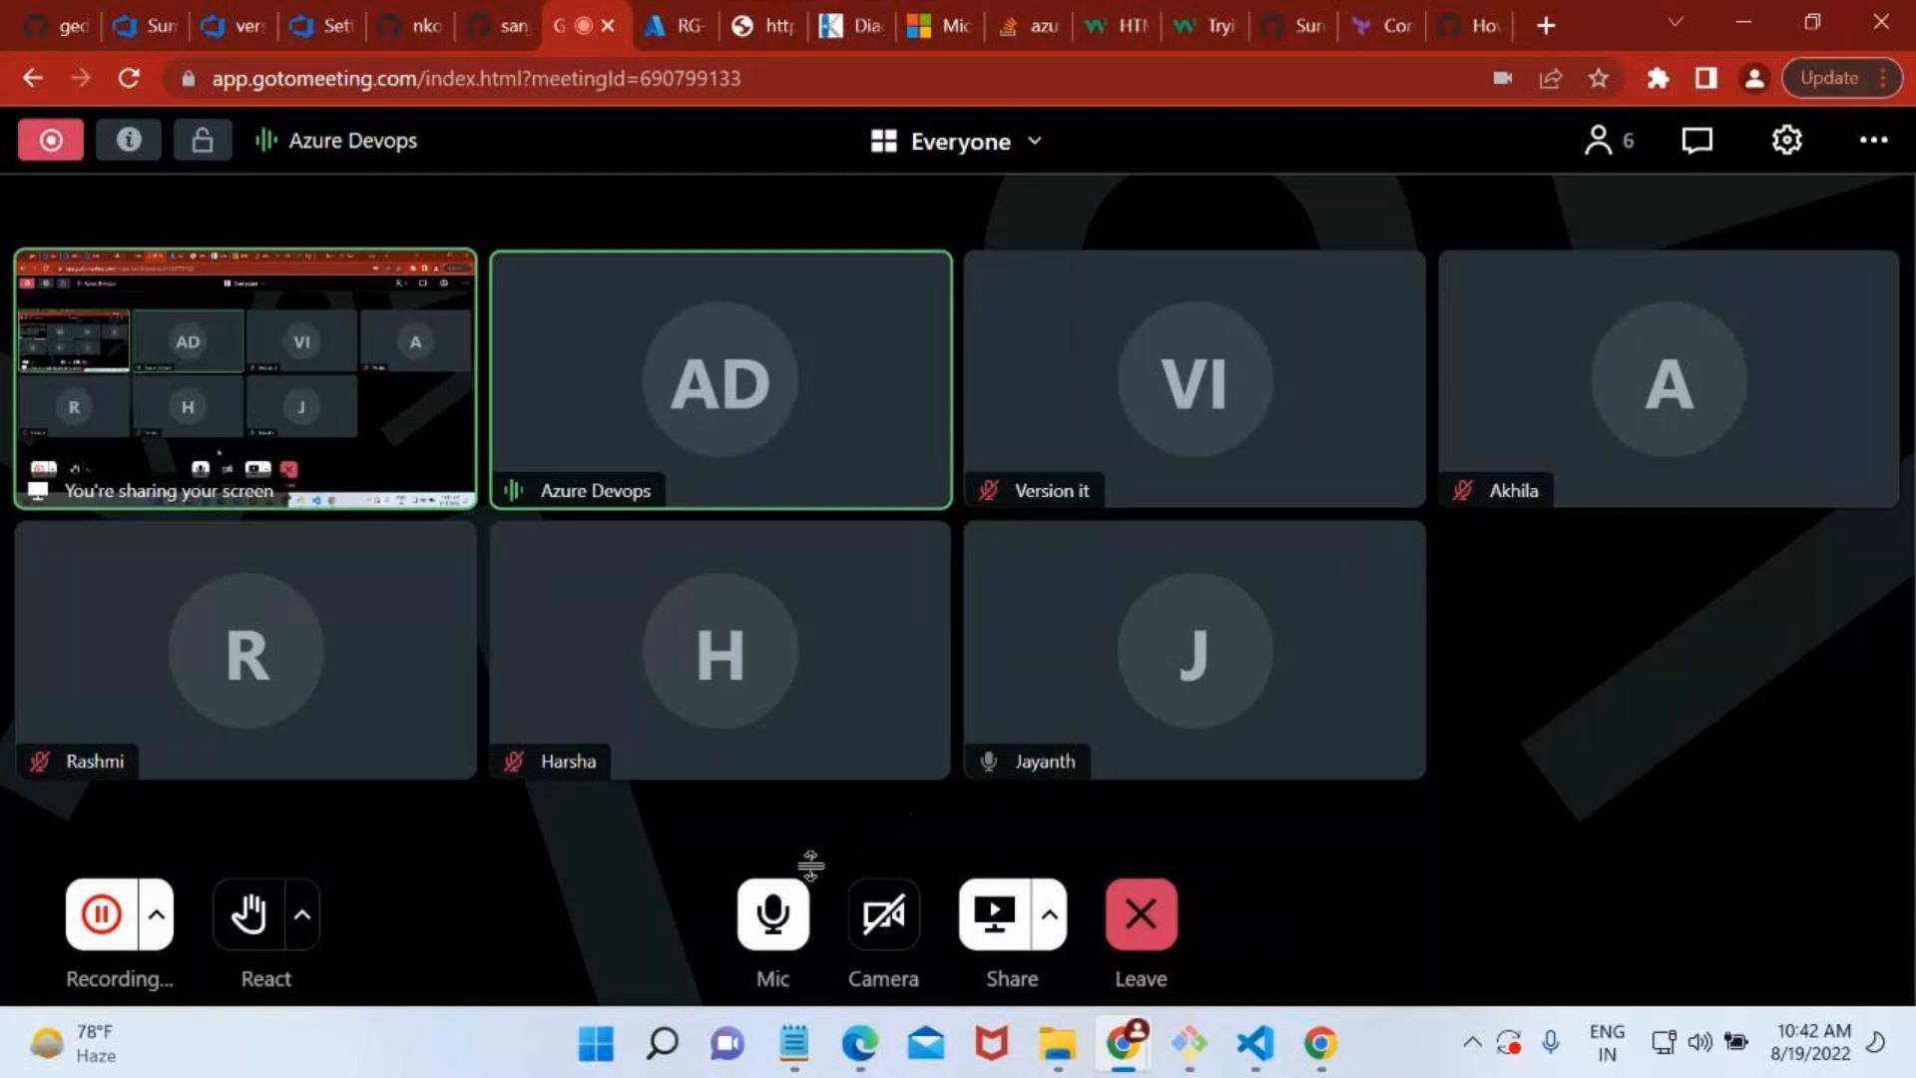
Mute the microphone in the GoTo meeting briefly and turn it back on.
left_click(802, 912)
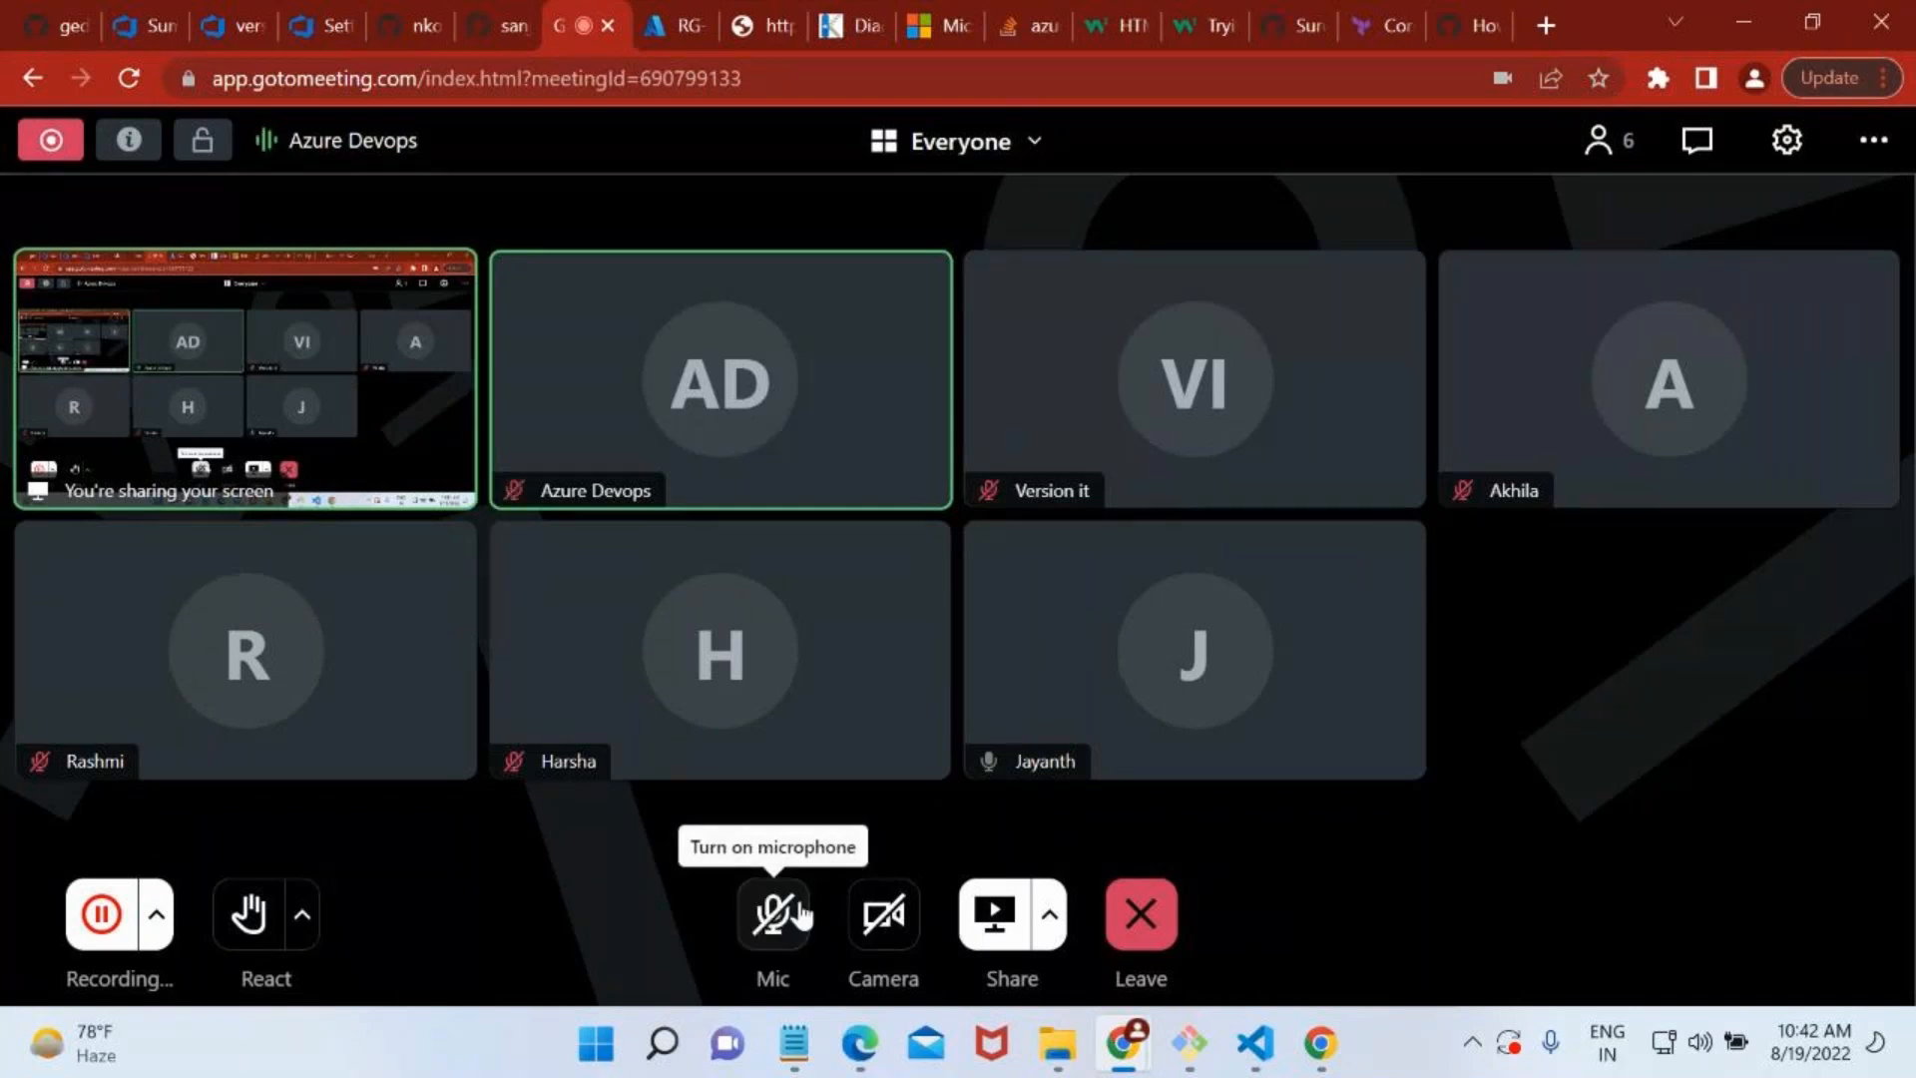
mouse_move(918, 716)
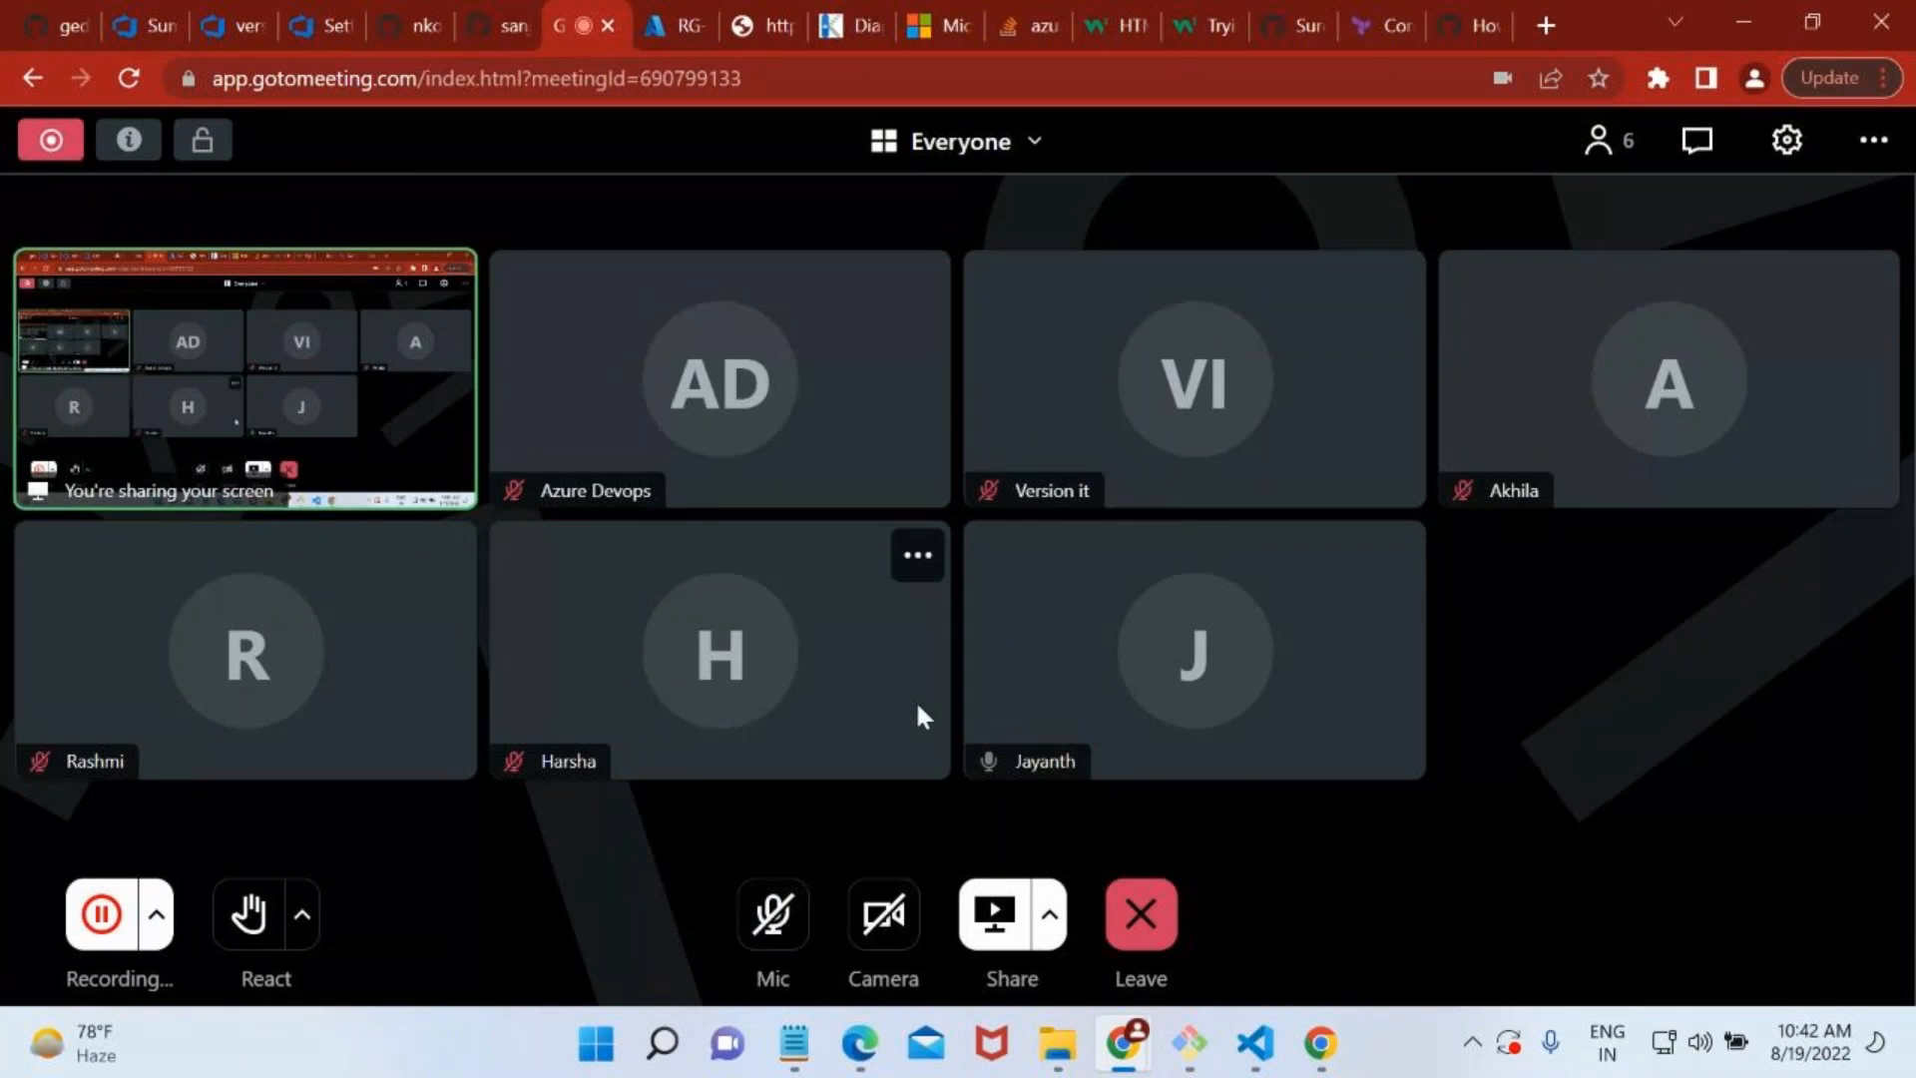
mouse_move(1314, 694)
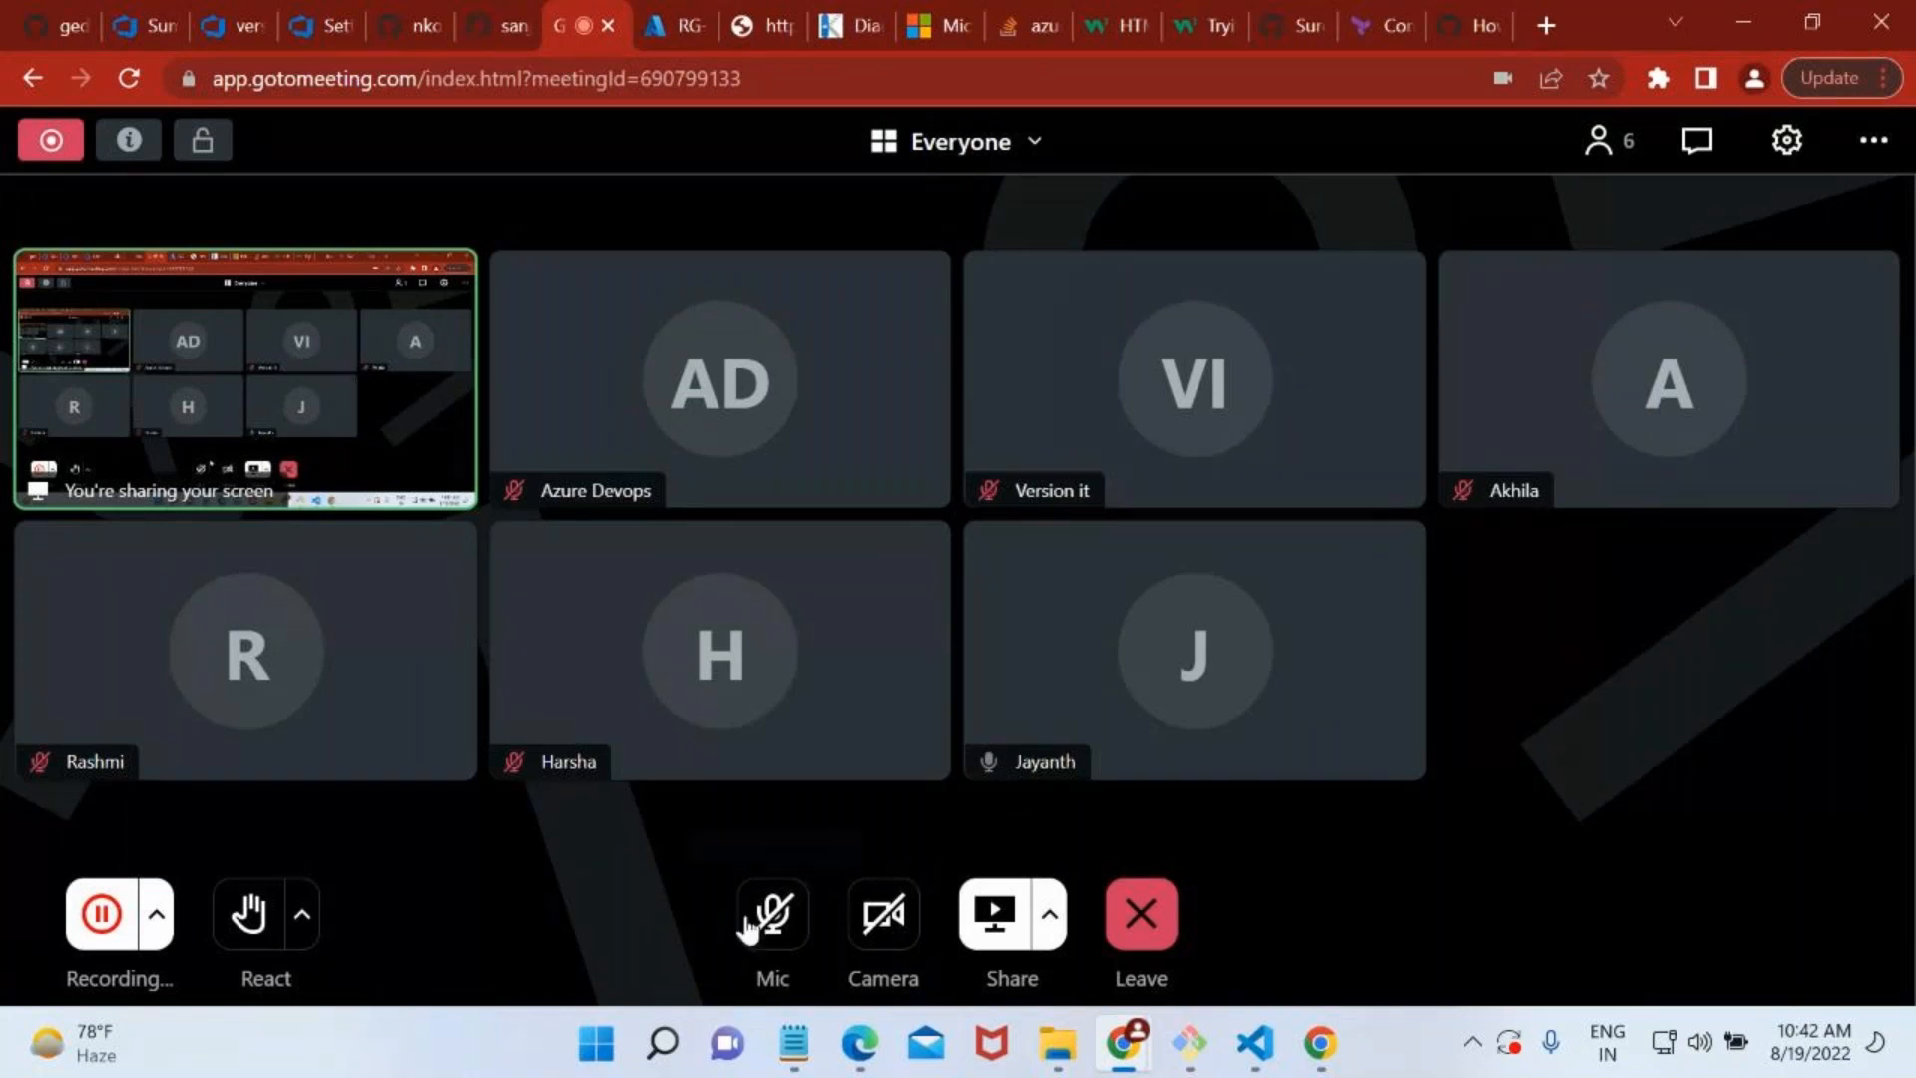
left_click(771, 910)
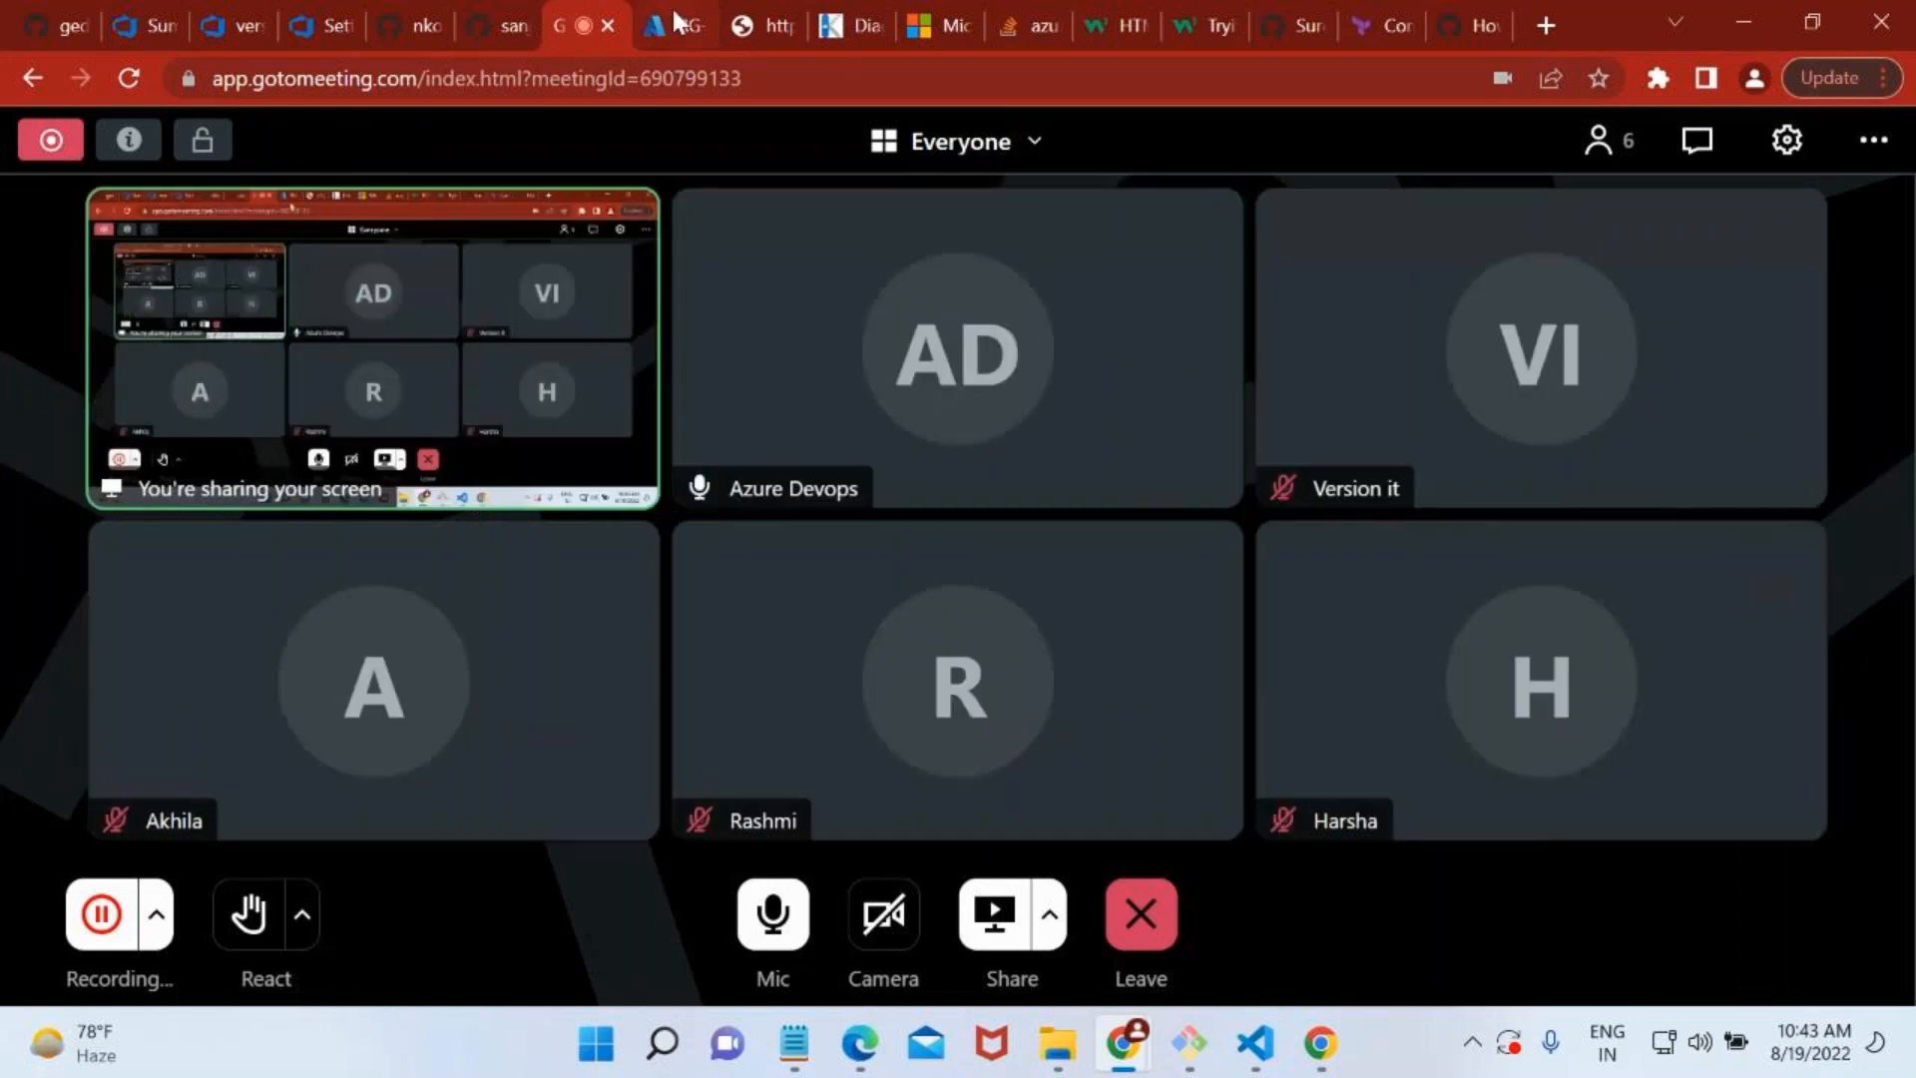
Switch to the Azure portal, find App Services from the home page and open the devirctc web app.
left_click(675, 18)
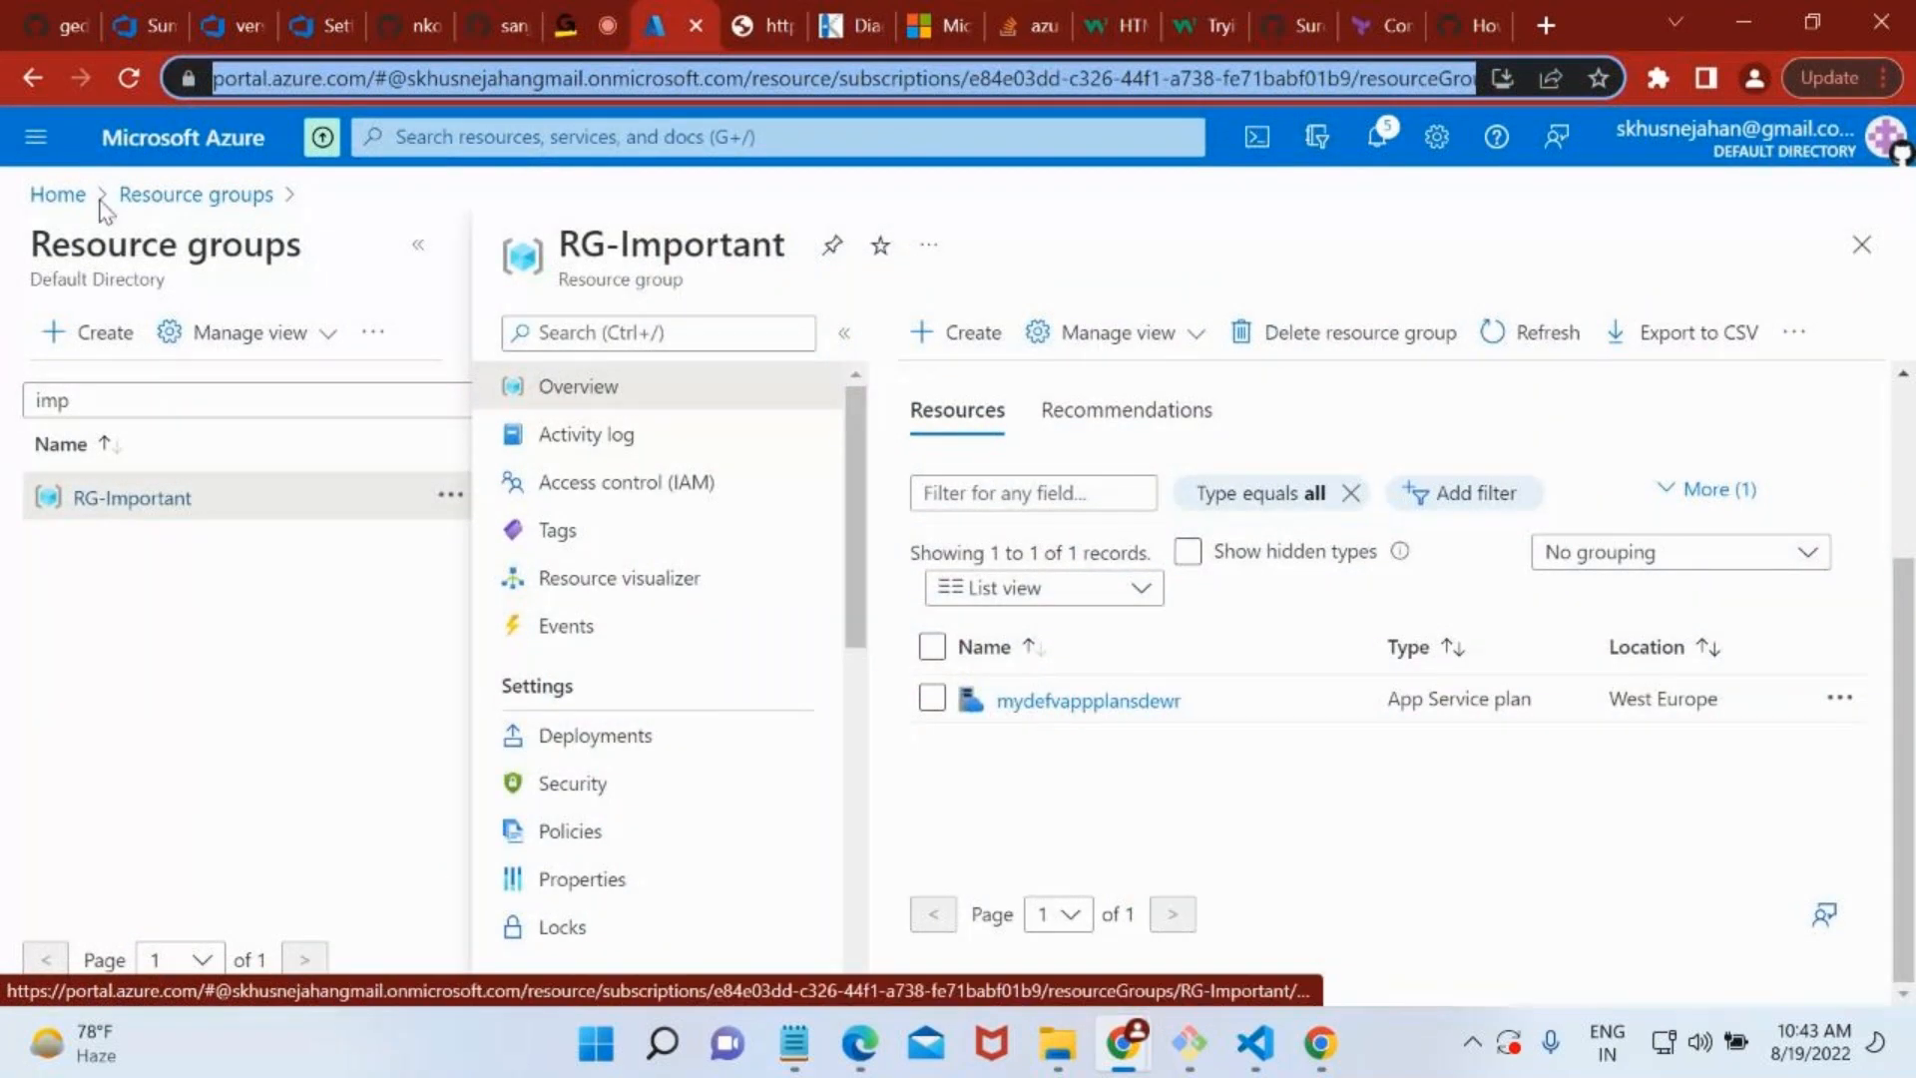
left_click(70, 200)
mouse_move(746, 434)
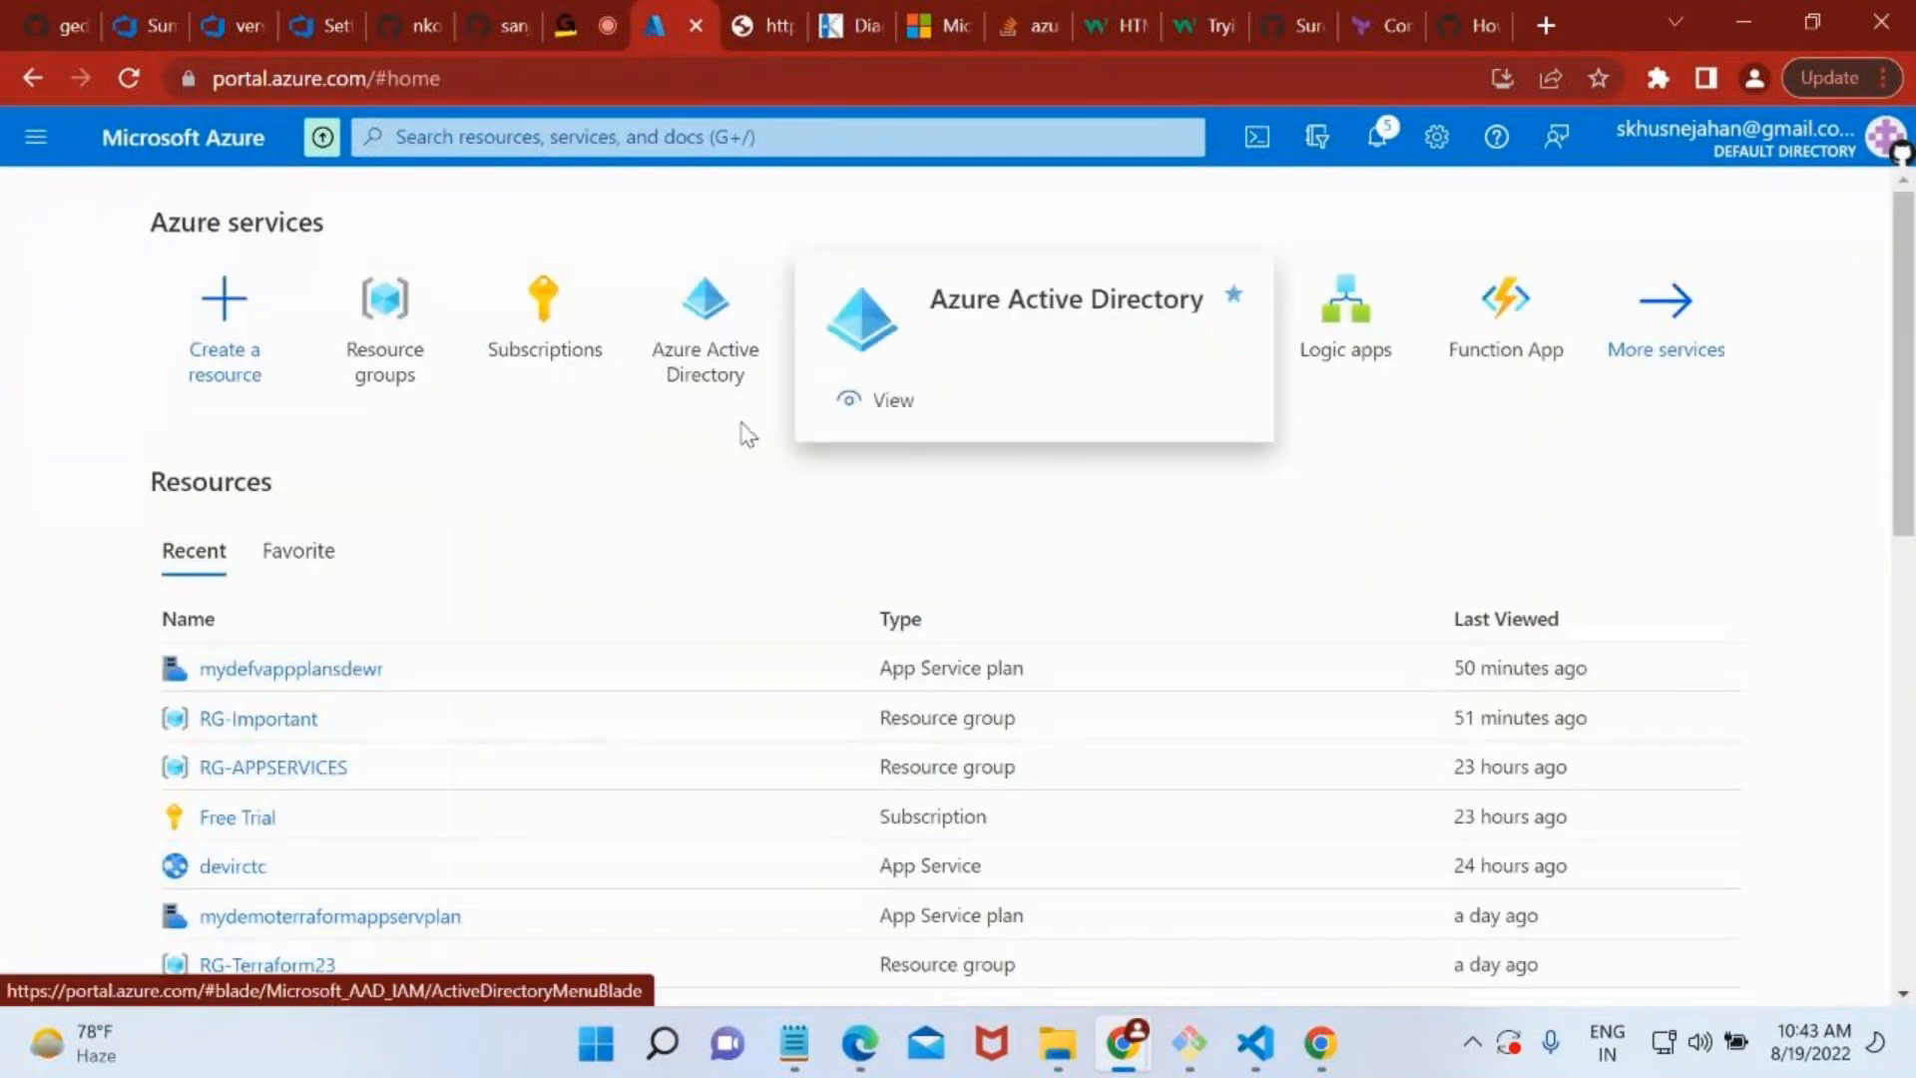
left_click(539, 139)
type("appse")
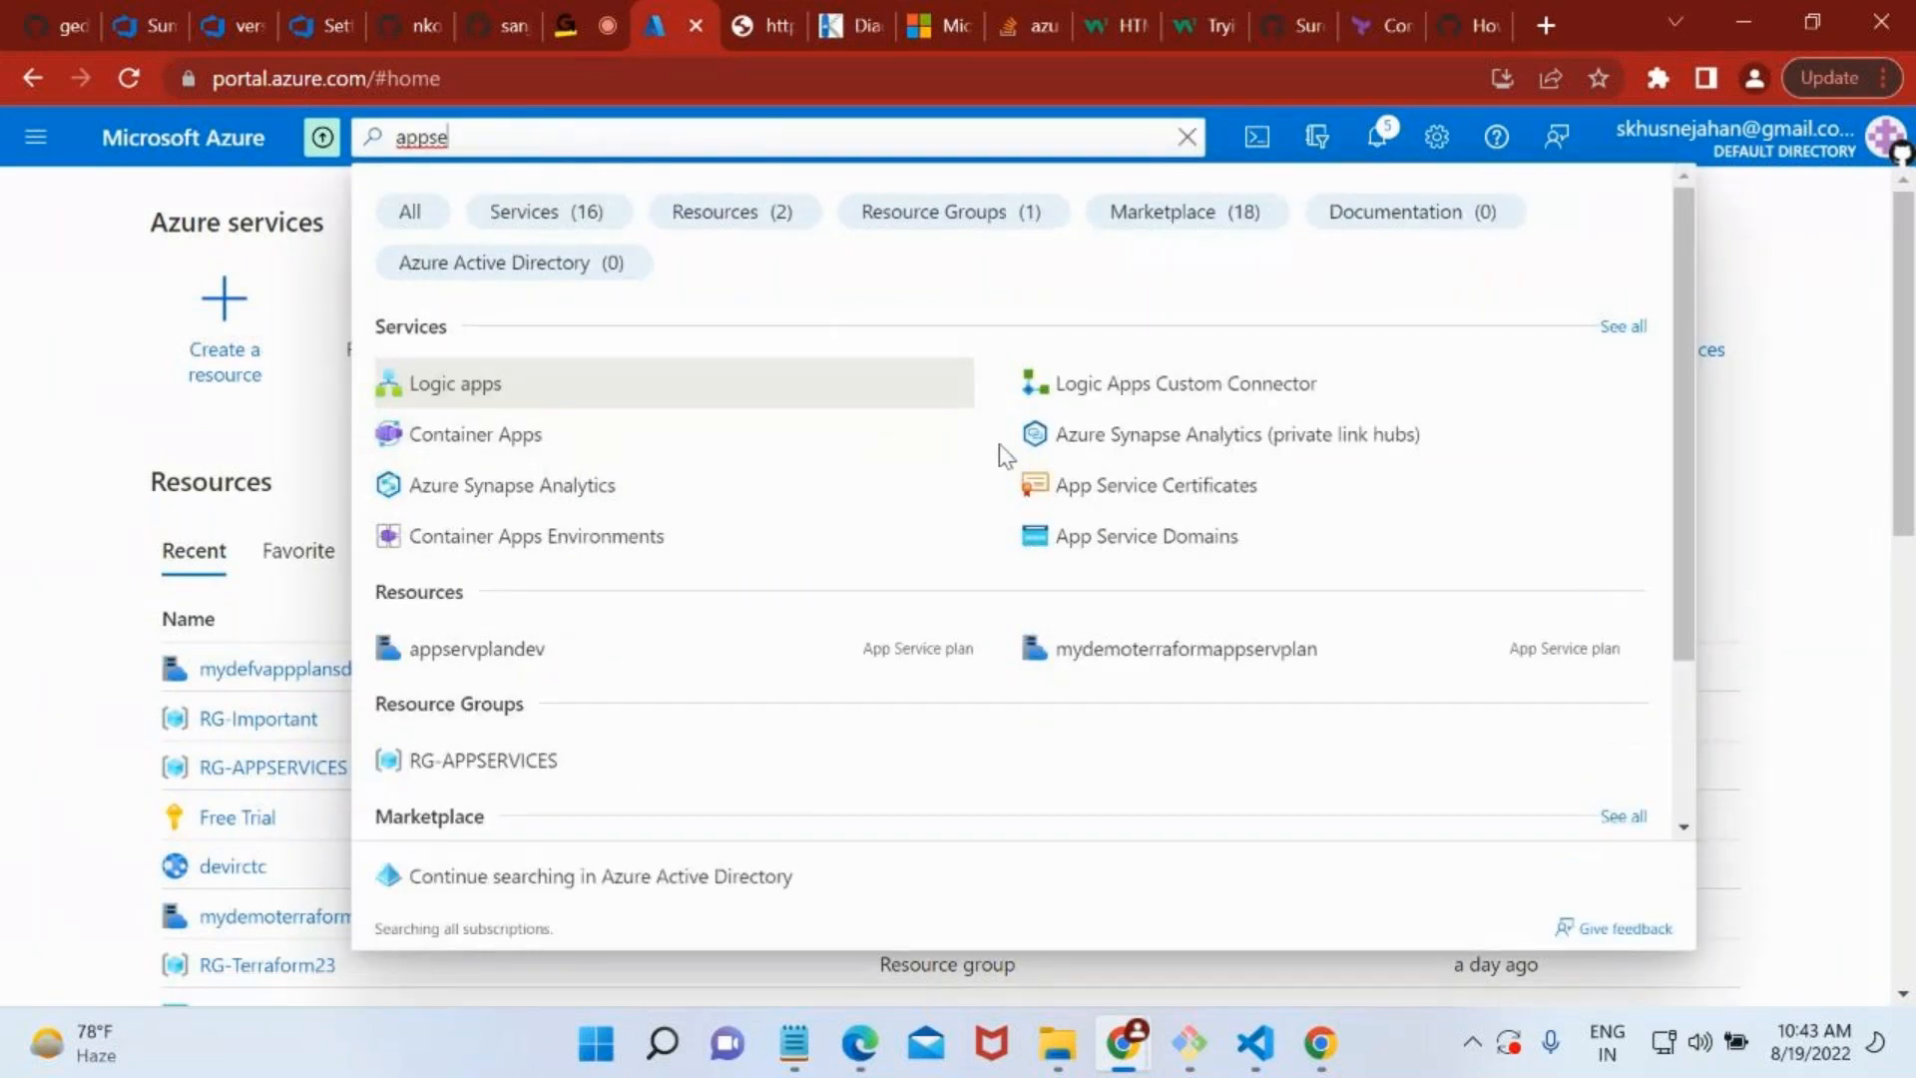
key("BackSpace")
key("BackSpace")
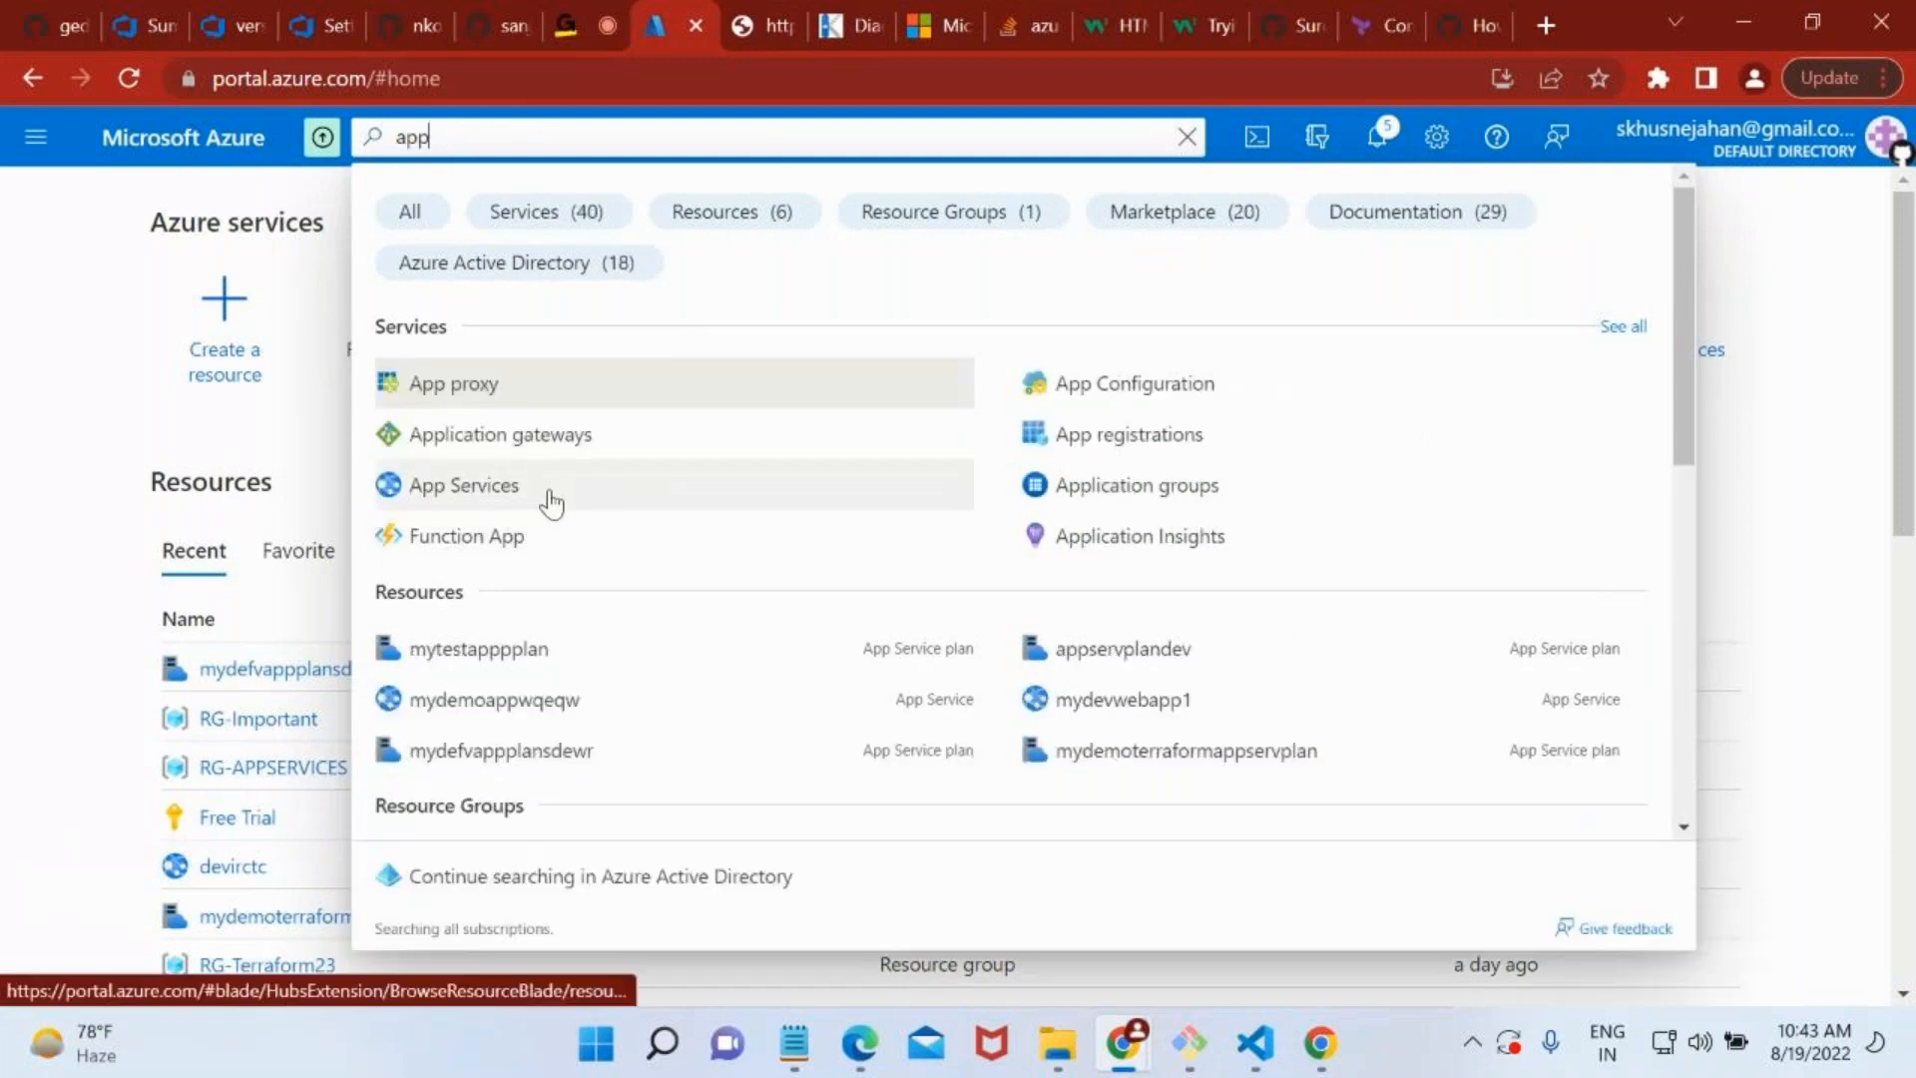
left_click(551, 504)
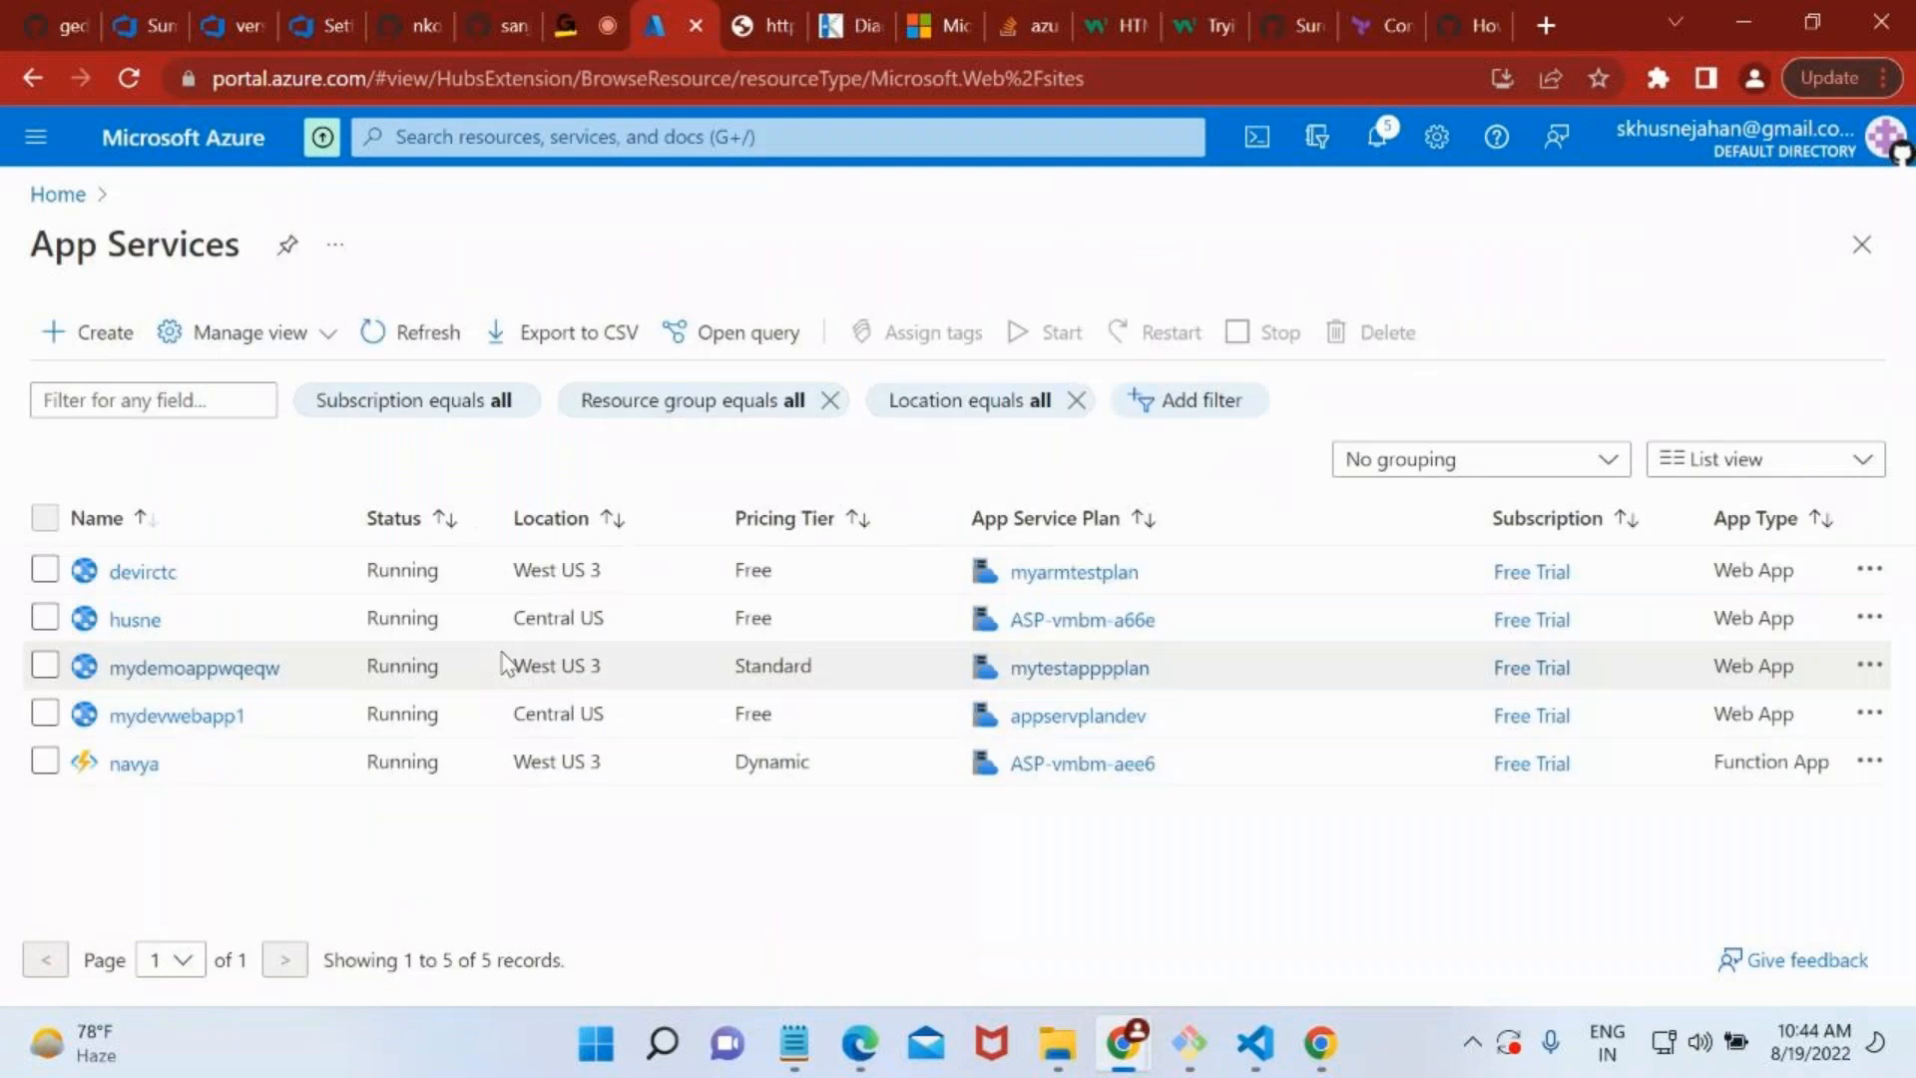
left_click(143, 574)
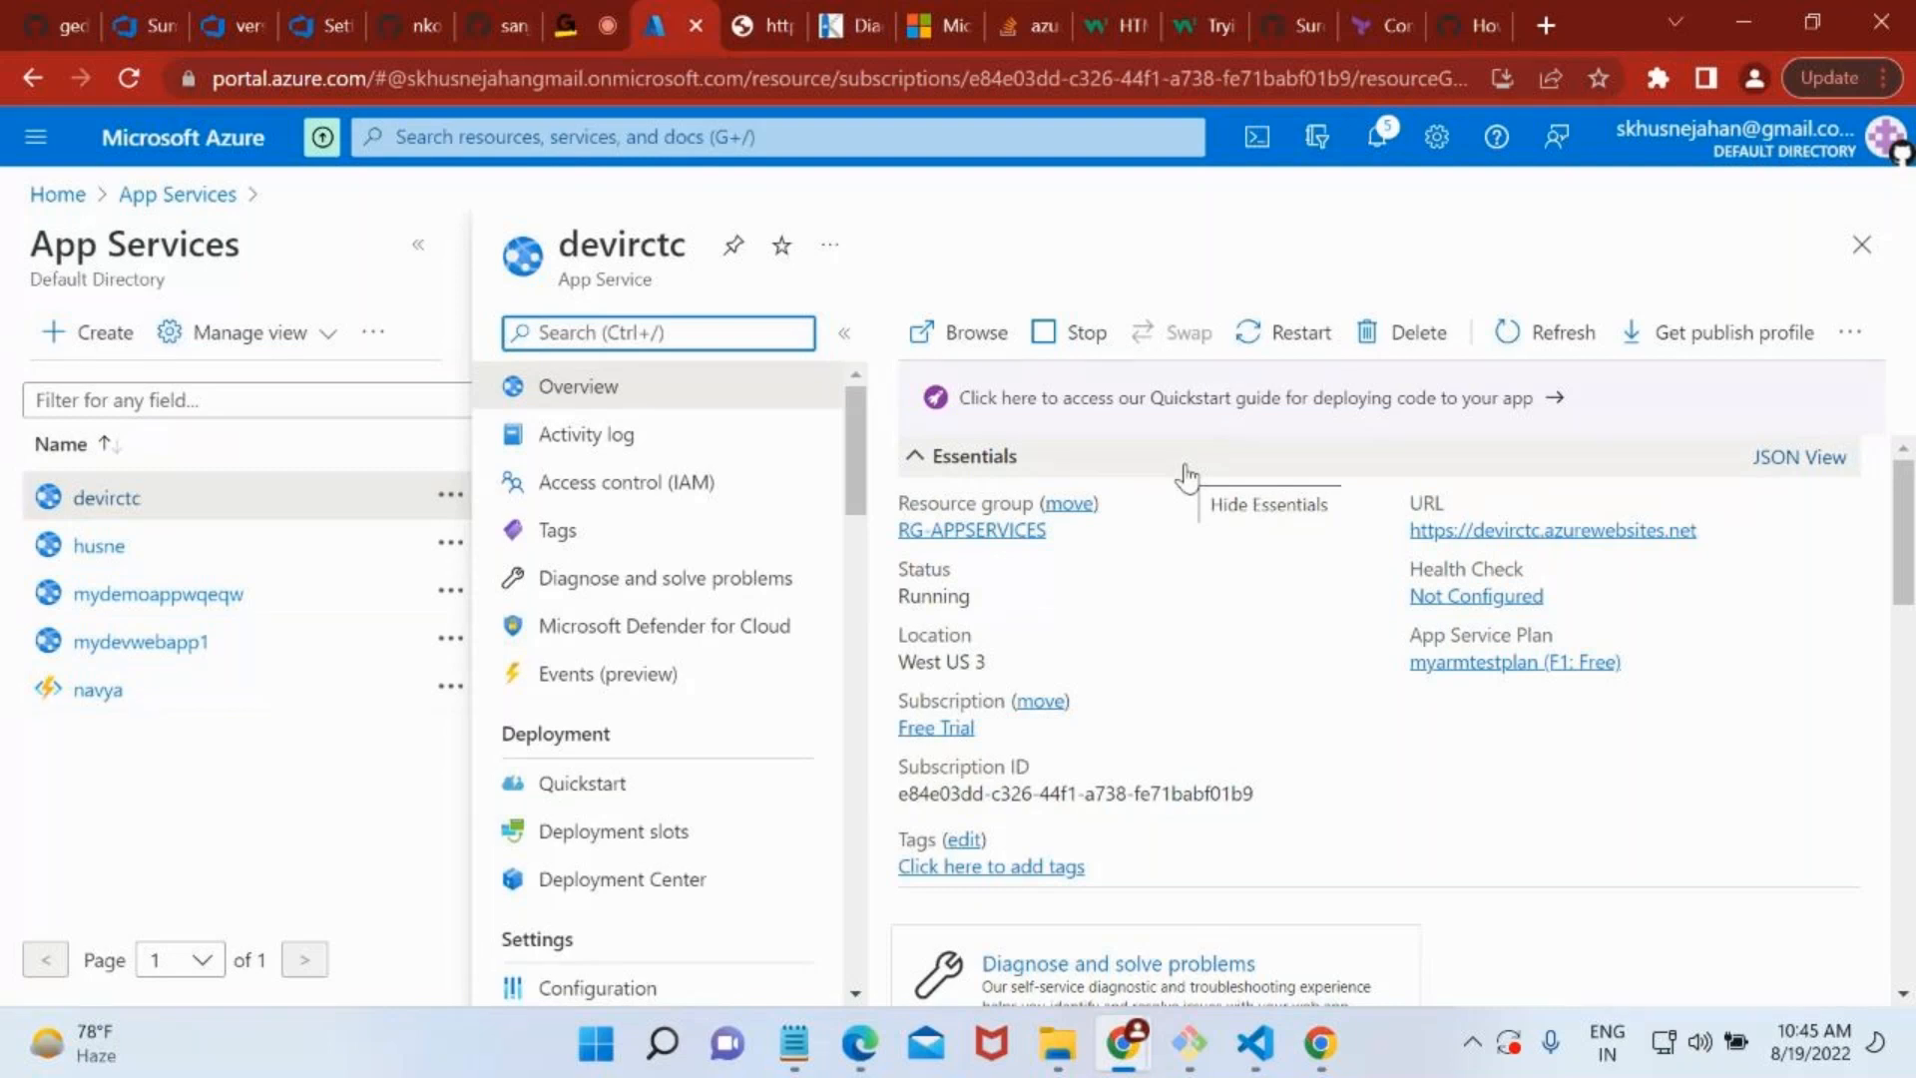
Search Google for godaddy in a new browser tab and read the company's domain registrar description.
left_click(1547, 27)
type("f")
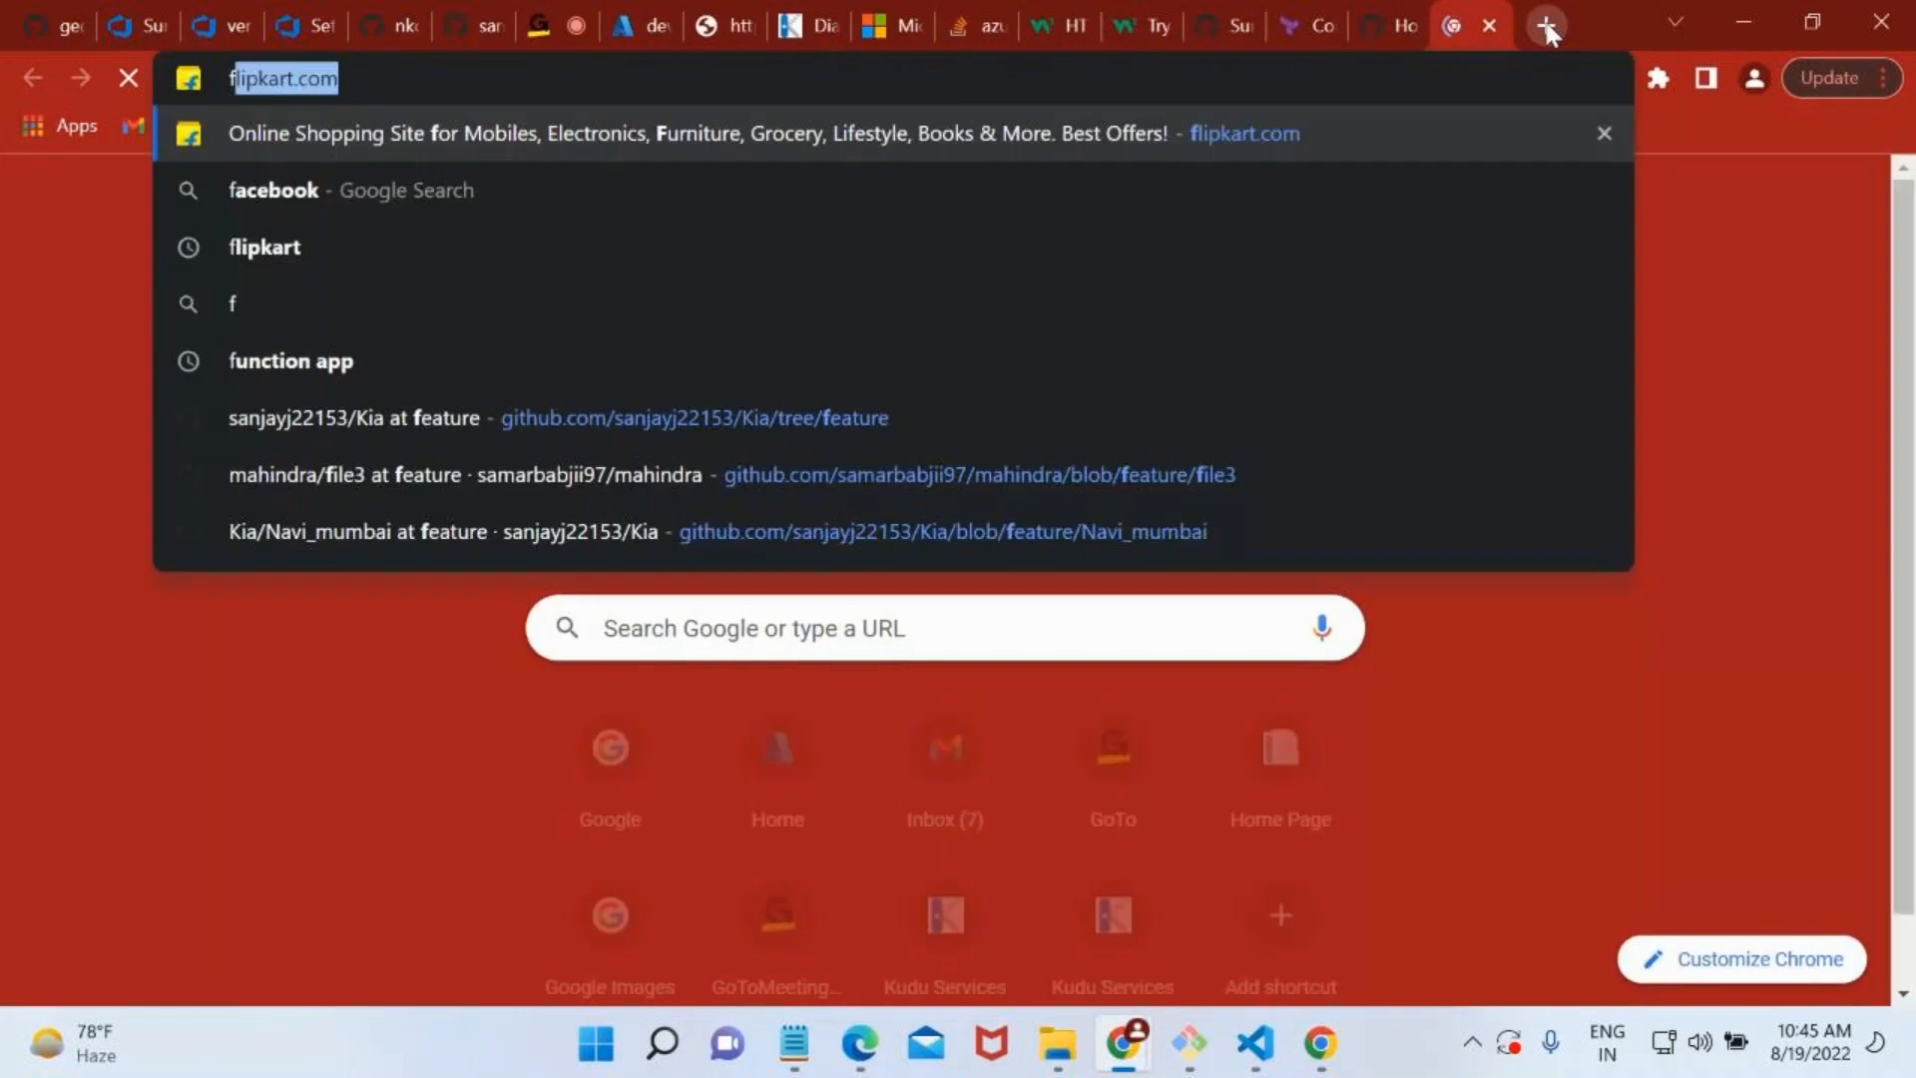
type("godaddy")
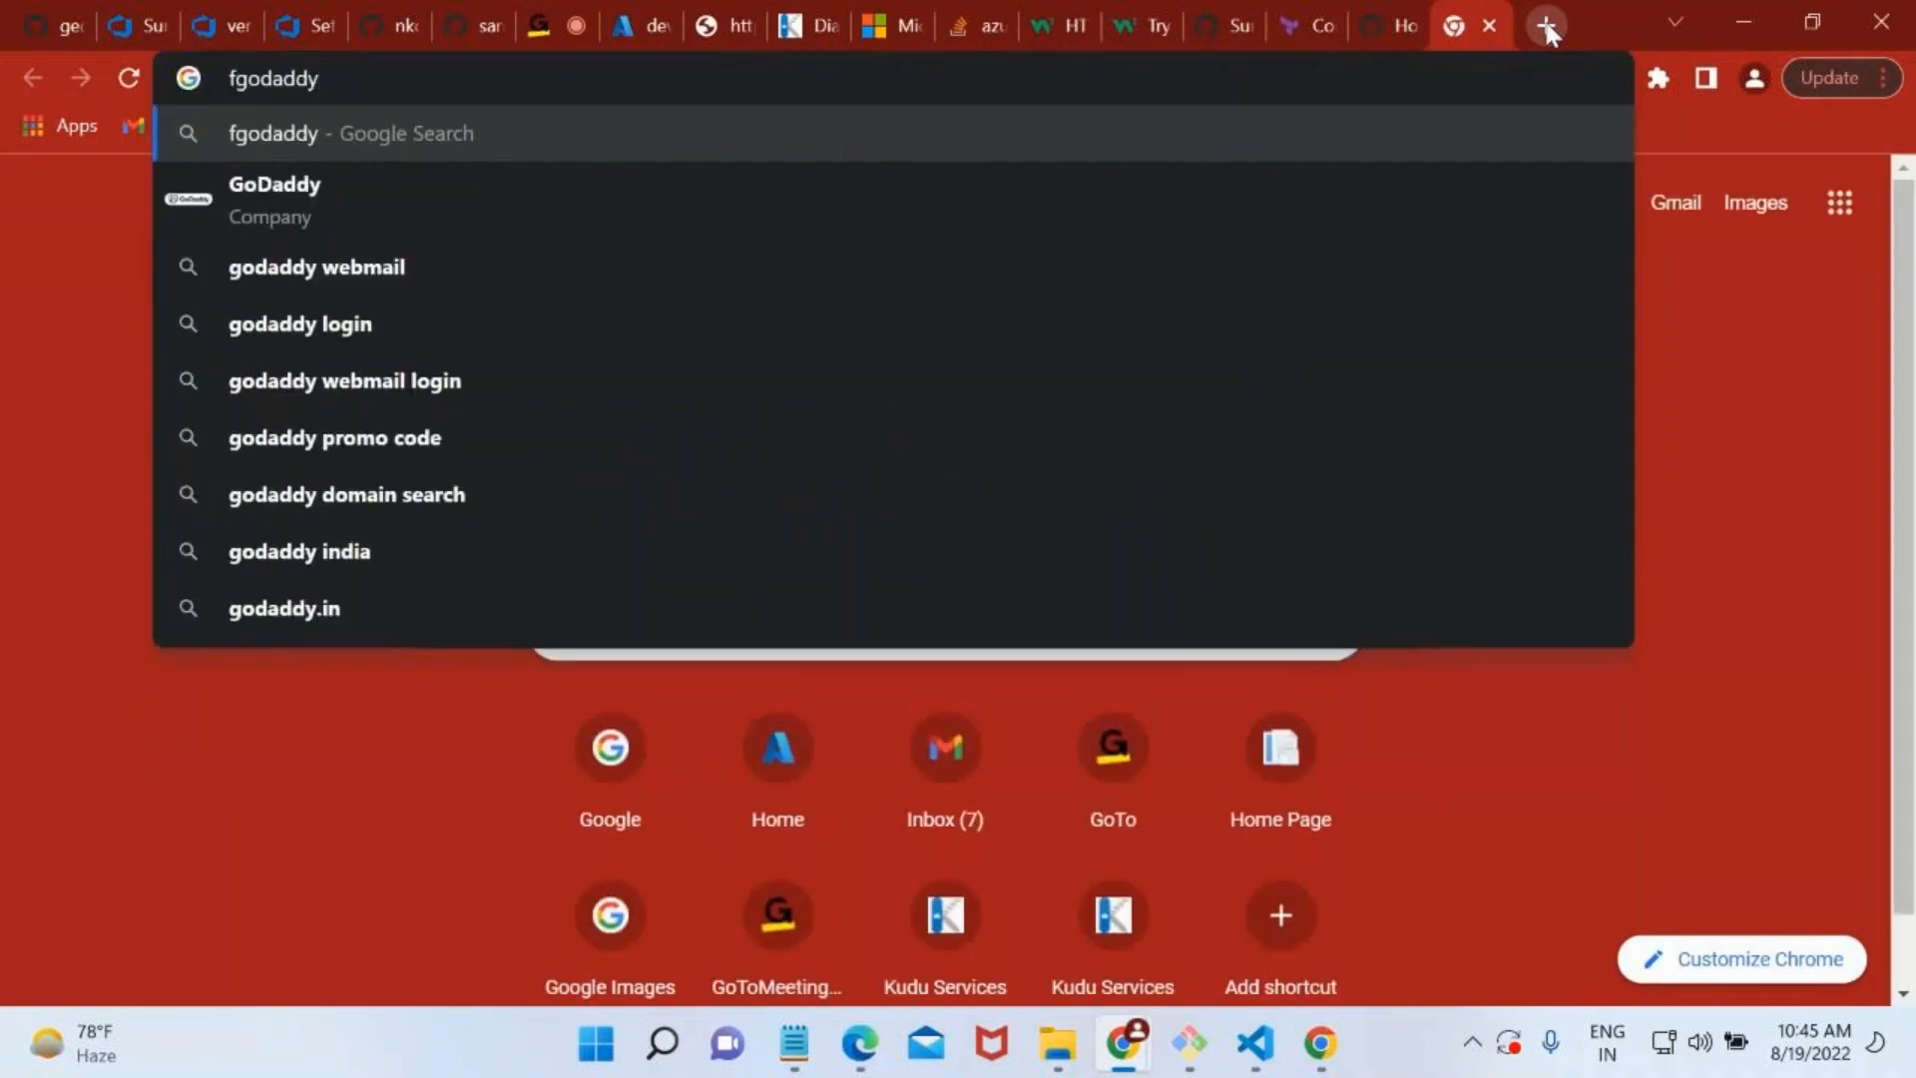
key("Left")
key("Left")
key("Left")
key("Left")
key("Left")
key("Left")
key("Left")
key("BackSpace")
key("Return")
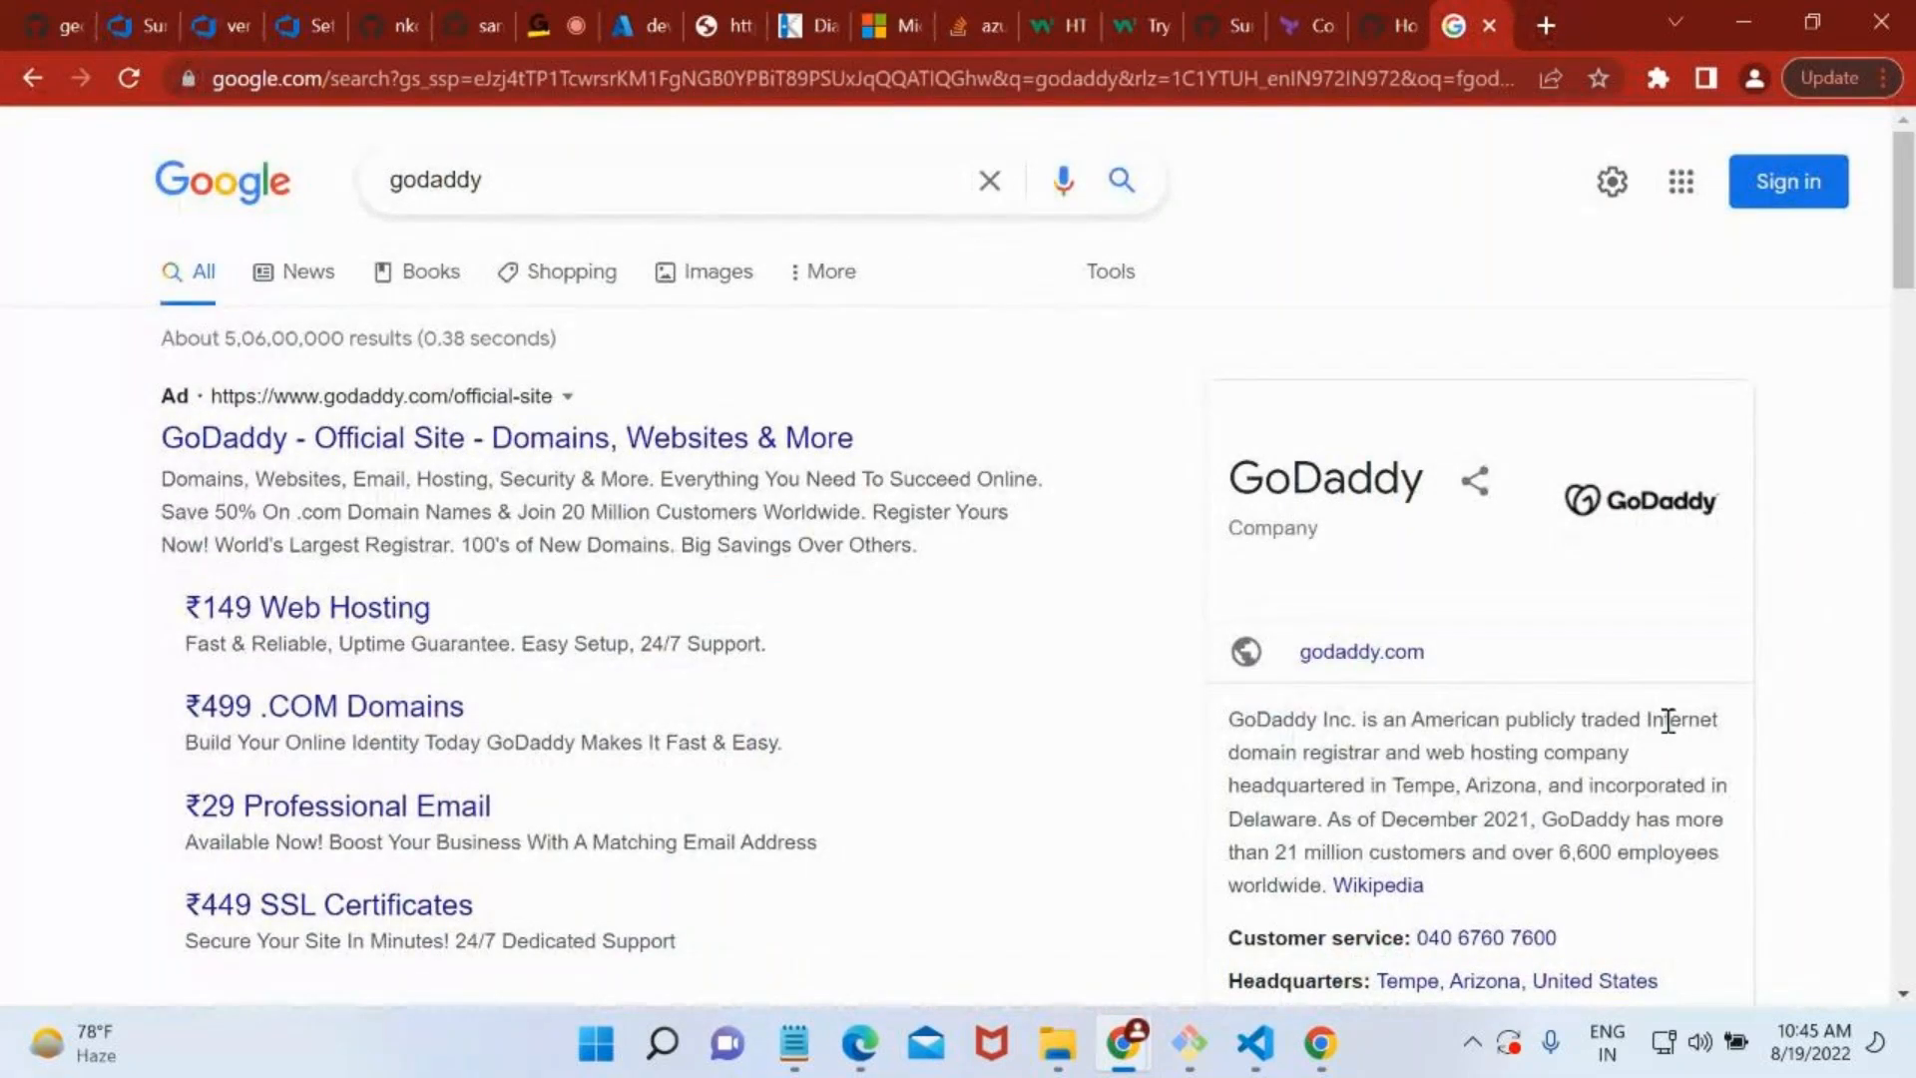
left_click_drag(1307, 752, 1362, 754)
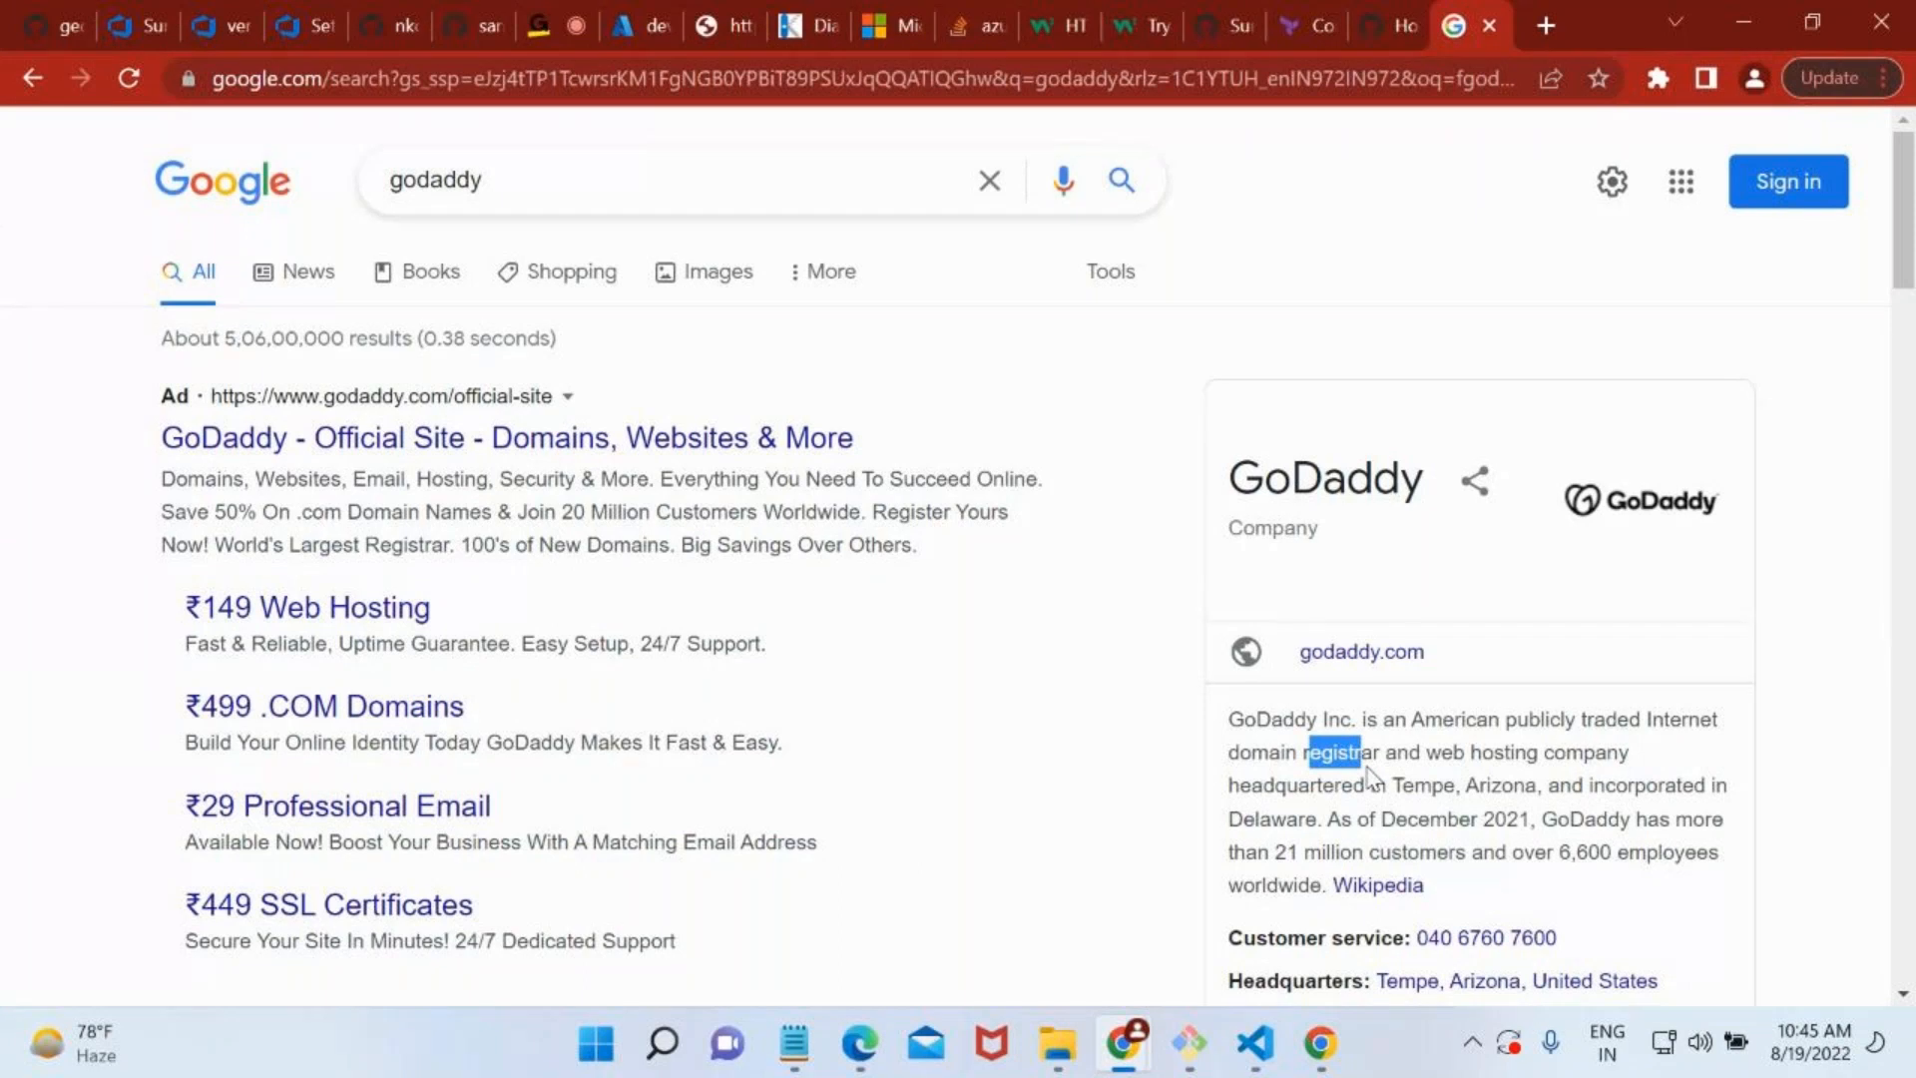
Return to the devirctc app in the Azure portal and examine its Custom domains settings, filtering the settings with "cus".
left_click(665, 12)
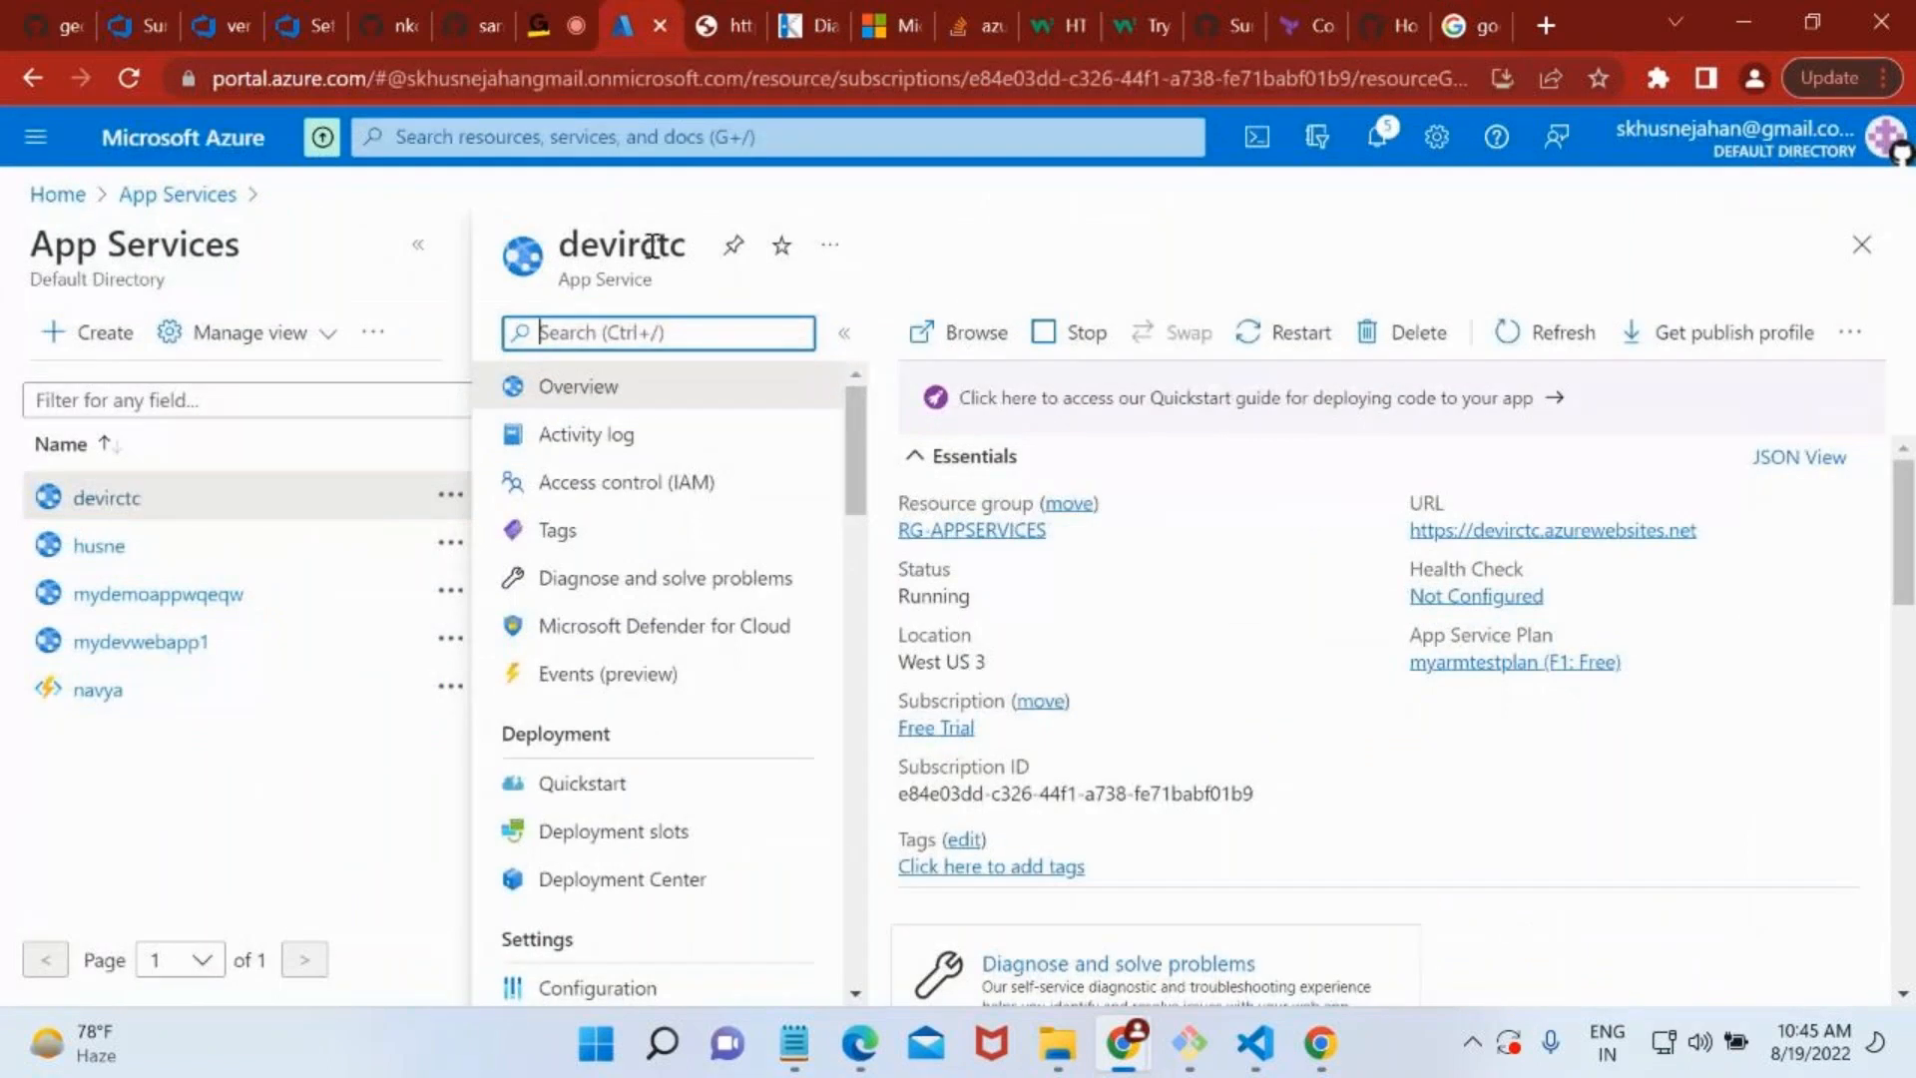
left_click_drag(651, 245, 558, 250)
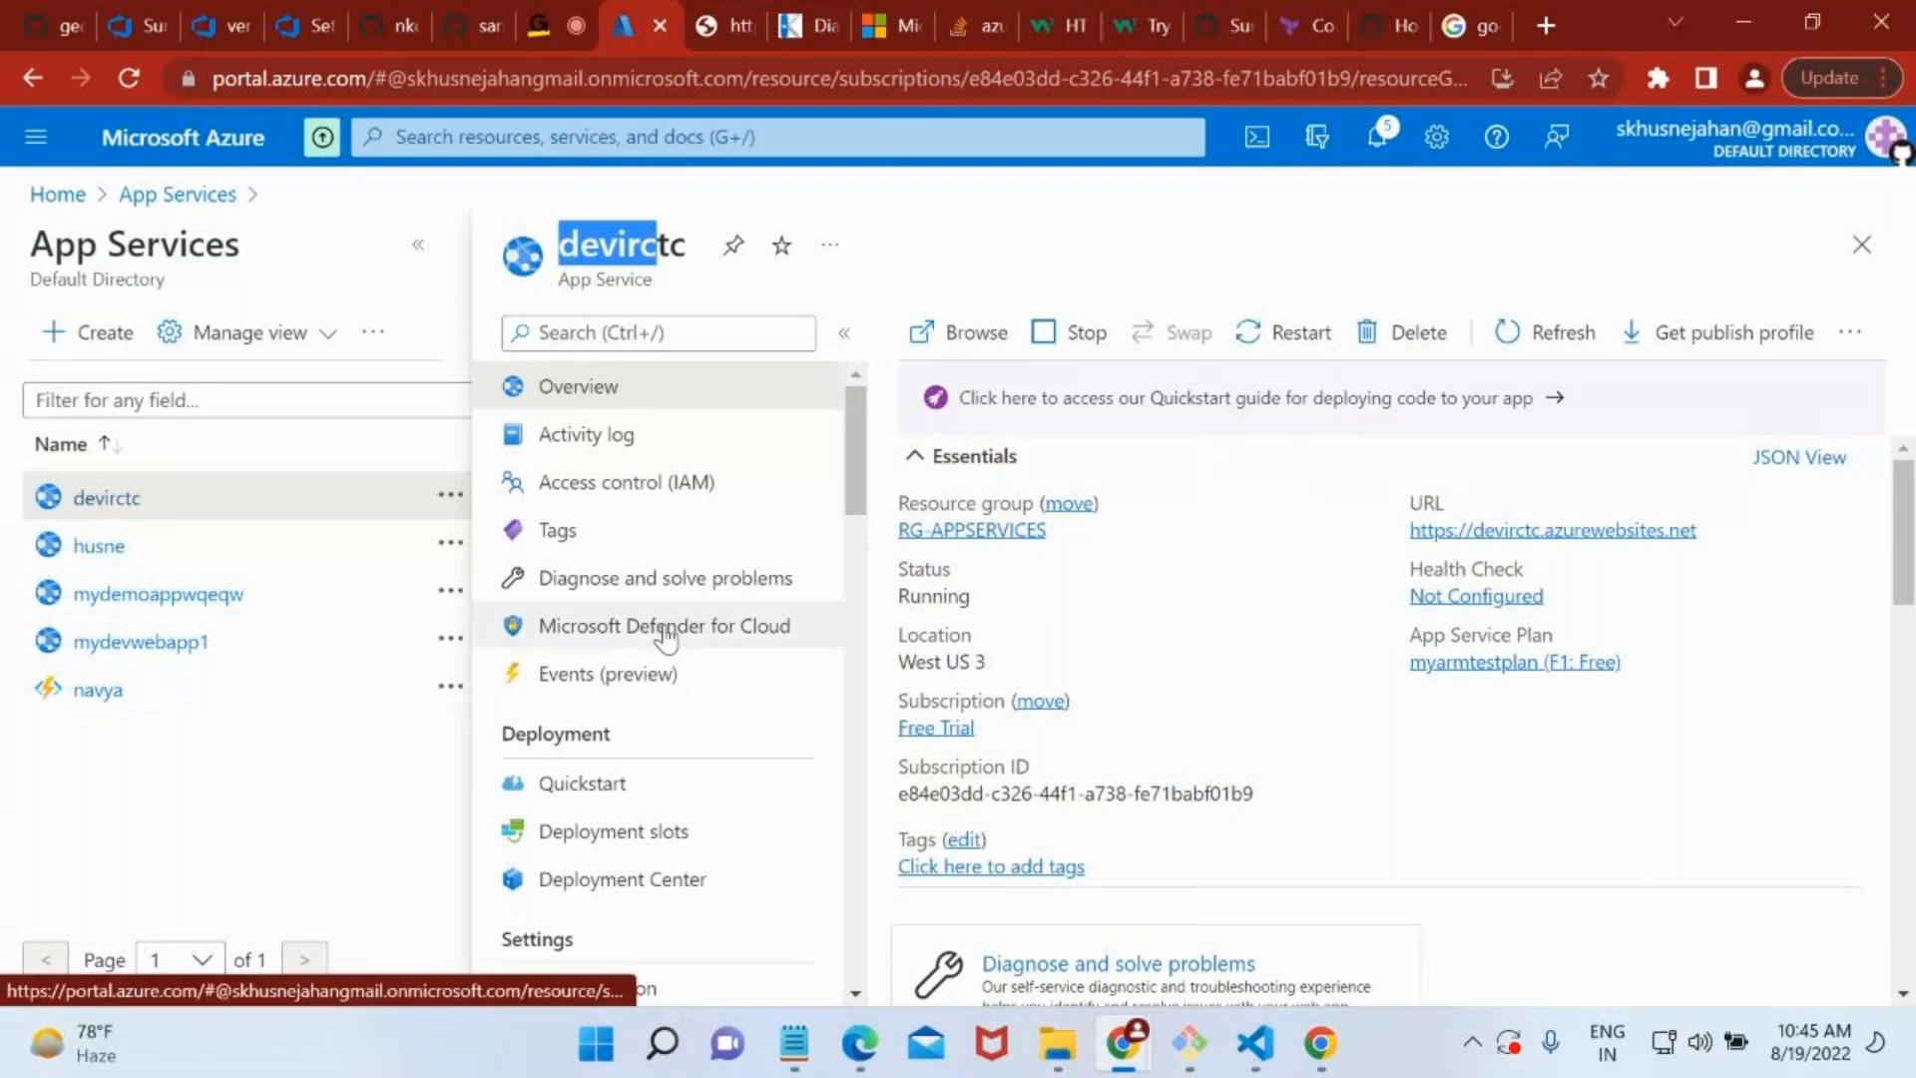
scroll(666, 638, "down", 1)
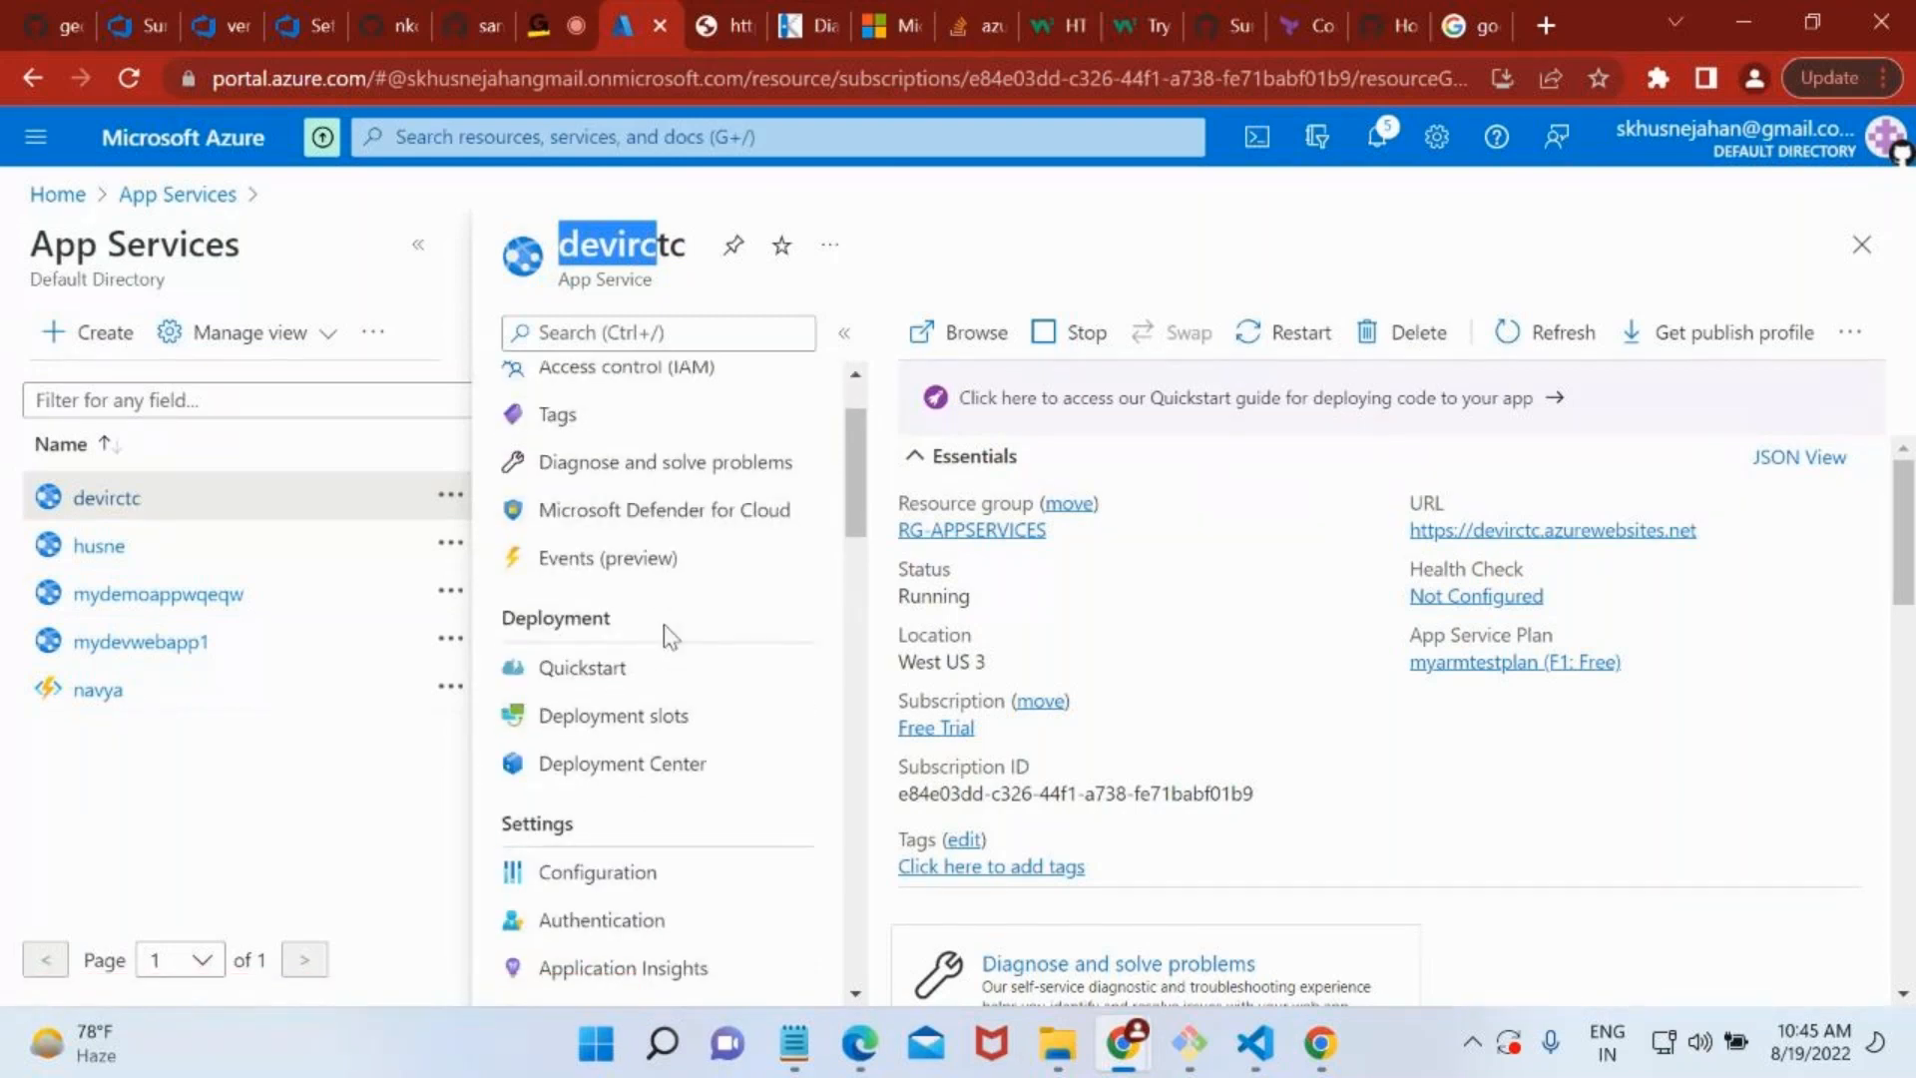
scroll(664, 627, "down", 1)
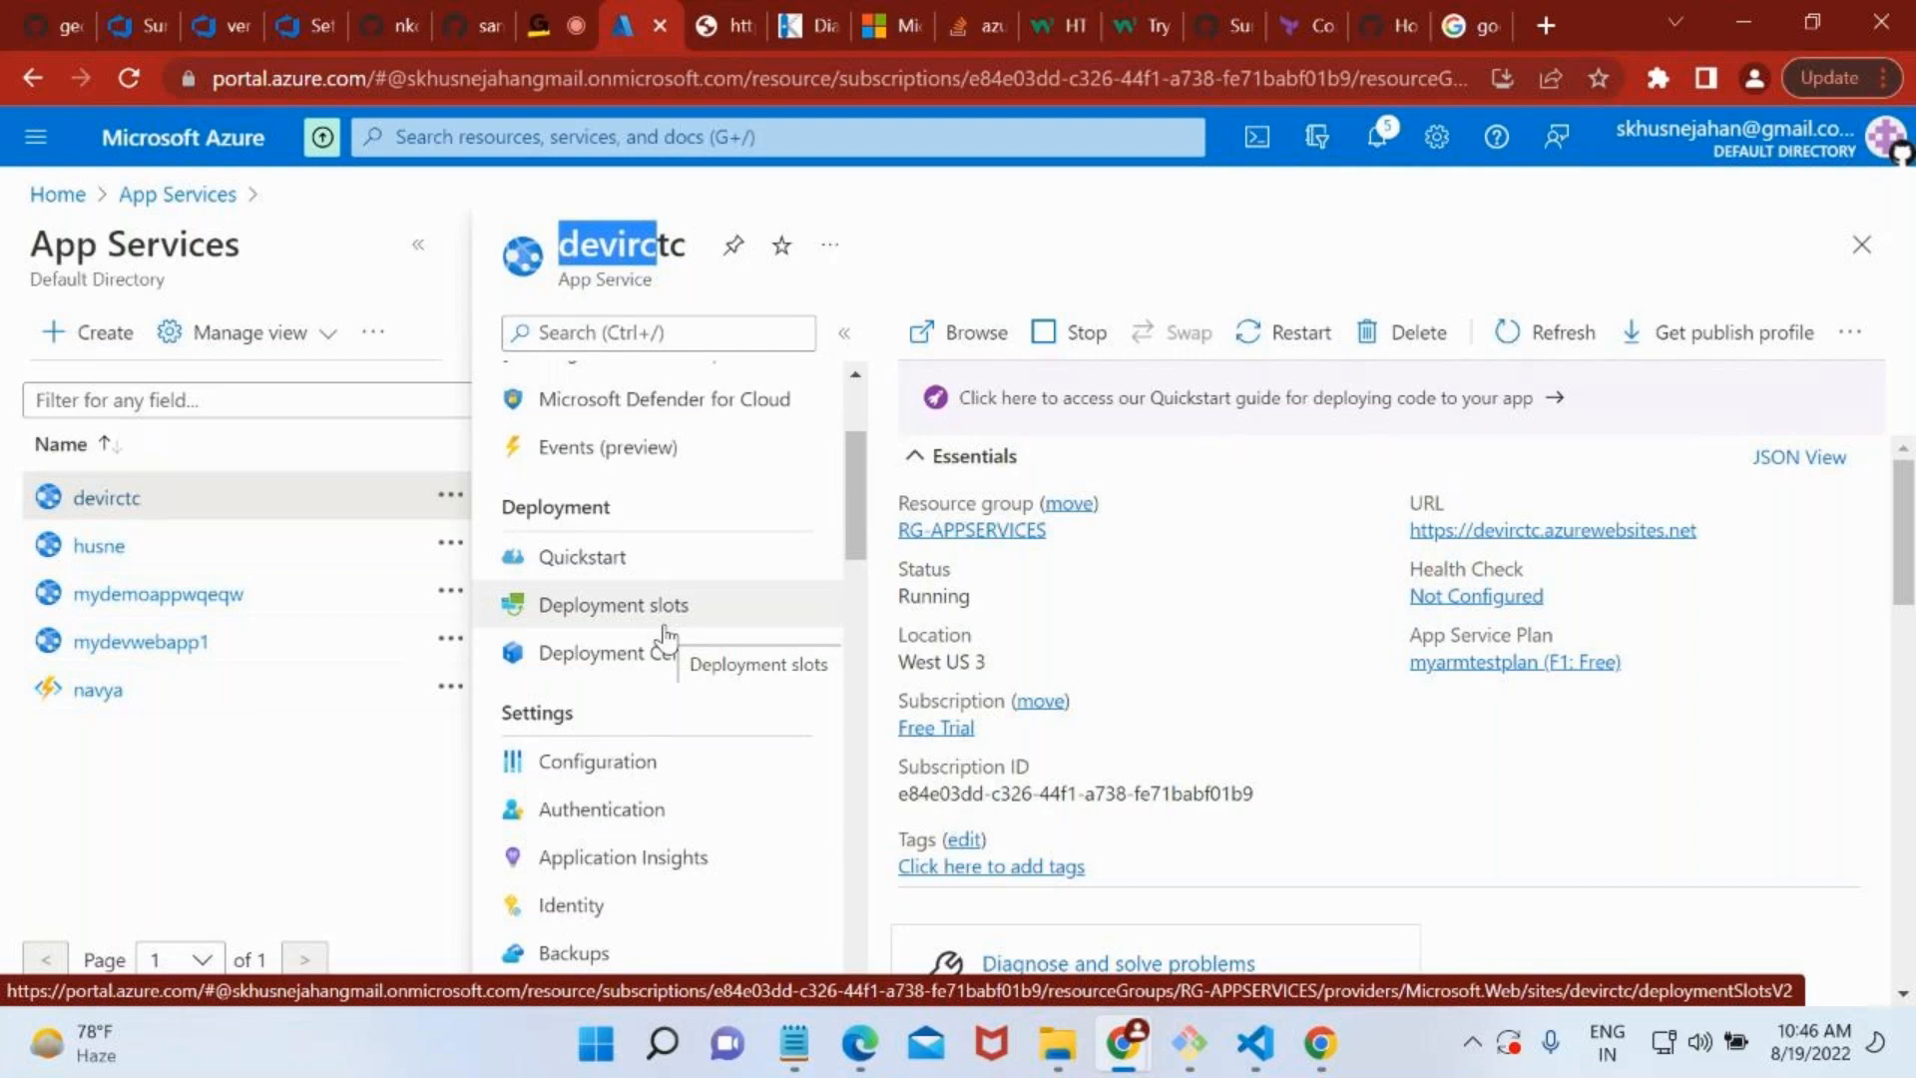
left_click(653, 338)
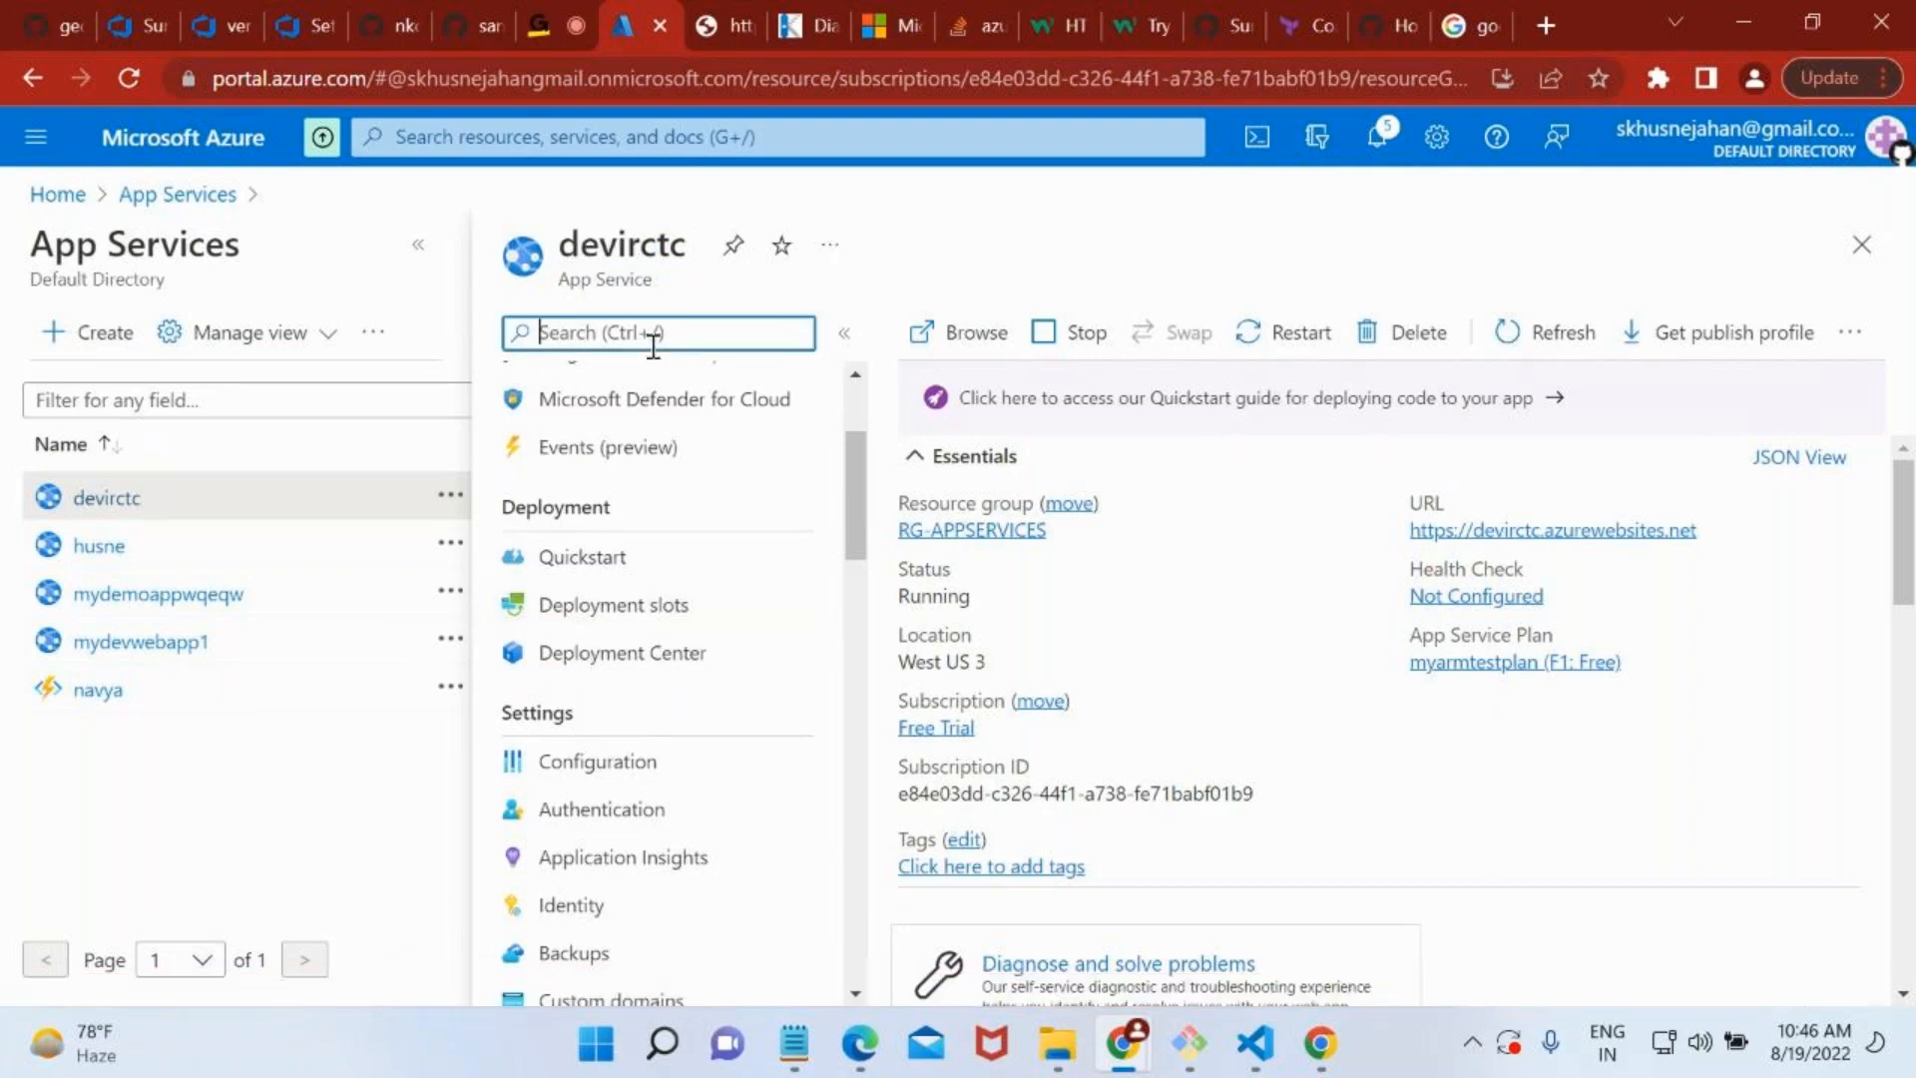
type("cus")
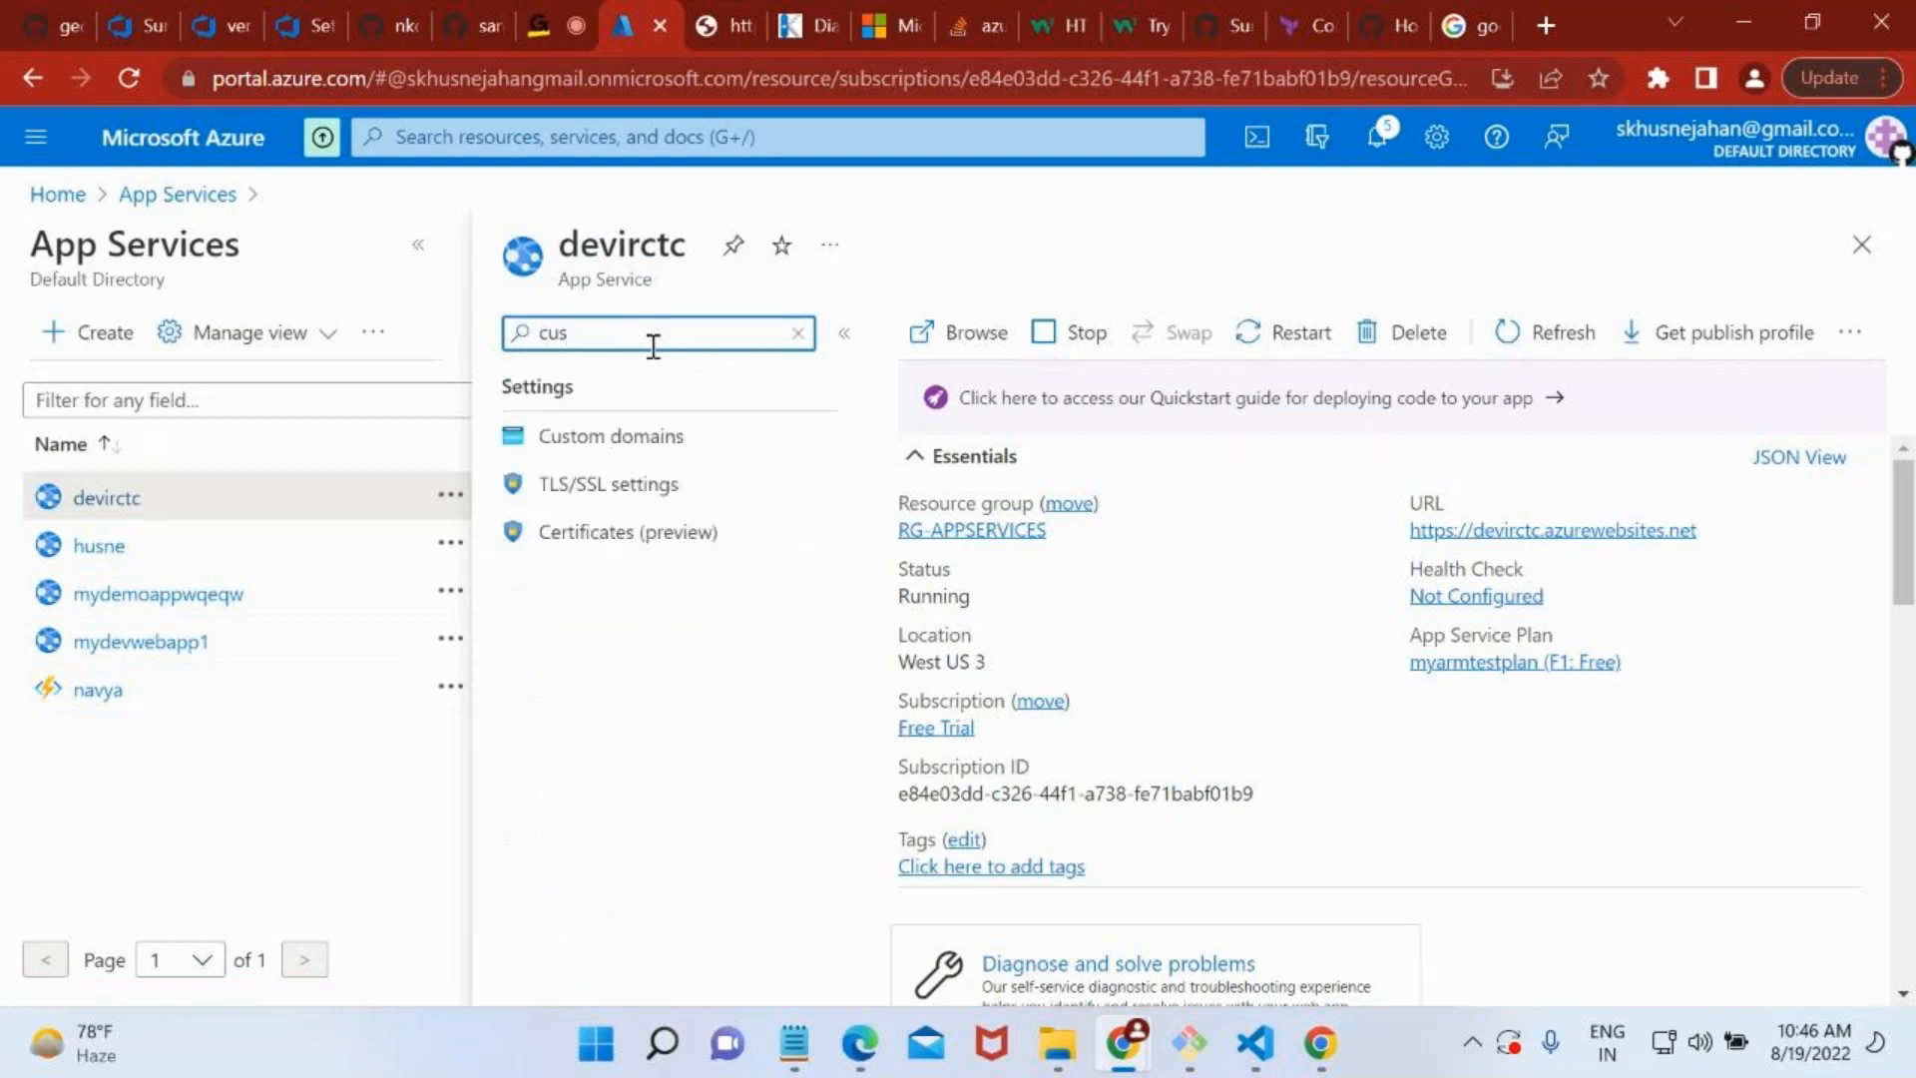
left_click(591, 433)
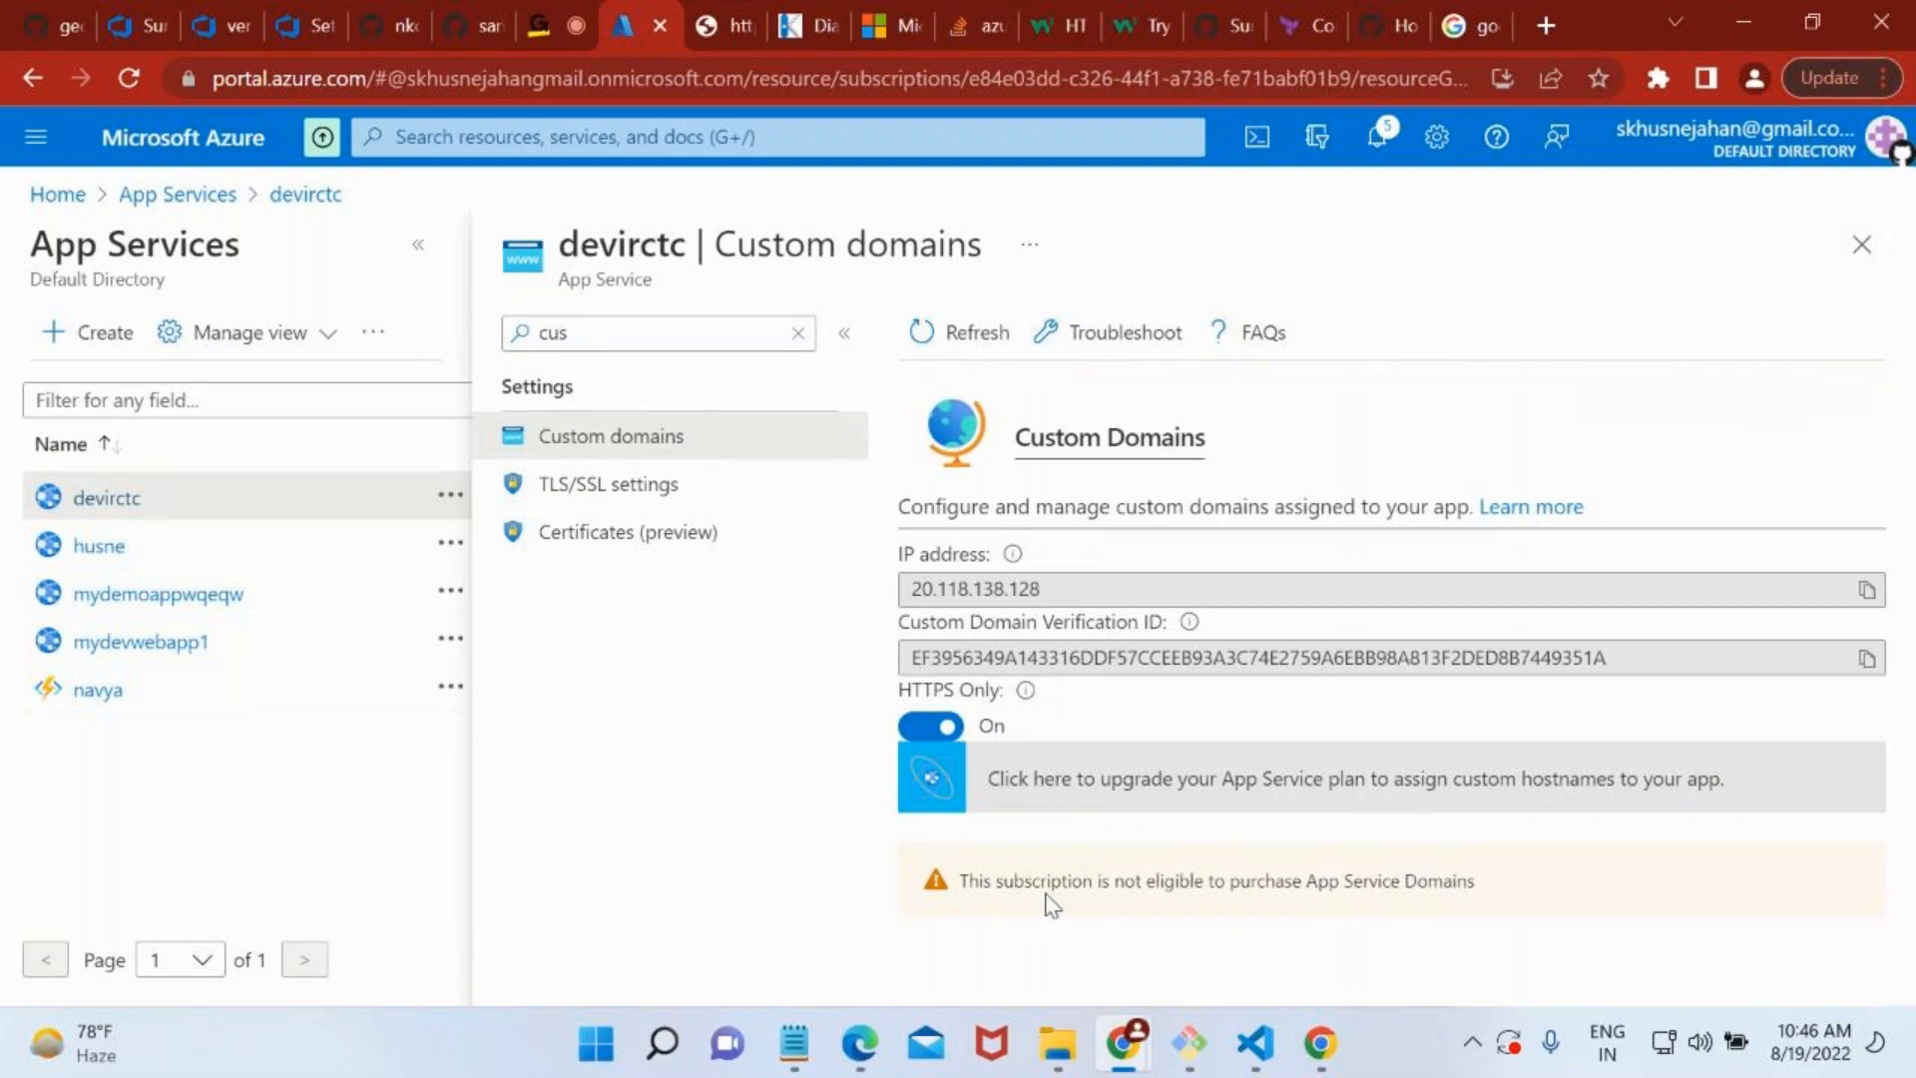
left_click_drag(964, 882, 1459, 889)
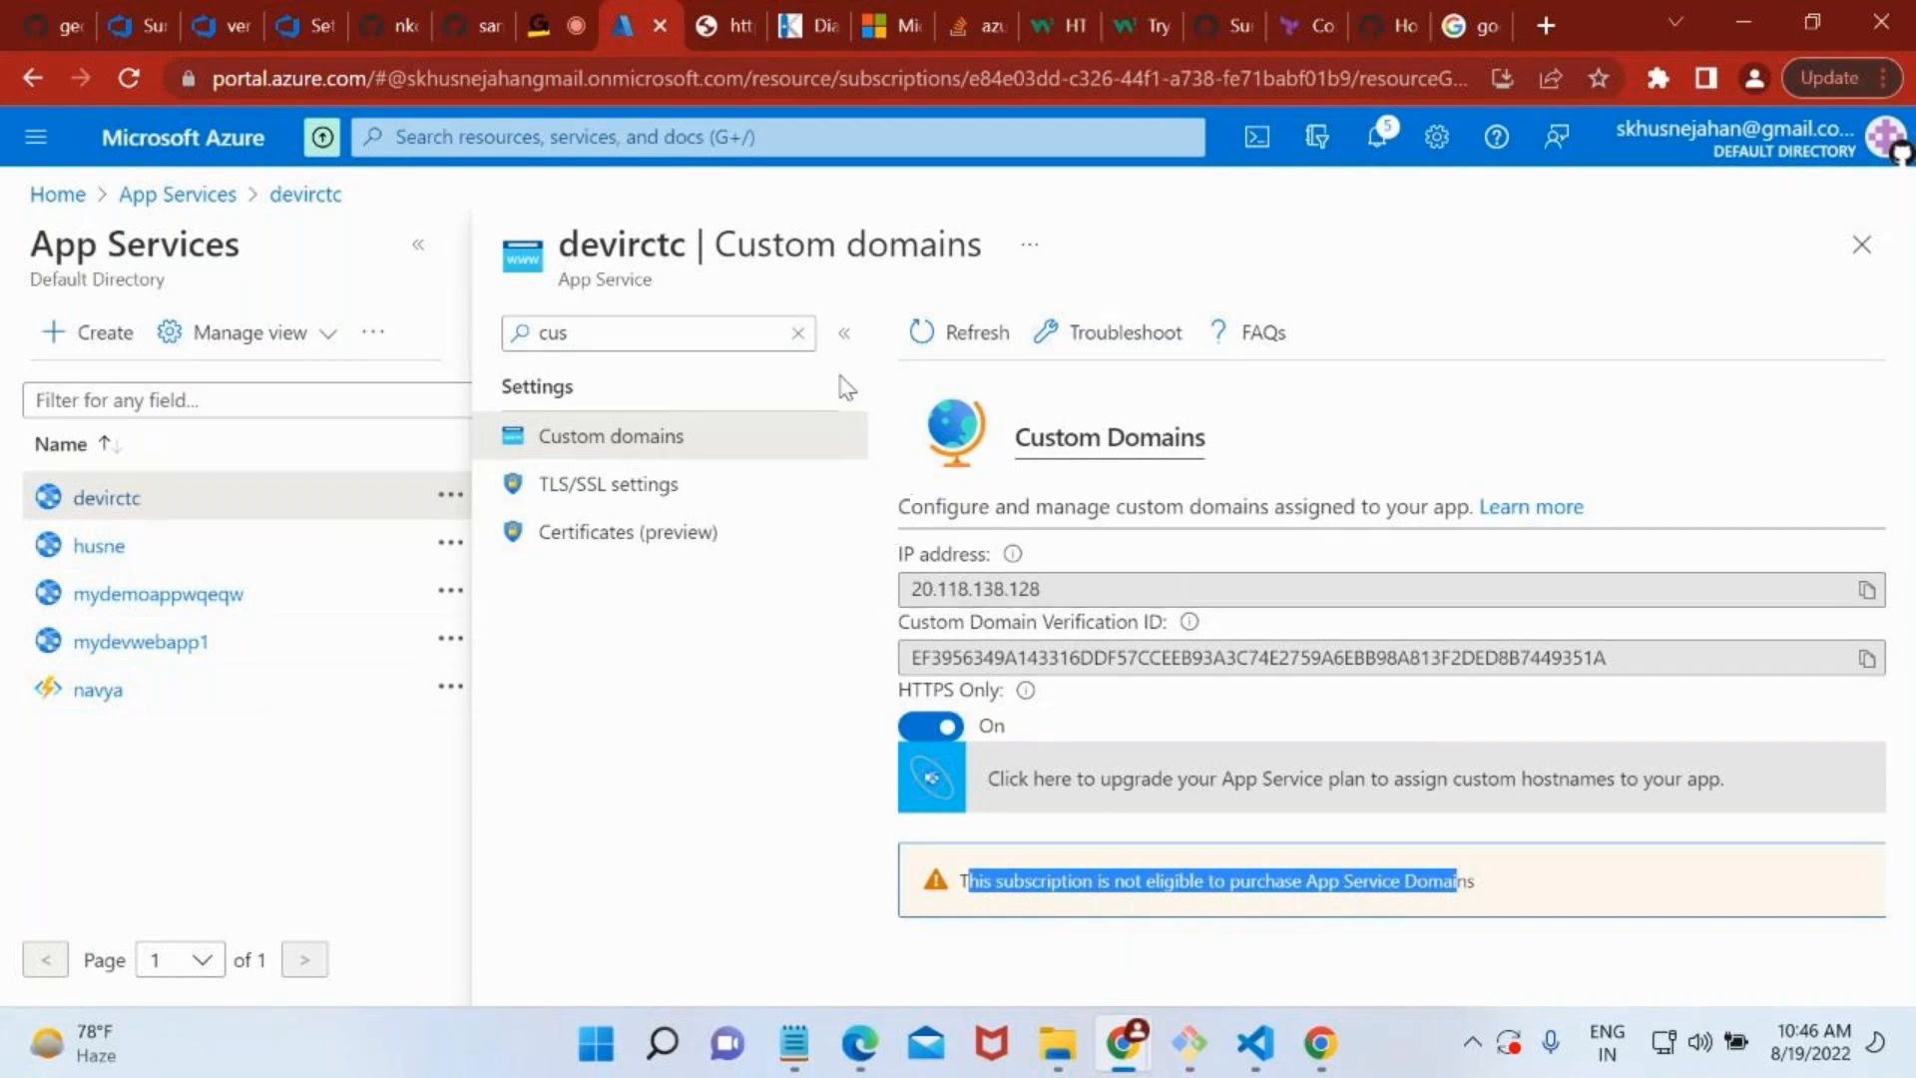
Clear the settings filter and open the myarmtestplan App Service plan from the devirctc overview.
left_click(799, 333)
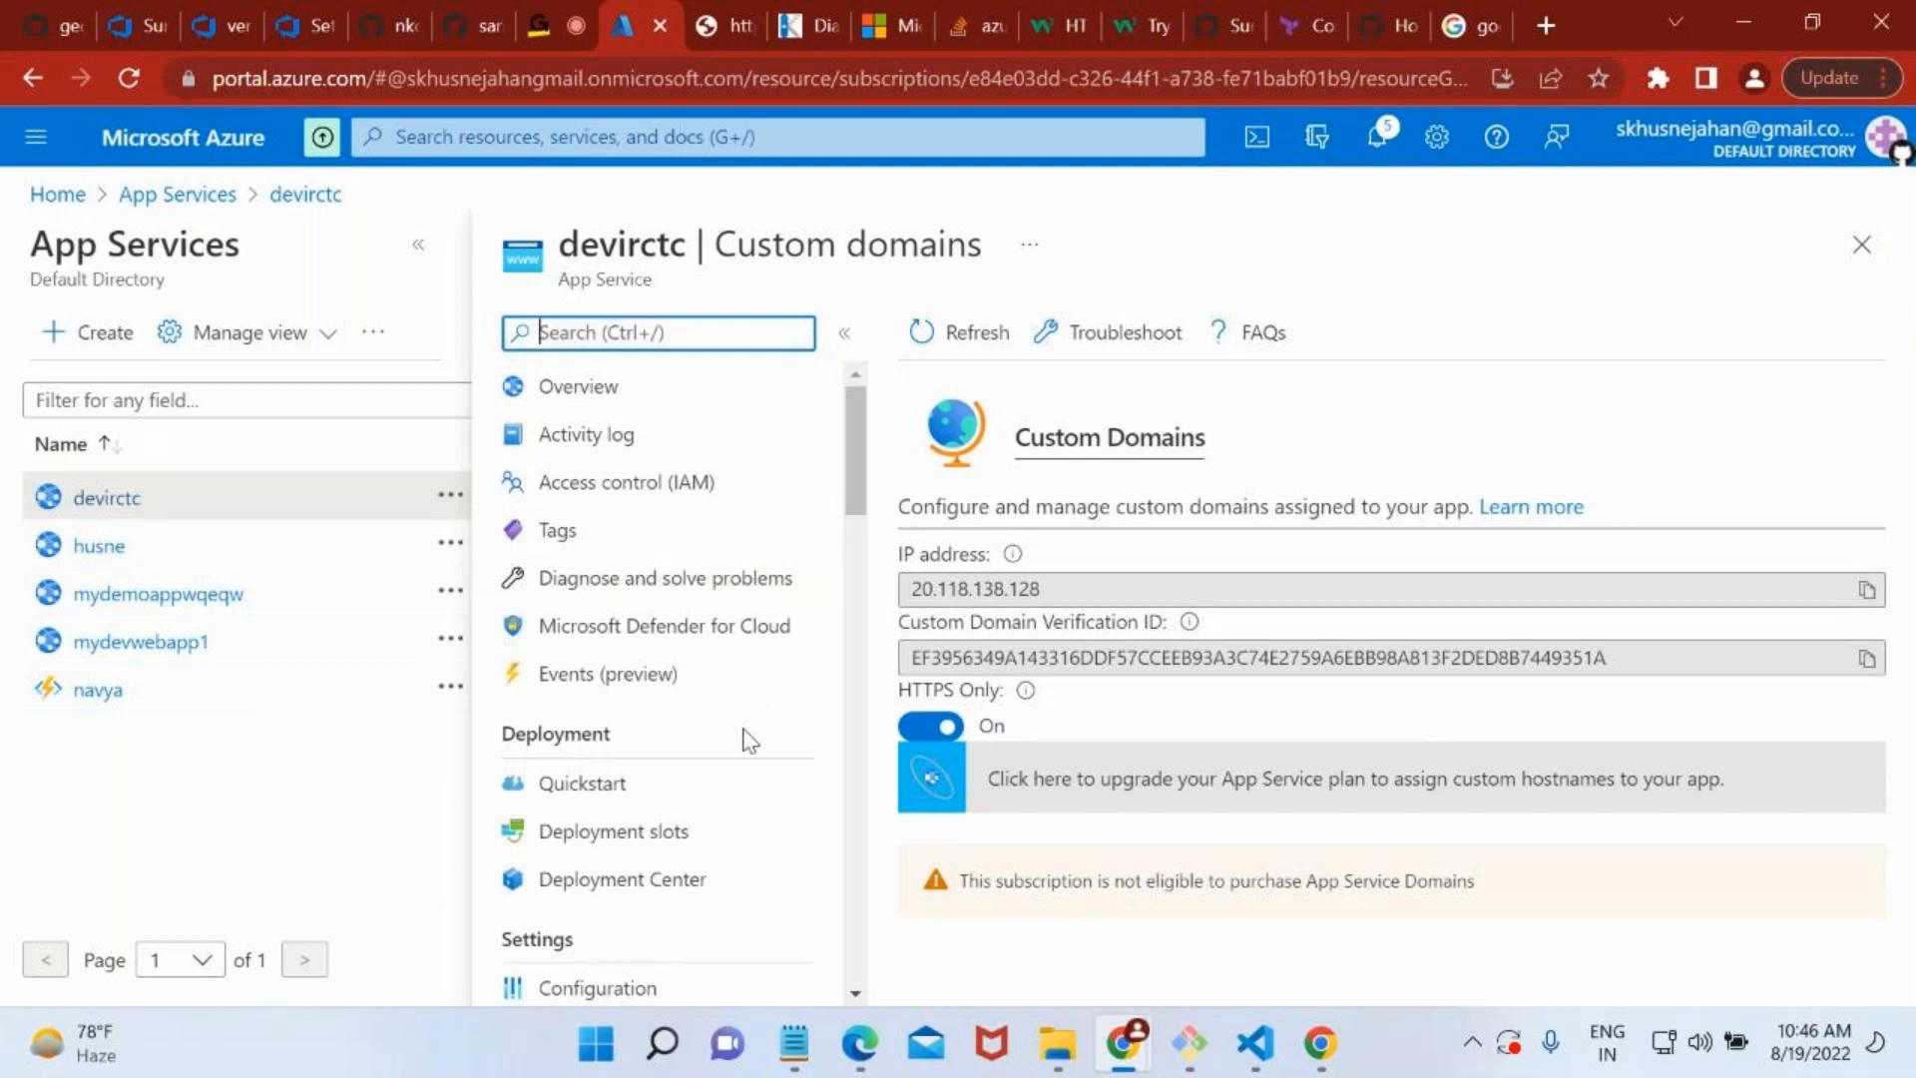
scroll(751, 739, "down", 2)
scroll(679, 891, "down", 2)
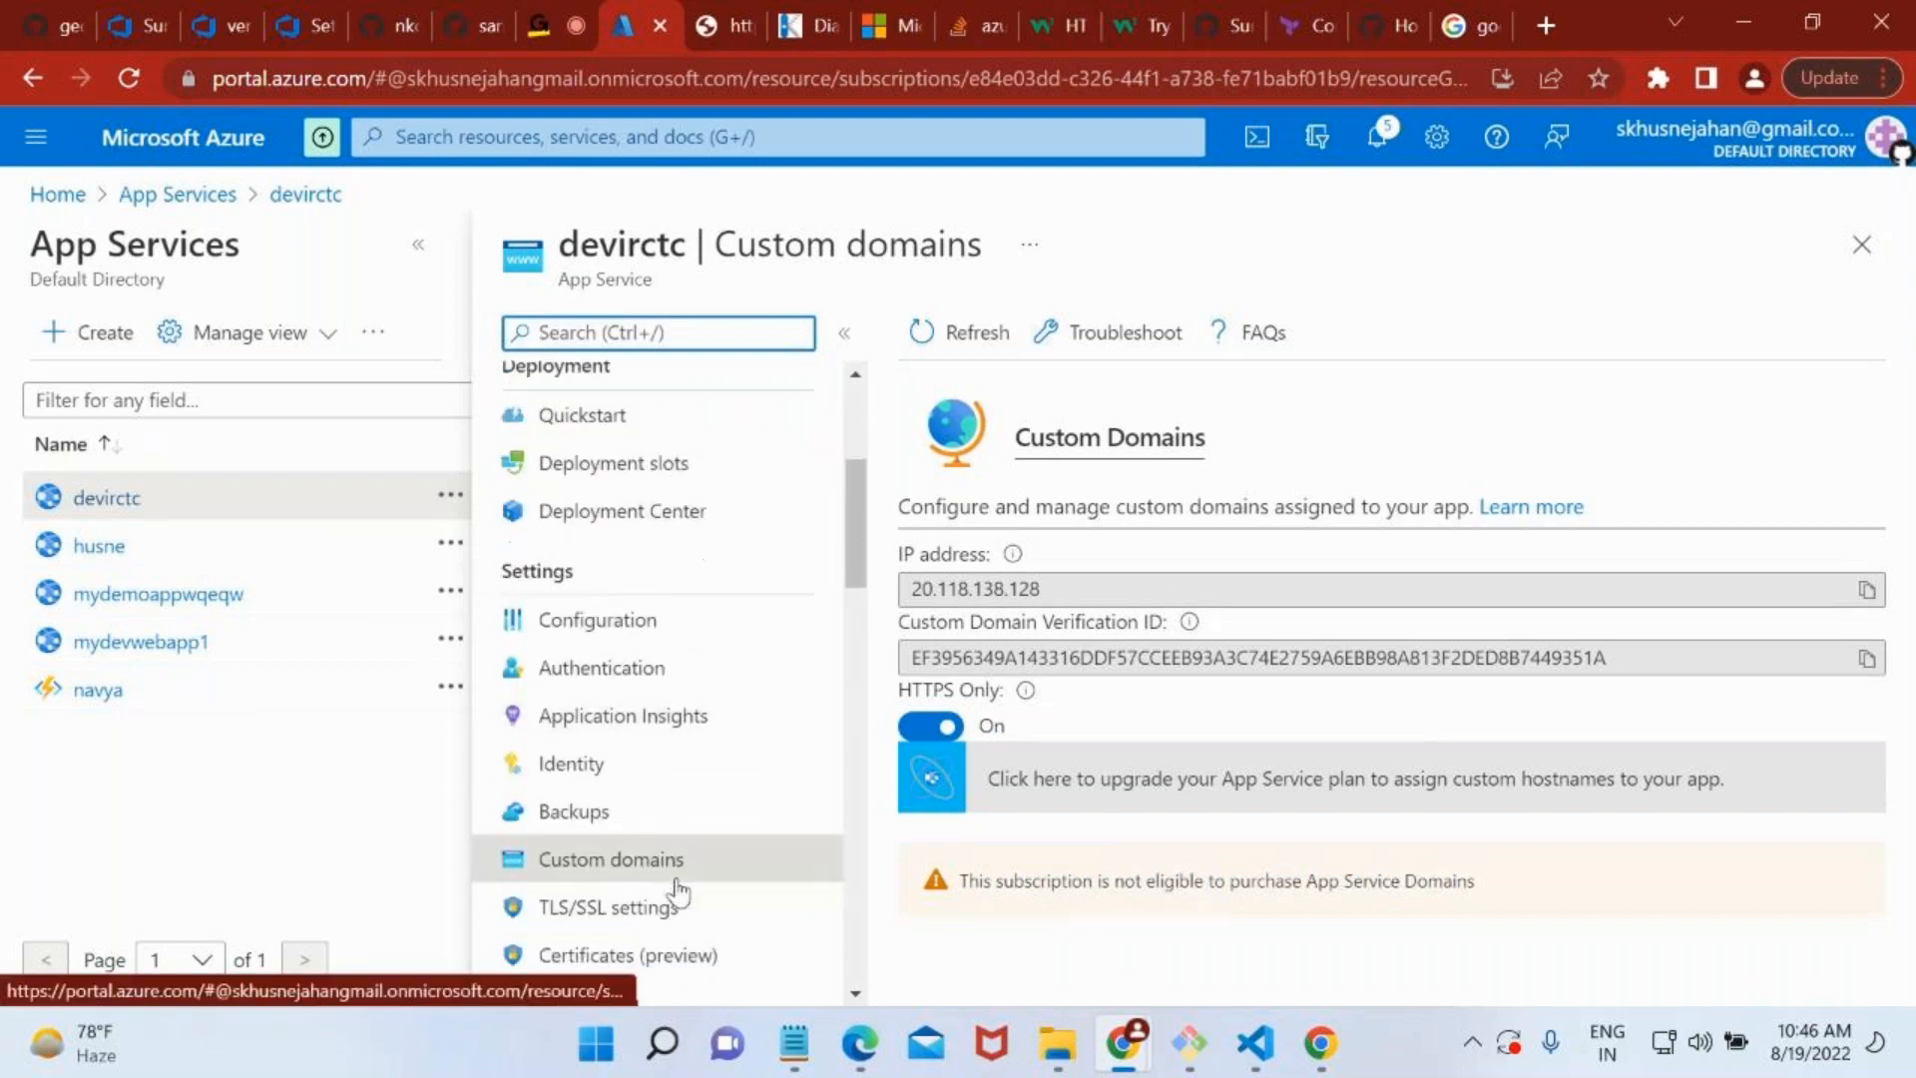
scroll(722, 599, "up", 4)
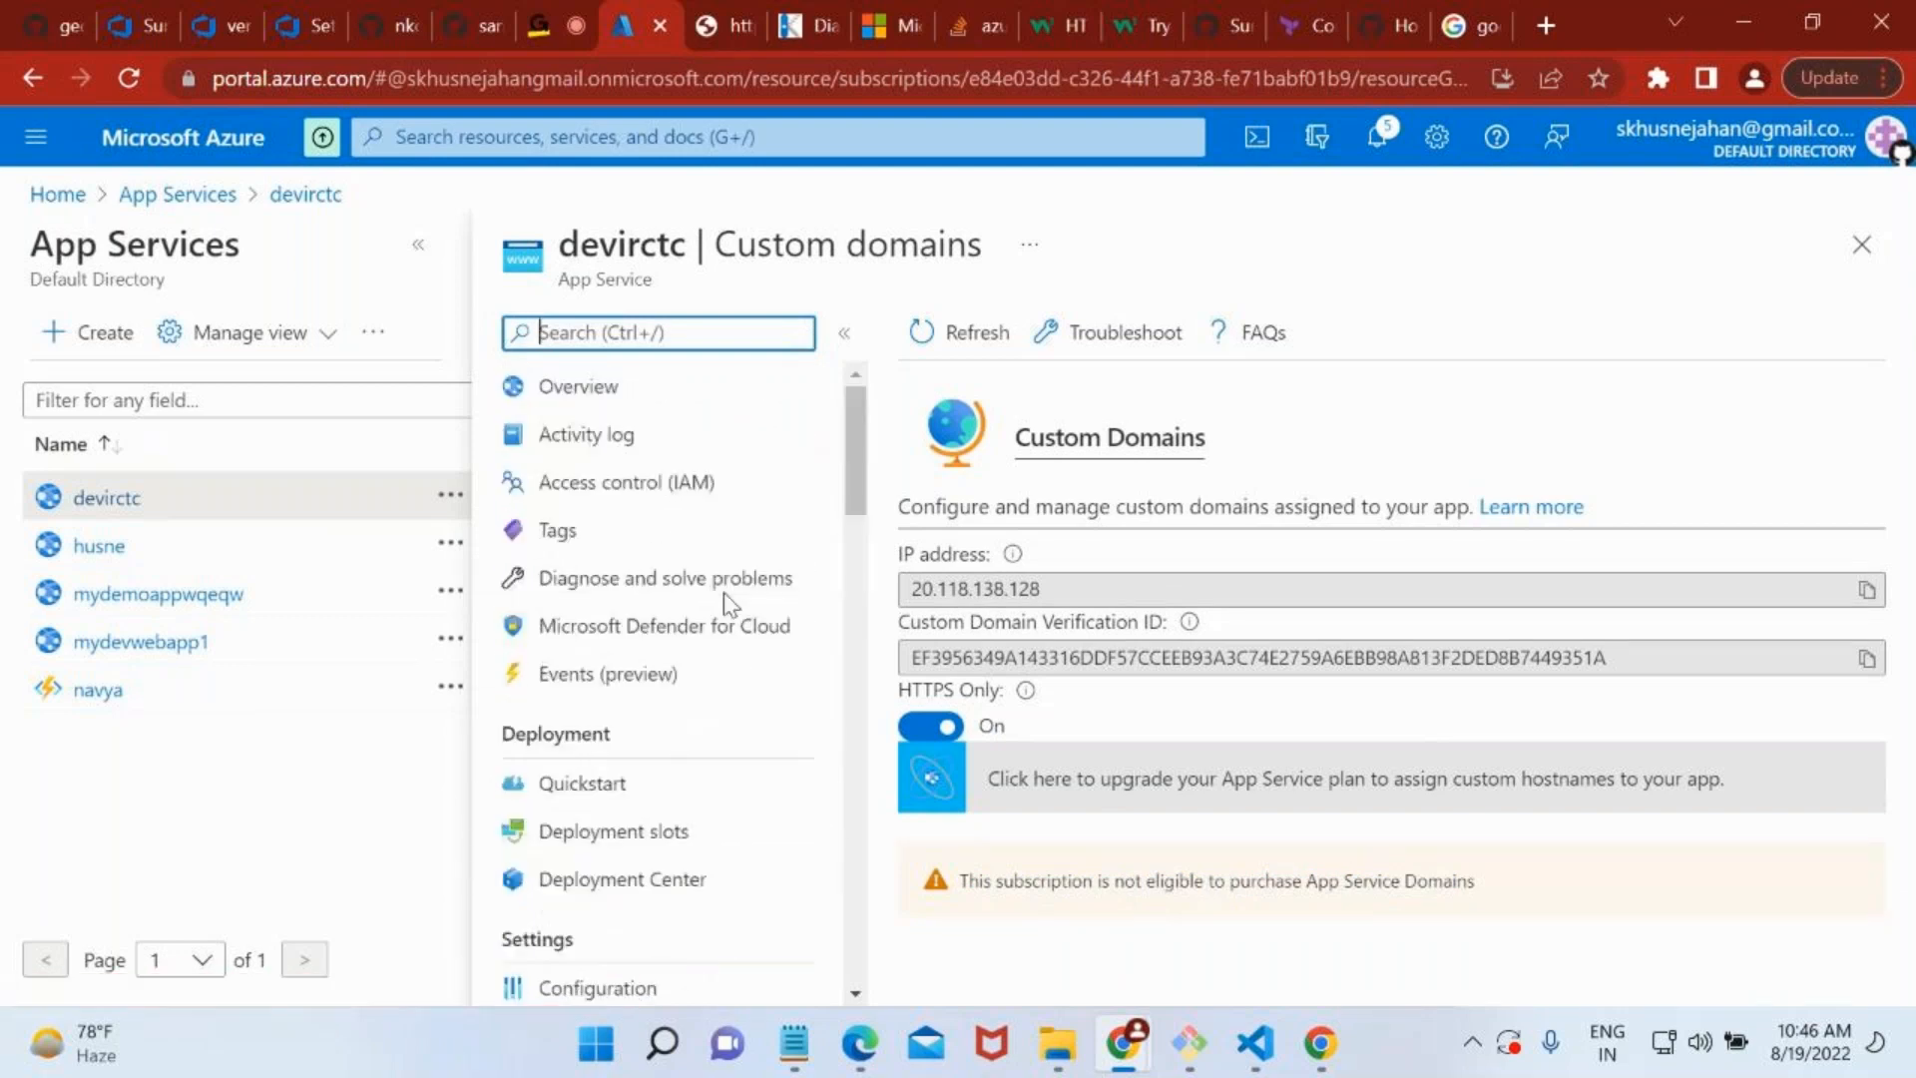
left_click(697, 382)
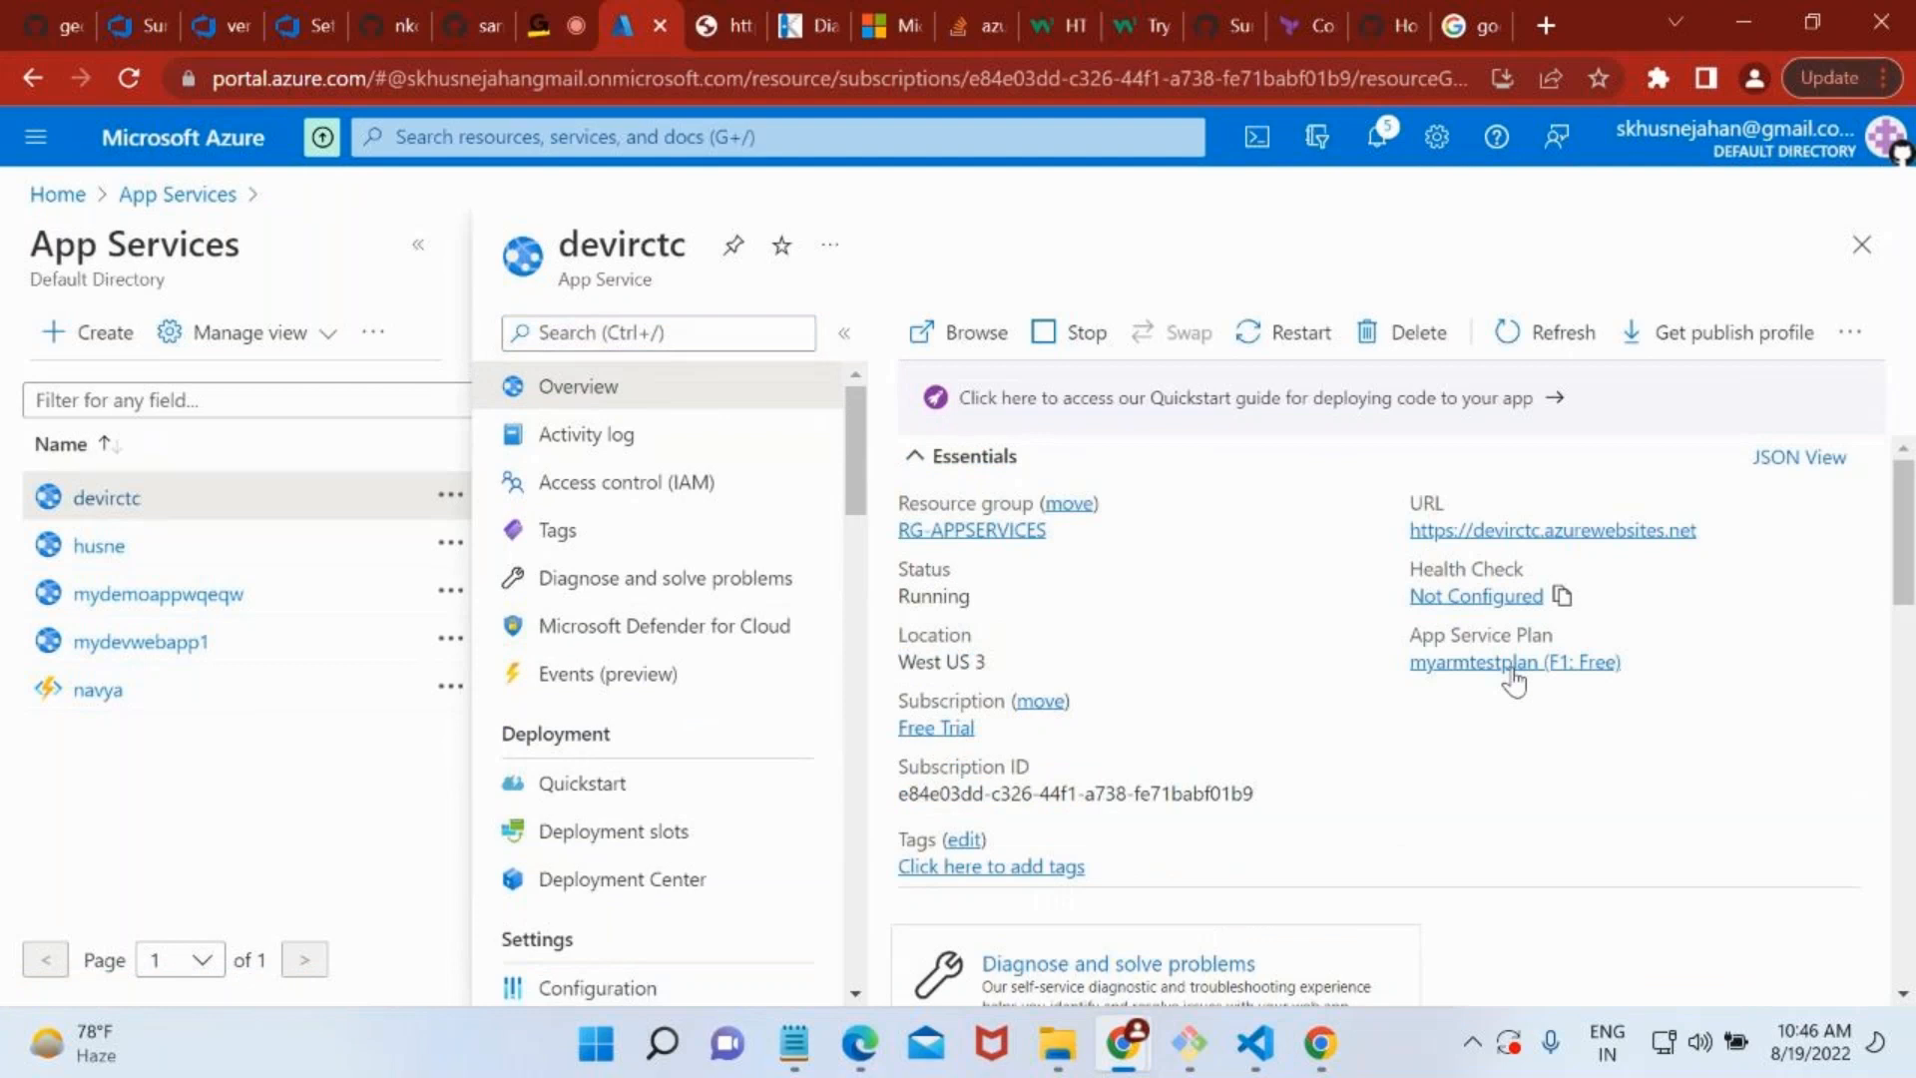
left_click(1587, 663)
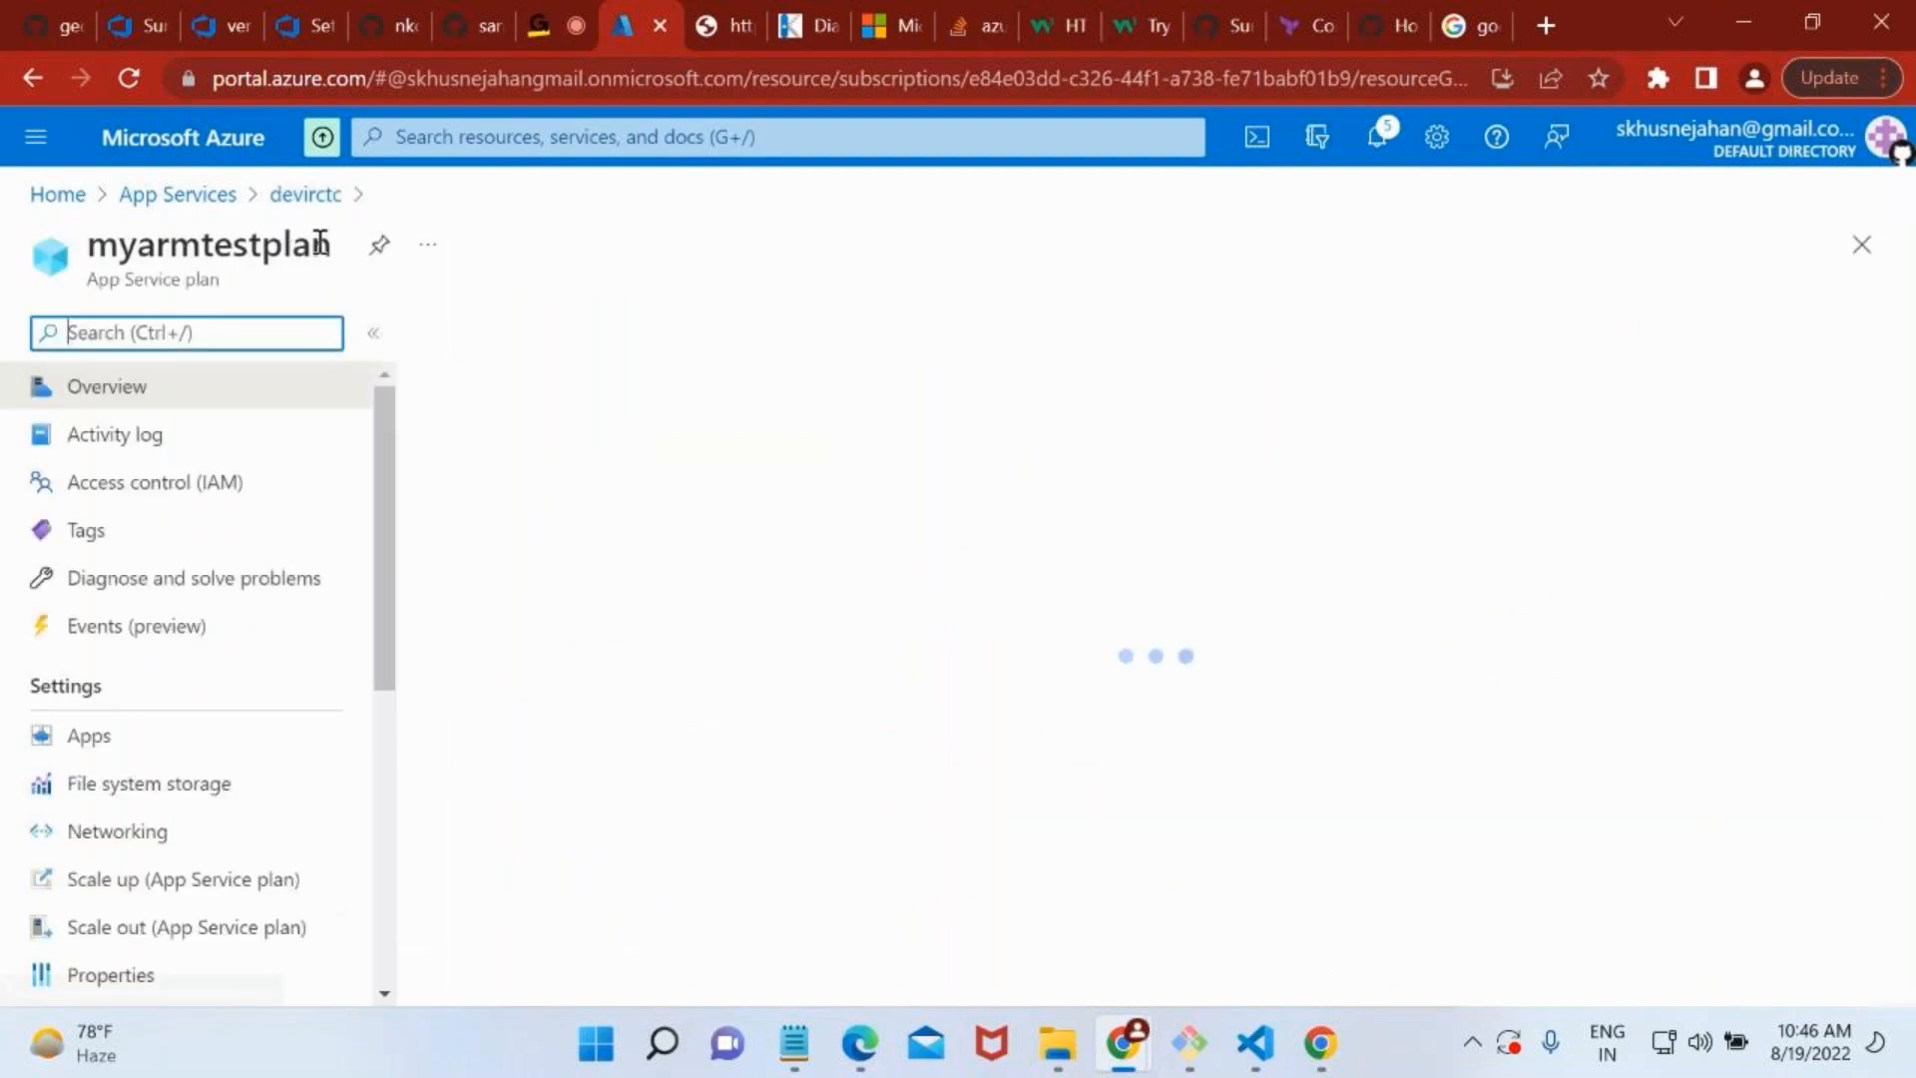
Scale up the myarmtestplan plan to the Production S1 pricing tier, staying on the page while the update runs.
left_click(268, 883)
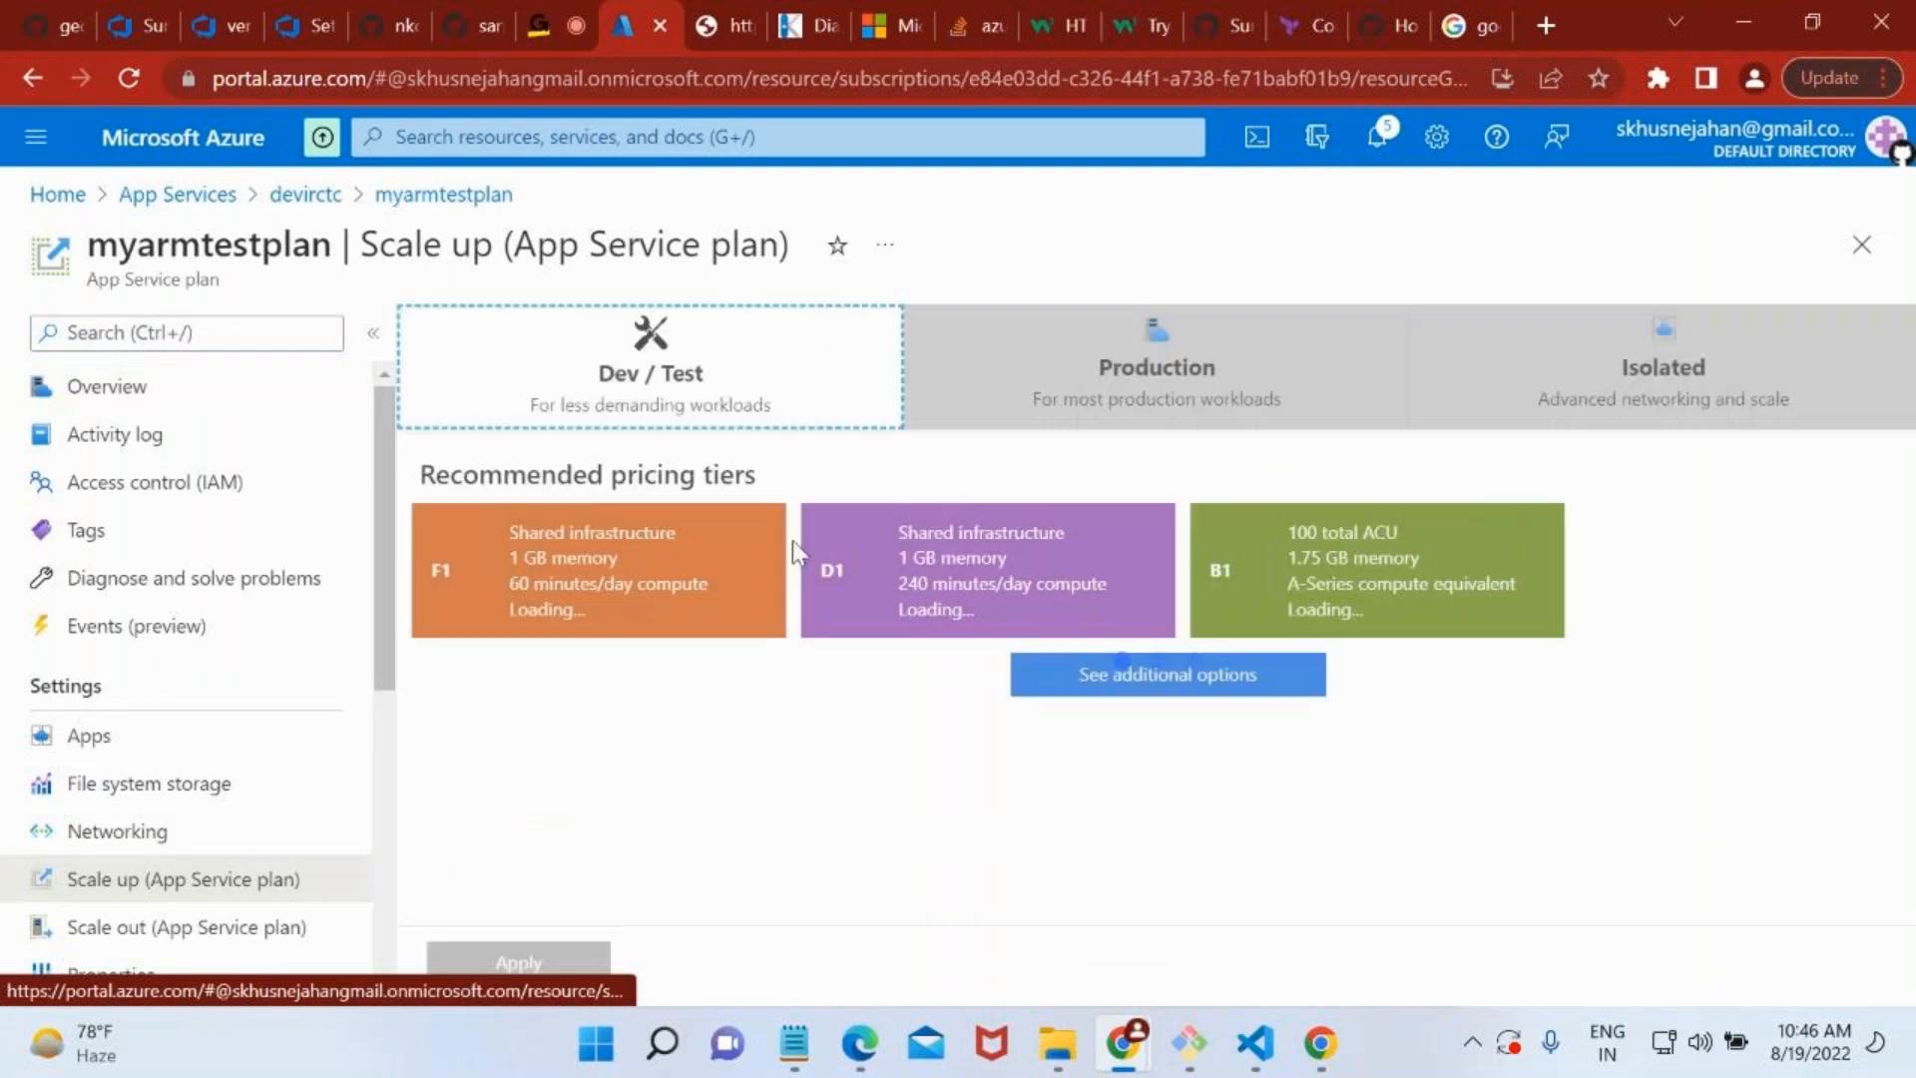
left_click(1109, 393)
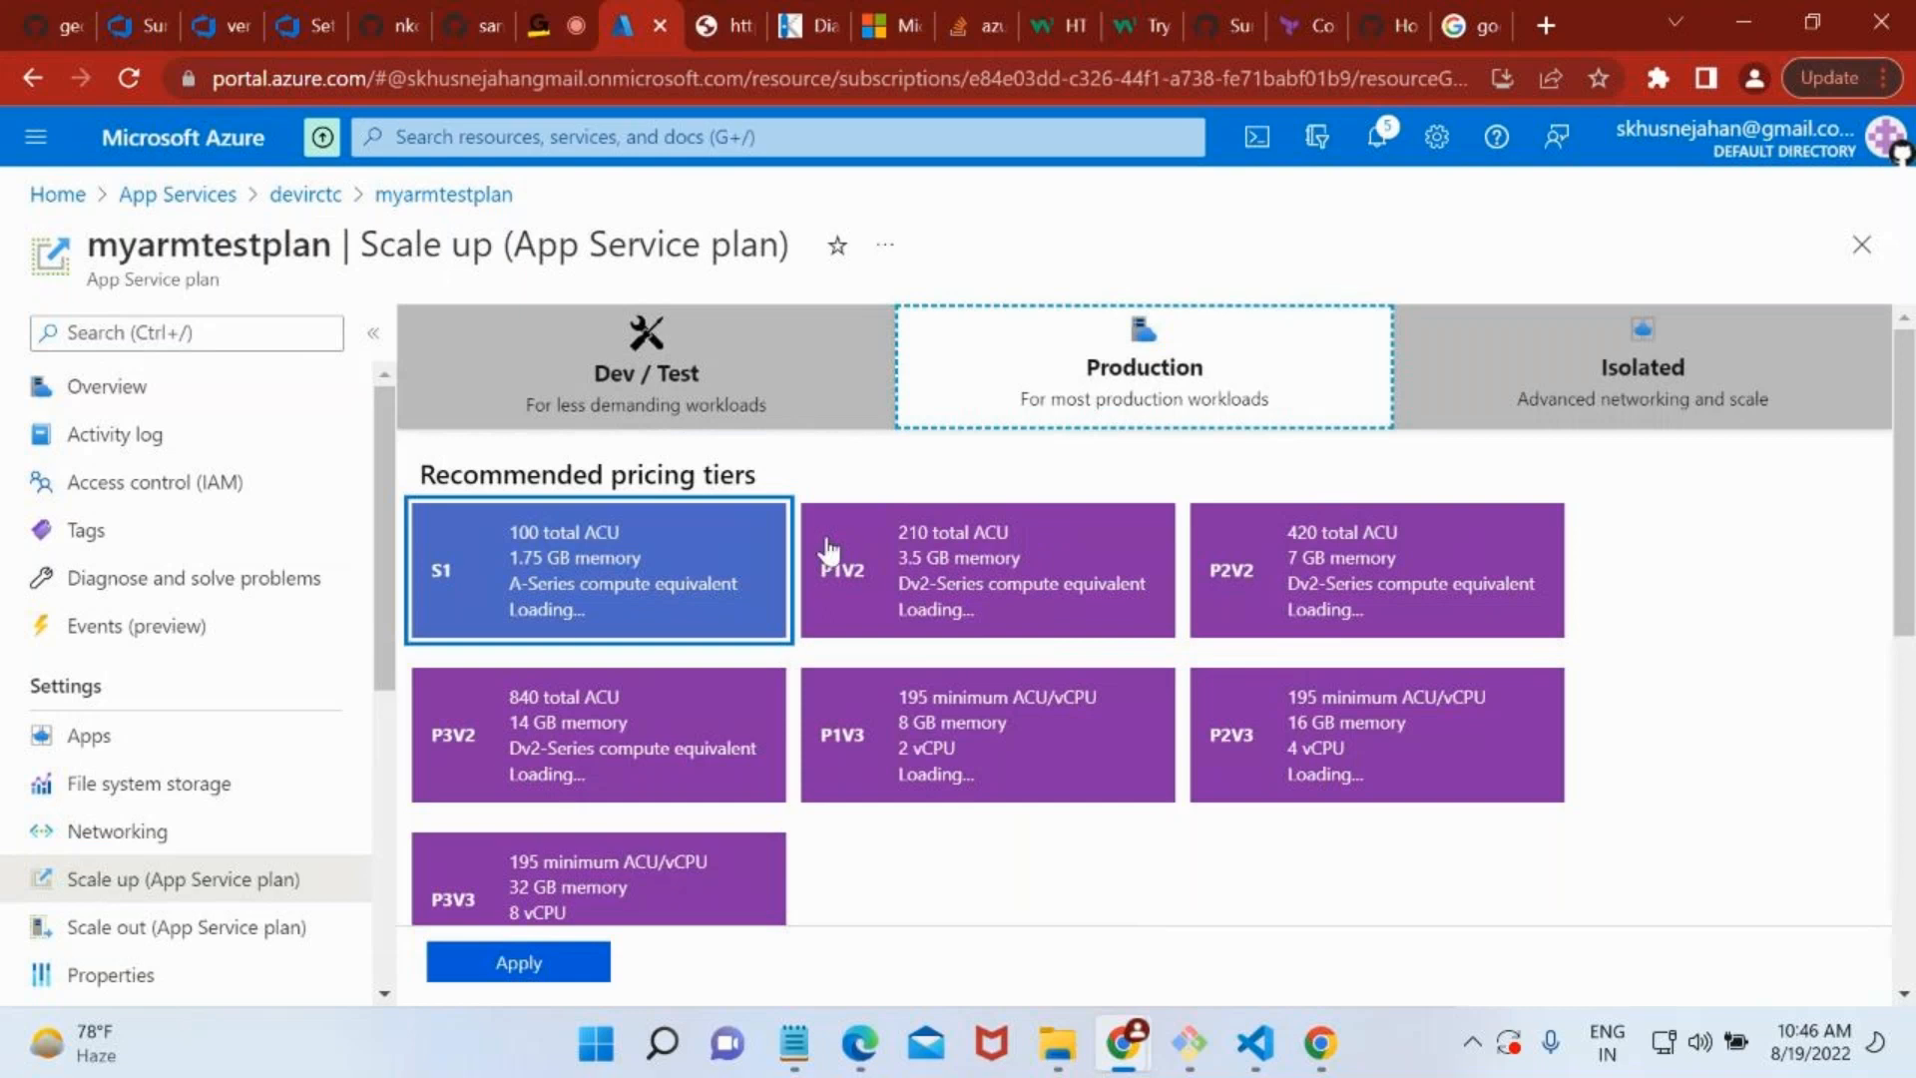
left_click(515, 960)
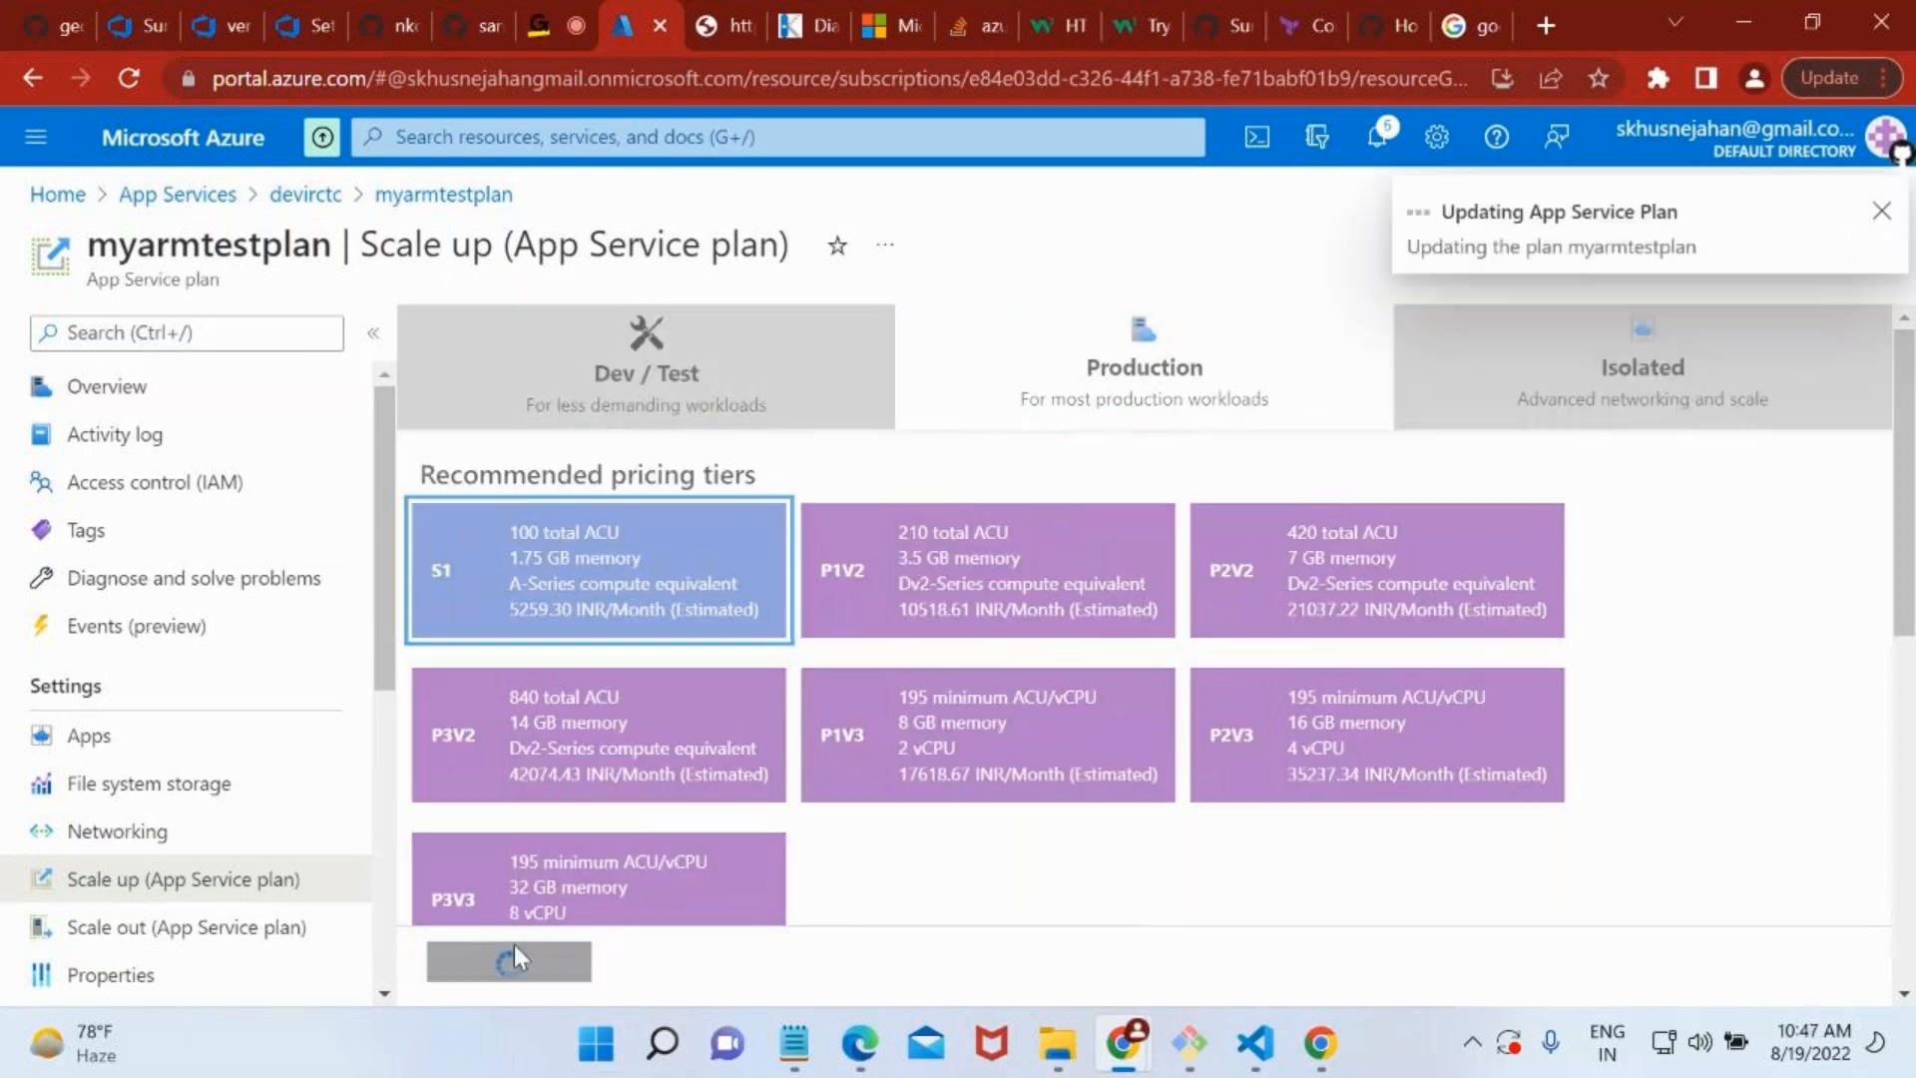
left_click(315, 199)
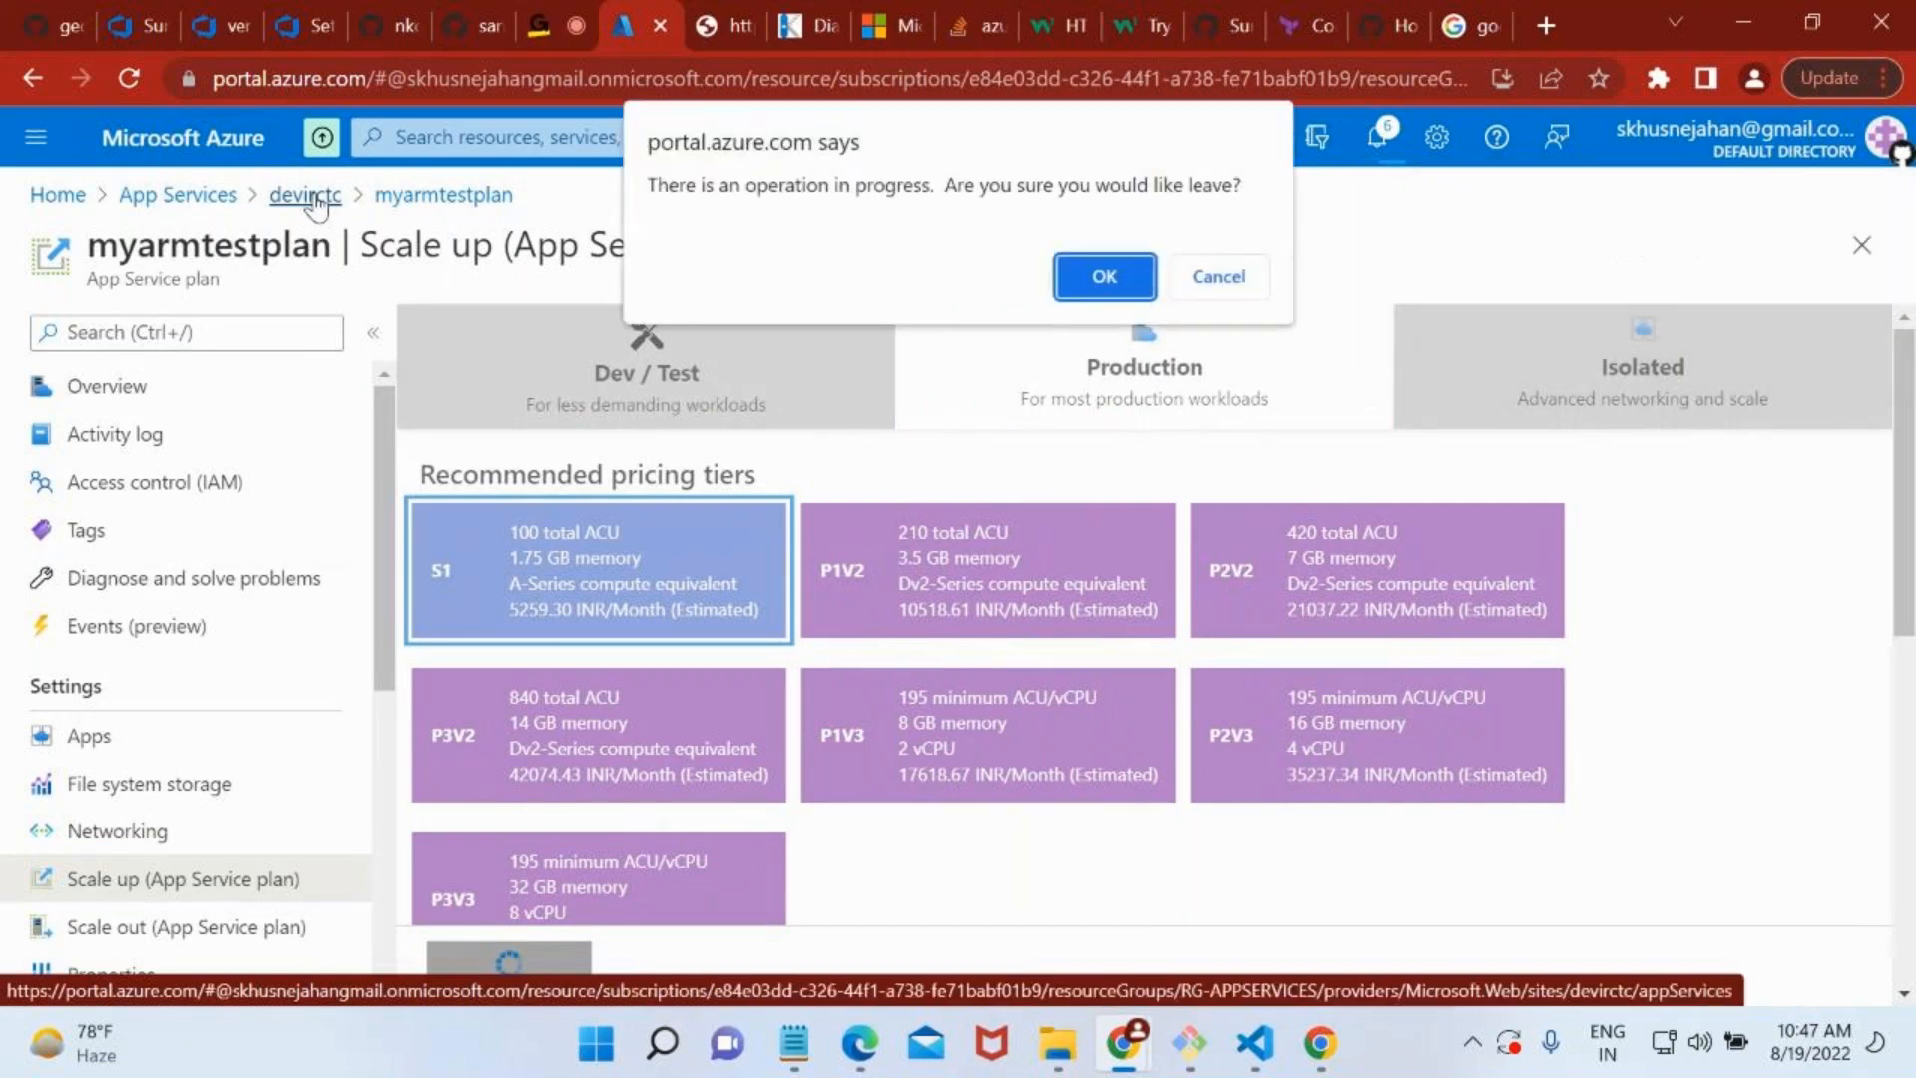
left_click(1216, 277)
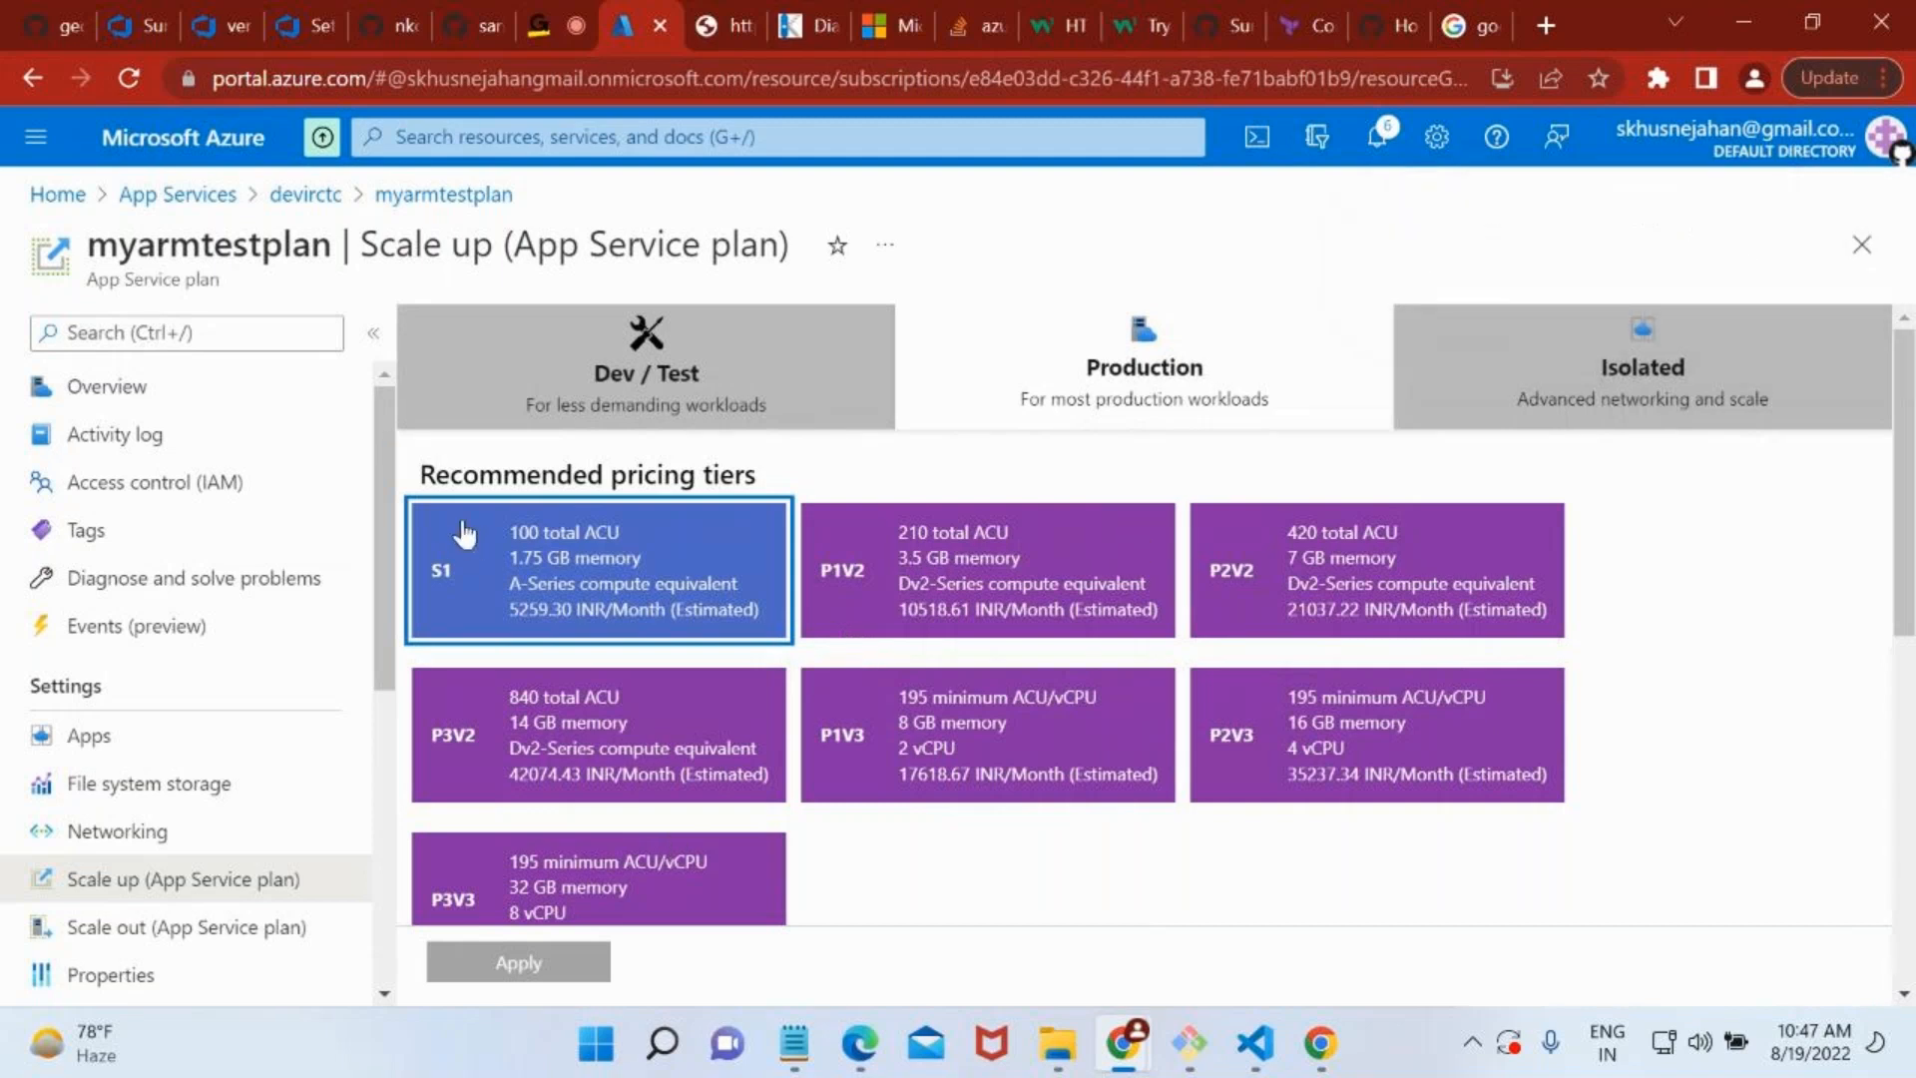
Go back to the devirctc app and open its Custom domains settings.
left_click(328, 196)
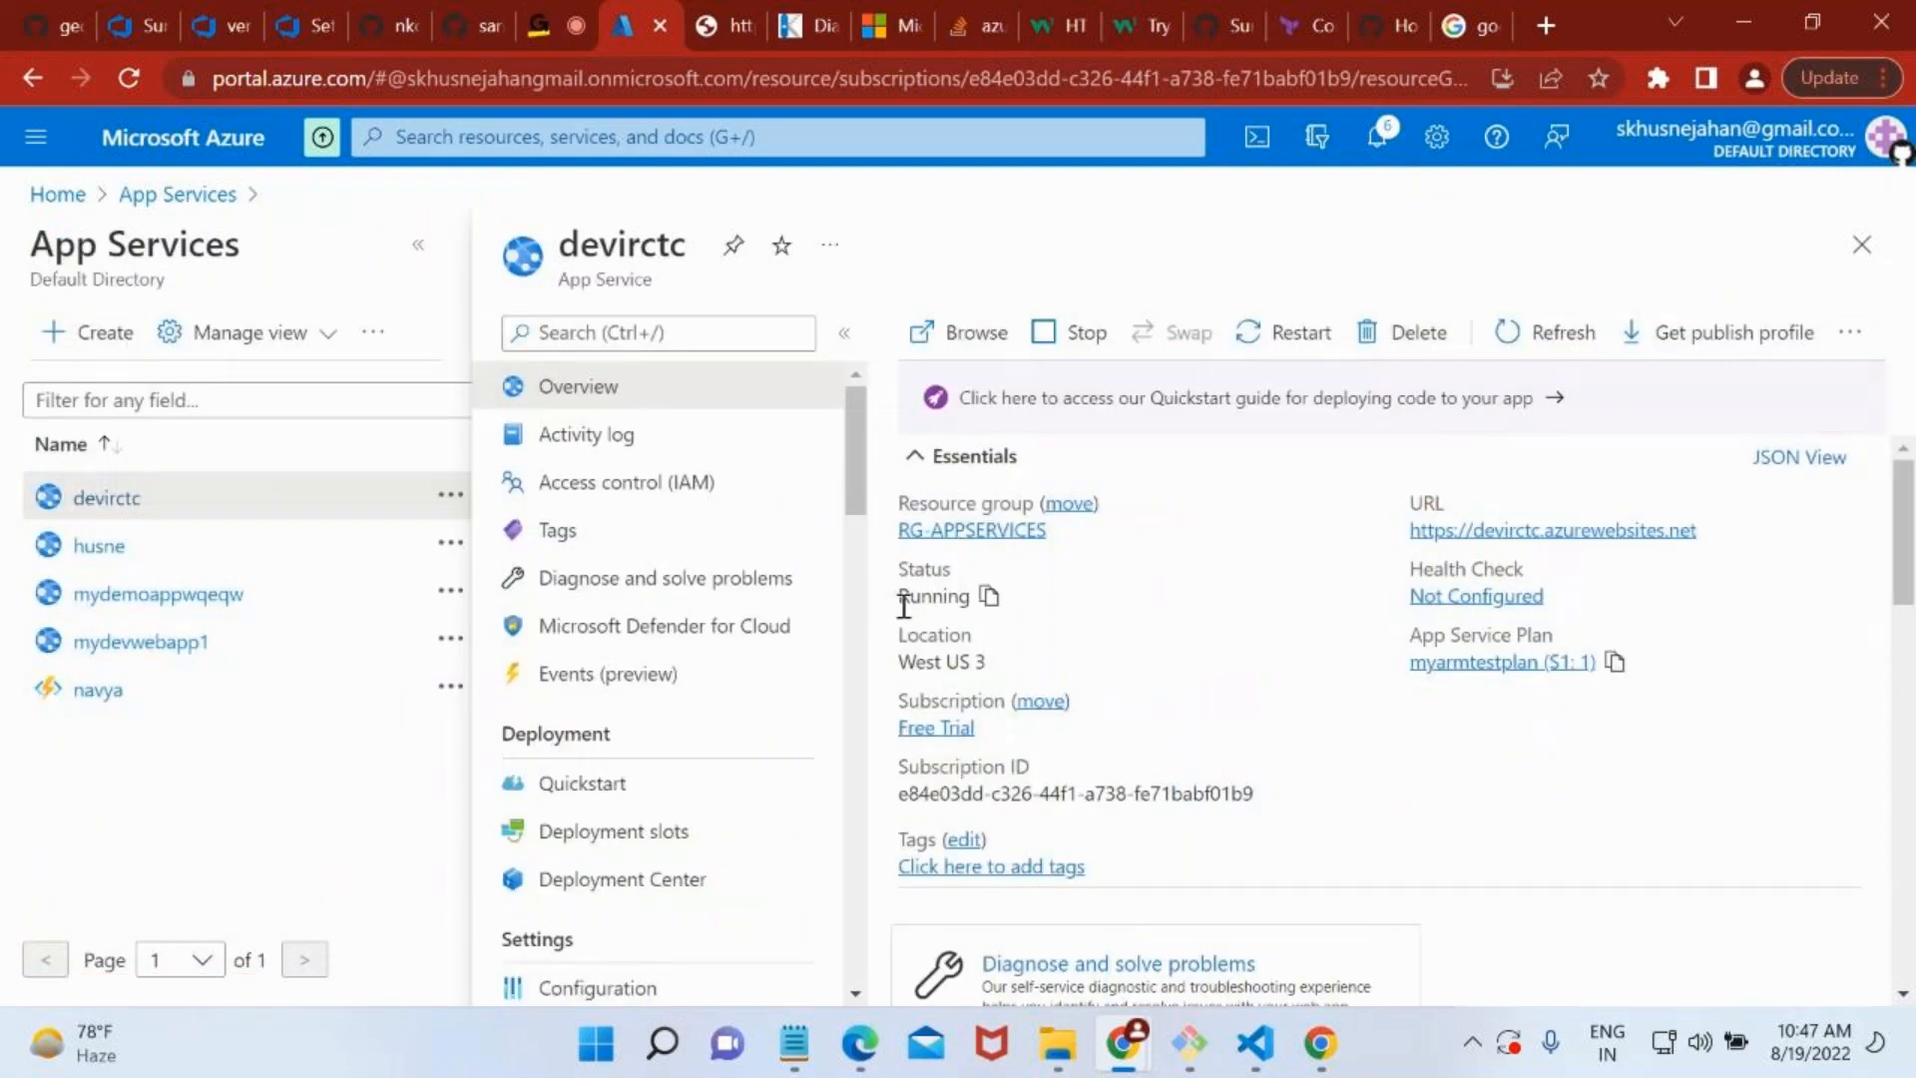
scroll(903, 611, "down", 2)
scroll(660, 825, "down", 5)
scroll(661, 825, "down", 1)
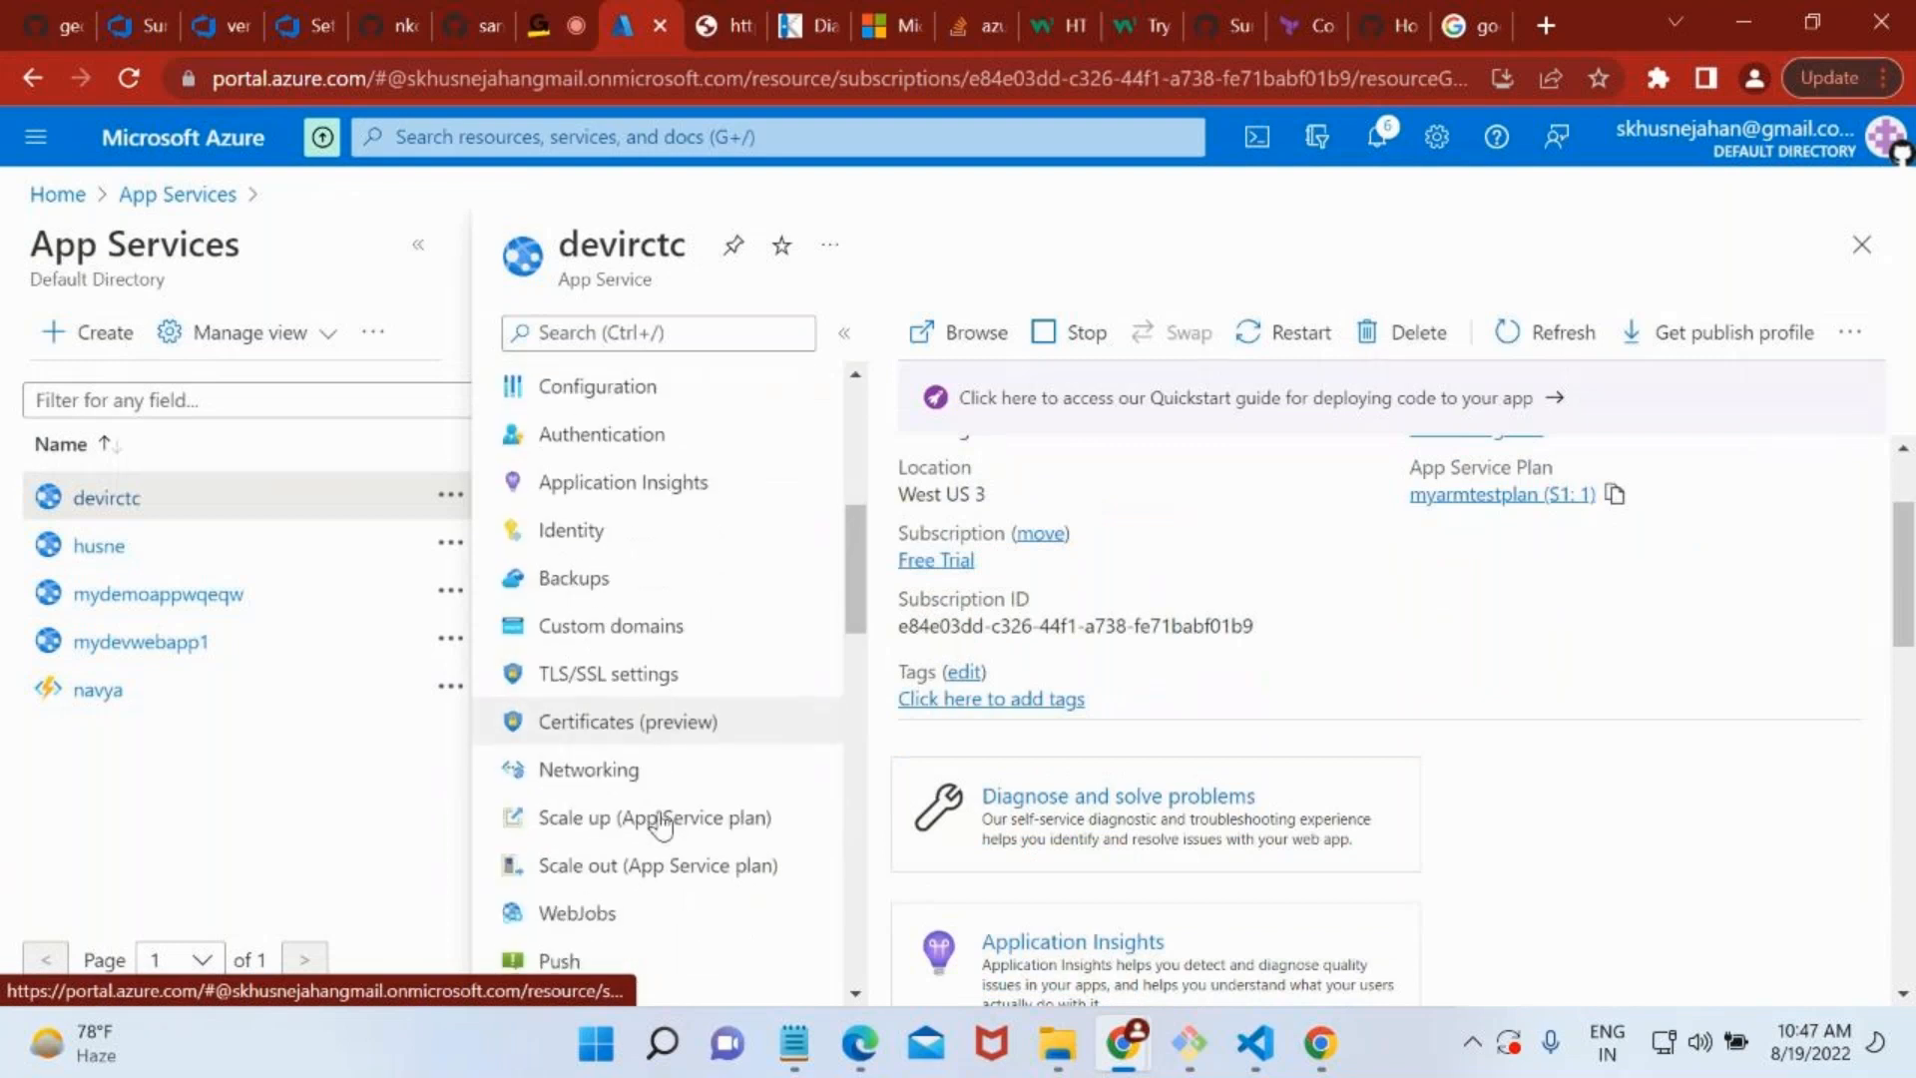
left_click(642, 637)
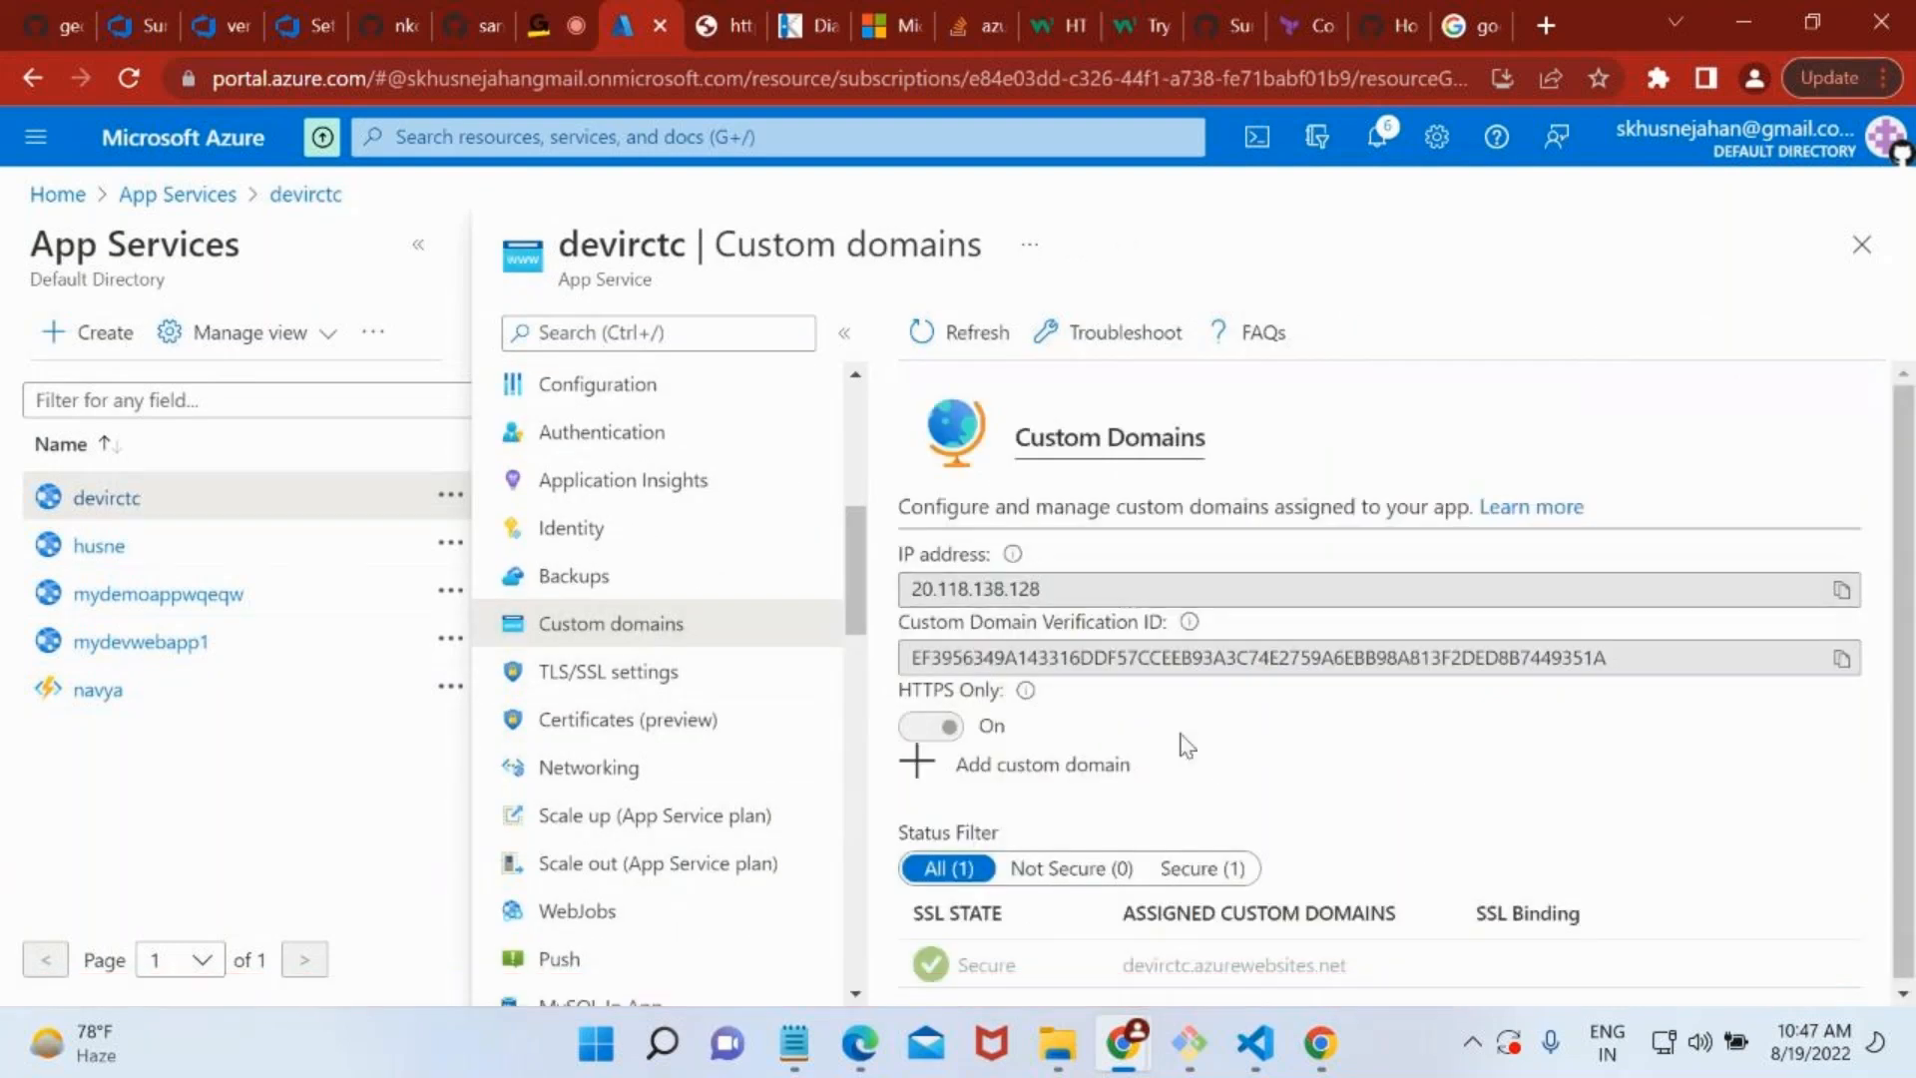
left_click(961, 761)
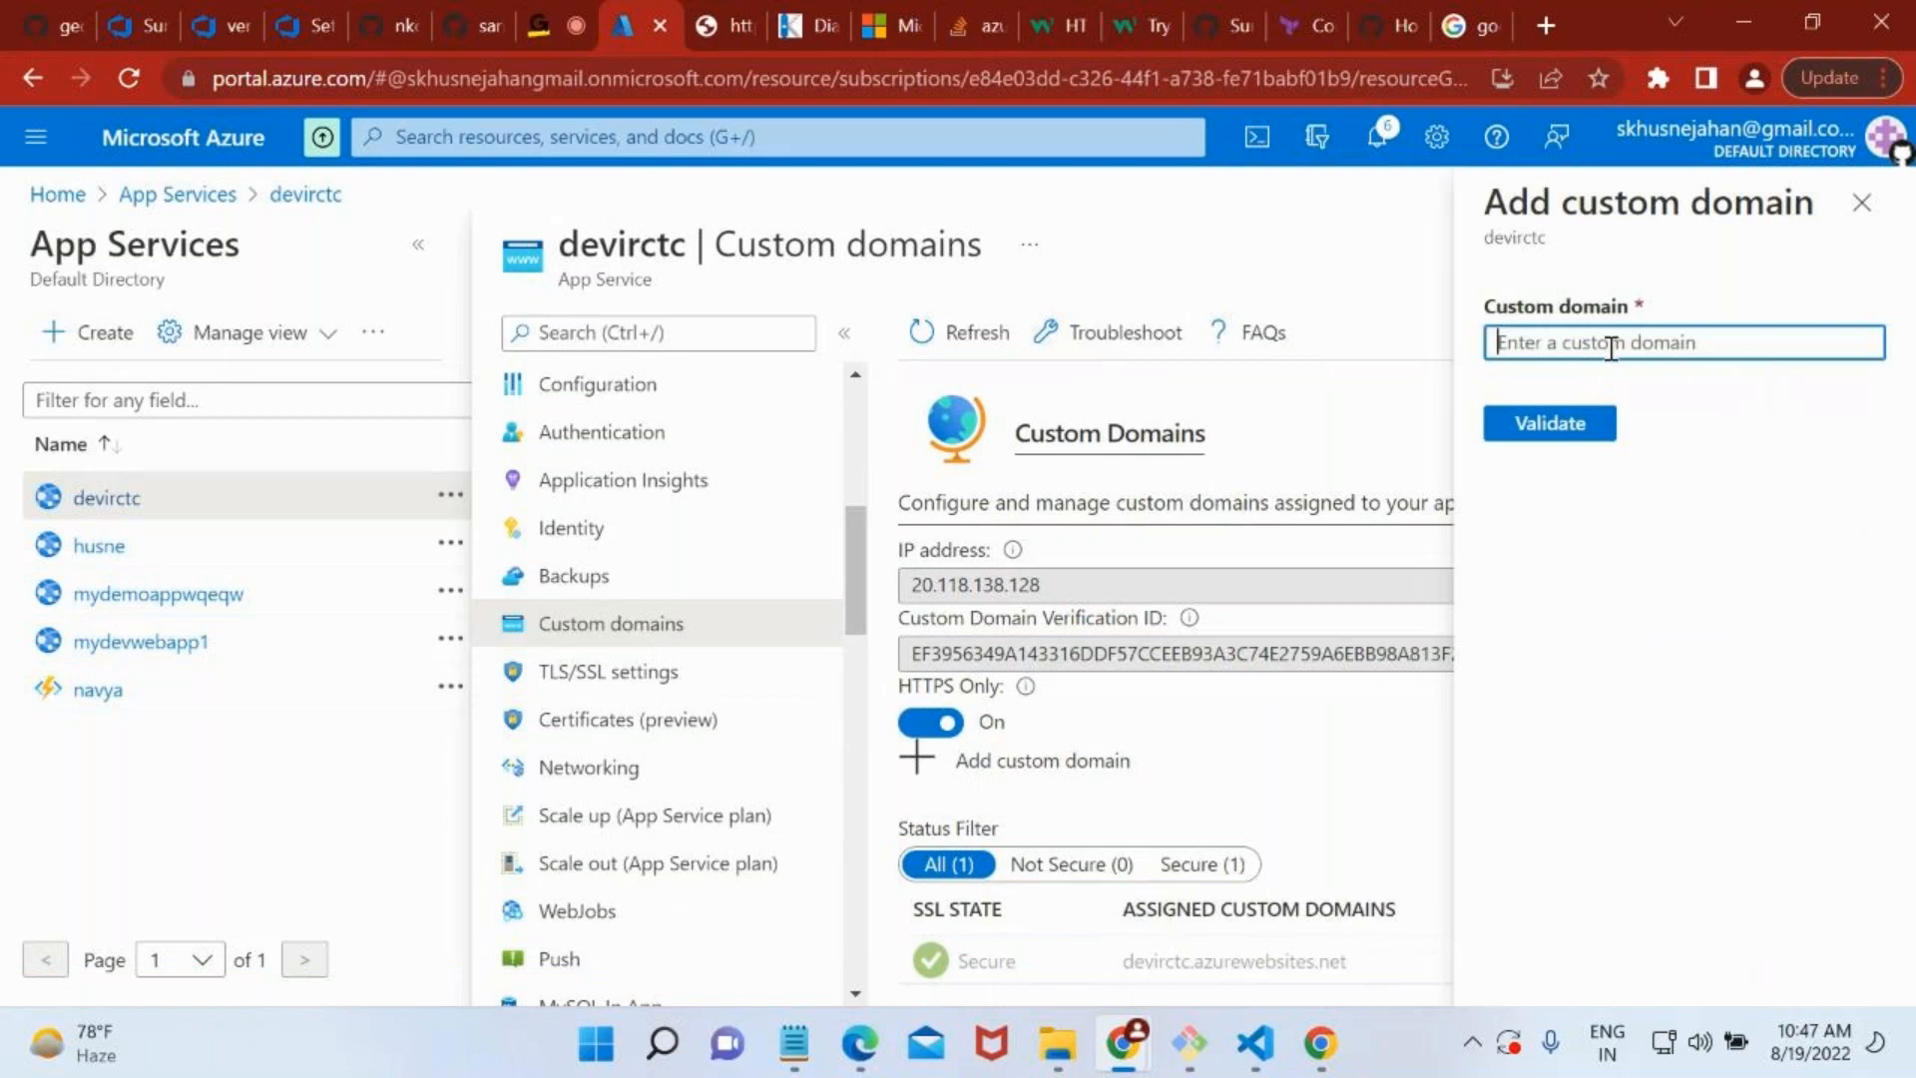
type("www.irctc.com")
left_click(1533, 425)
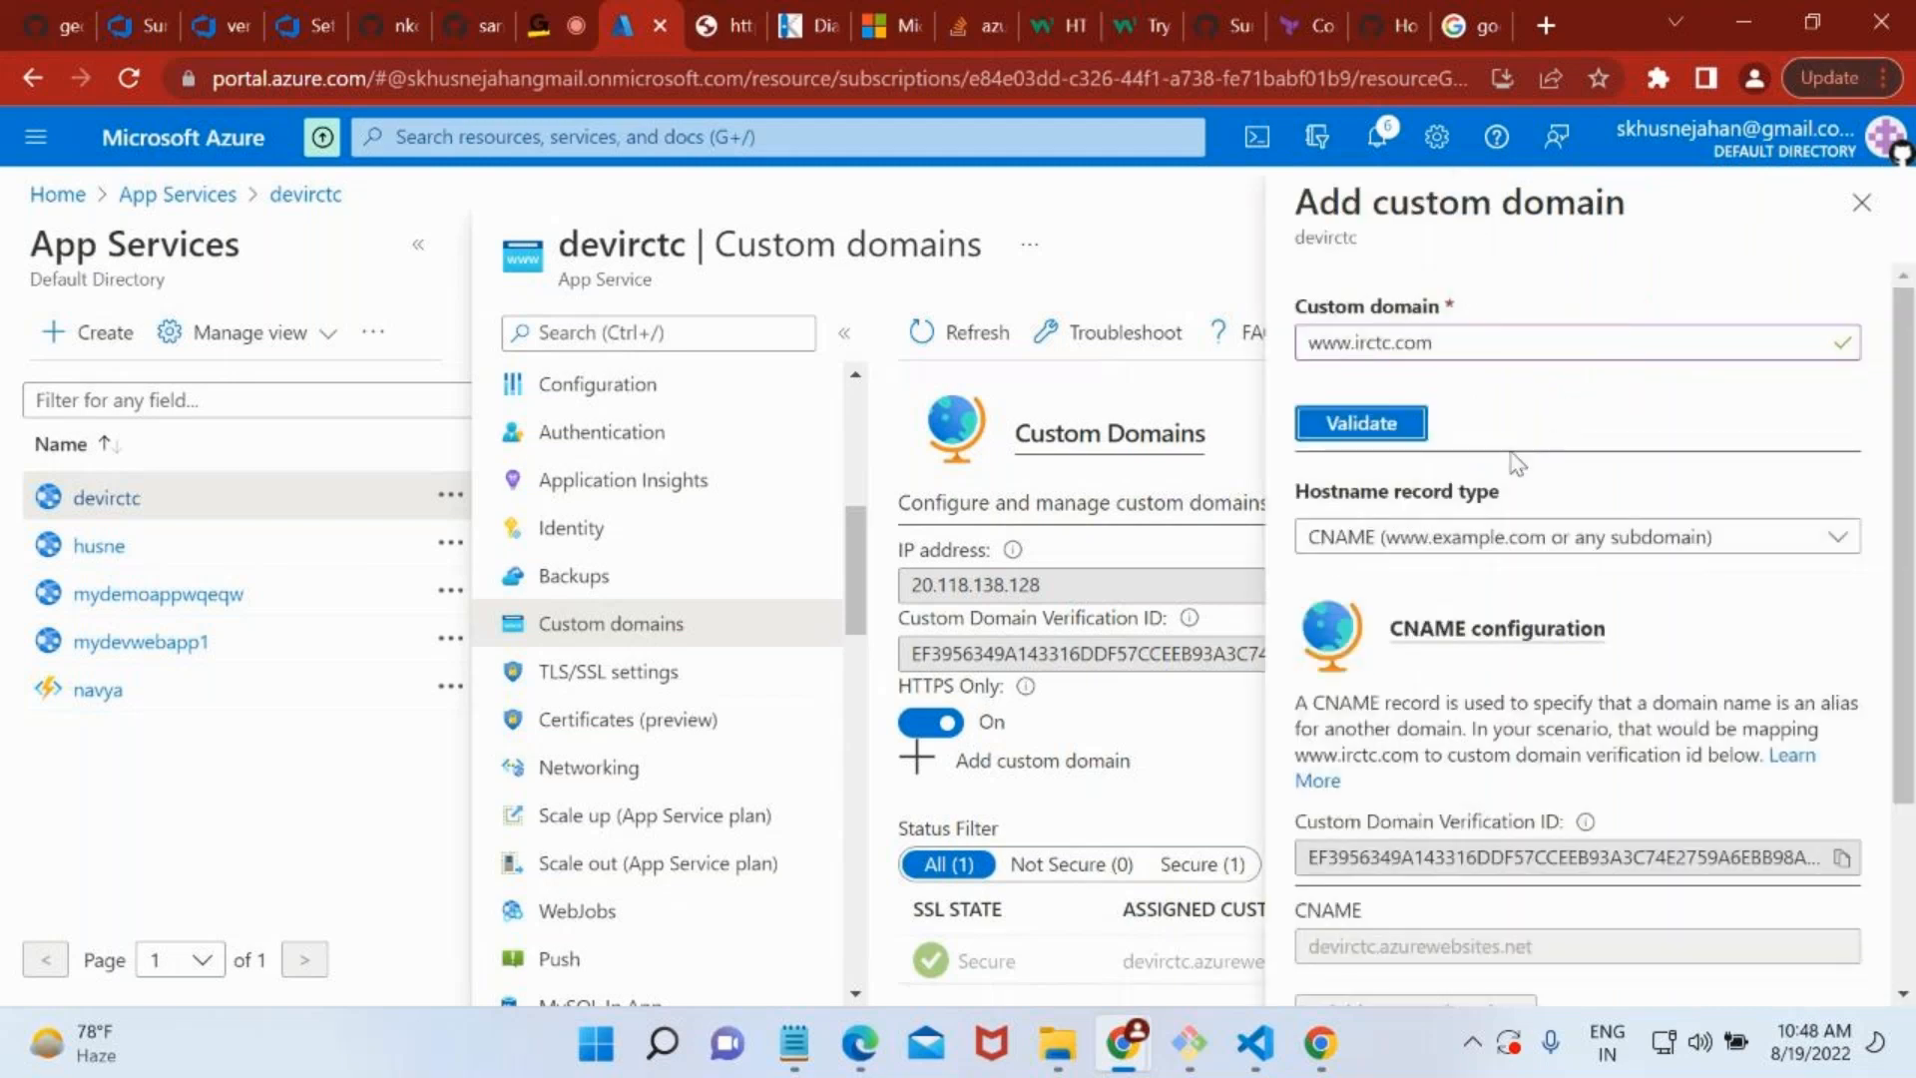
Examine the hostname record type choices, the CNAME configuration and the domain ownership records for the custom domain.
scroll(1494, 517, "down", 2)
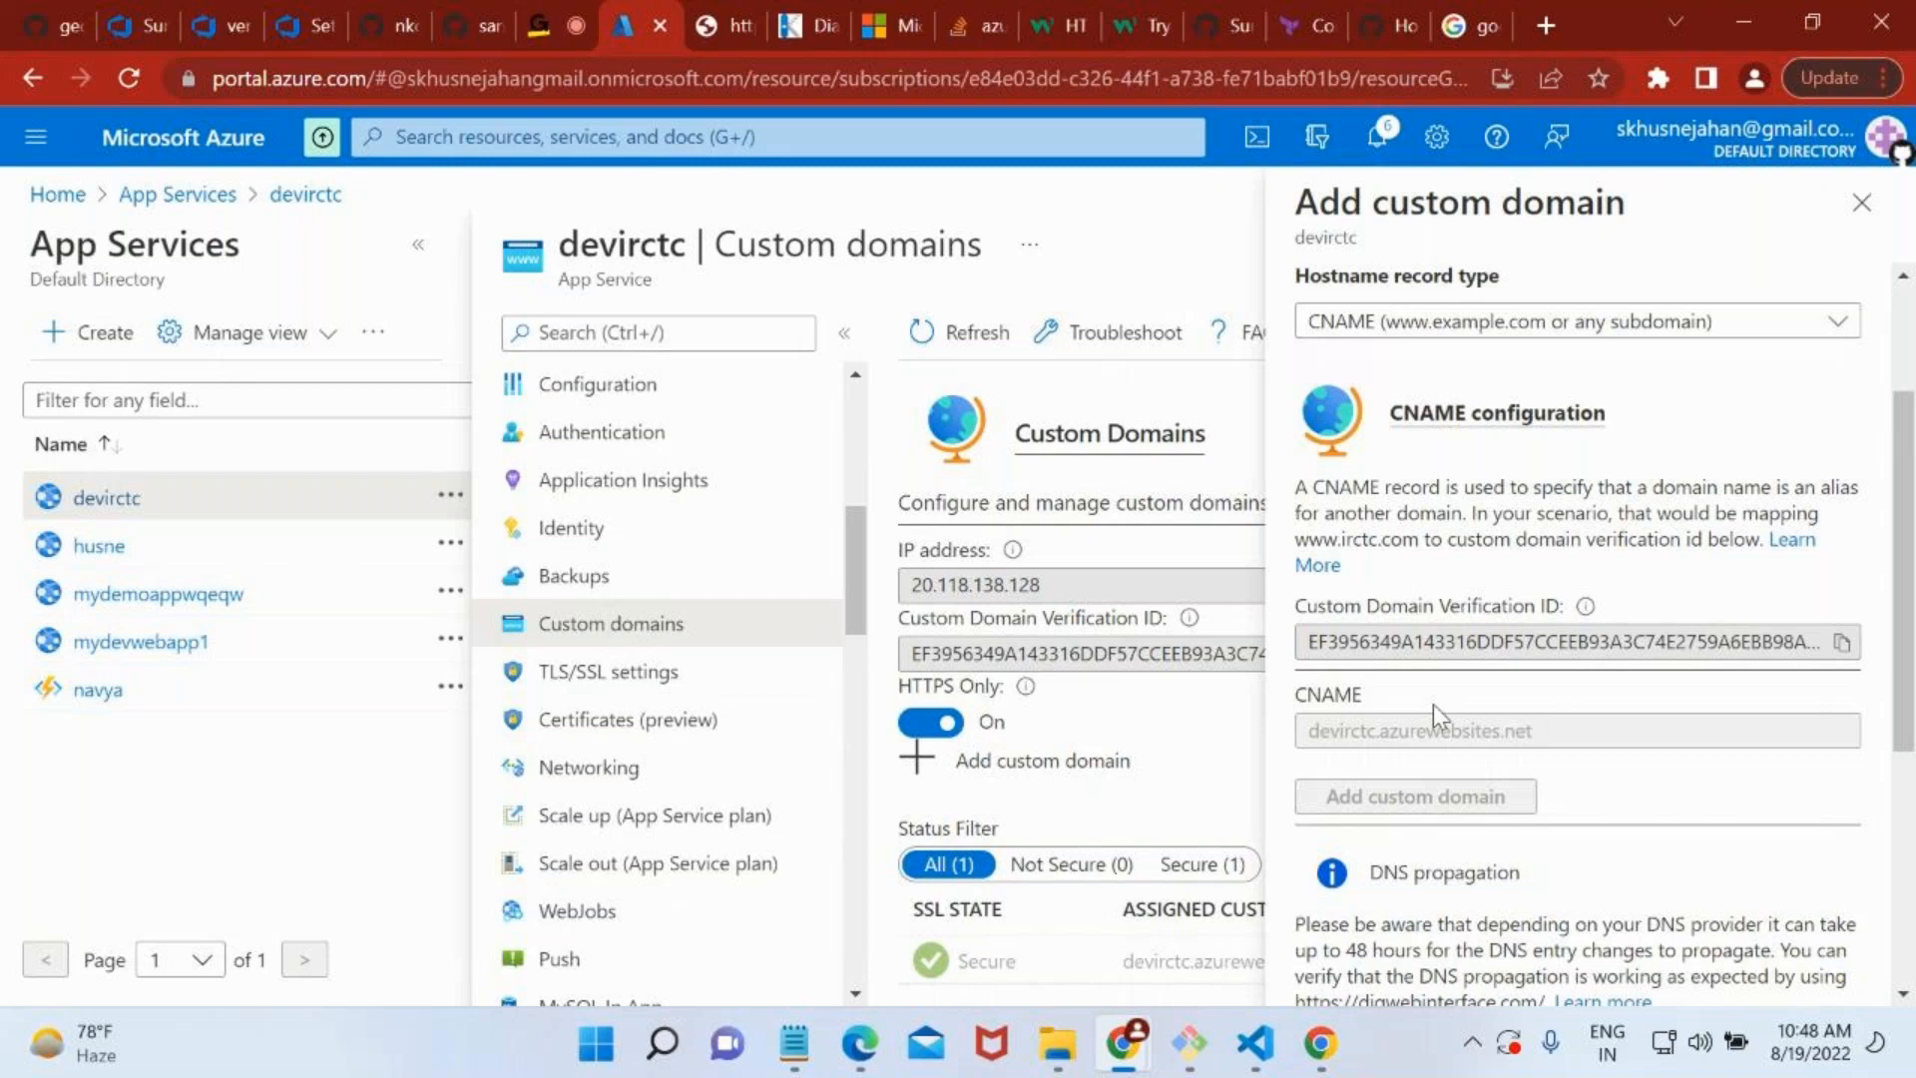
left_click(1437, 332)
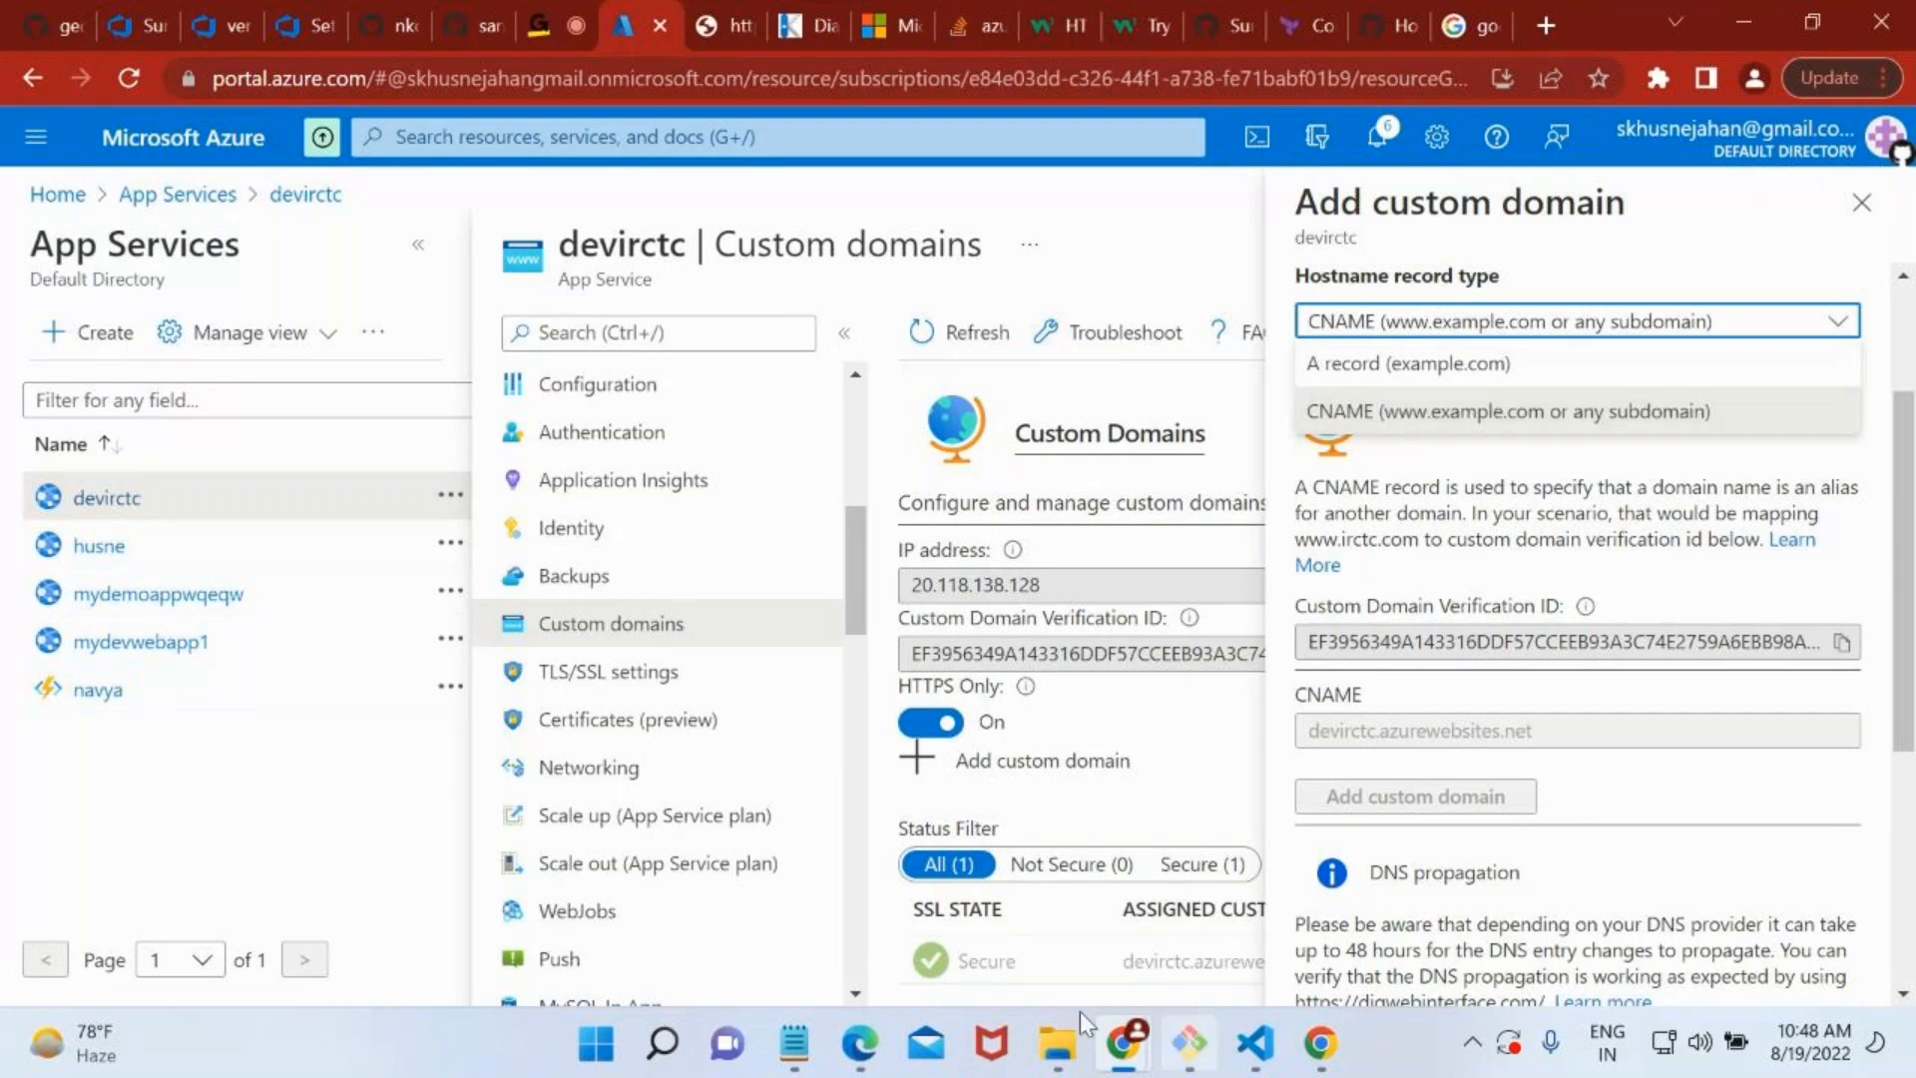
left_click(1358, 489)
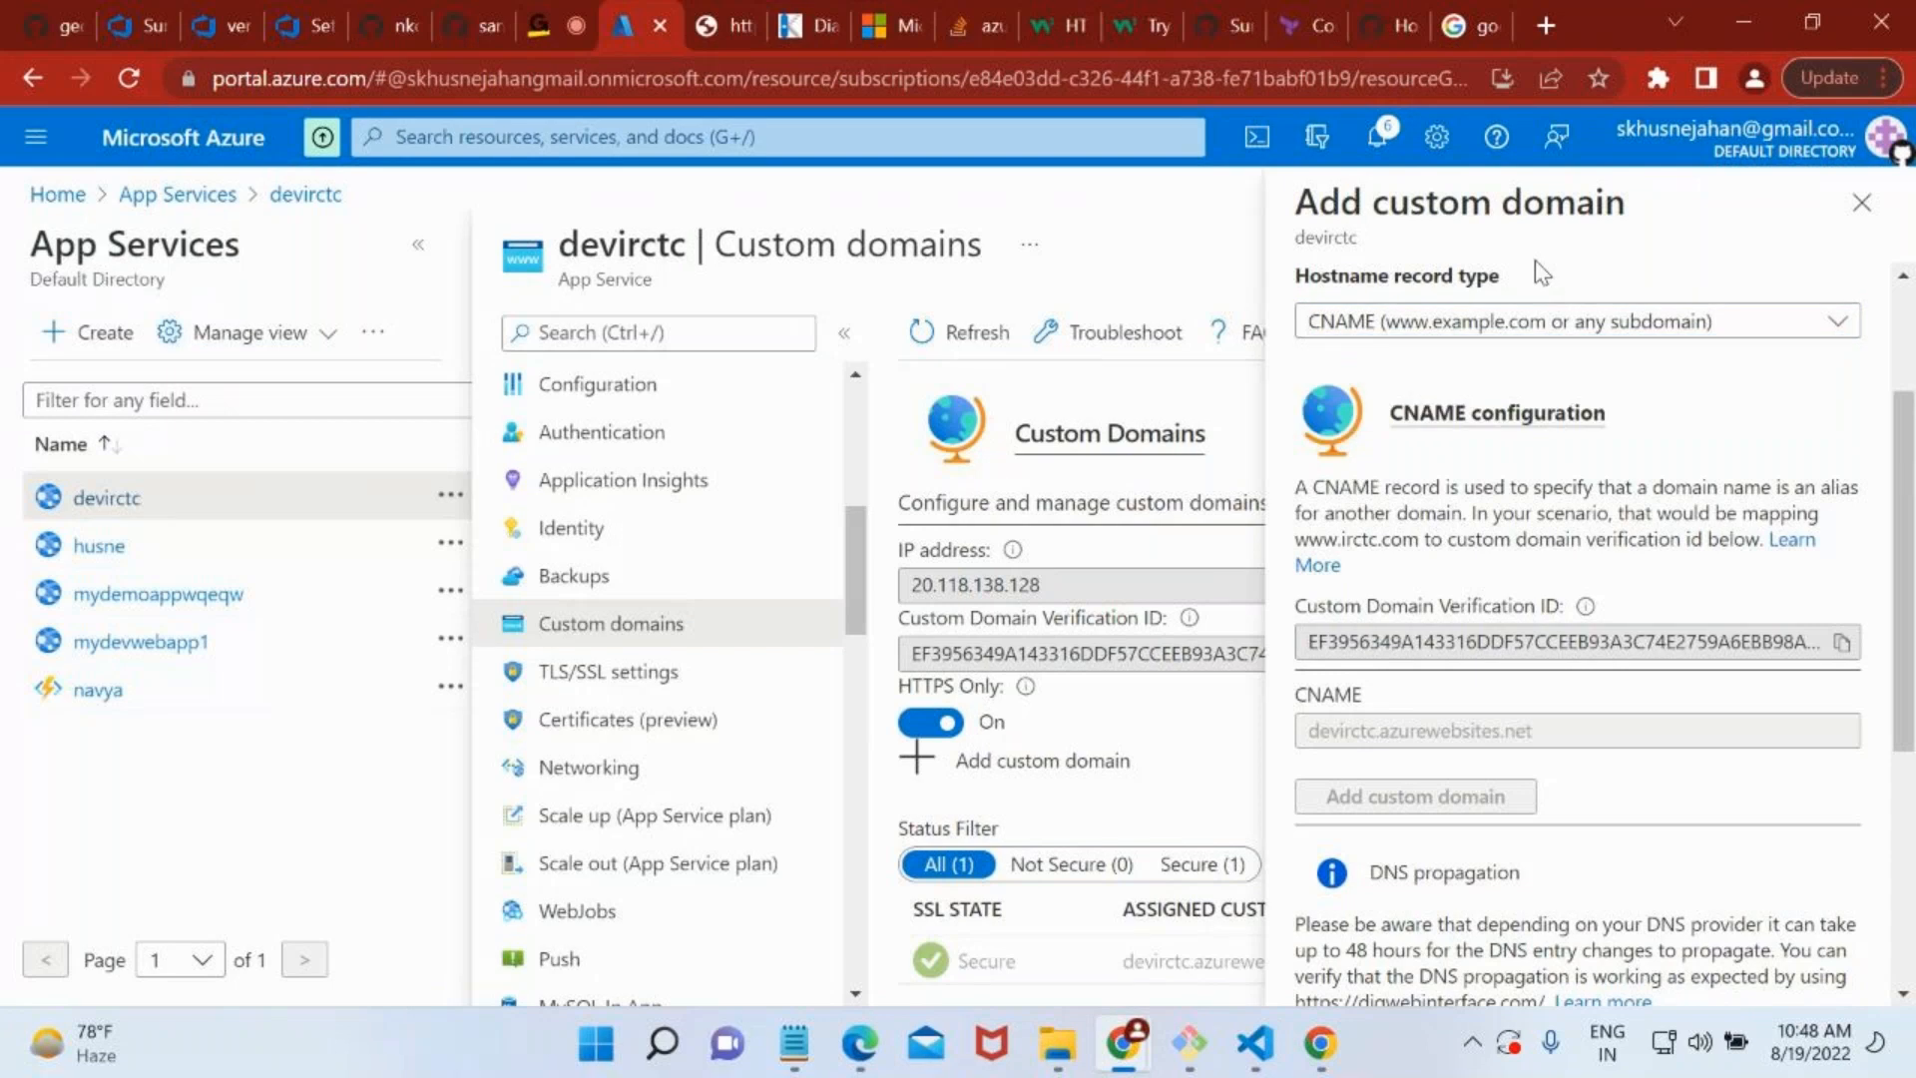
left_click(1410, 339)
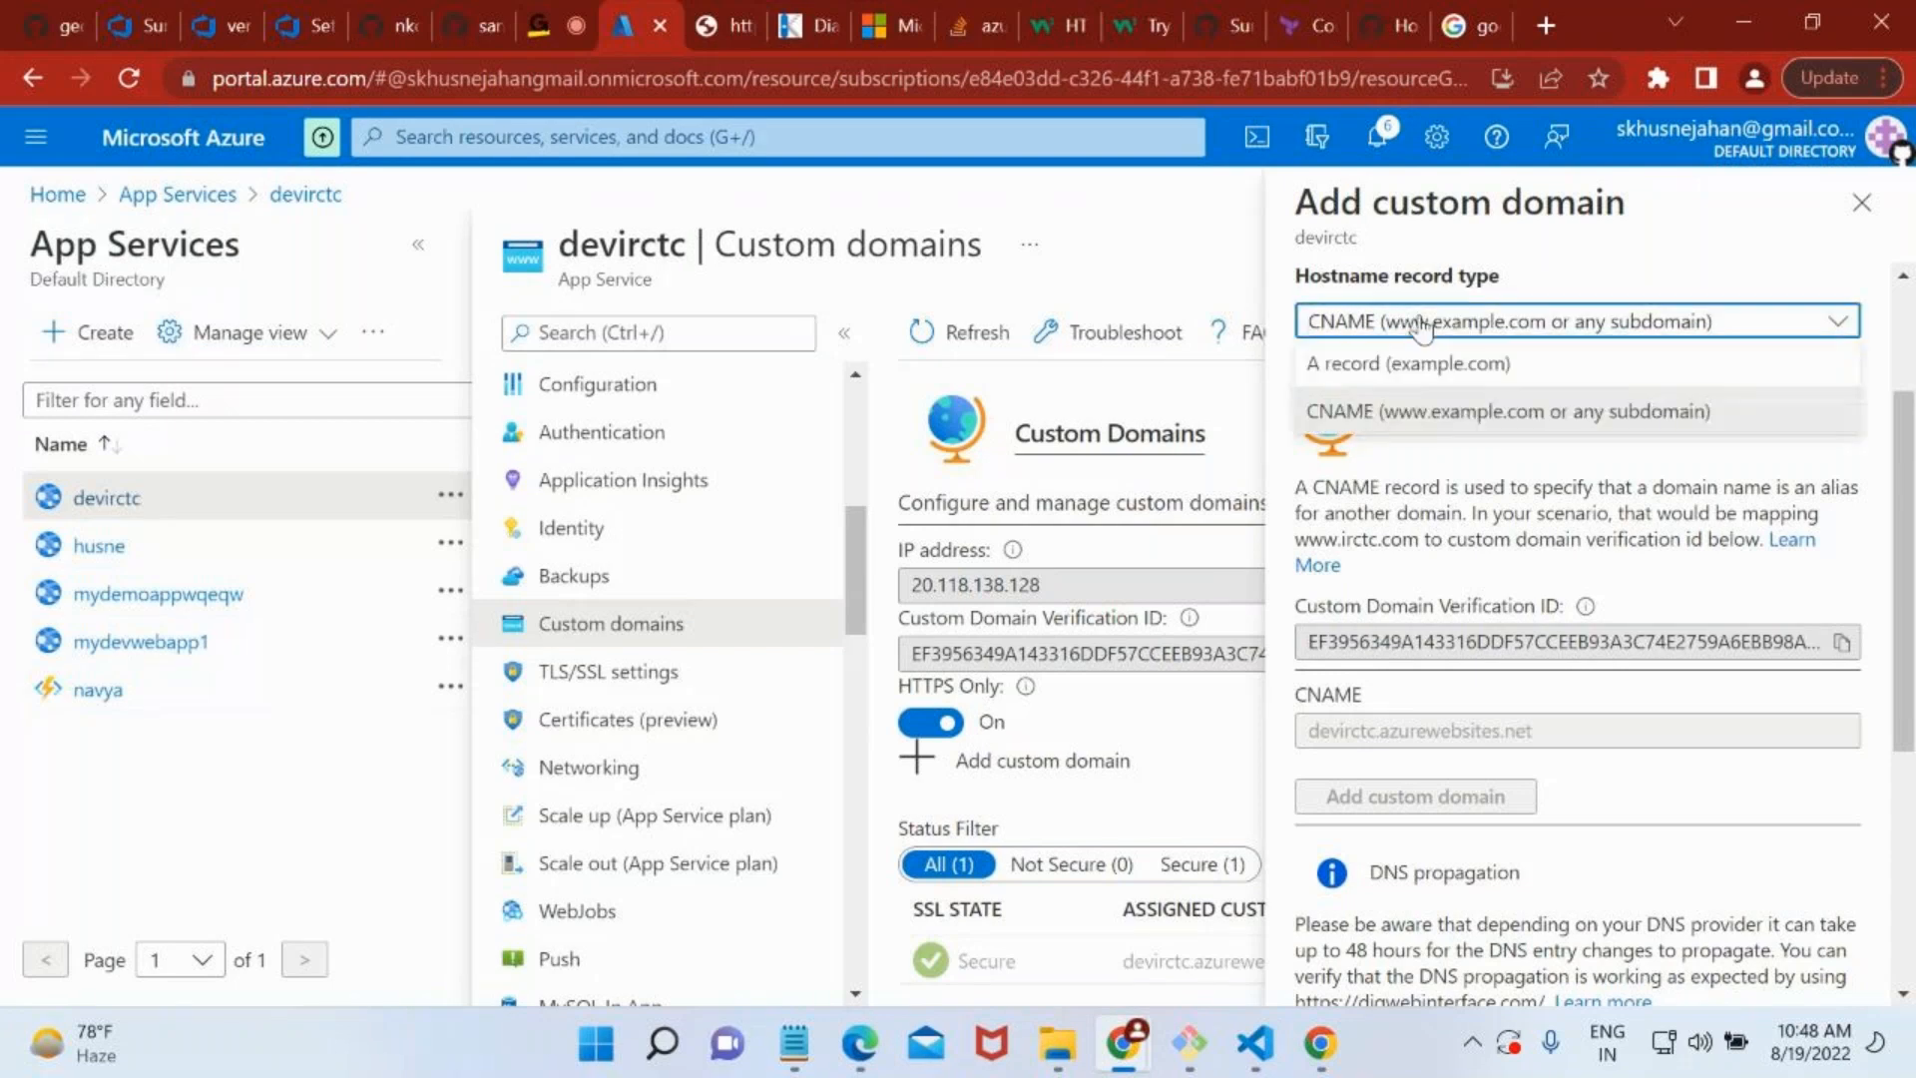
left_click(1438, 475)
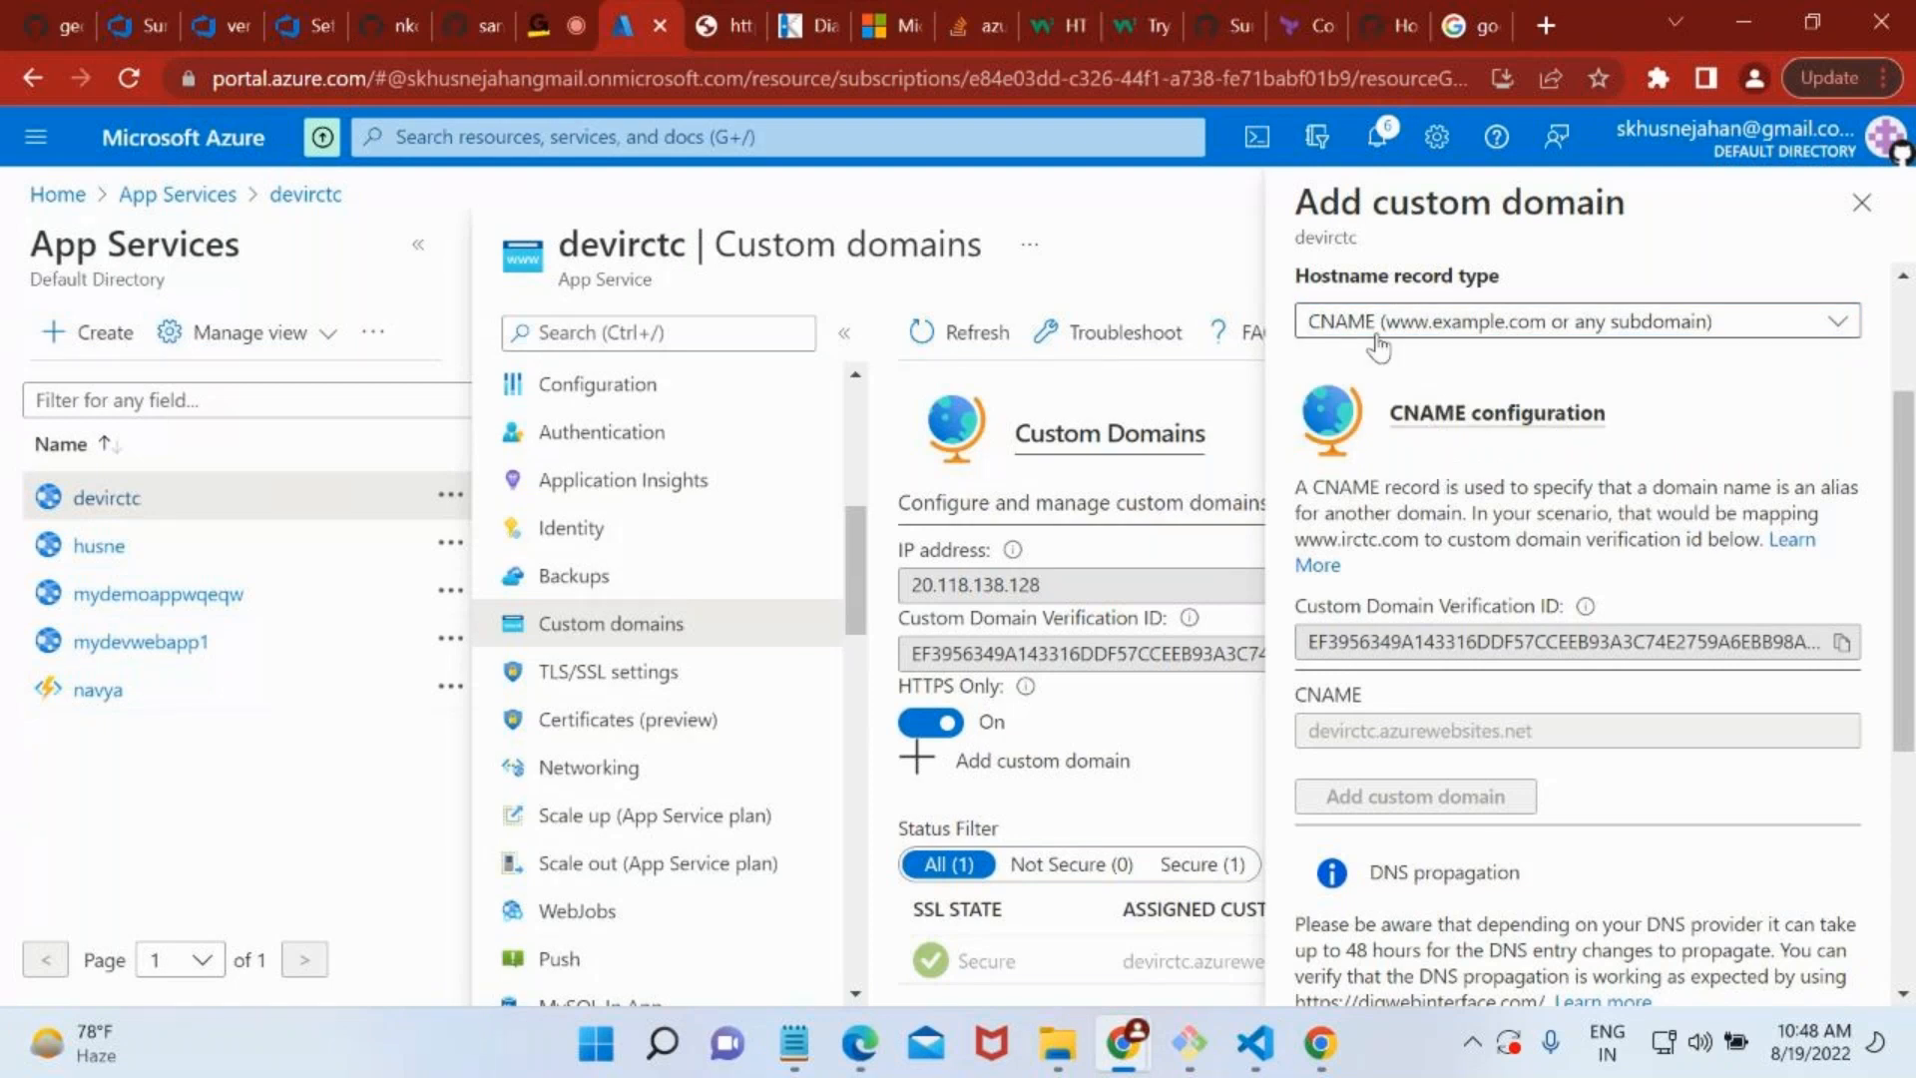
scroll(1459, 669, "down", 5)
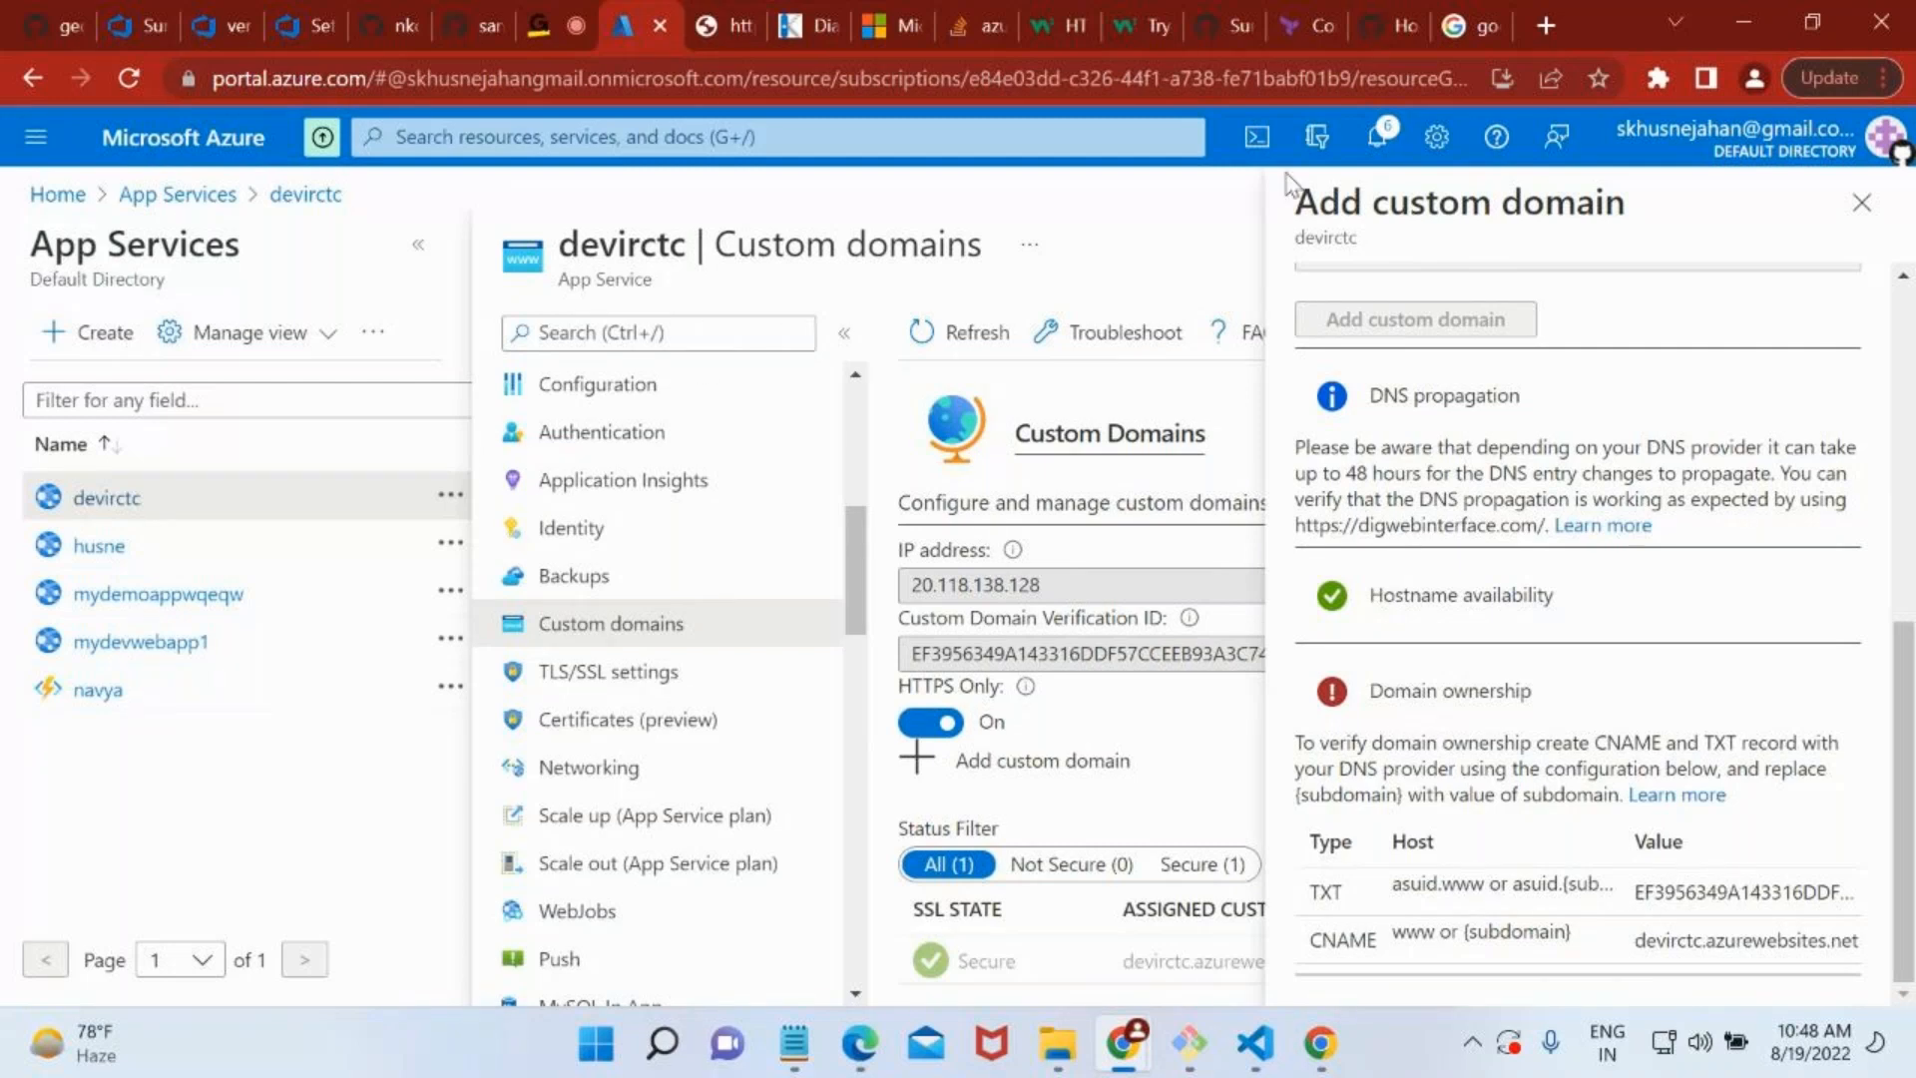
Look over the Google search results for godaddy as a domain registrar and return to the Azure portal.
left_click(1475, 25)
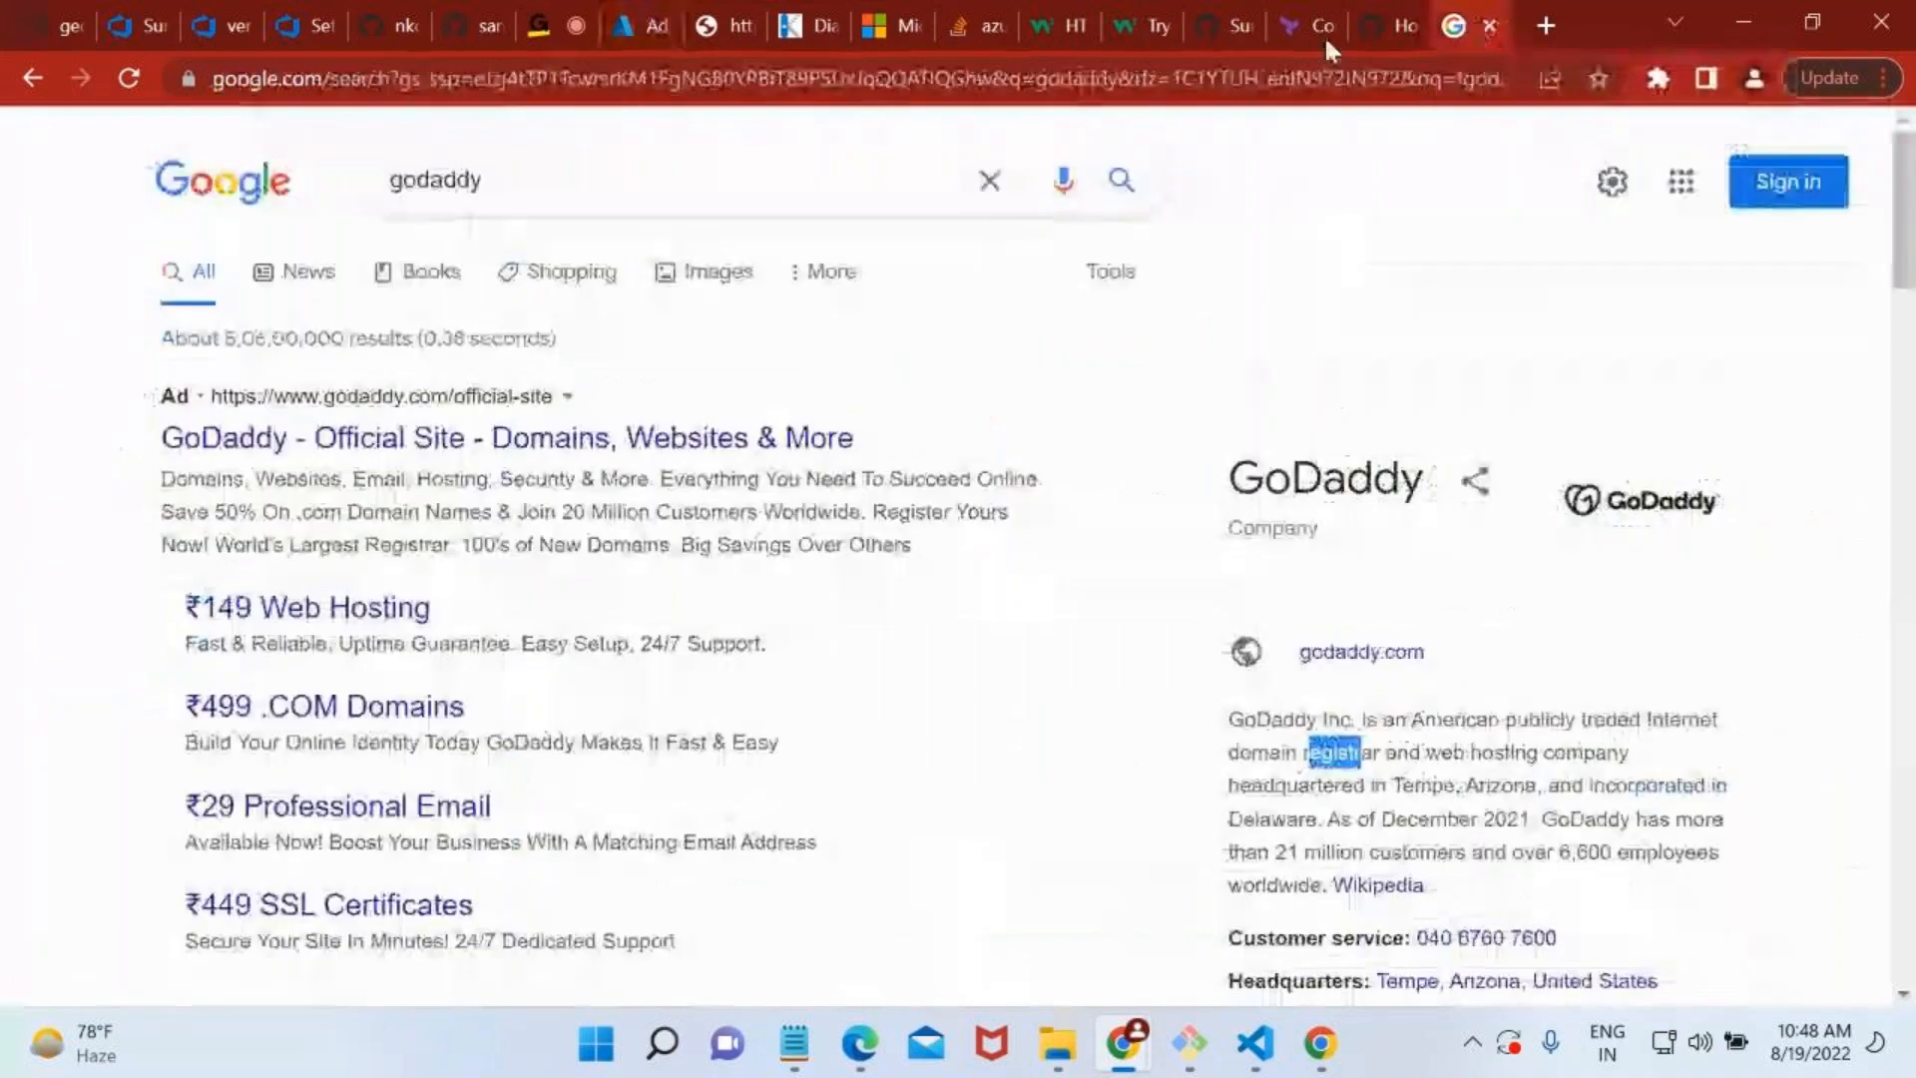
left_click(186, 88)
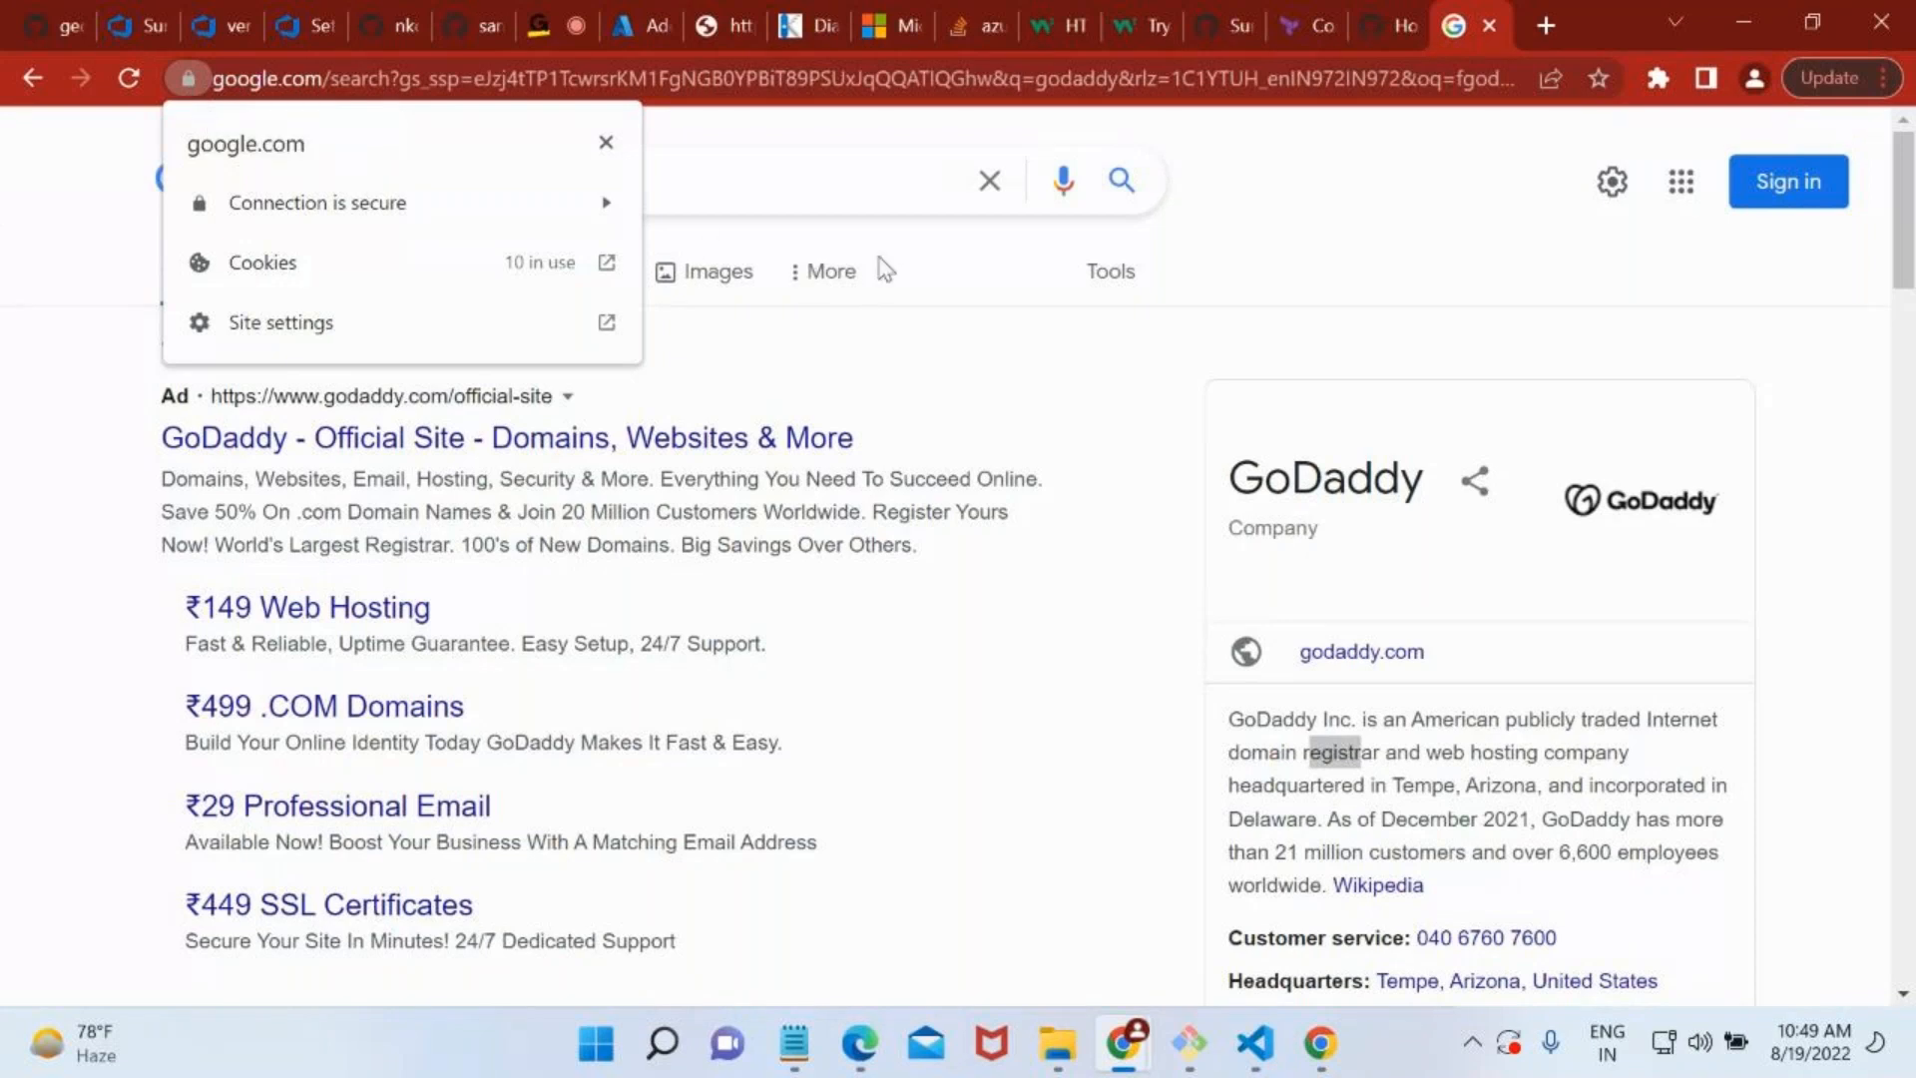
scroll(886, 269, "down", 1)
left_click(614, 22)
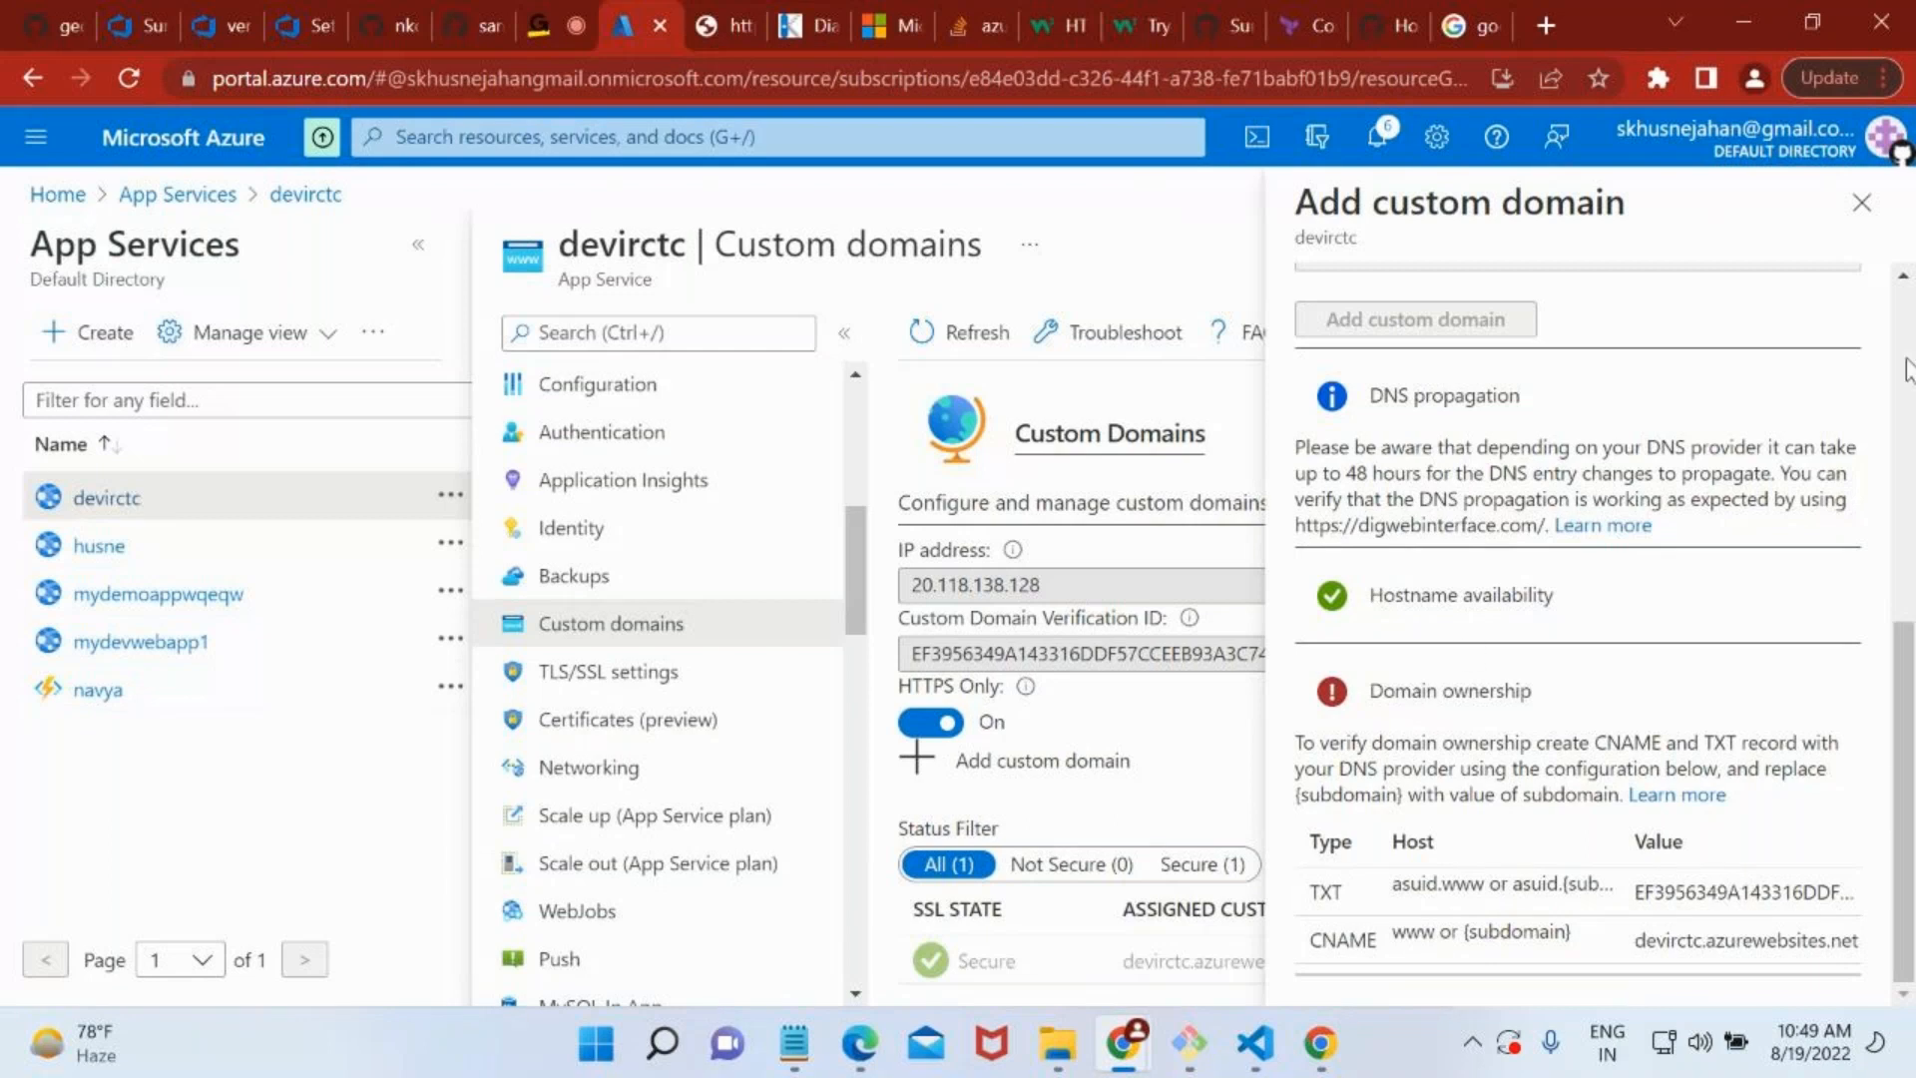
Close the custom domain form without adding the domain and open the devirctc overview.
left_click(1861, 204)
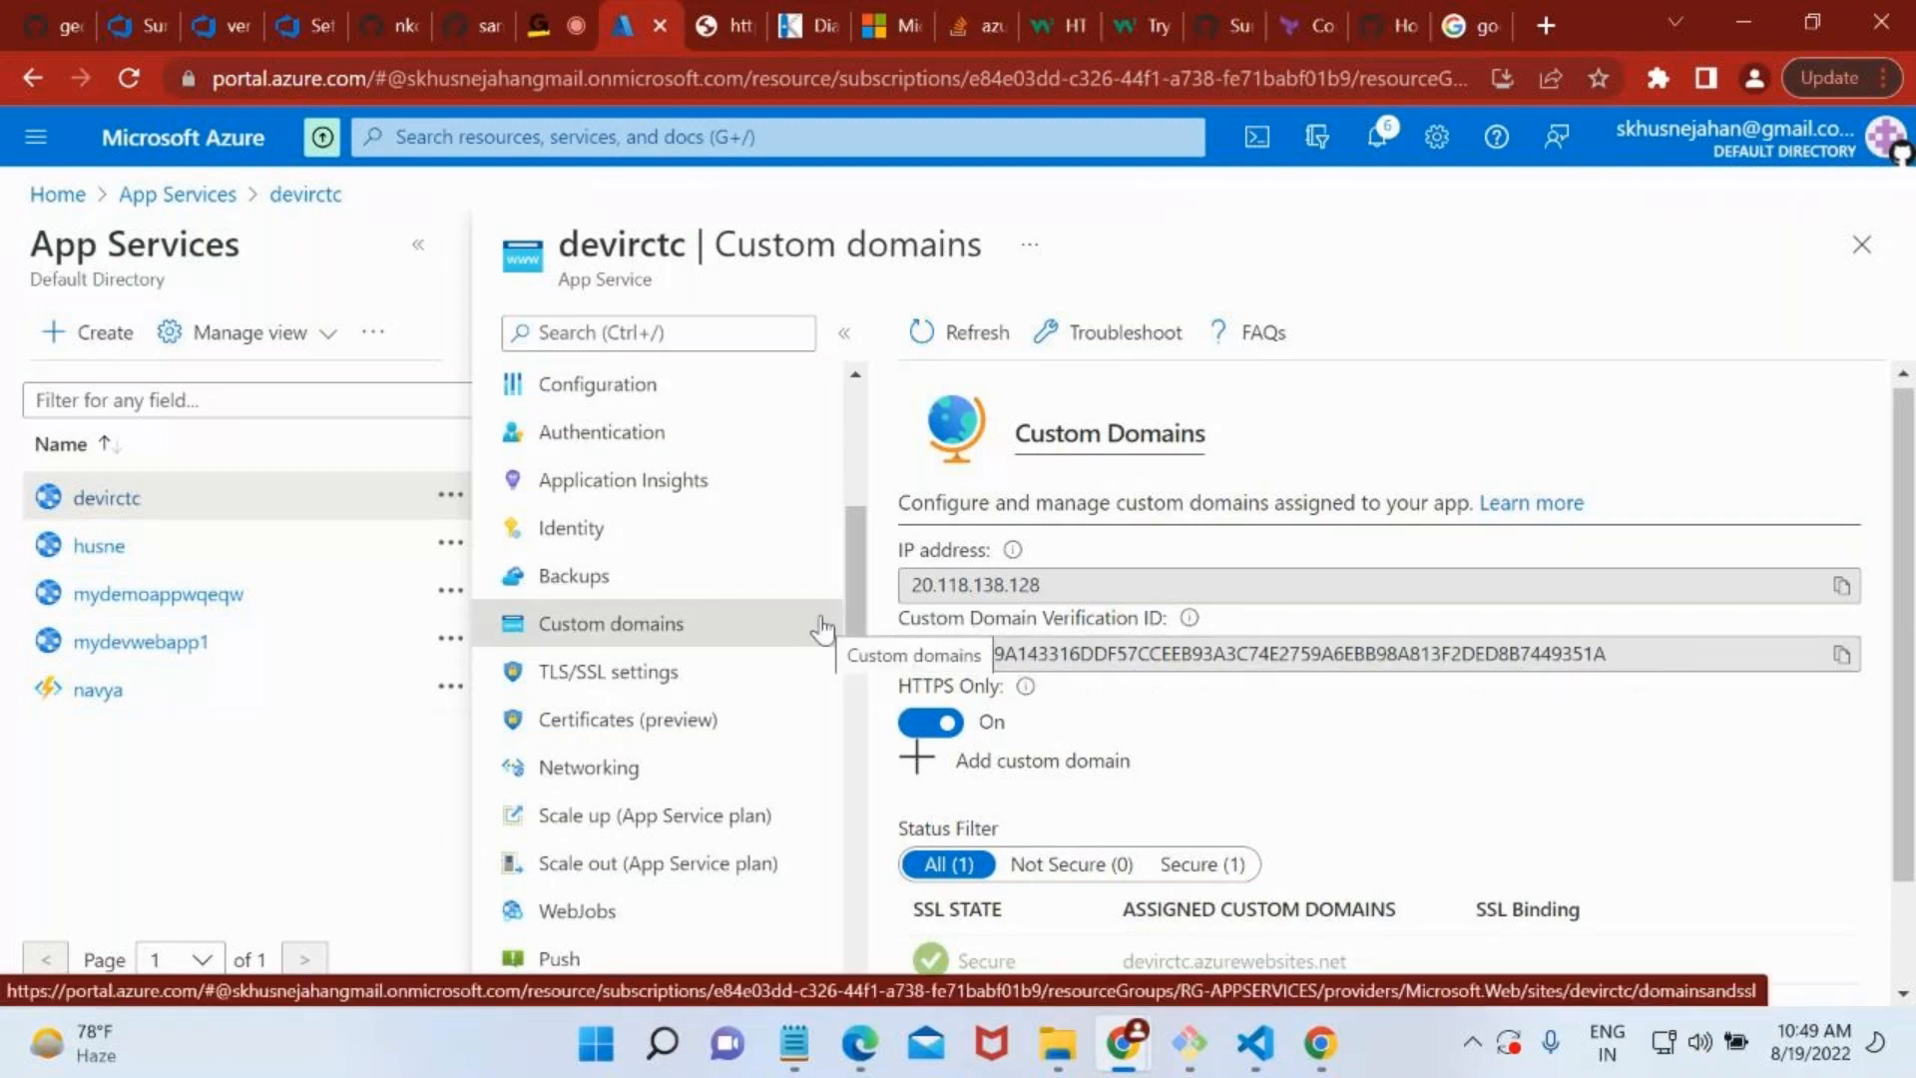
scroll(599, 395, "up", 8)
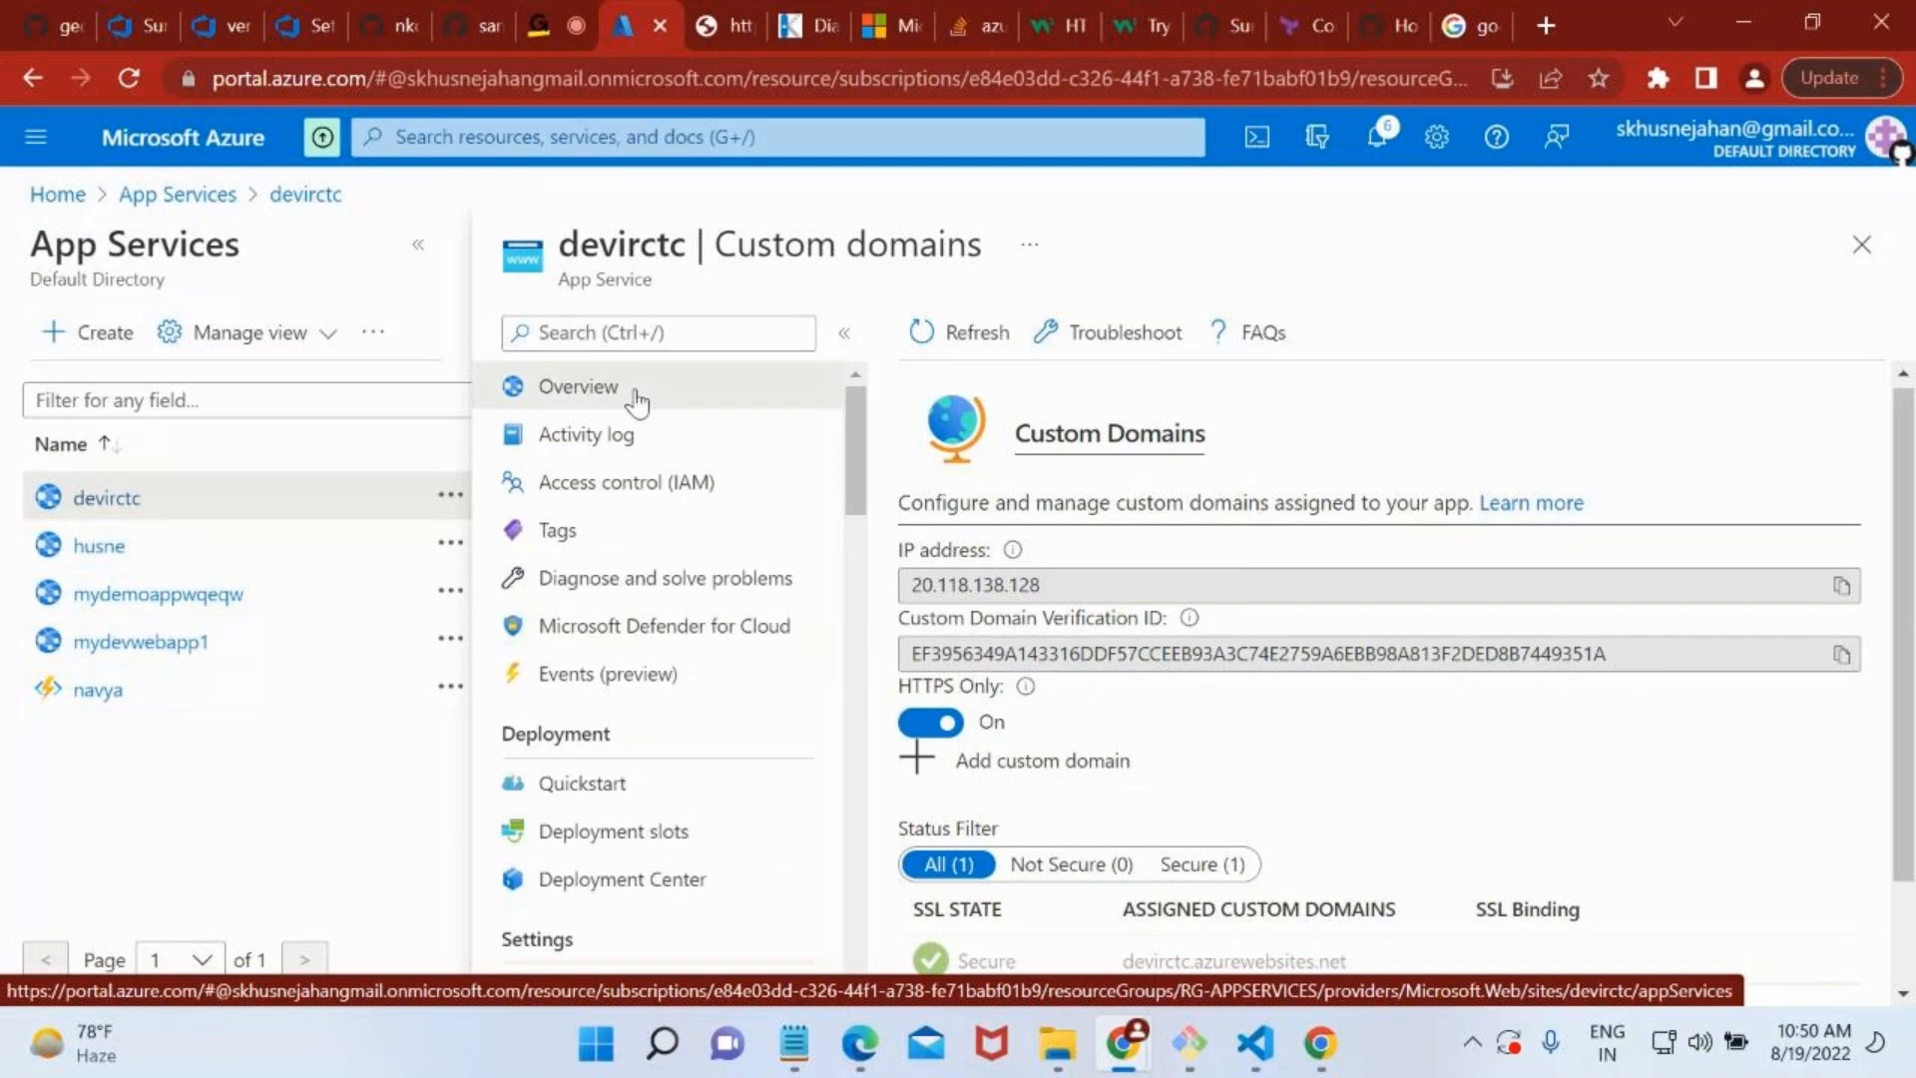
left_click(636, 399)
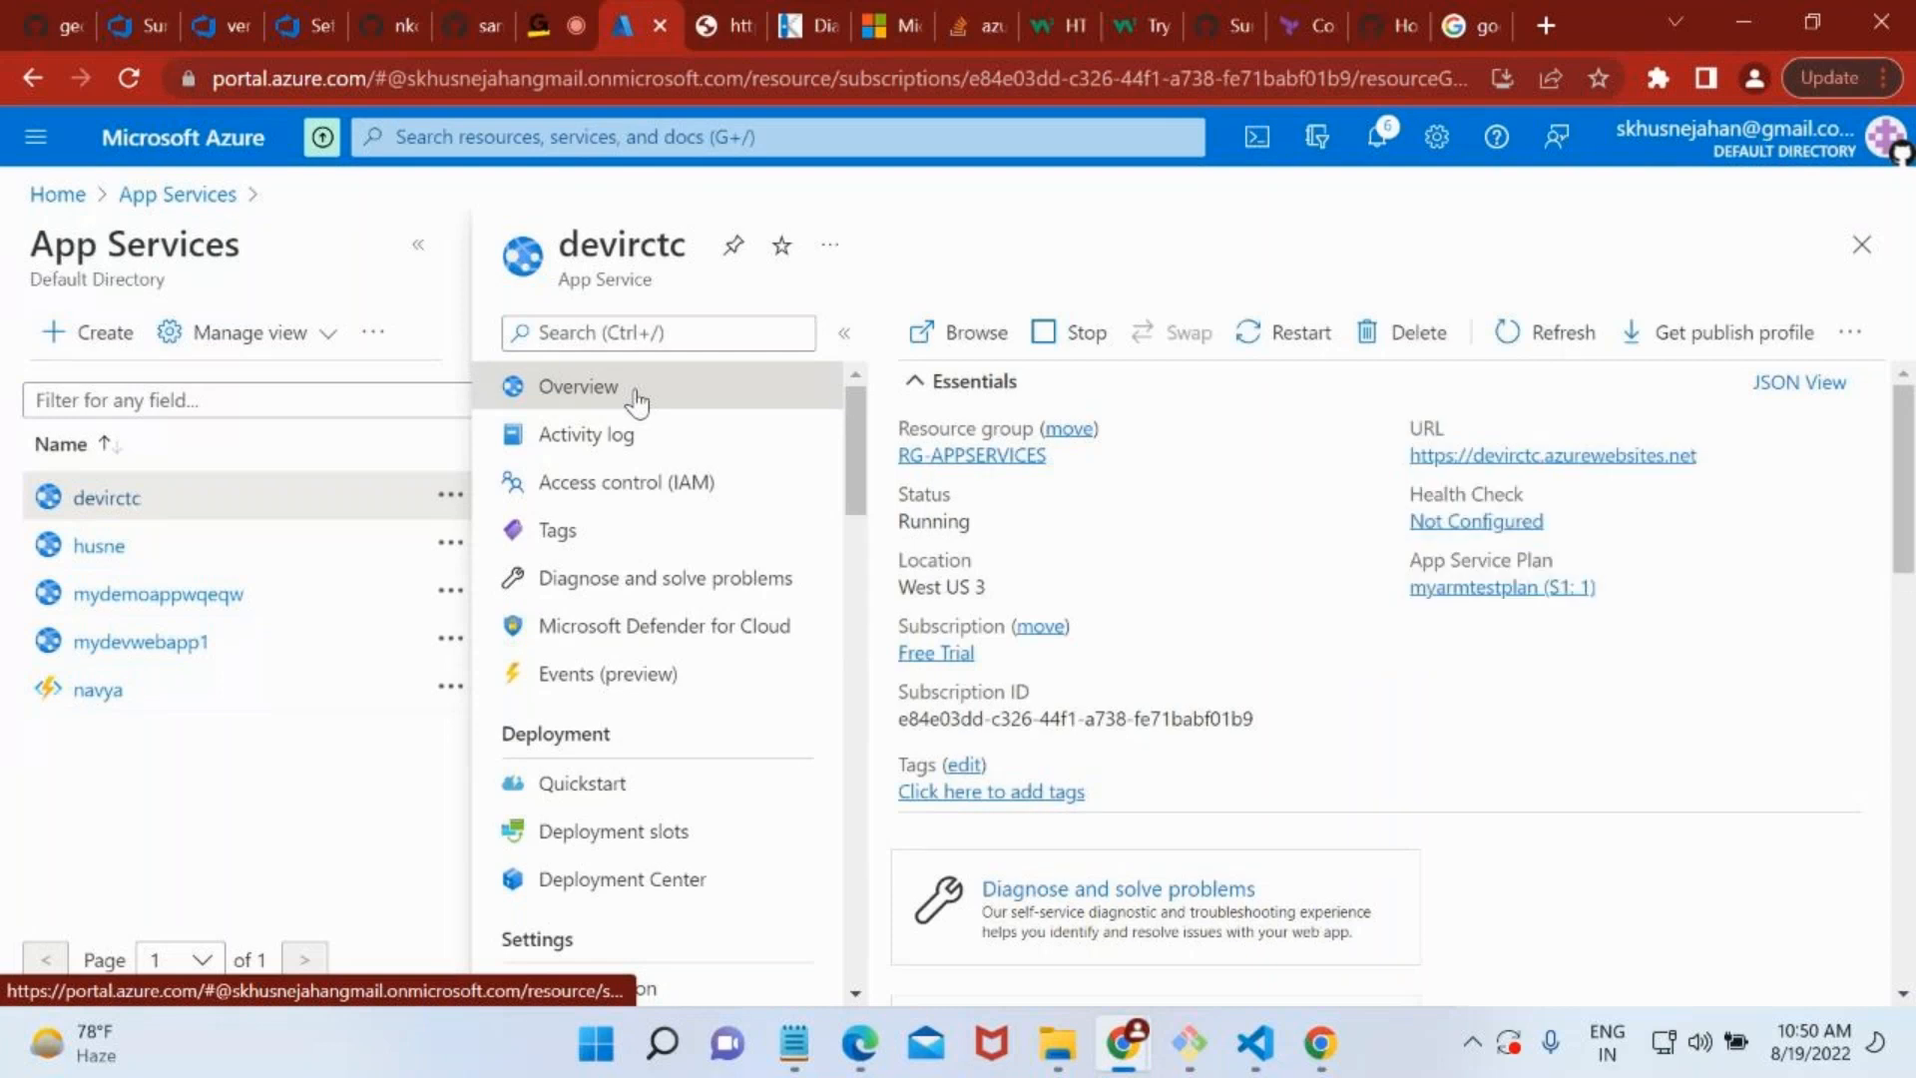
Find Advanced Tools among the devirctc settings by filtering with "adva" and open it.
scroll(695, 624, "down", 5)
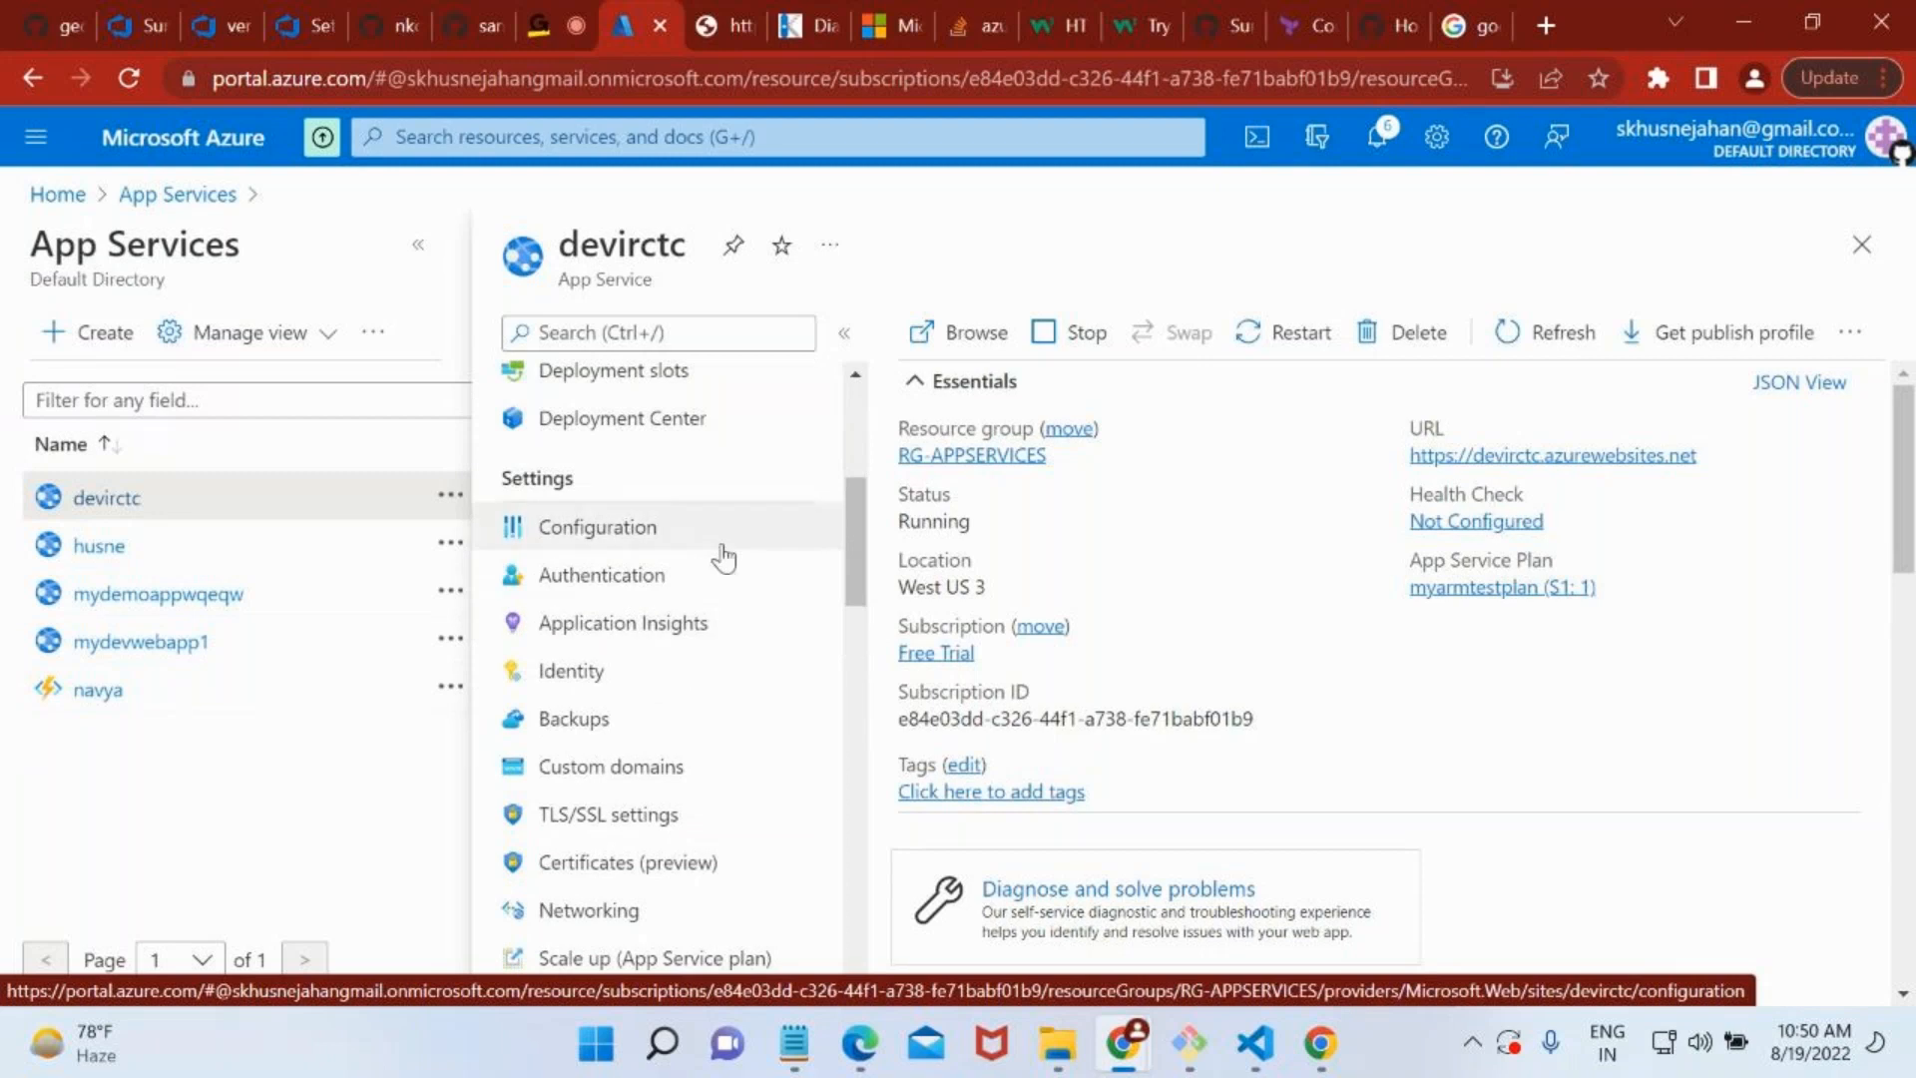
scroll(639, 604, "down", 9)
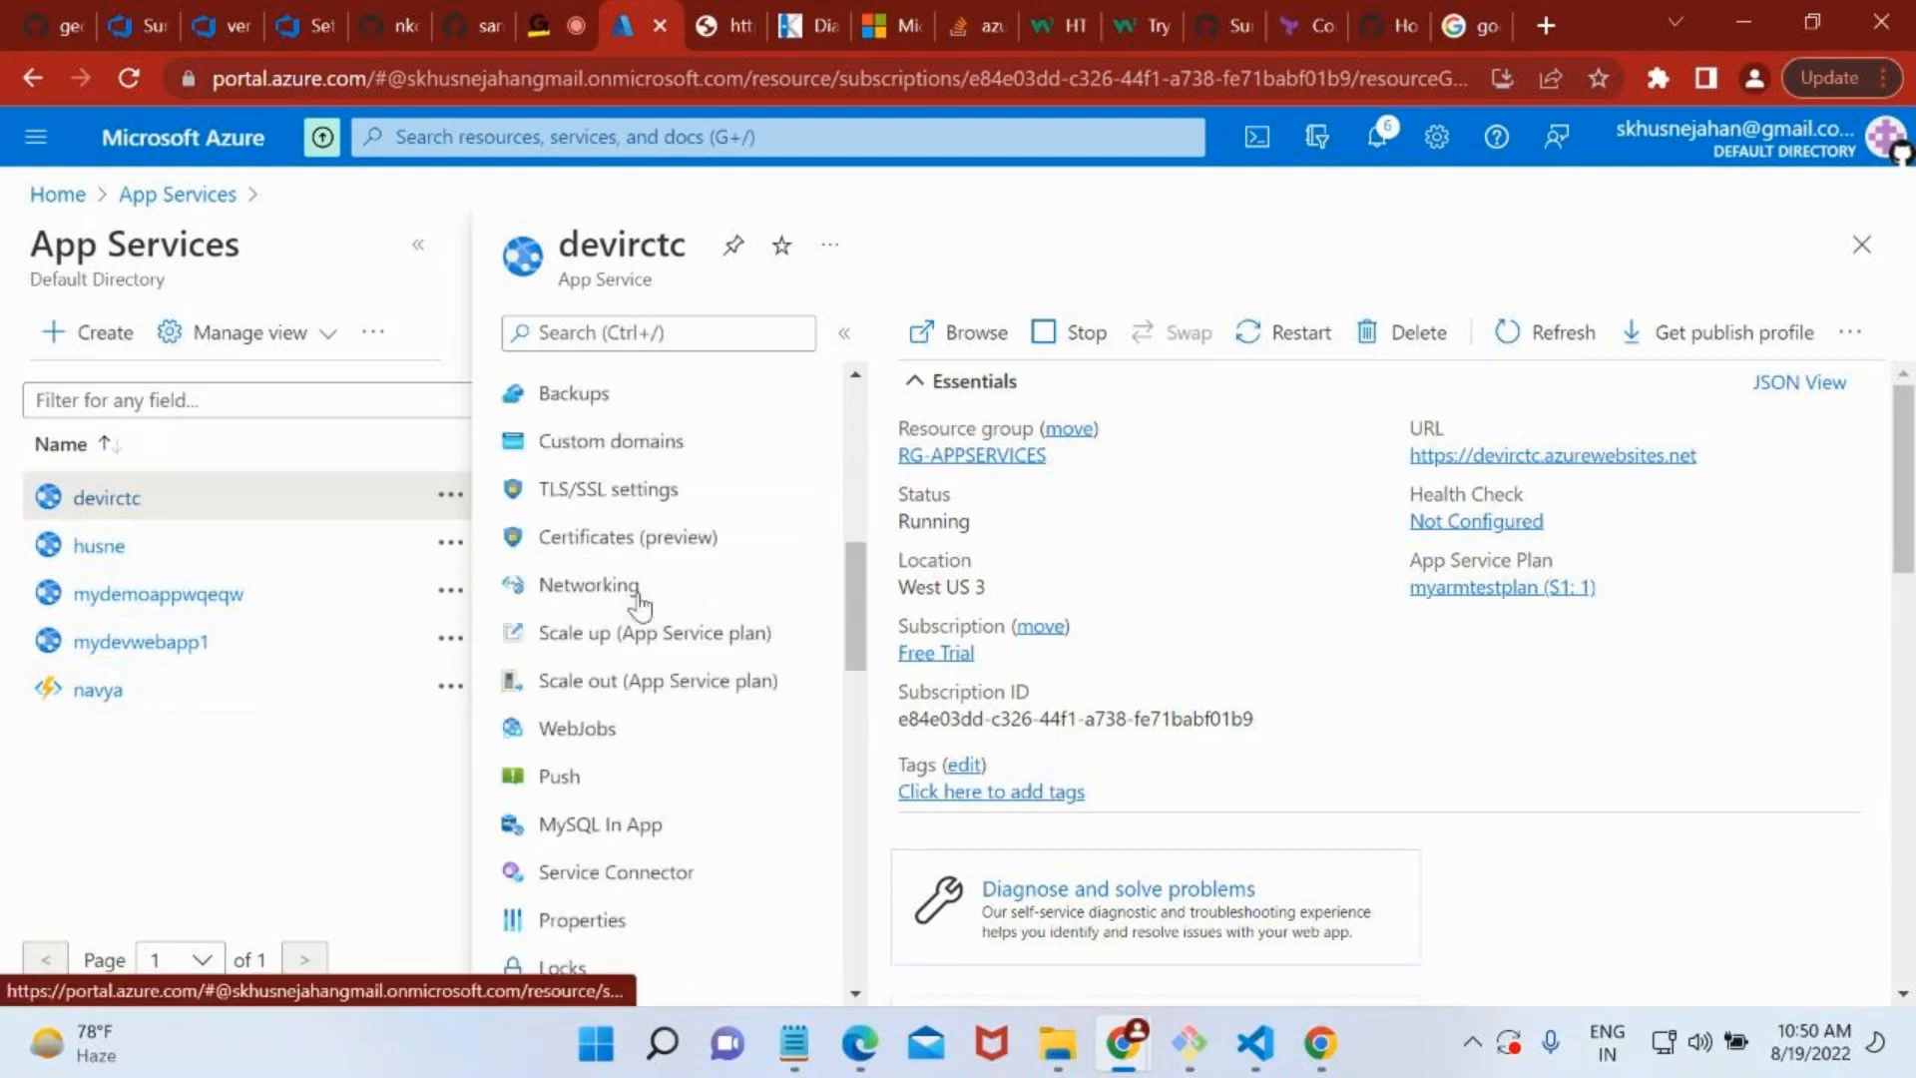
scroll(640, 605, "down", 2)
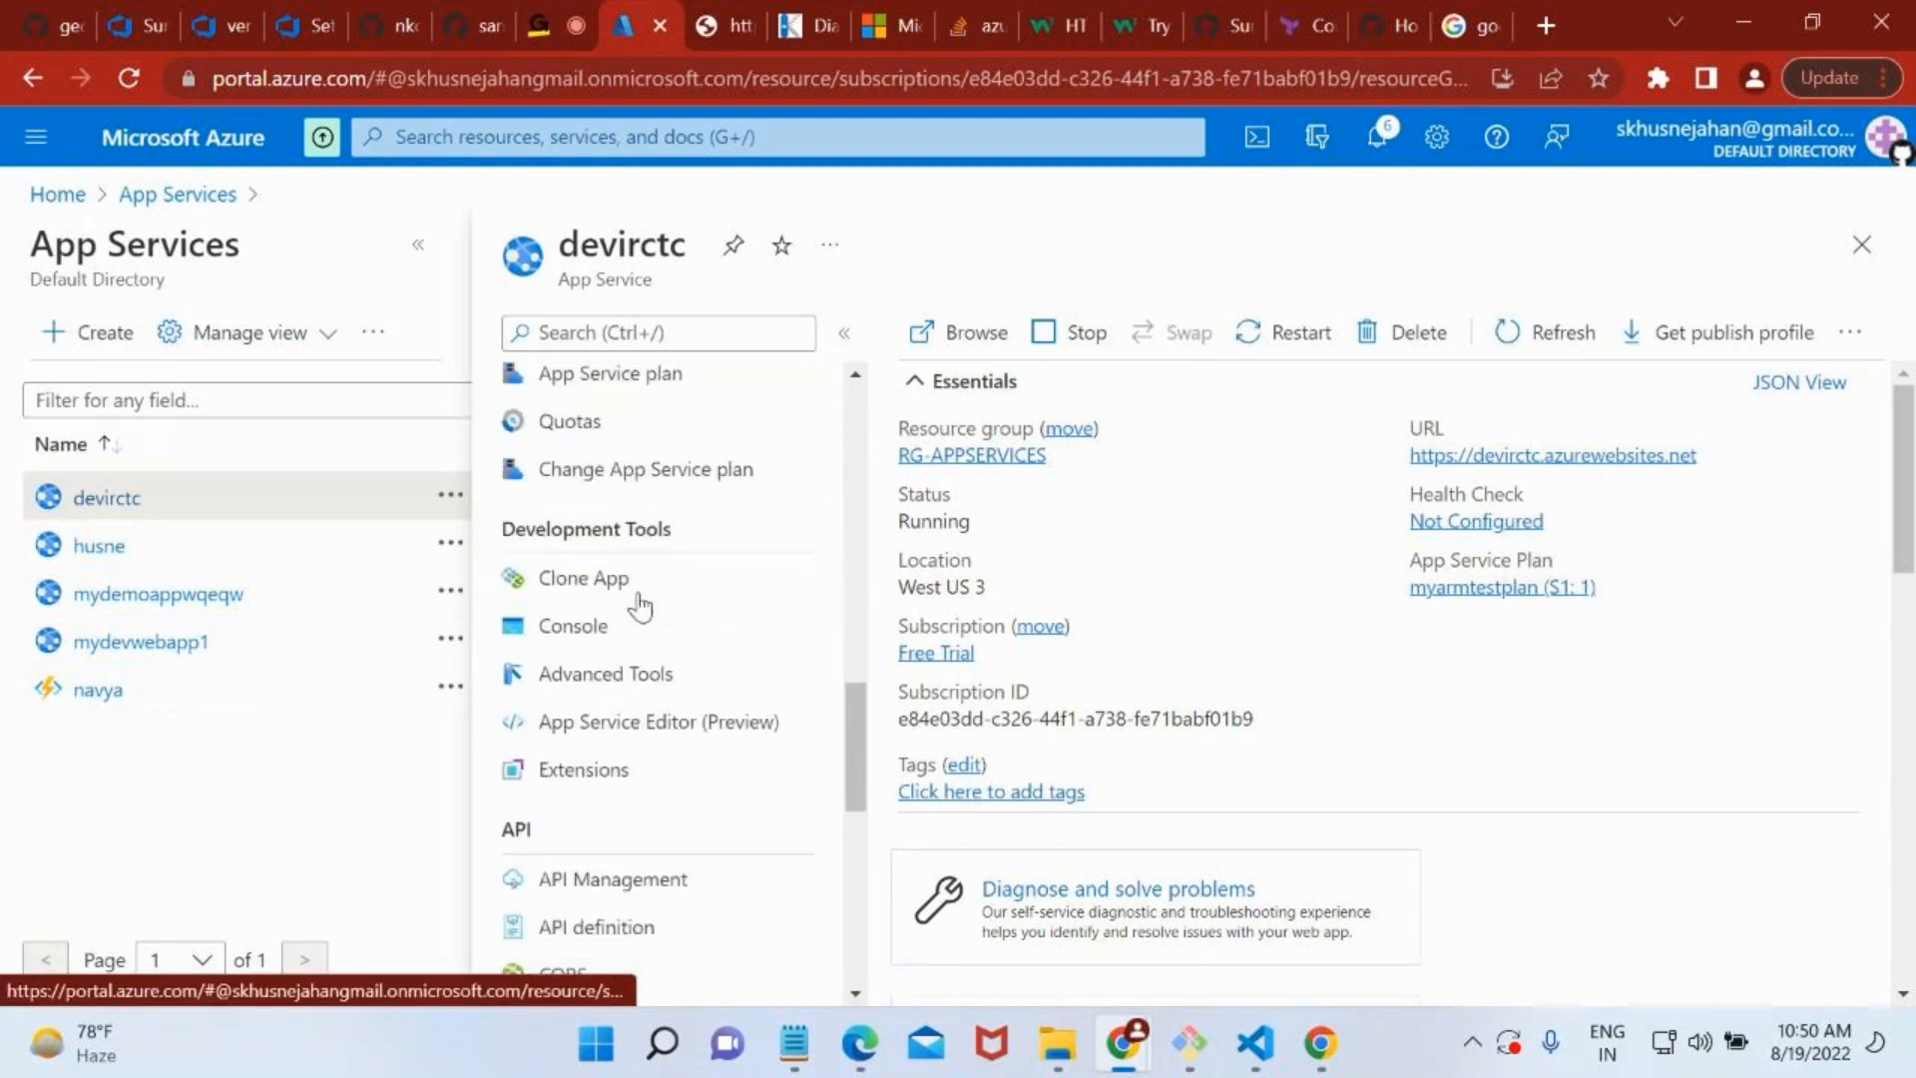
scroll(640, 606, "down", 5)
scroll(635, 599, "up", 15)
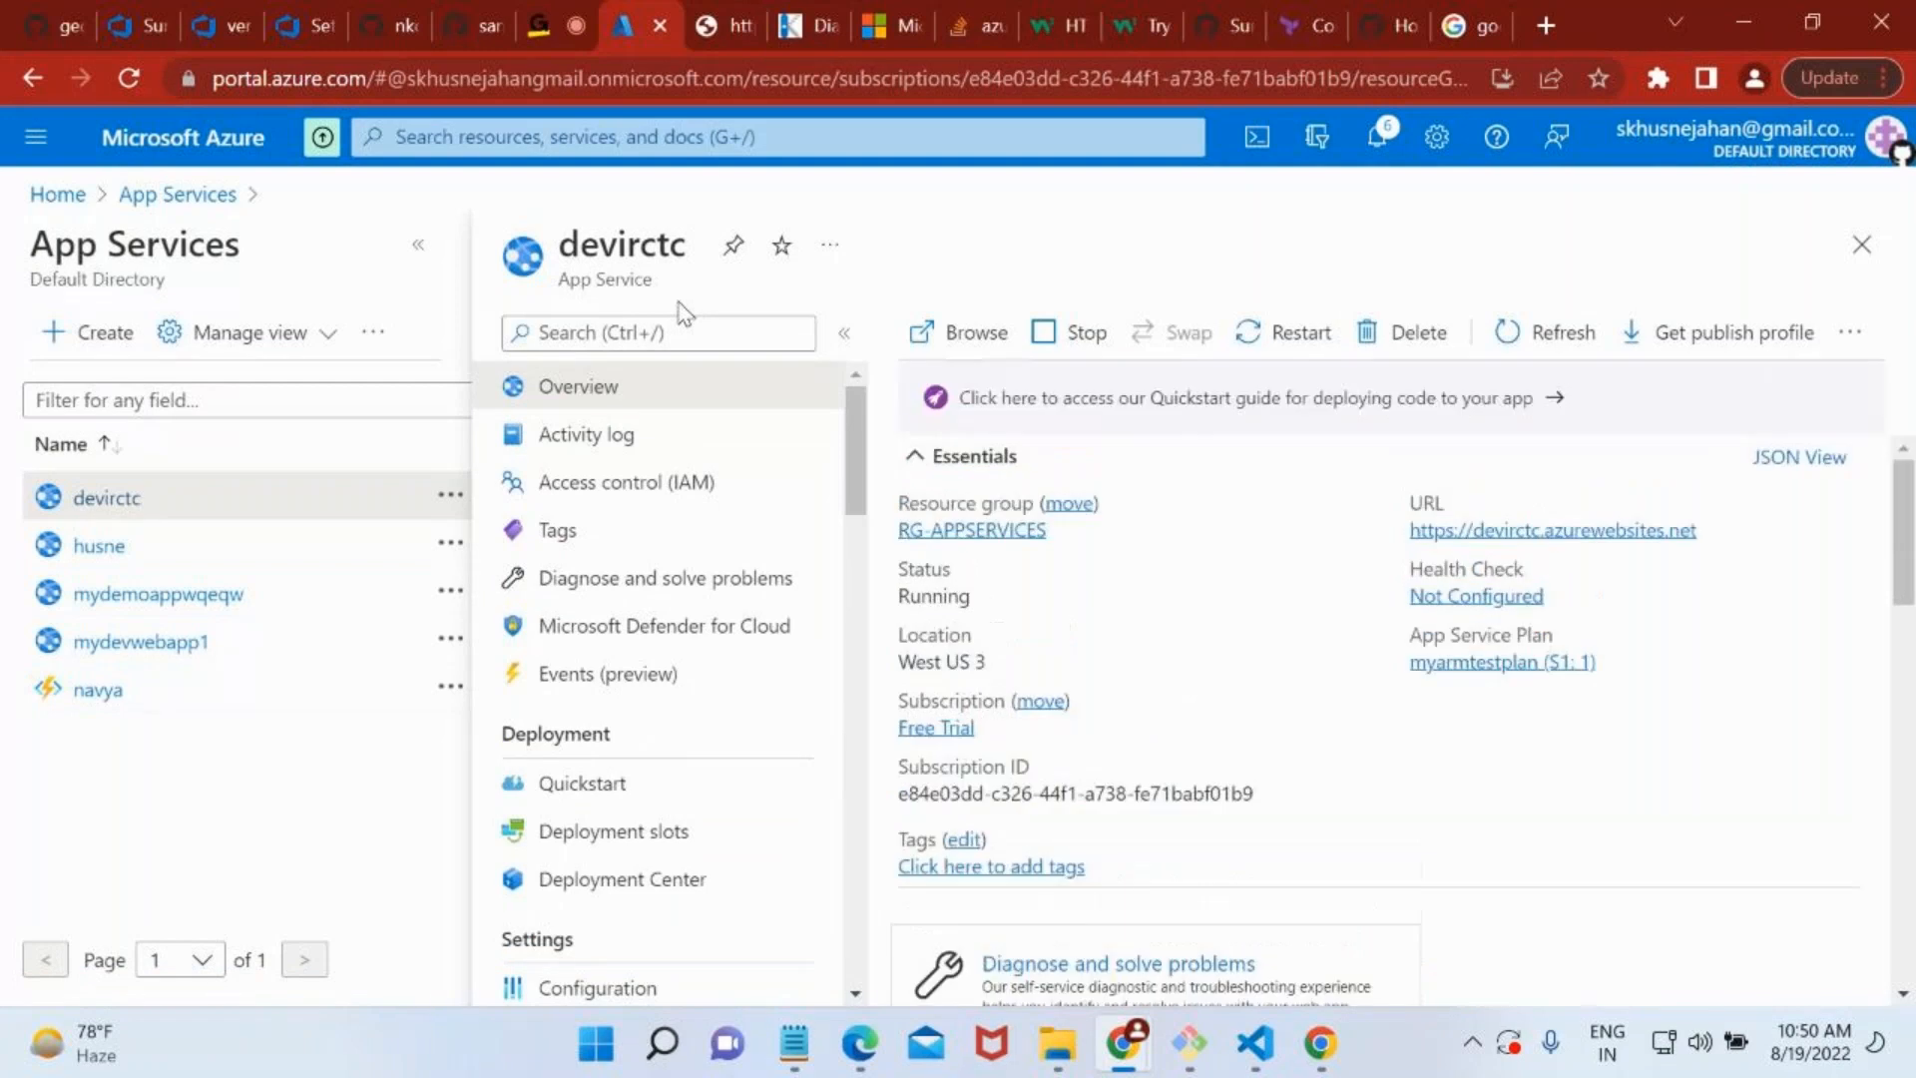
left_click(652, 328)
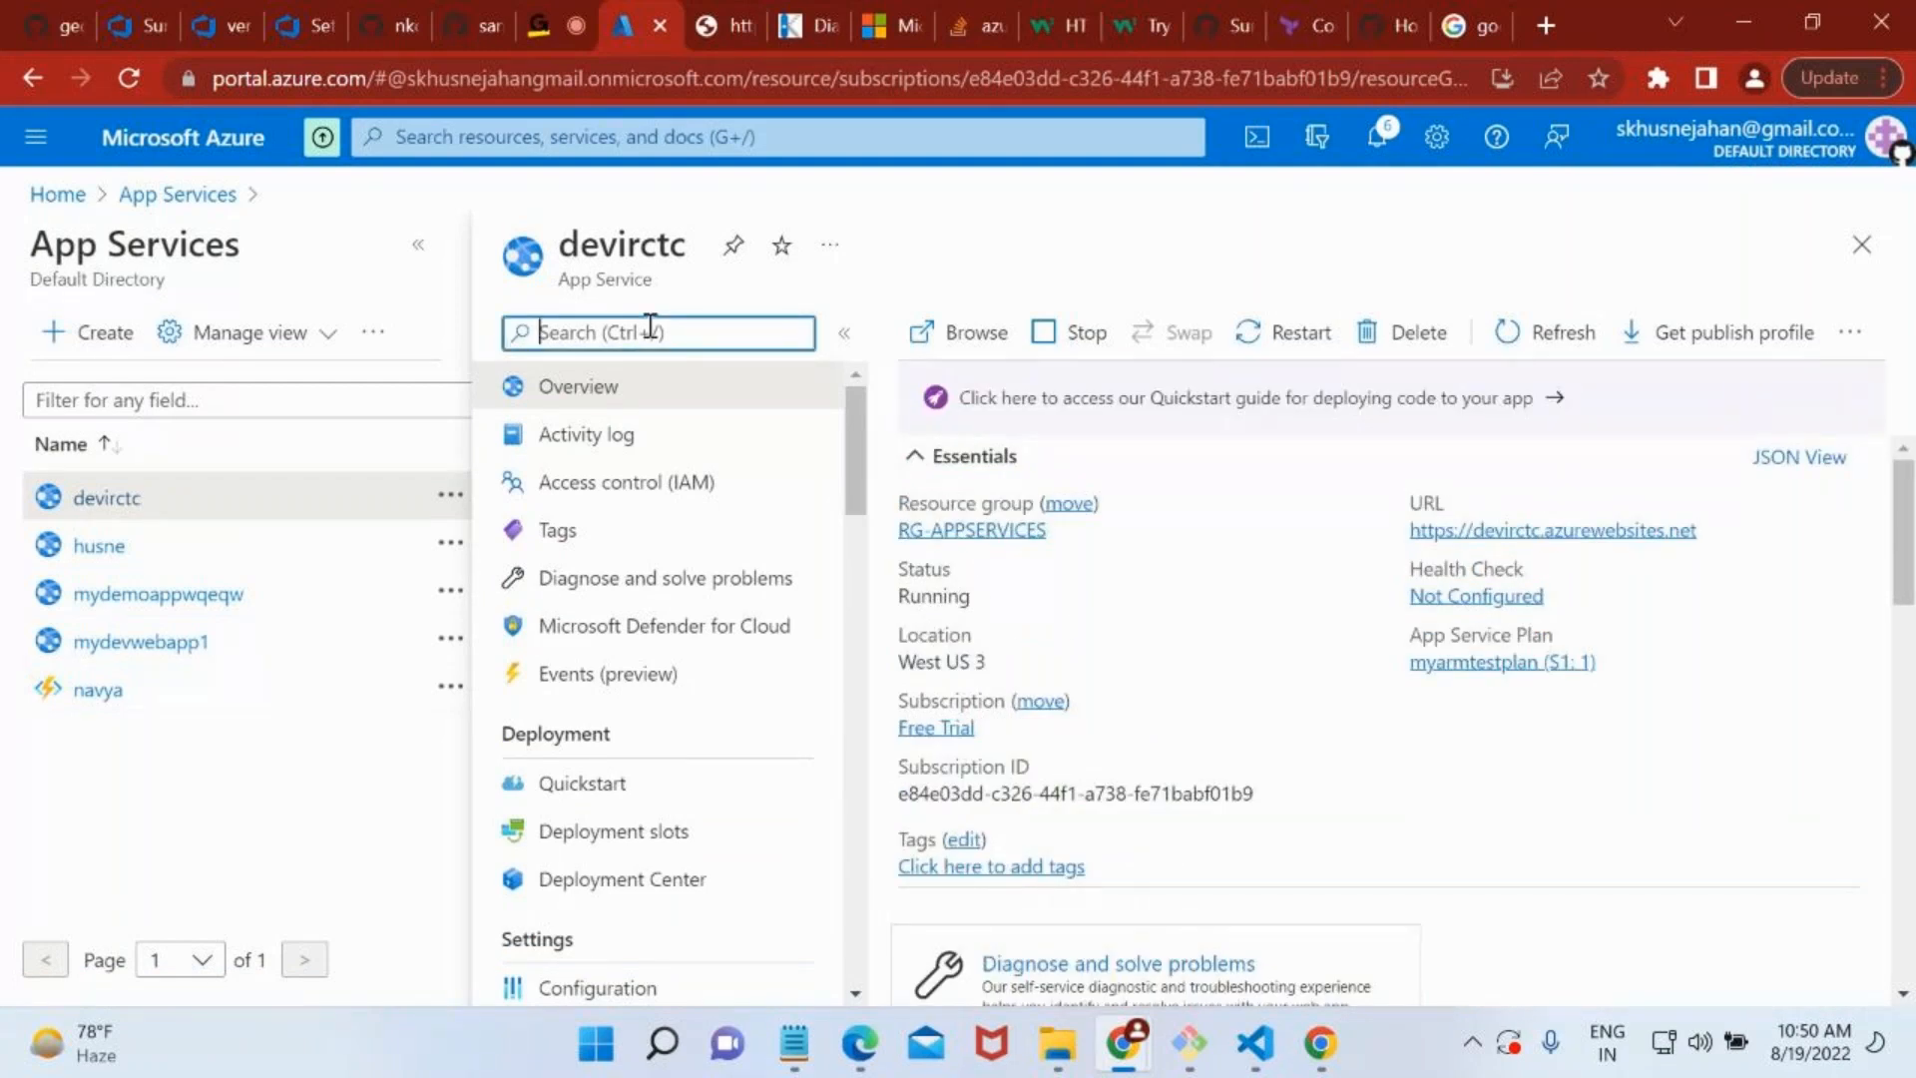
type("adva")
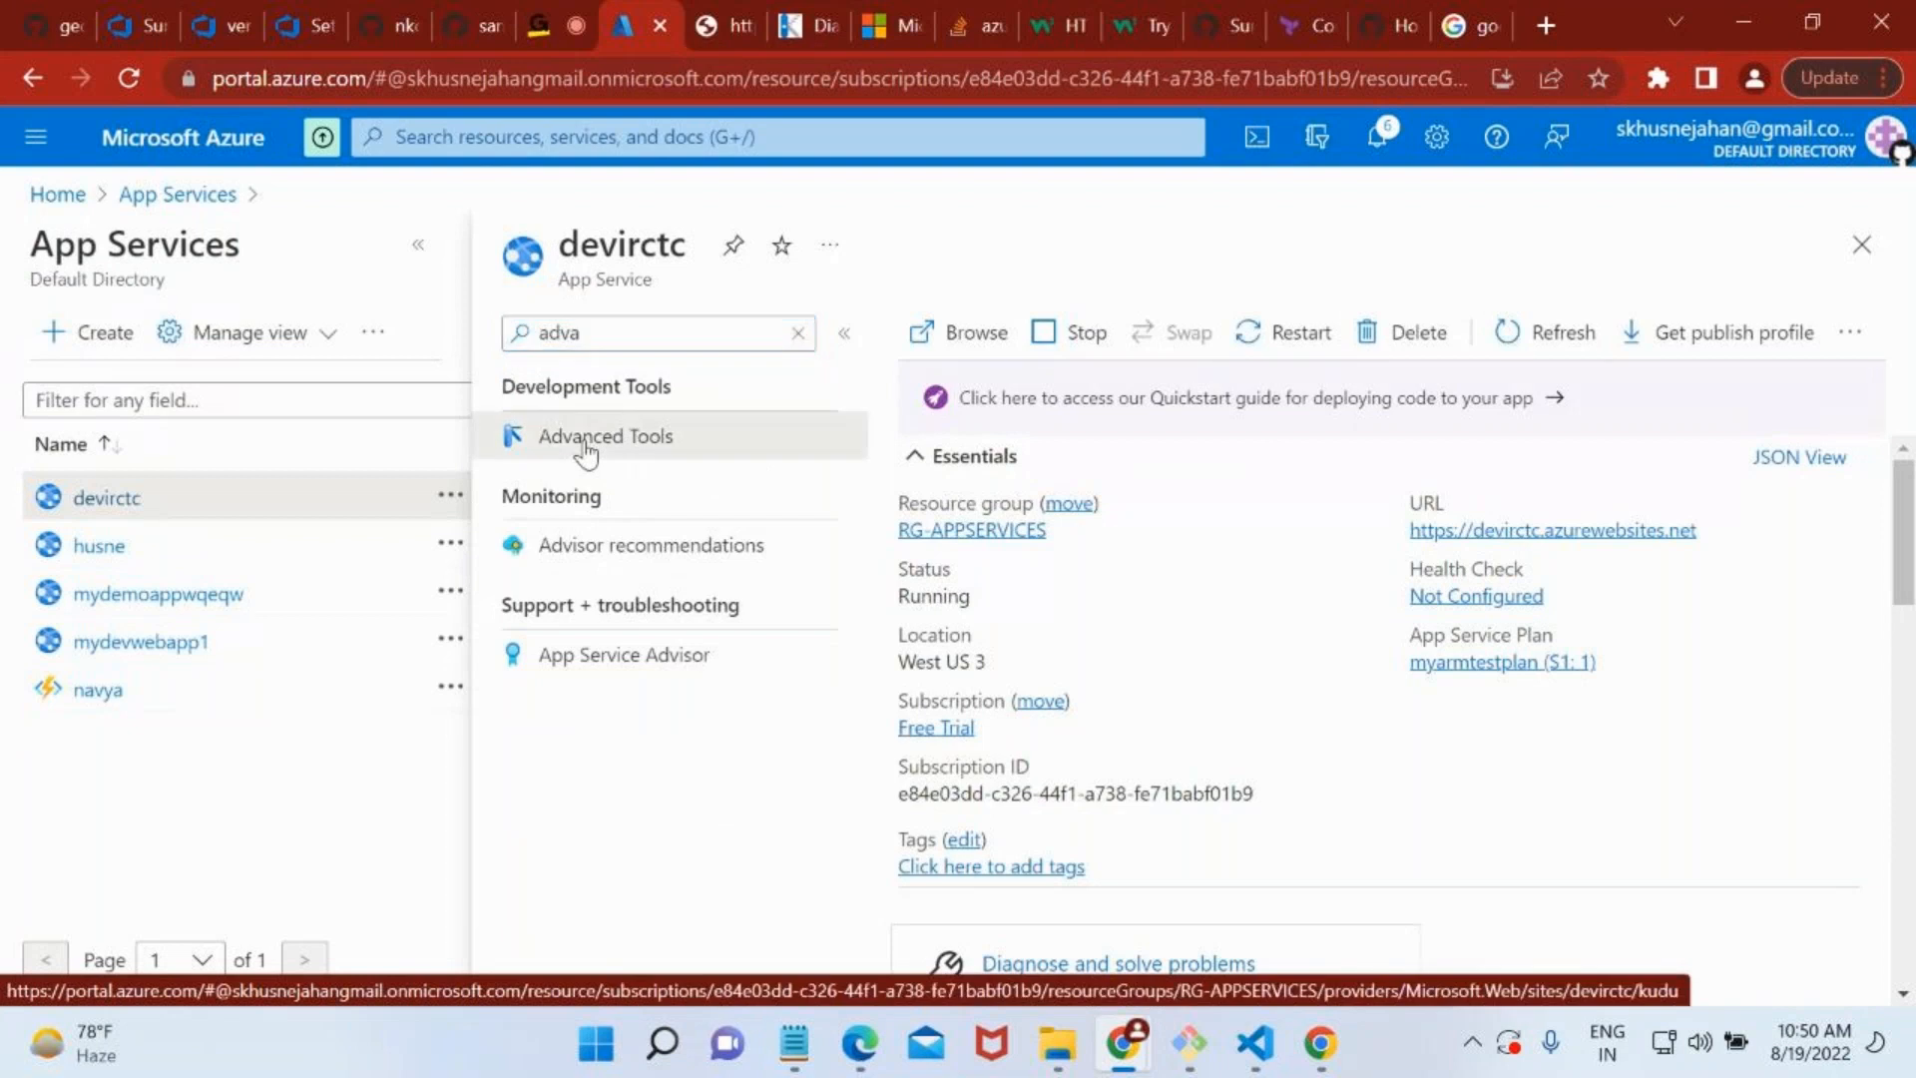
left_click(591, 446)
Switch to the Kudu debug console of devirctc, reload it and sign in with the already signed-in Azure account.
left_click(819, 2)
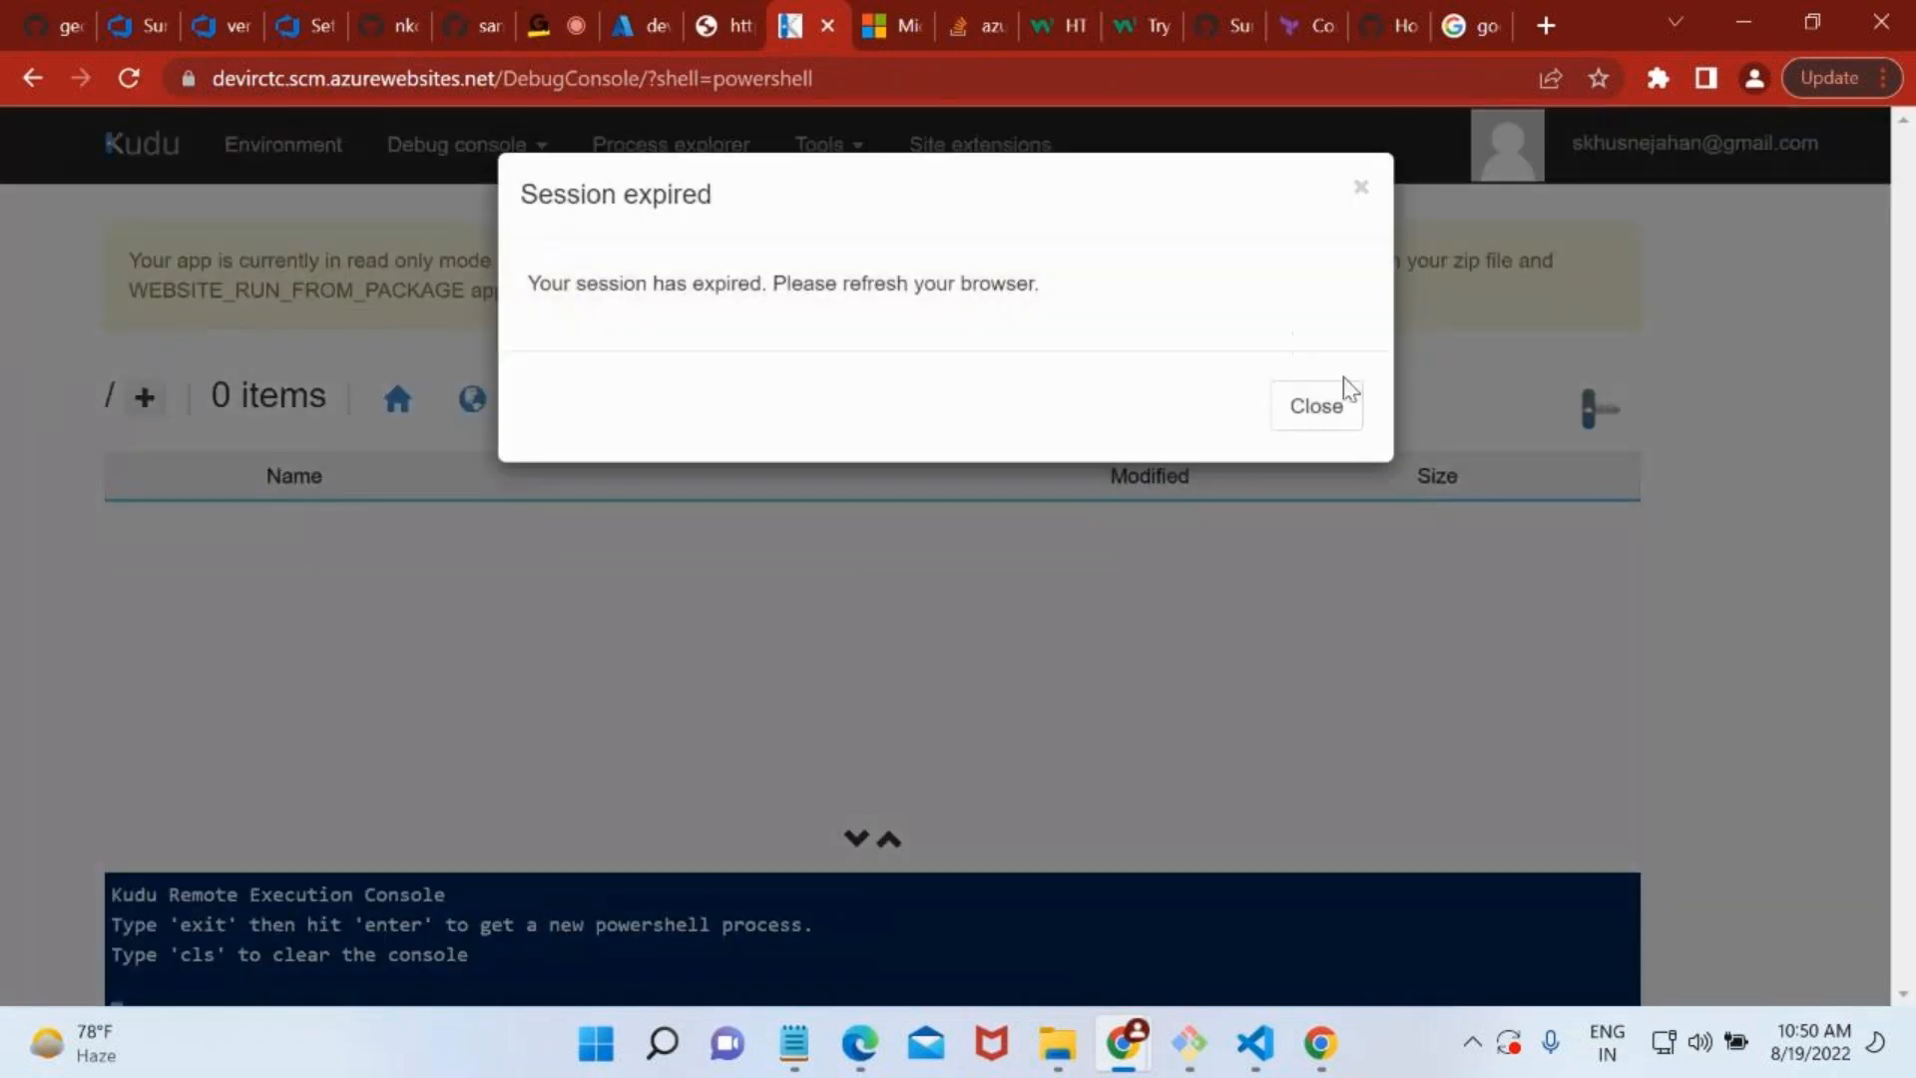
left_click(1348, 392)
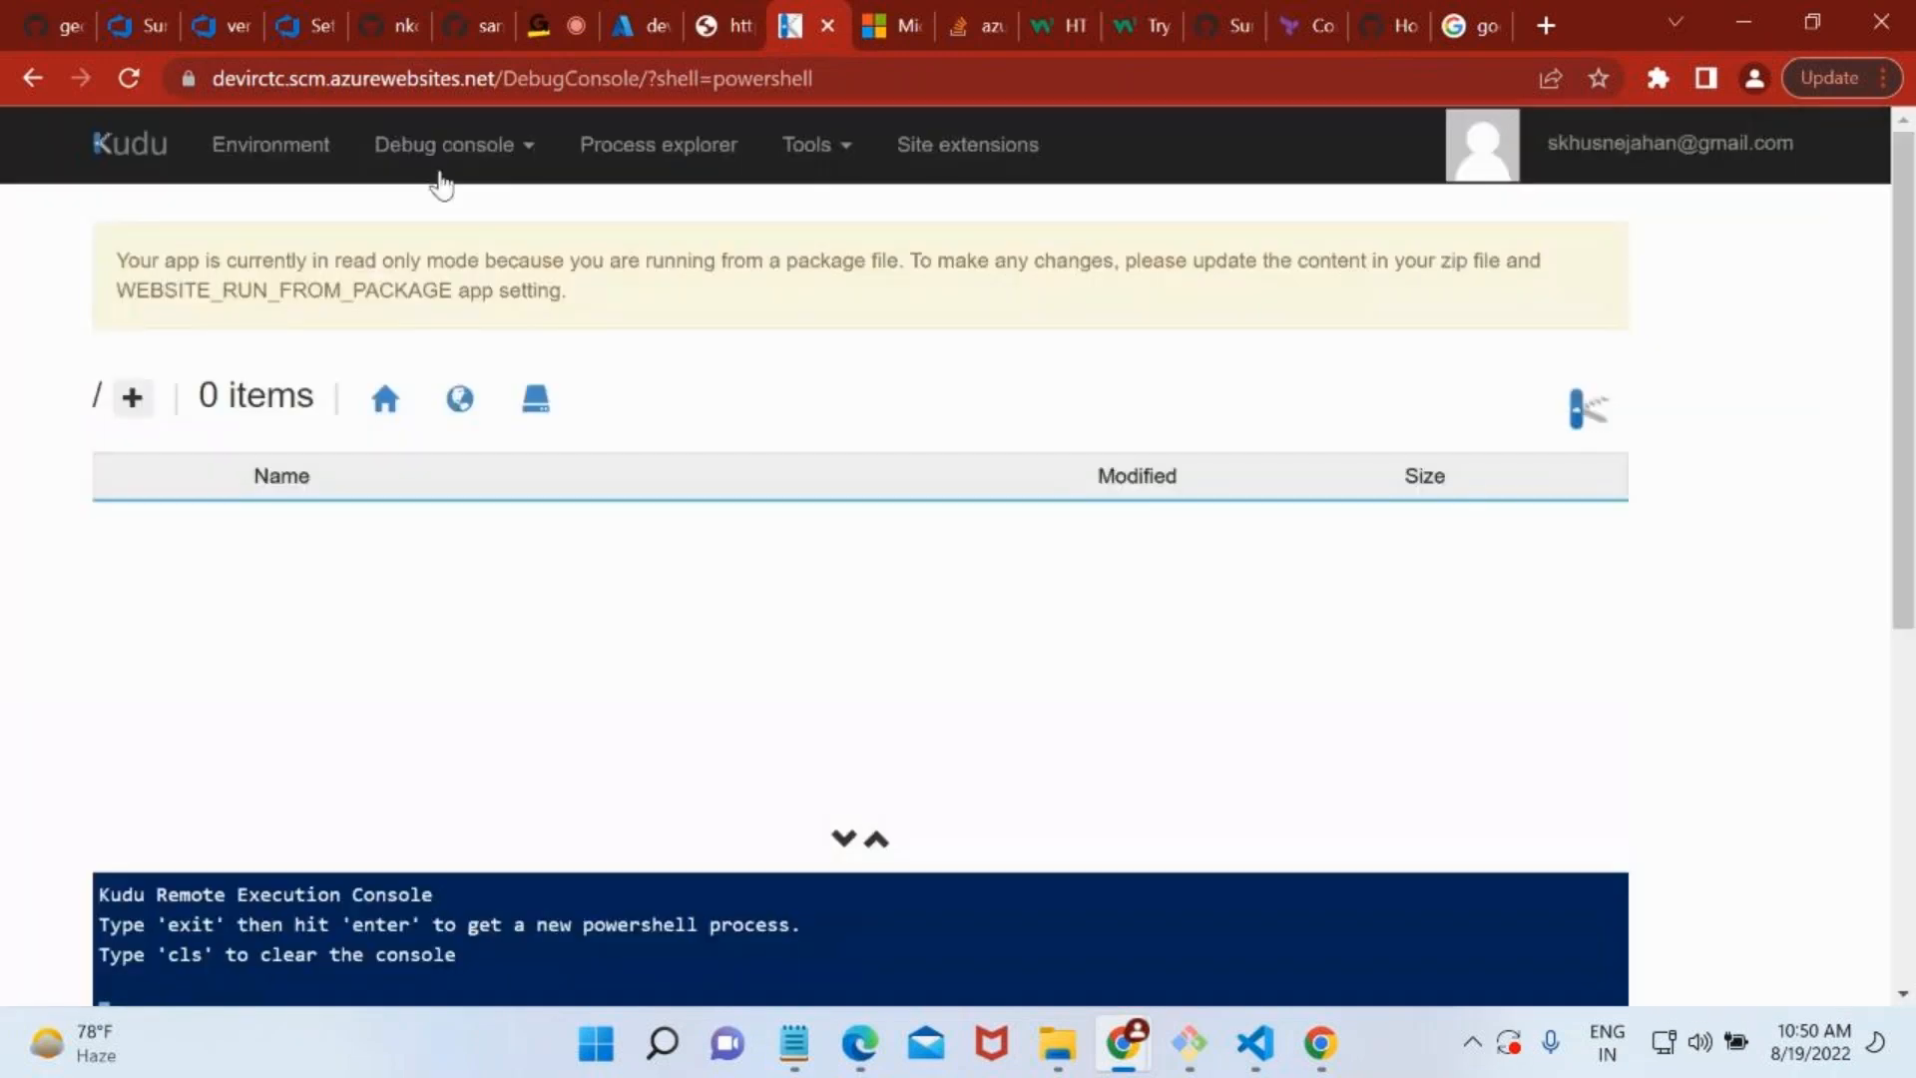
left_click(131, 79)
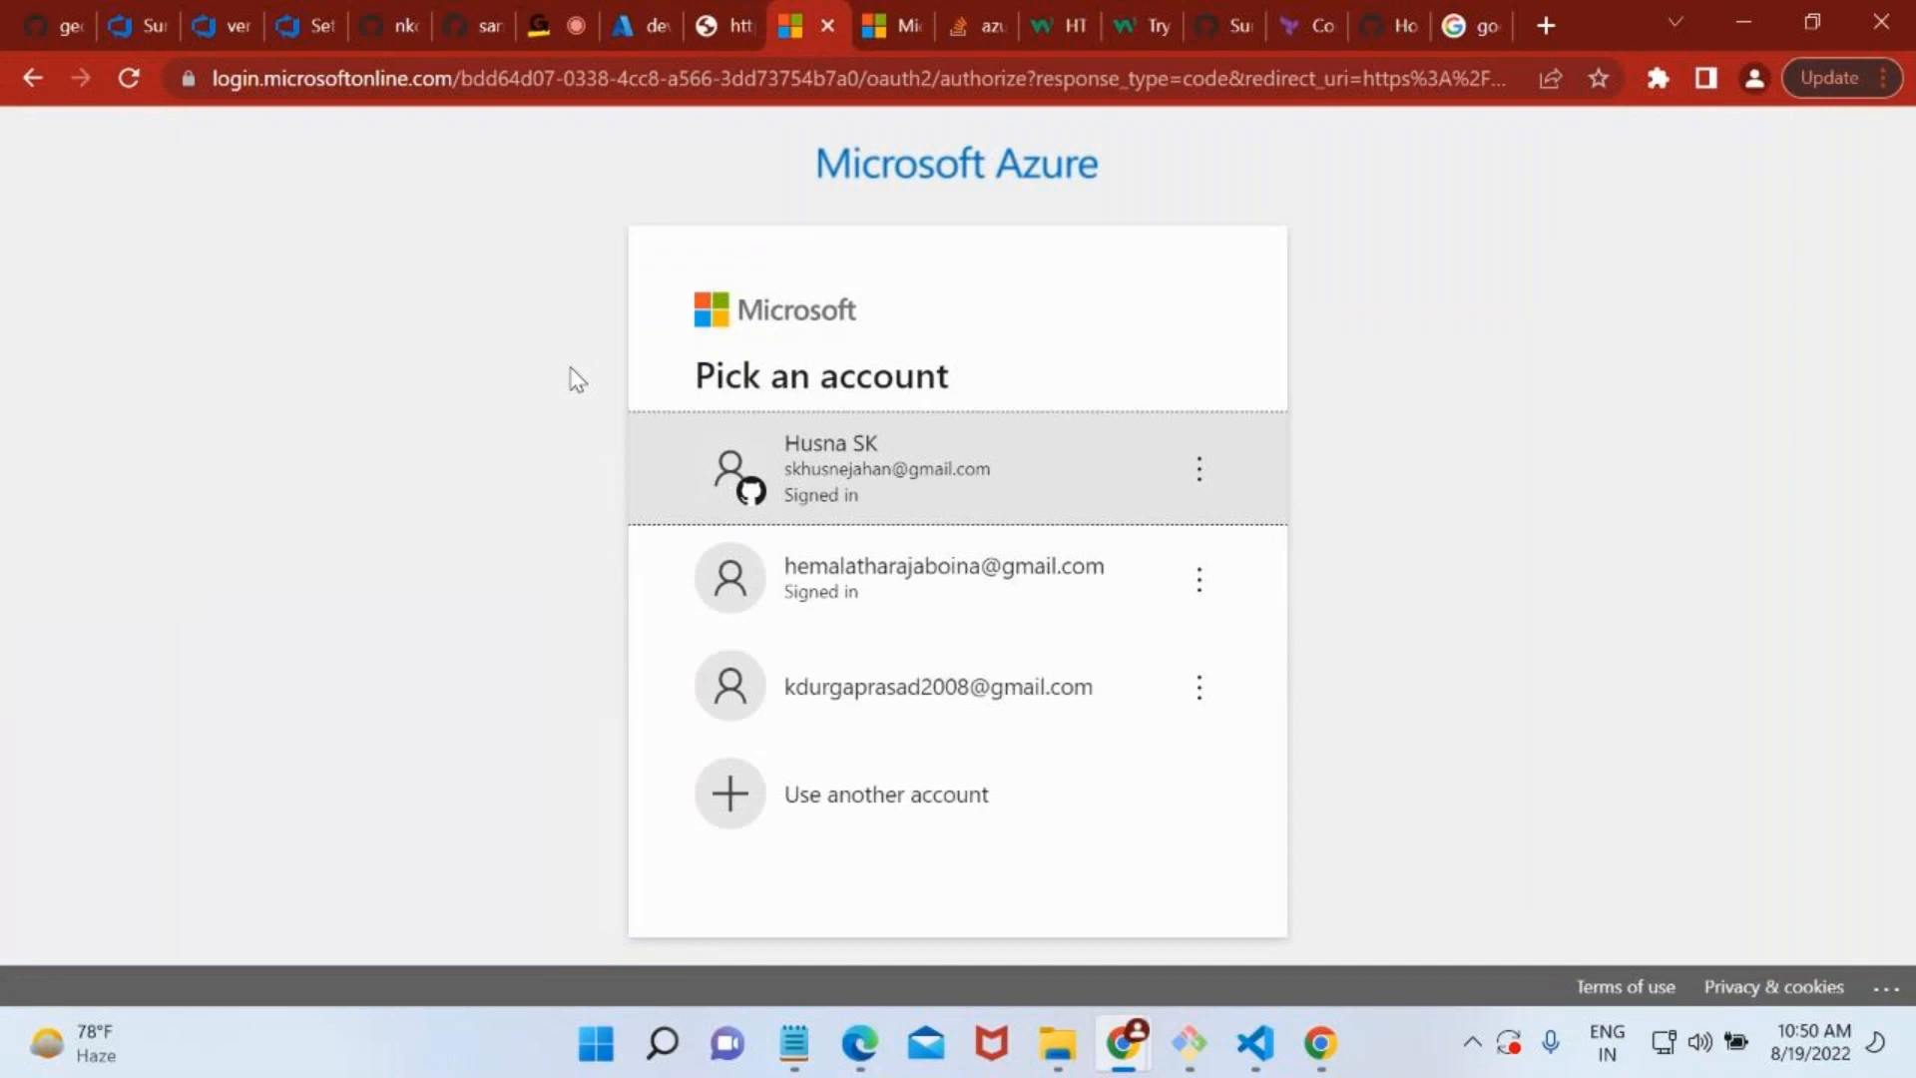
left_click(720, 489)
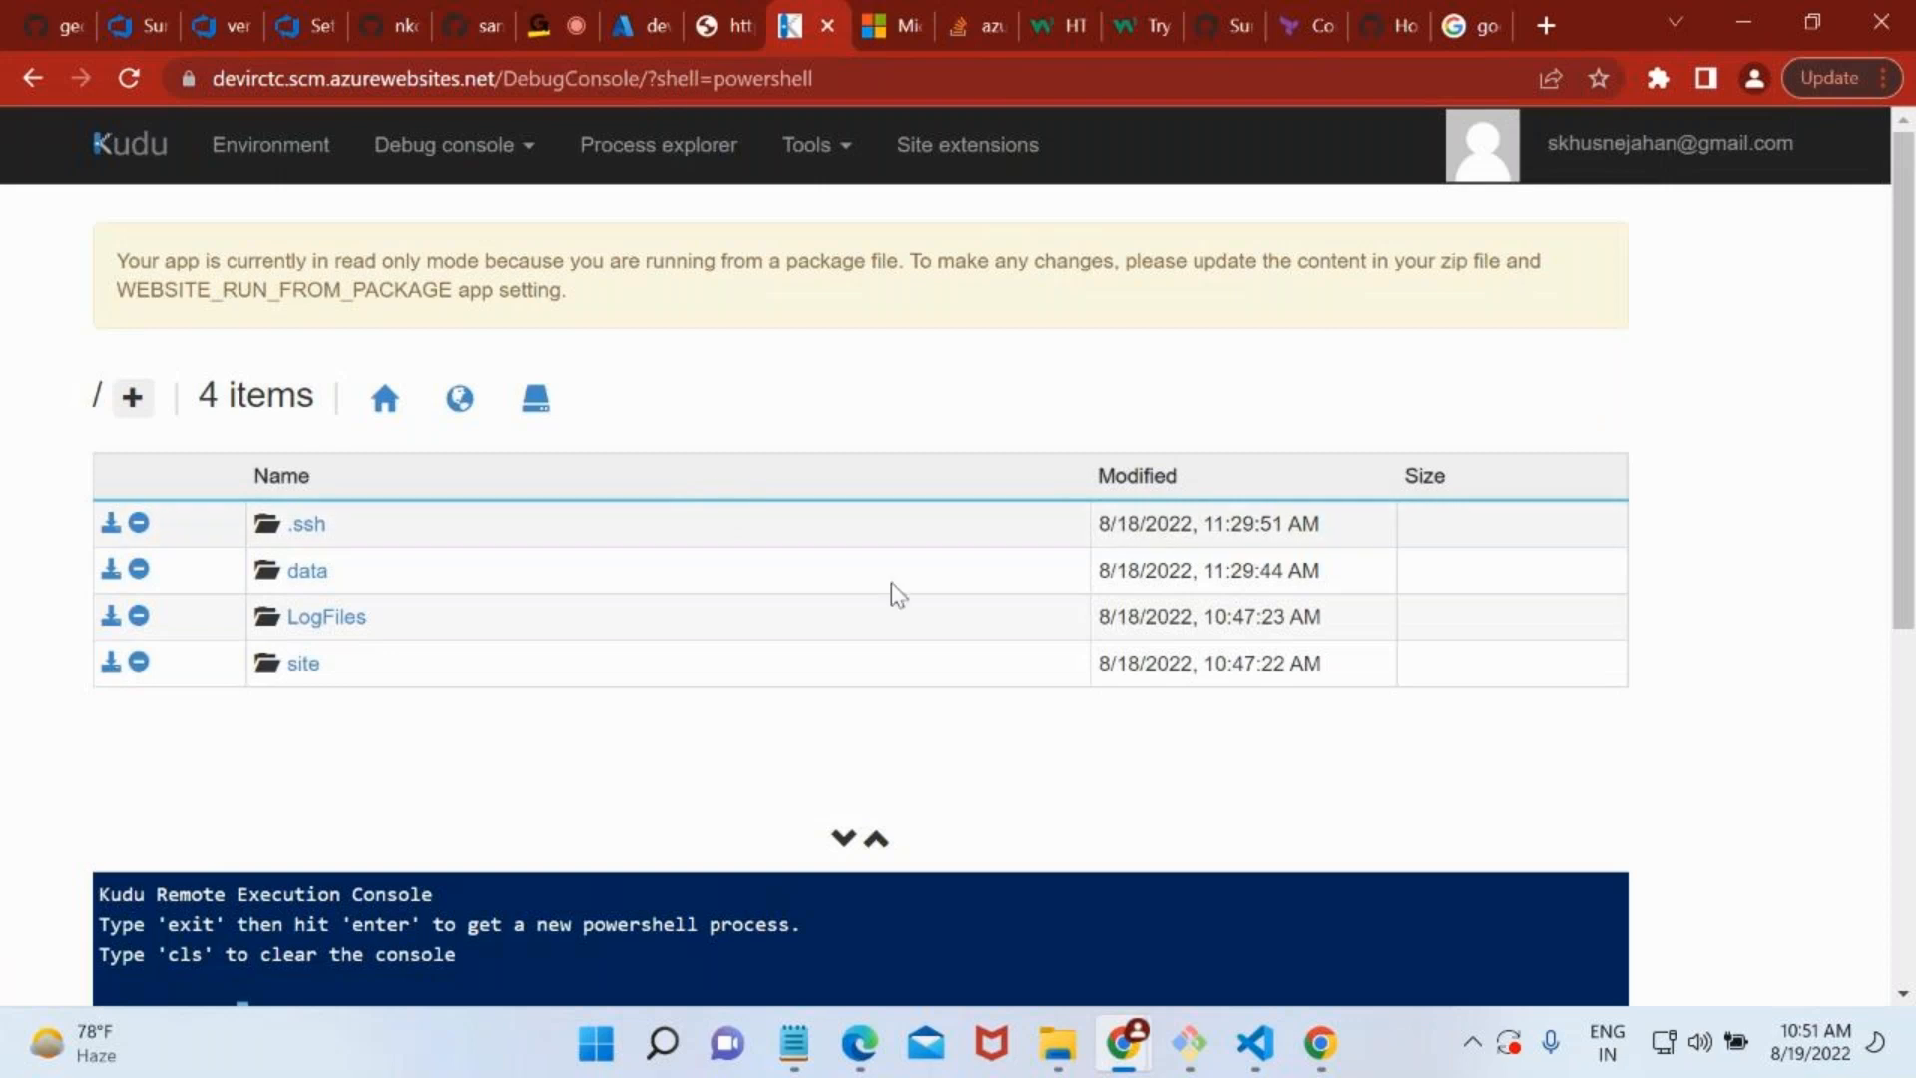
Open Paint and draw a rectangle about 231 × 235 px on the blank canvas.
key("super")
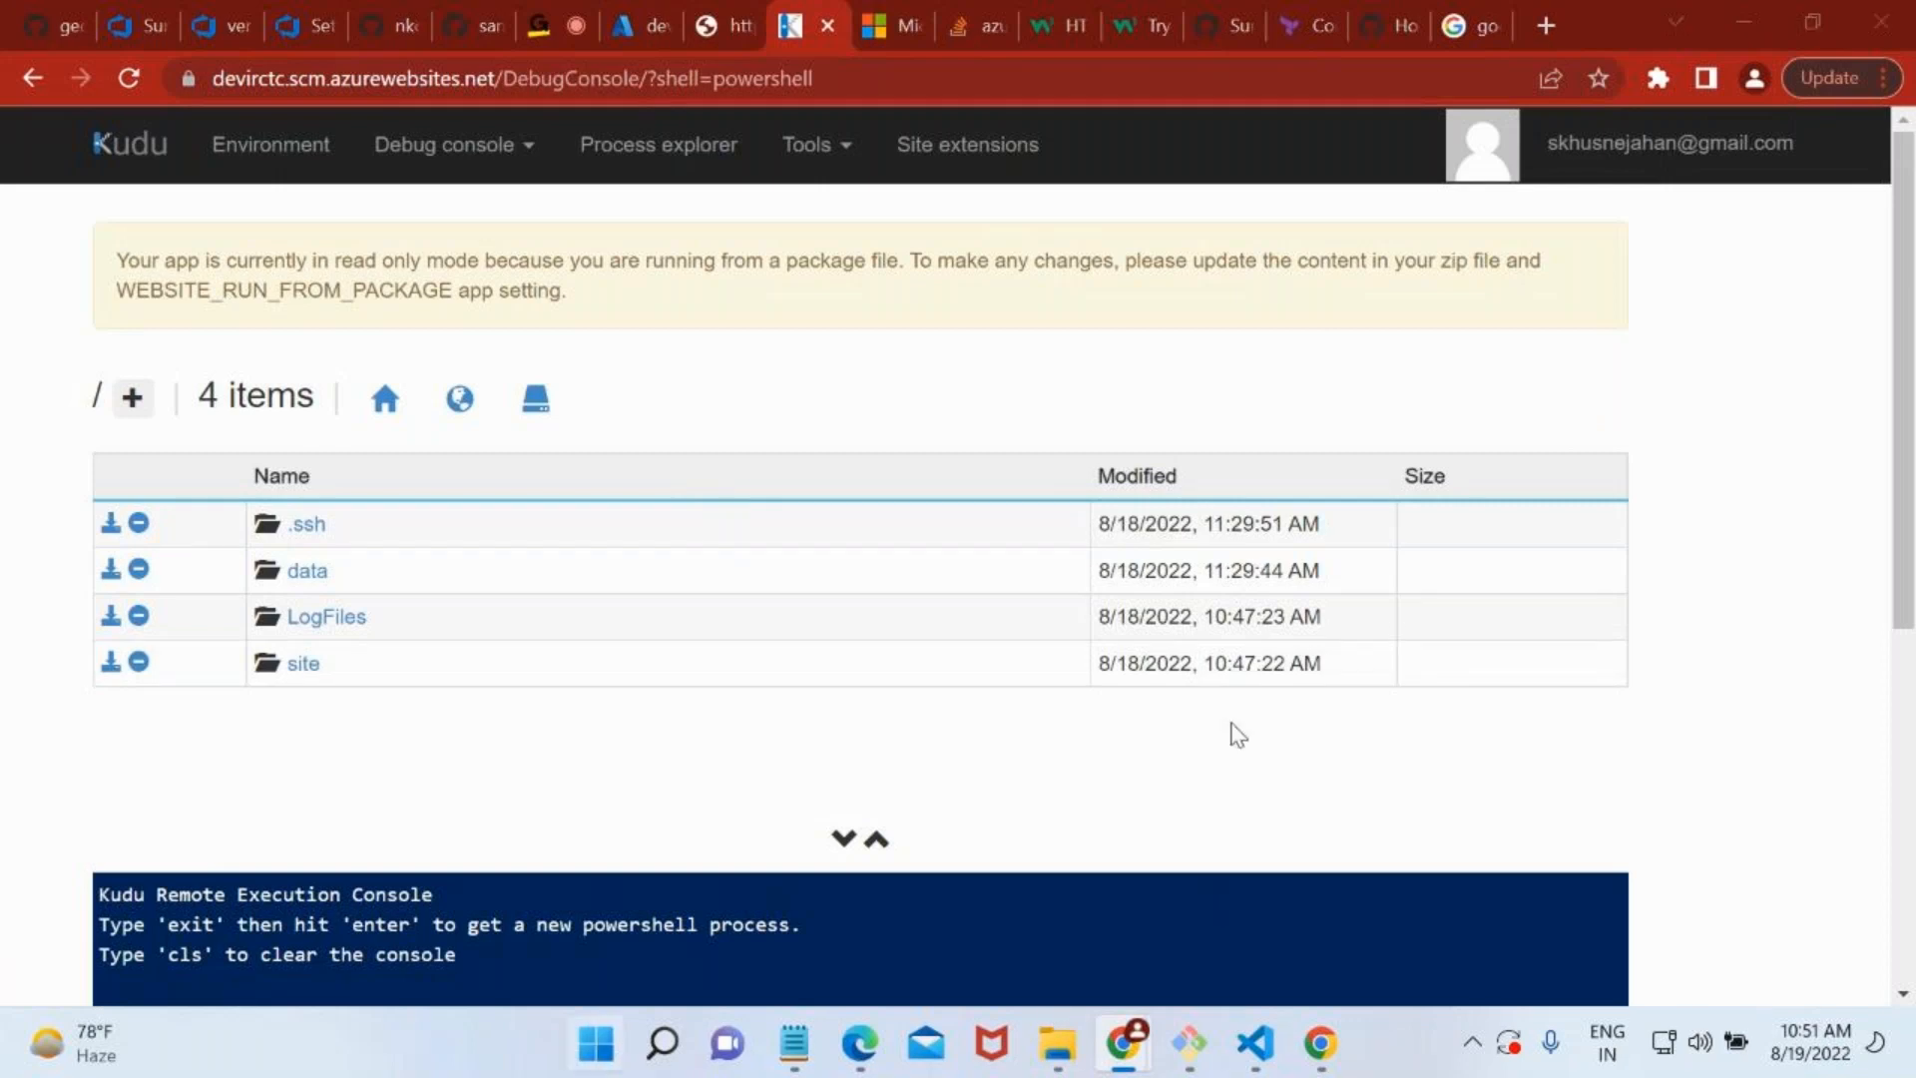
type("paint")
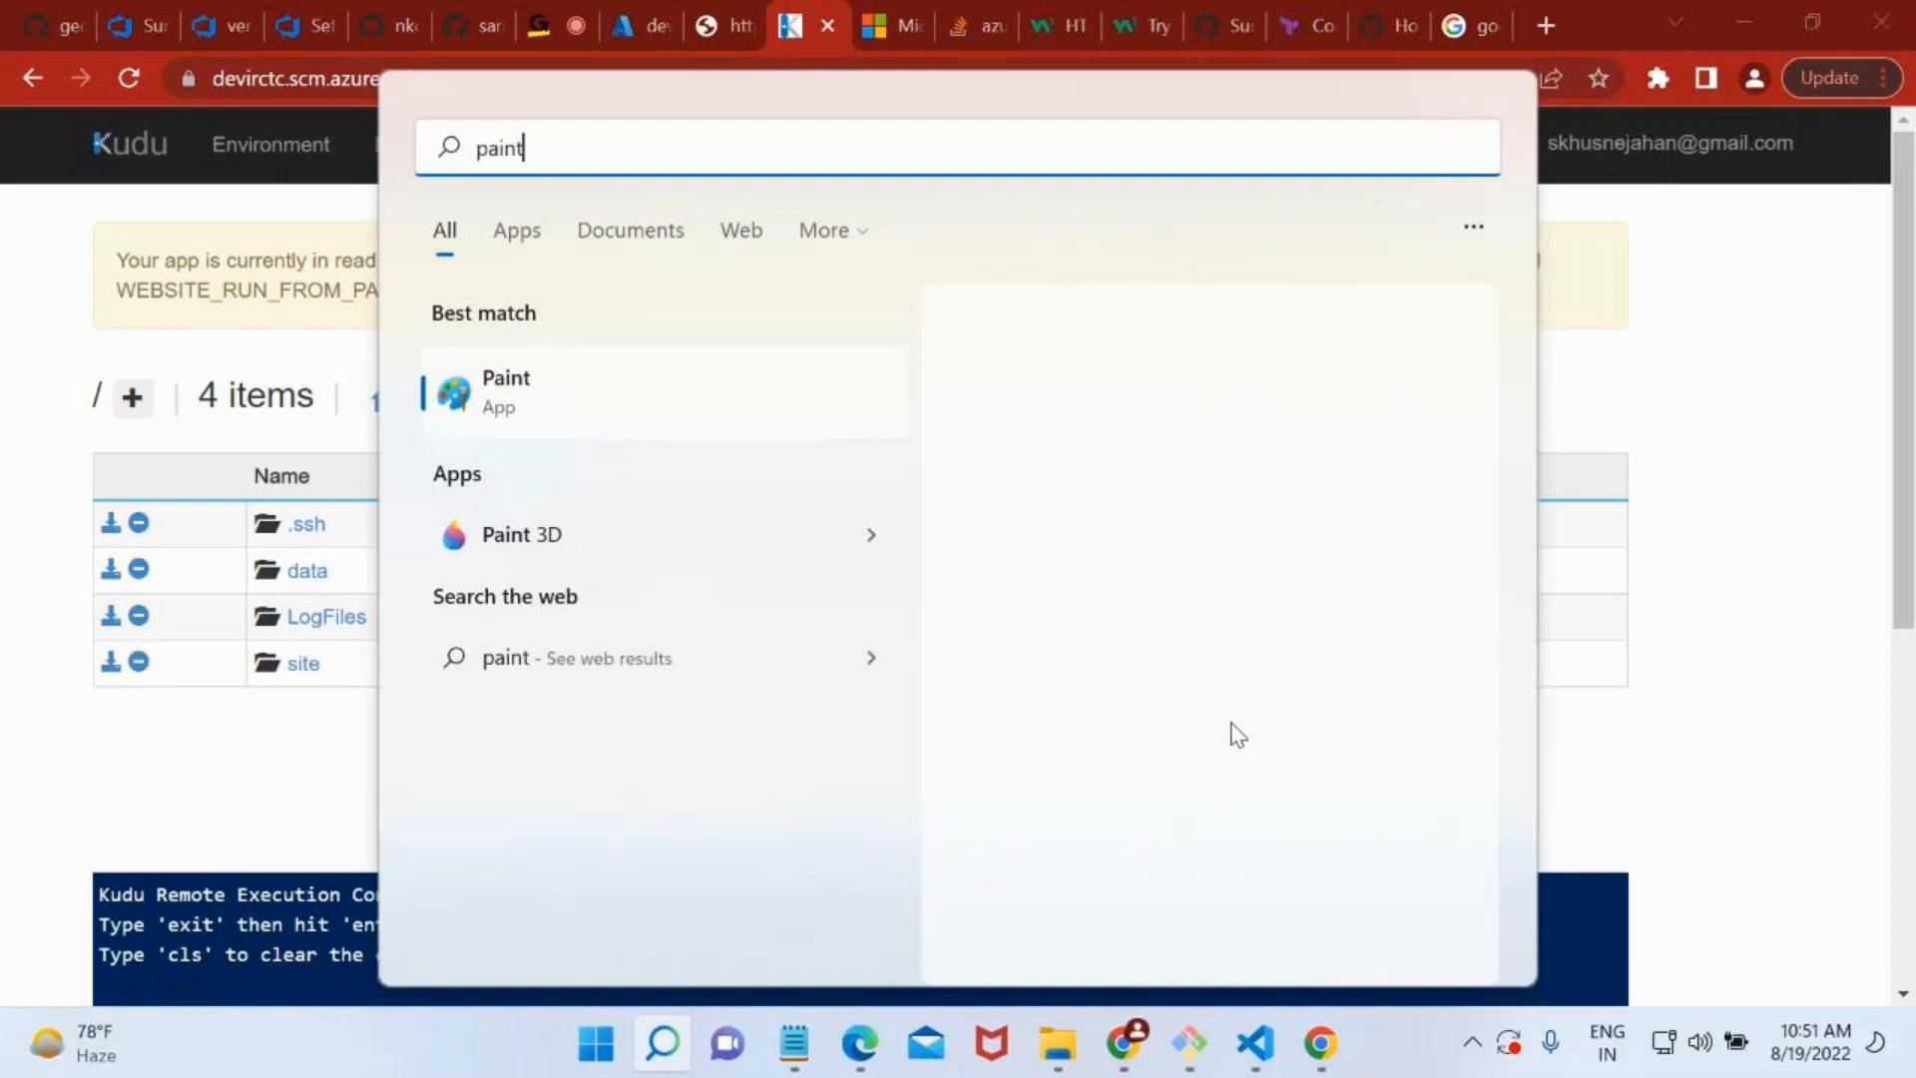
key("Return")
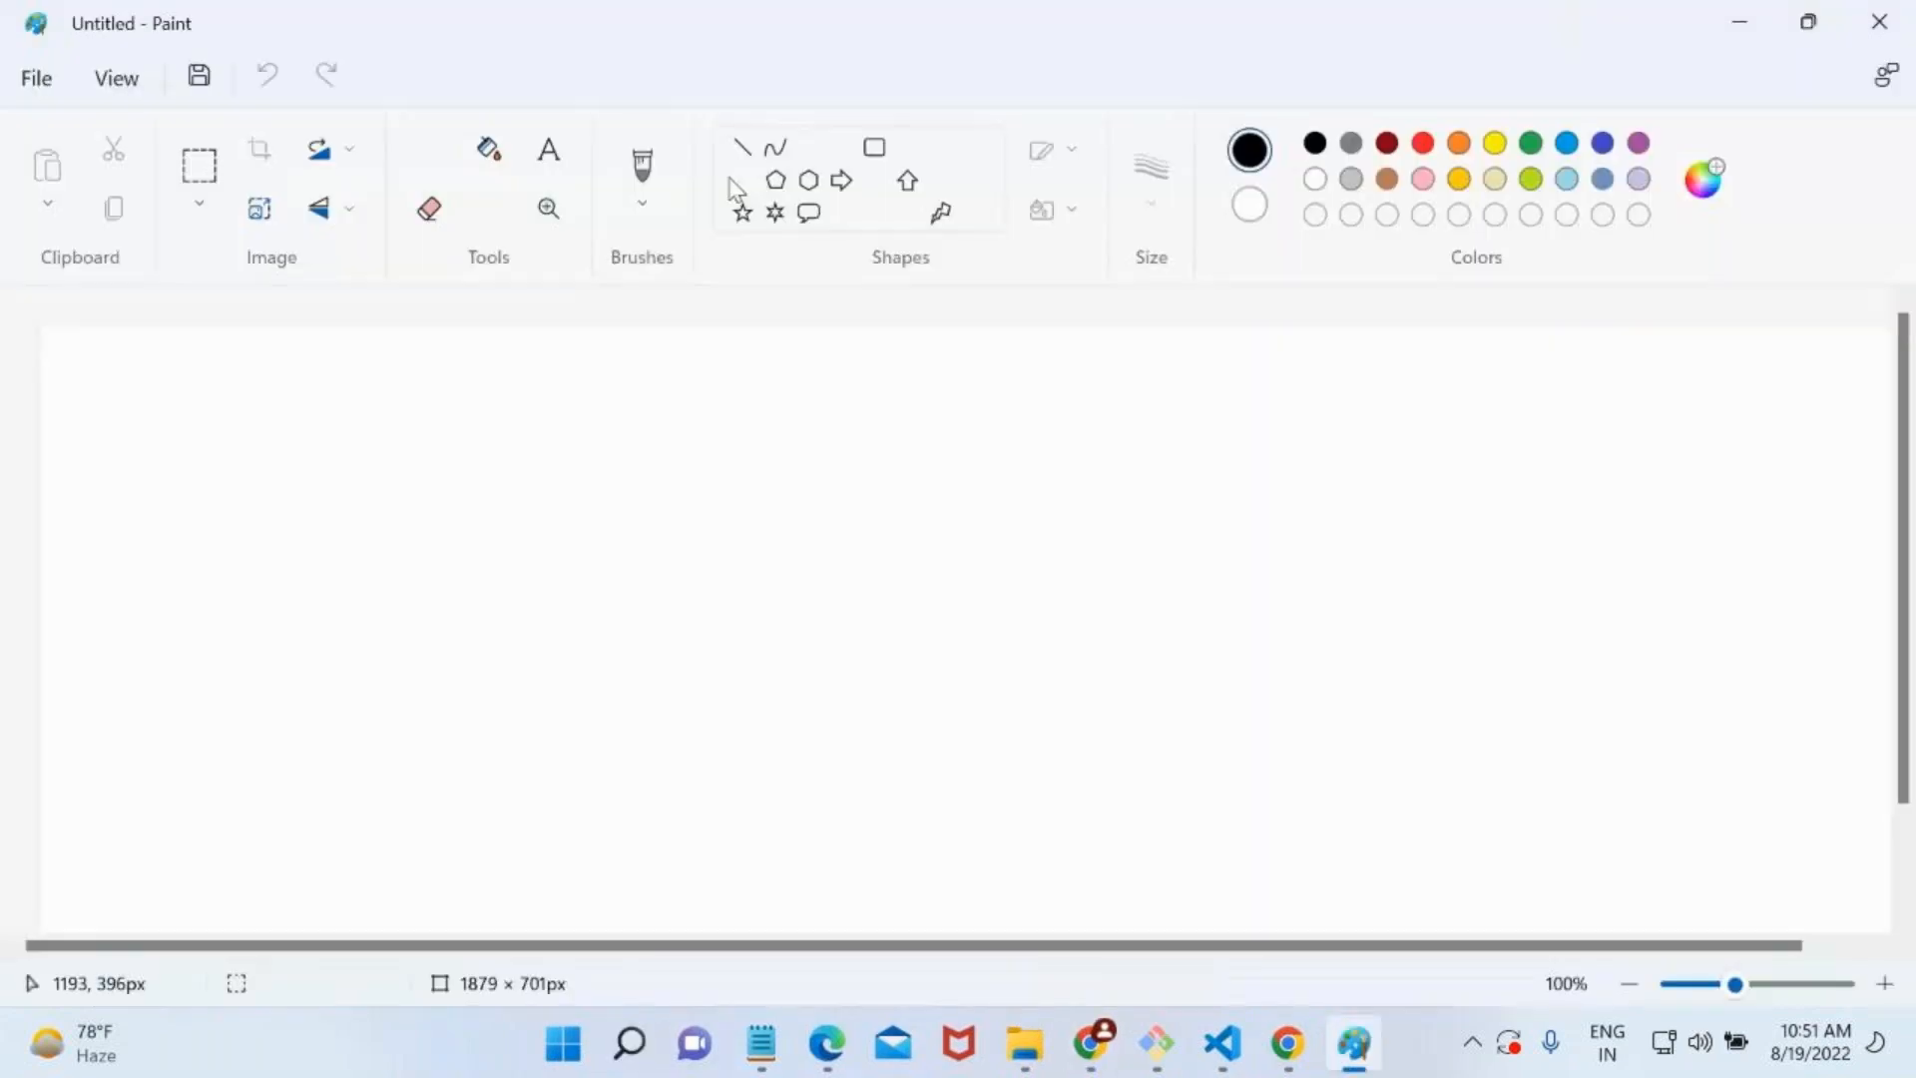
left_click(808, 147)
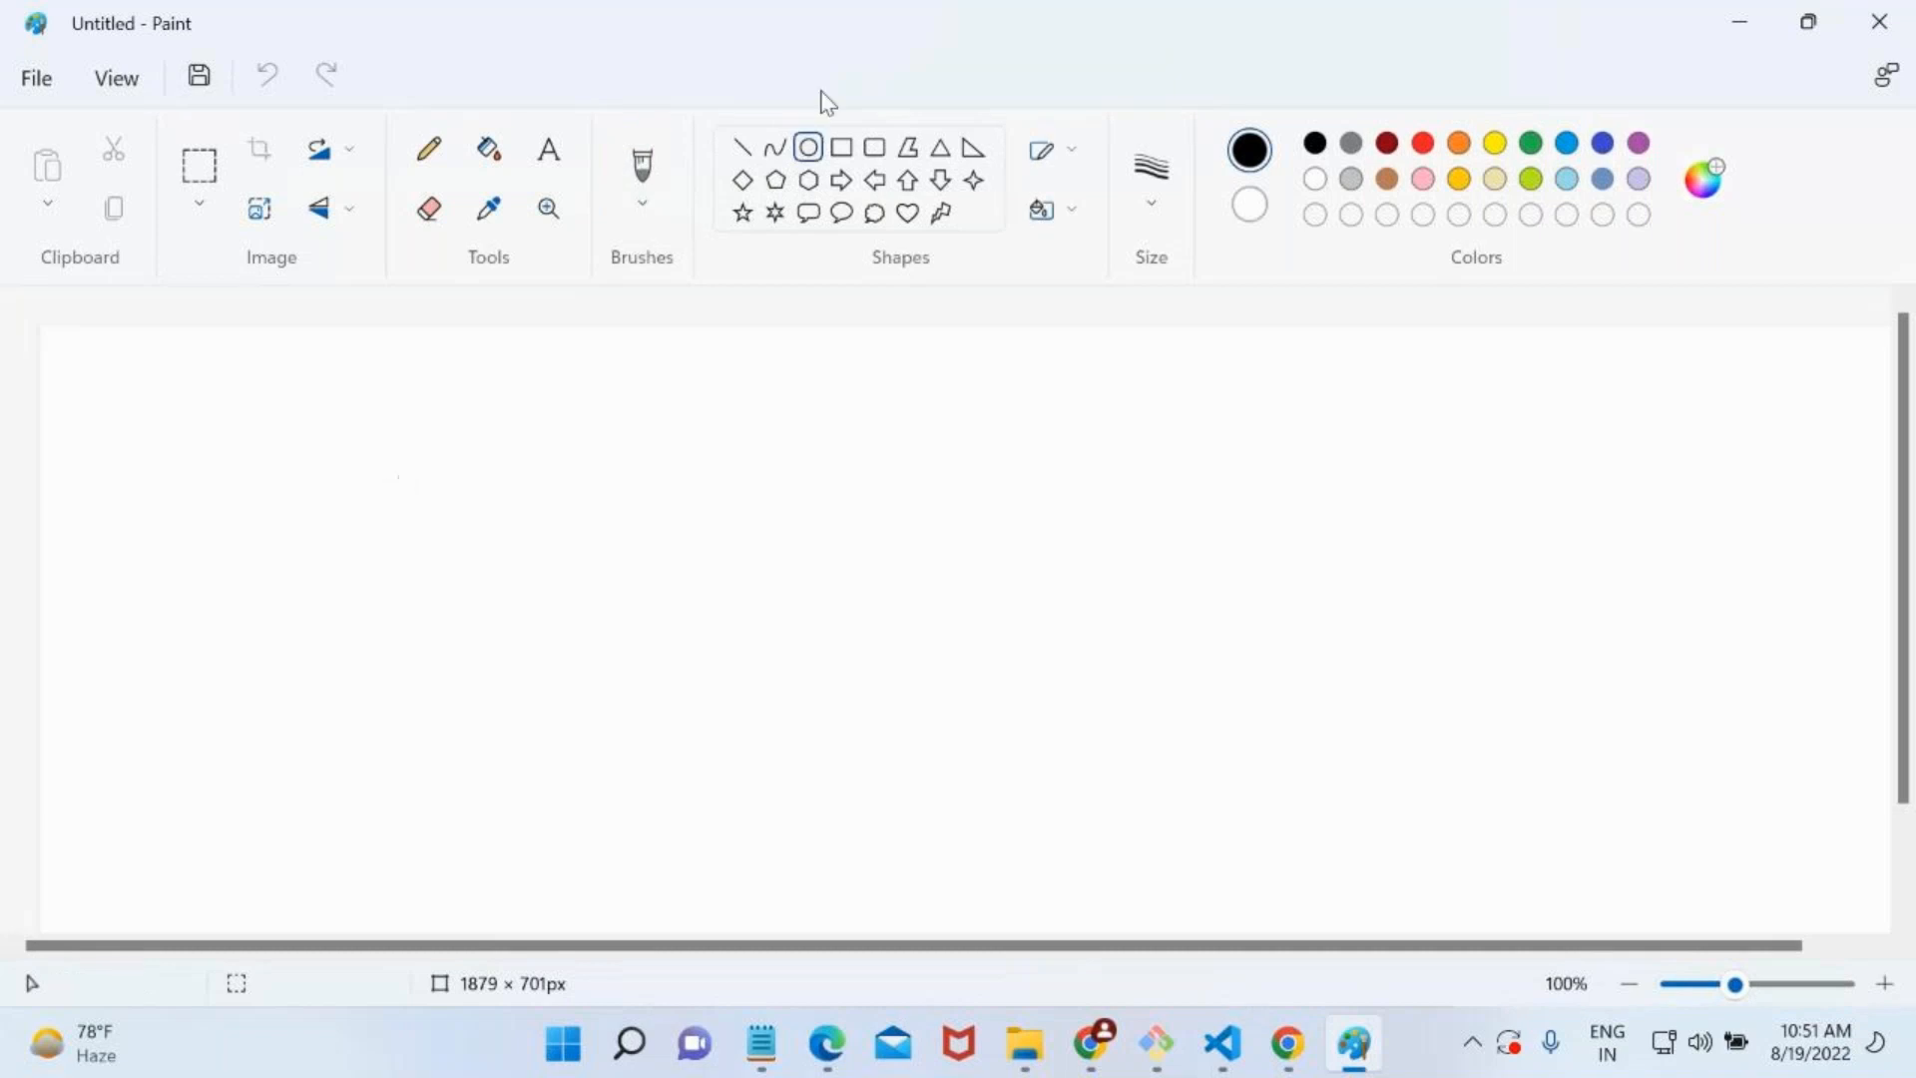
left_click(842, 148)
left_click_drag(343, 448, 575, 683)
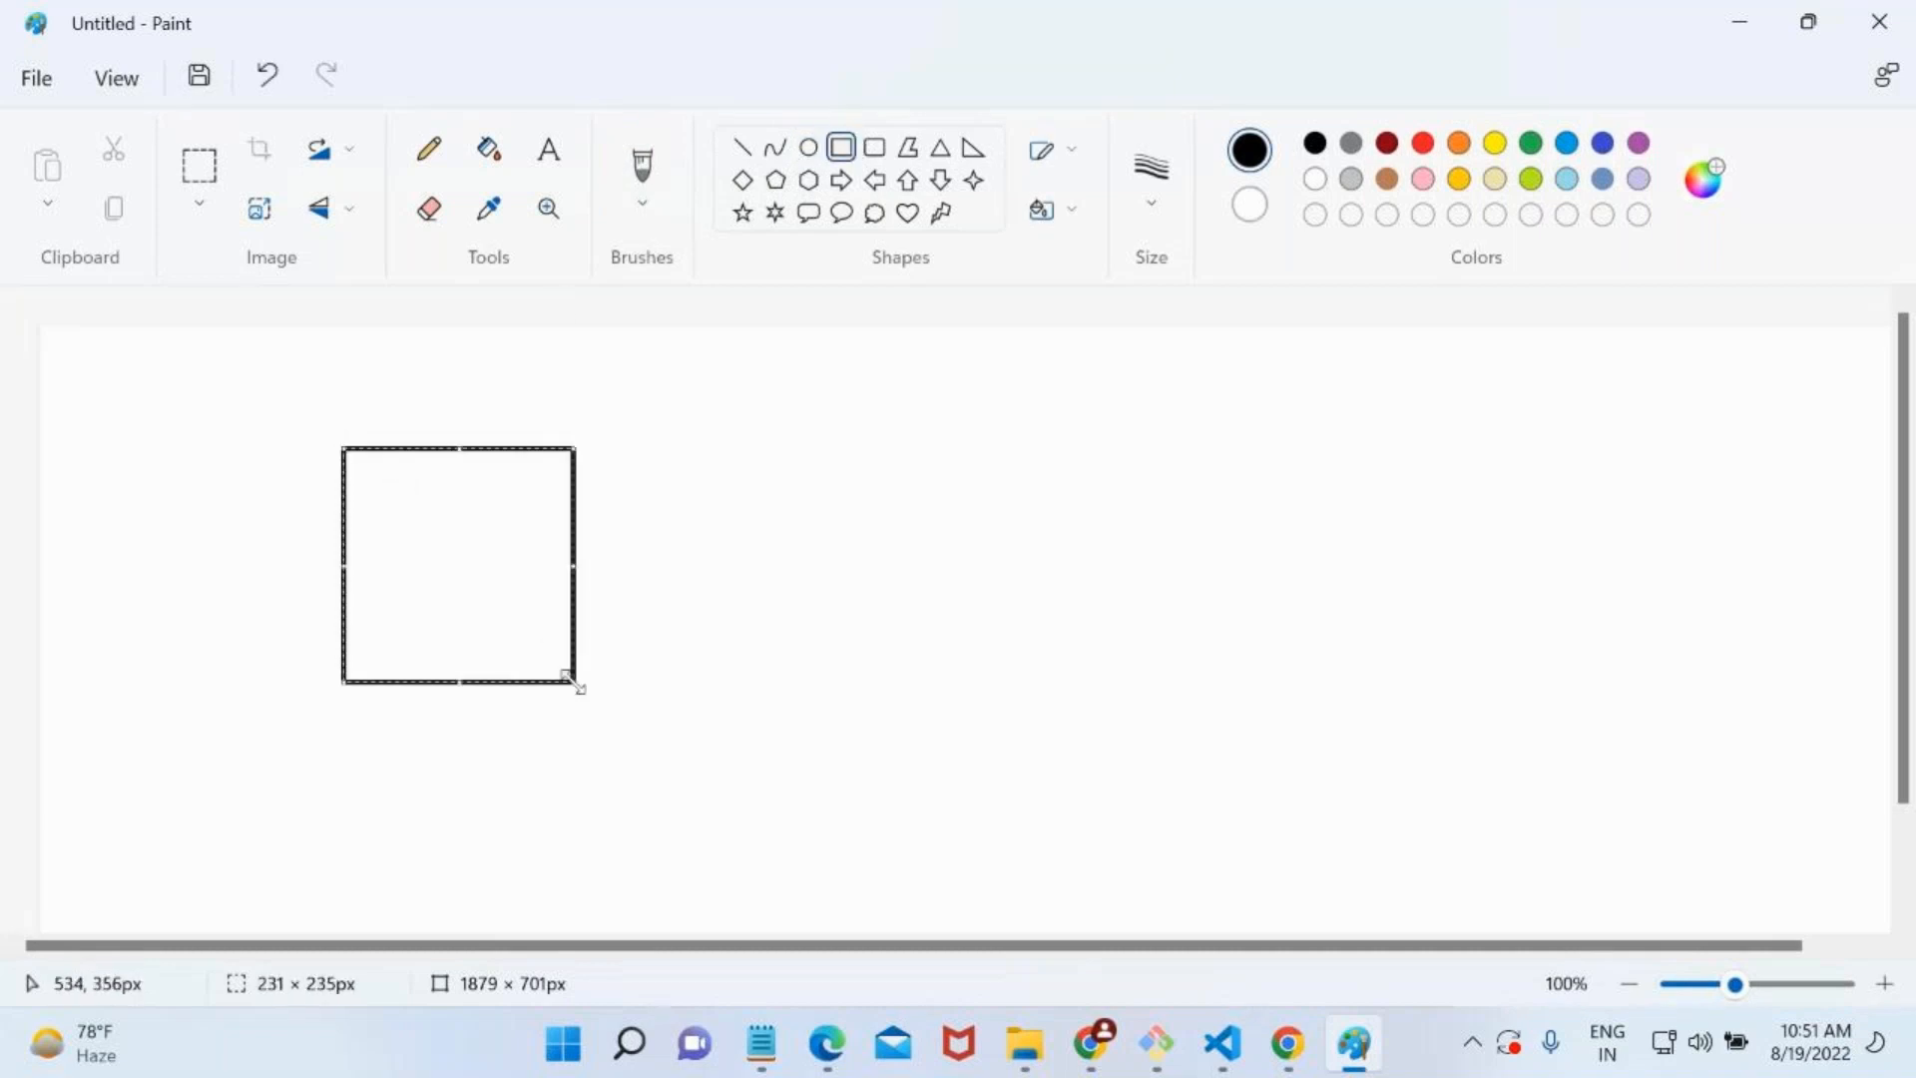
Add the text label "repo" above the rectangle.
left_click(548, 155)
left_click(435, 404)
type("repo")
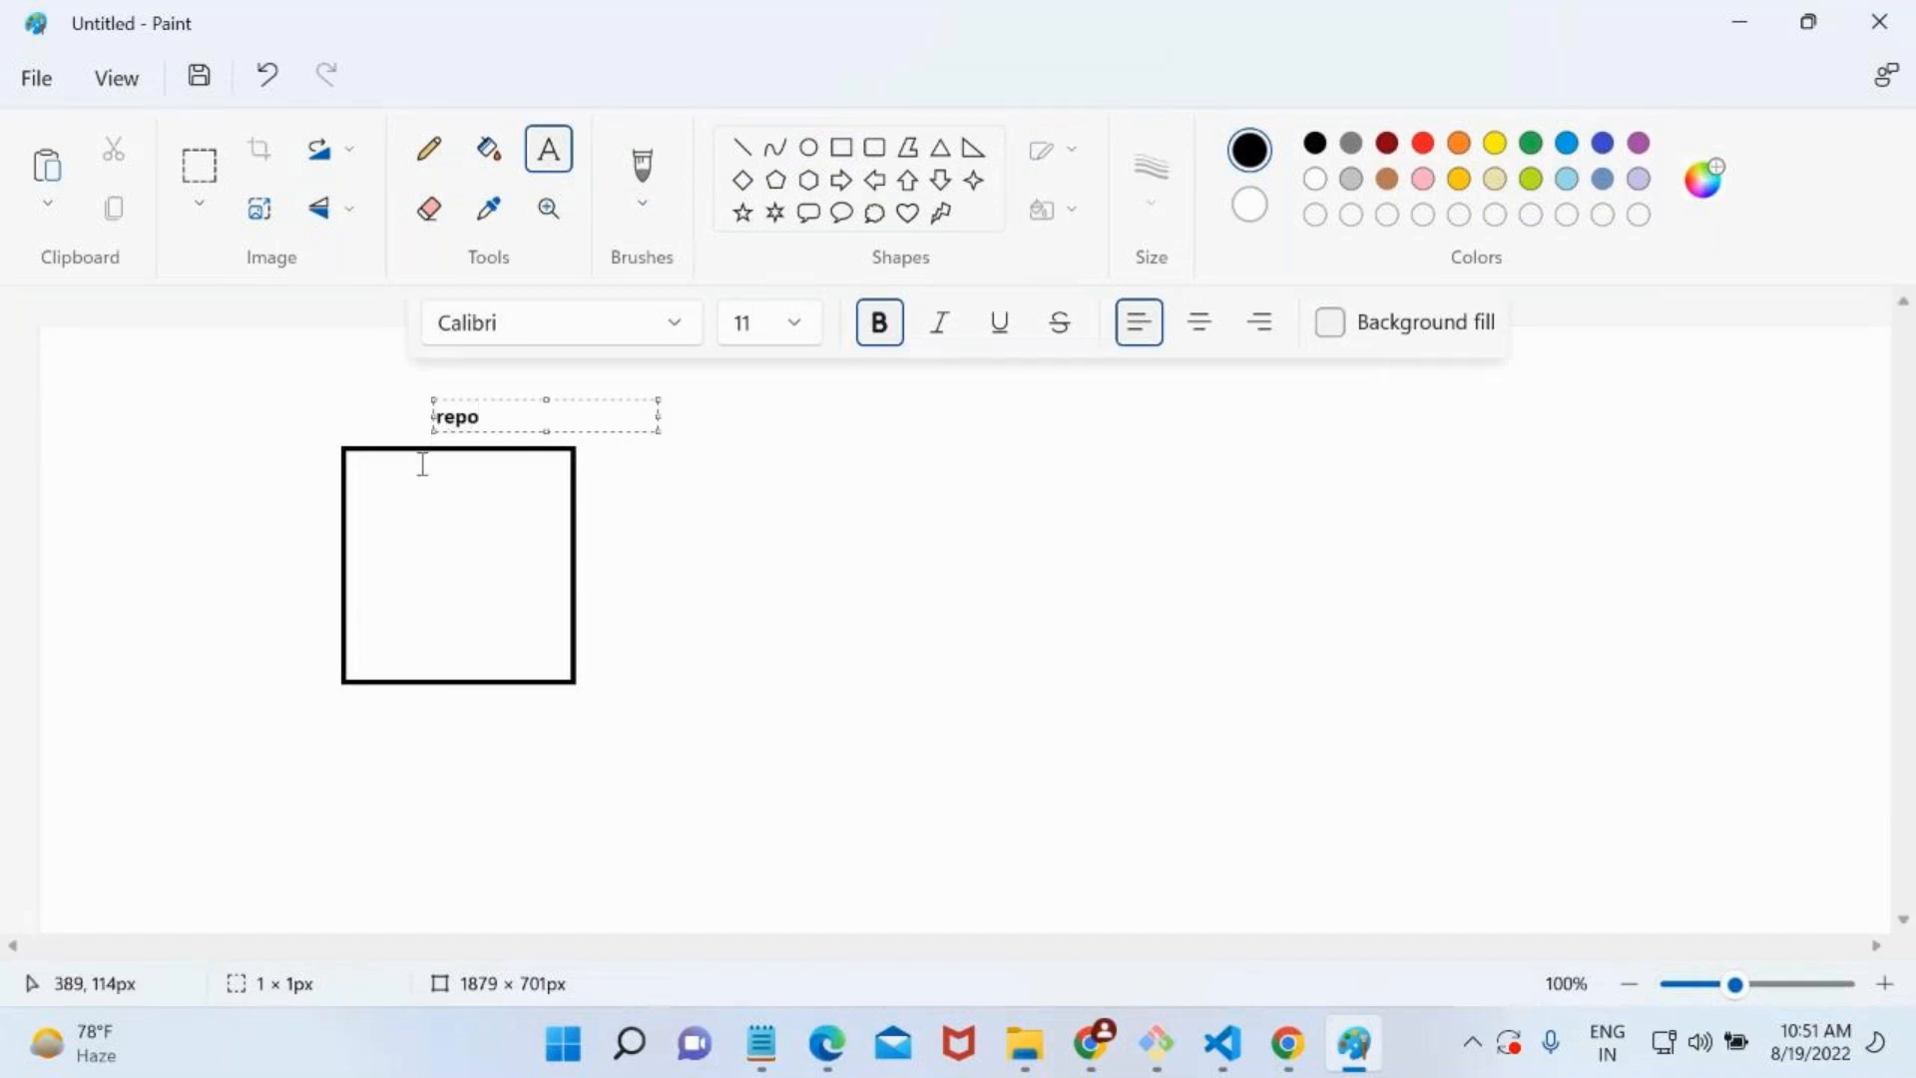
Write "file1" inside the rectangle with the line "this is india" below it.
left_click(394, 499)
left_click(396, 502)
type("file1")
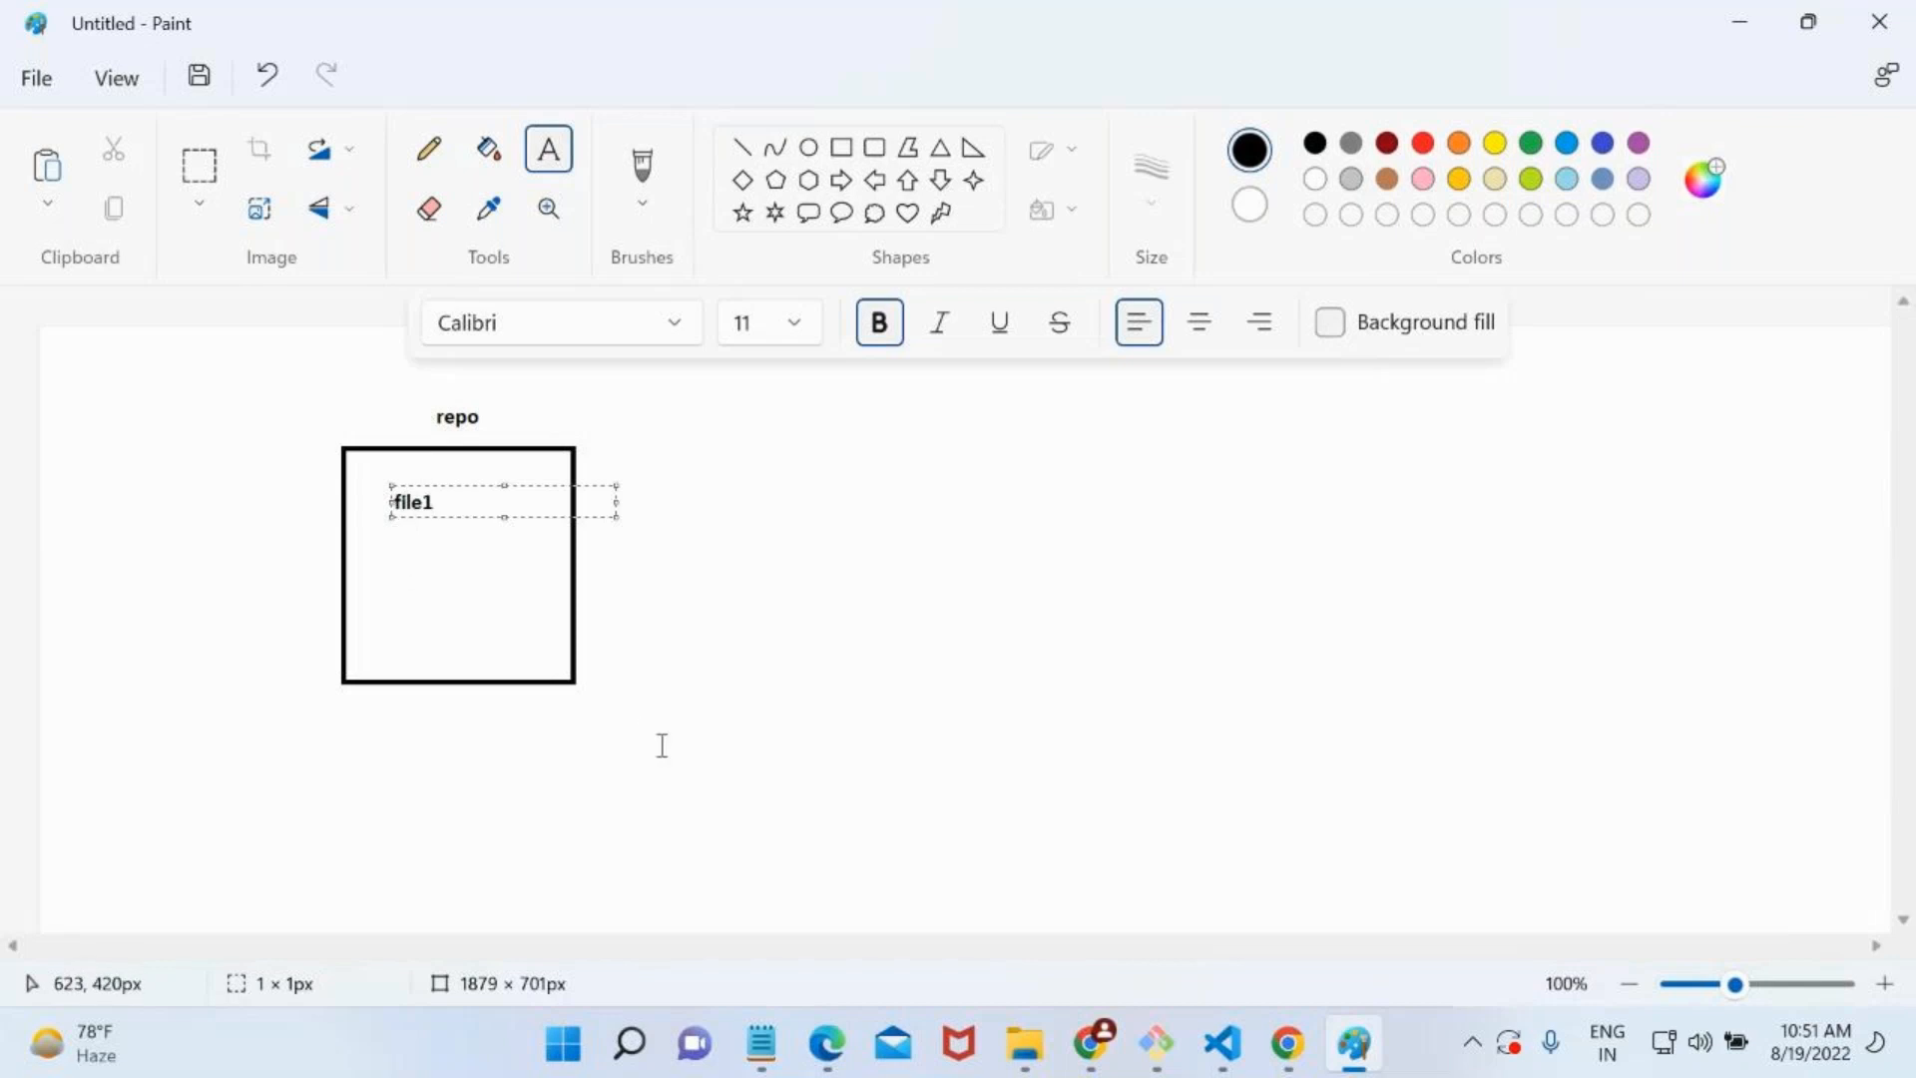
left_click(410, 595)
left_click(380, 554)
type("this is india")
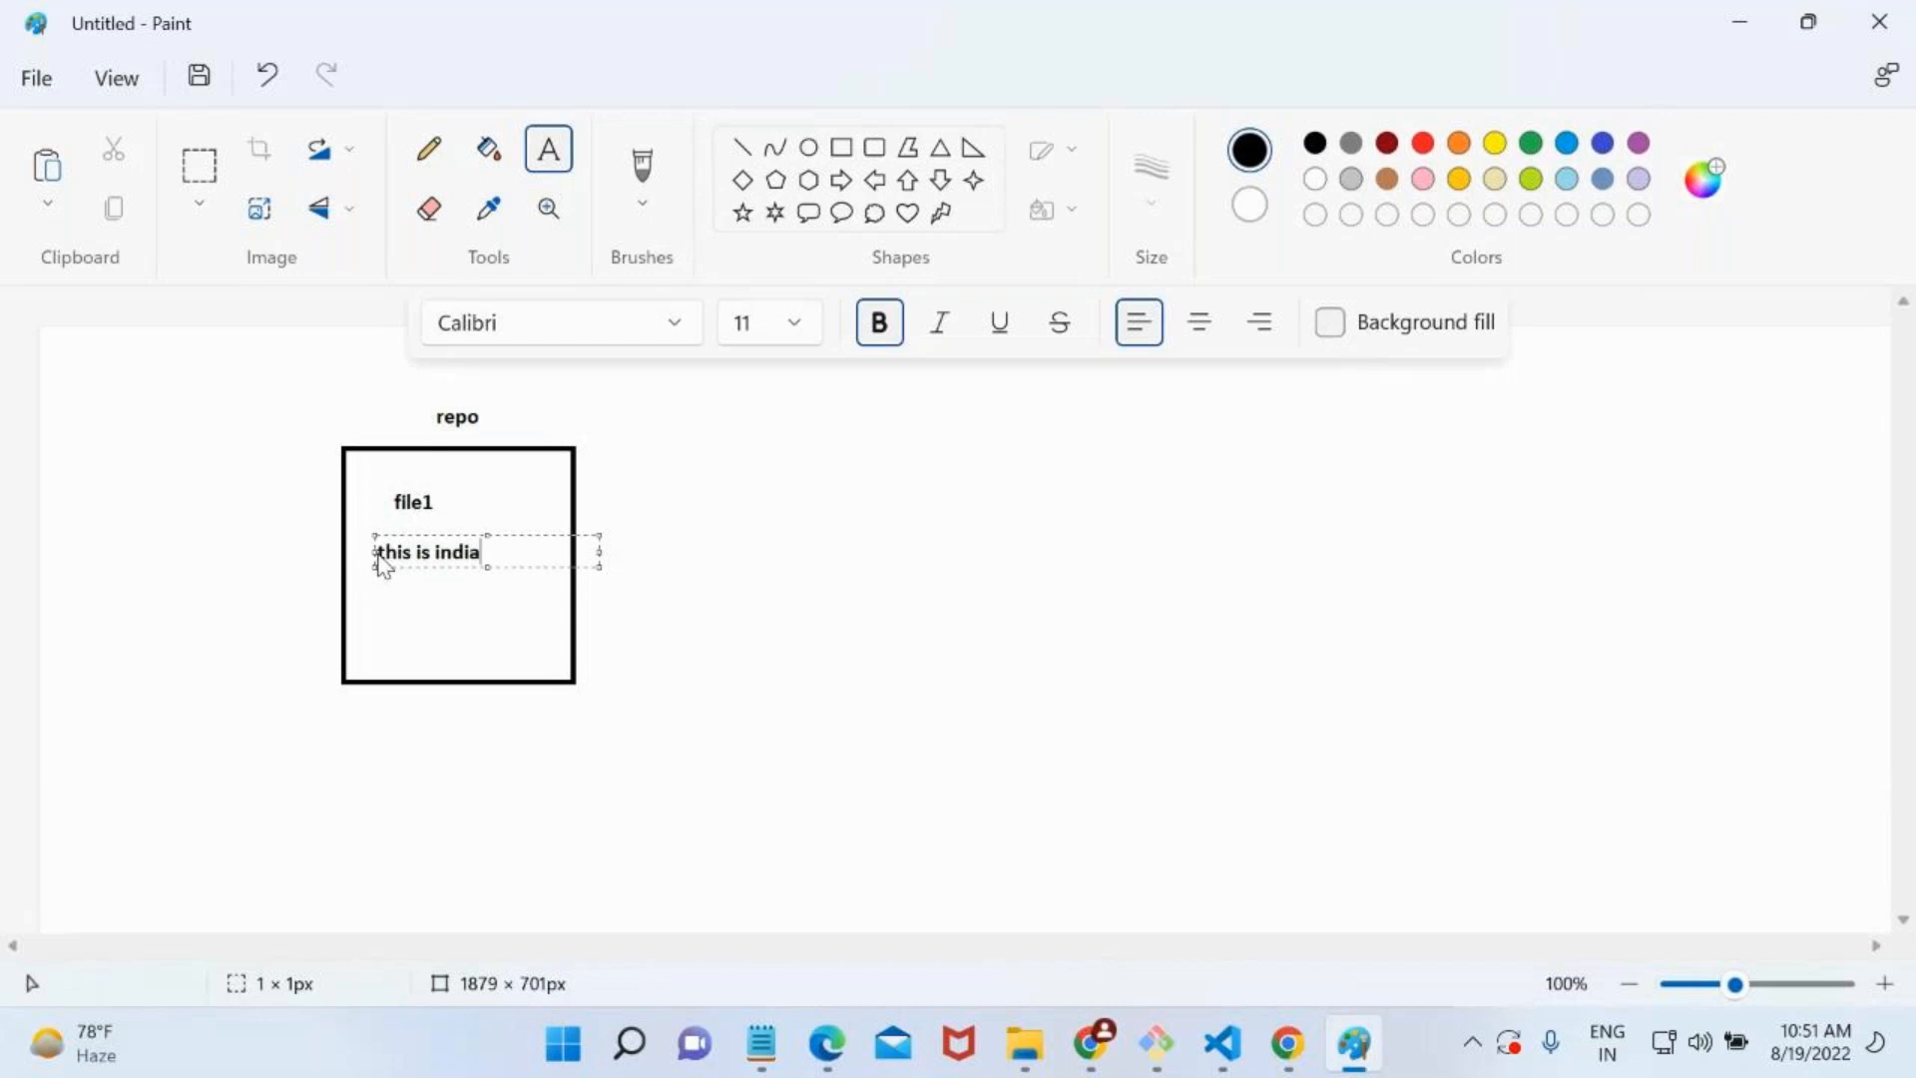
left_click(654, 604)
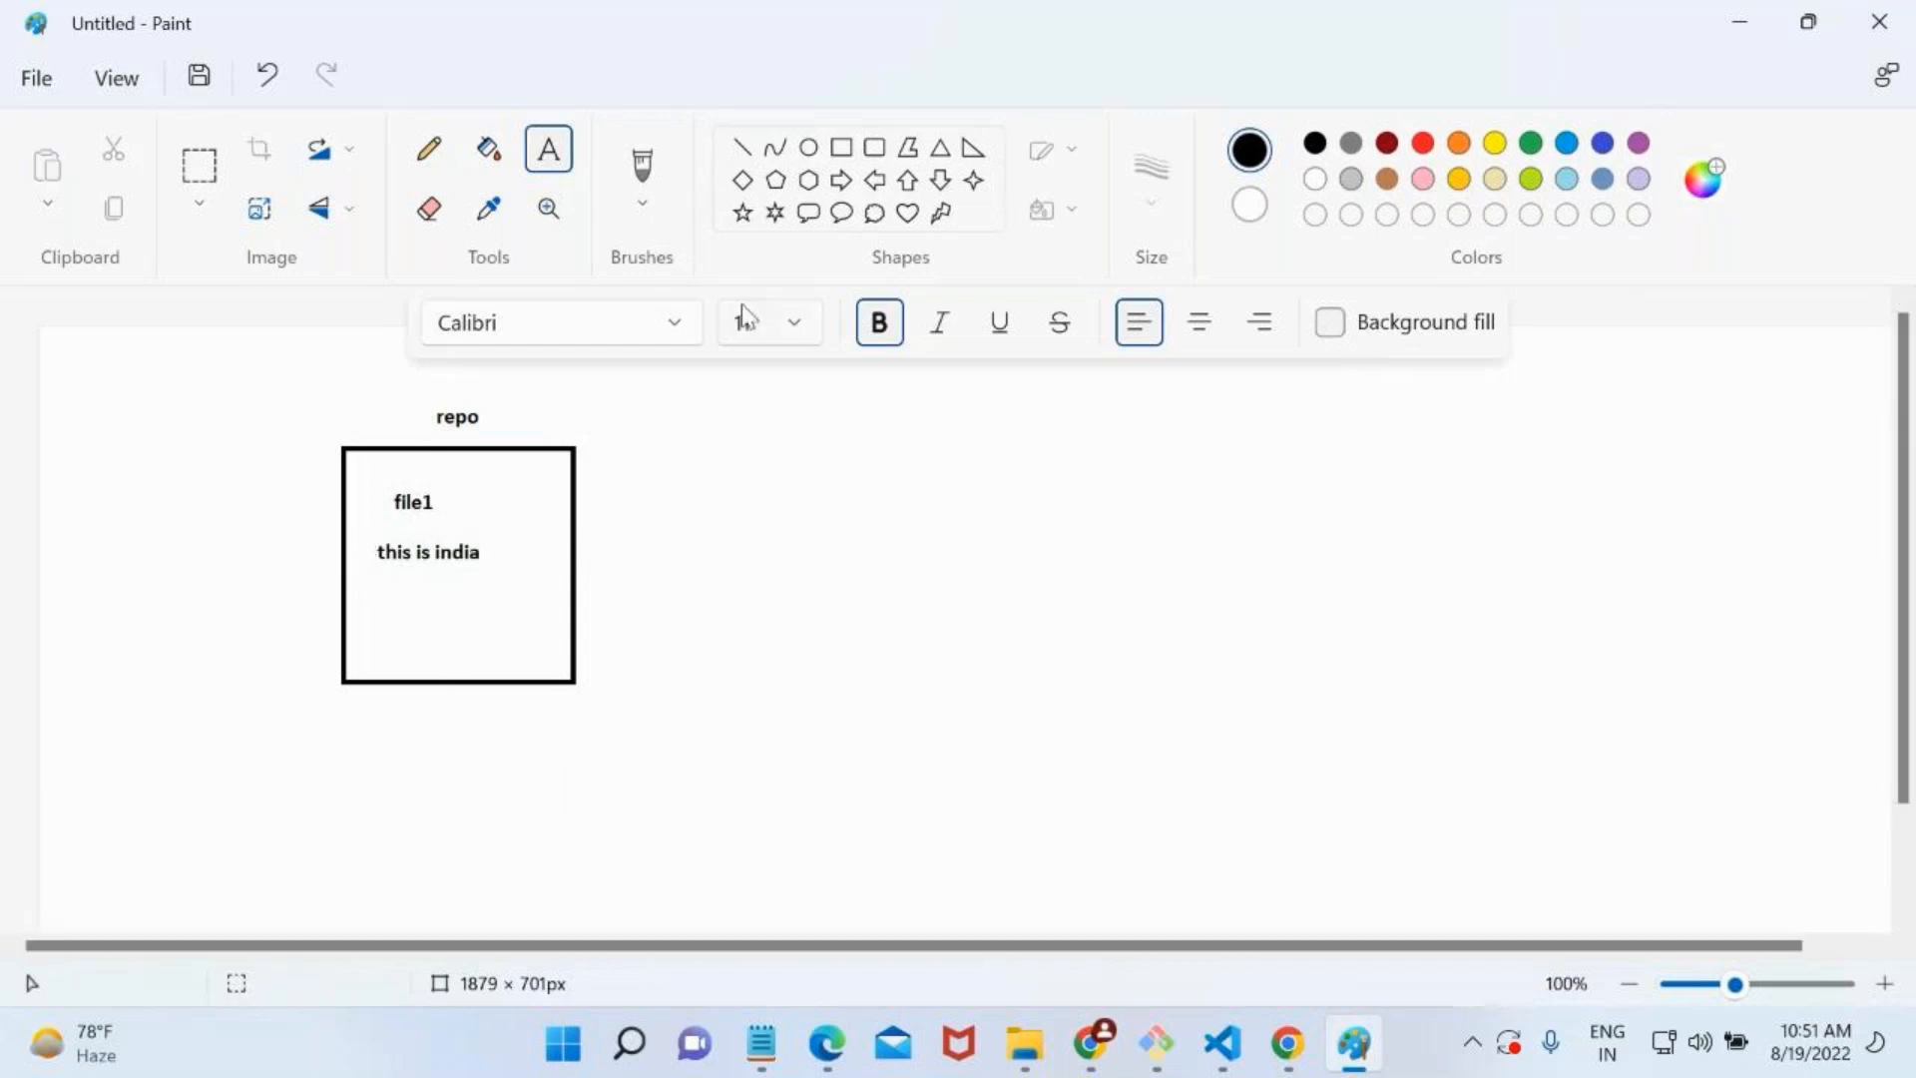
Draw a right-pointing block arrow about 332 × 86 px beside the rectangle, leading away from it.
left_click(836, 181)
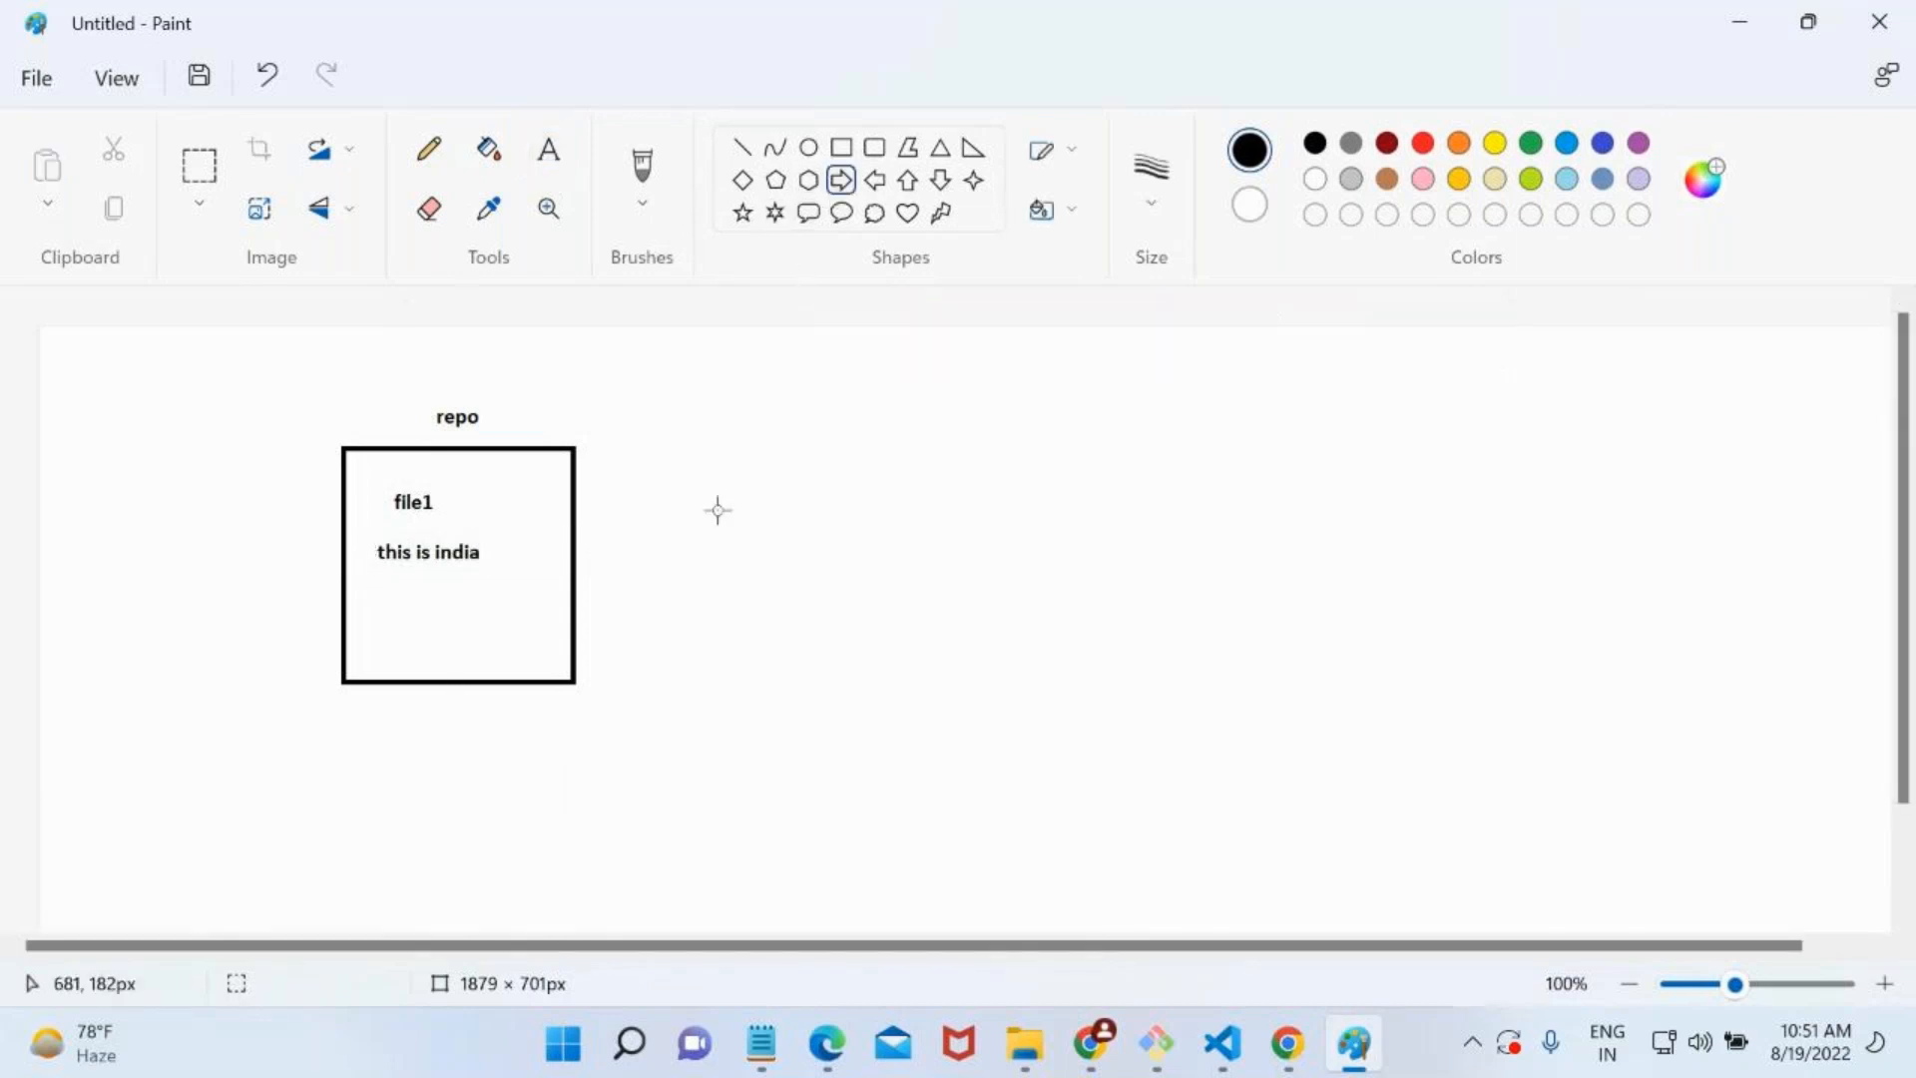
left_click_drag(619, 532, 952, 618)
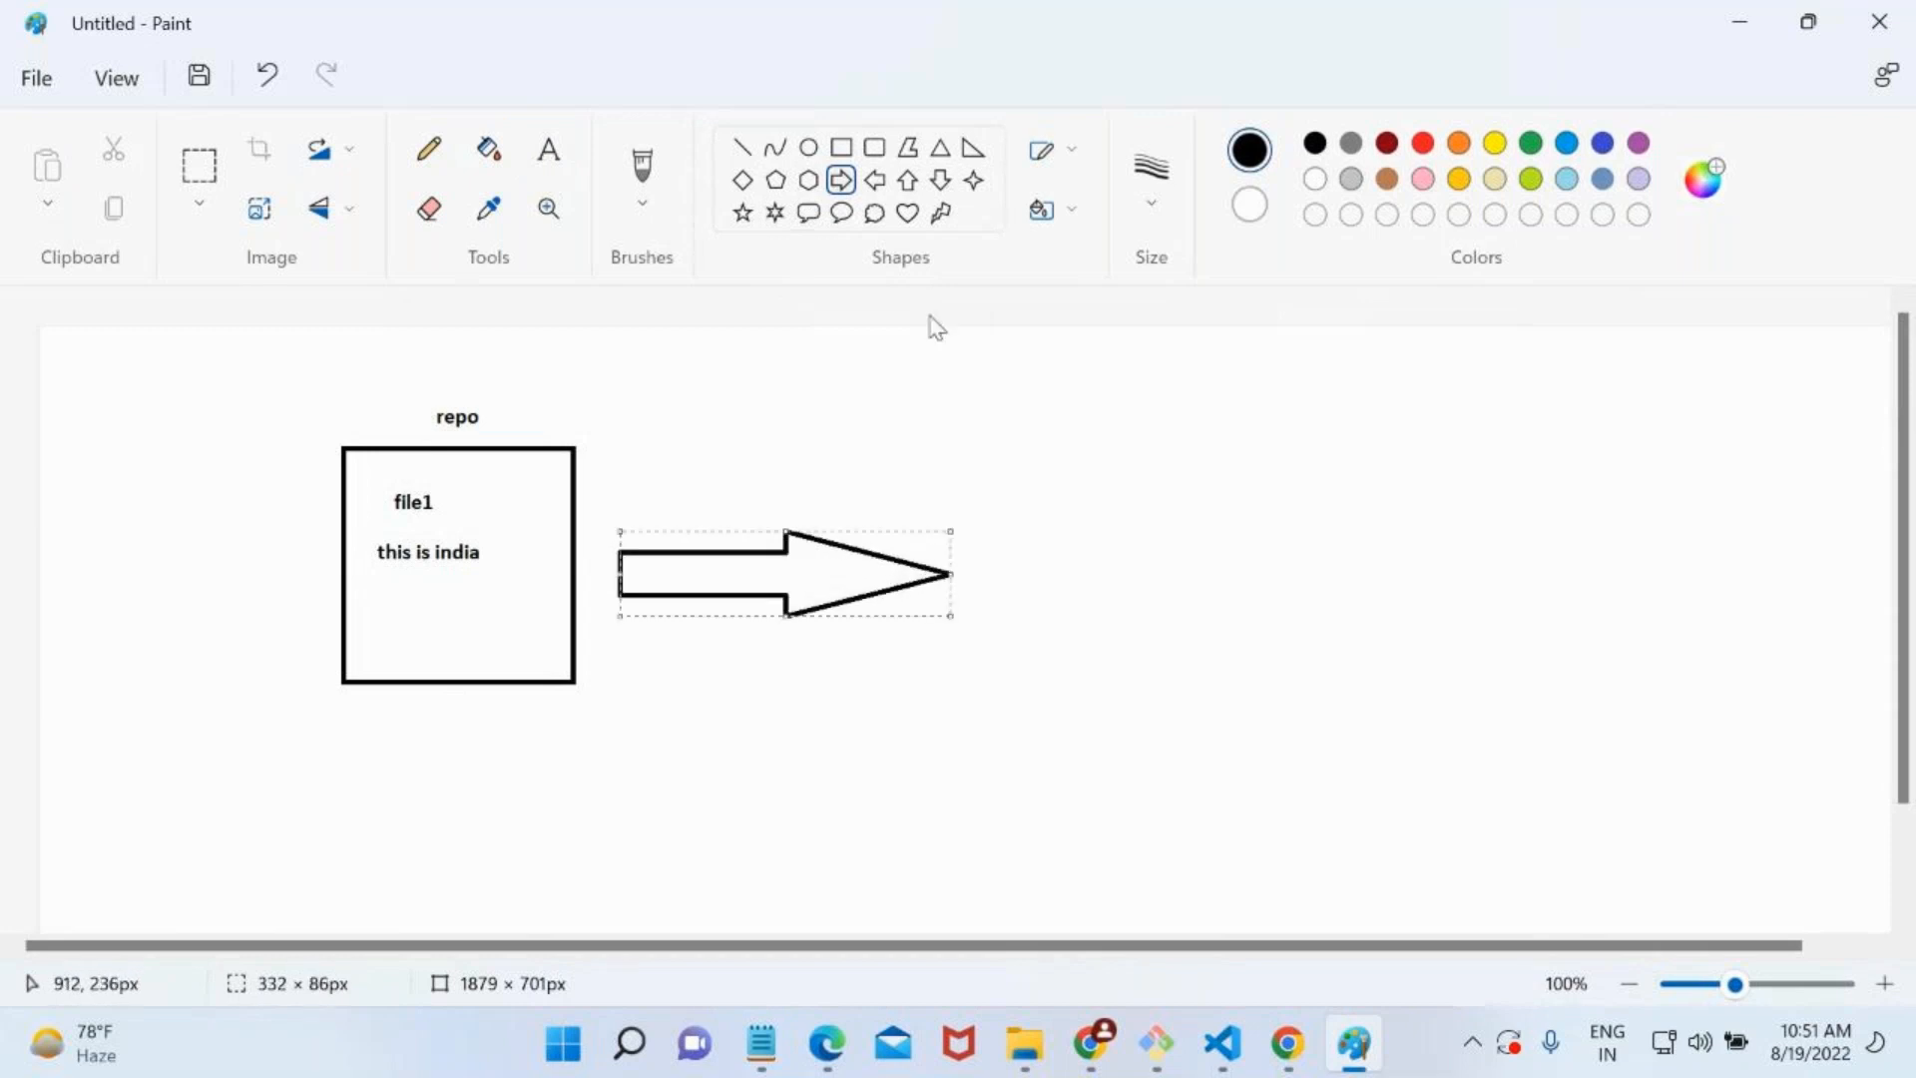
Draw an ellipse about 205 × 135 px at the block arrow's tip and label it "appservice" just above.
left_click(808, 148)
left_click_drag(983, 497, 1186, 631)
left_click(551, 150)
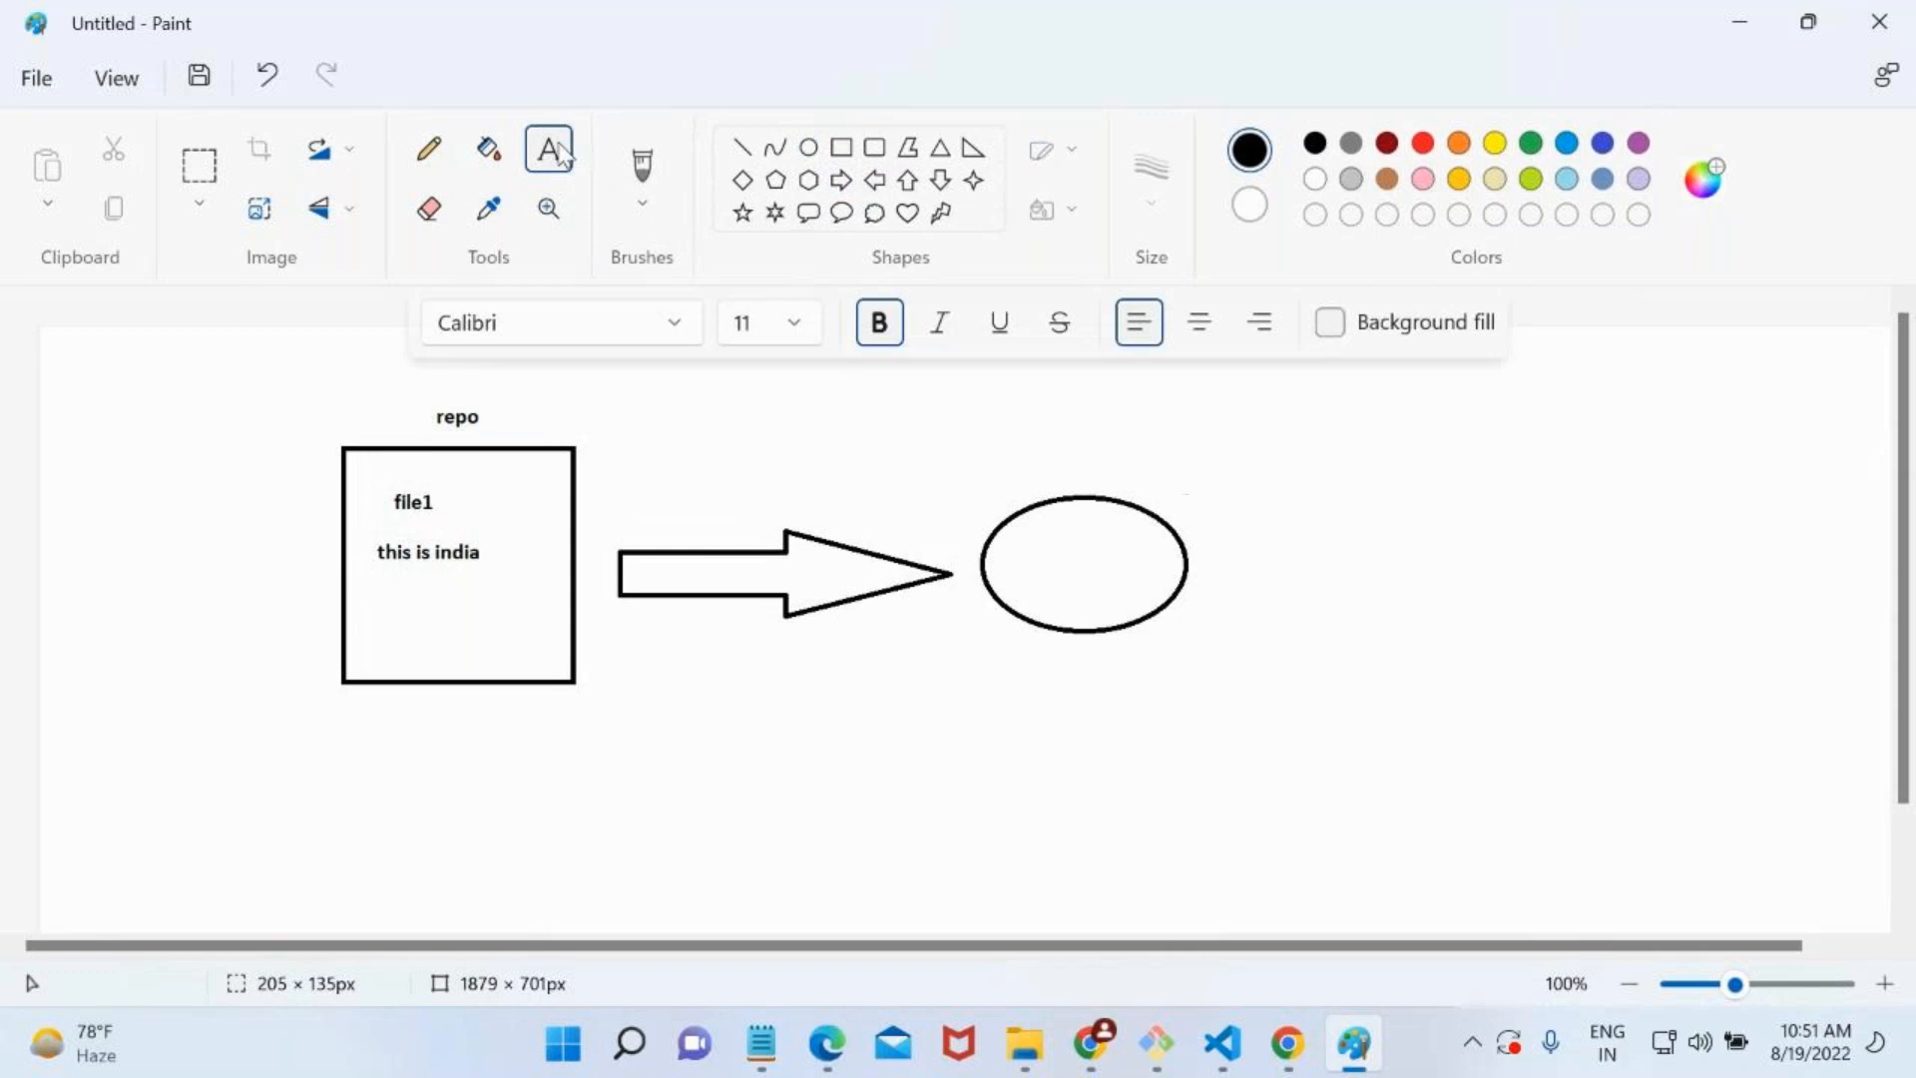
left_click(1044, 471)
type("appservice")
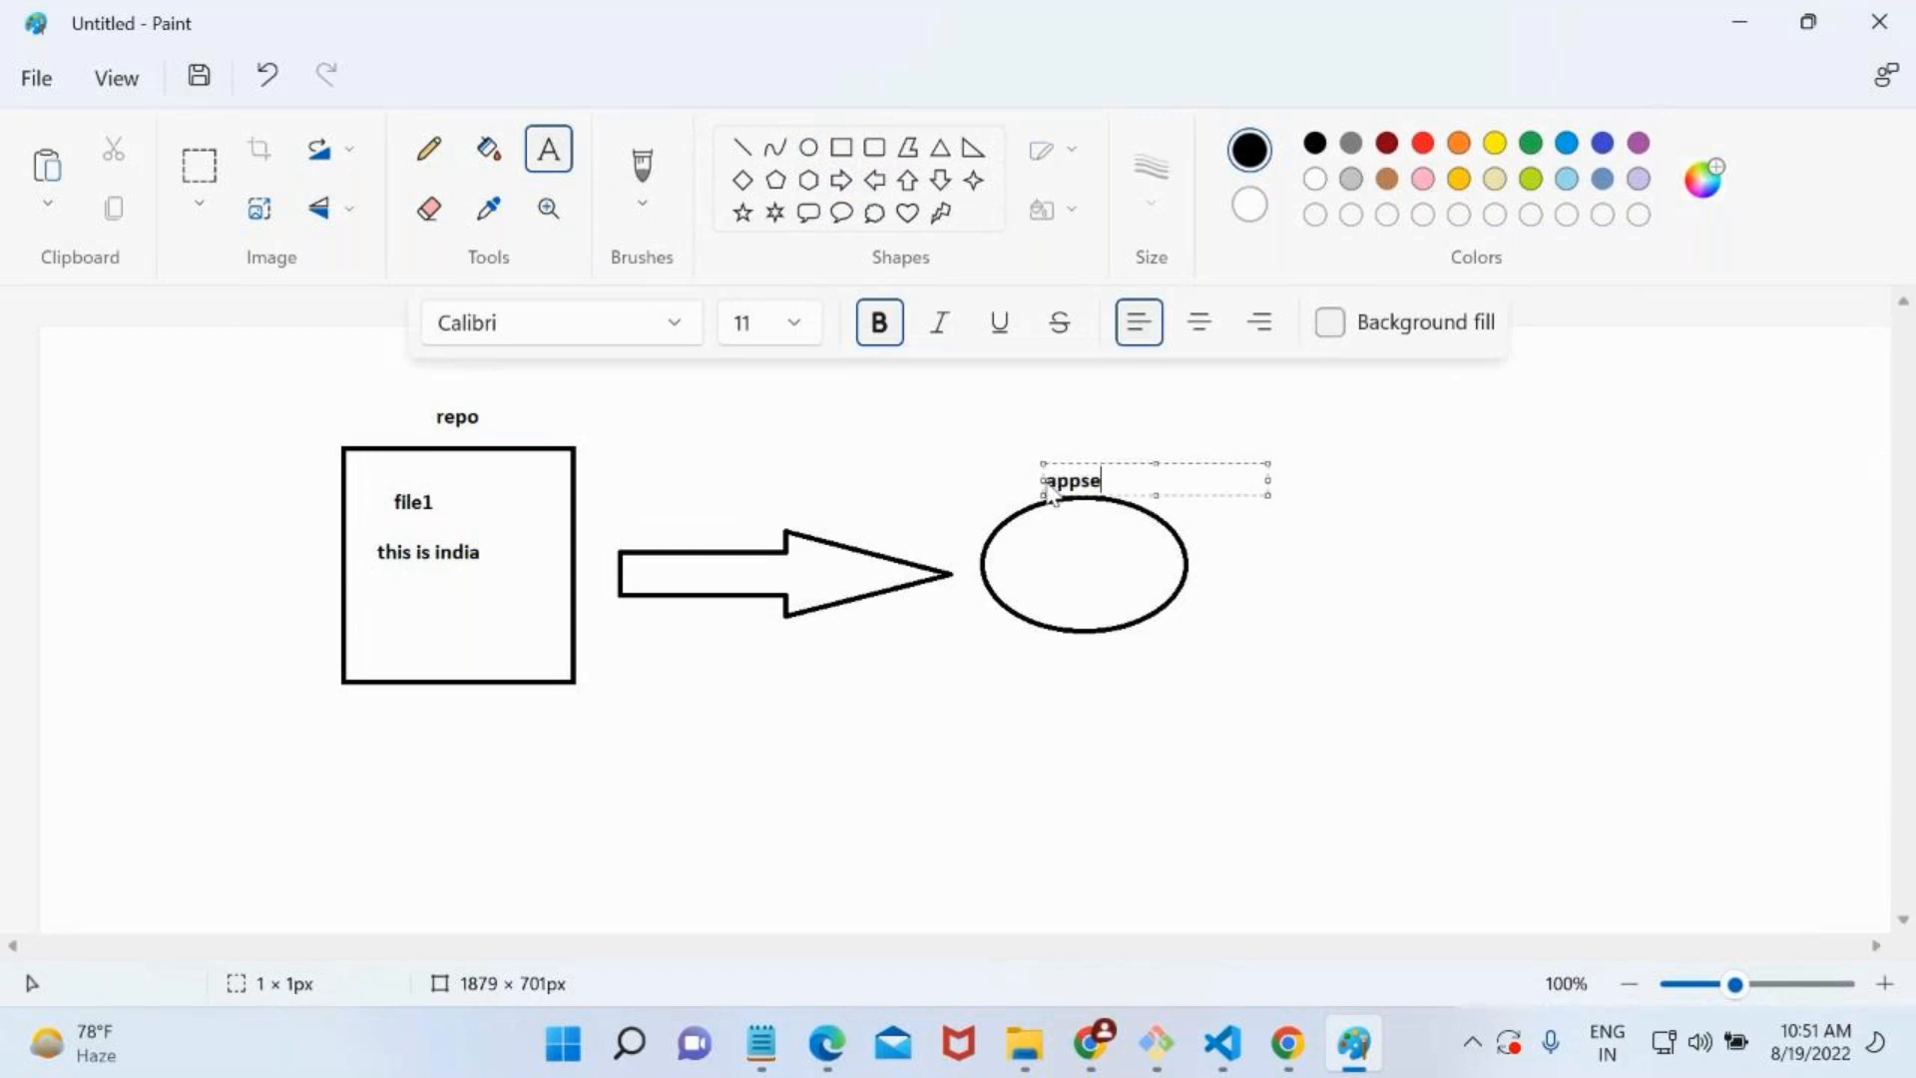
left_click(1010, 675)
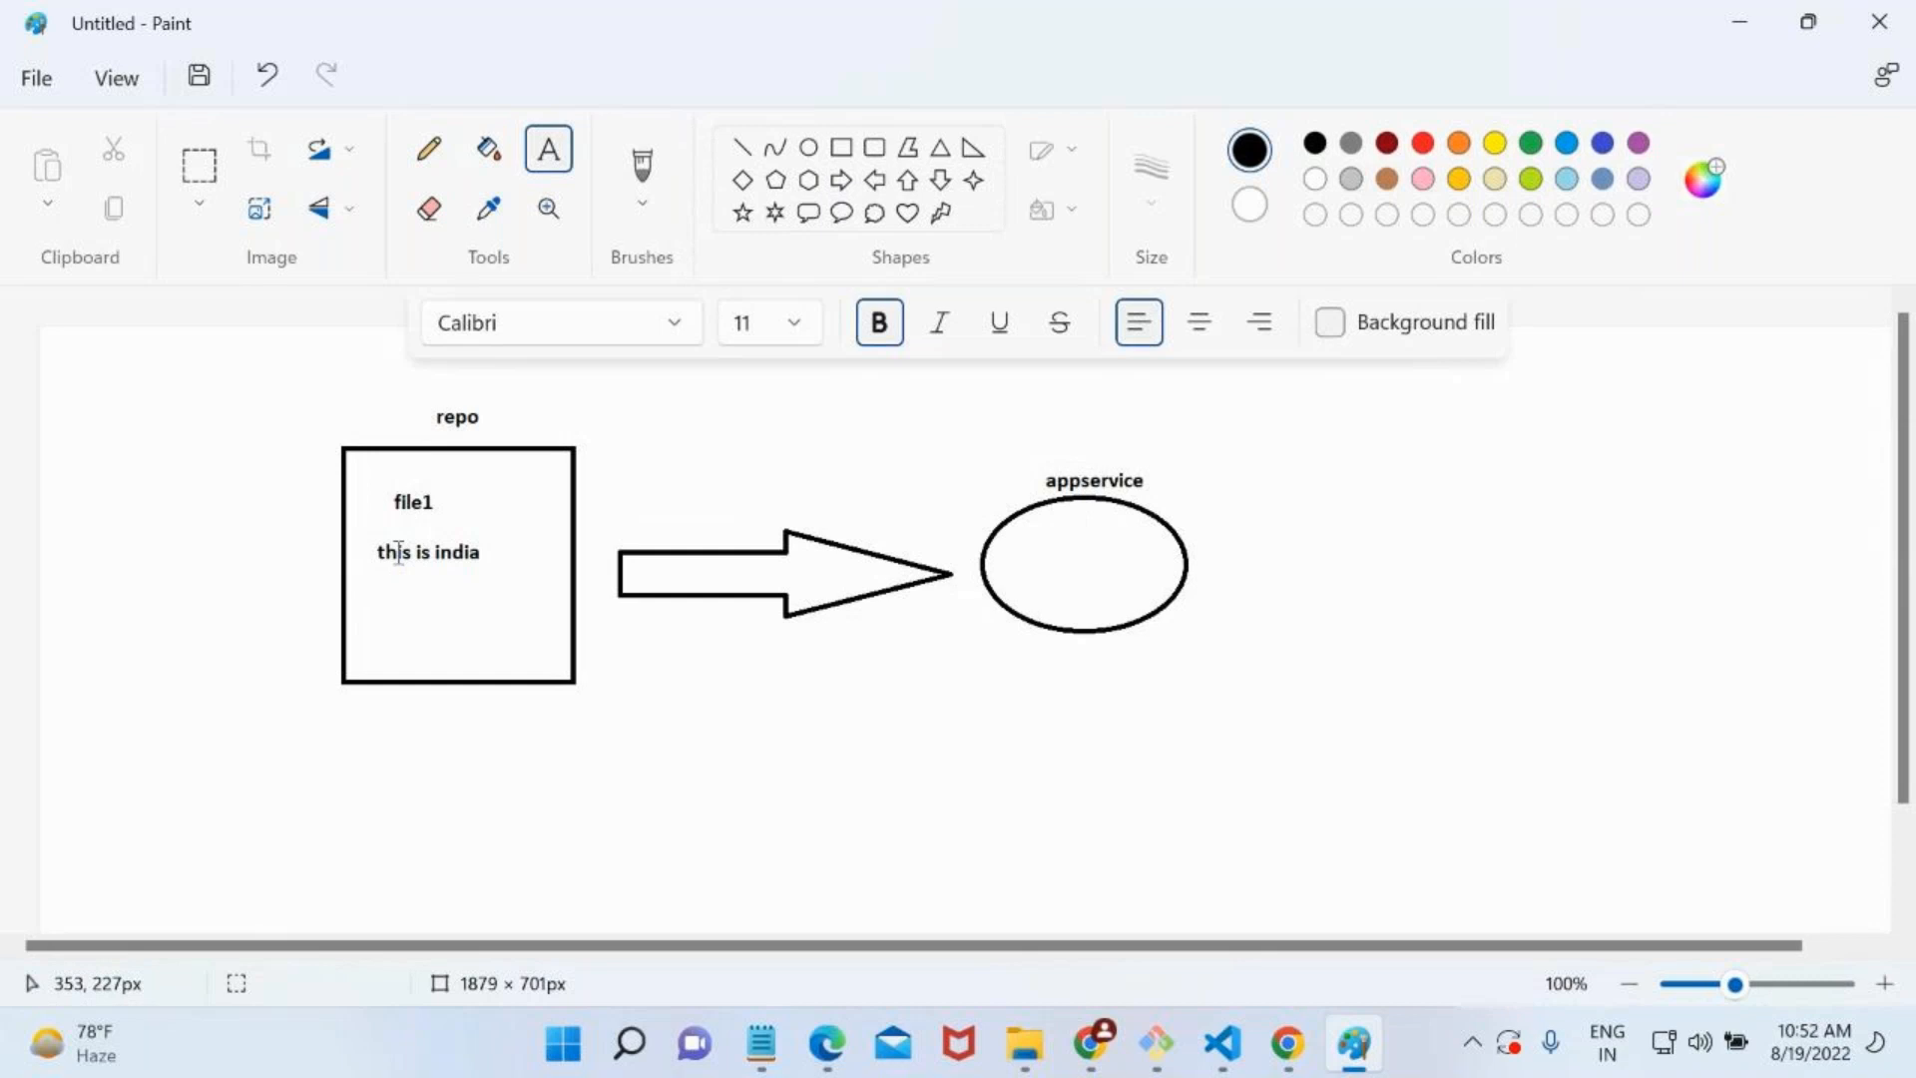
Write "this is india" inside the ellipse and add "and us" directly after it.
left_click(1033, 552)
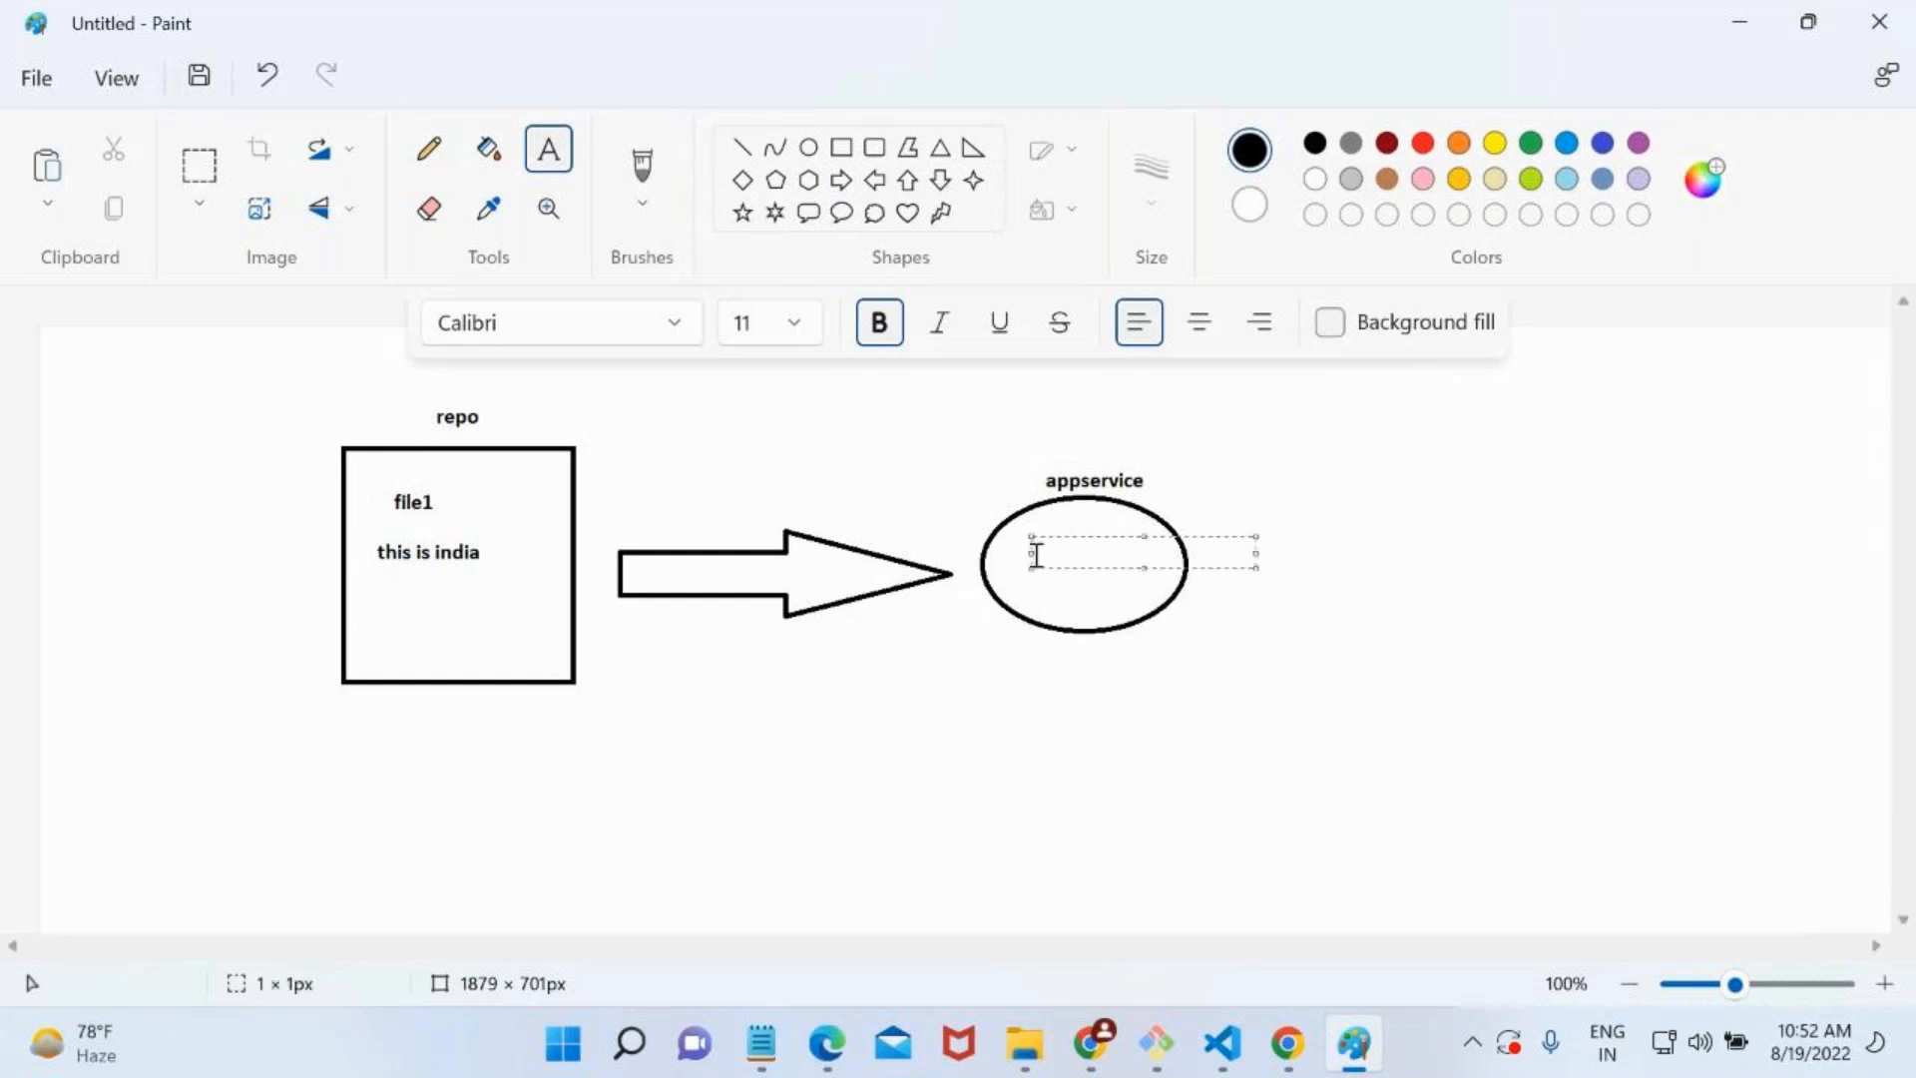
type("this is india")
left_click(947, 705)
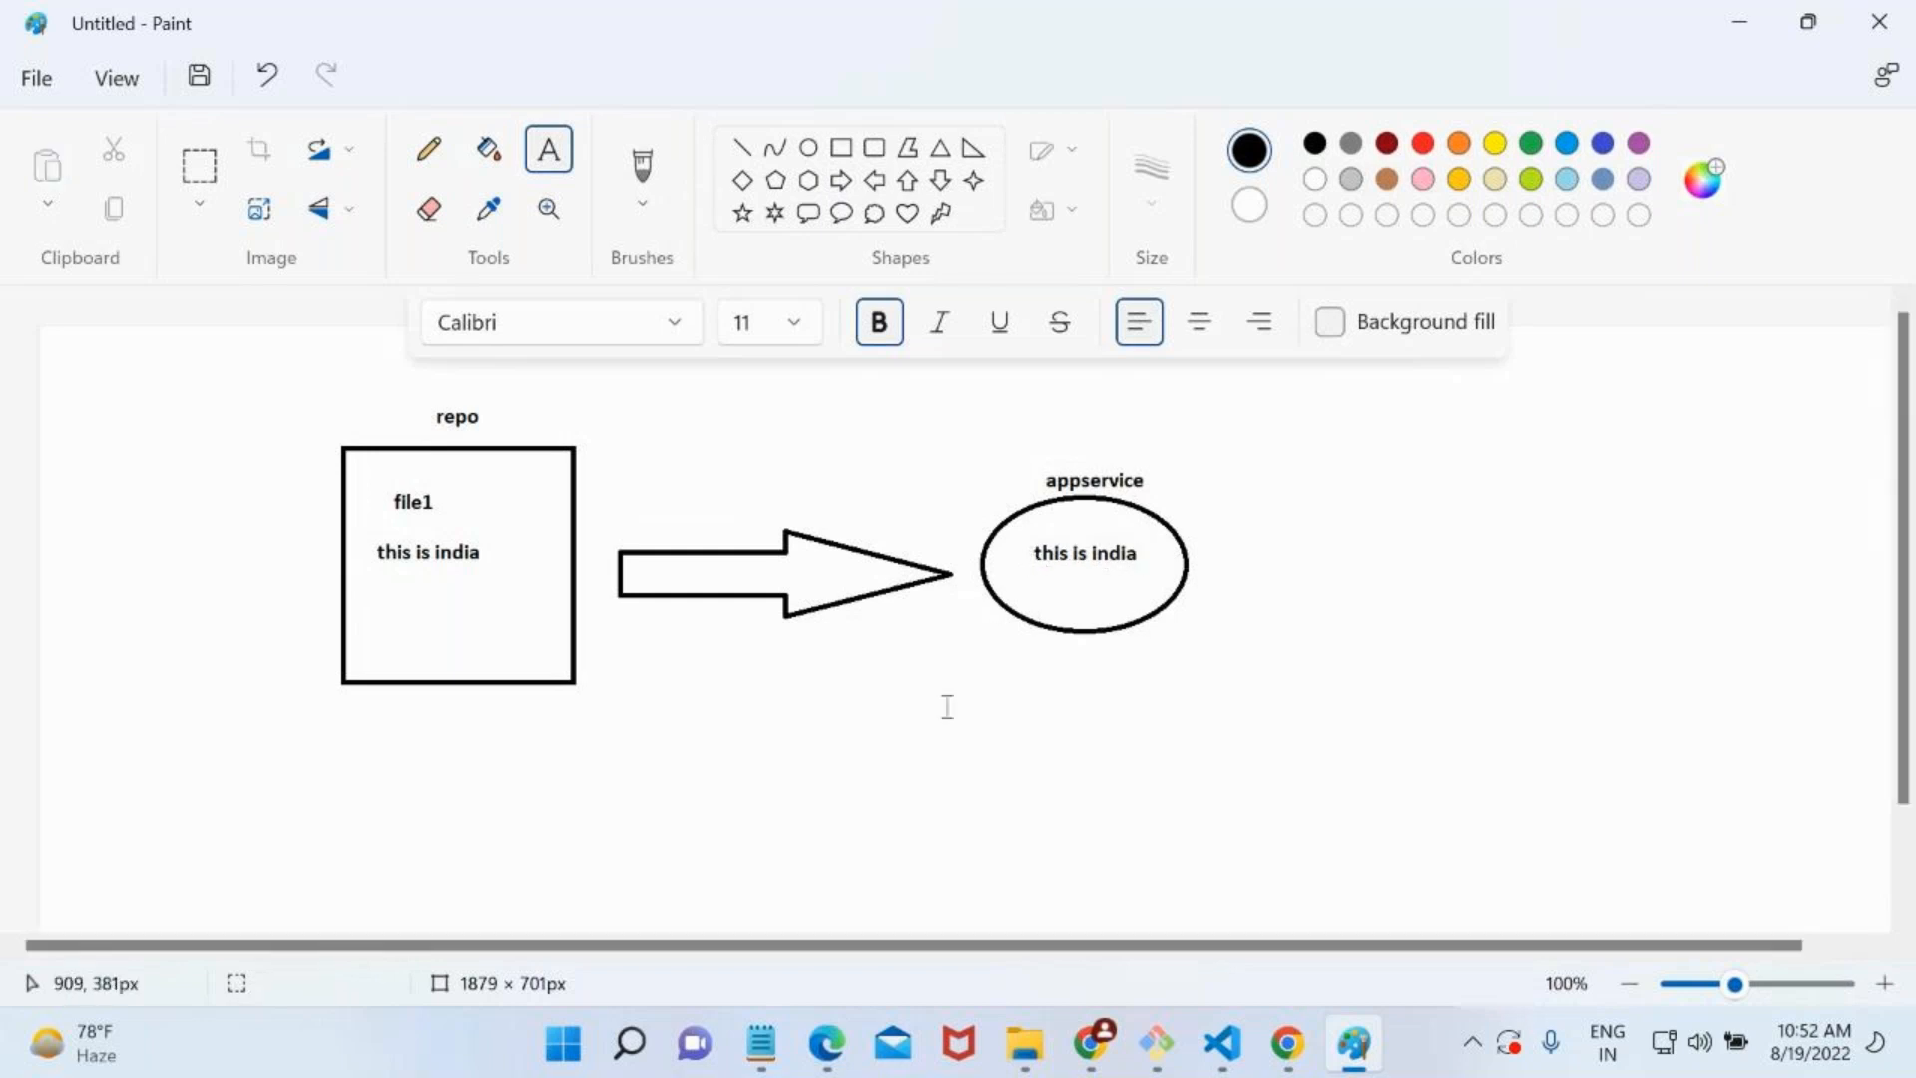
left_click(1138, 549)
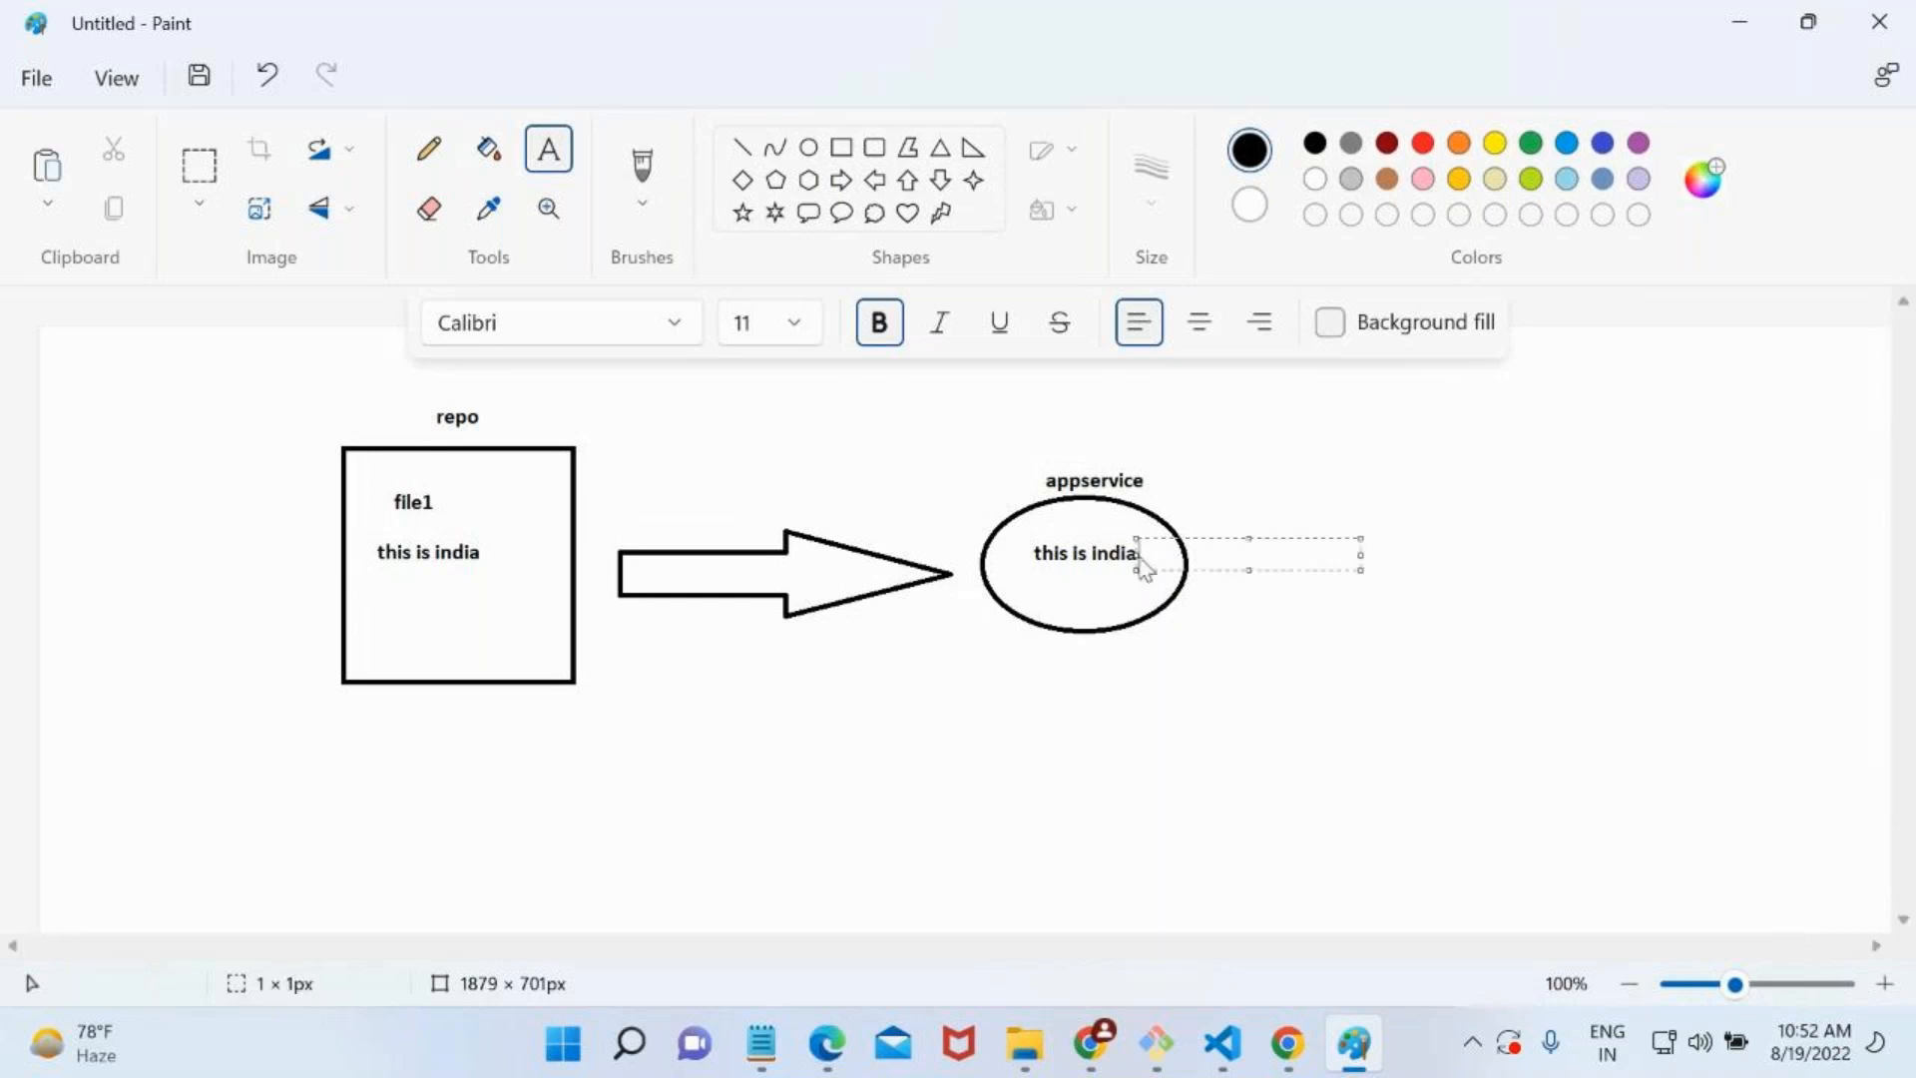
type("and us")
left_click(1171, 757)
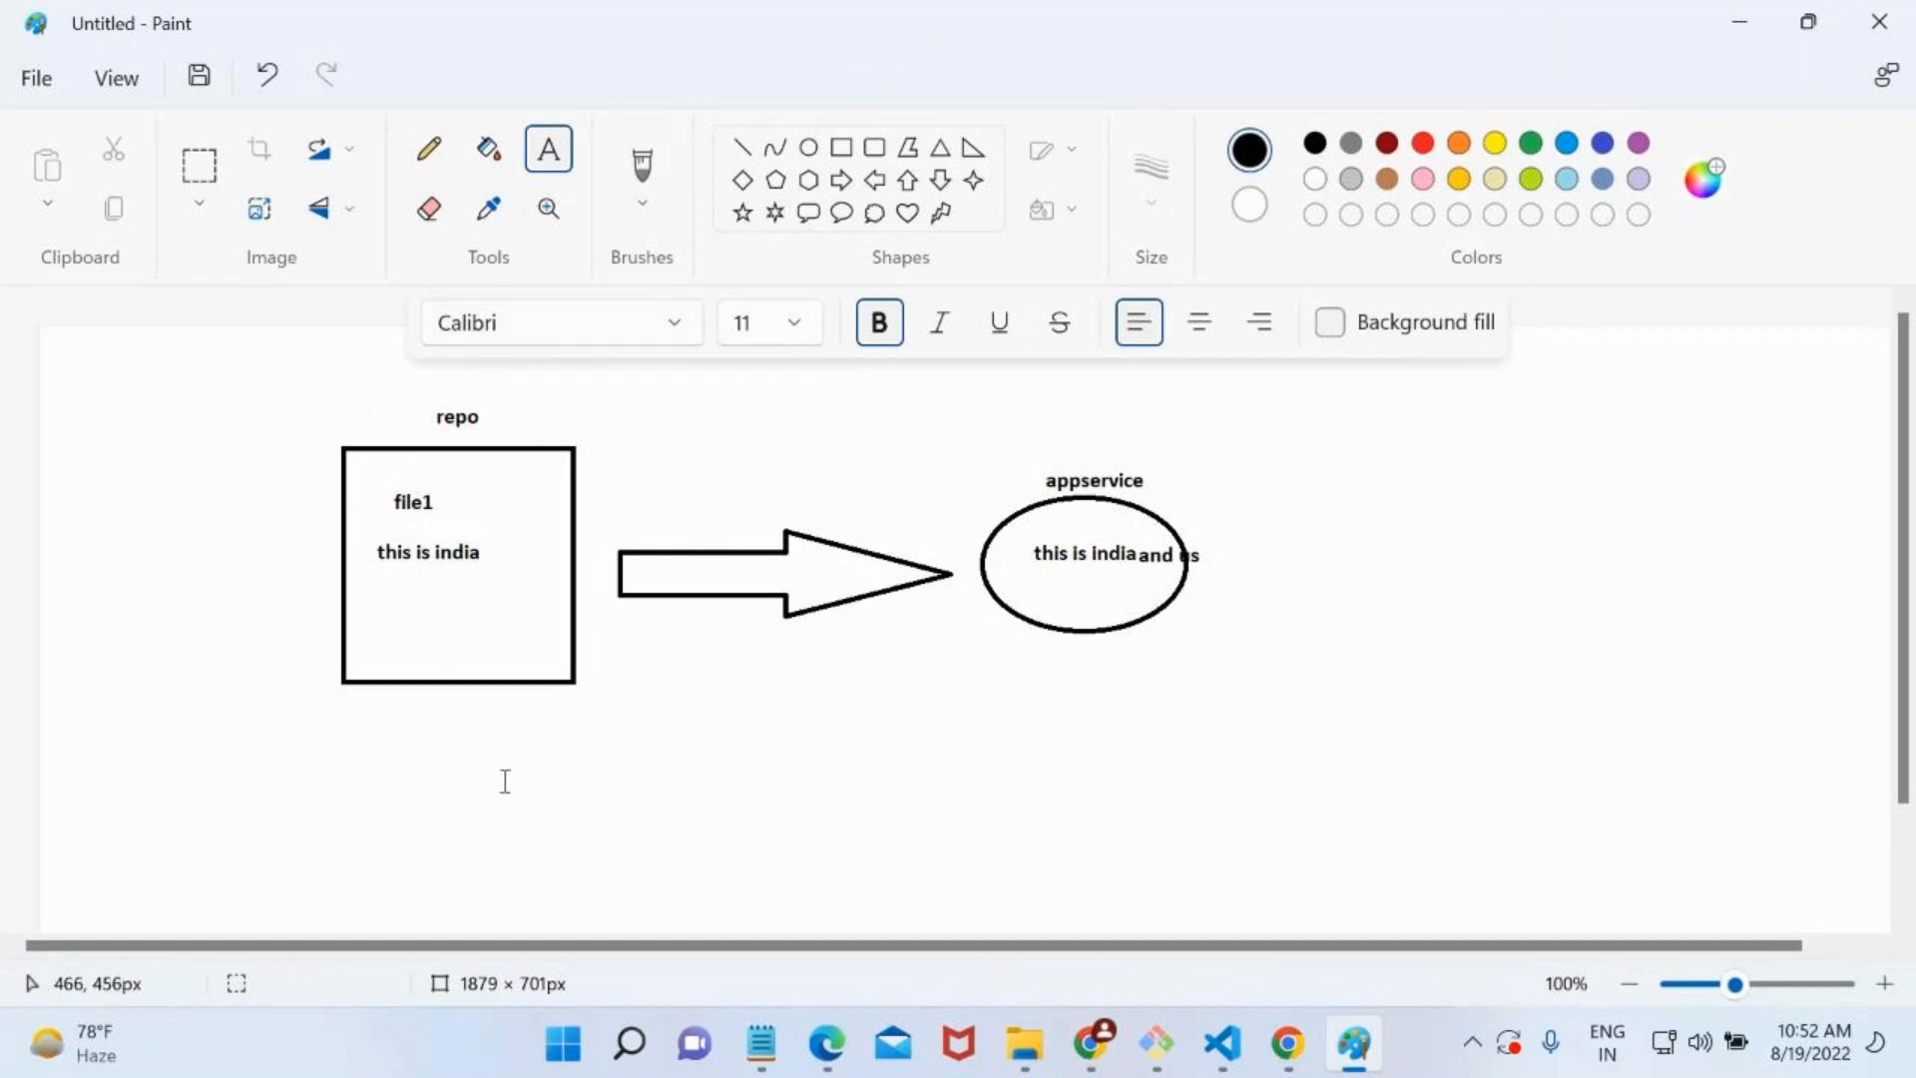
Brush a curved freehand arrow from the repo rectangle over the block arrow to the appservice label.
left_click(642, 170)
mouse_move(576, 430)
left_mouse_down()
mouse_move(1021, 420)
mouse_move(1082, 464)
mouse_move(1086, 444)
left_mouse_up()
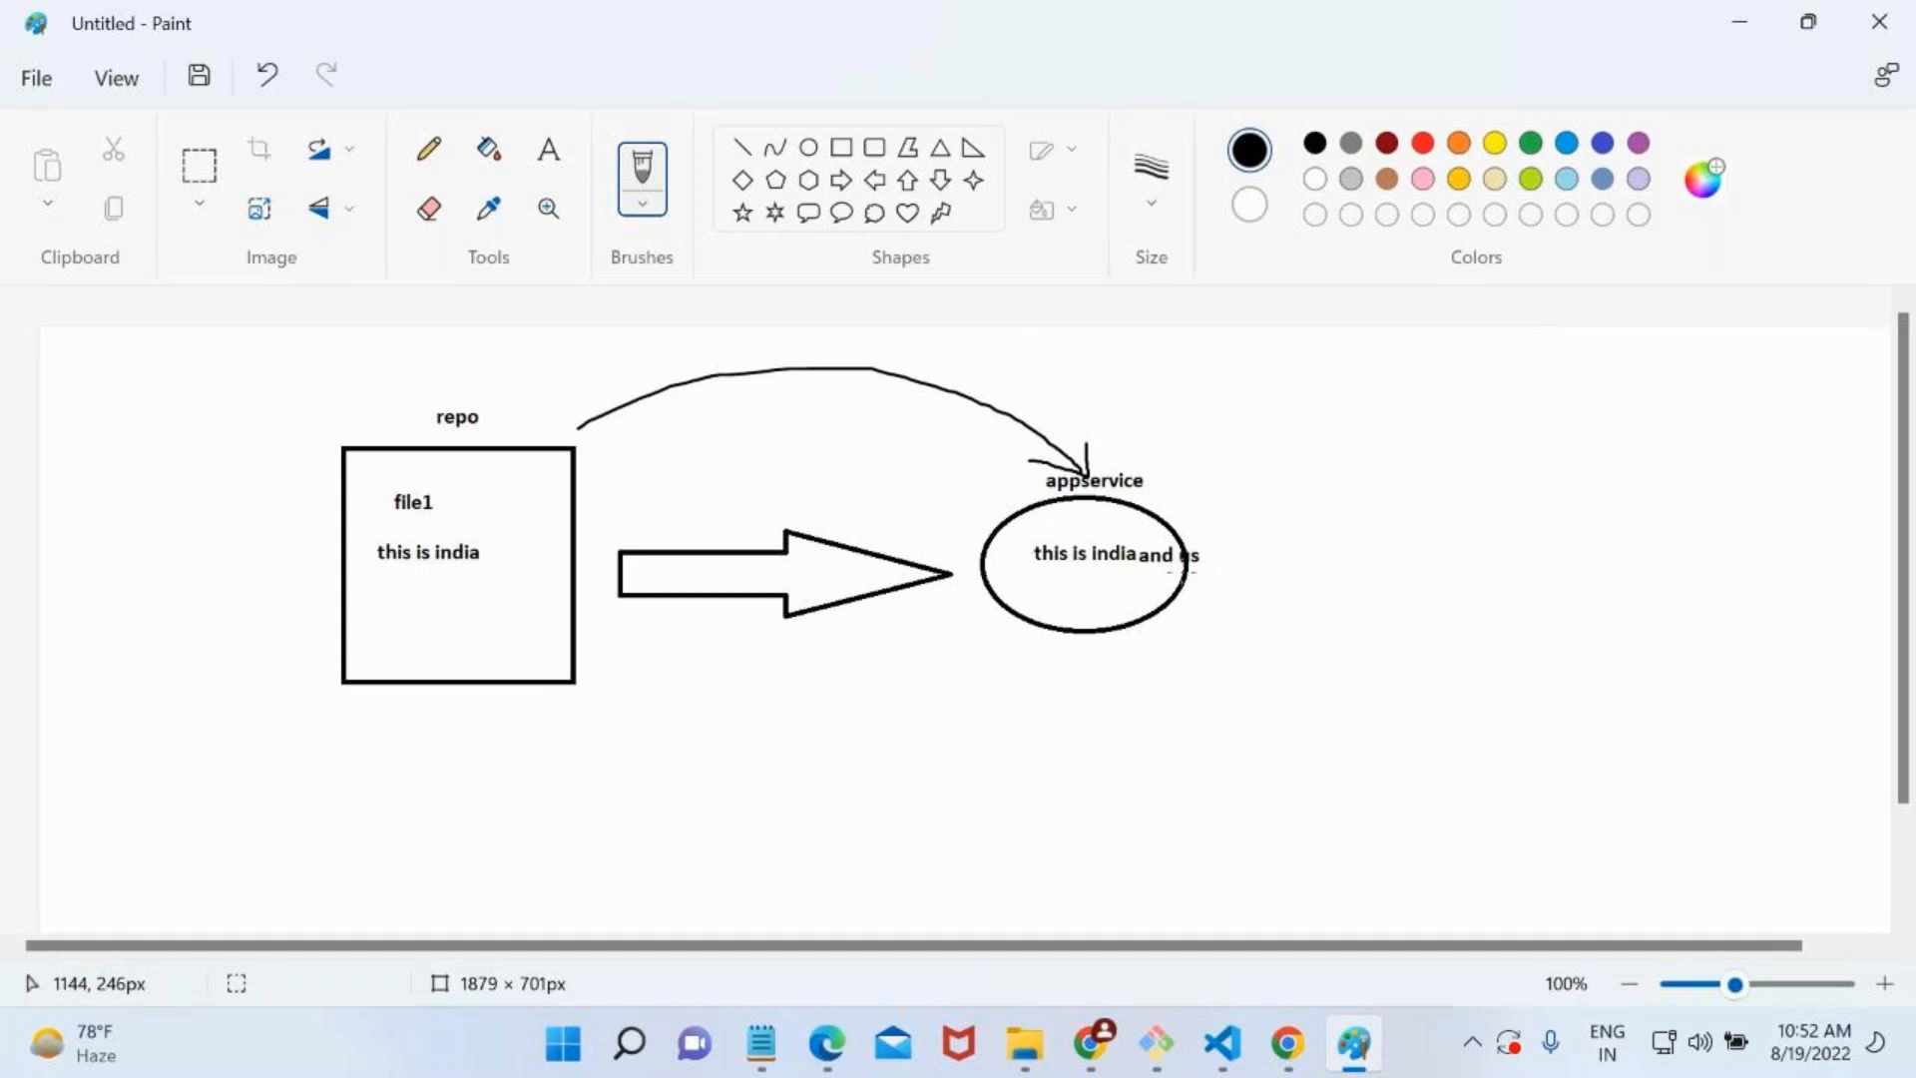
Add the word "india" below "this is india" in both the repo rectangle and the appservice ellipse.
left_click(548, 150)
left_click(1029, 584)
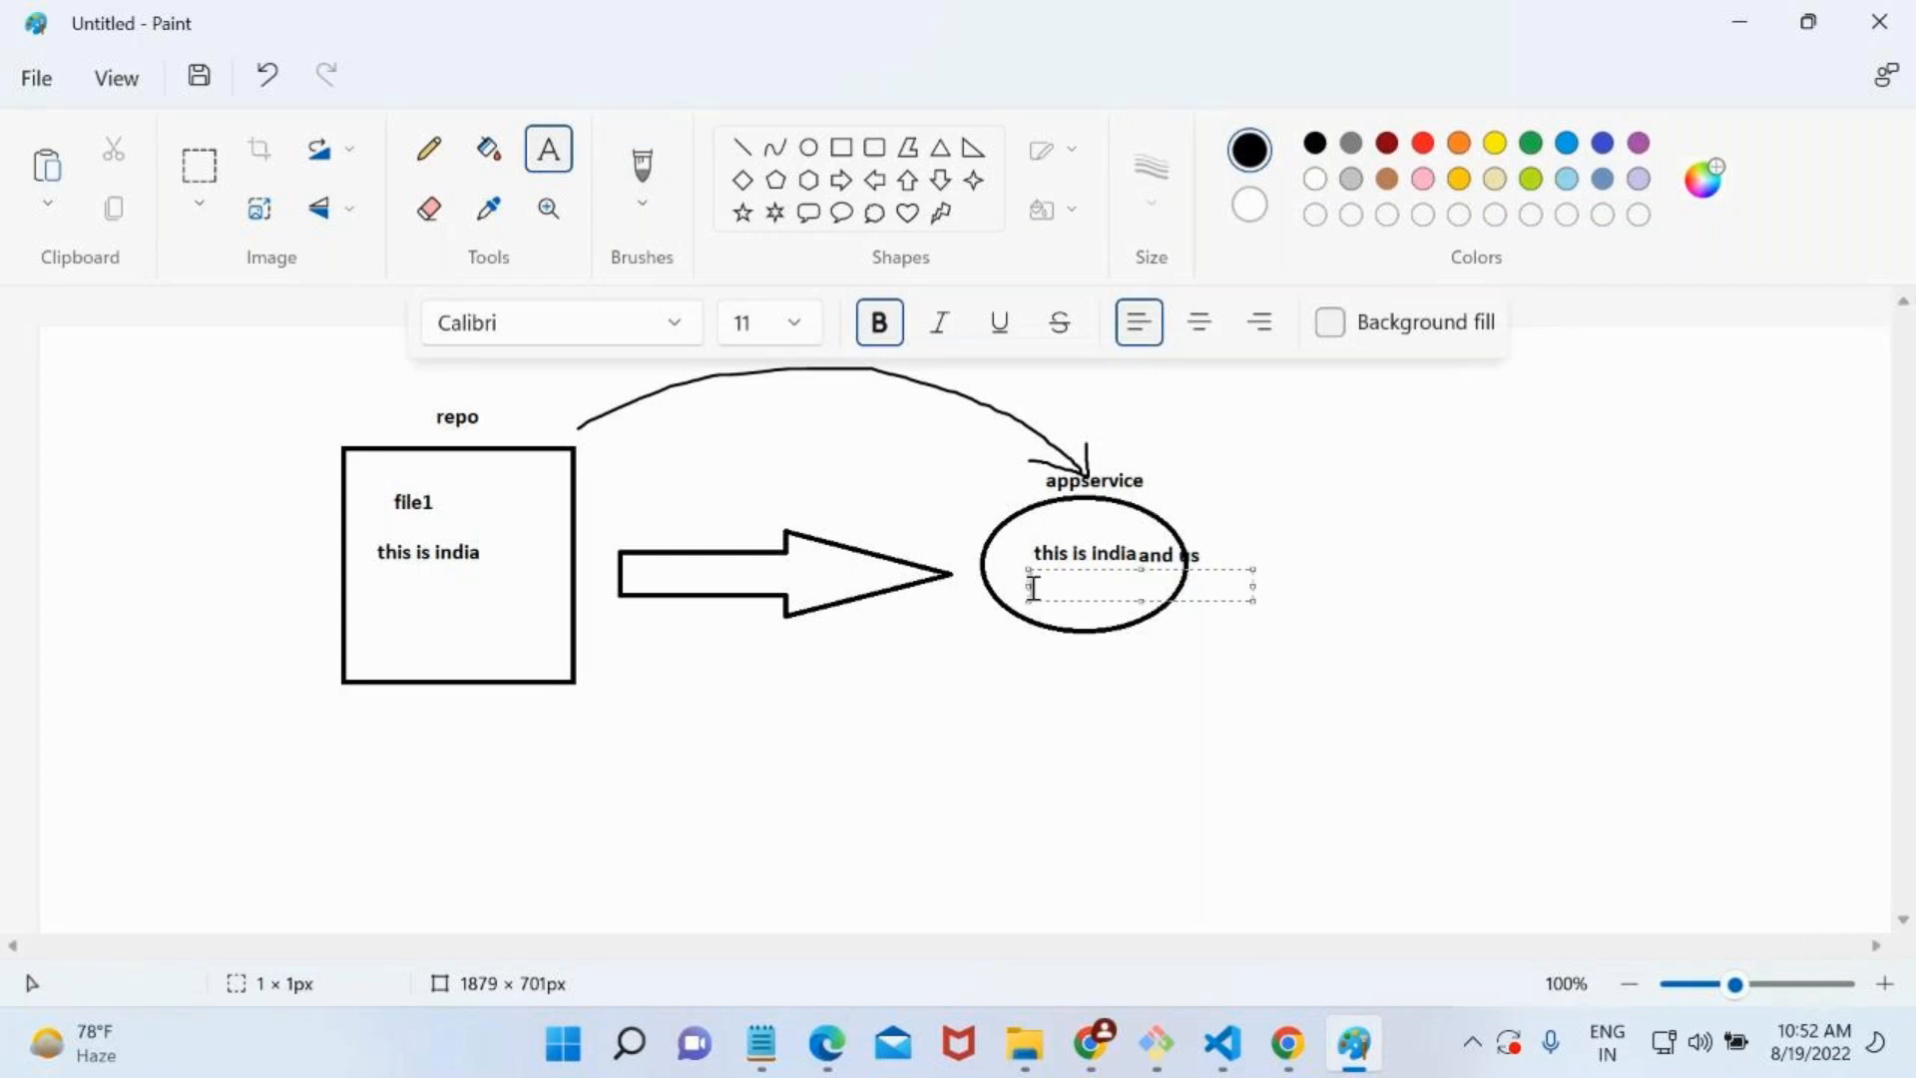
left_click(389, 603)
type("india")
left_click(1059, 582)
type("india")
left_click(1045, 769)
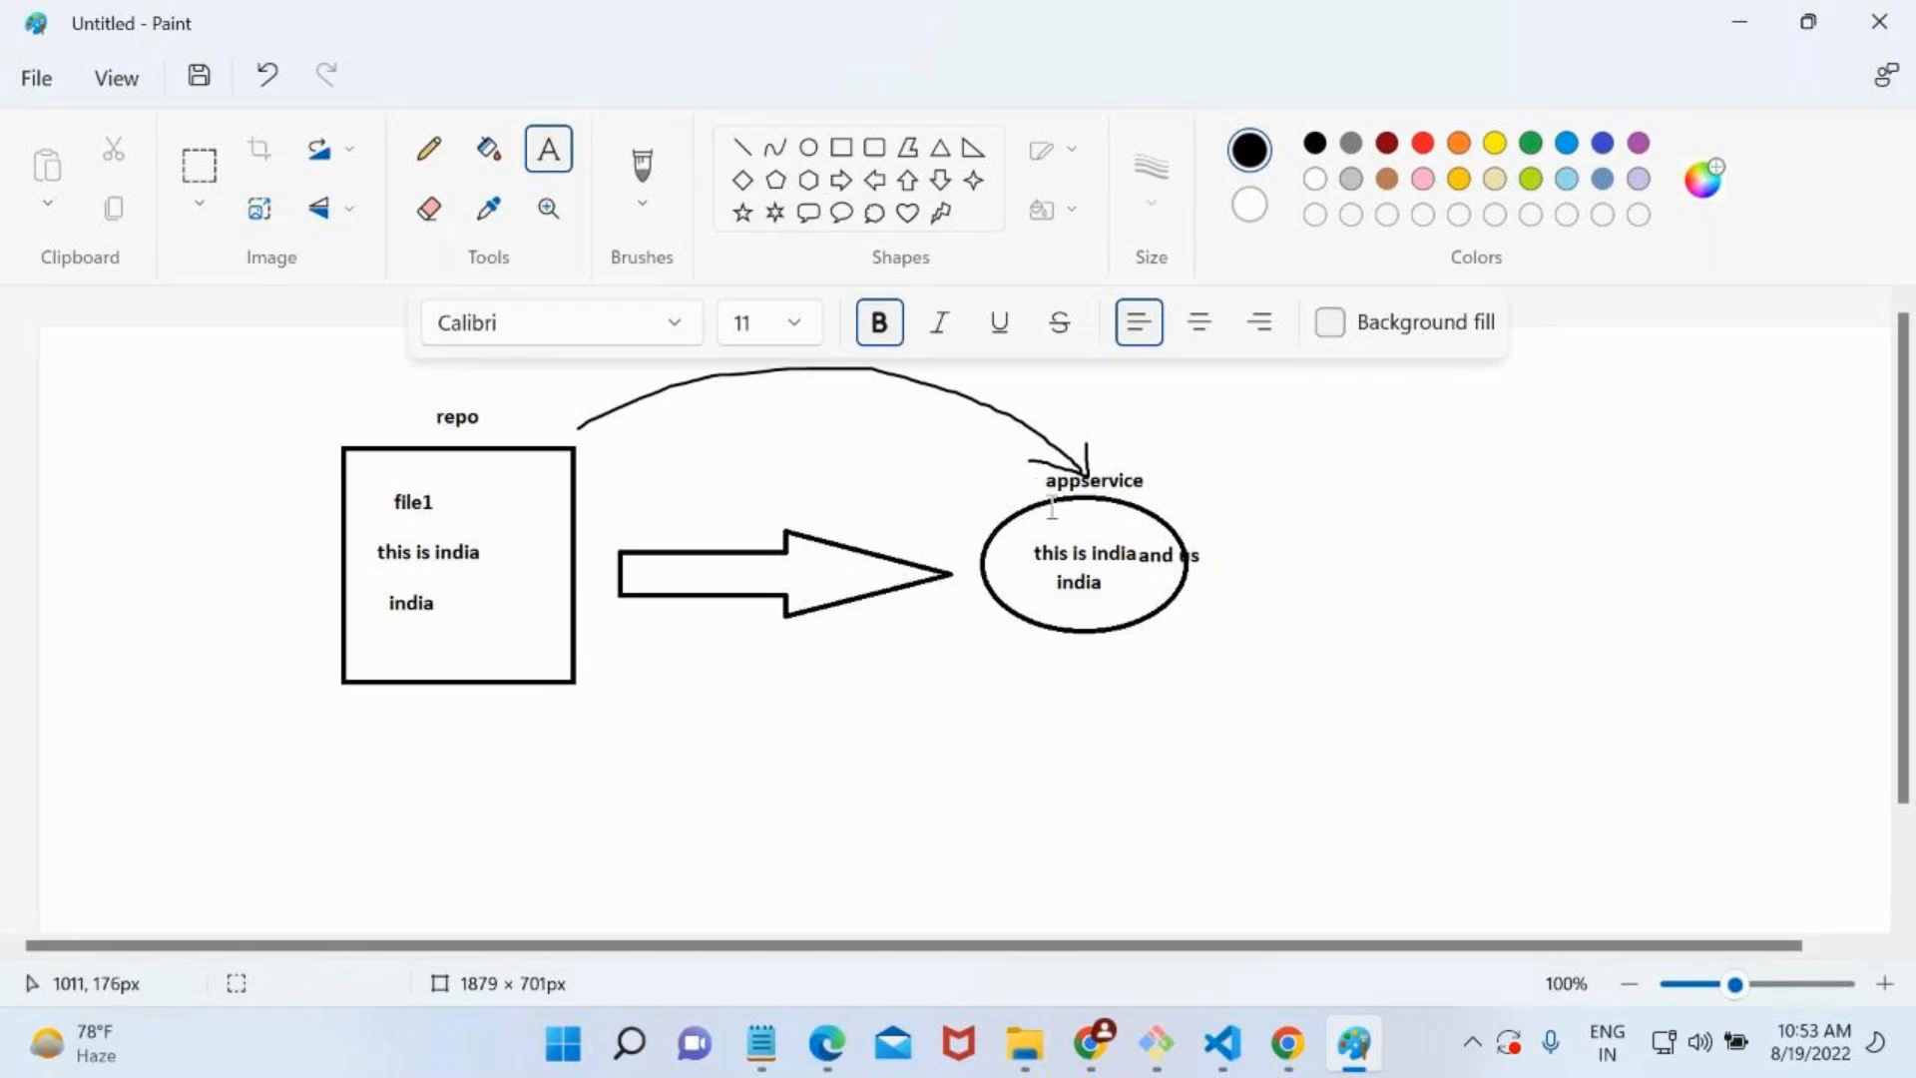
Add the word "australia" below "india" inside the appservice ellipse.
left_click(1060, 597)
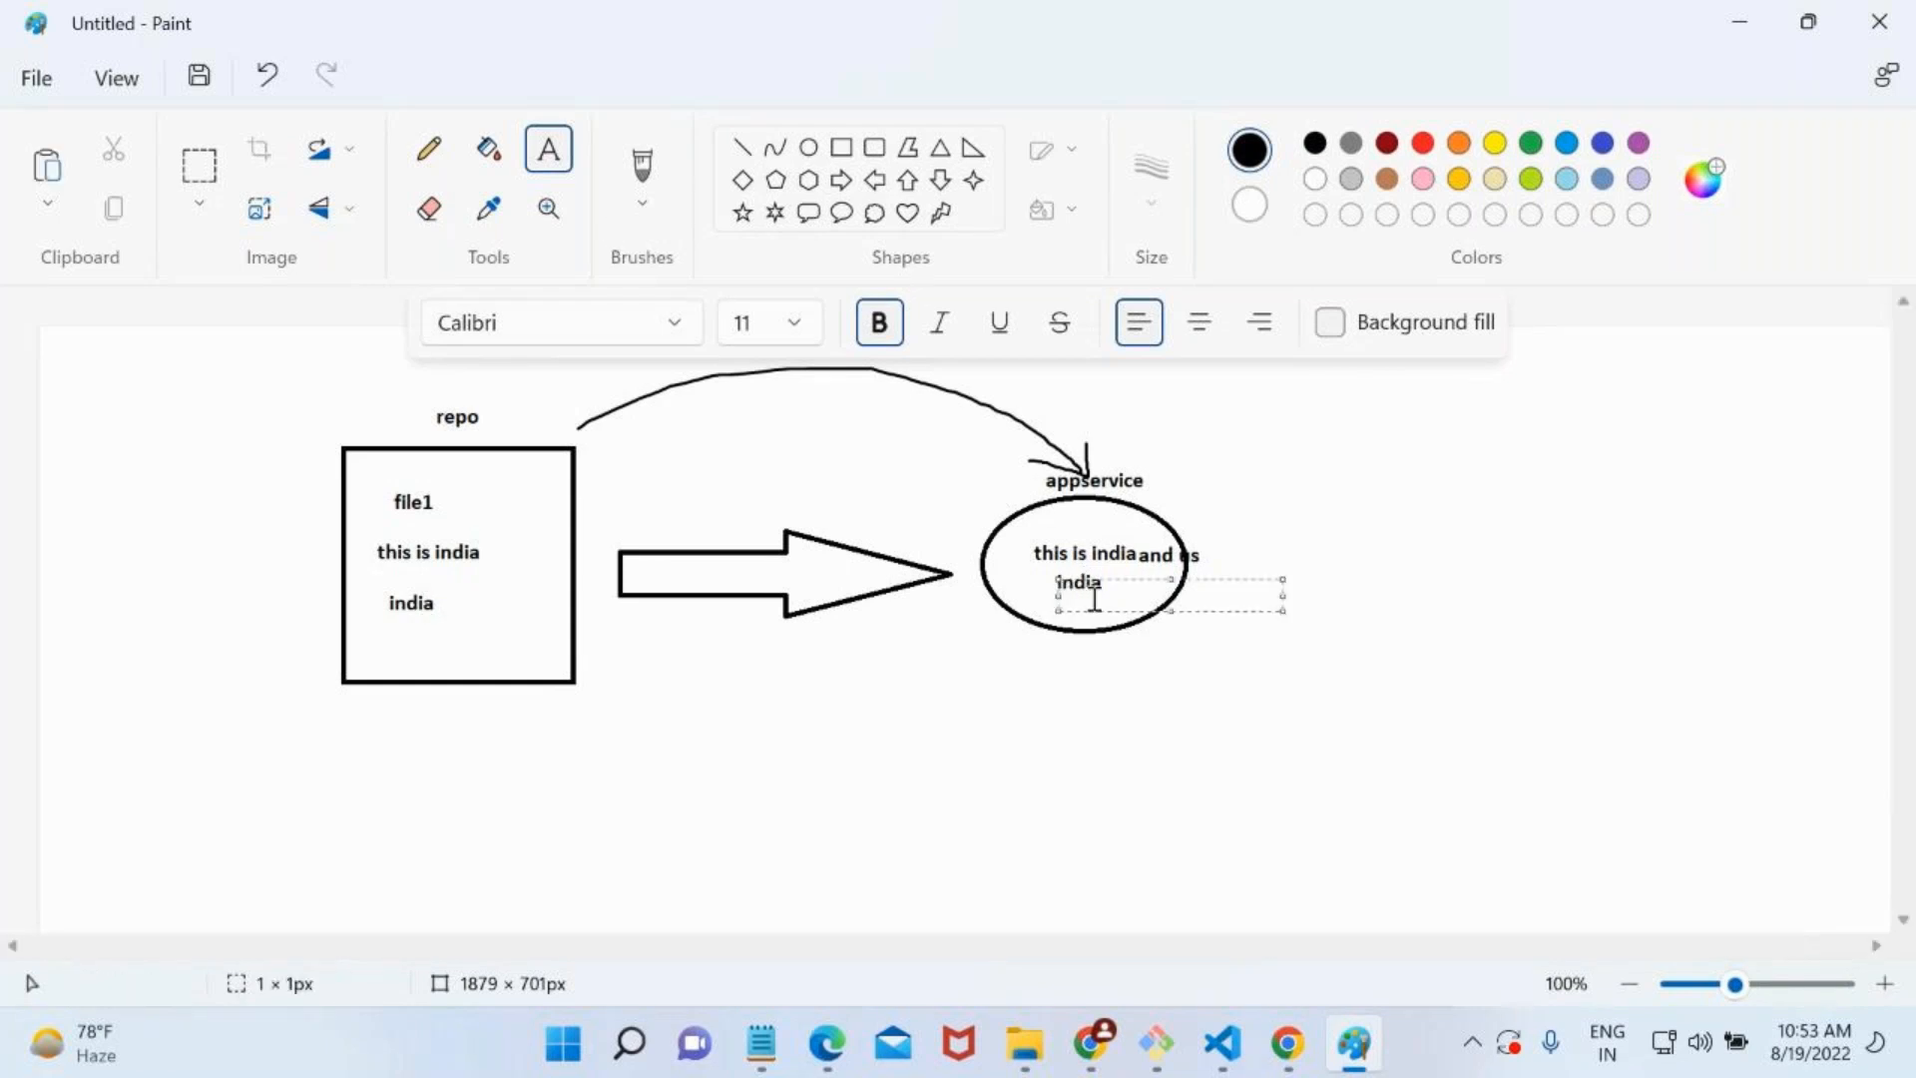
left_click(1070, 647)
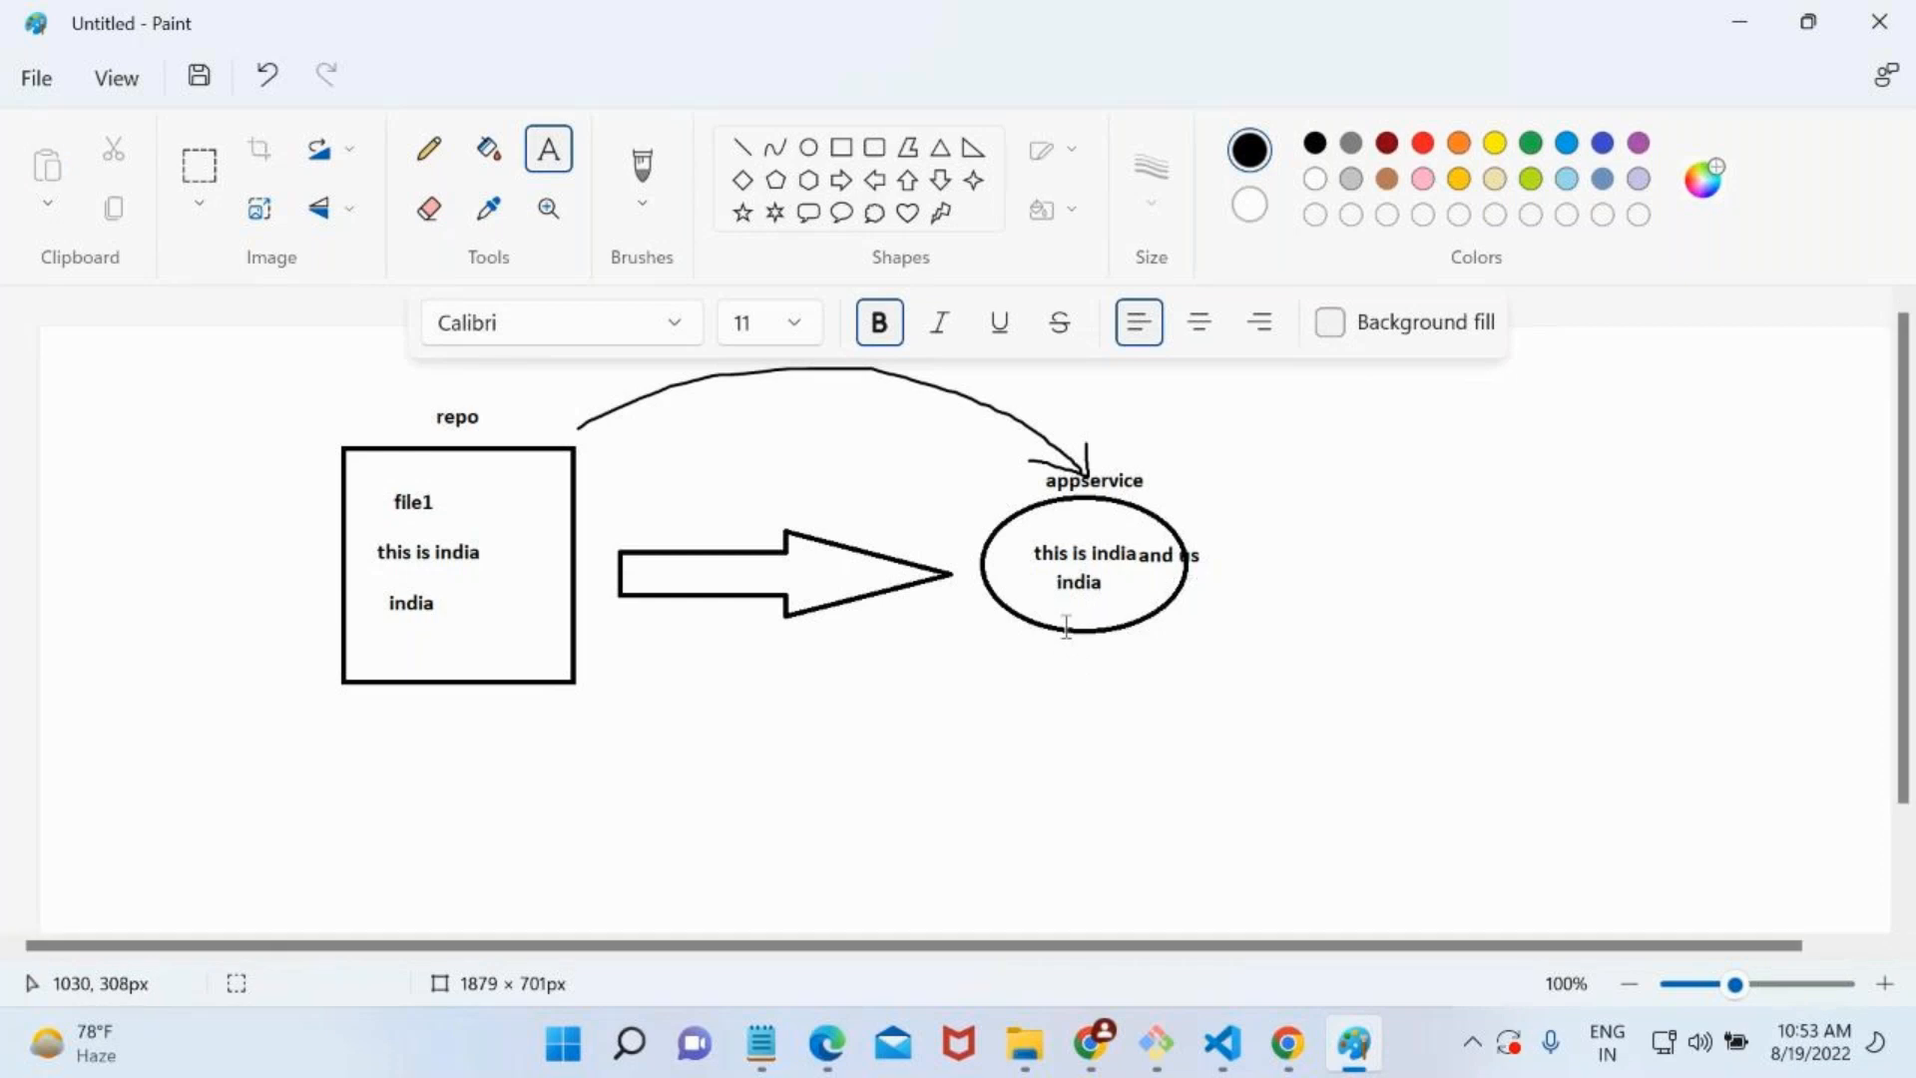
left_click(1066, 608)
type("aust")
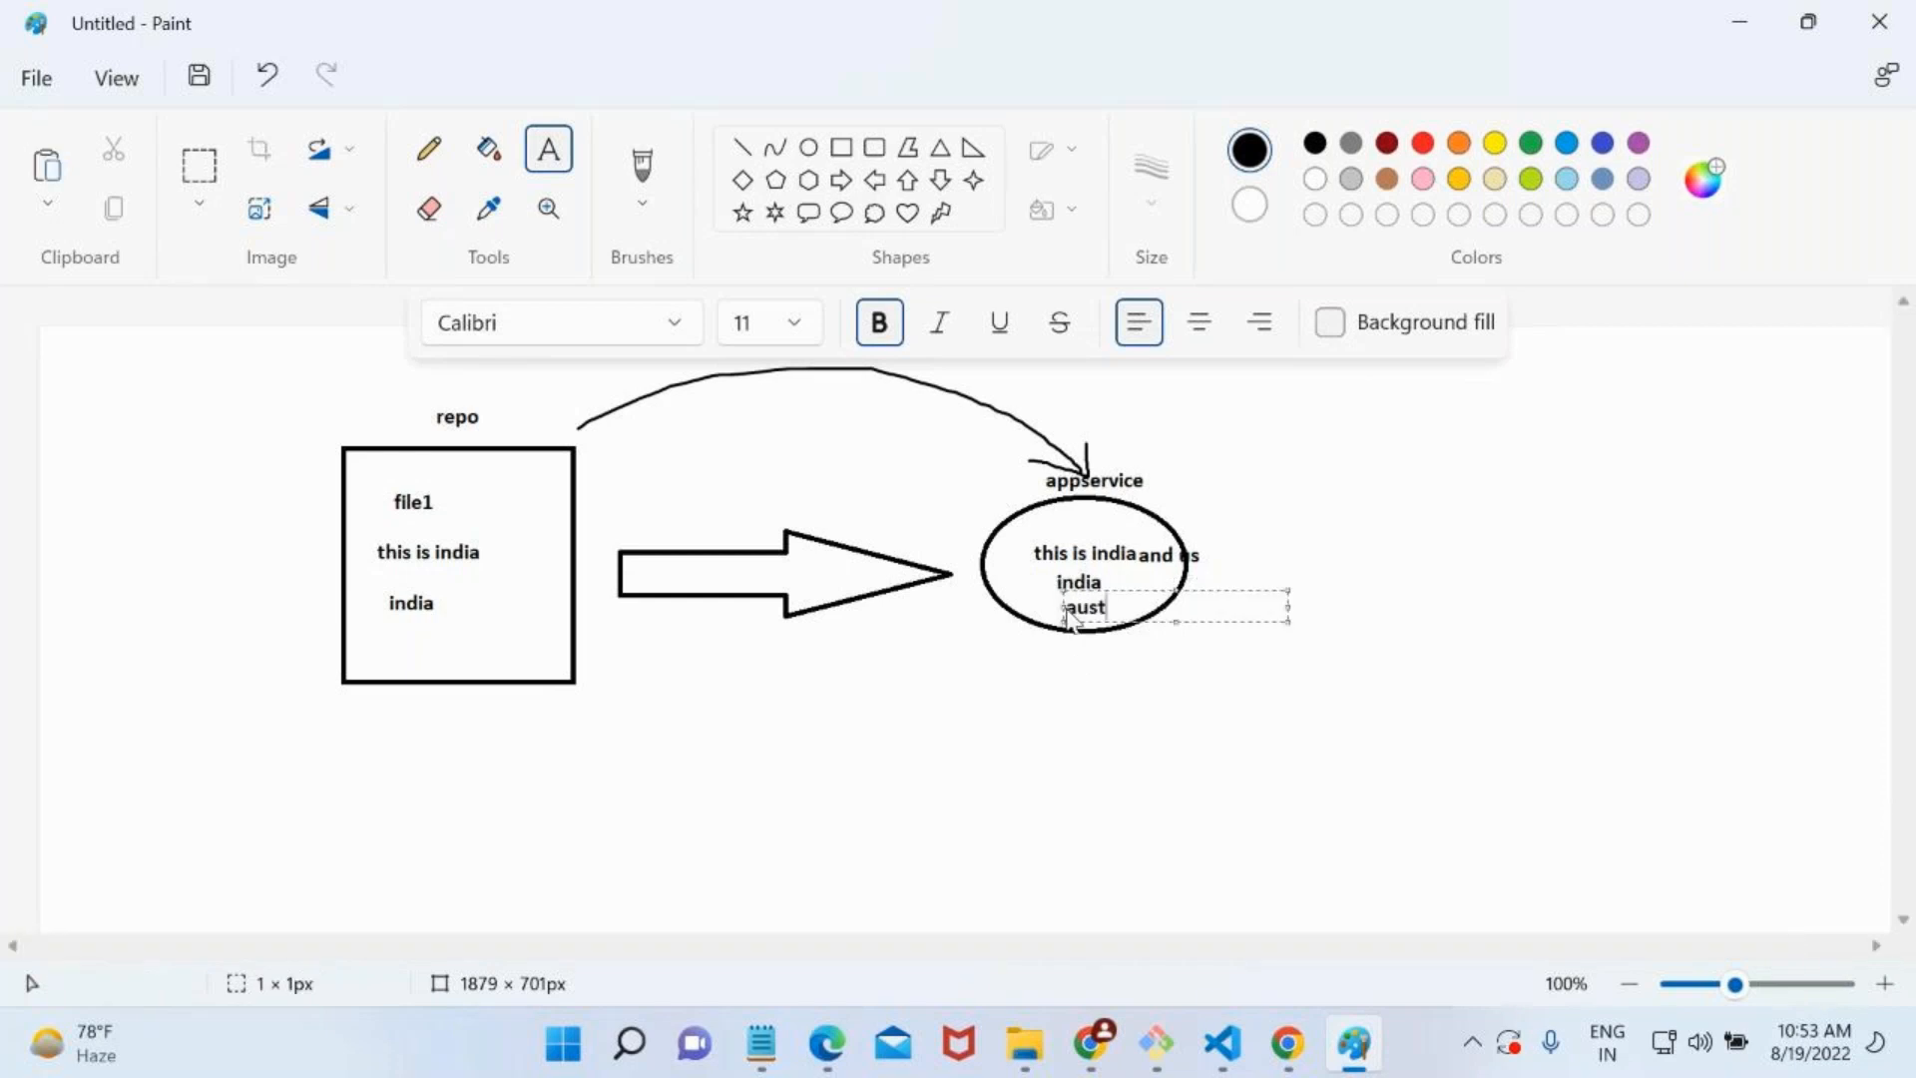
type("ralia")
left_click(1050, 816)
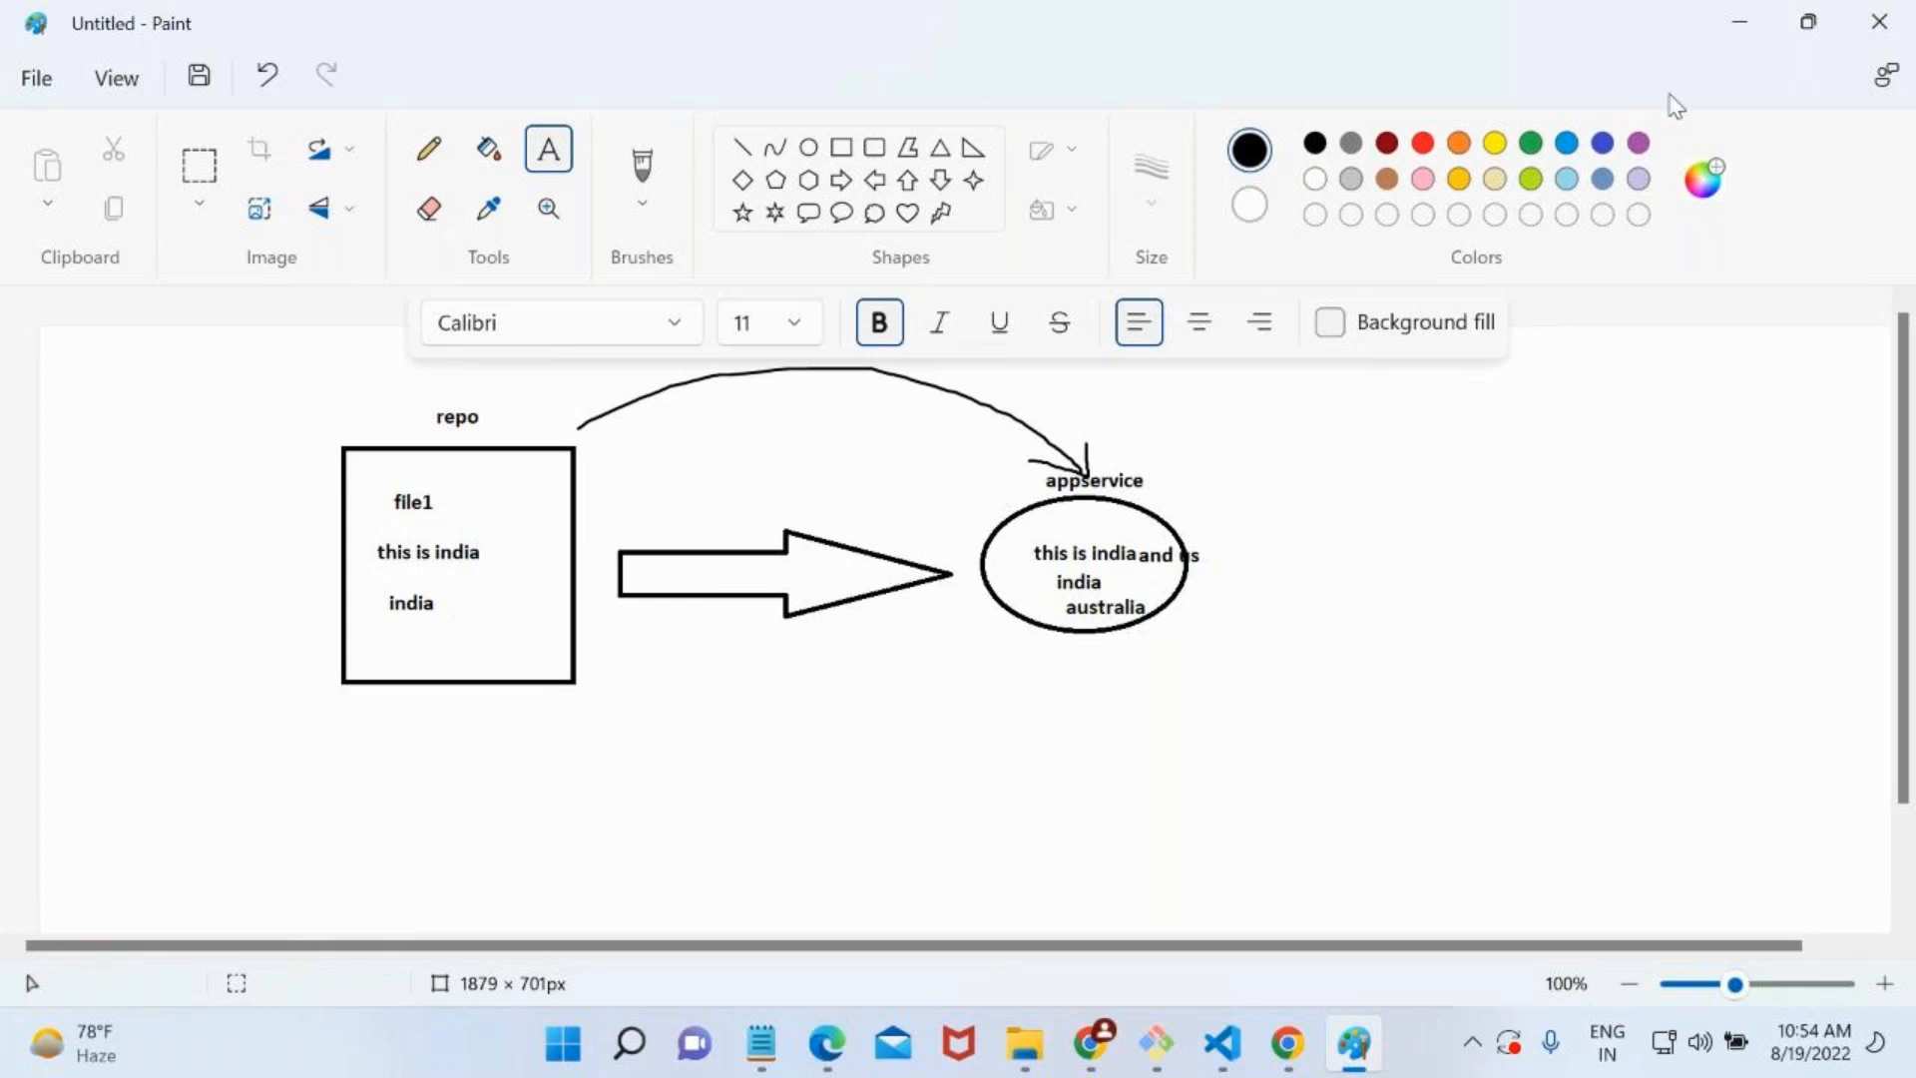
Switch from Paint to the Azure portal in Chrome, clear the service menu search and show the devirctc Overview.
left_click(1736, 30)
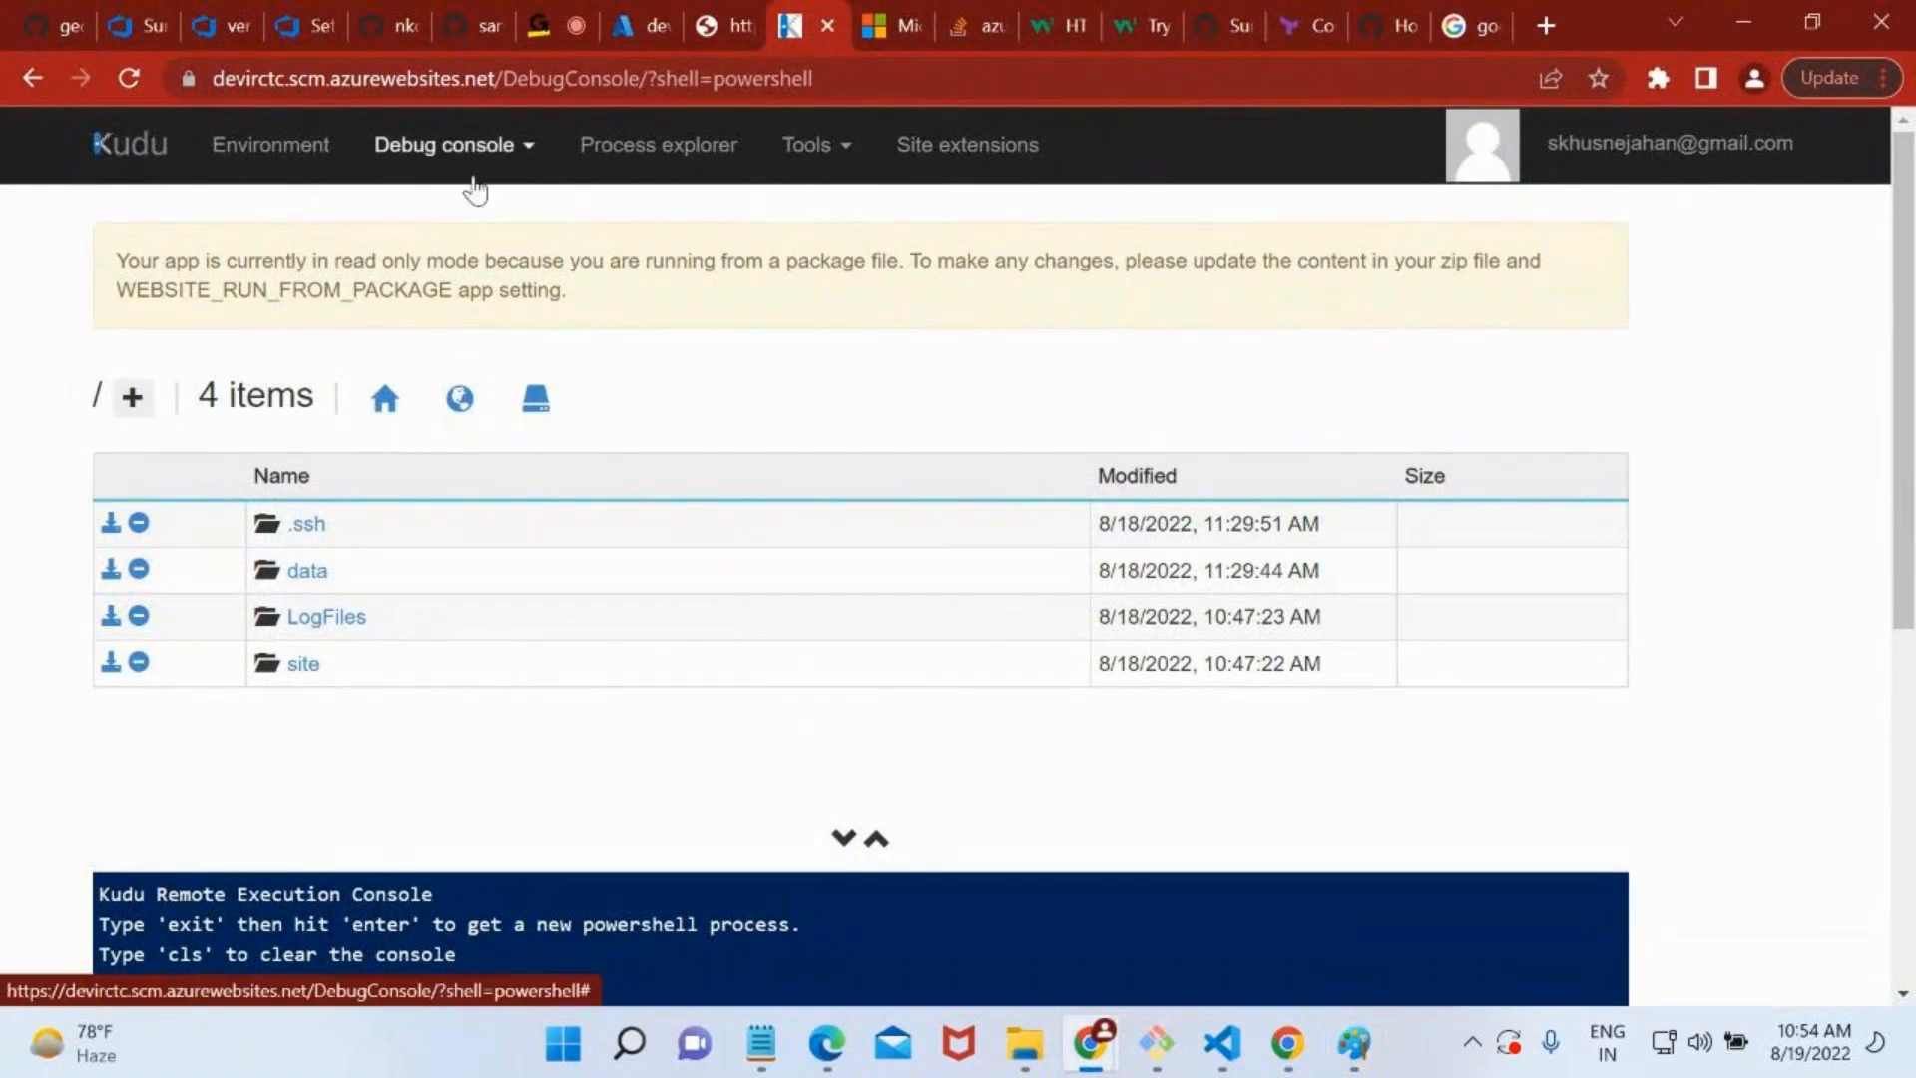
left_click(644, 14)
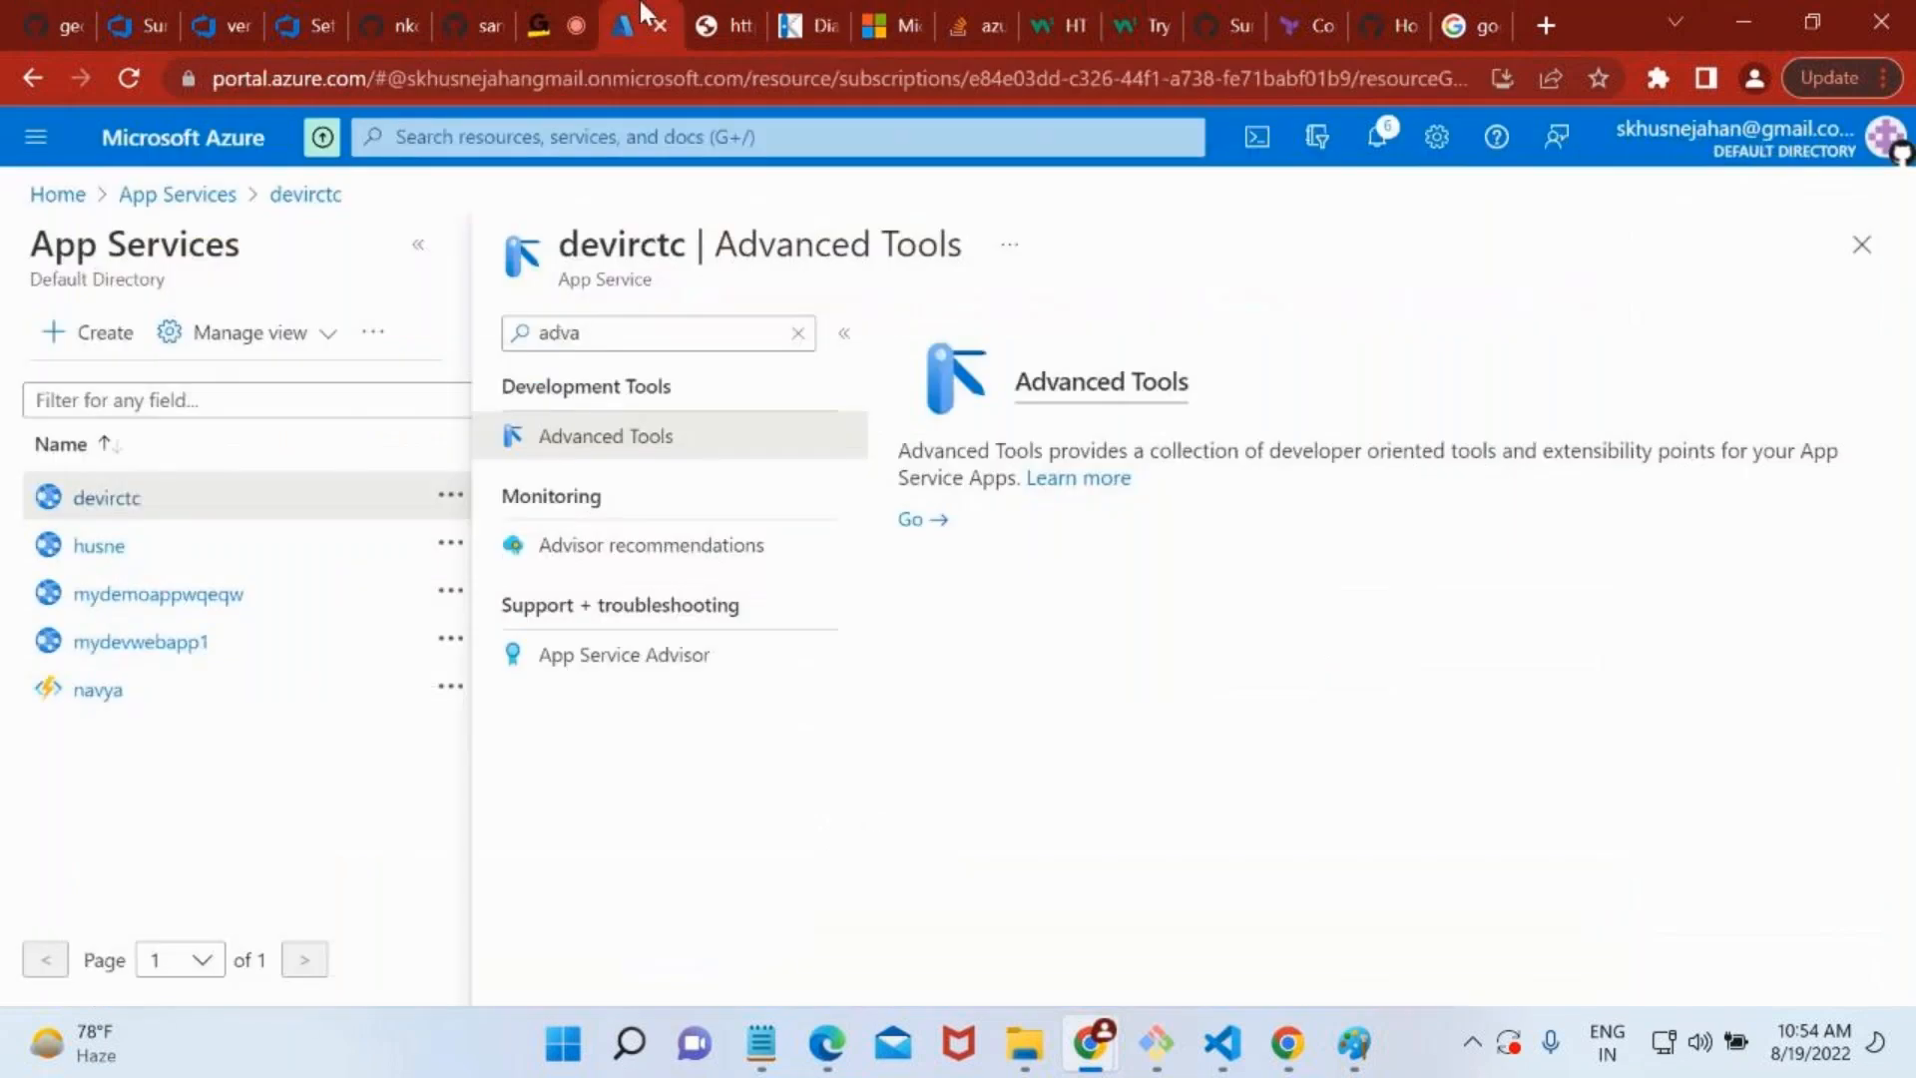
left_click(799, 333)
left_click(609, 389)
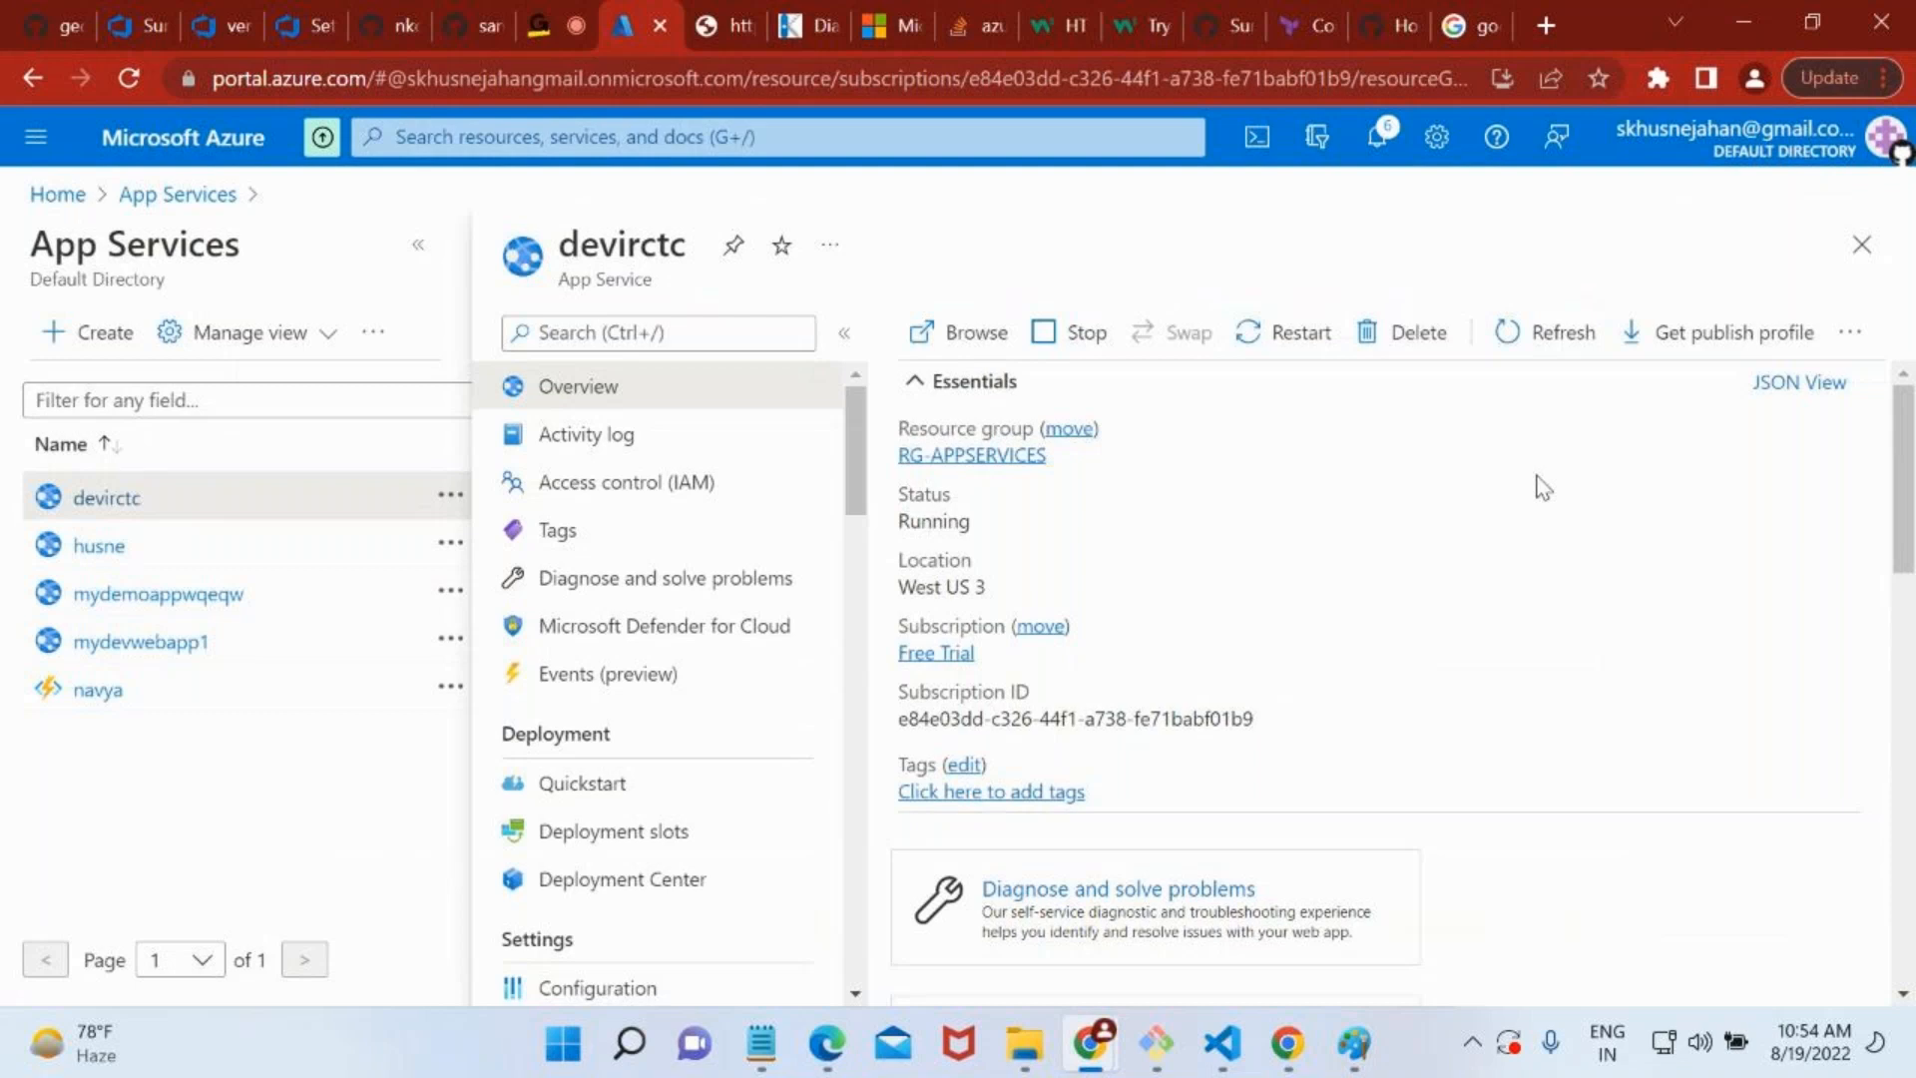
Refresh the devirctc overview and copy the app's URL from its Essentials details.
left_click(1503, 341)
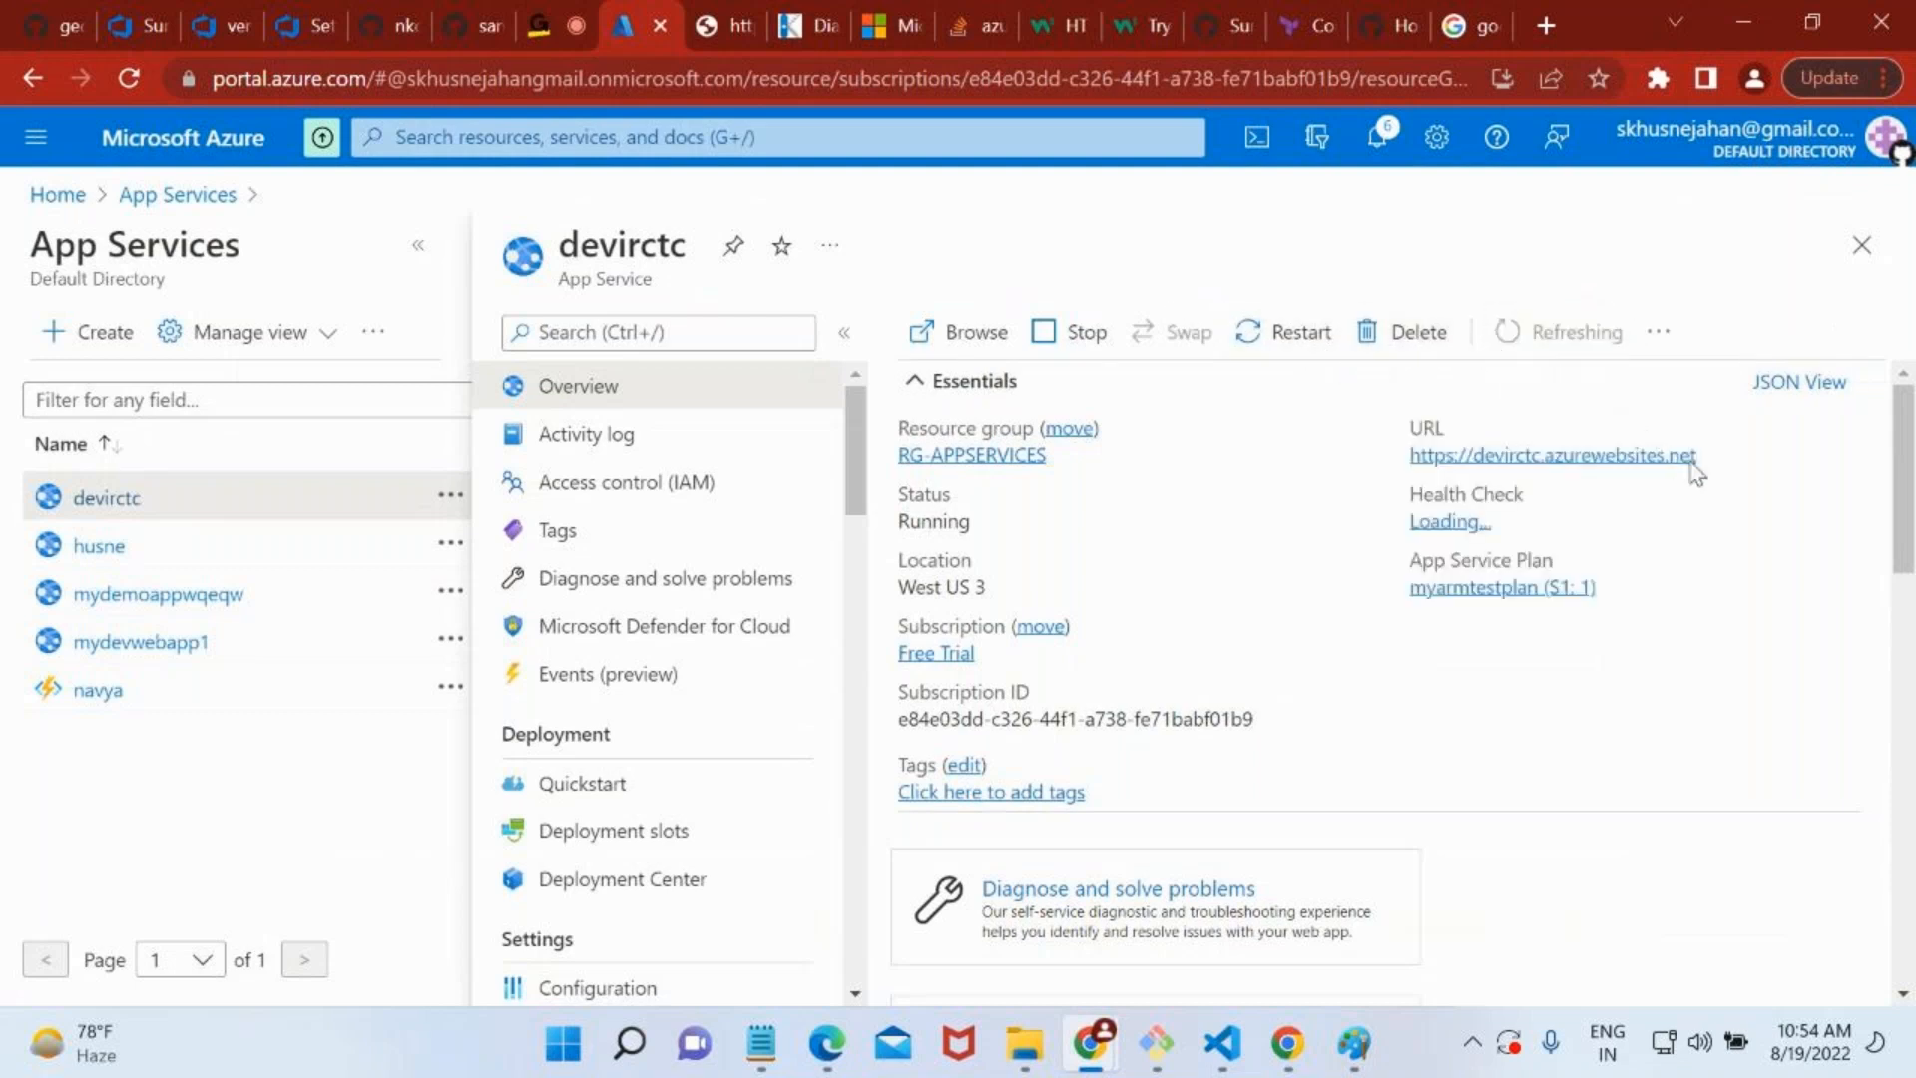
left_click(1713, 473)
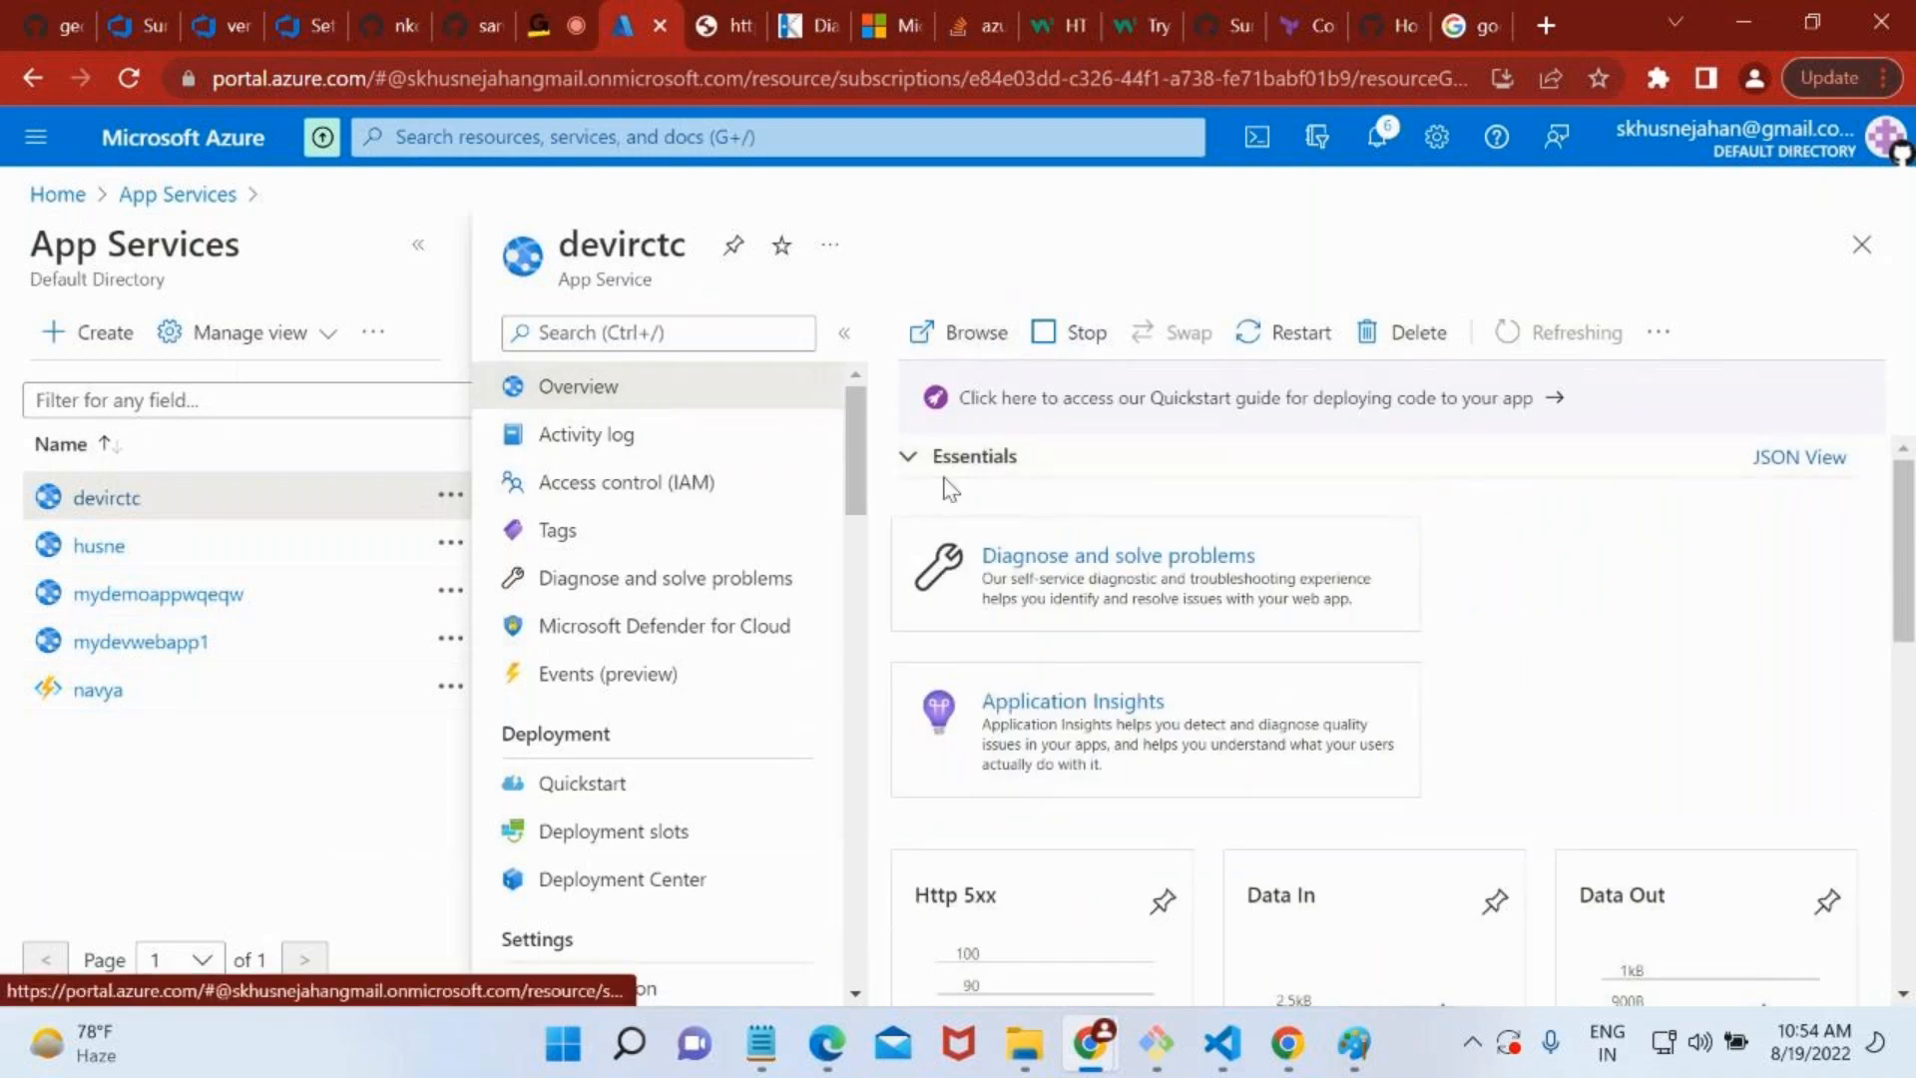
left_click(906, 461)
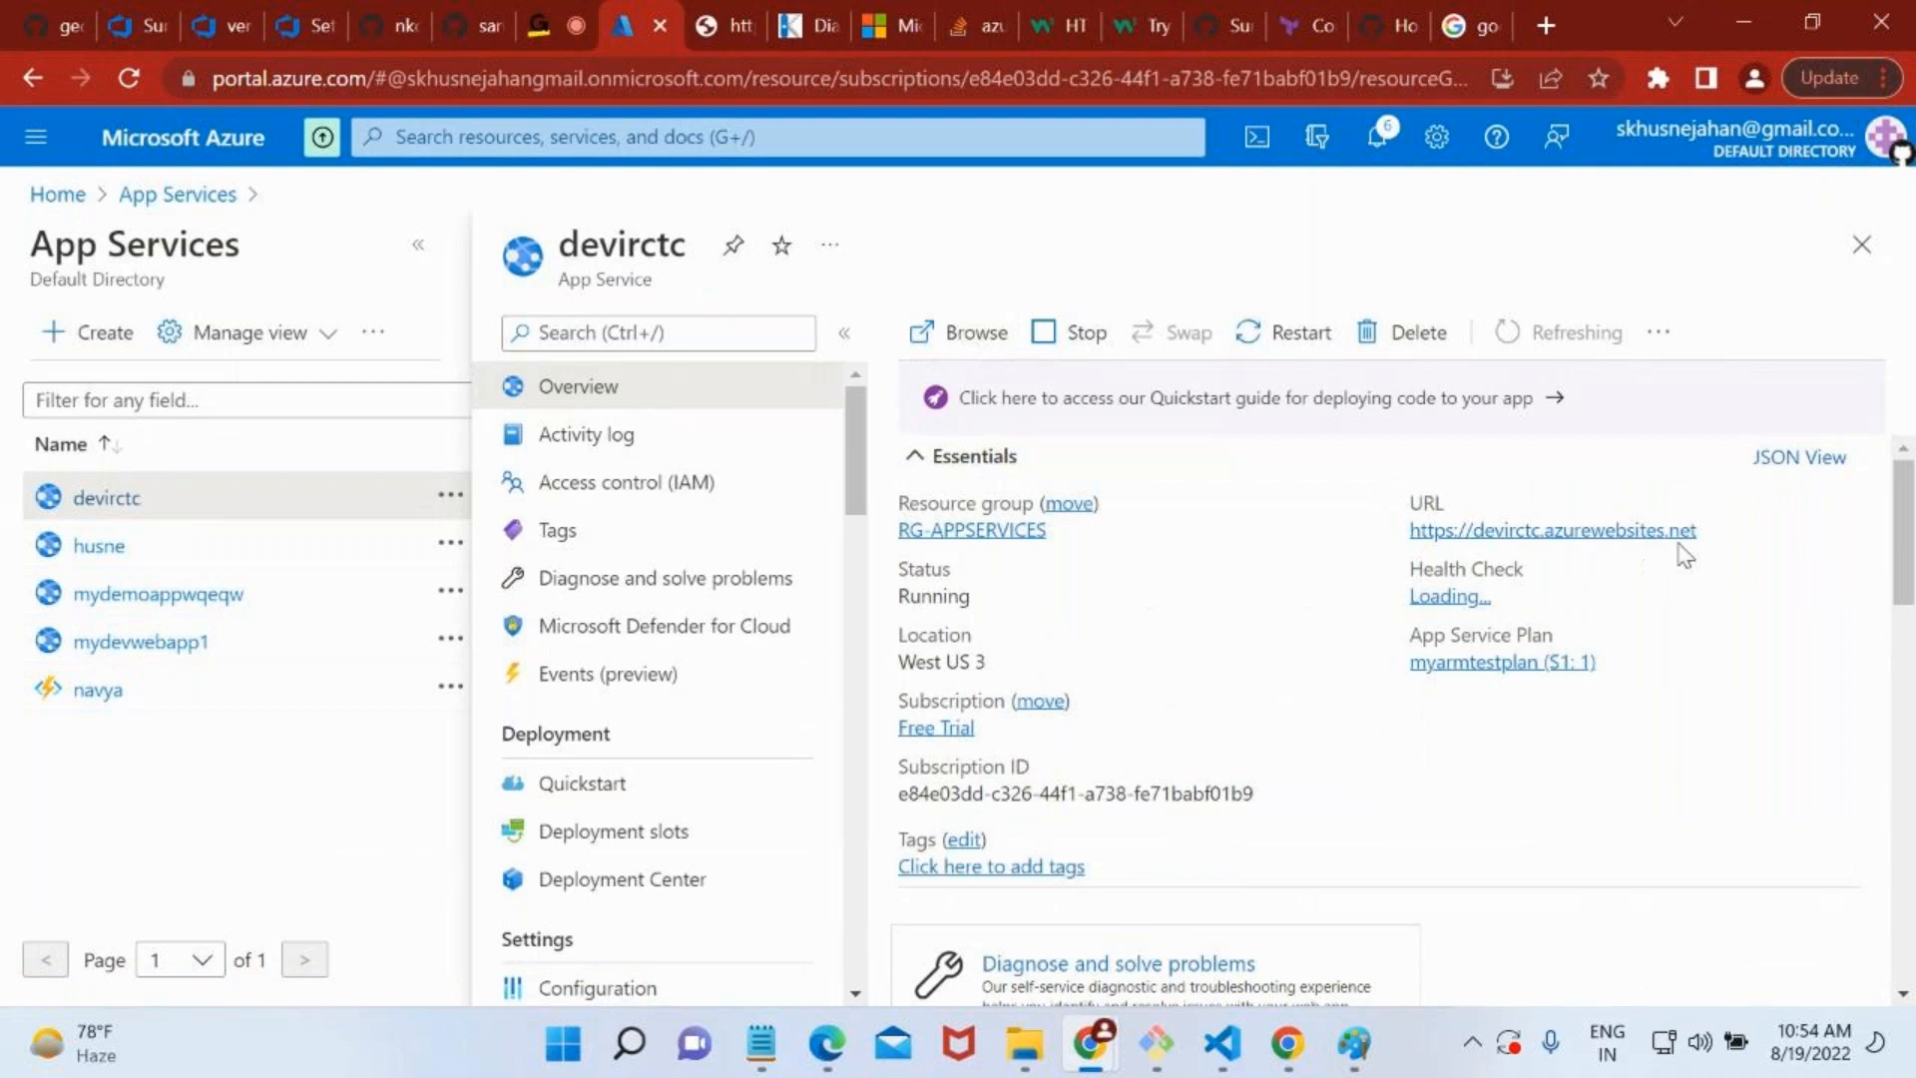
left_click(1714, 530)
left_click(1563, 10)
key("ctrl+v")
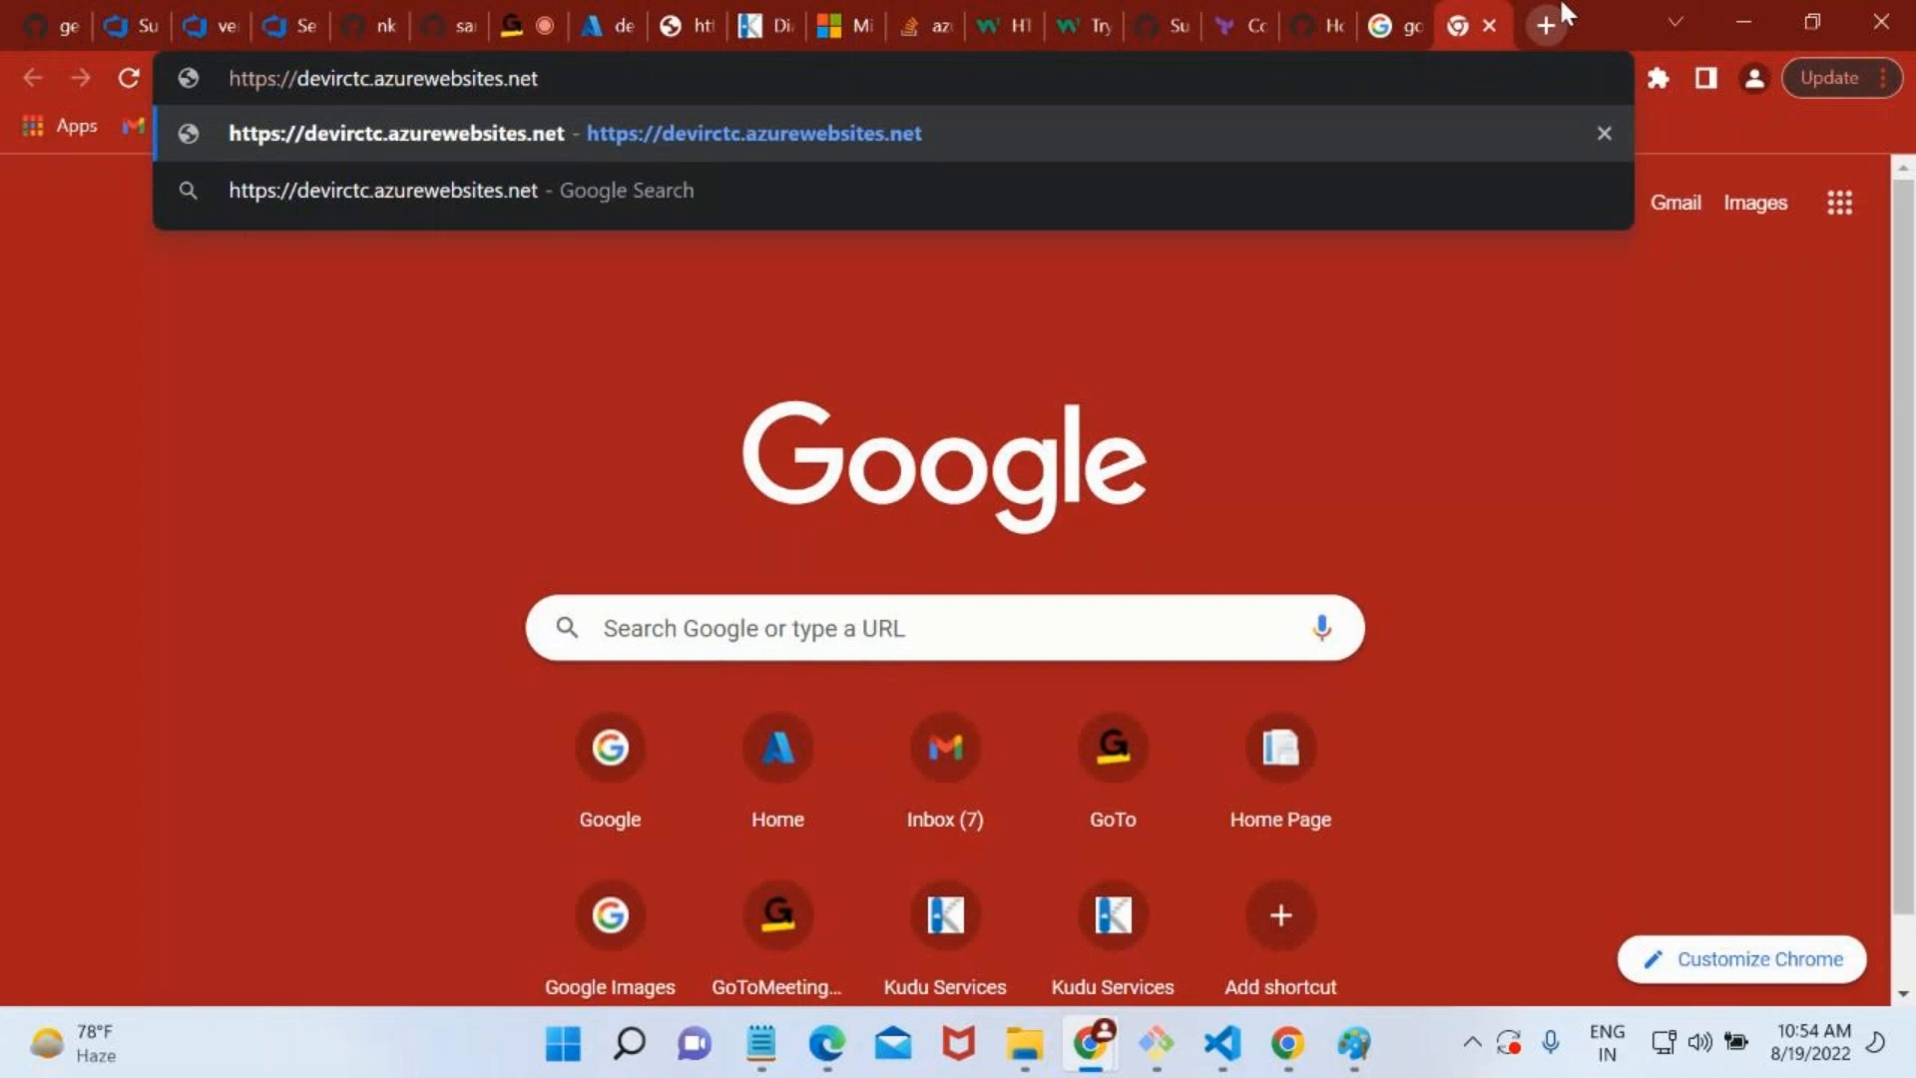
type("scm.")
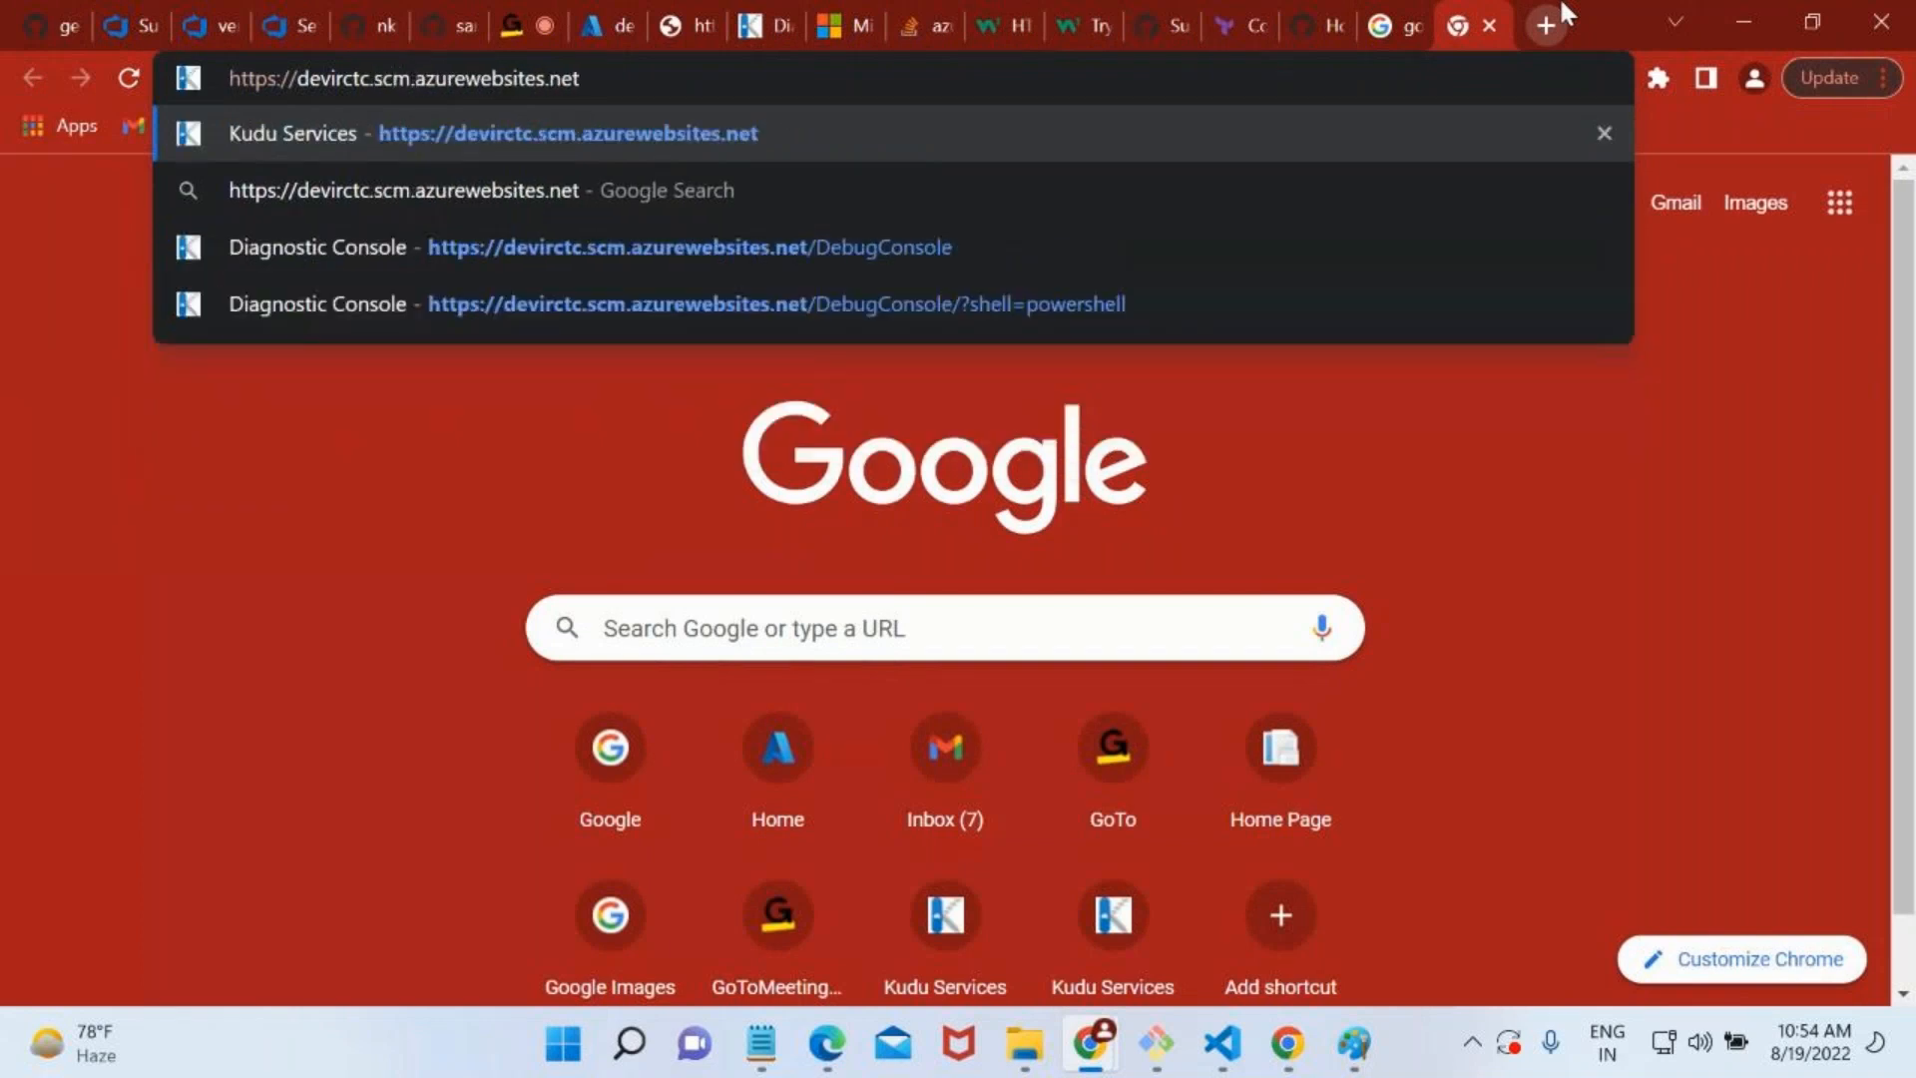
key("Return")
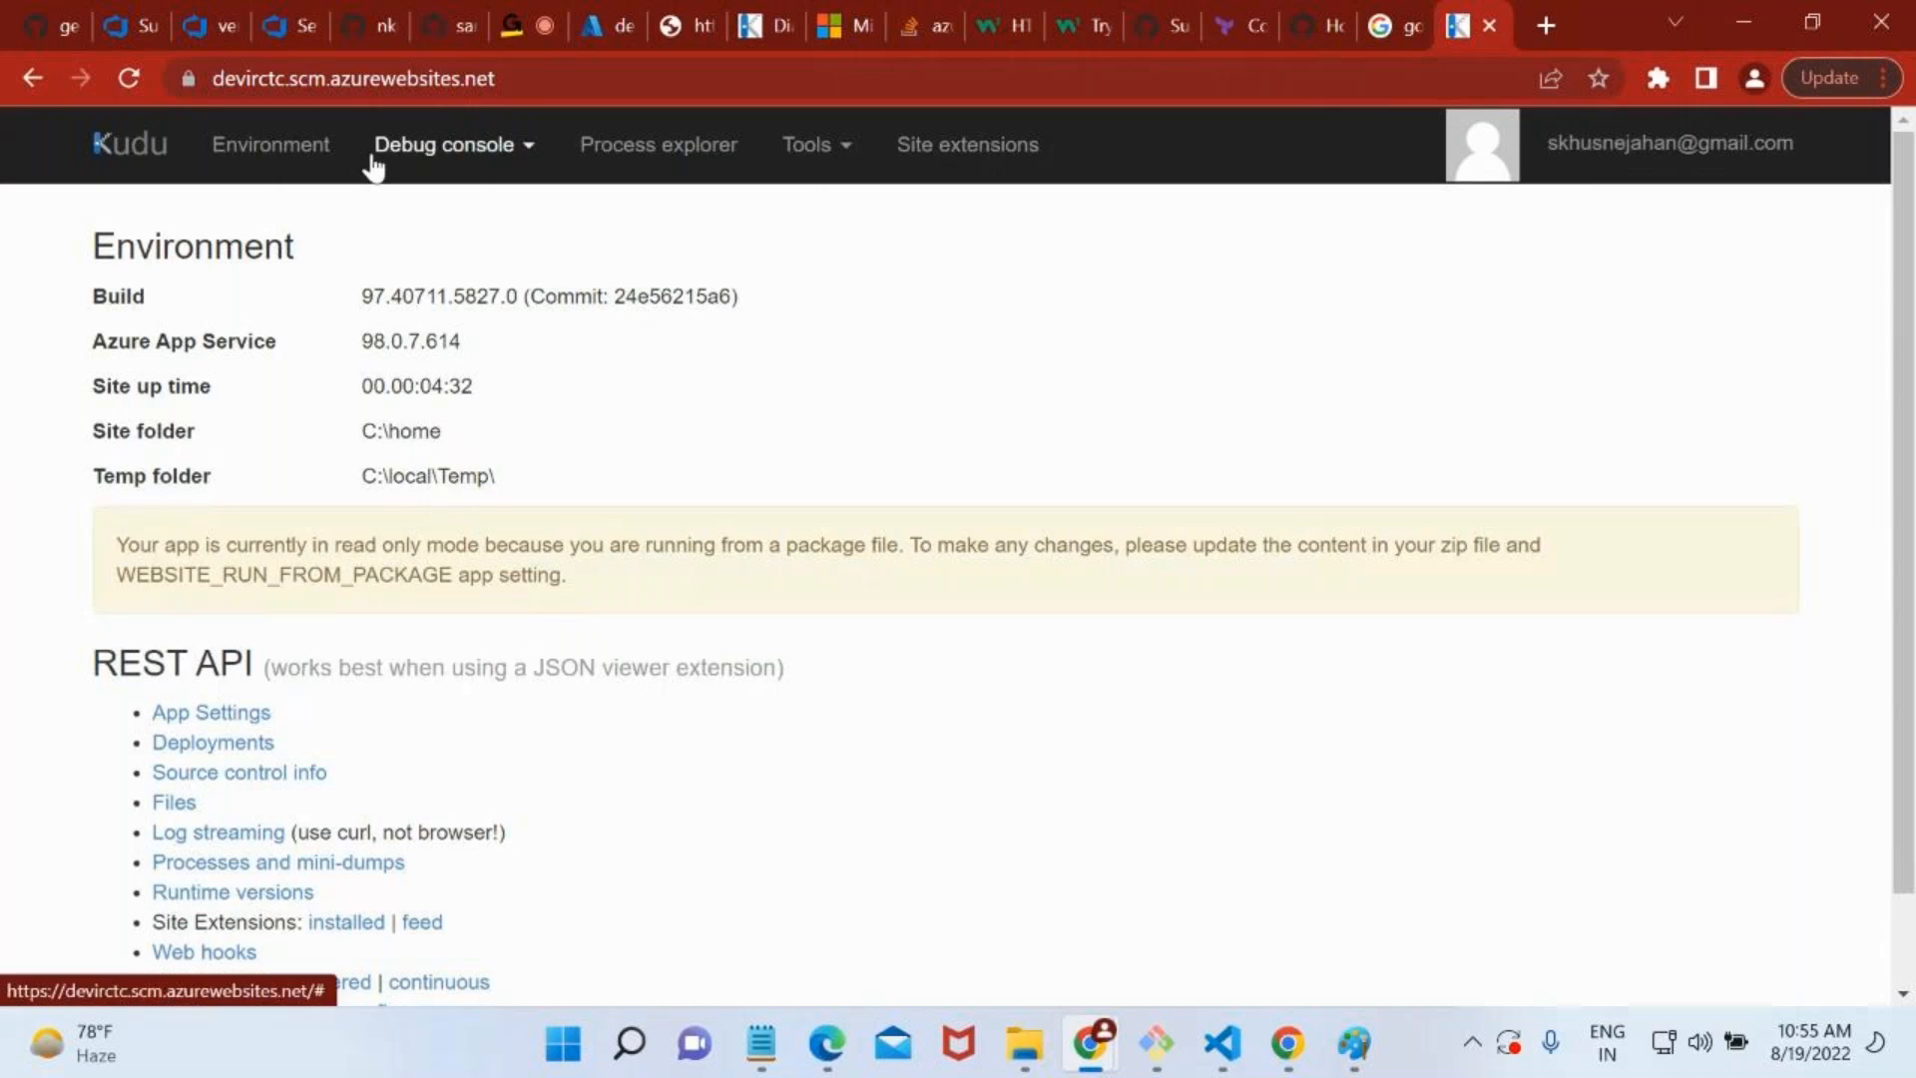
Close the new Kudu tab and the godaddy search tab, and return to the devirctc page in the Azure portal.
left_click(1488, 26)
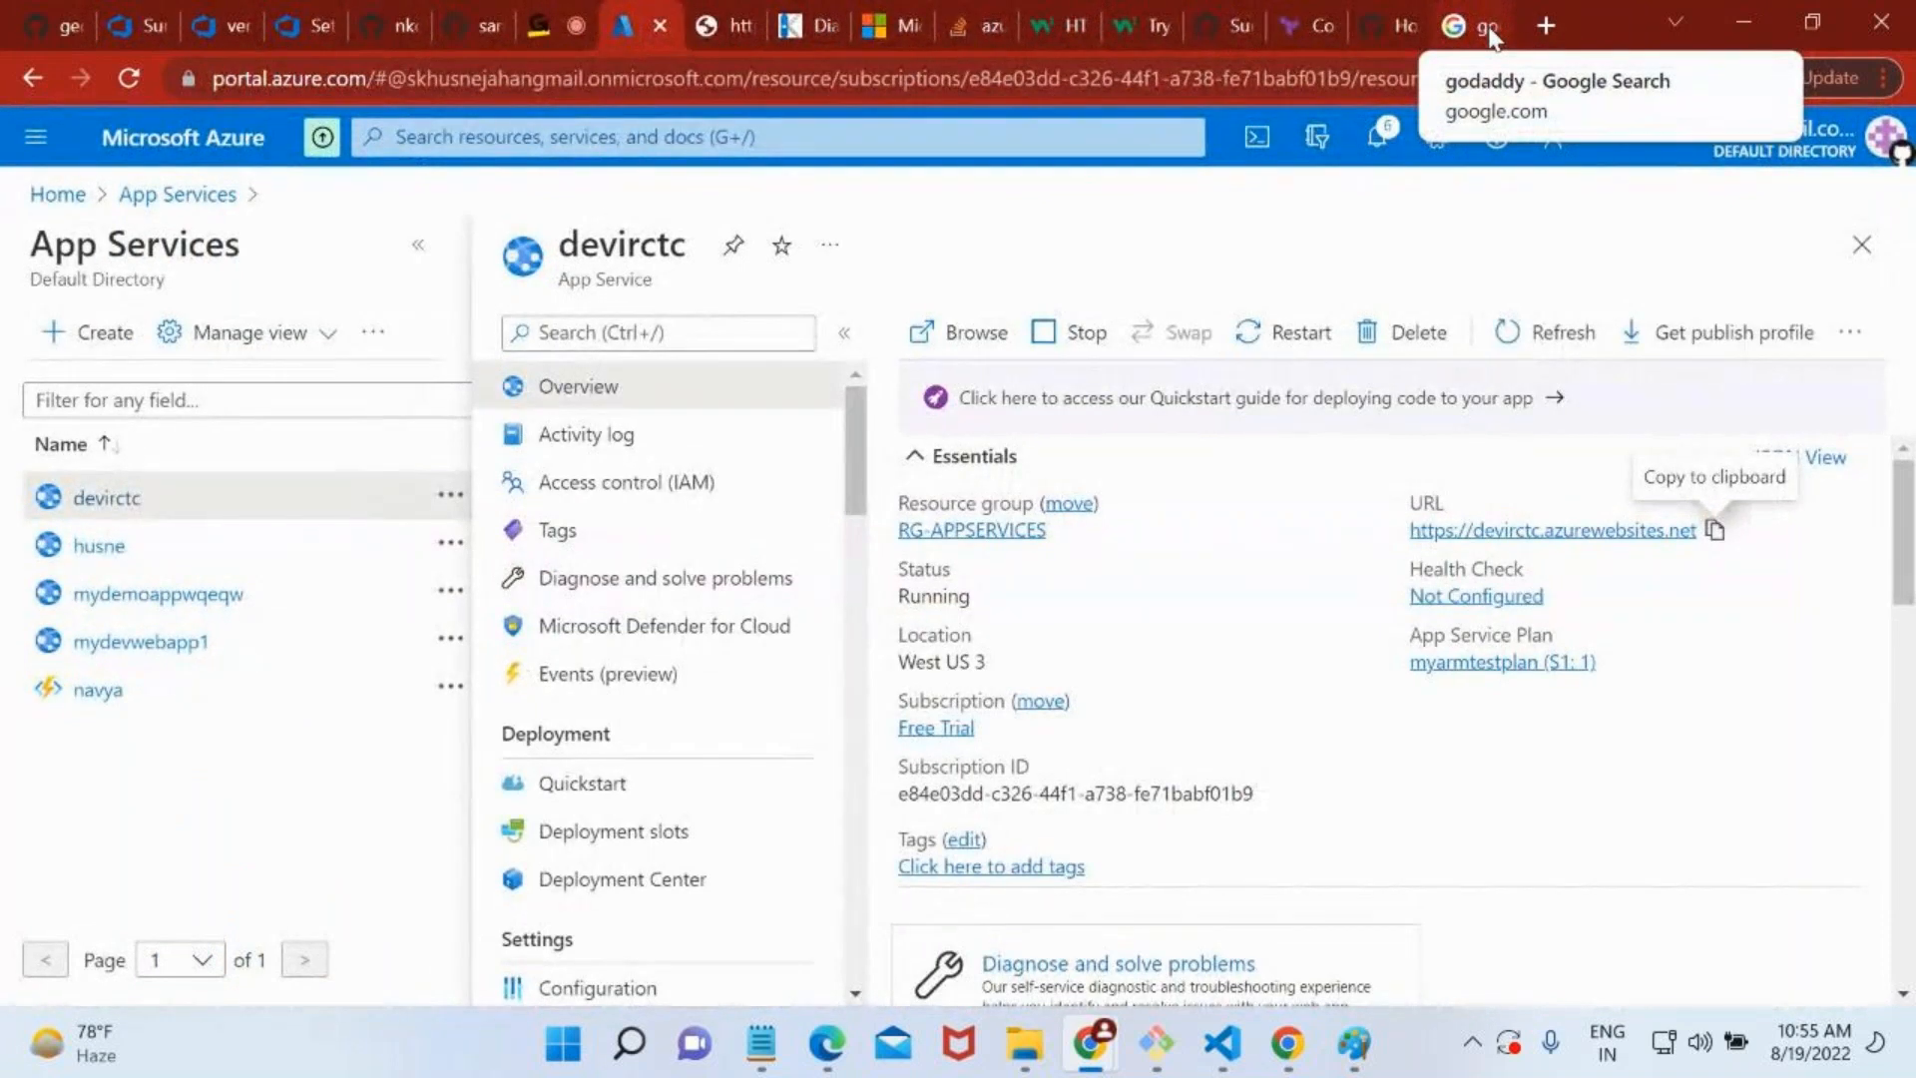
left_click(1488, 26)
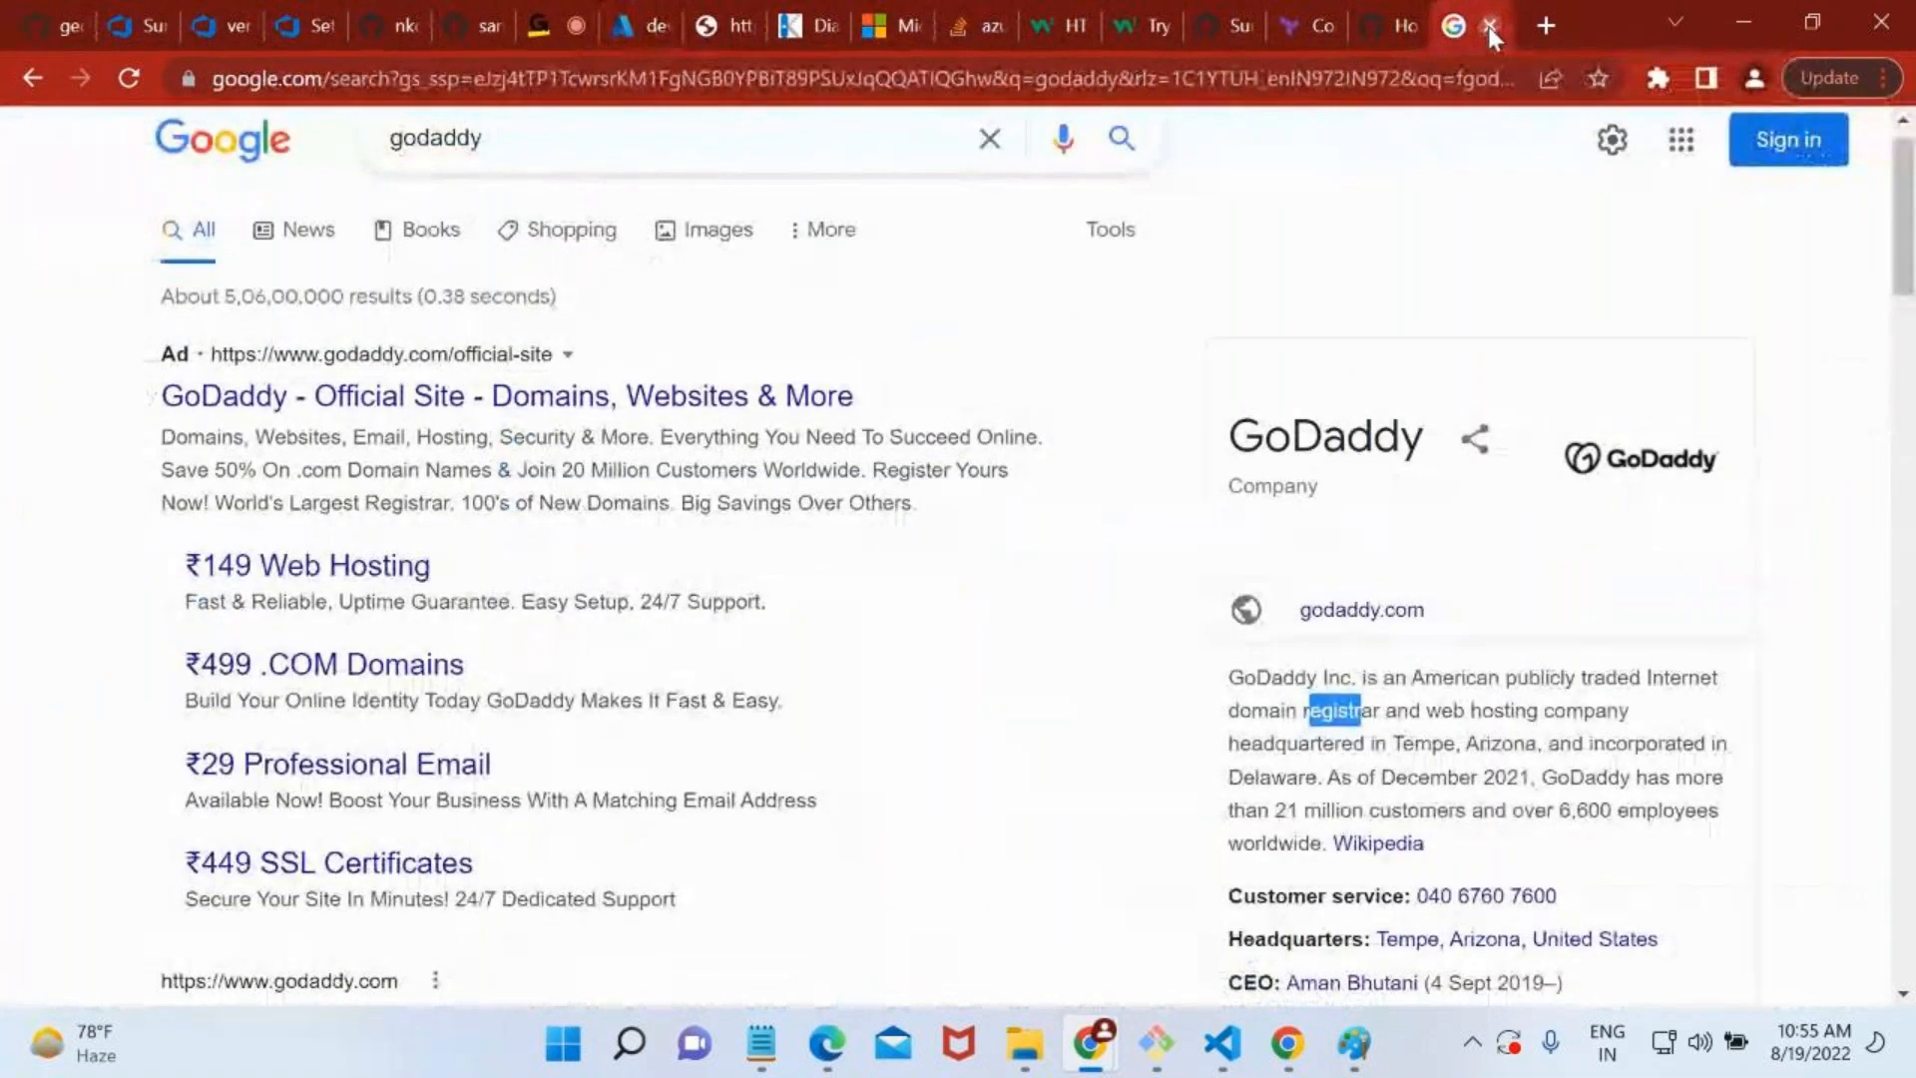
left_click(1488, 25)
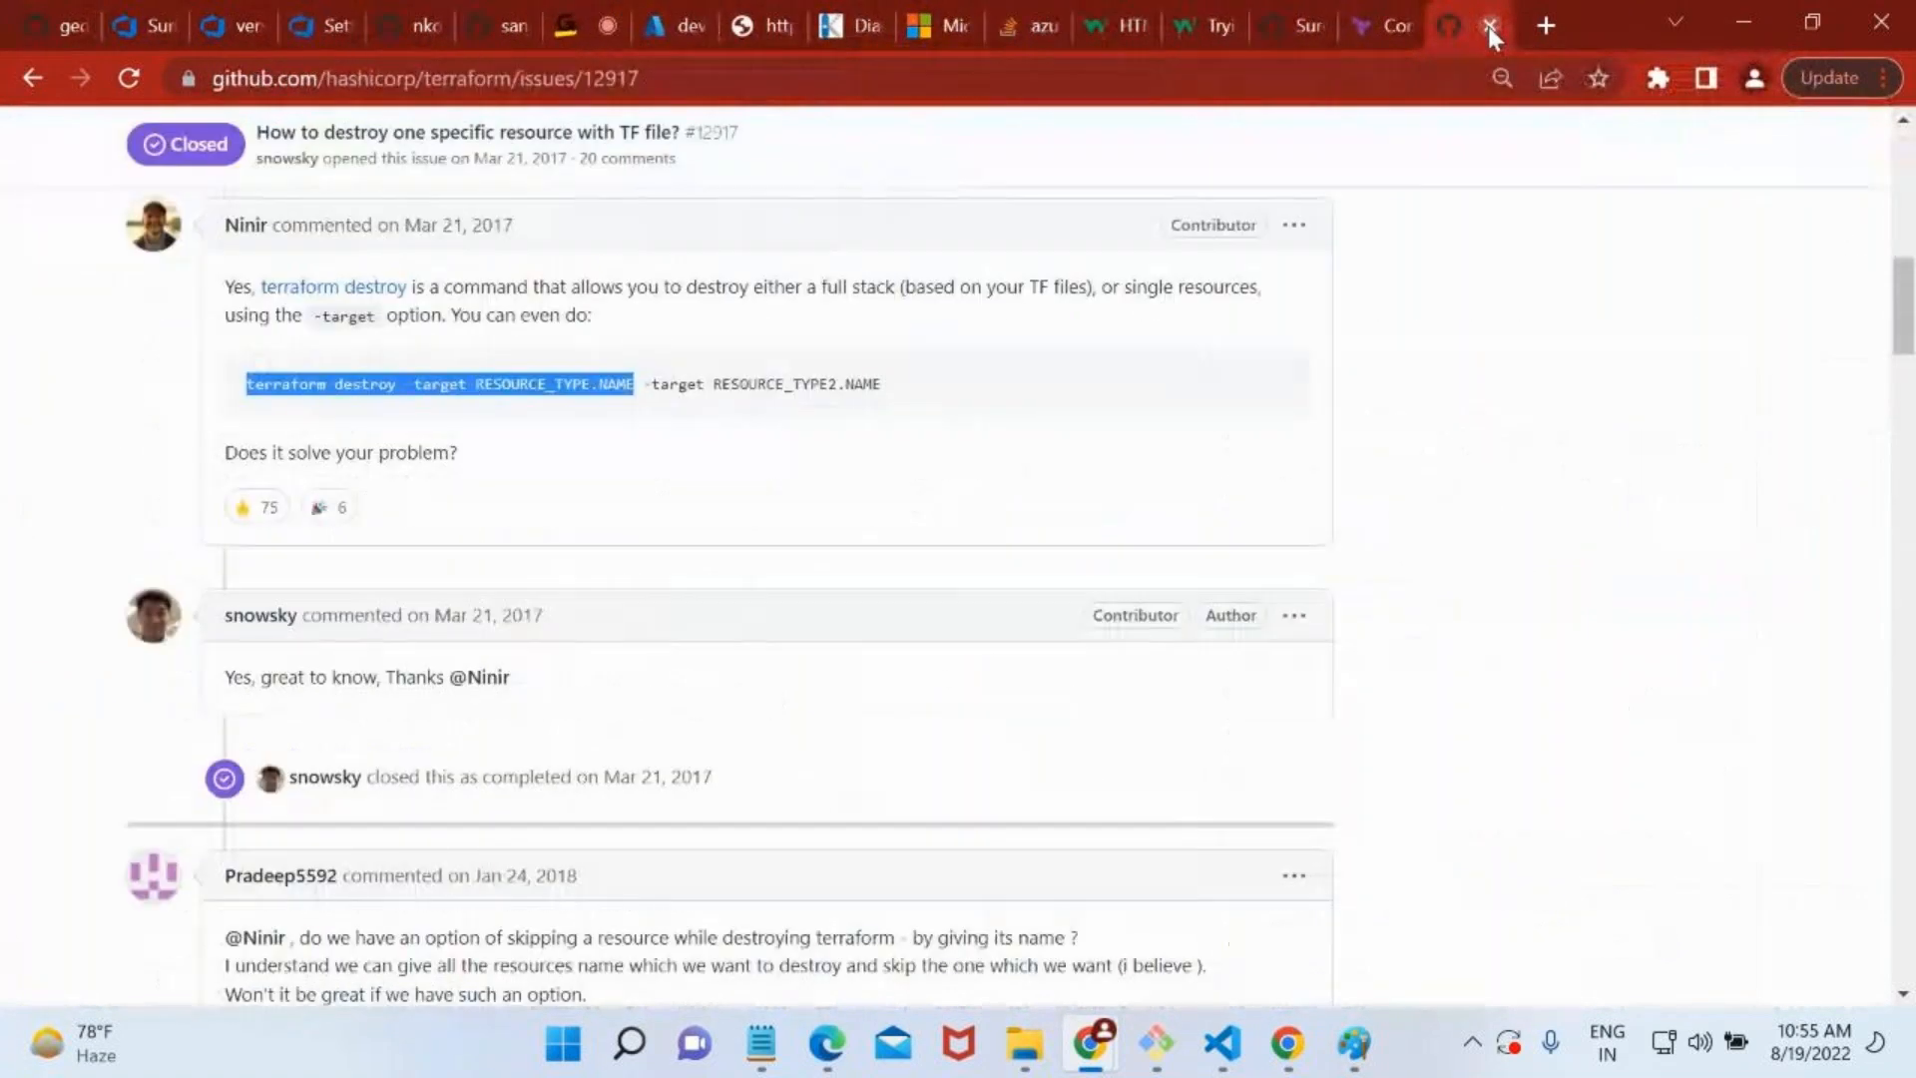
left_click(694, 17)
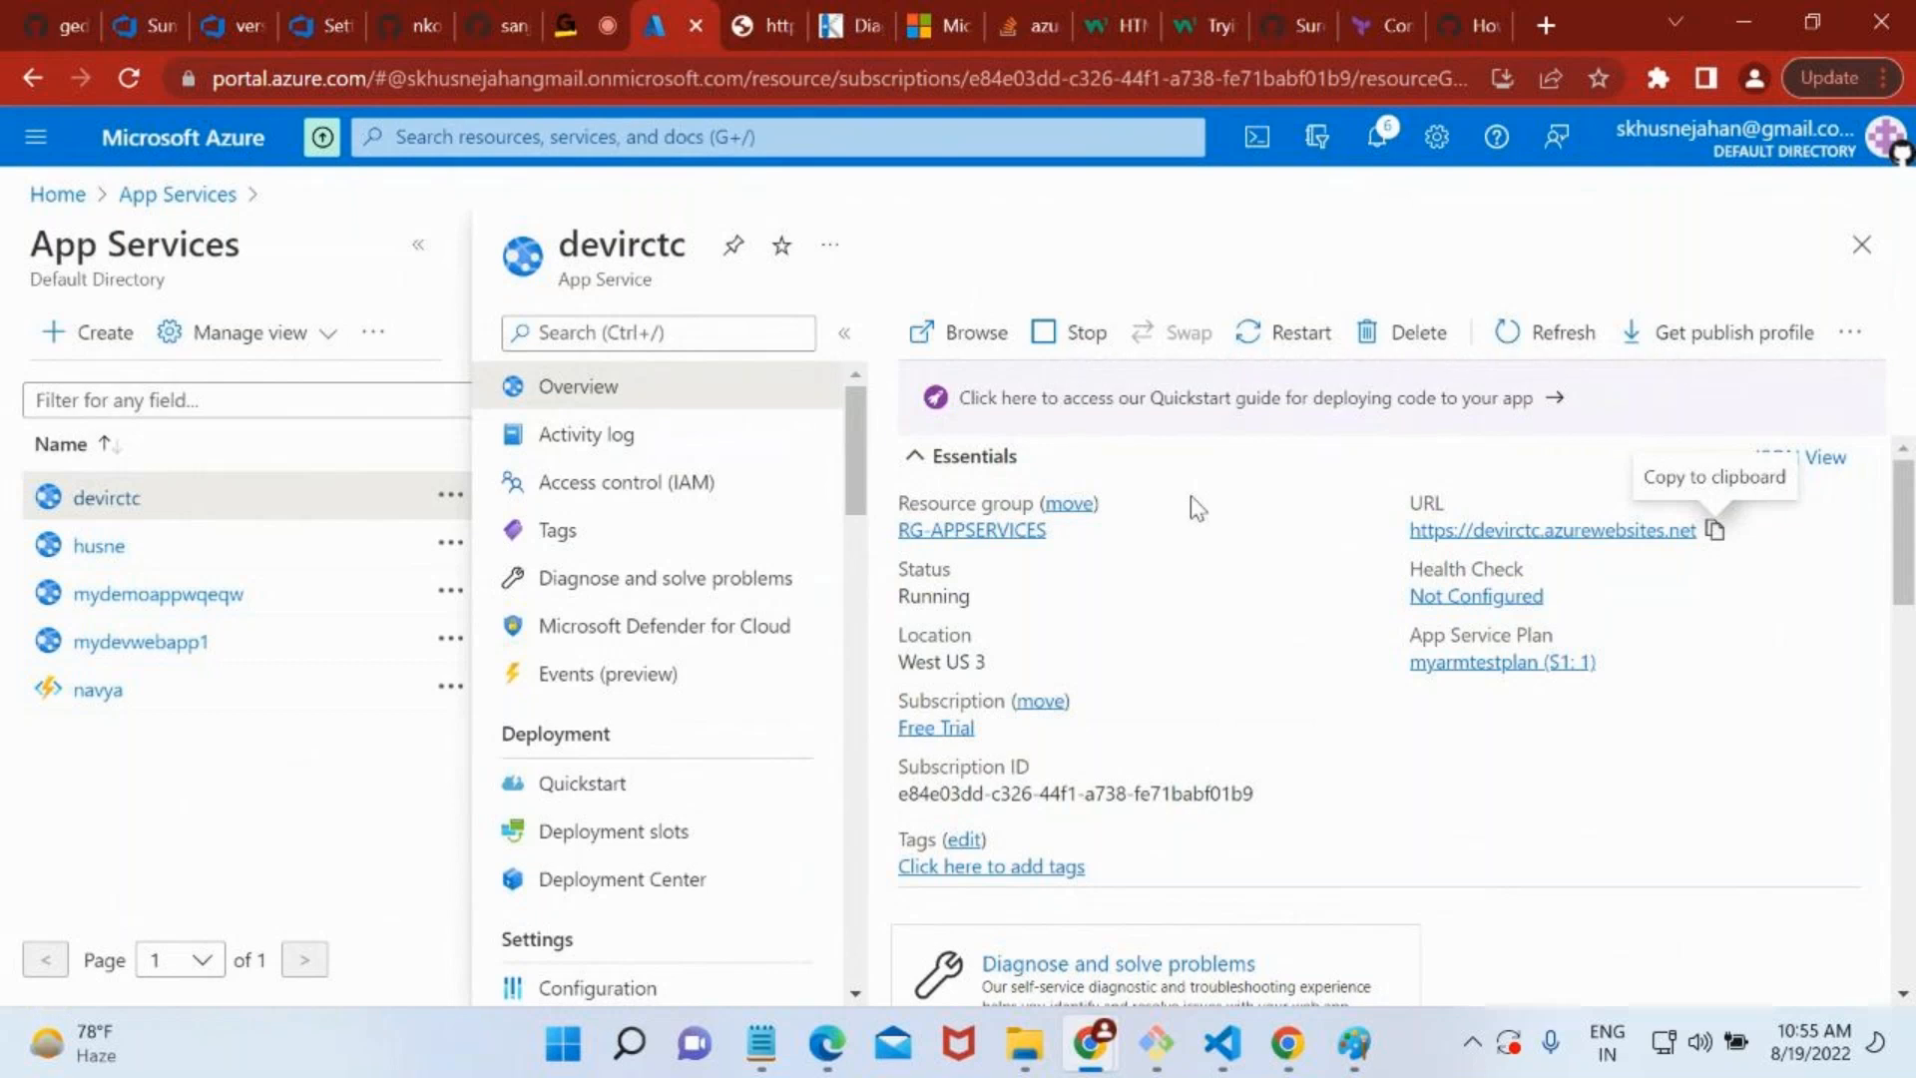
Open the devirctc app's Console and list the contents of the wwwroot folder with ls.
scroll(674, 674, "down", 1)
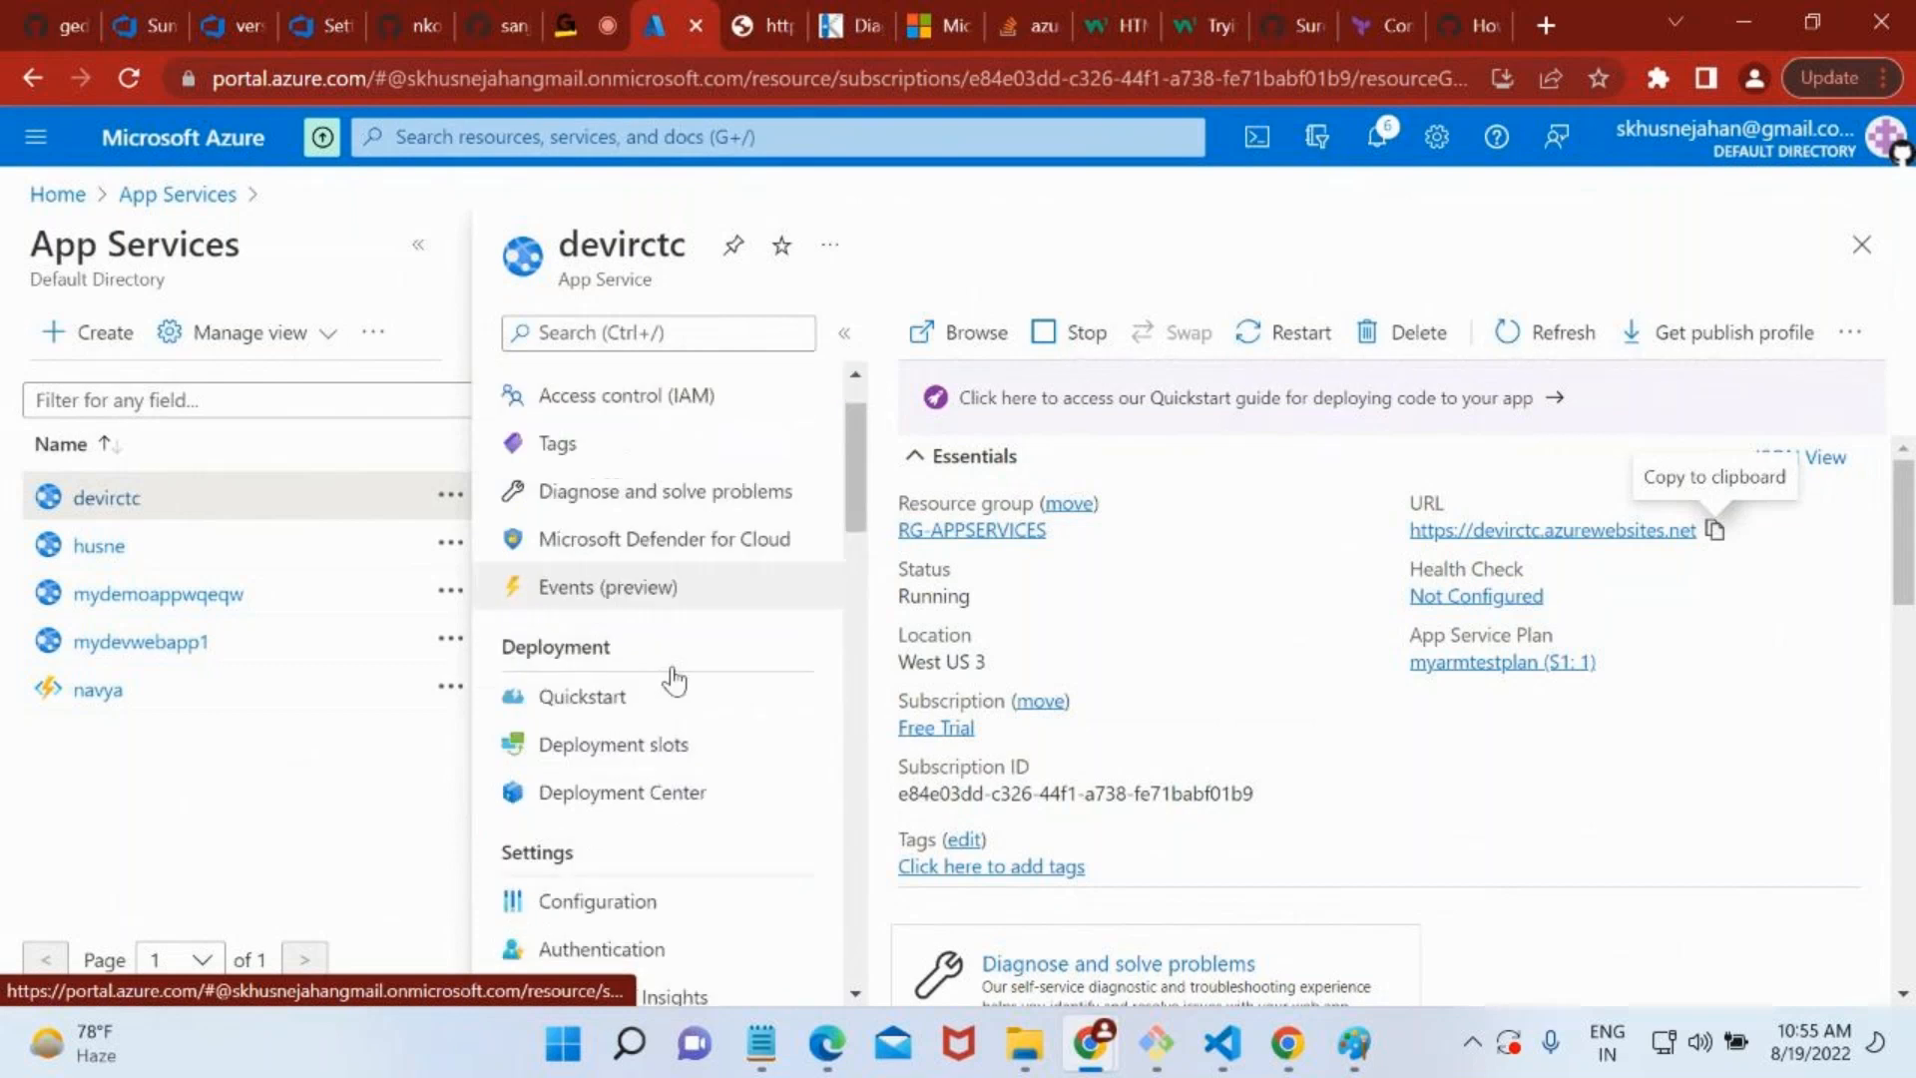
scroll(673, 680, "down", 8)
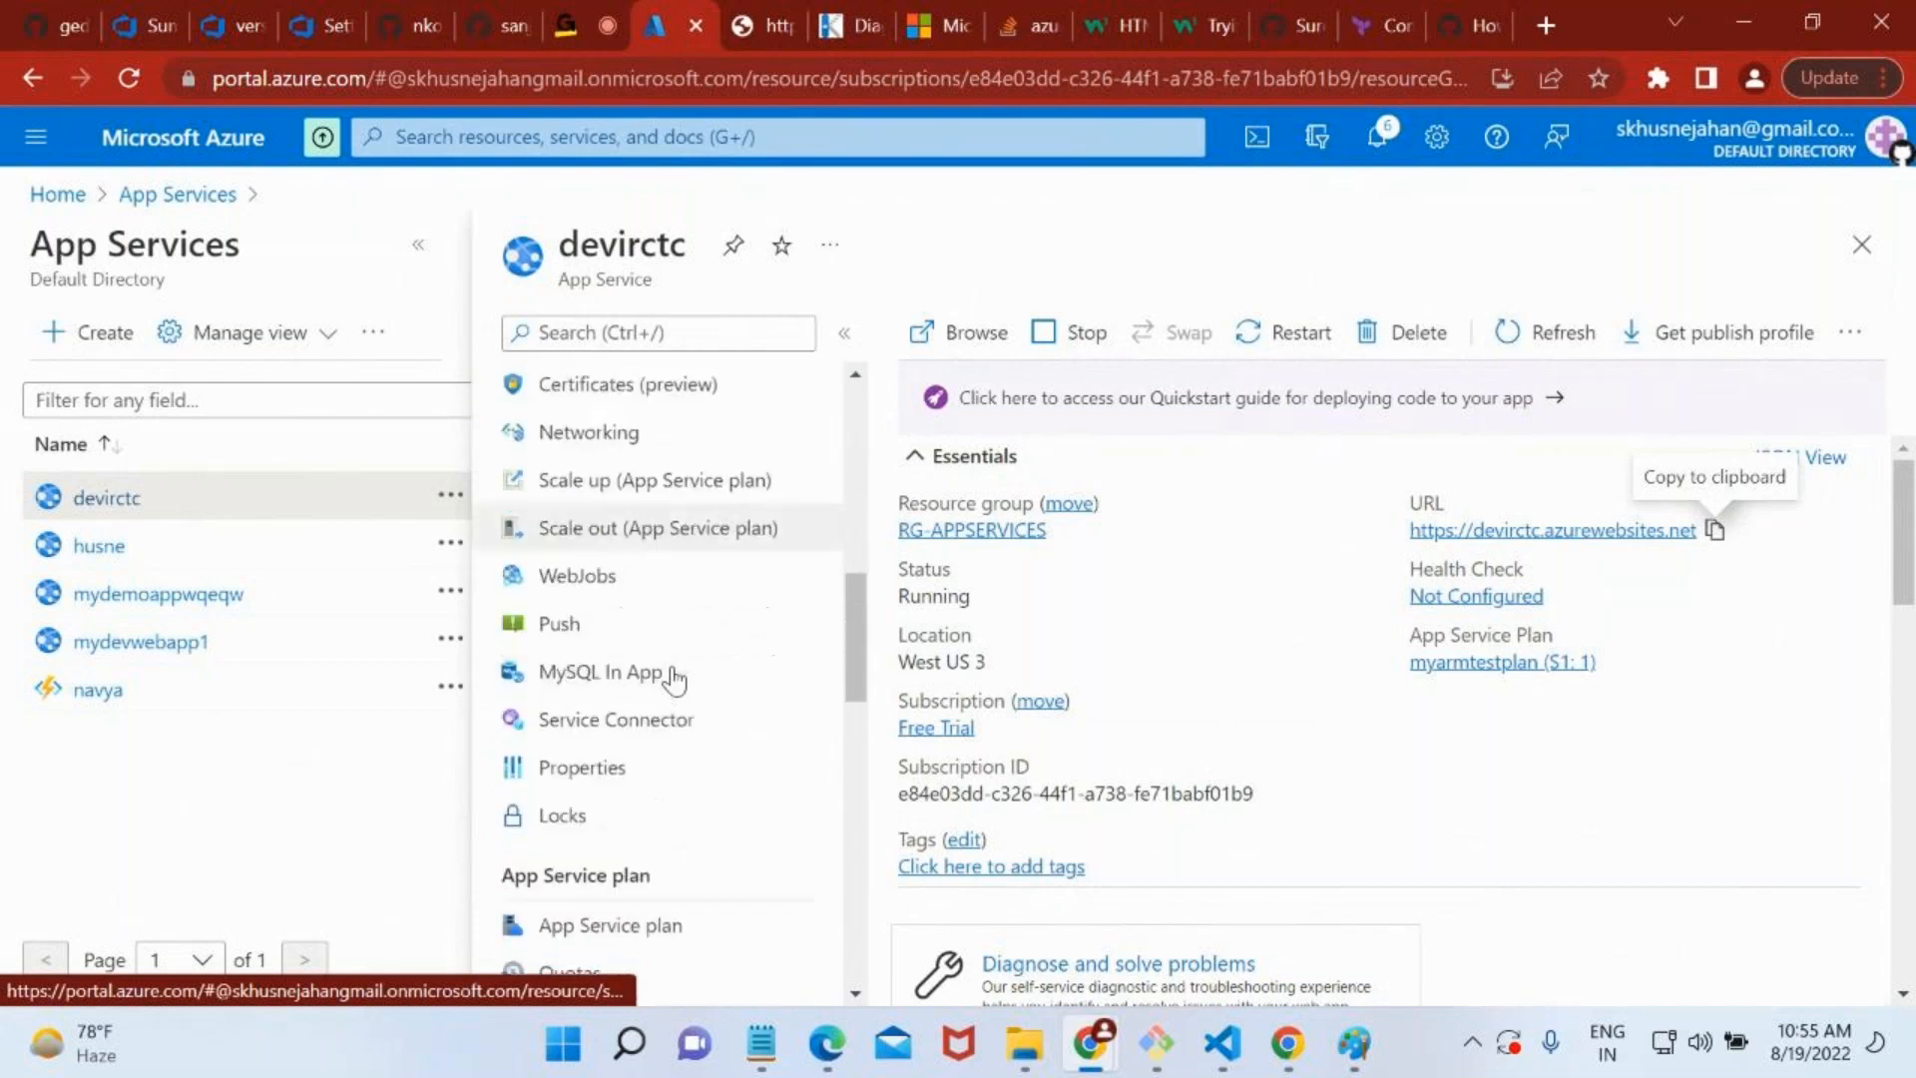
scroll(674, 680, "down", 5)
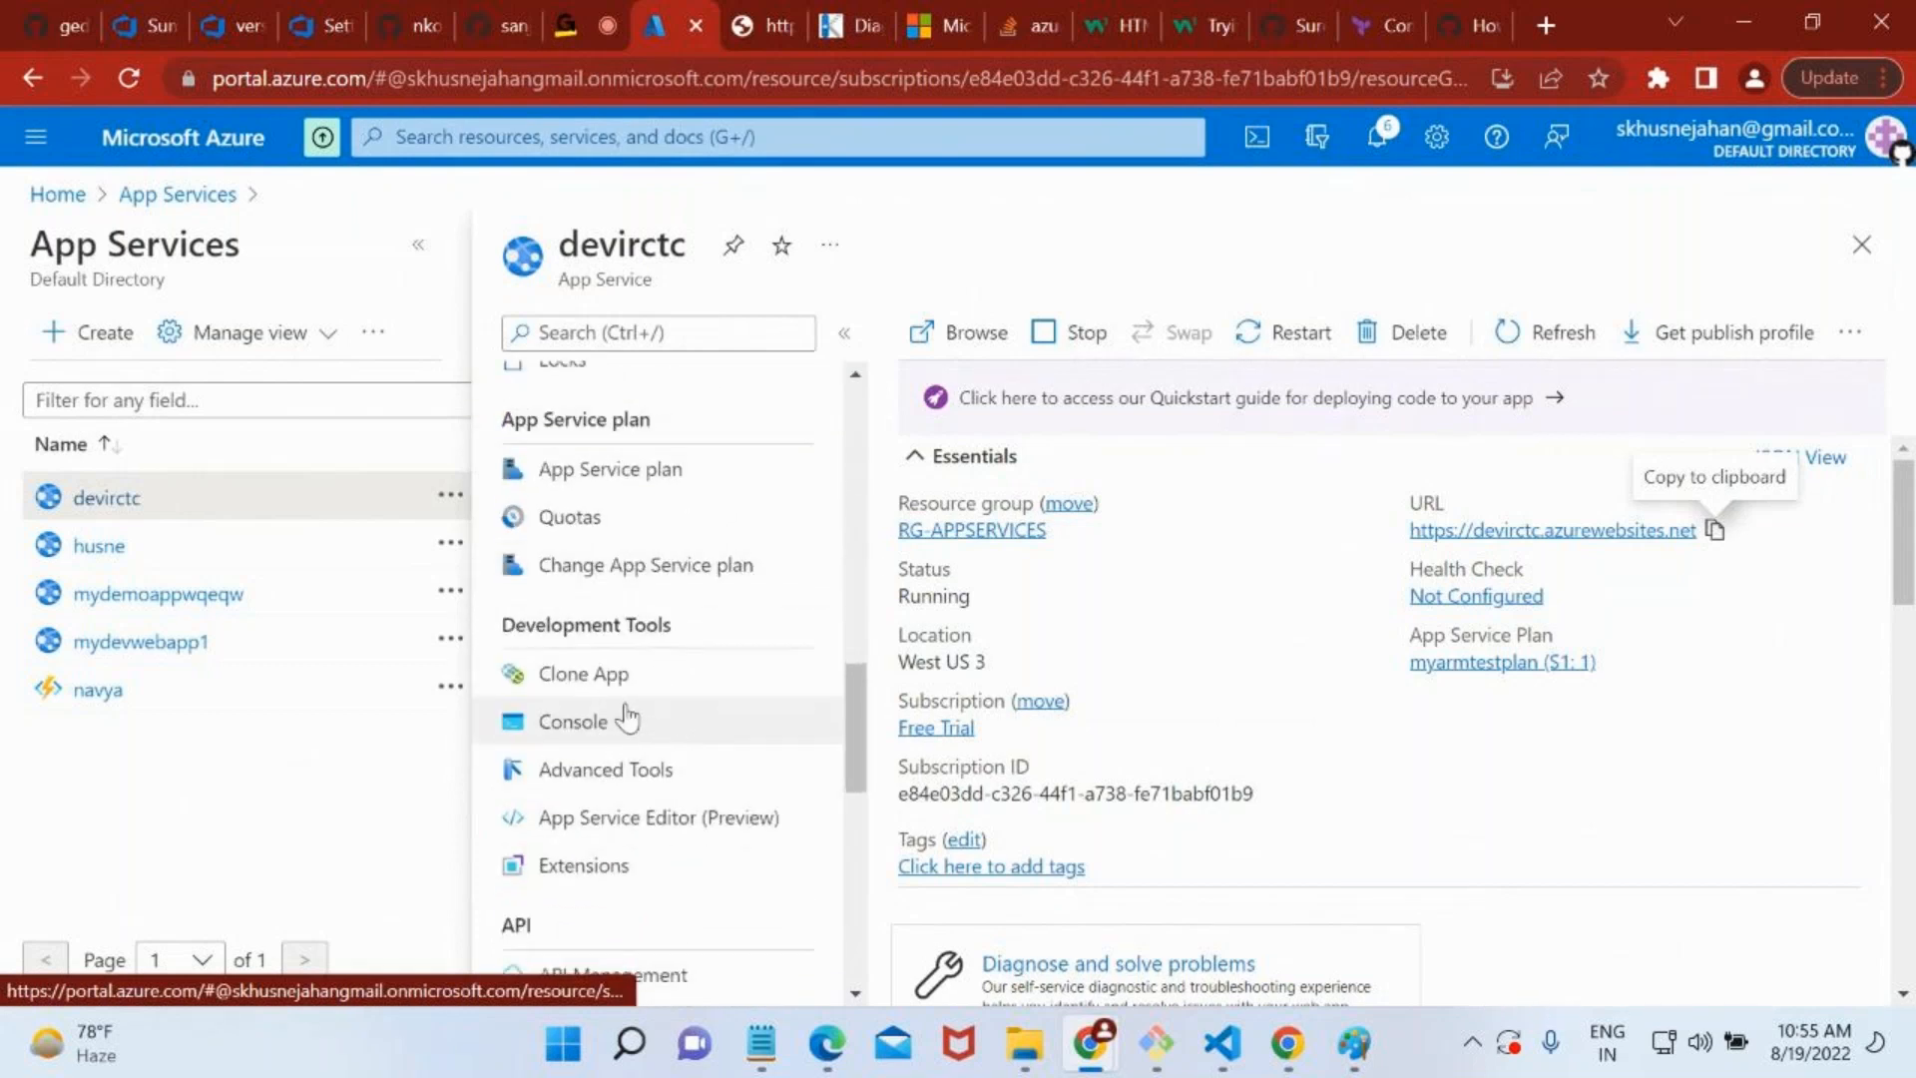
left_click(629, 720)
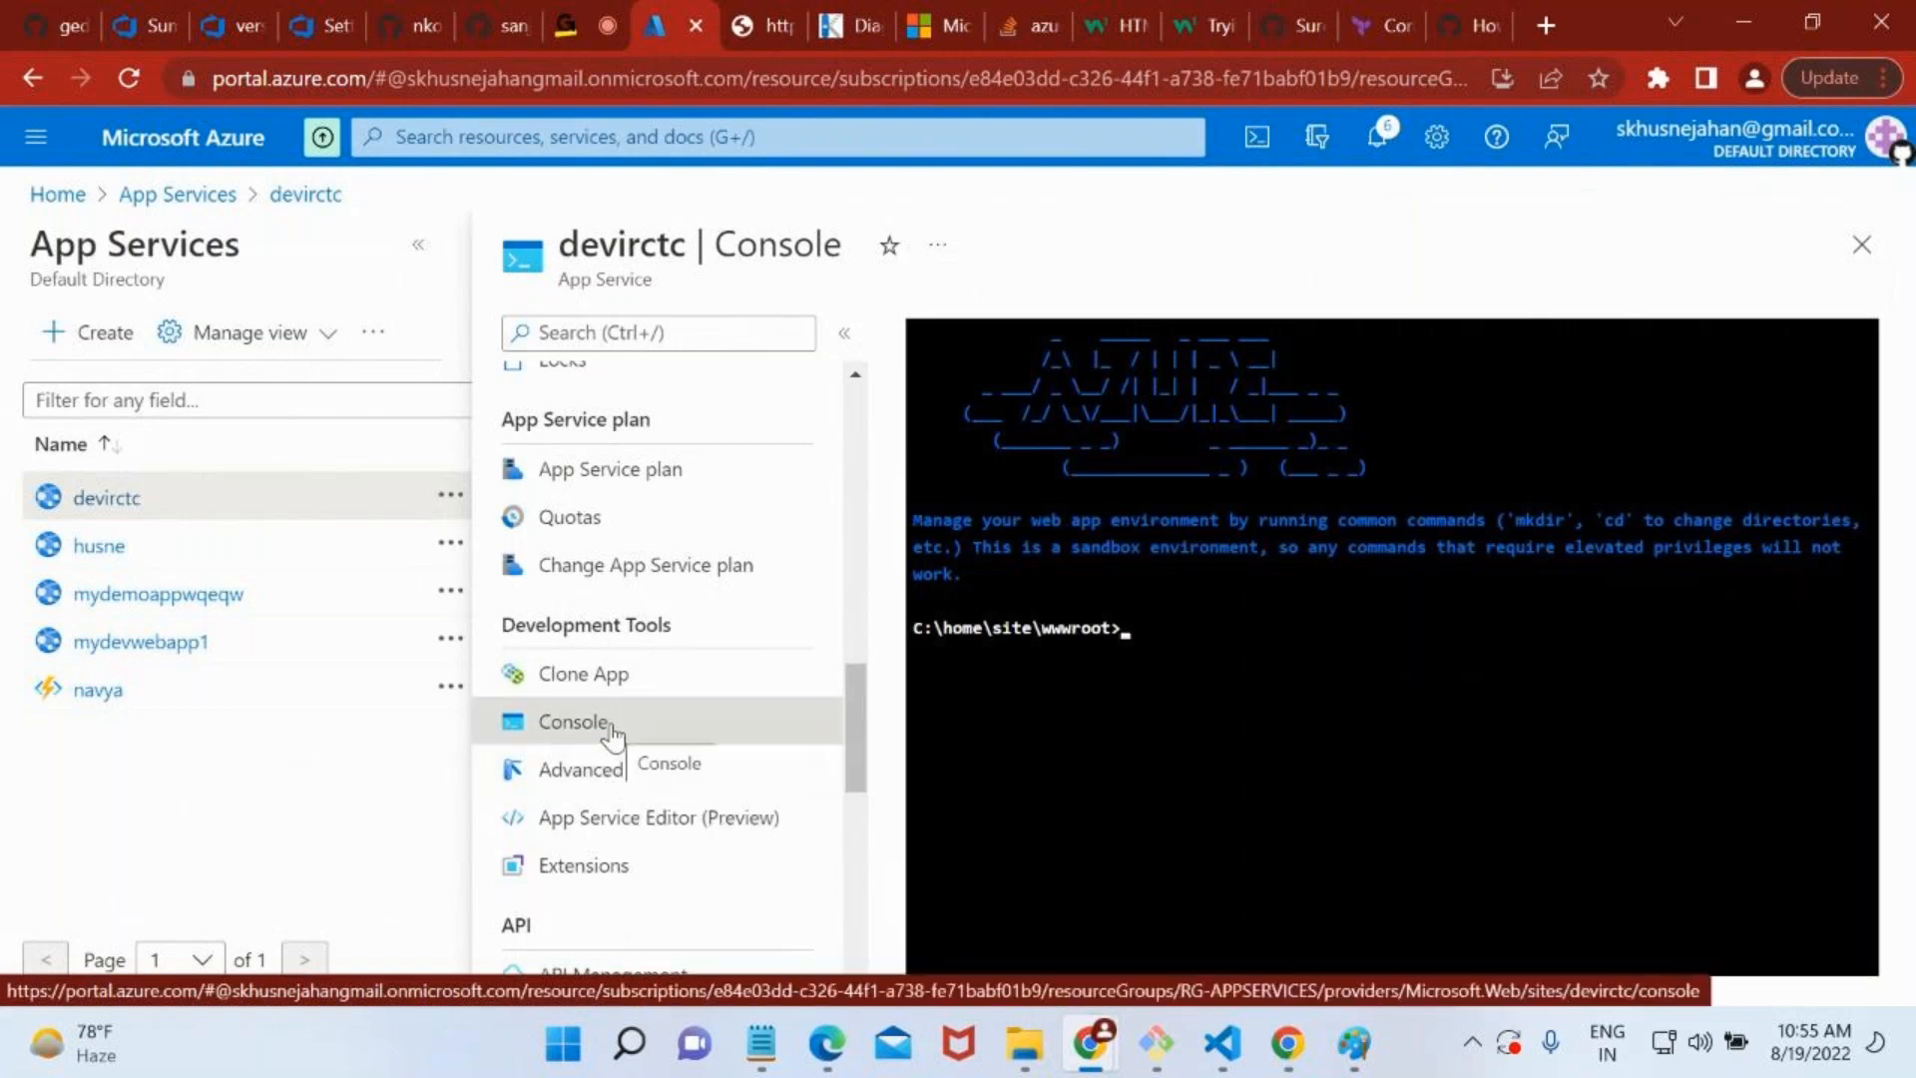
left_click_drag(943, 627, 1107, 630)
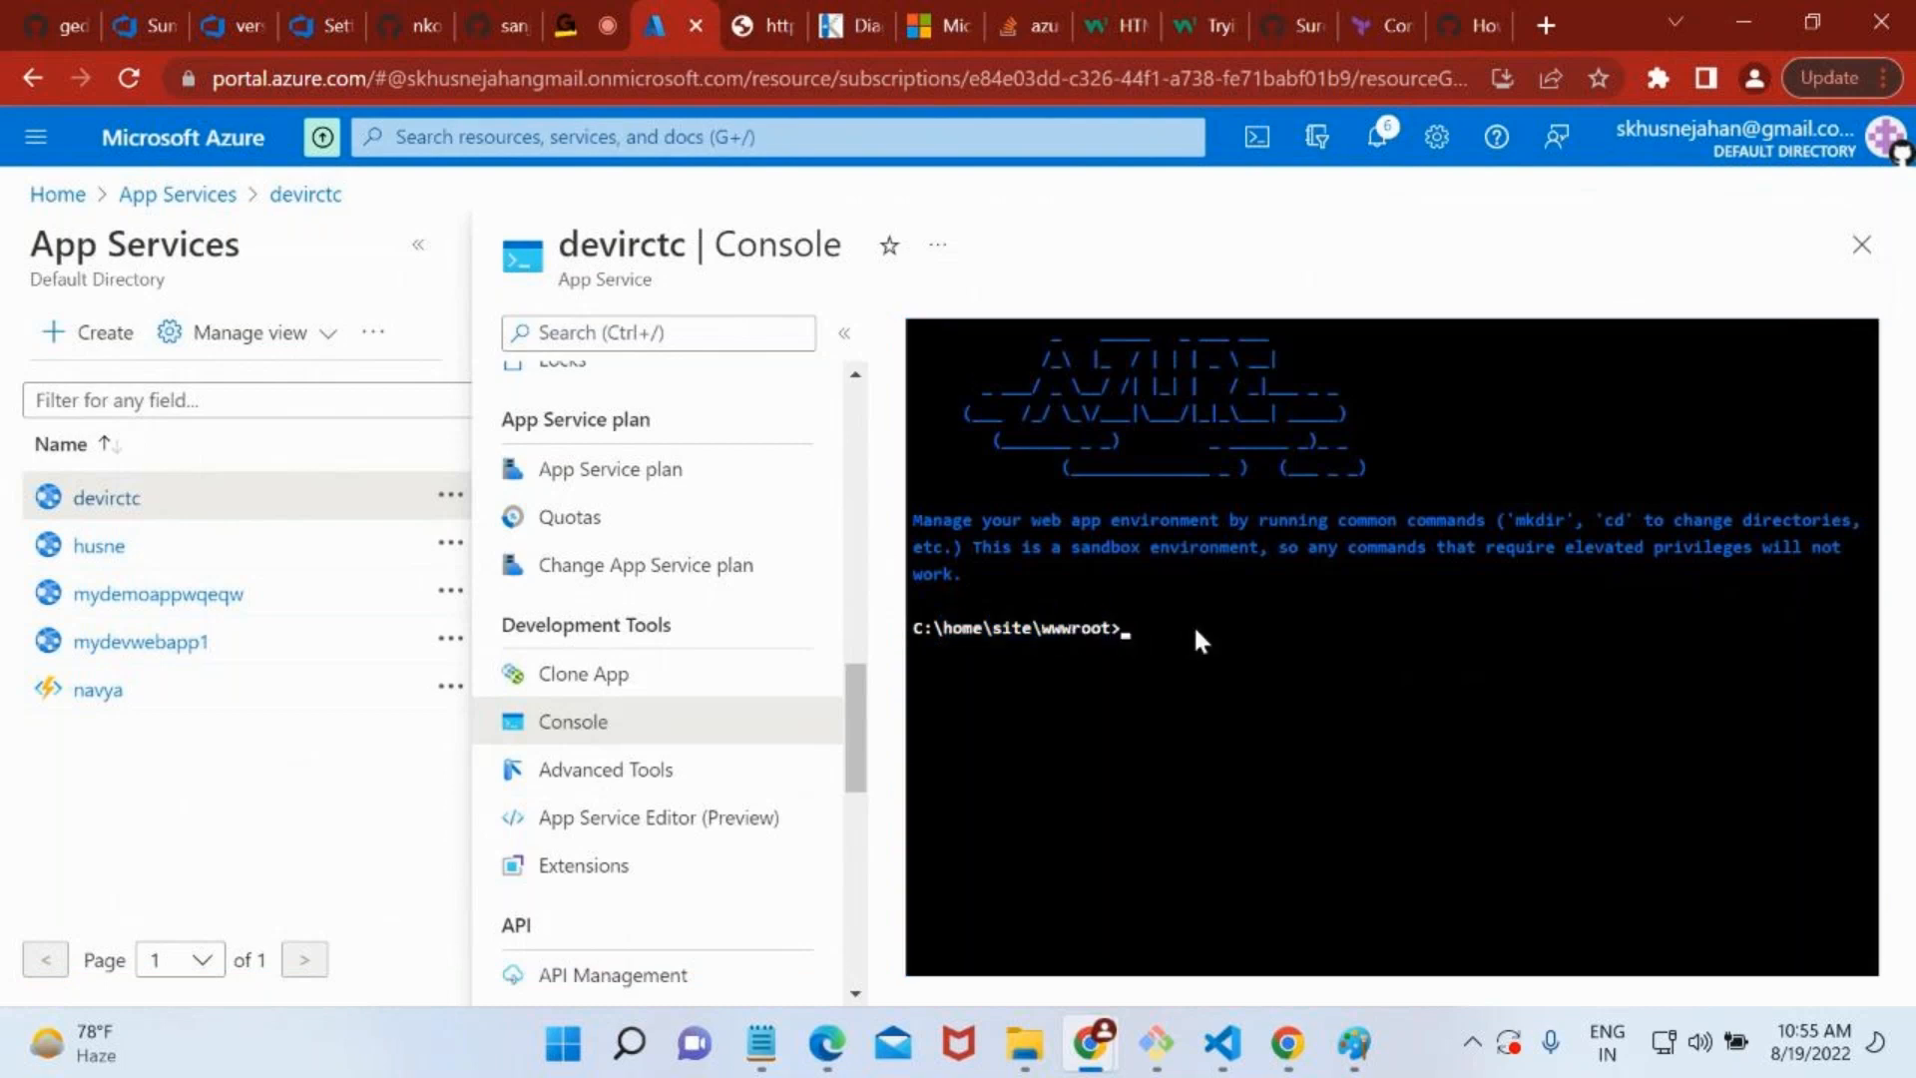
type("ls")
key("Return")
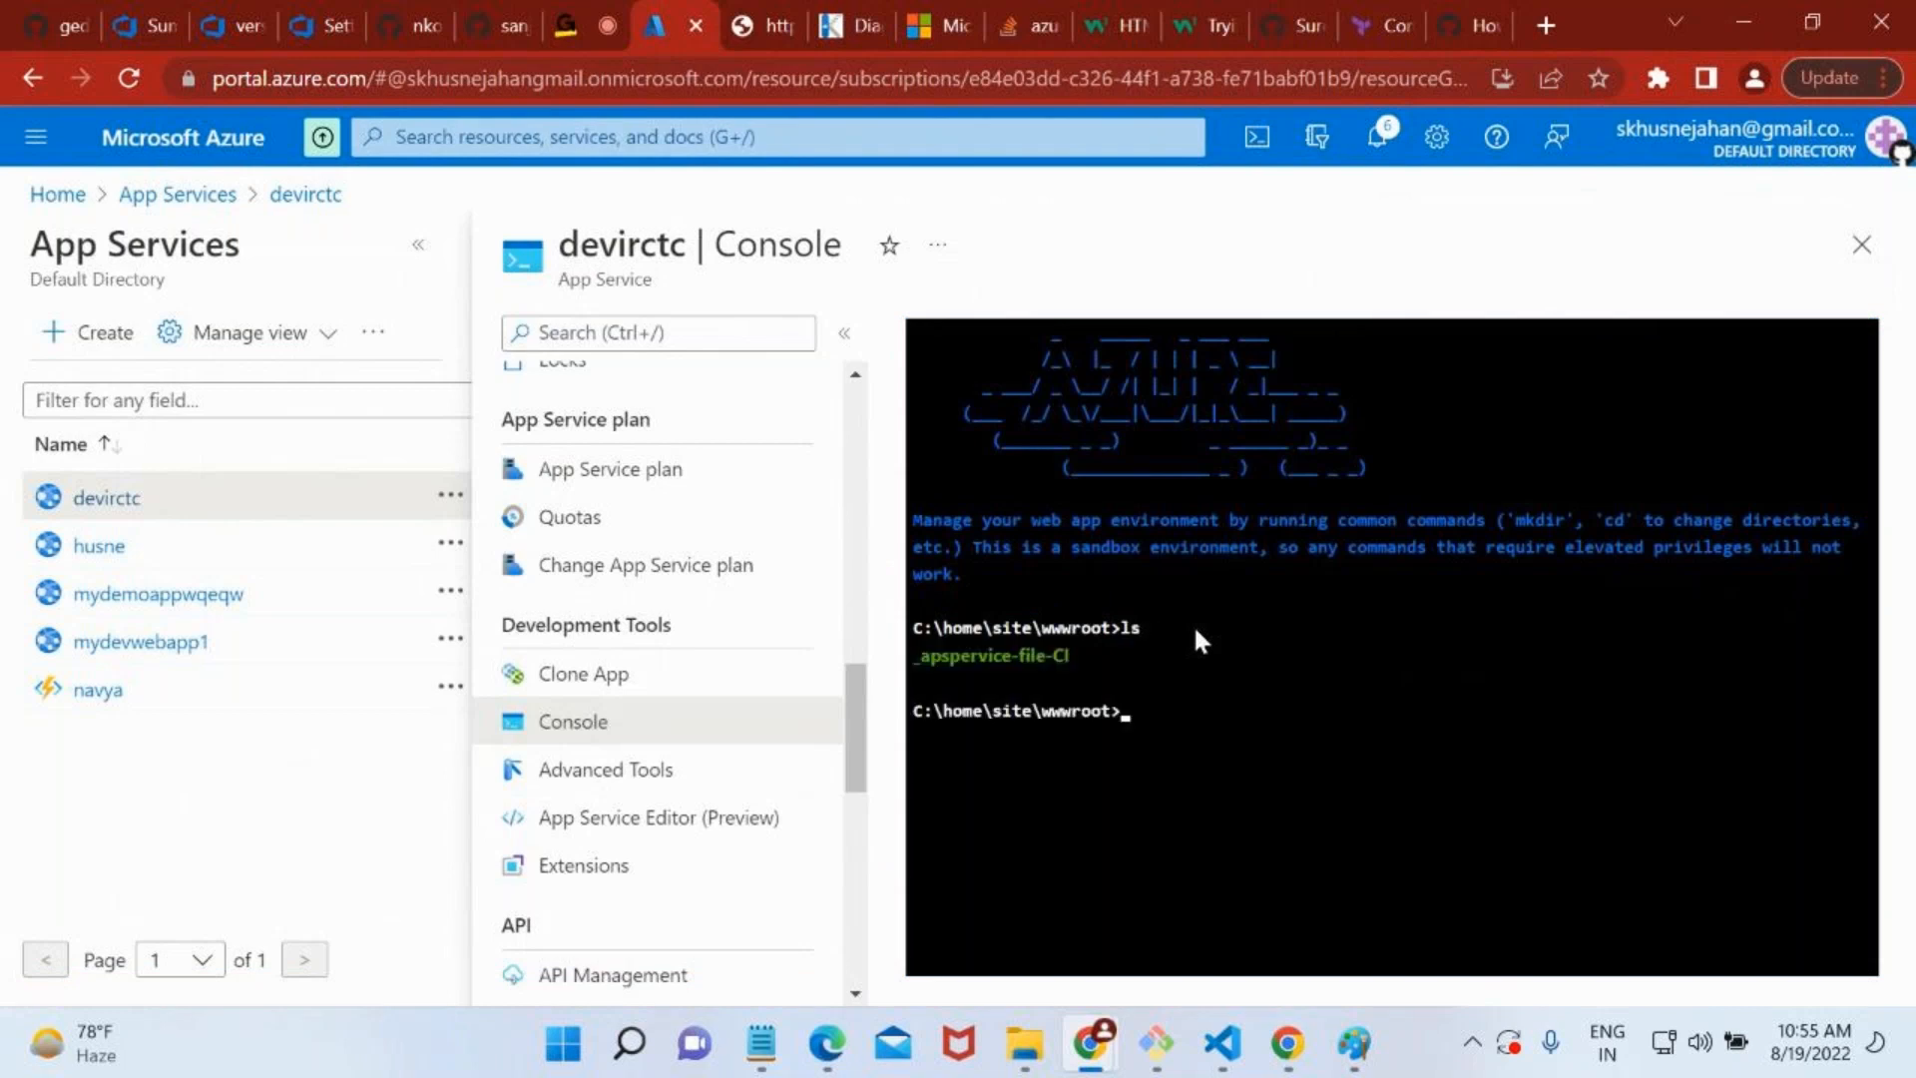
Change the console's working directory with the command cd _apspervice-file-CI.
type("cd _apspervice-file-CI")
key("Return")
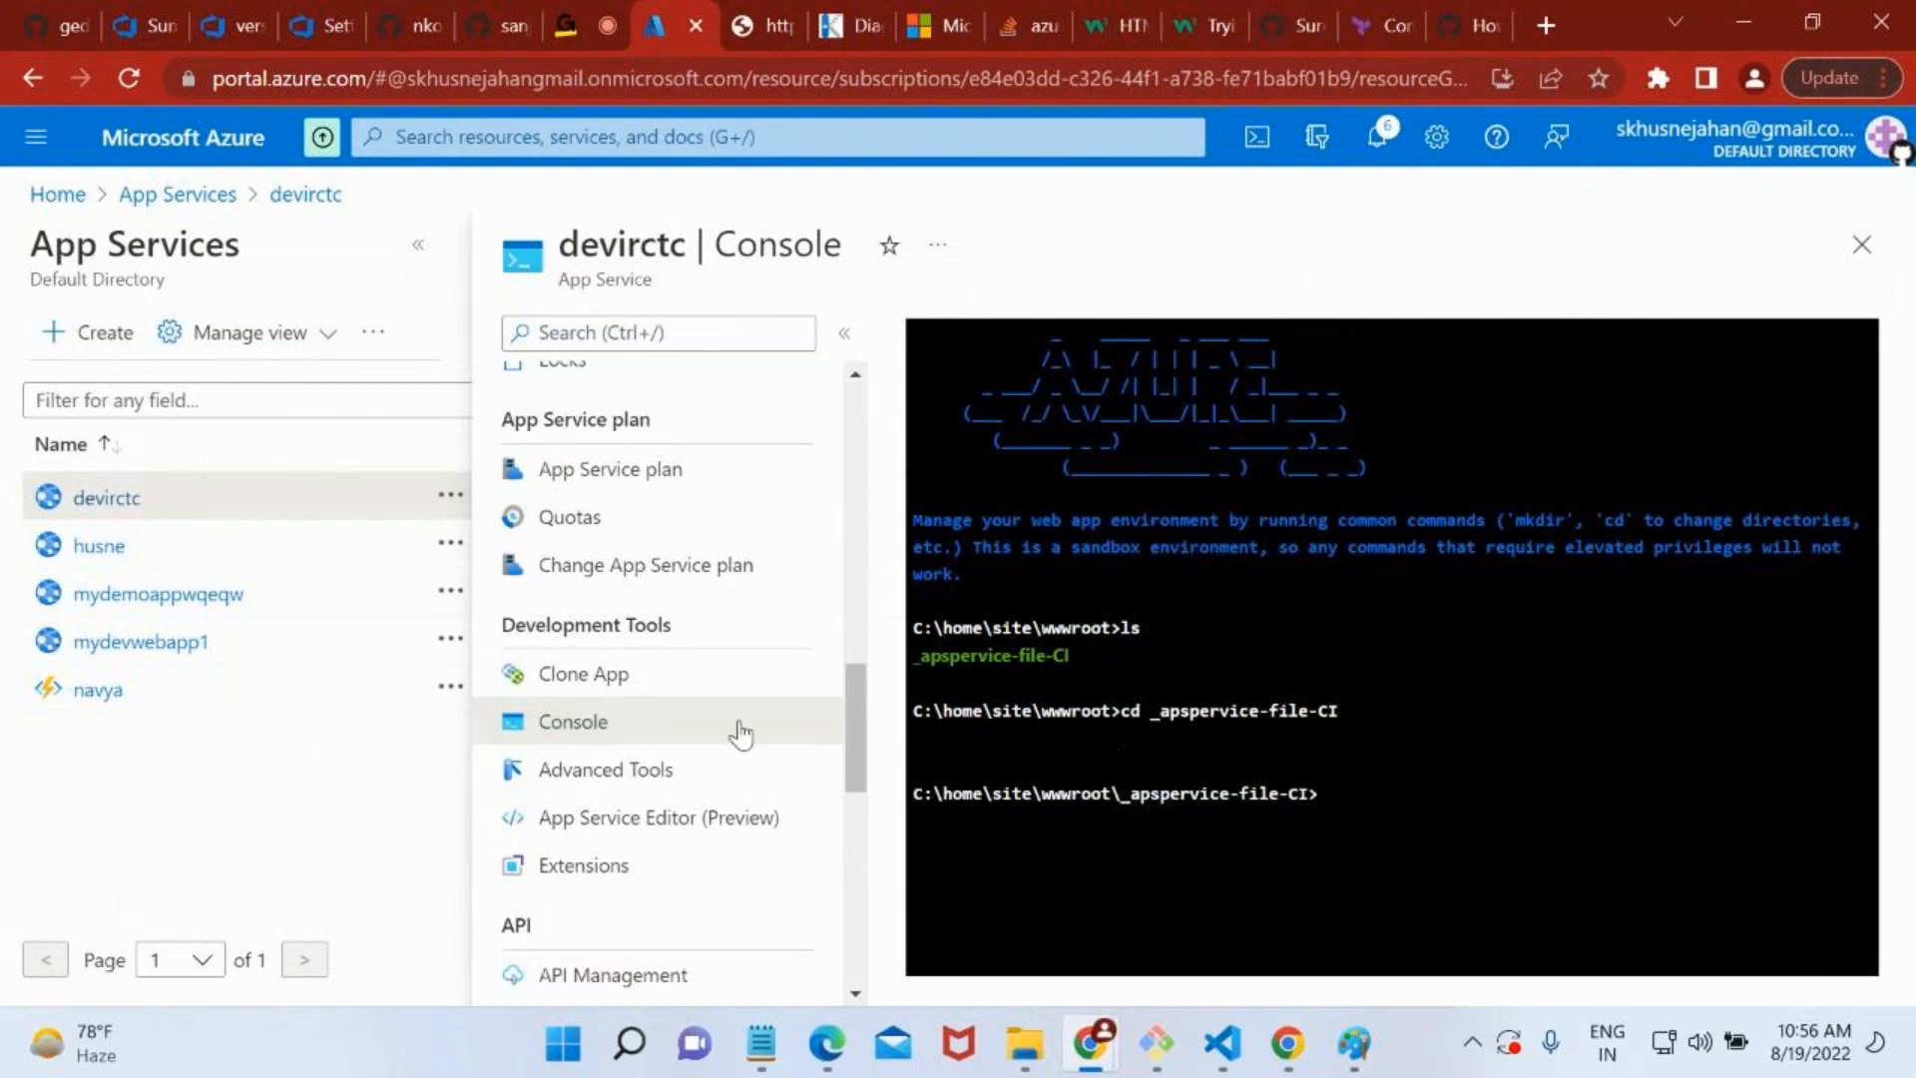
Launch the App Service Editor for devirctc and open test.html from _apspervice-file-CI/drop/s.
left_click(612, 821)
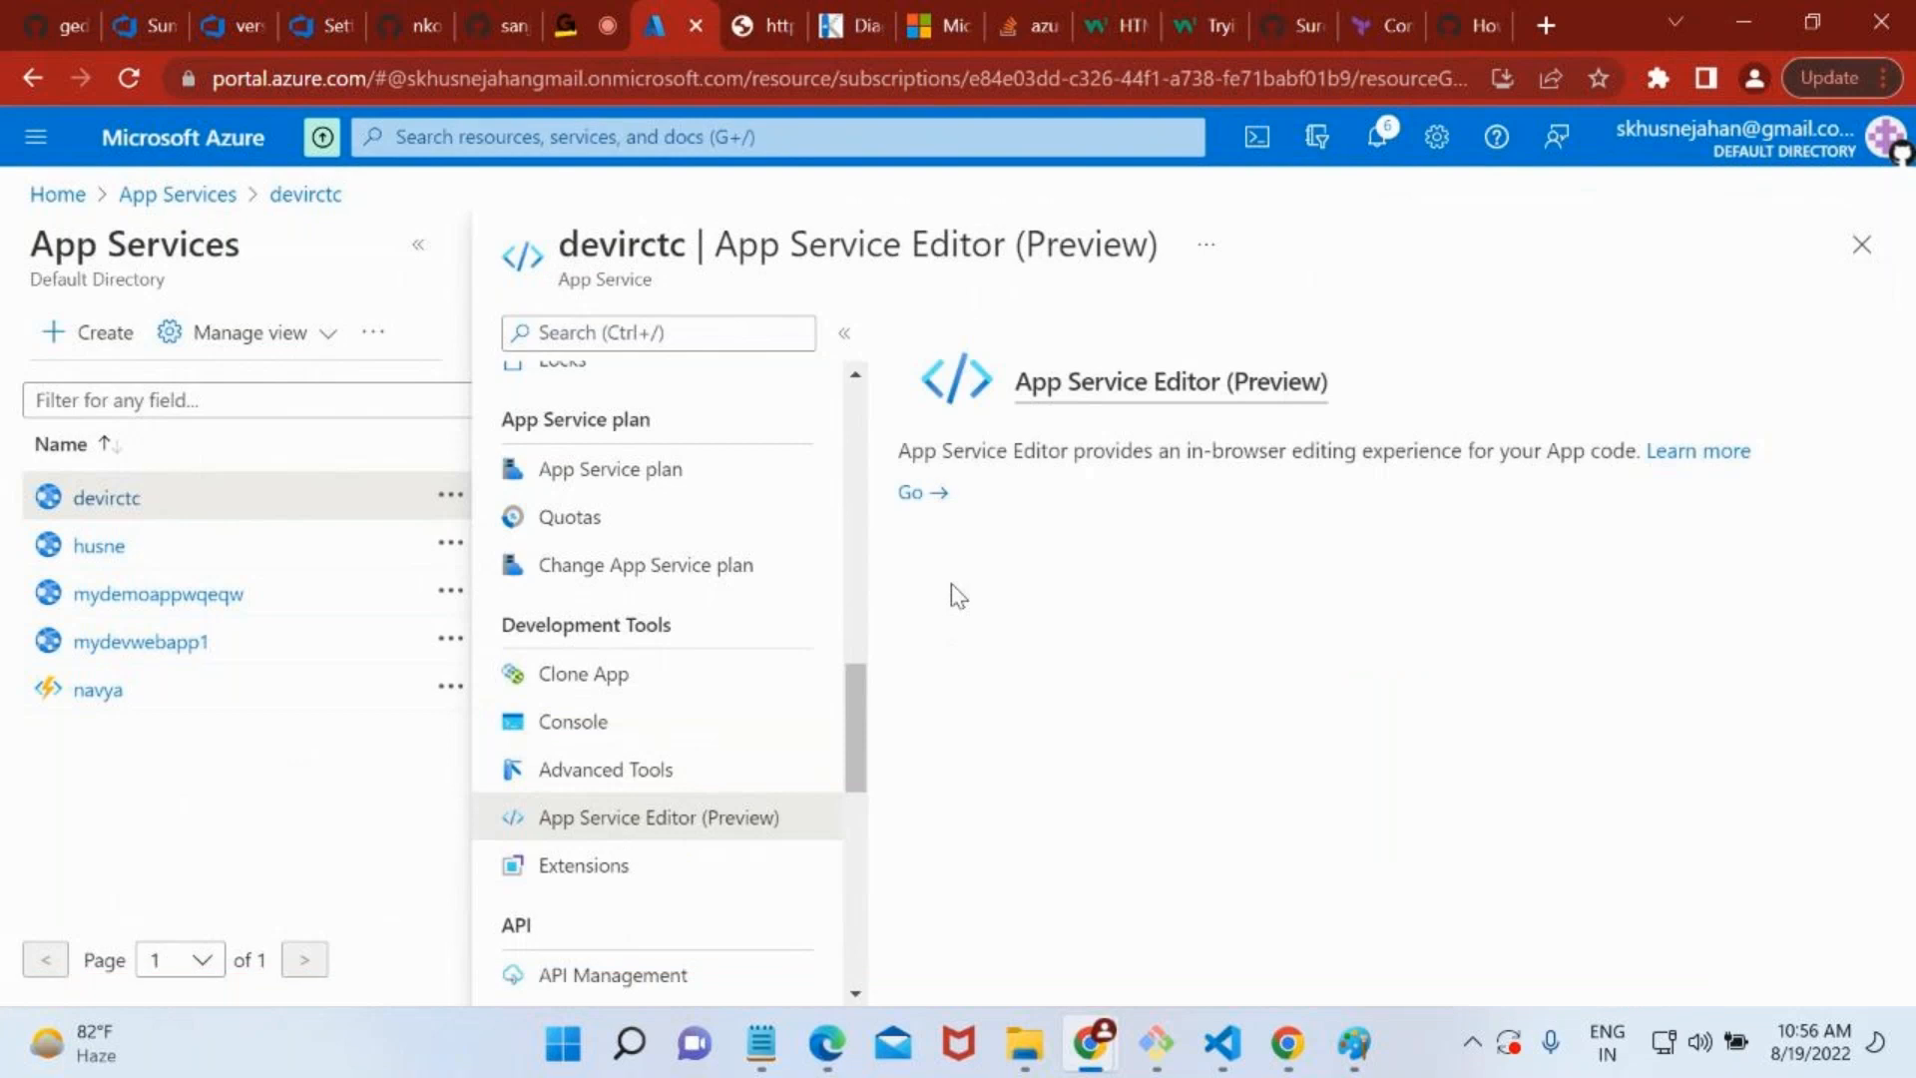
left_click(924, 499)
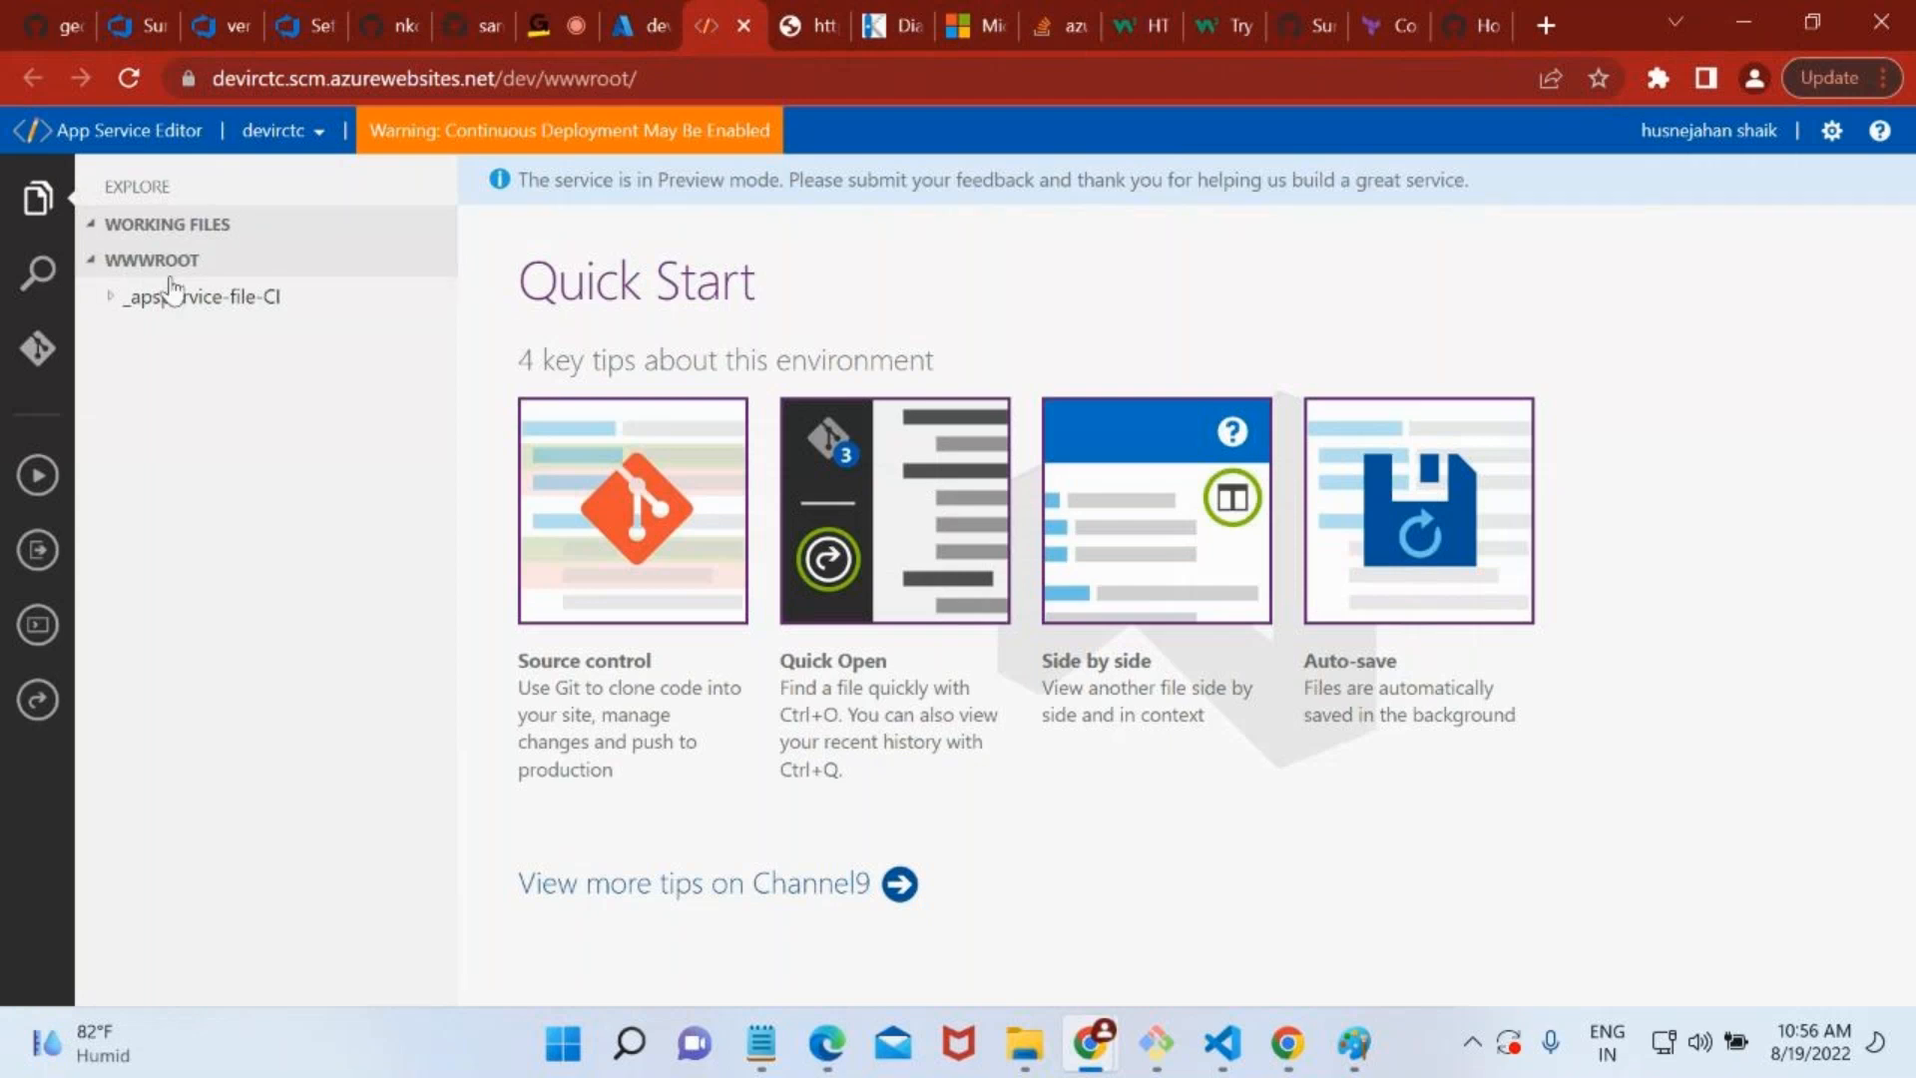
left_click(115, 297)
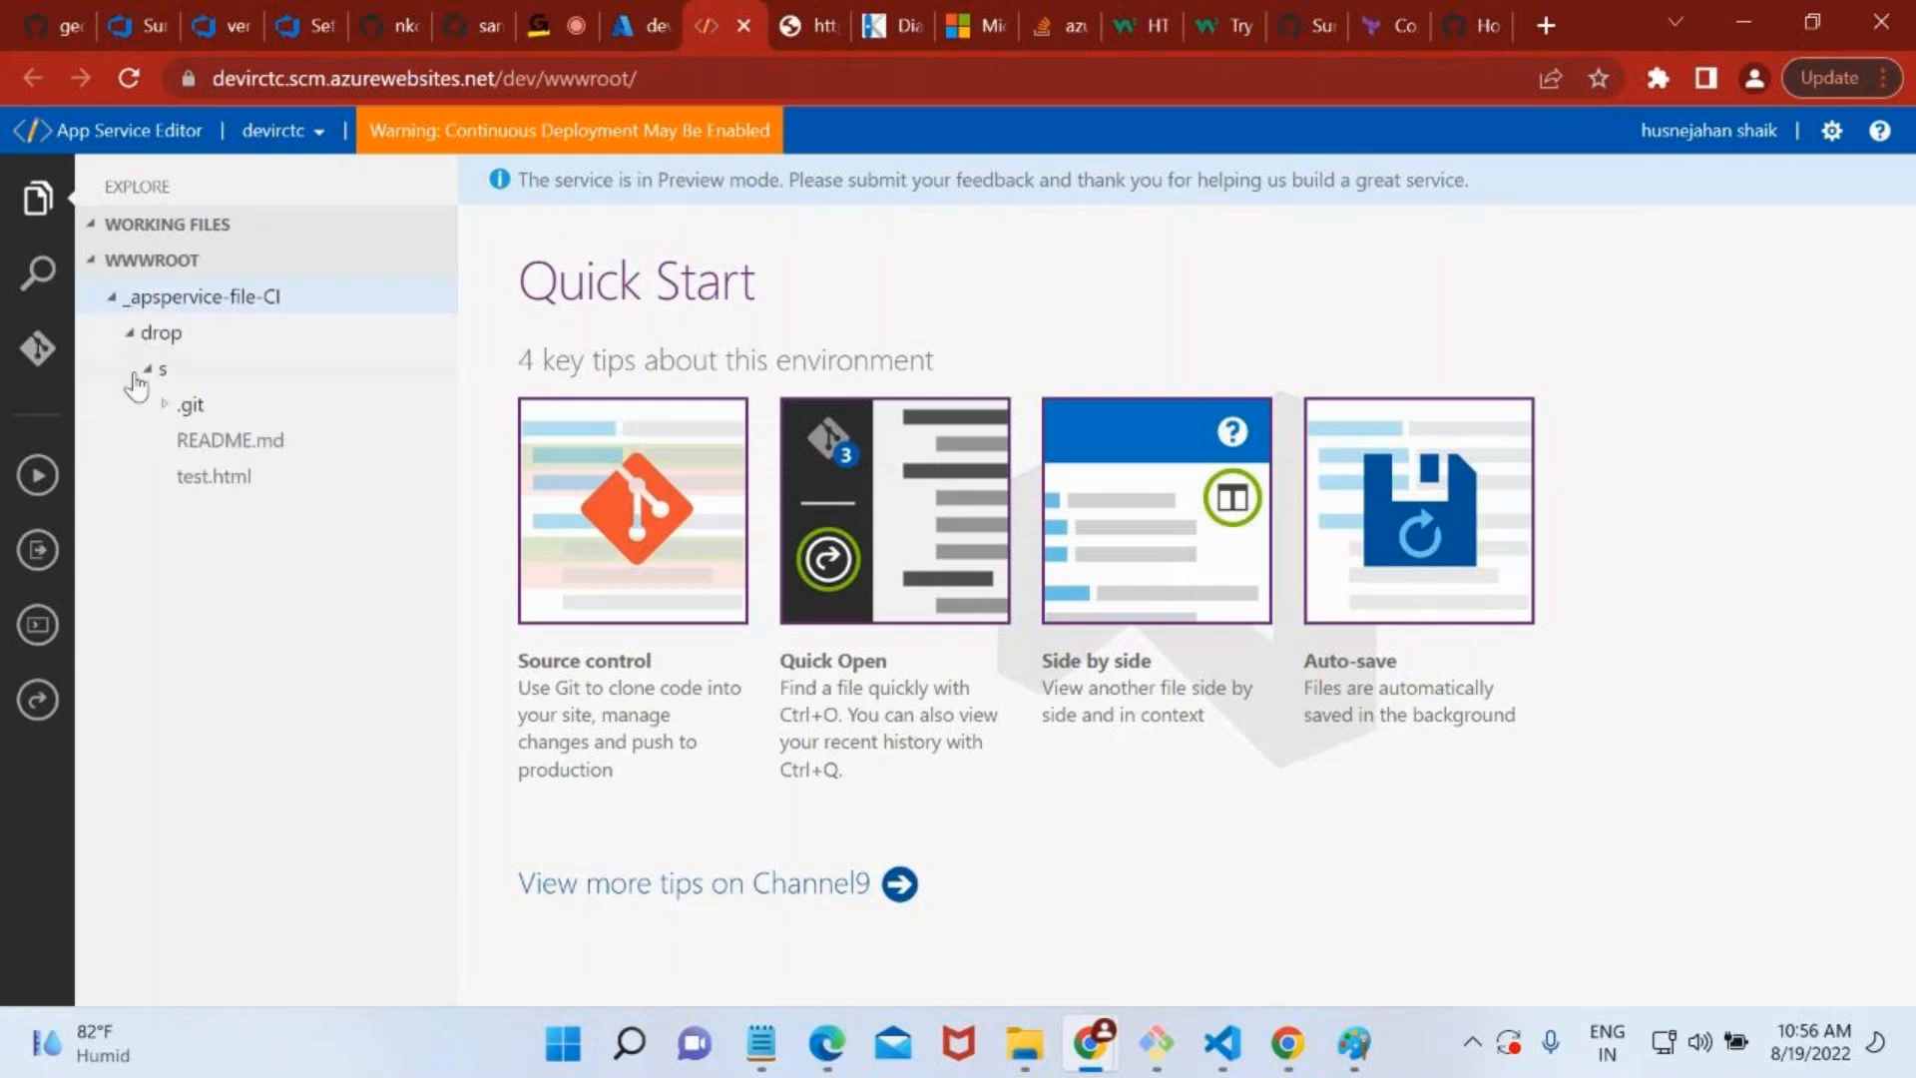
left_click(181, 473)
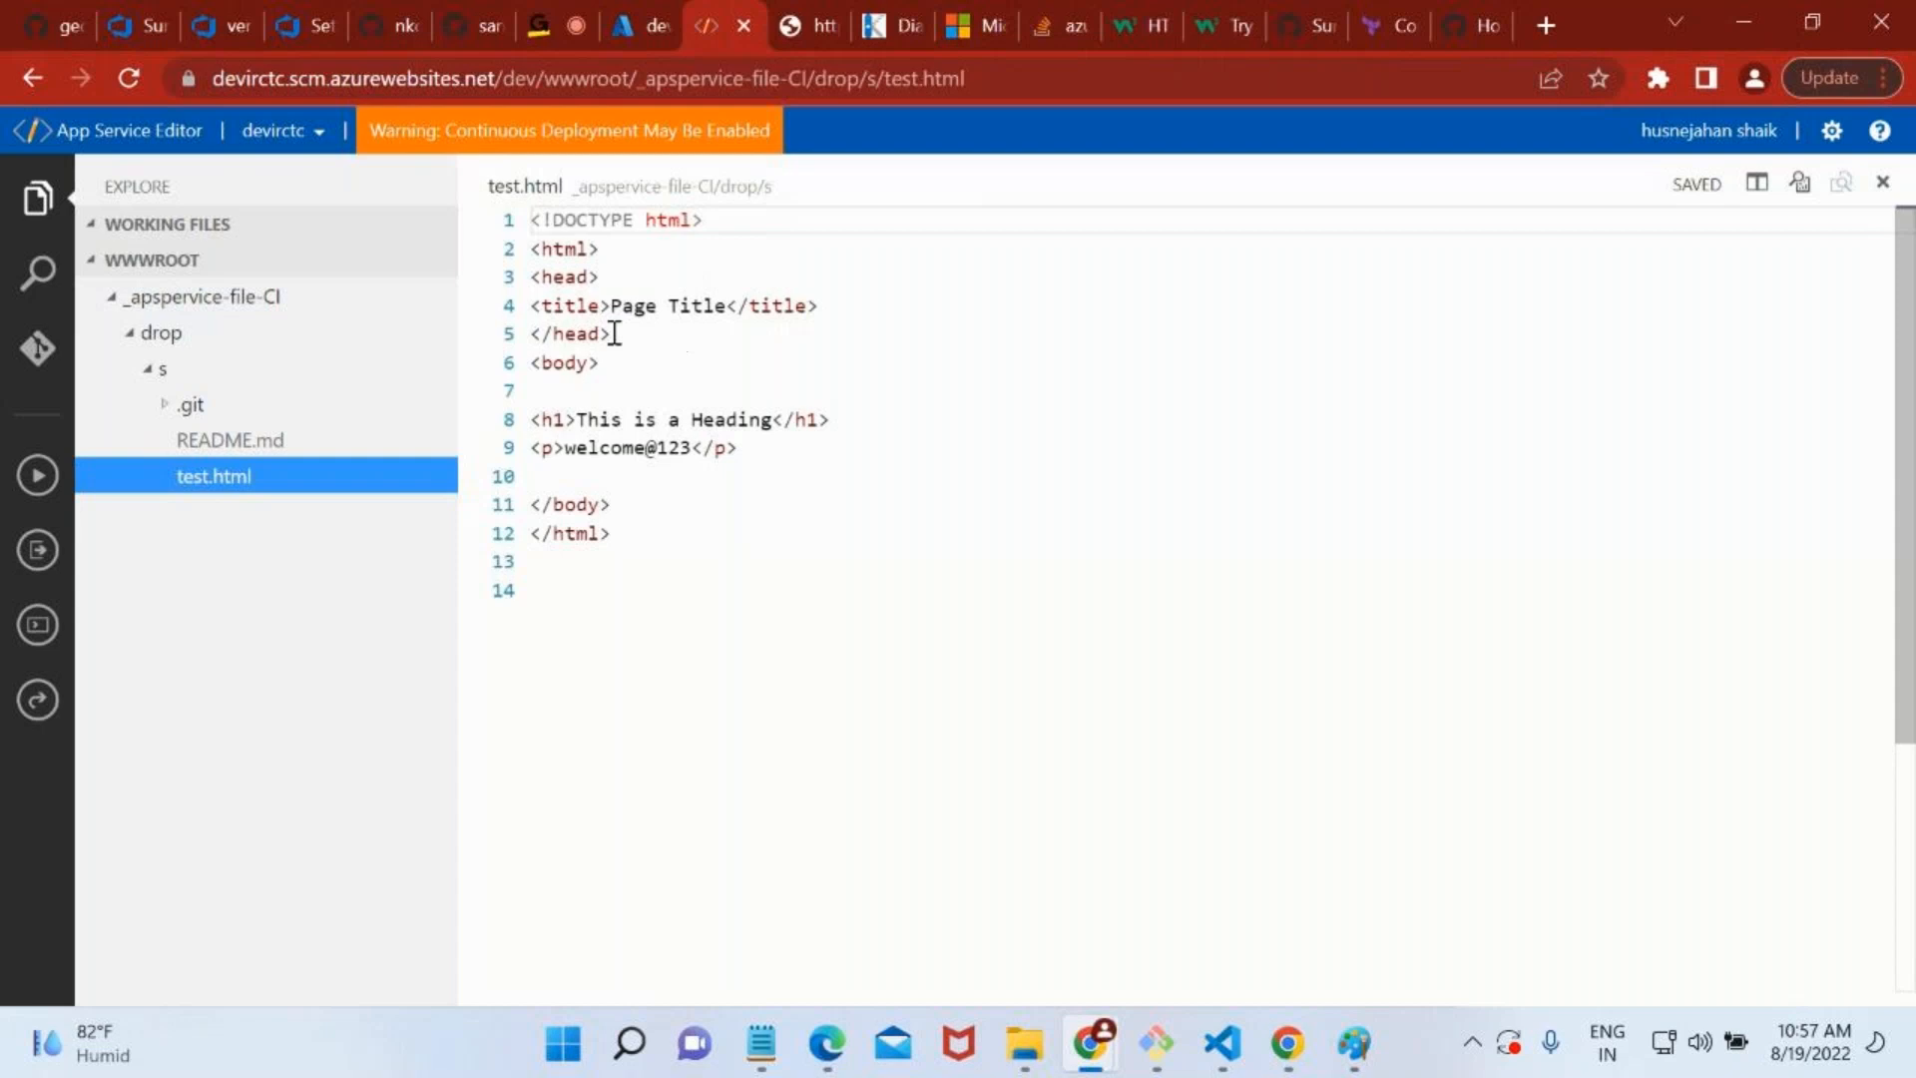
Examine the markup of test.html, including its head section and page title, and close the editor tab.
double_click(580, 254)
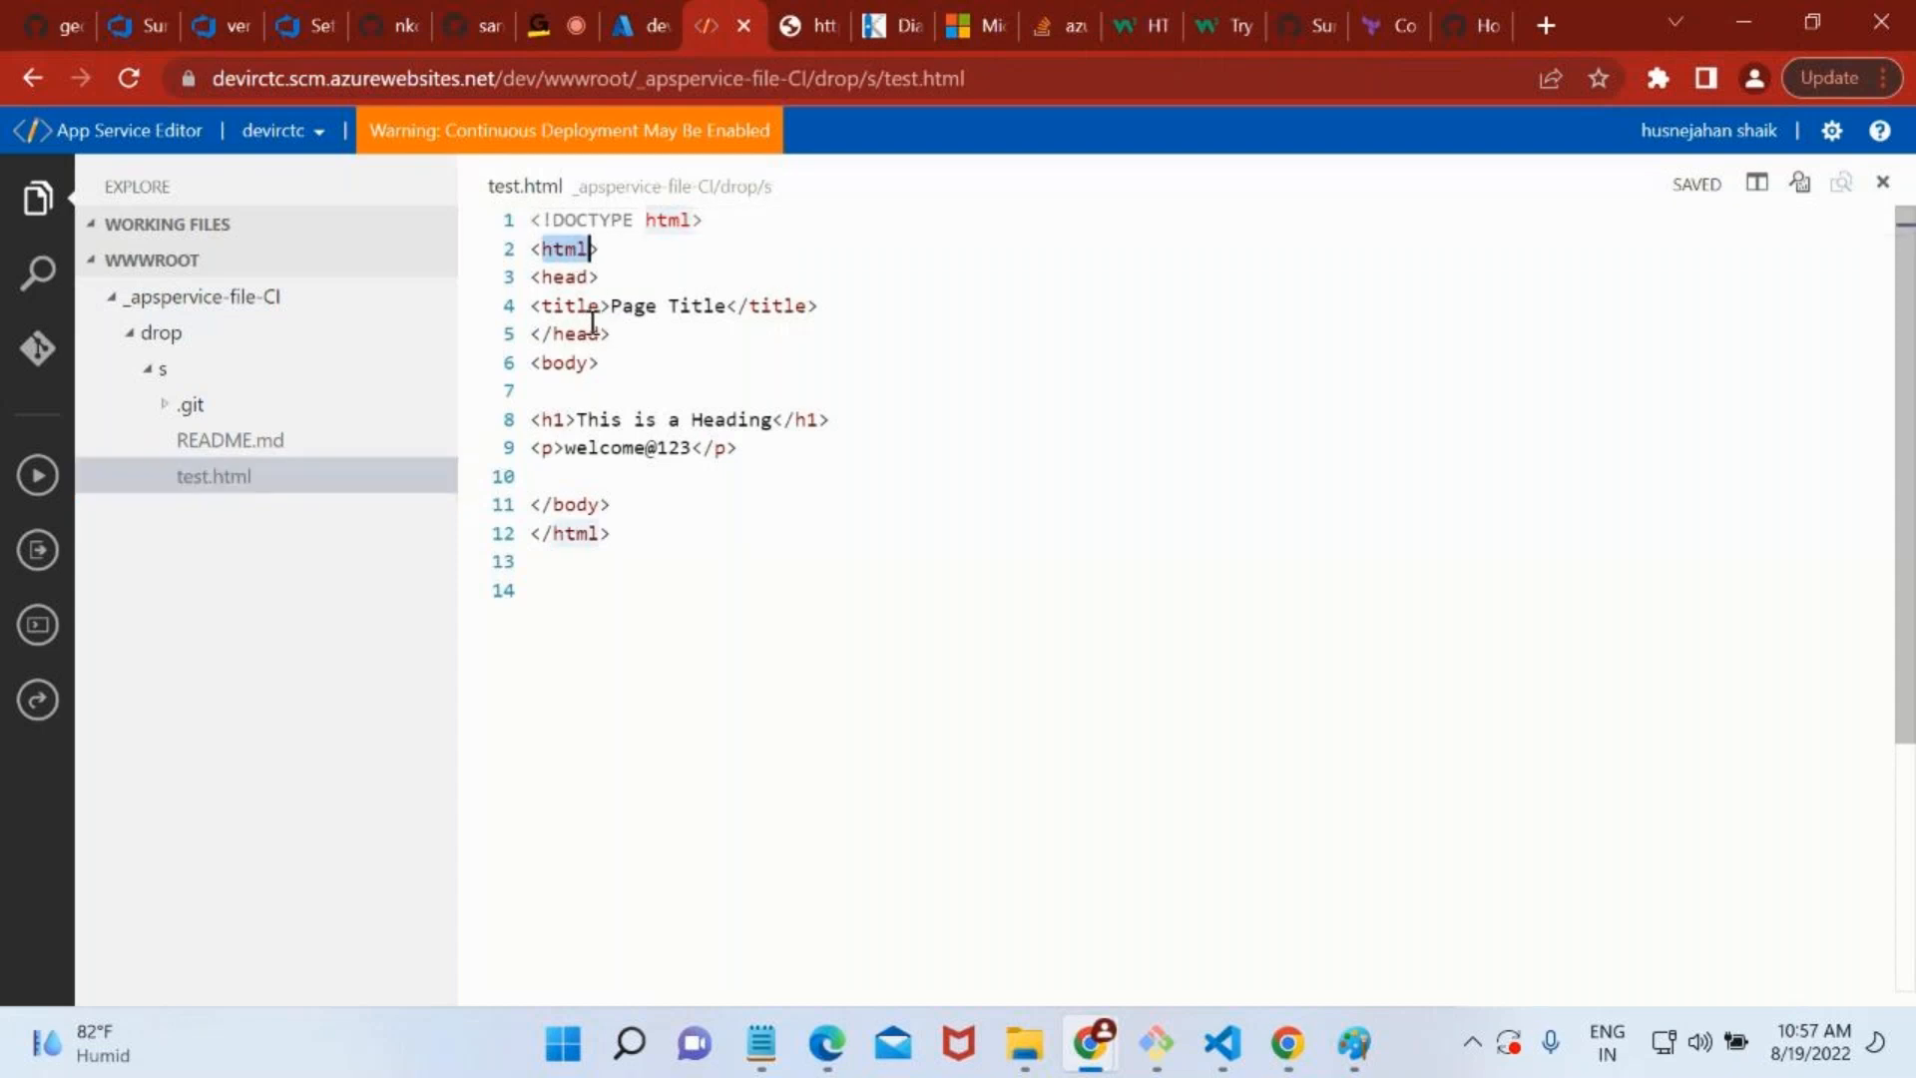
left_click_drag(599, 334, 545, 253)
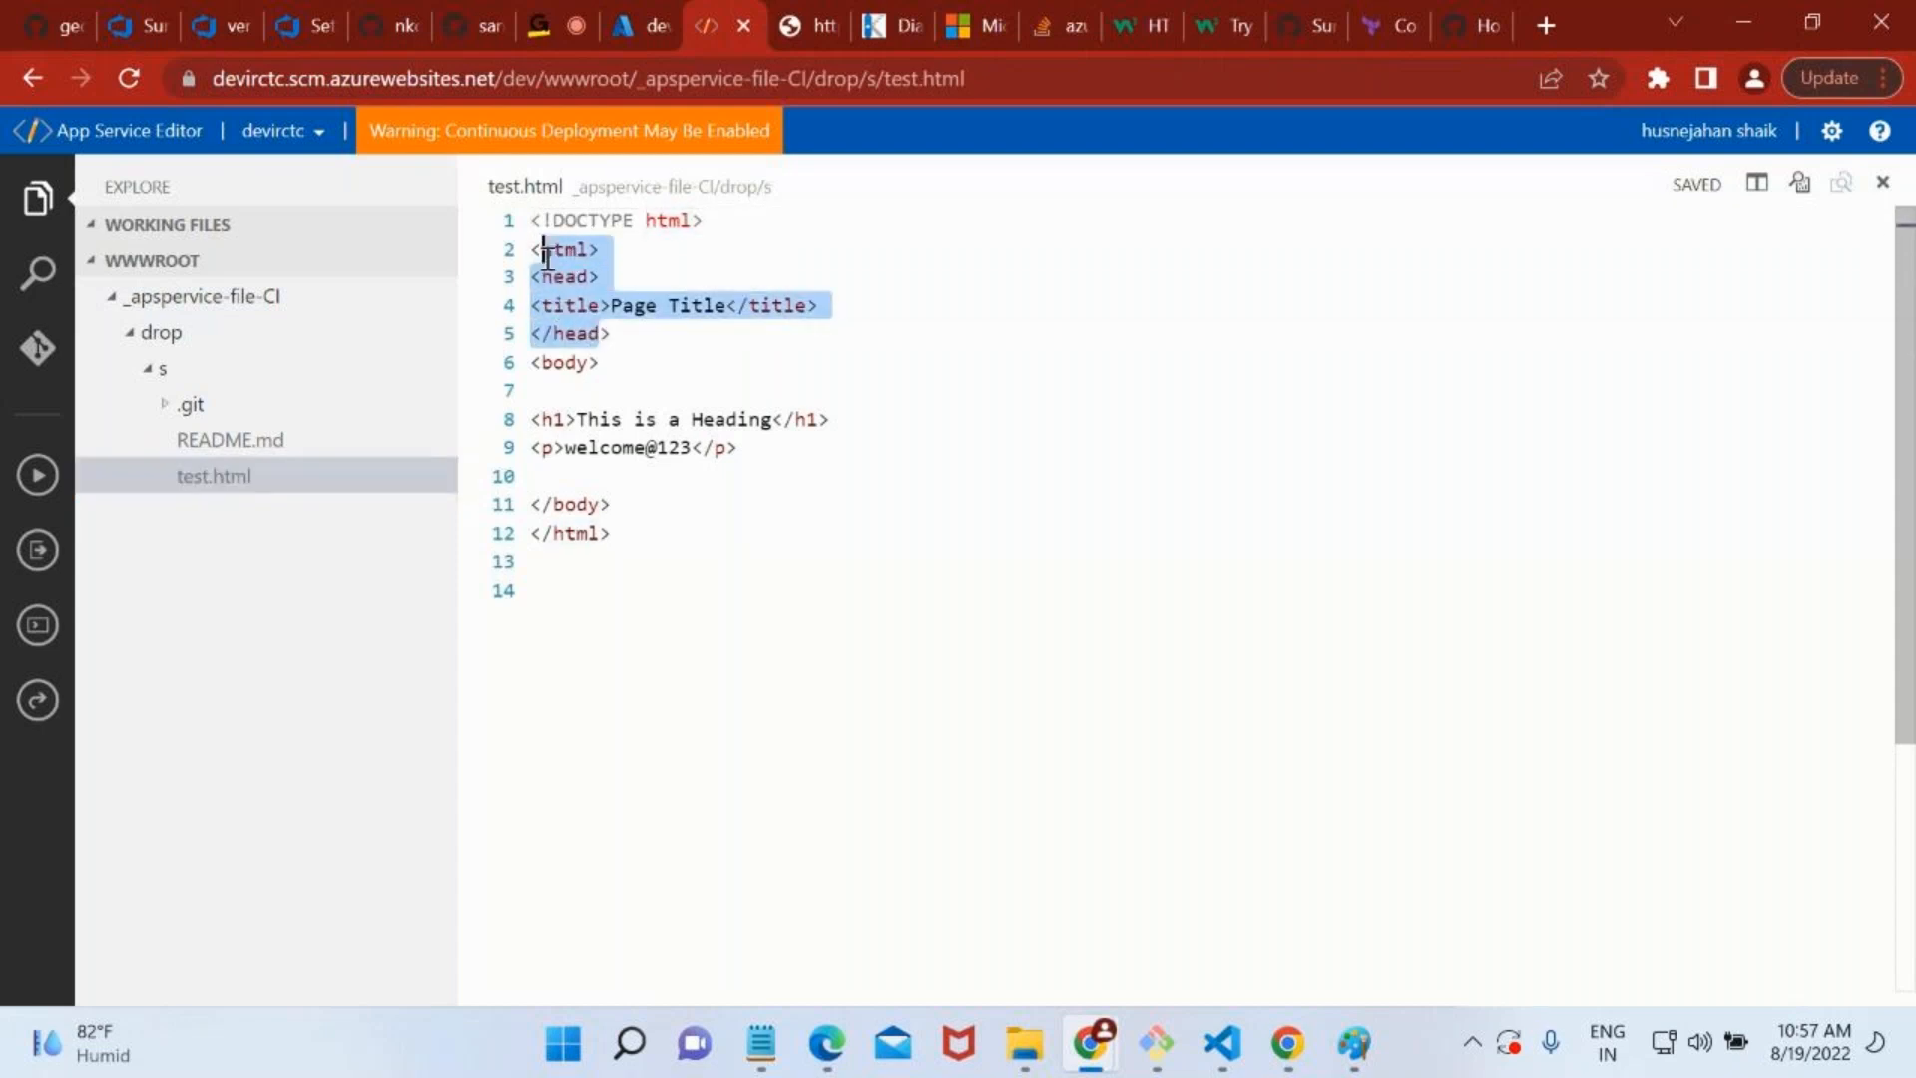
left_click(627, 359)
double_click(643, 309)
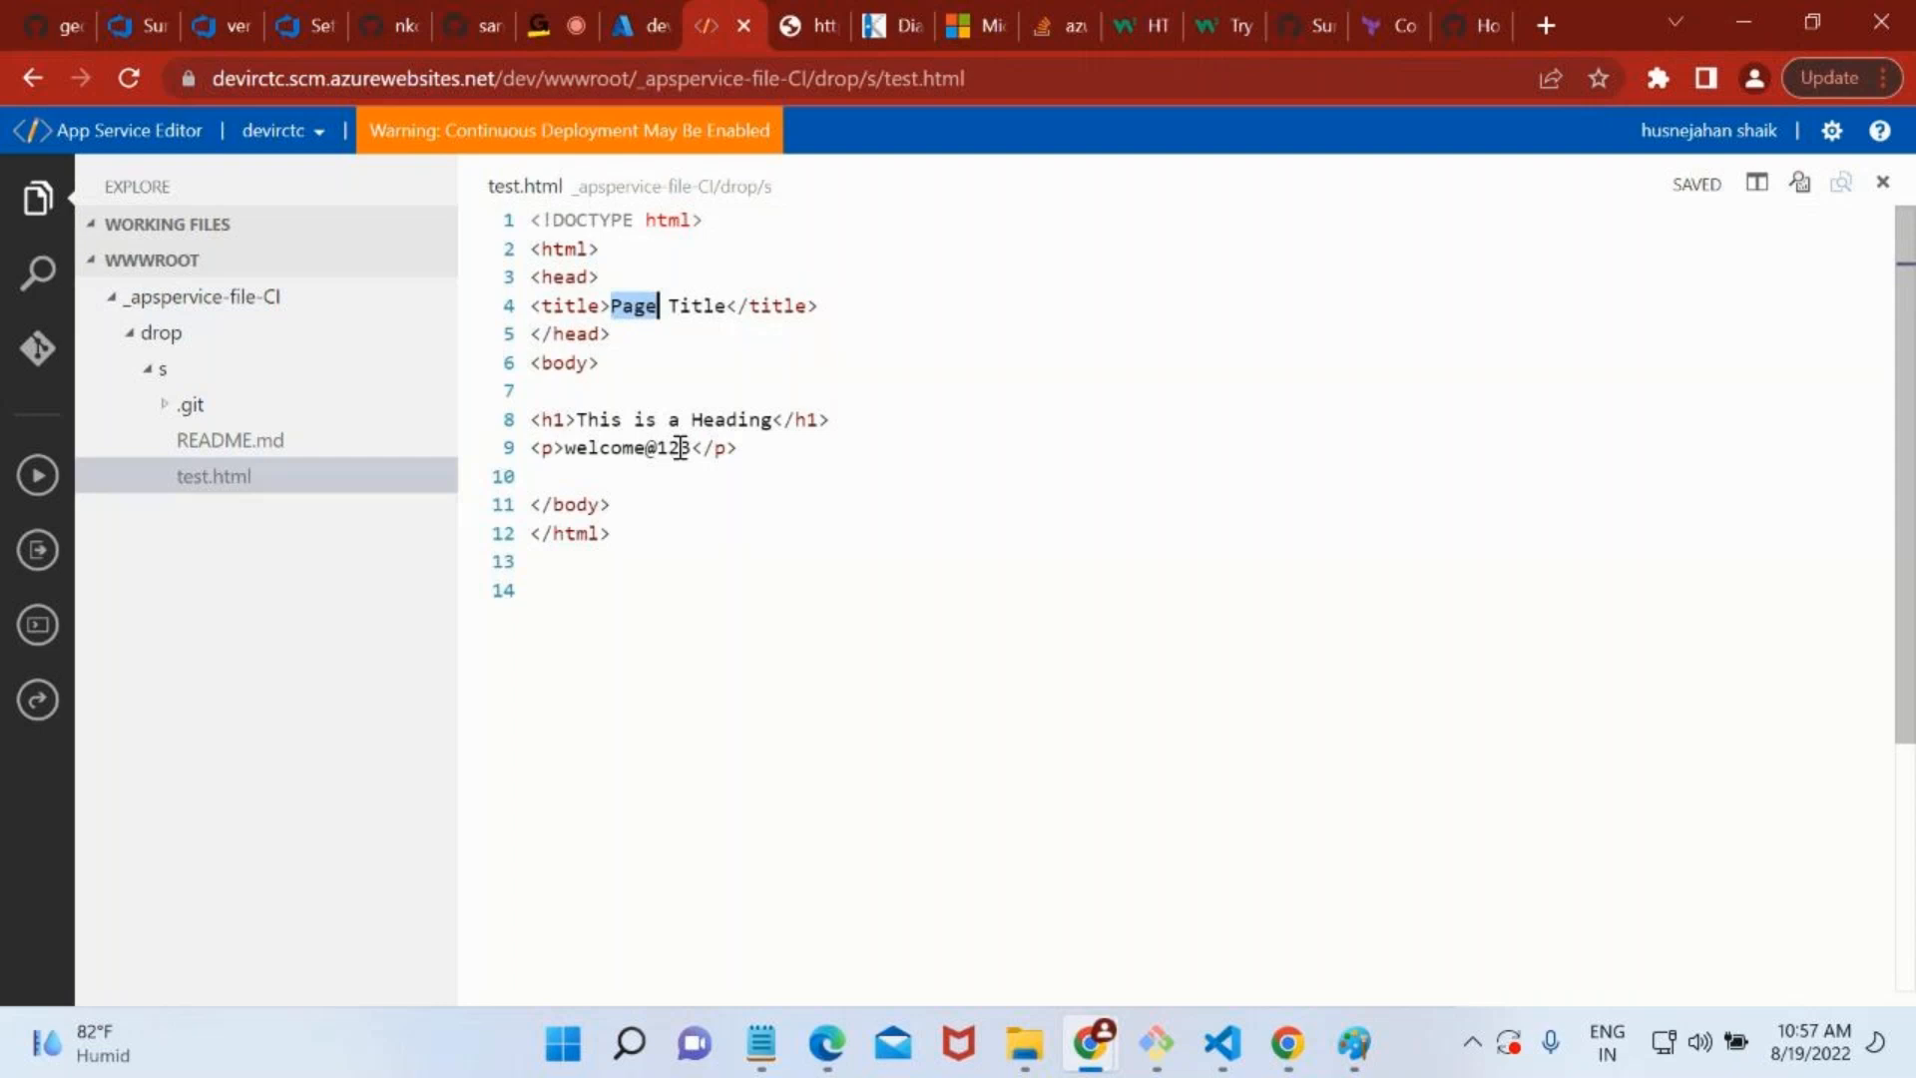
left_click(849, 550)
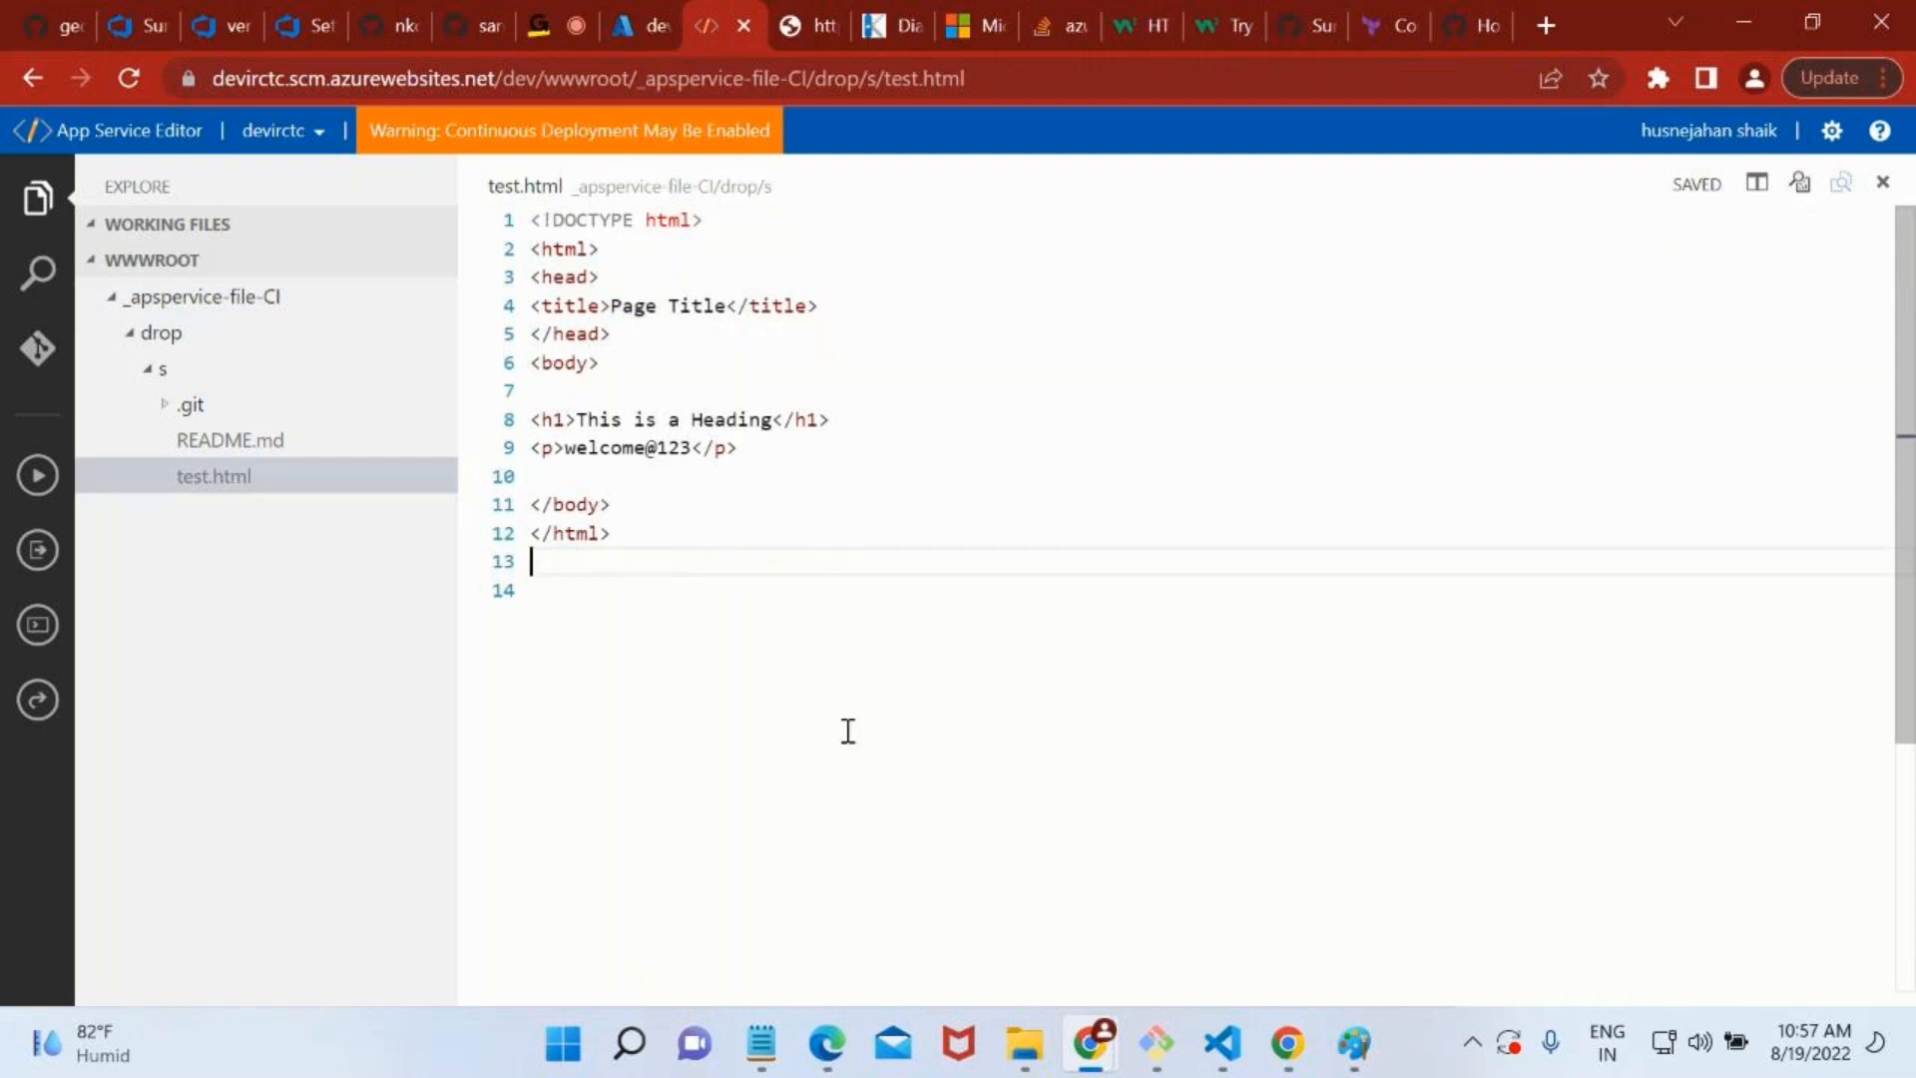
left_click(742, 28)
Close the devirctc page to return to the App Services list, and reopen the devirctc app's overview.
scroll(727, 710, "down", 2)
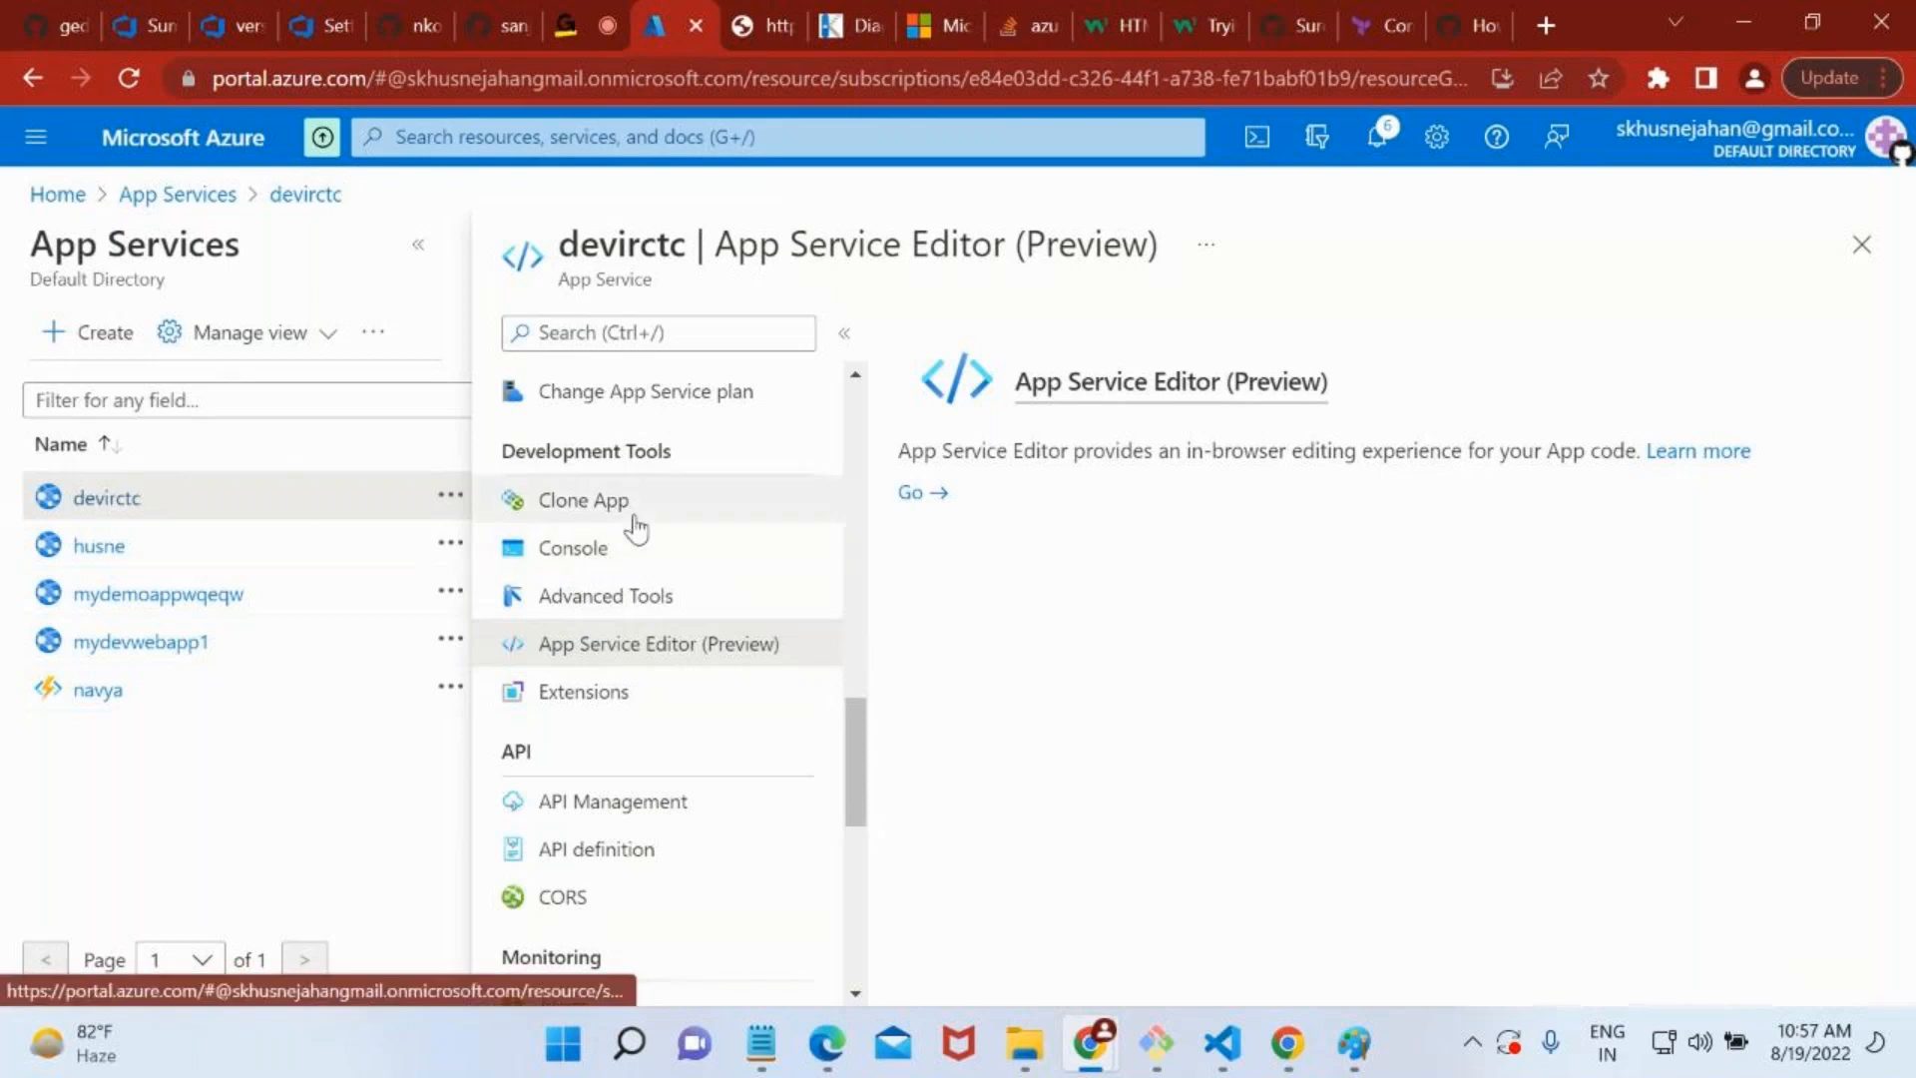
scroll(635, 527, "up", 3)
scroll(634, 527, "up", 1)
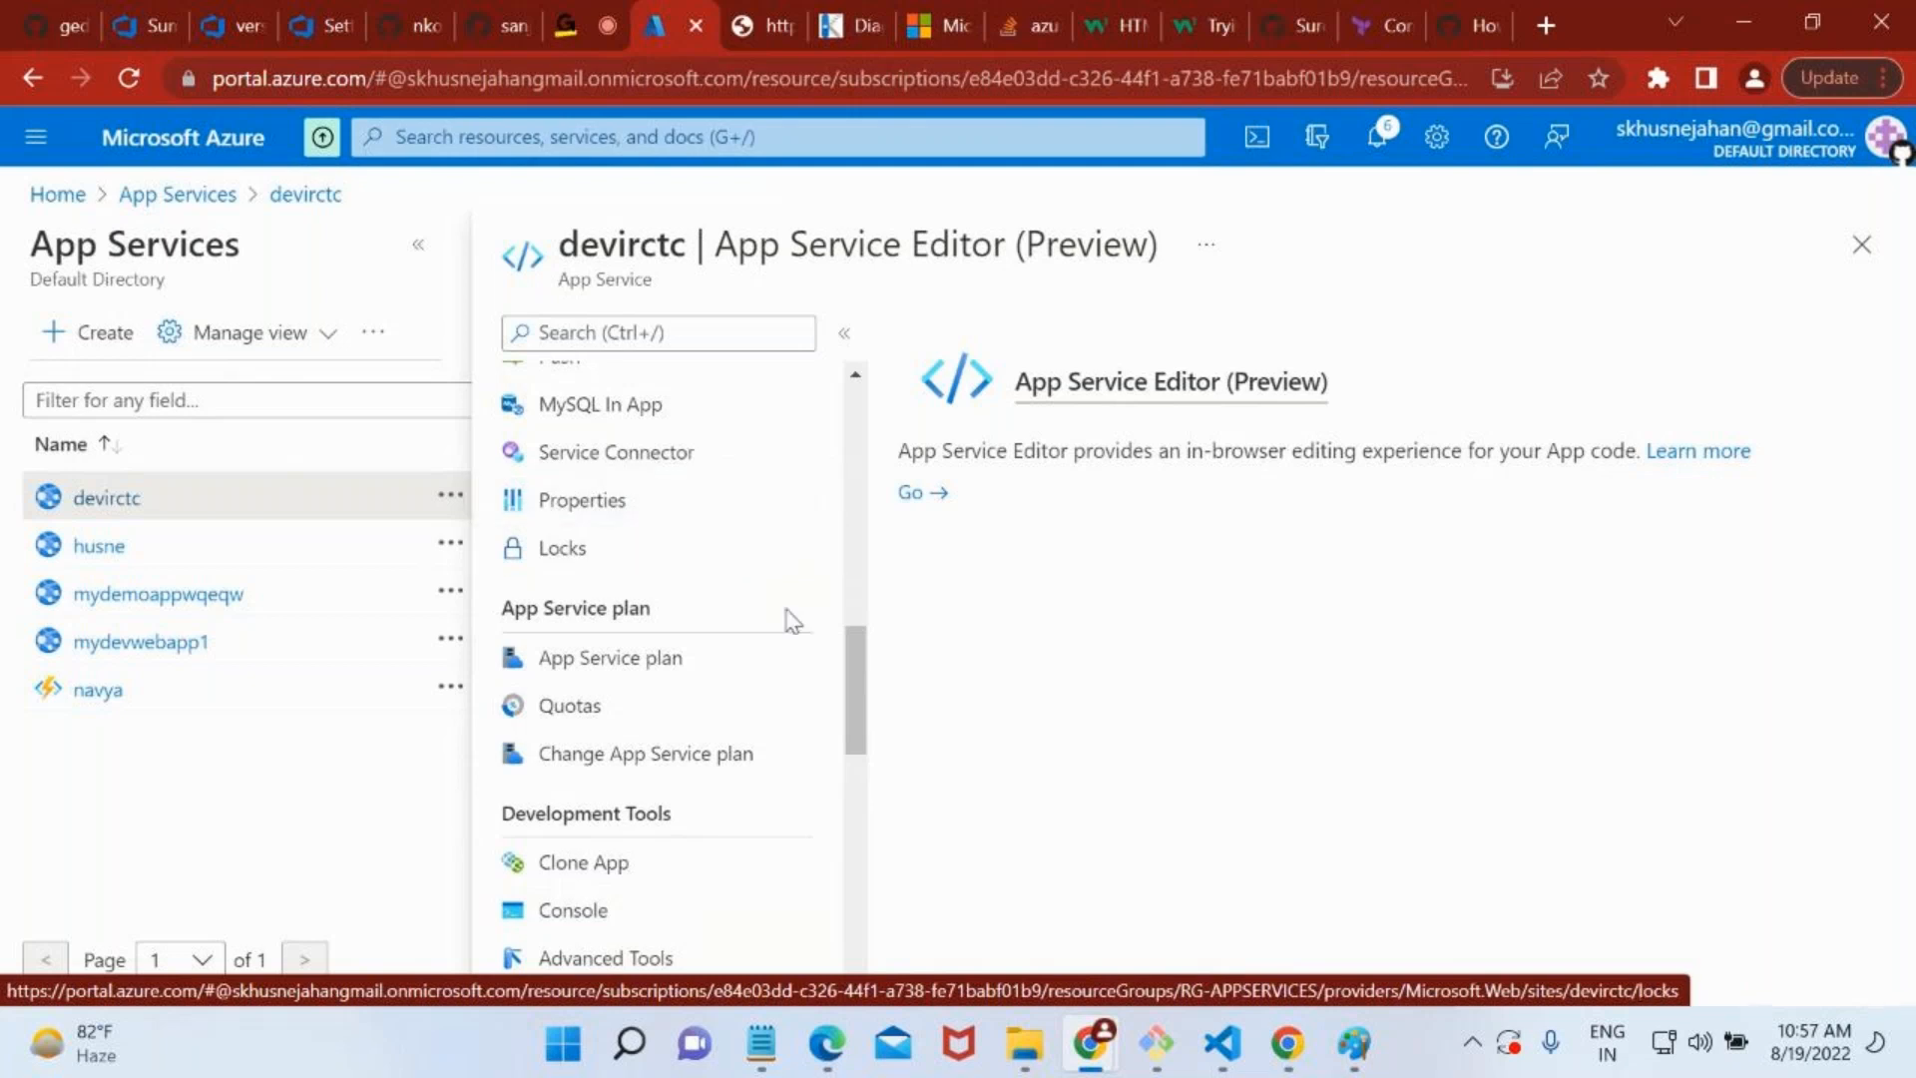
scroll(786, 618, "up", 10)
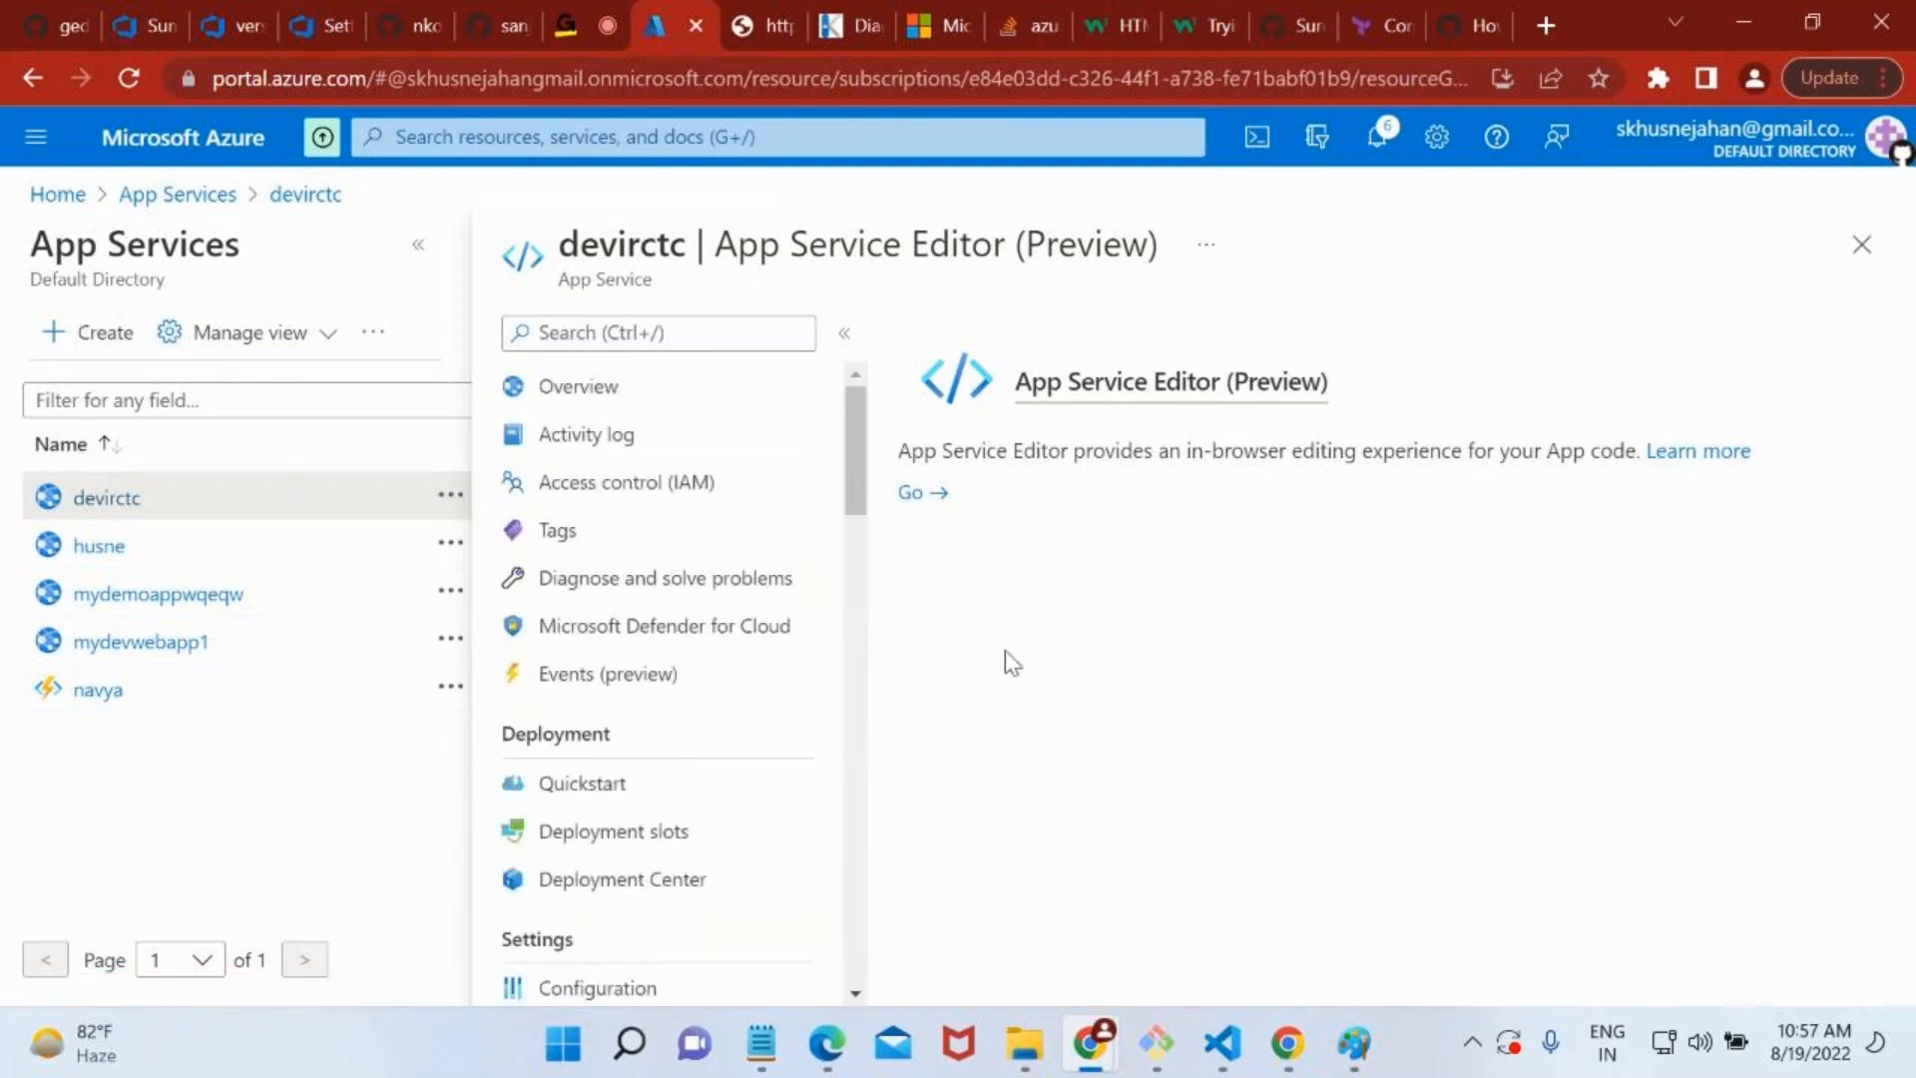
left_click(1859, 248)
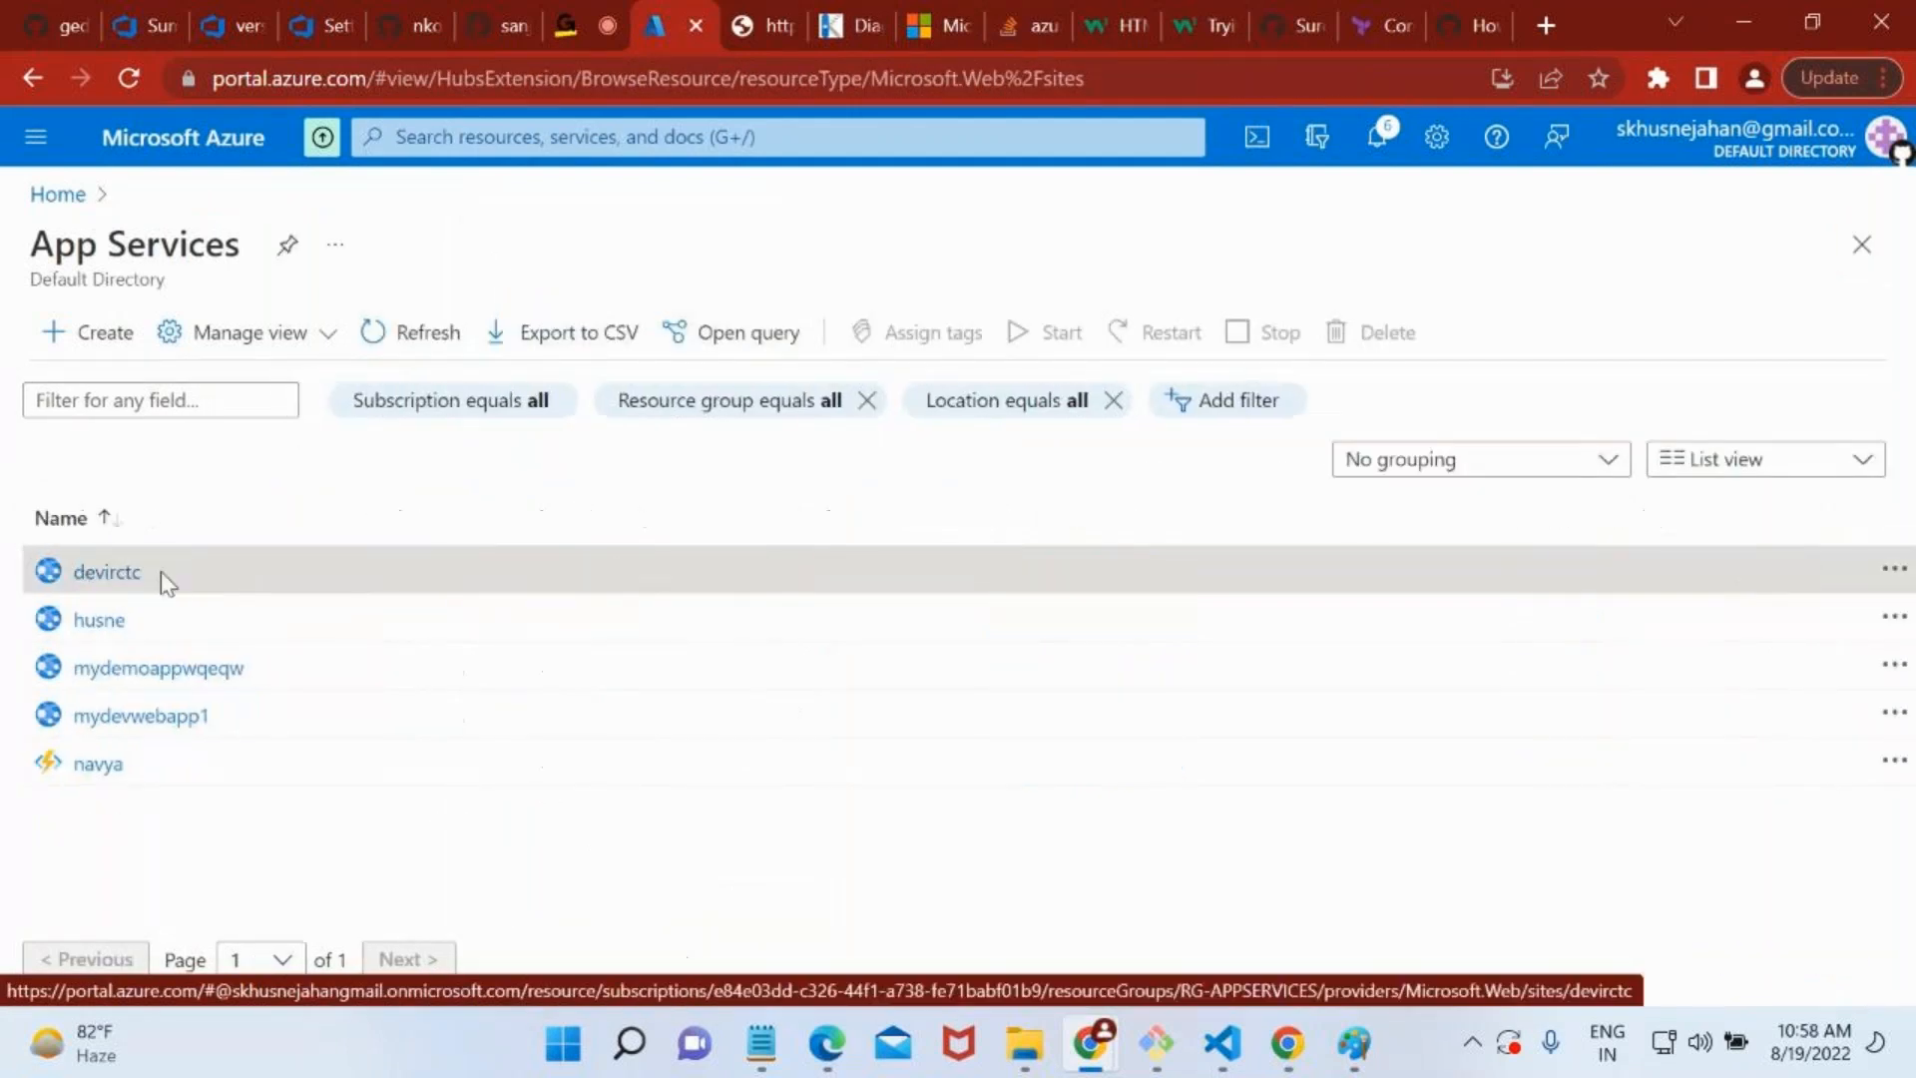
left_click(159, 573)
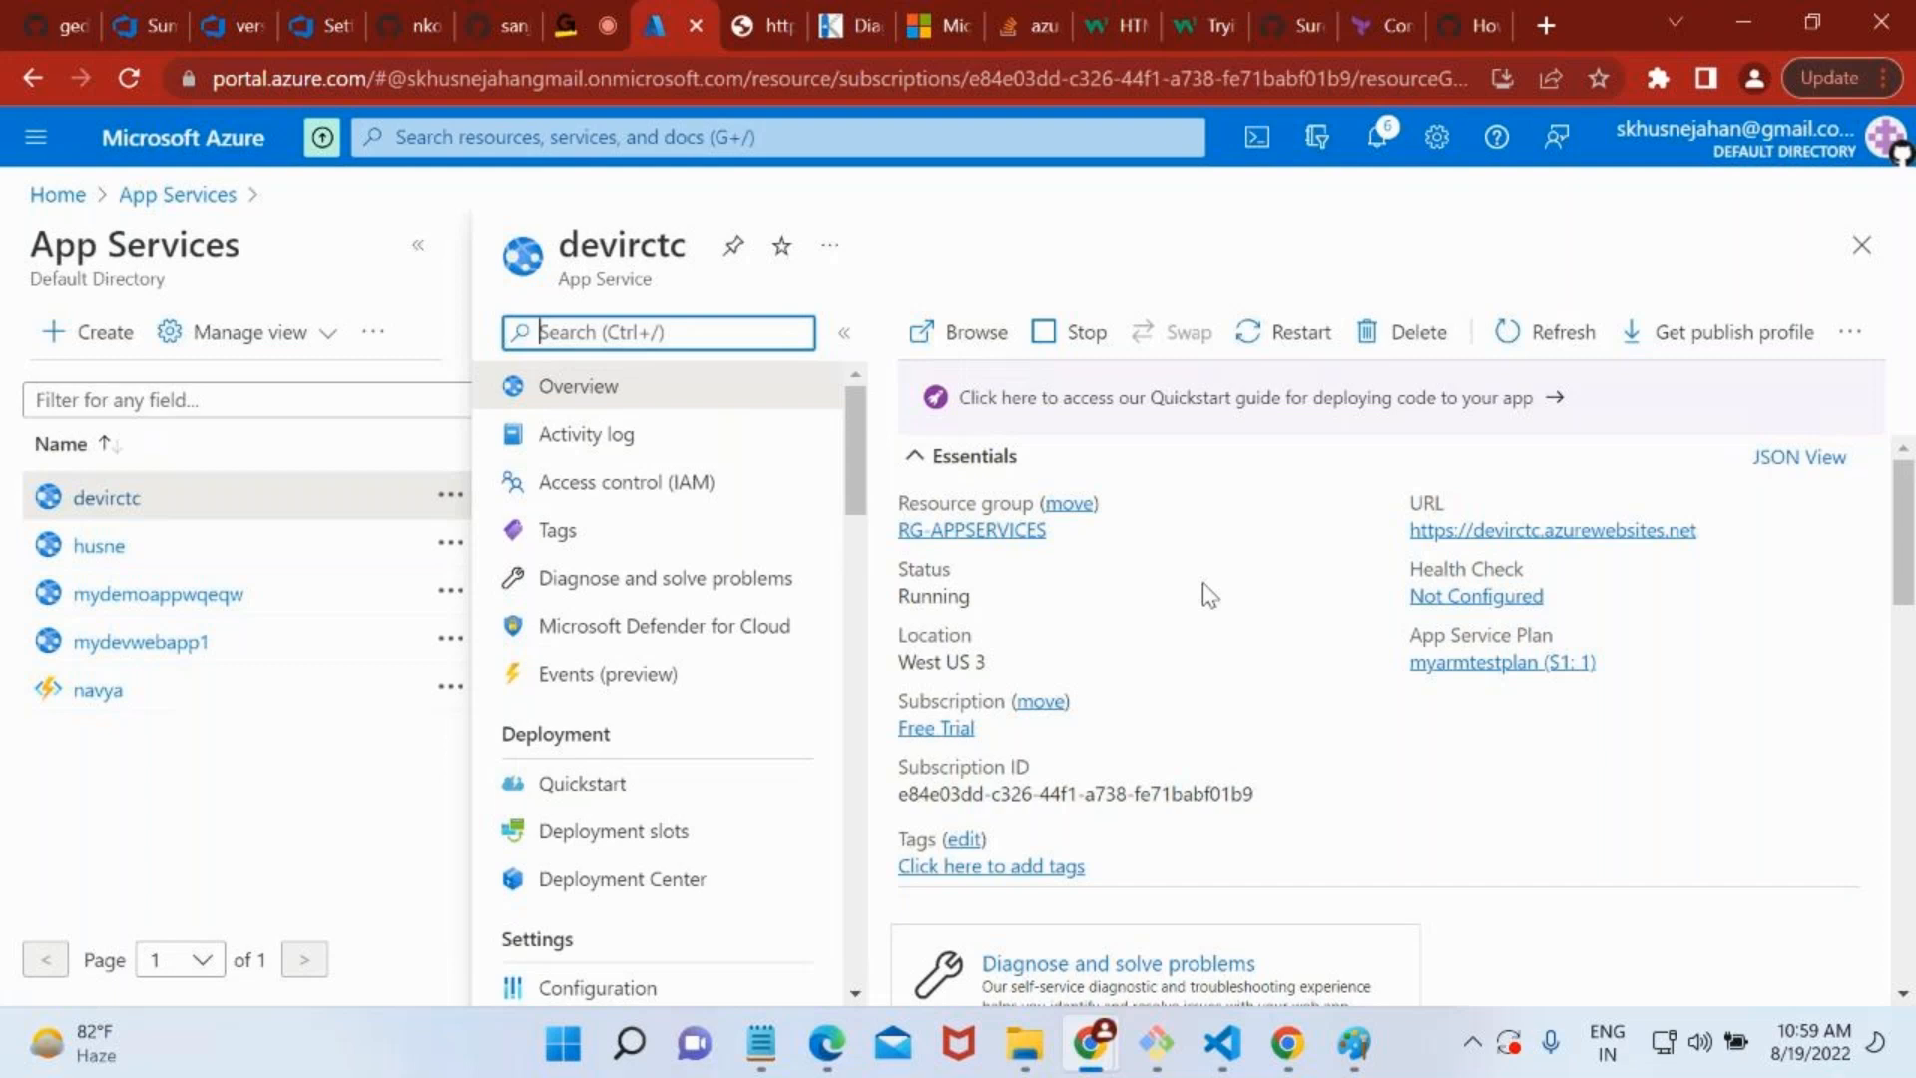
Switch to the Paint diagram and draw two circles beyond the appservice ellipse, about 137 × 134 px and 124 × 143 px, one above the other.
left_click(1353, 1043)
left_click(808, 150)
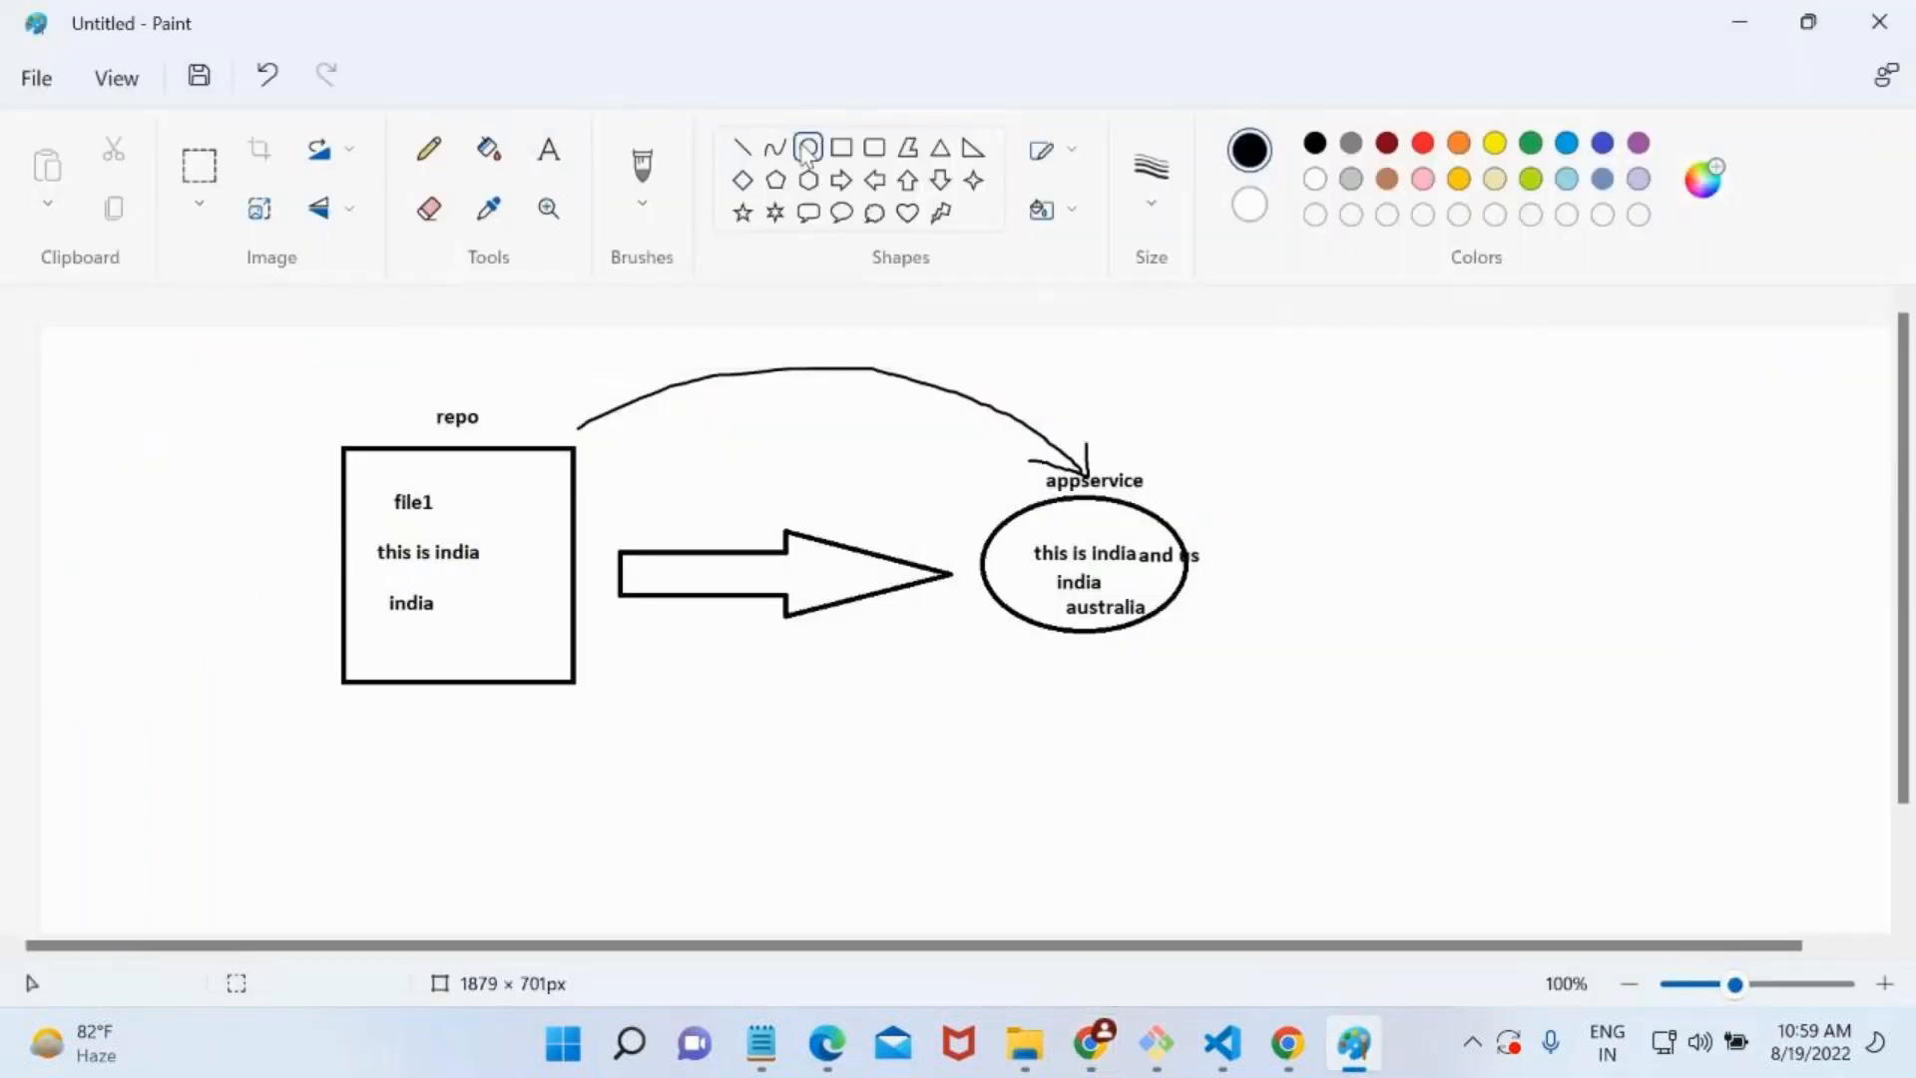
left_click_drag(1537, 417, 1674, 550)
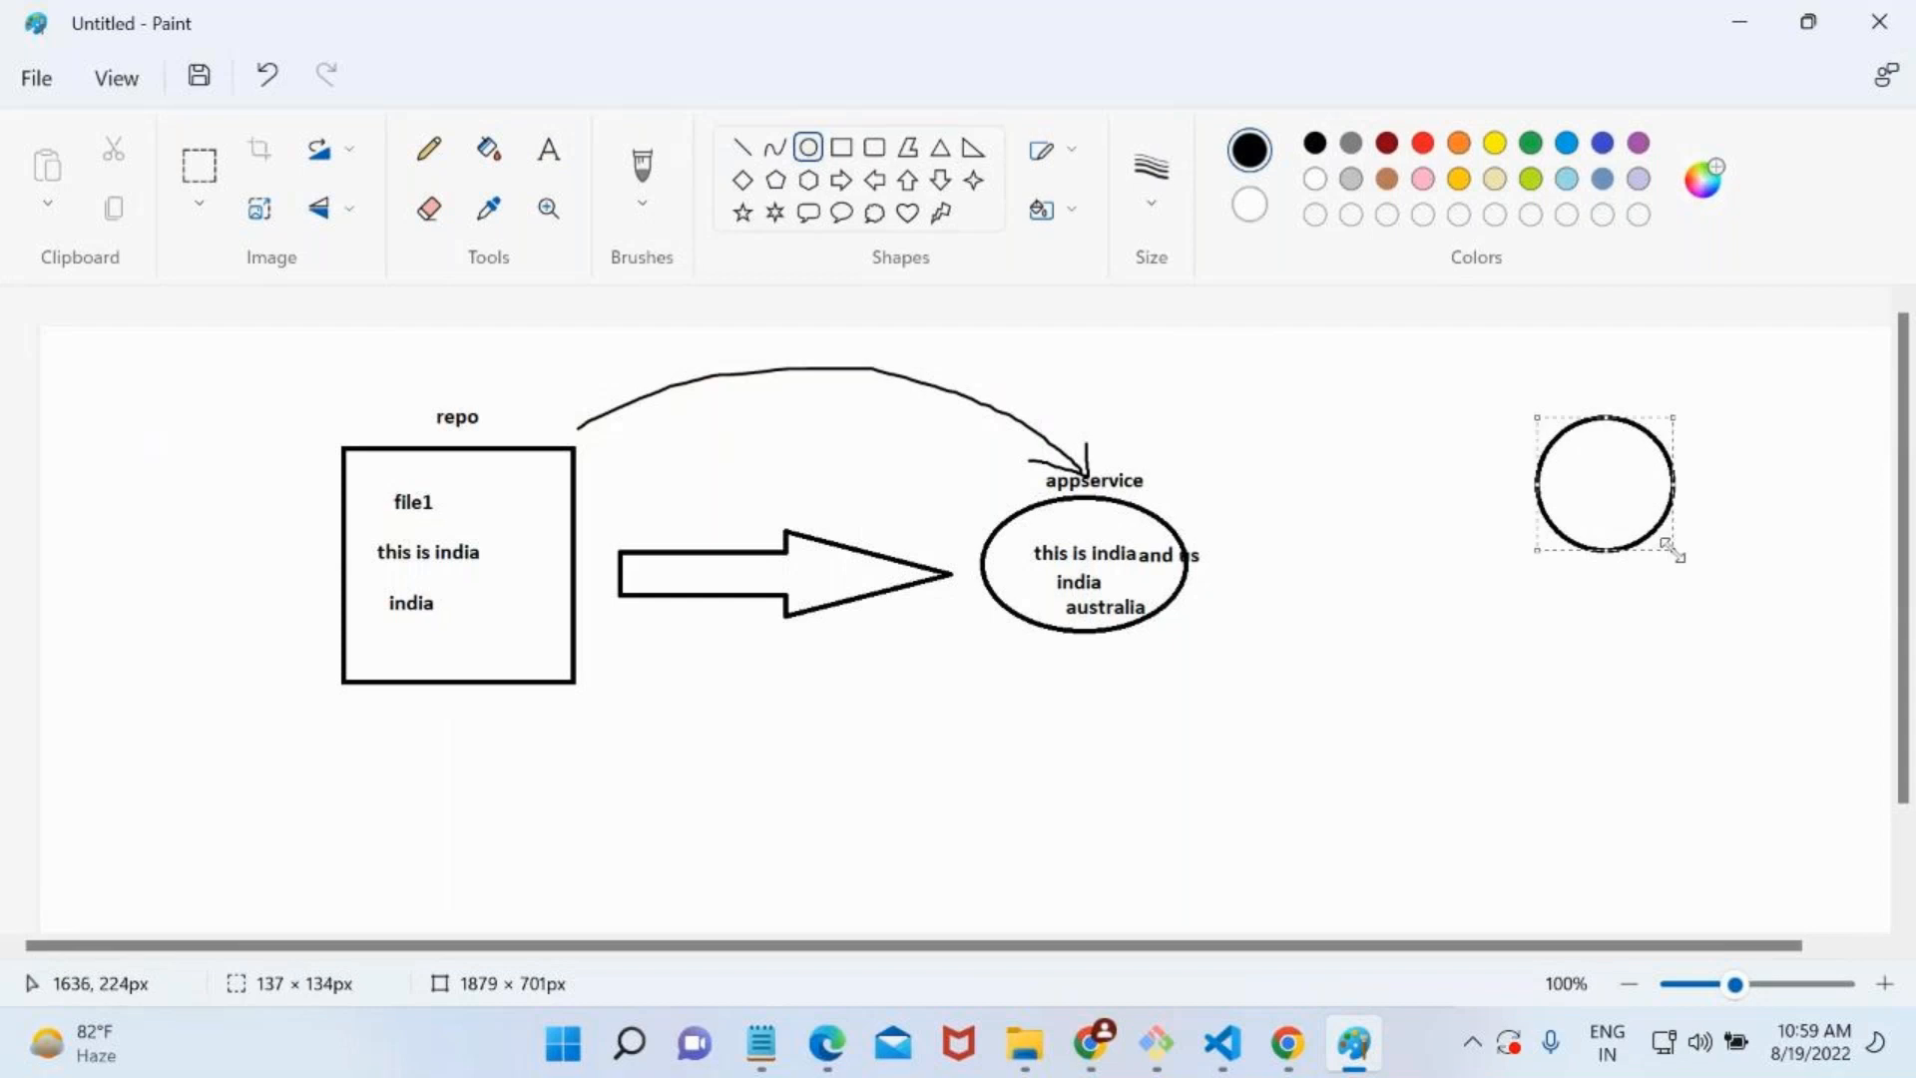
left_click_drag(1553, 630, 1679, 773)
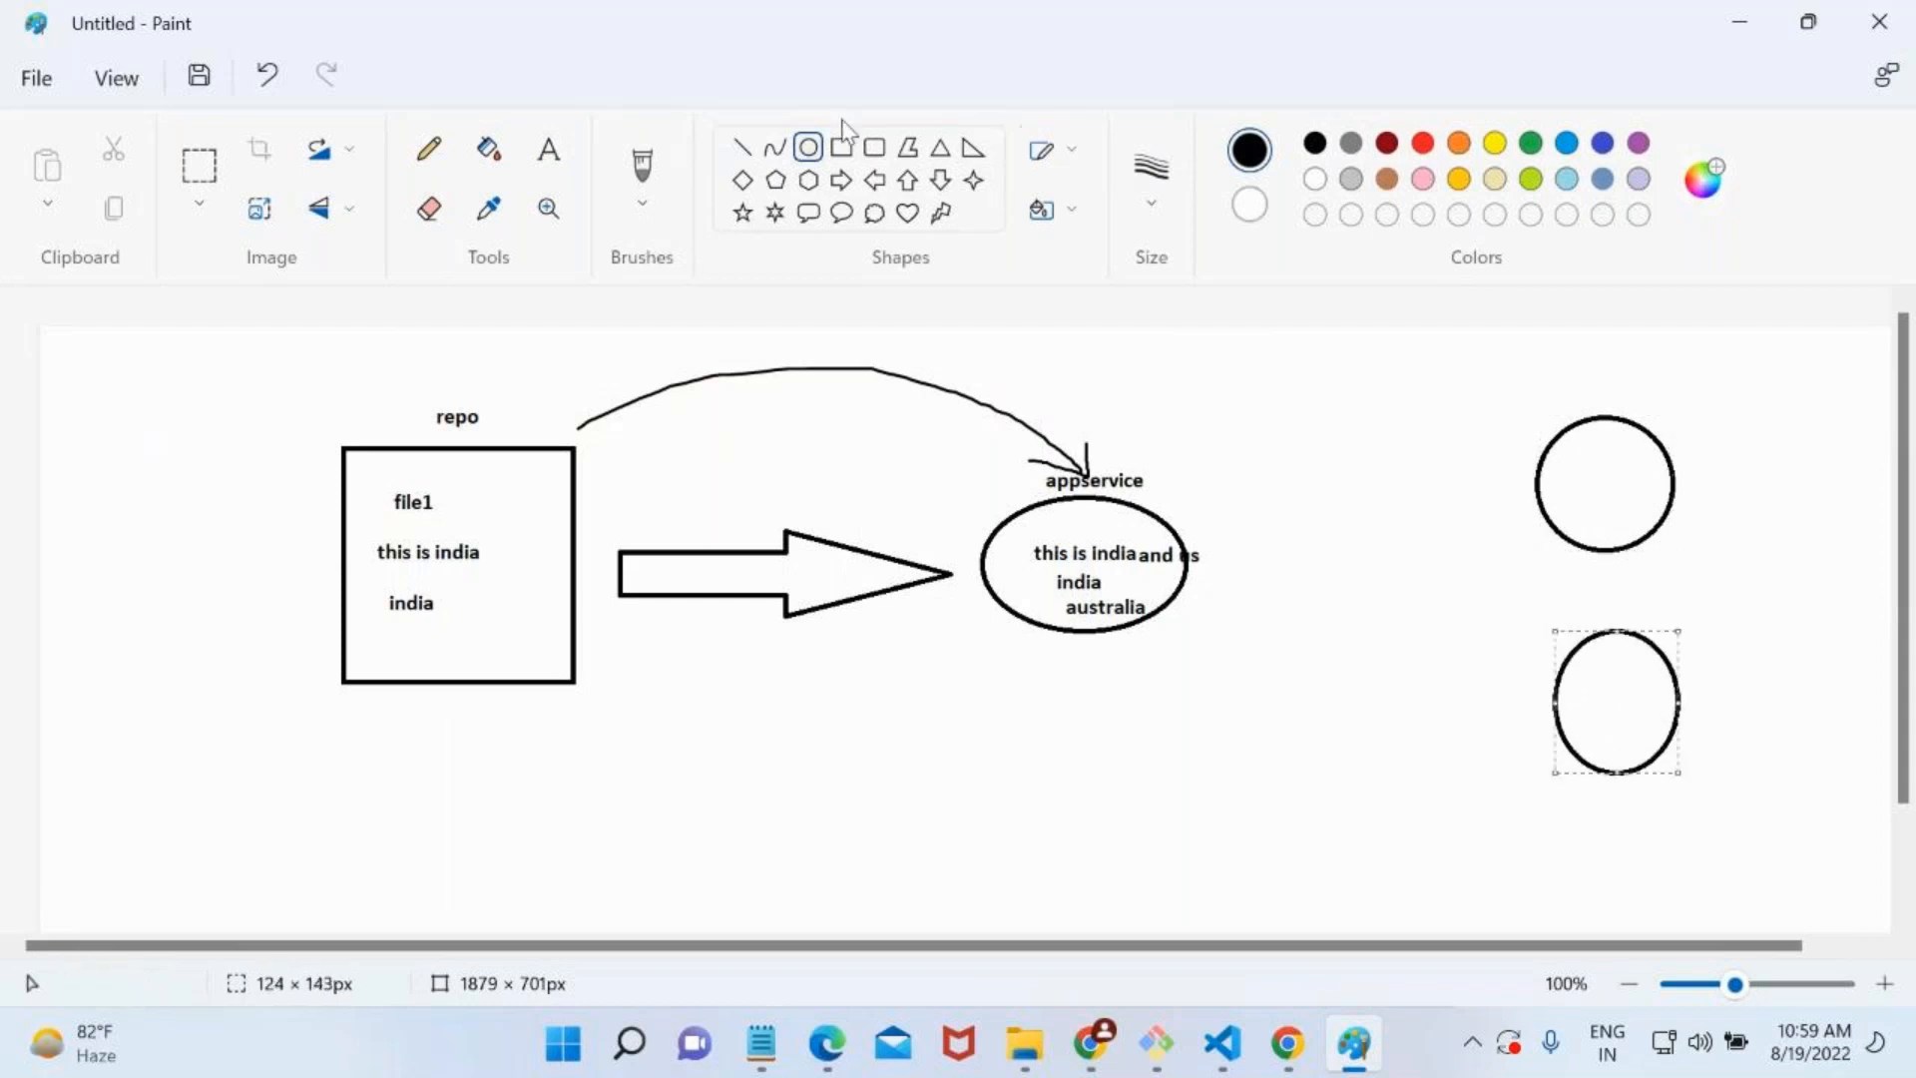
Brush two curved arrows from beside the appservice ellipse, one to each new circle, and return to the Azure portal.
left_click(642, 167)
mouse_move(1292, 448)
left_mouse_down()
mouse_move(1417, 427)
mouse_move(1555, 454)
mouse_move(1516, 467)
left_mouse_up()
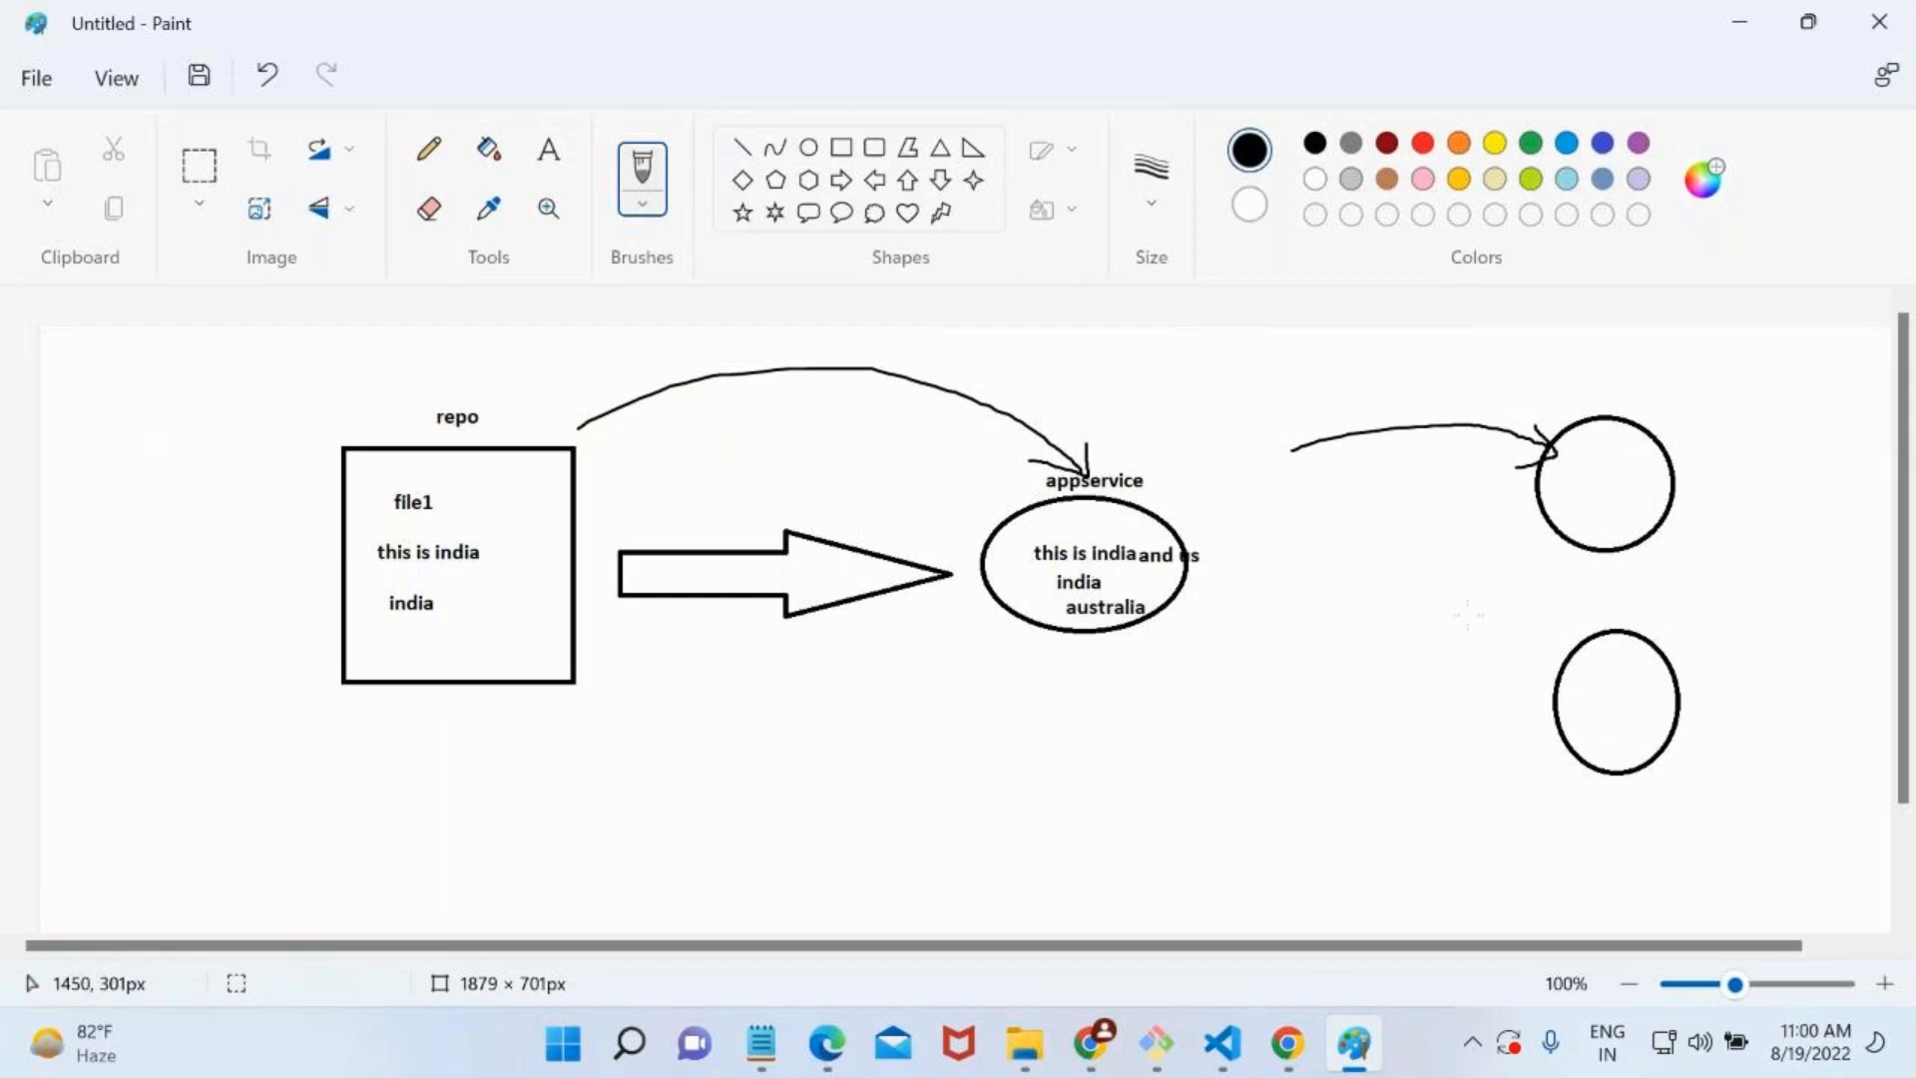
mouse_move(1344, 464)
left_mouse_down()
mouse_move(1534, 757)
mouse_move(1553, 741)
left_mouse_up()
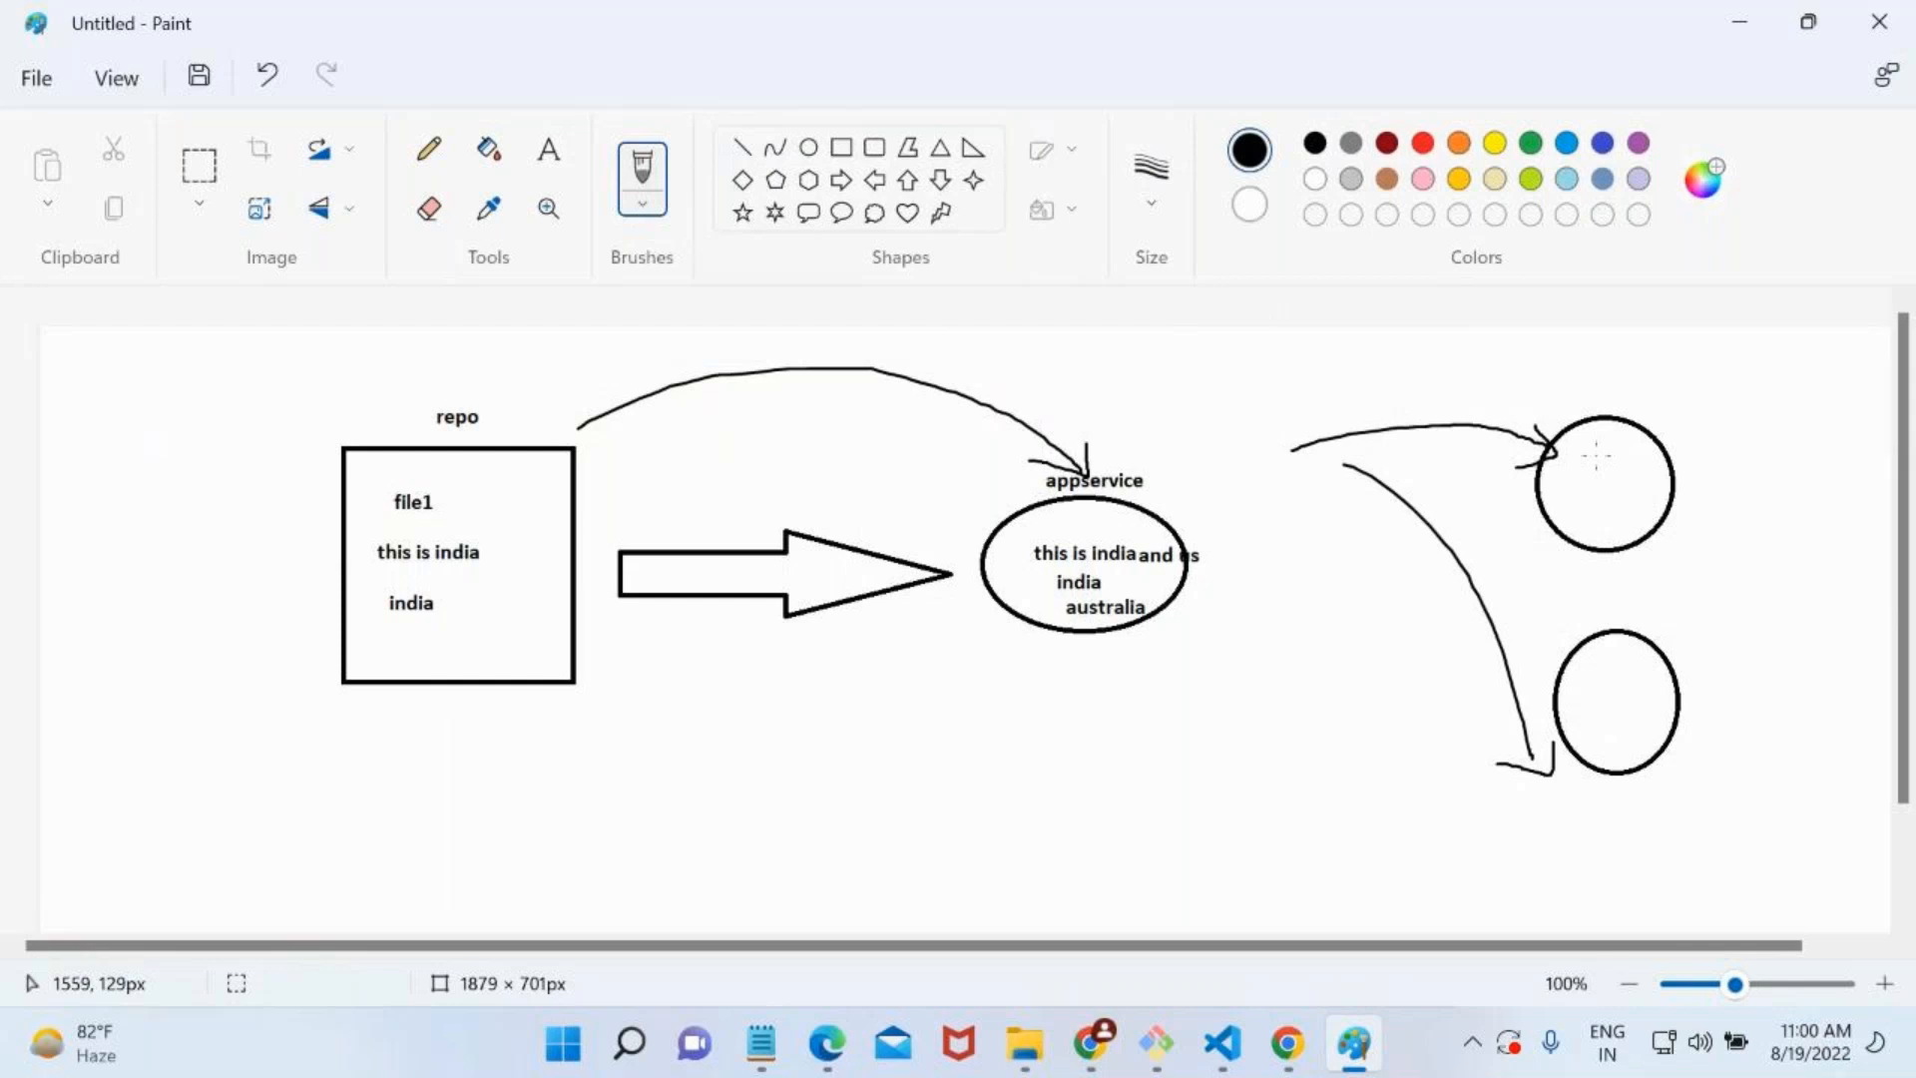
left_click(1754, 20)
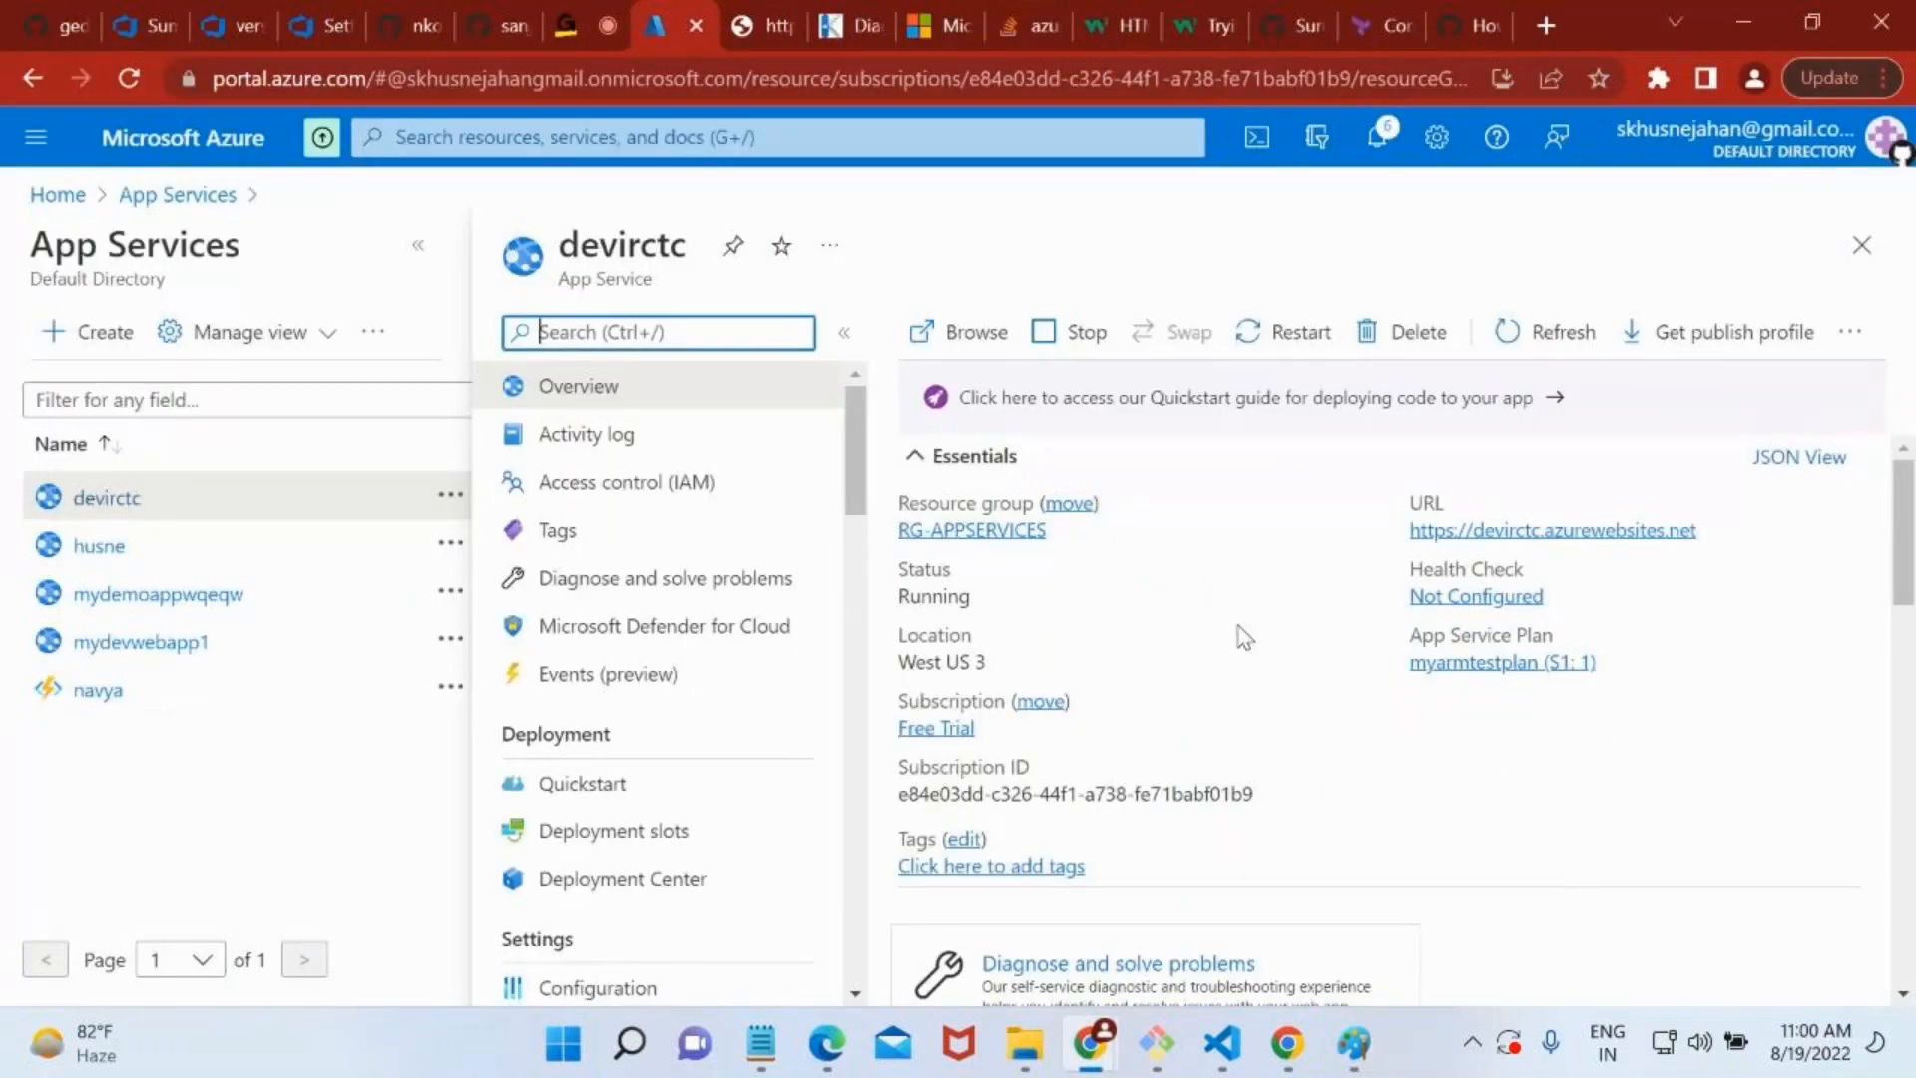
Open the Deployment slots page of the devirctc app.
scroll(691, 788, "down", 1)
scroll(691, 789, "up", 1)
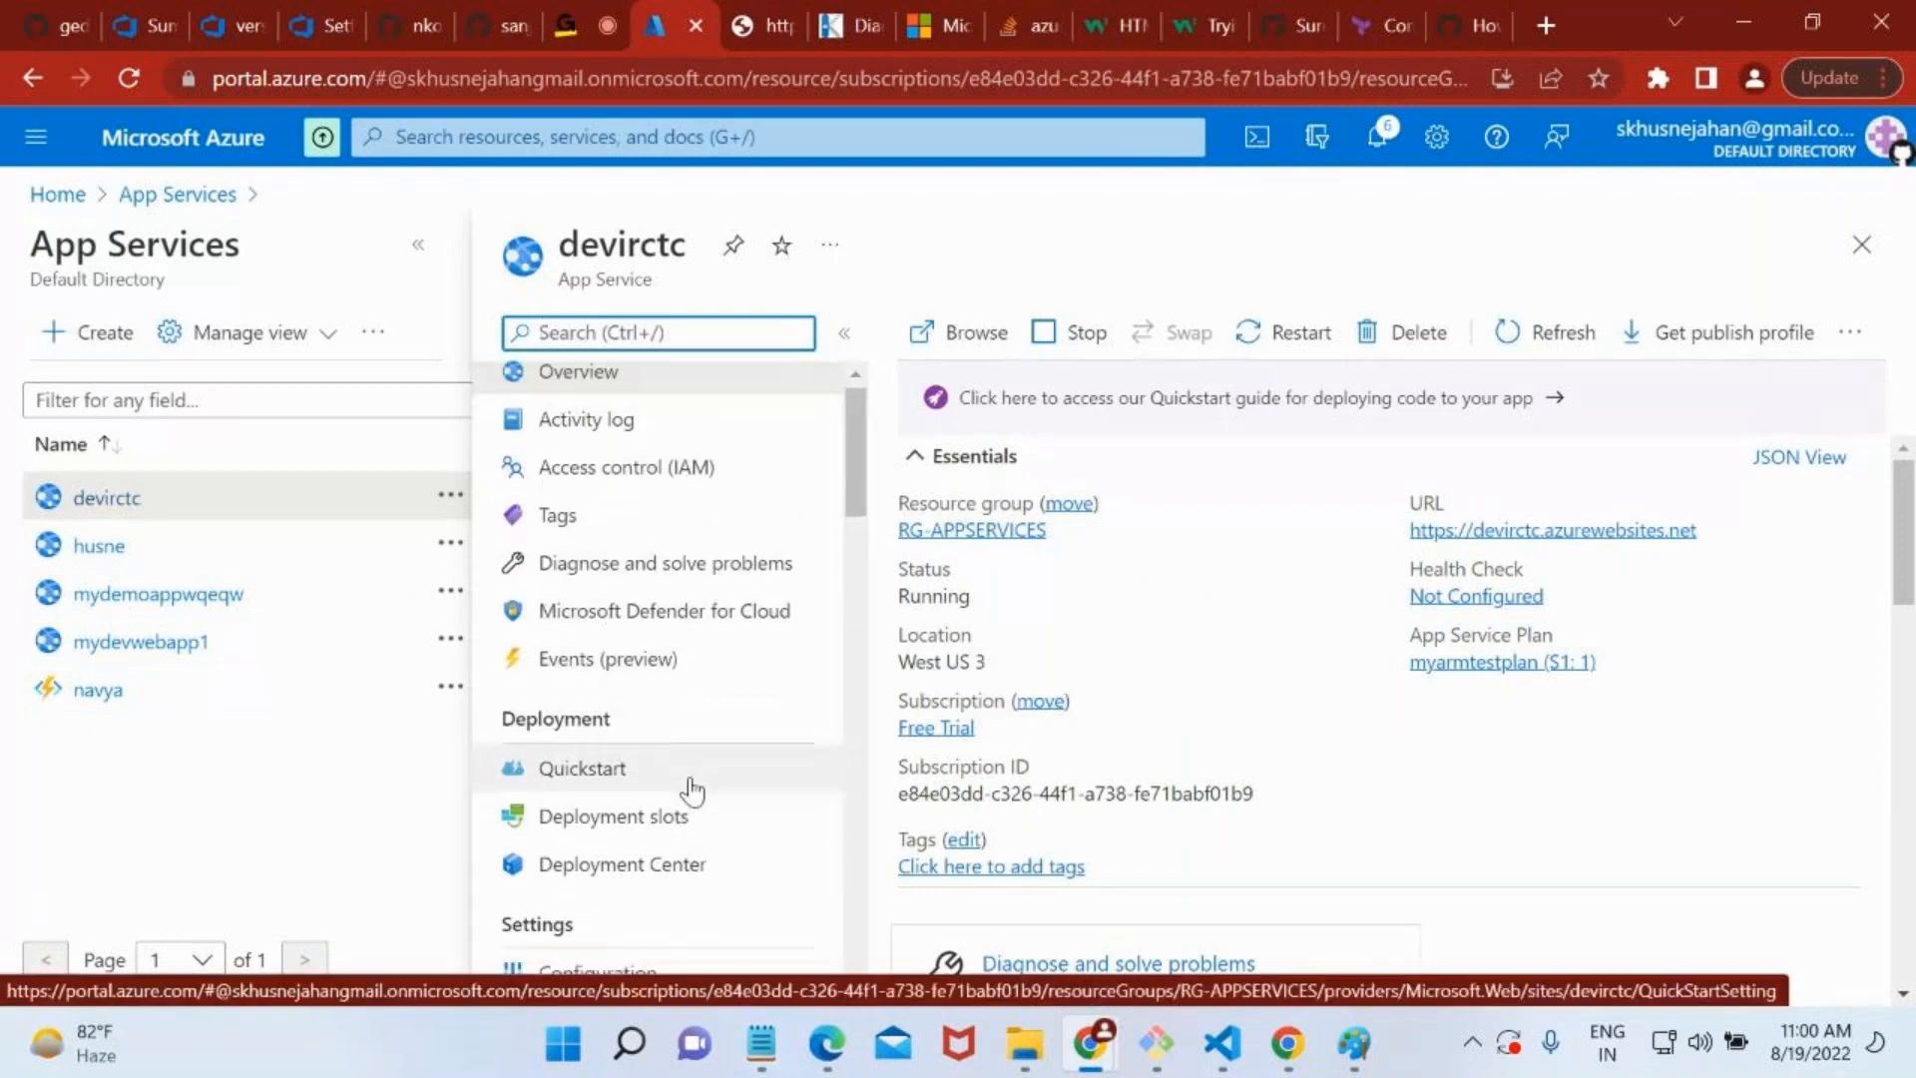
scroll(691, 789, "down", 5)
scroll(692, 789, "down", 1)
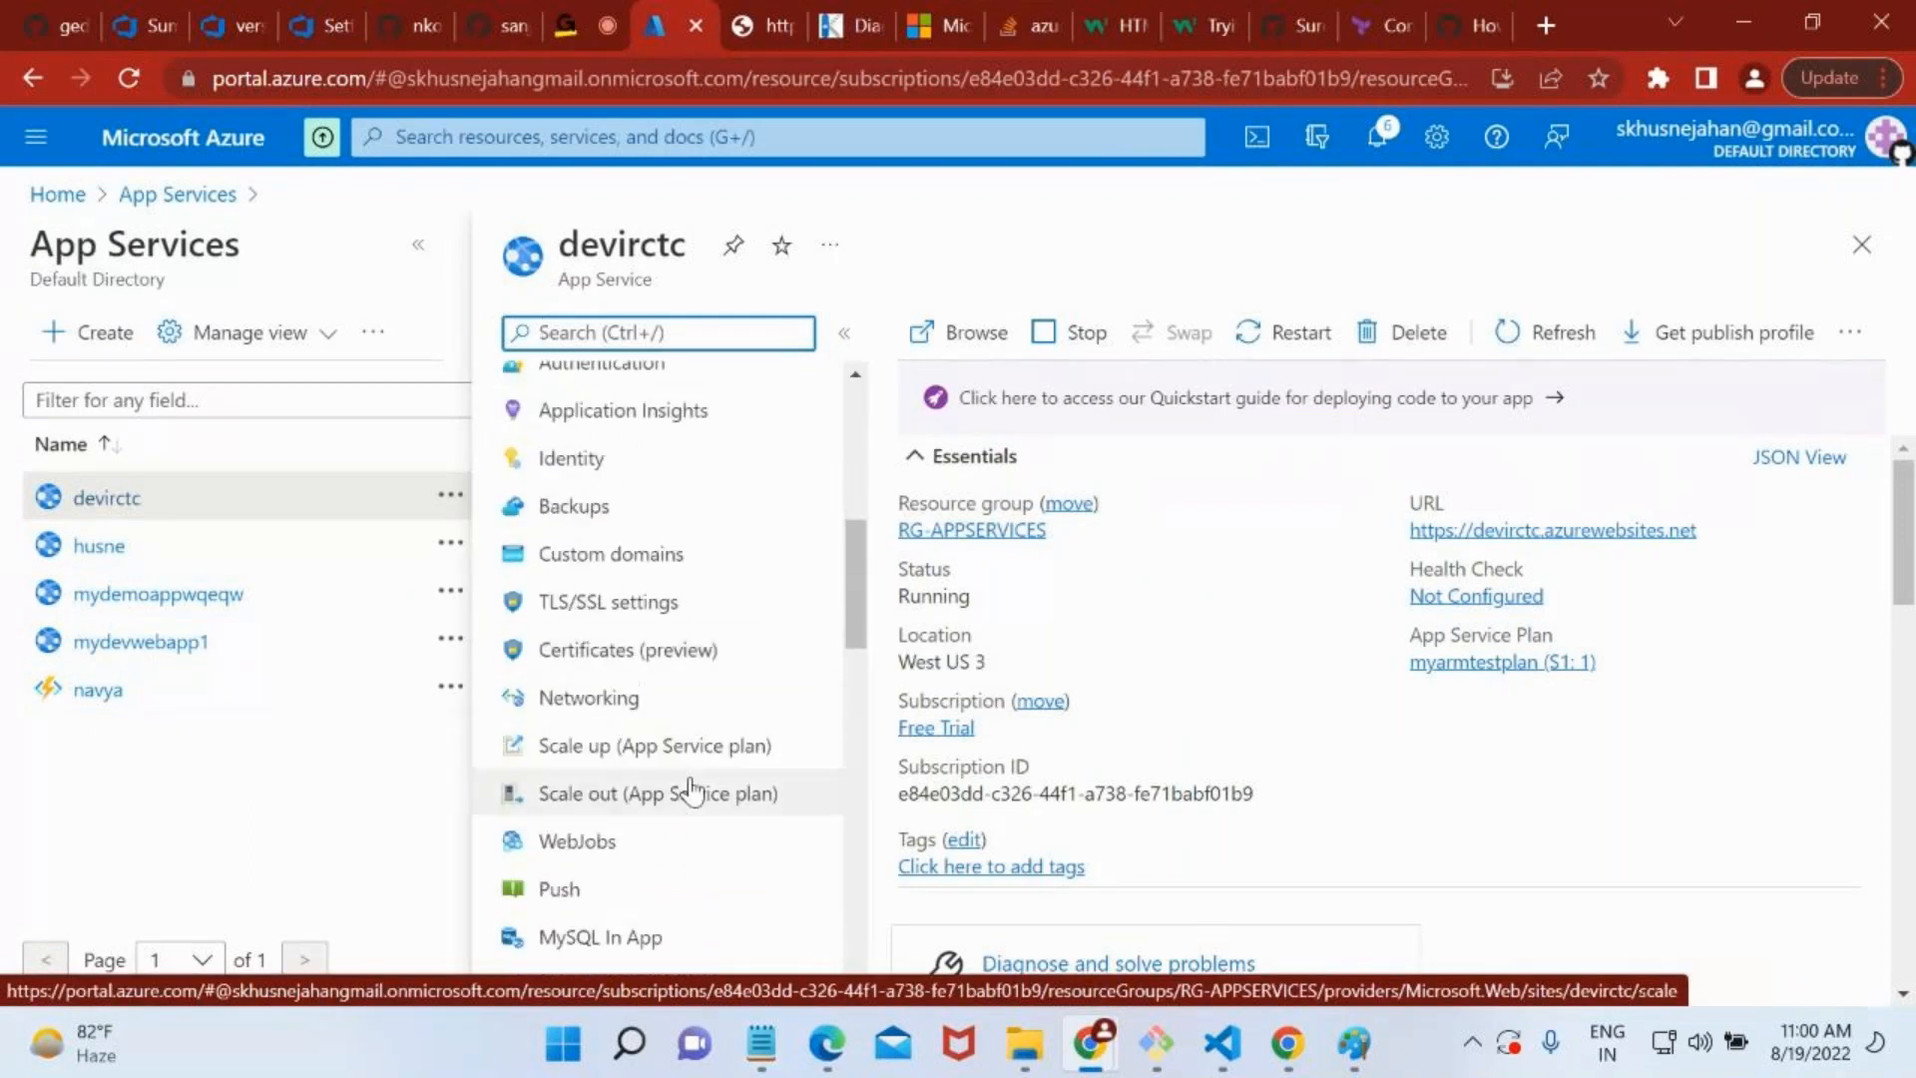
scroll(692, 788, "up", 3)
scroll(691, 788, "up", 3)
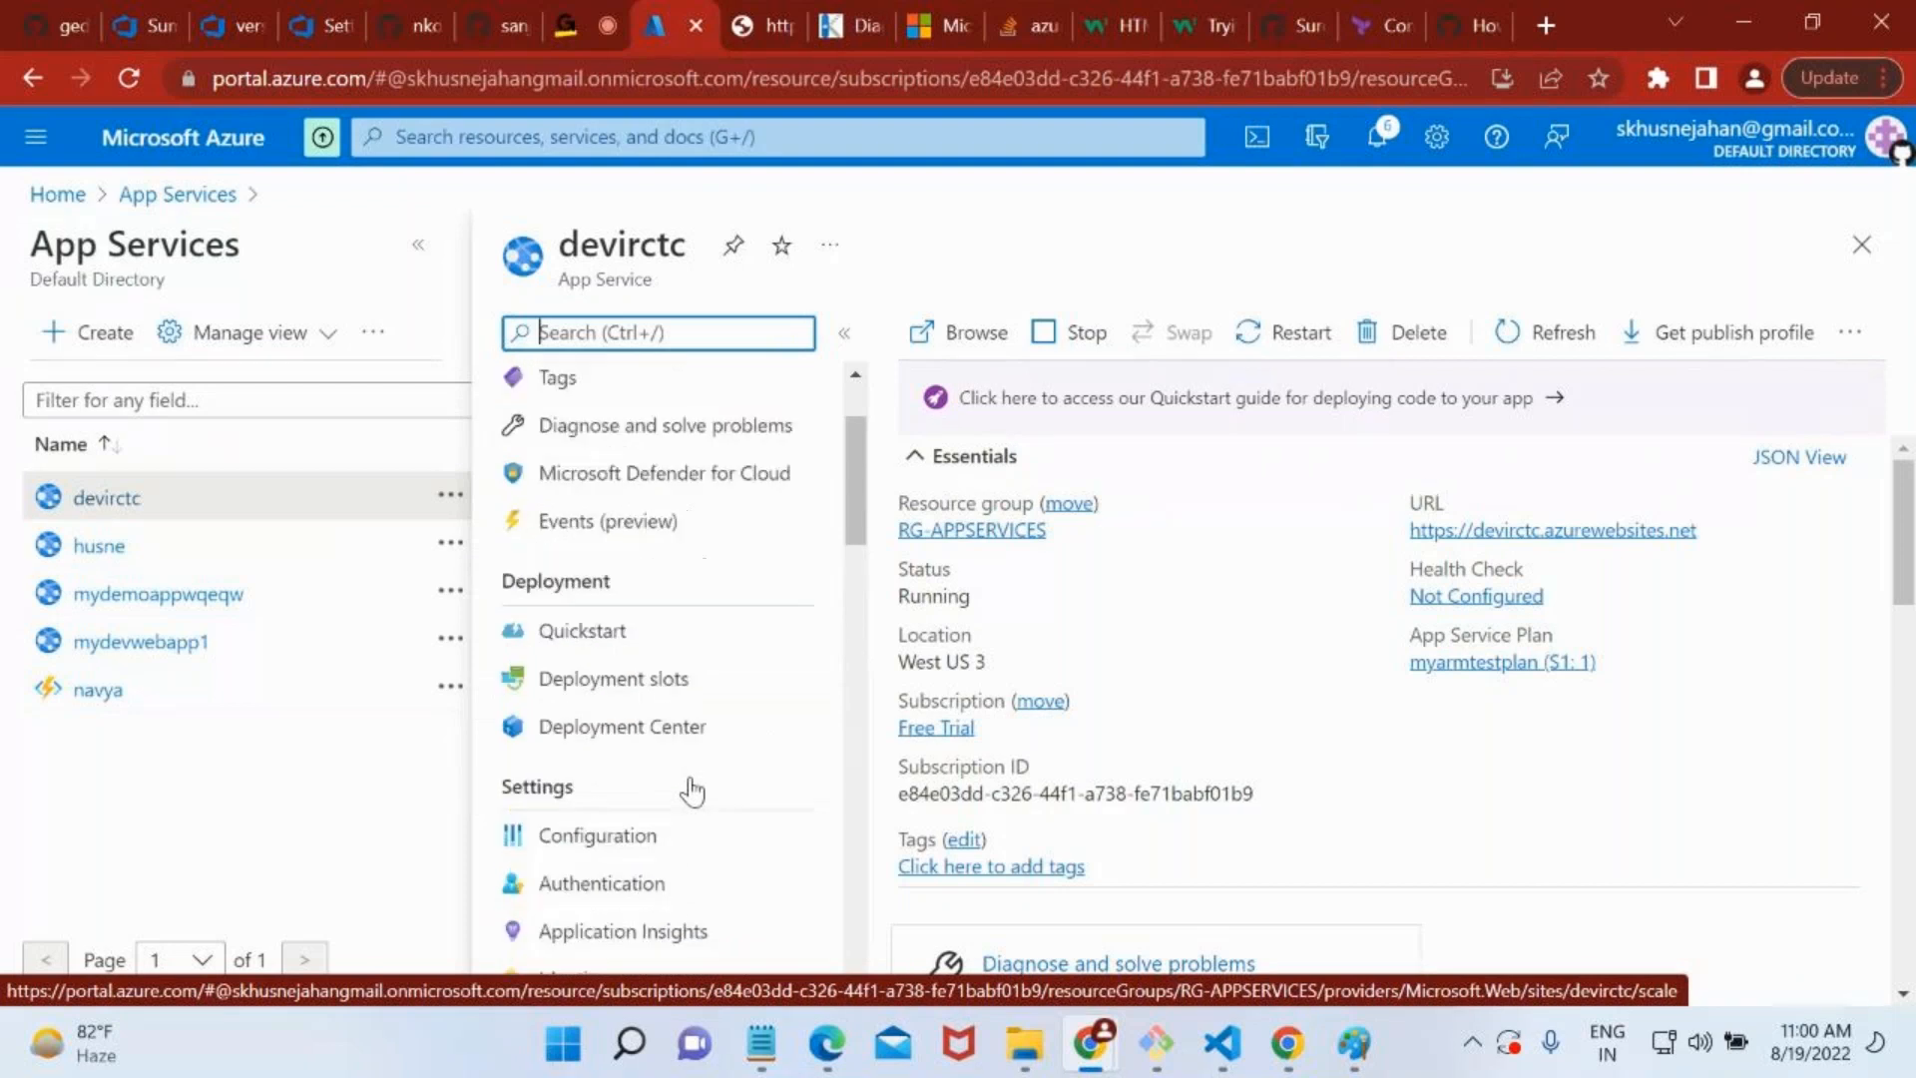
left_click(637, 705)
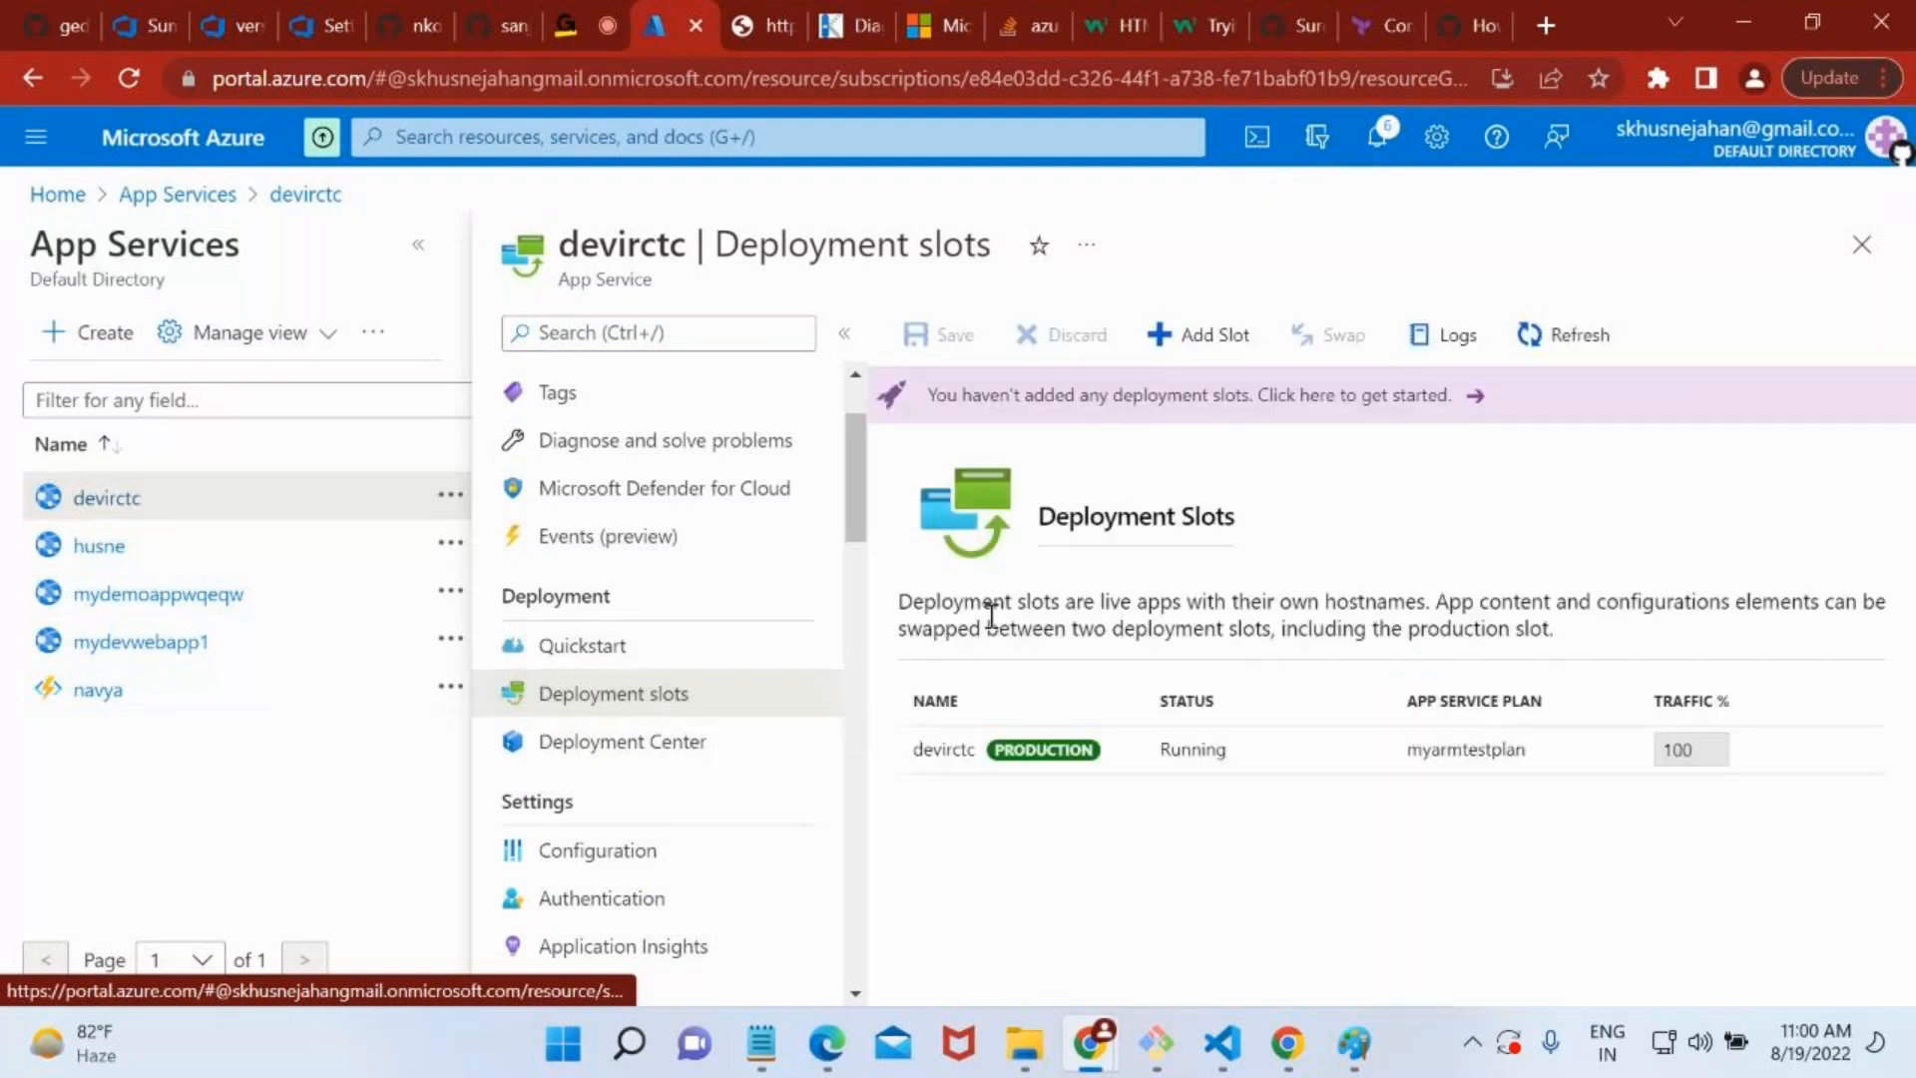
Read the deployment slots description and inspect the production slot's traffic percentage.
left_click_drag(995, 604, 1810, 609)
left_click_drag(1152, 629, 1287, 629)
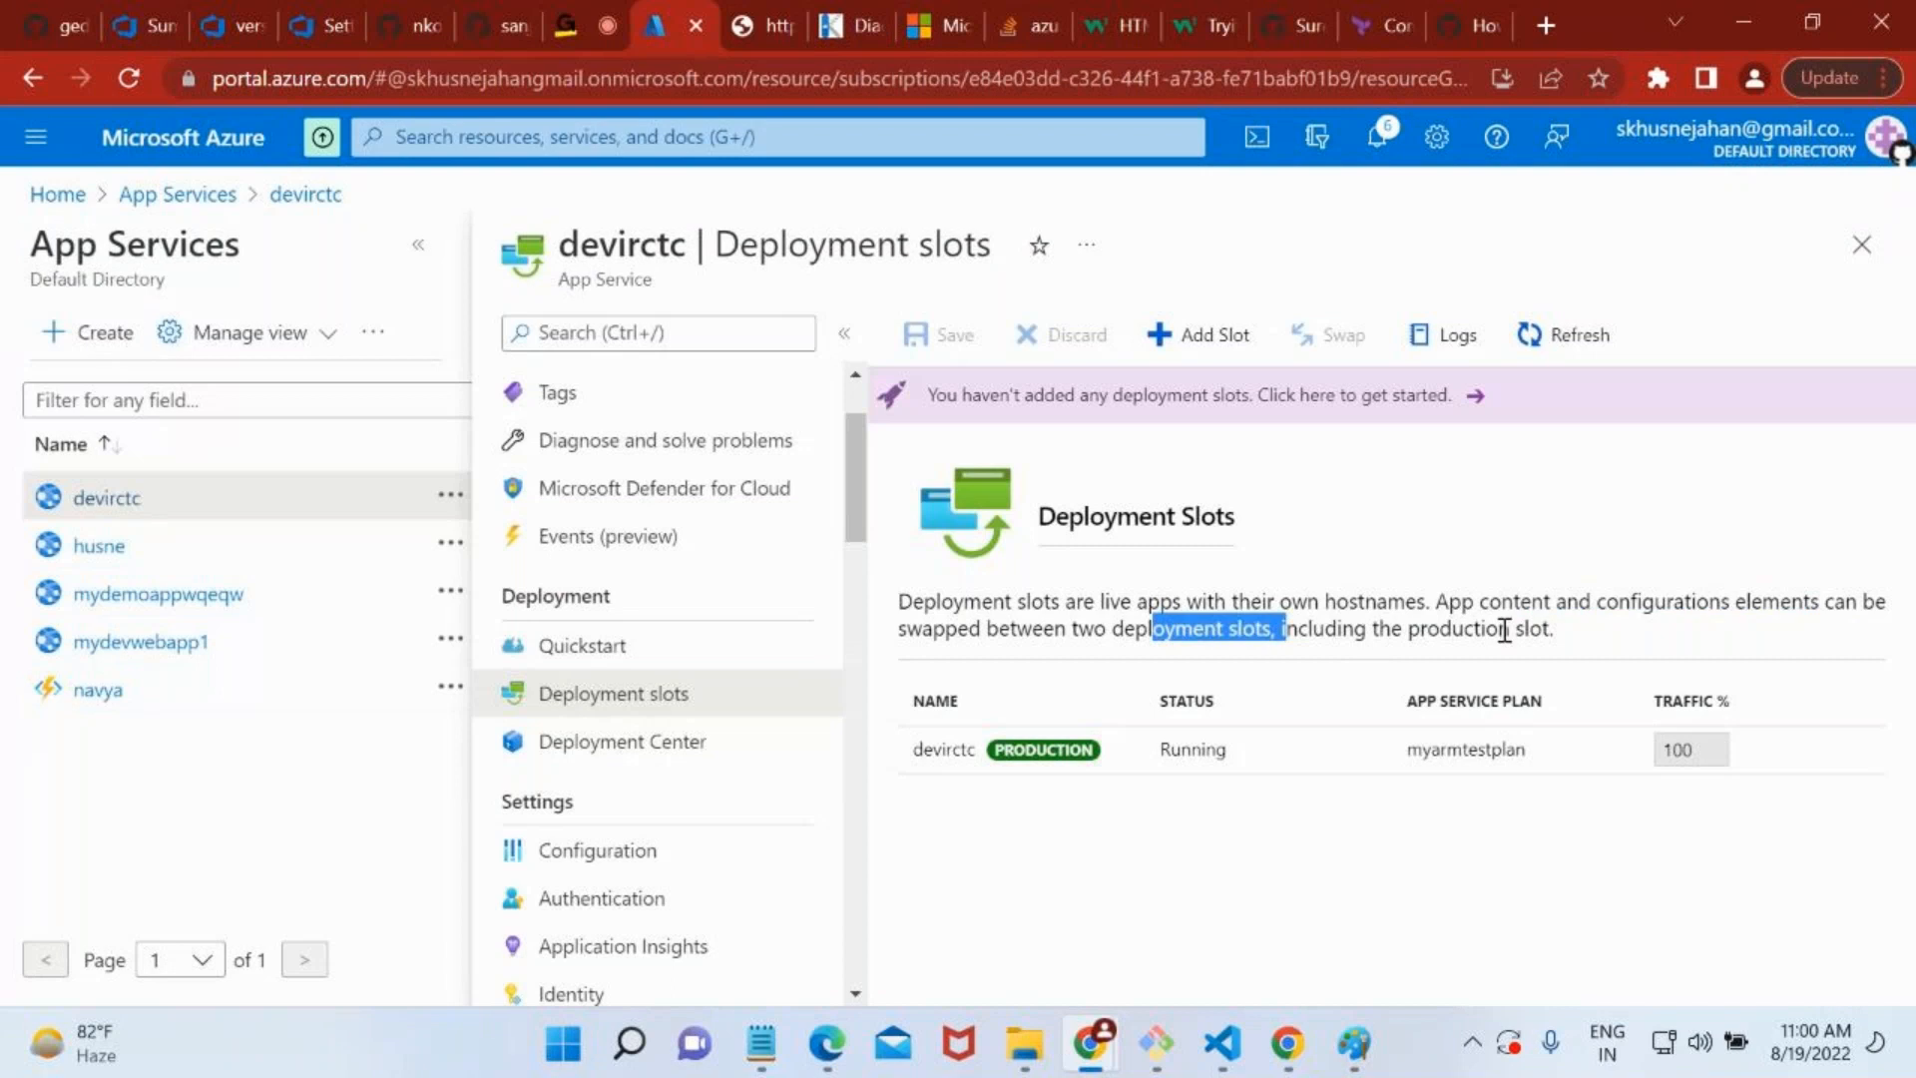
left_click(958, 875)
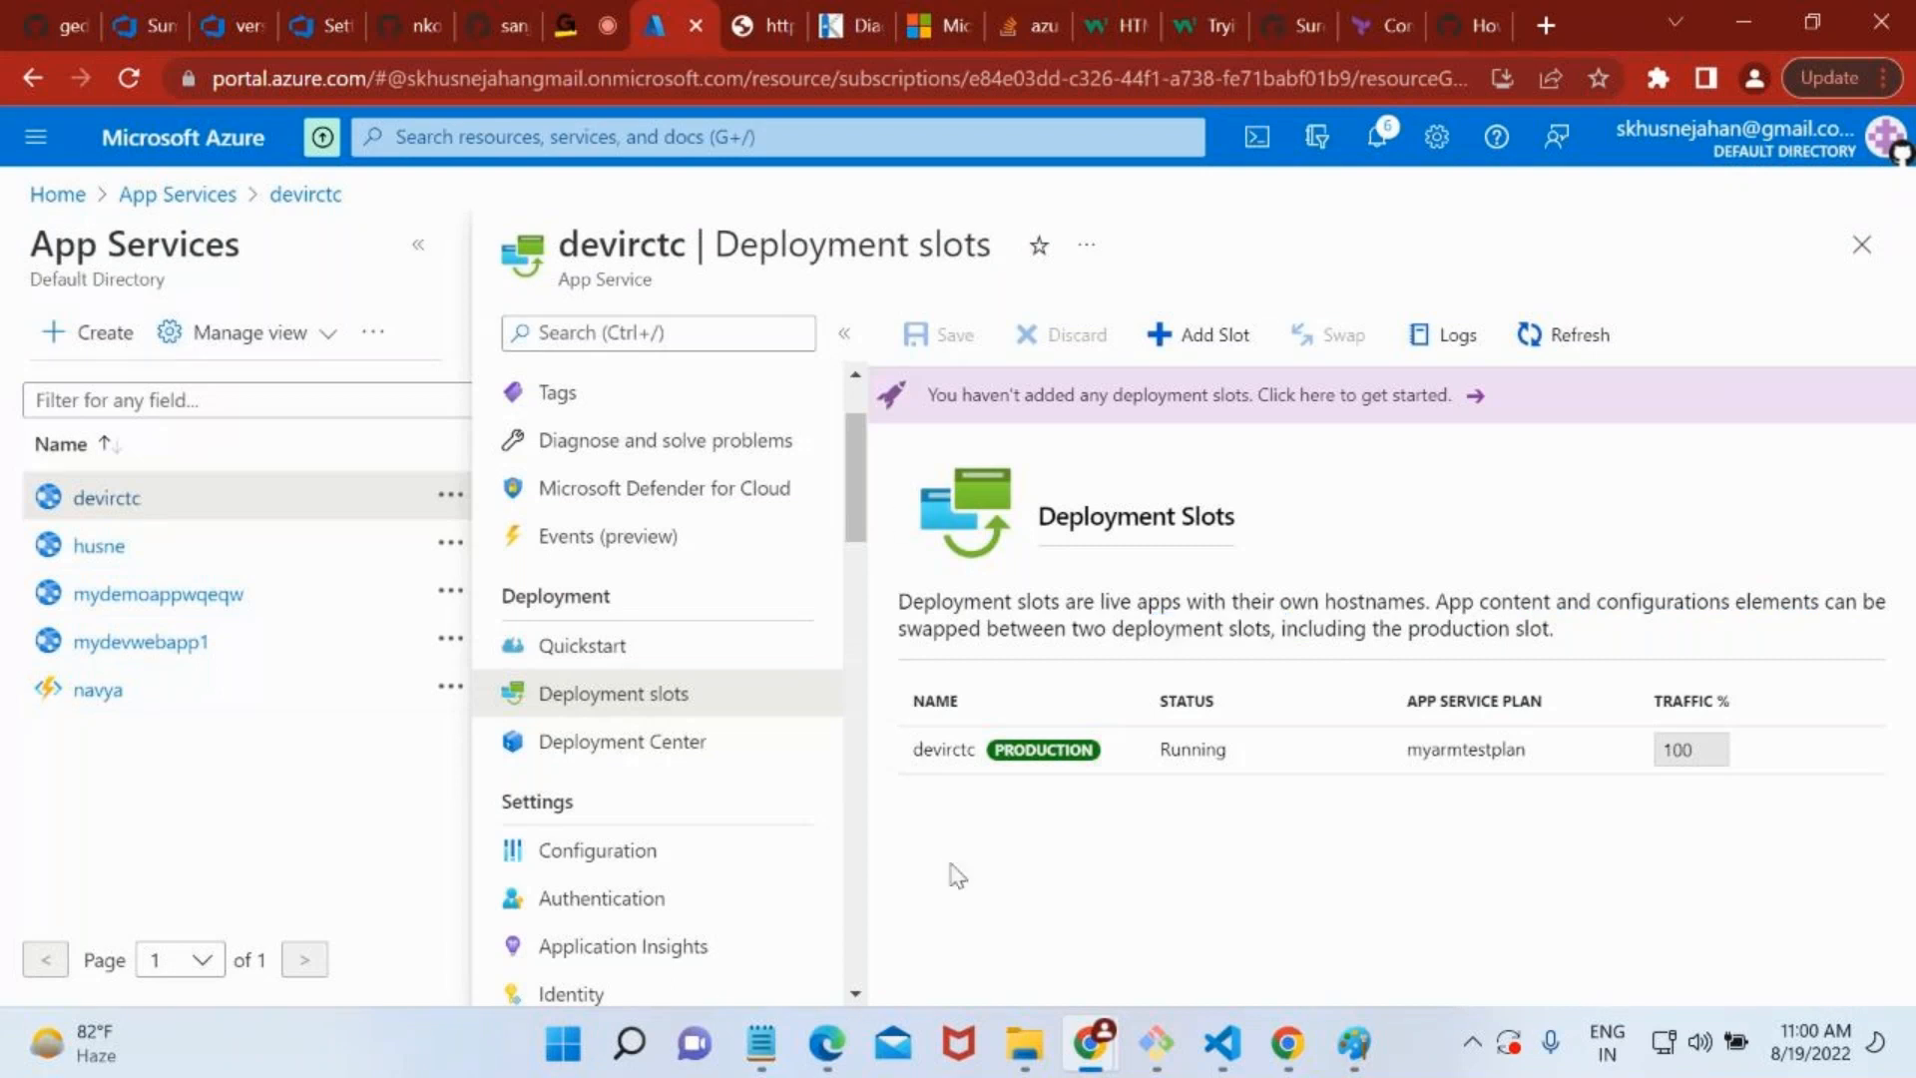
scroll(654, 583, "up", 2)
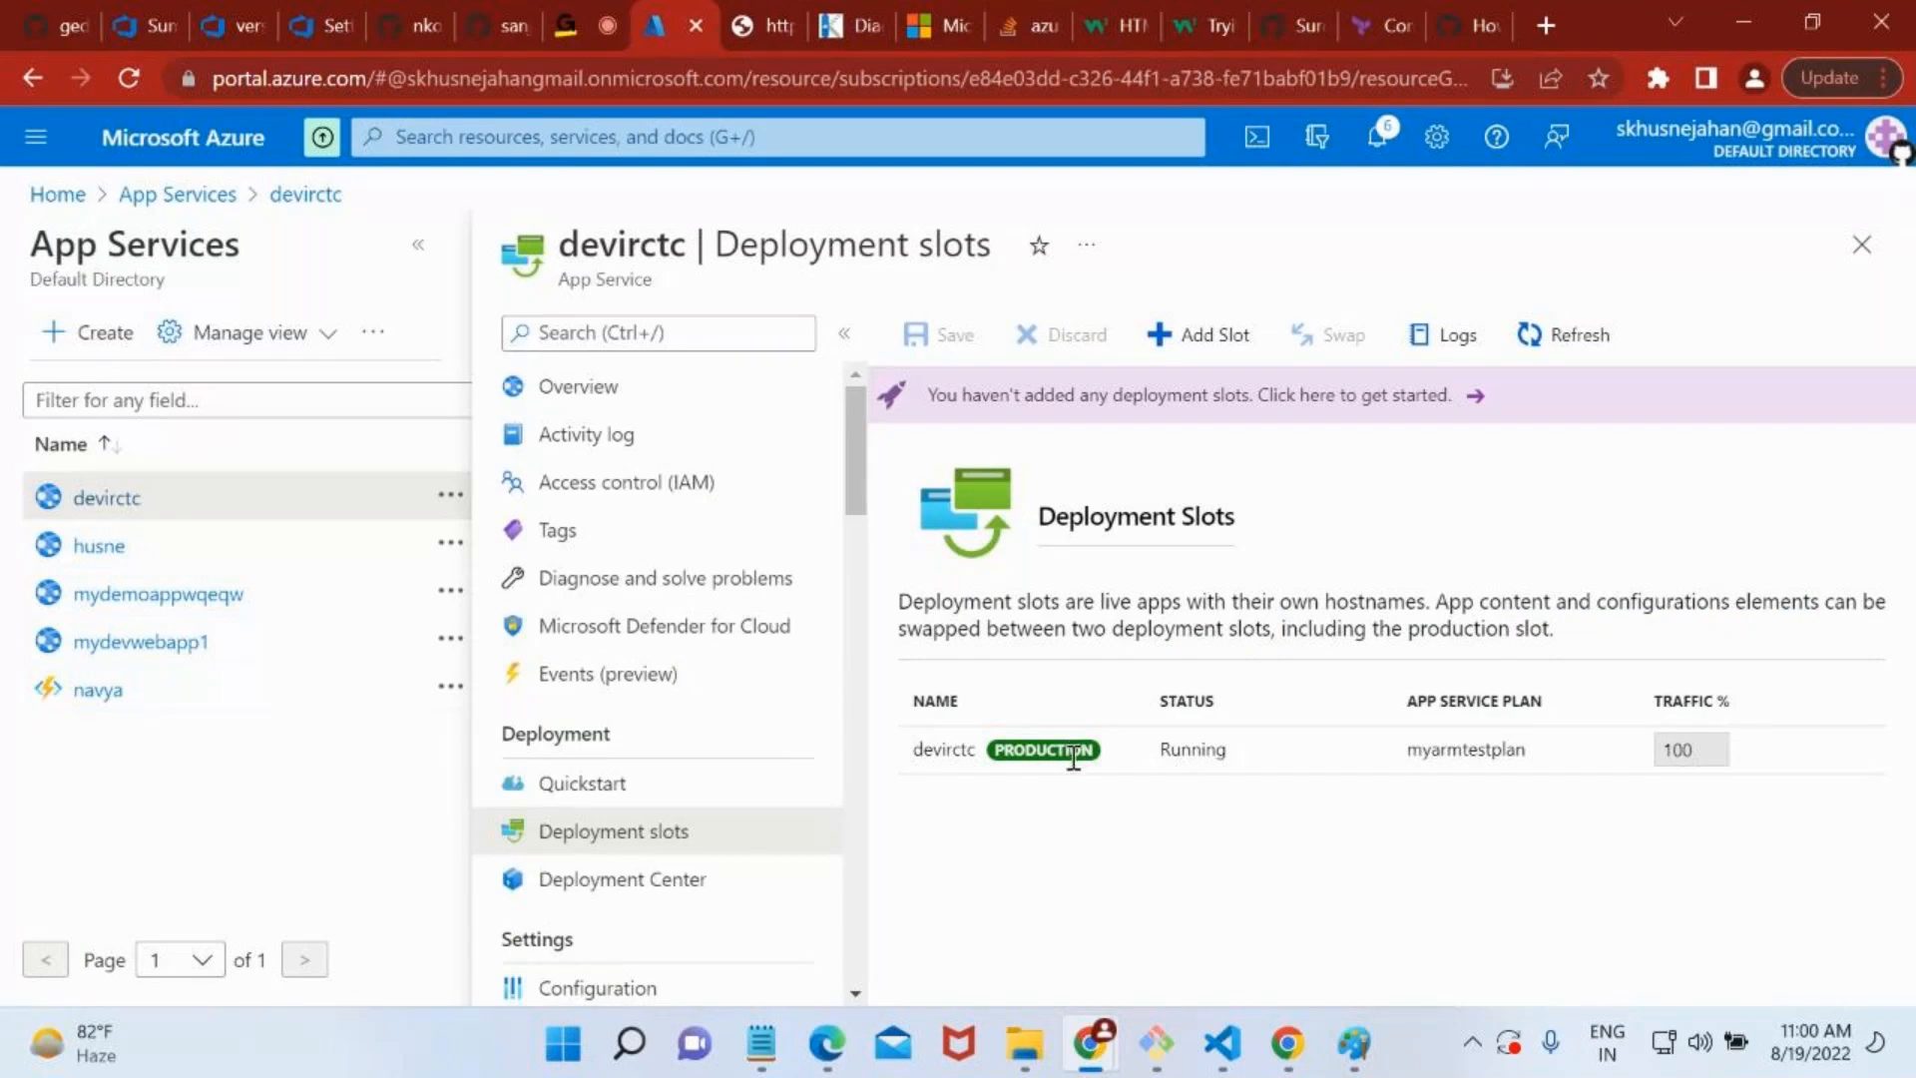
left_click(1648, 765)
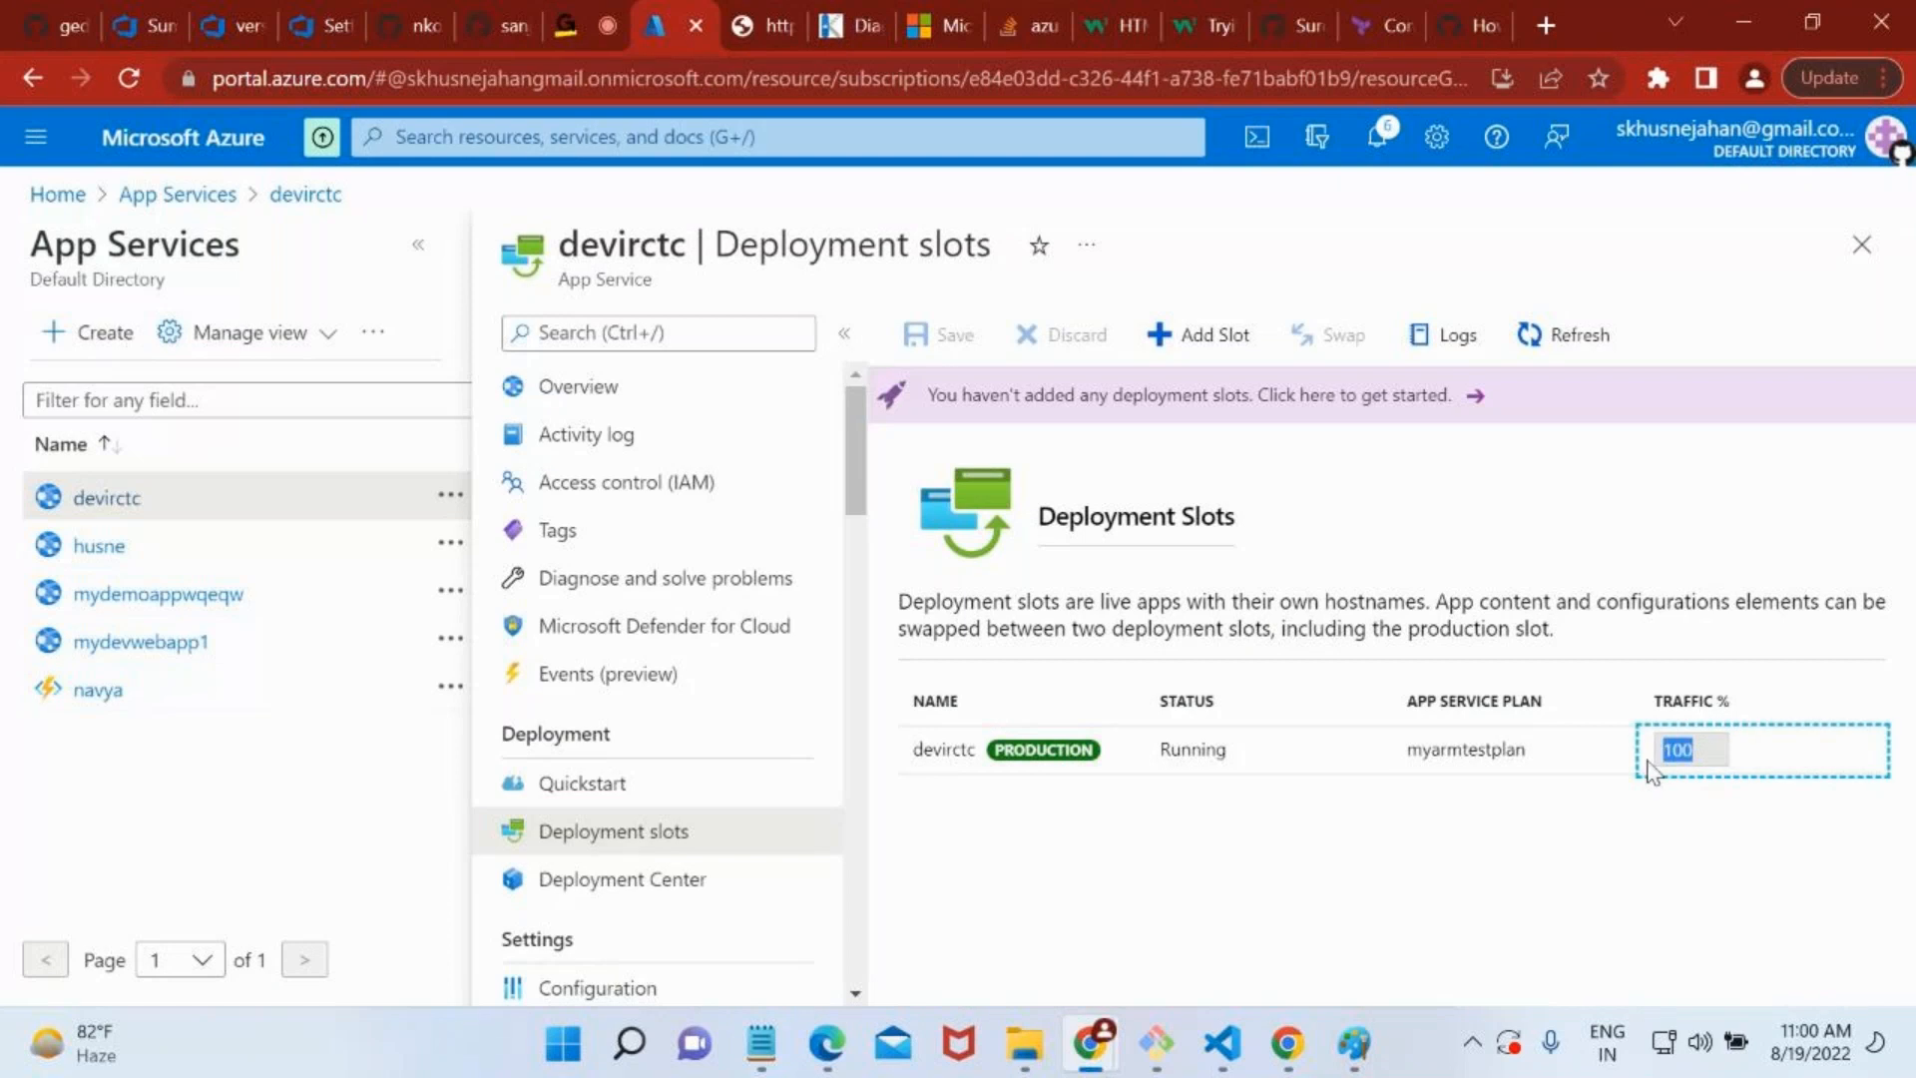
left_click(1294, 832)
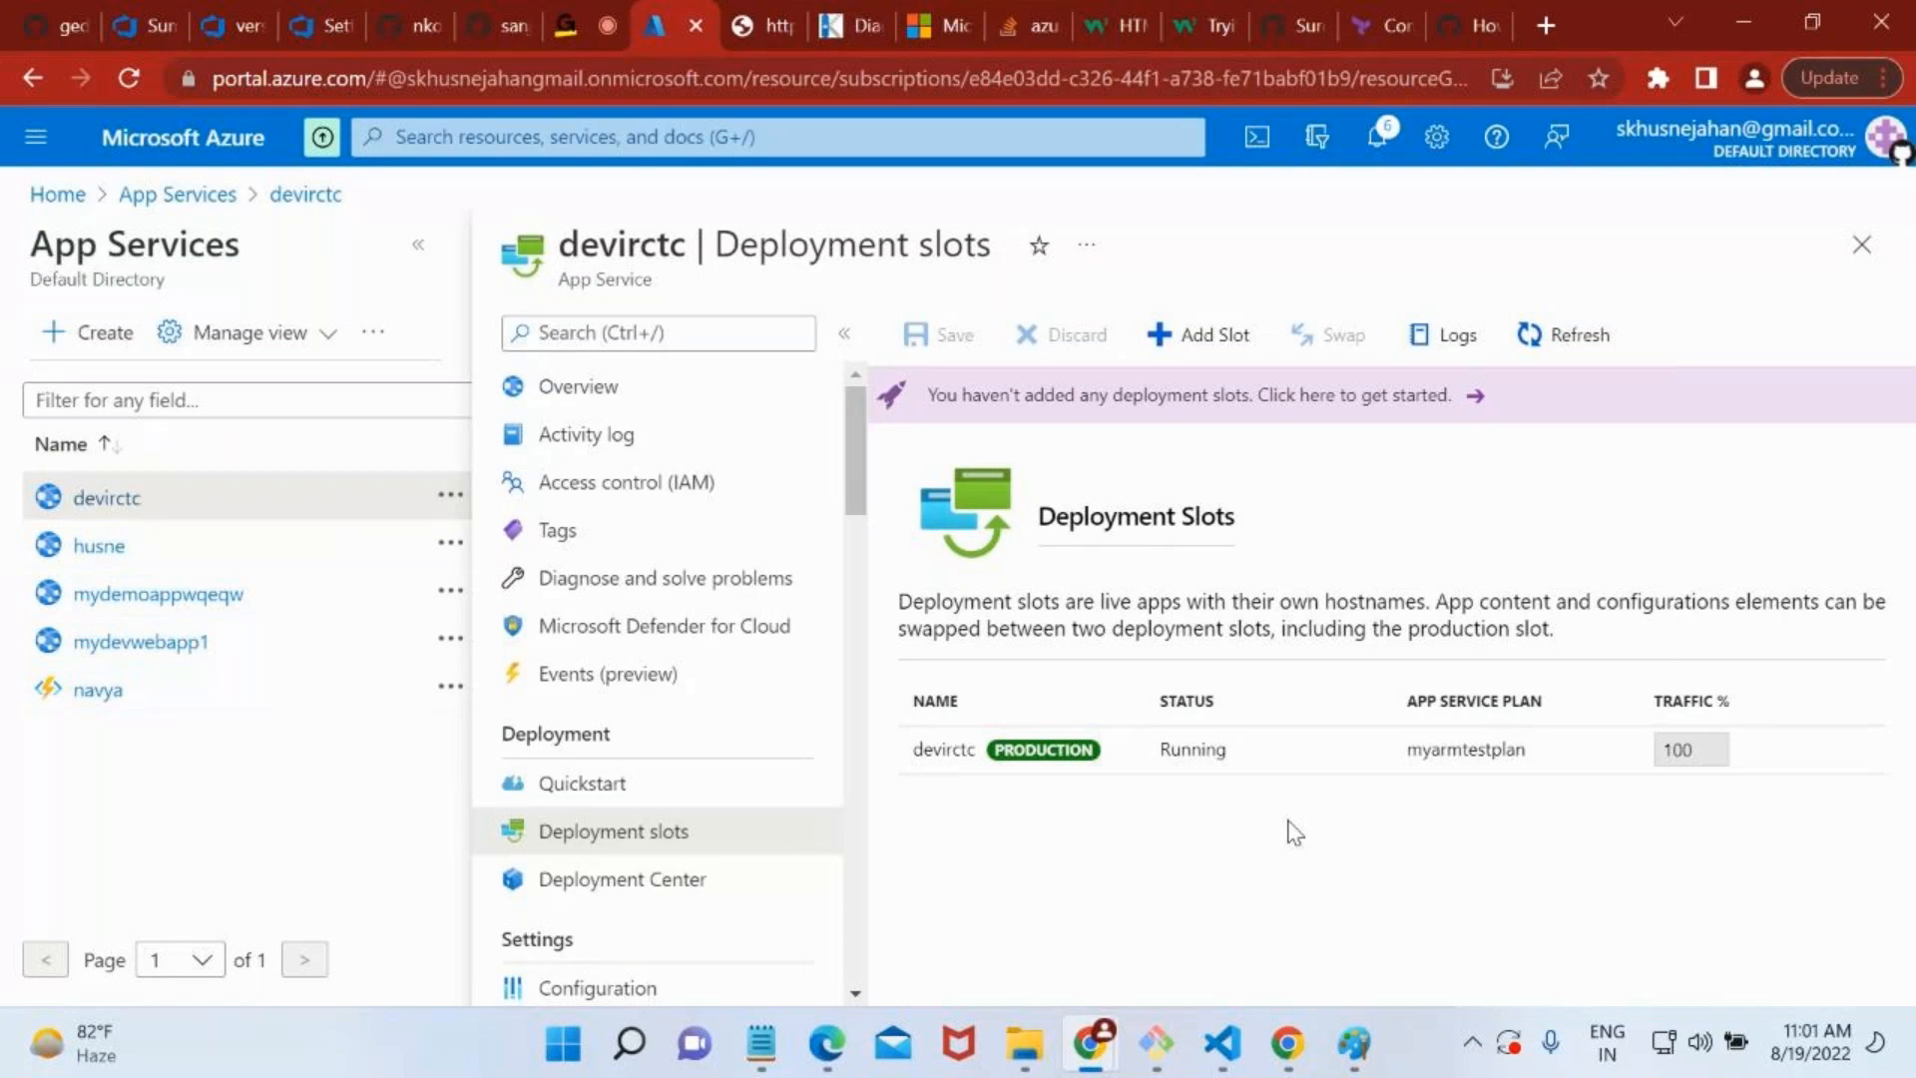
Open the form for adding a deployment slot, and revisit the Paint diagram before returning to the Azure portal.
left_click(1180, 331)
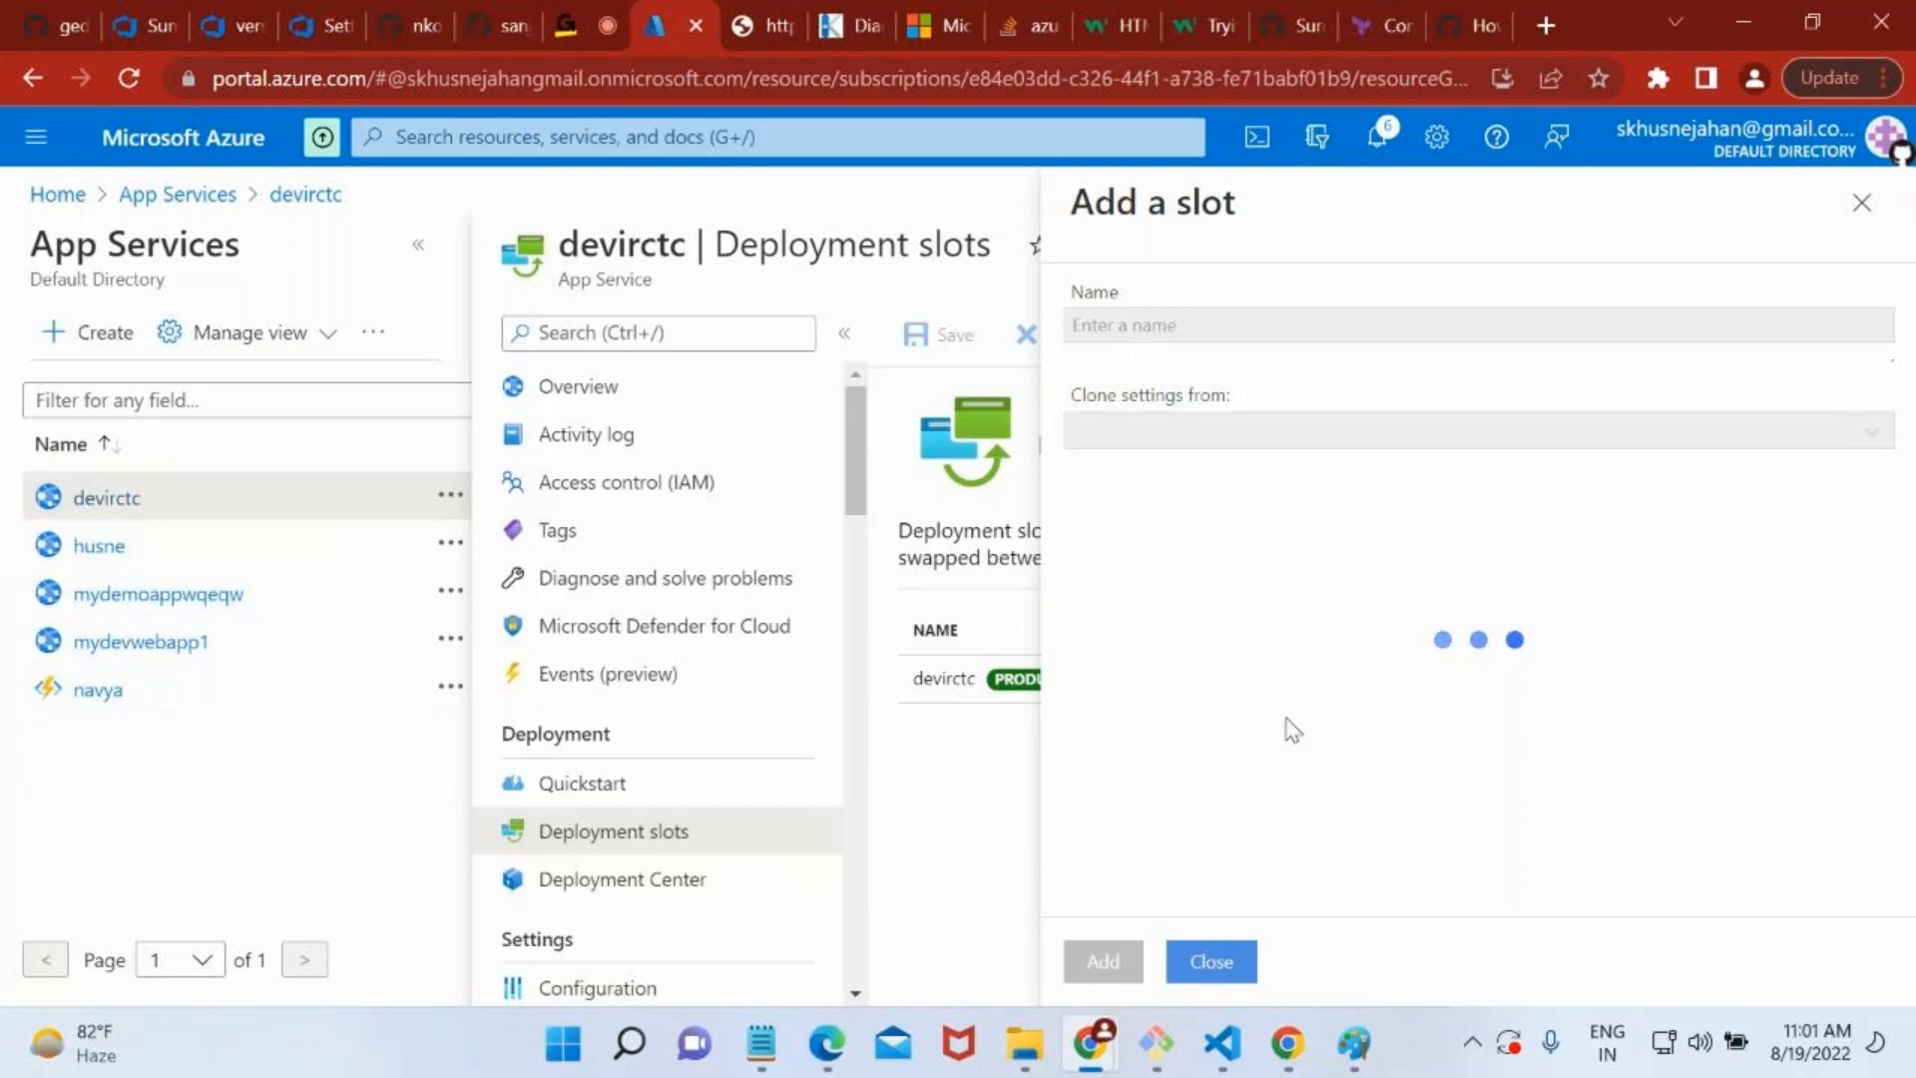
left_click(1354, 1042)
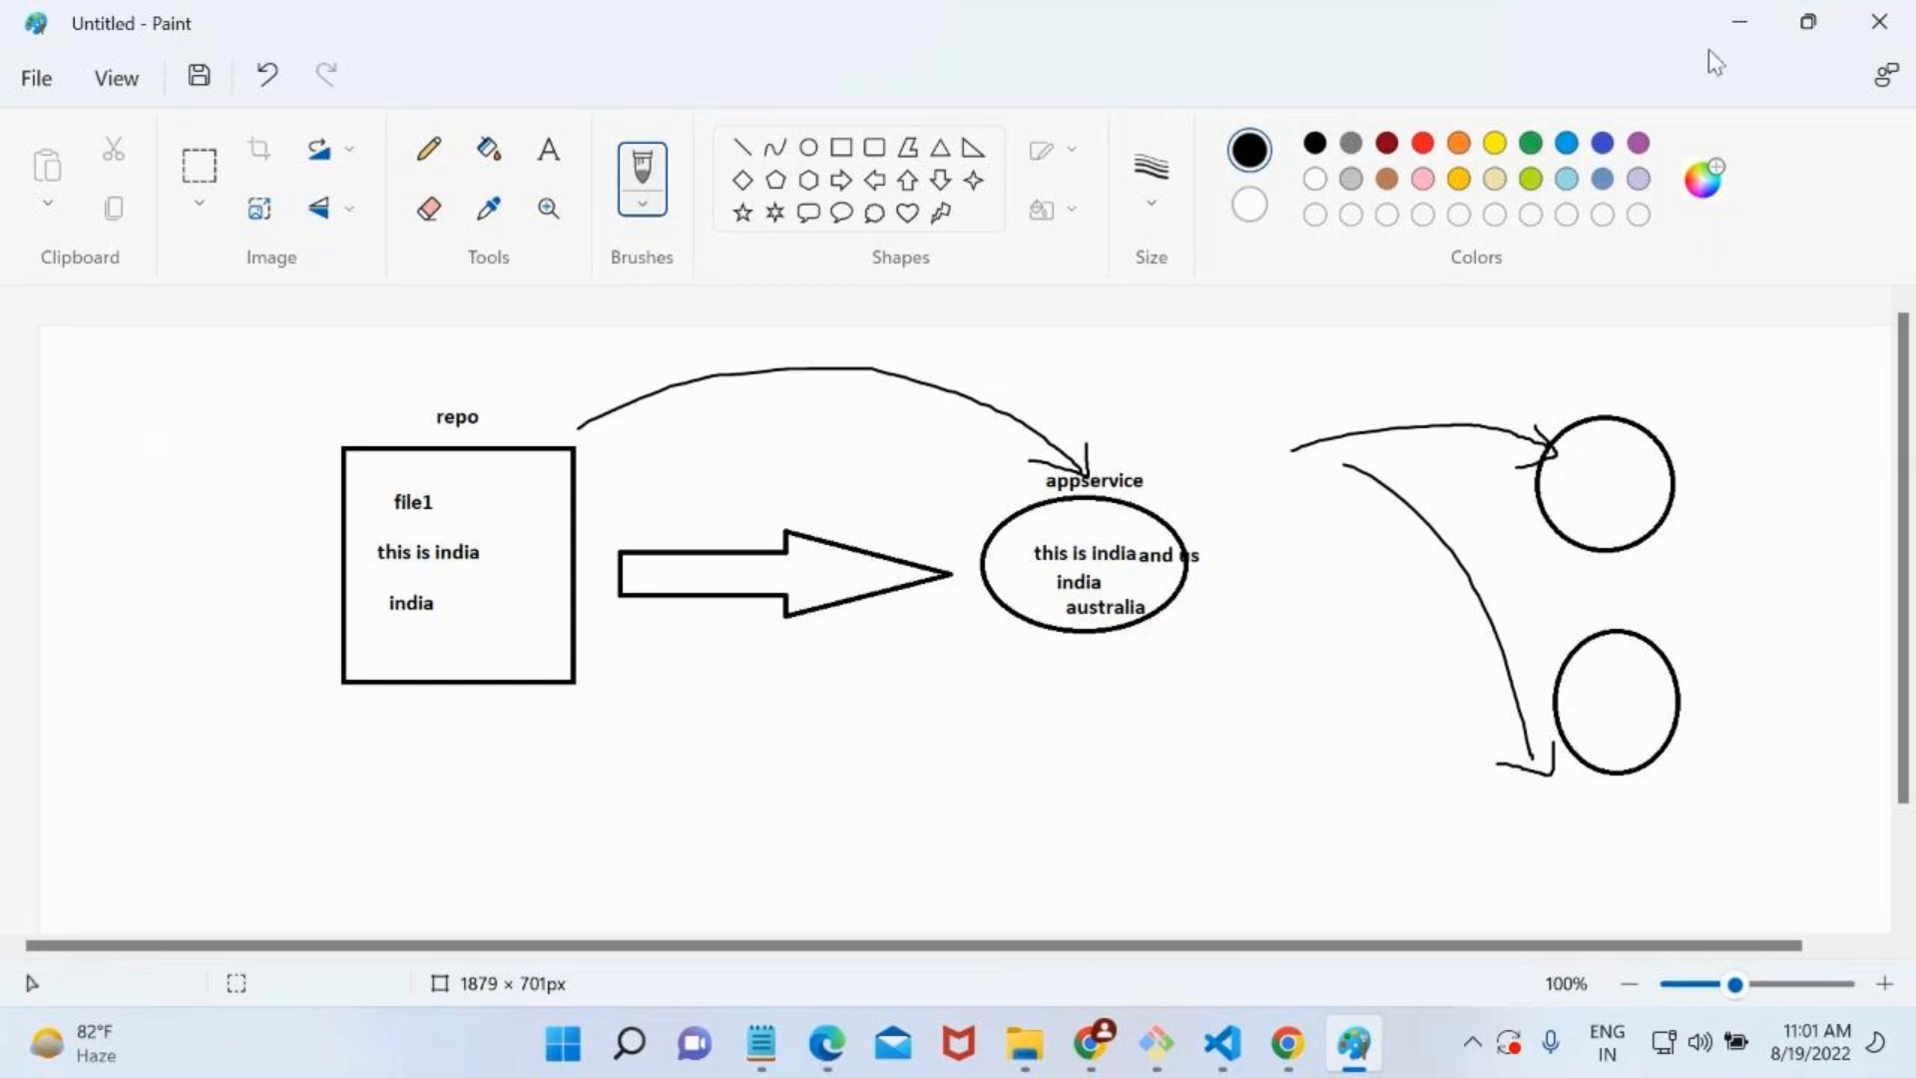
left_click(1733, 40)
left_click(1726, 24)
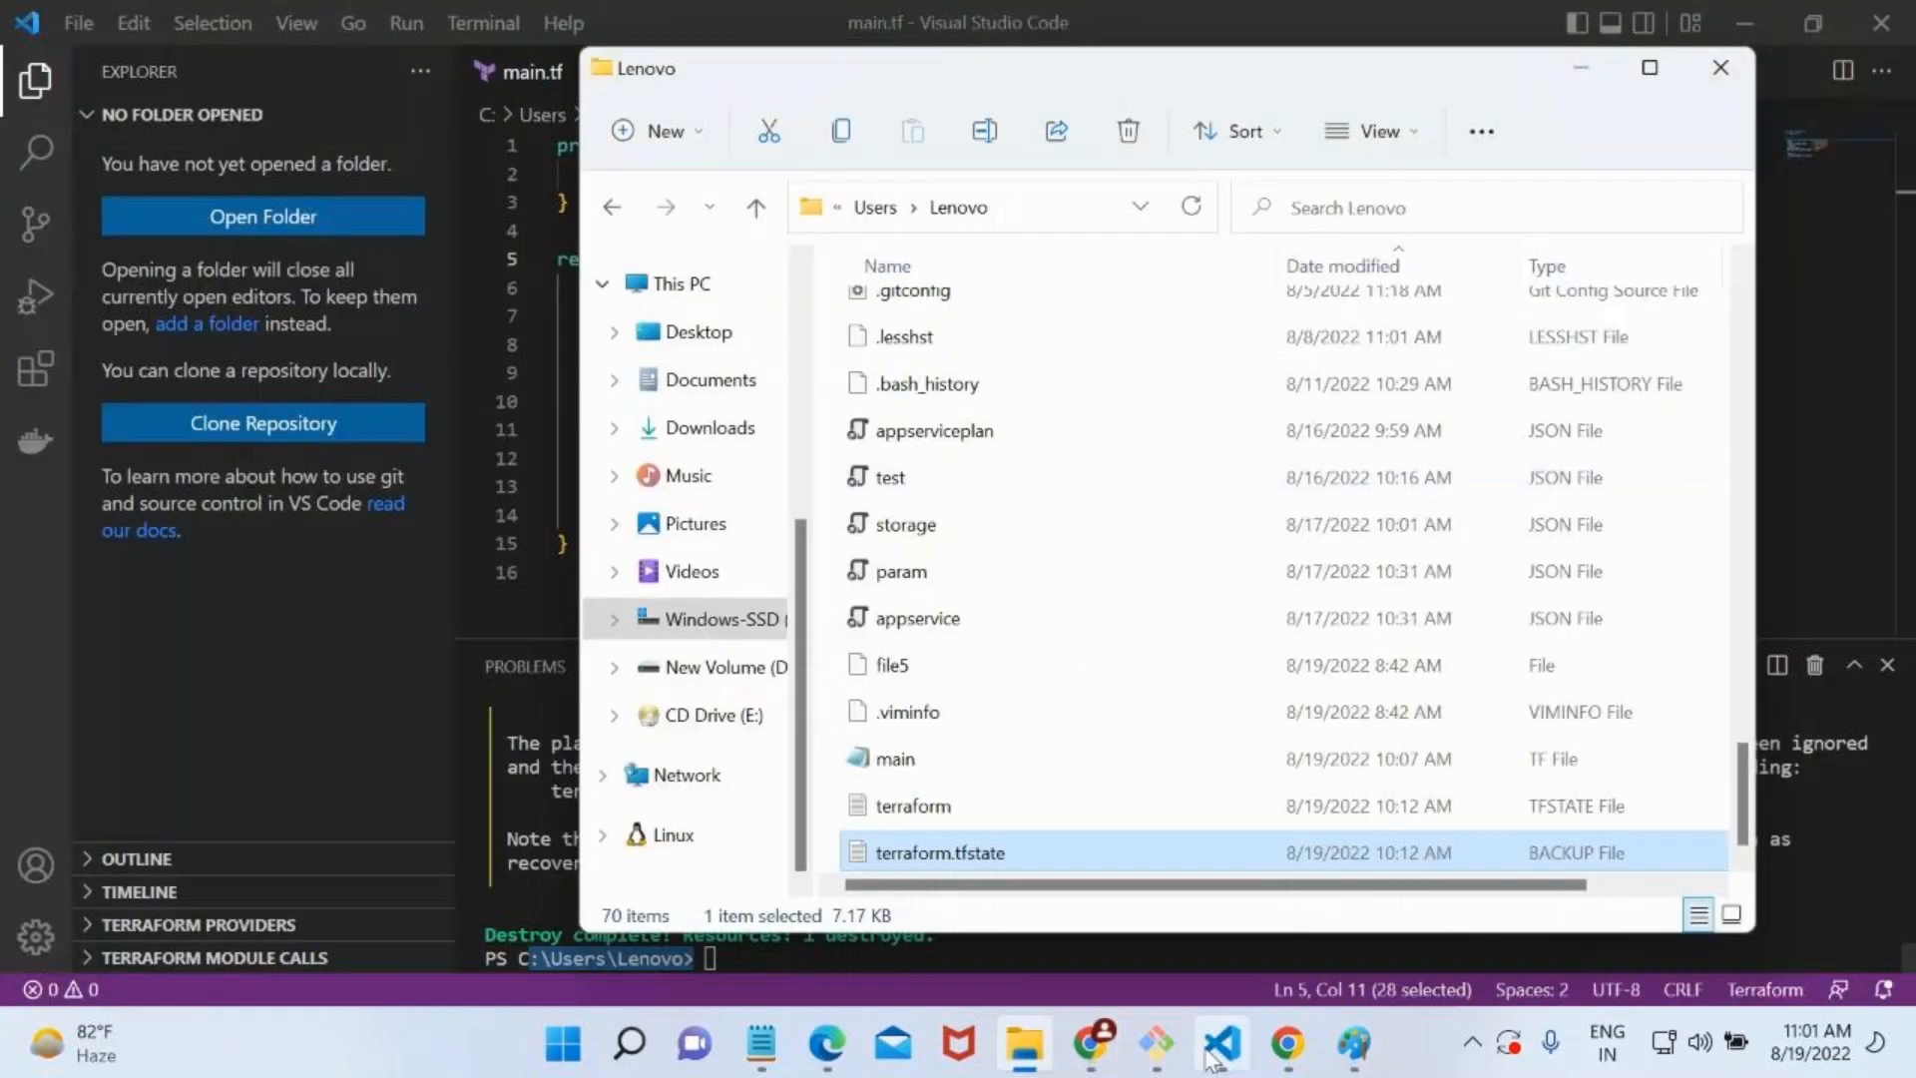
mouse_move(1090, 1043)
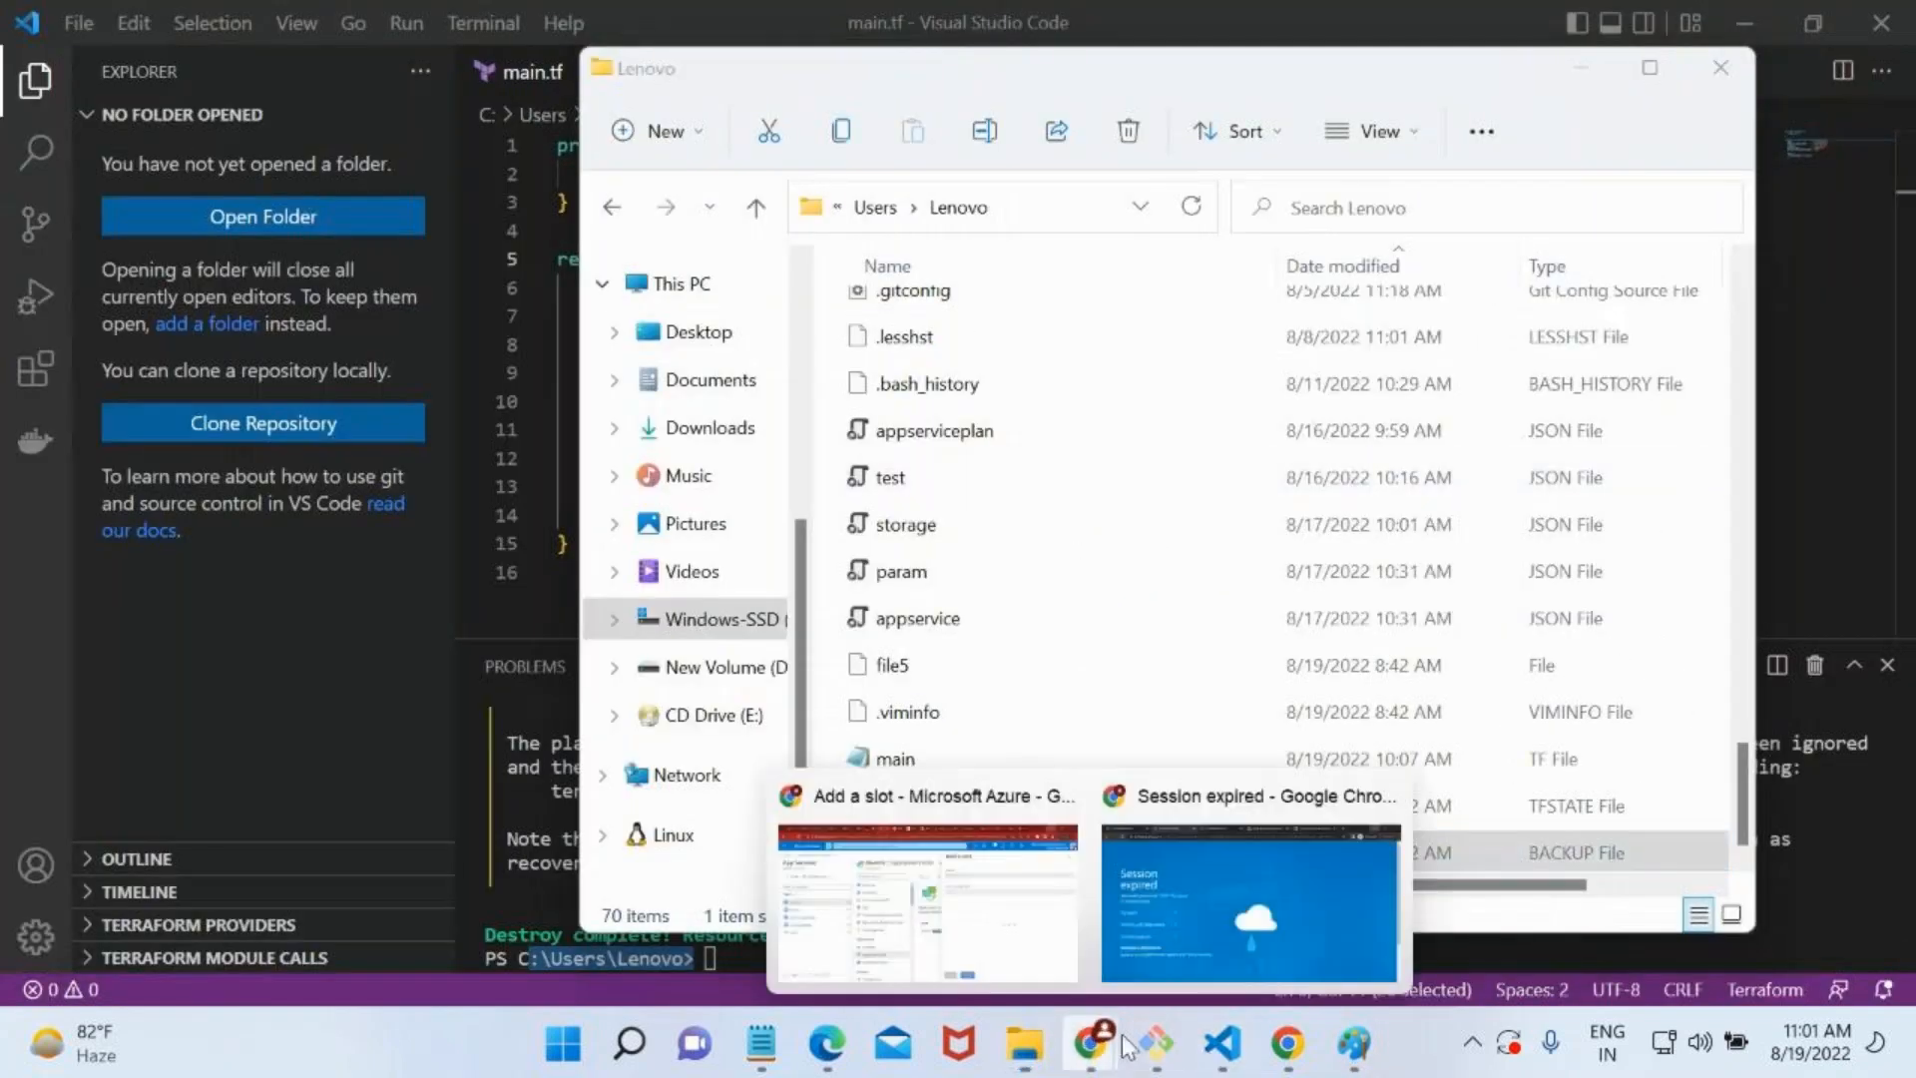
left_click(1084, 966)
Return to the devirctc slot form in the Azure portal and name the new deployment slot staging.
left_click(1161, 332)
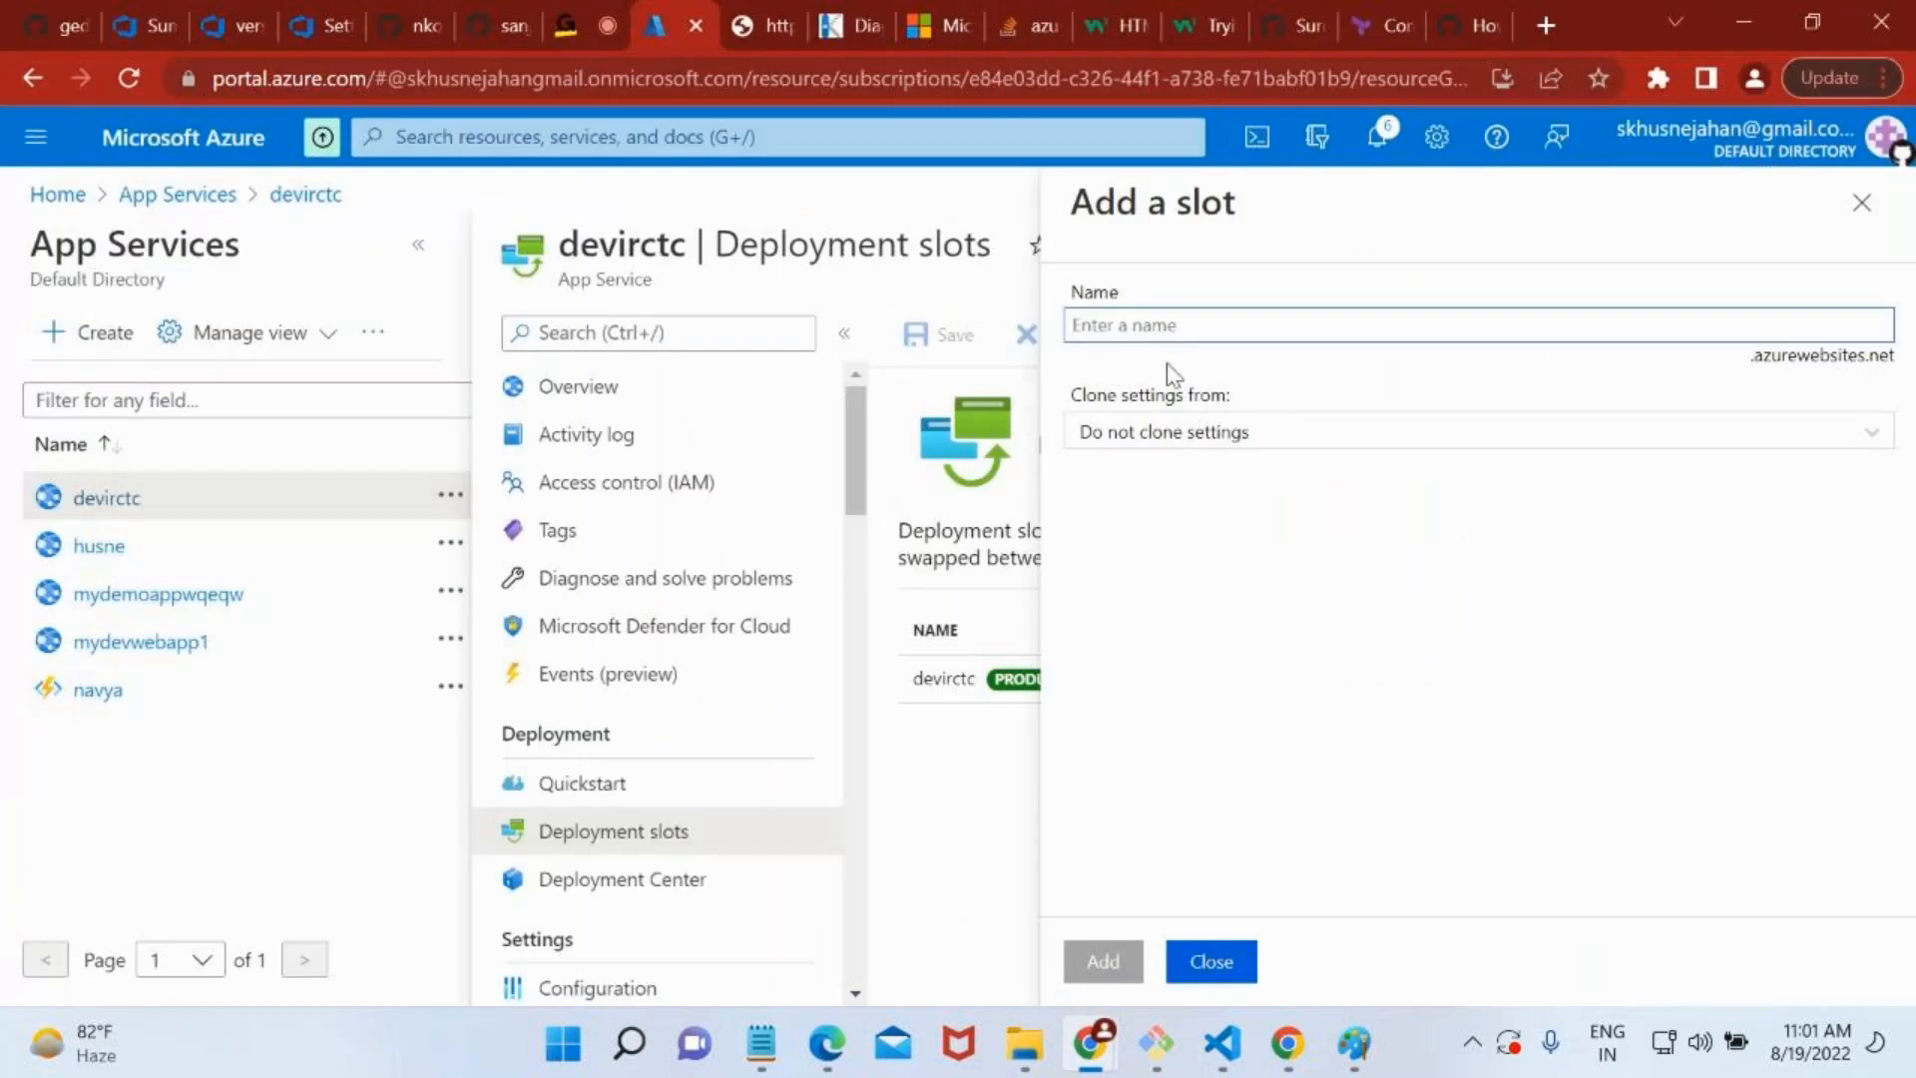
left_click(1152, 331)
type("staging")
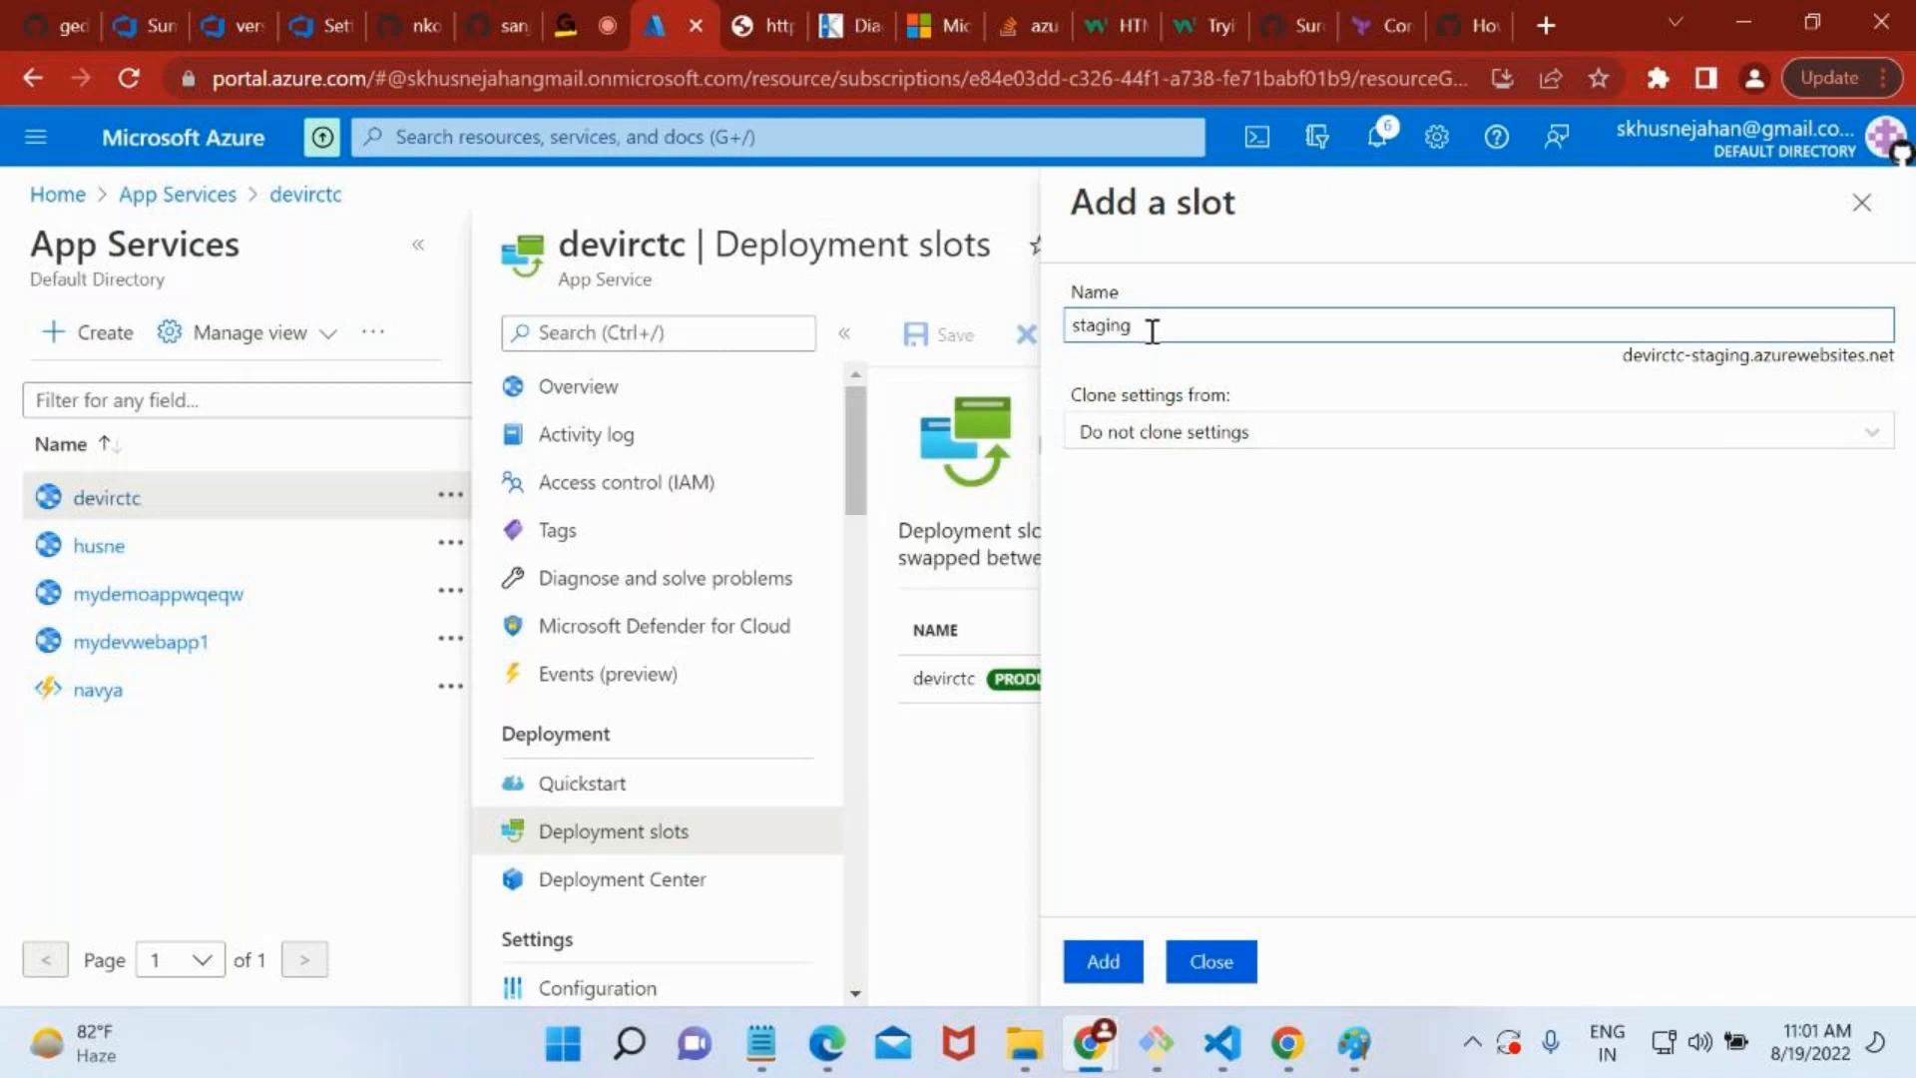
left_click_drag(1144, 330, 1064, 329)
Try cloning from devirctc, revert to Do not clone settings, and create the staging slot, closing the form.
left_click(1178, 435)
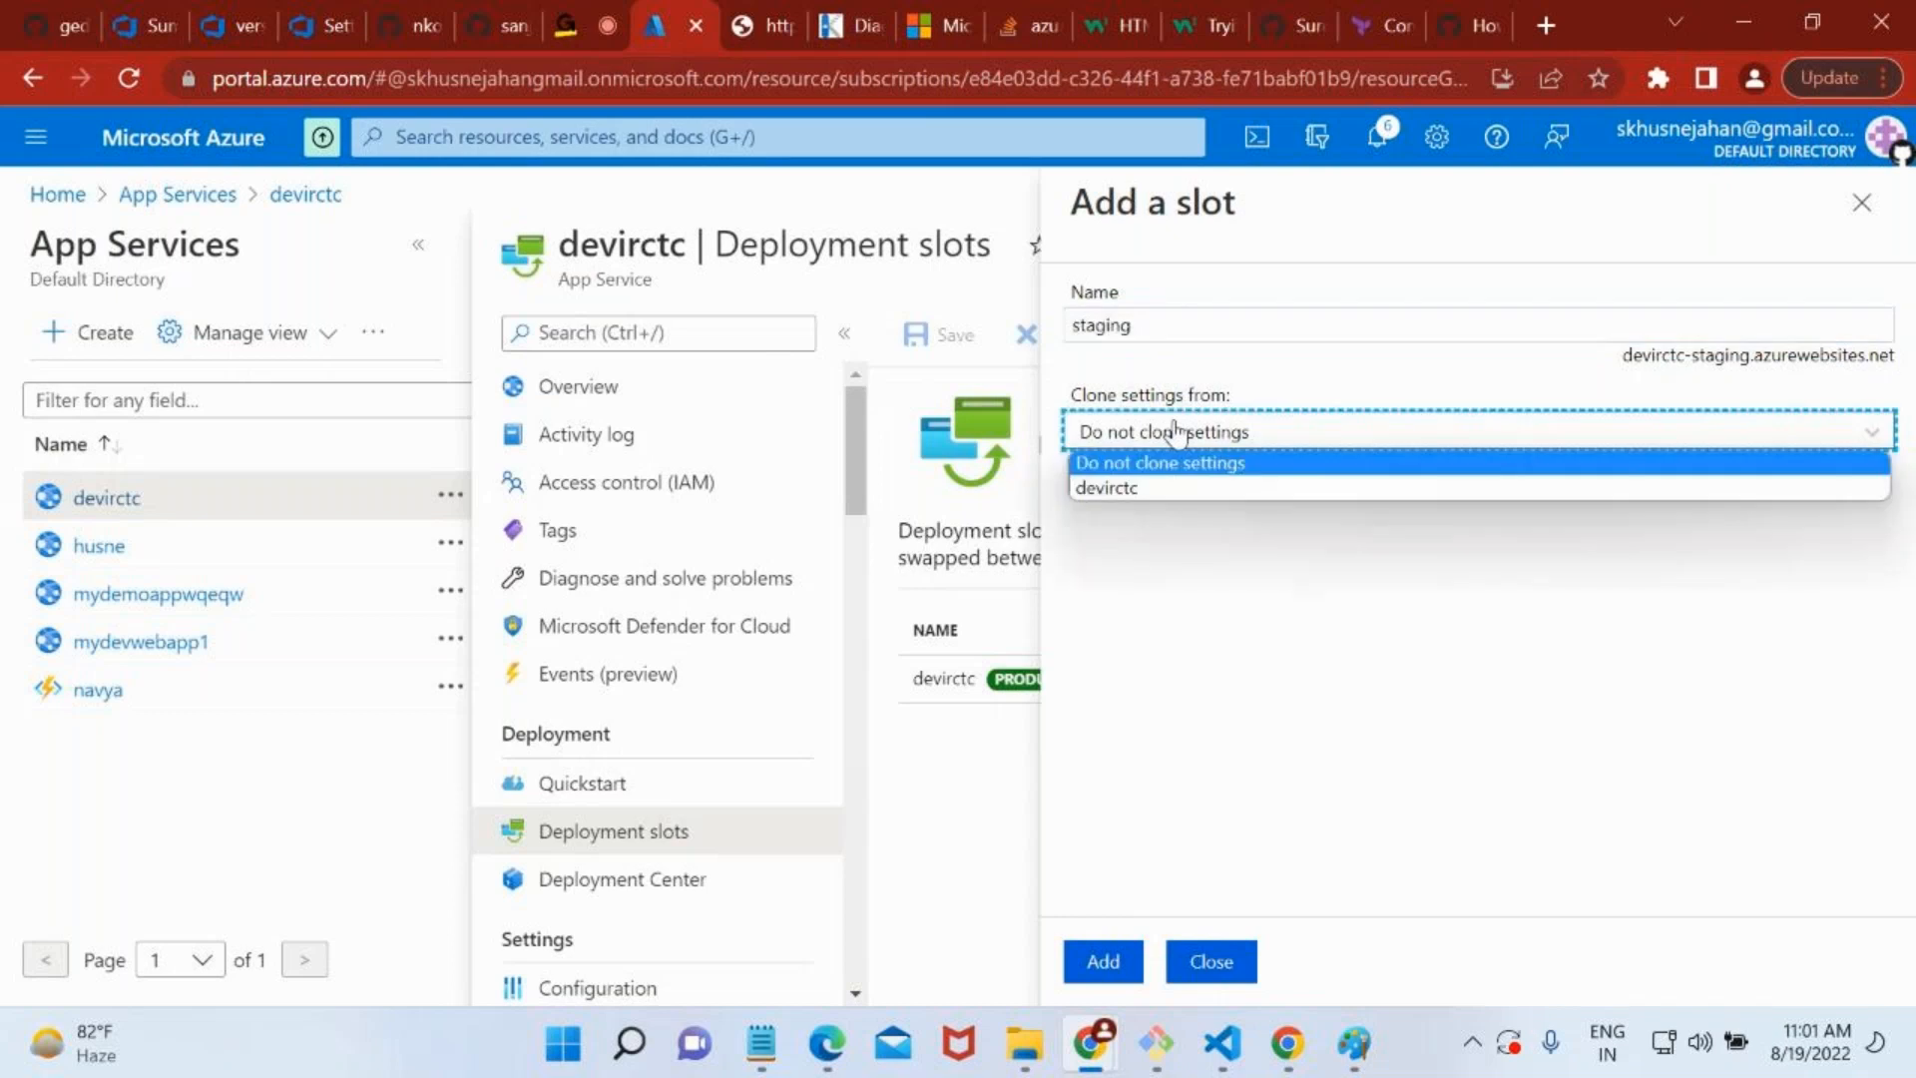
left_click(1181, 488)
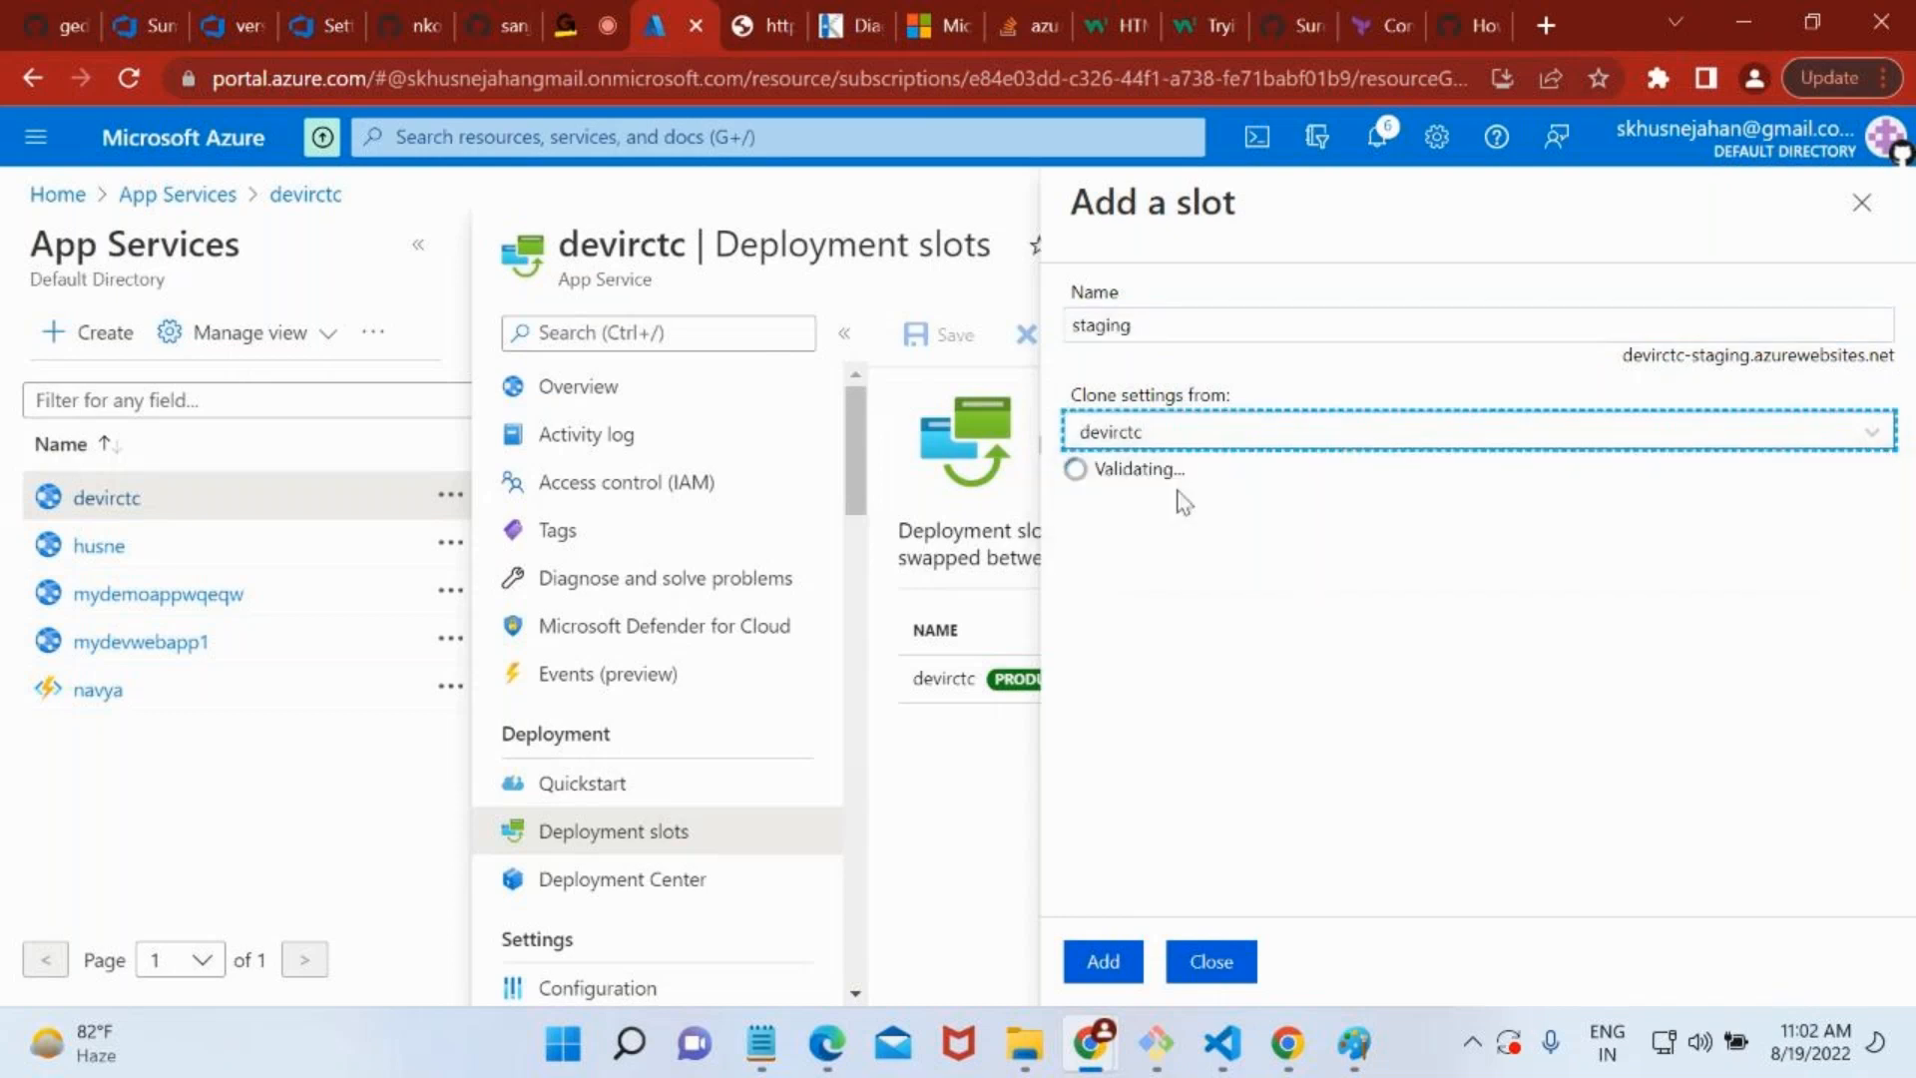
left_click(1158, 432)
left_click(1154, 465)
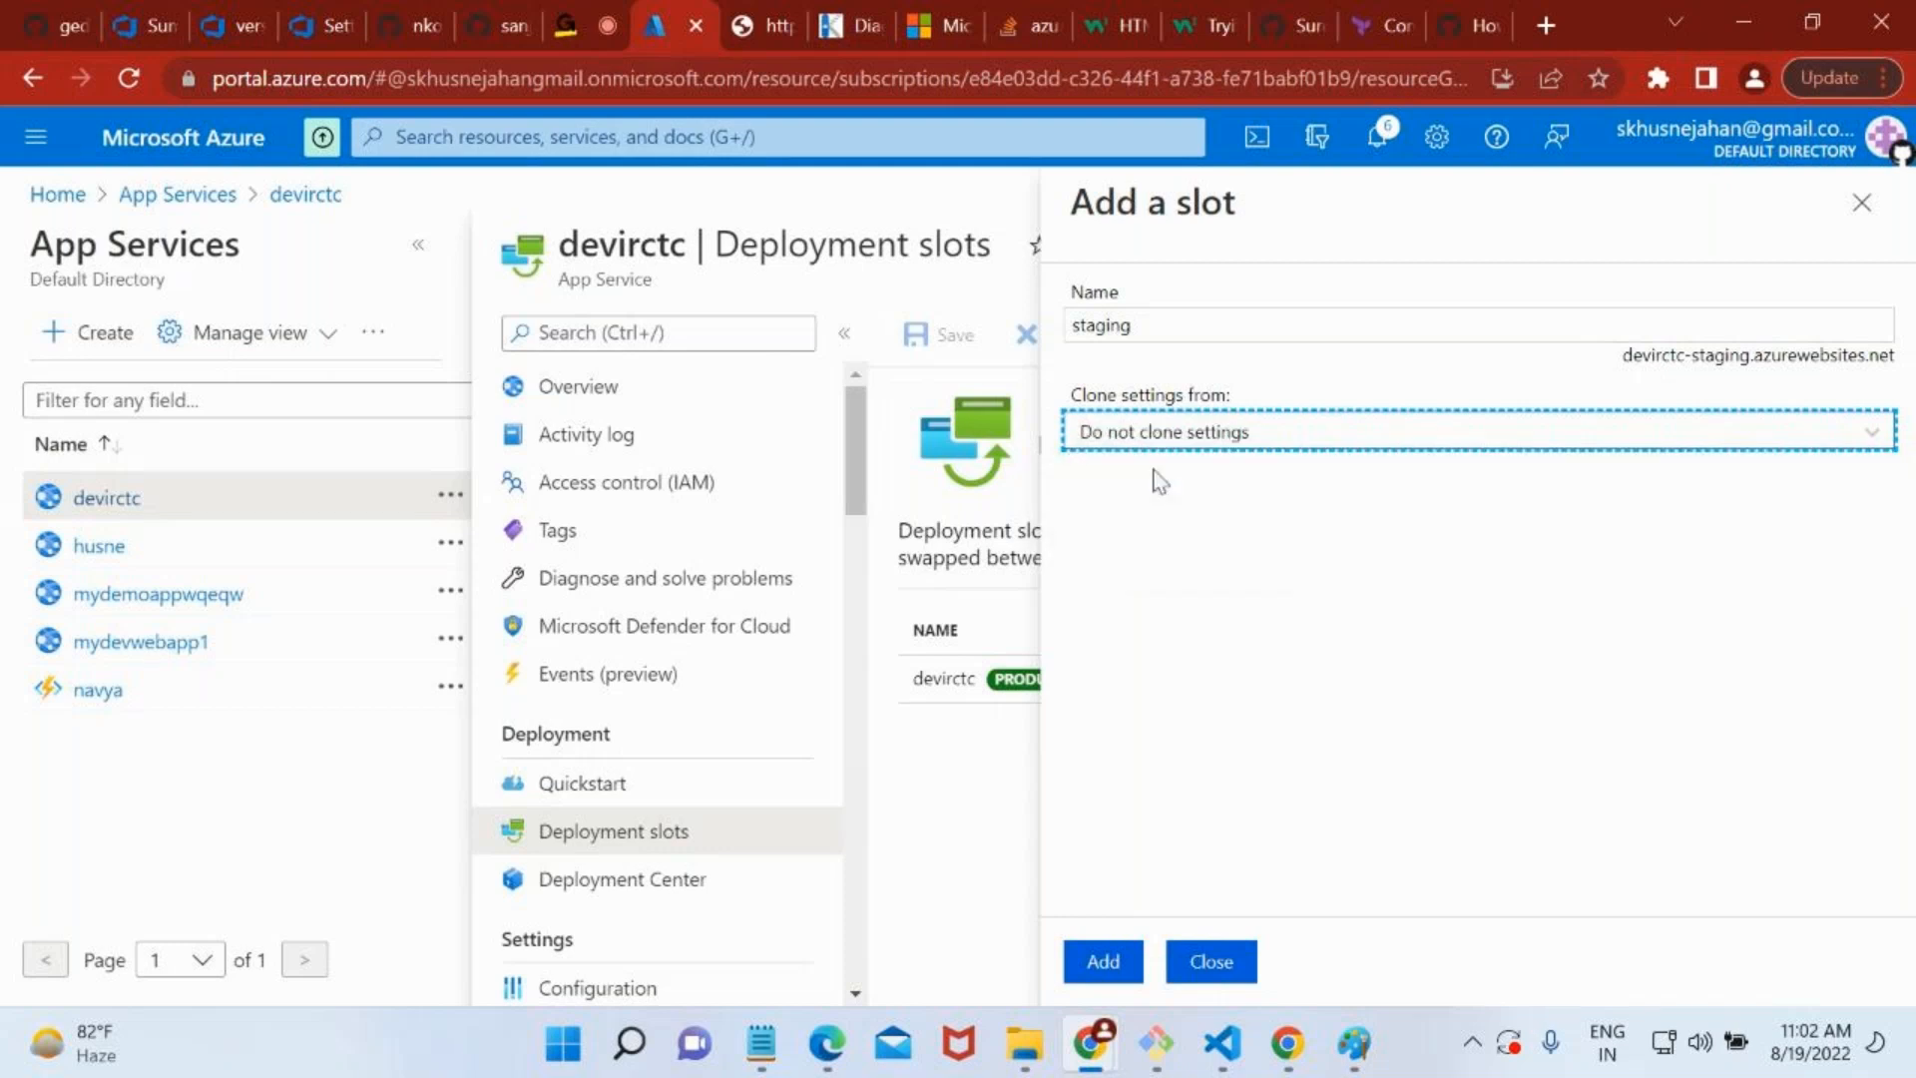
left_click(1123, 963)
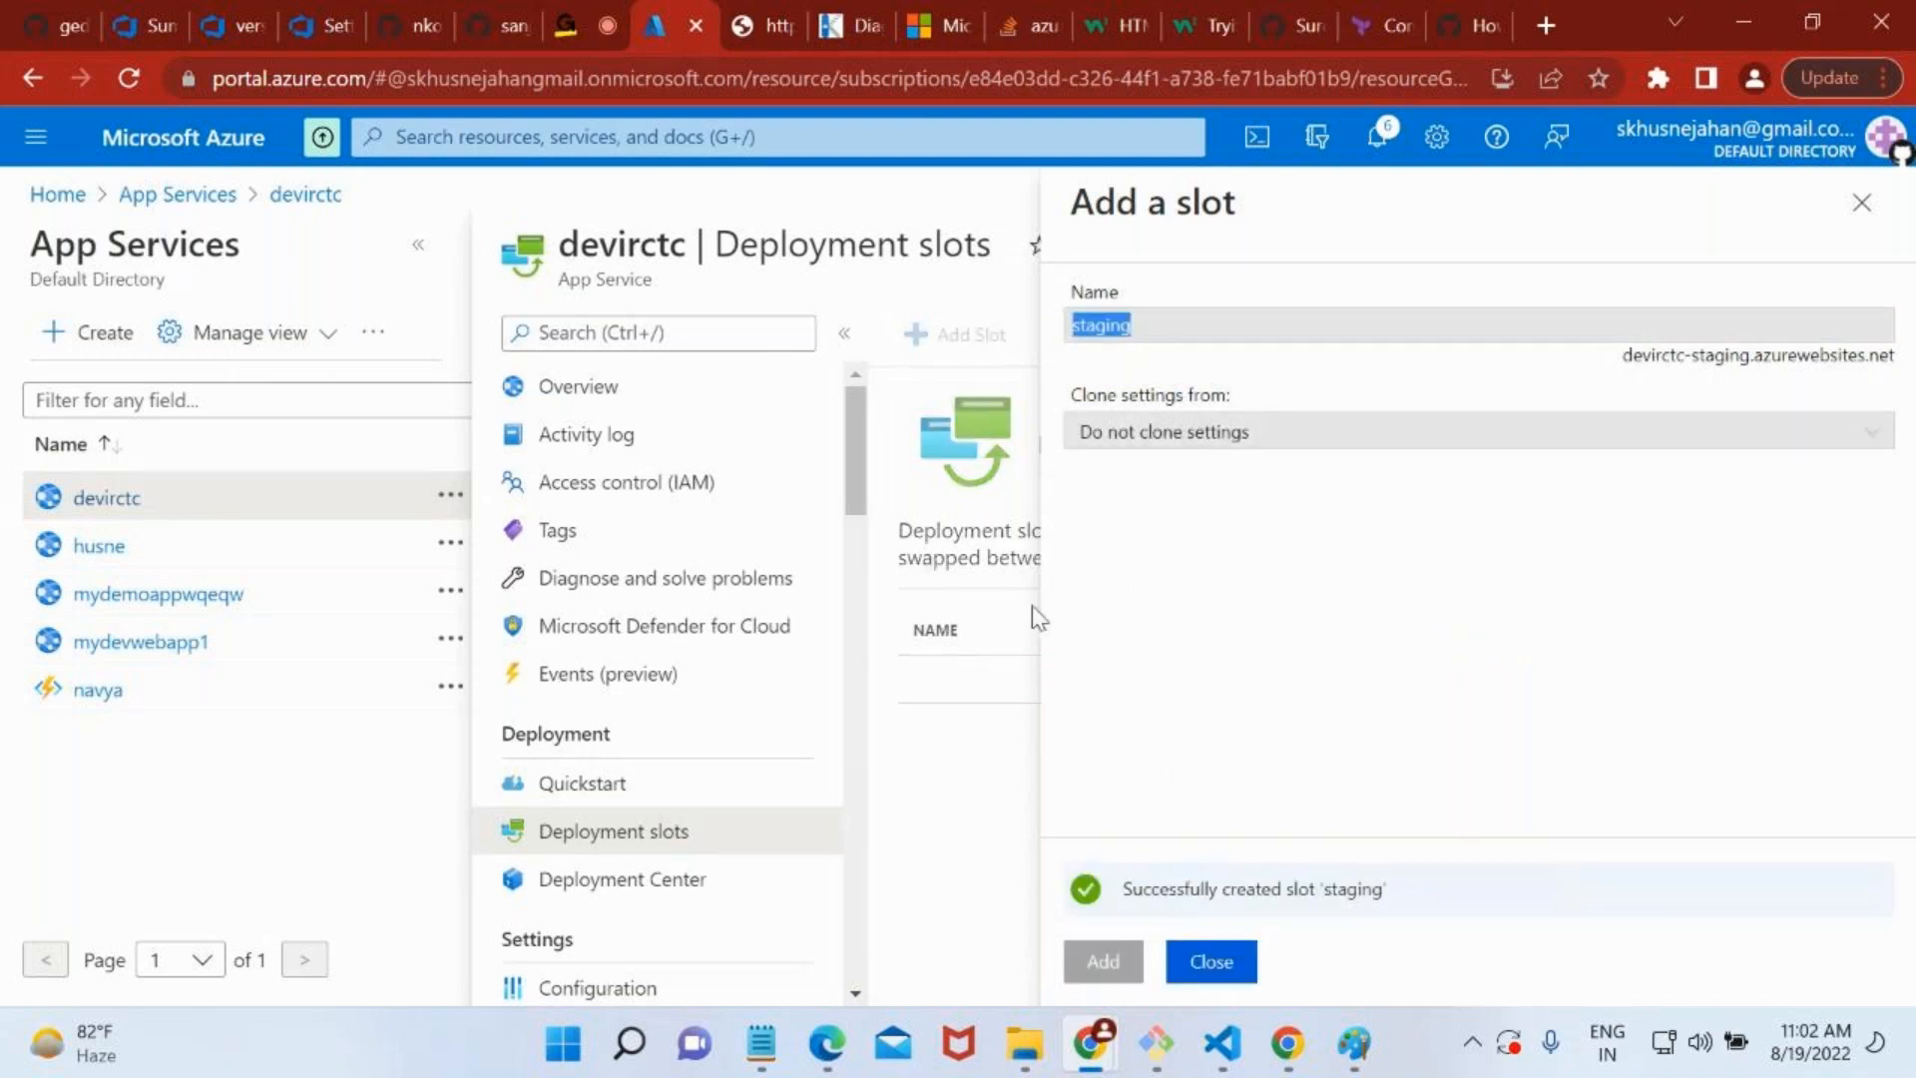
left_click(1184, 973)
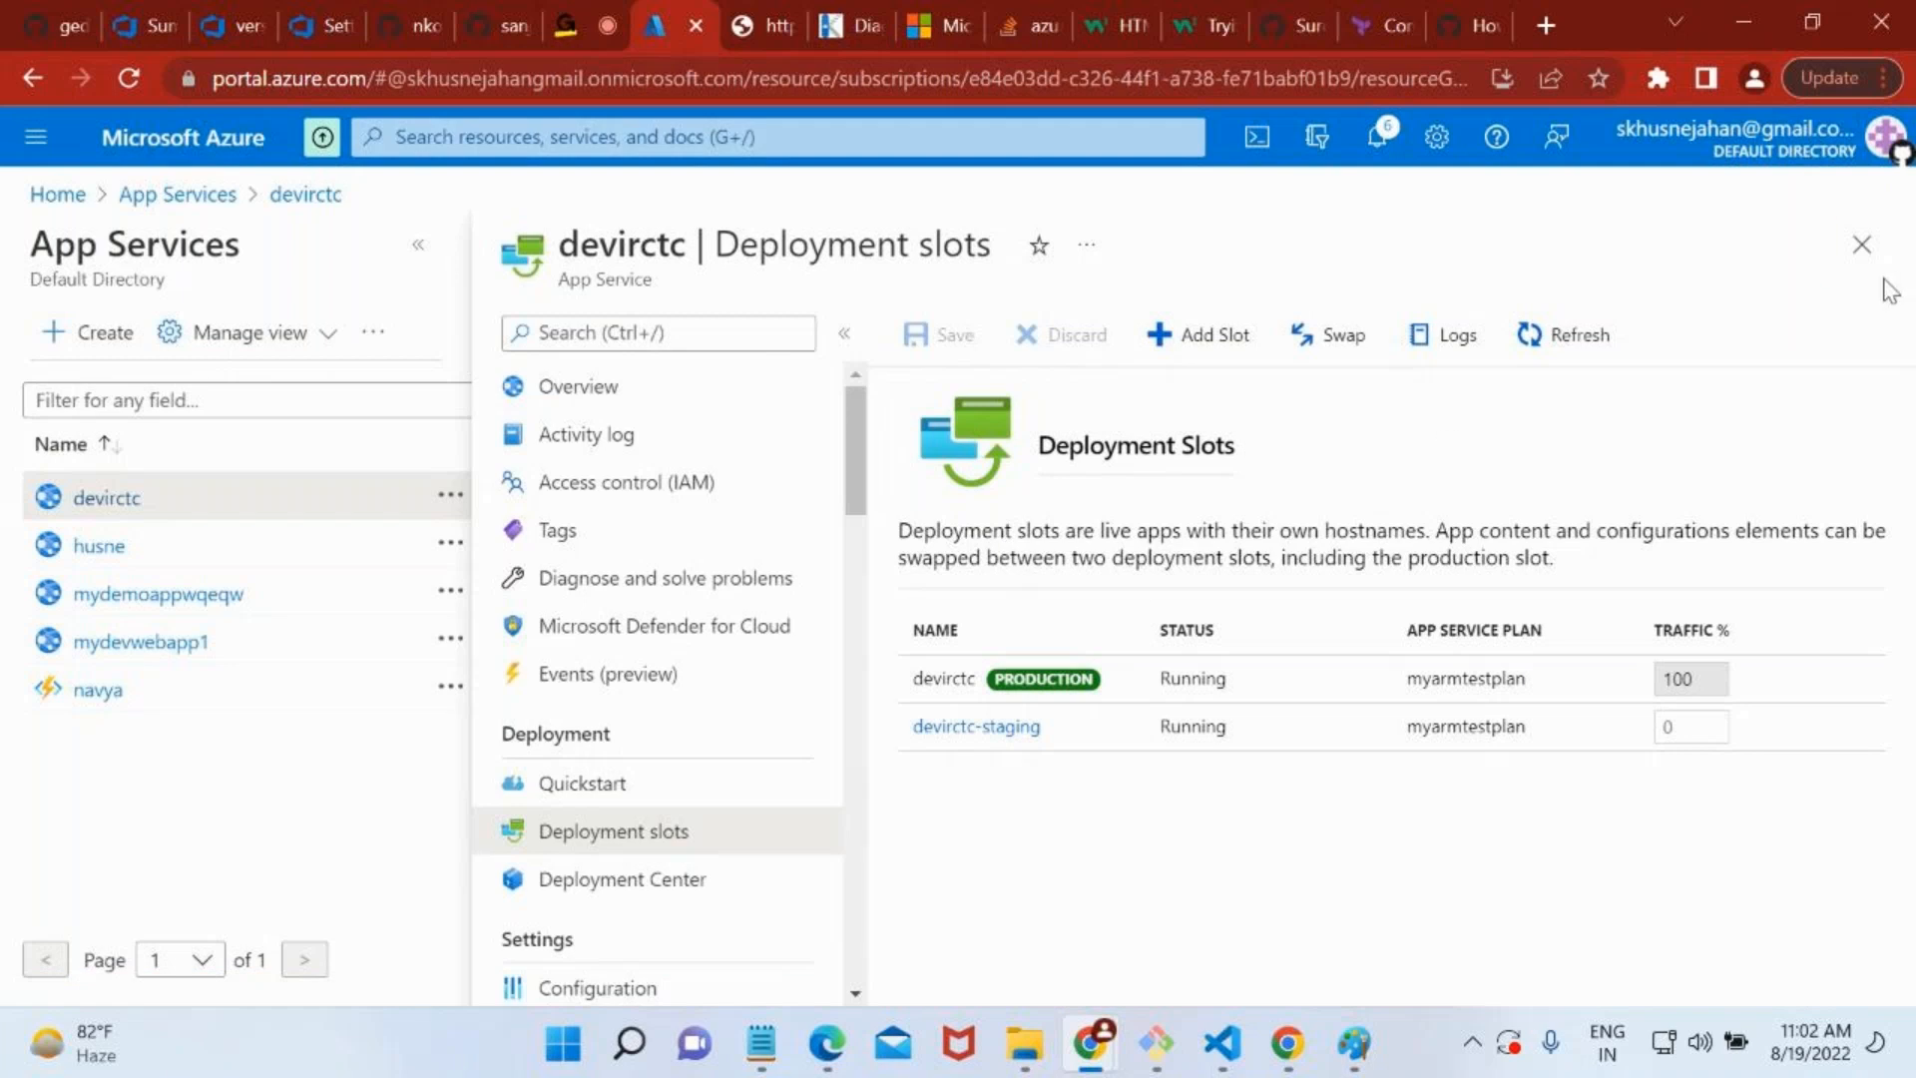
Start a new web app from the App Services list, using resource group ARM-TEST and the name devirctcnew.
left_click(1862, 244)
left_click(94, 338)
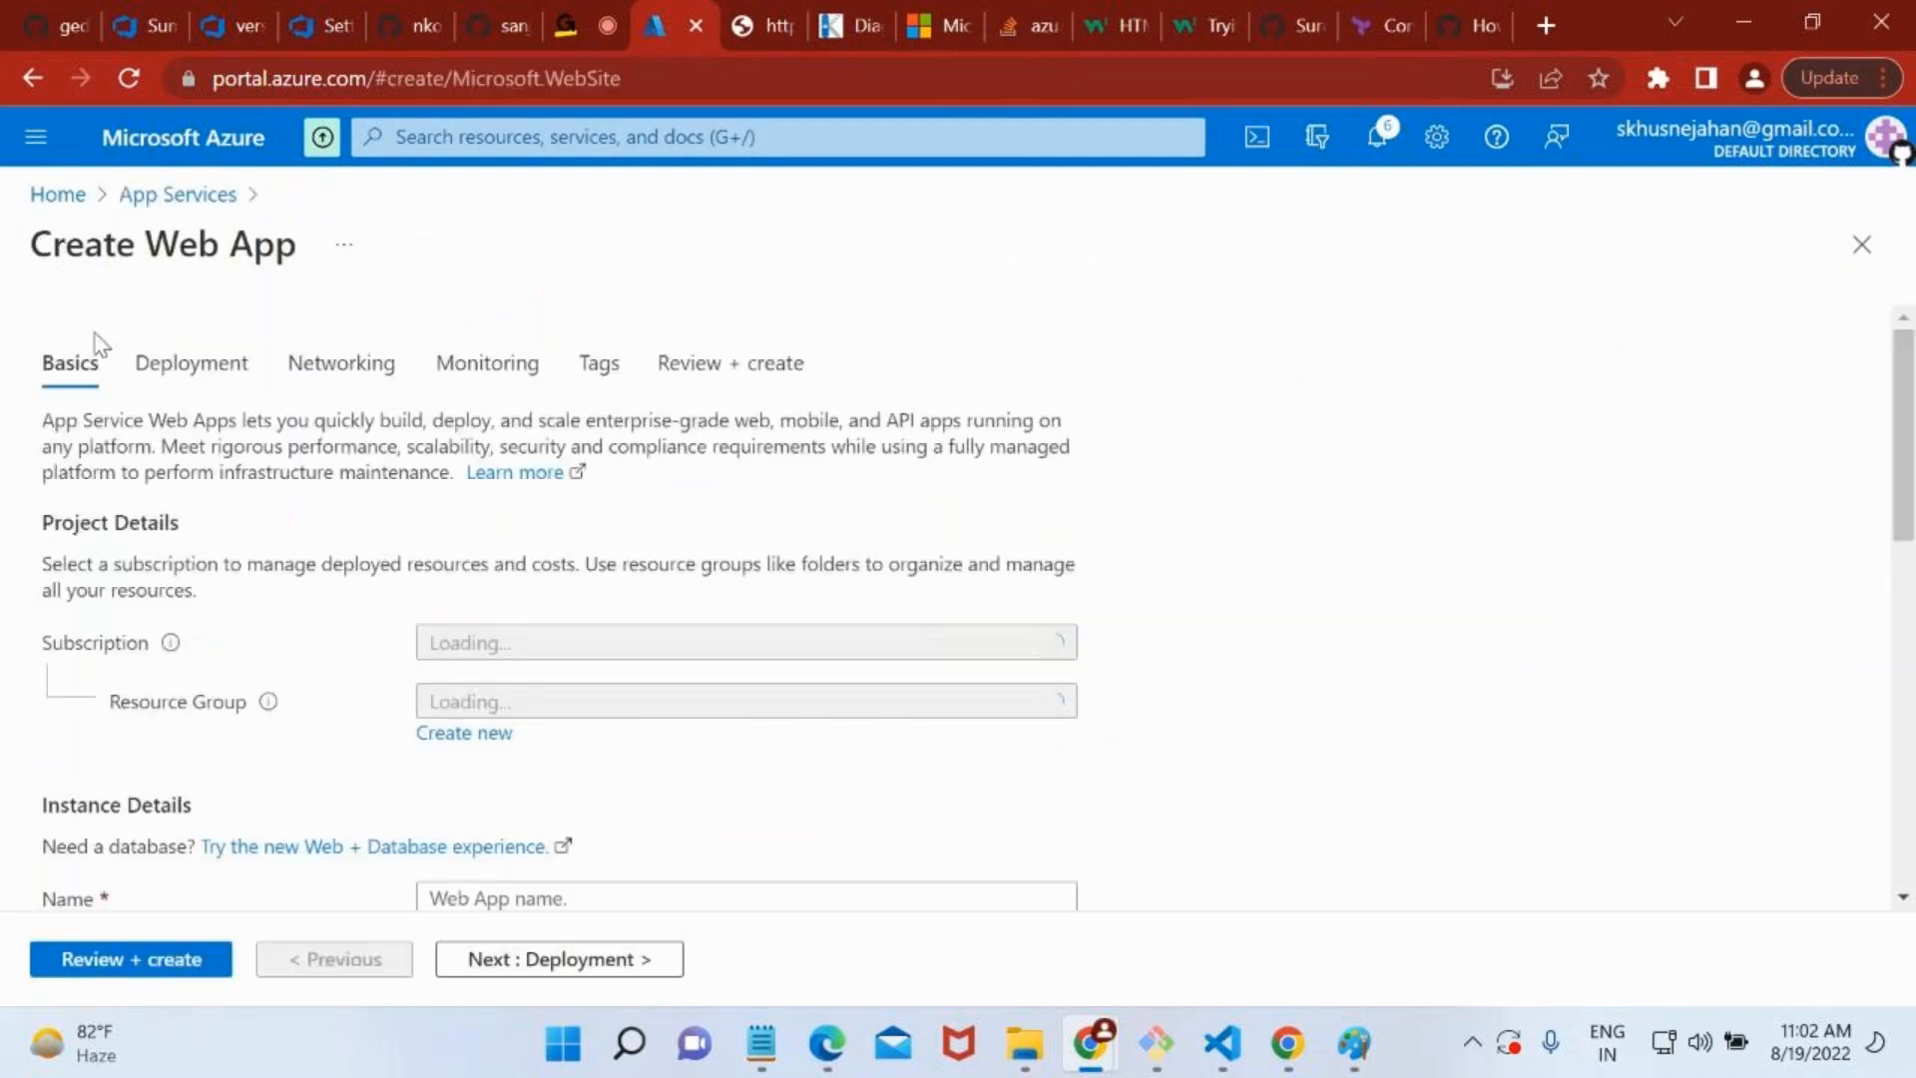
scroll(725, 745, "down", 2)
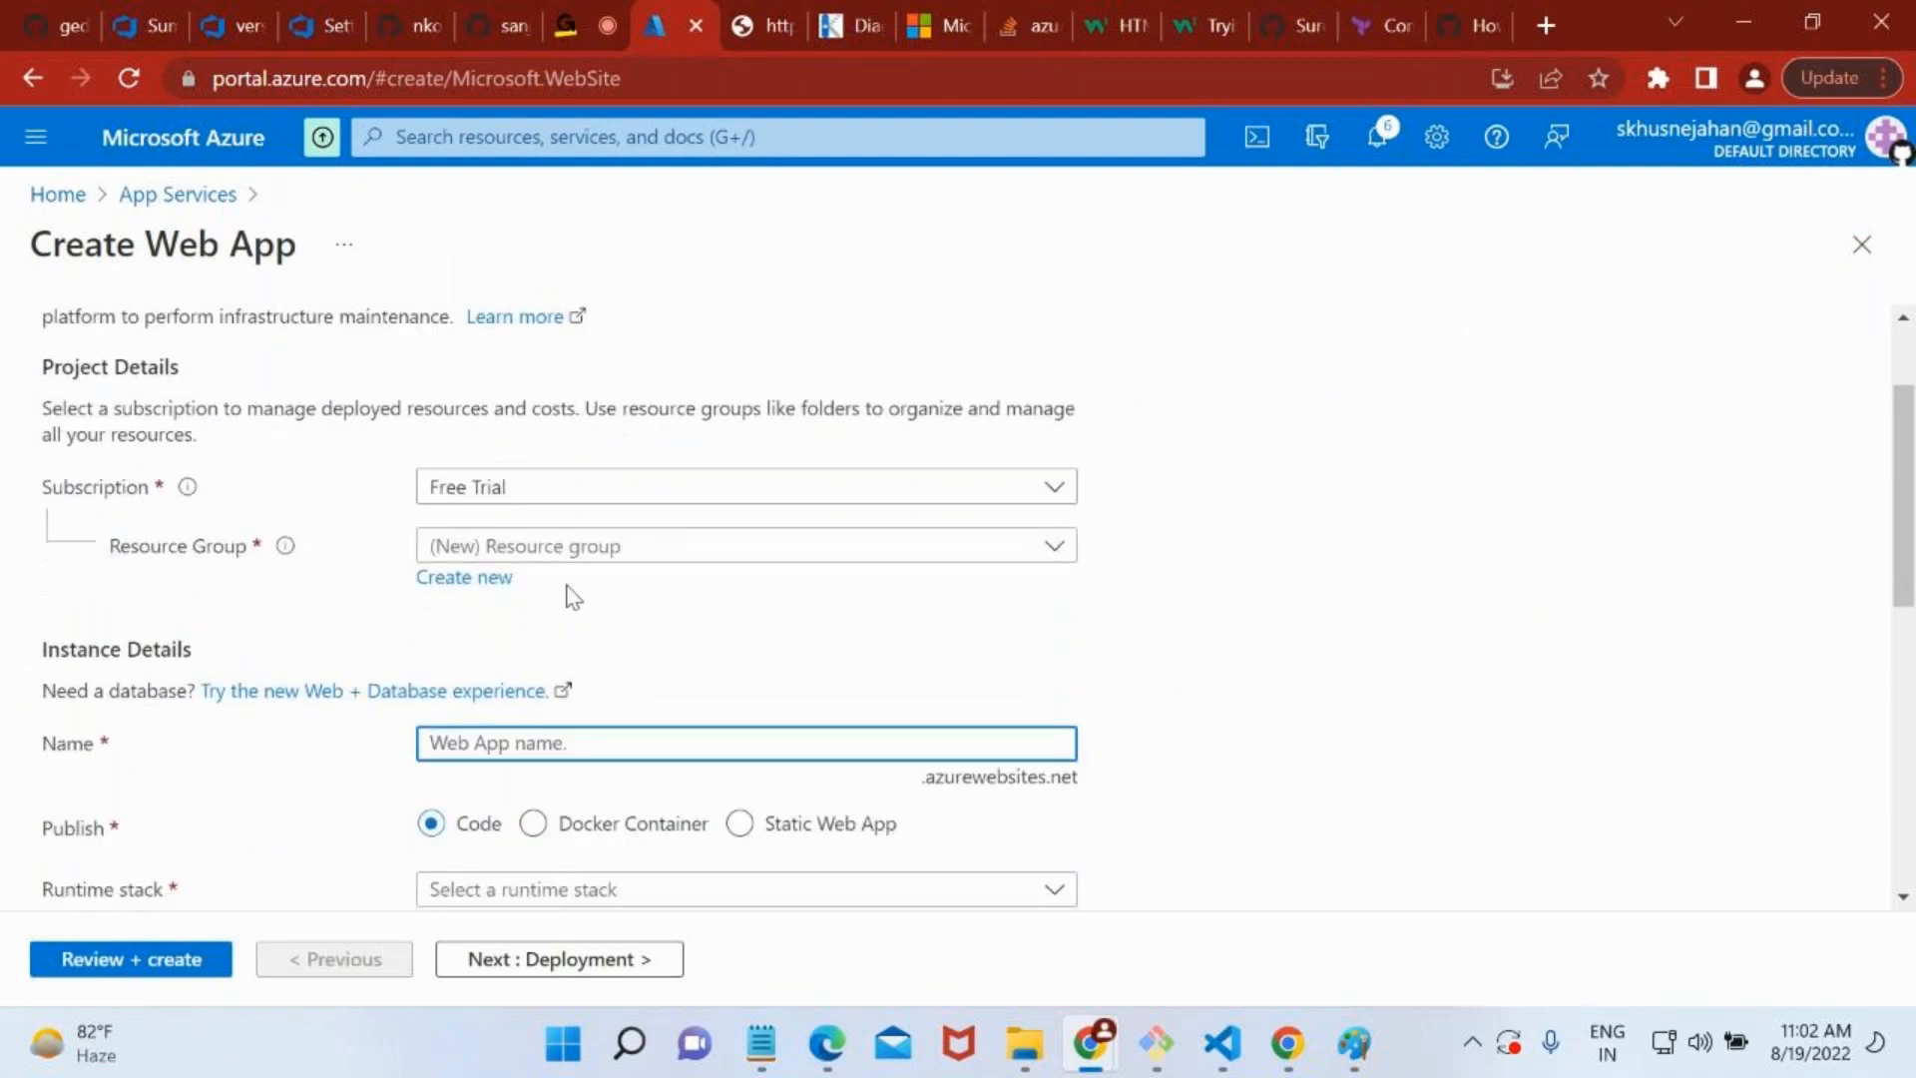
left_click(565, 552)
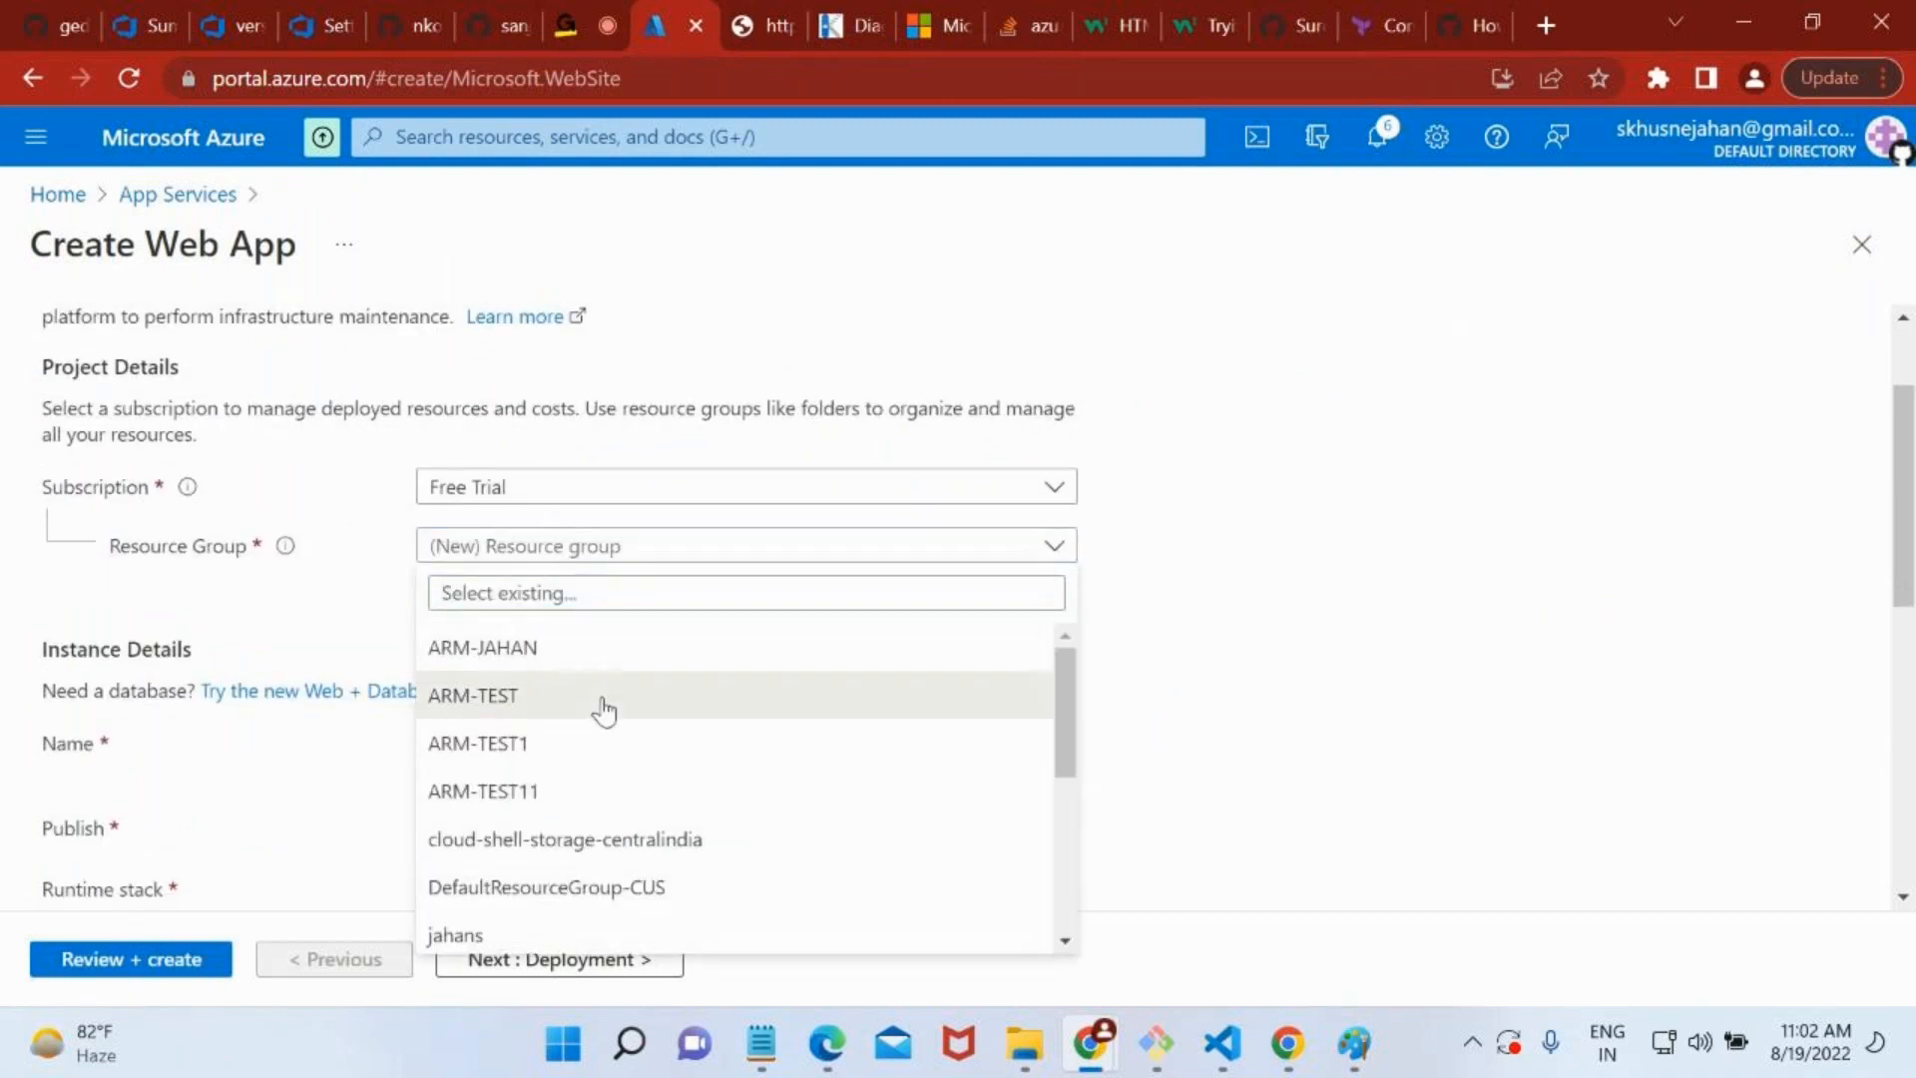
left_click(603, 704)
scroll(639, 619, "down", 1)
left_click(540, 627)
type("devirct")
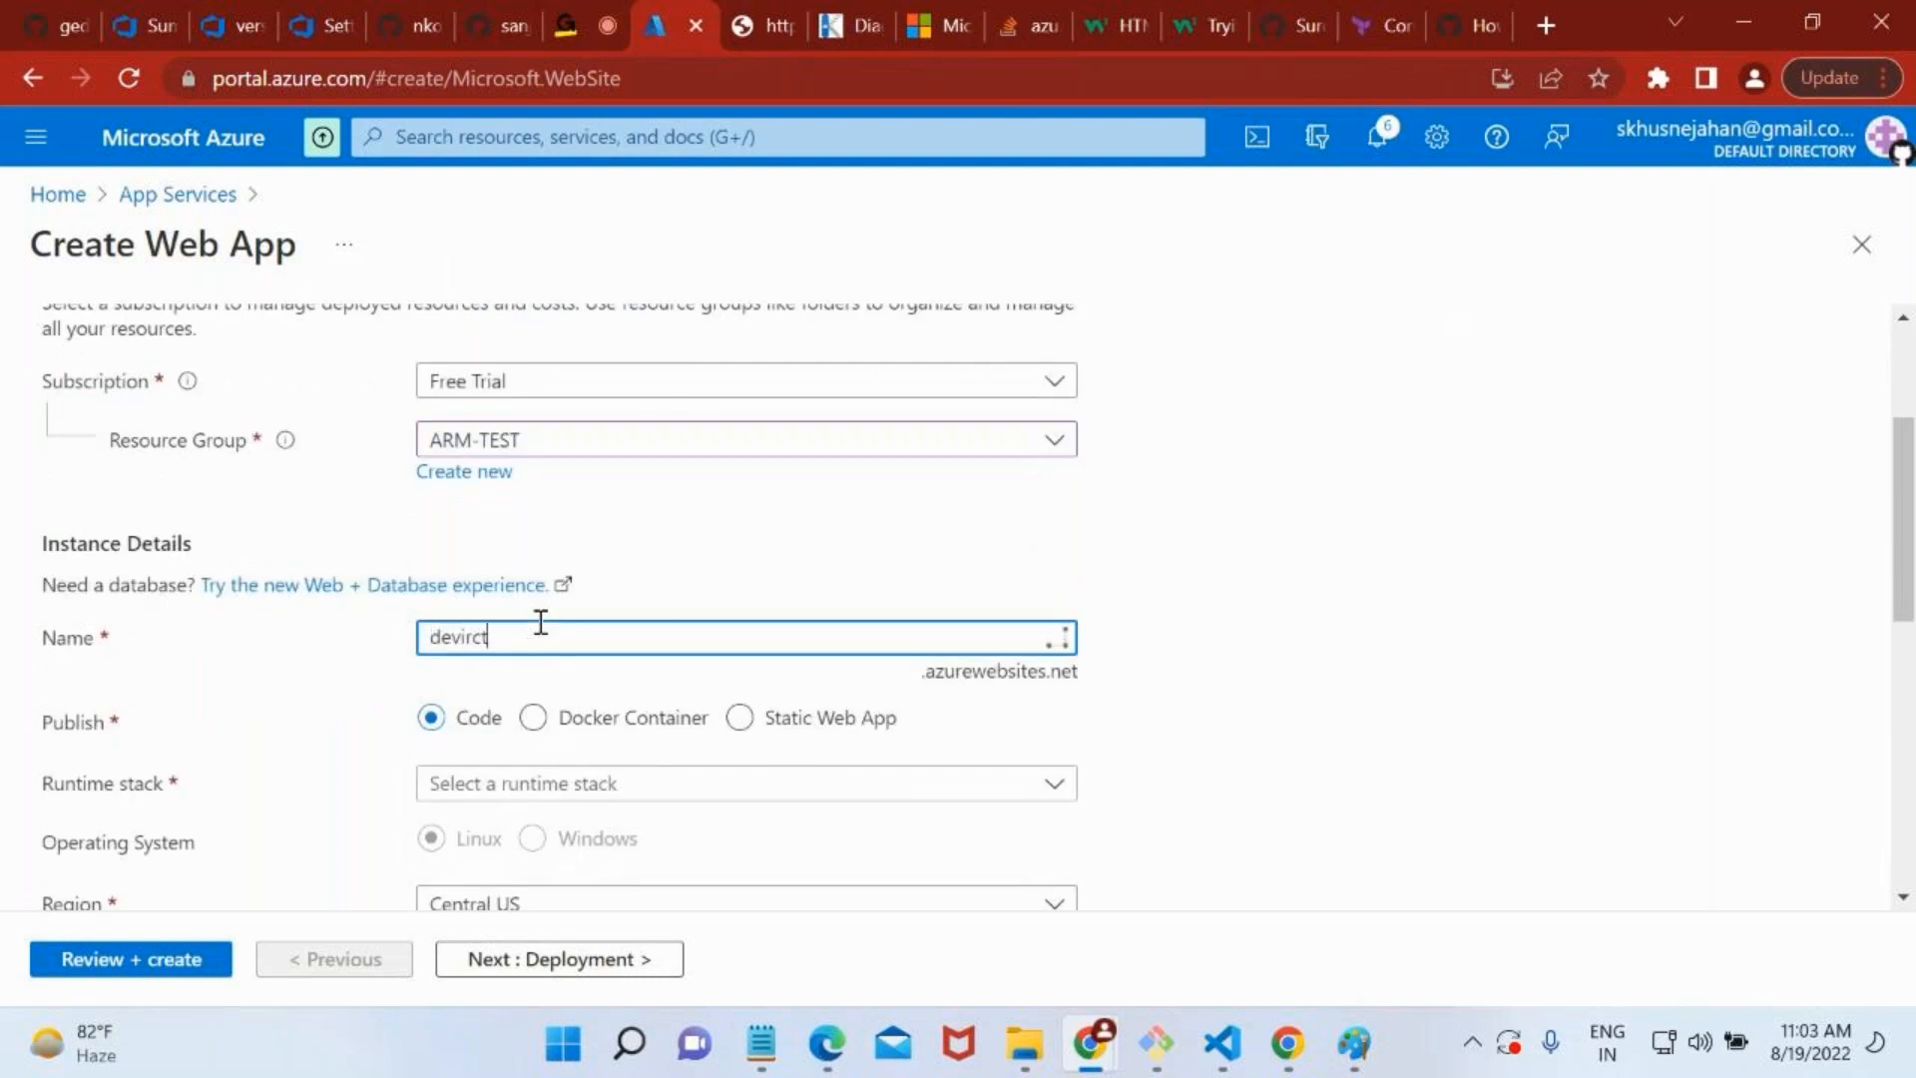
type("cnew")
Set the web app's runtime stack to ASP.NET V4.8.
scroll(540, 622, "down", 3)
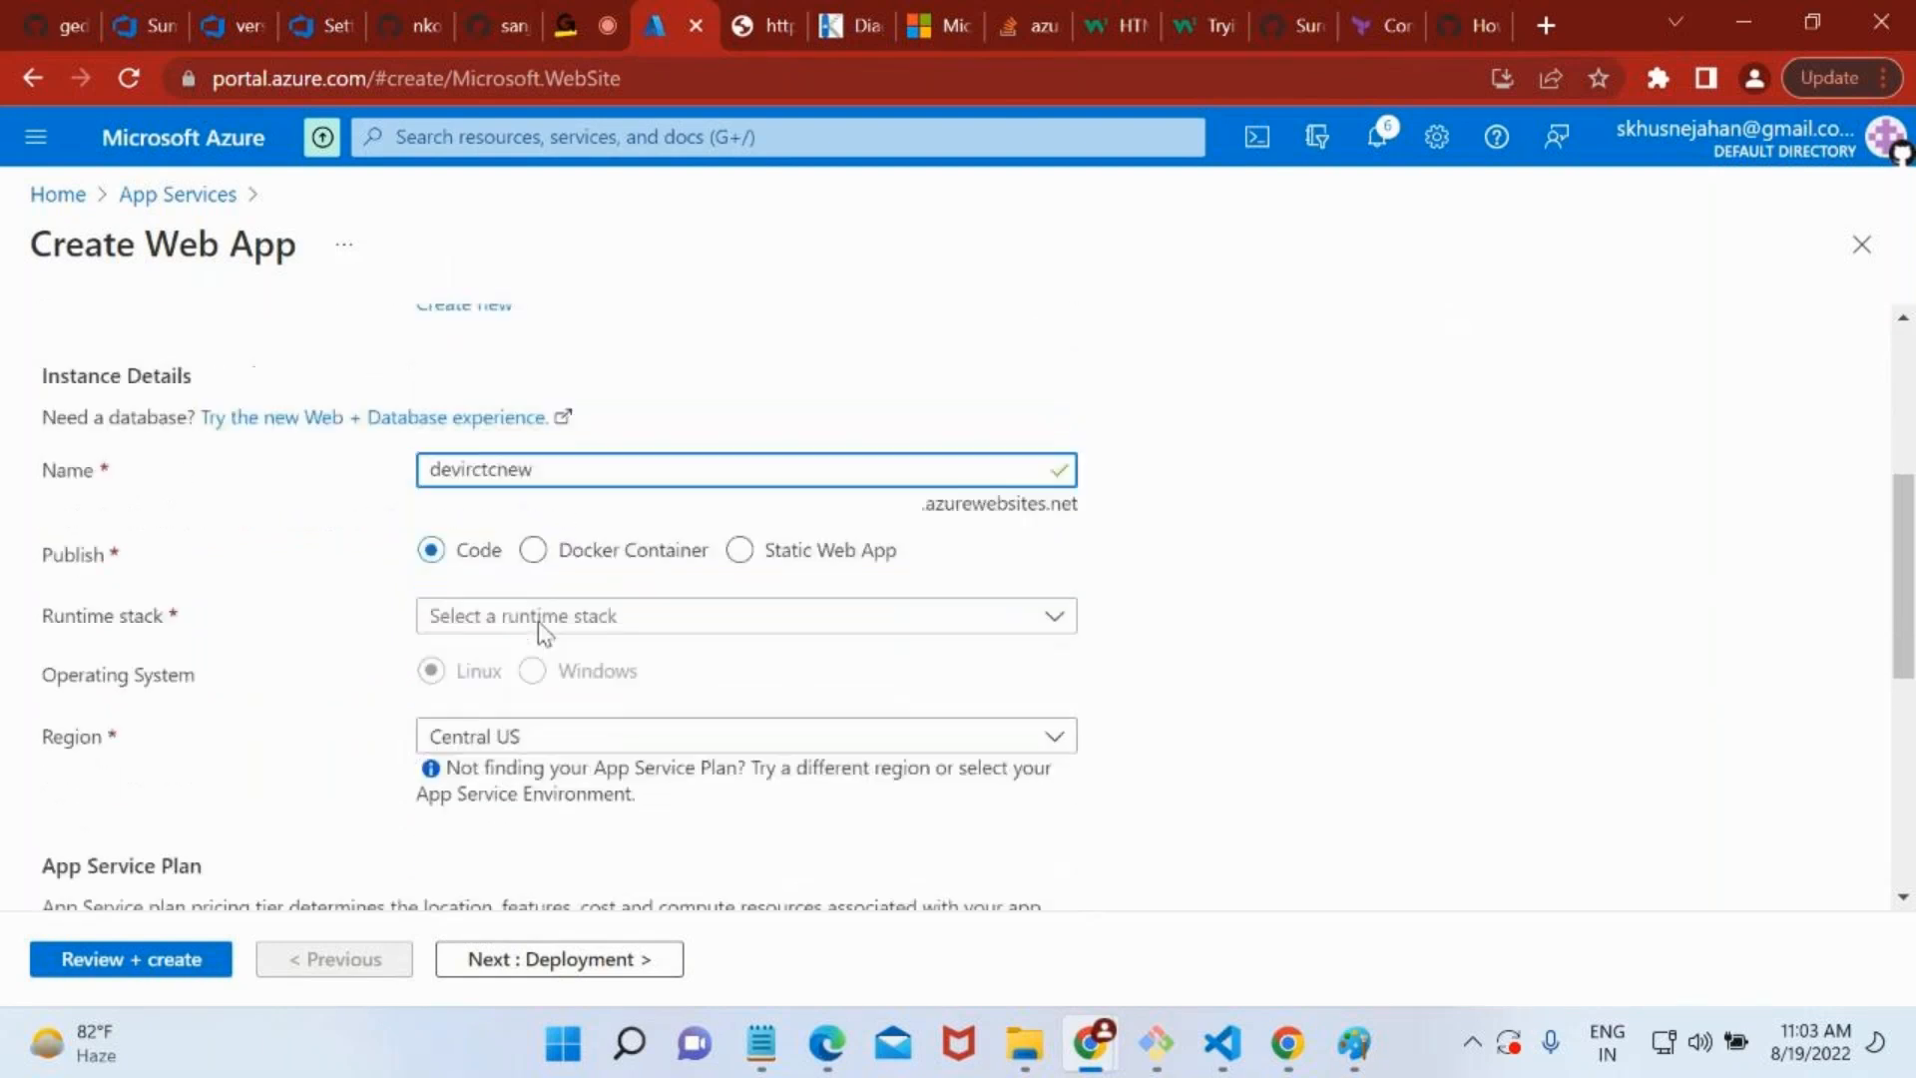
left_click(500, 514)
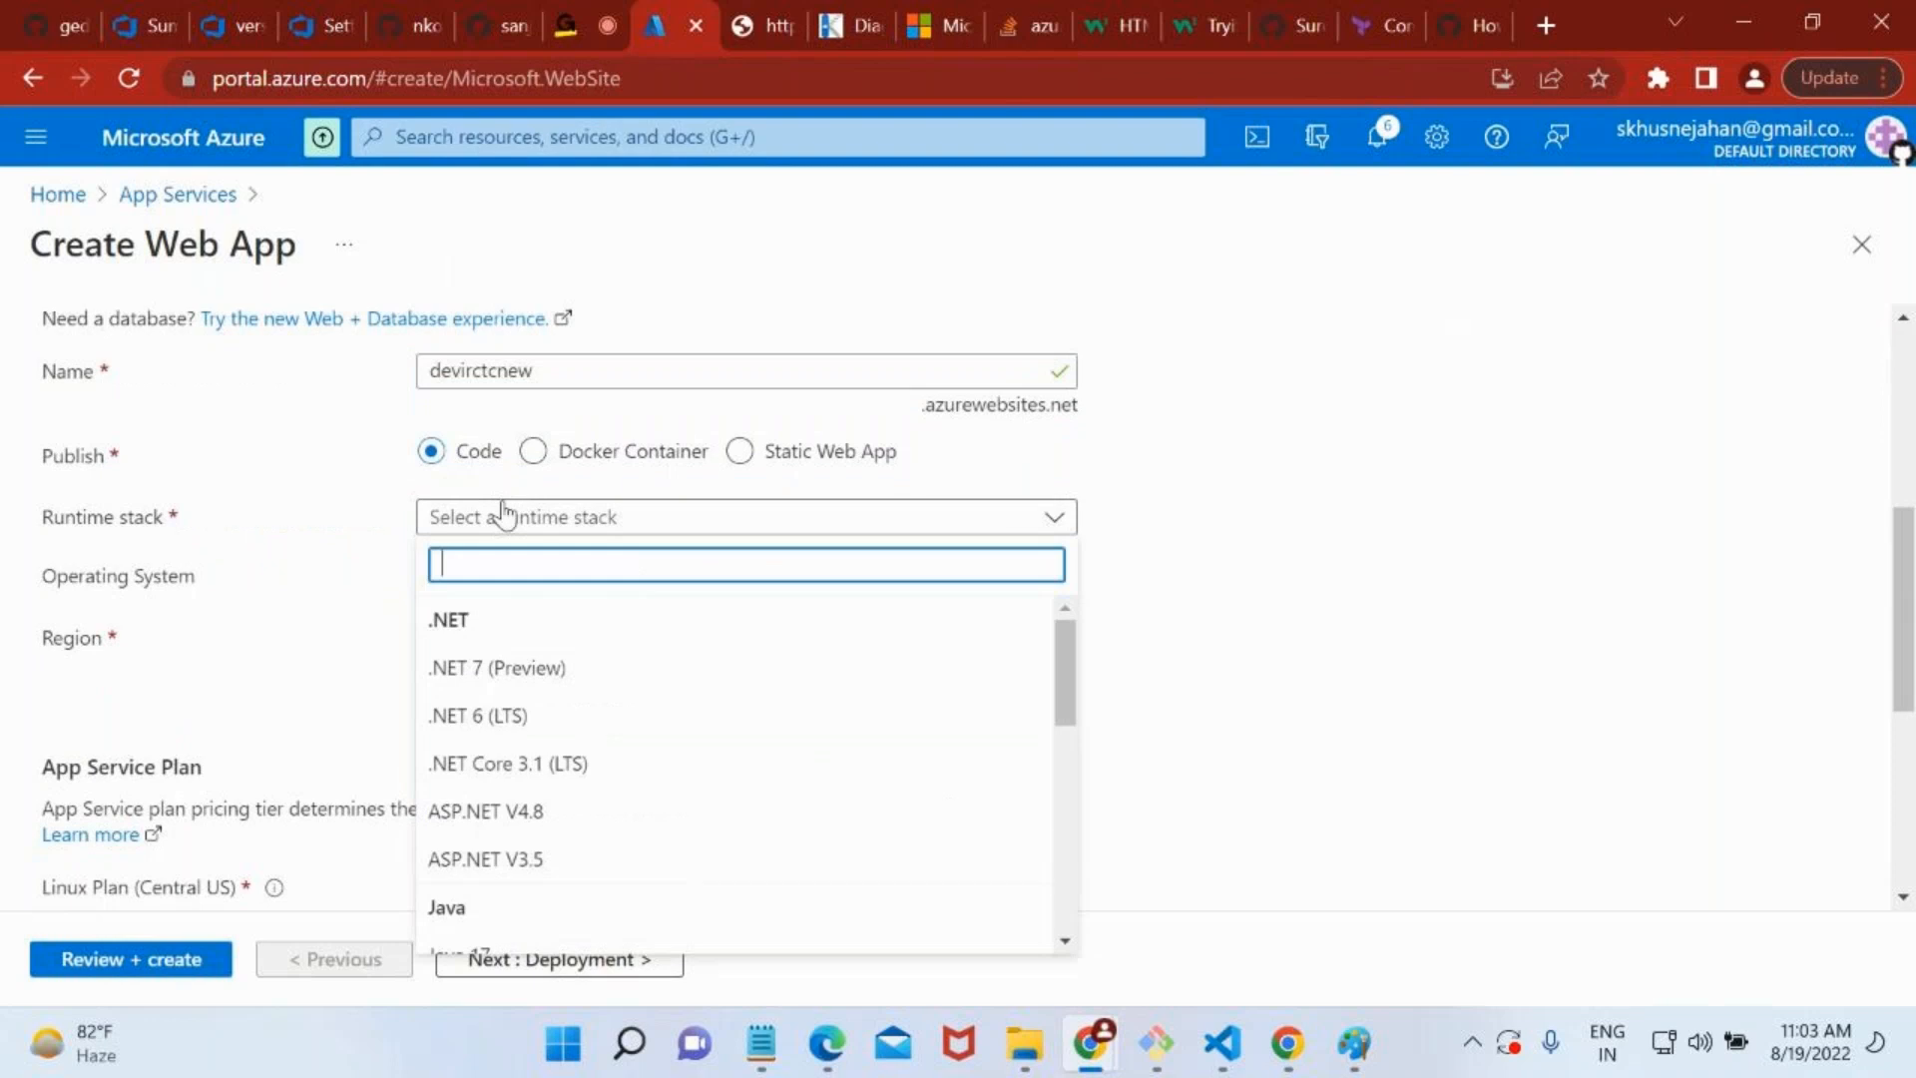
left_click(559, 878)
scroll(555, 865, "down", 2)
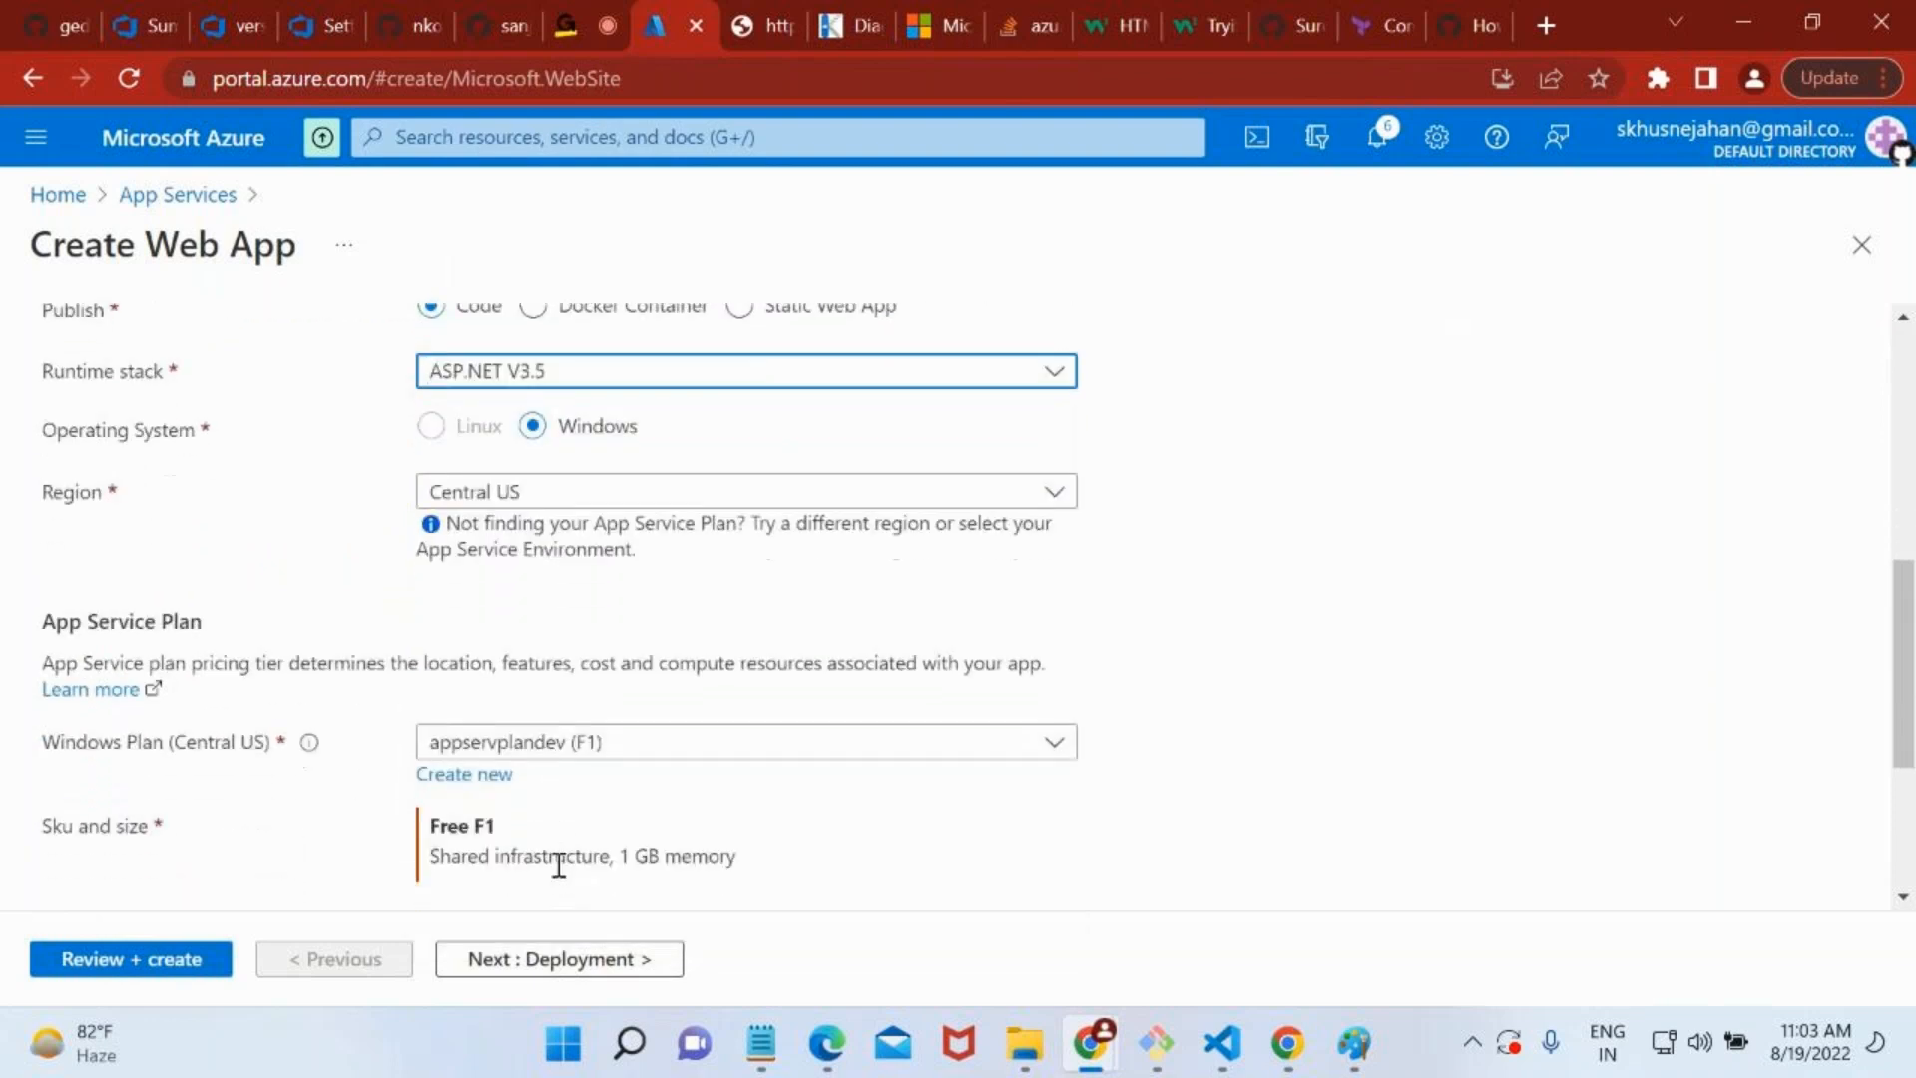
left_click(499, 339)
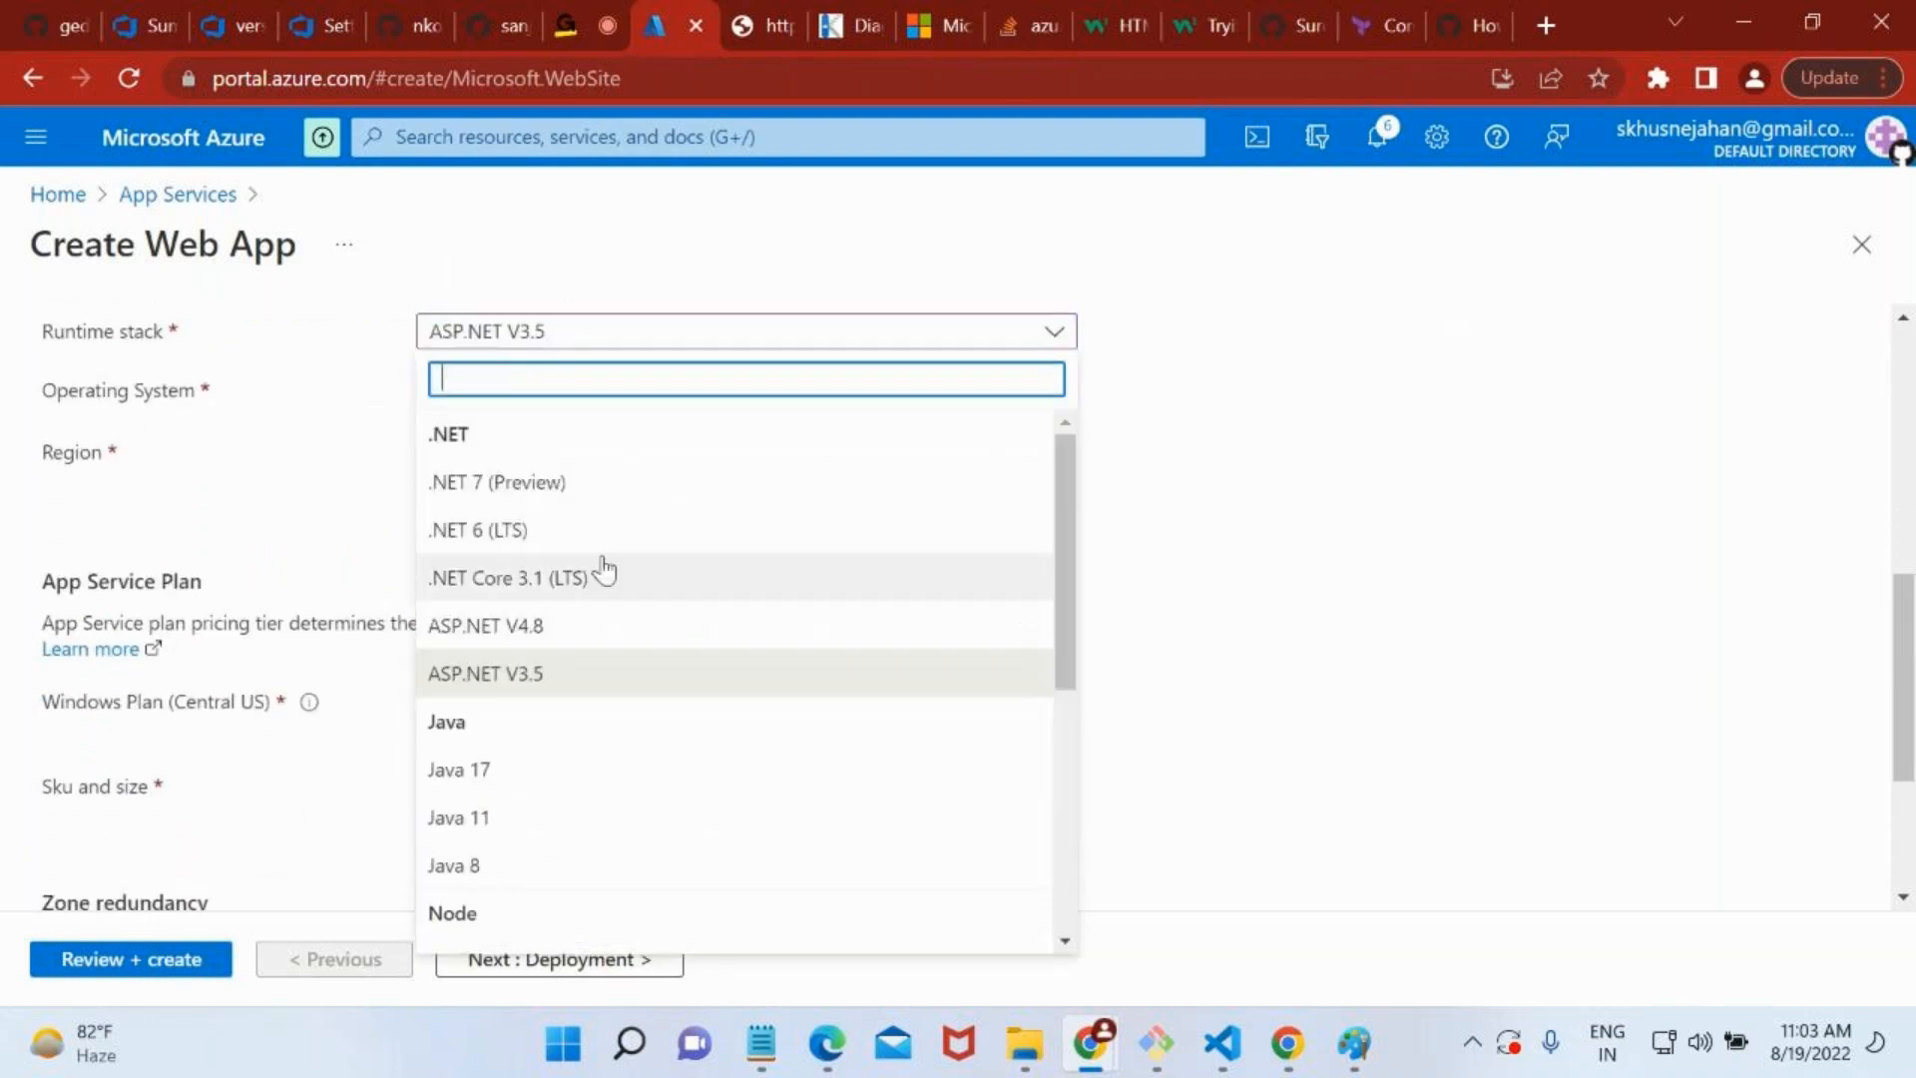
left_click(551, 626)
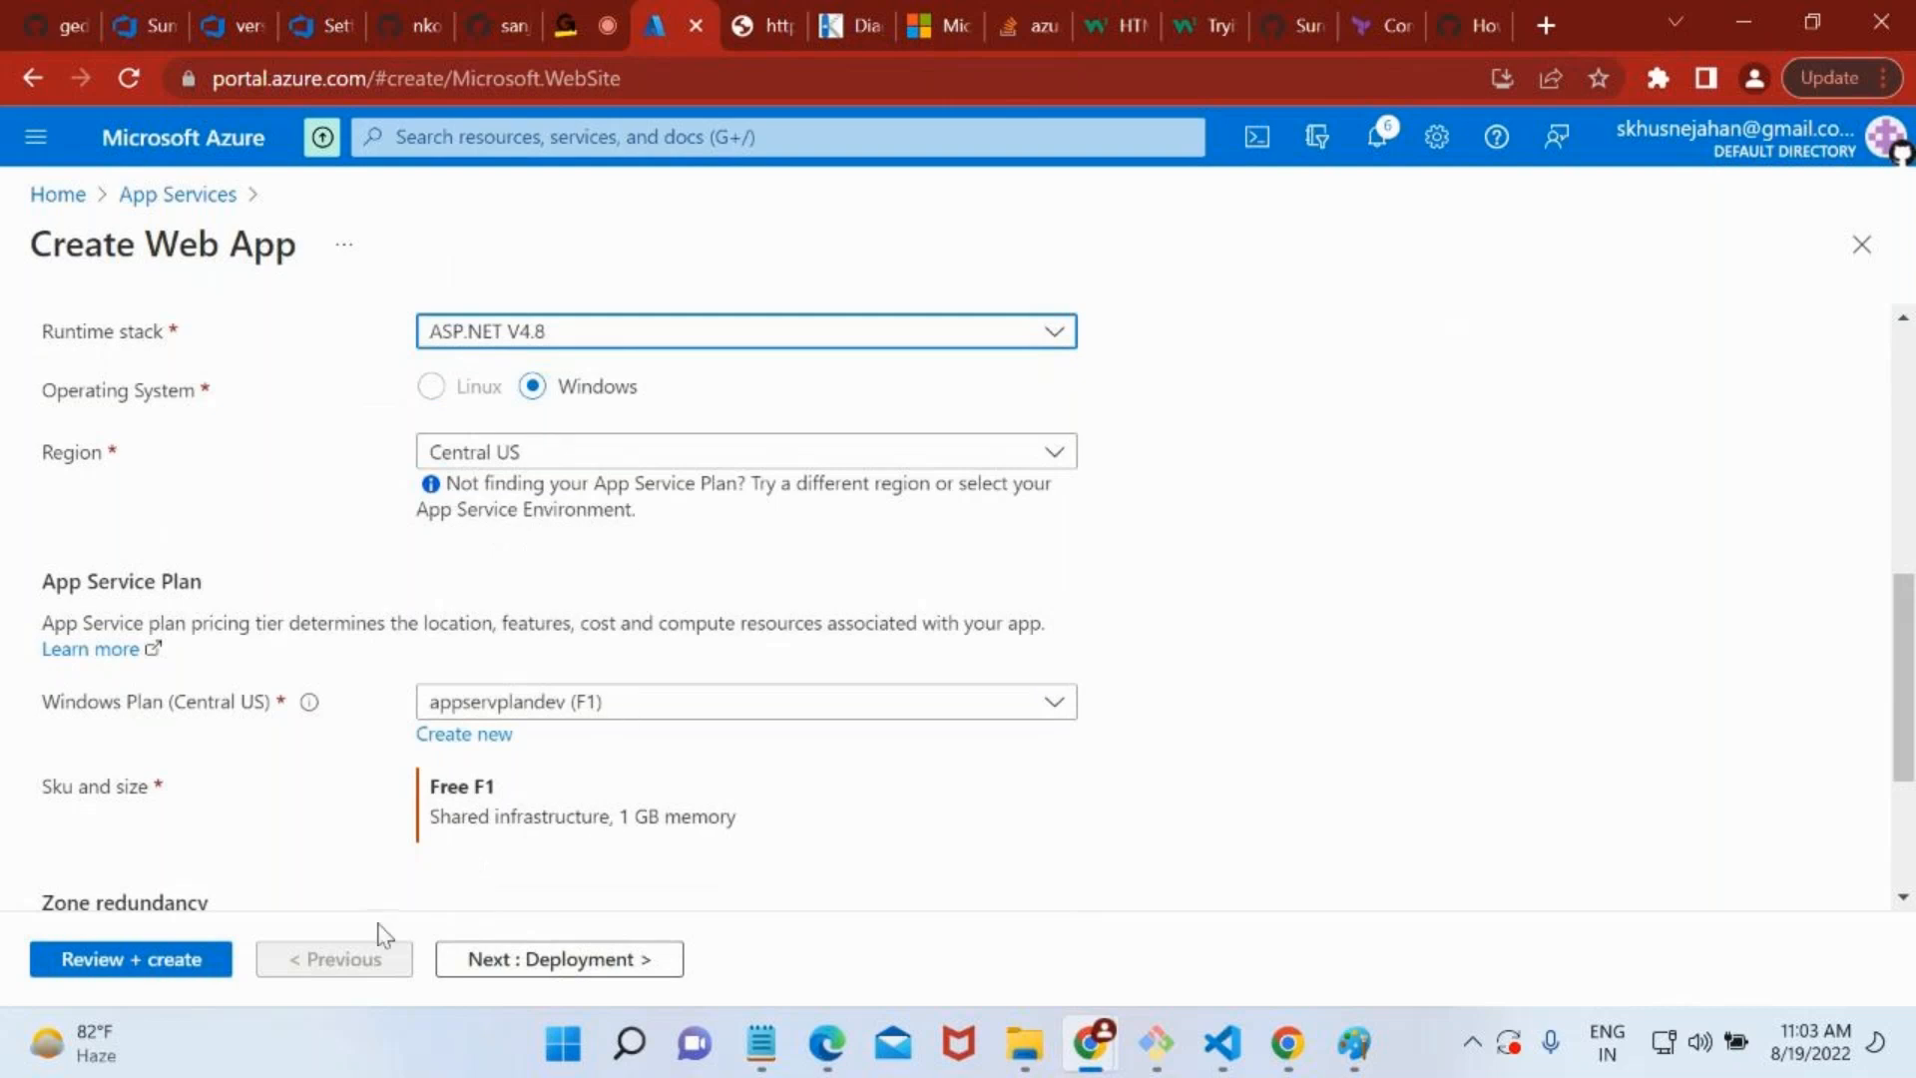
Proceed to the devirctcnew configuration review and create the web app.
left_click(458, 794)
left_click(167, 958)
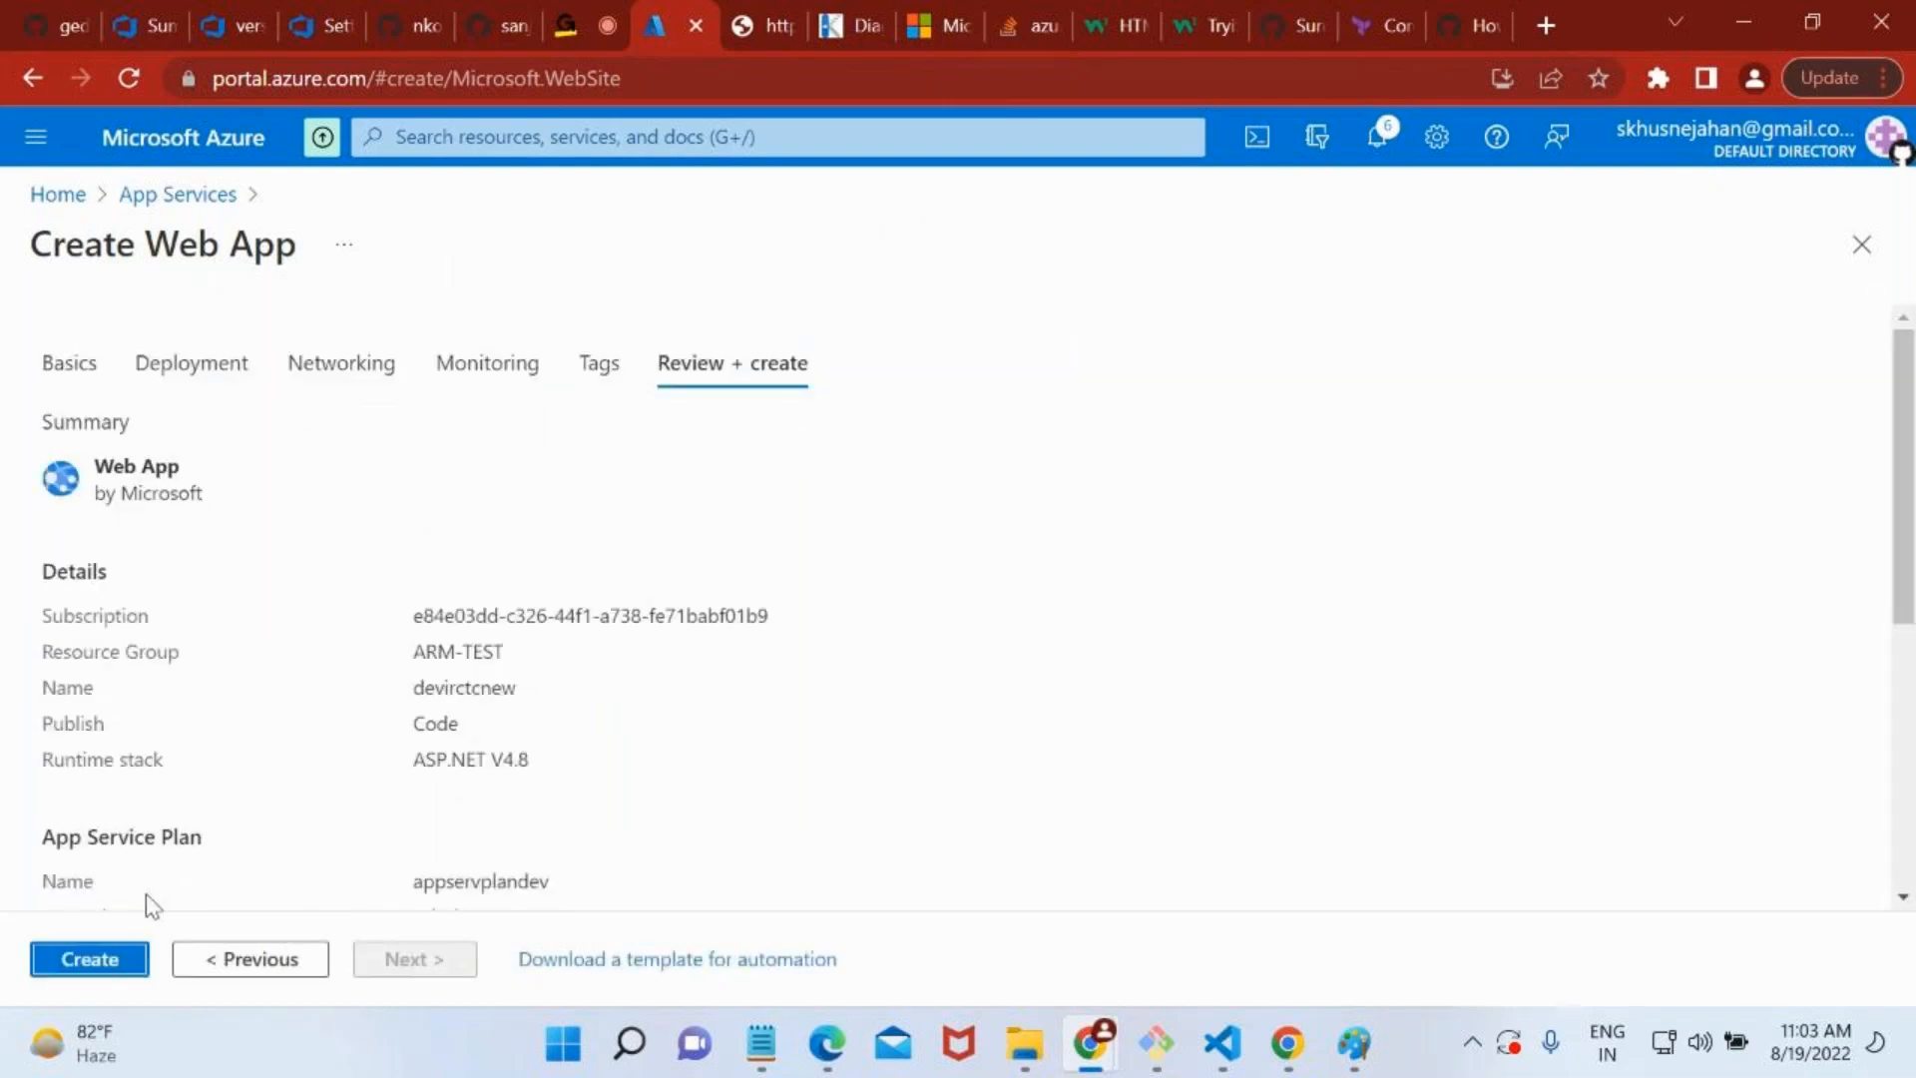
left_click(89, 959)
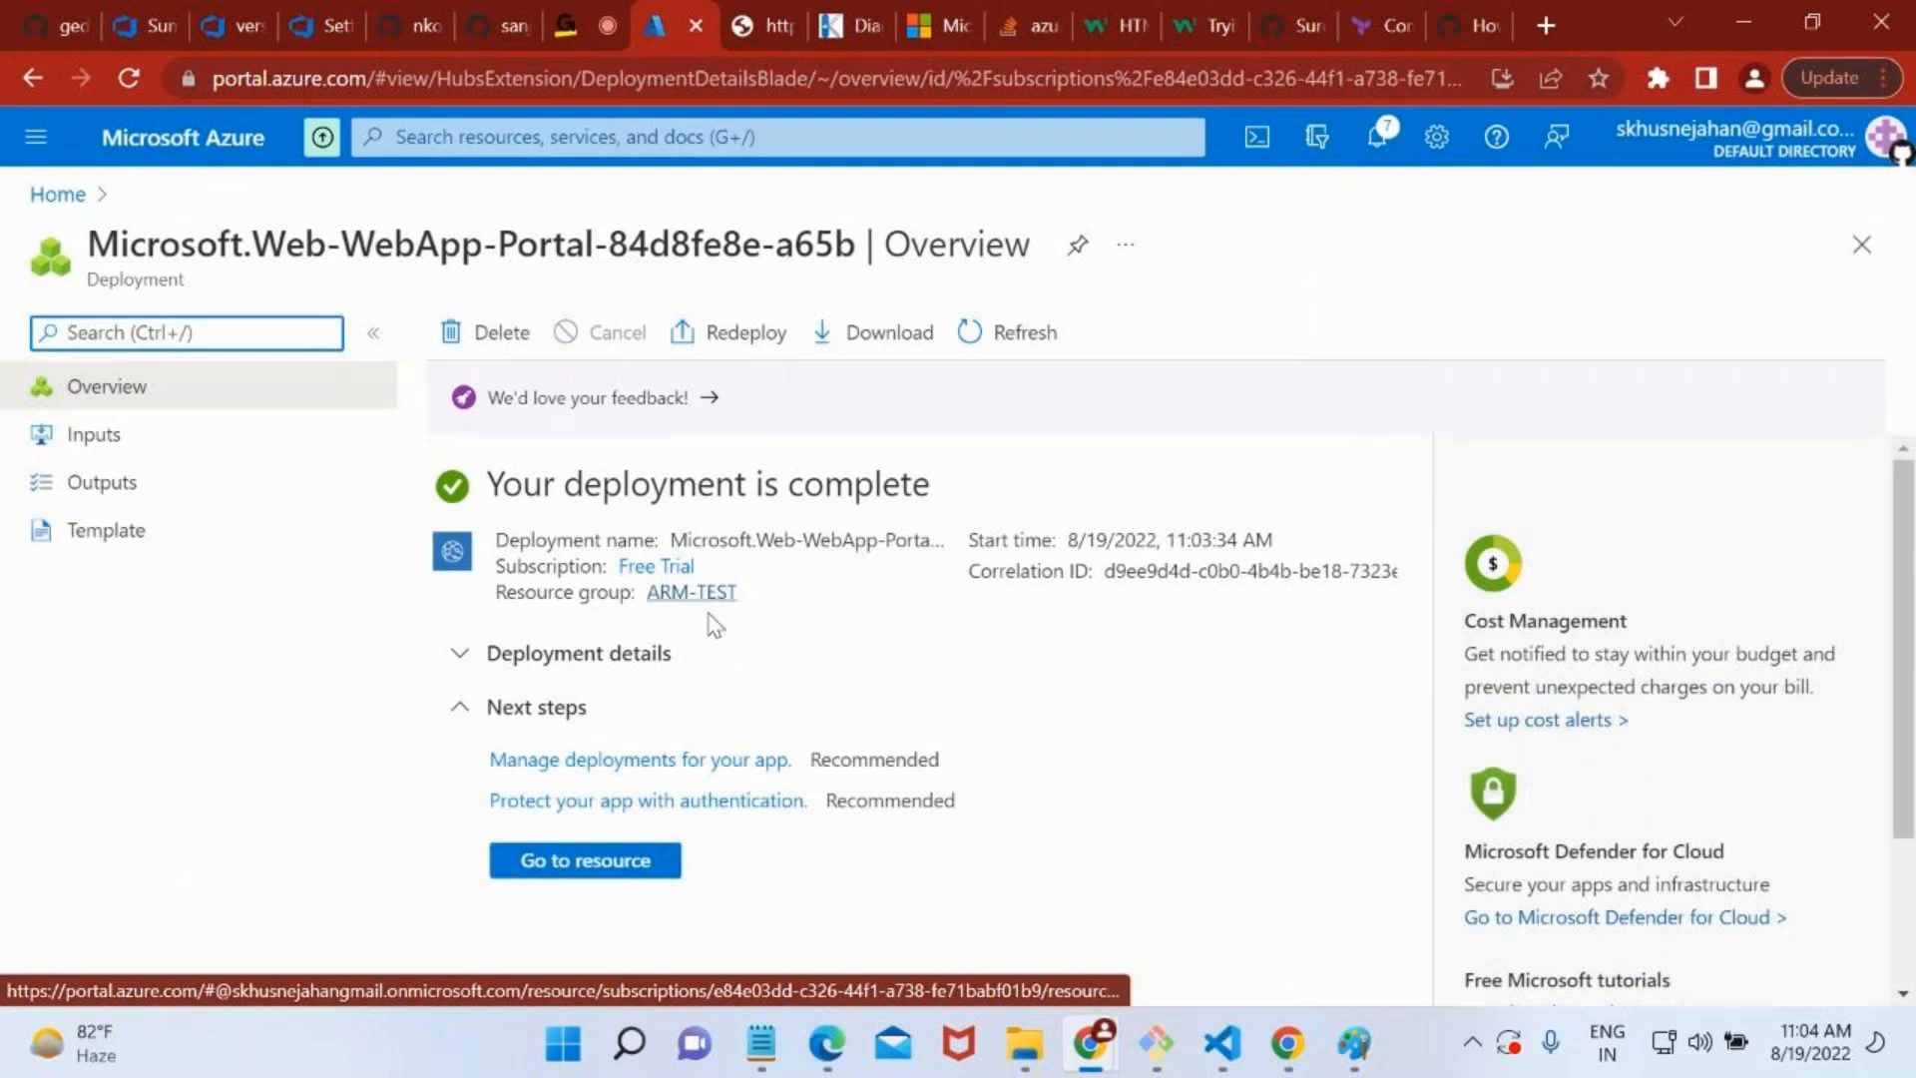
Open the ARM-TEST resource group from the completed deployment and go to its mydemoappwqeqw app service.
left_click(709, 606)
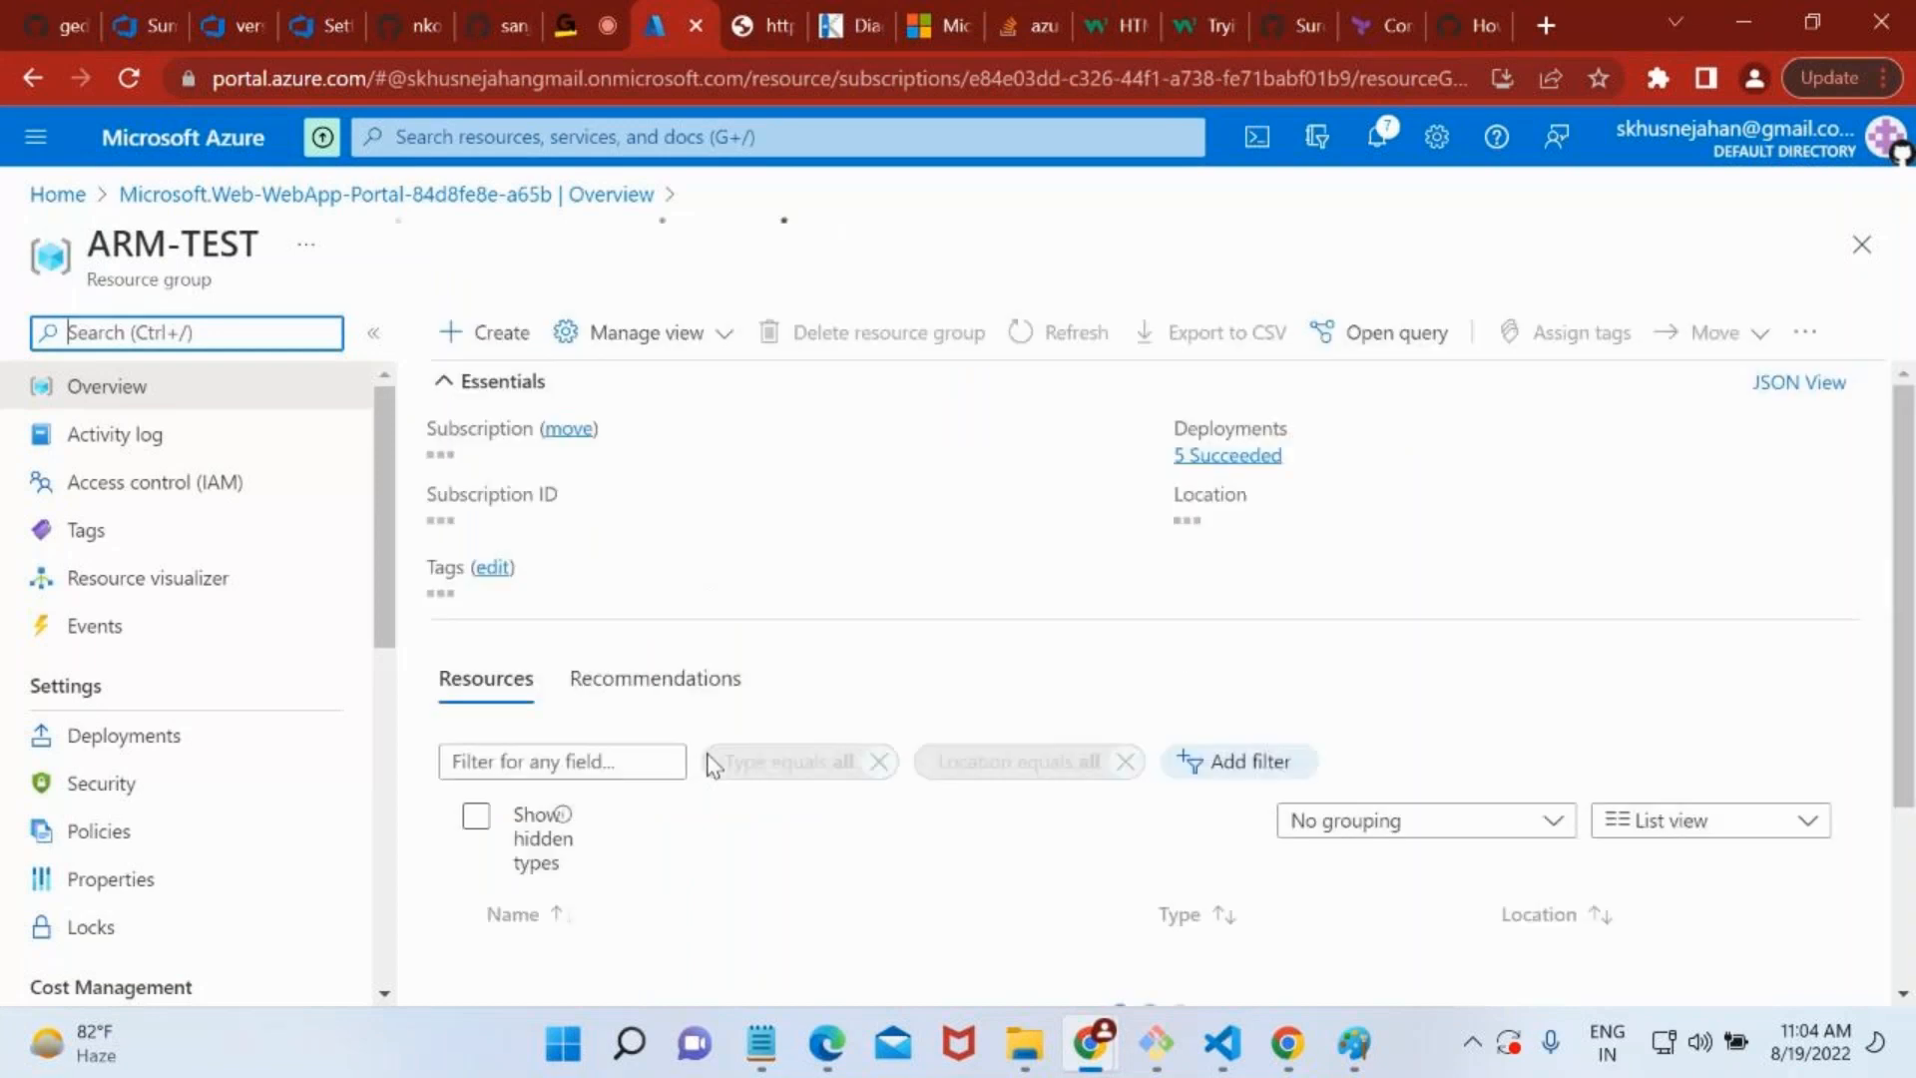
scroll(710, 765, "down", 3)
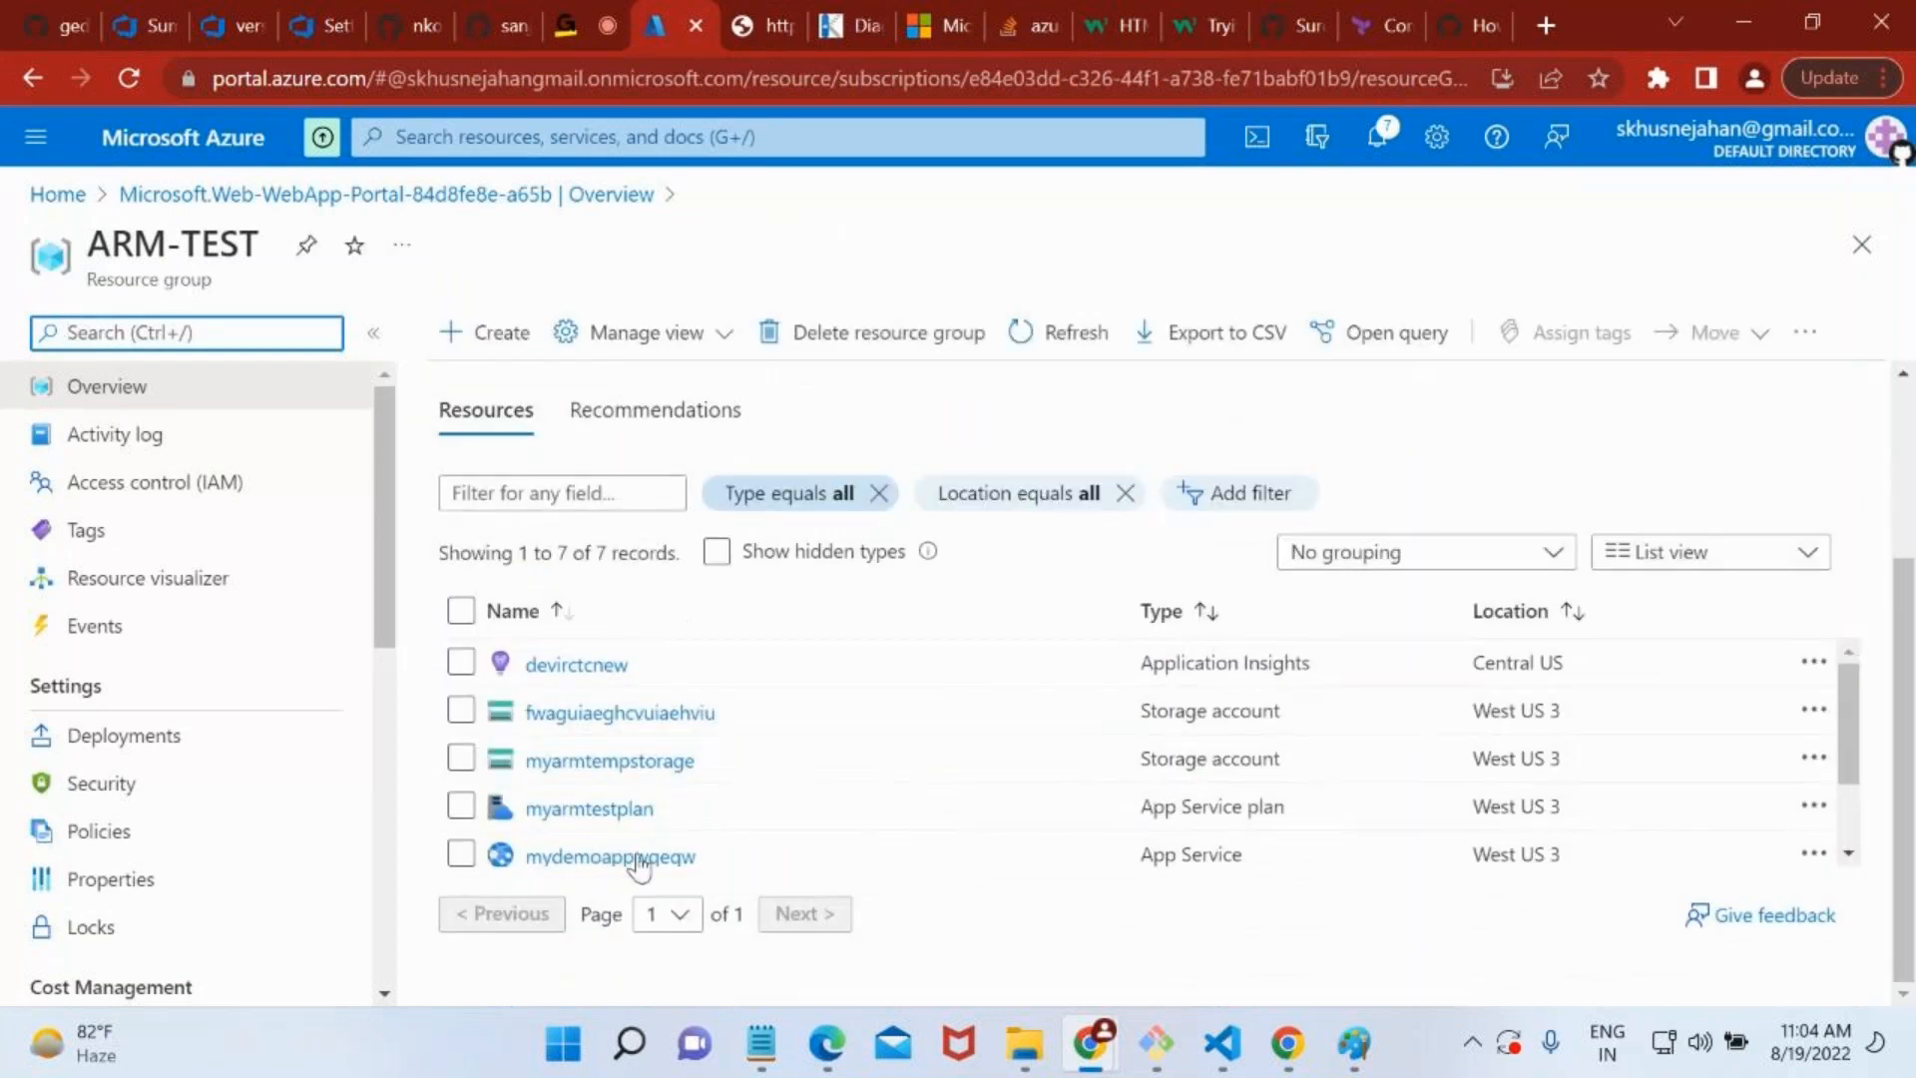
left_click(637, 858)
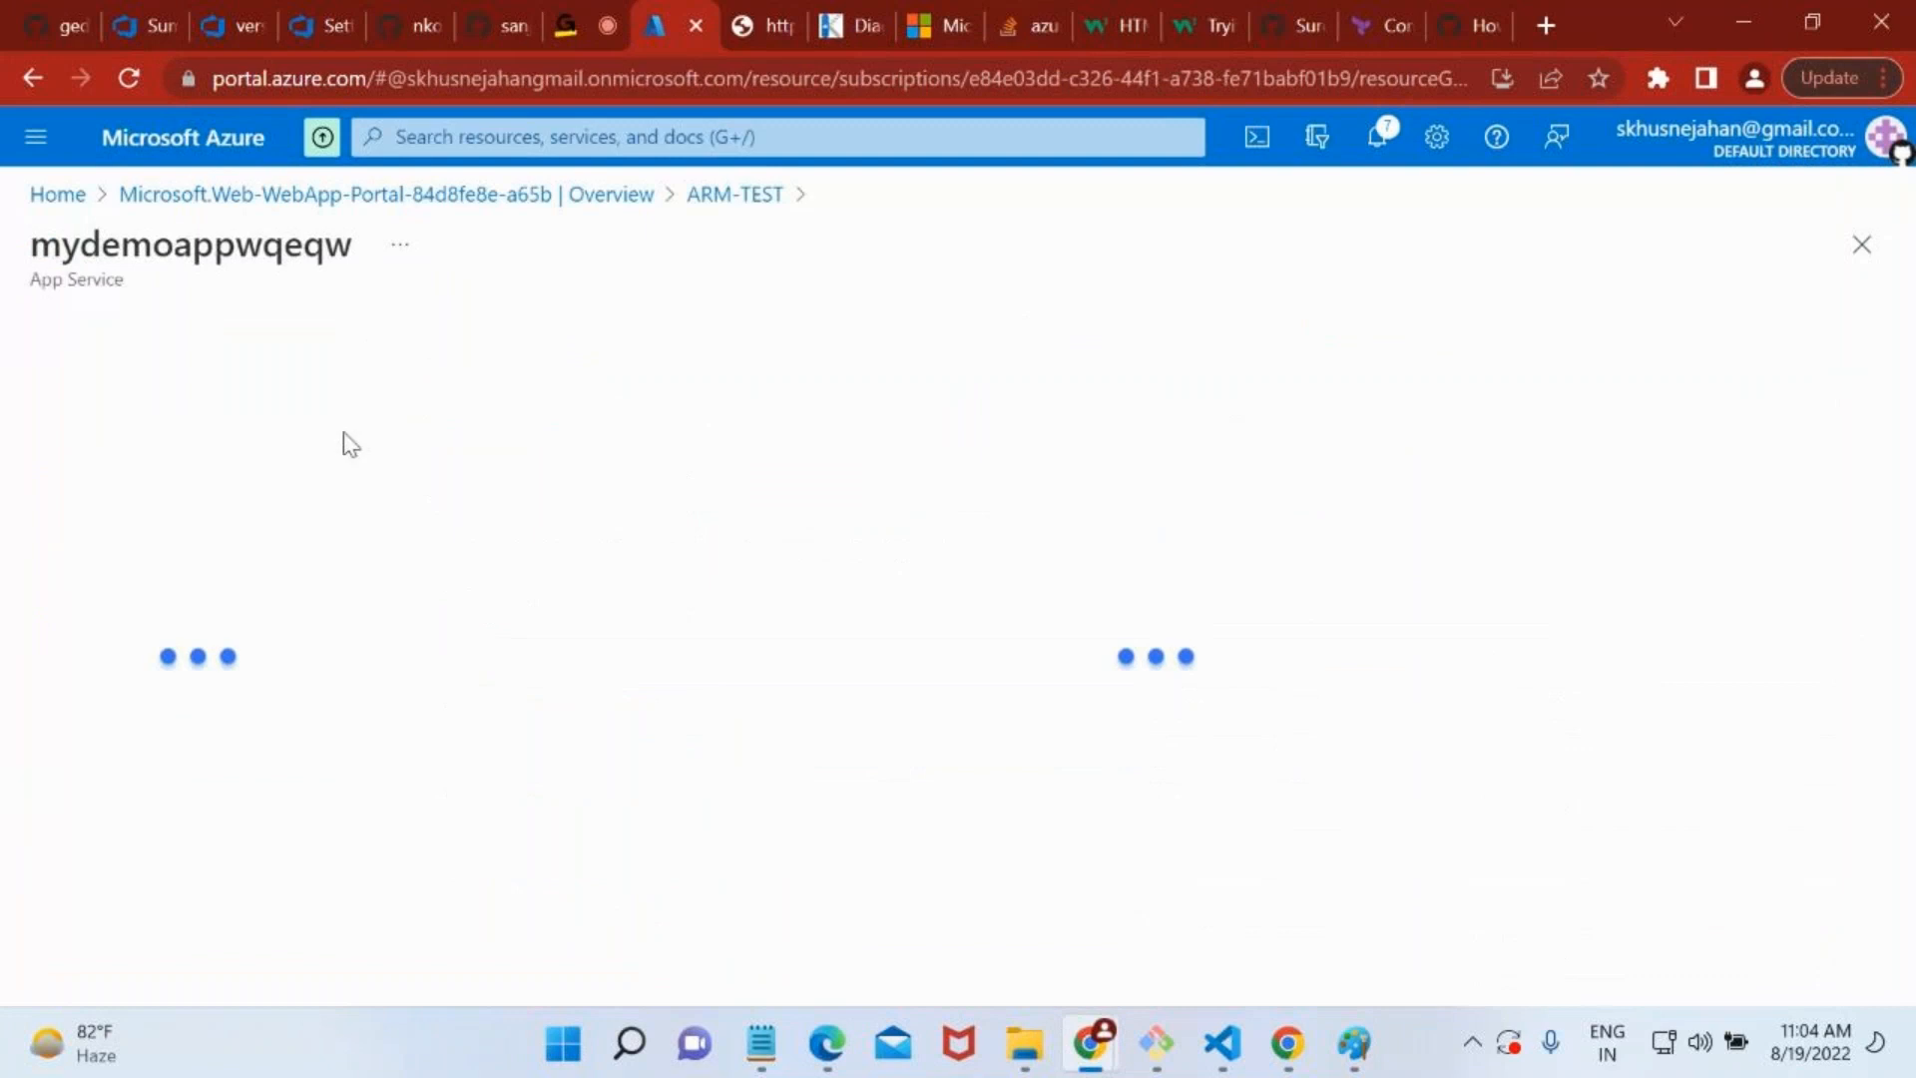
Find the mydemoappwqeqw app's Deployment slots page by filtering its settings for "slo", and open it.
scroll(274, 739, "down", 5)
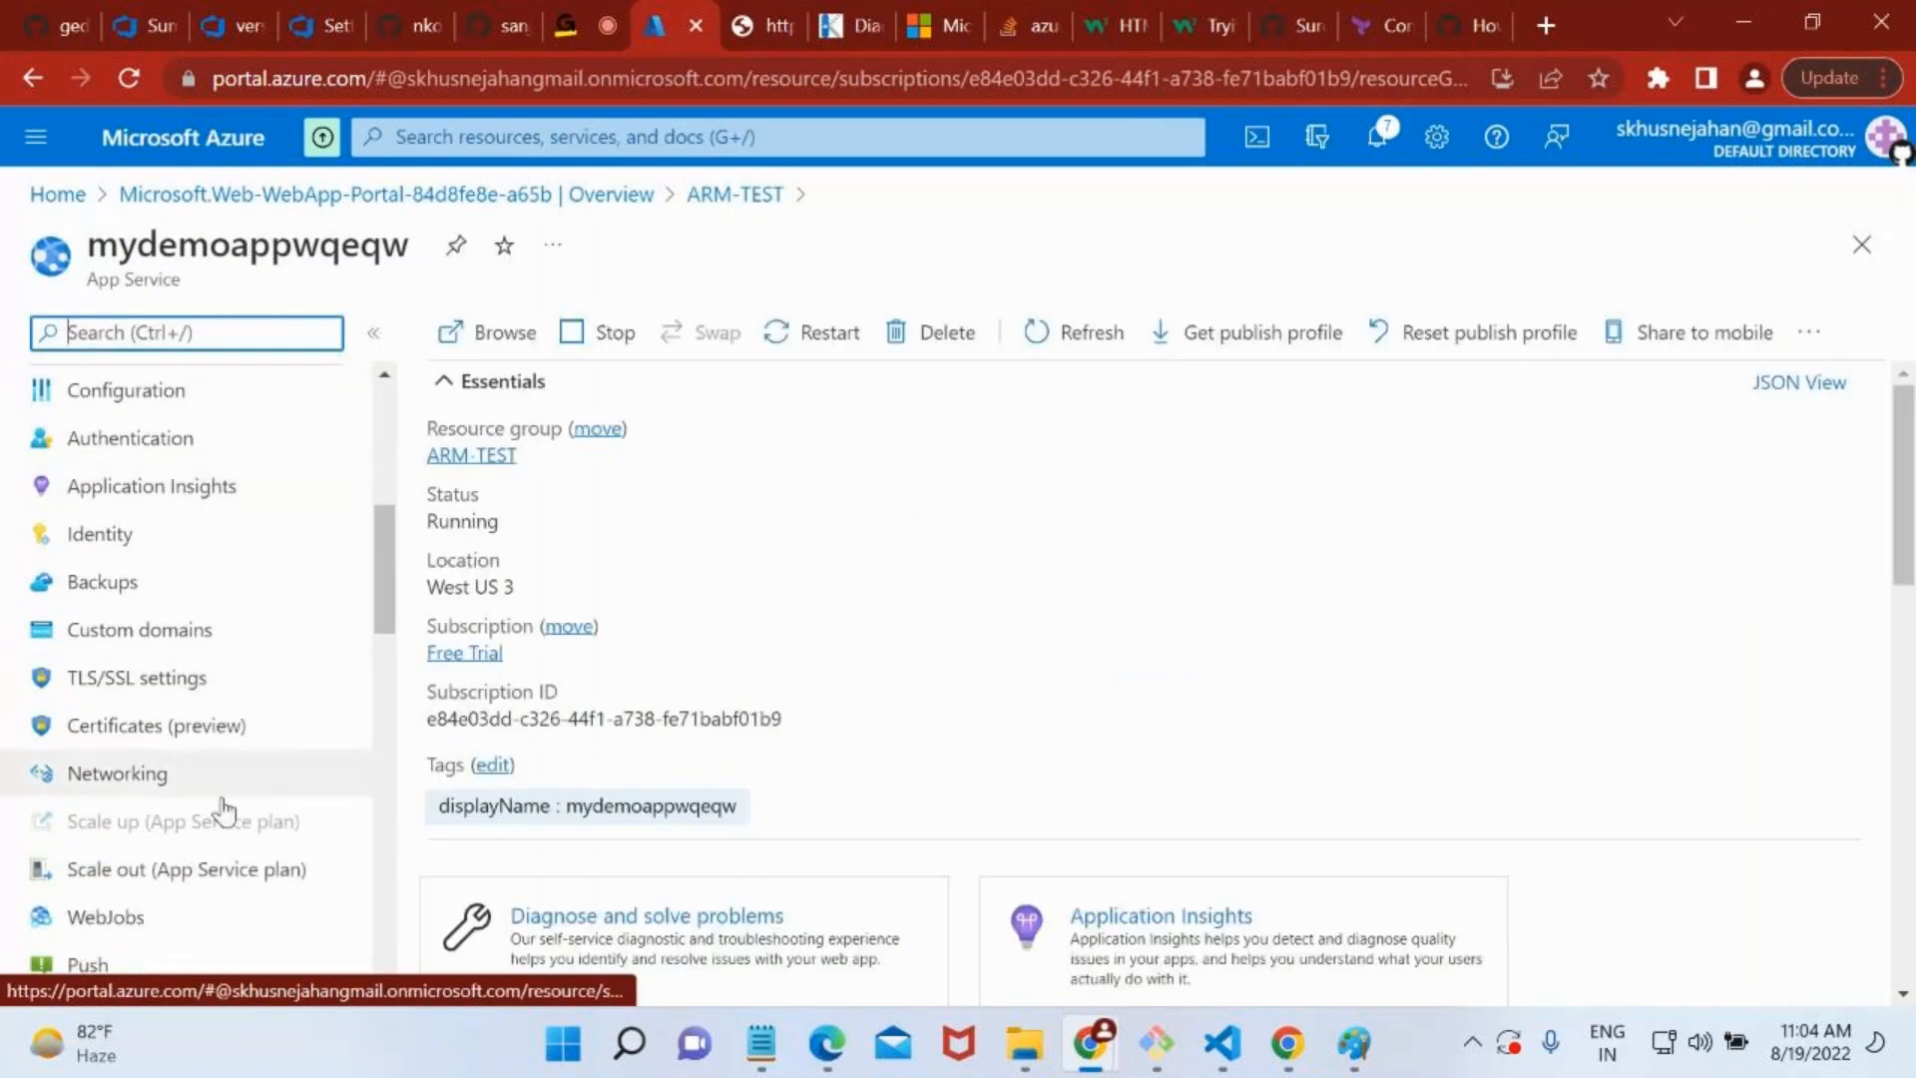
scroll(222, 812, "down", 3)
scroll(223, 816, "down", 3)
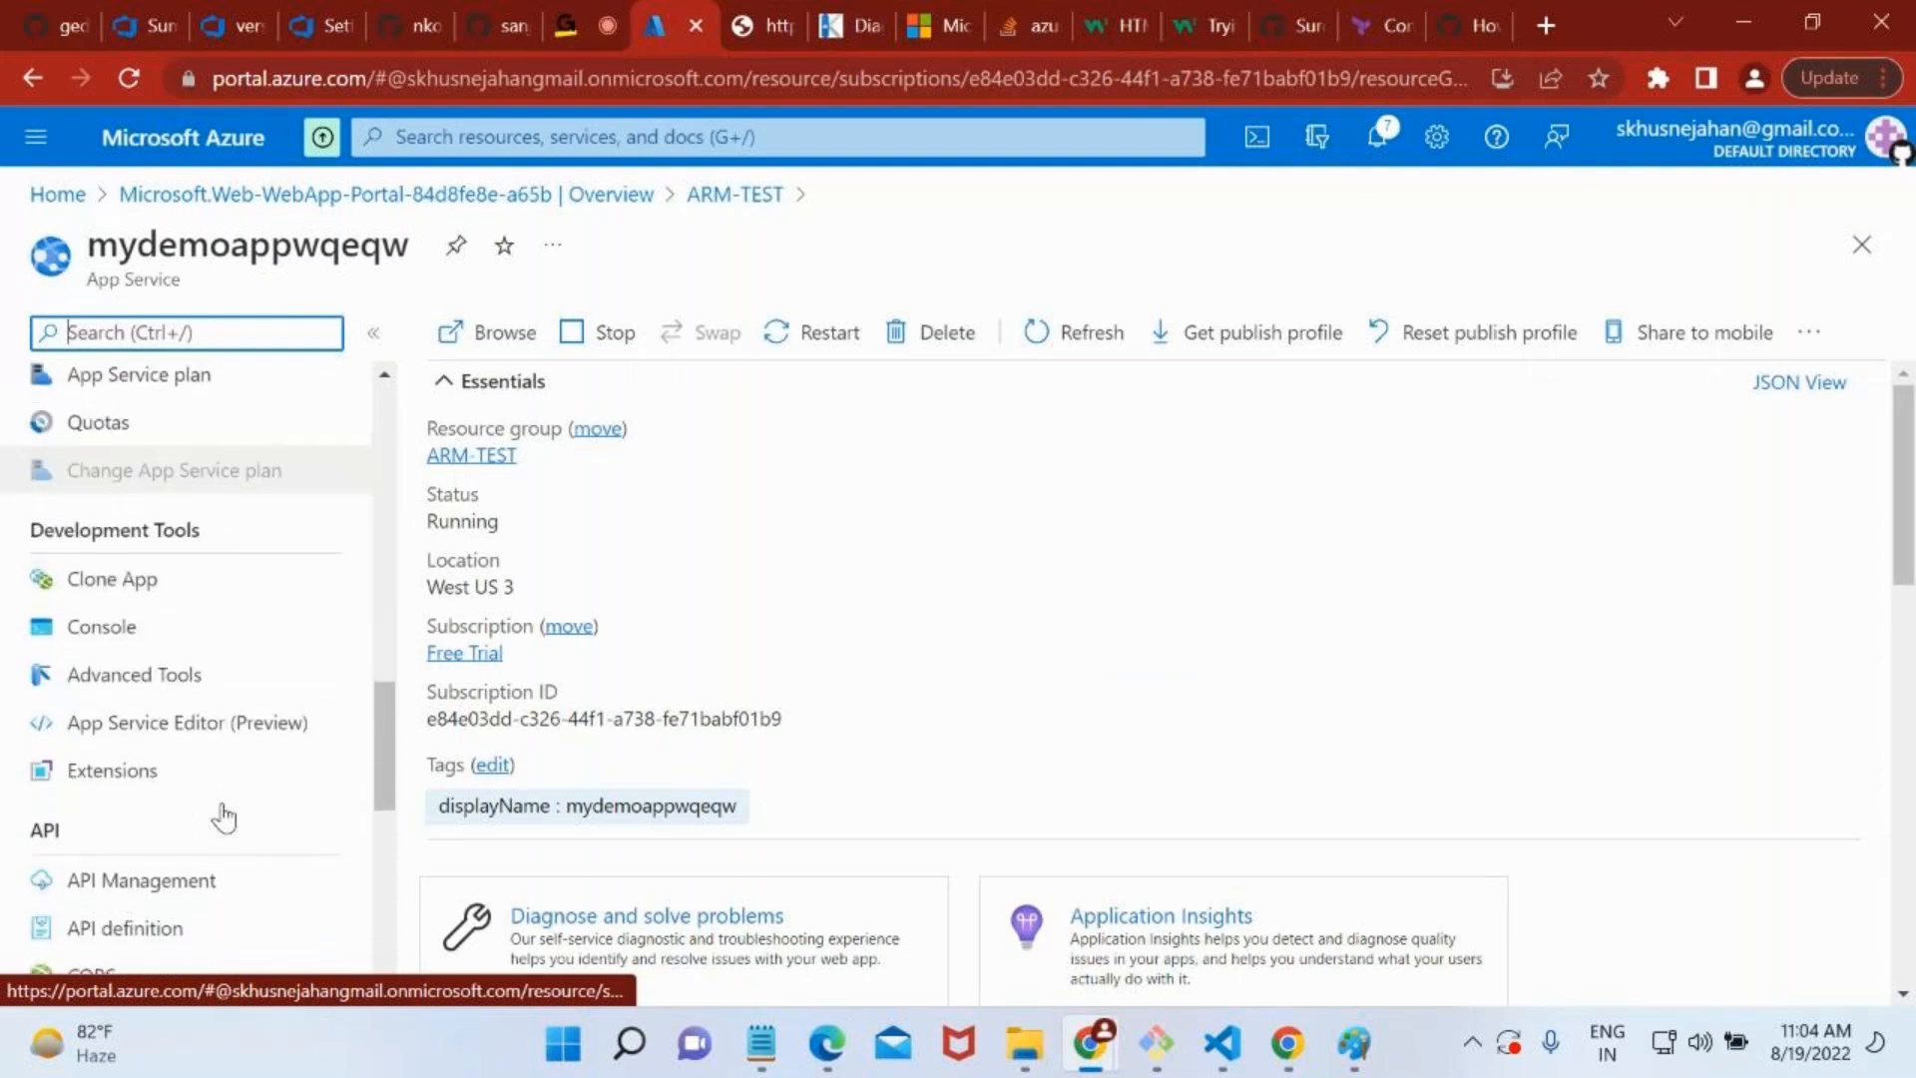
type("slo")
left_click(193, 446)
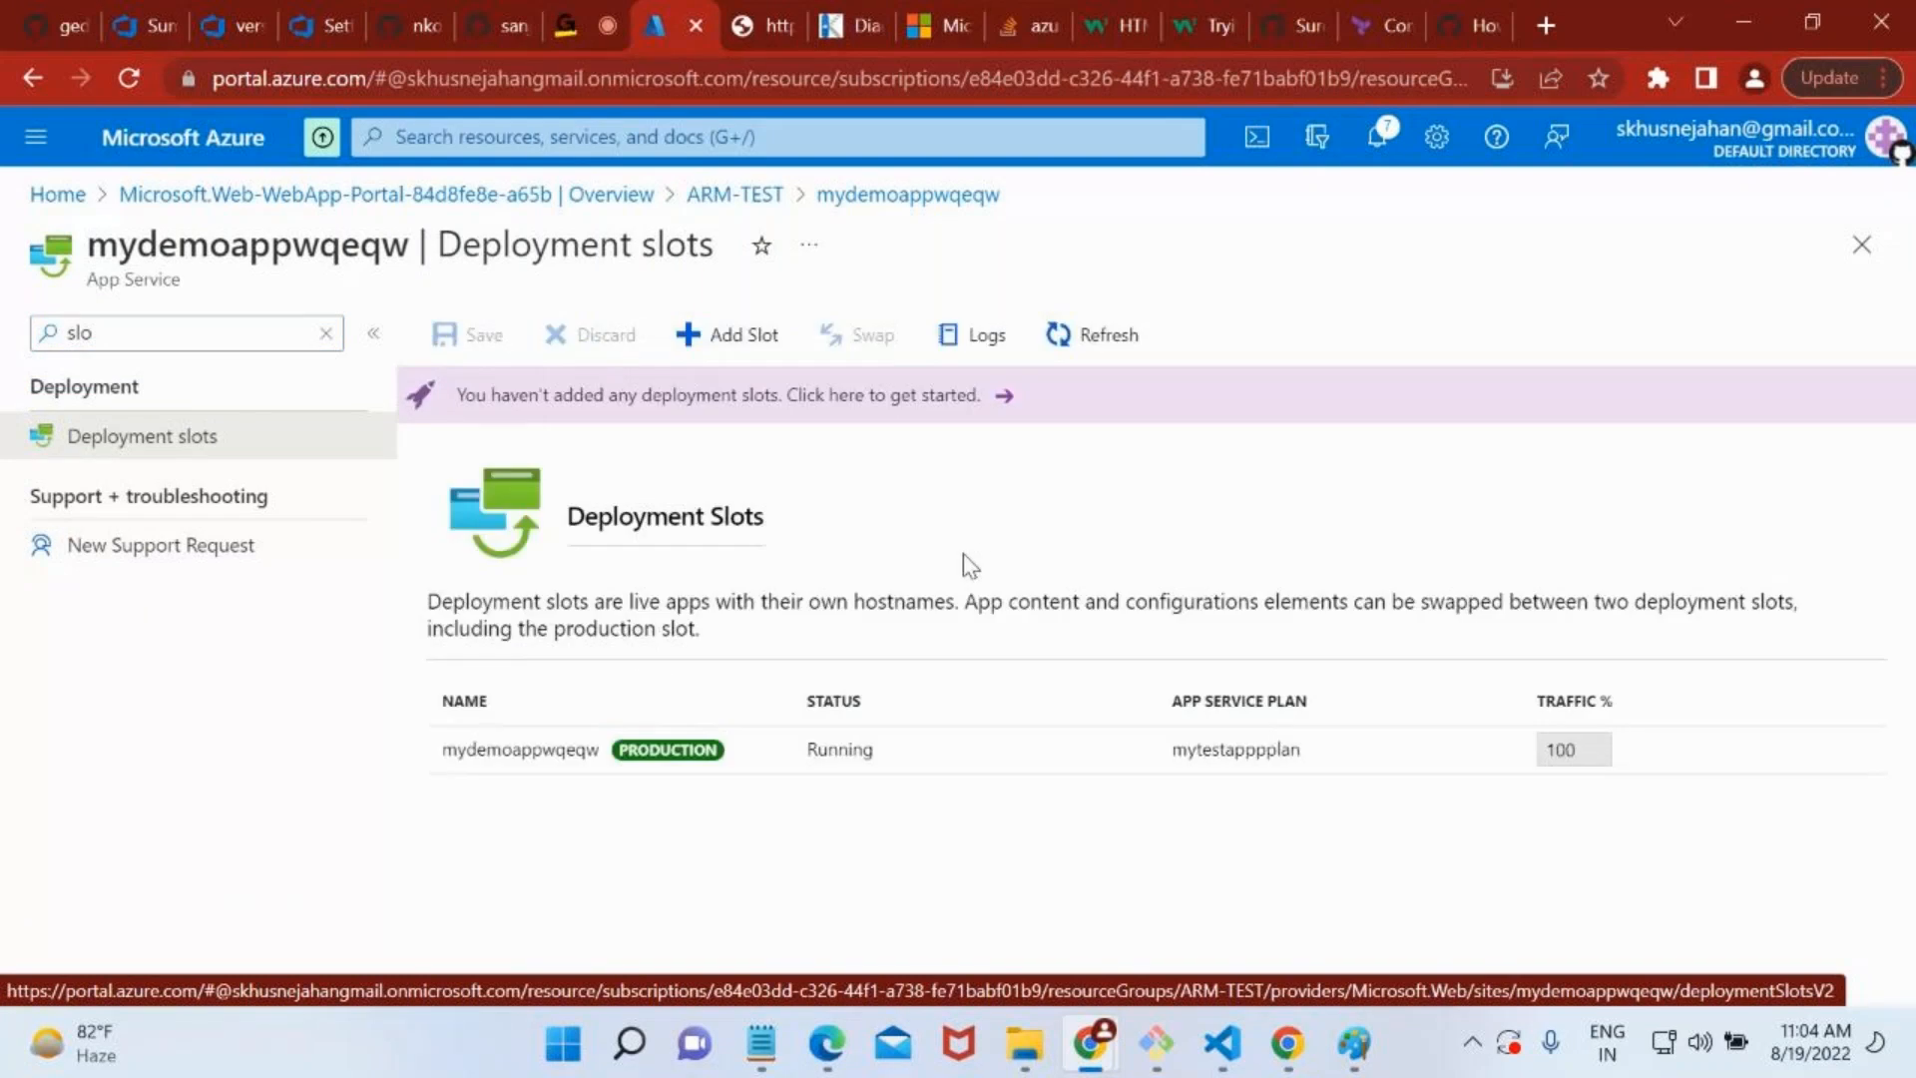
Add a deployment slot named staging to mydemoappwqeqw without cloning settings, and leave the form while creation is in progress.
left_click(709, 339)
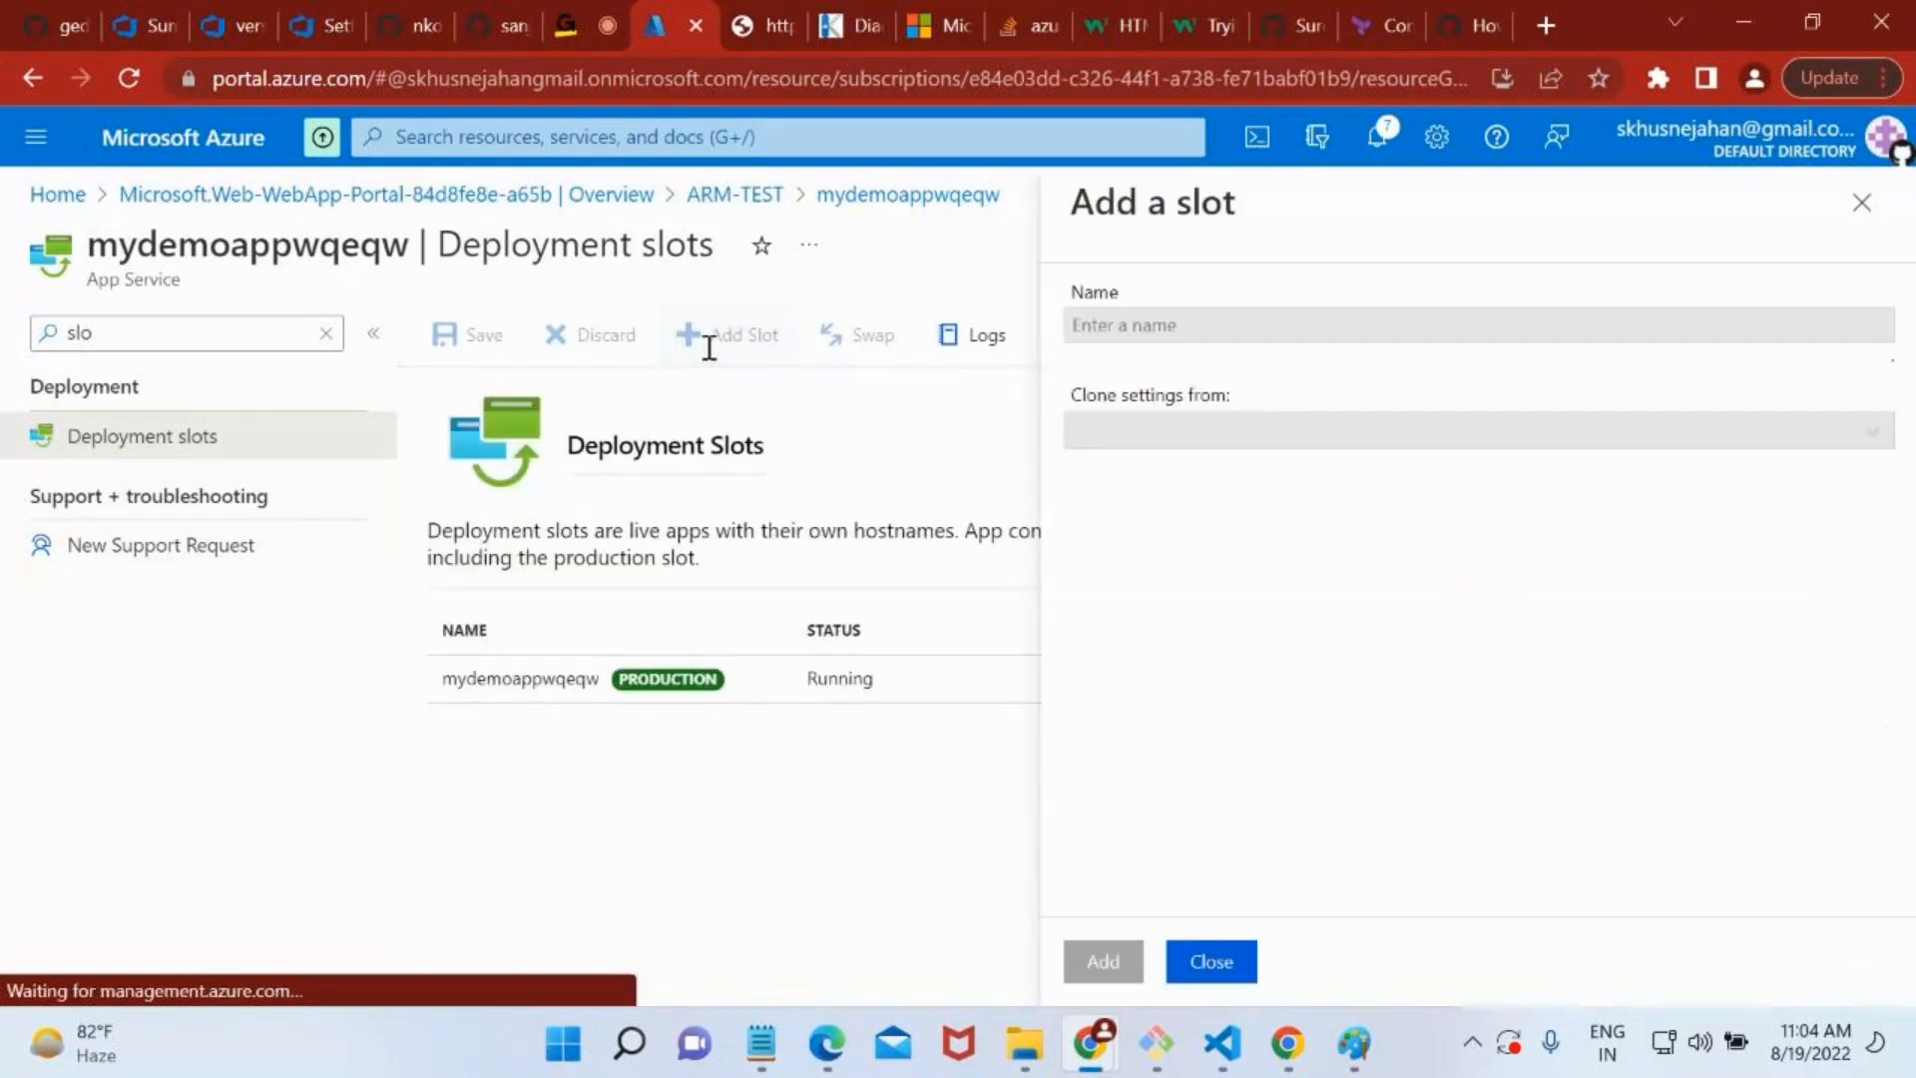
left_click(1194, 321)
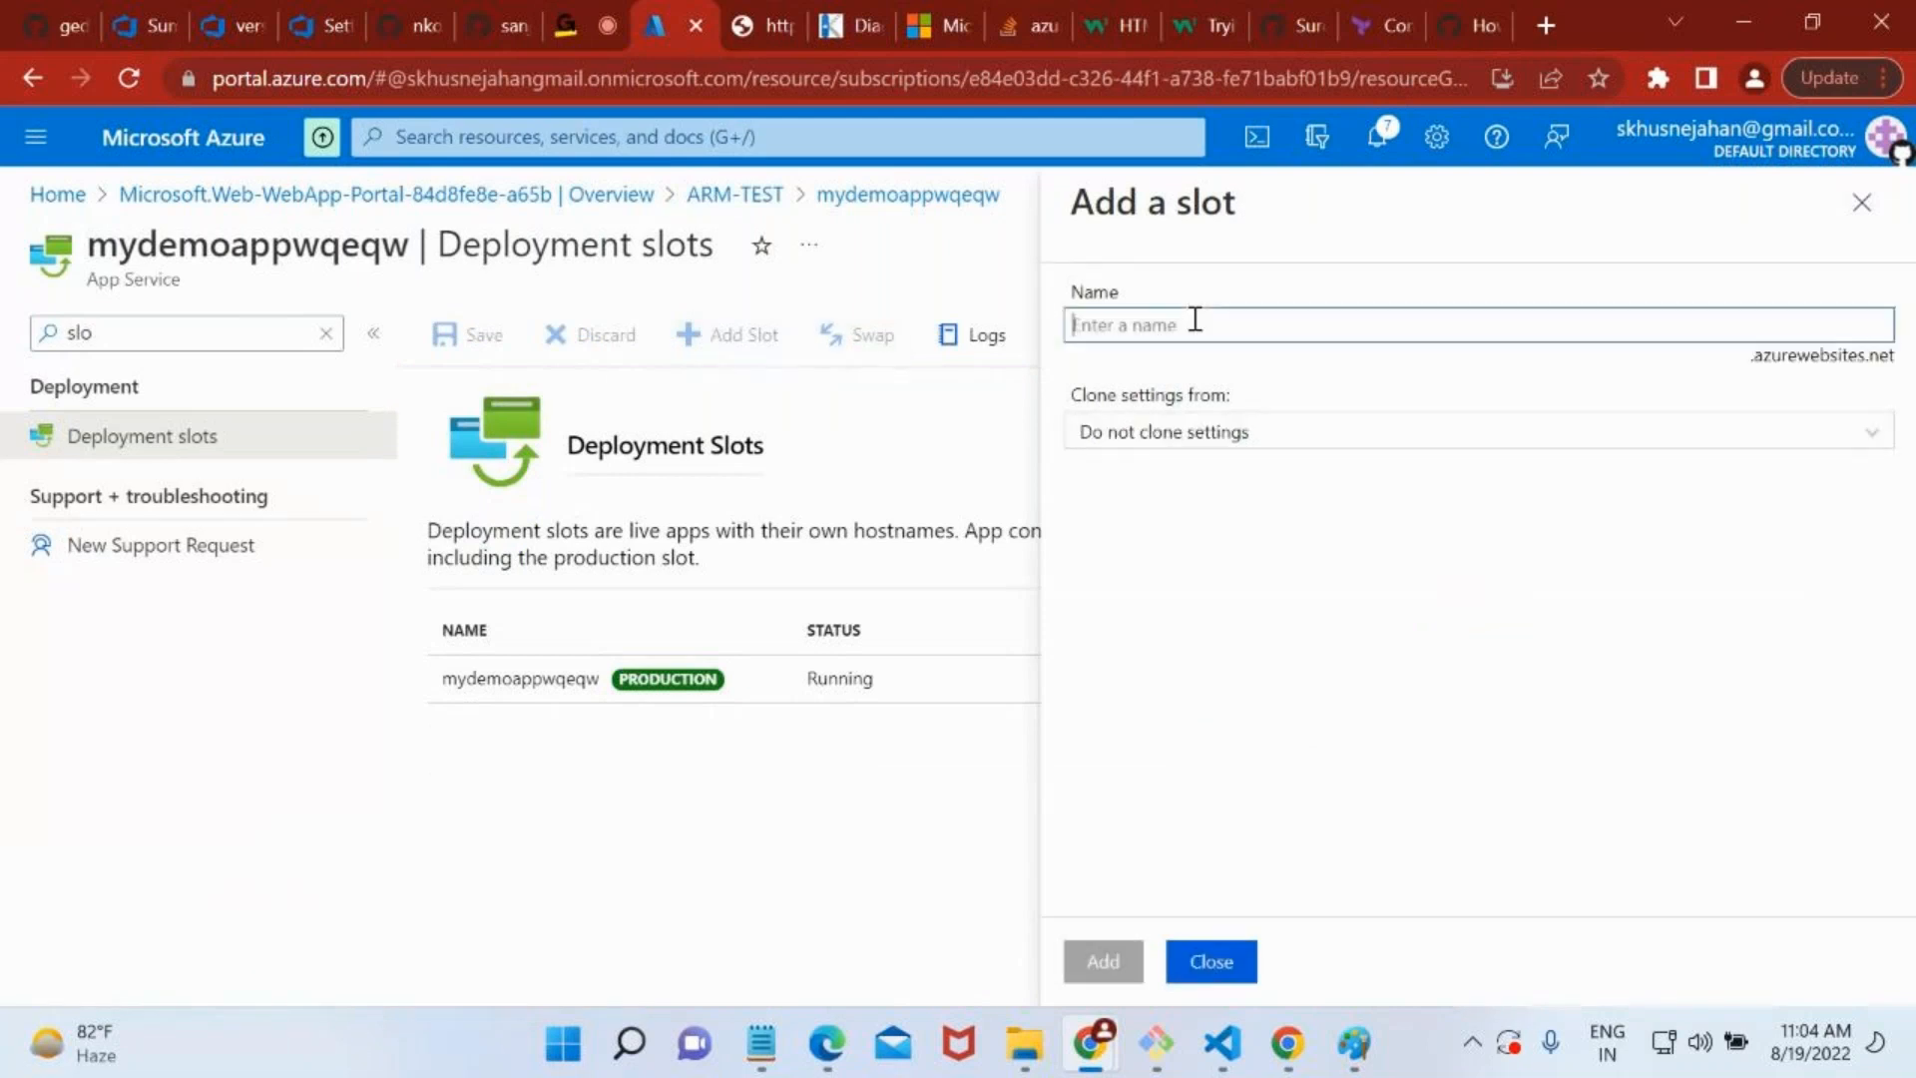
type("staging")
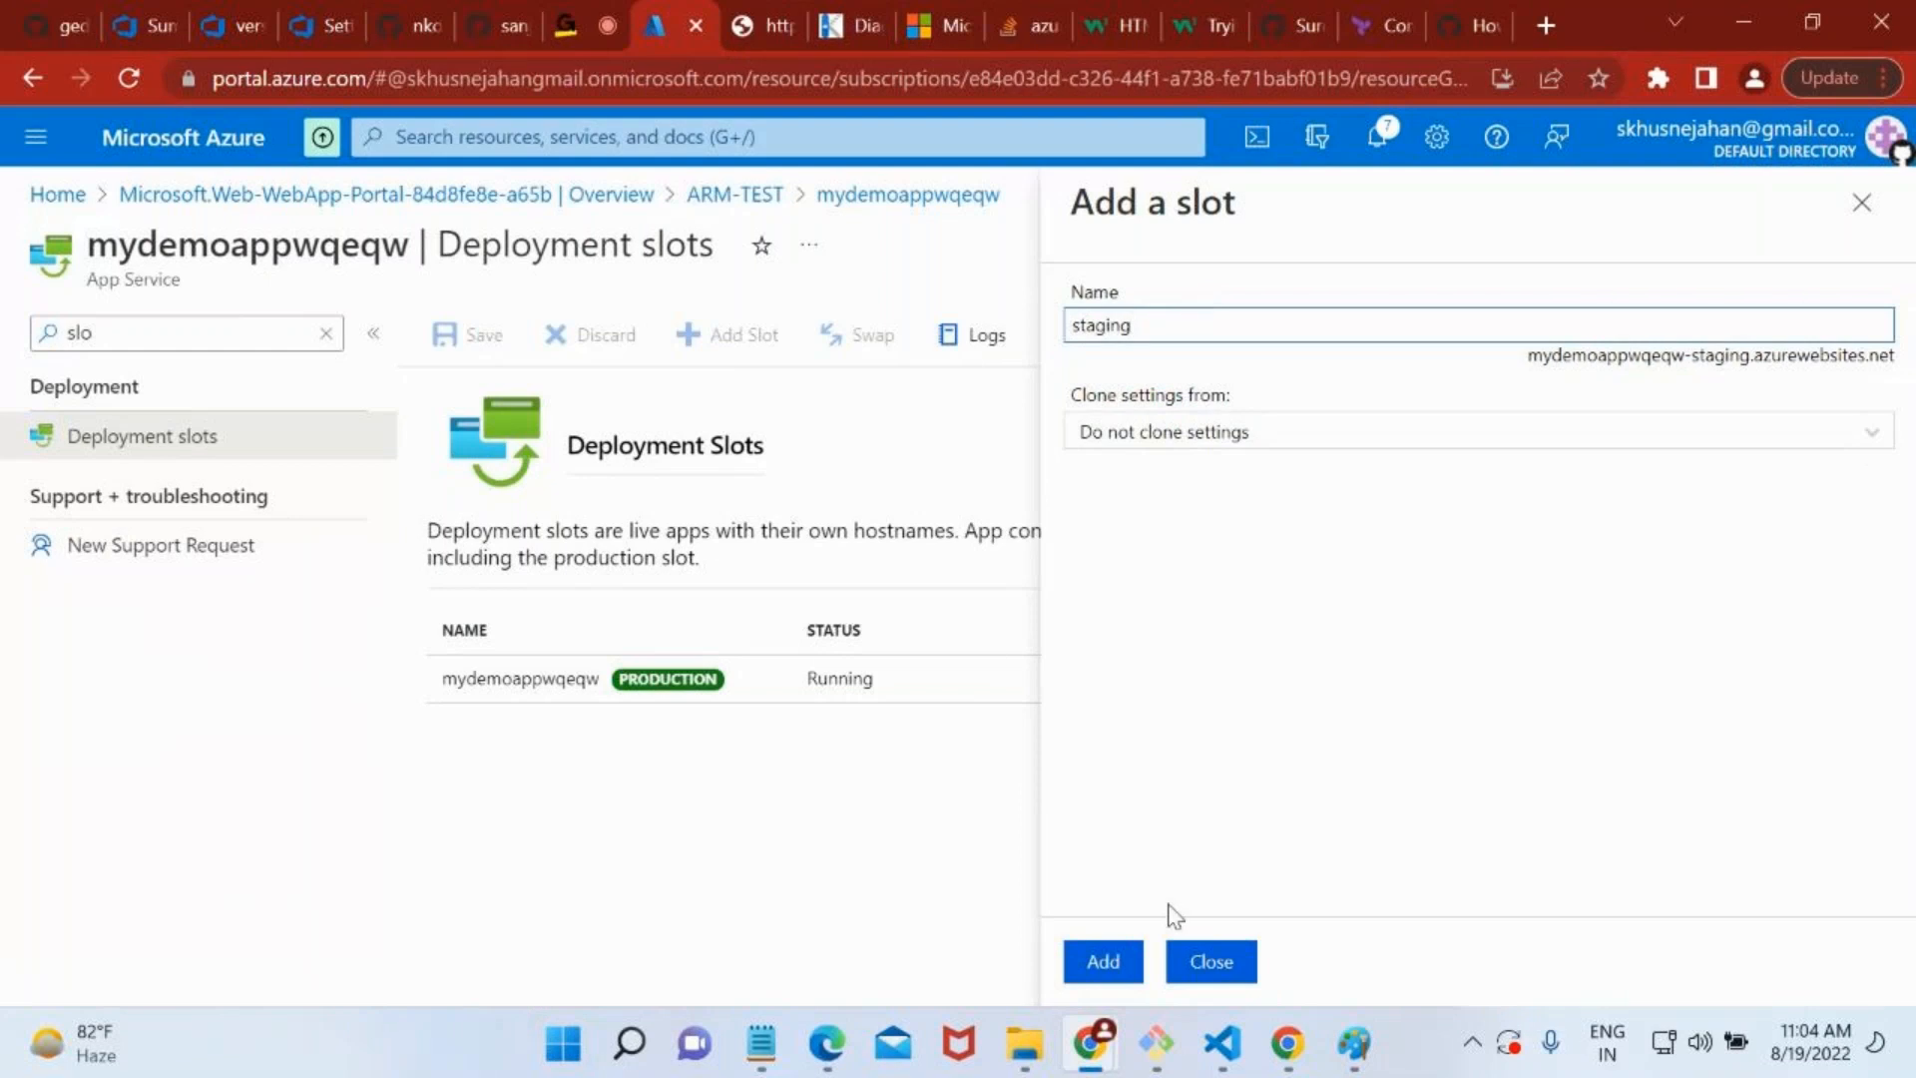
left_click(1103, 961)
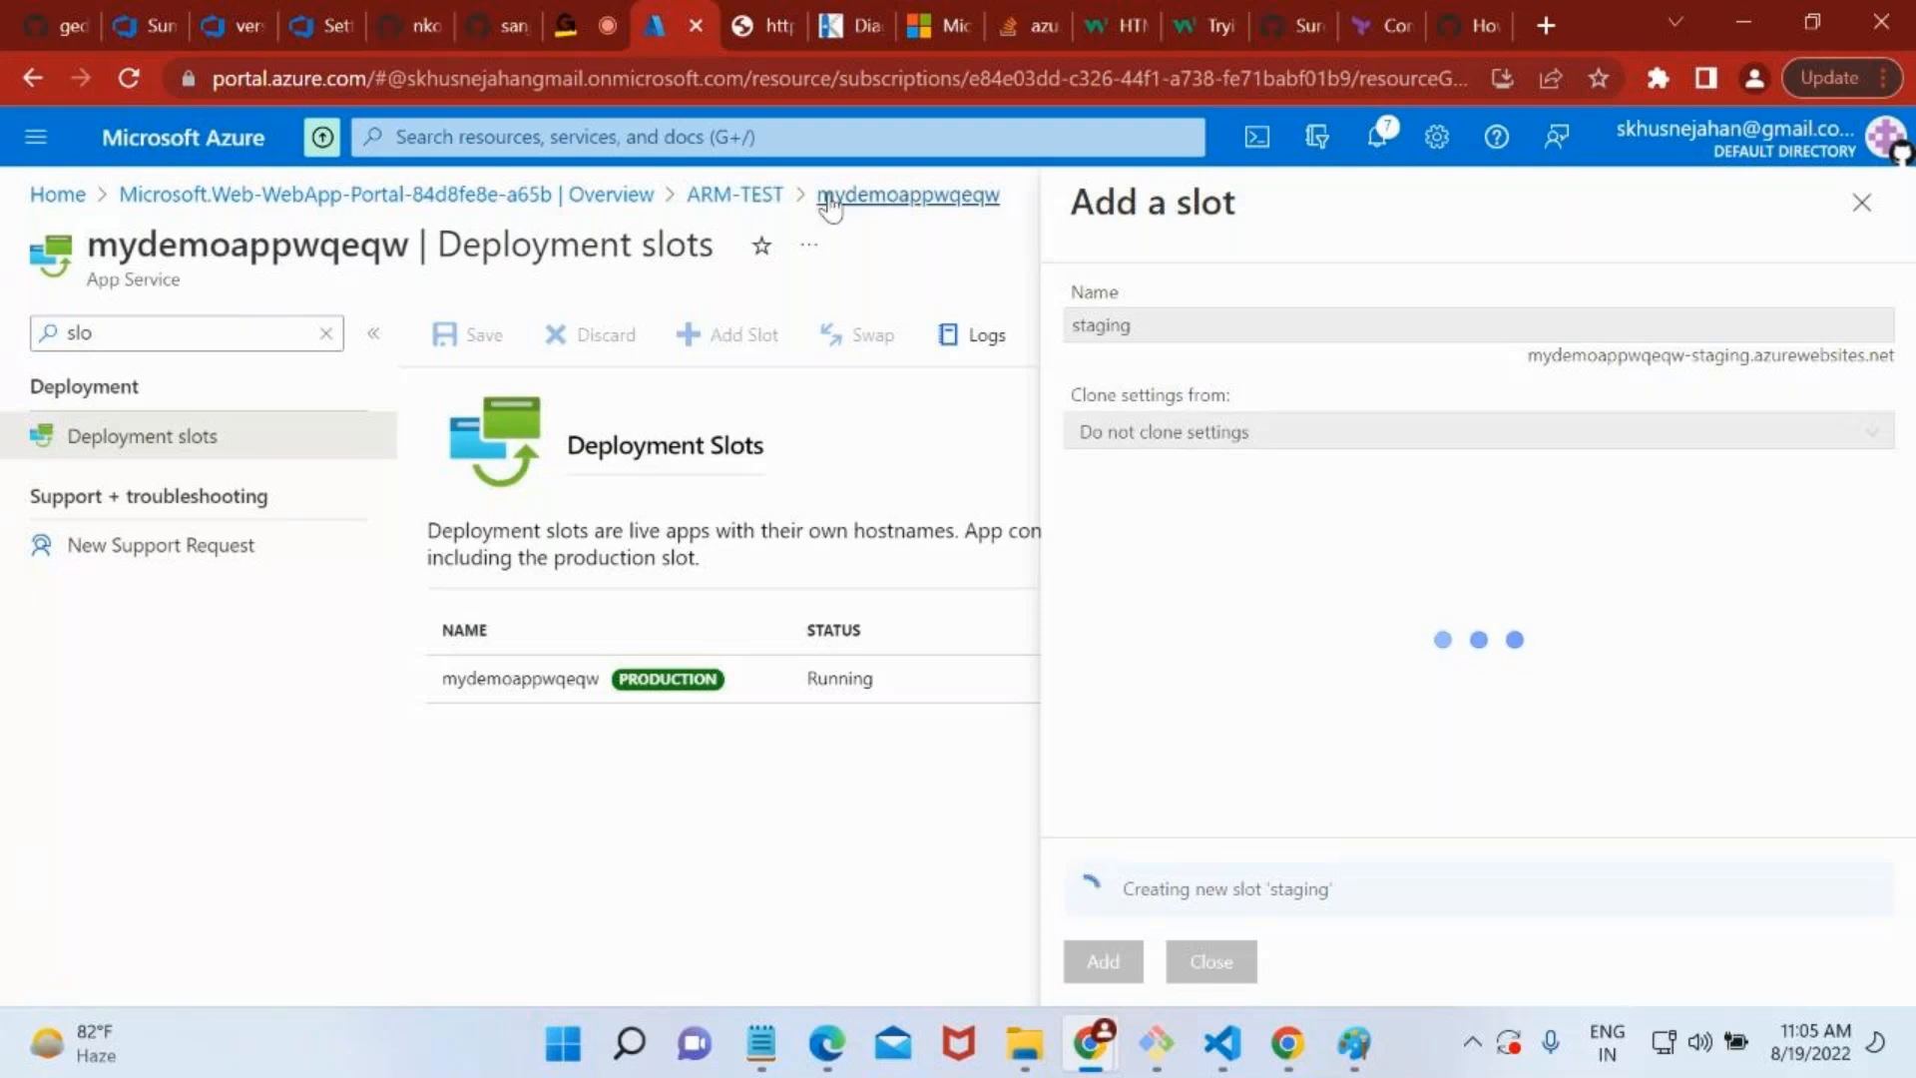
left_click(1880, 222)
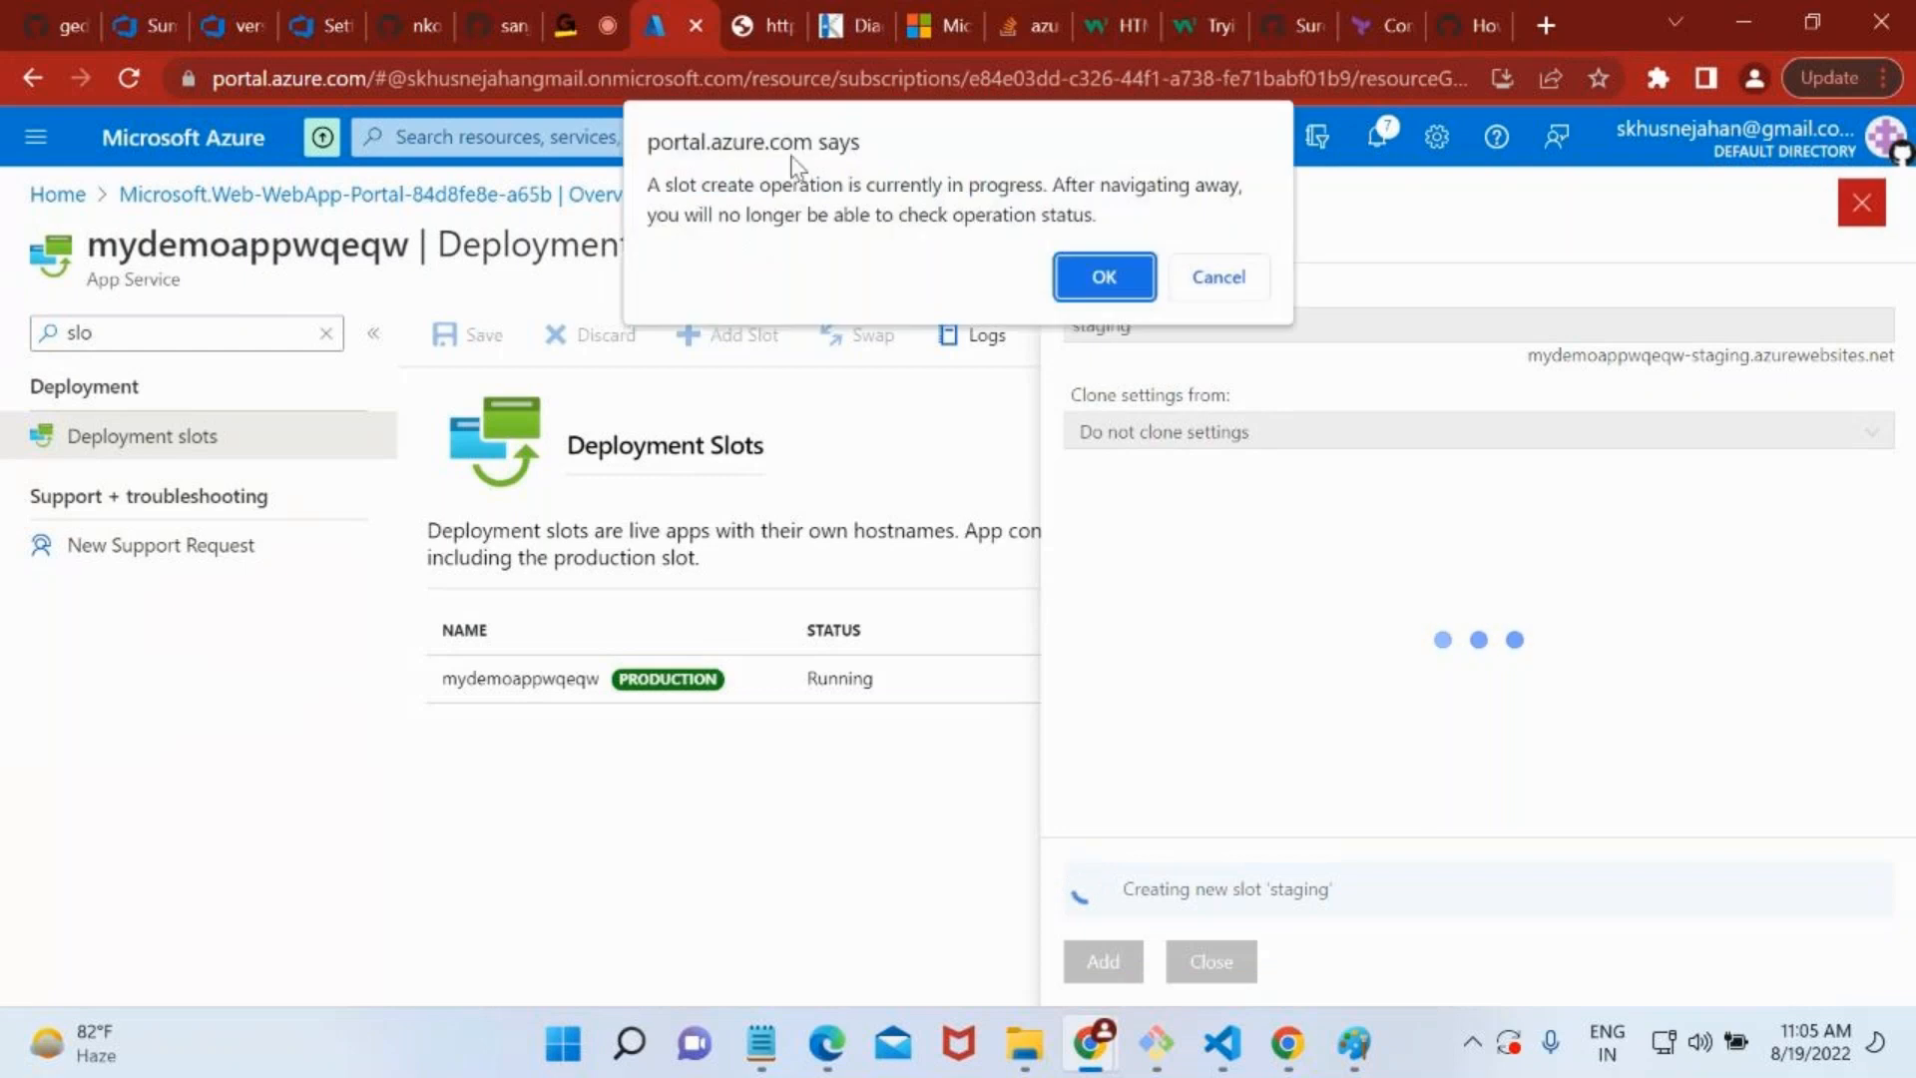
left_click(1101, 304)
Return to the App Services list, open the devirctcnew app's overview, and highlight its name.
left_click(80, 198)
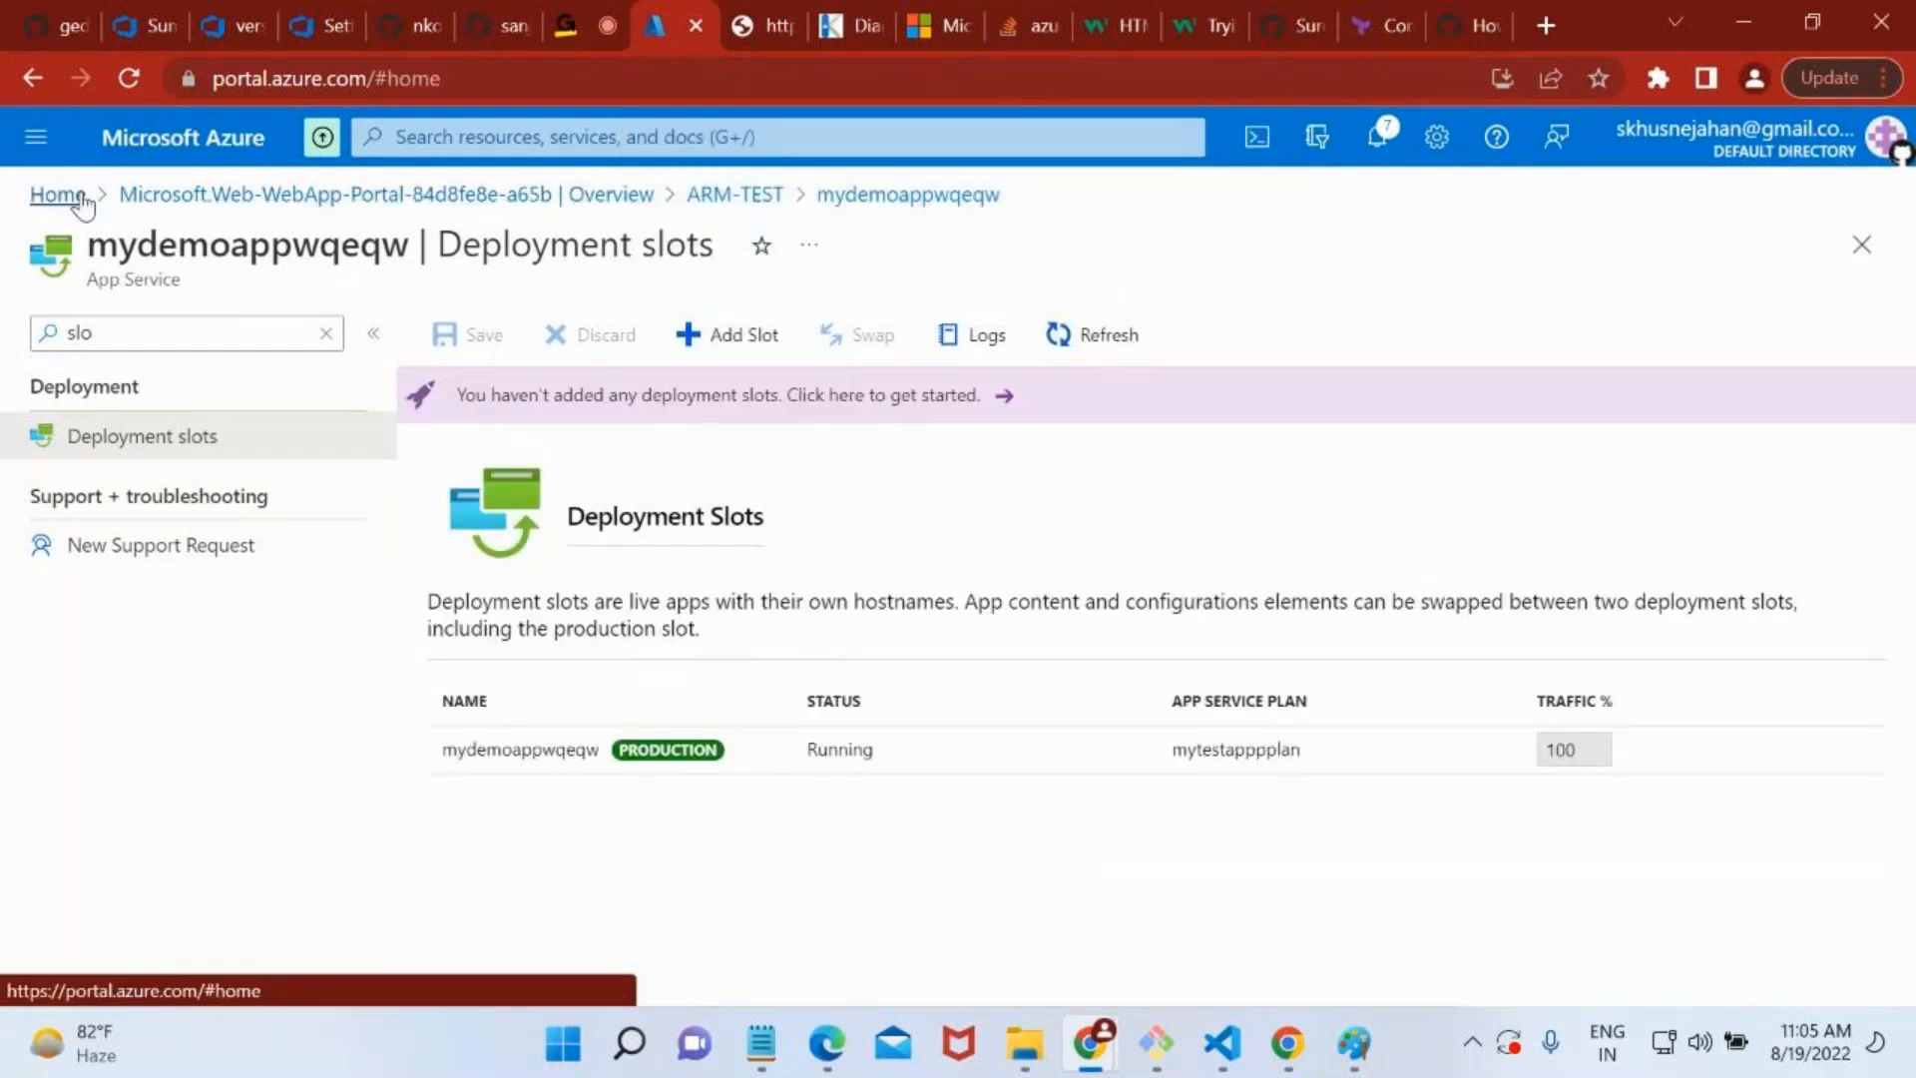
left_click(424, 321)
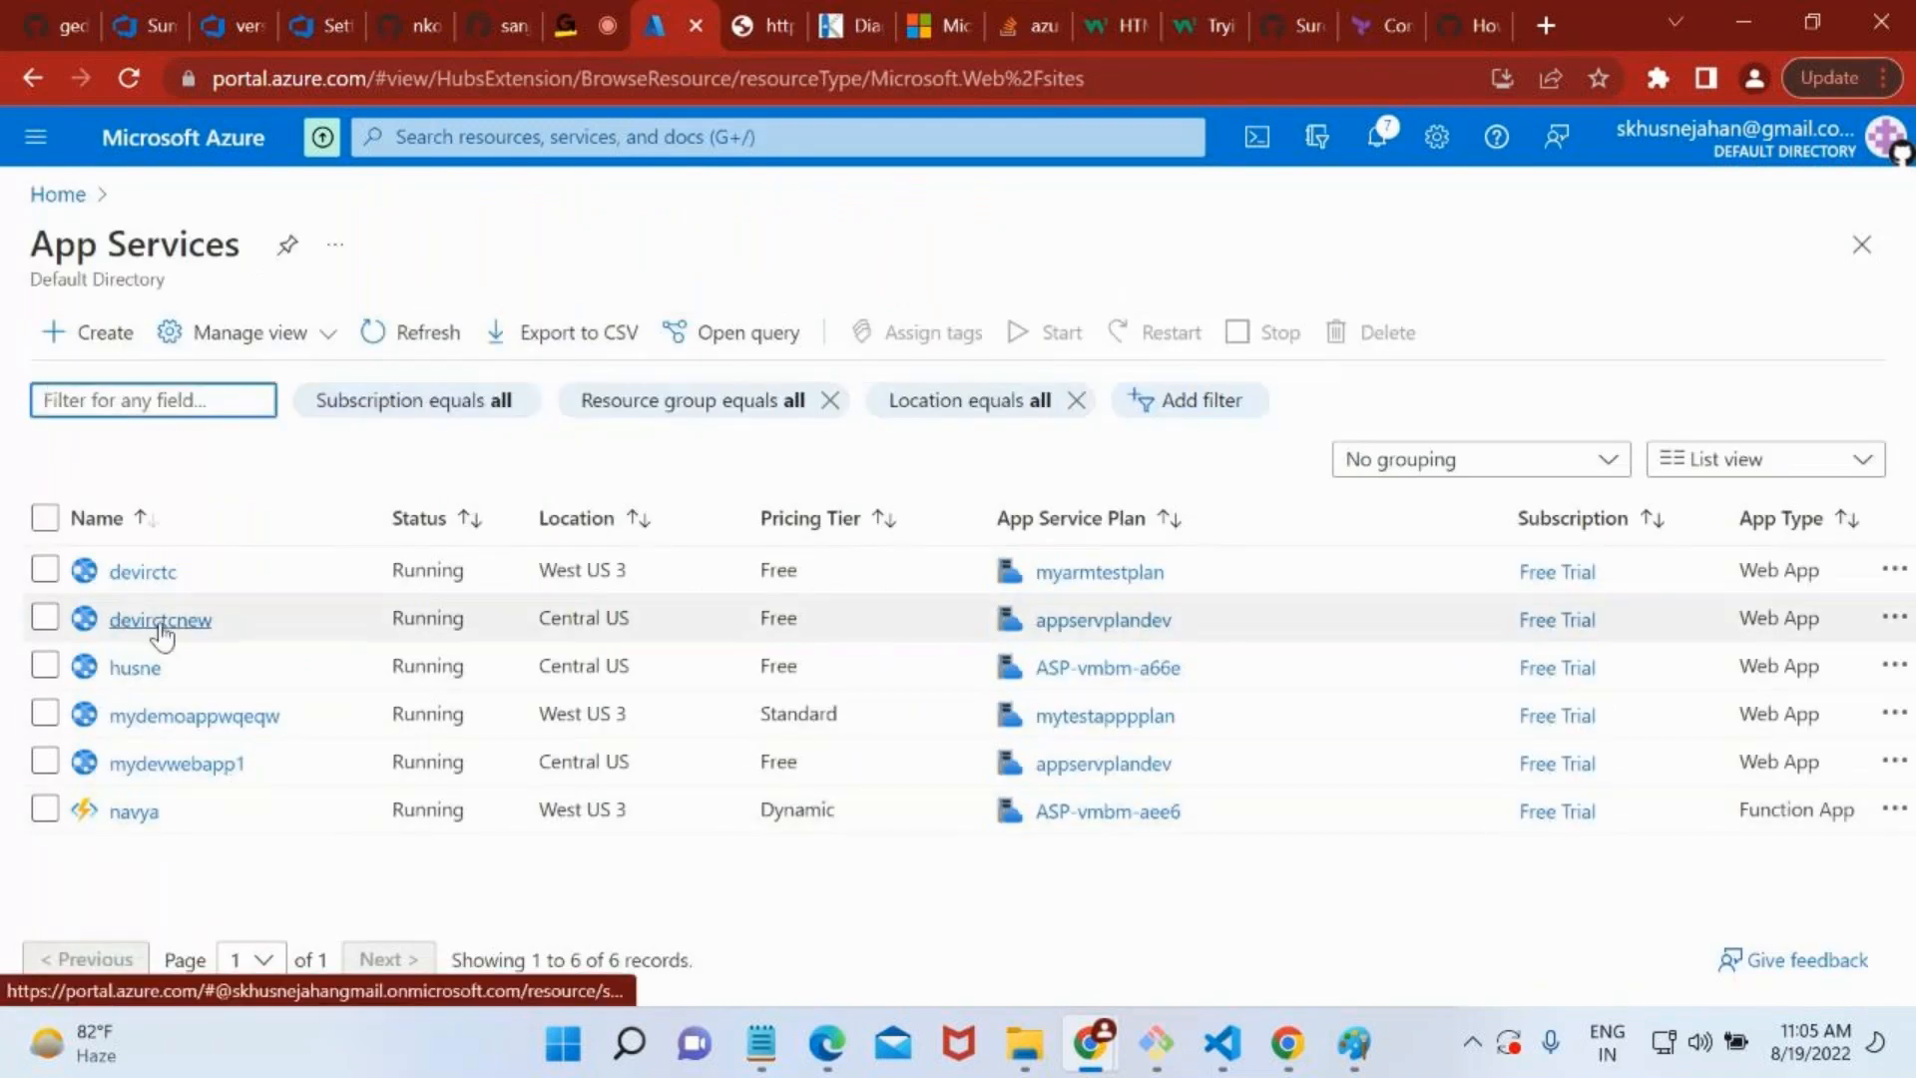
left_click(161, 625)
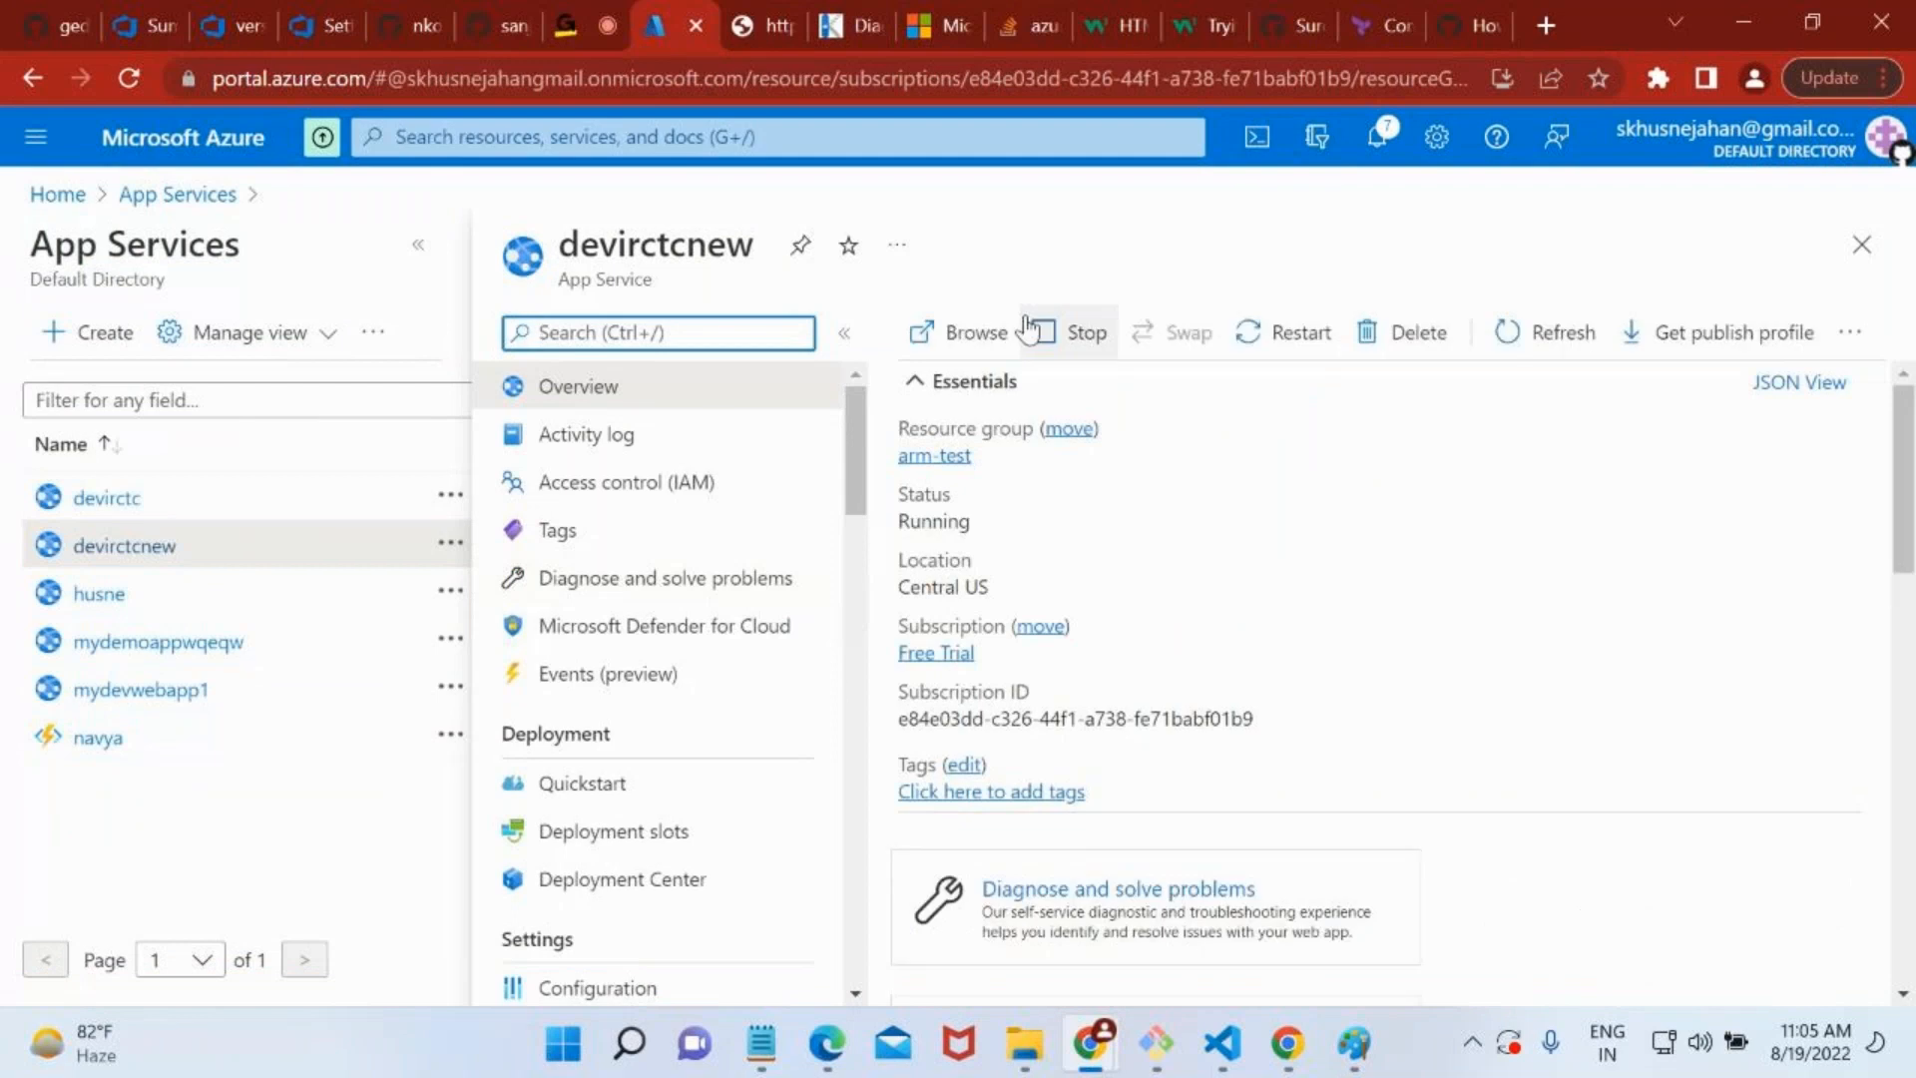
left_click_drag(582, 248, 749, 240)
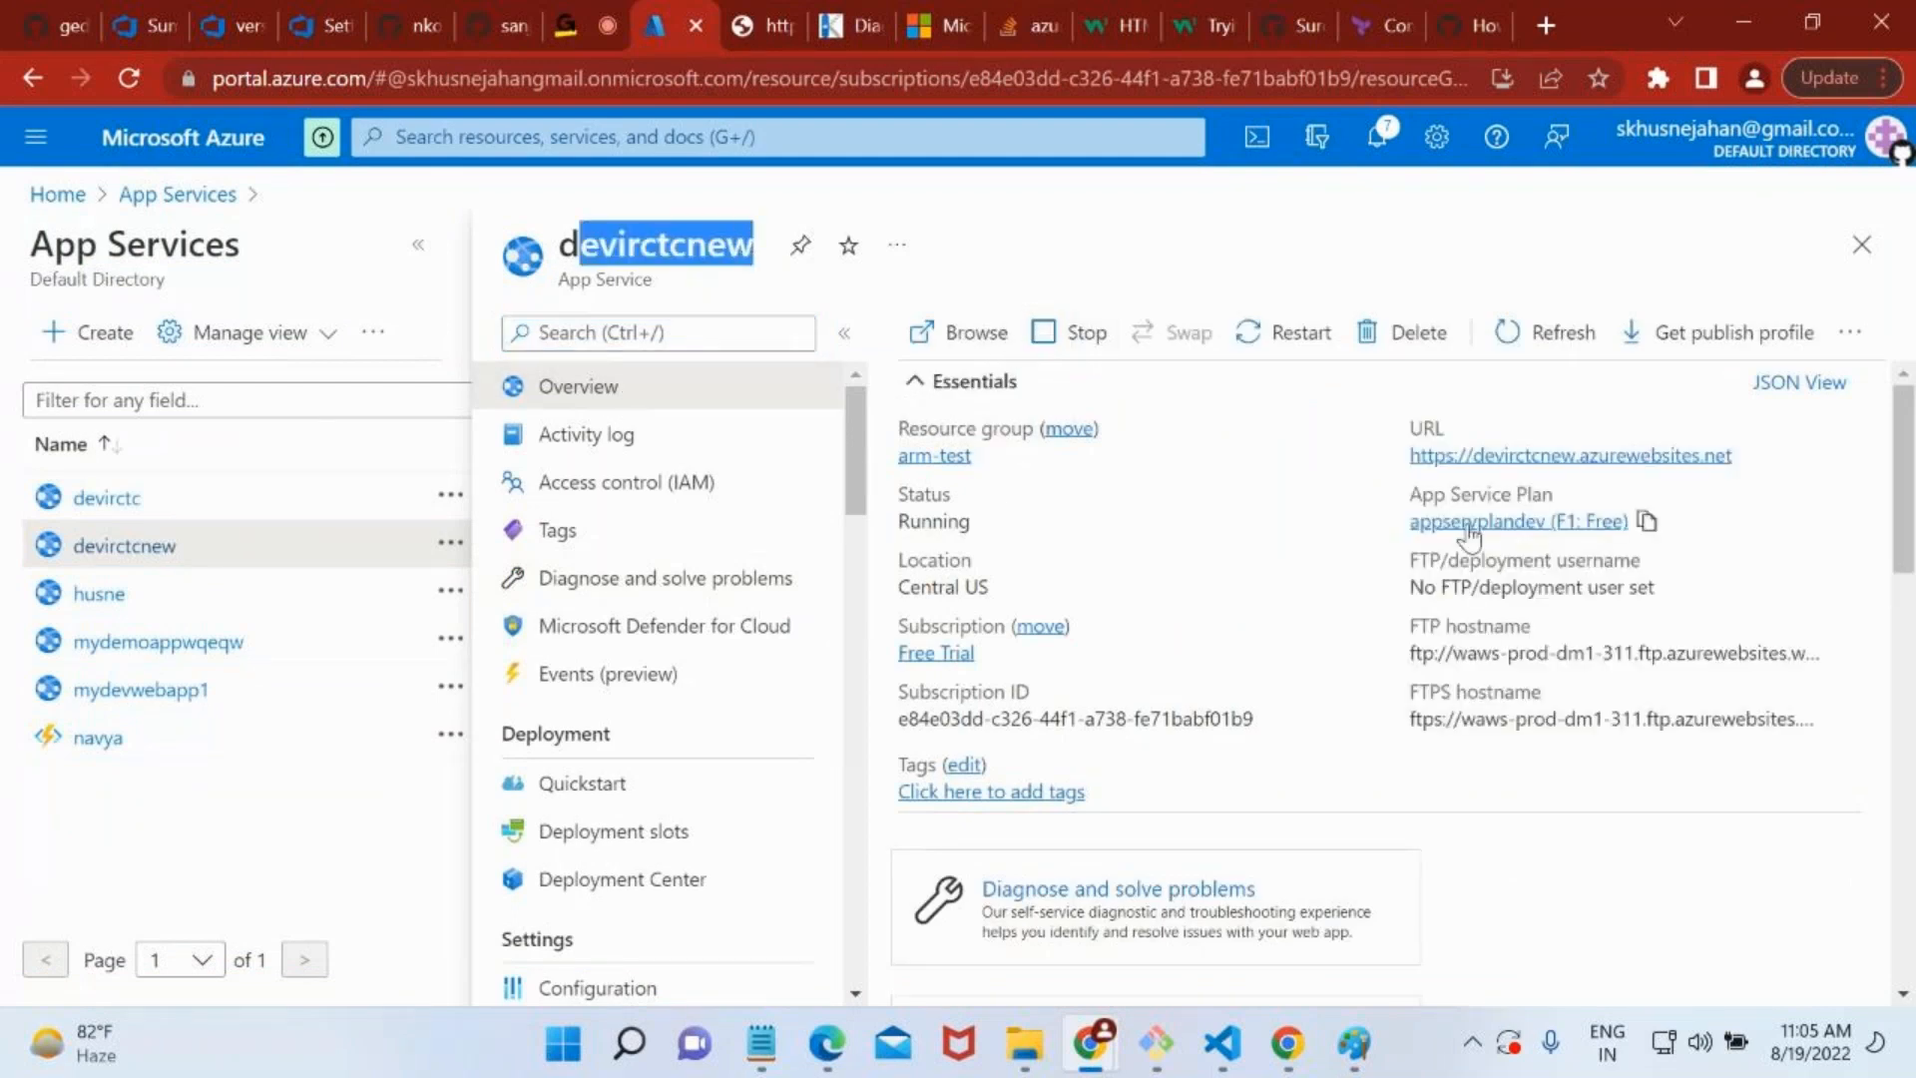
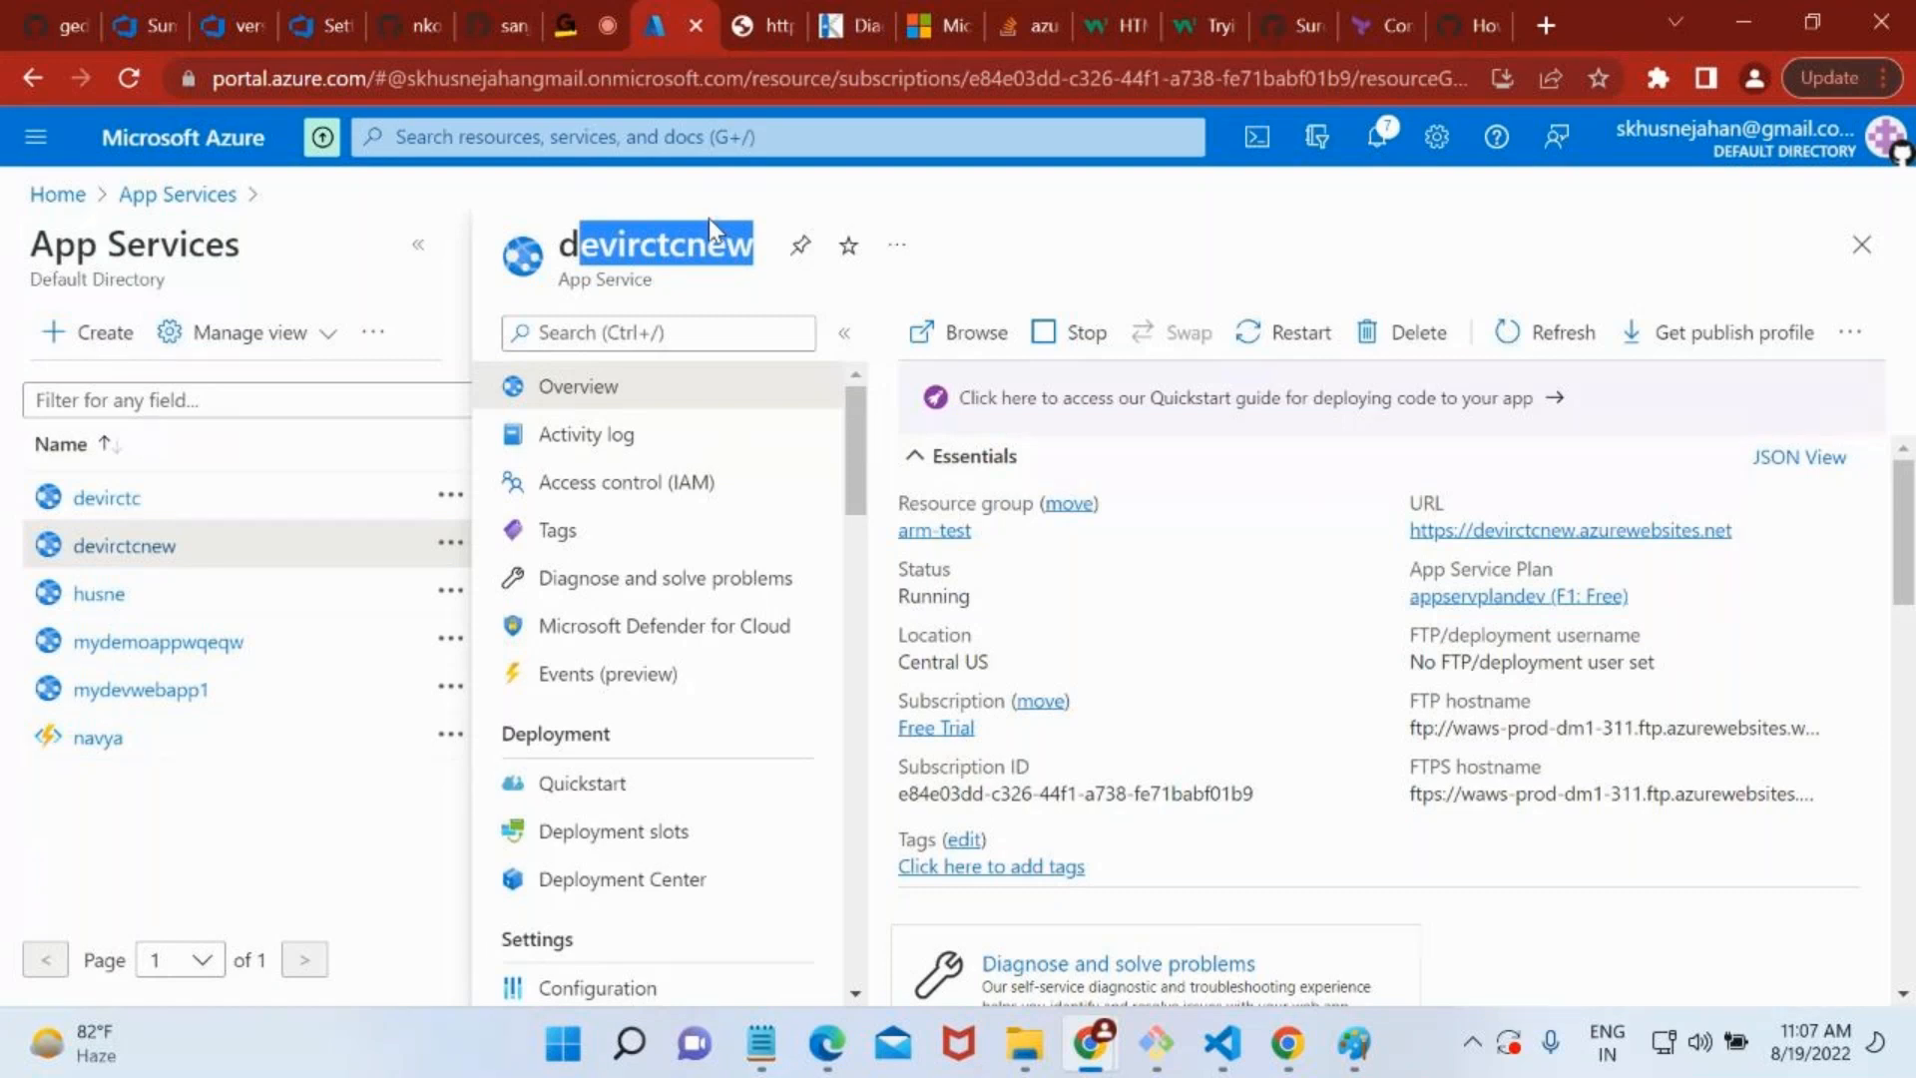
Open the App Service plan appservplandev from the devirctcnew app's overview and look through its settings.
left_click(676, 256)
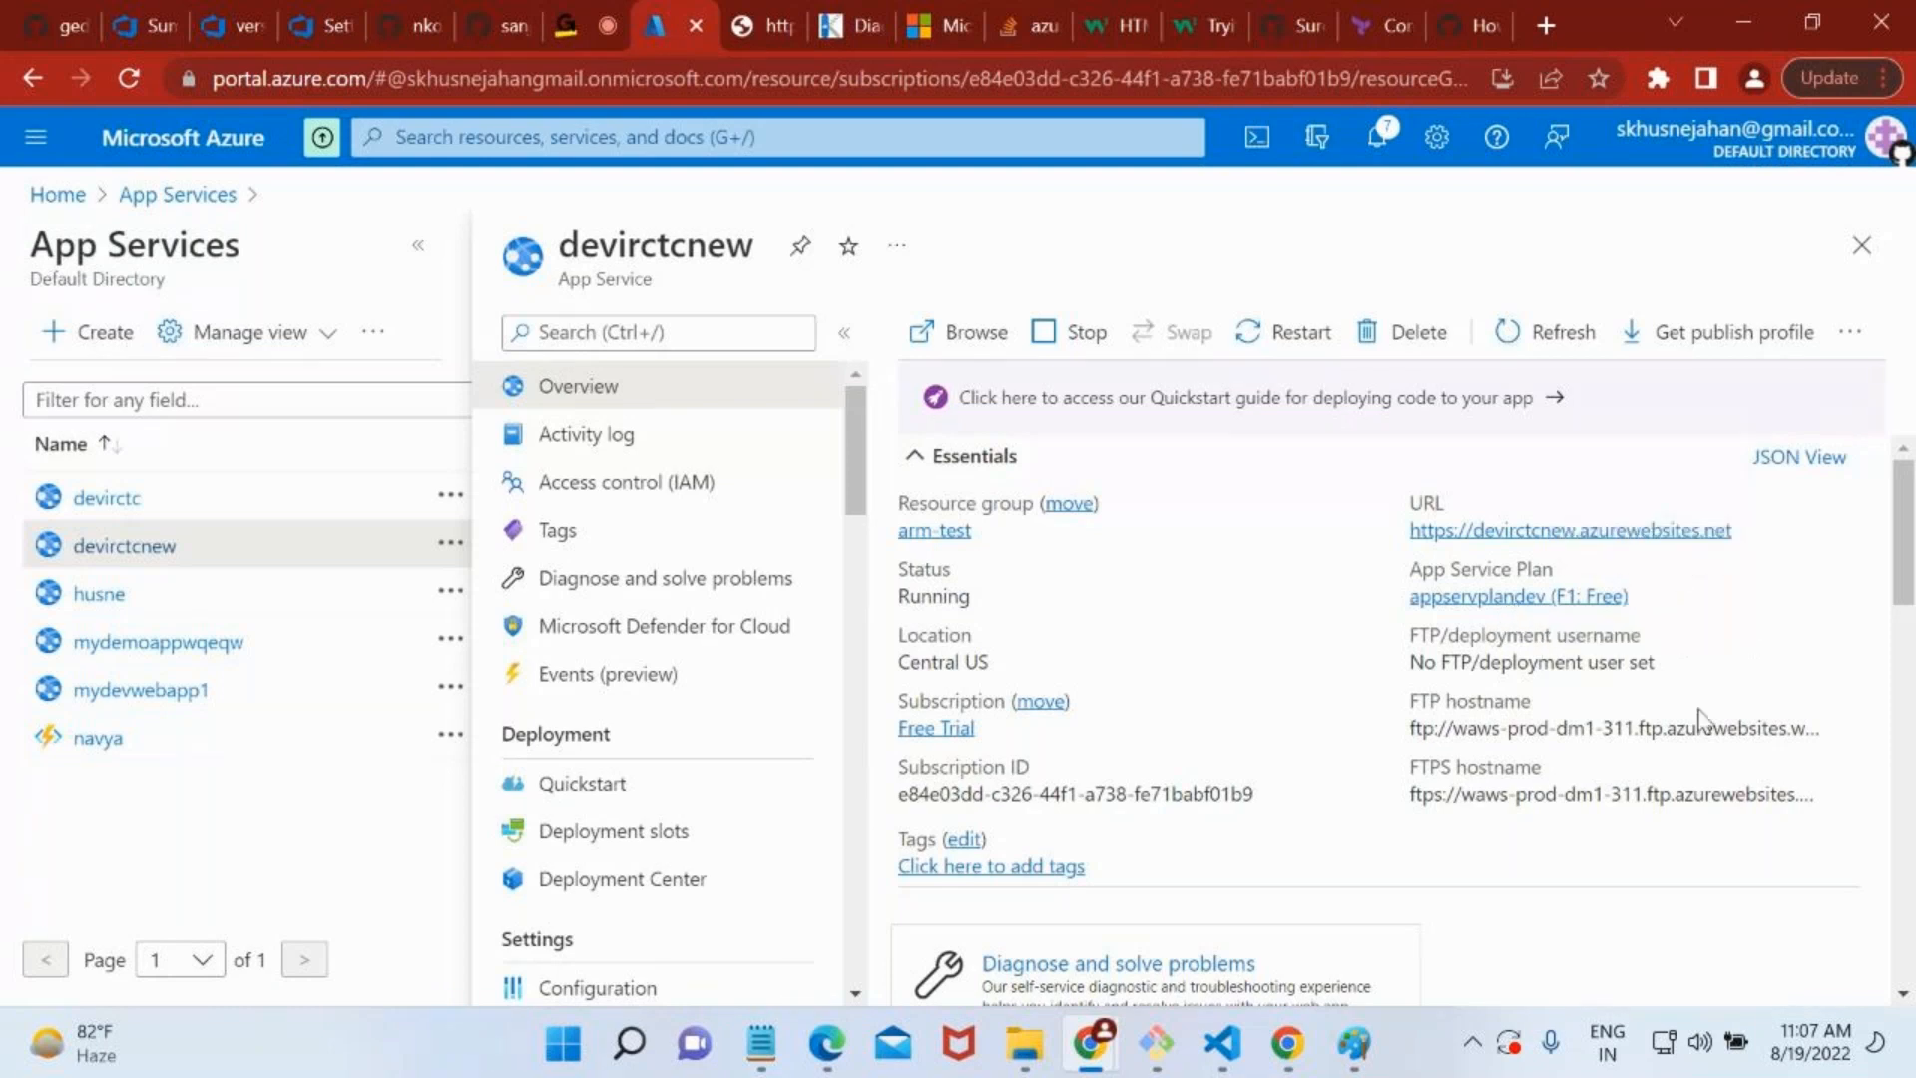
left_click(1509, 599)
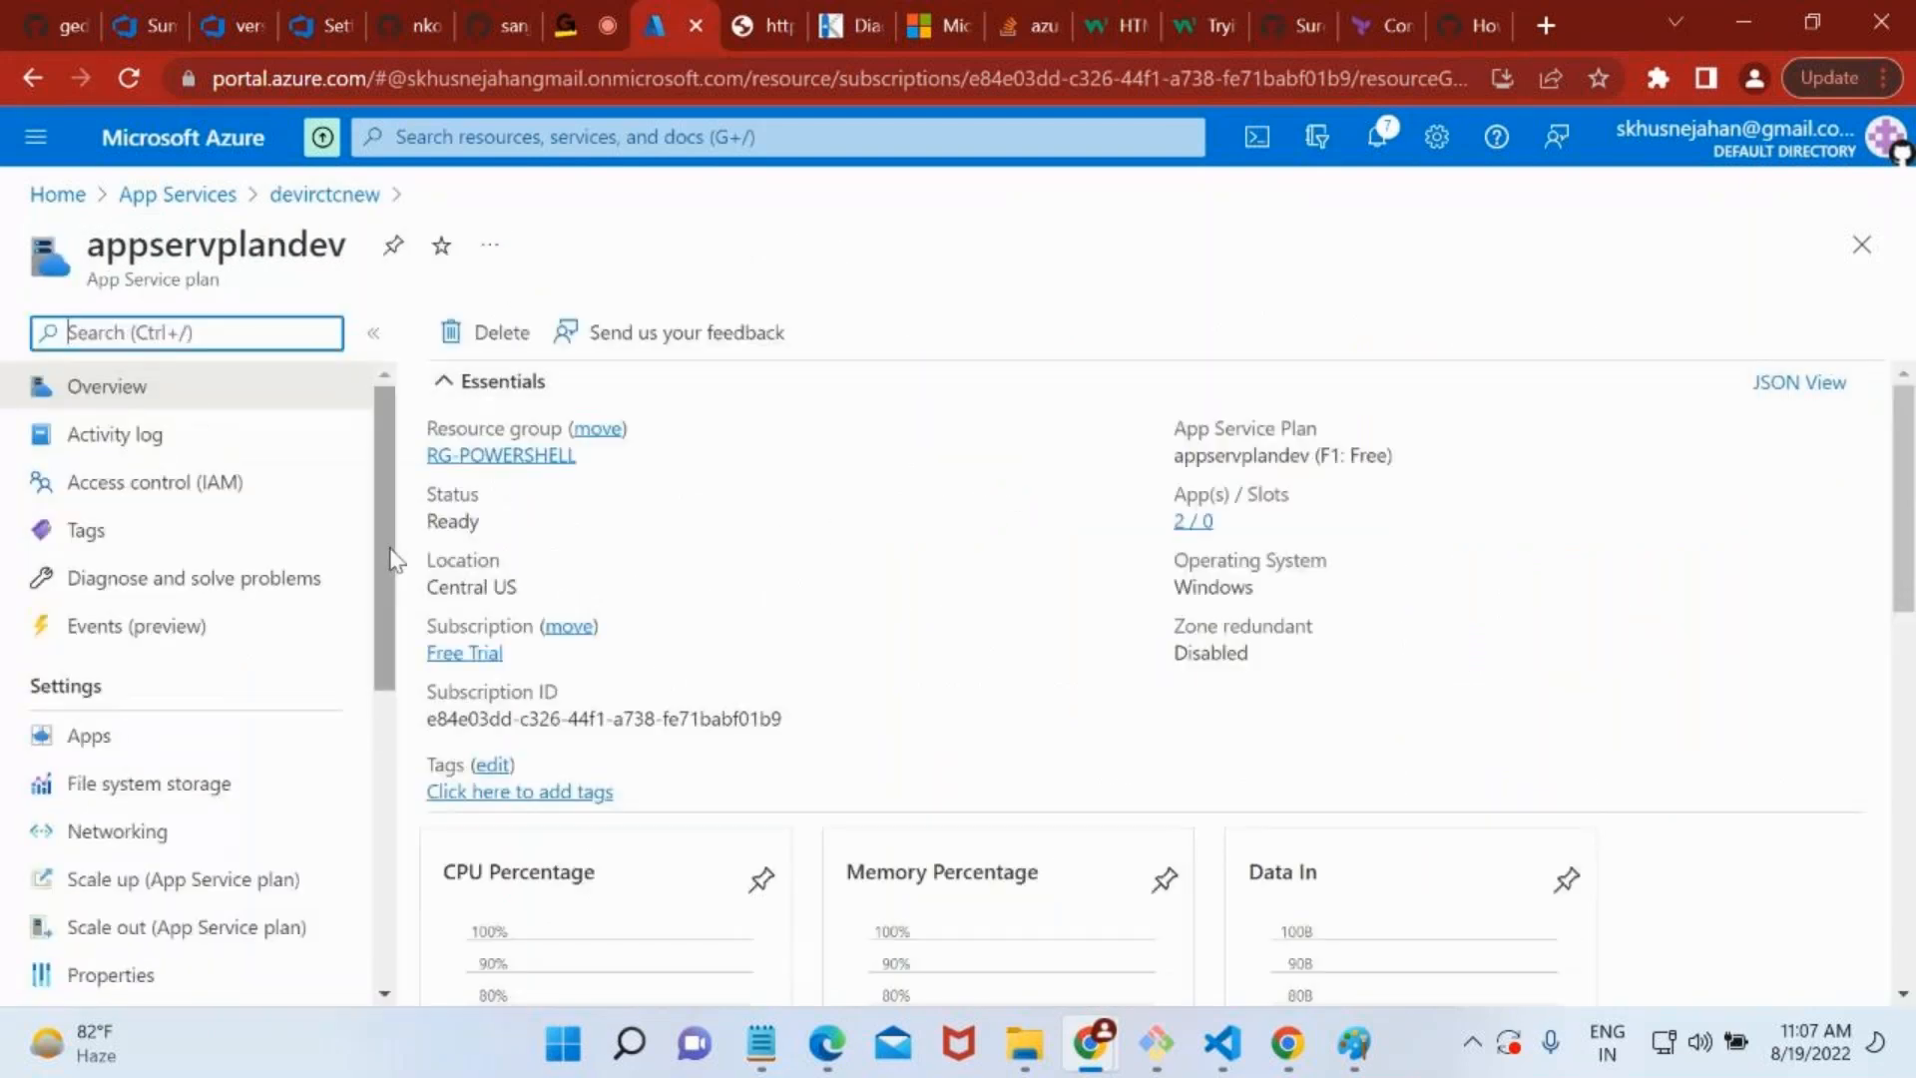
scroll(266, 714, "down", 2)
scroll(266, 714, "up", 2)
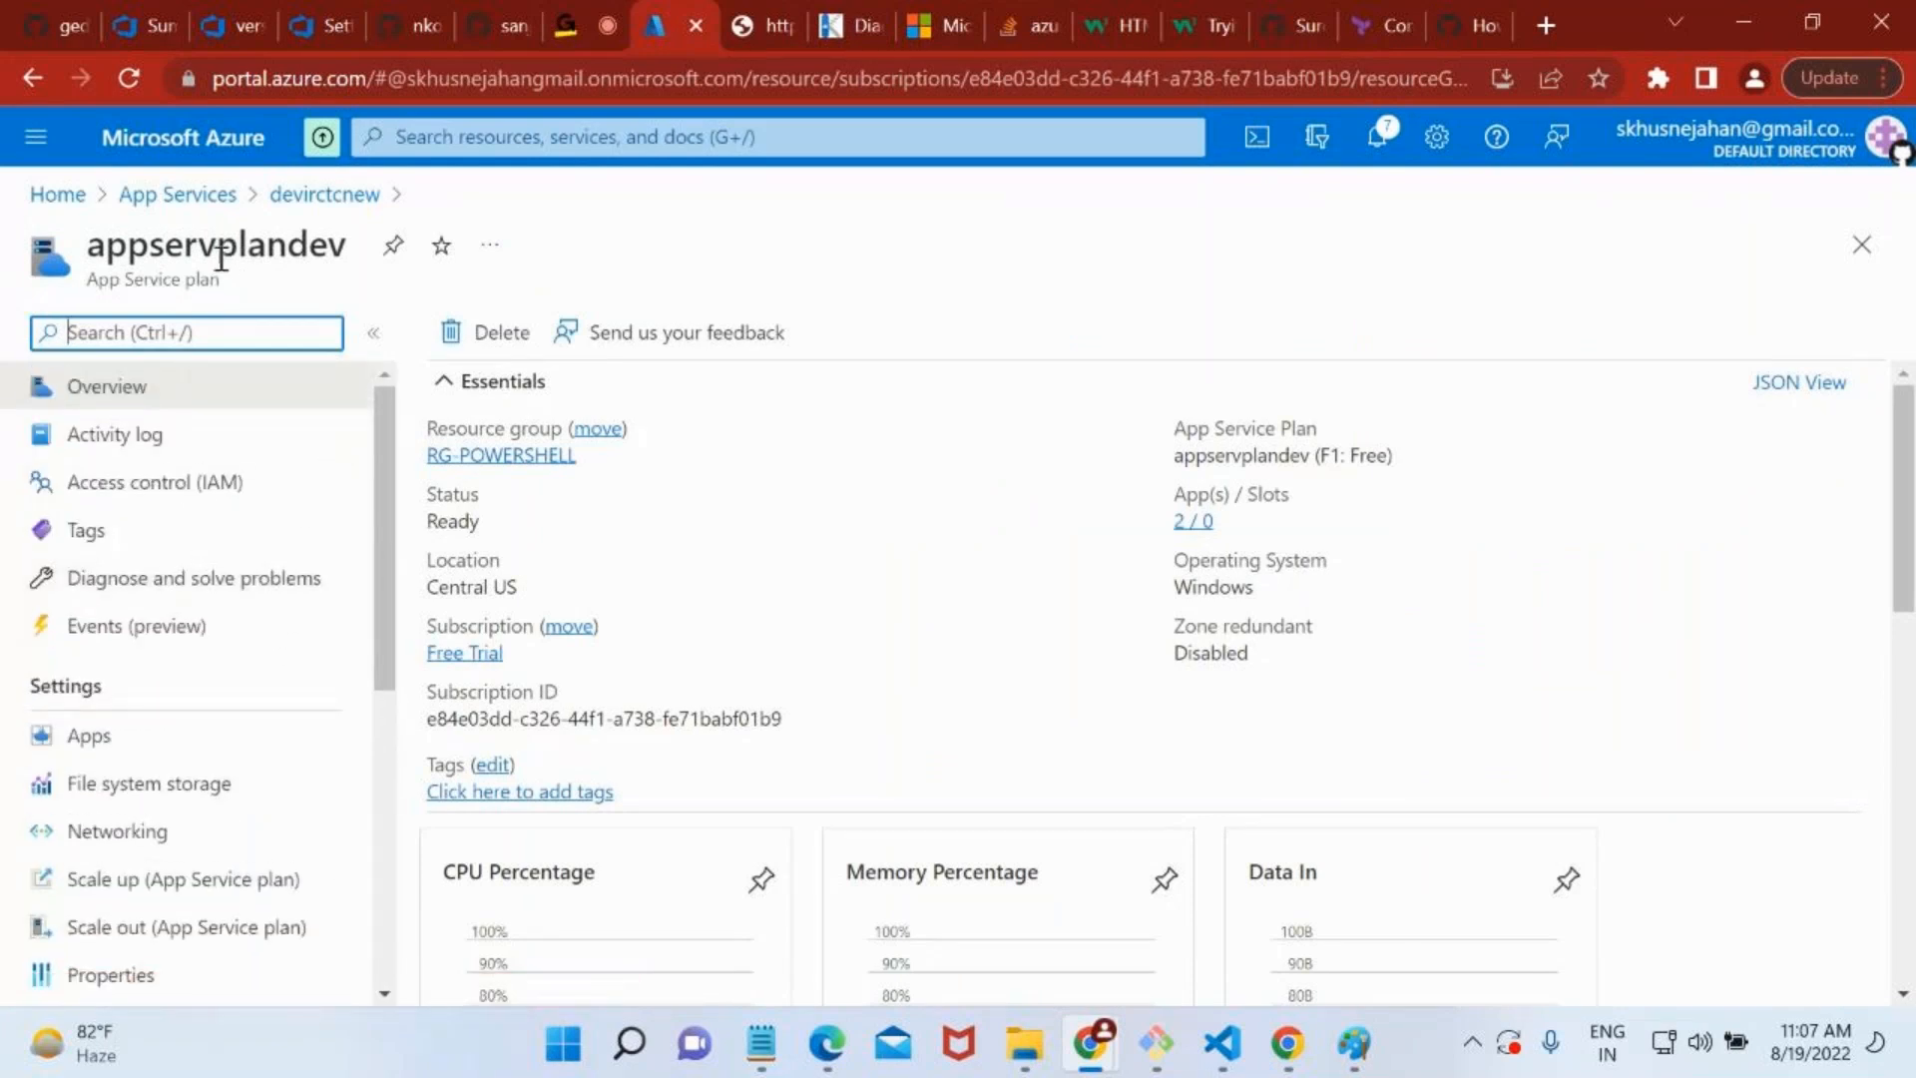
Highlight the tier code in appservplandev's pricing details, and open the list of apps hosted on the plan.
left_click(1342, 464)
left_click_drag(1342, 464, 1331, 463)
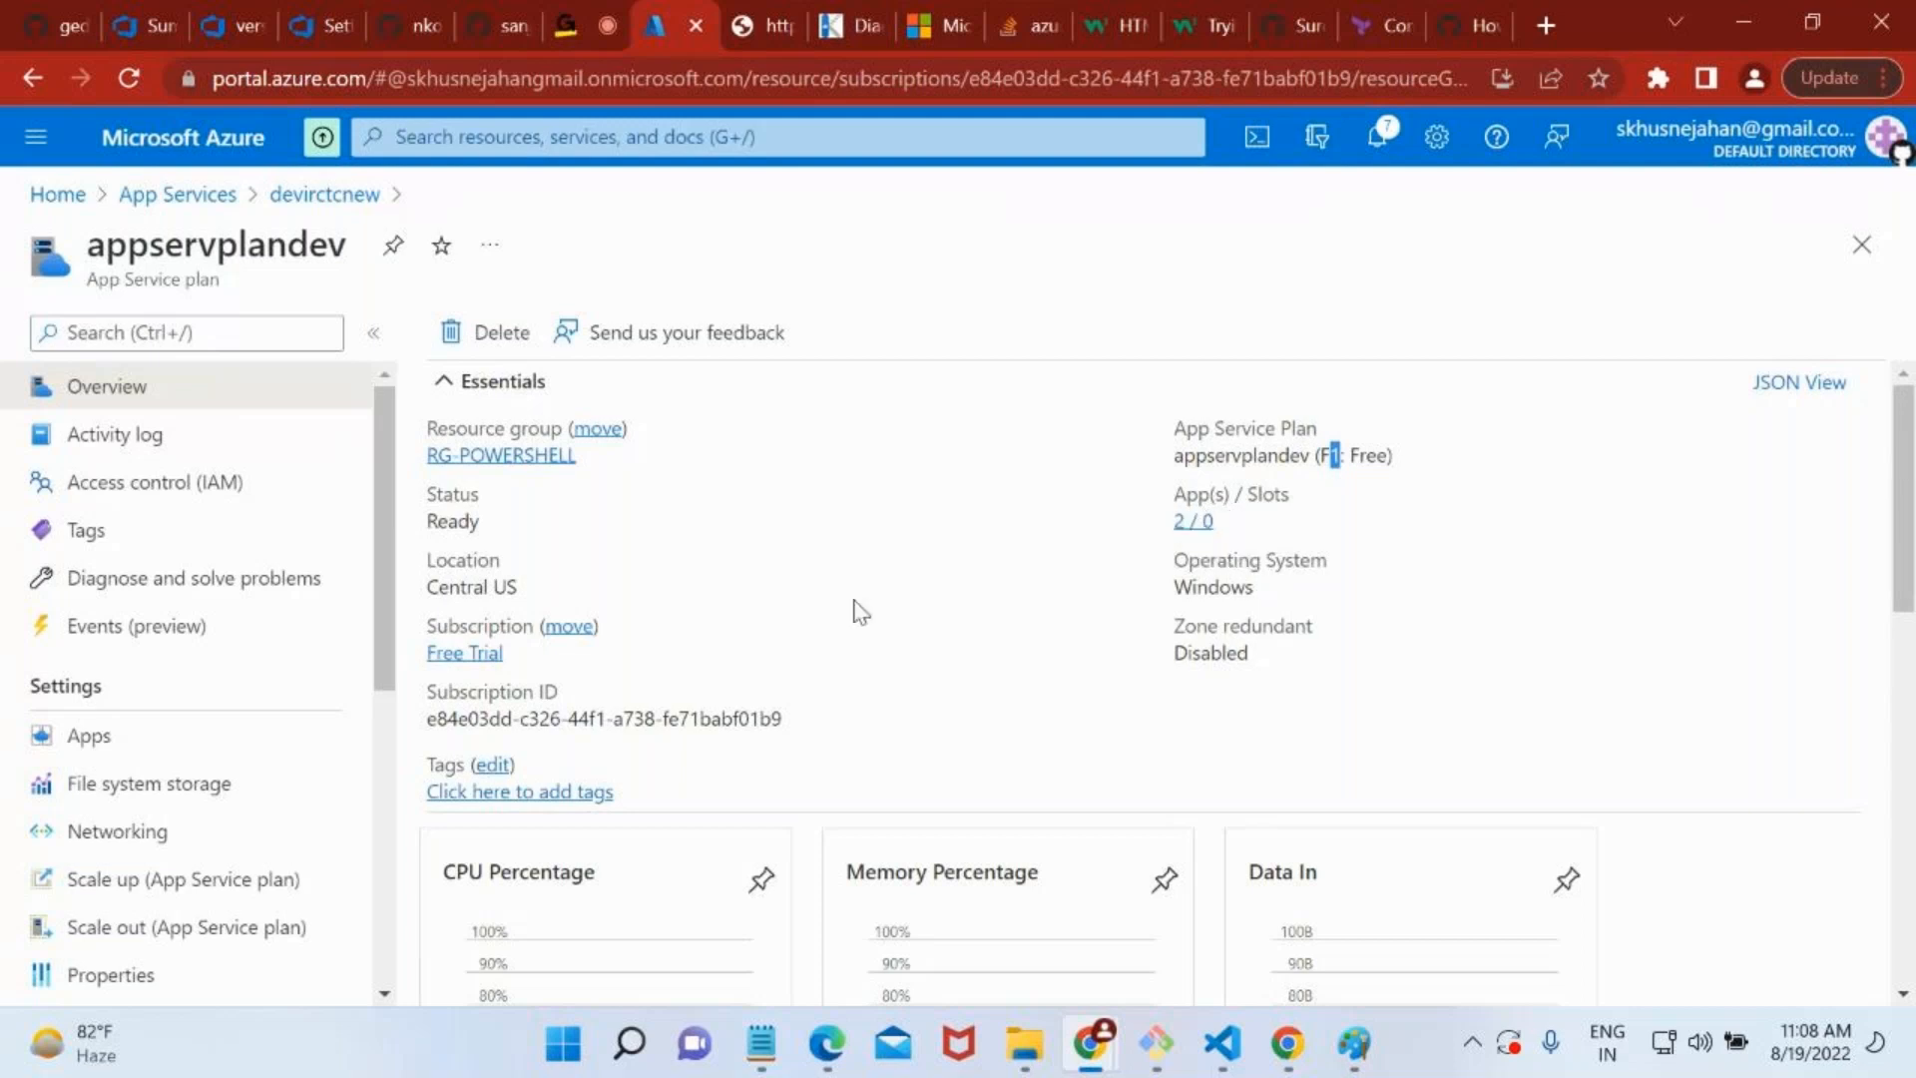
left_click(84, 741)
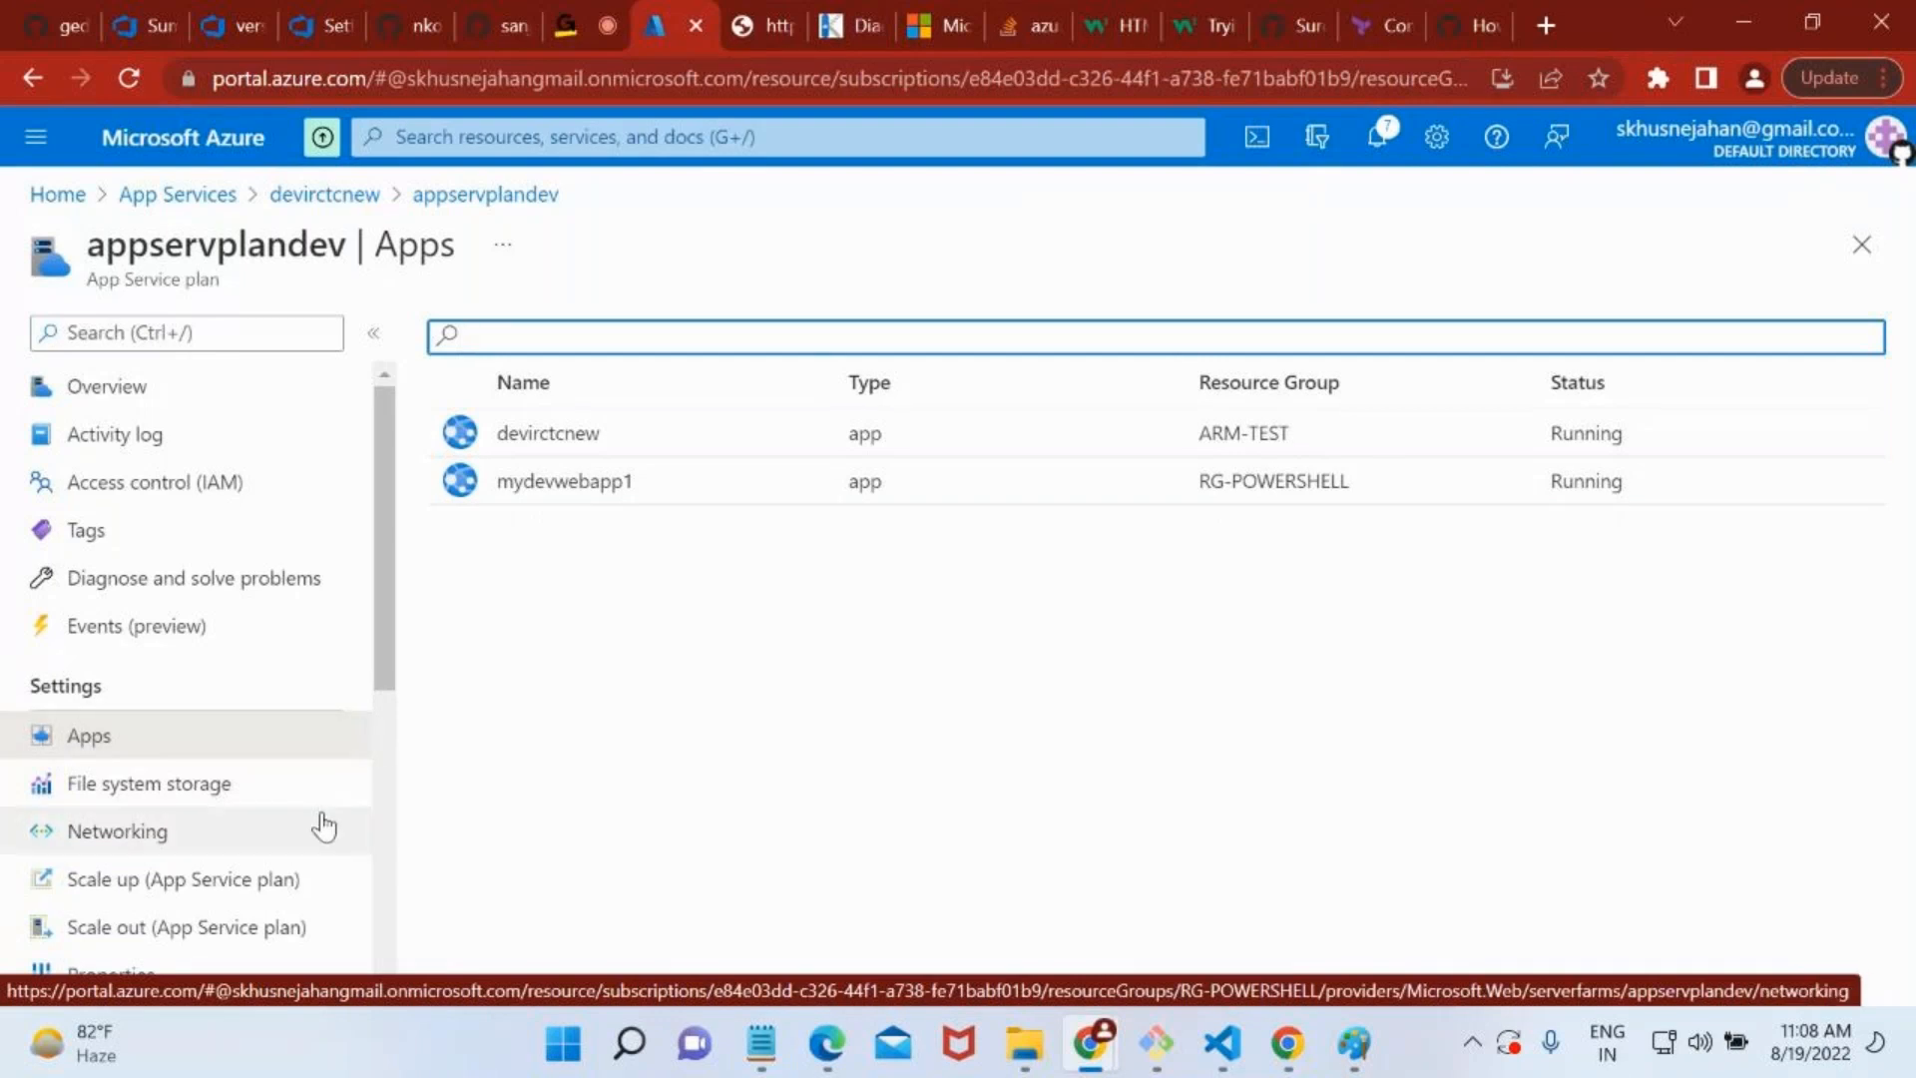
scroll(320, 825, "down", 2)
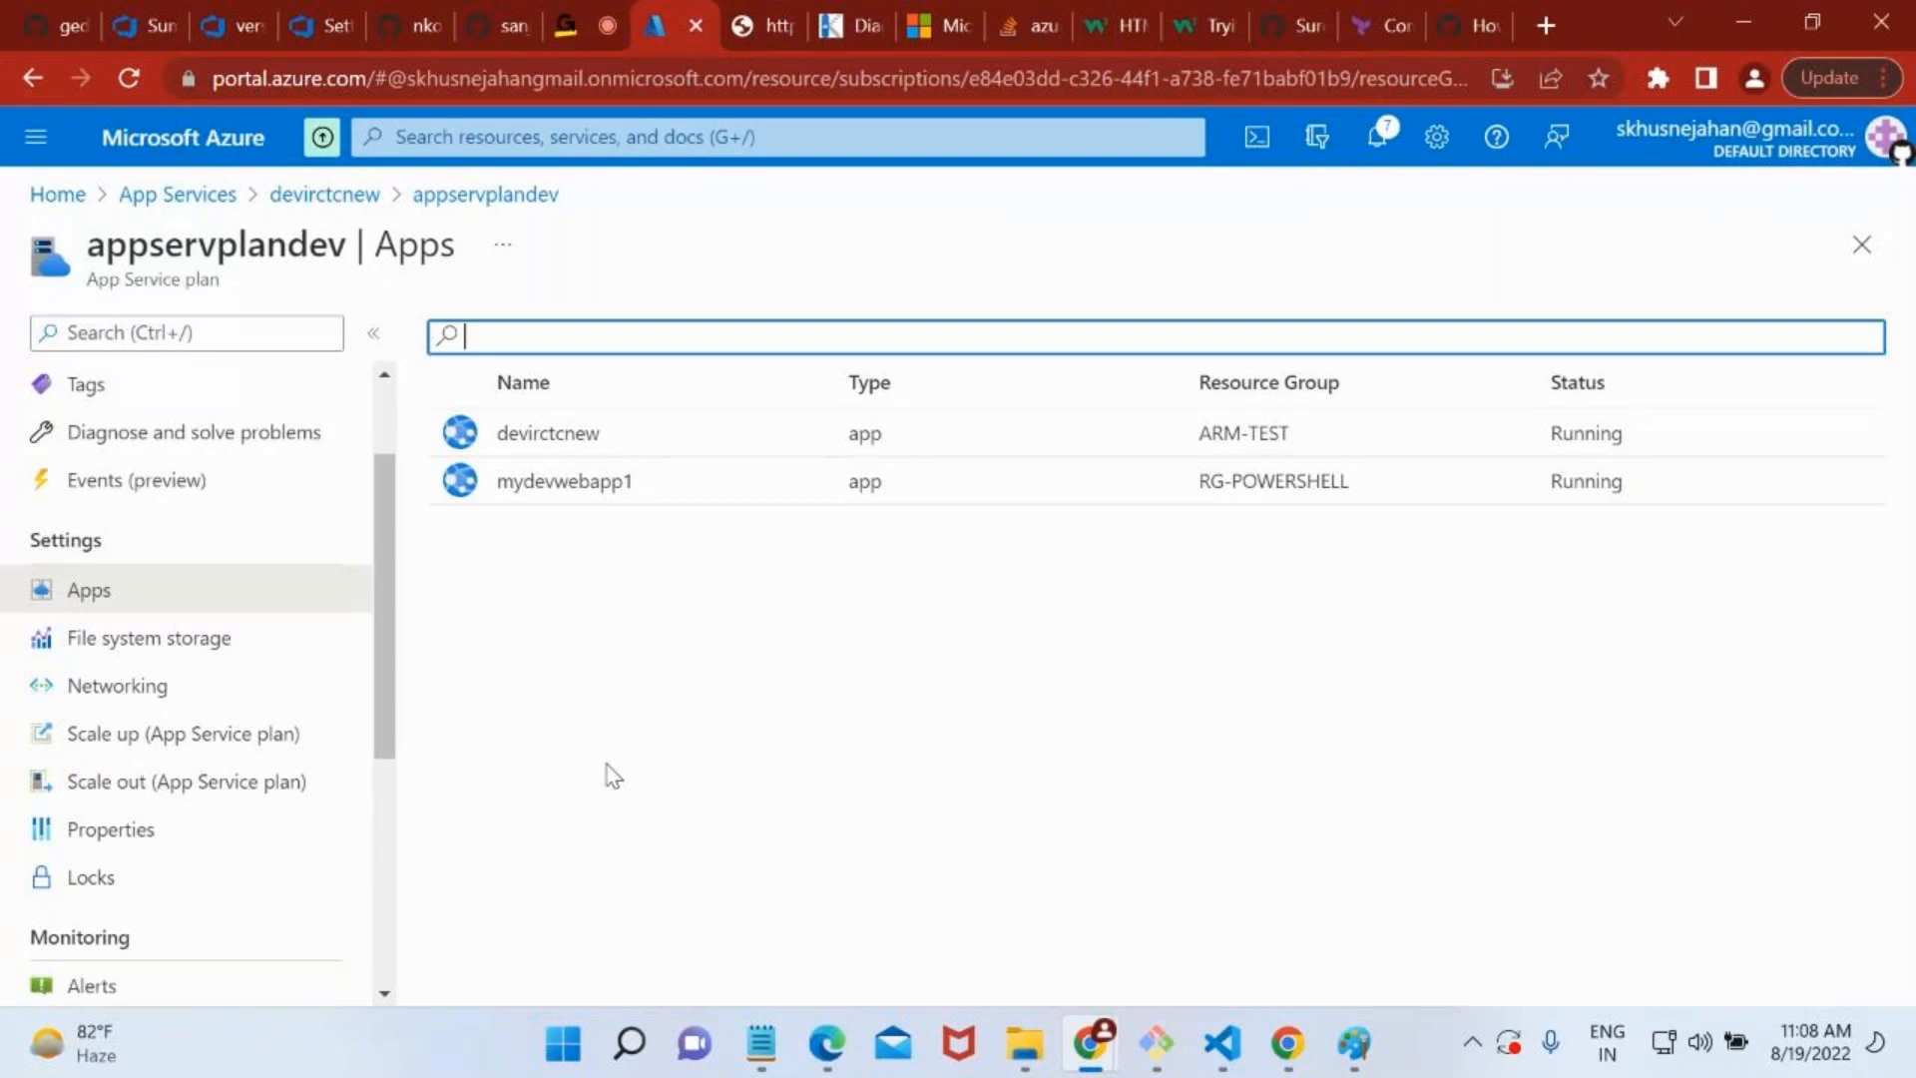
Switch to Paint and start a new blank drawing, discarding the current diagram.
left_click(1353, 1043)
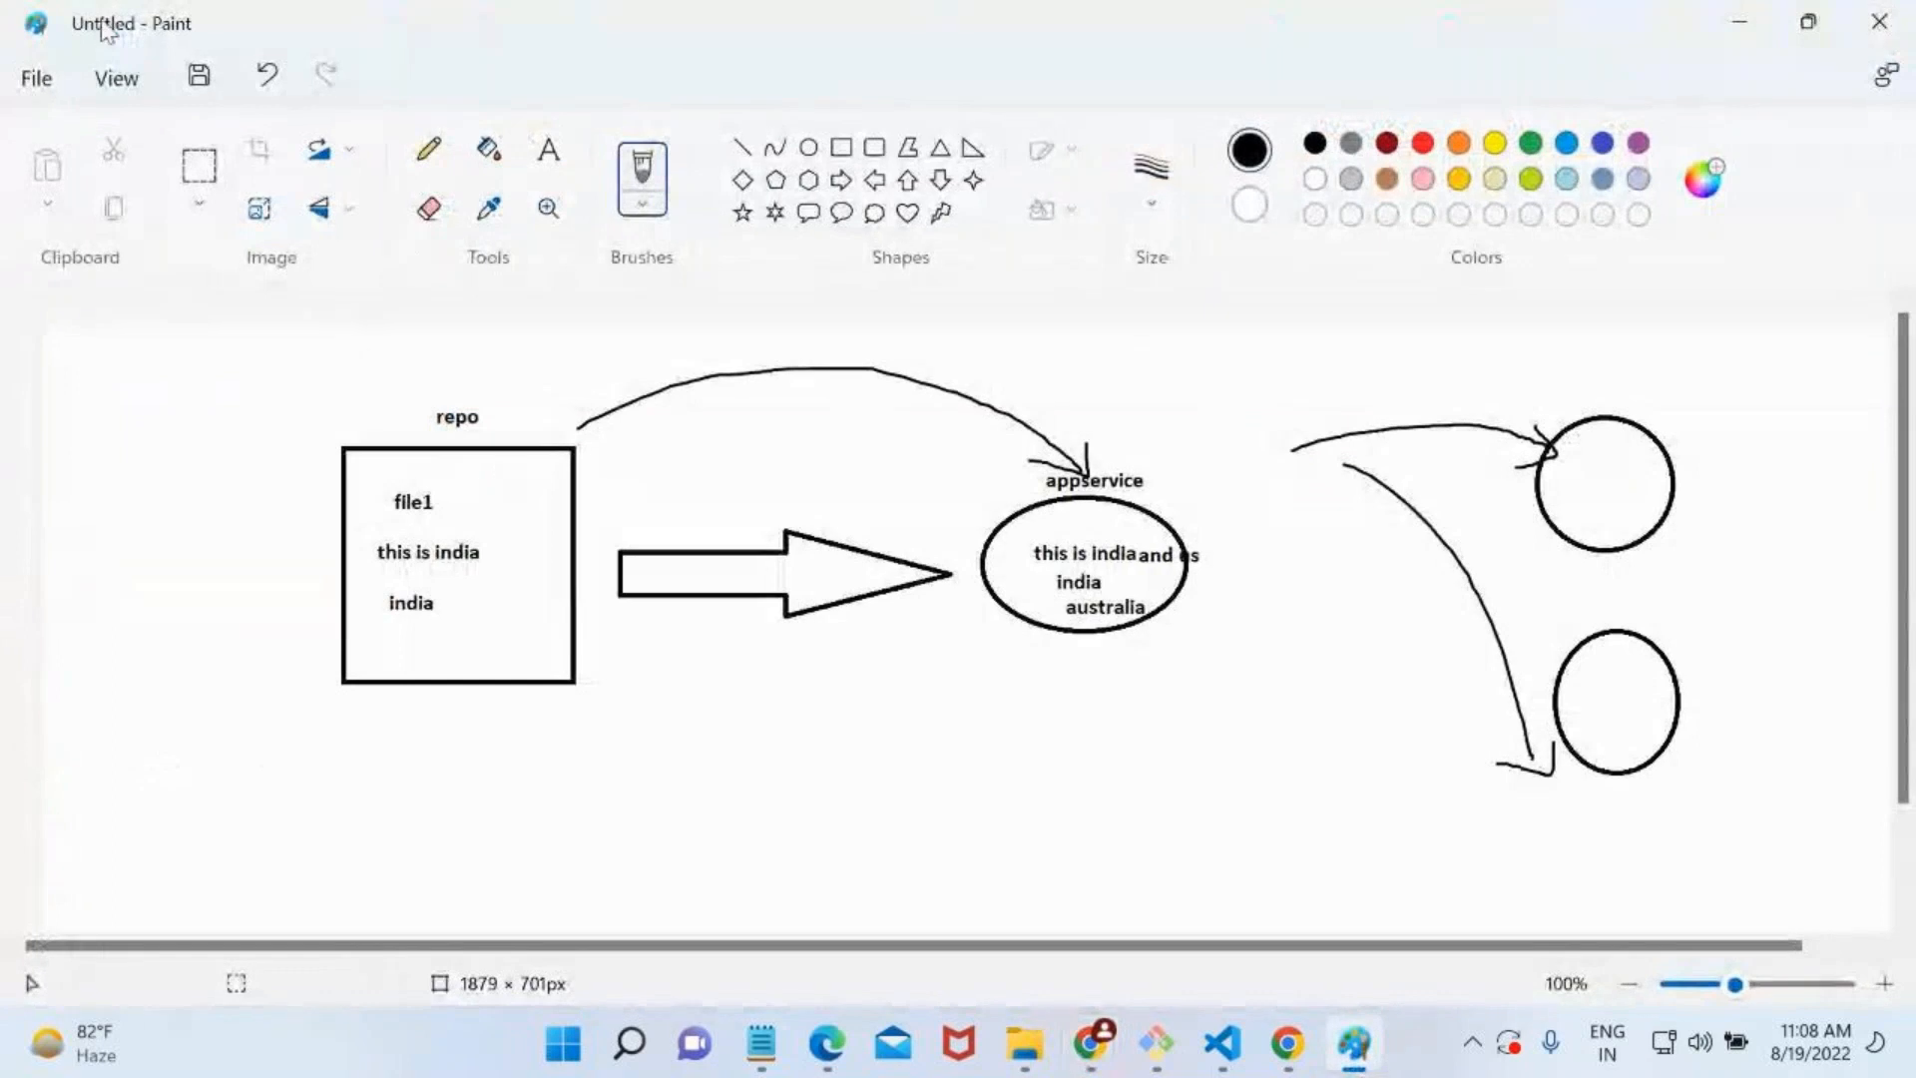
left_click(36, 78)
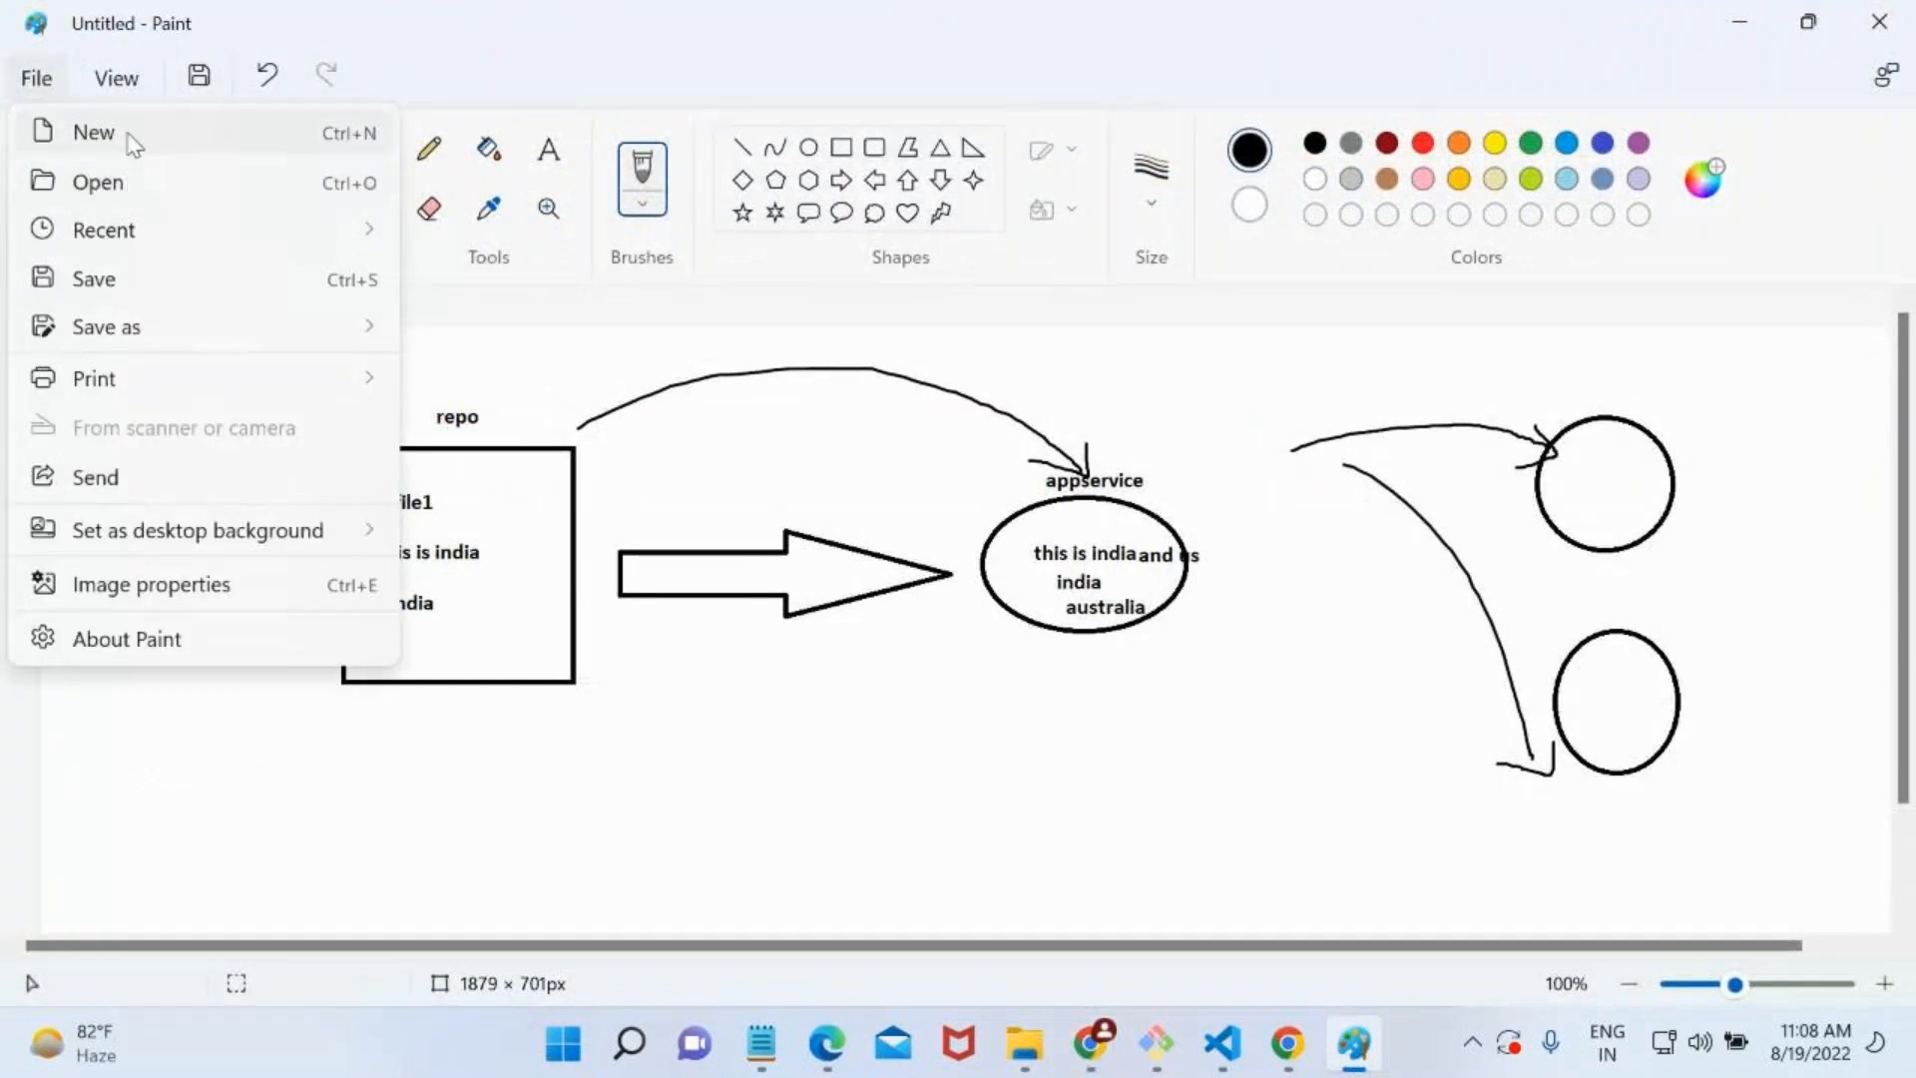
left_click(128, 175)
left_click(944, 587)
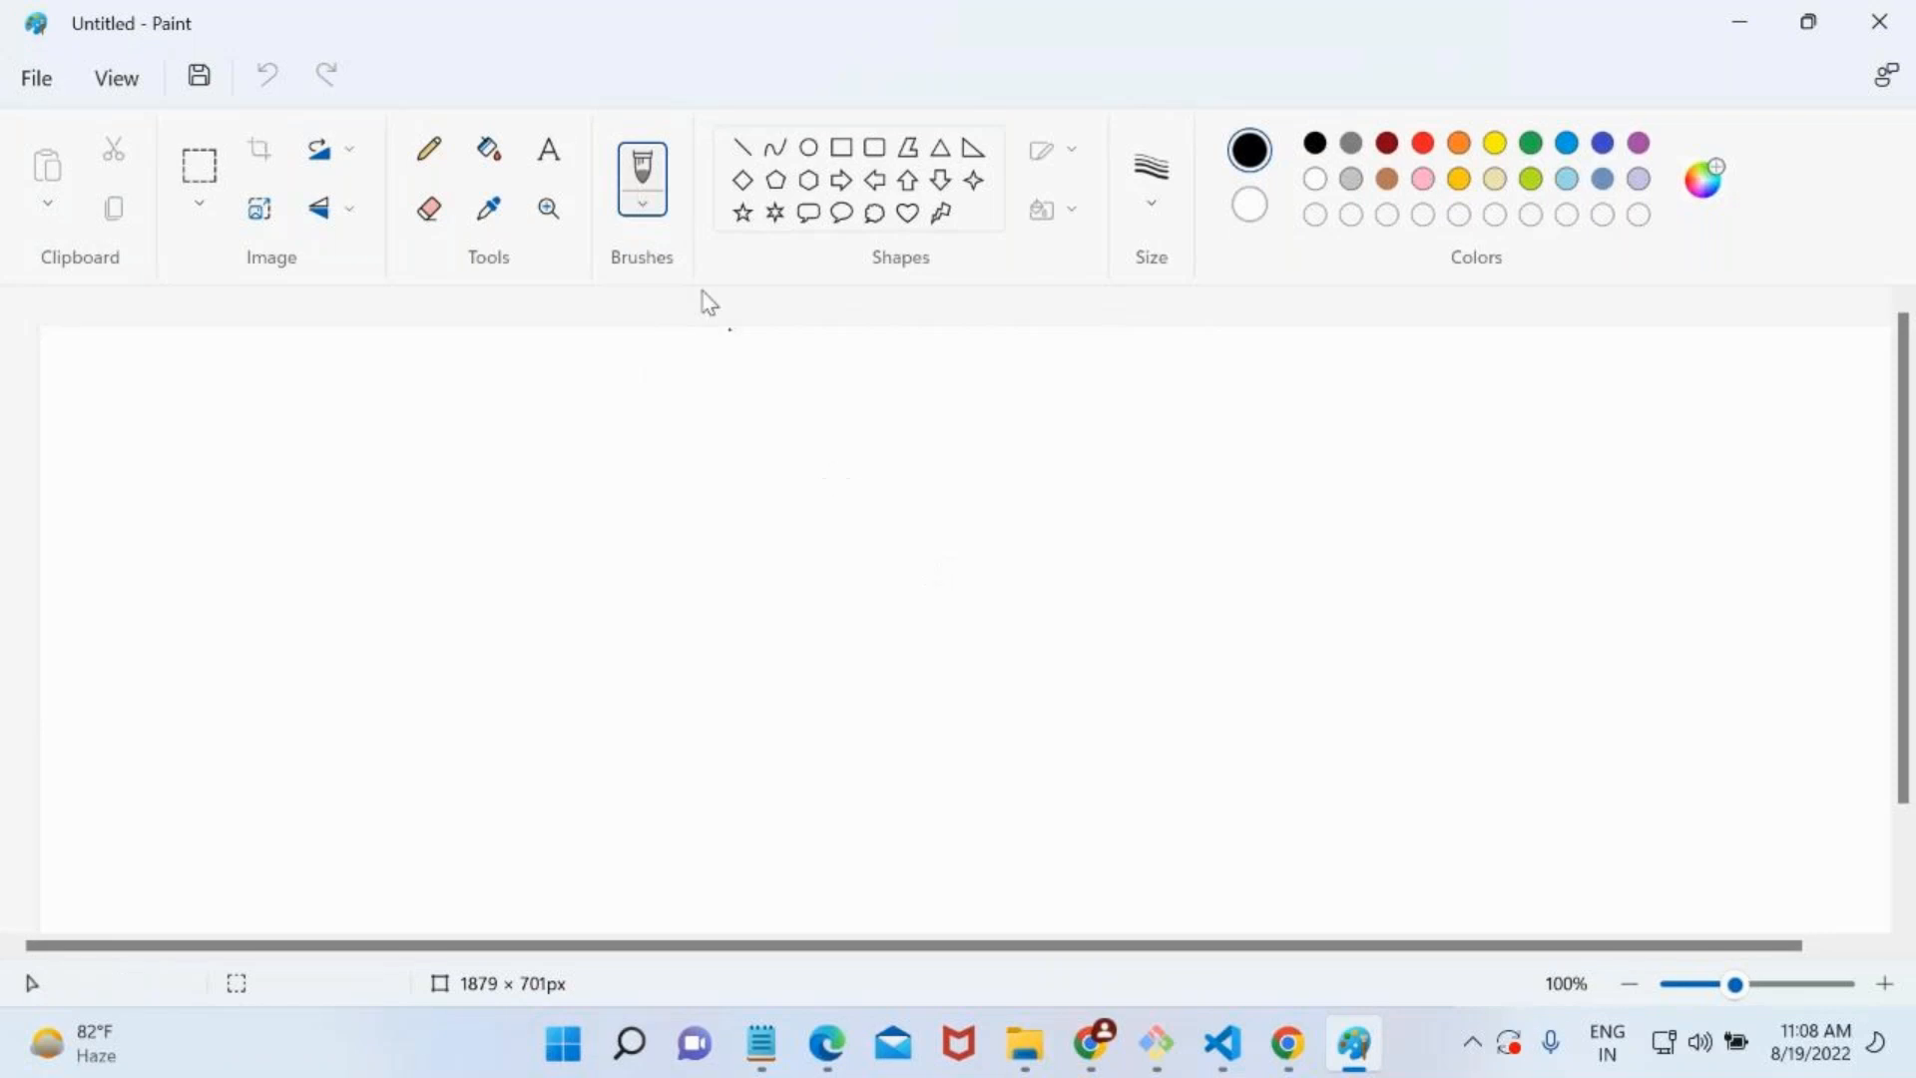
Draw a rectangle about 279 × 244 px on the canvas and label it "4gb ram" inside.
left_click(841, 147)
mouse_move(342, 496)
left_mouse_down()
mouse_move(539, 722)
mouse_move(624, 738)
left_mouse_up()
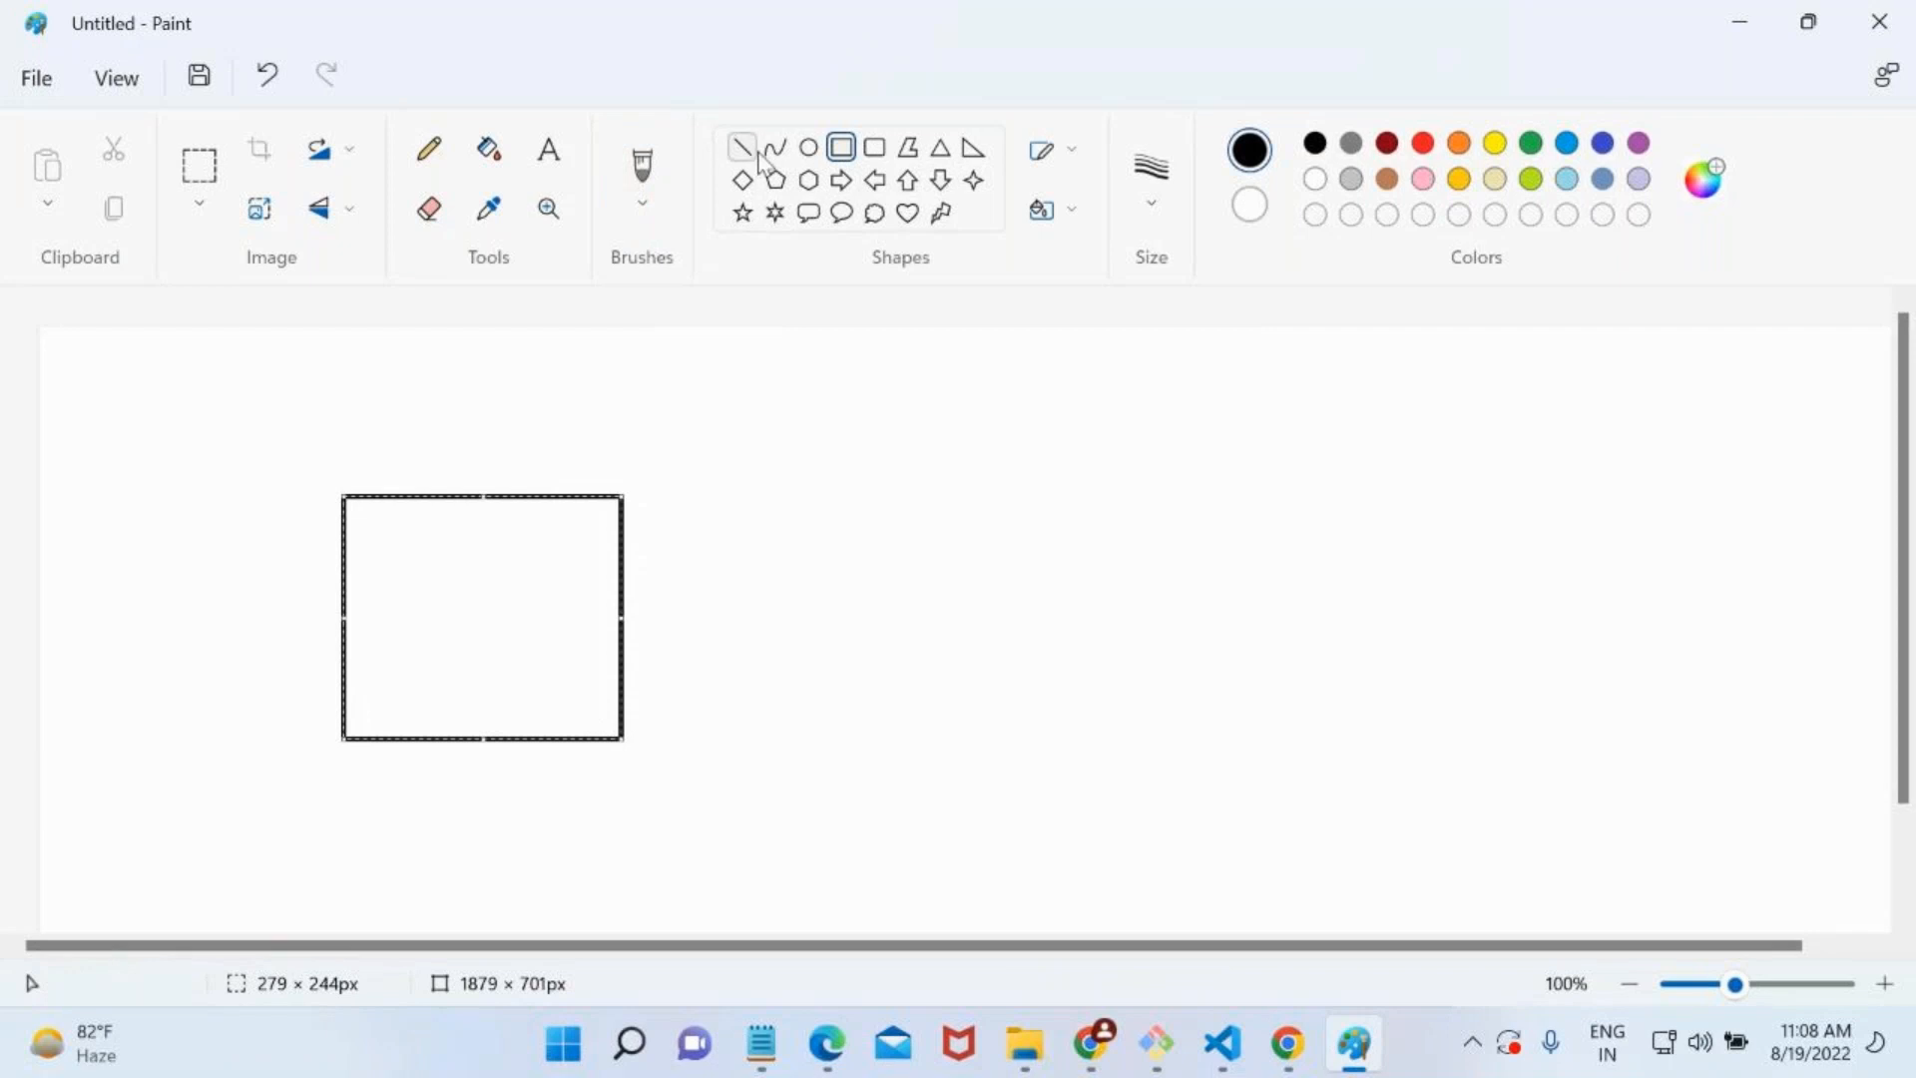
left_click(550, 149)
left_click(389, 571)
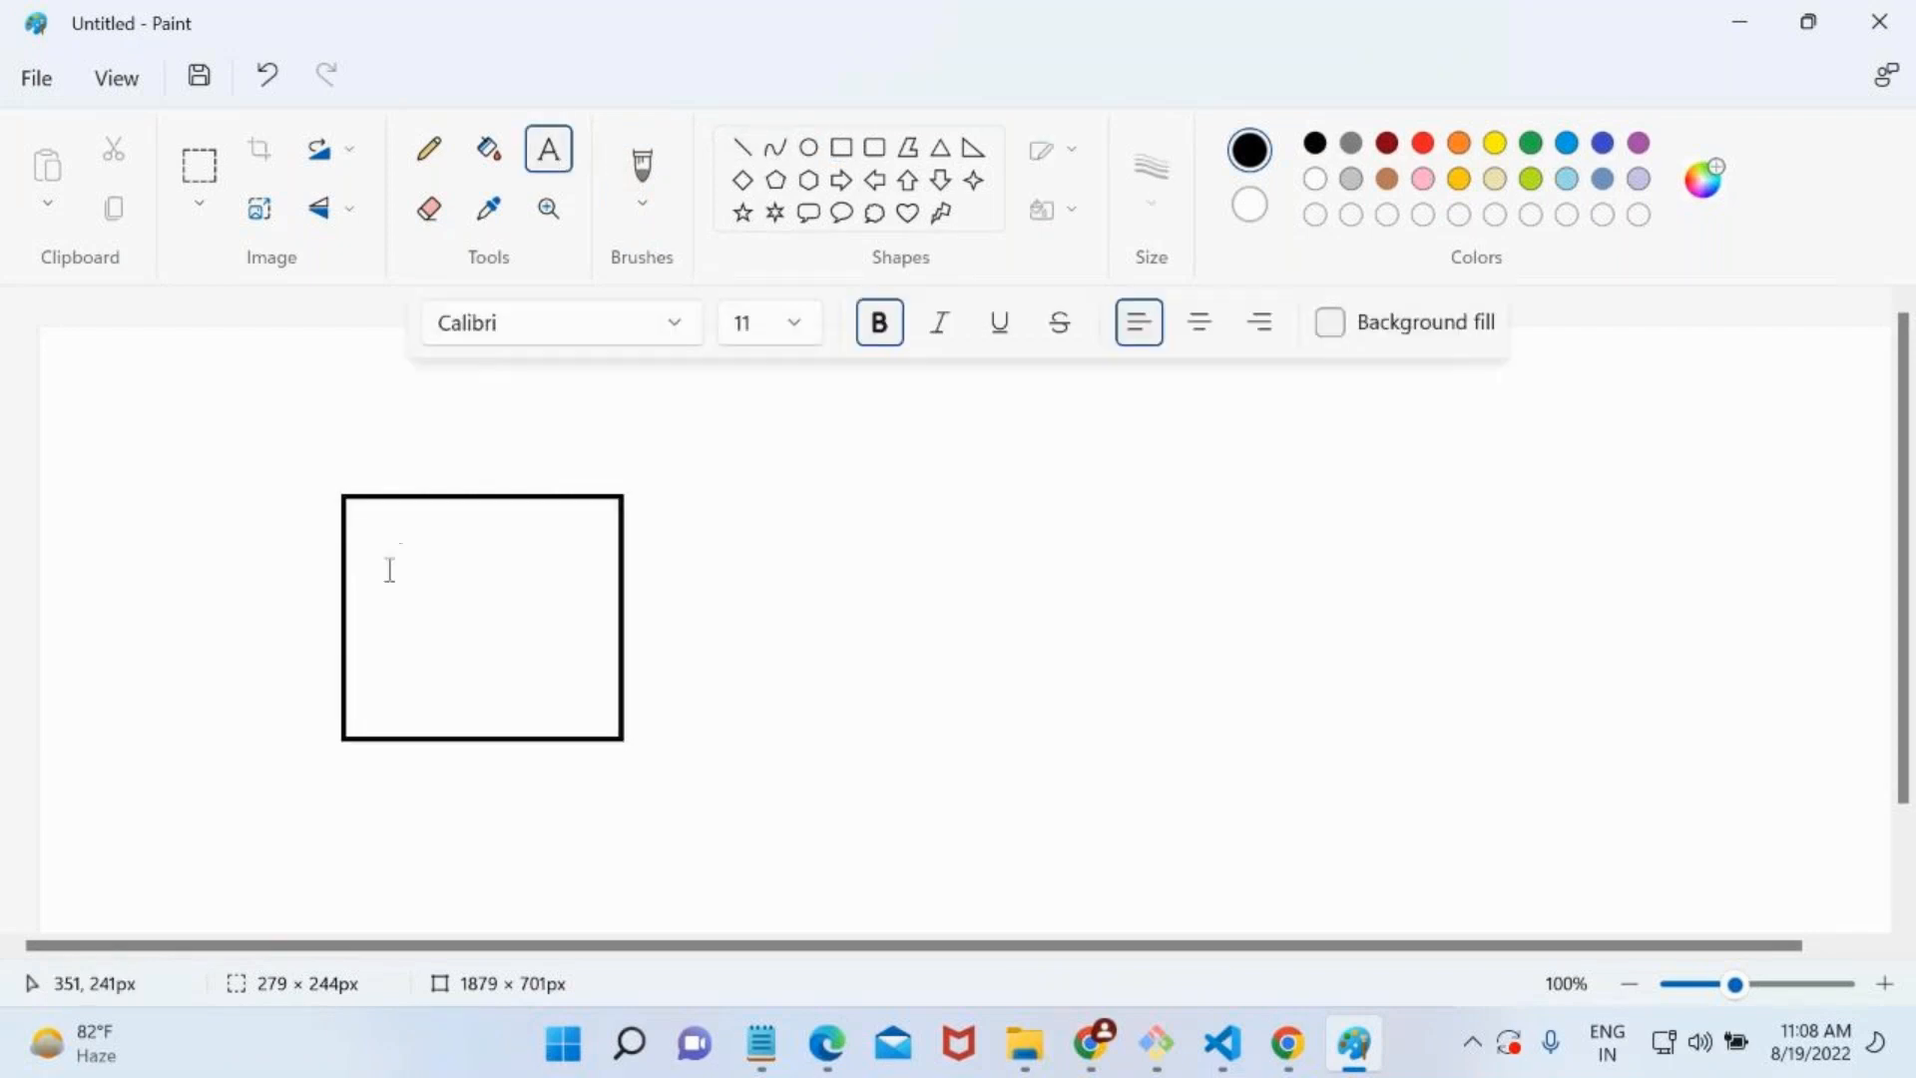
type("4gb ram")
Add the text "100gb" below the "4gb ram" label inside the rectangle.
left_click(389, 626)
type("100gb")
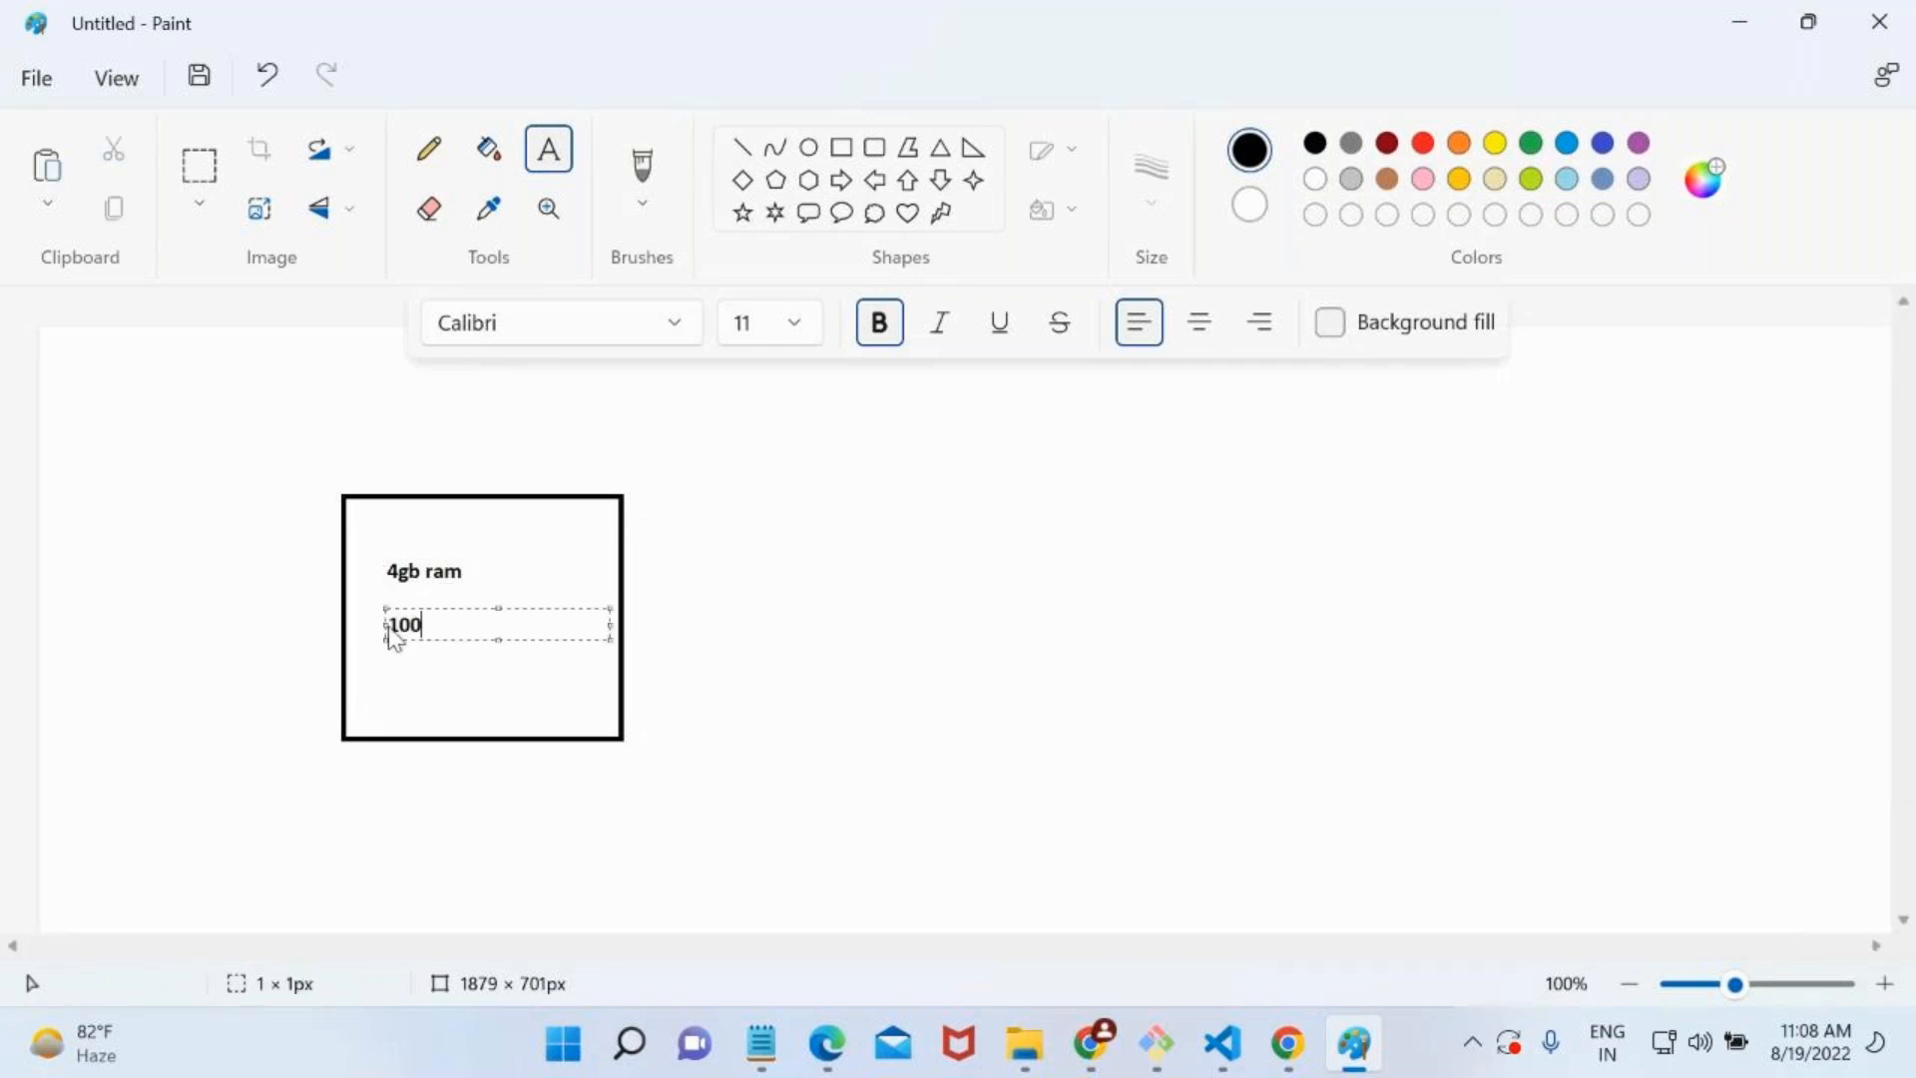
left_click(275, 676)
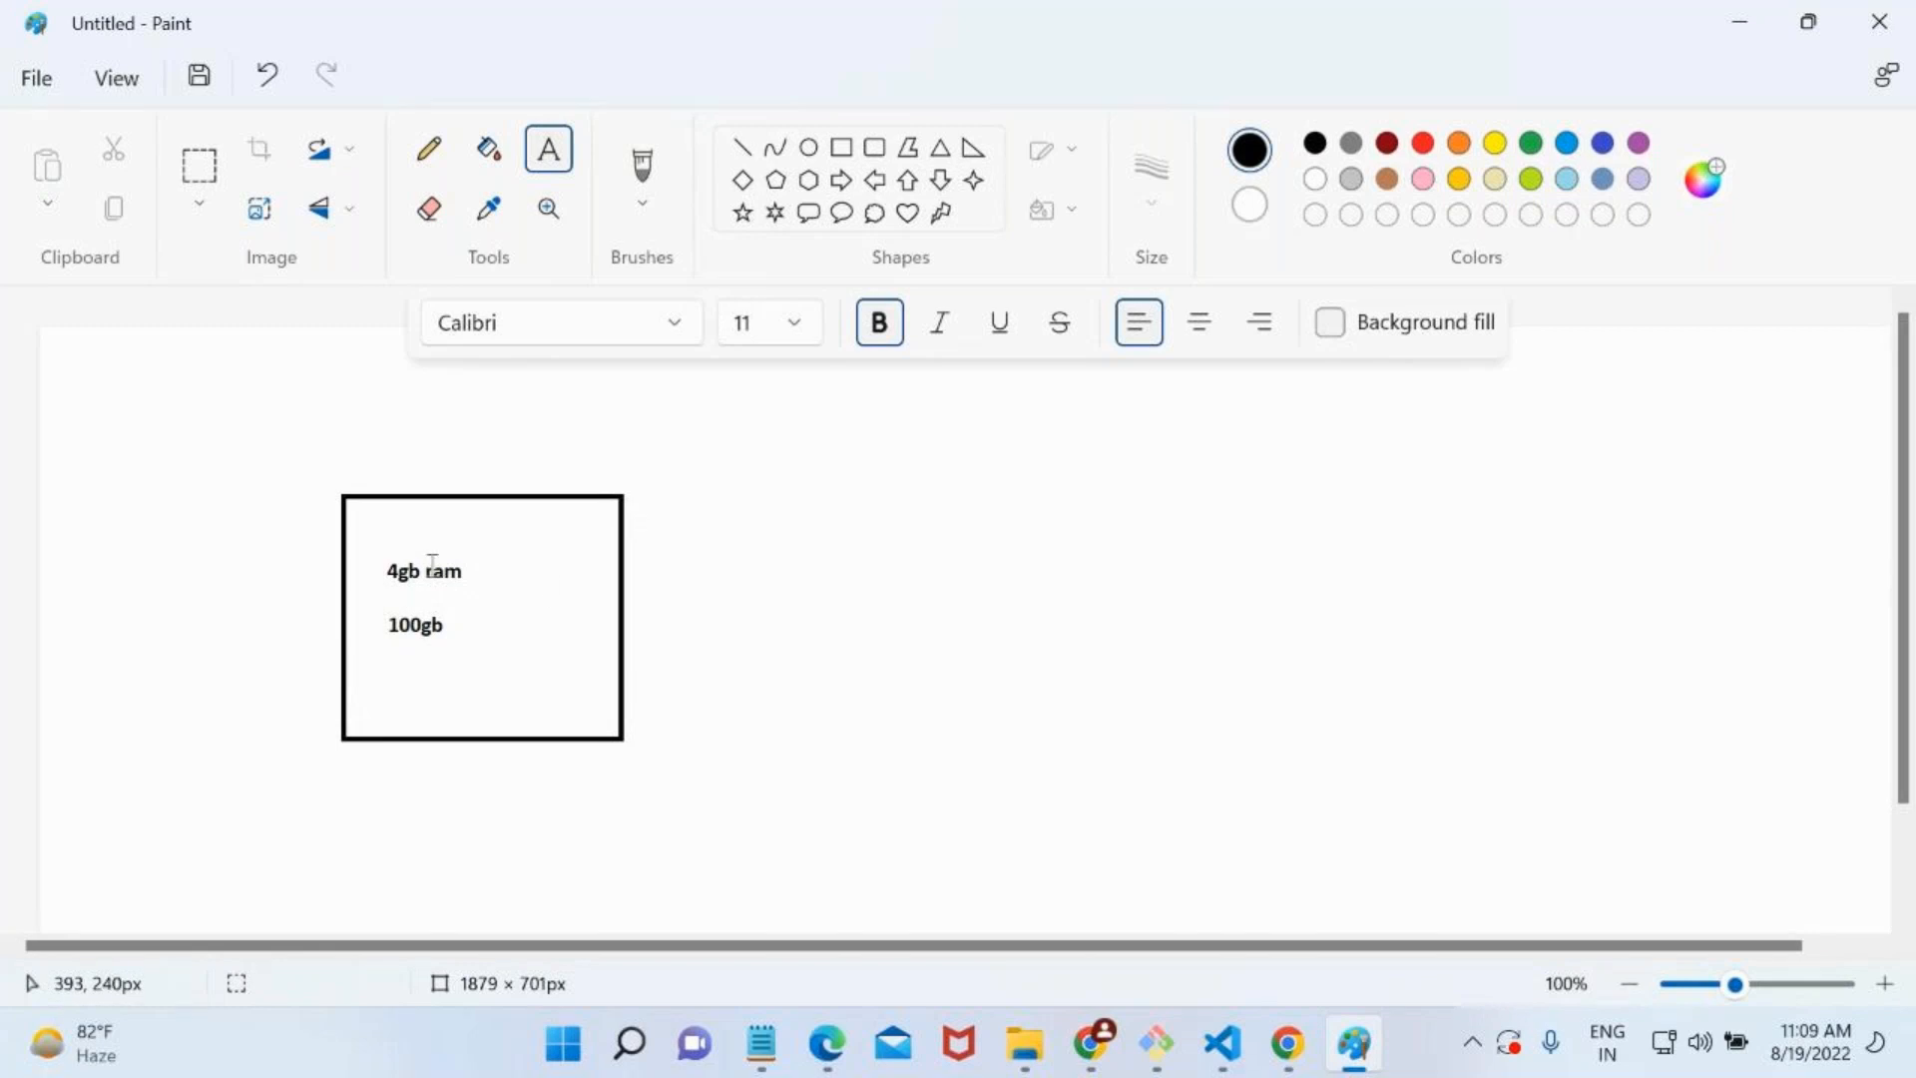
left_click(376, 645)
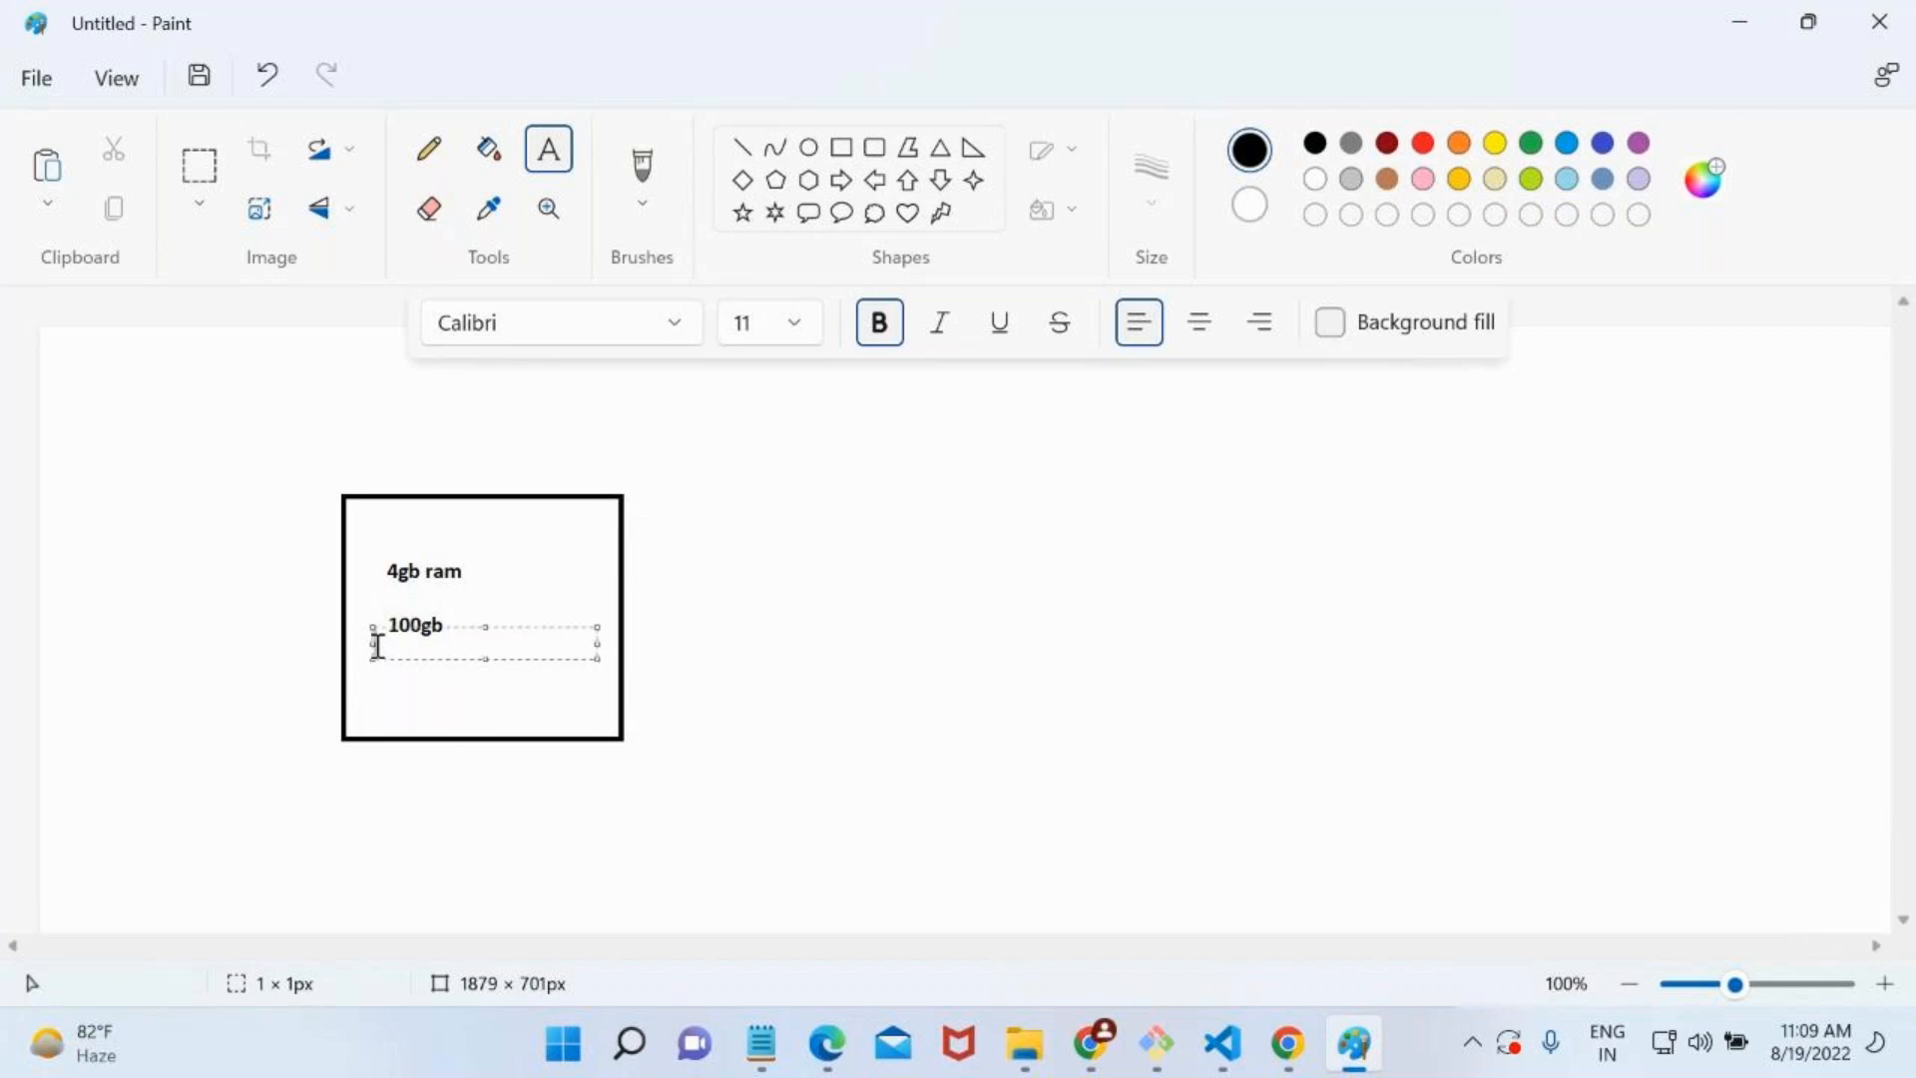
Add a second column of text in the rectangle reading "8gb ram" with "150gb" below it.
left_click(501, 570)
left_click(489, 572)
type("8gb")
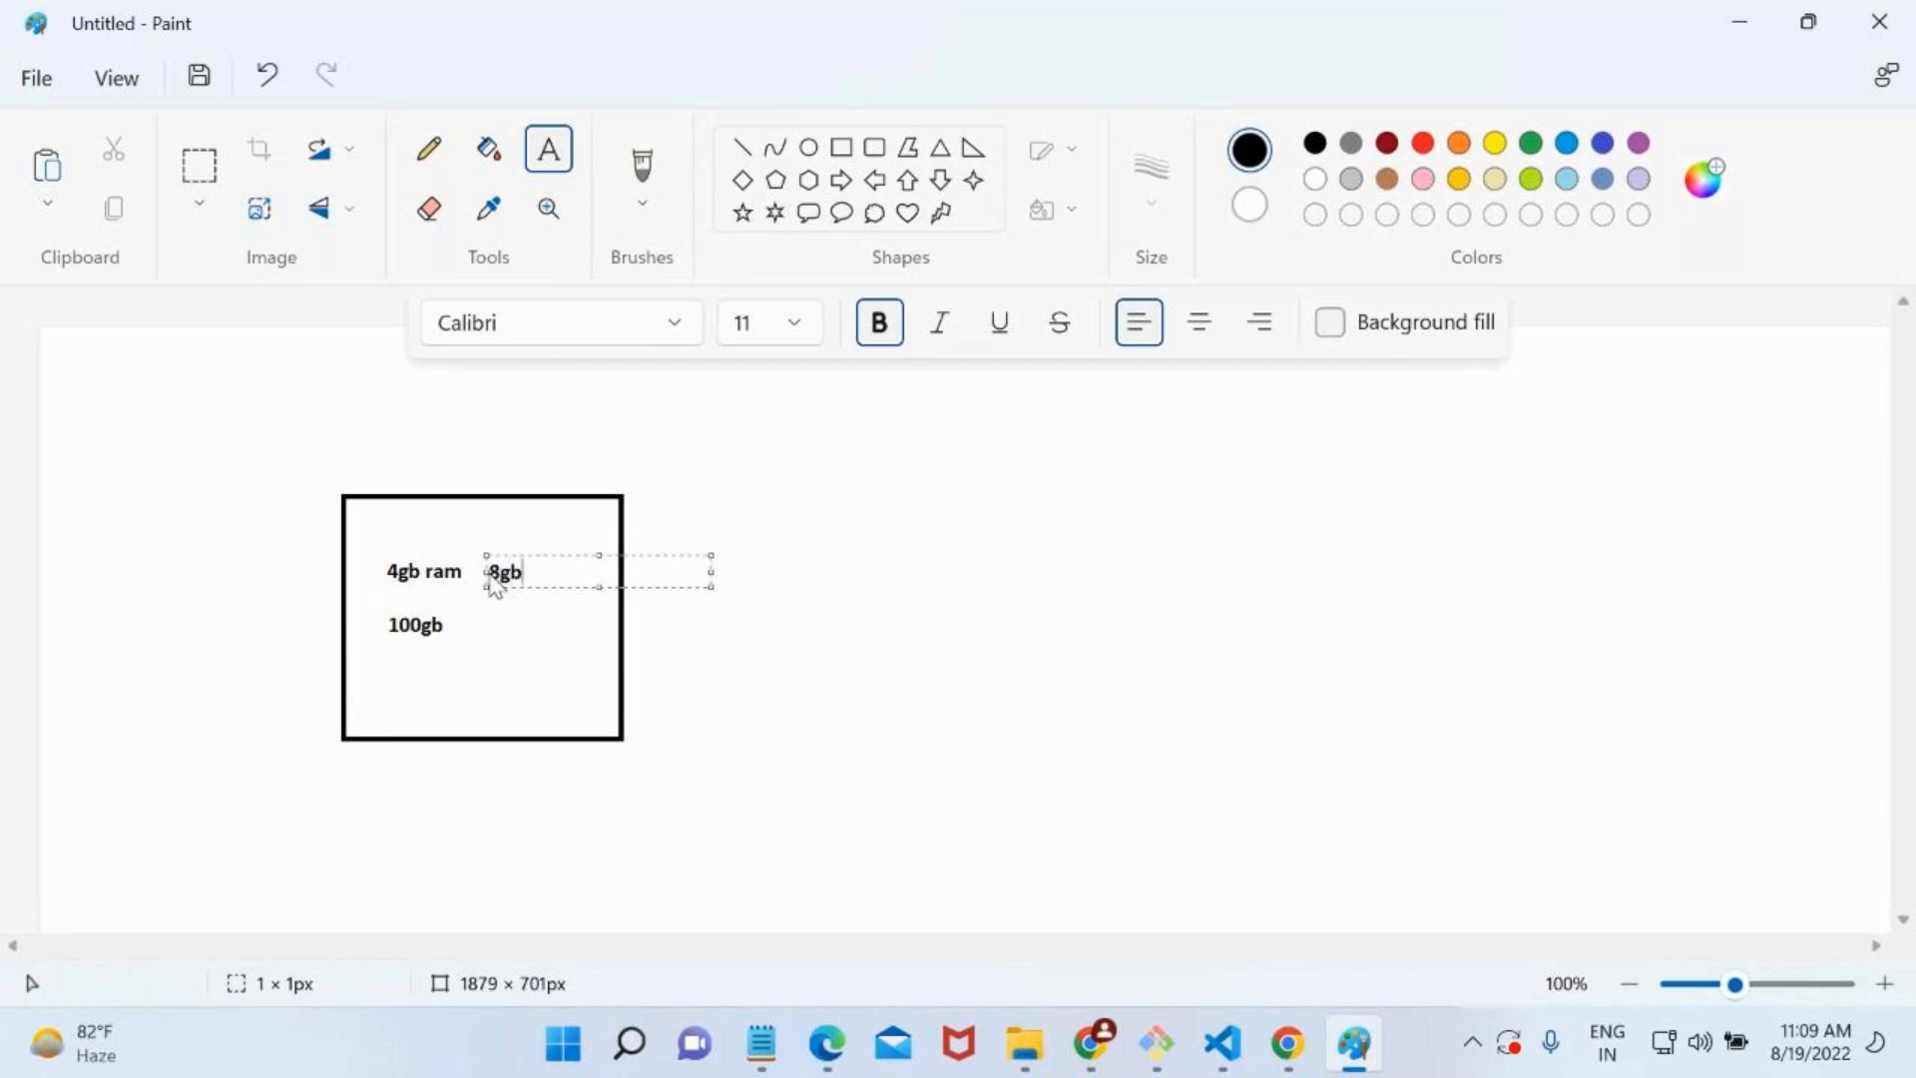
type(" ram")
left_click(488, 628)
left_click(490, 629)
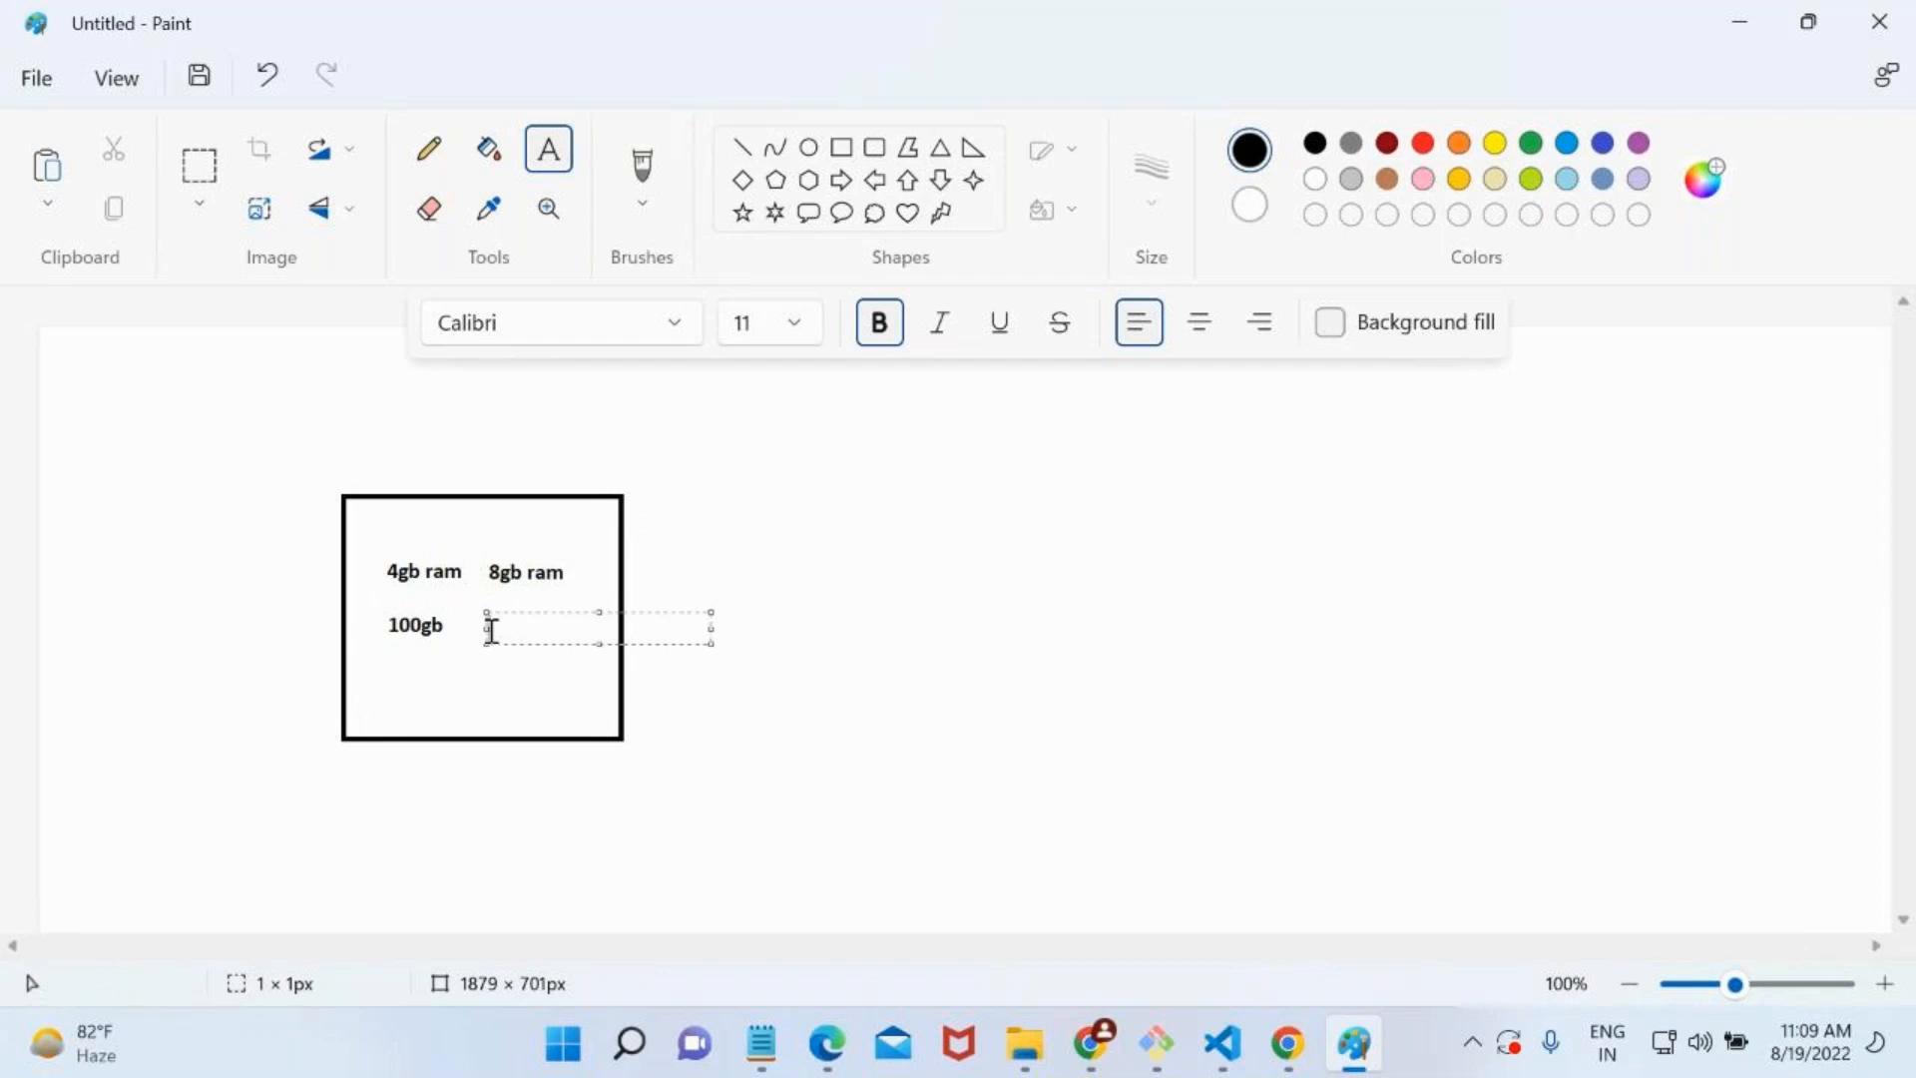
type("150gb")
Undo the "150gb", "8gb ram" and "100gb" texts, keeping only the "4gb ram" label in the rectangle.
left_click(500, 574)
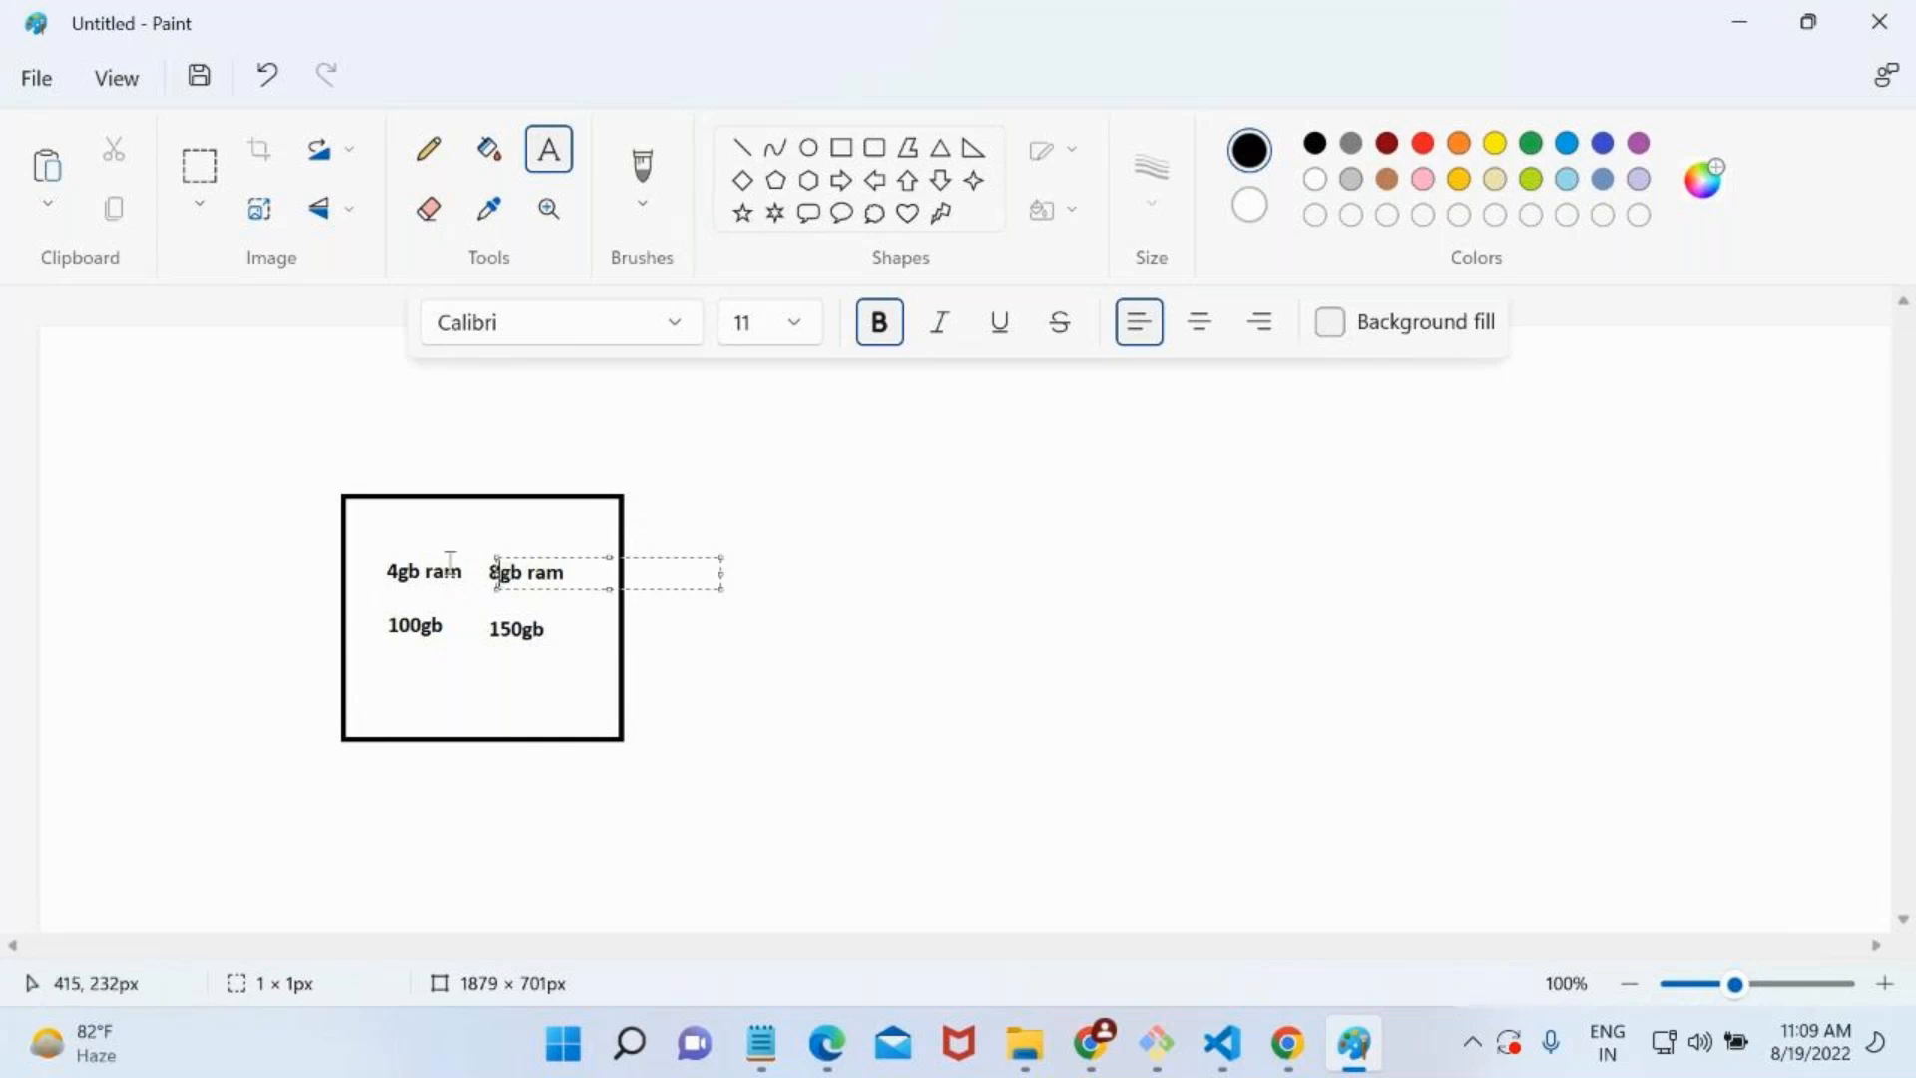
key("ctrl+z")
left_click(473, 640)
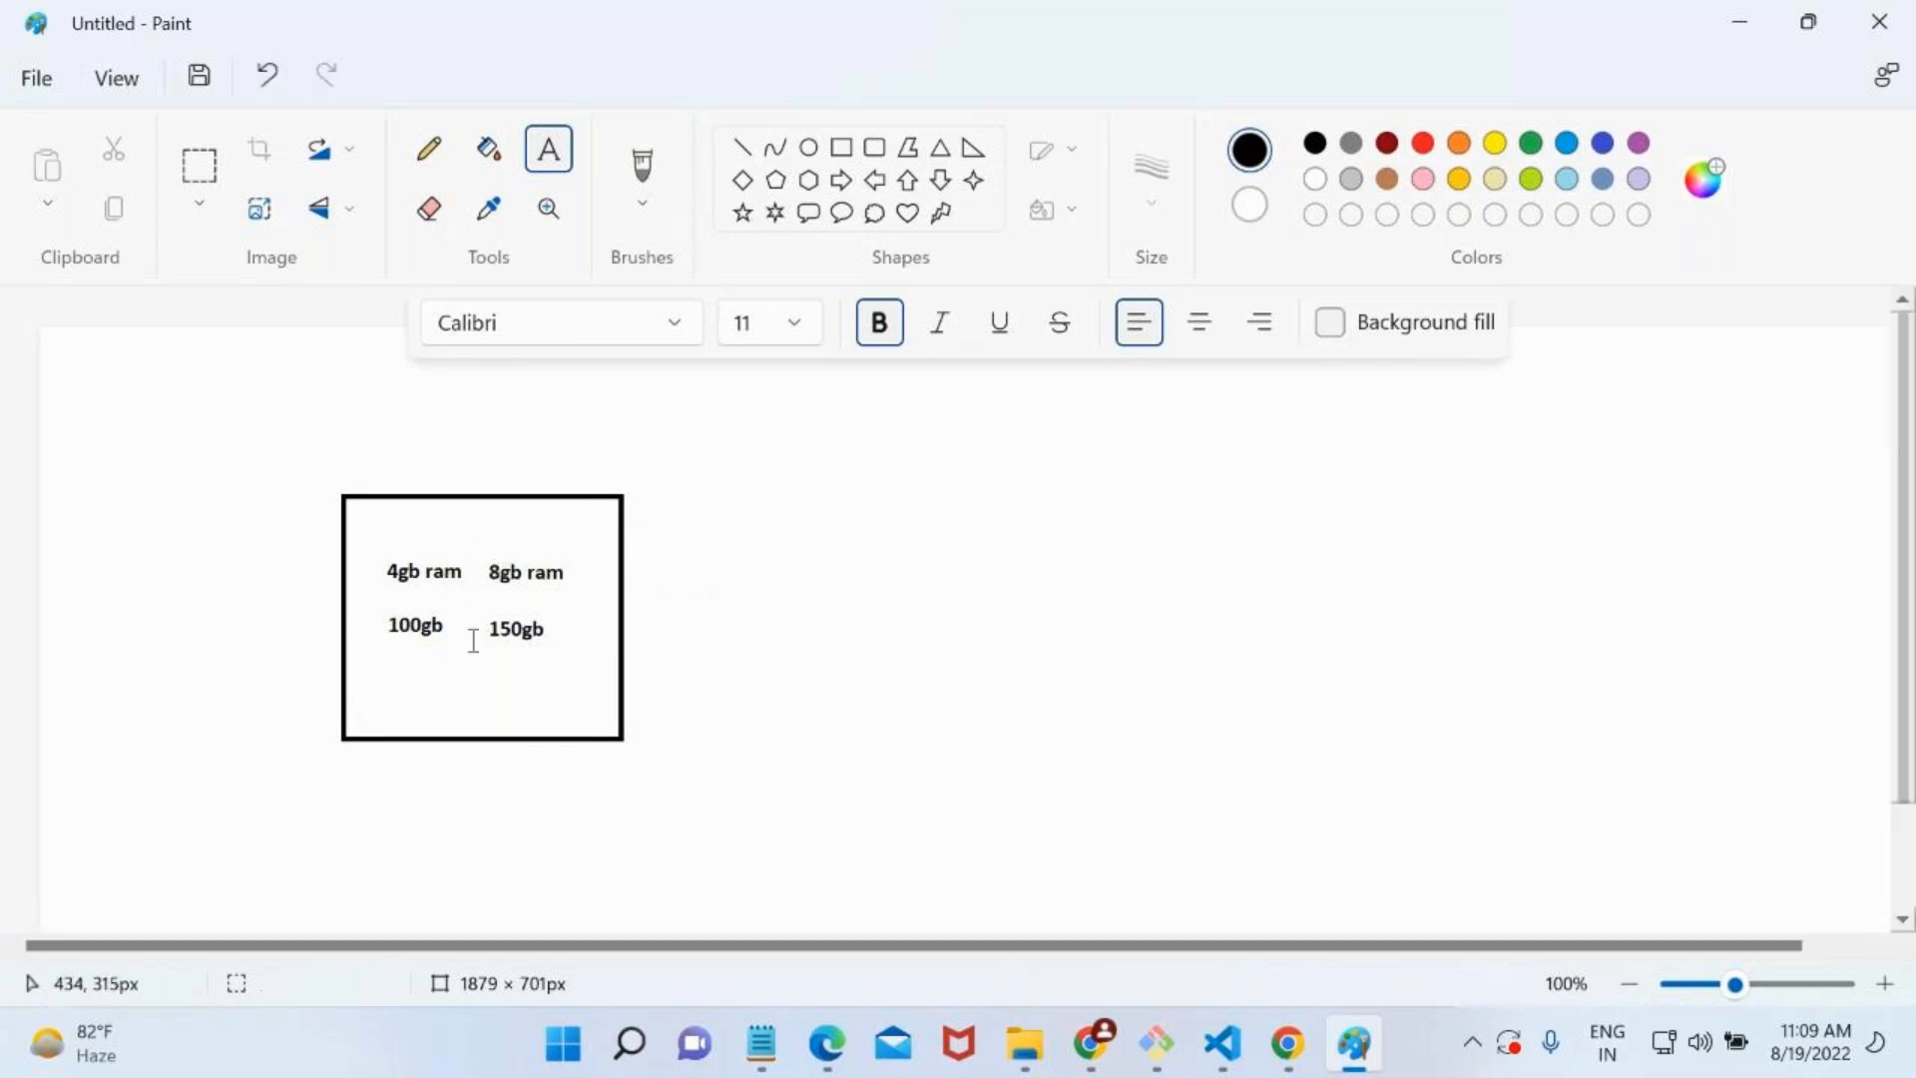
key("ctrl+z")
key("ctrl+z")
key("ctrl+z")
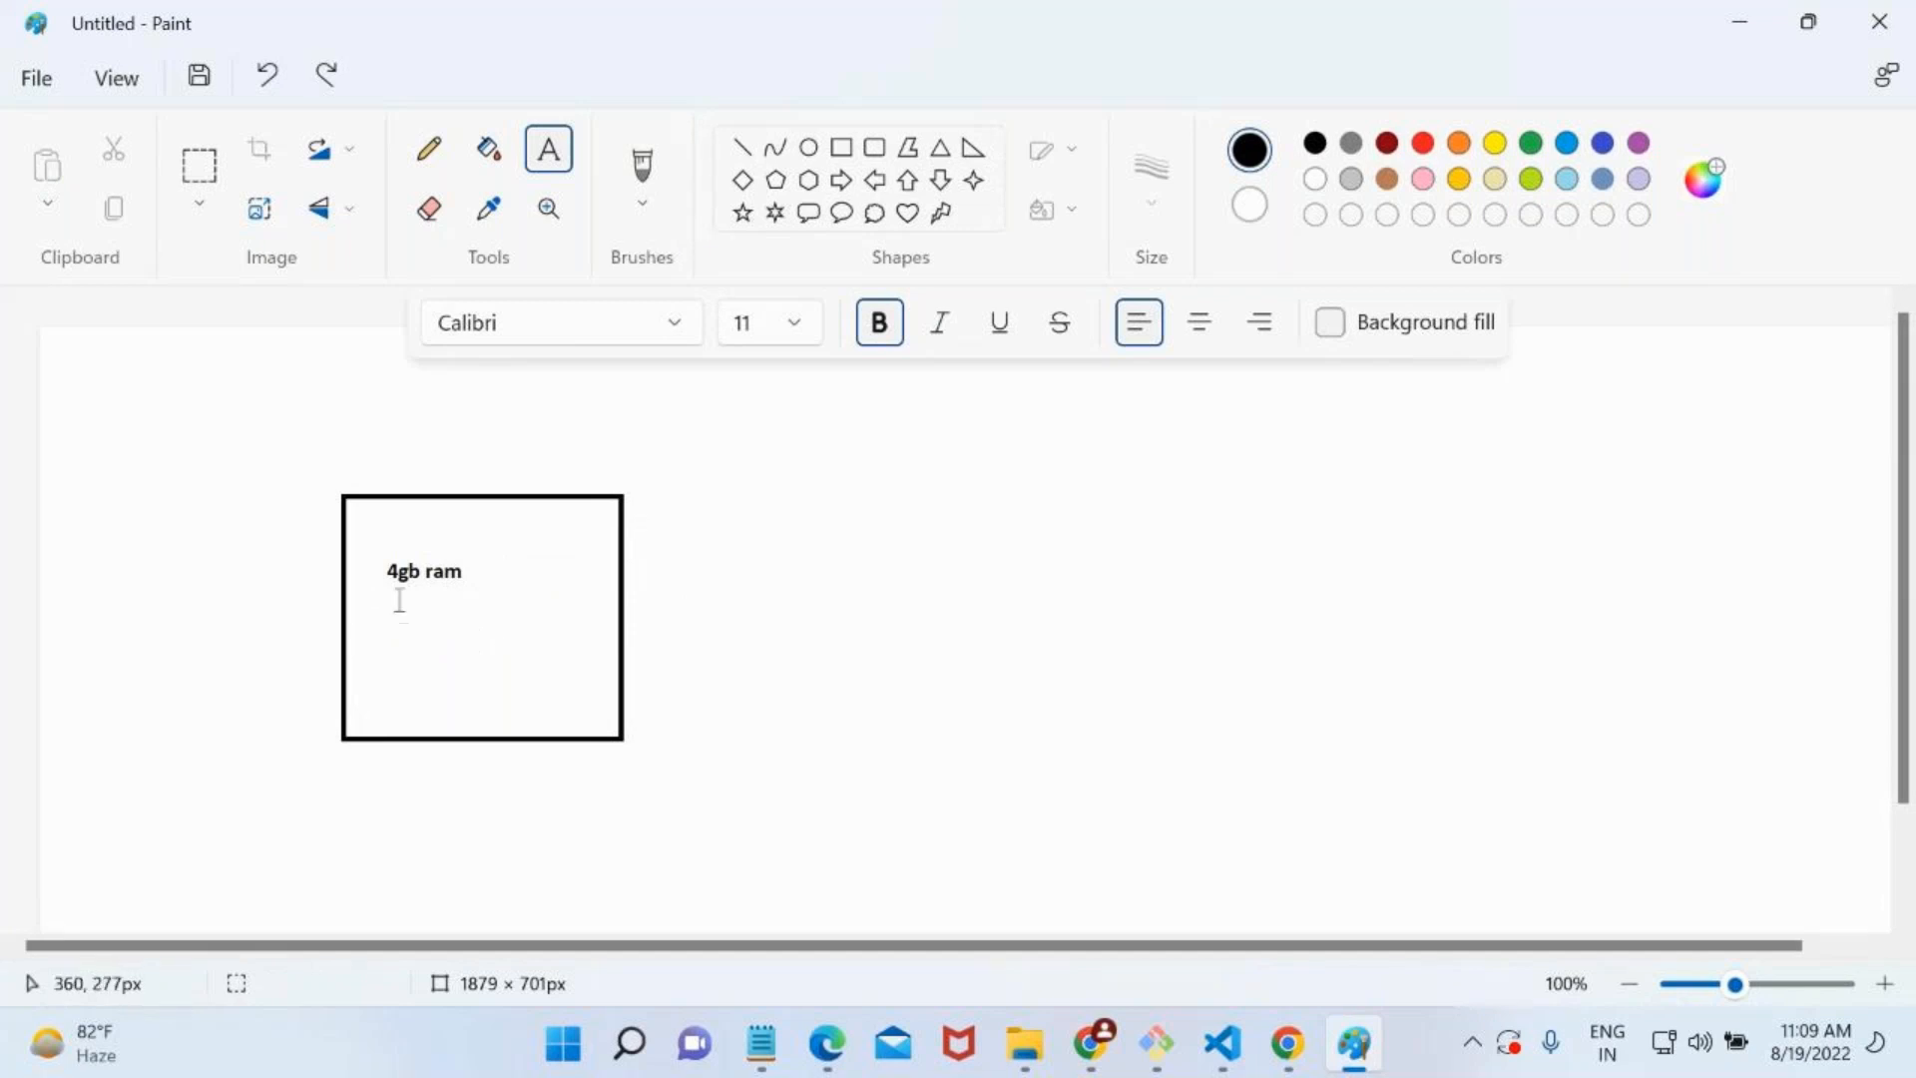
Try the text "8gbram" above the "4gb ram" label and undo it.
left_click(394, 597)
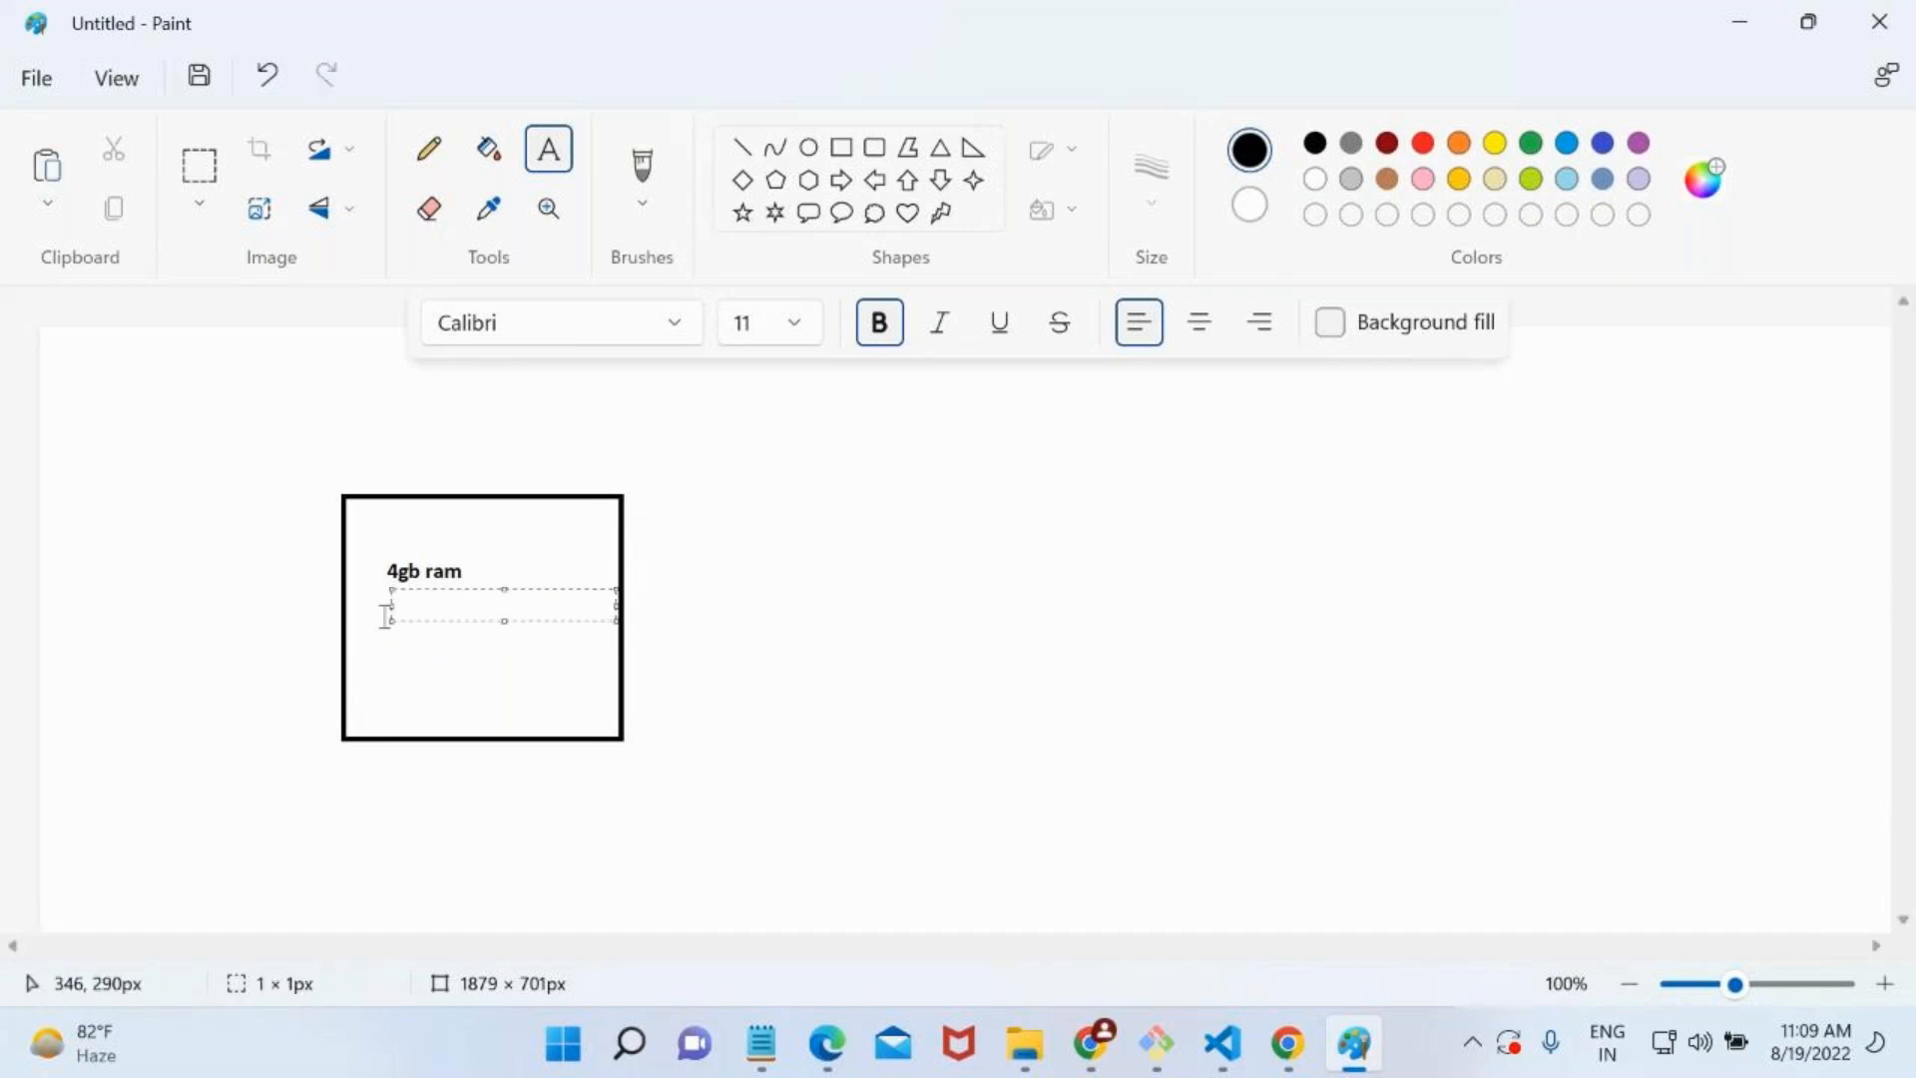
left_click(393, 542)
left_click(396, 544)
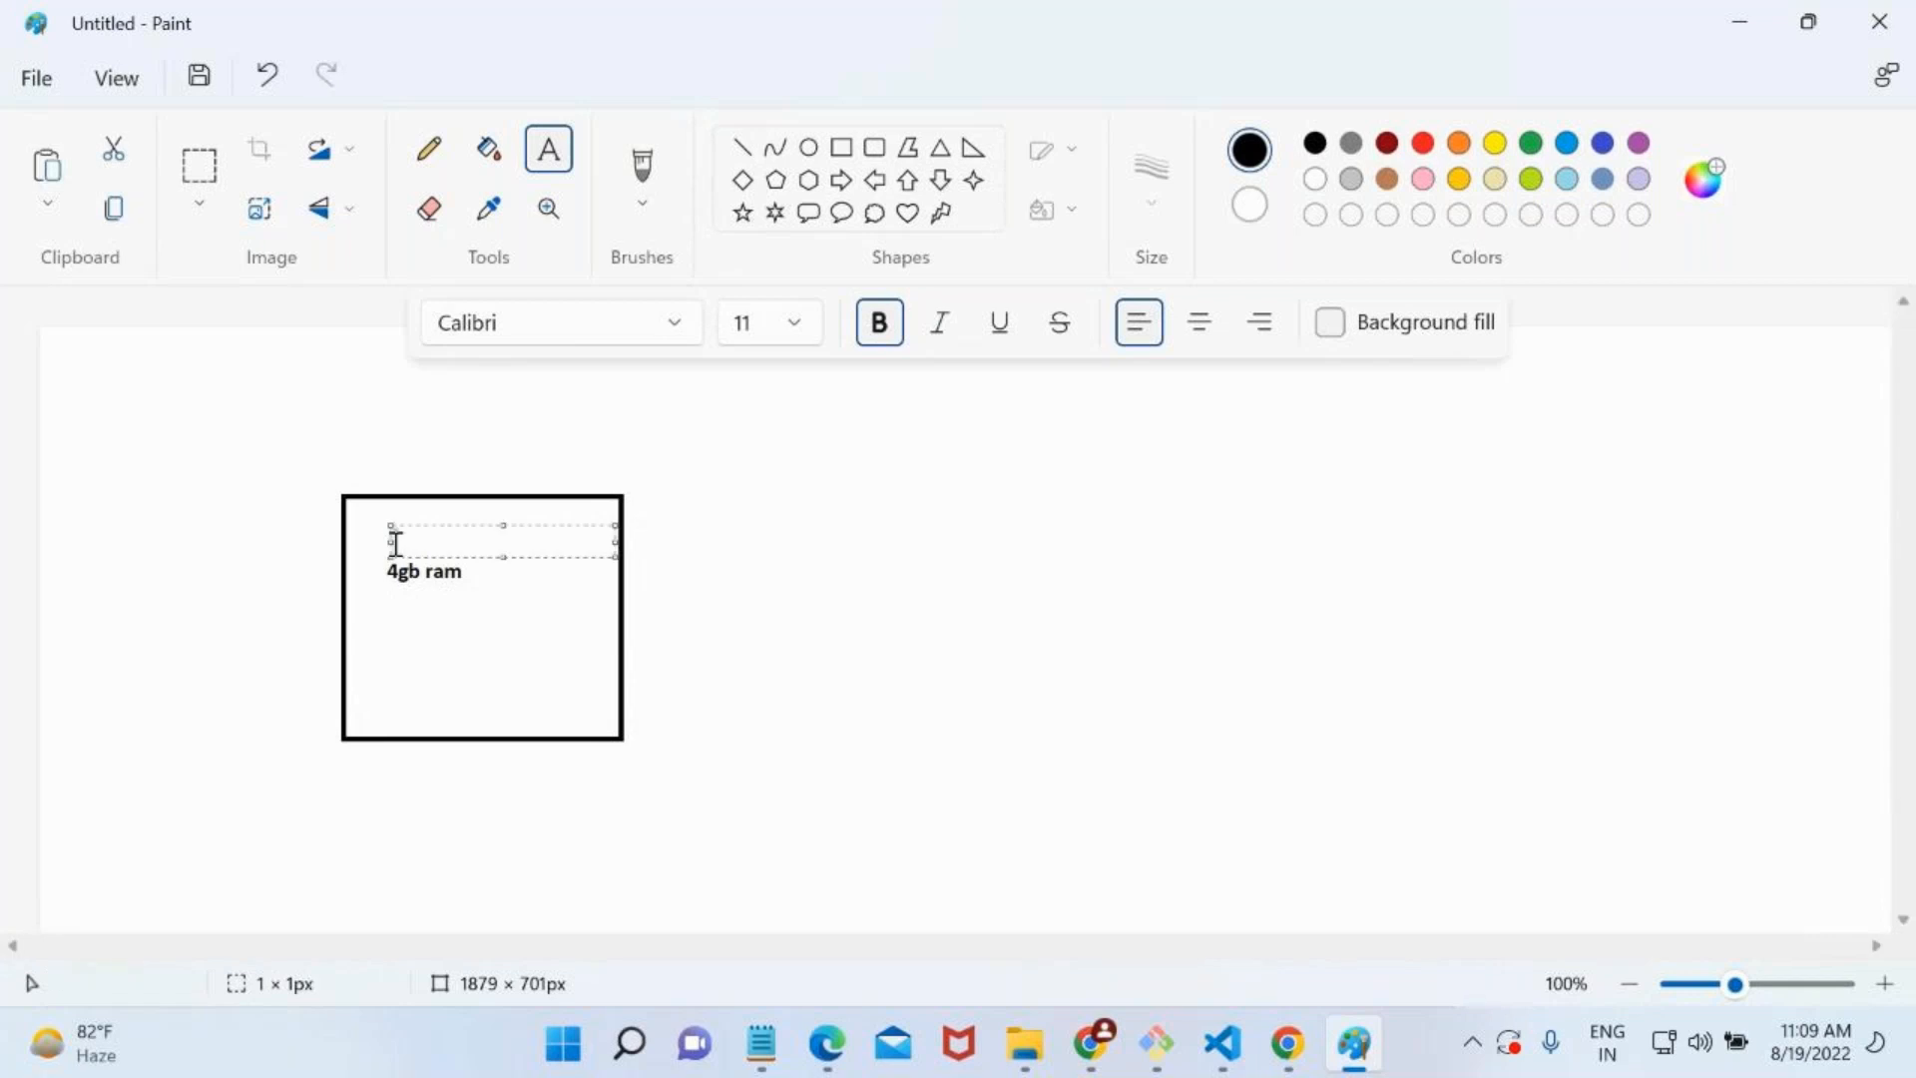
type("8gbram")
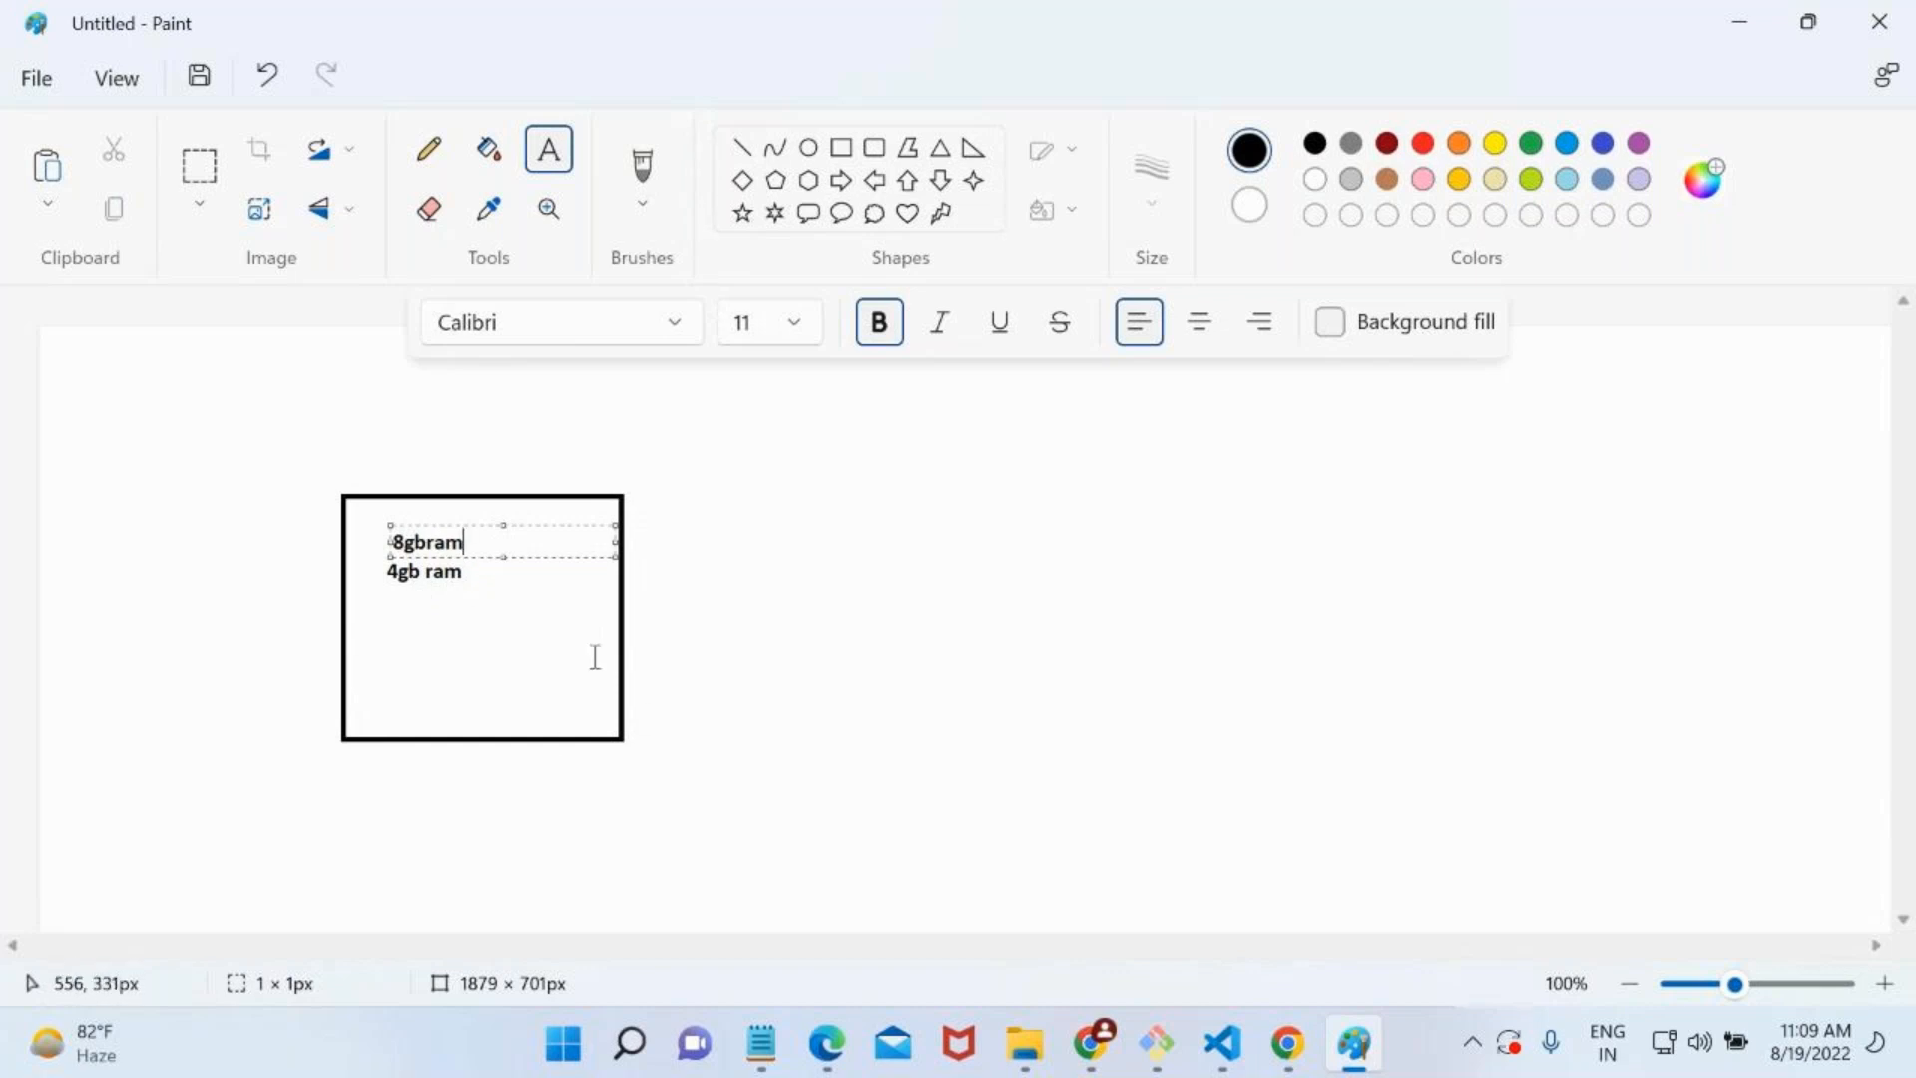
left_click(761, 648)
key("ctrl+z")
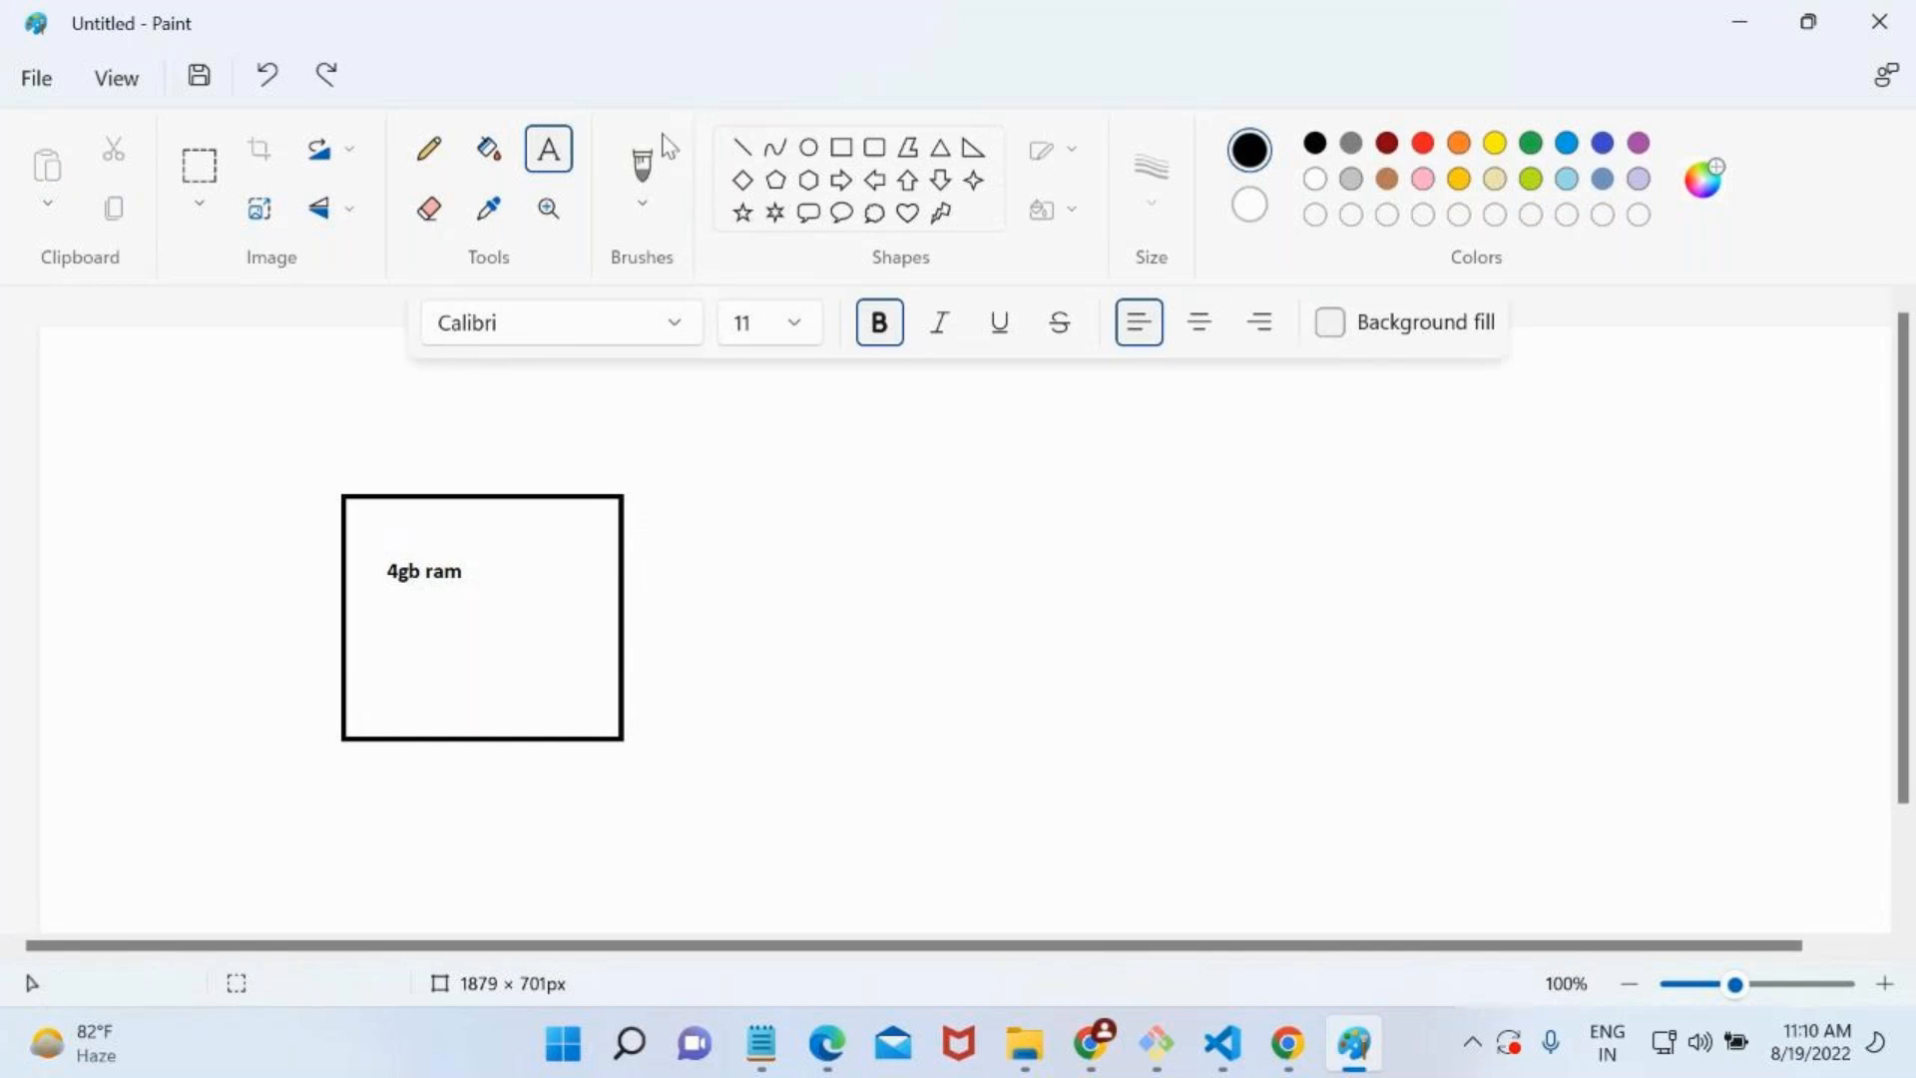
Draw a second rectangle about 226 × 240 px beside the first and label it "4gb ram" inside.
left_click(840, 150)
left_click_drag(654, 496, 879, 738)
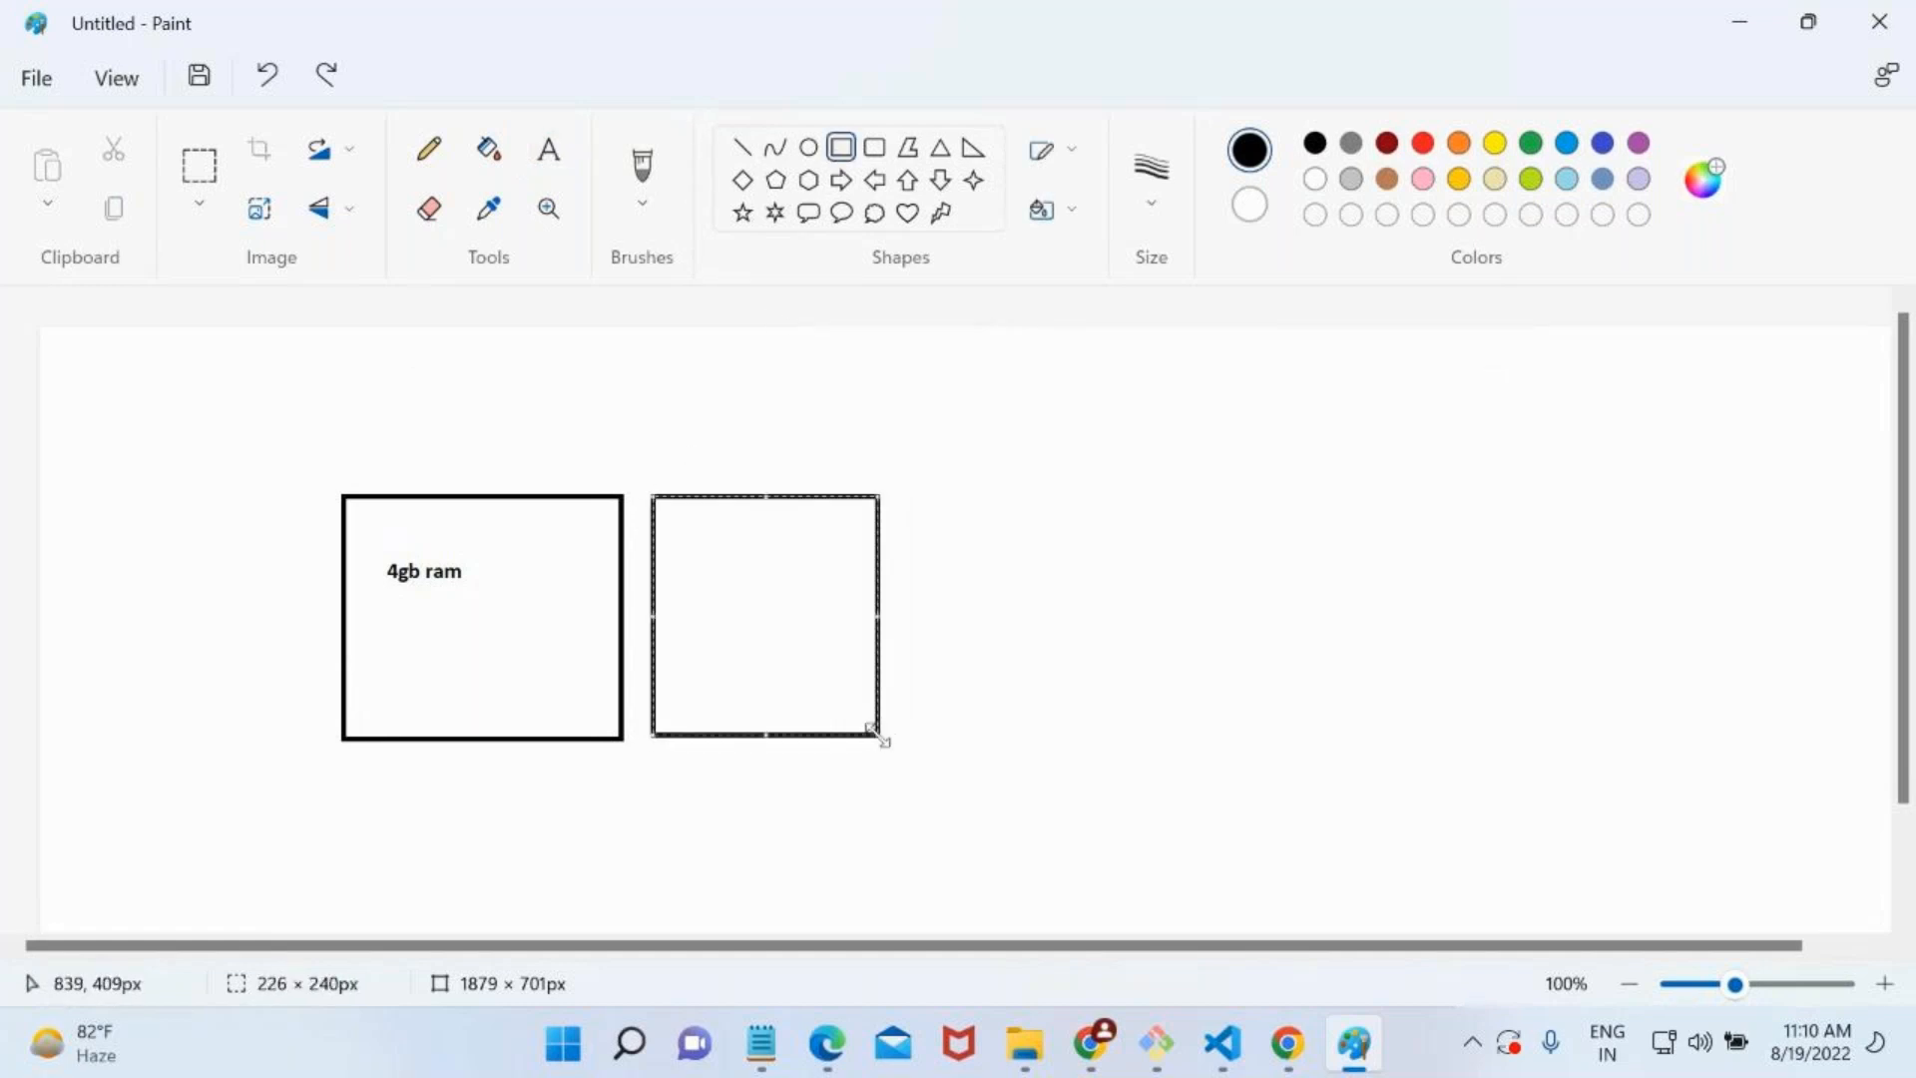
left_click(549, 151)
left_click(696, 571)
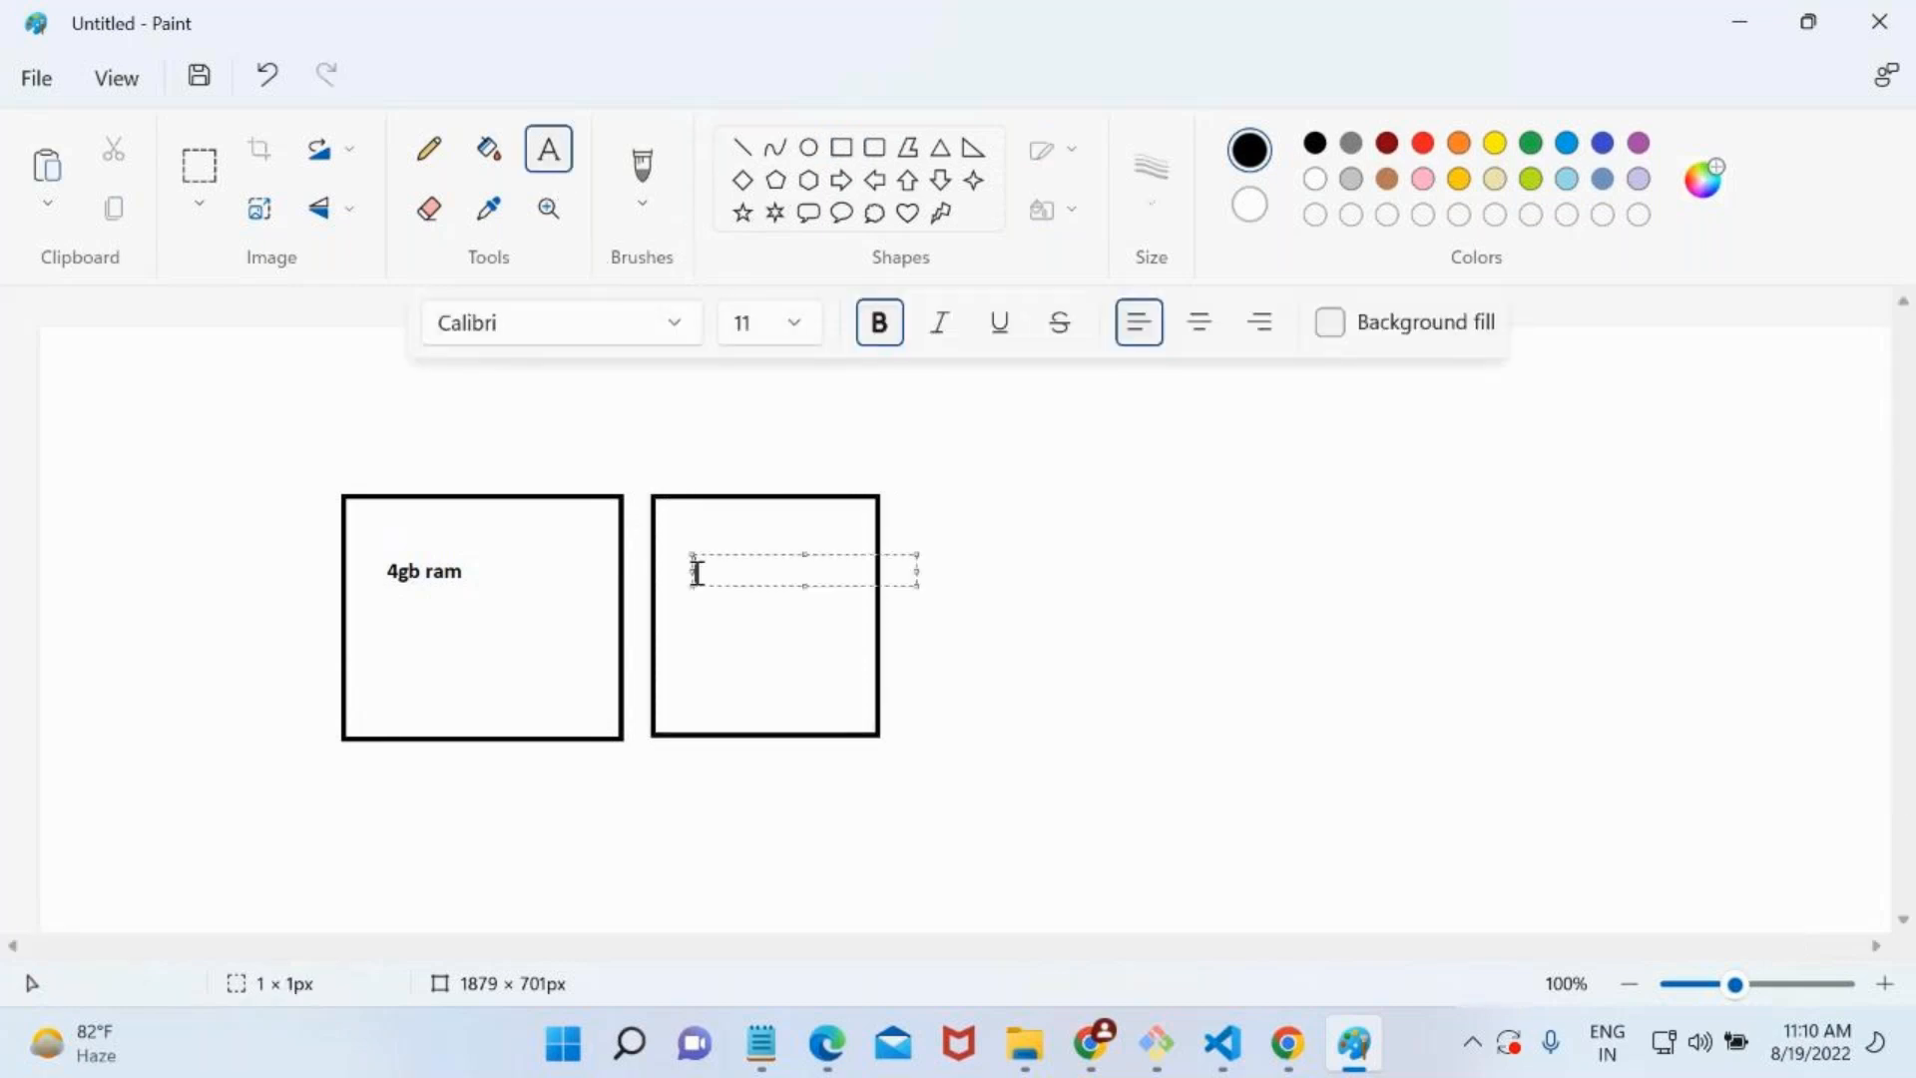
type("4gb ram")
left_click(775, 801)
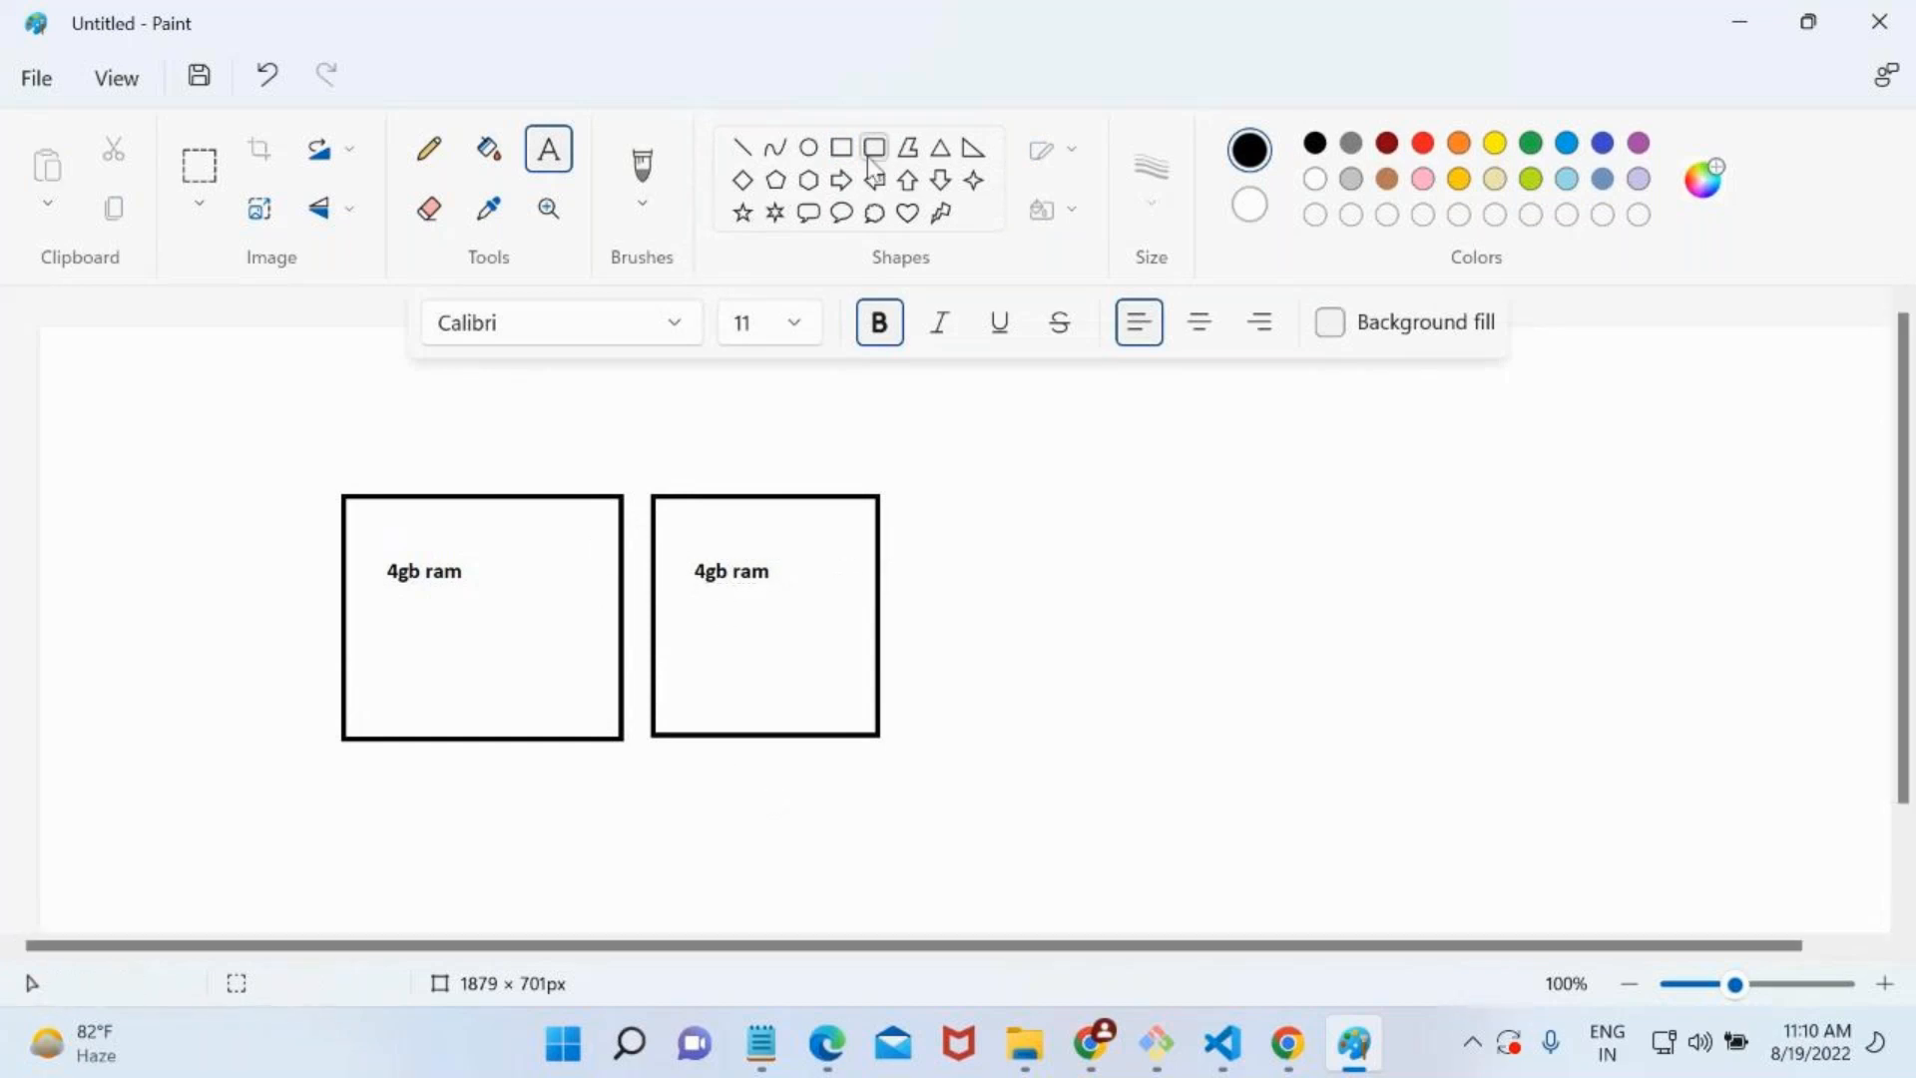
Draw a third rectangle about 193 × 249 px beside the second, and return to the Azure portal.
left_click(841, 148)
left_click_drag(908, 488, 1101, 736)
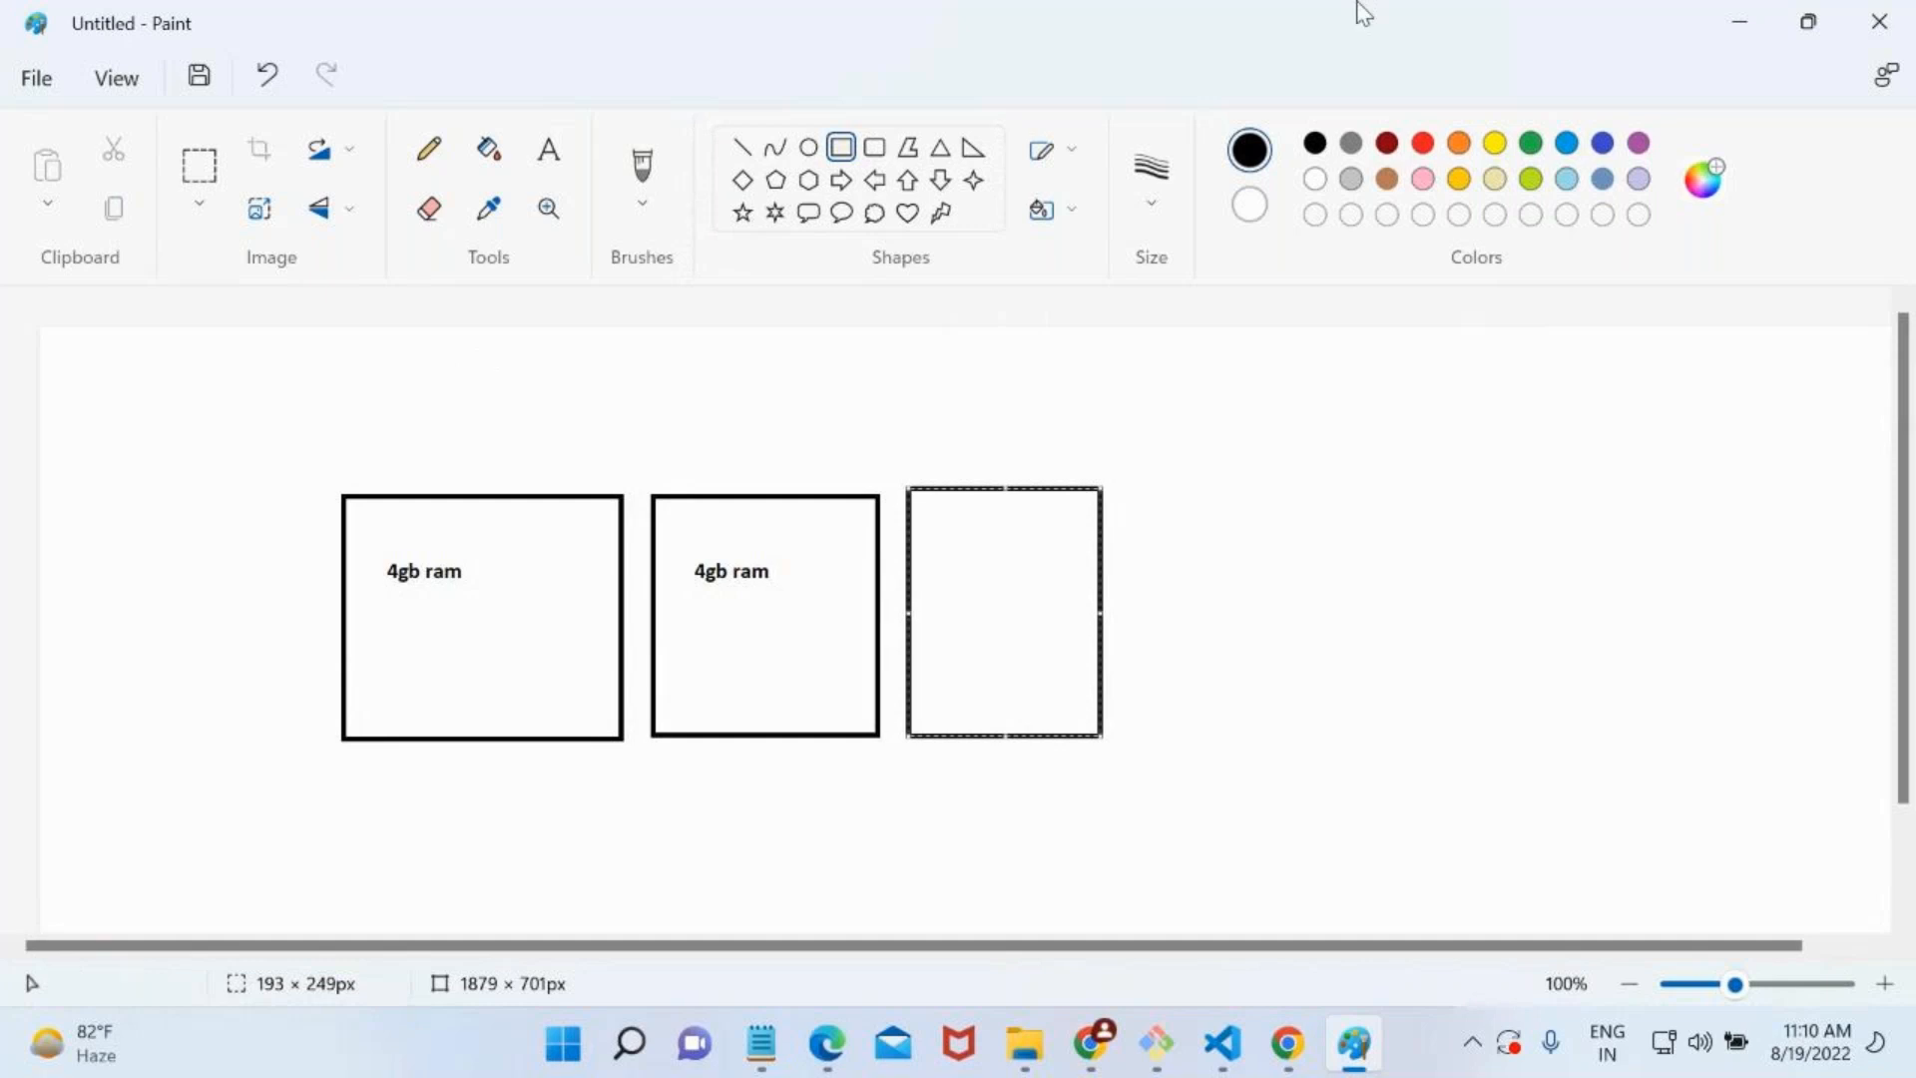
left_click(1742, 22)
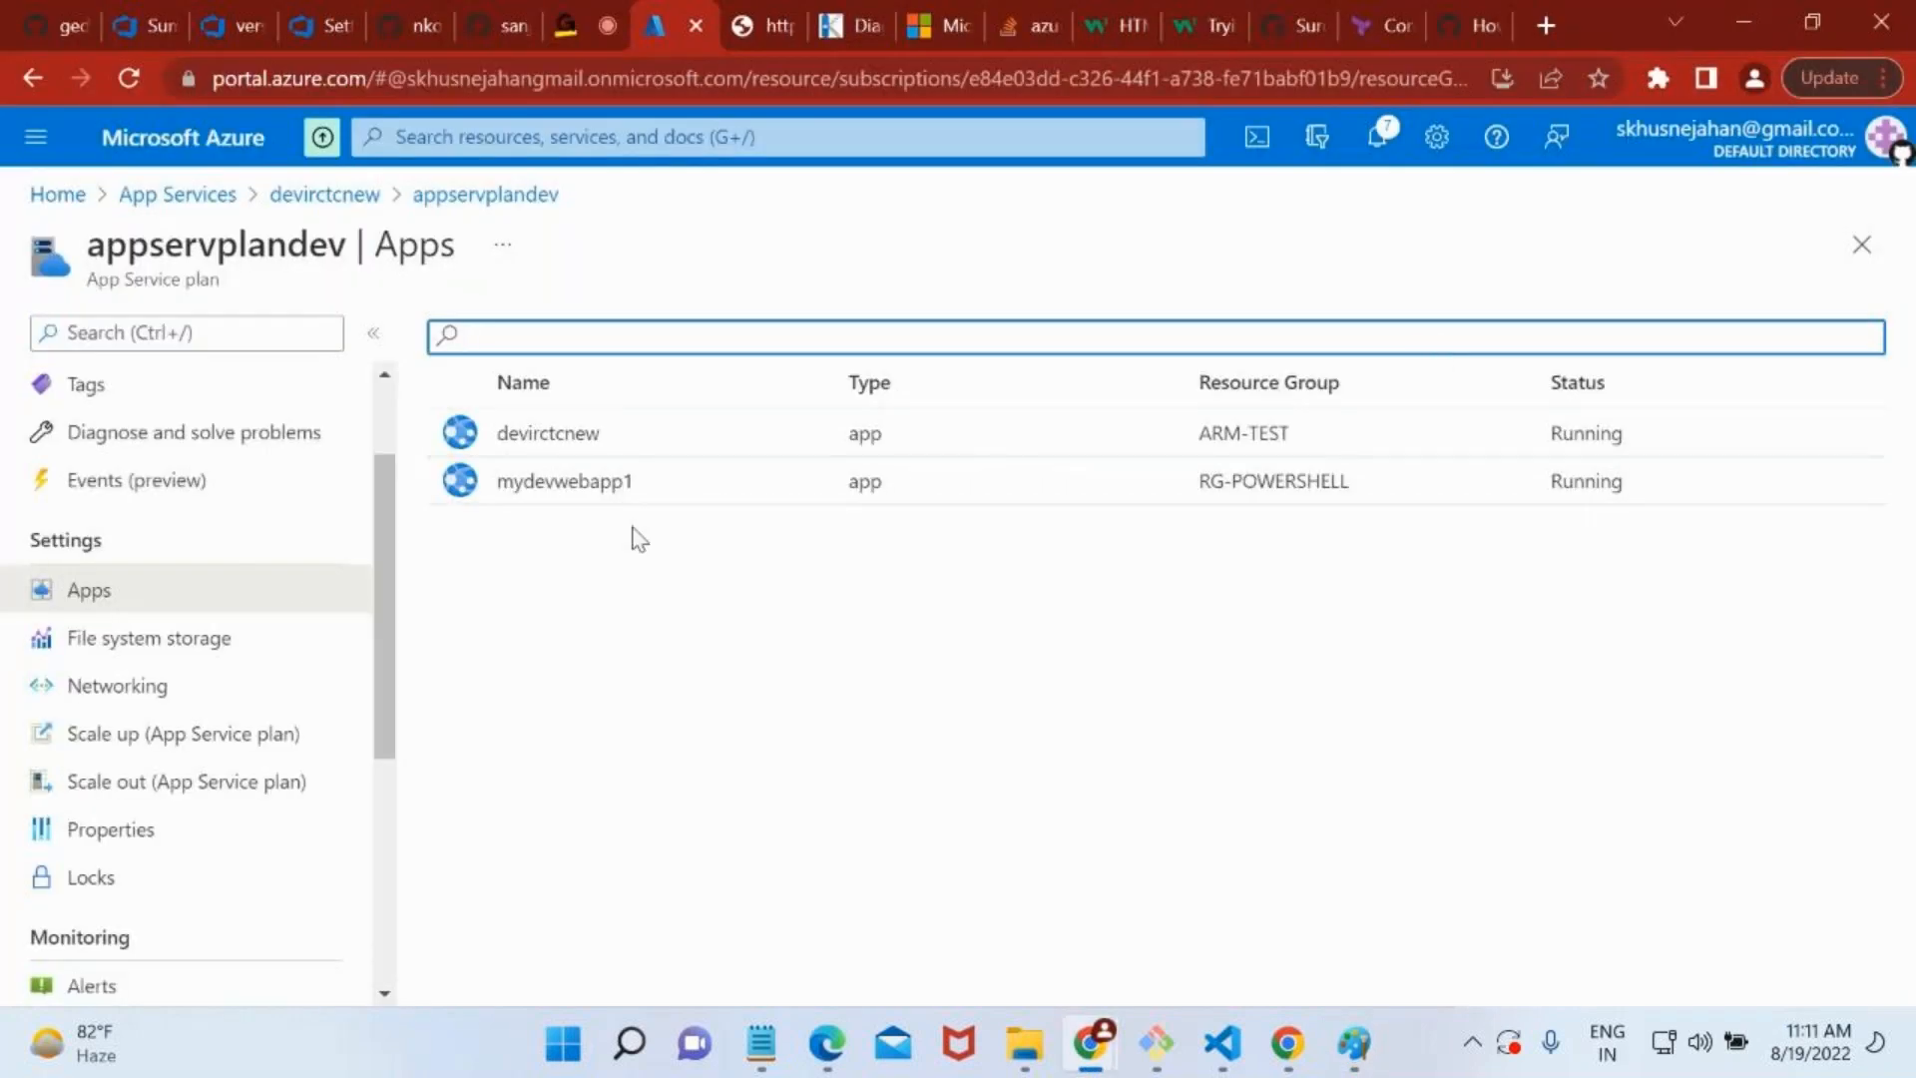
Go back to the appservplandev overview and open the plan's Scale up page.
scroll(200, 429, "up", 2)
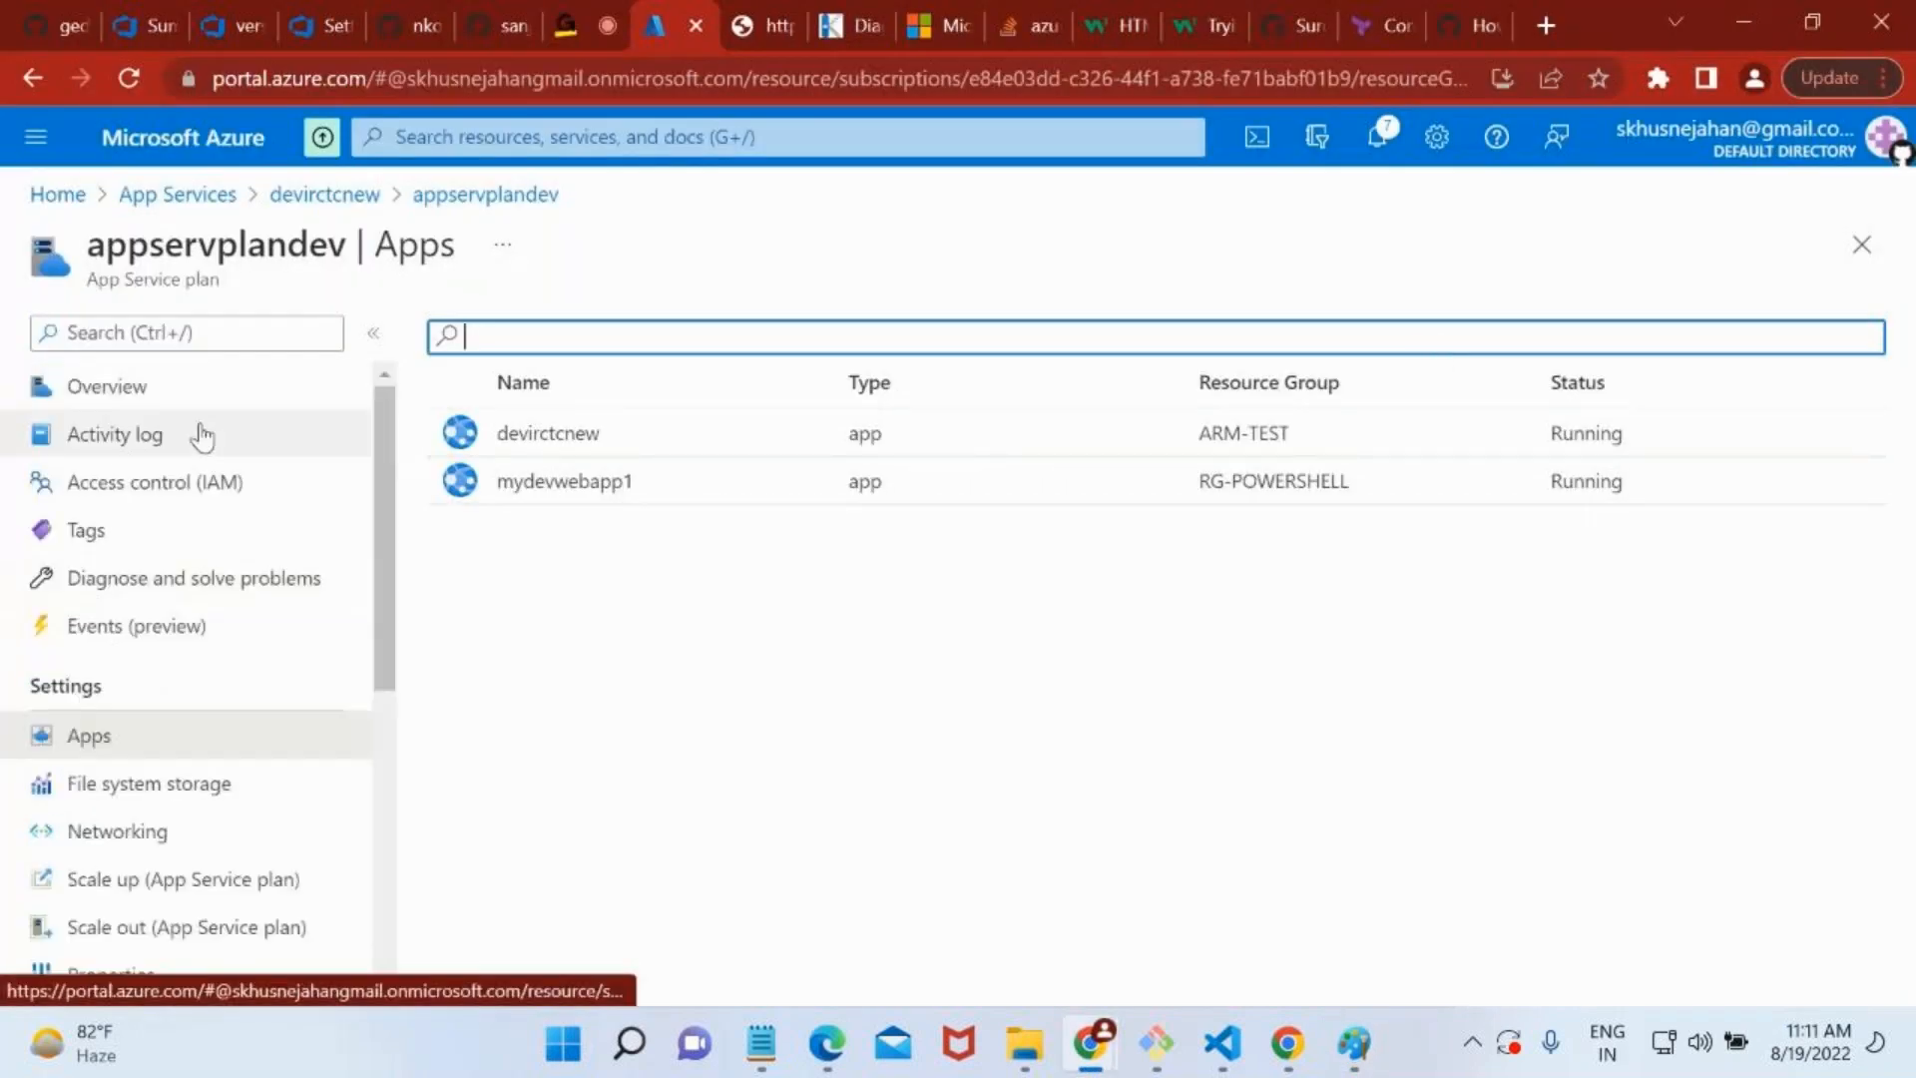
left_click(154, 400)
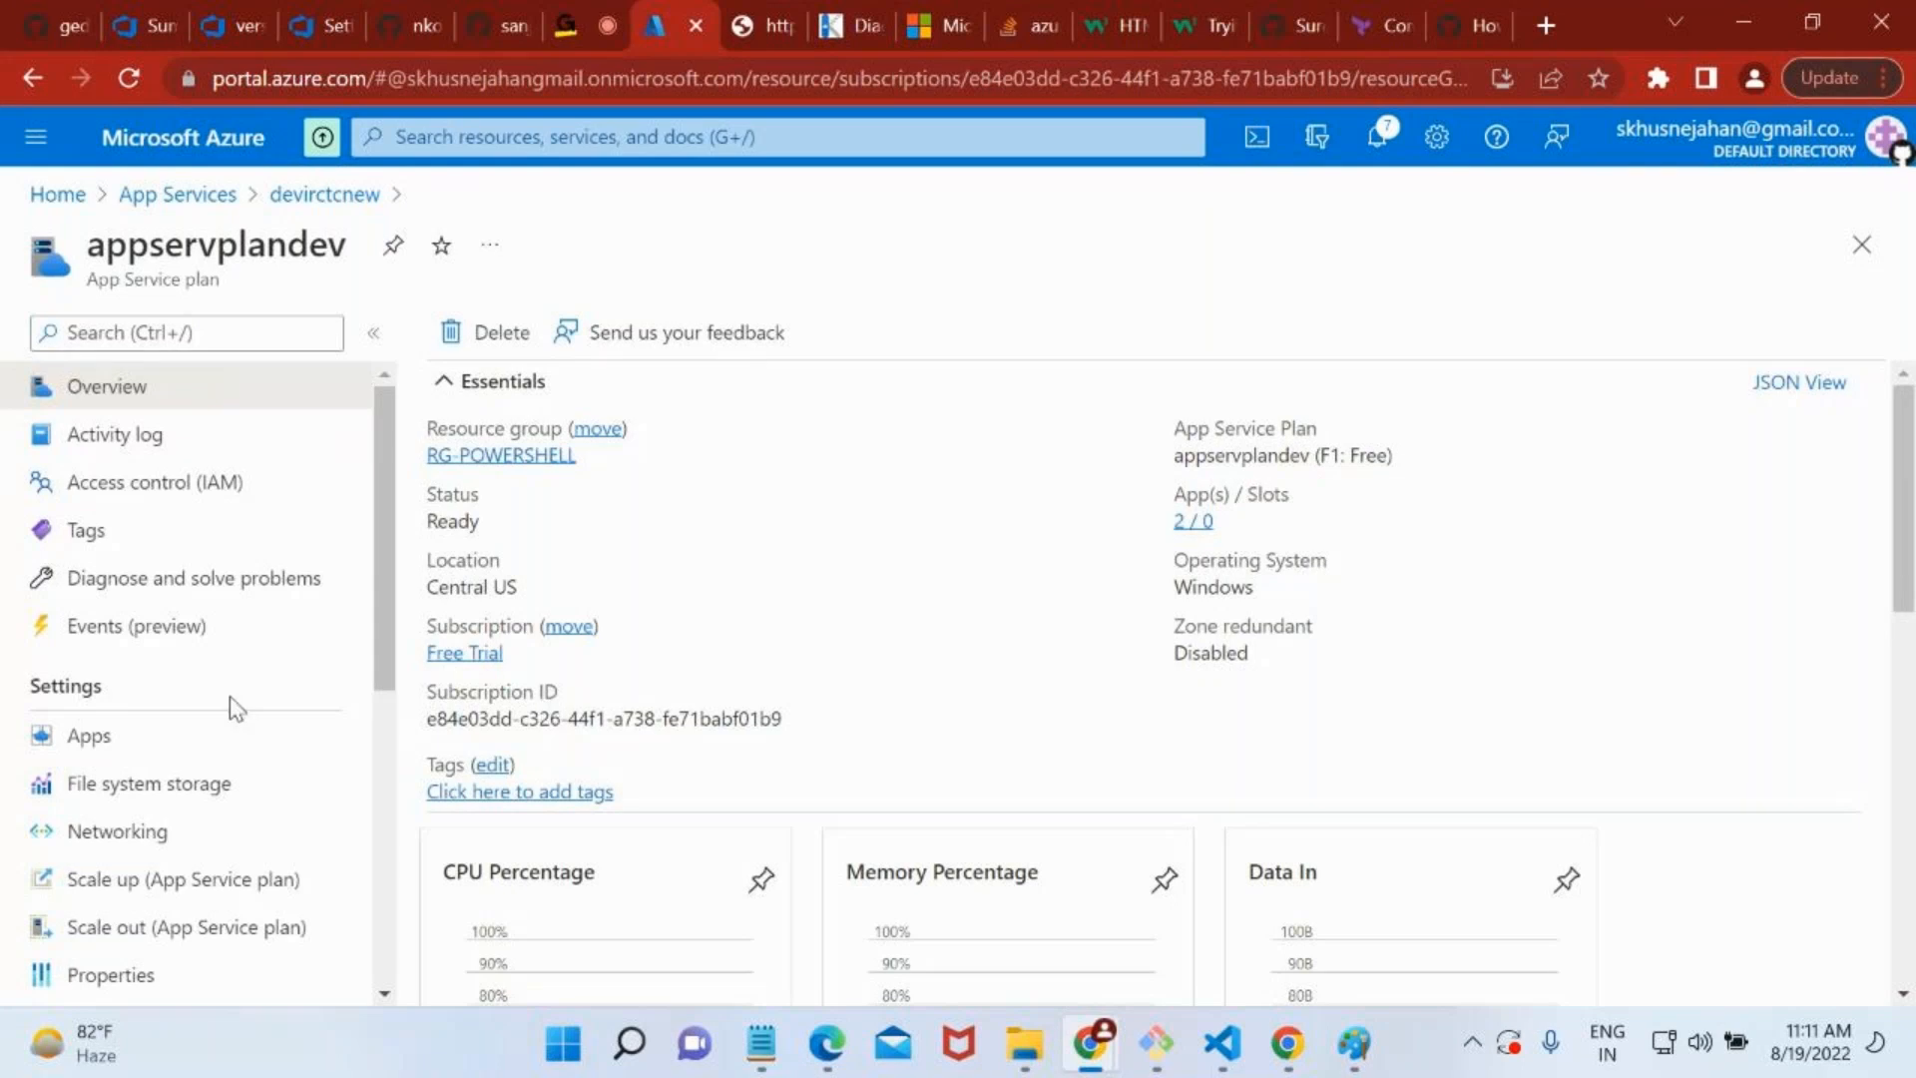
scroll(232, 709, "down", 2)
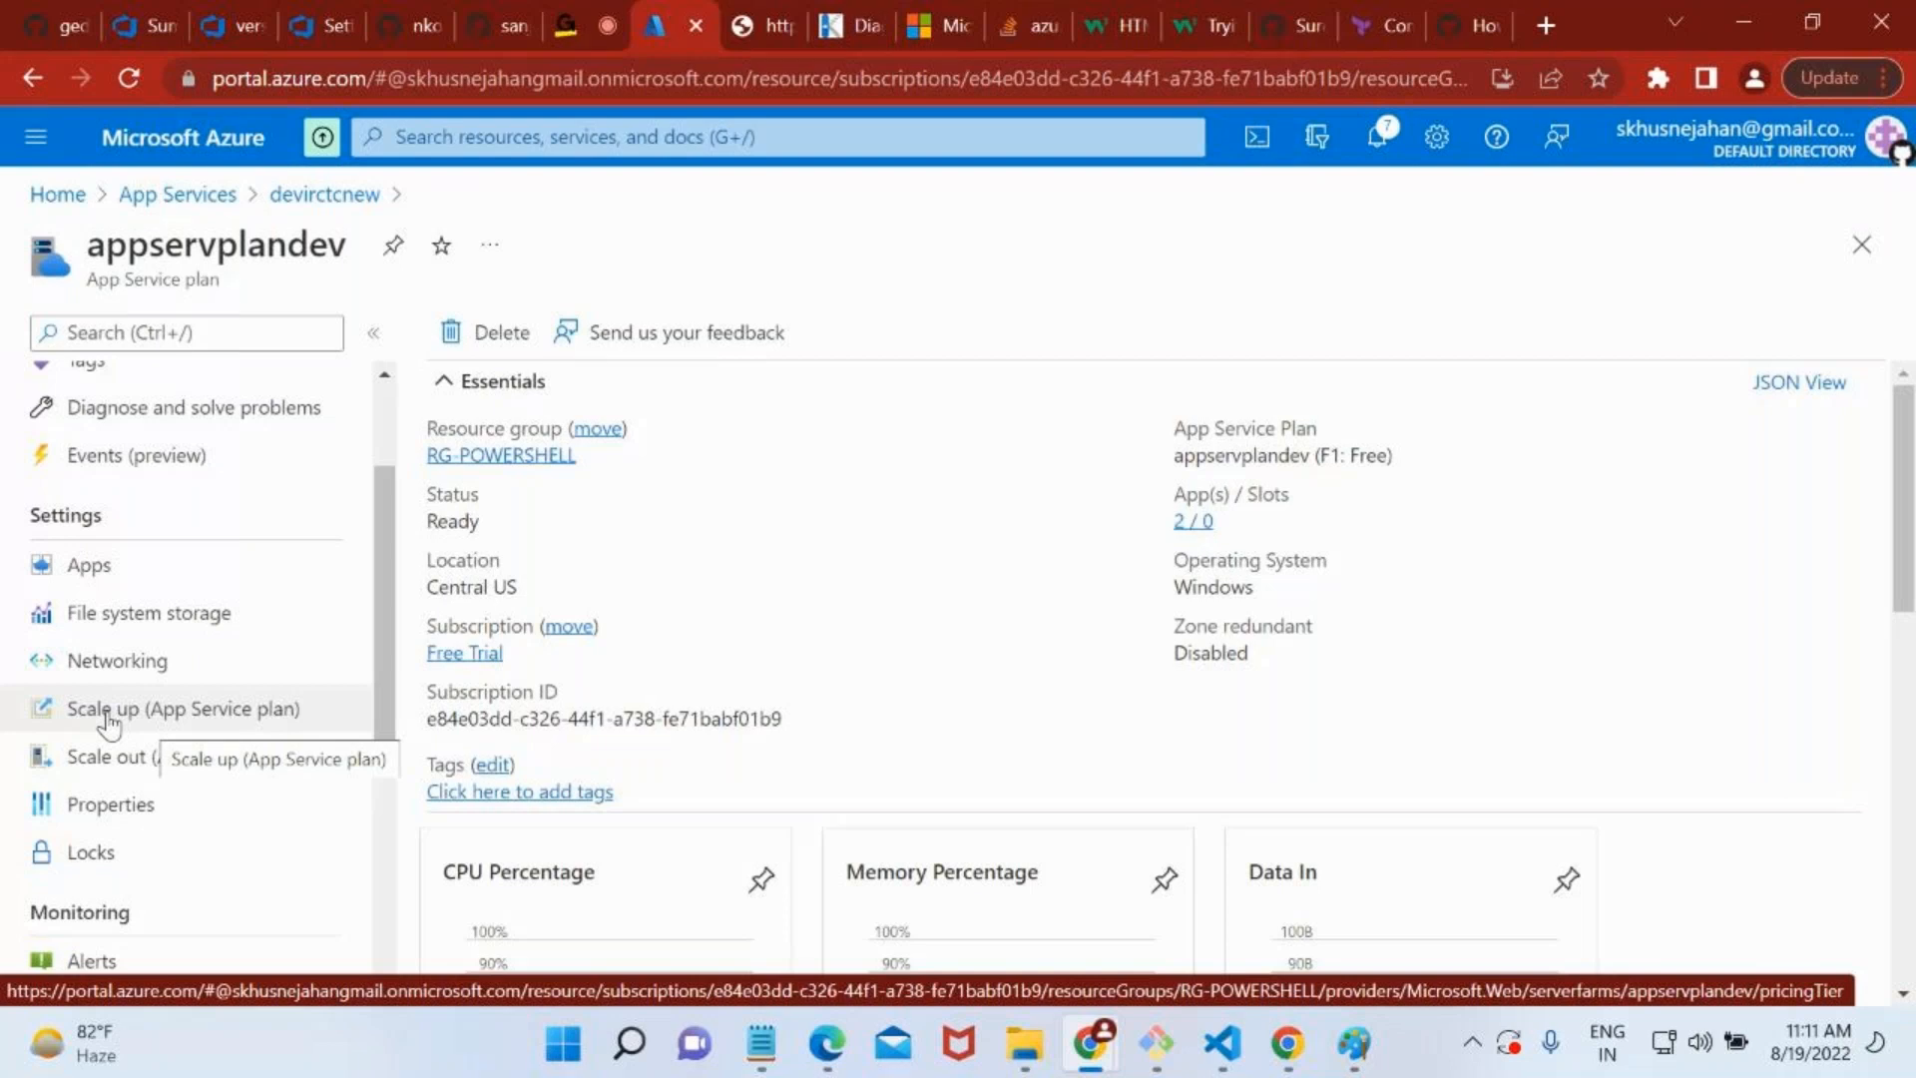
left_click(110, 720)
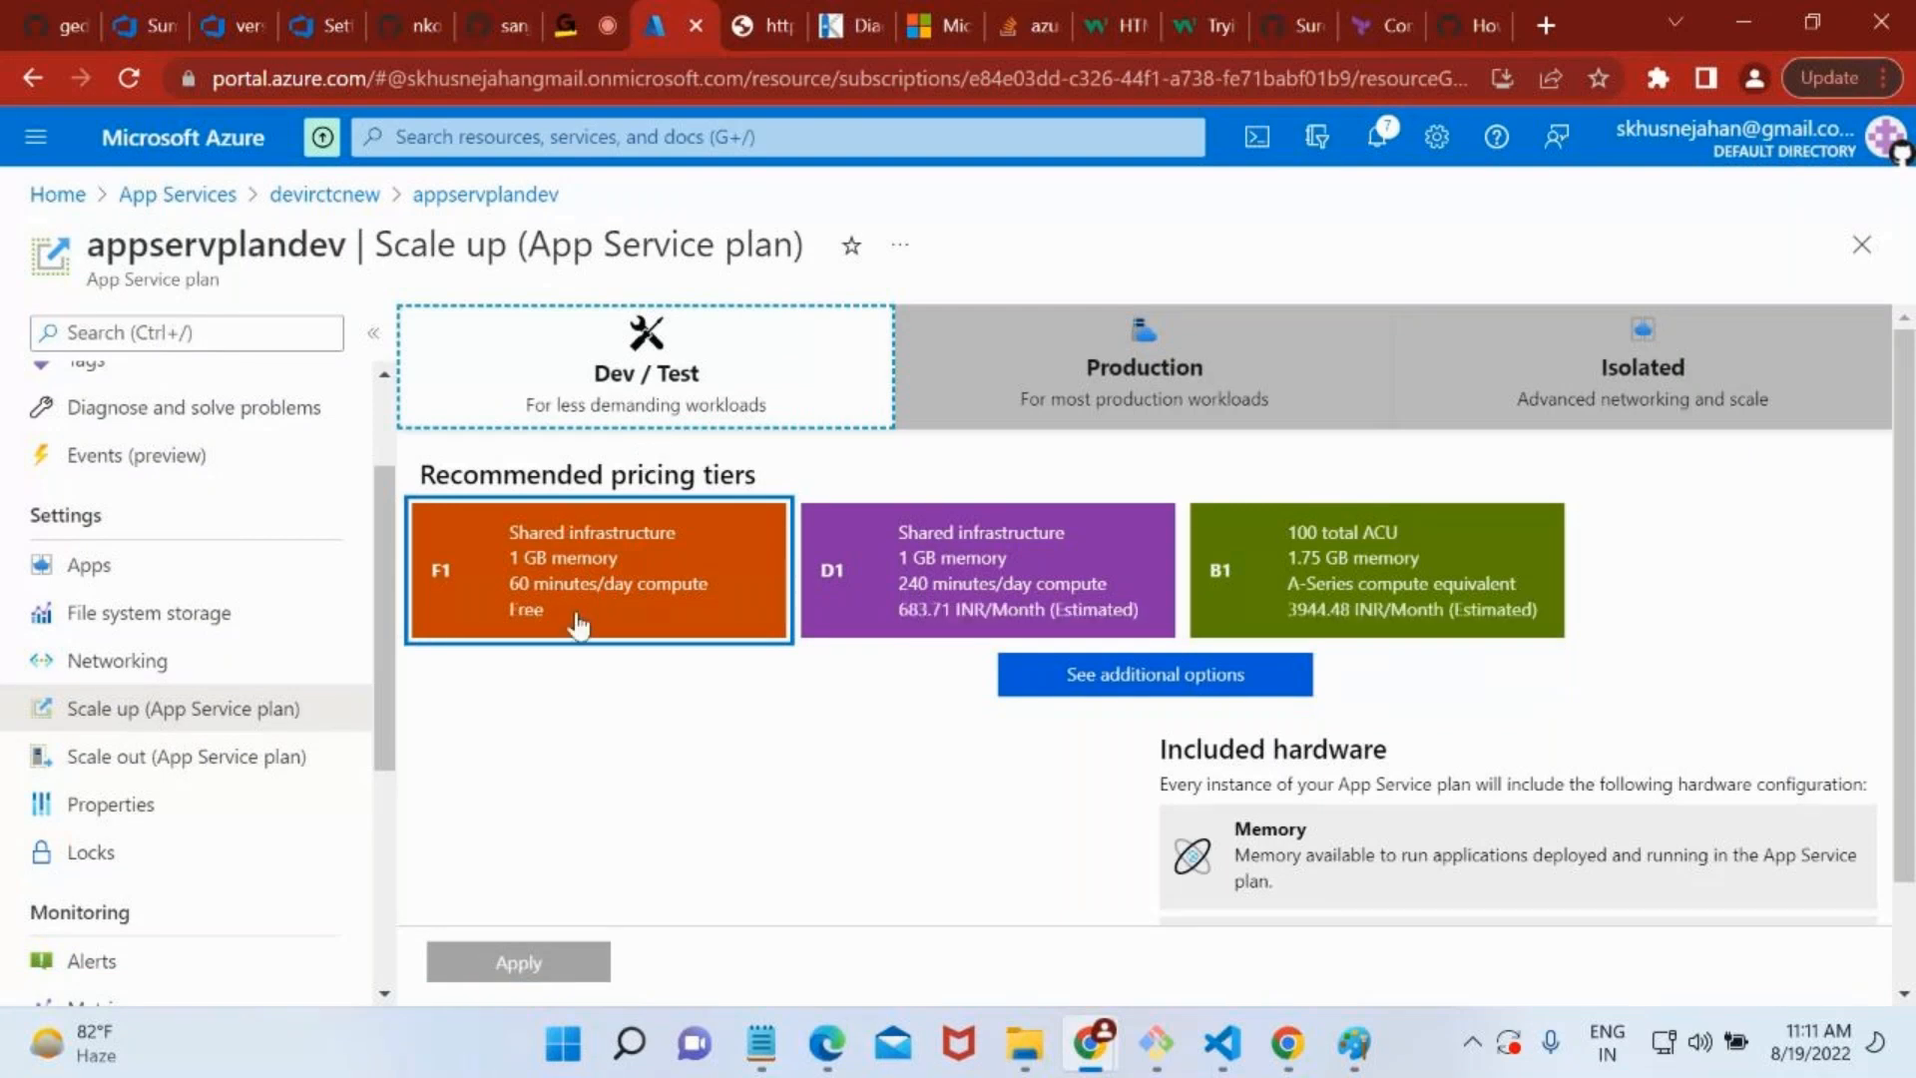
Compare the Dev / Test pricing tiers by selecting D1 and B1 in turn and examining their included features and hardware.
scroll(576, 624, "down", 1)
scroll(577, 624, "down", 1)
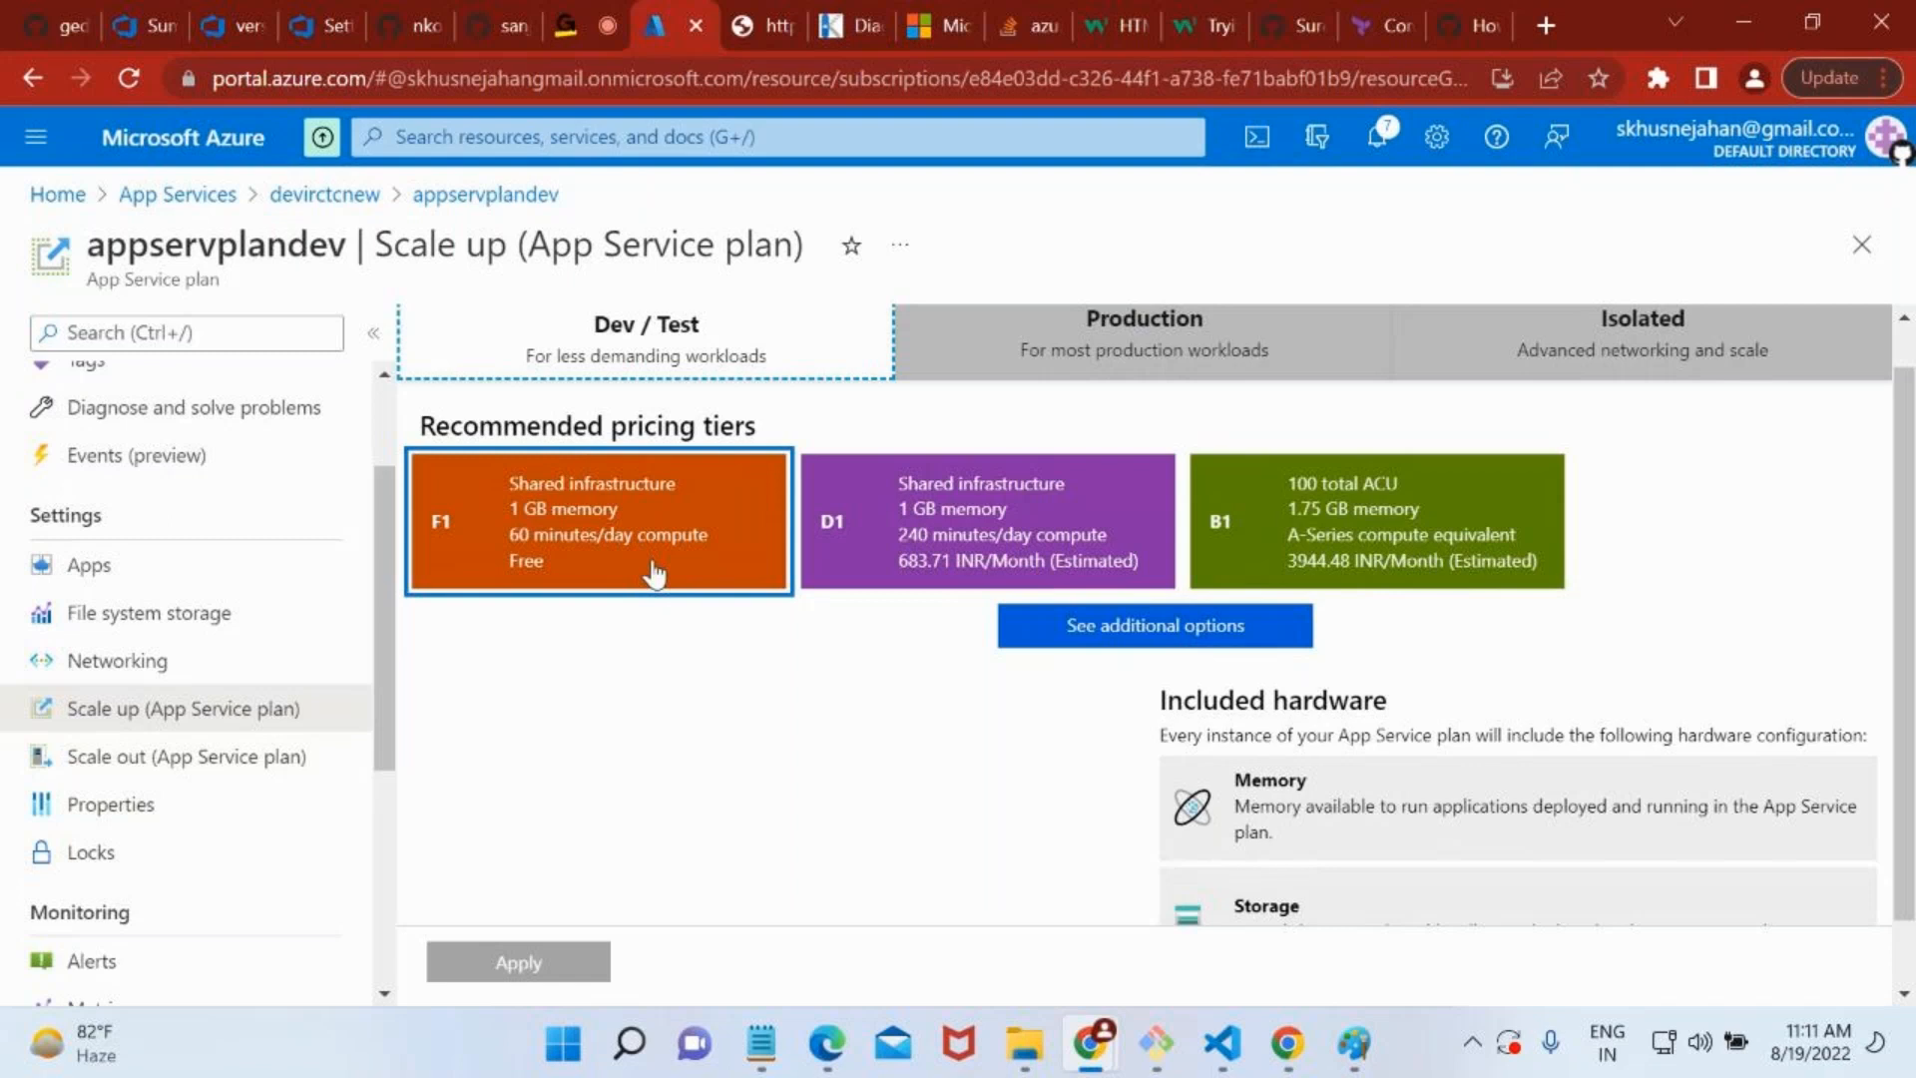
left_click(836, 552)
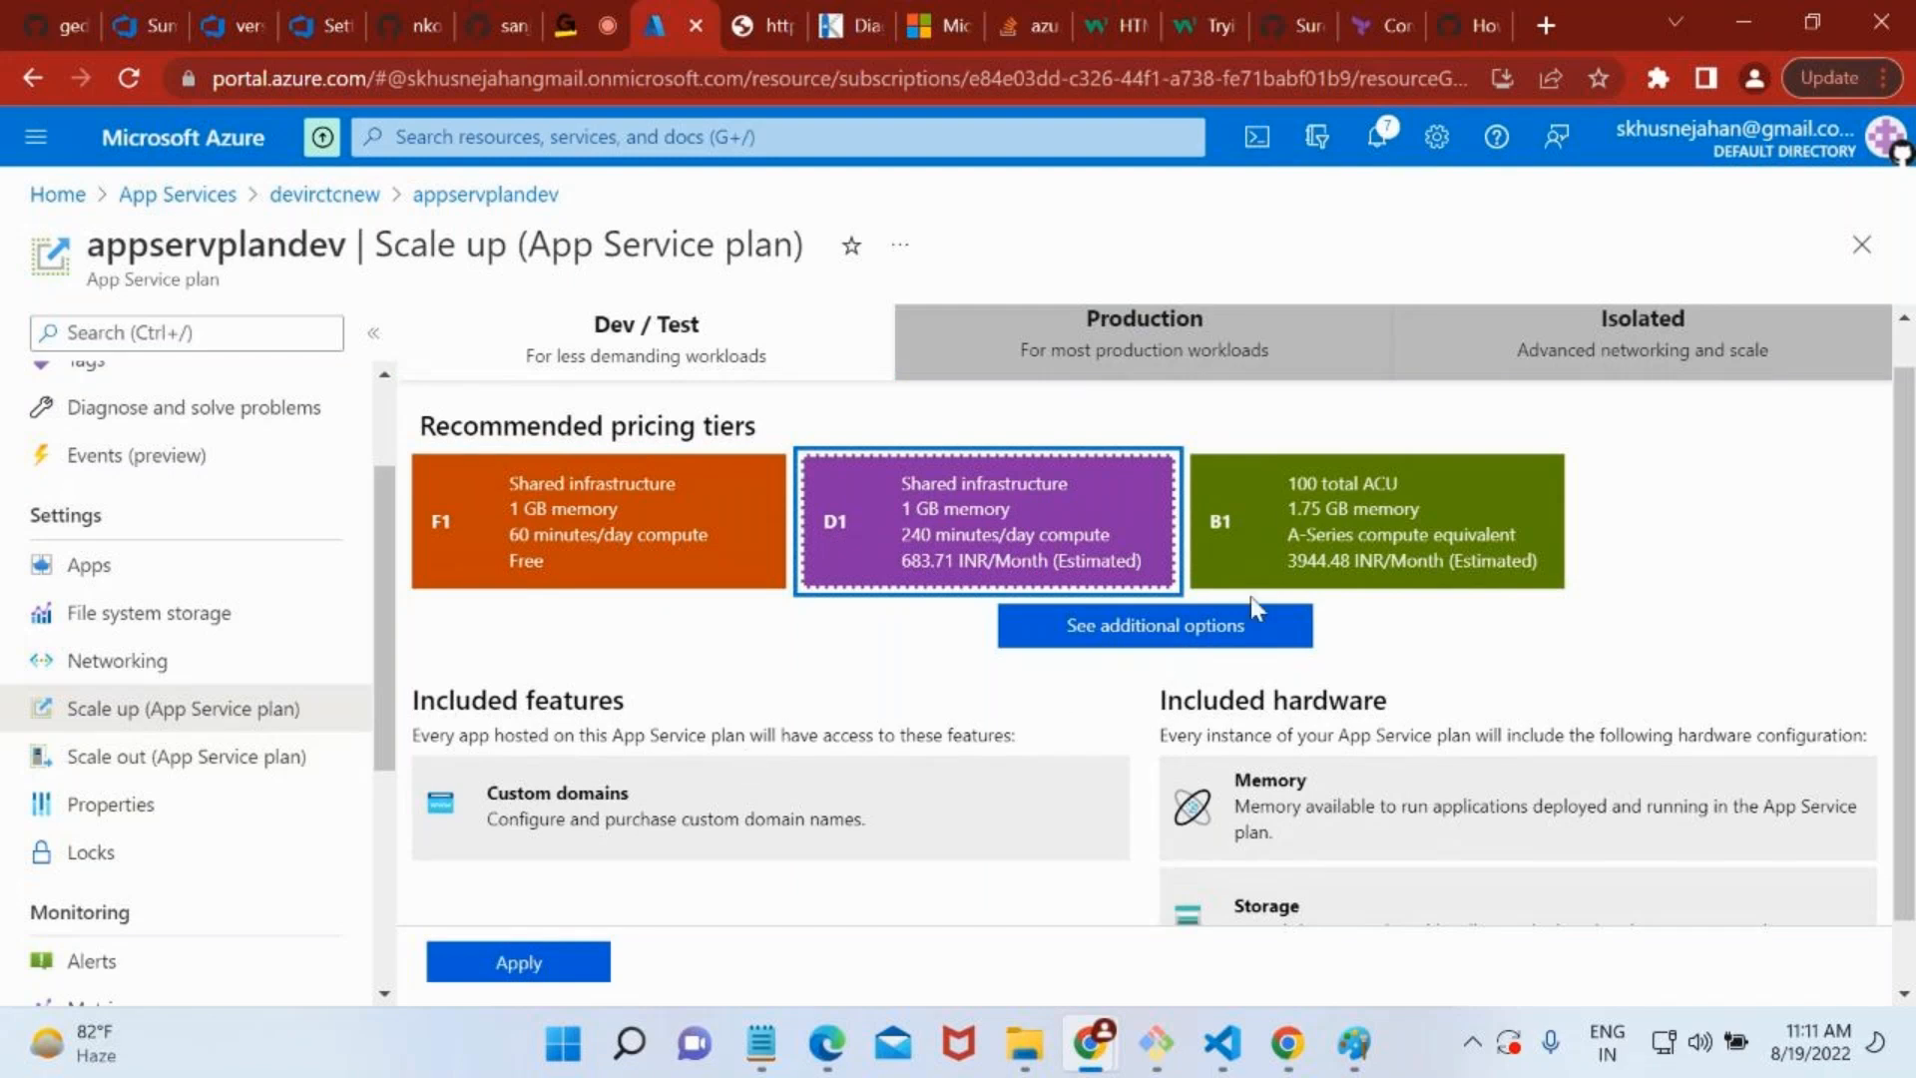
left_click(1284, 573)
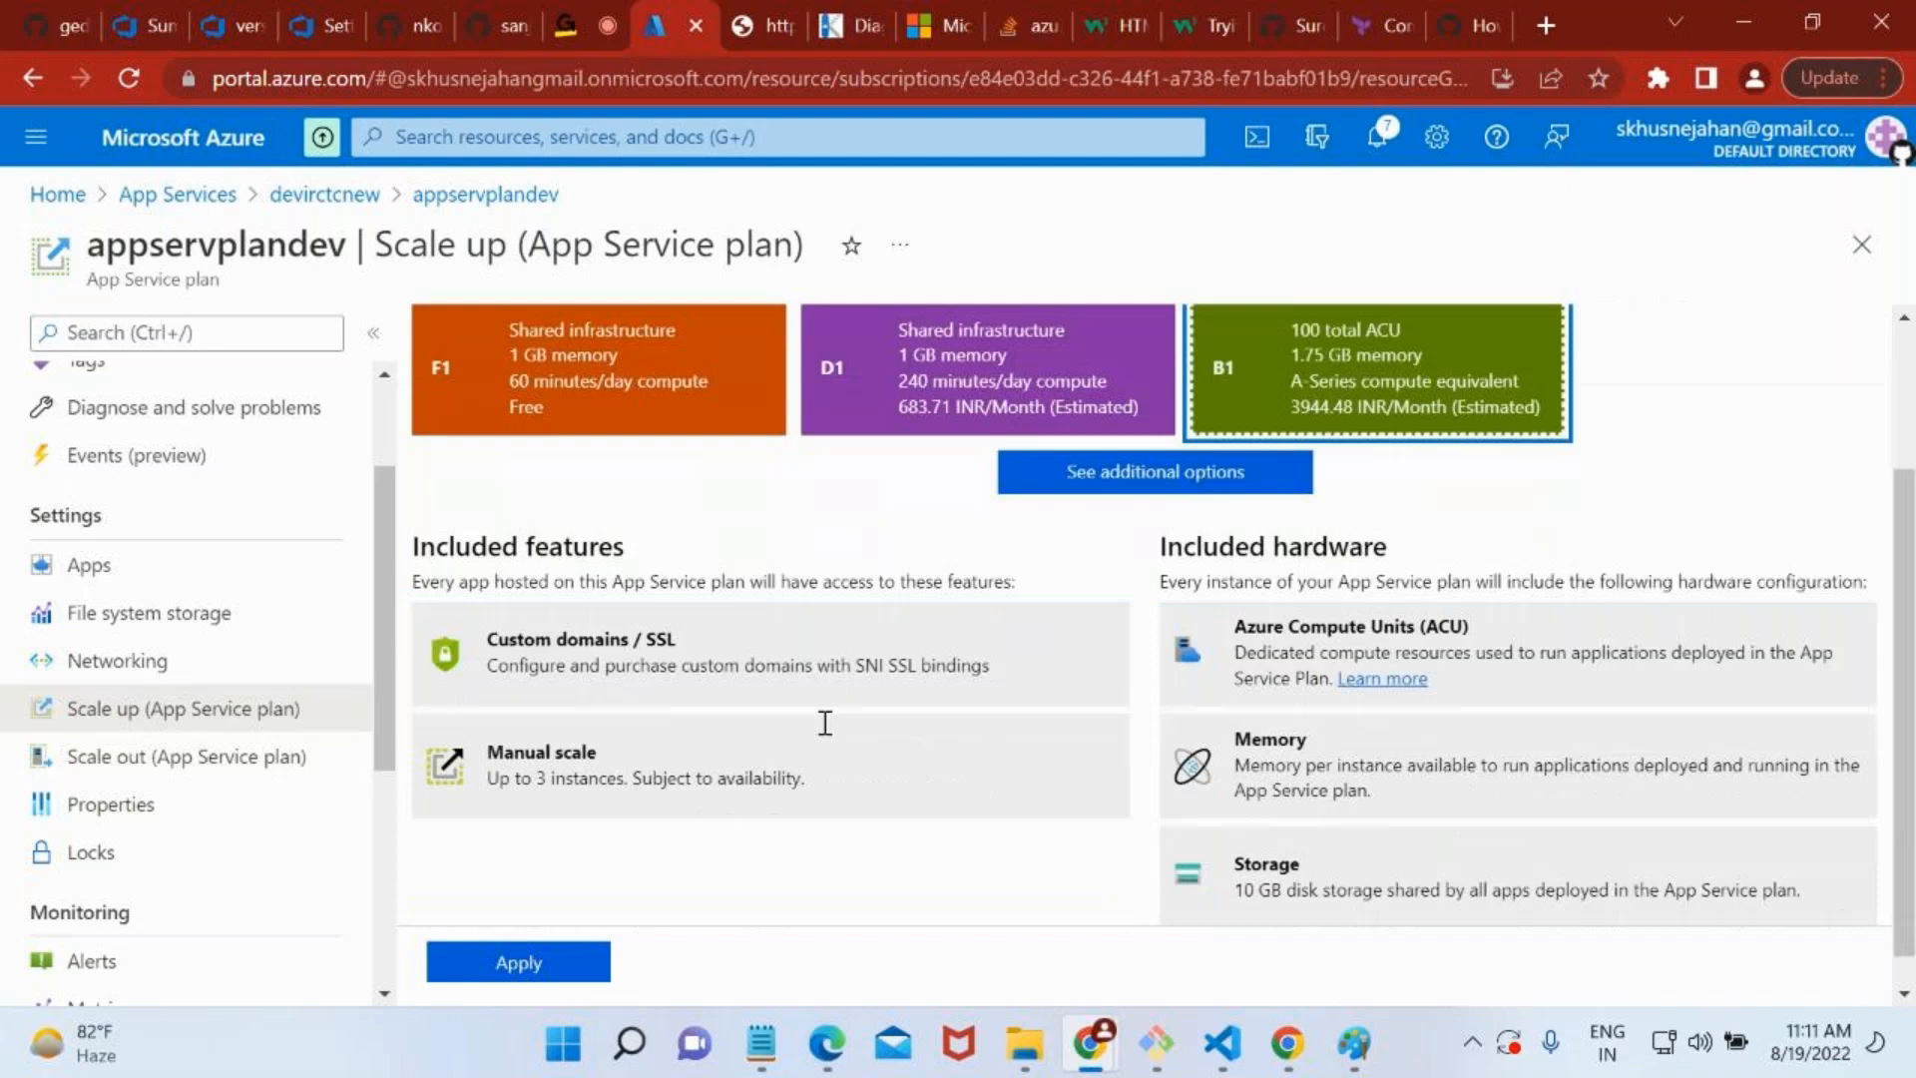
Open the Production pricing tiers, compare S1 with P1V2, and leave S1 selected.
scroll(699, 698, "down", 2)
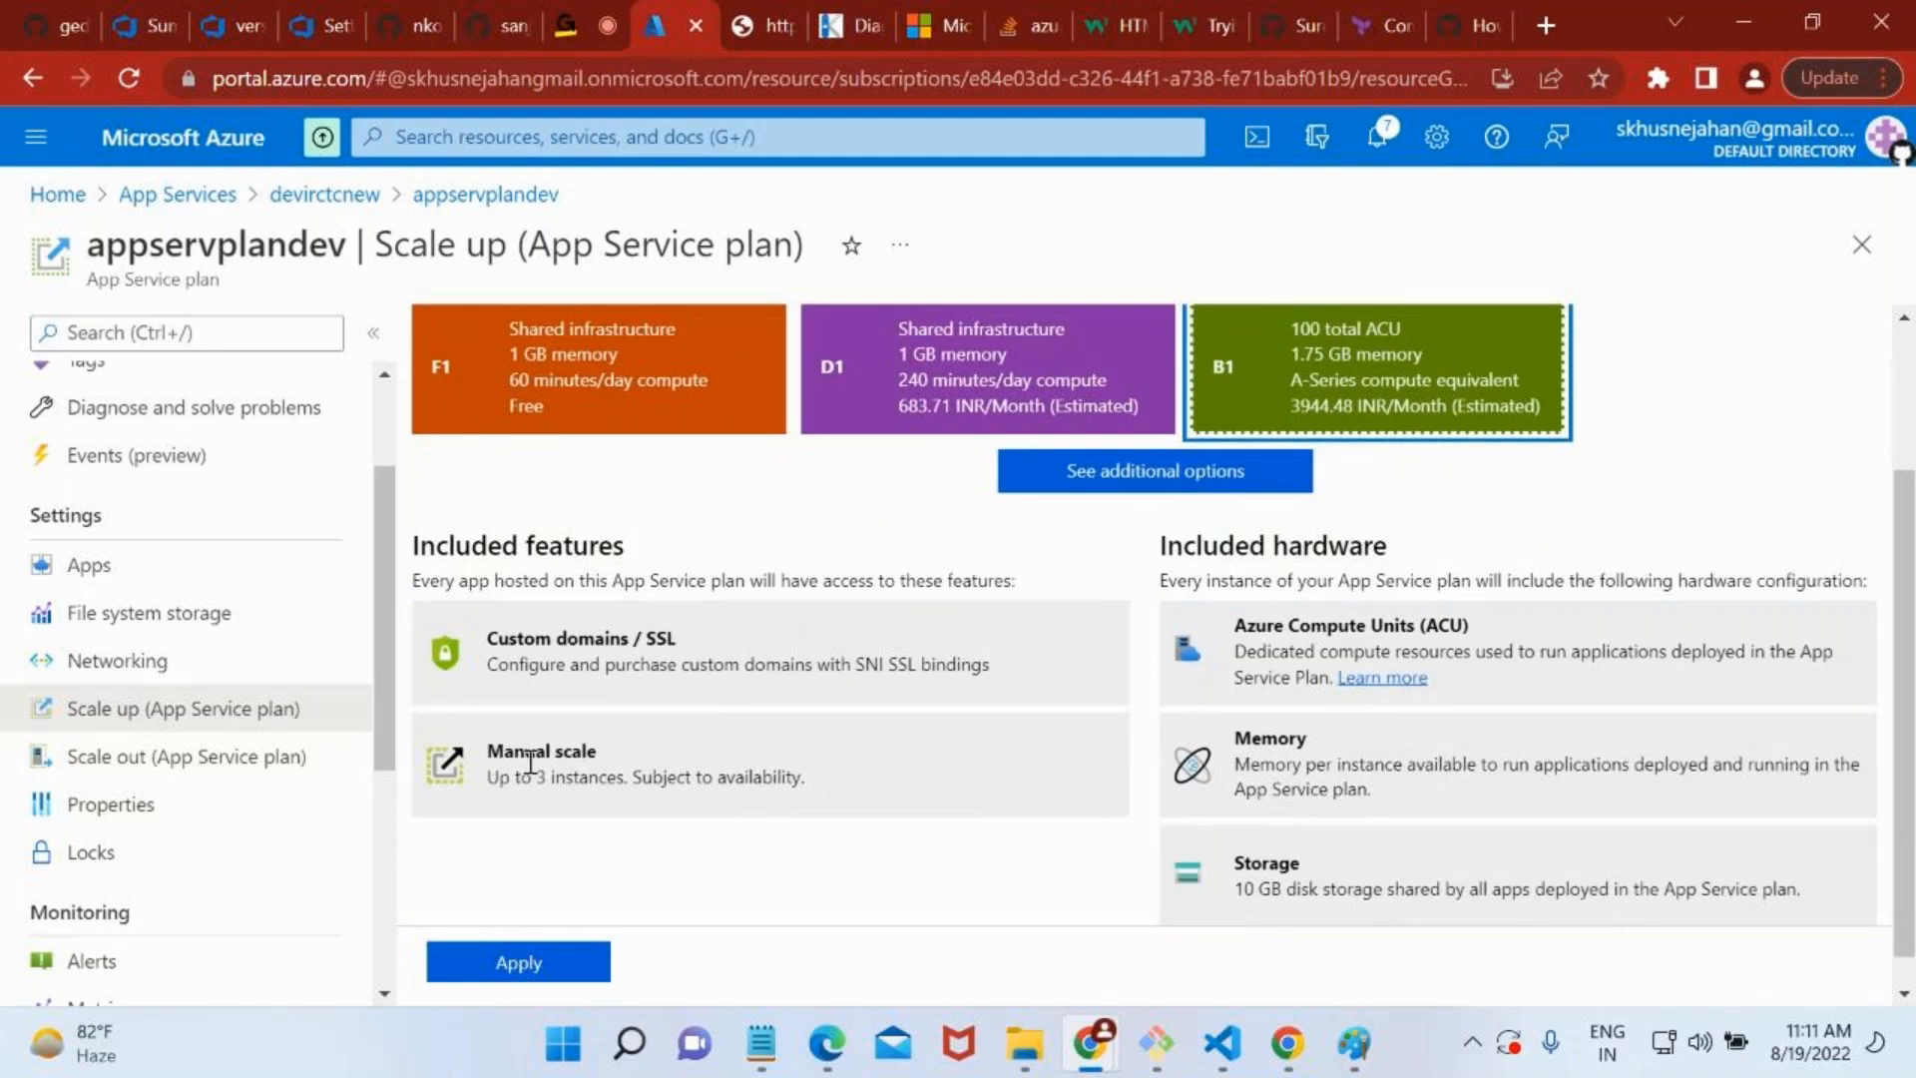
scroll(671, 669, "up", 2)
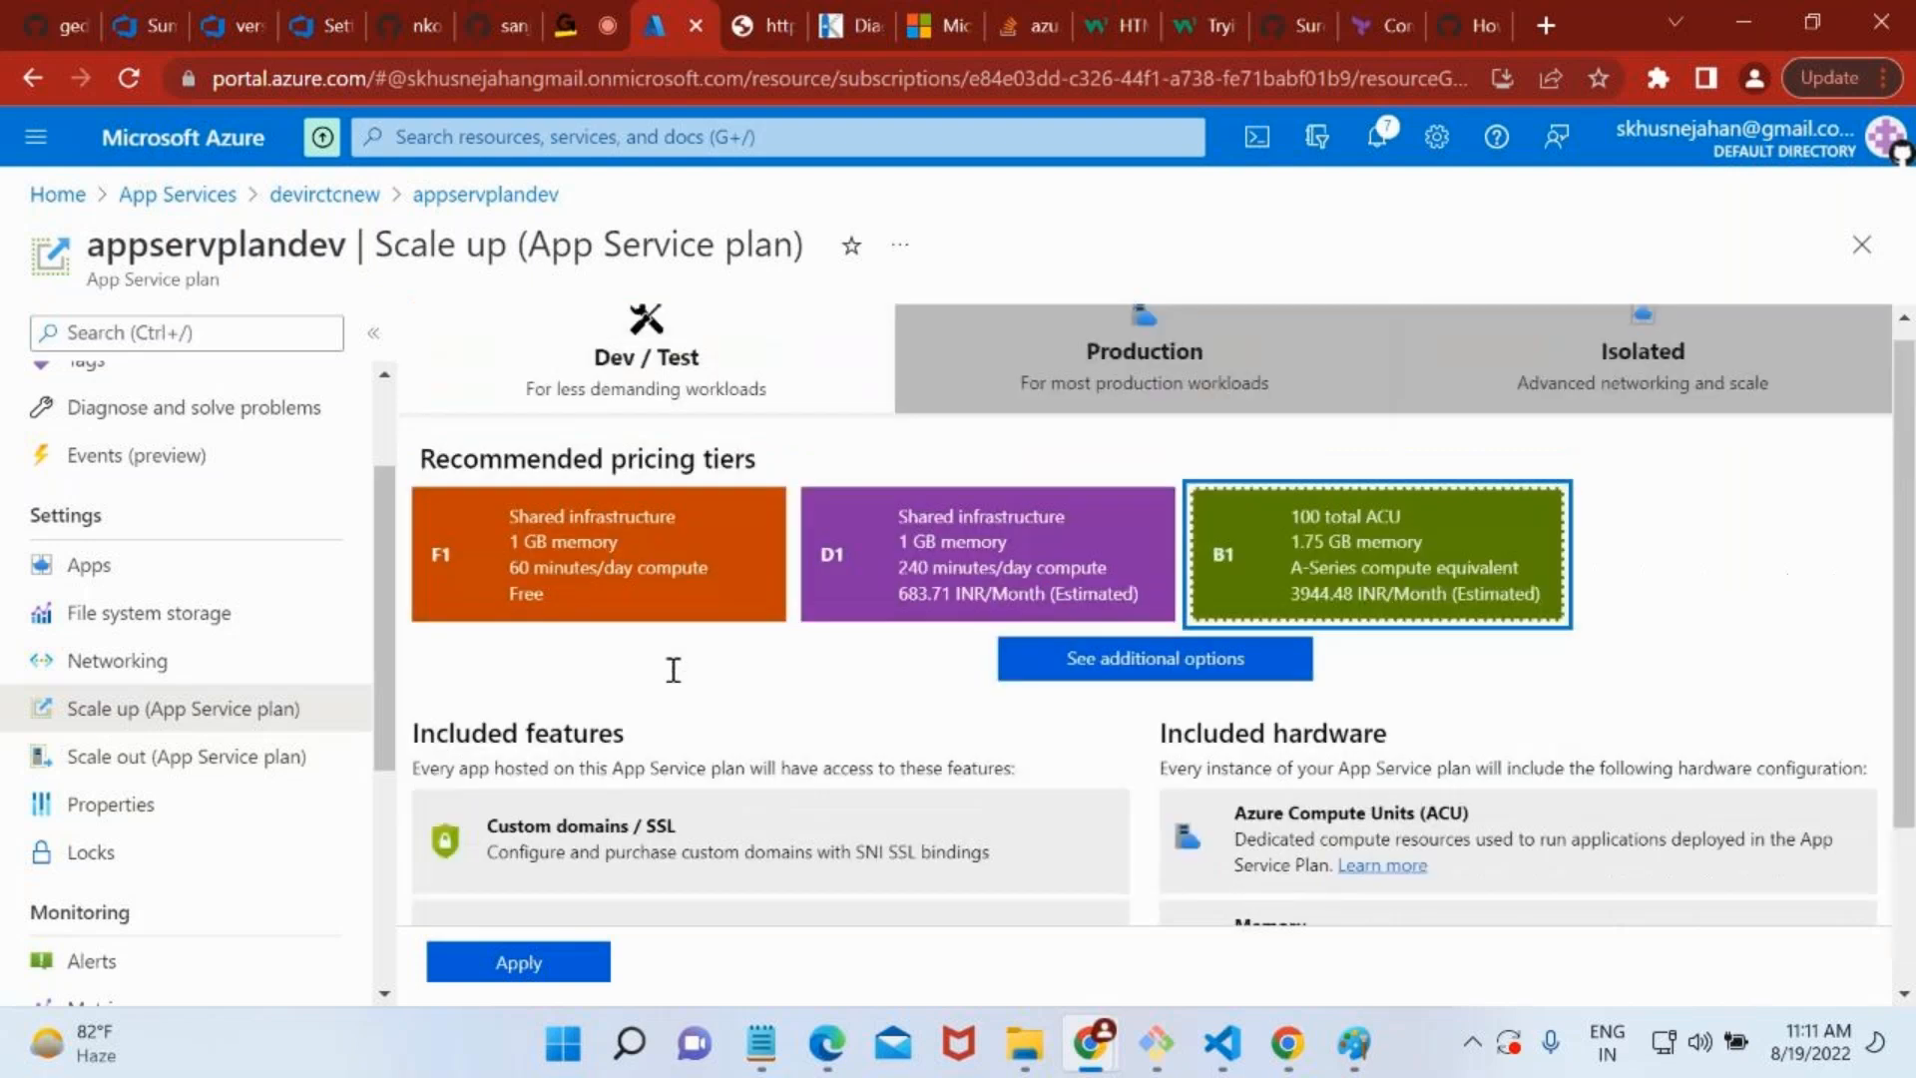
left_click(1108, 388)
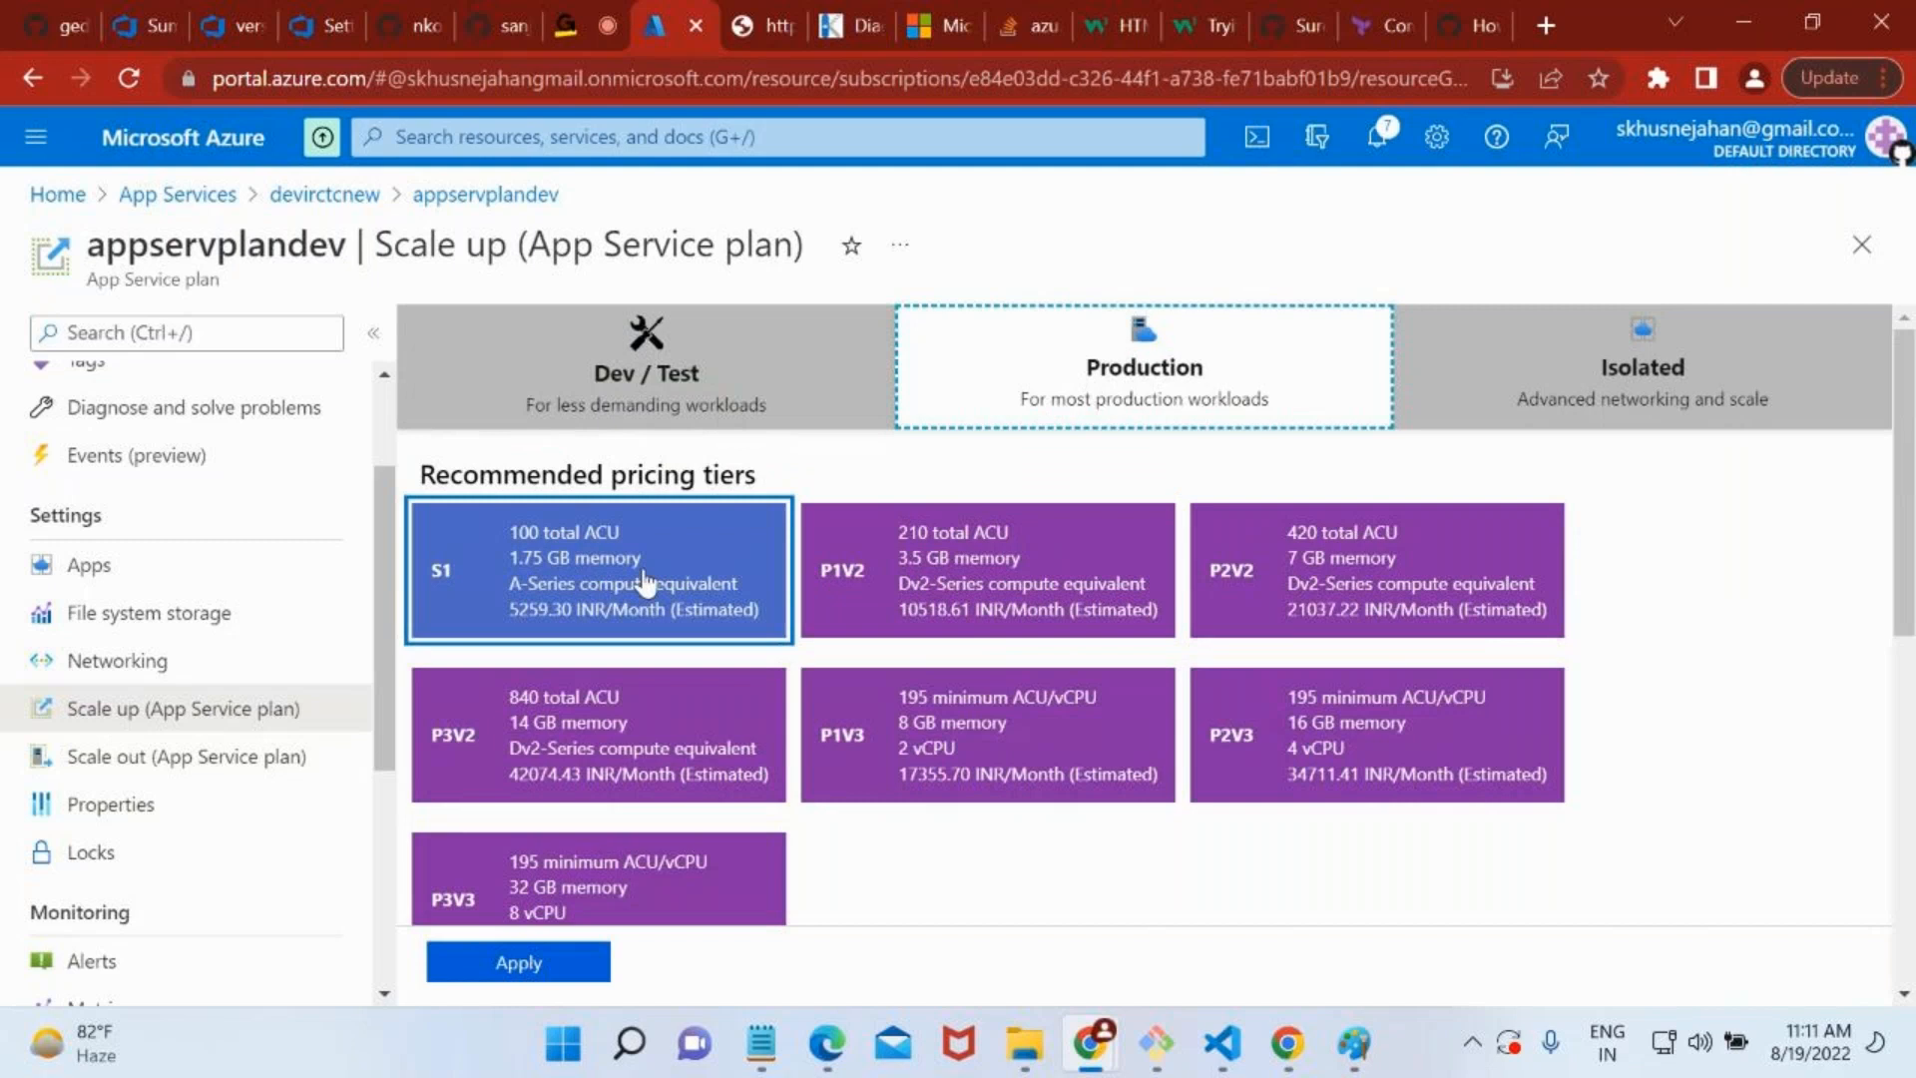
scroll(1014, 688, "down", 2)
left_click(616, 391)
scroll(559, 454, "up", 1)
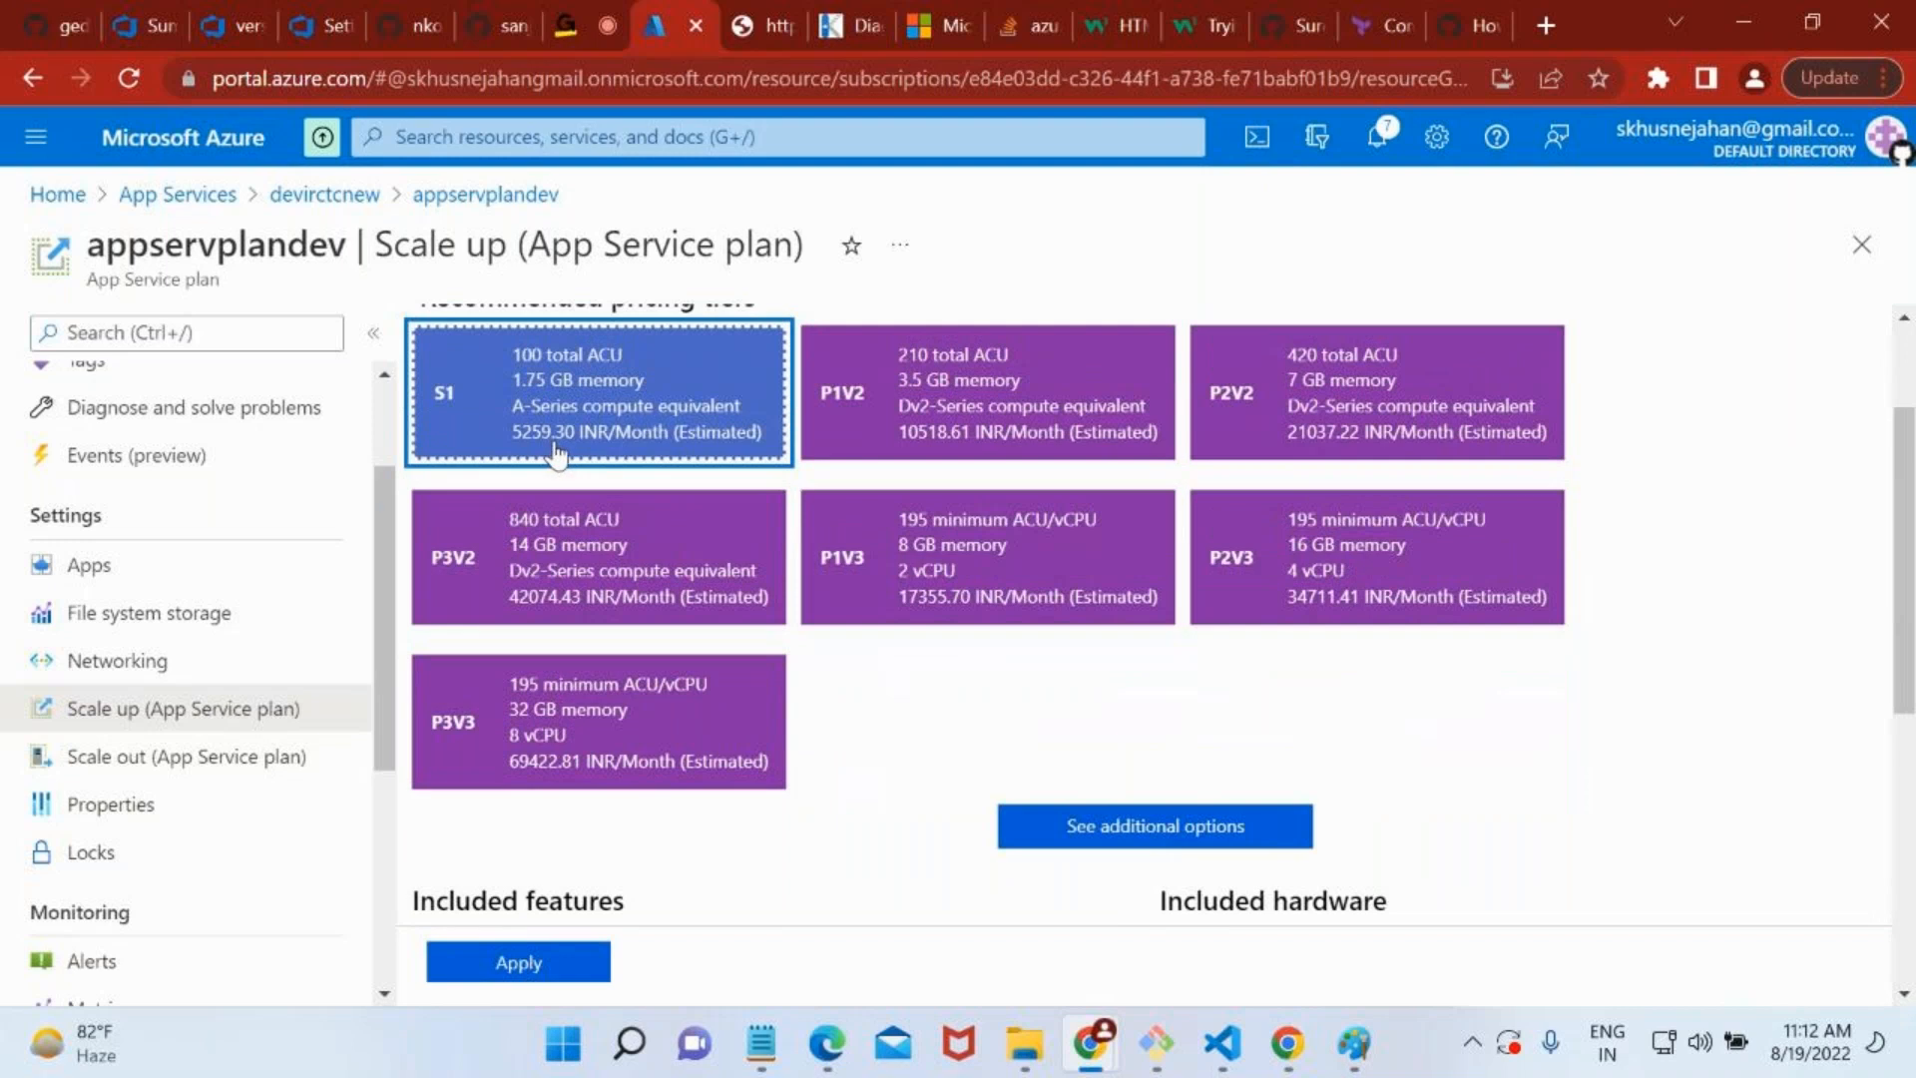
left_click(882, 417)
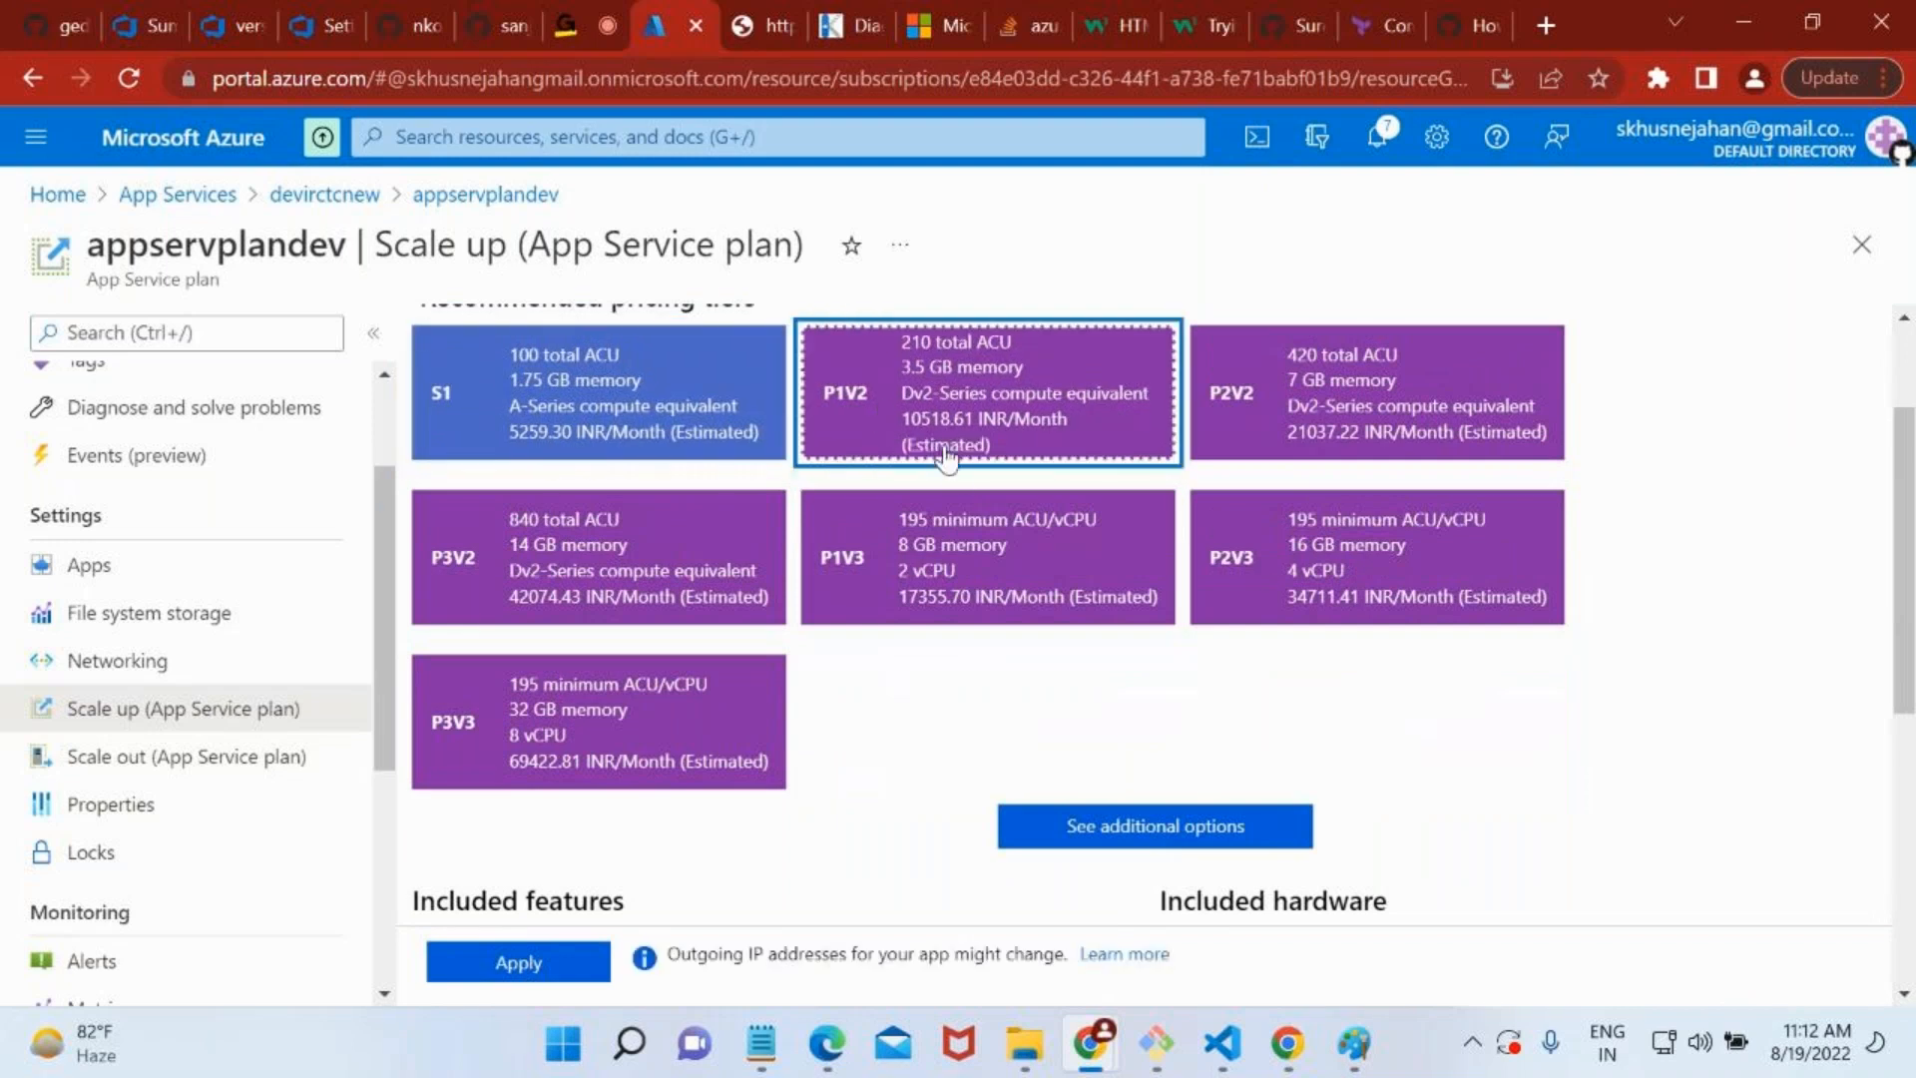
left_click(531, 459)
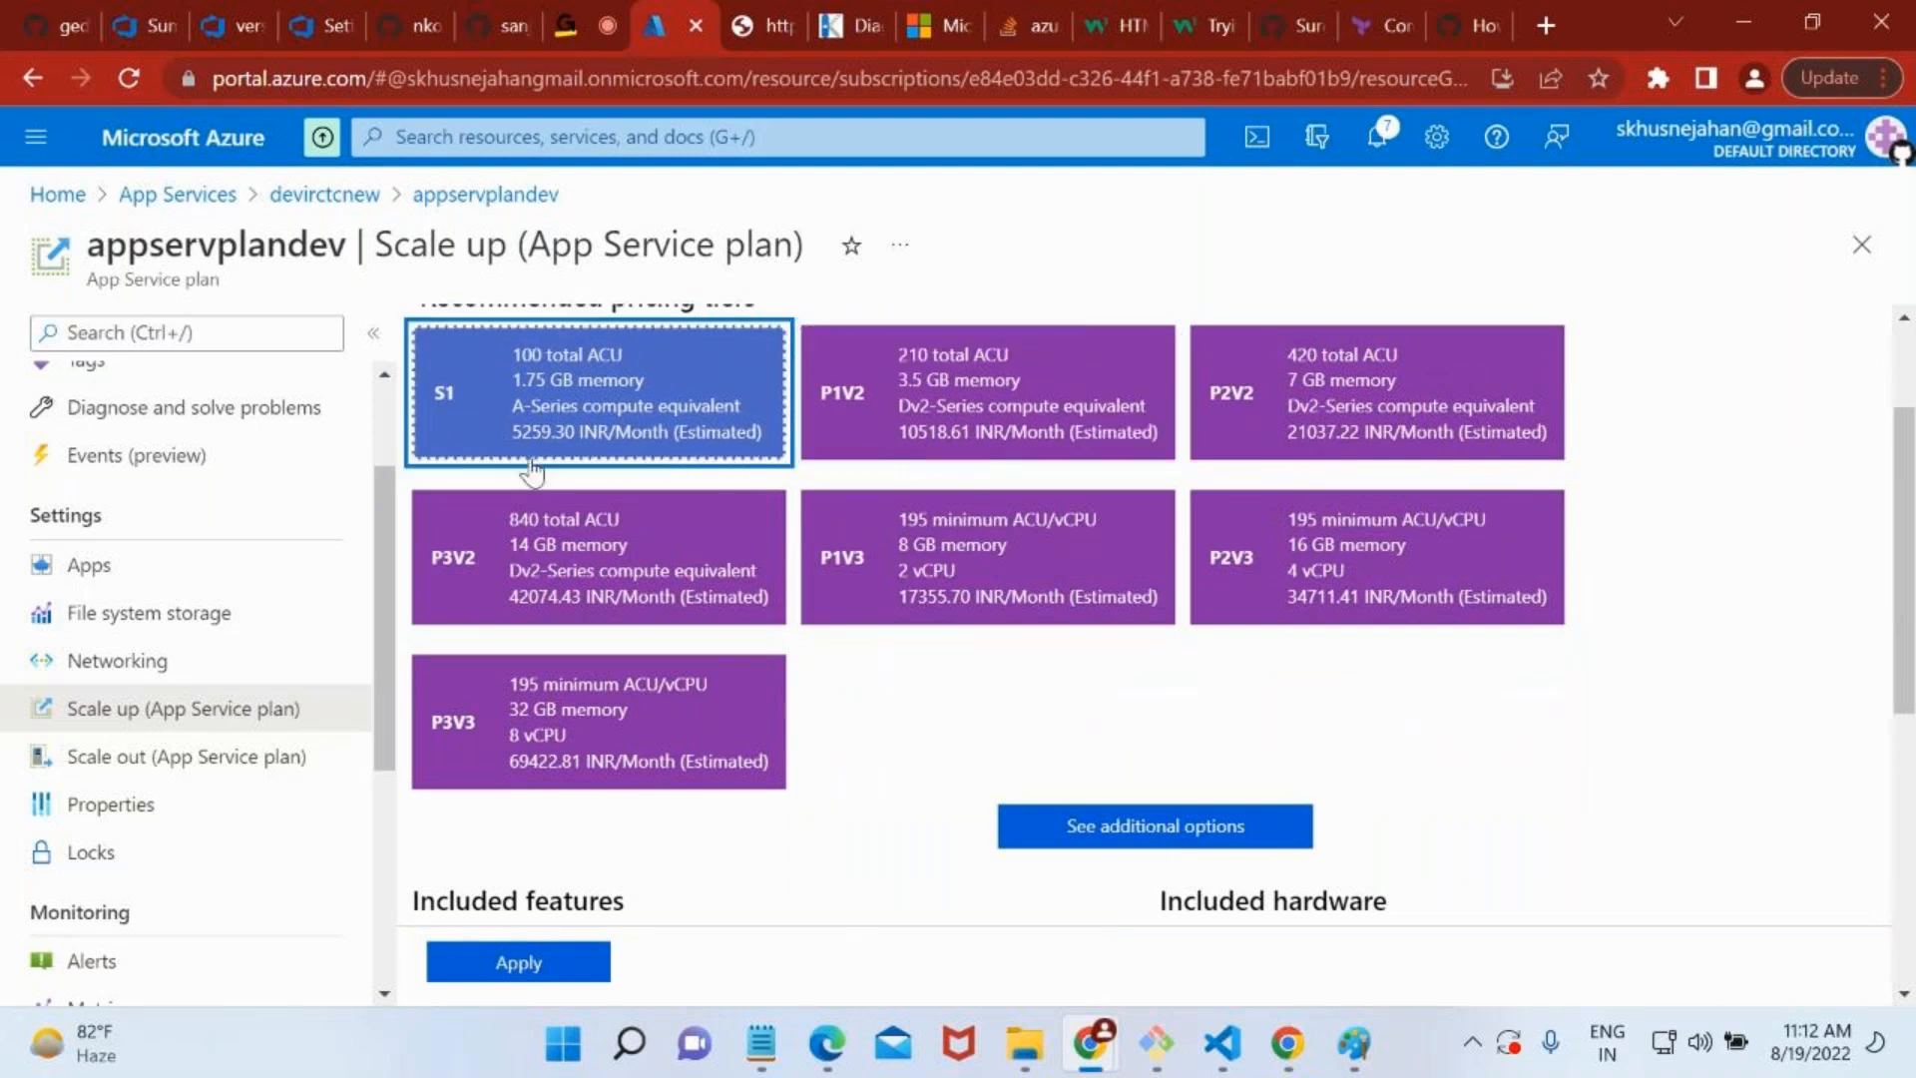
Examine the S1 tier's included features and hardware, highlighting the Staging slots feature.
scroll(853, 711, "down", 2)
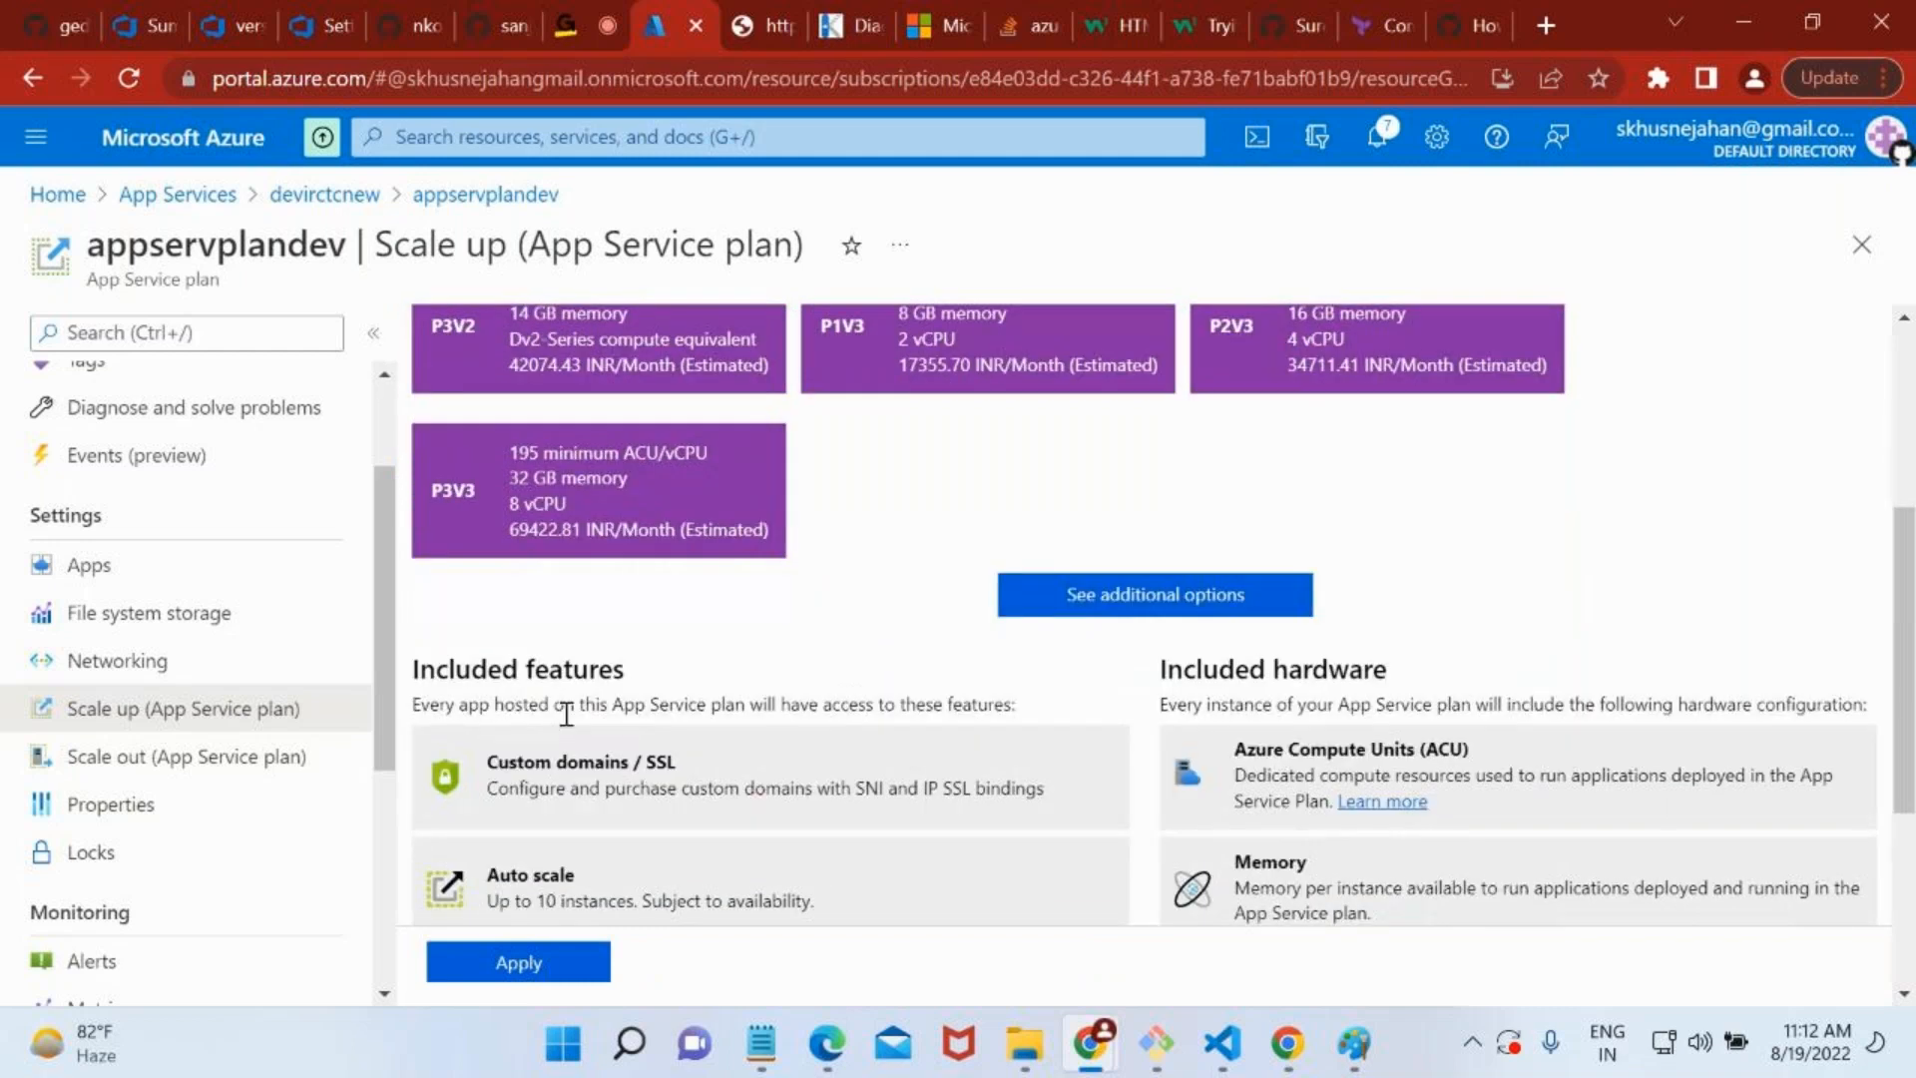
scroll(567, 709, "down", 2)
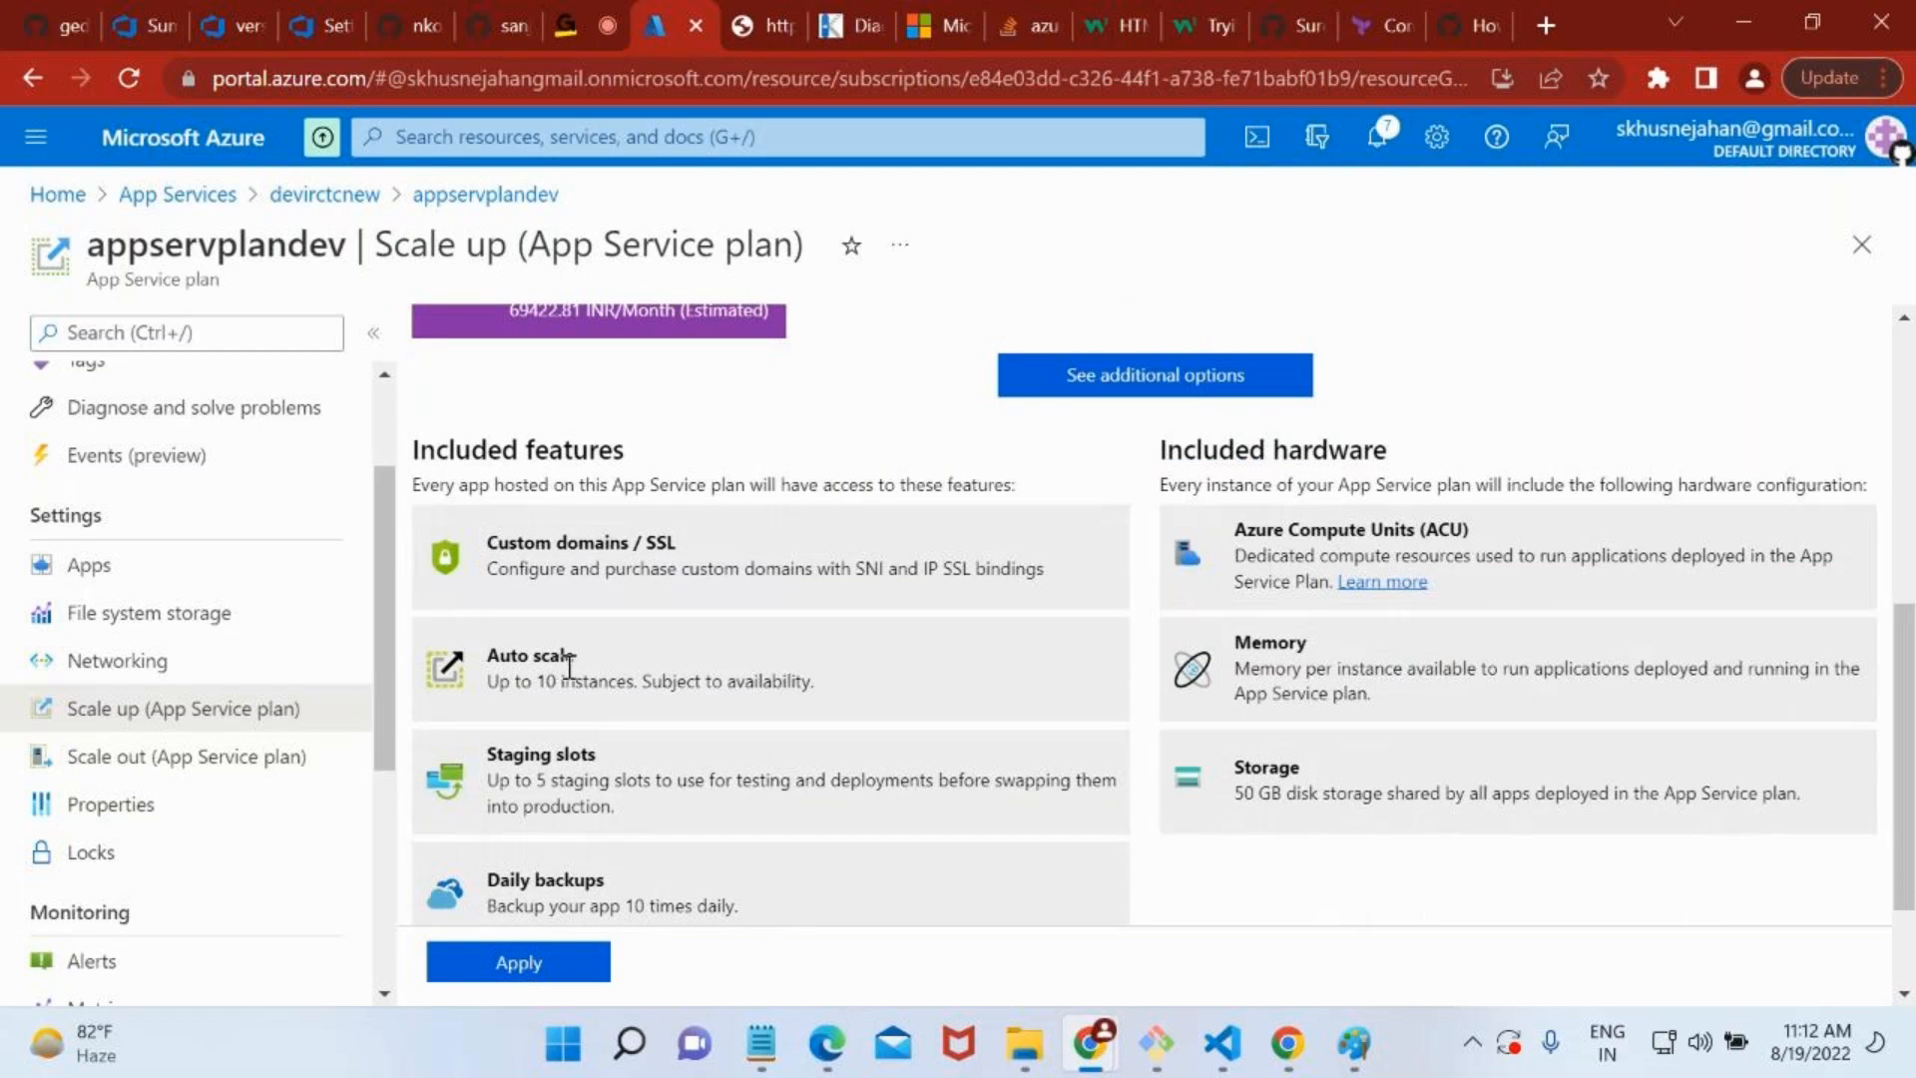
left_click_drag(513, 757, 618, 763)
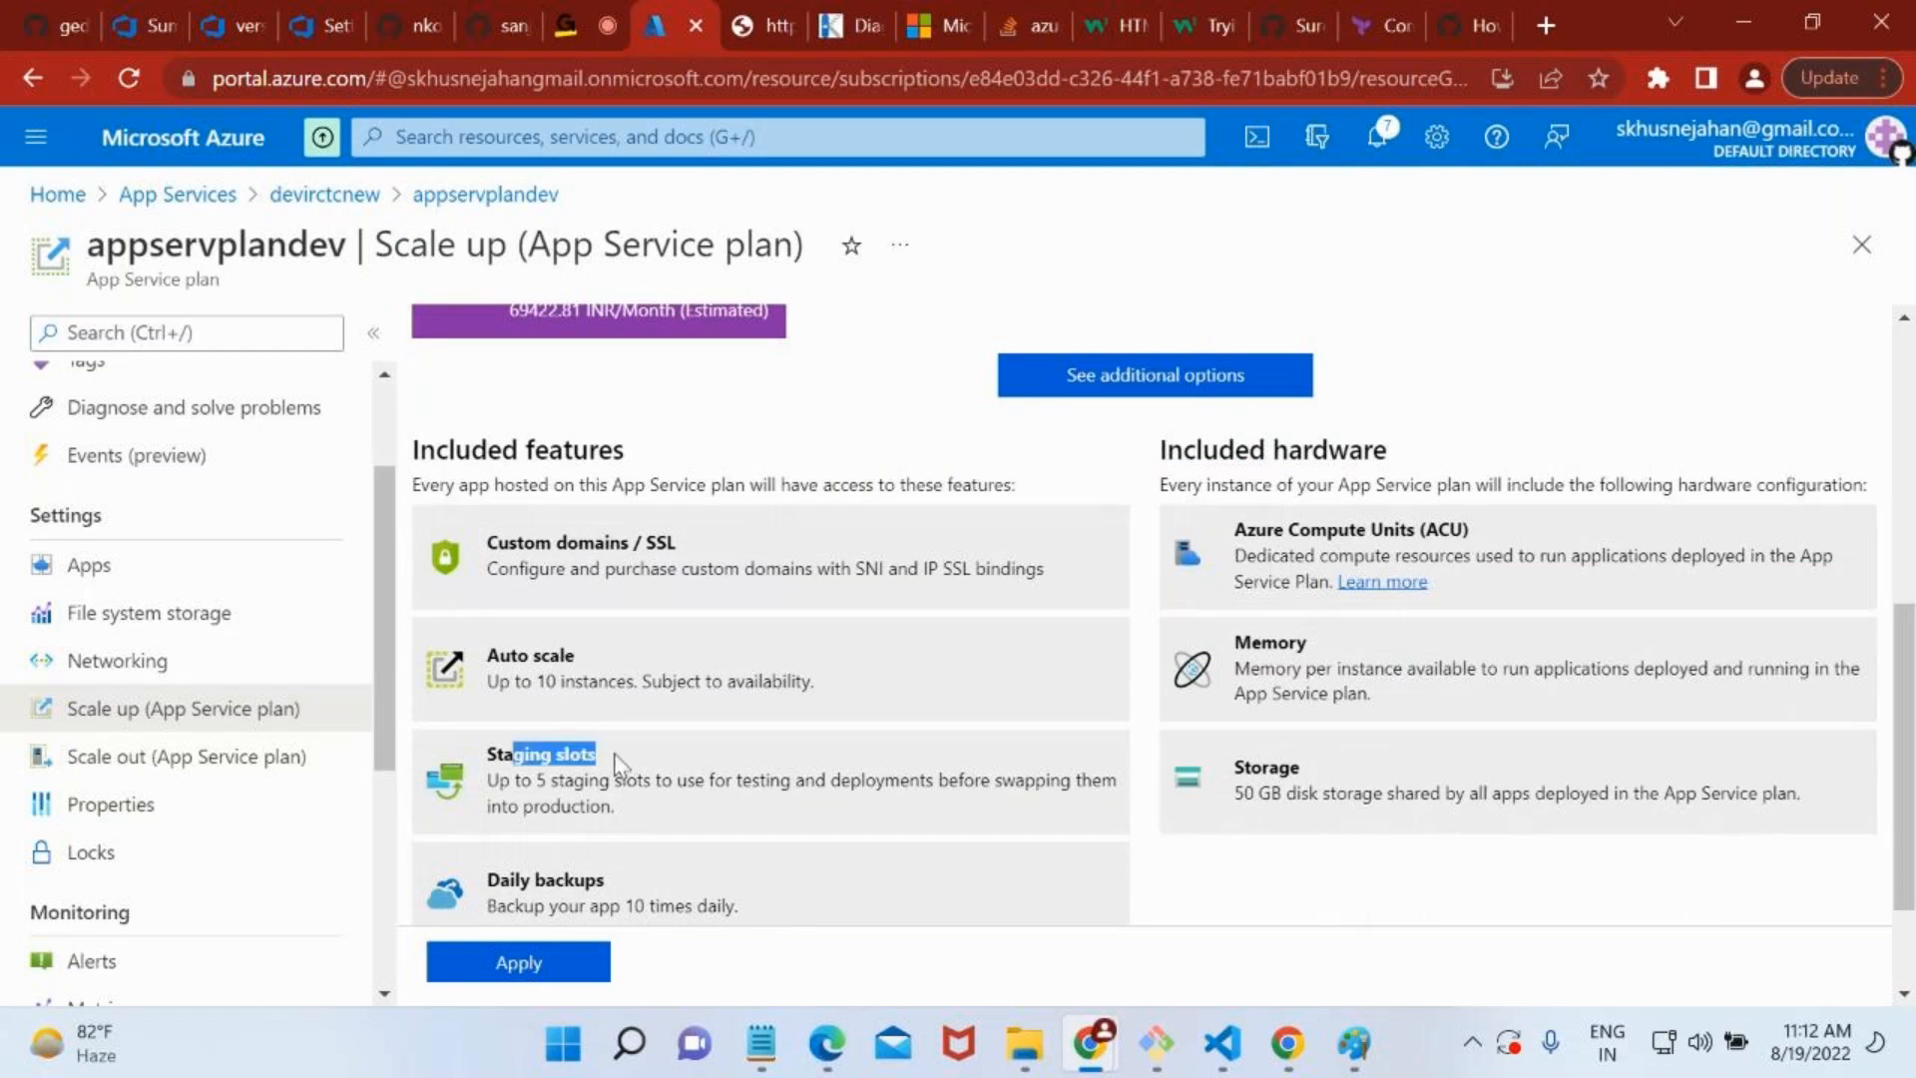
left_click(618, 764)
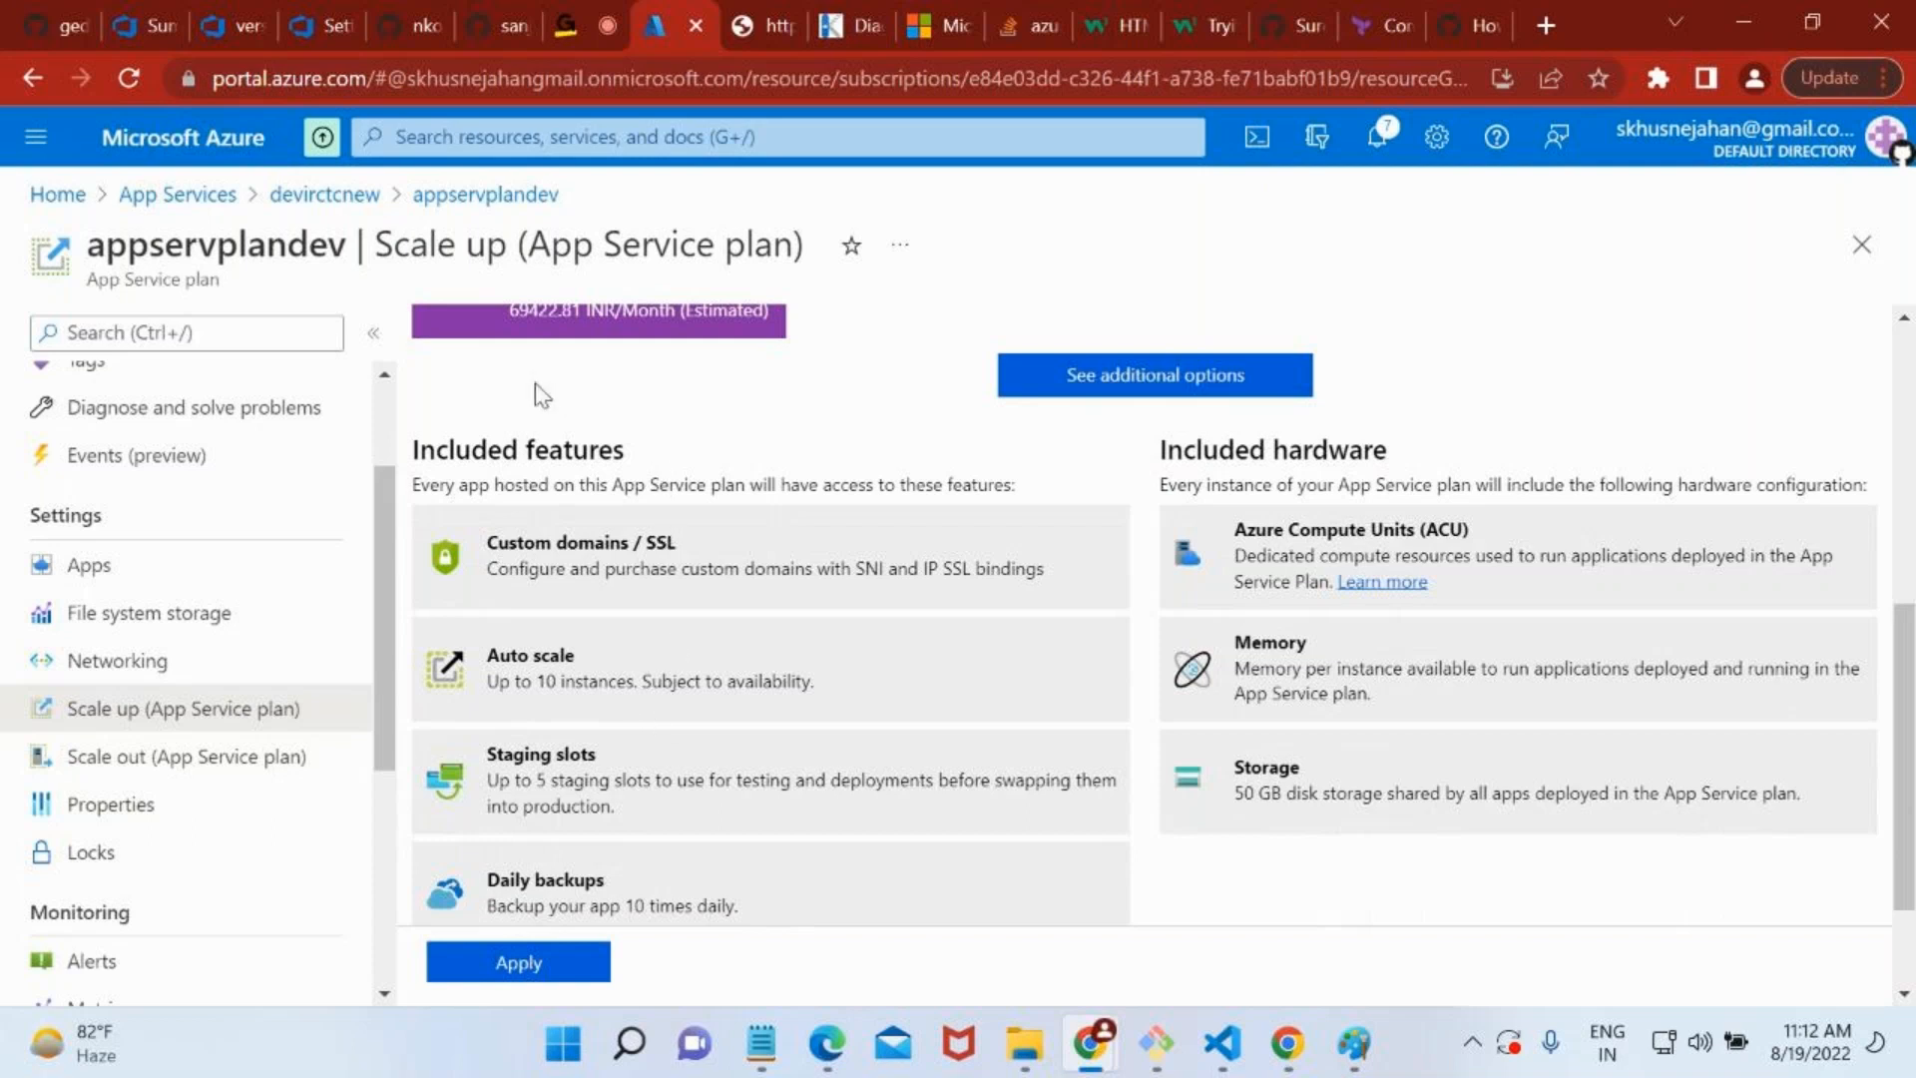
double_click(543, 751)
scroll(547, 475, "up", 5)
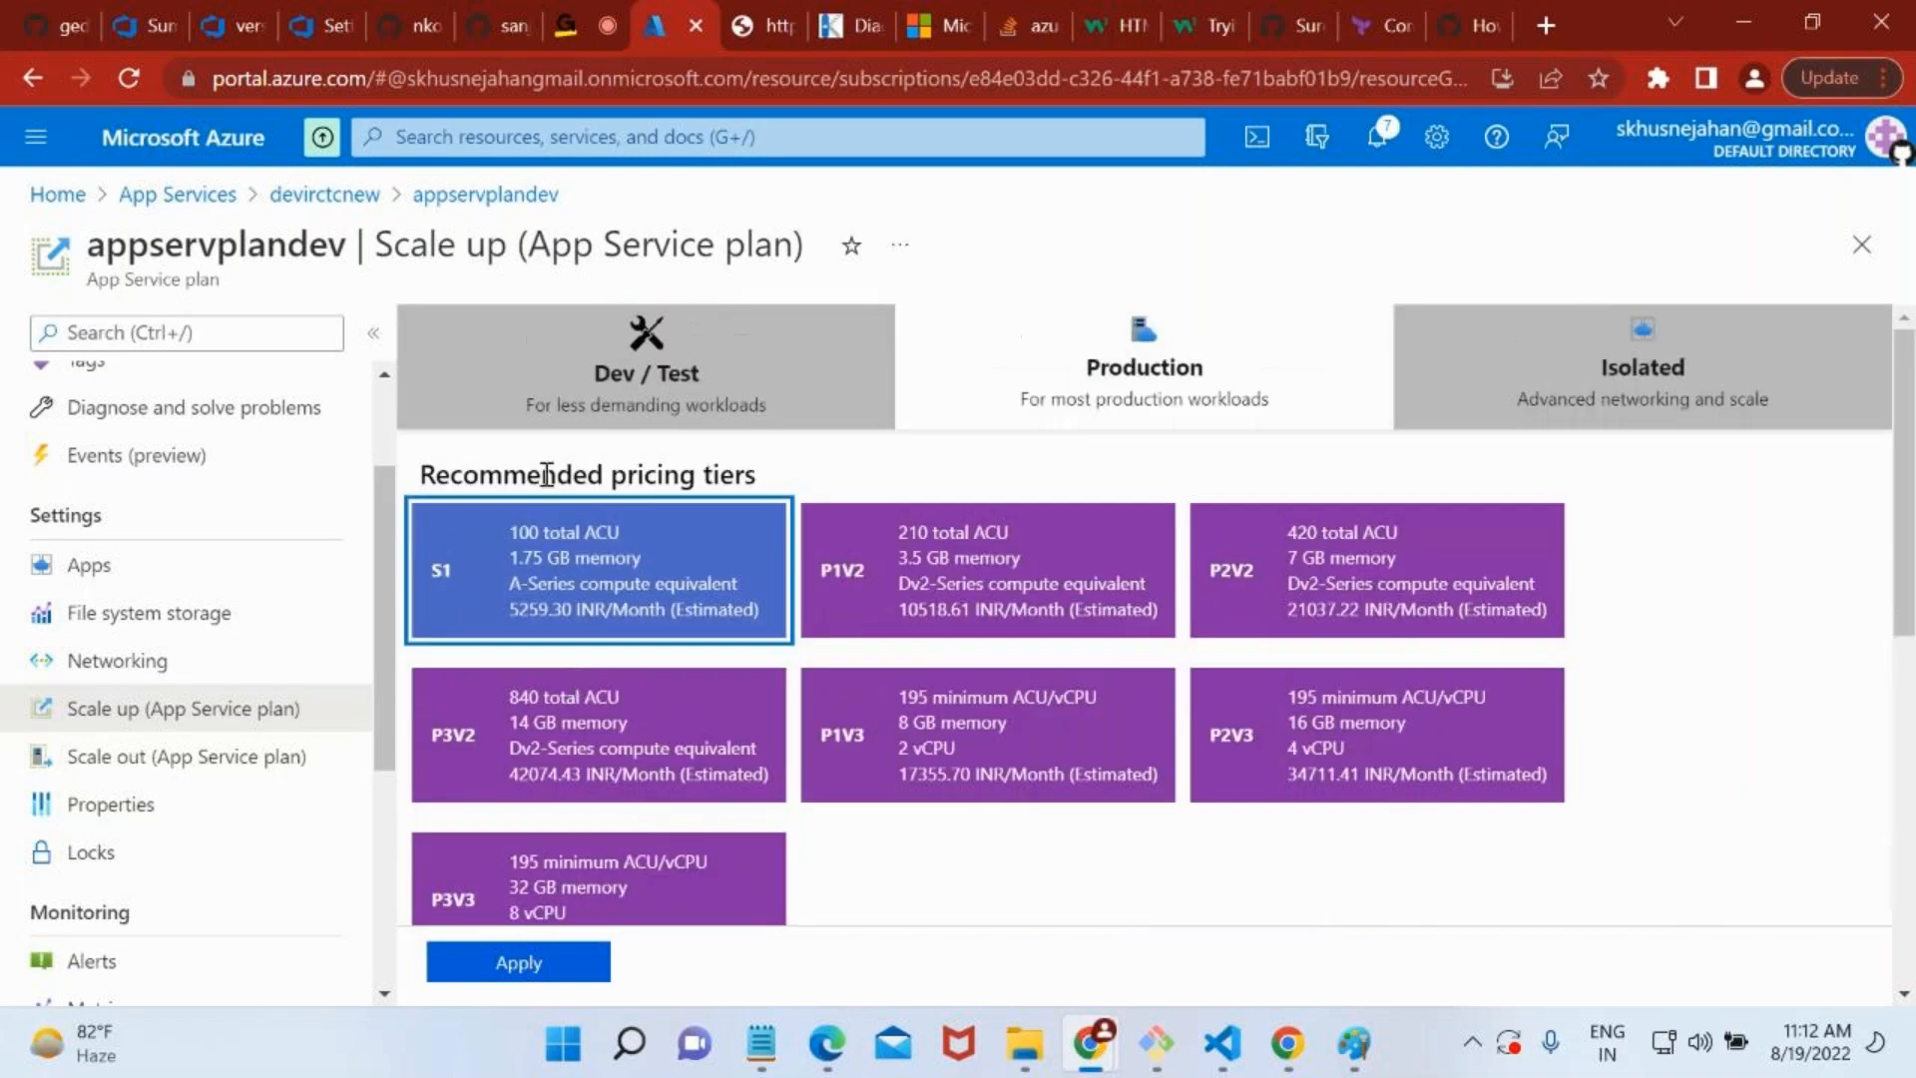
Apply the S1 pricing tier to the appservplandev plan.
scroll(547, 547, "down", 5)
left_click(542, 956)
scroll(721, 513, "up", 1)
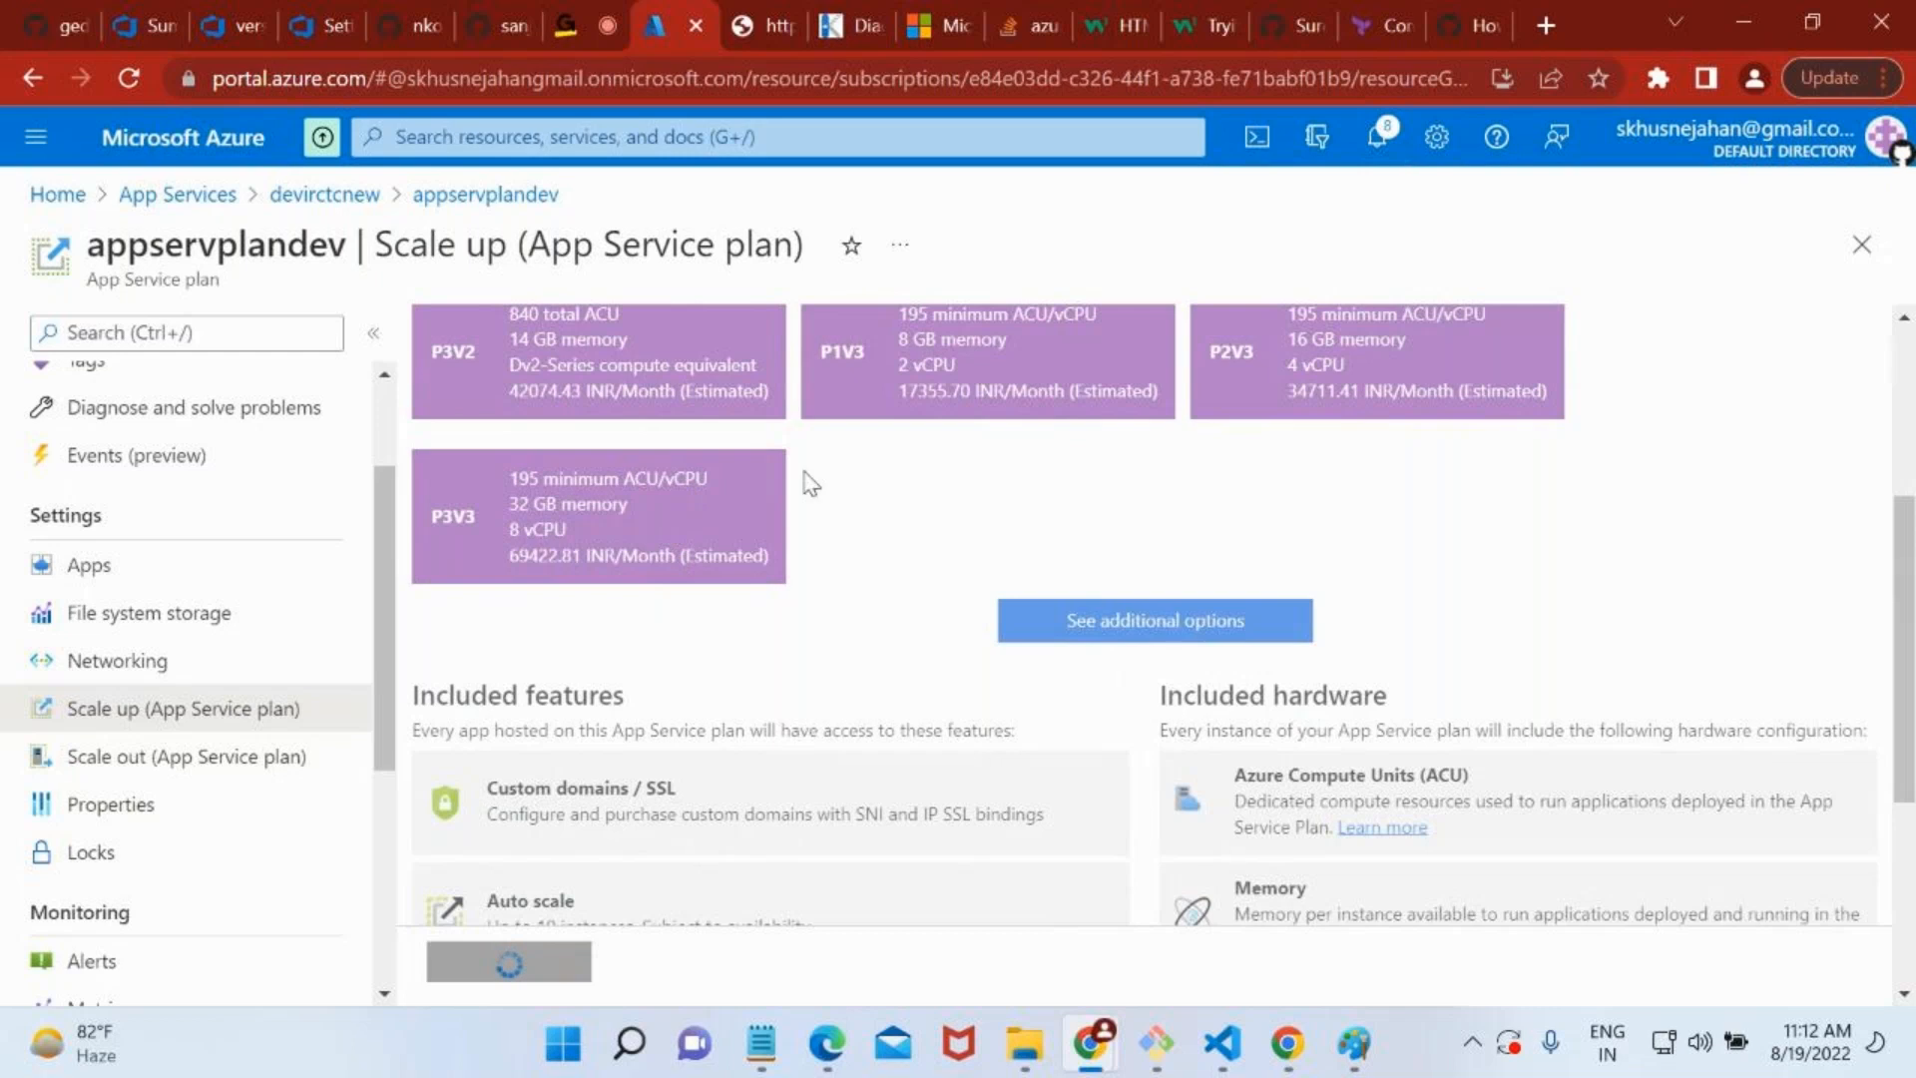
scroll(852, 453, "up", 2)
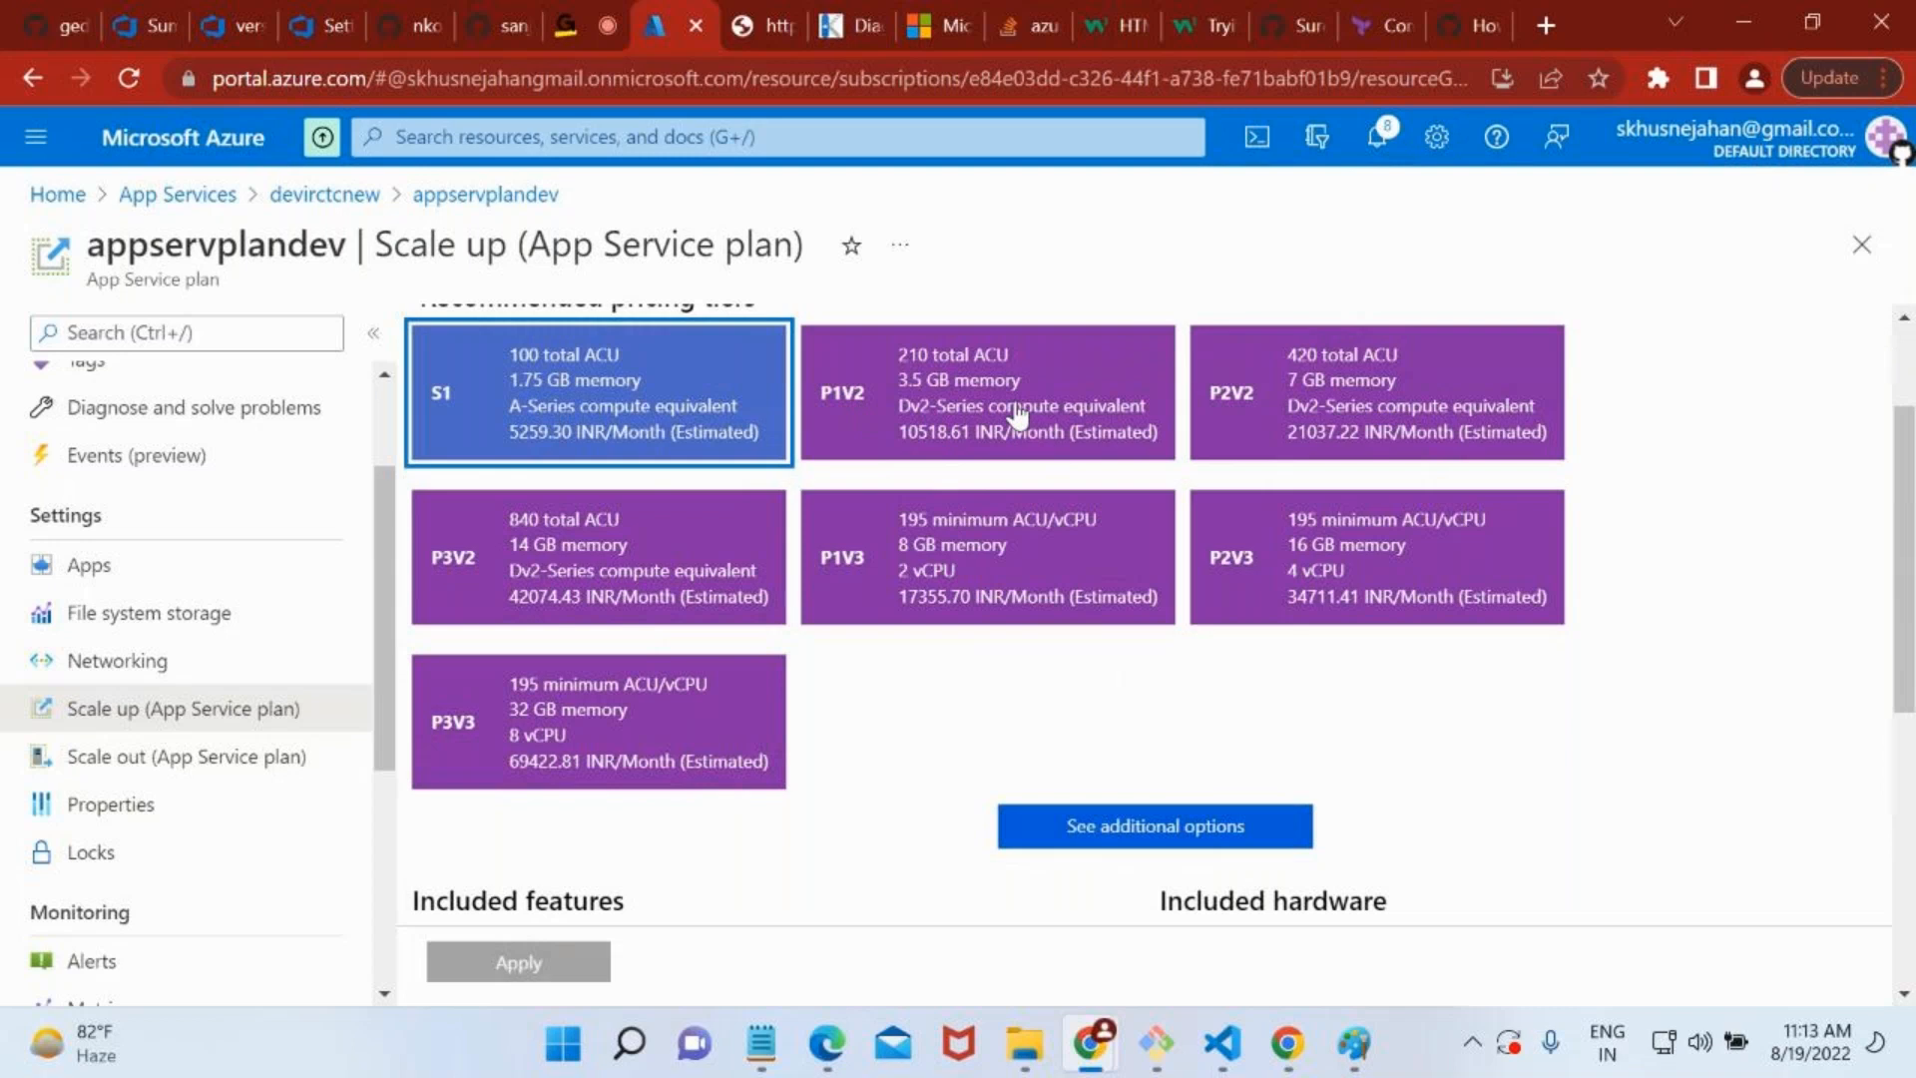
Go back to the Dev / Test tiers, select F1 and examine what its features and hardware include.
scroll(679, 454, "up", 3)
left_click(589, 384)
left_click(573, 530)
scroll(571, 531, "down", 1)
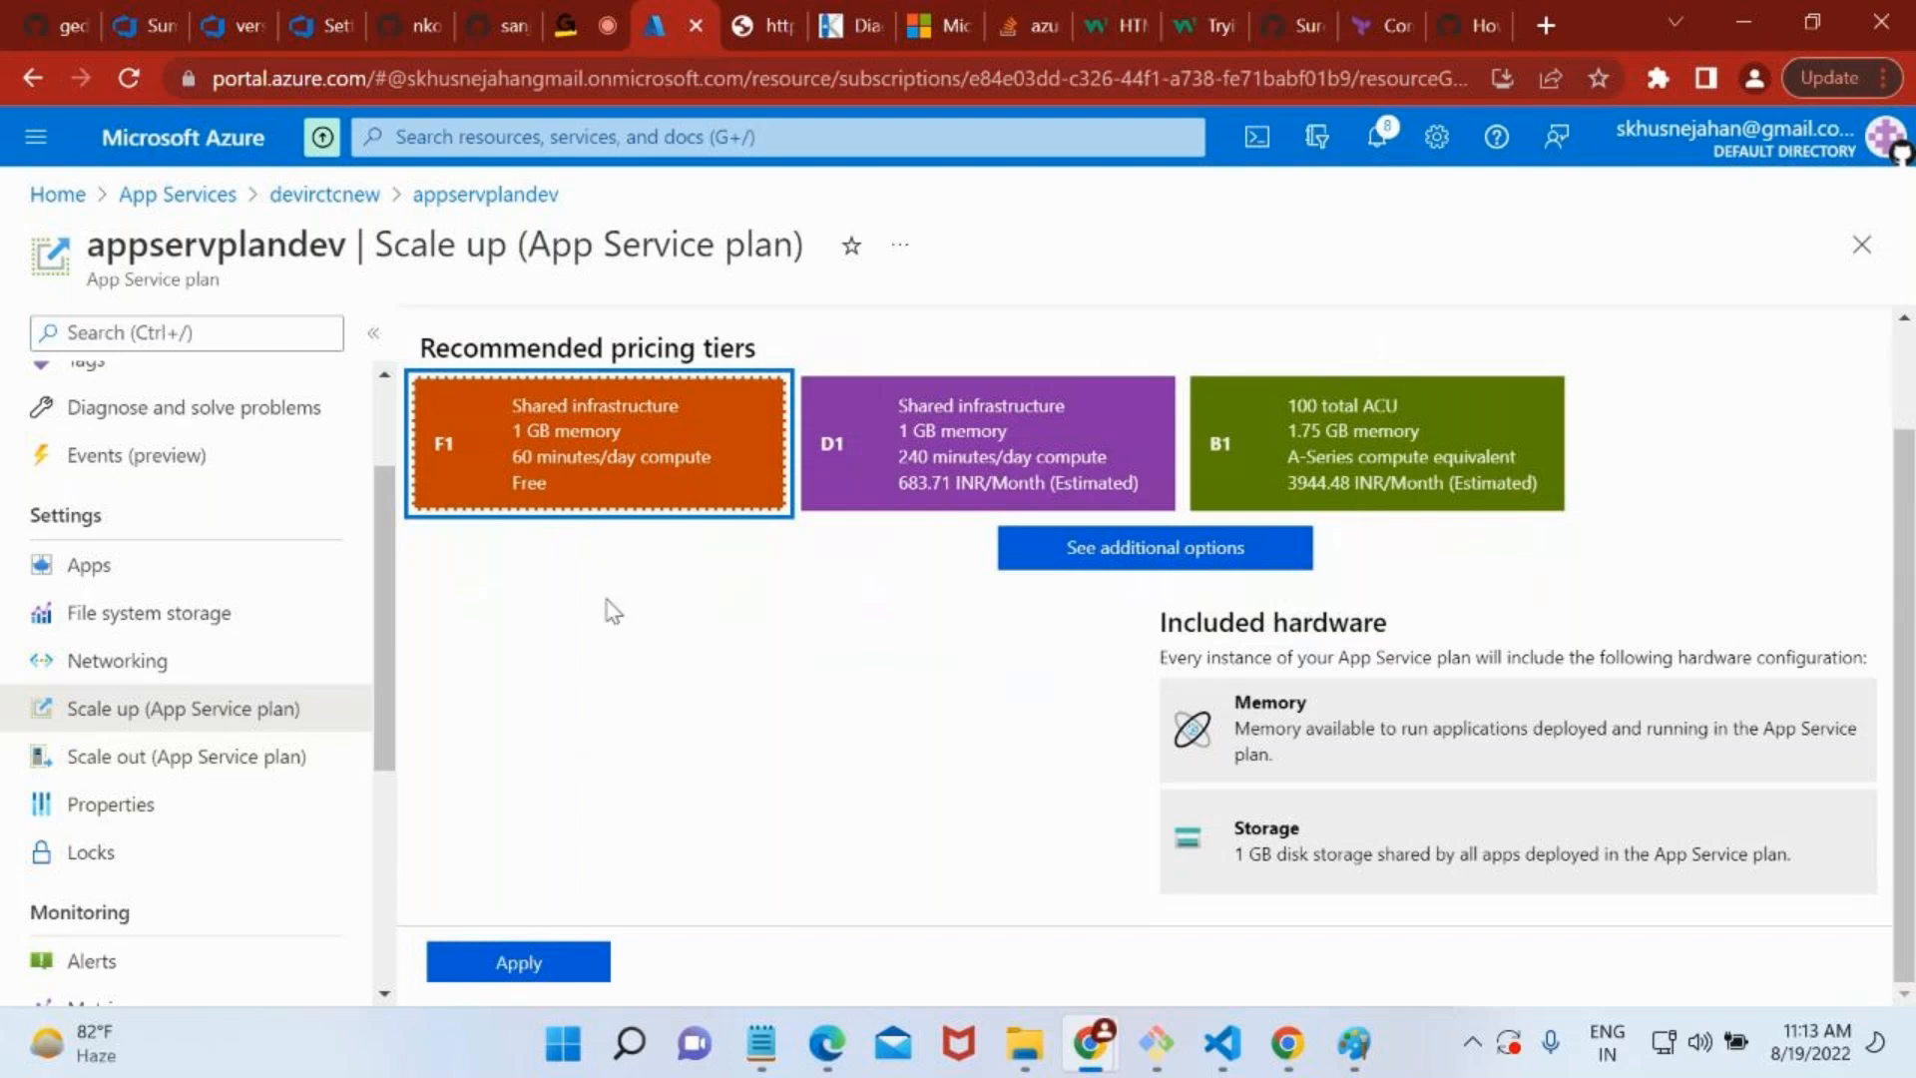
scroll(735, 339, "up", 1)
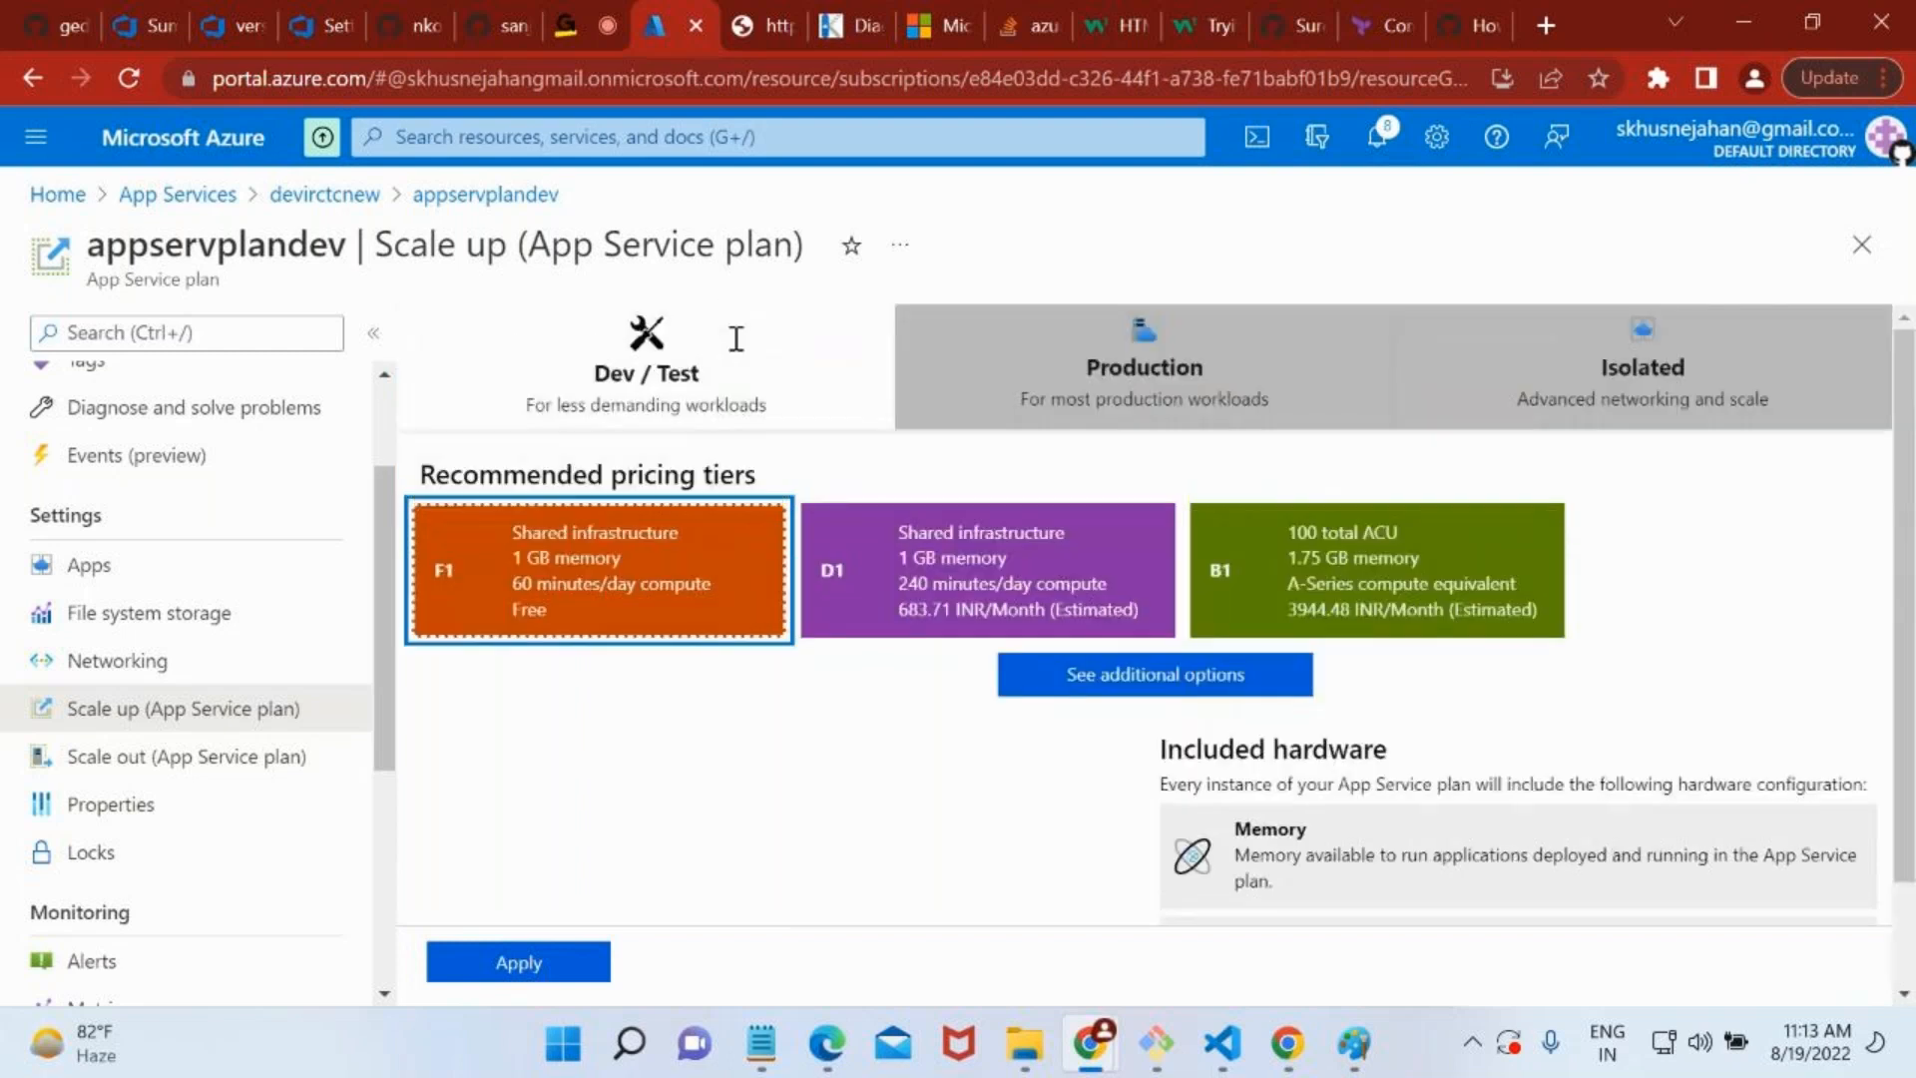
Check the pricing tier shown for the App Service plan on the appservplandev overview.
scroll(168, 397, "up", 2)
left_click(166, 394)
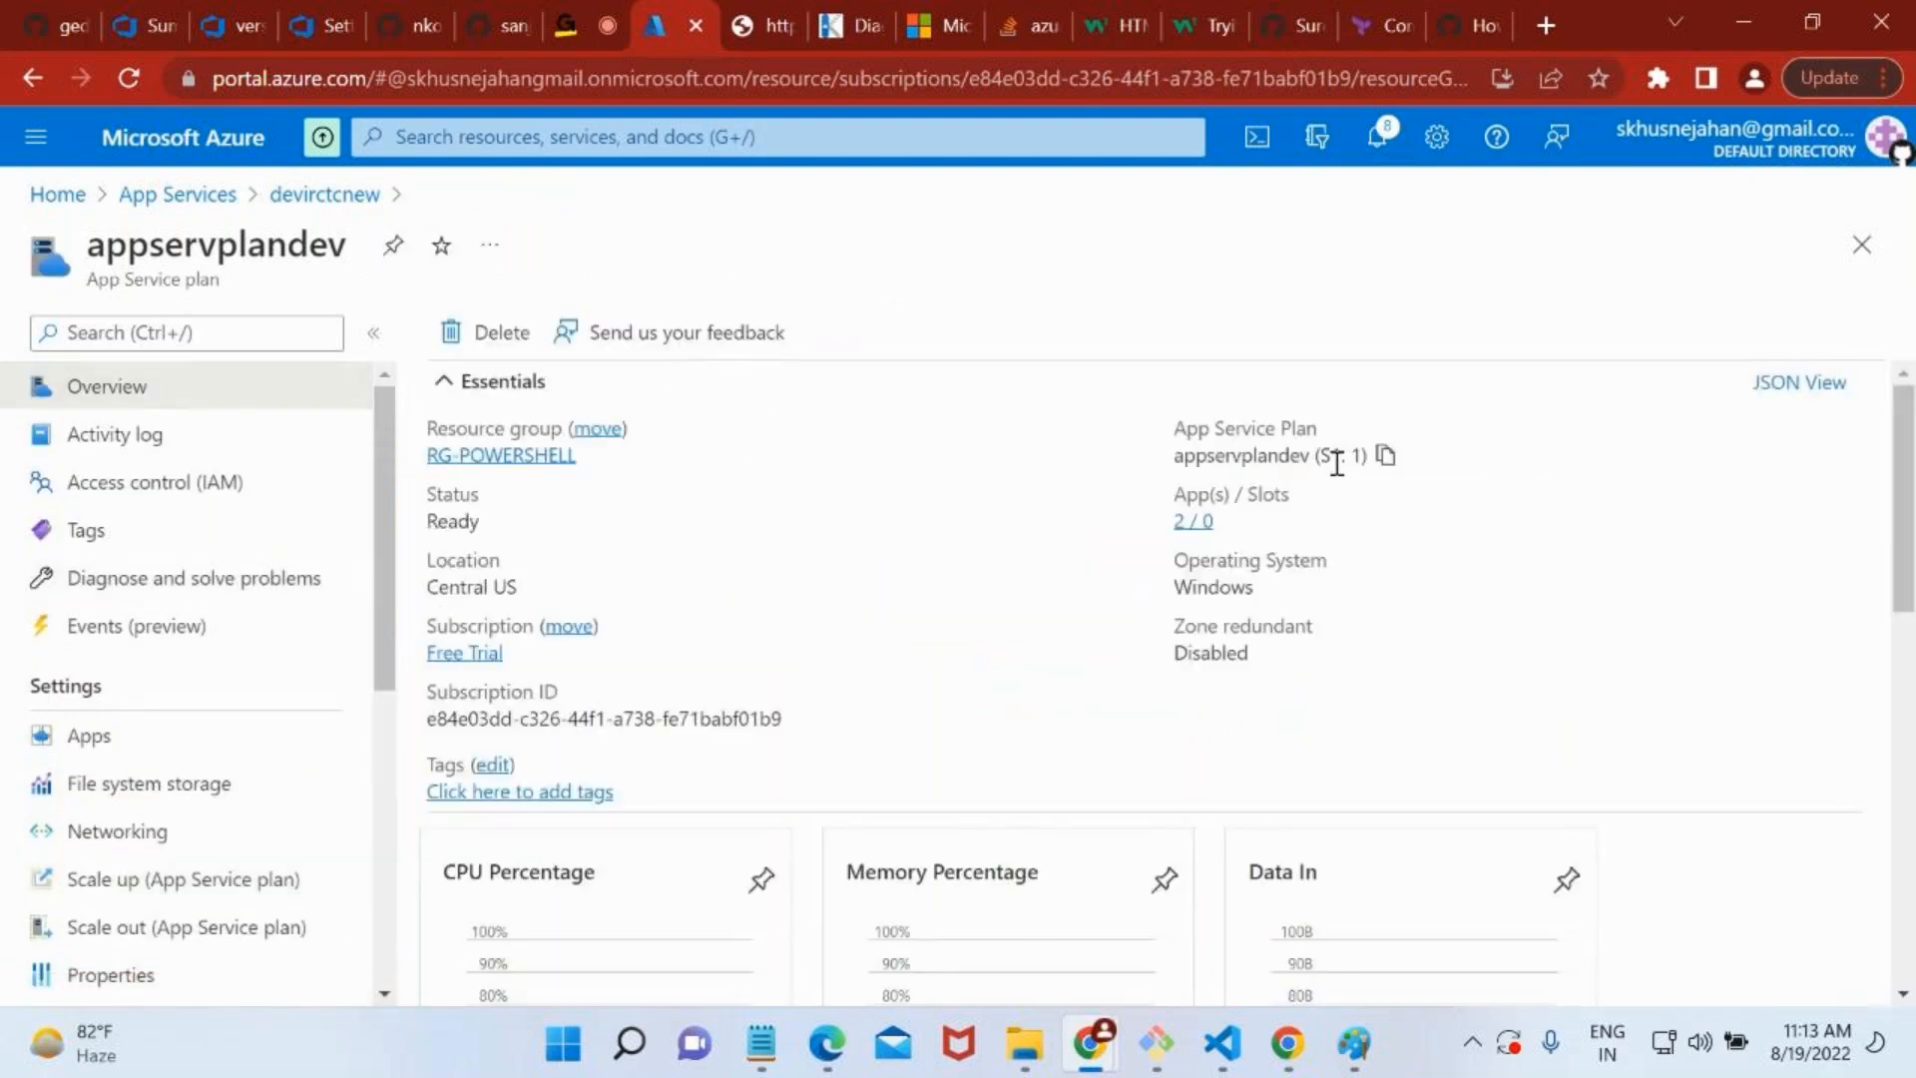
double_click(1336, 457)
Open the devirctcnew app from App Services, find its Deployment slots page with "slo", and highlight the production slot's name.
left_click(226, 197)
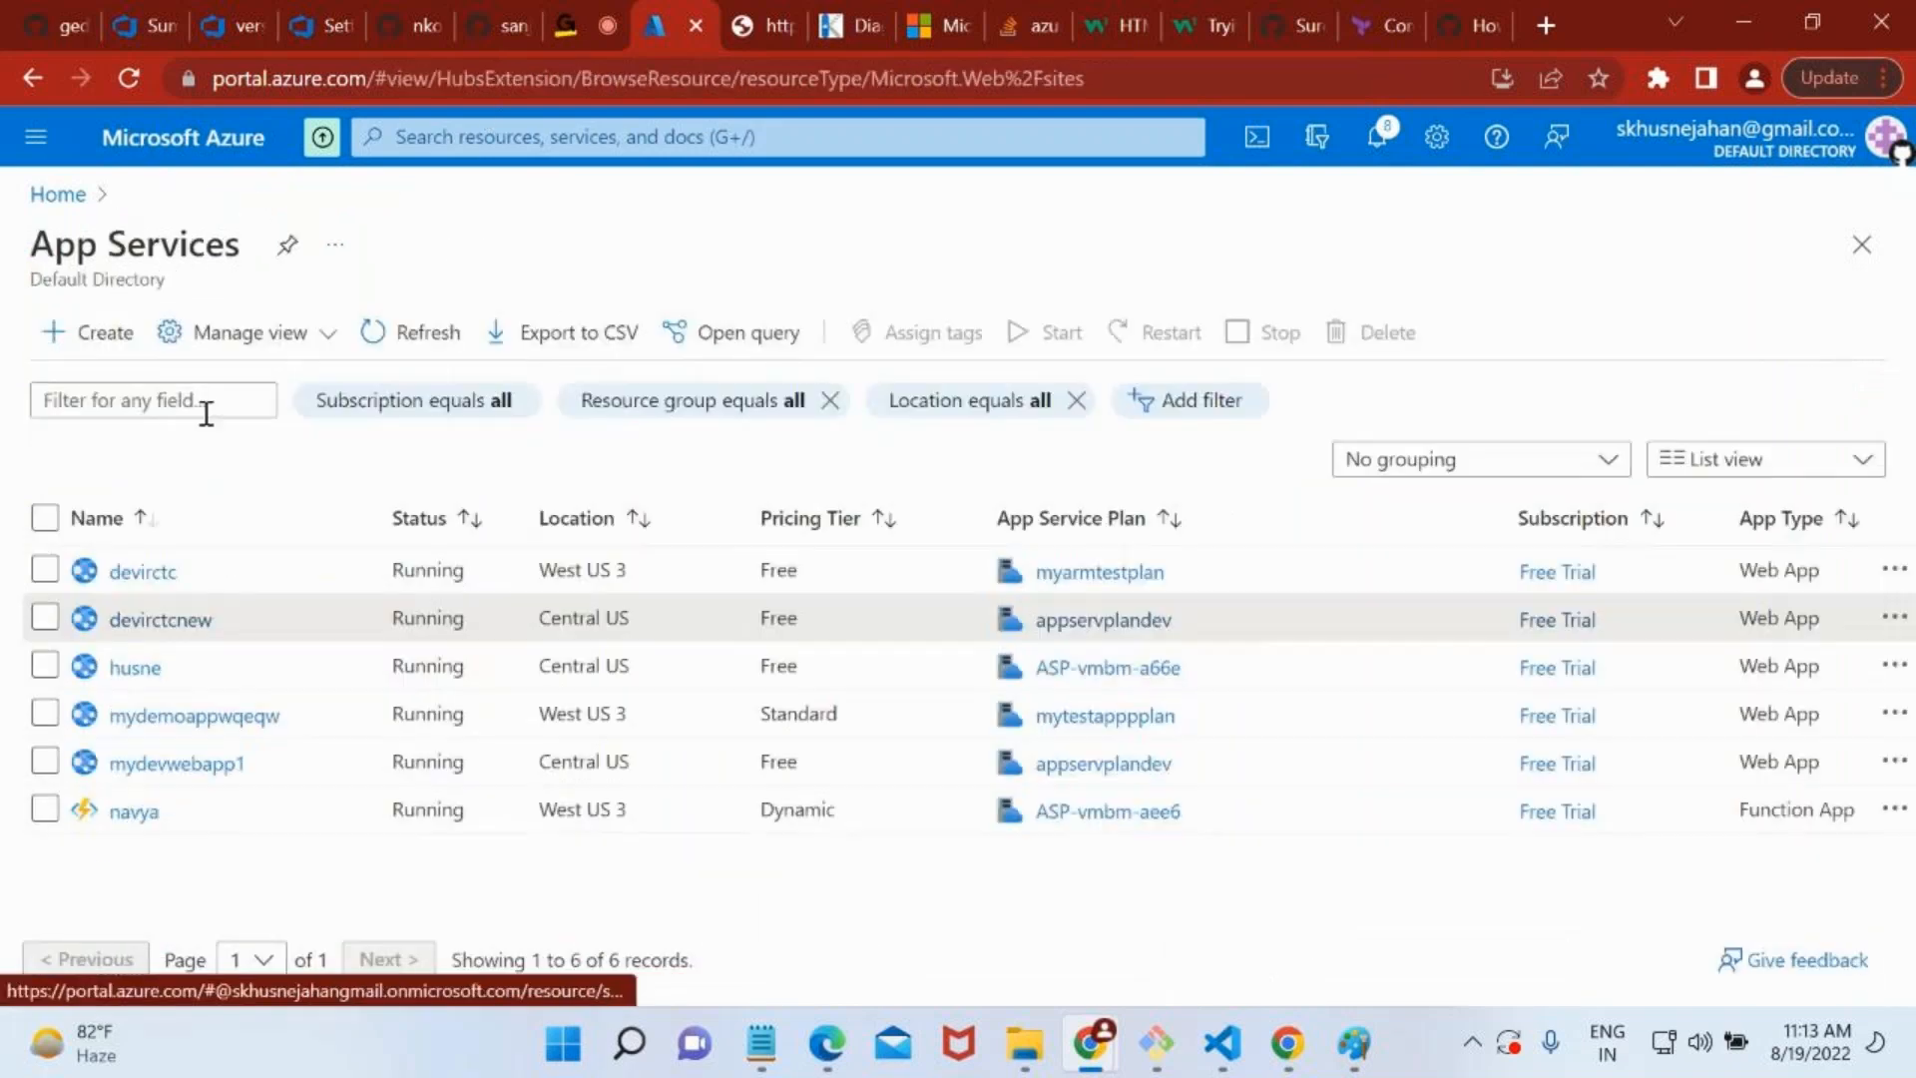
left_click(135, 619)
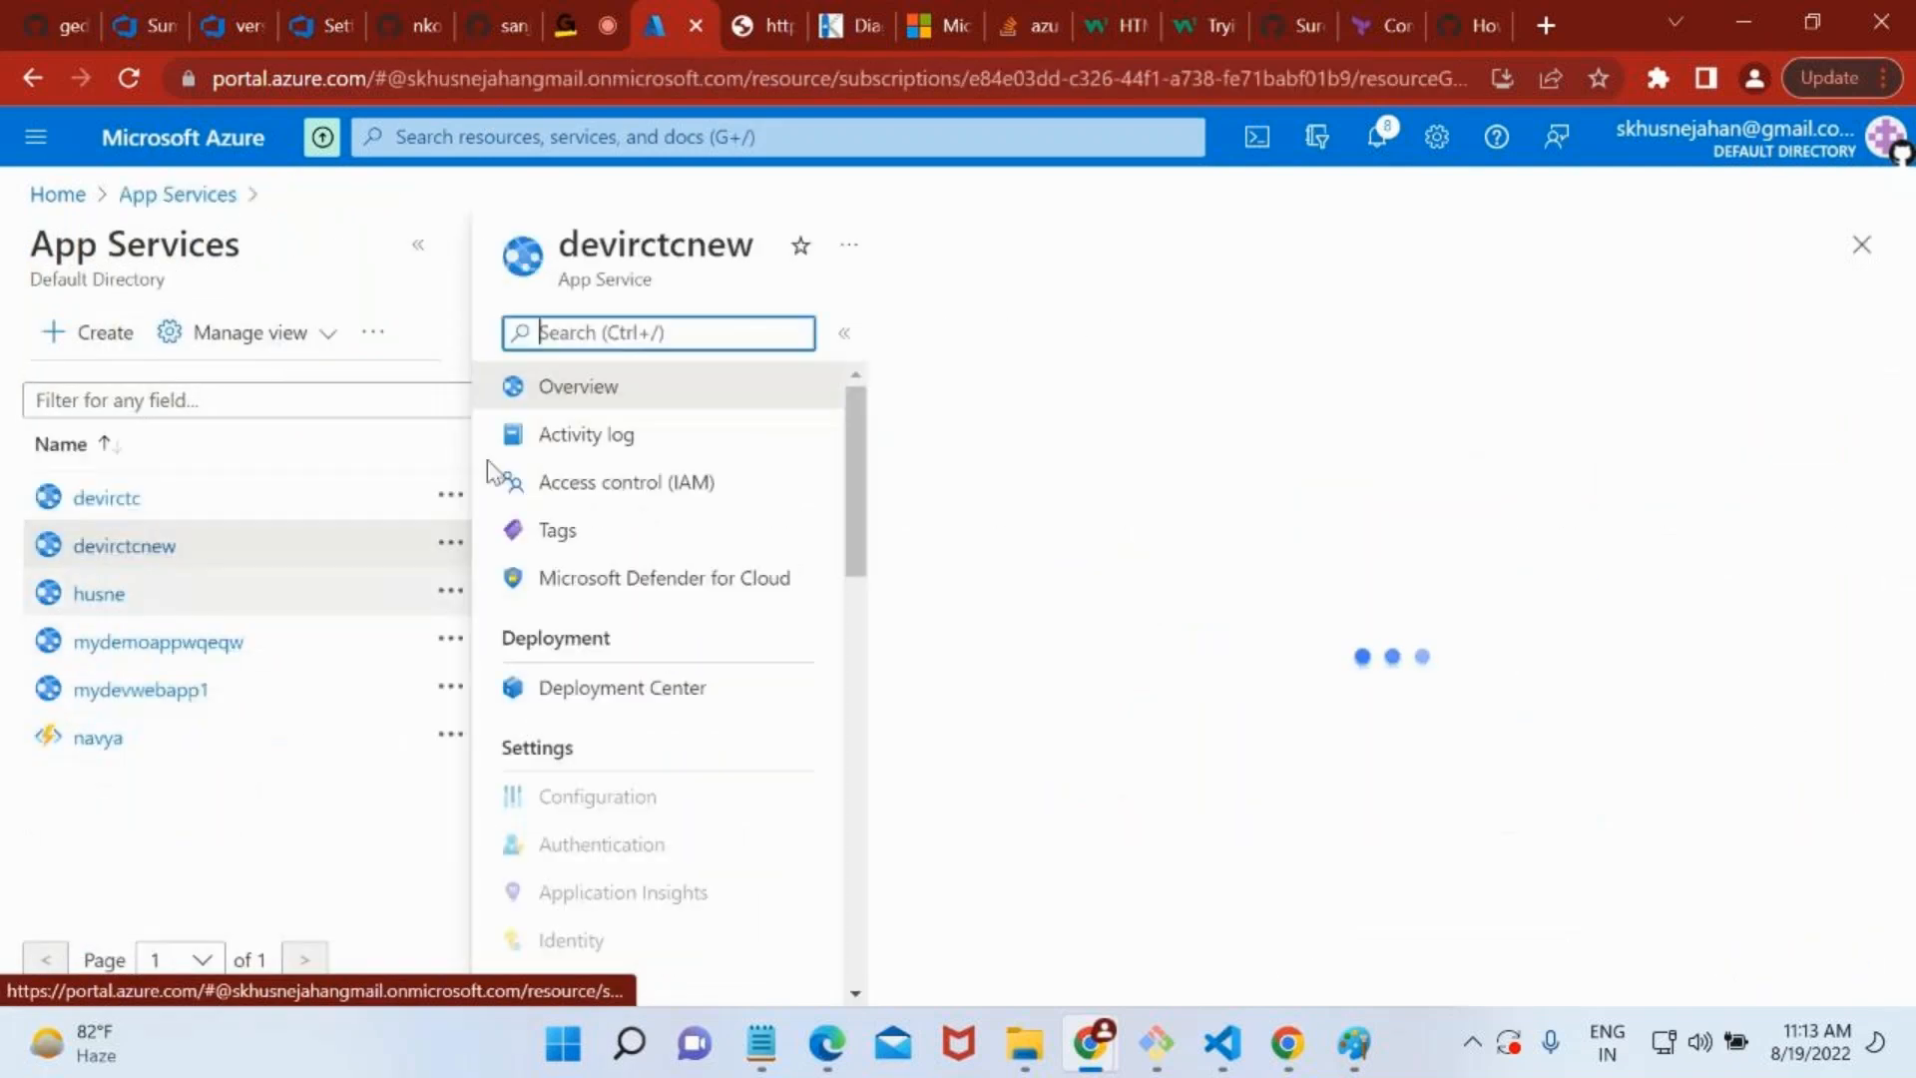
scroll(728, 779, "down", 1)
scroll(729, 779, "down", 6)
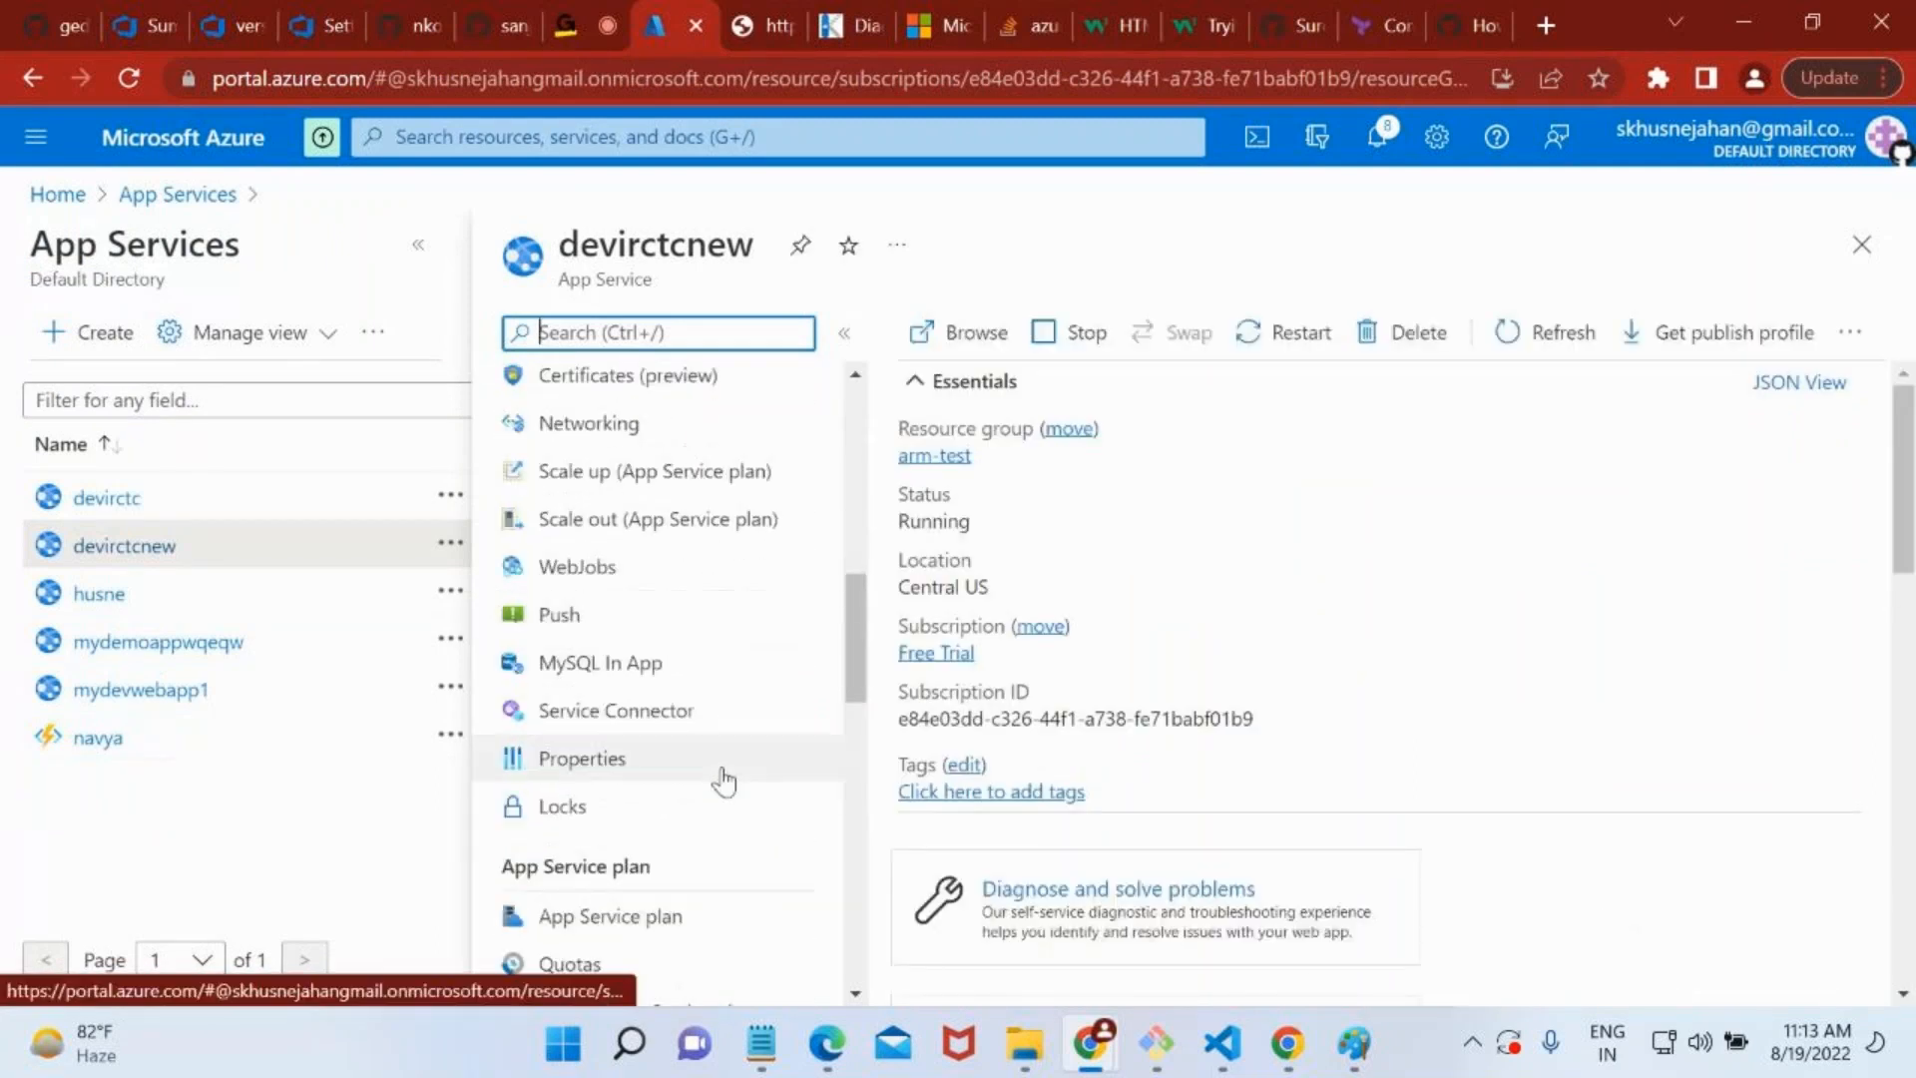
scroll(718, 783, "down", 1)
type("slo")
left_click(615, 437)
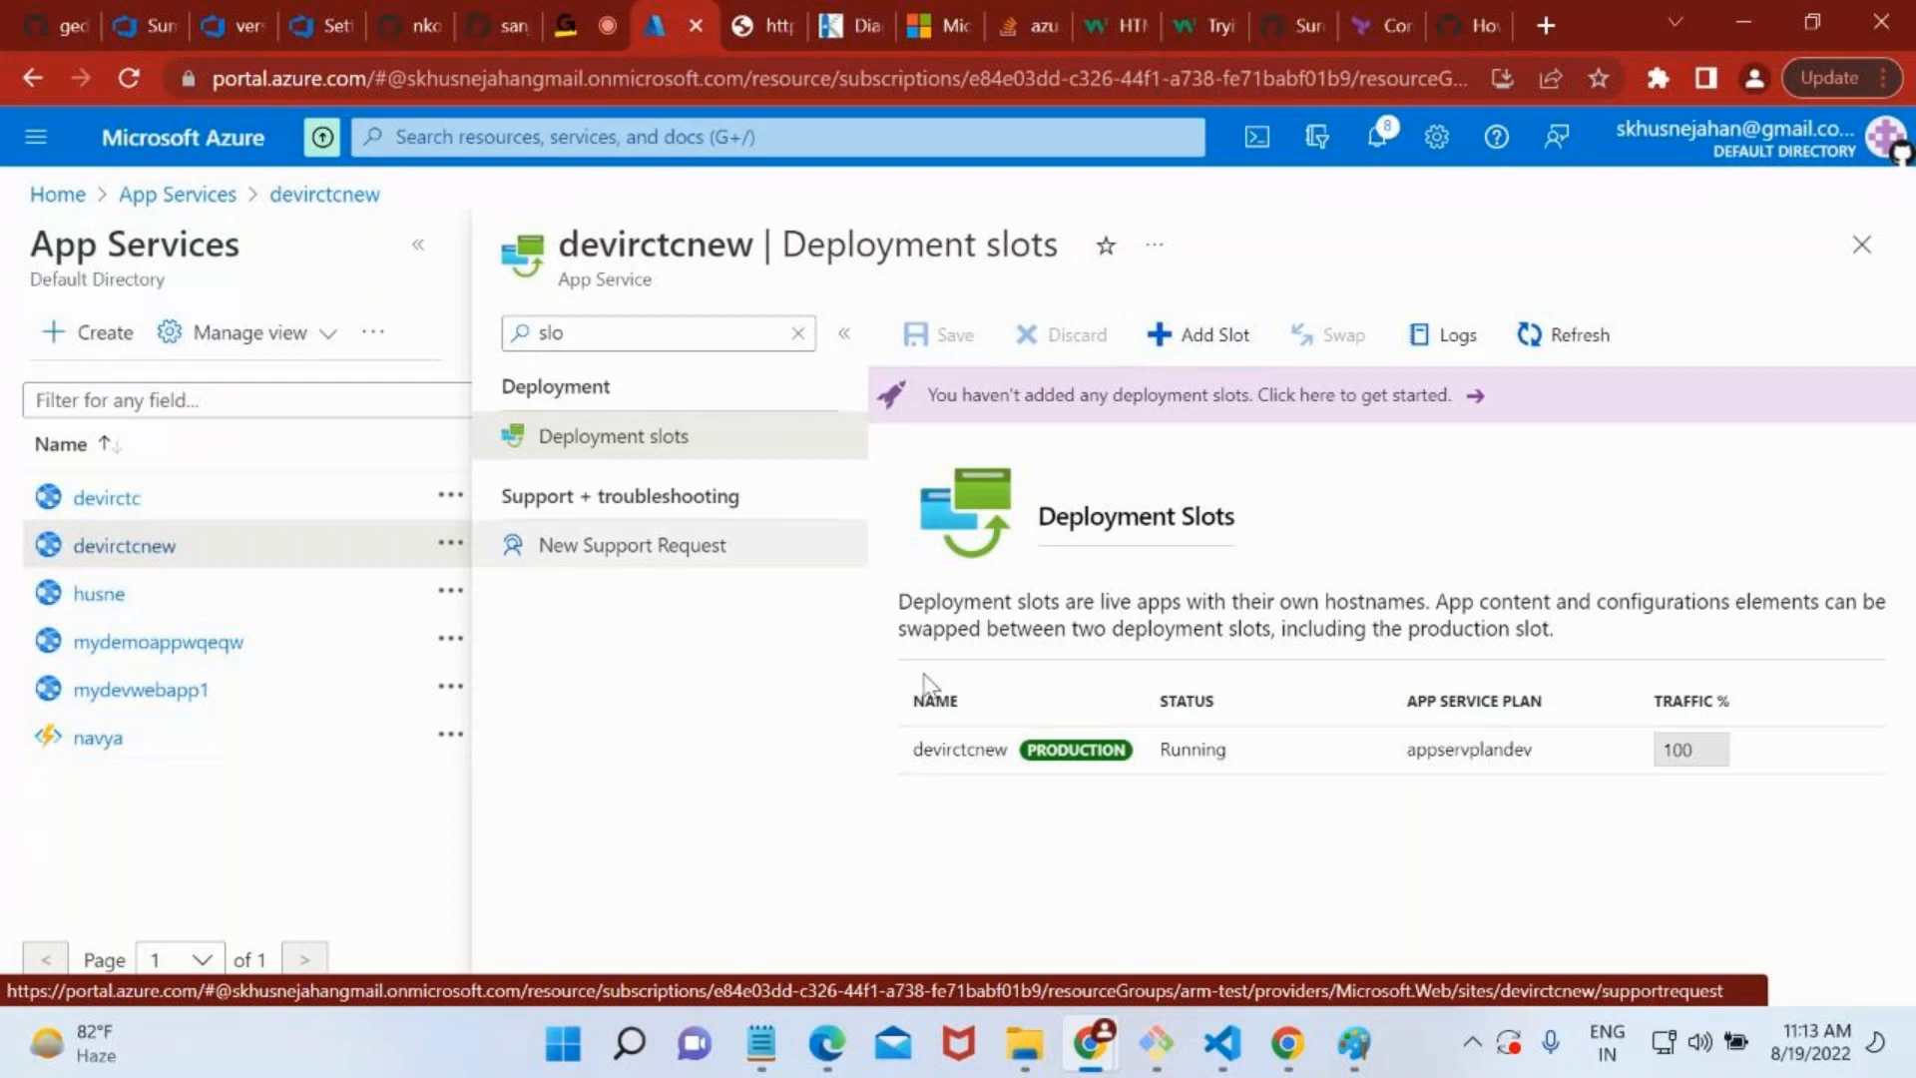
left_click_drag(913, 750, 1060, 755)
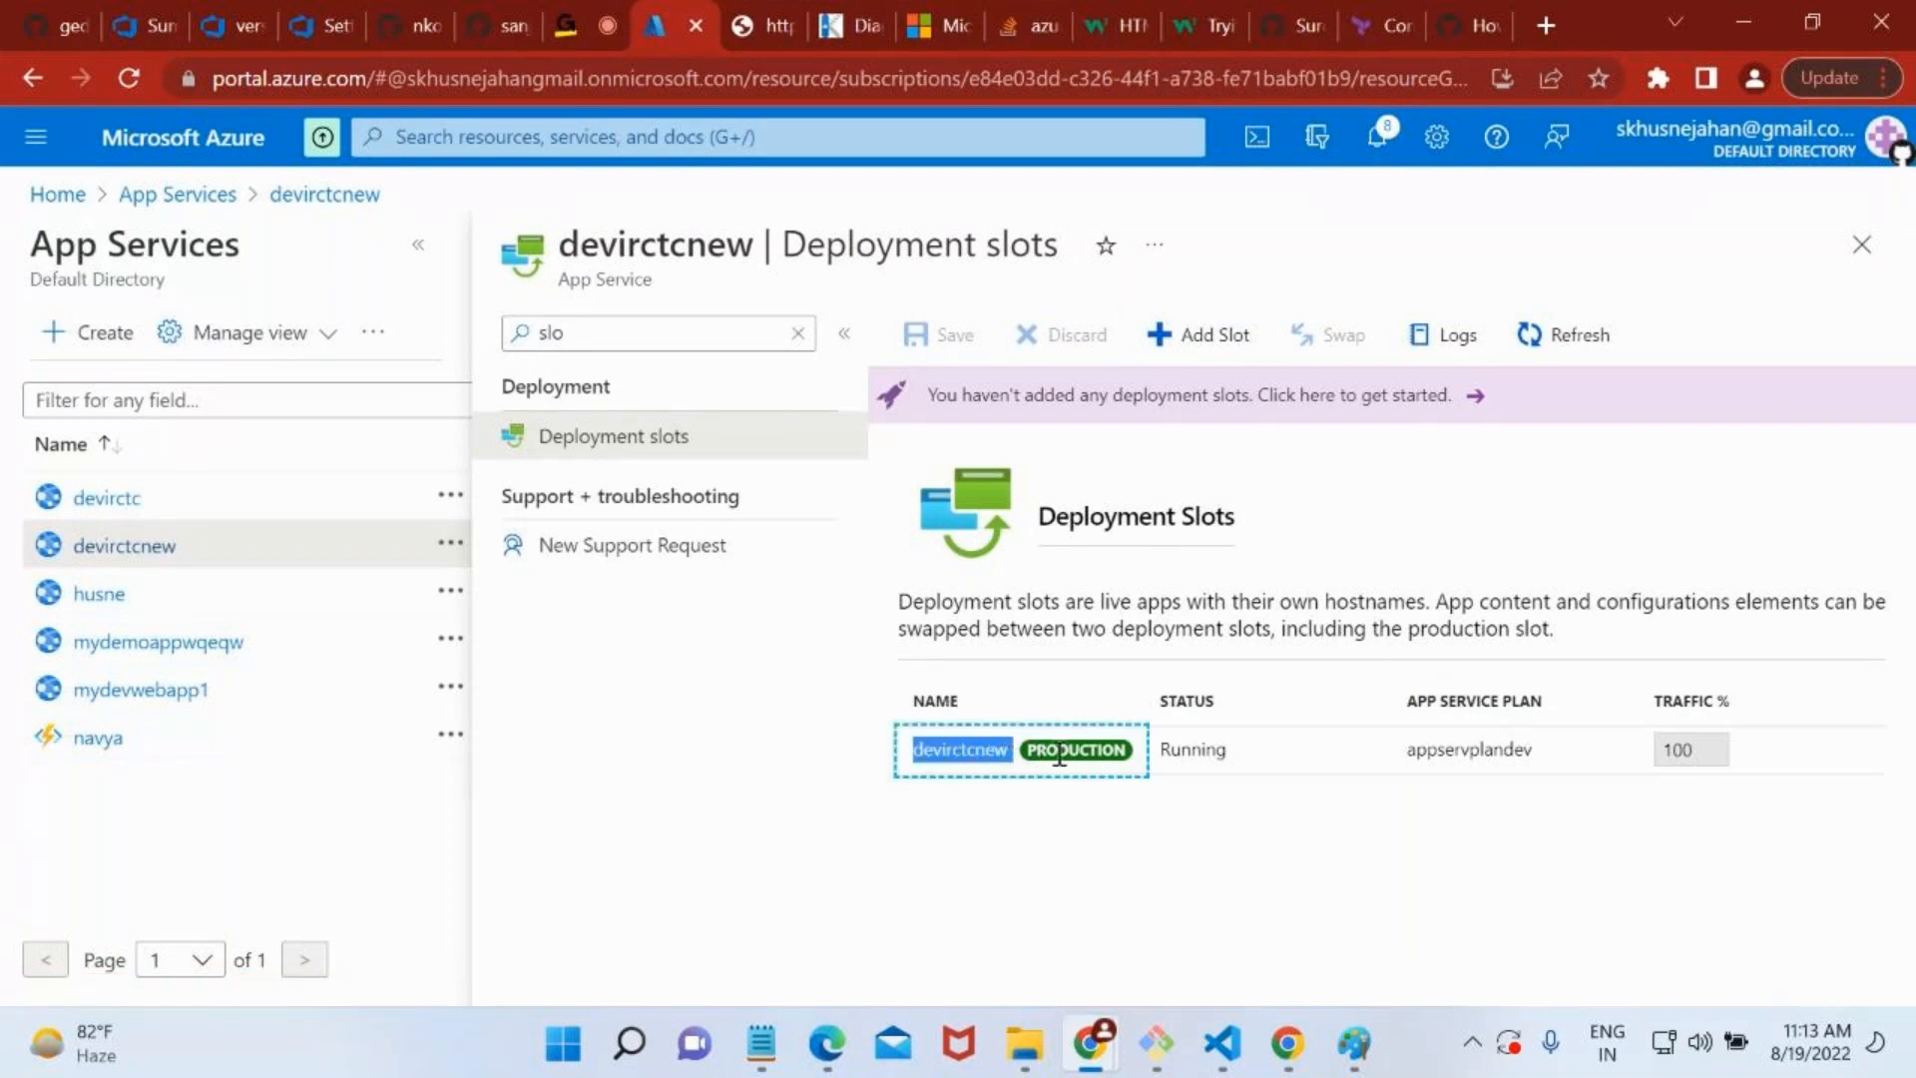
Start adding a deployment slot to devirctcnew and name it staging.
left_click(1214, 337)
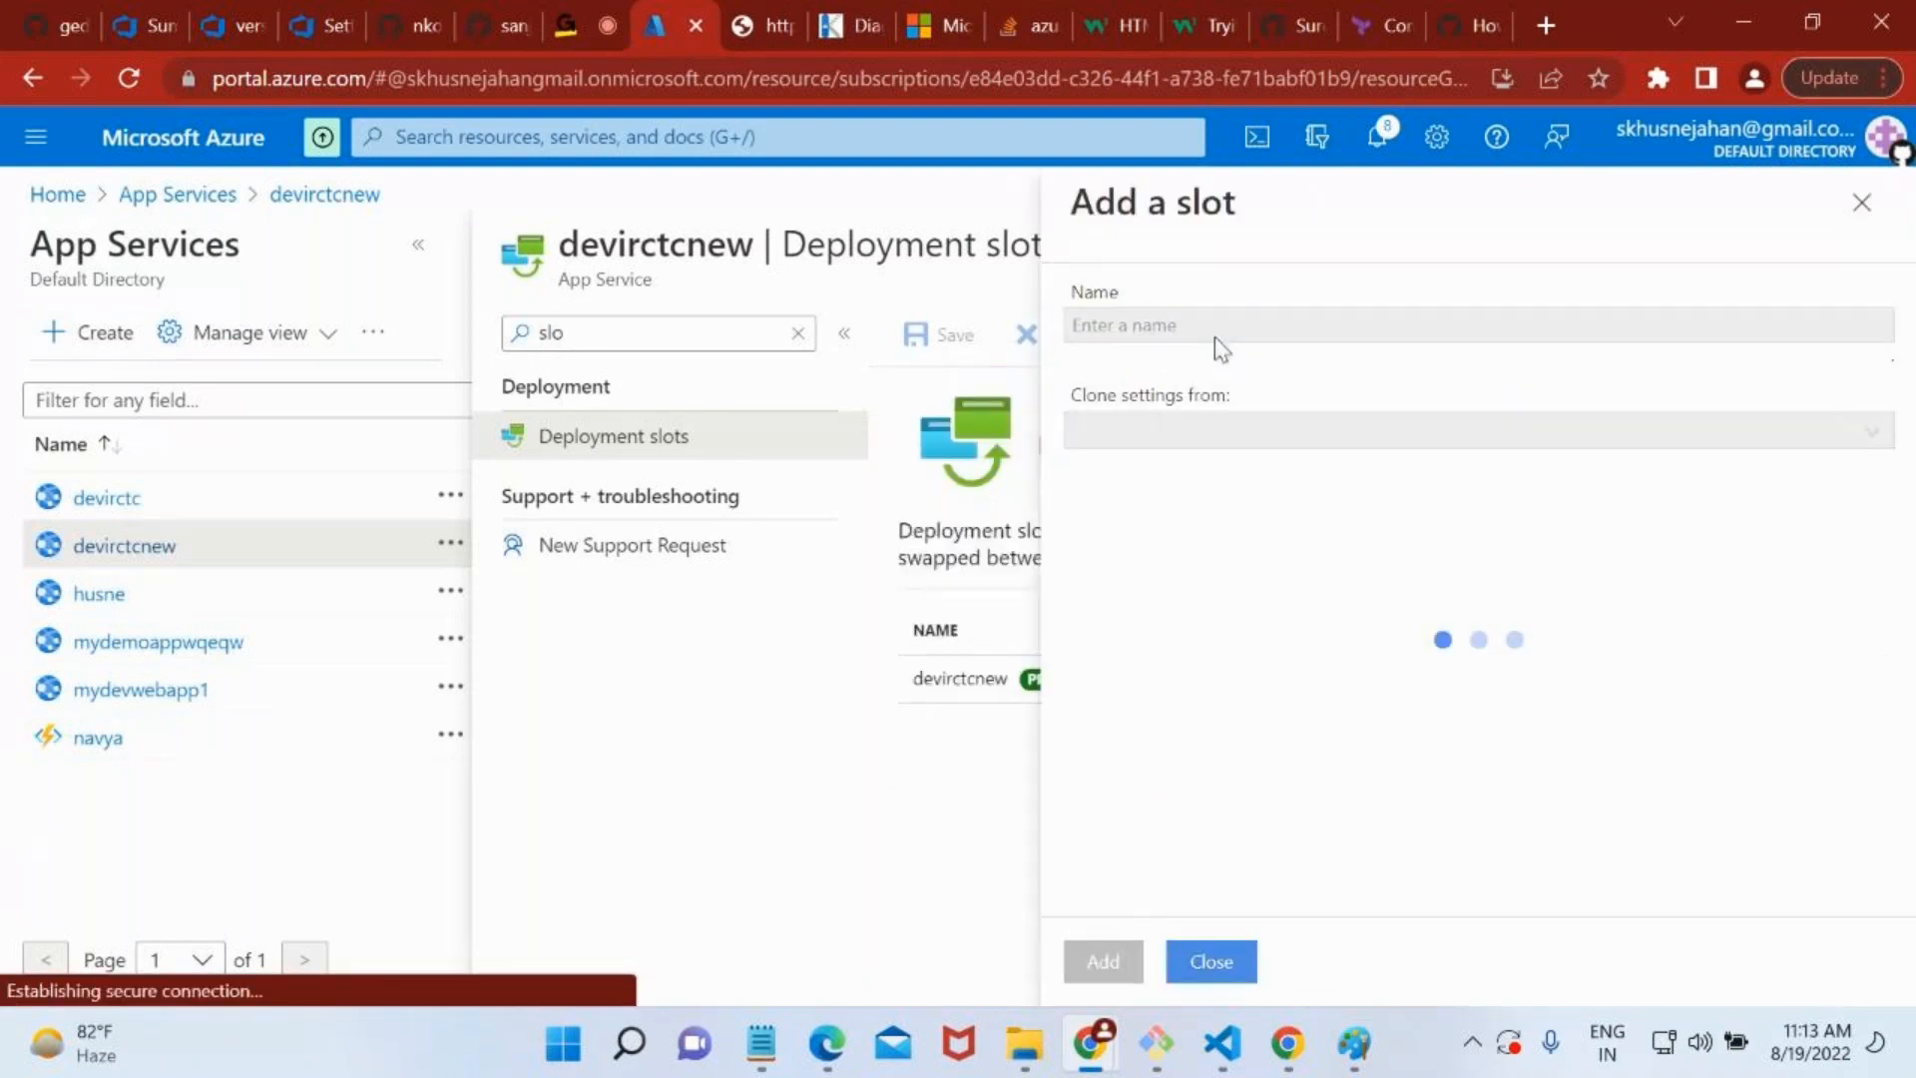
left_click(1112, 317)
type("s")
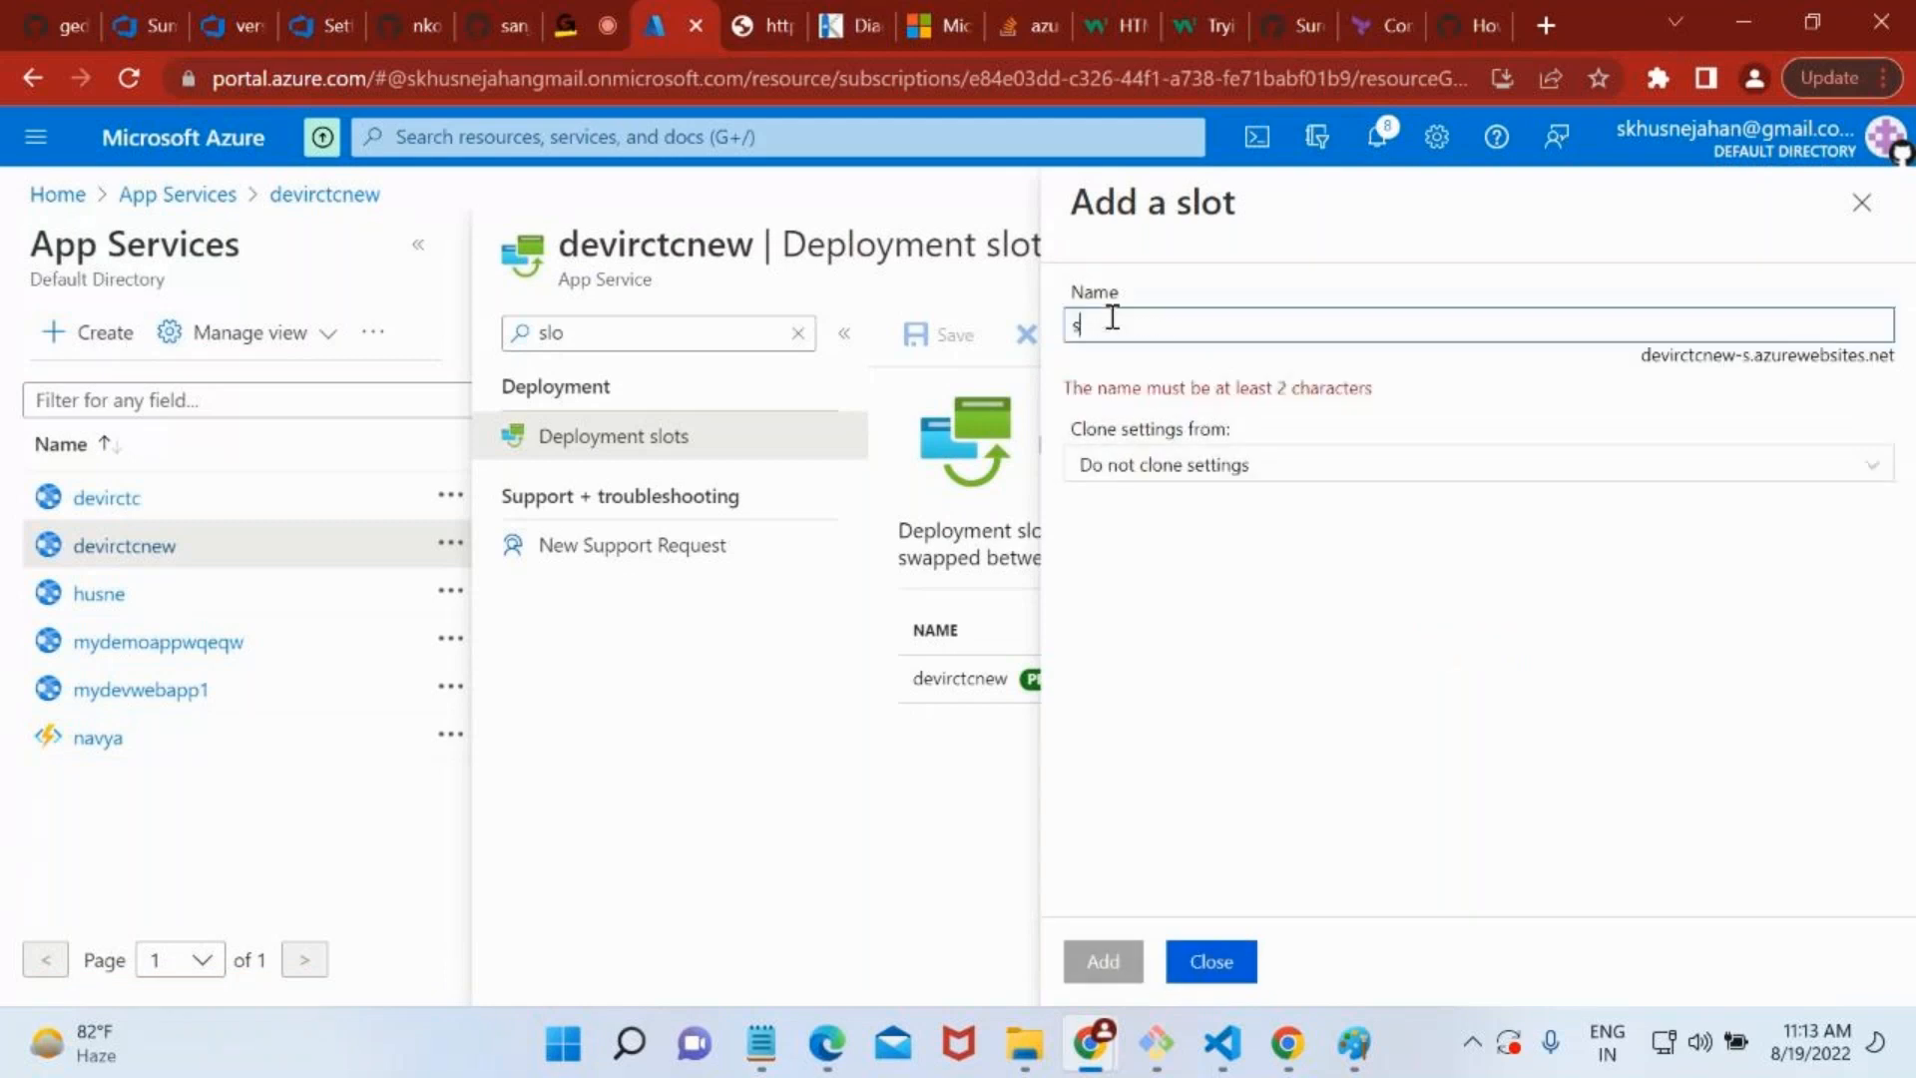
type("taging")
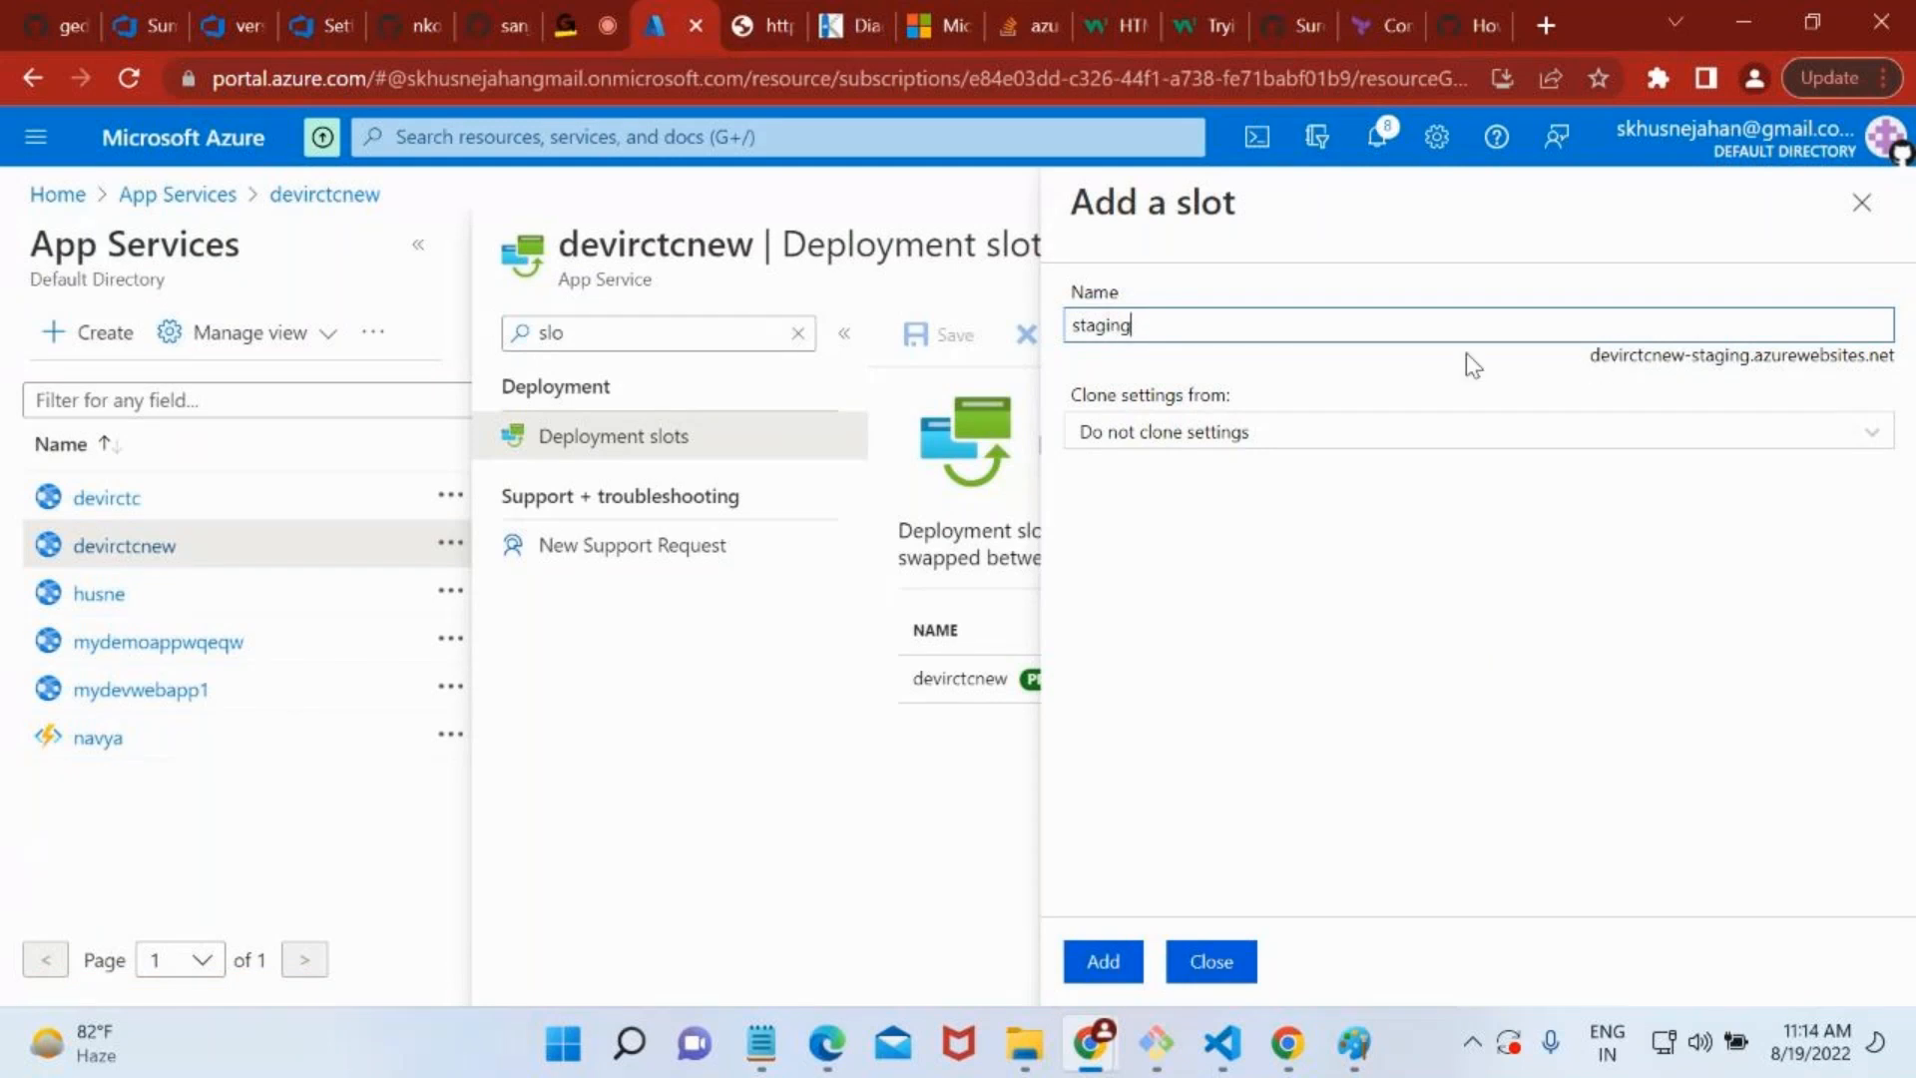
Select and copy the new slot's hostname, devirctcnew-staging.azurewebsites.net.
mouse_move(1590, 356)
left_mouse_down()
mouse_move(1867, 361)
mouse_move(1899, 382)
left_mouse_up()
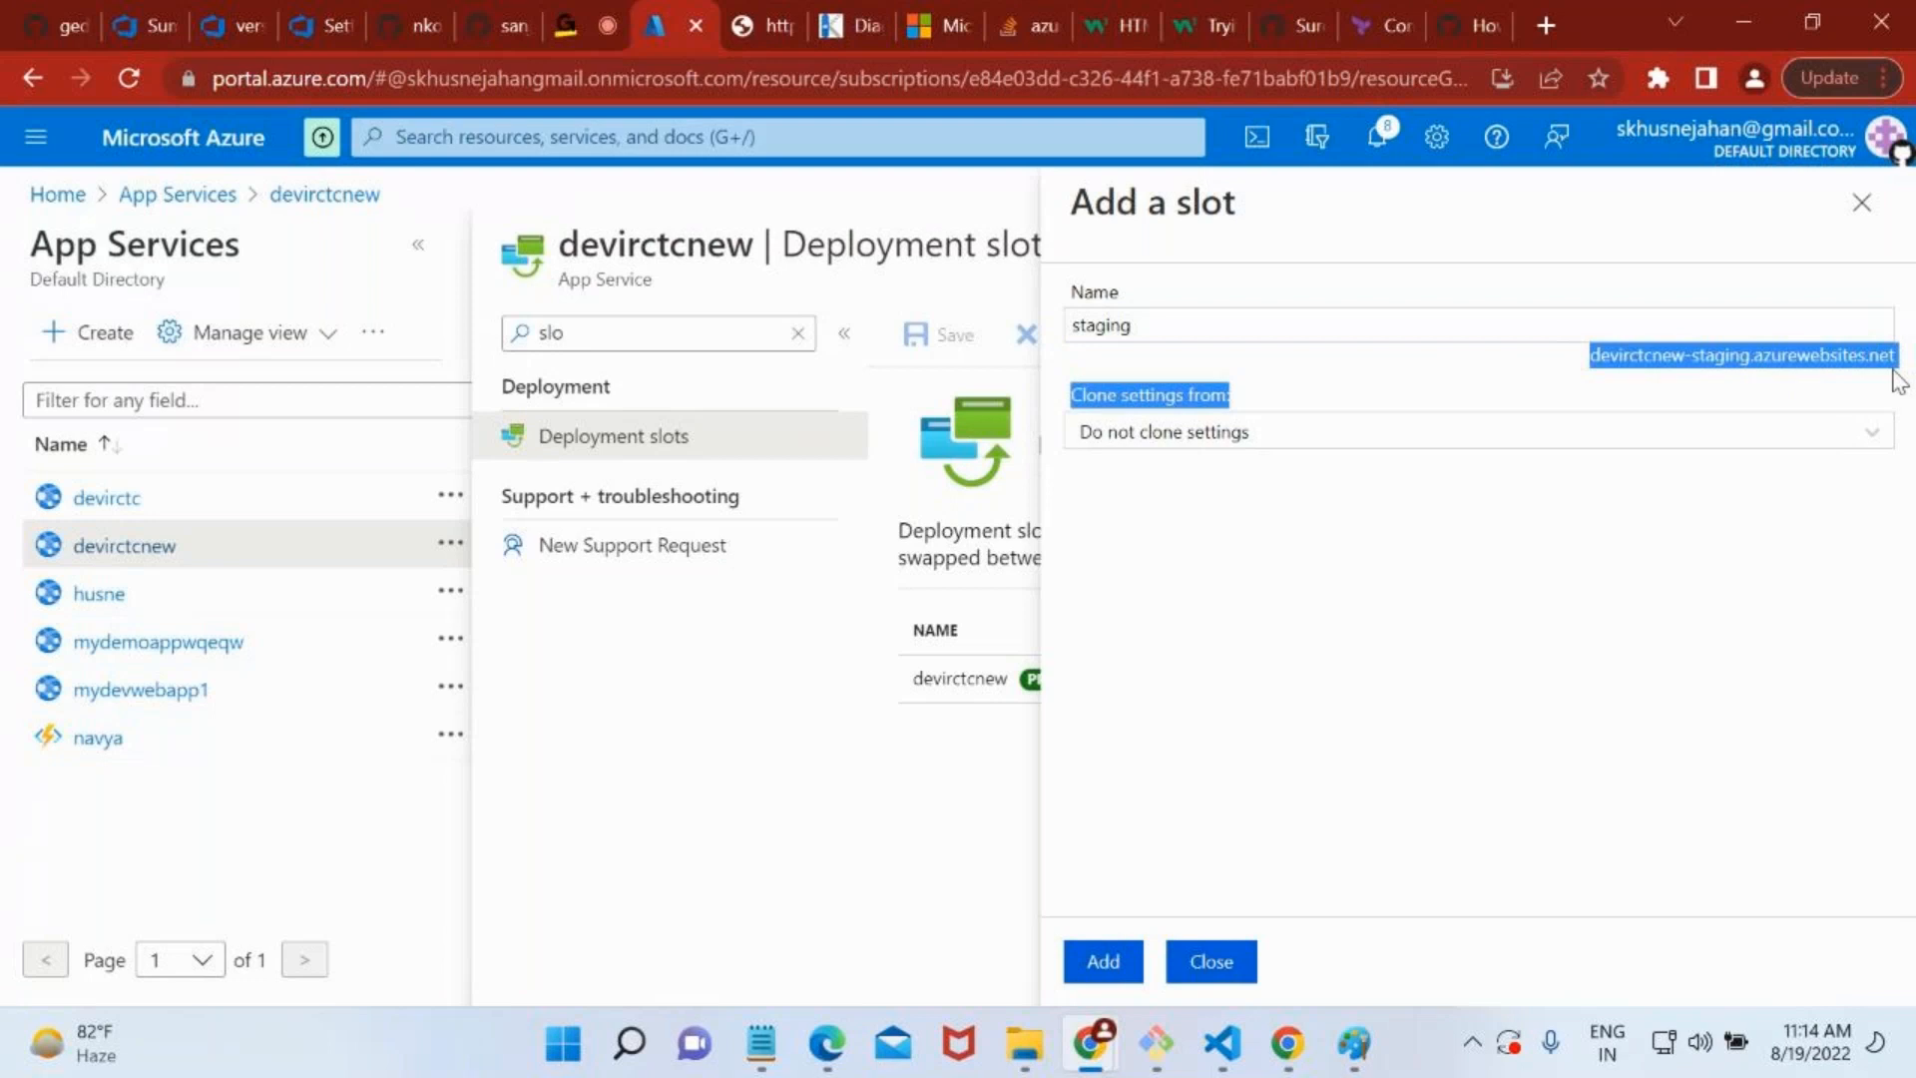
left_click(1286, 589)
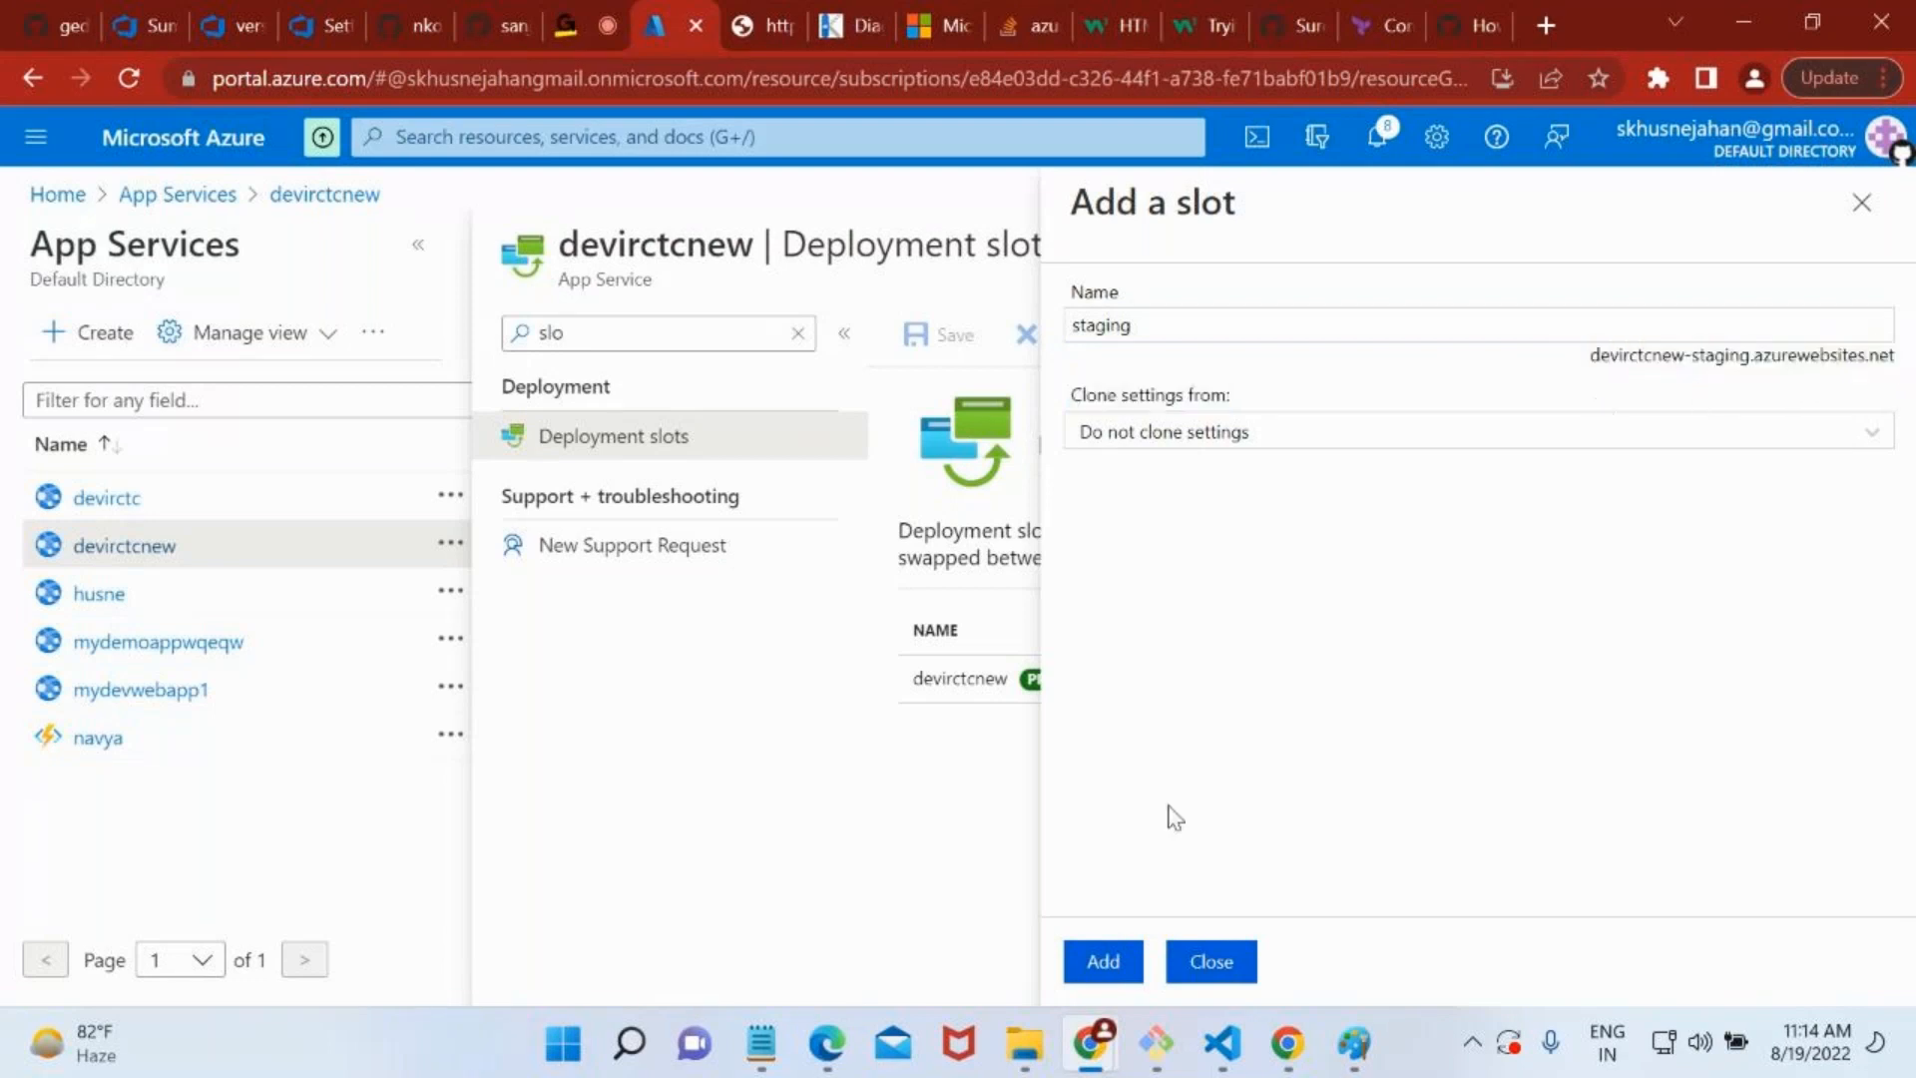
left_click_drag(1591, 355, 1906, 372)
key("ctrl+c")
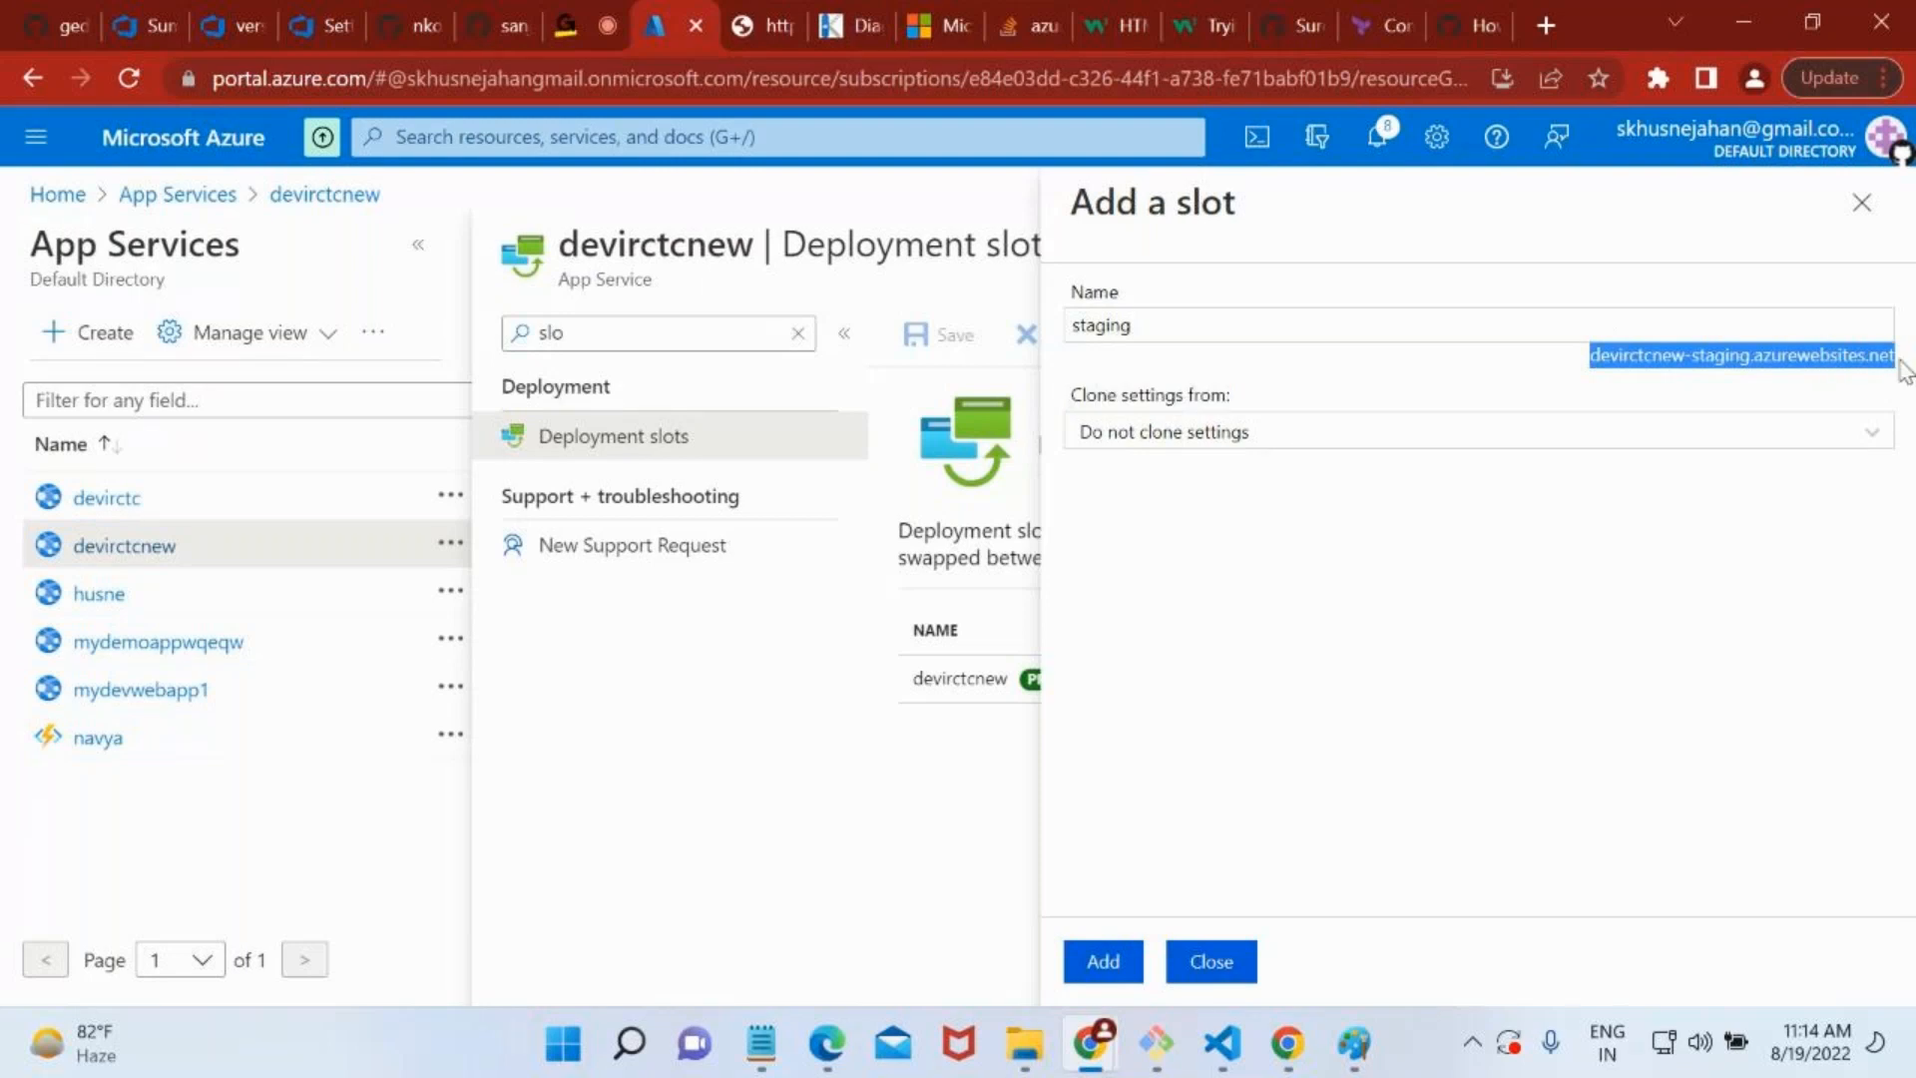
left_click(761, 1043)
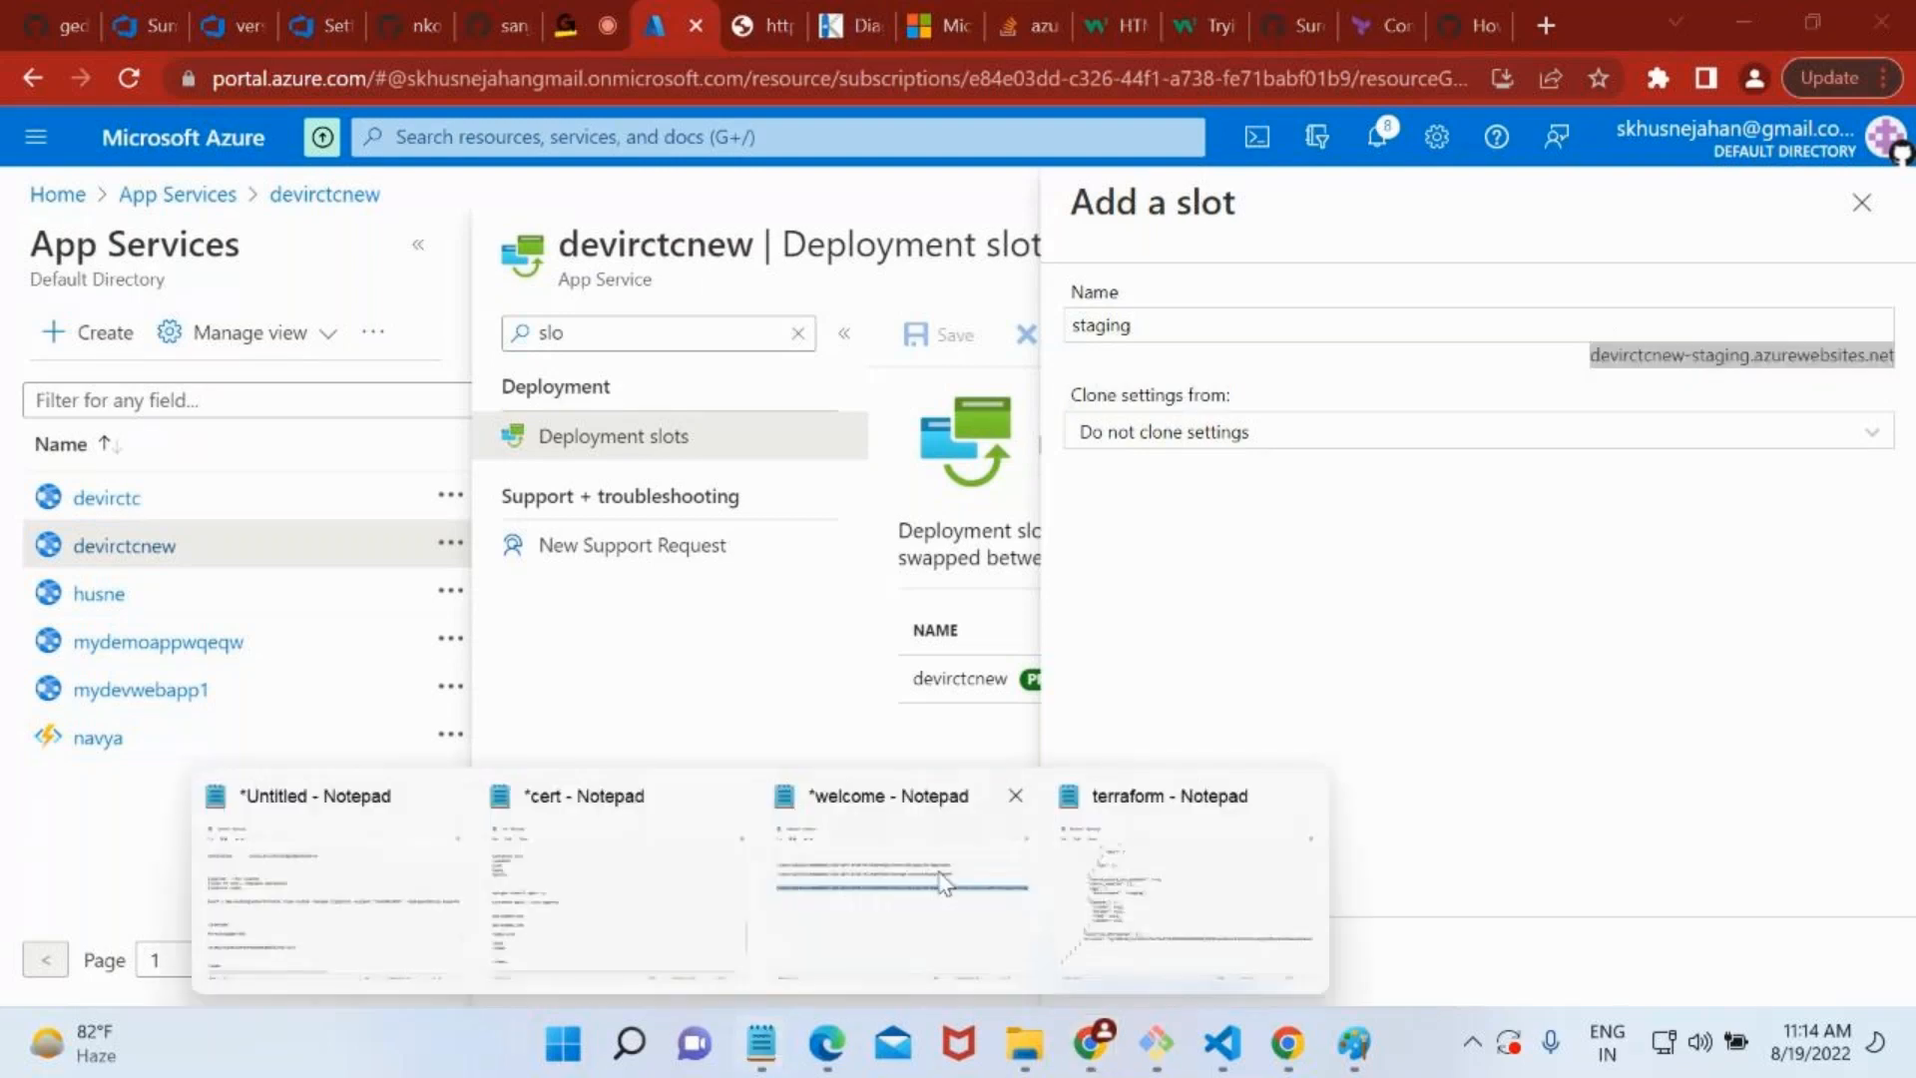
left_click(1164, 842)
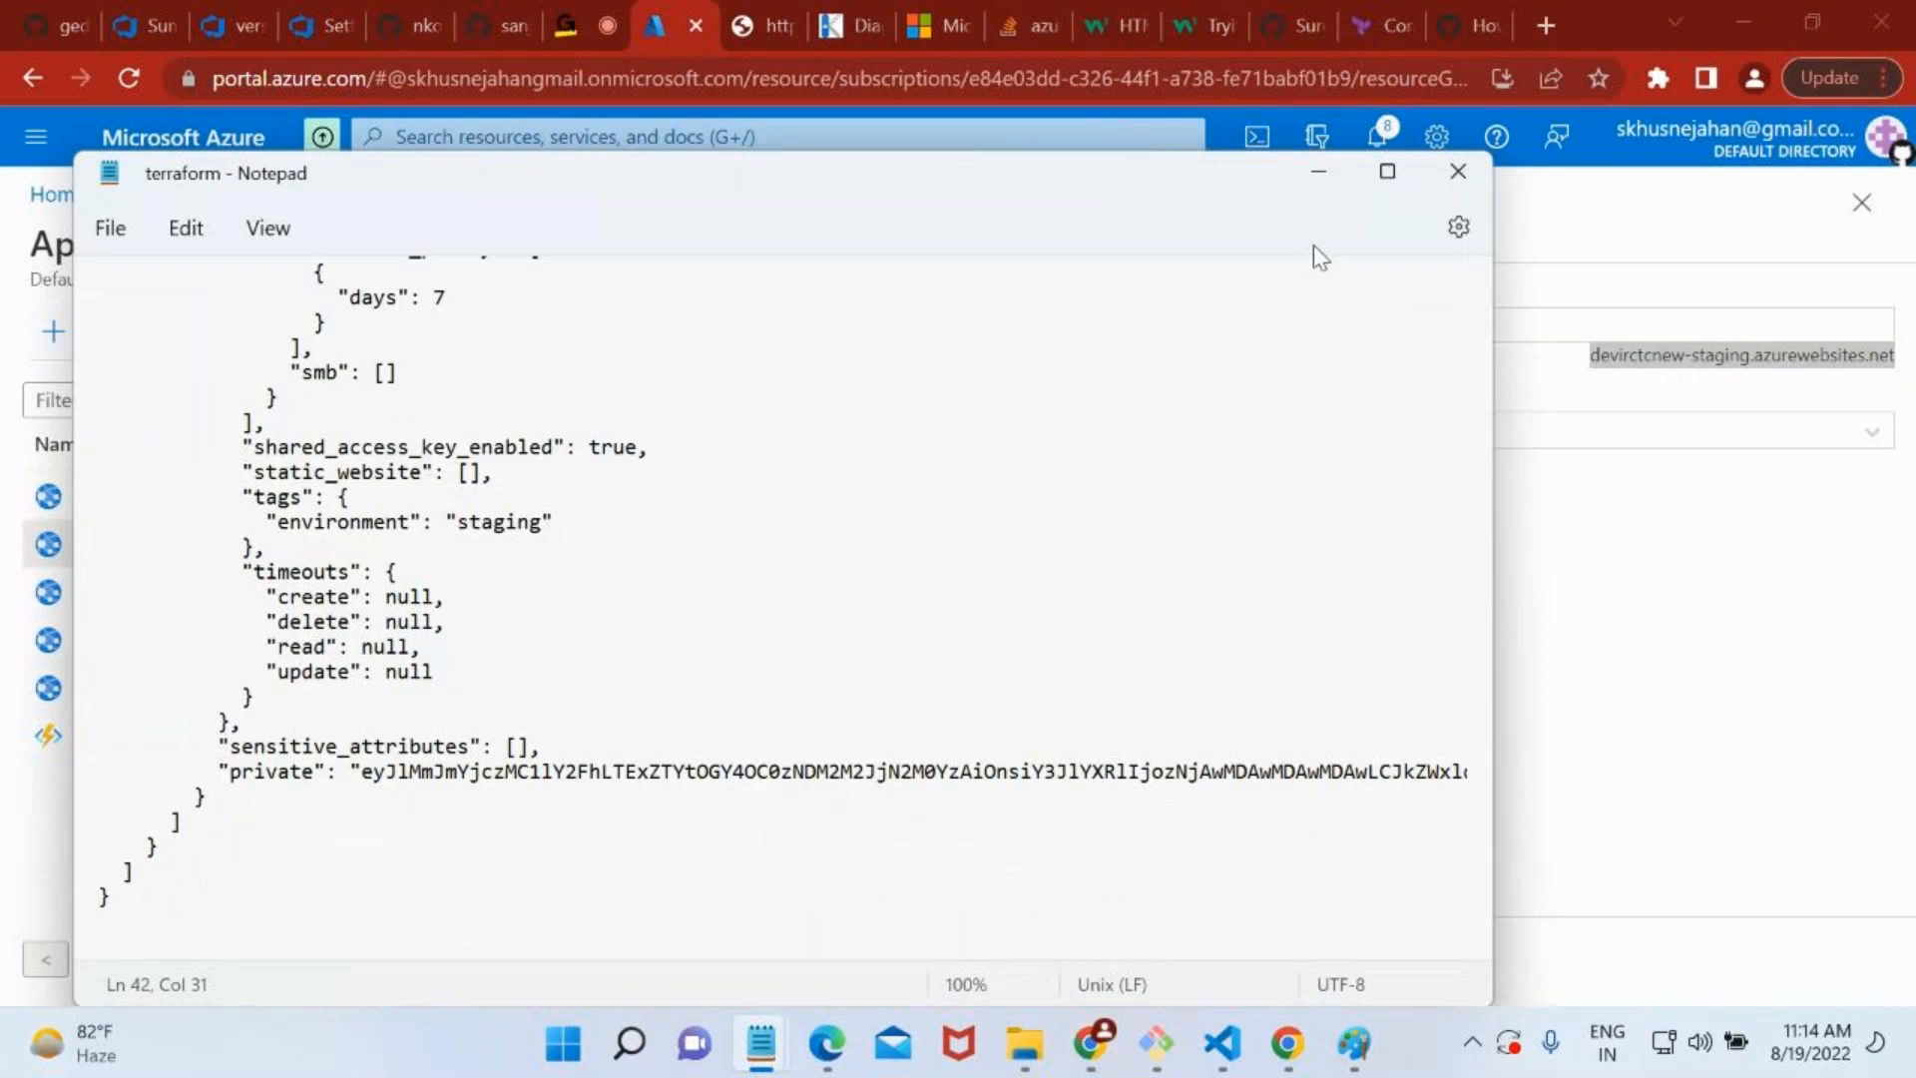
left_click(1454, 185)
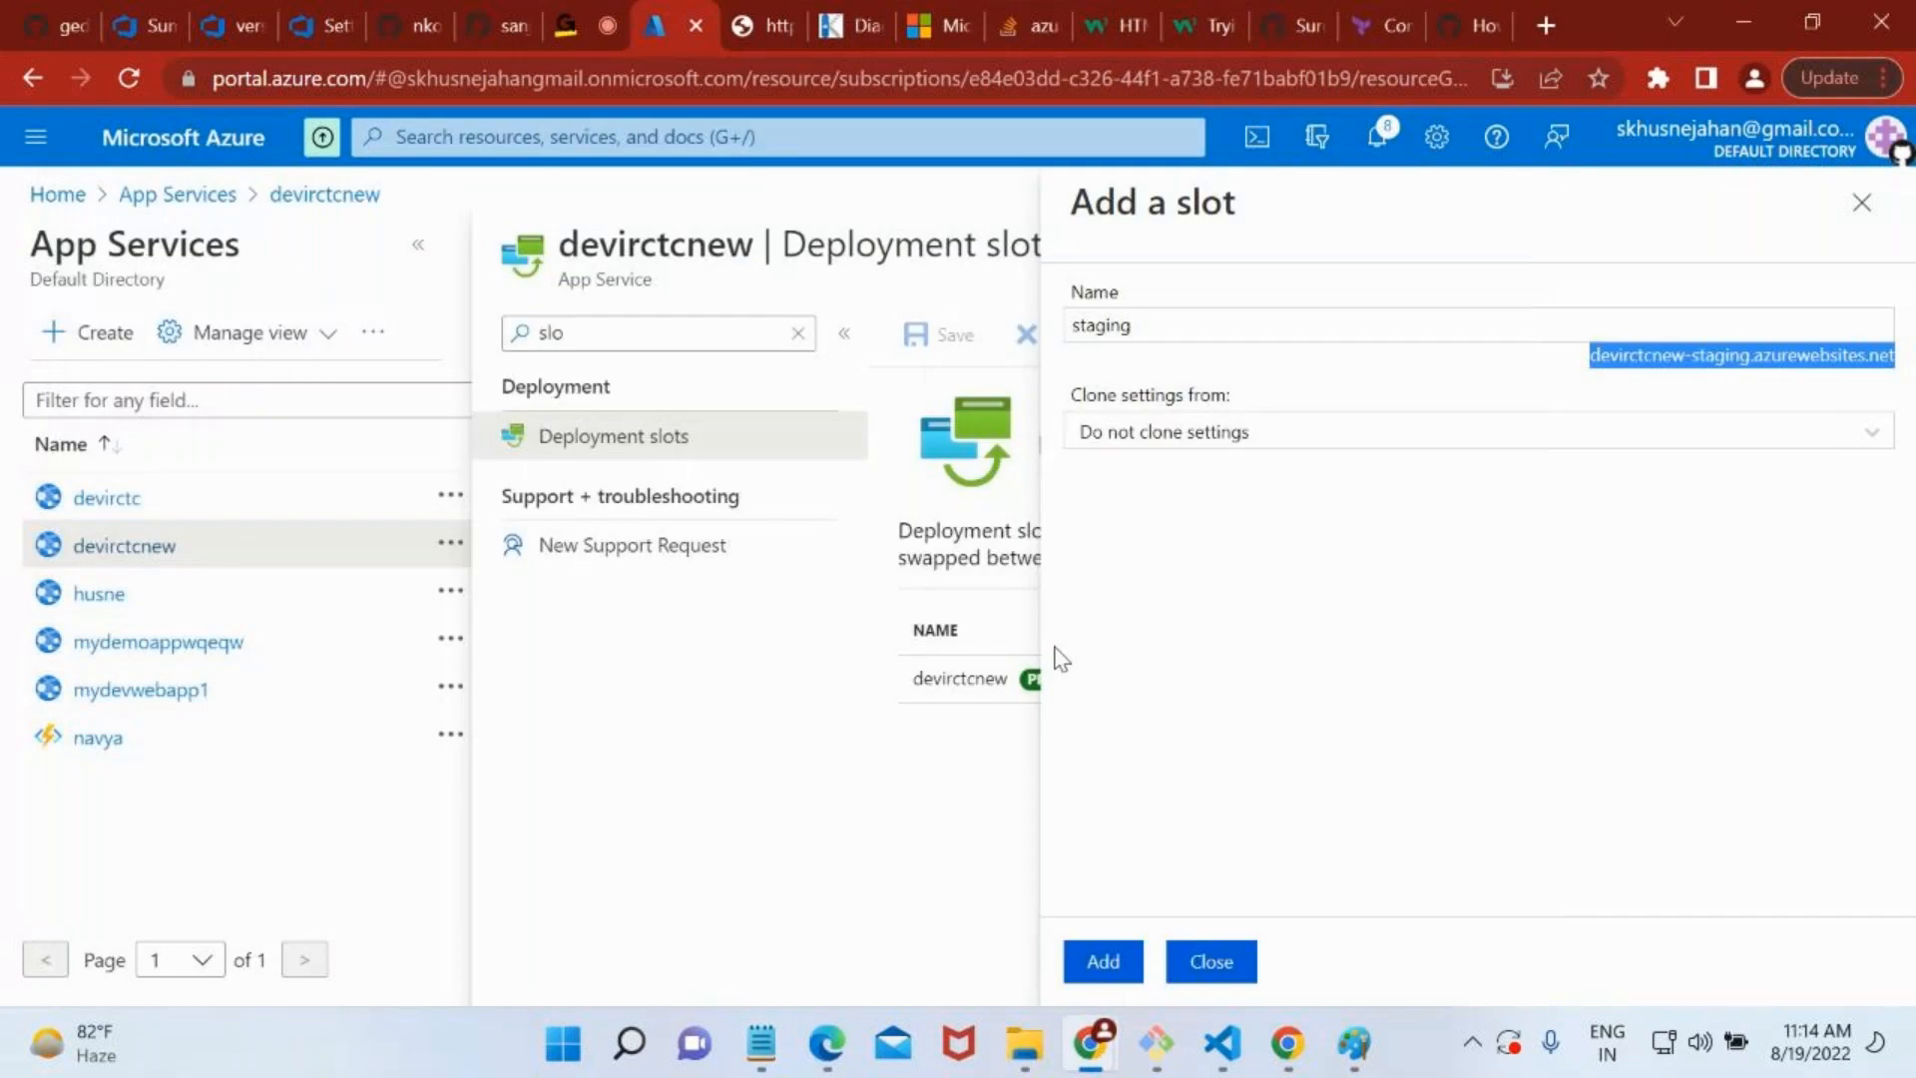
Open a new Notepad document and paste the hostname devirctcnew-staging.azurewebsites.net into it.
key("super+r")
type("notepad")
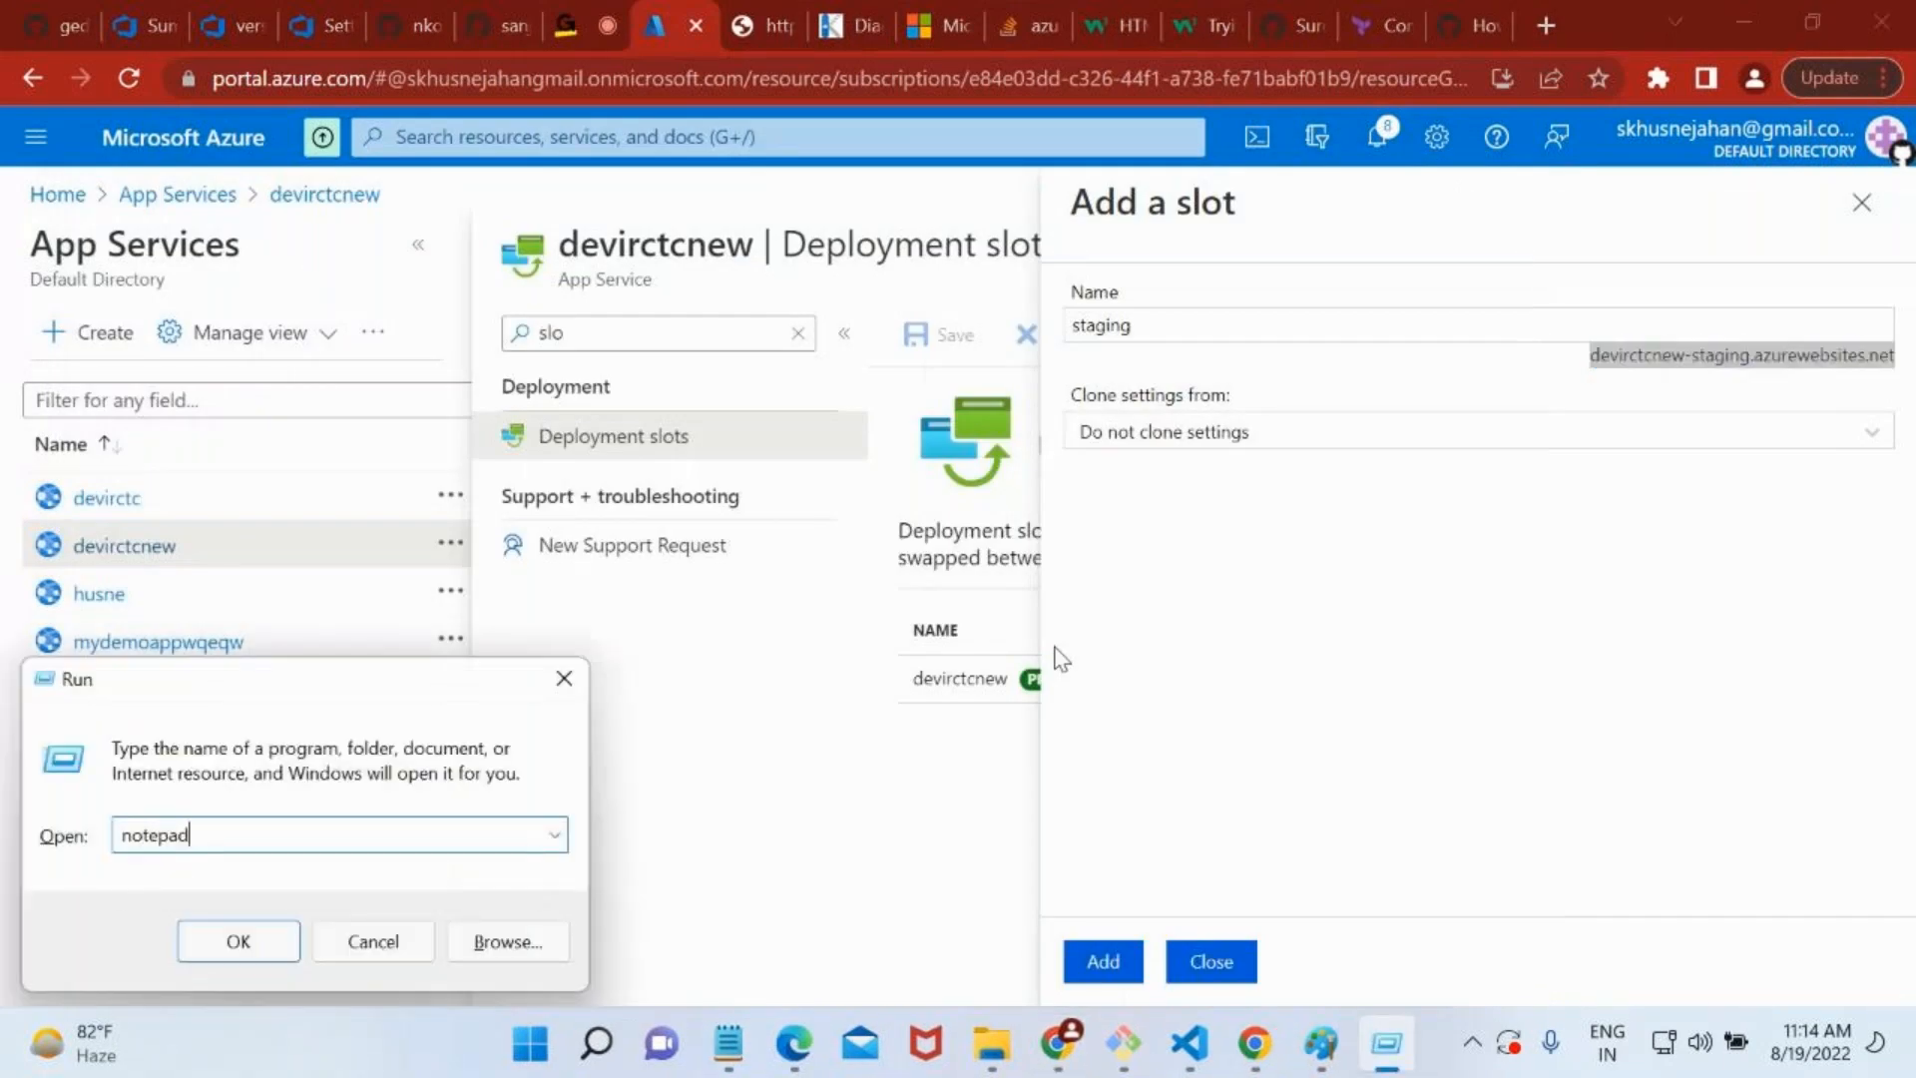
key("Return")
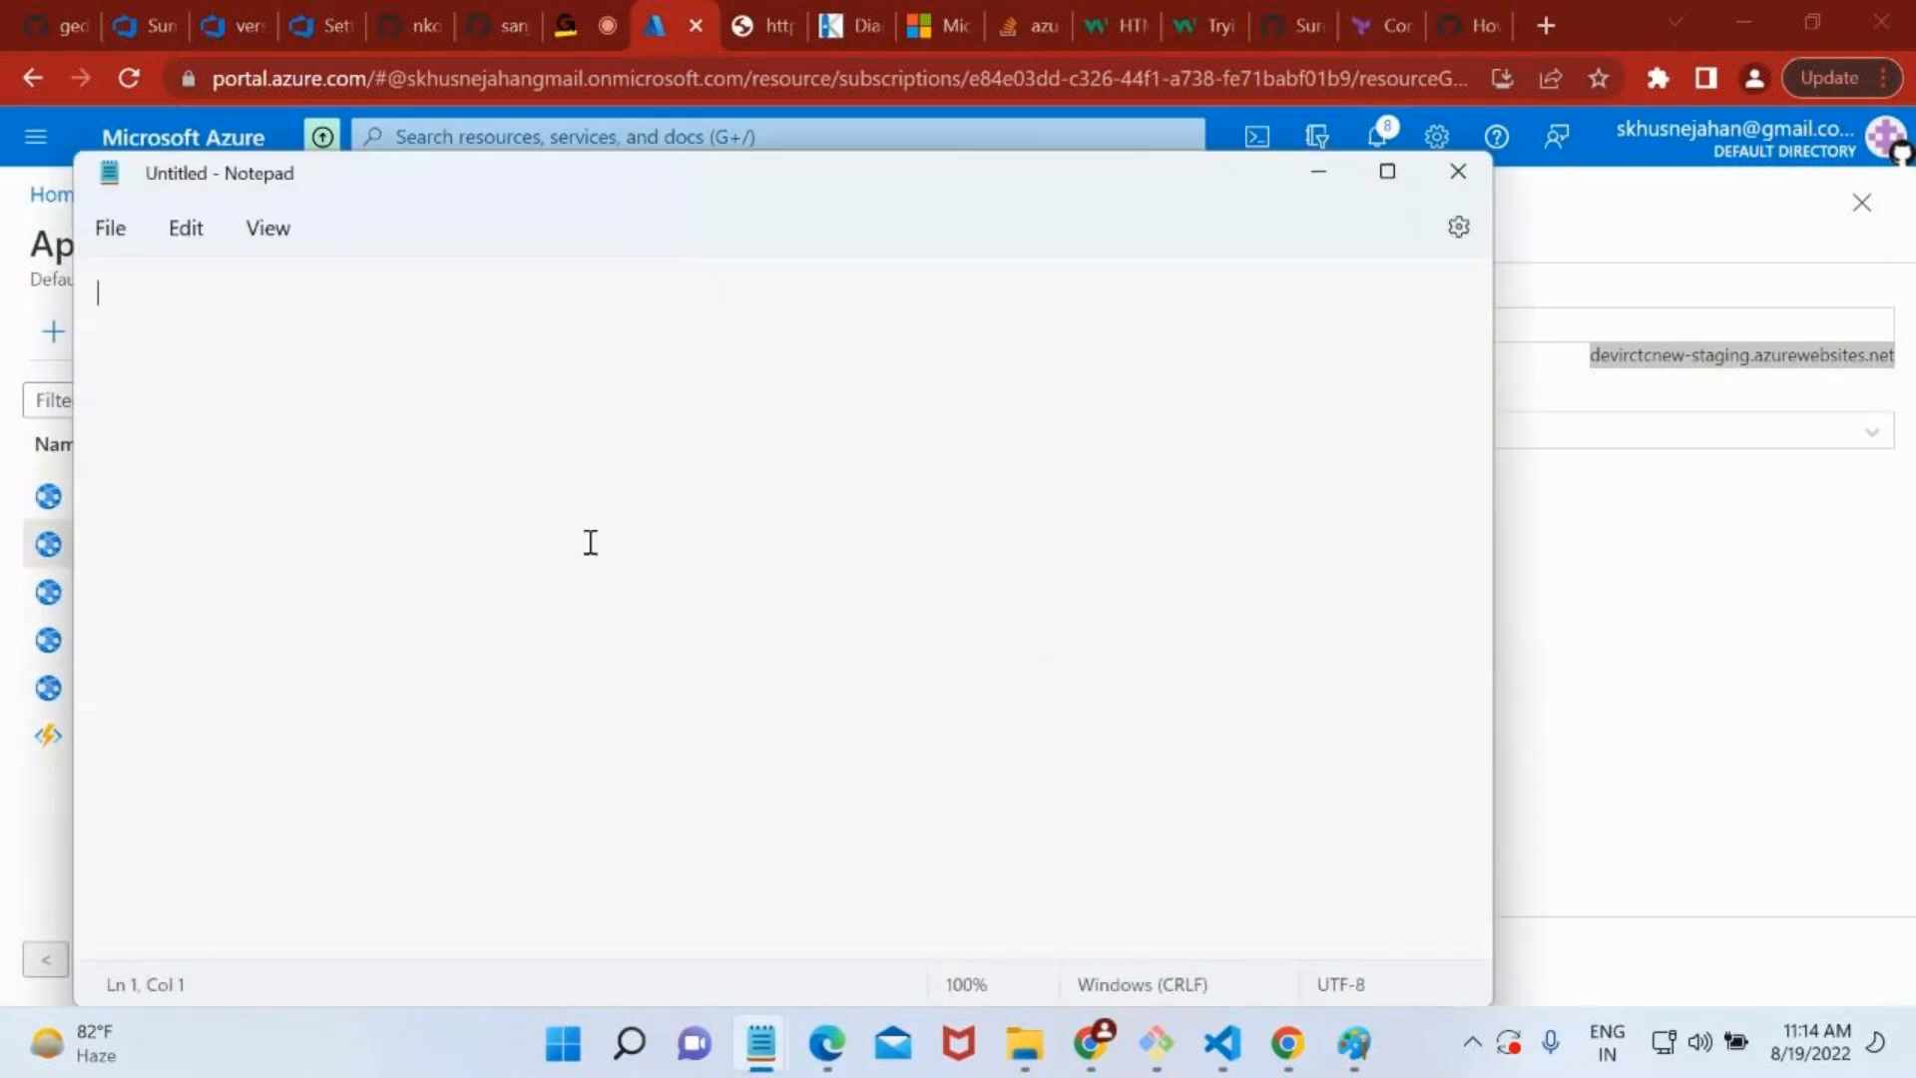
key("ctrl+v")
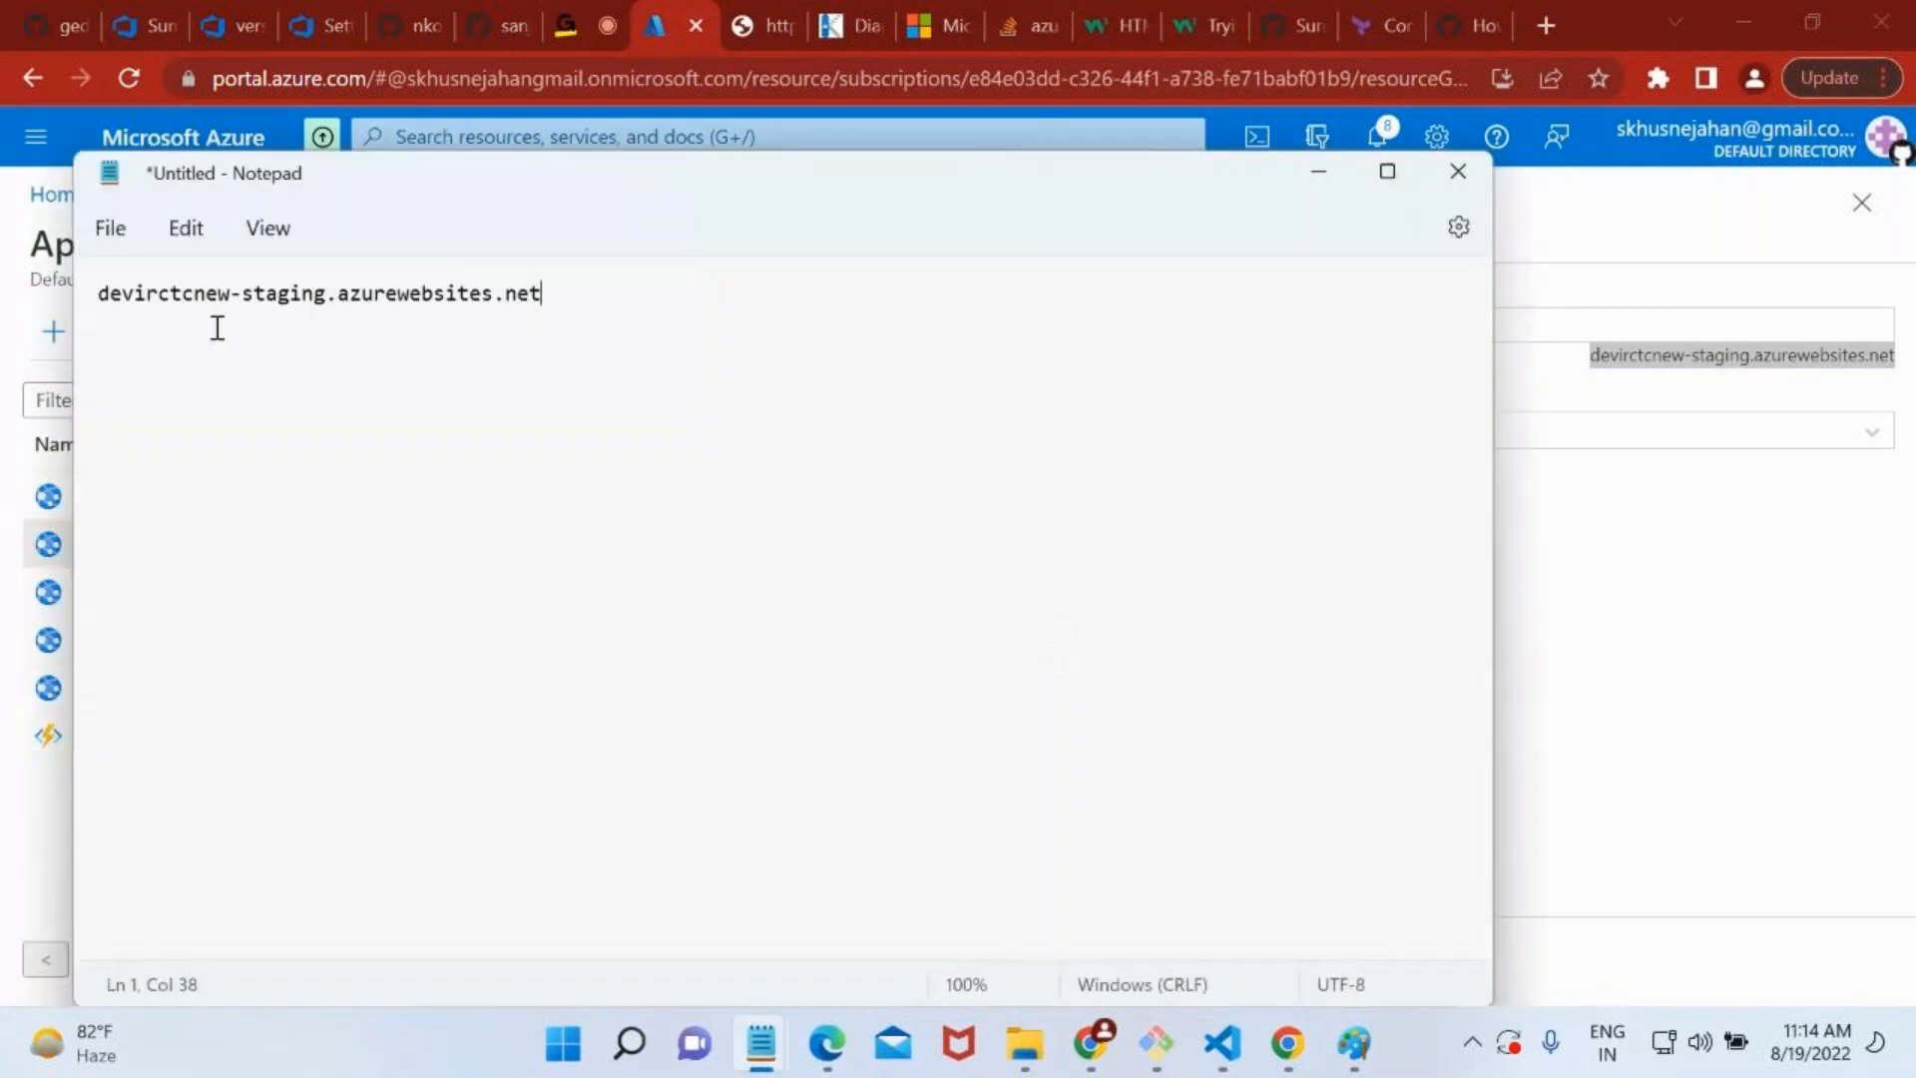
Create the staging slot without cloning settings and duplicate the portal page in a second browser tab.
left_click(1333, 188)
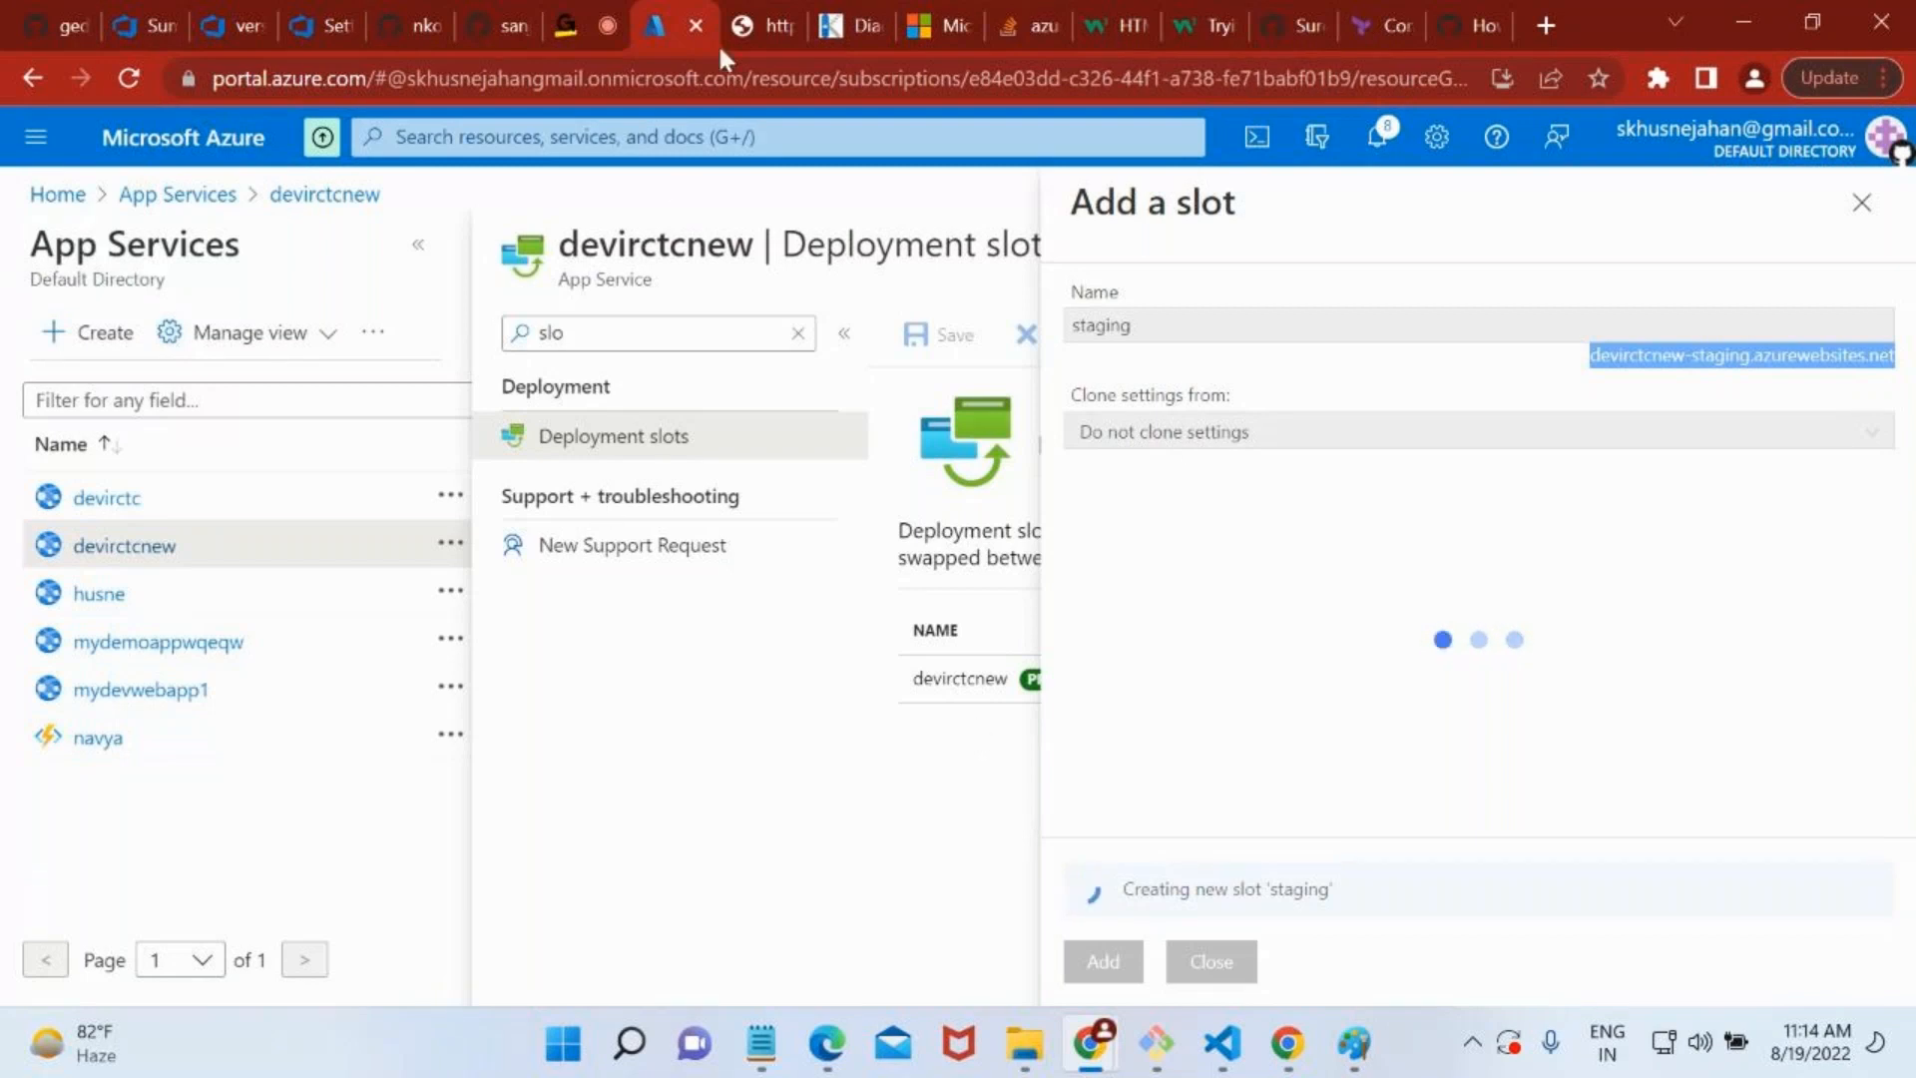
right_click(664, 28)
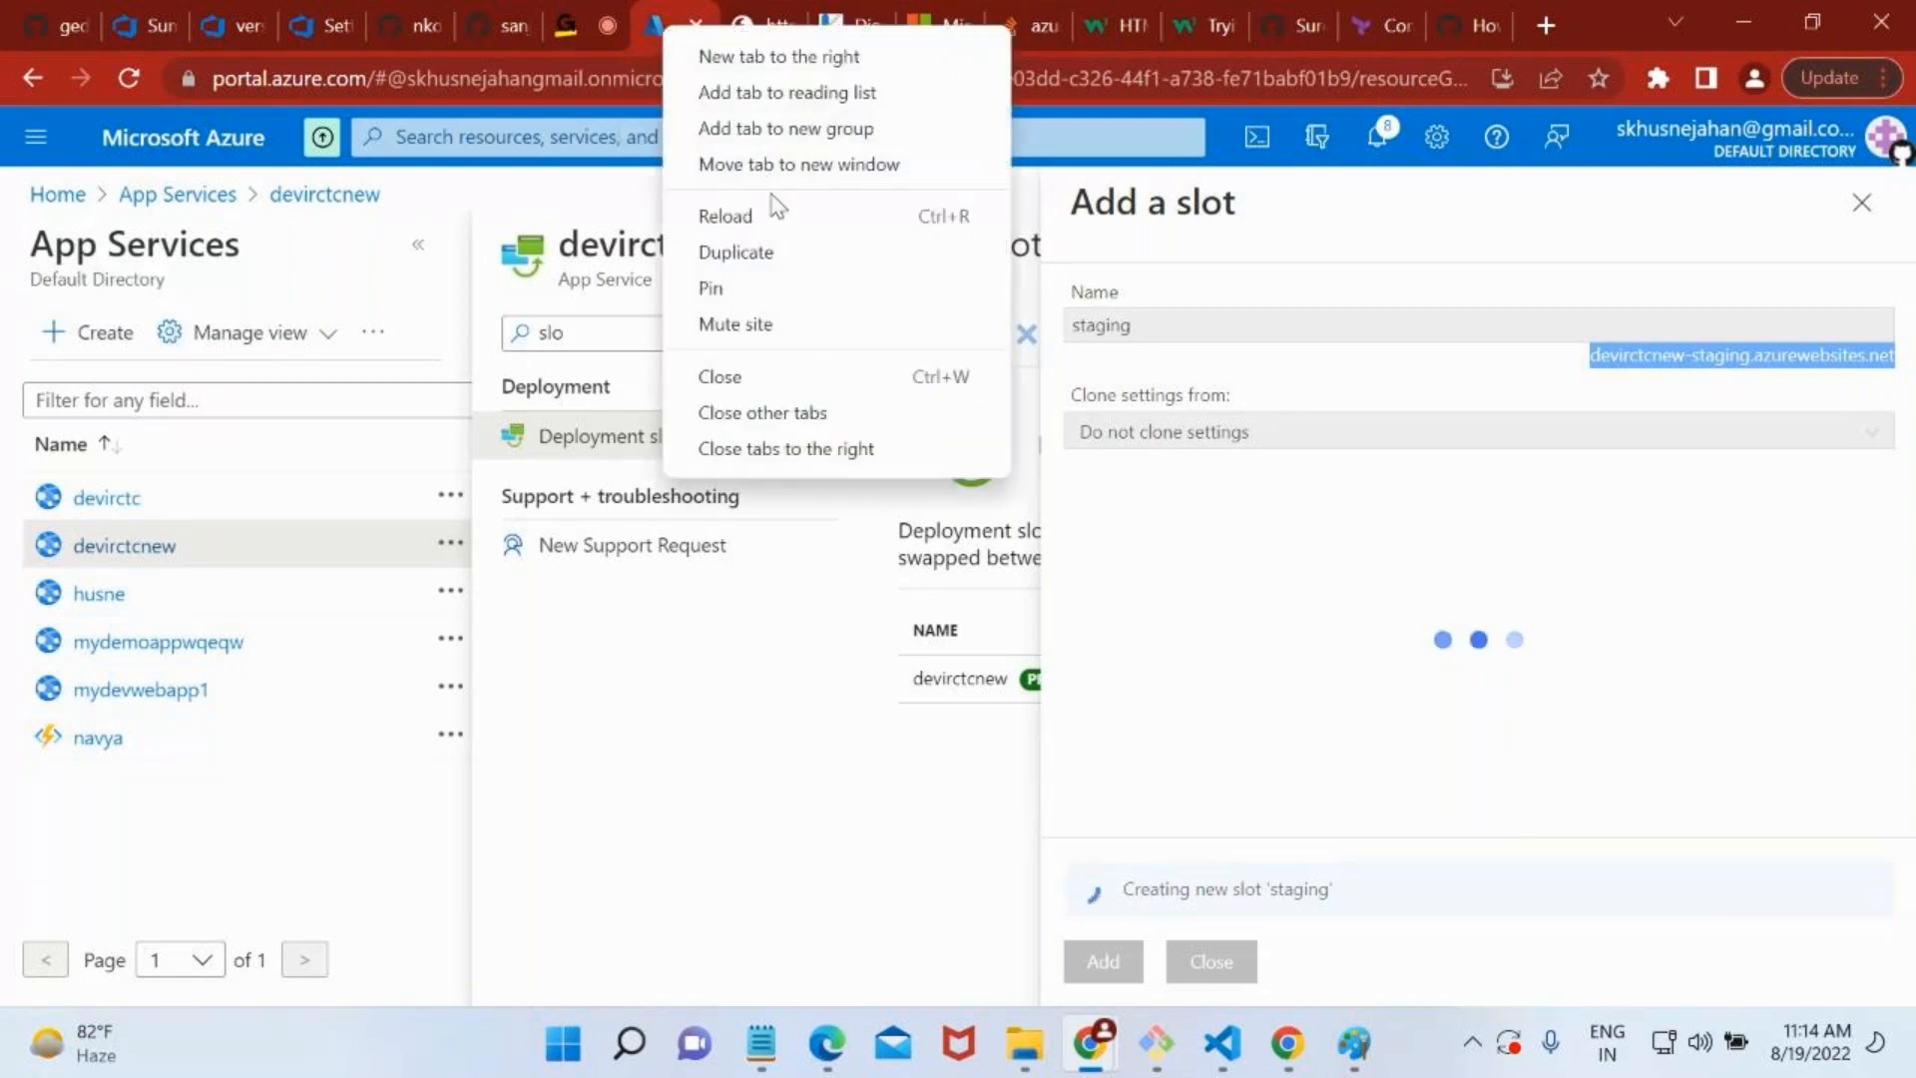
left_click(781, 223)
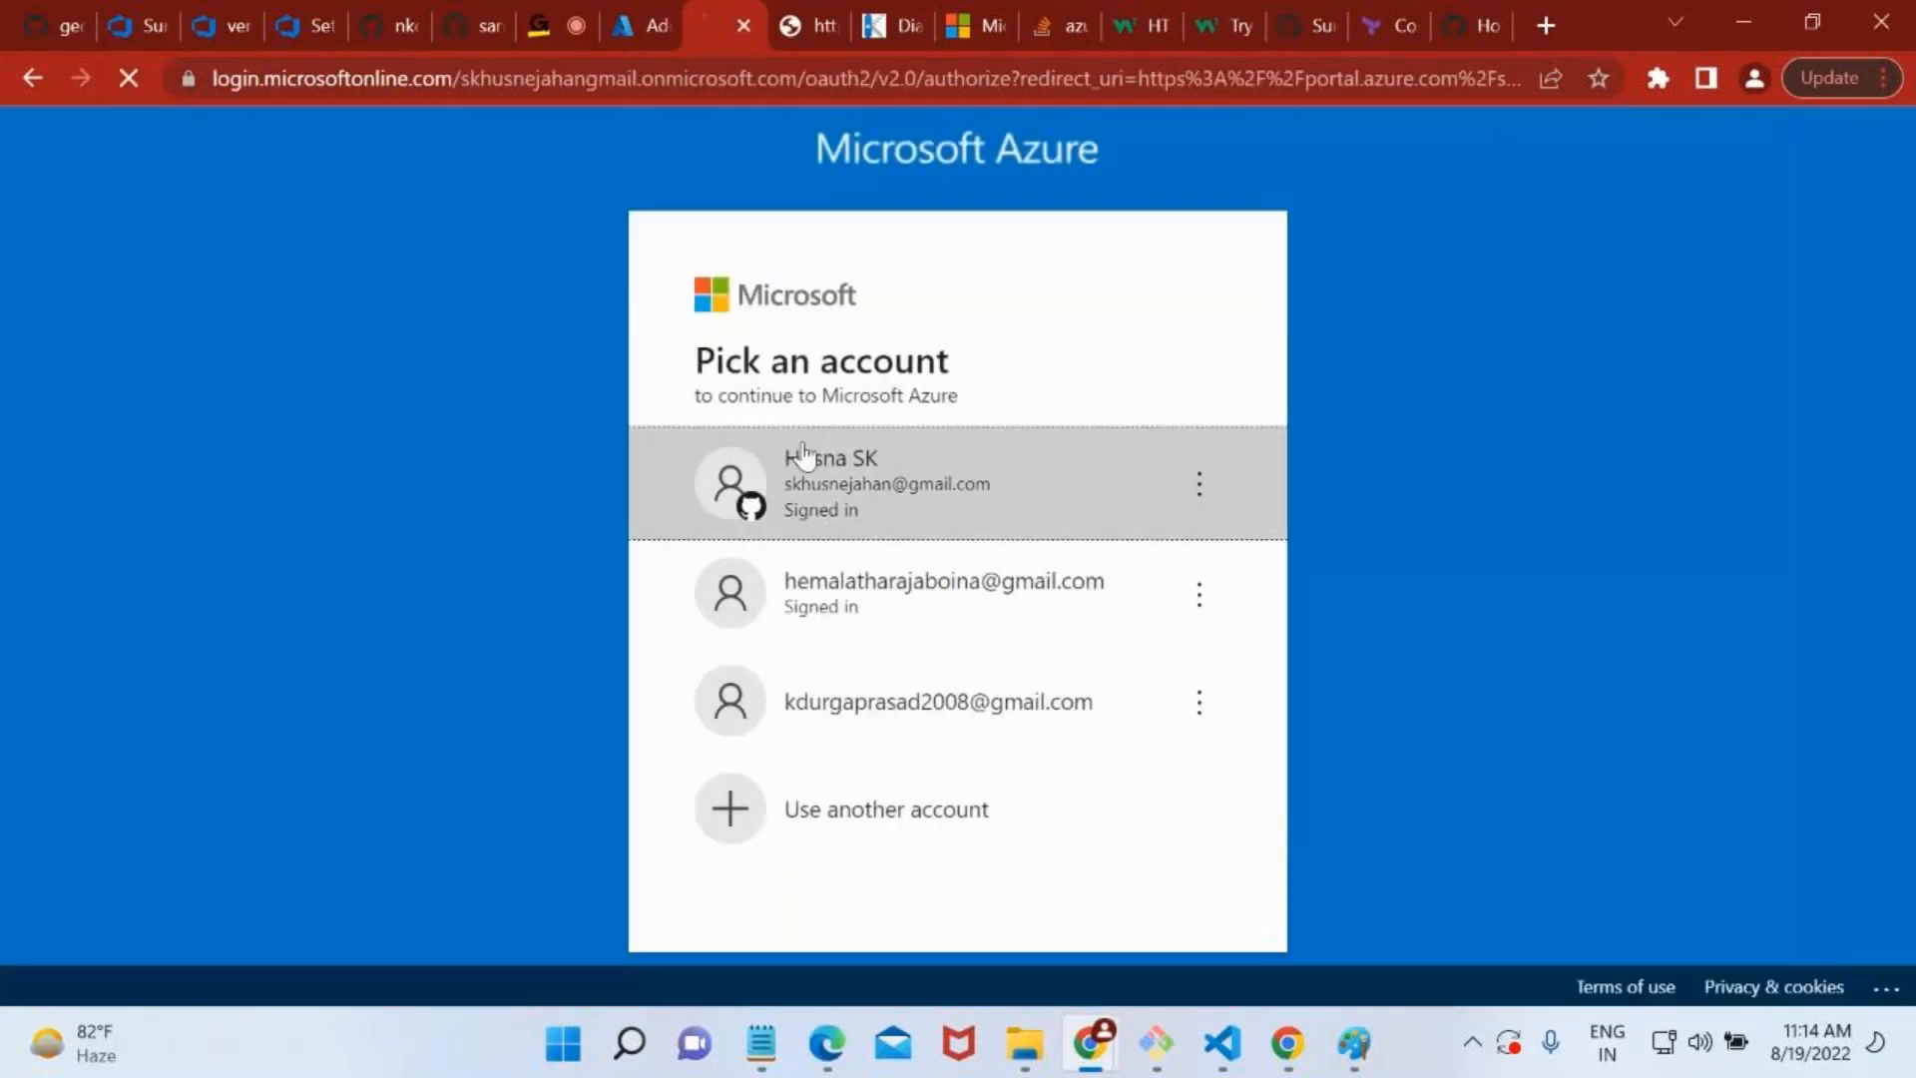
left_click(804, 455)
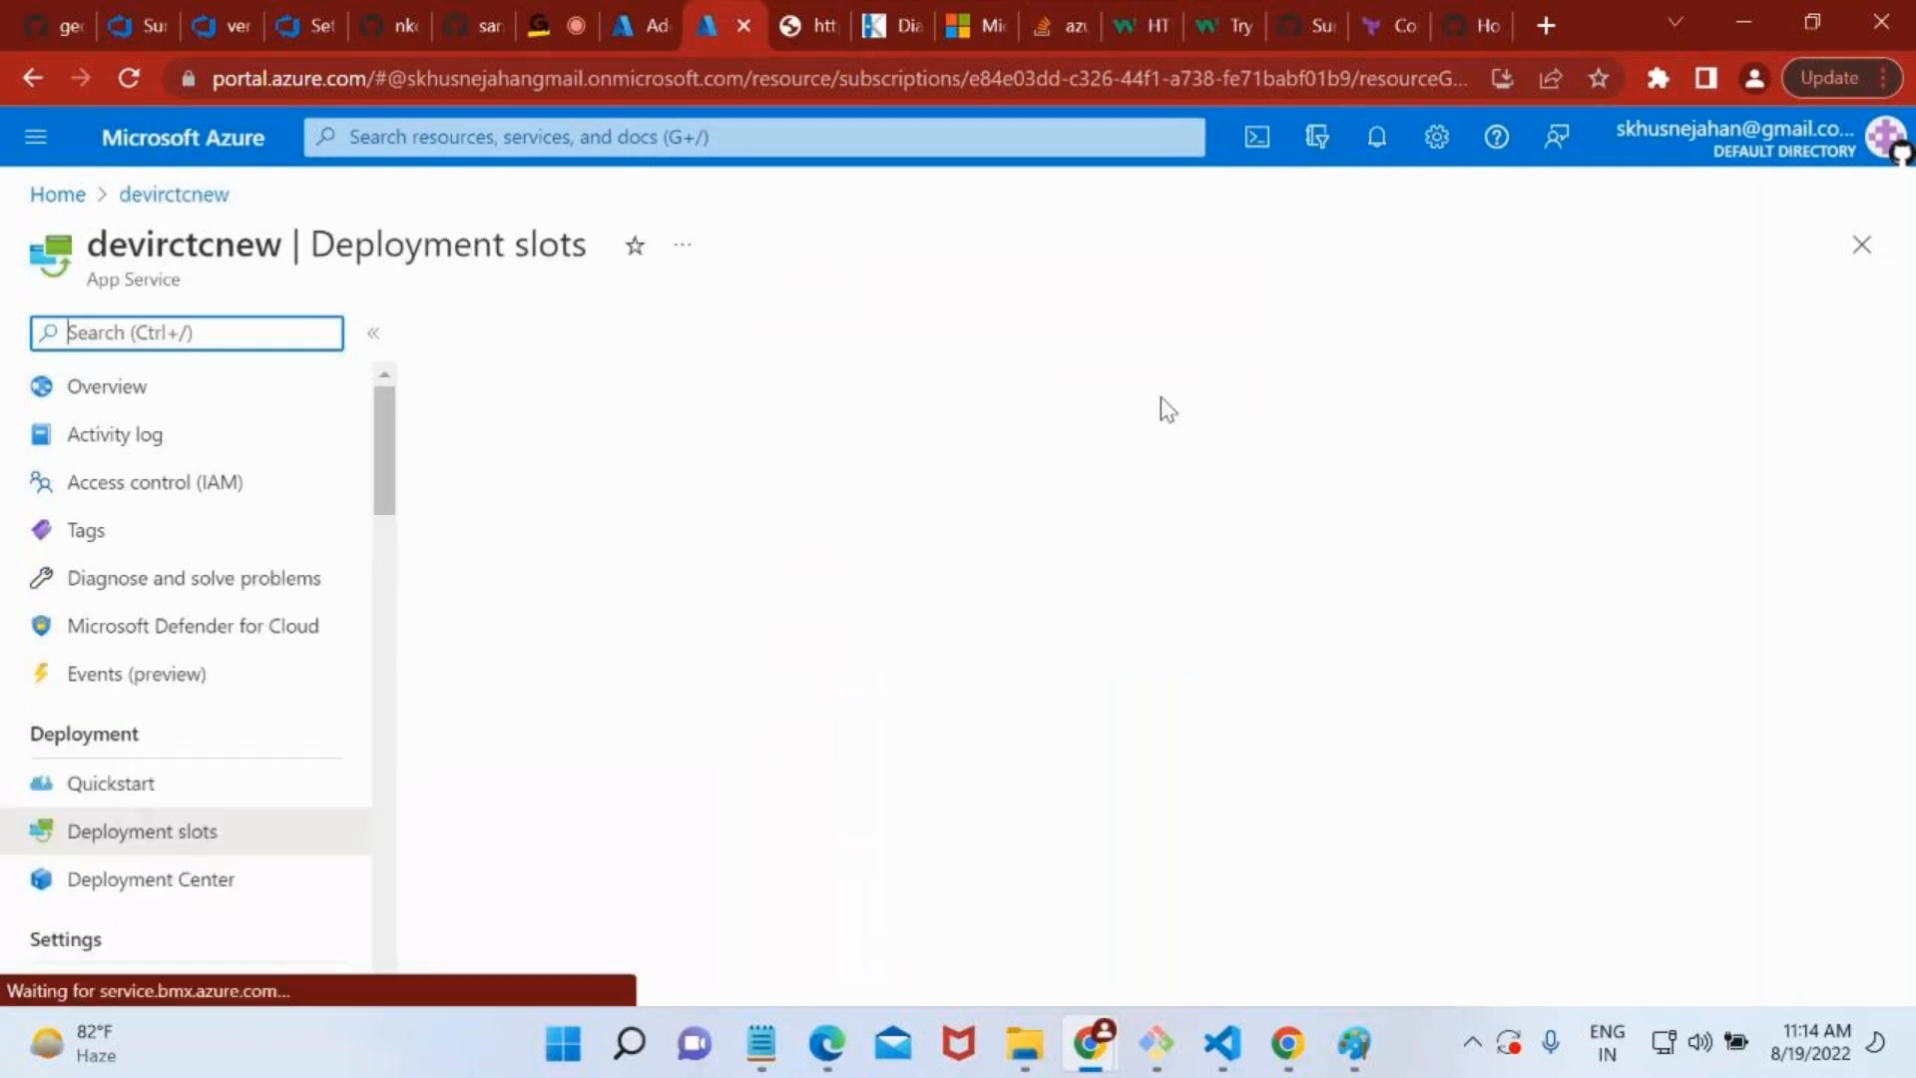
Open the devirctcnew app's Overview, dismiss the remaining-credit notification, and copy the app's URL.
left_click(218, 389)
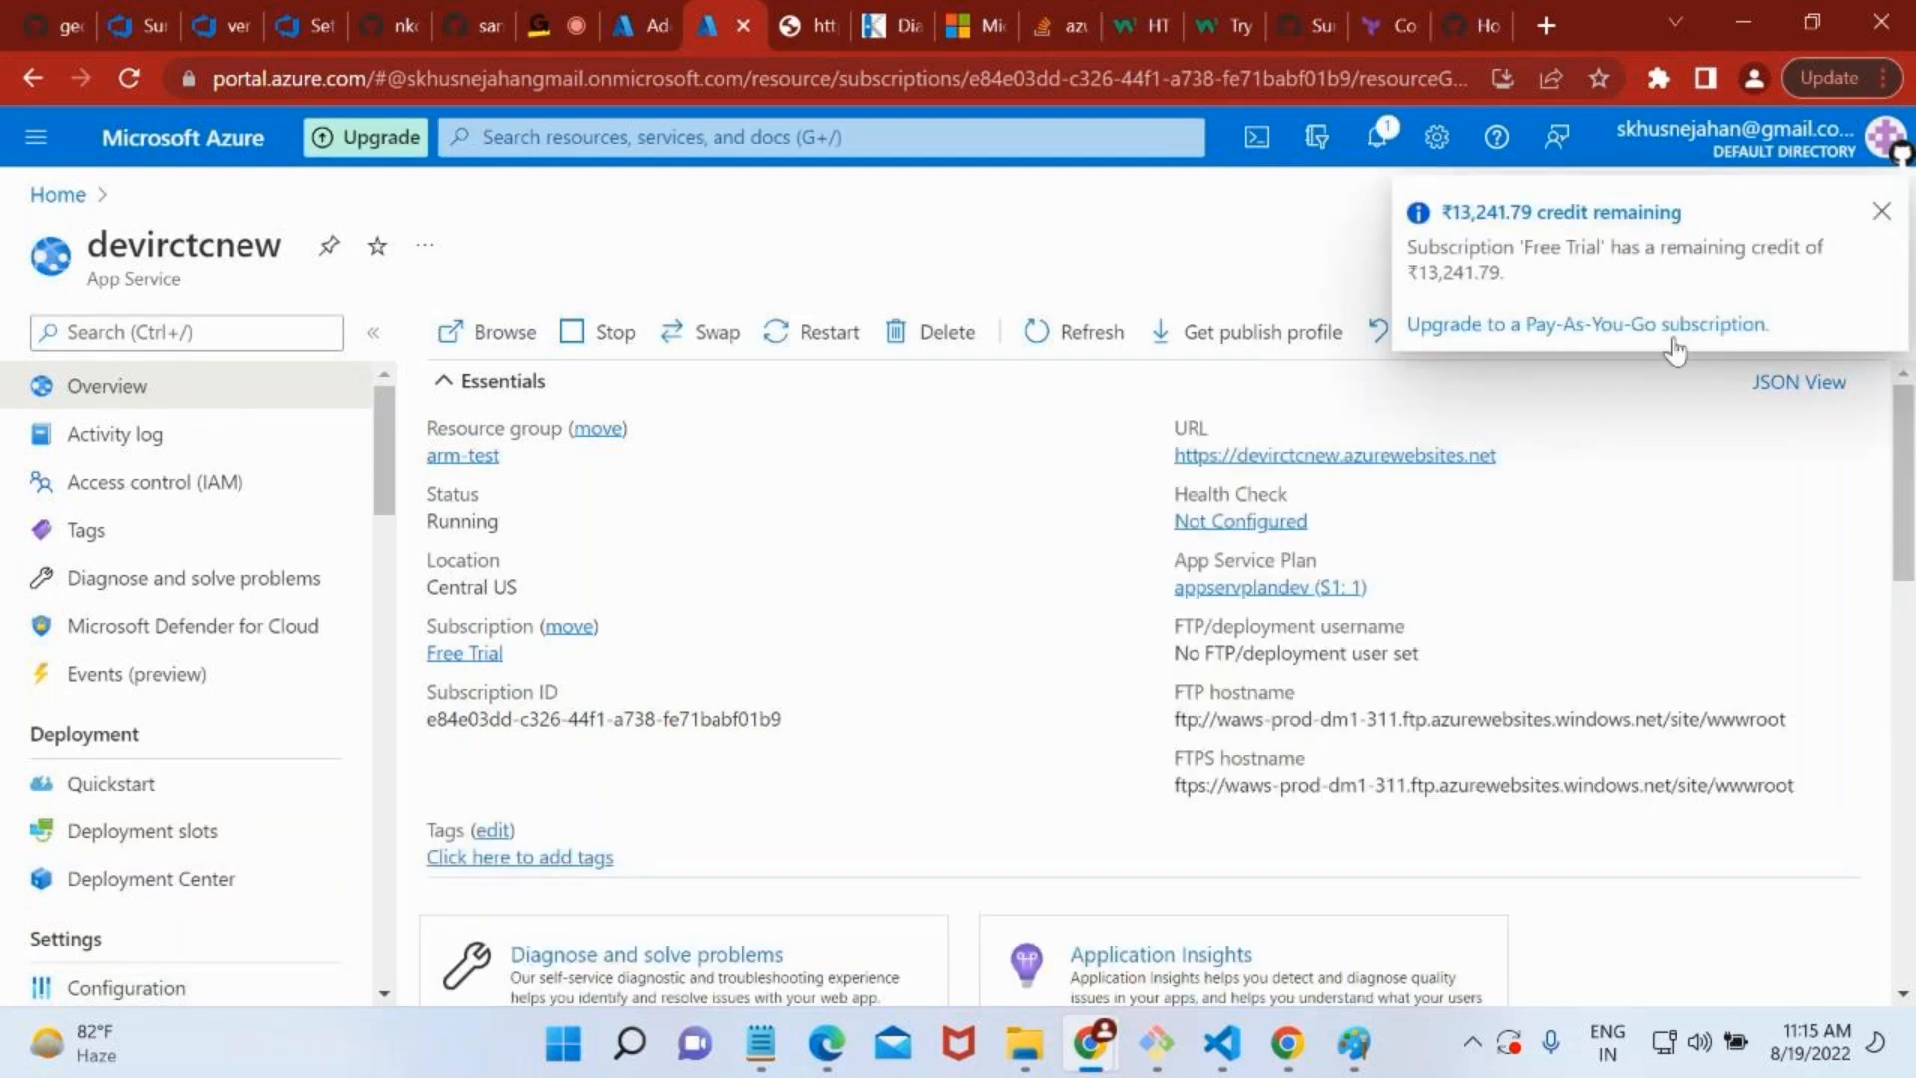
left_click(1881, 212)
left_click(1513, 456)
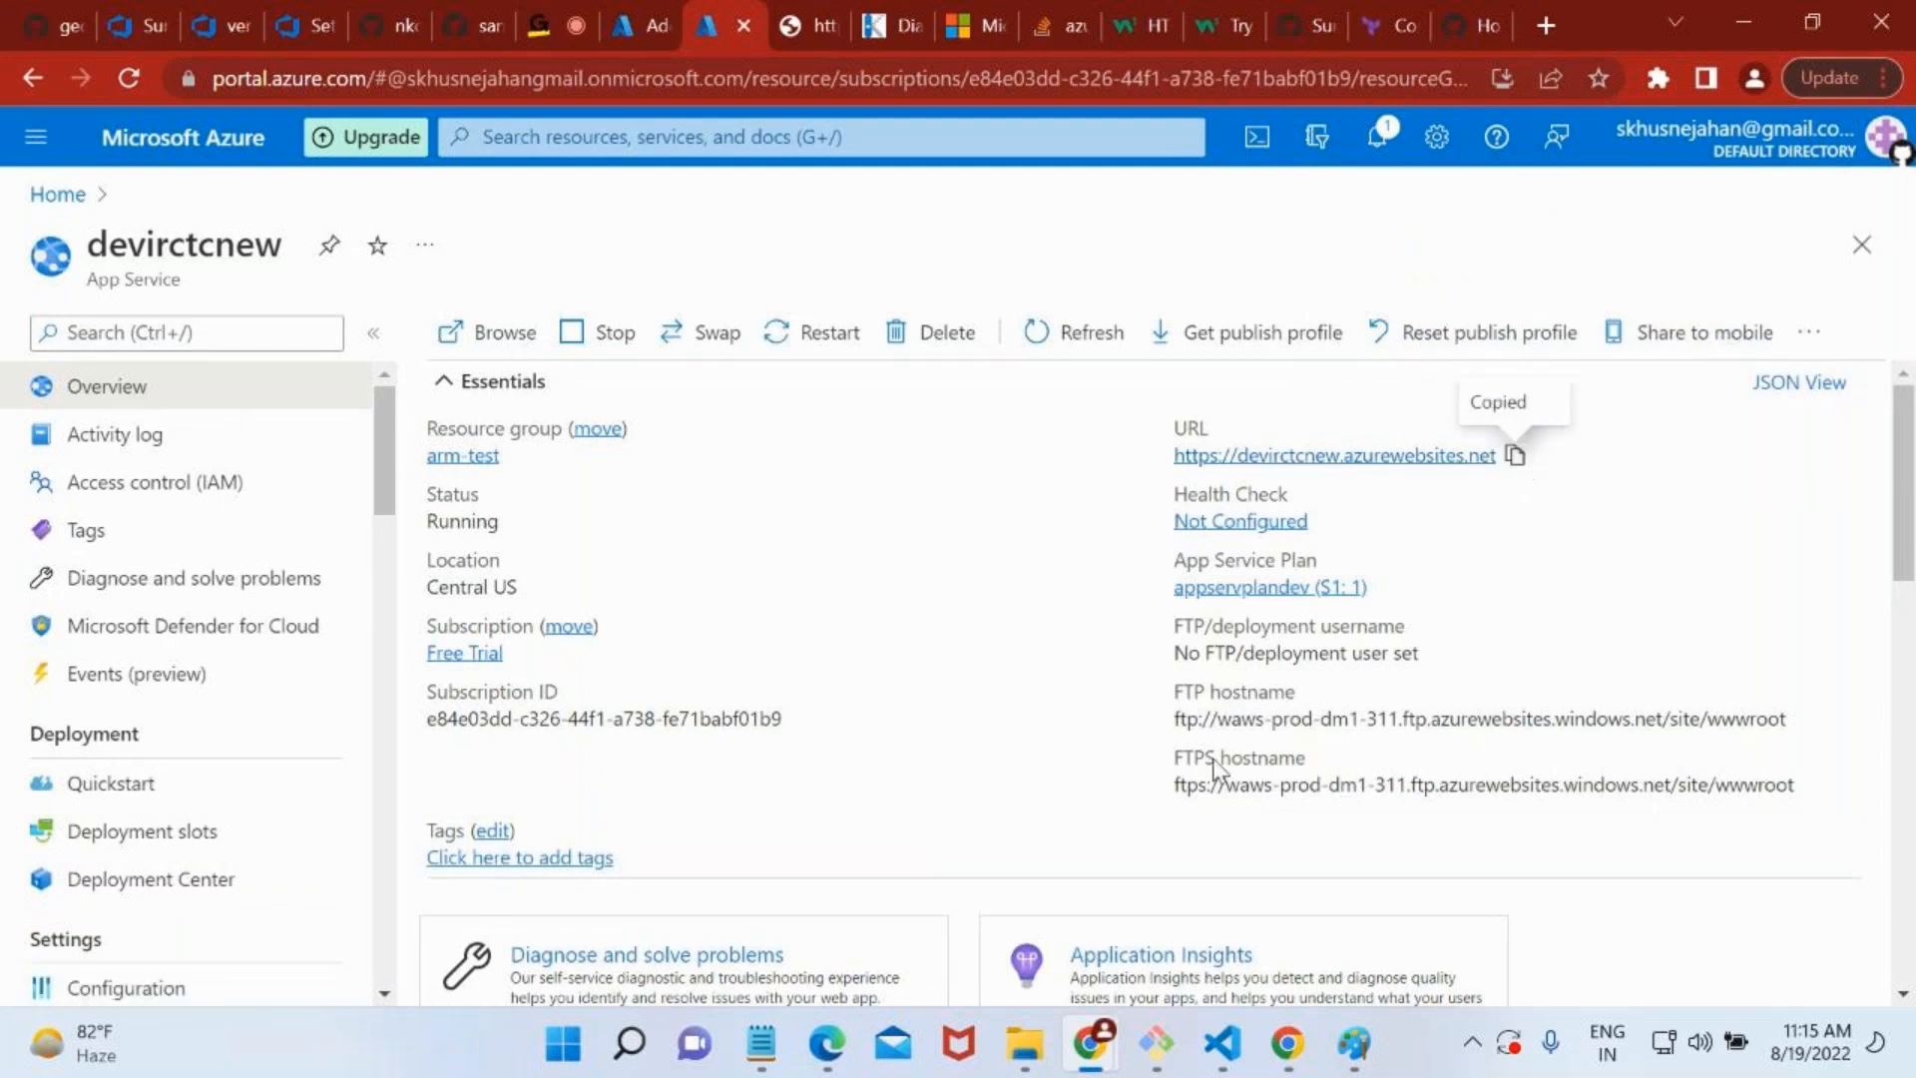
mouse_move(1076, 1038)
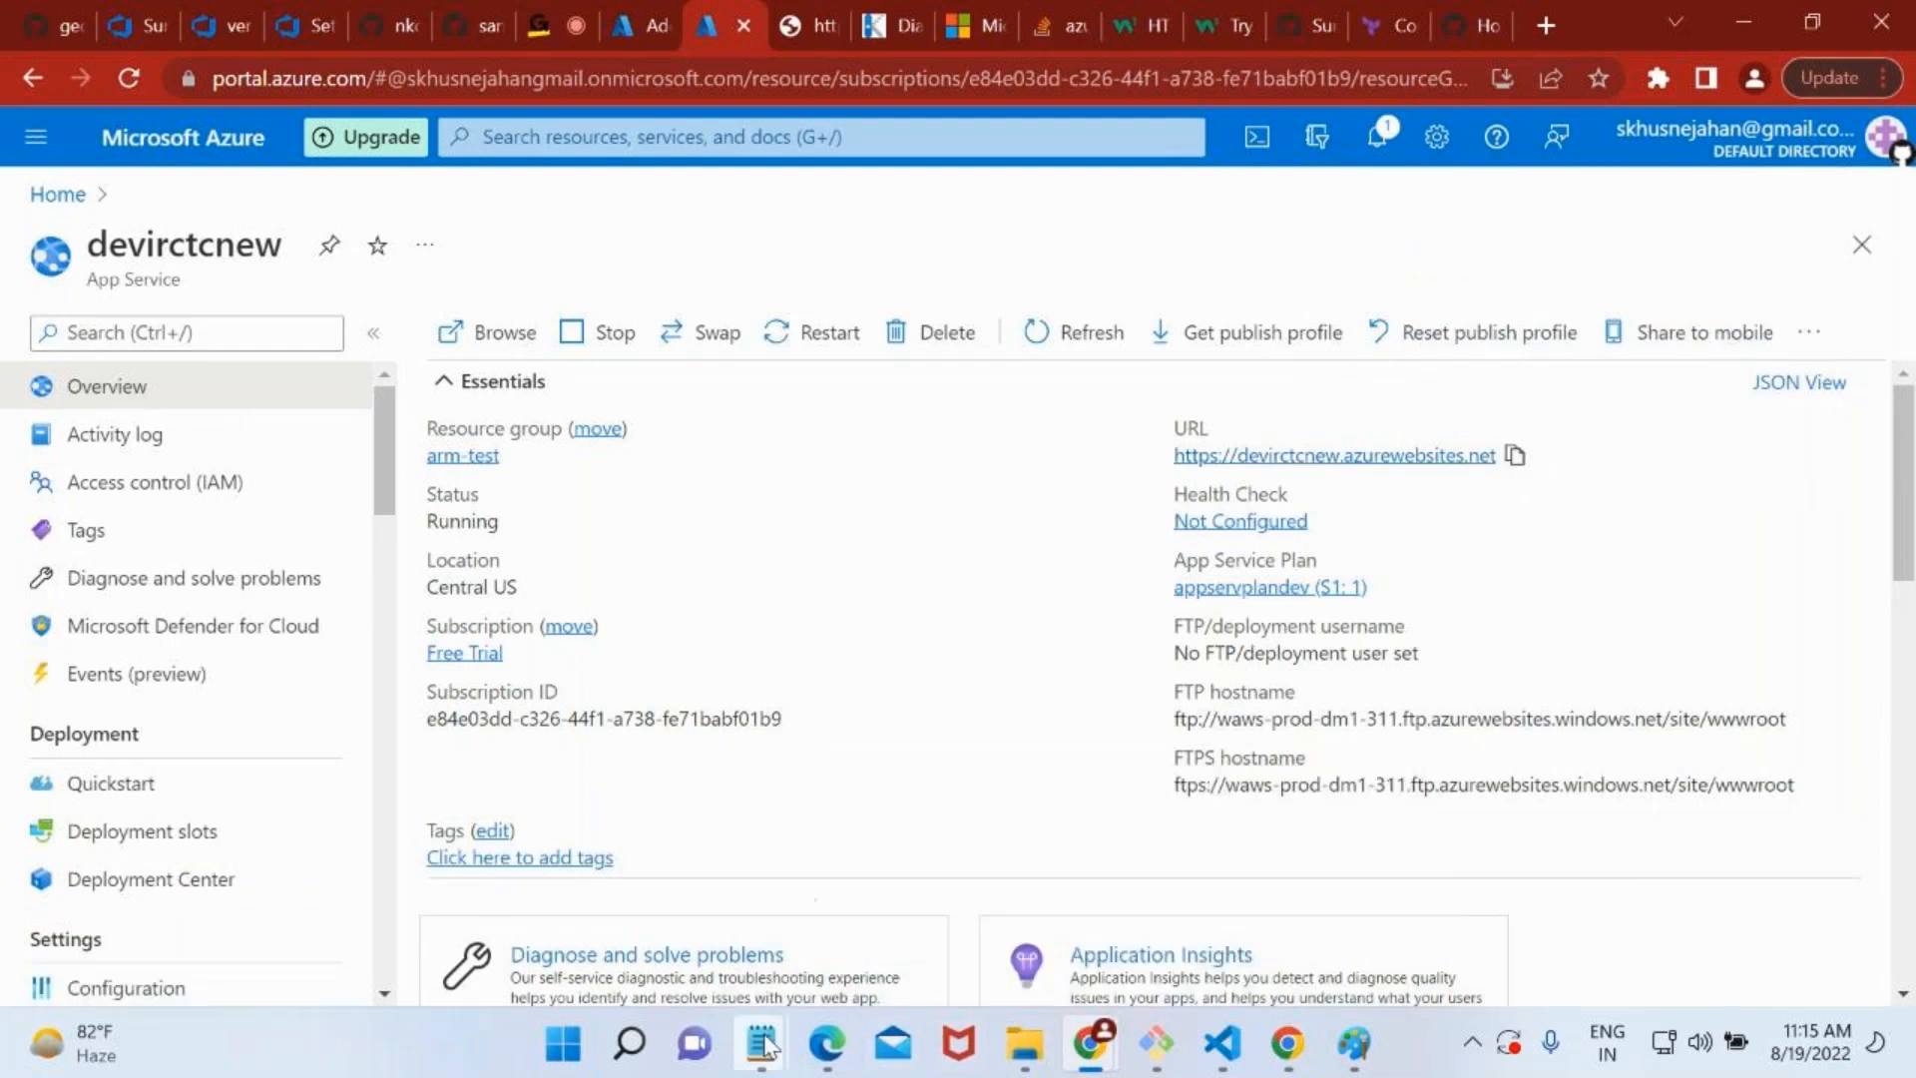
mouse_move(762, 1043)
left_click(1070, 841)
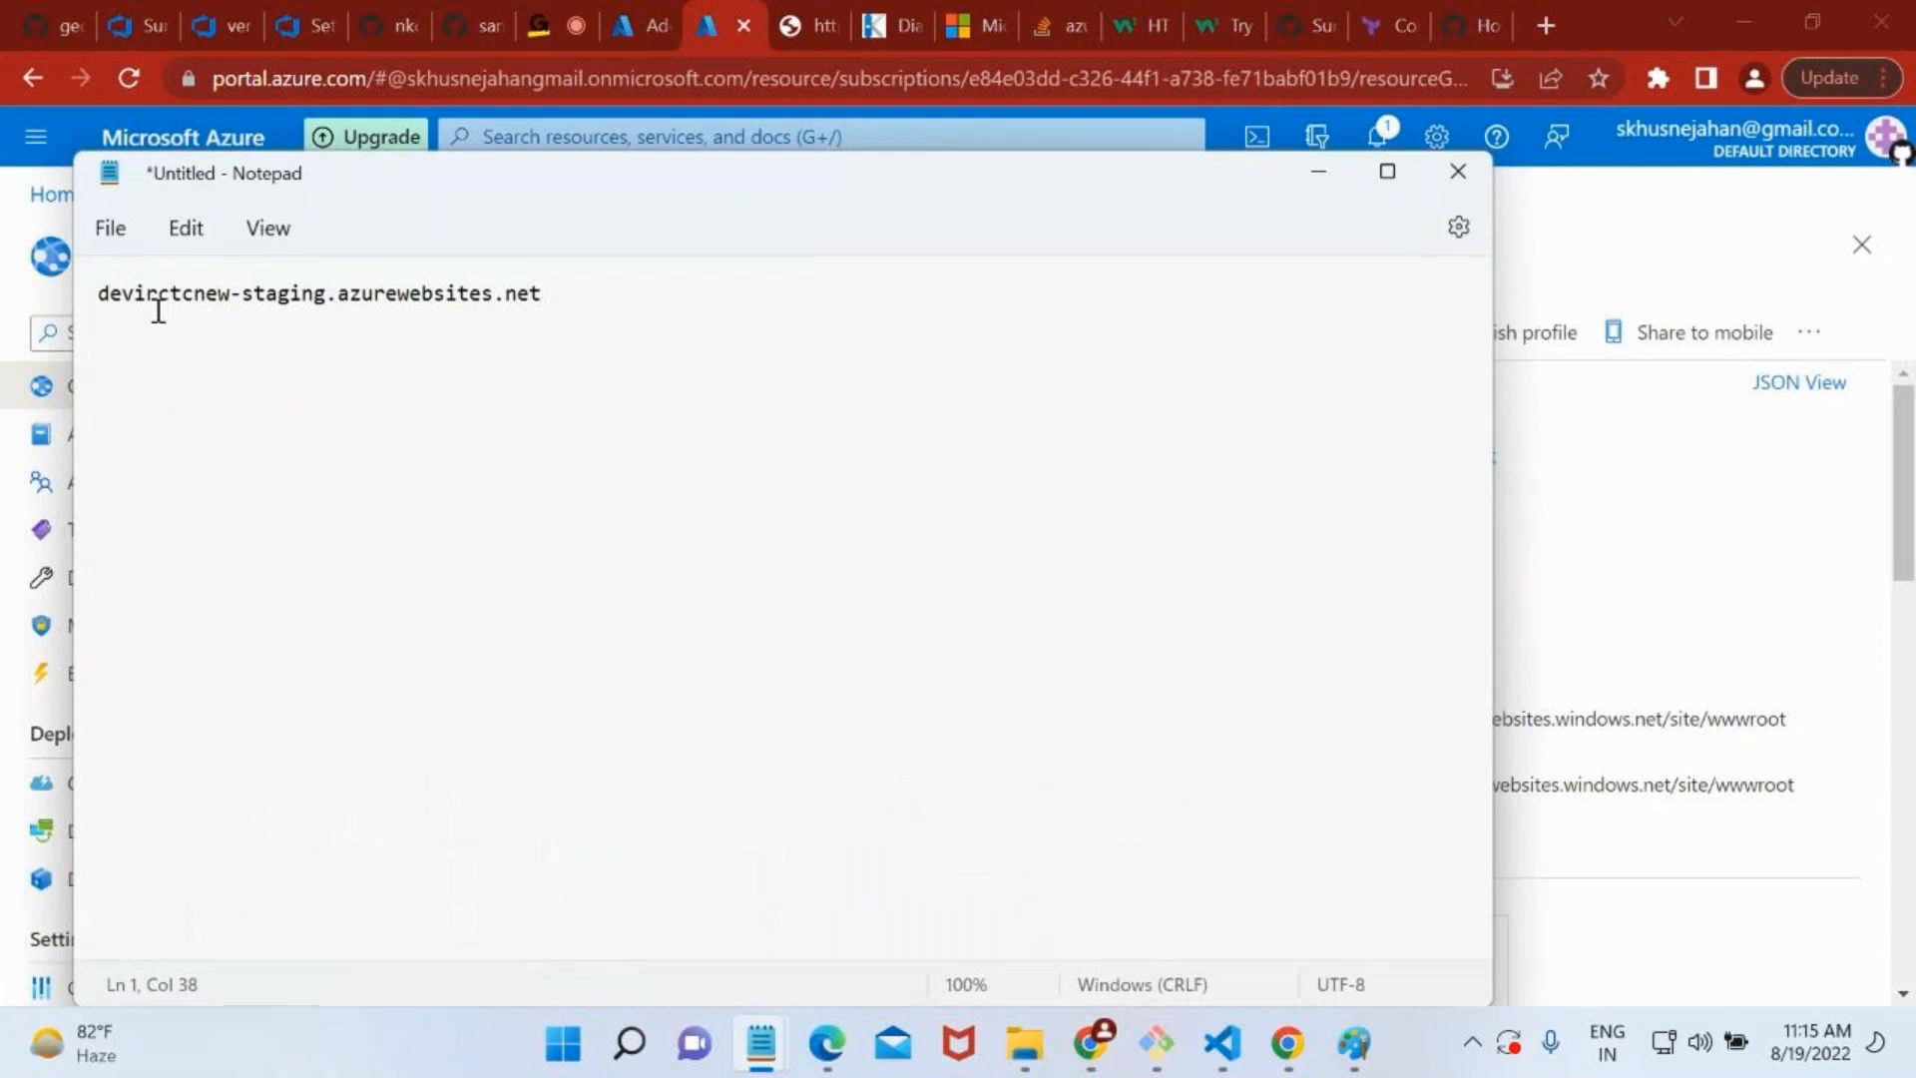
triple_click(88, 304)
left_click(104, 295)
key("Return")
key("Return")
key("Return")
key("Up")
key("ctrl+v")
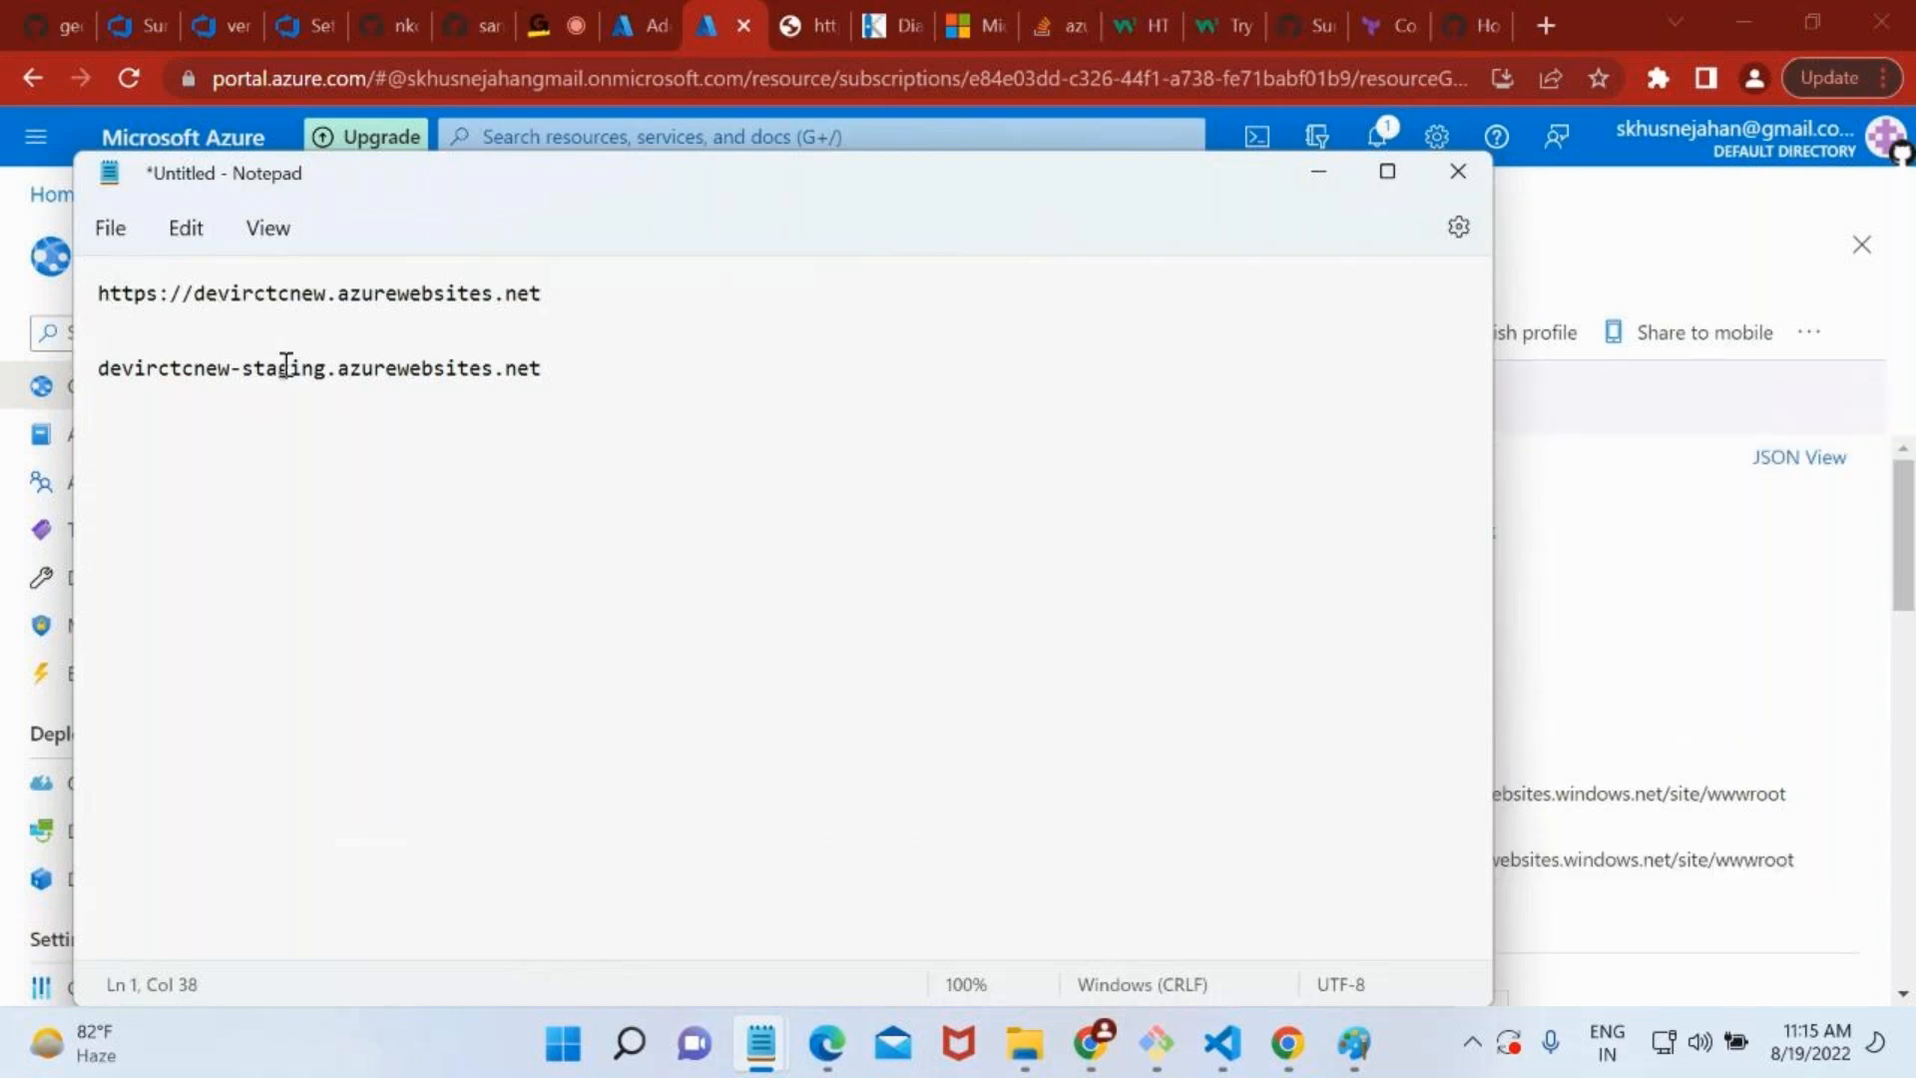
left_click_drag(193, 293, 53, 291)
key("BackSpace")
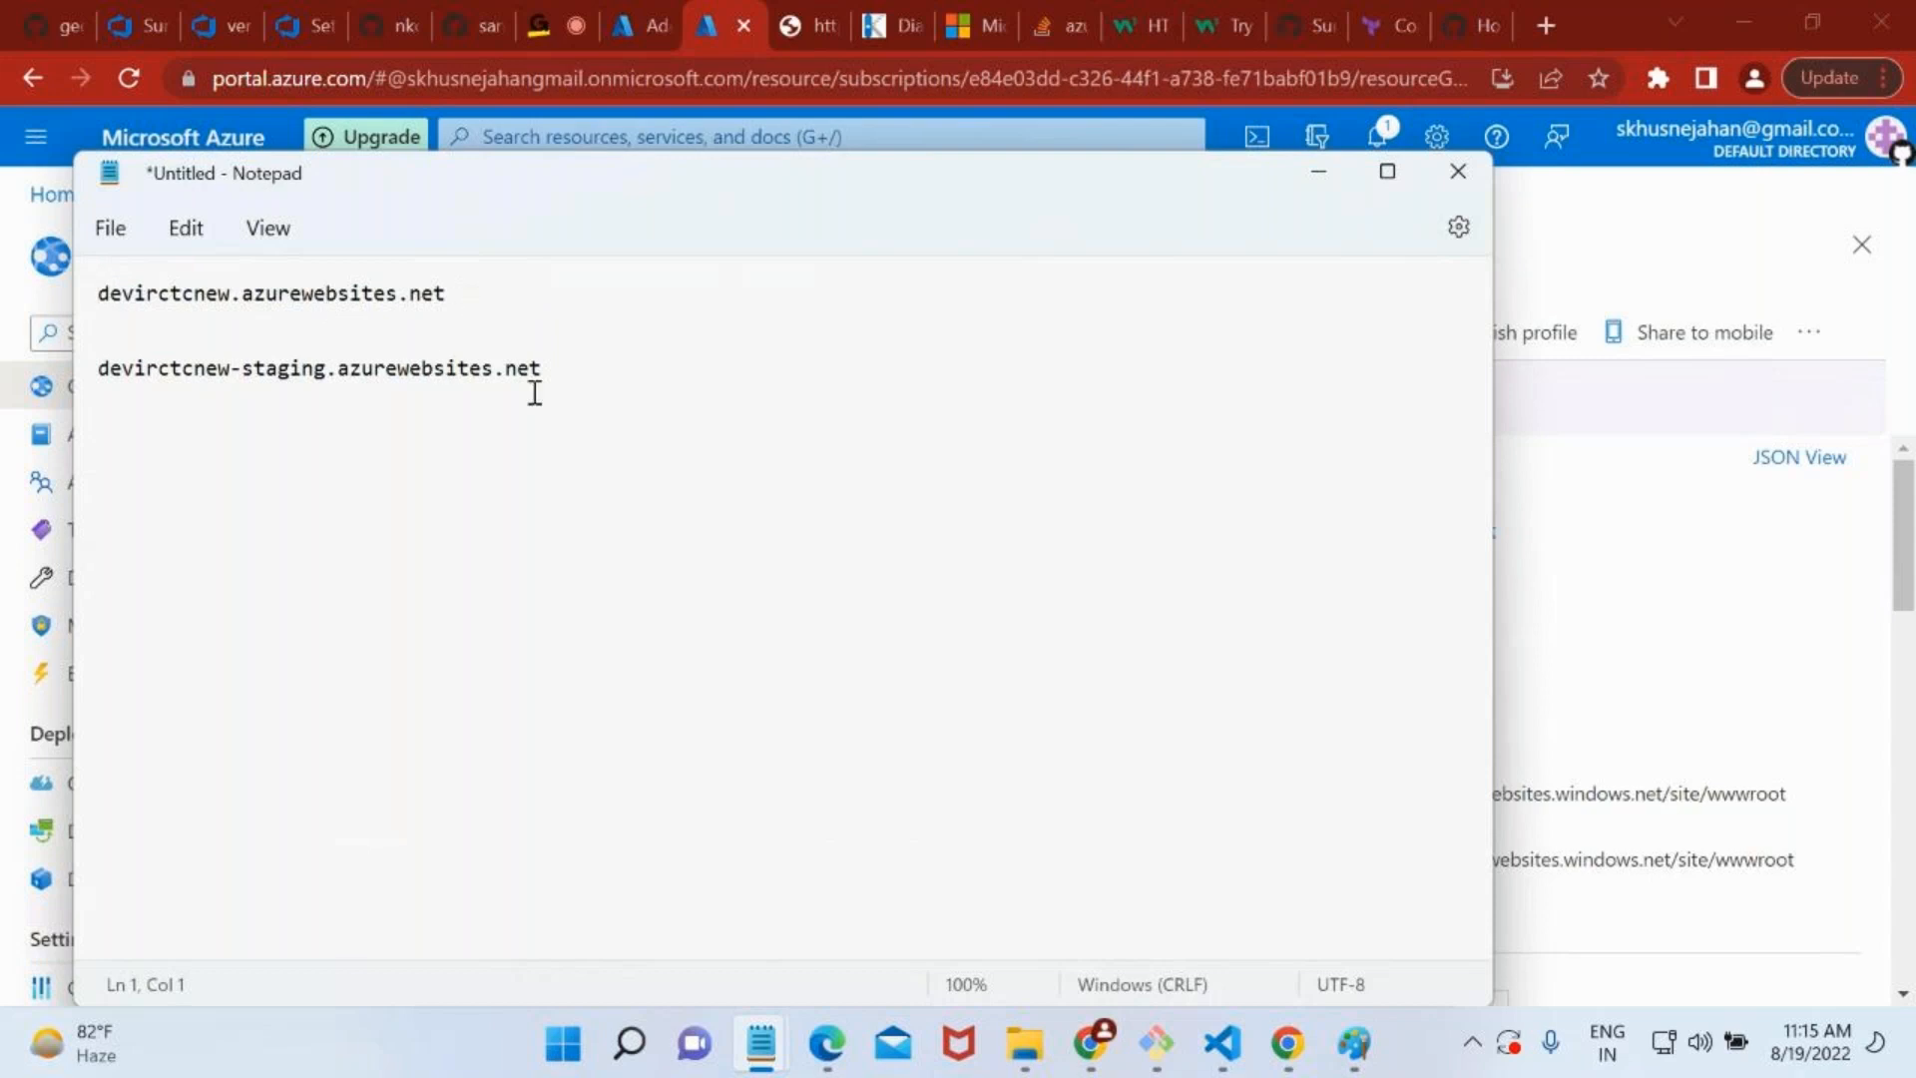
left_click_drag(337, 371, 82, 384)
left_click_drag(230, 296, 62, 307)
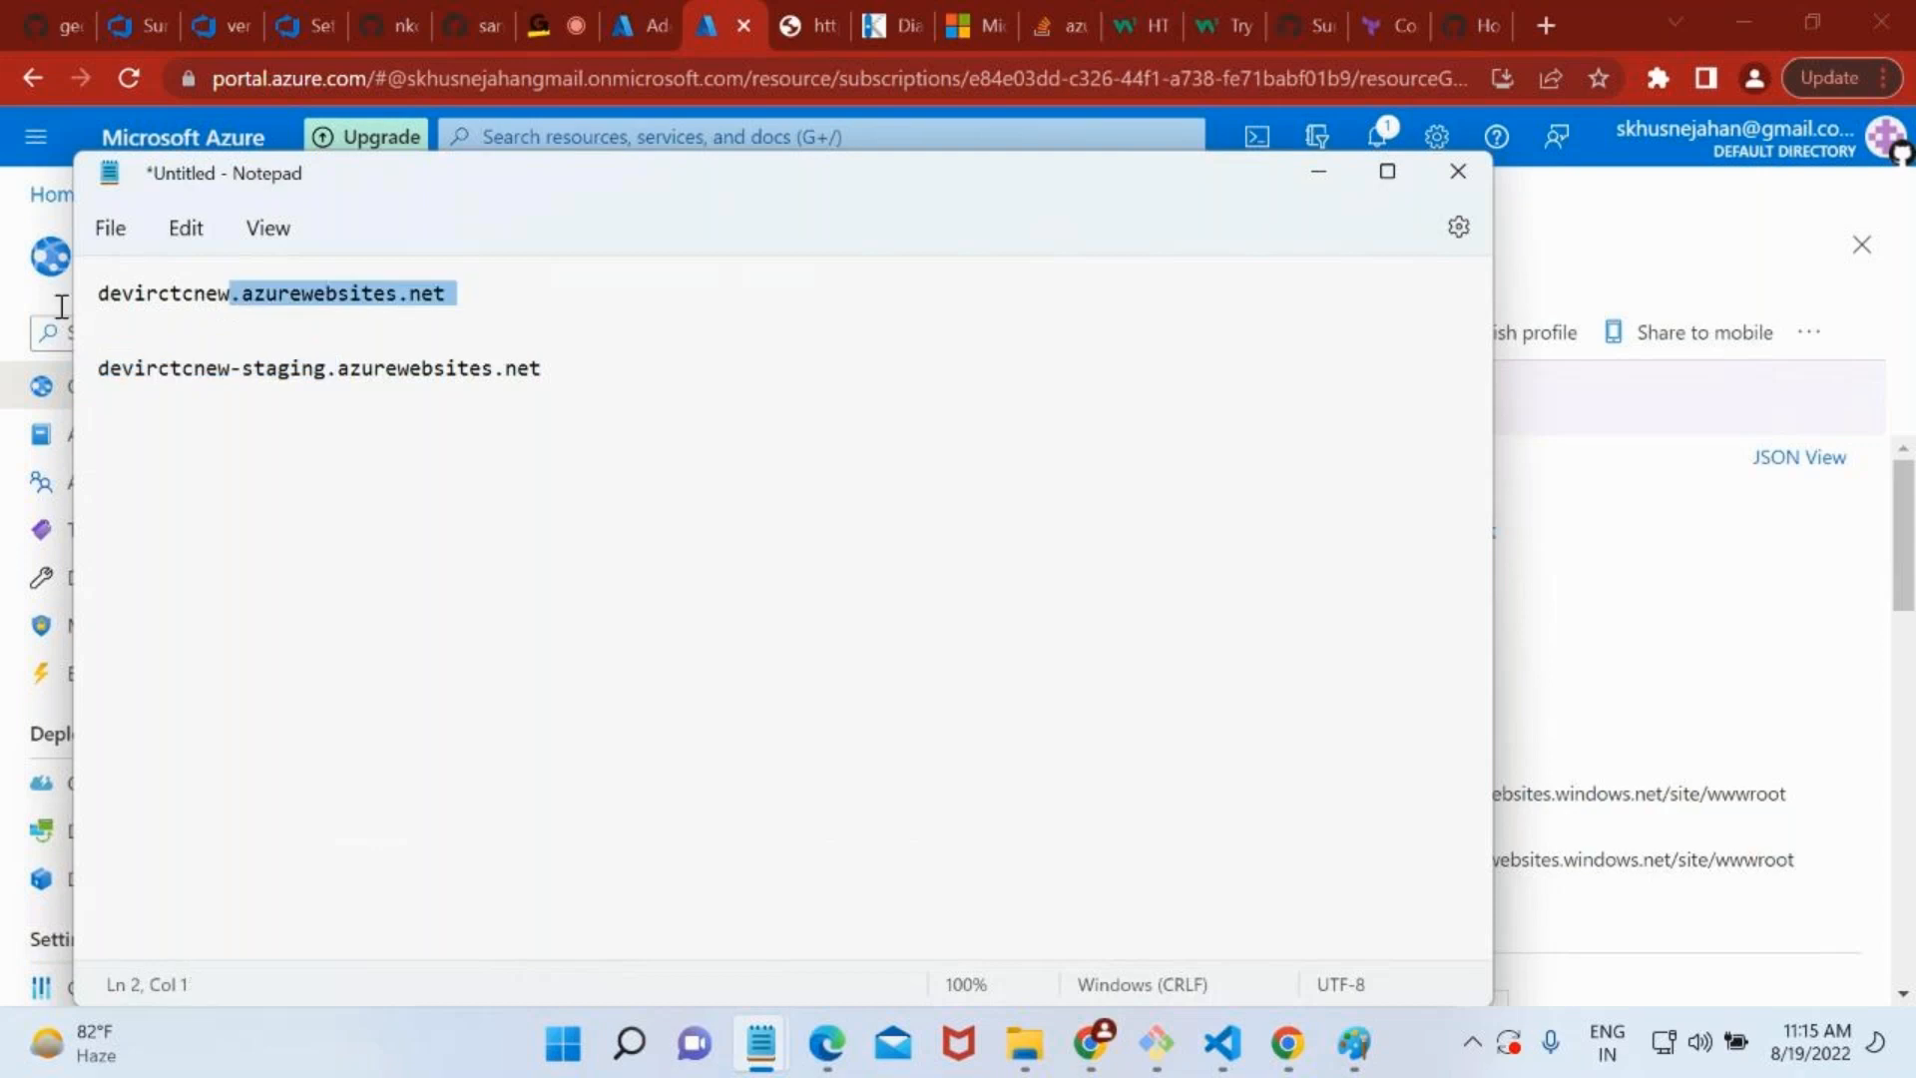
left_click(1298, 174)
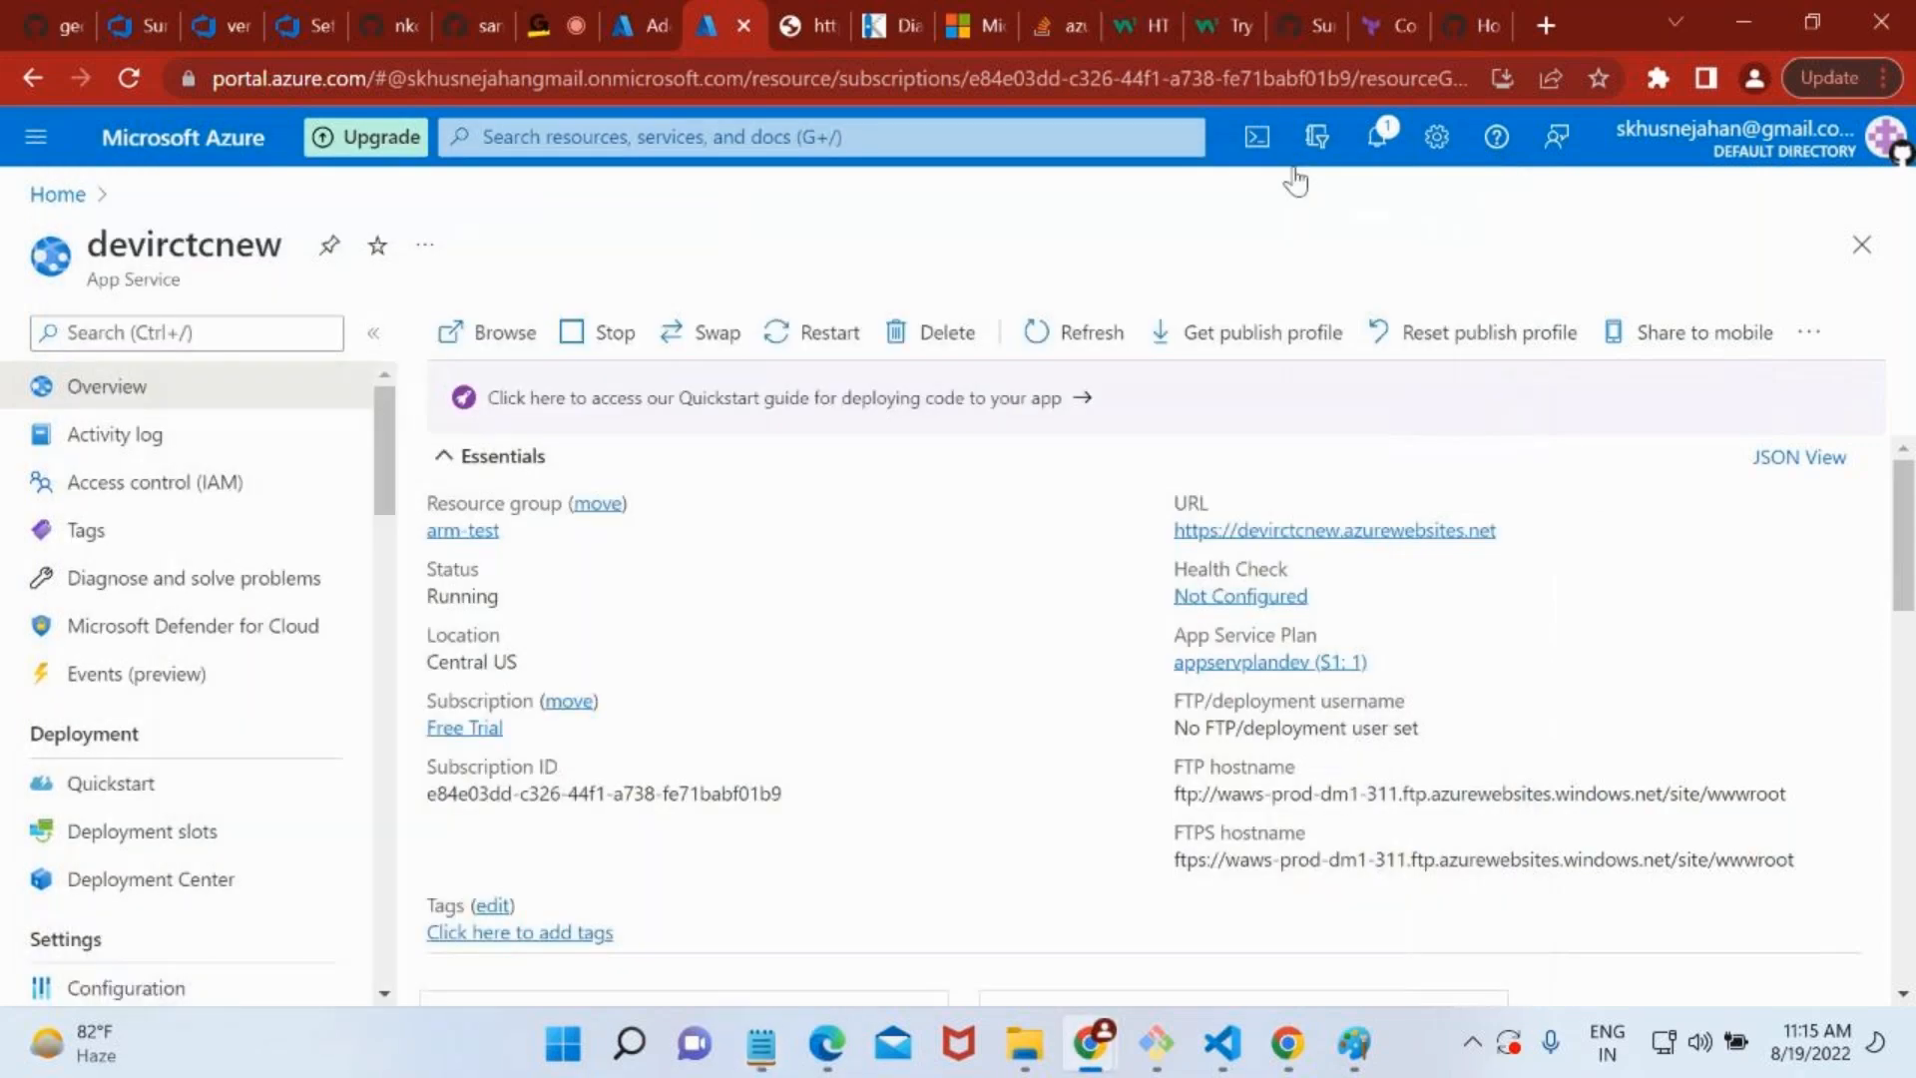
Check the slot creation status, and open the staging (devirctcnew/staging) slot from the arm-test resource group.
left_click(673, 12)
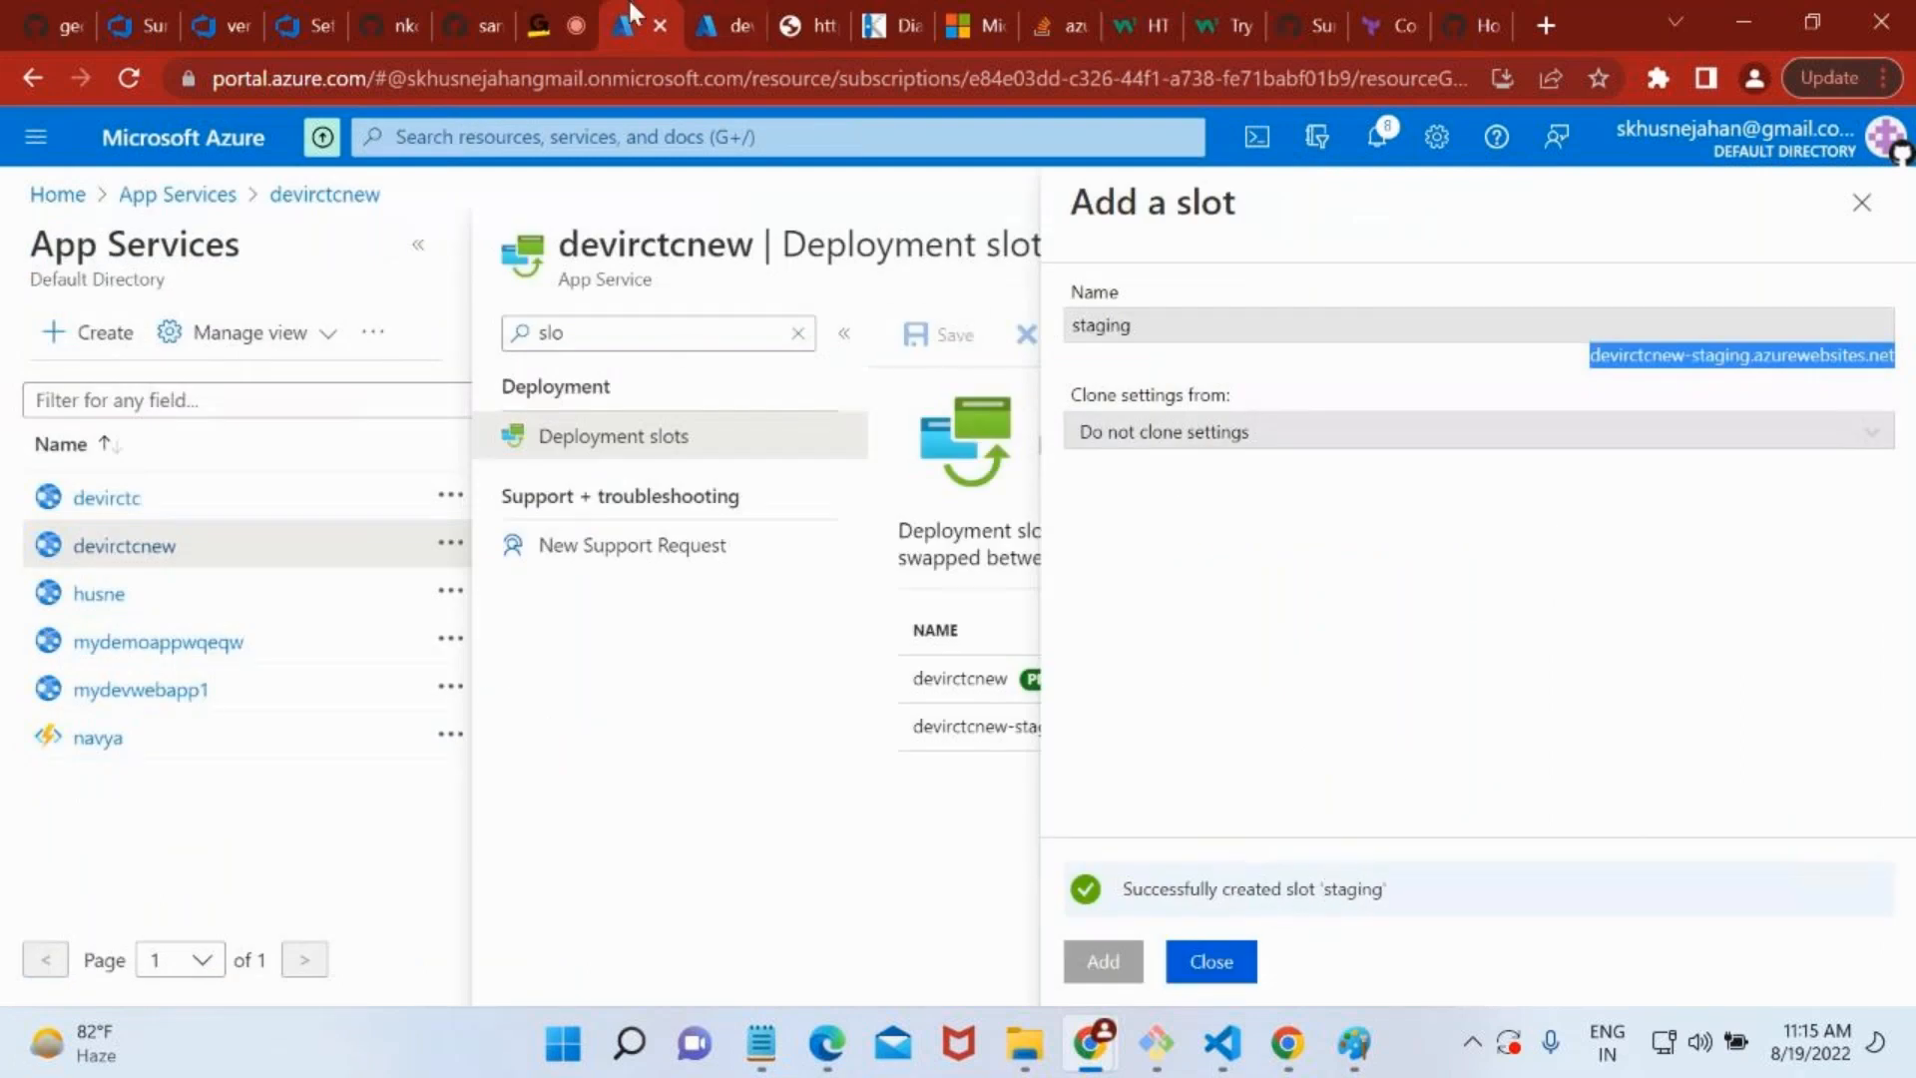
left_click(756, 12)
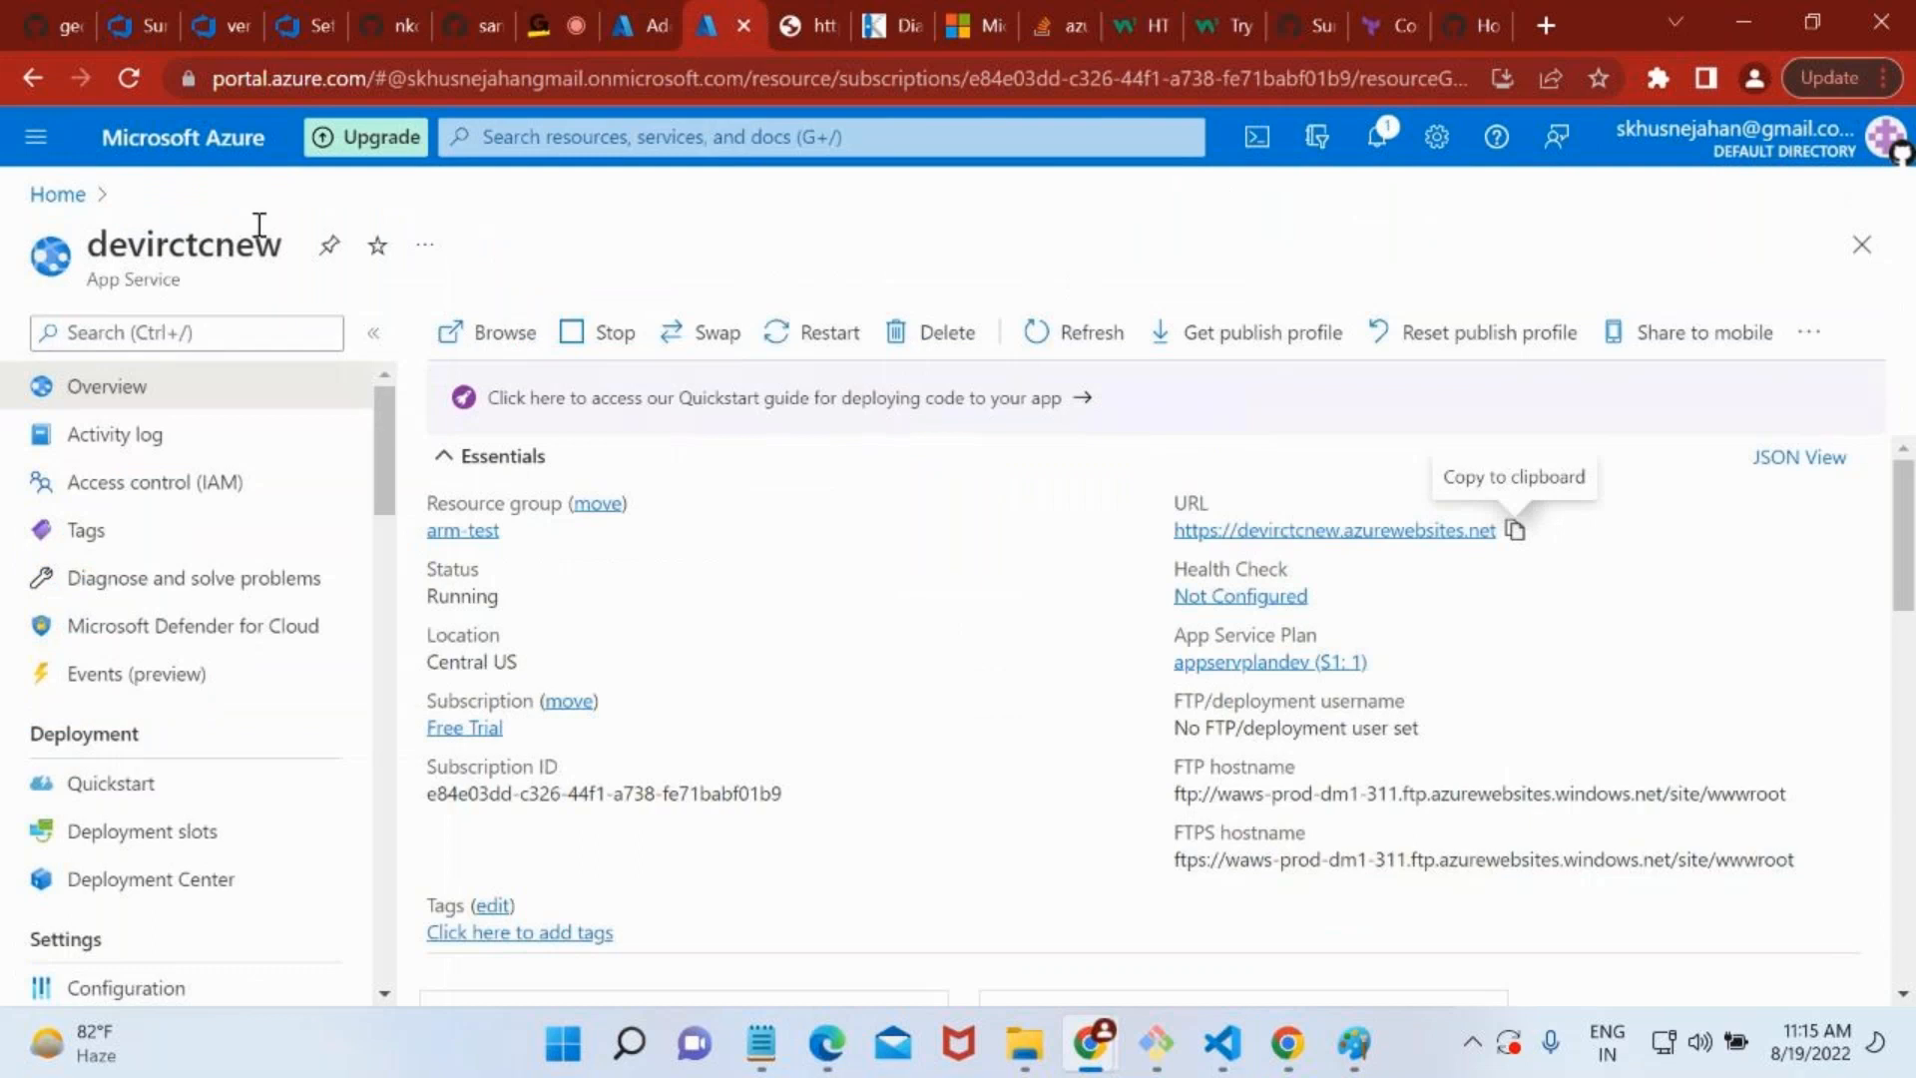
left_click(479, 532)
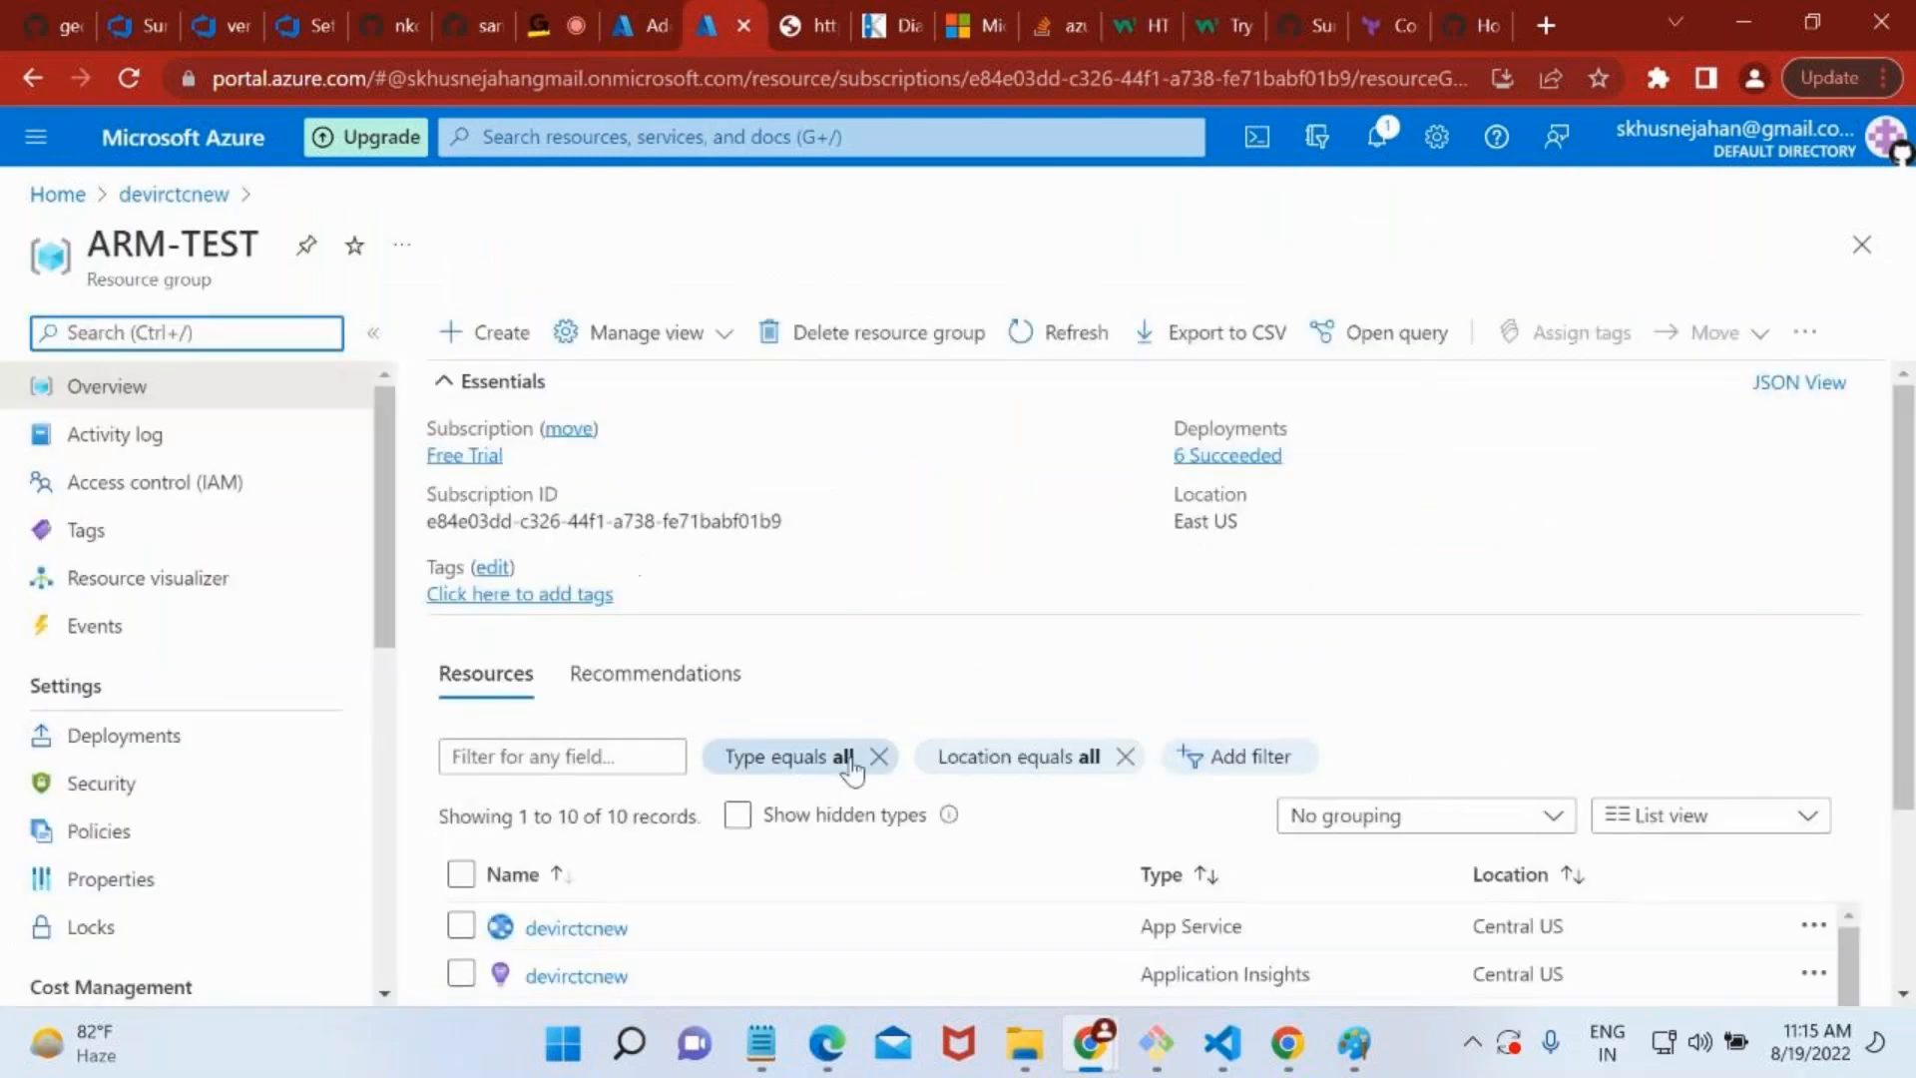
scroll(851, 772, "down", 1)
scroll(851, 772, "down", 2)
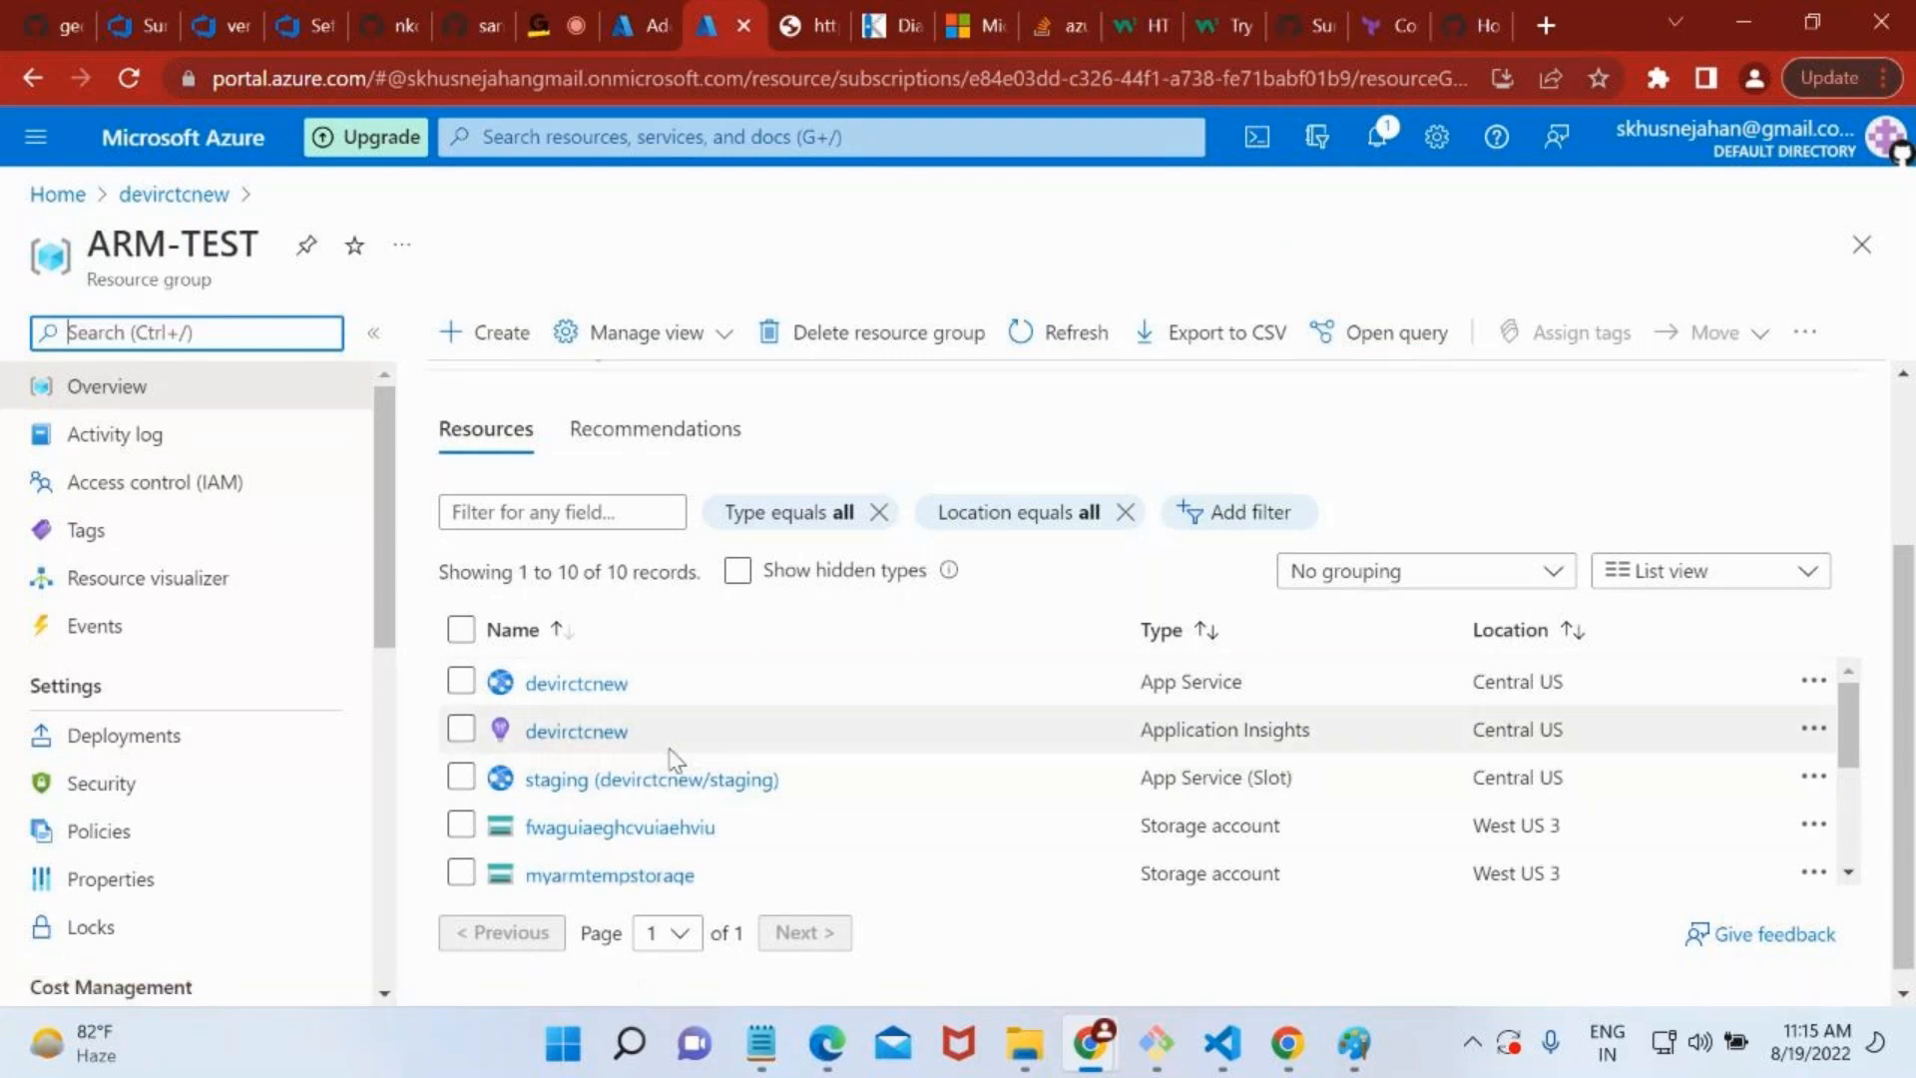
left_click(613, 780)
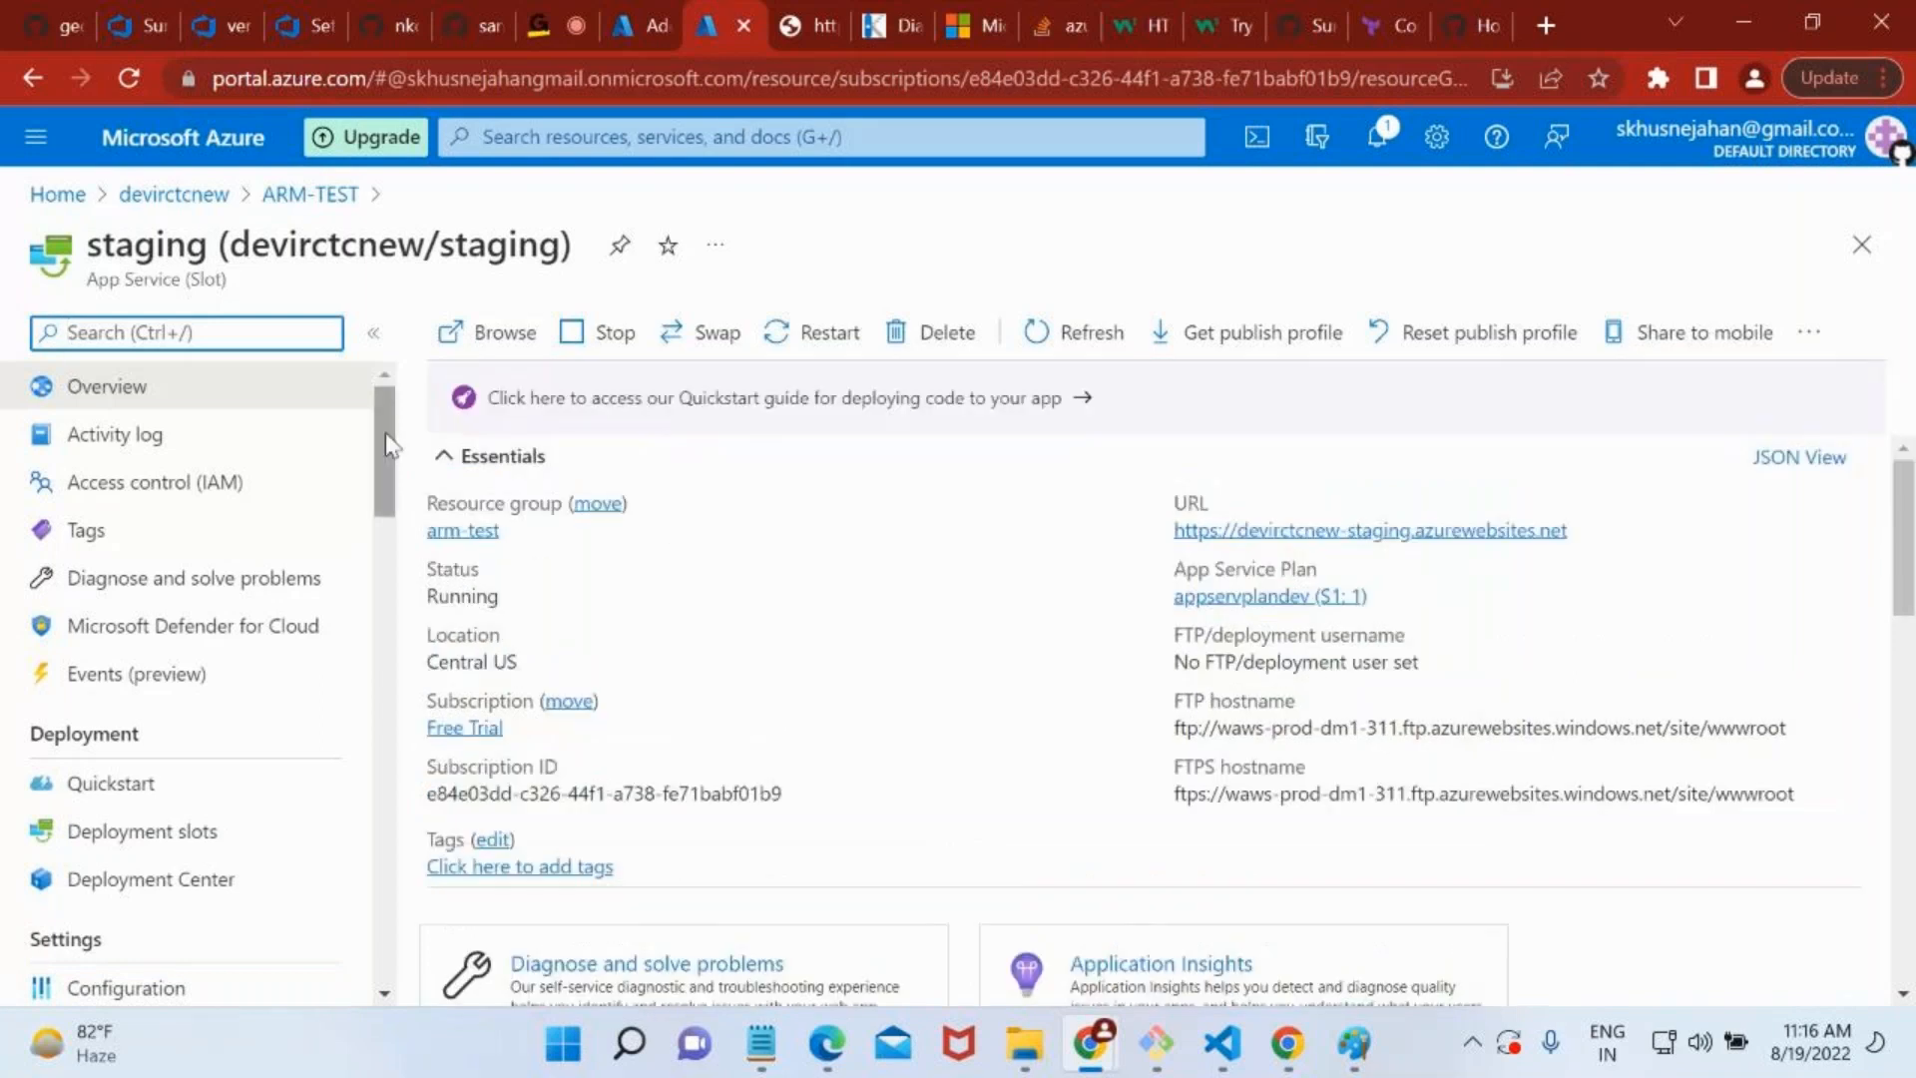
Open the production devirctcnew app from ARM-TEST and view its site at devirctcnew.azurewebsites.net in a new browser tab.
left_click(310, 194)
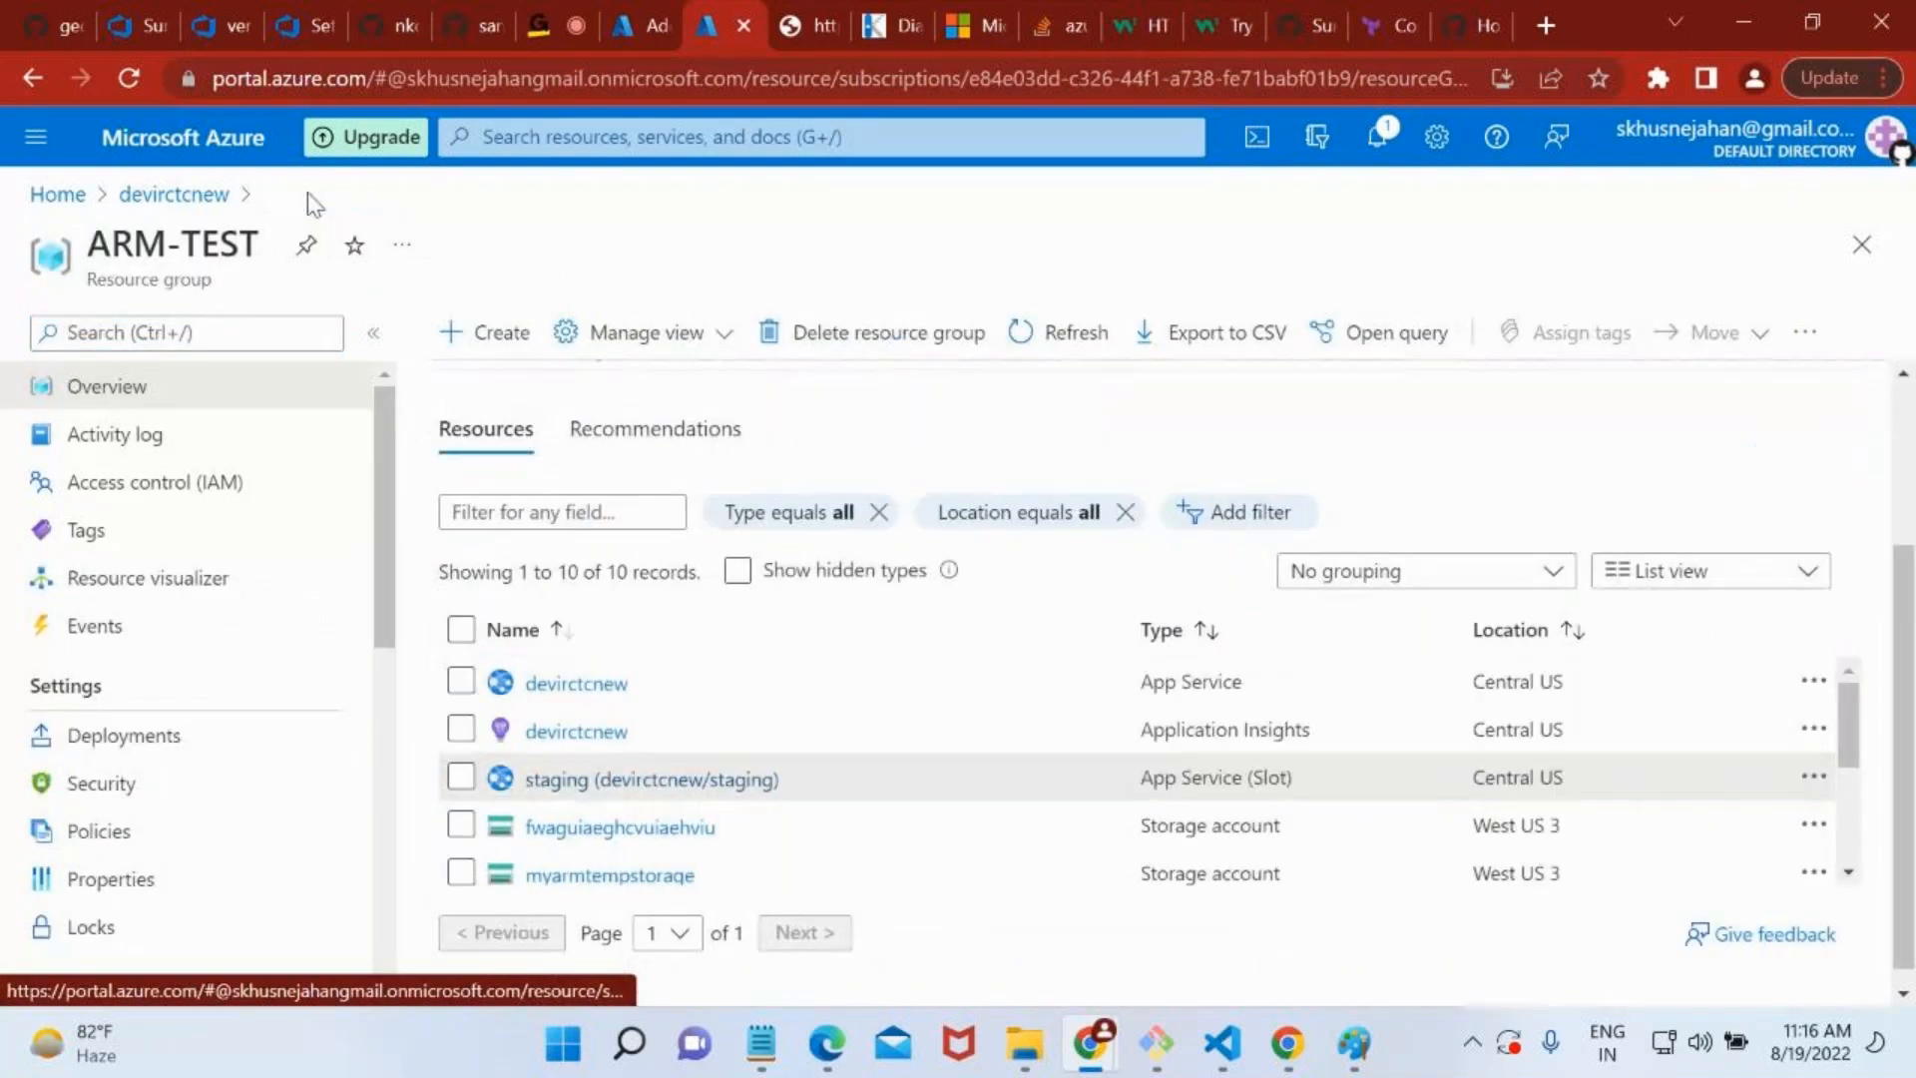
left_click(587, 685)
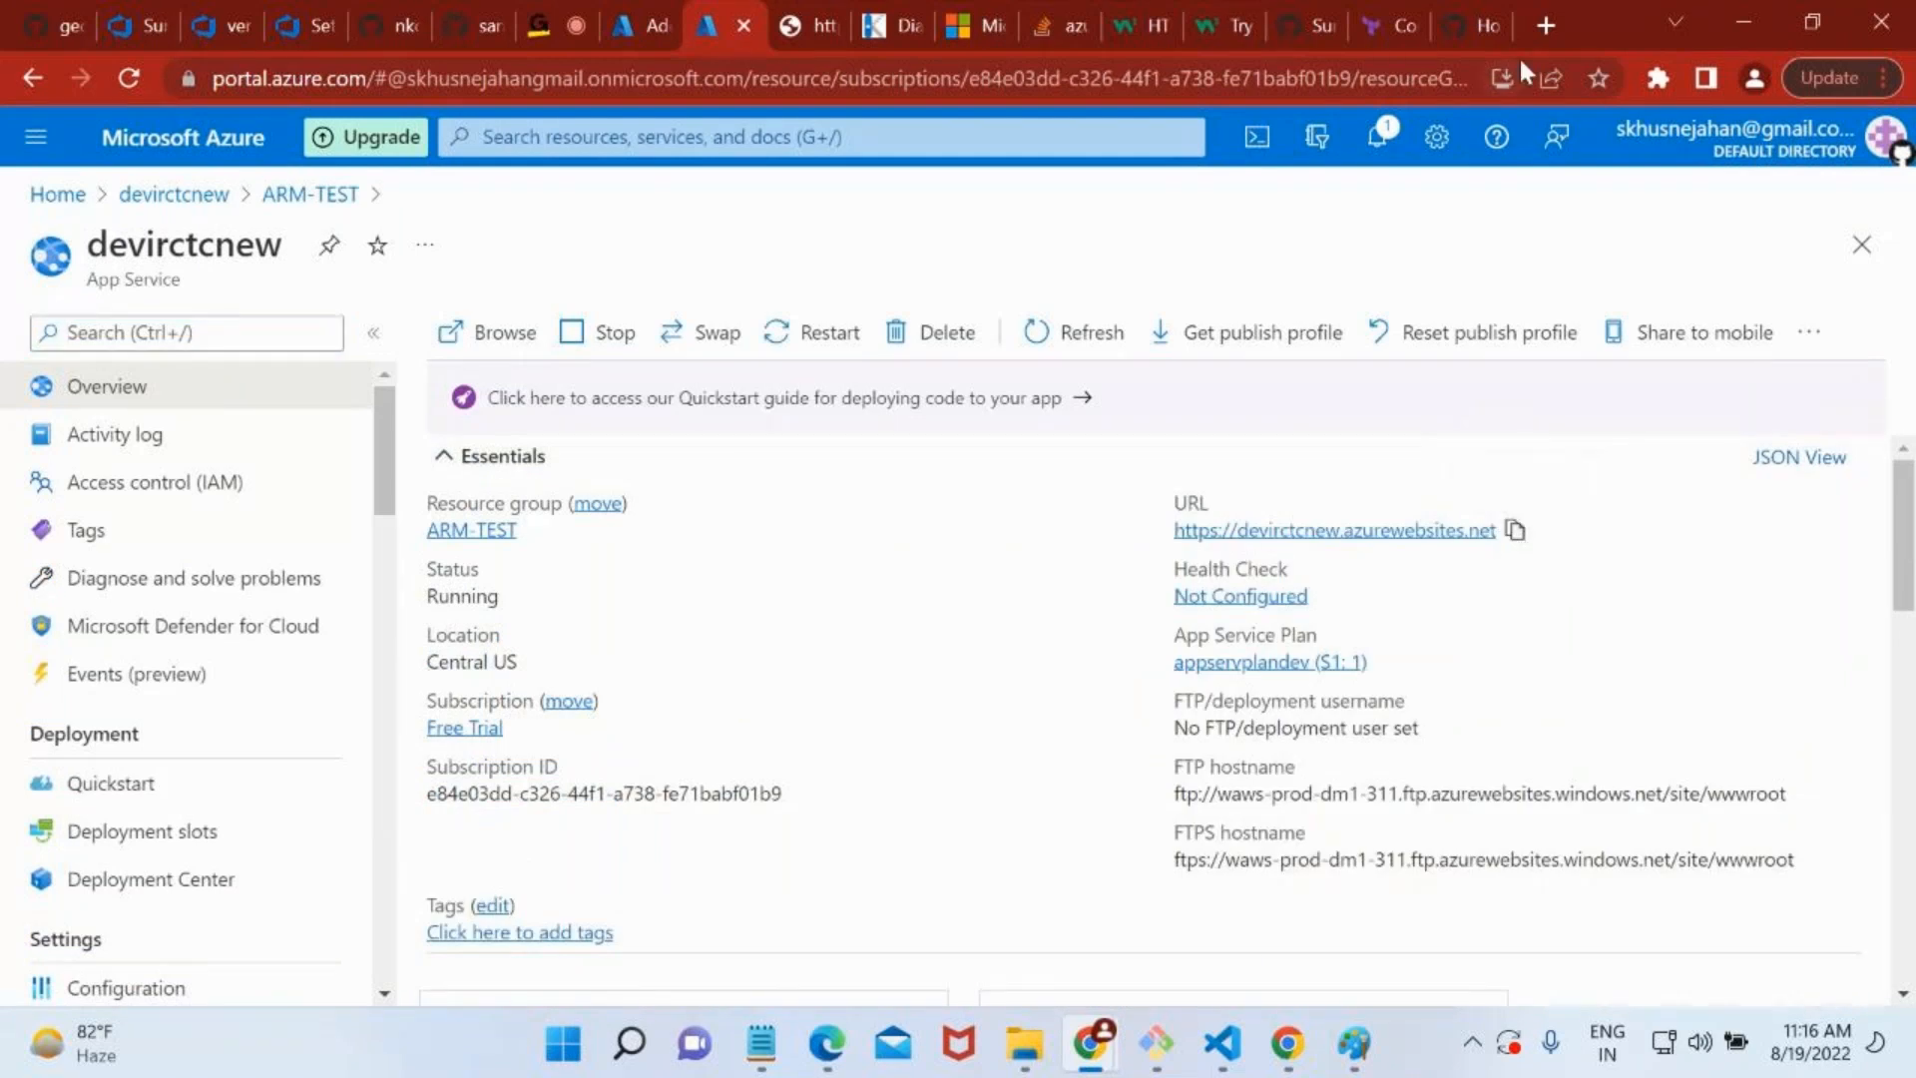
left_click(1542, 25)
key("ctrl+v")
key("Return")
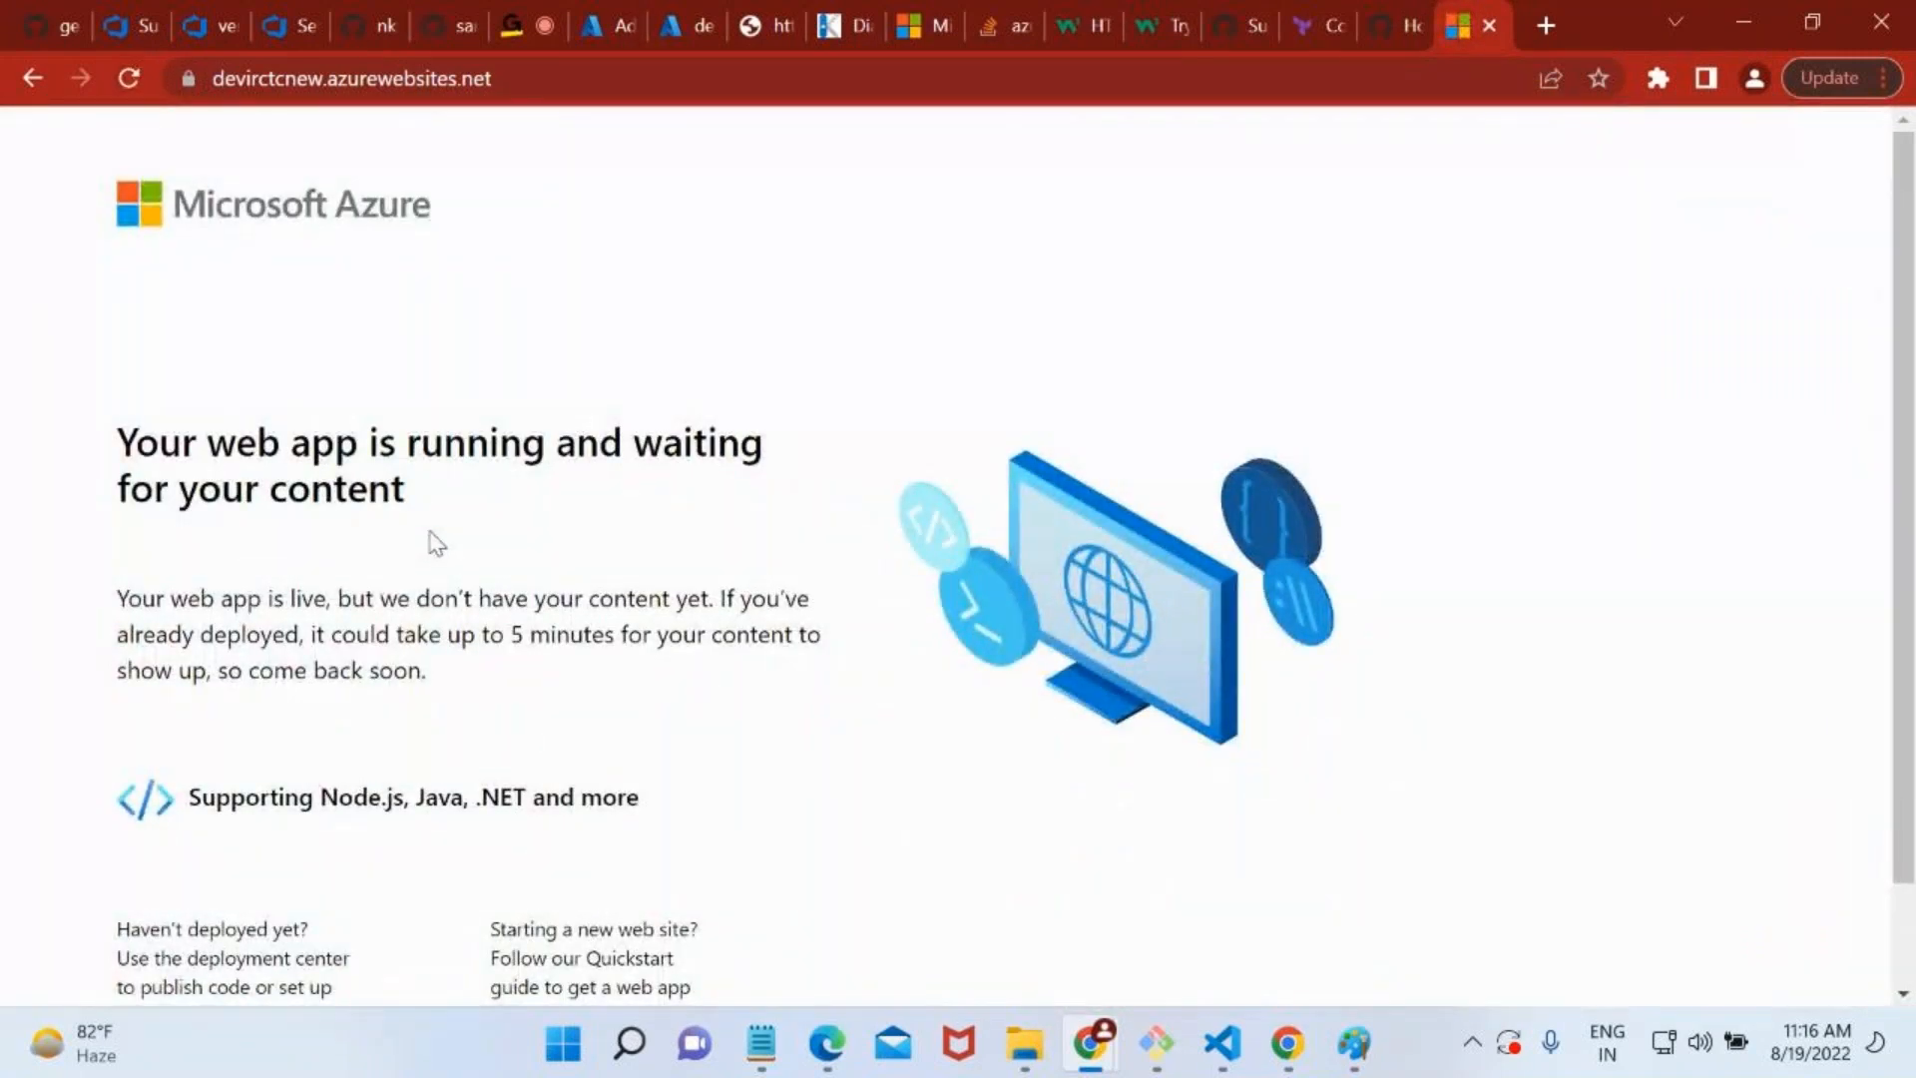
scroll(436, 544, "down", 1)
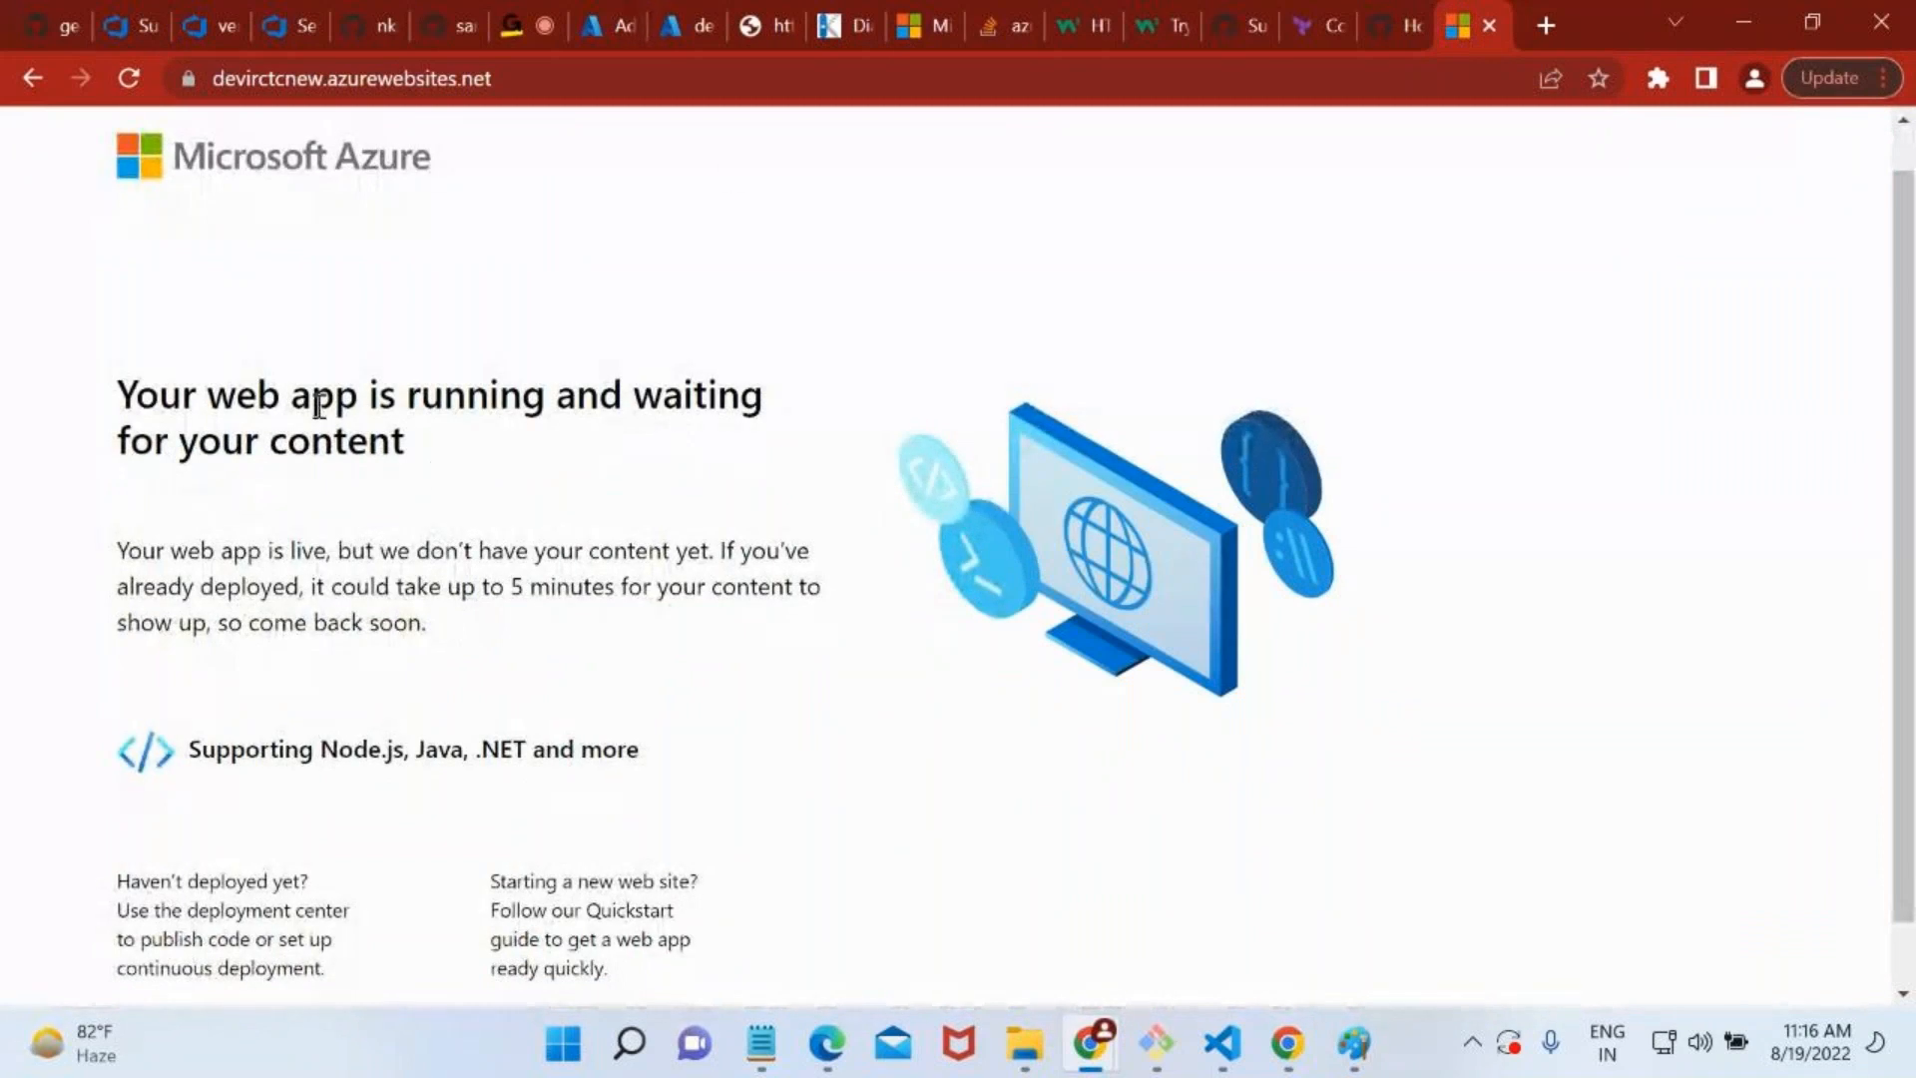
Return to the ARM-TEST resource group in the portal, open the staging slot, and browse its website.
left_click(689, 25)
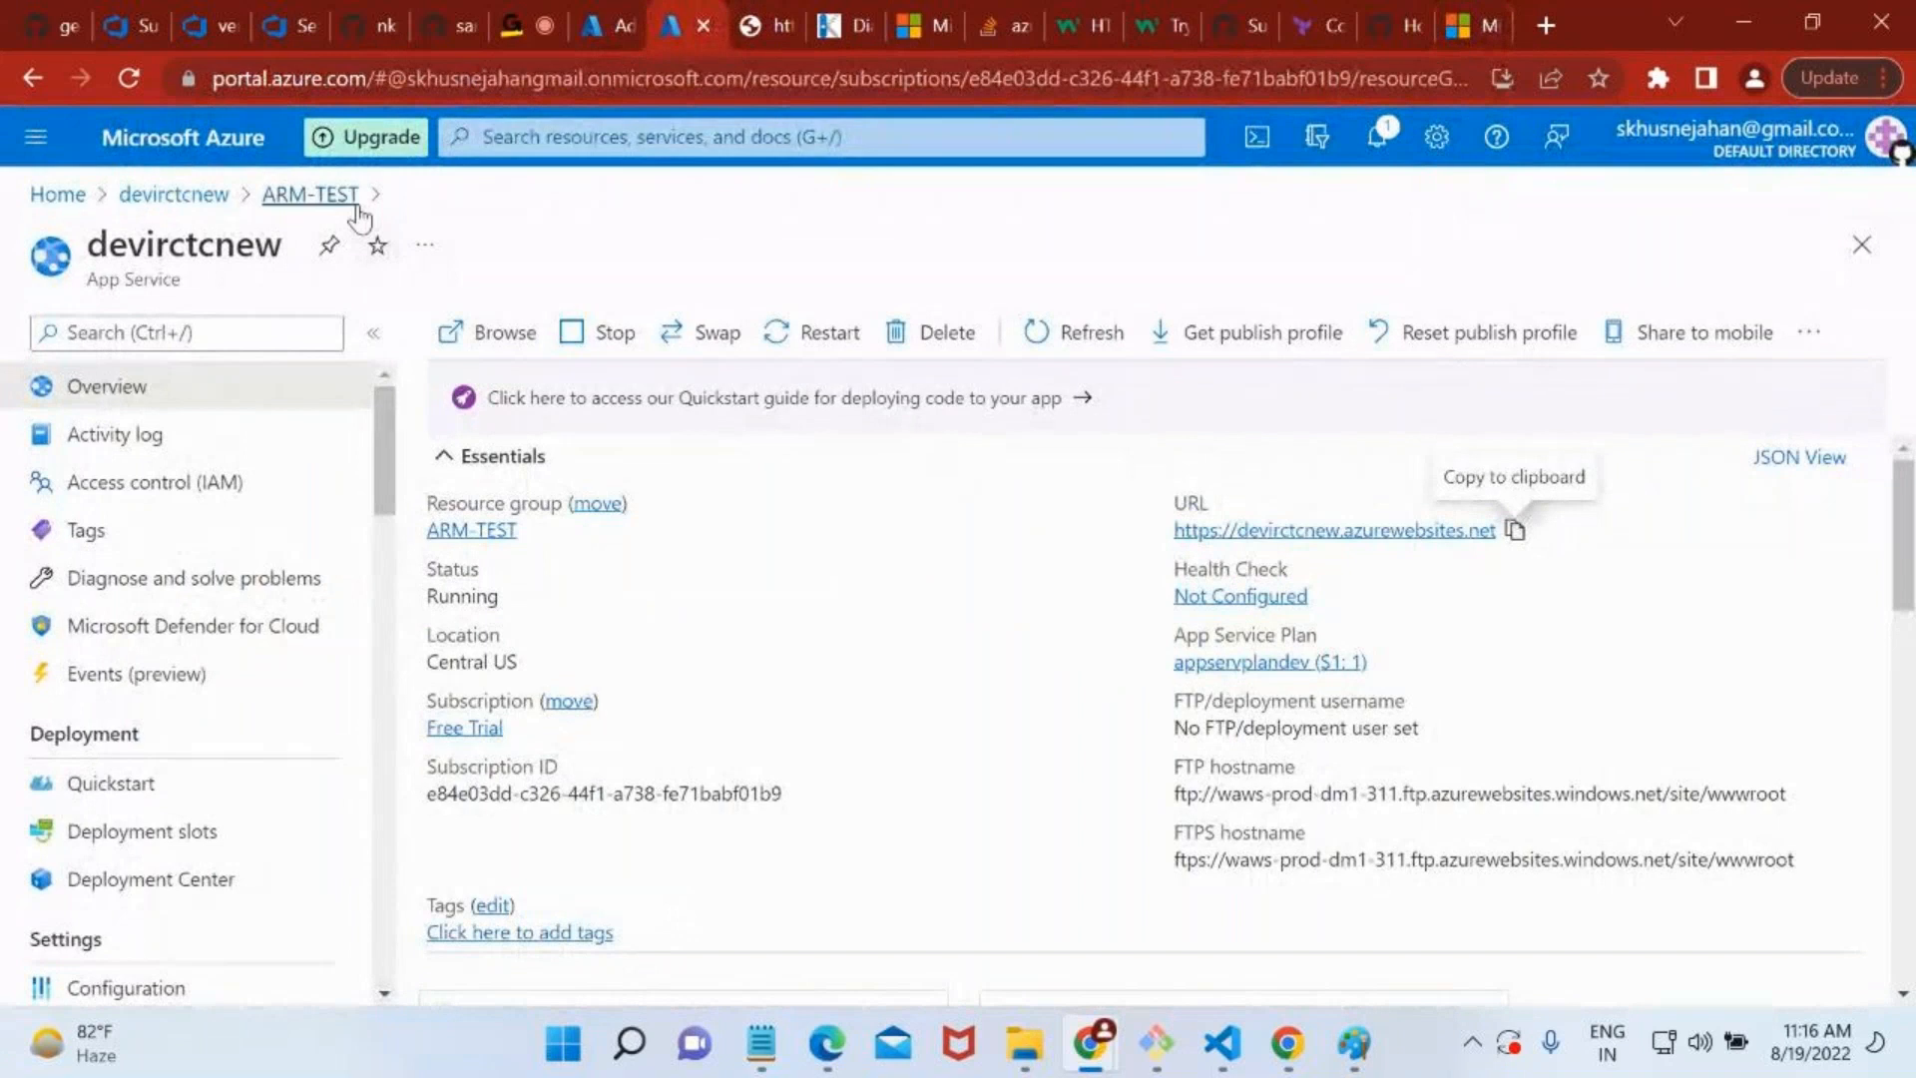
left_click(310, 194)
left_click(583, 780)
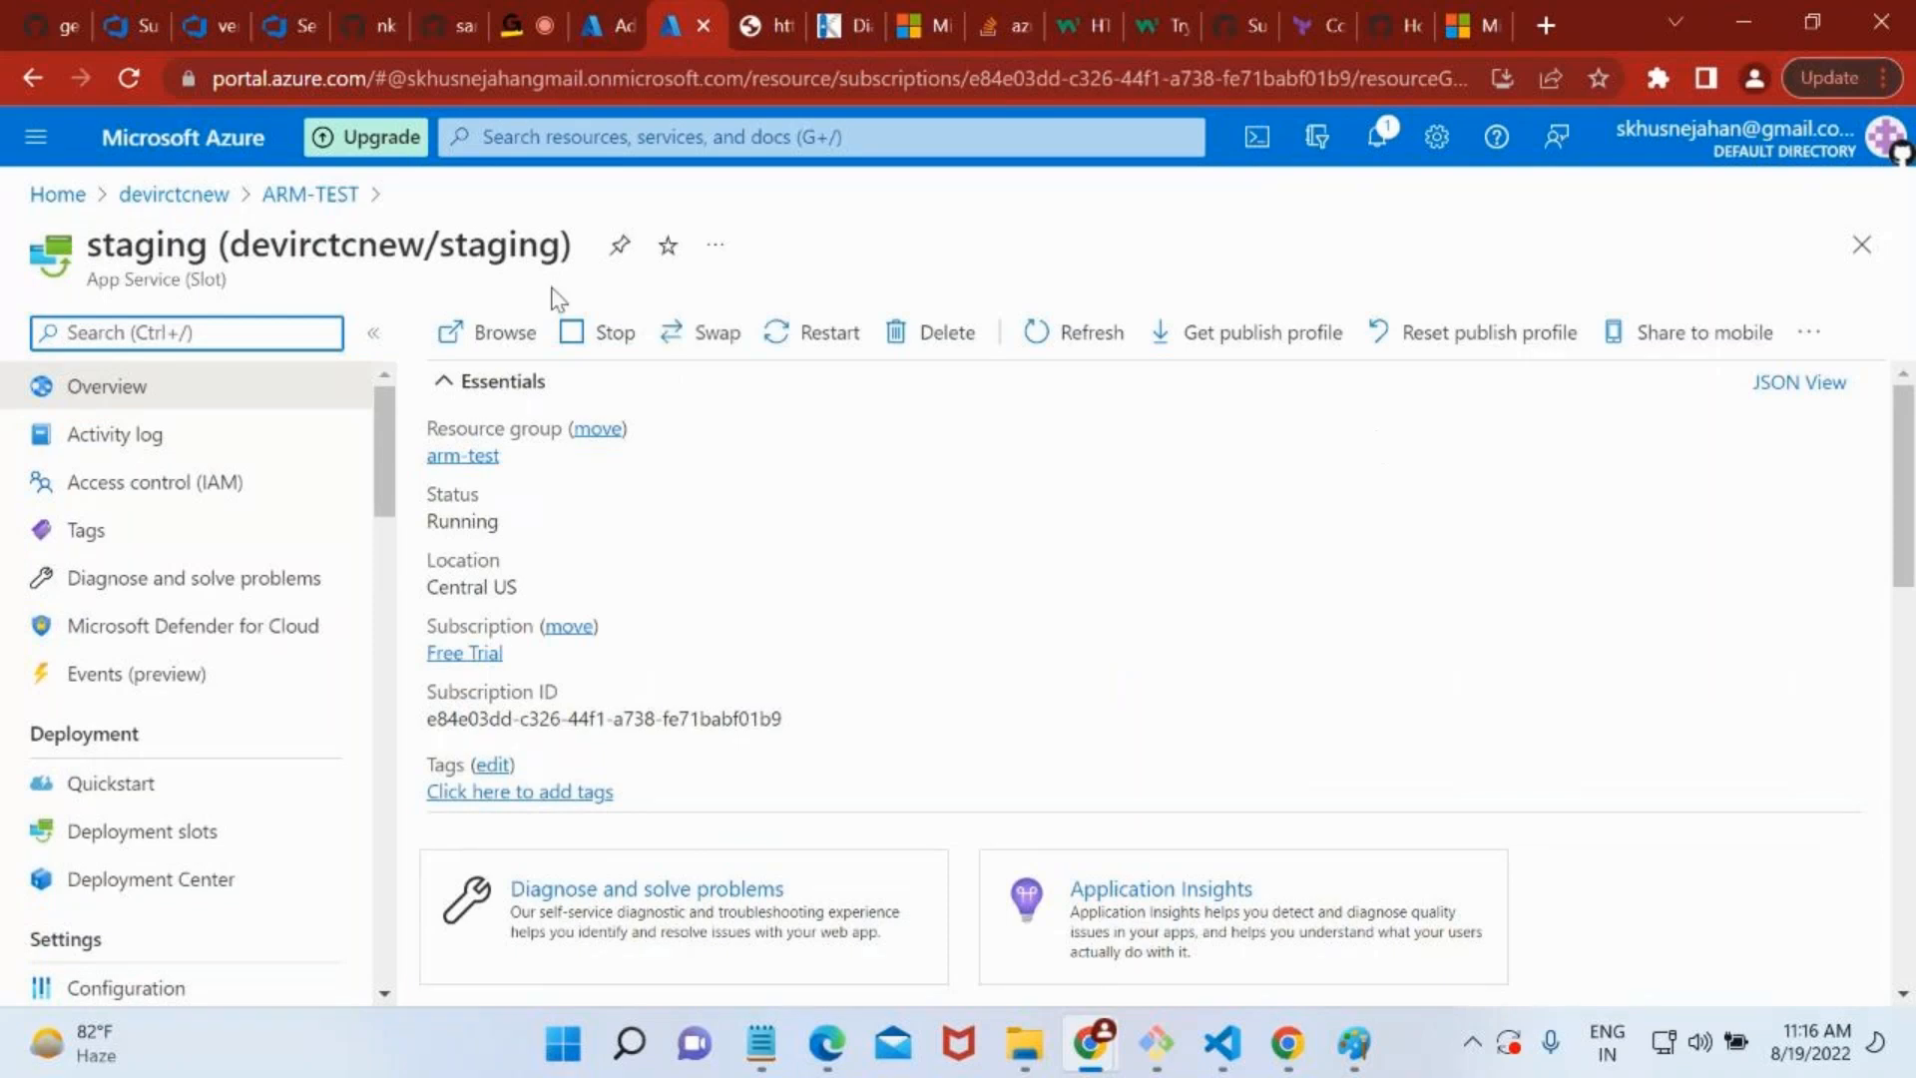
left_click(524, 333)
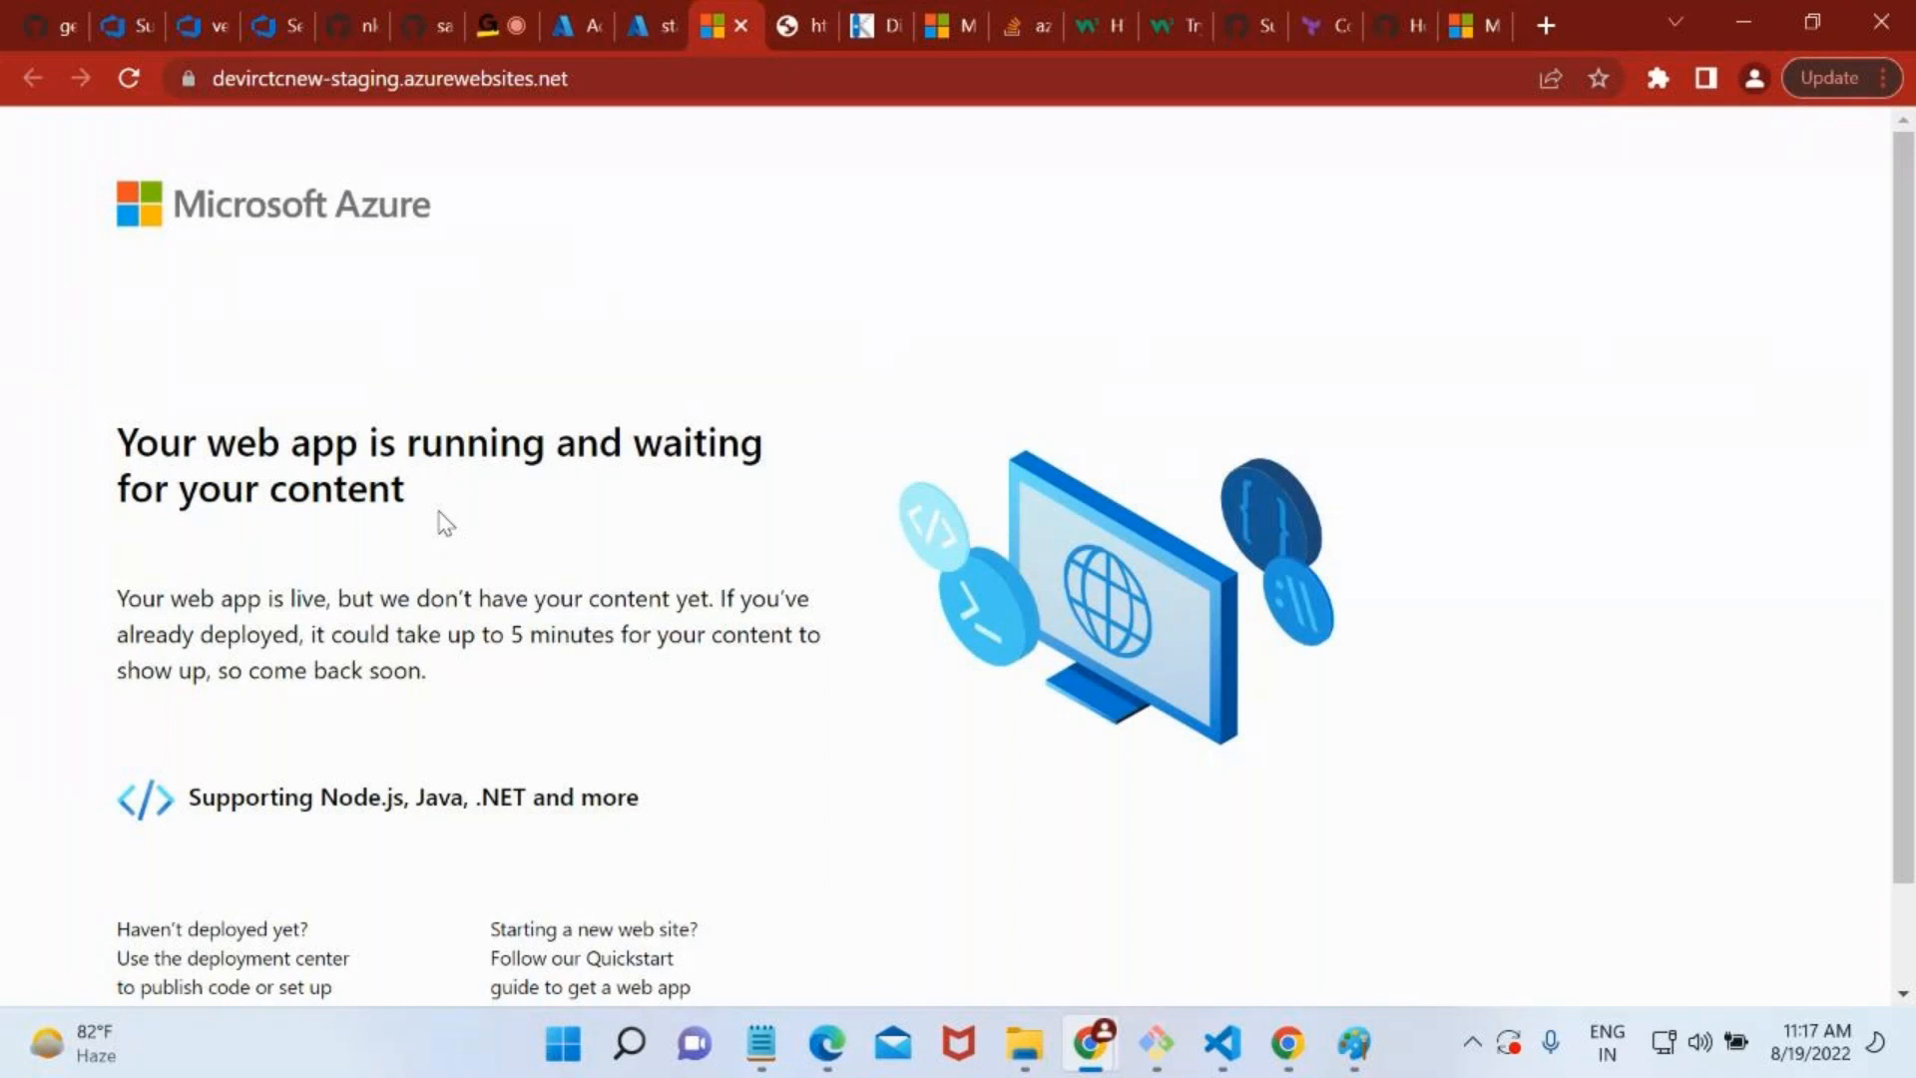
Find the staging slot's Advanced Tools with "ku" and launch its Kudu site, signing in with the portal's Microsoft account.
left_click(662, 14)
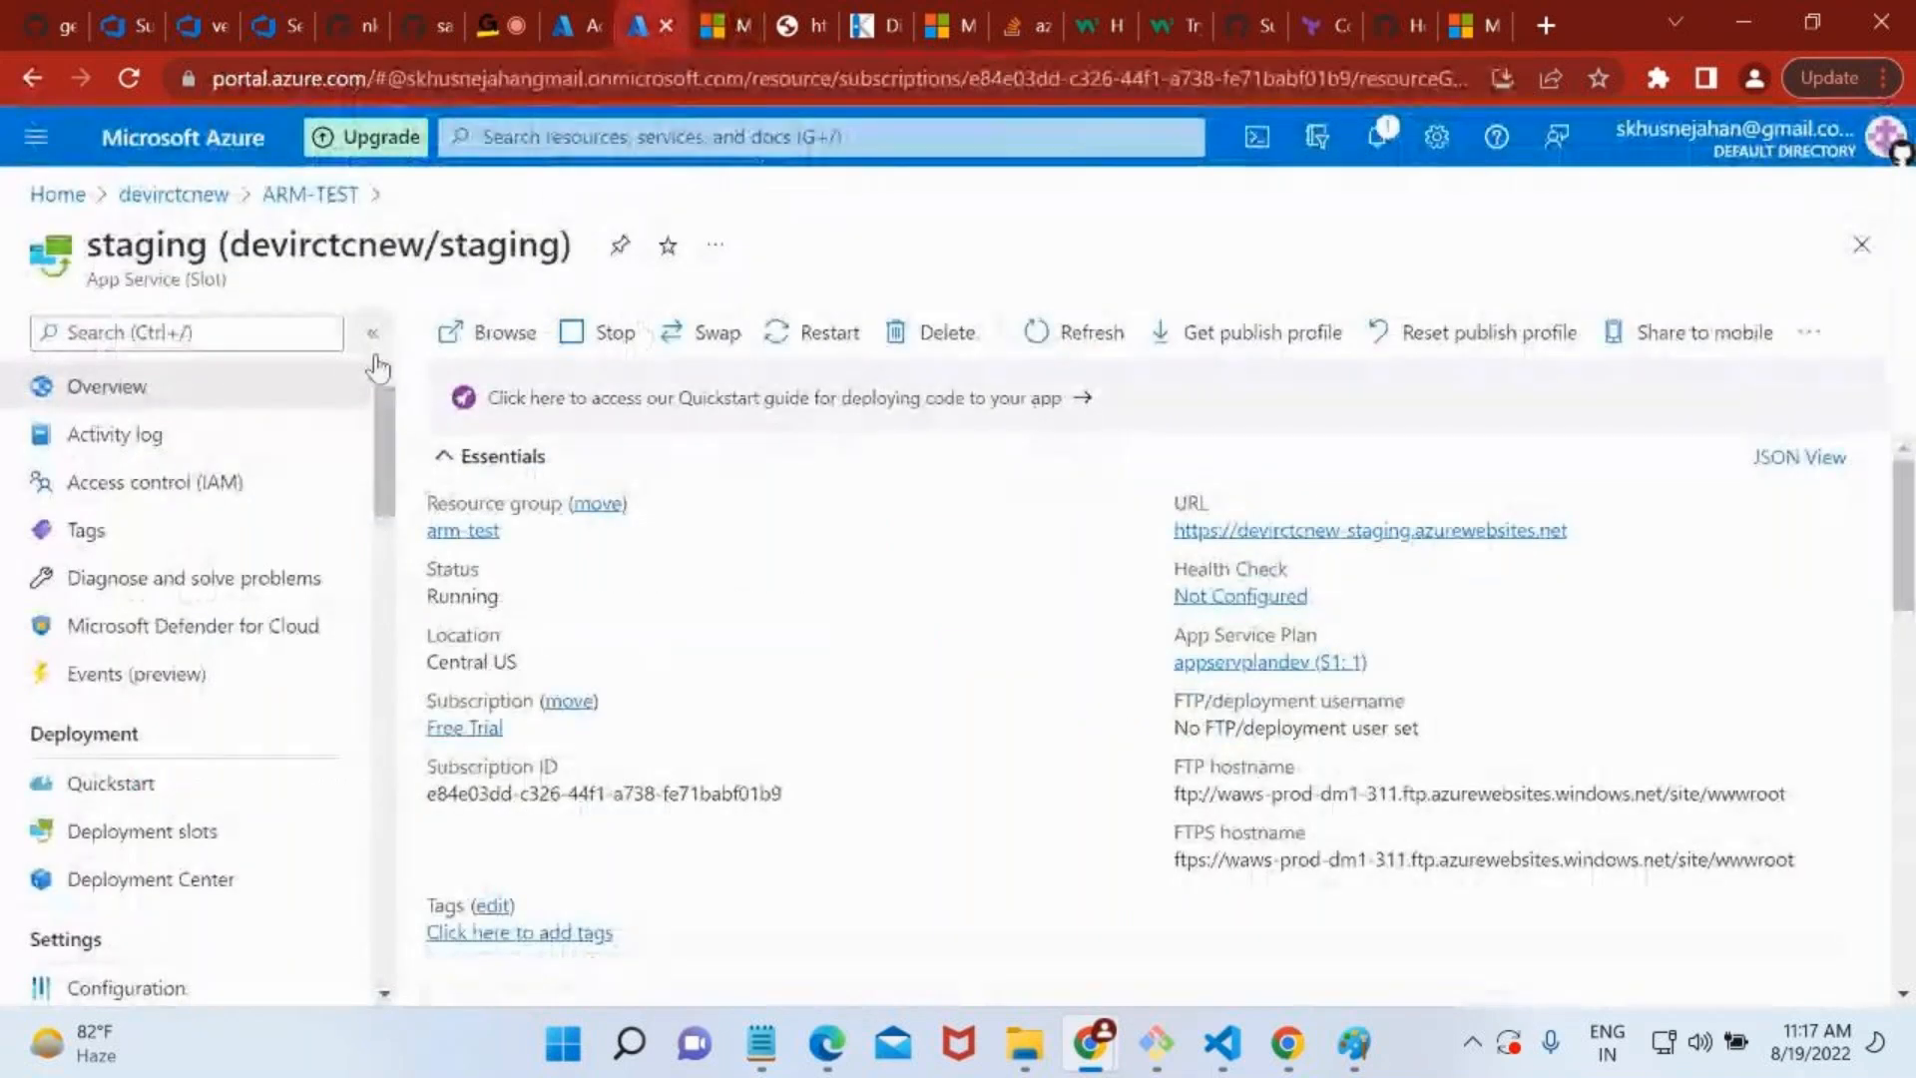
left_click(230, 330)
type("kuu")
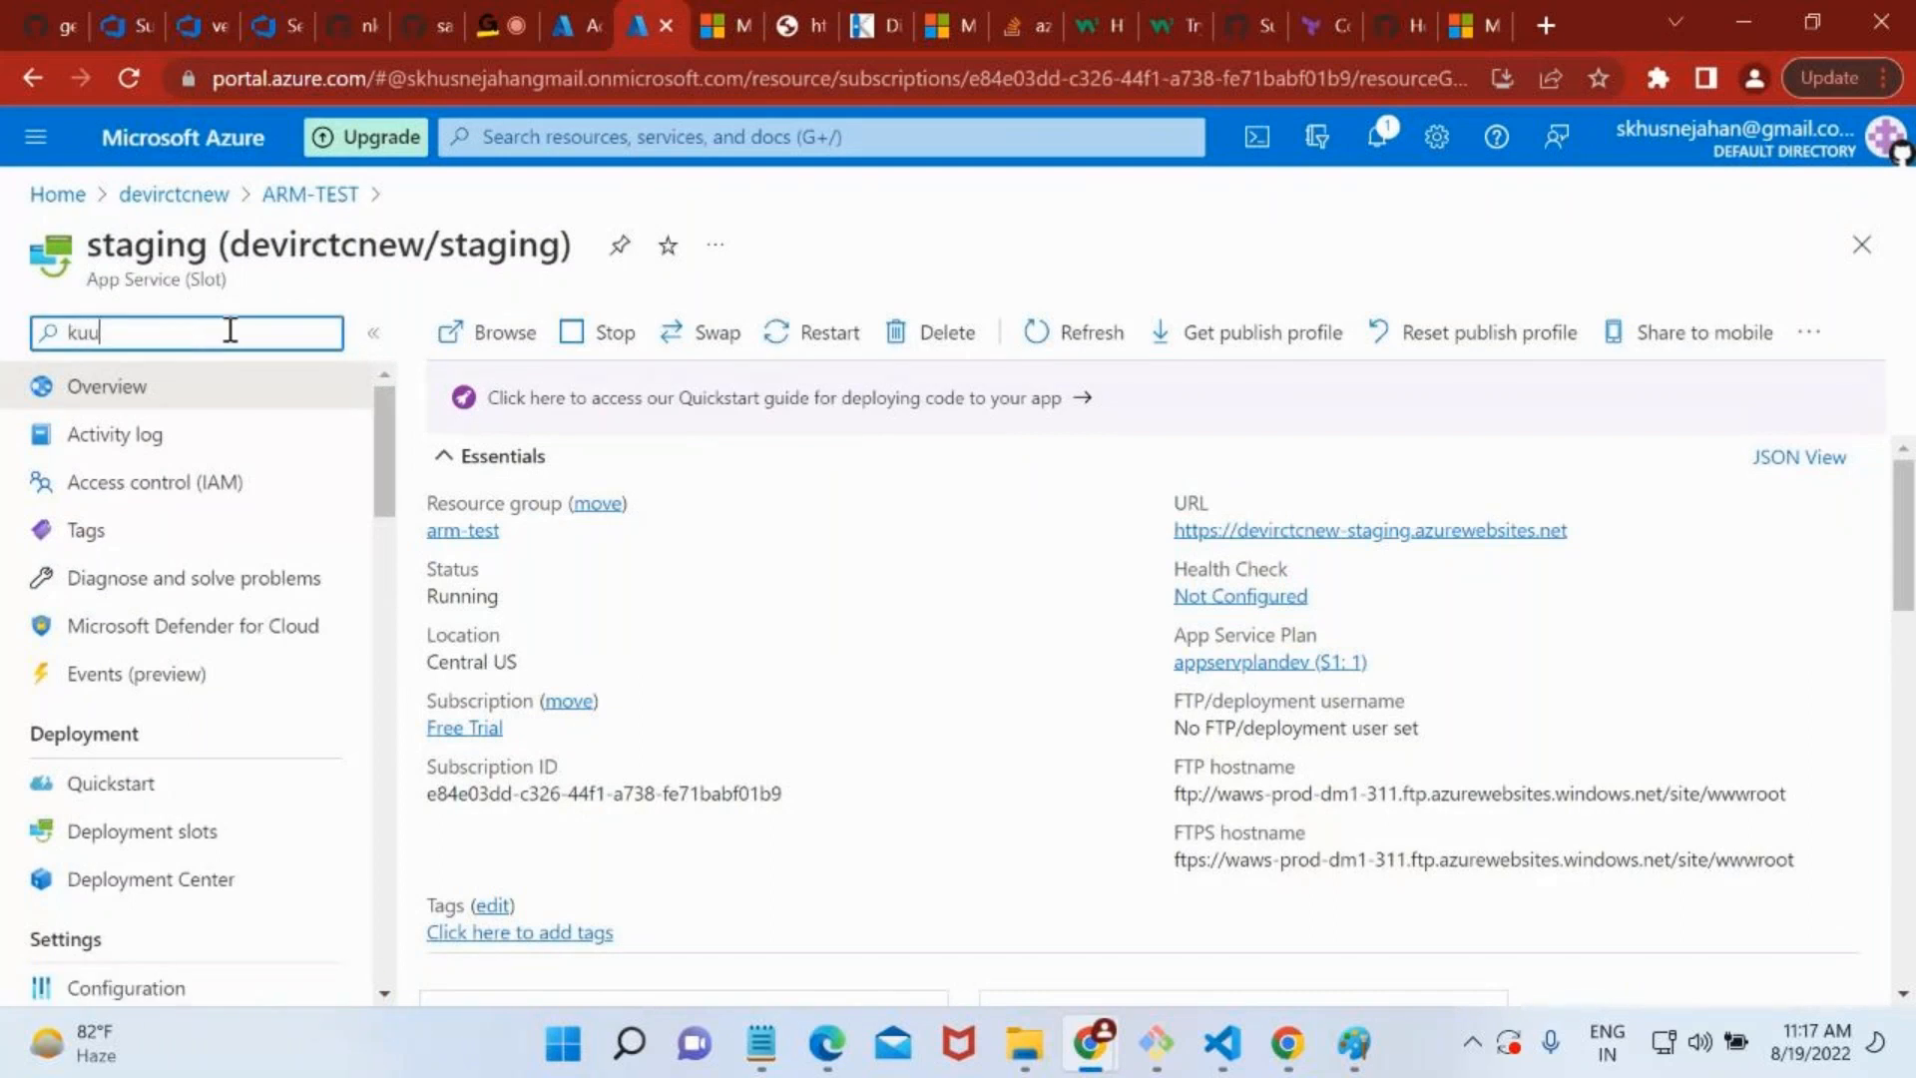
key("BackSpace")
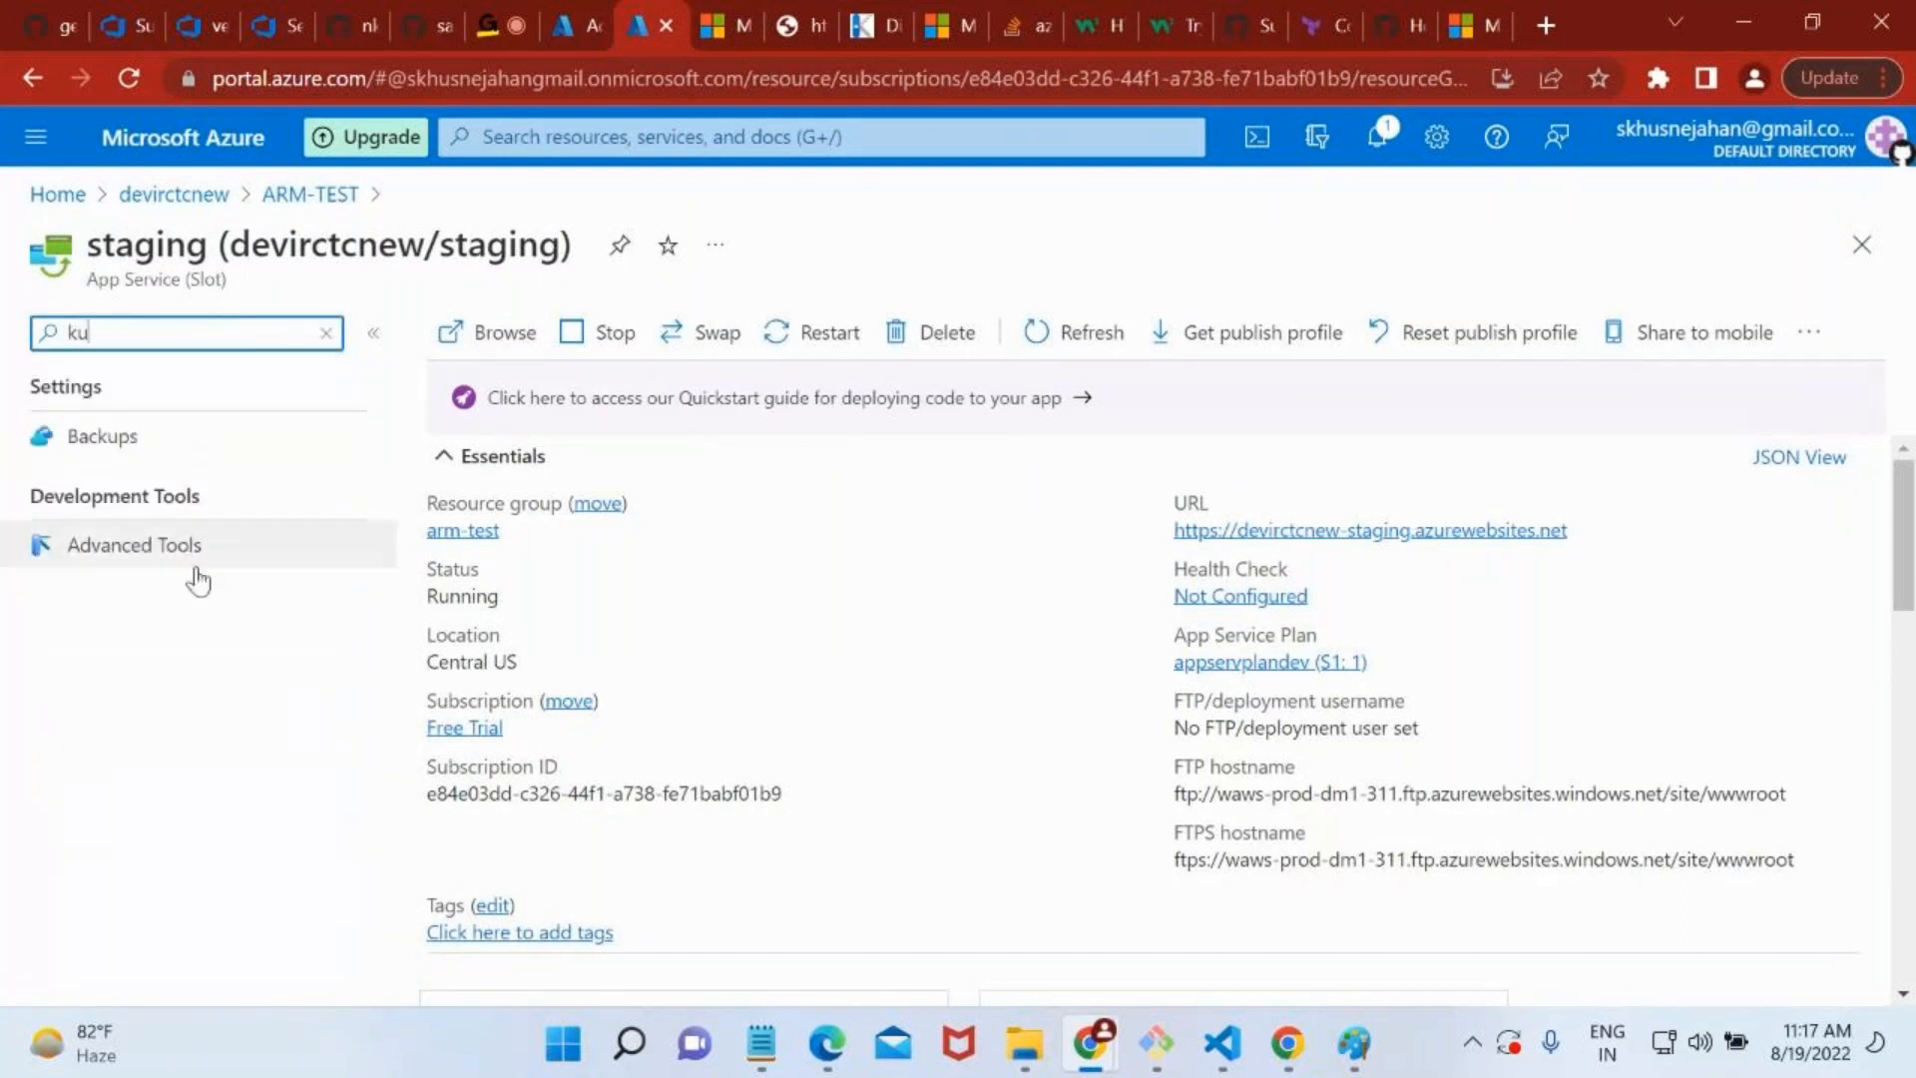
left_click(135, 545)
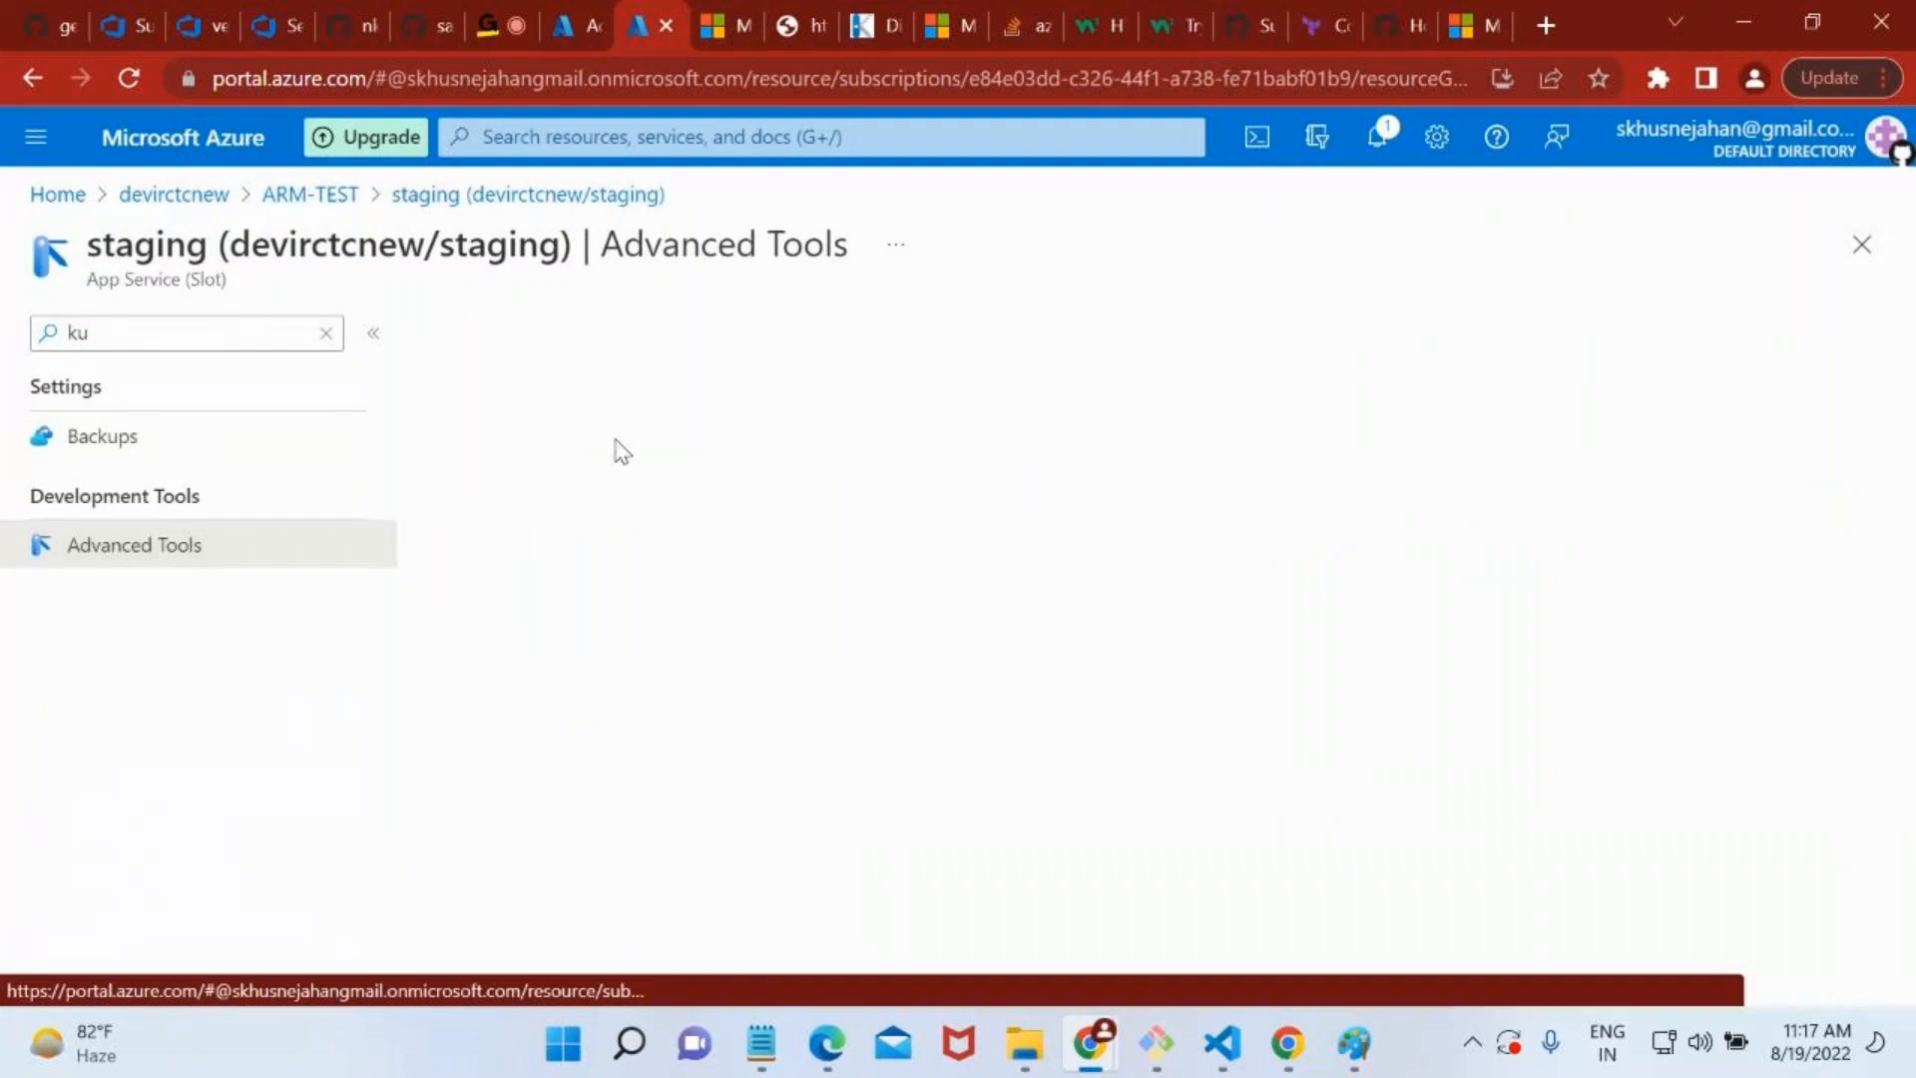
left_click(452, 493)
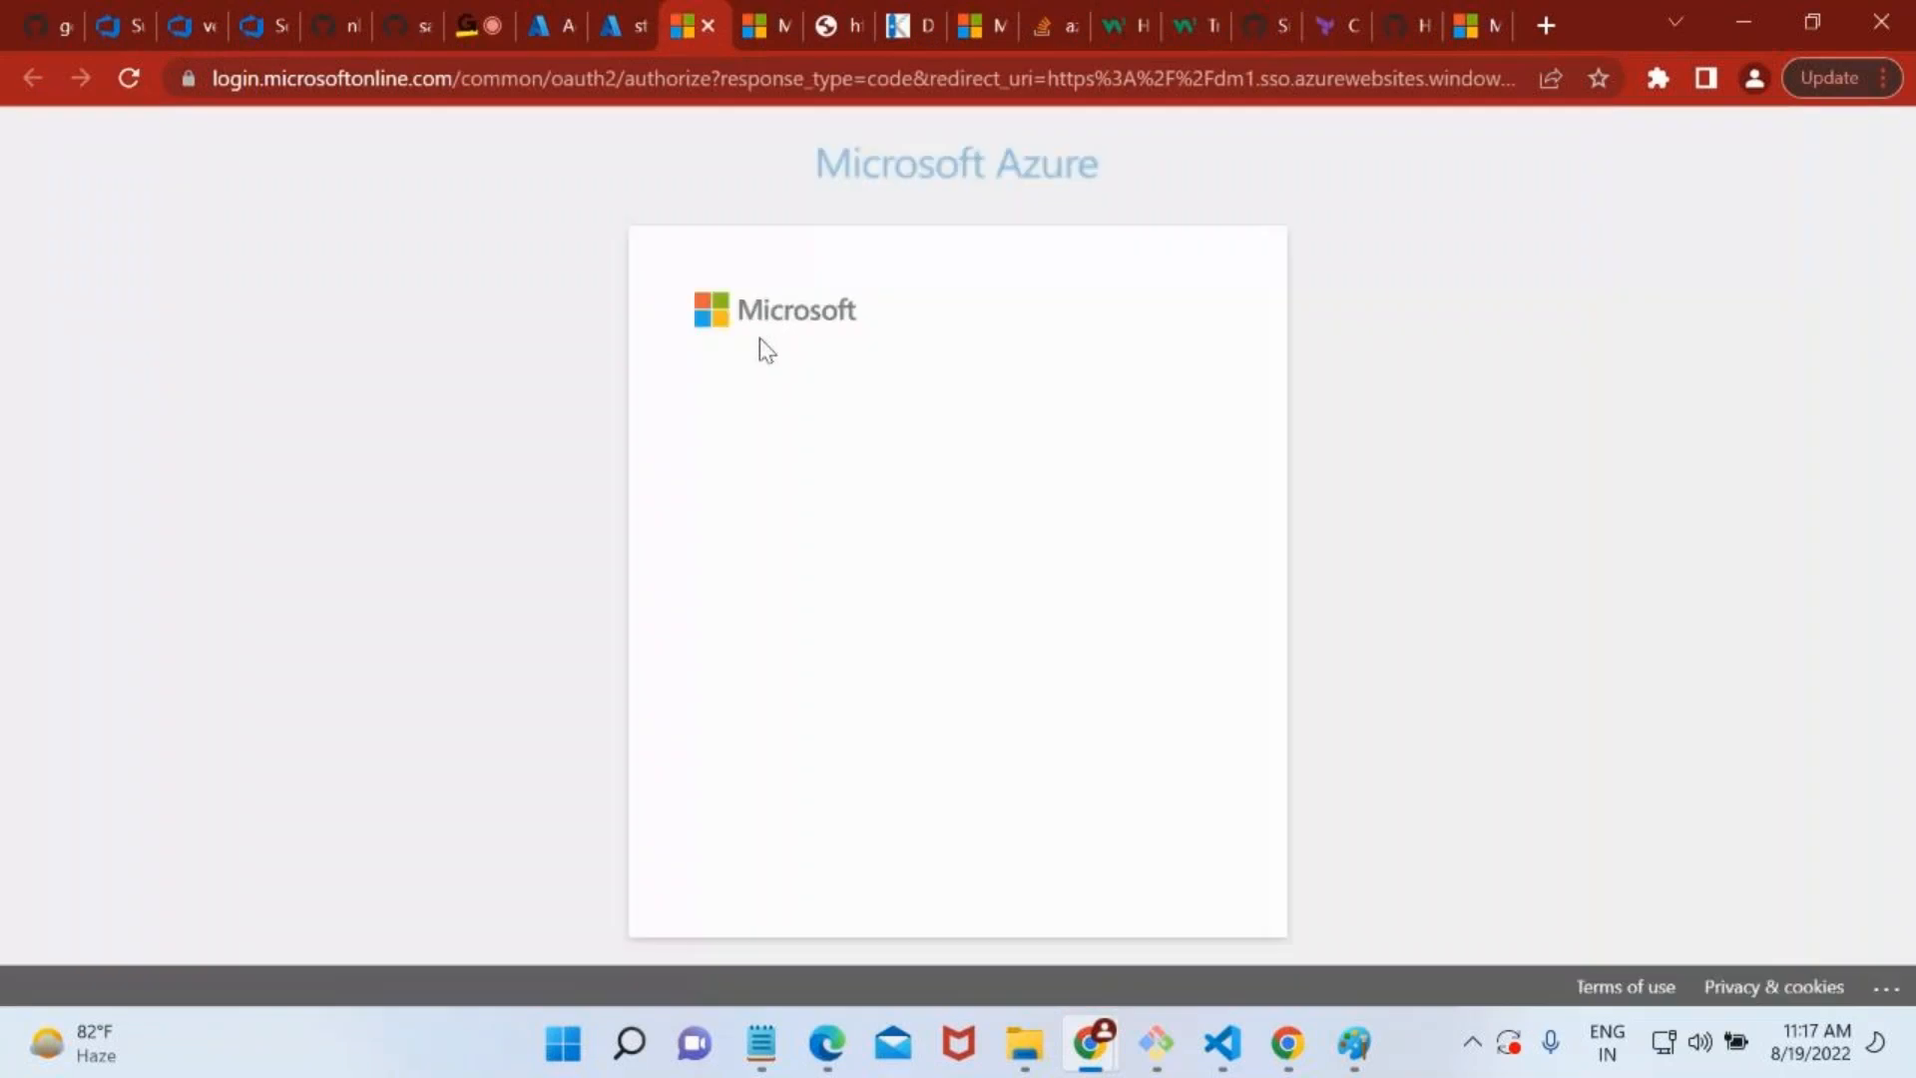
left_click(830, 503)
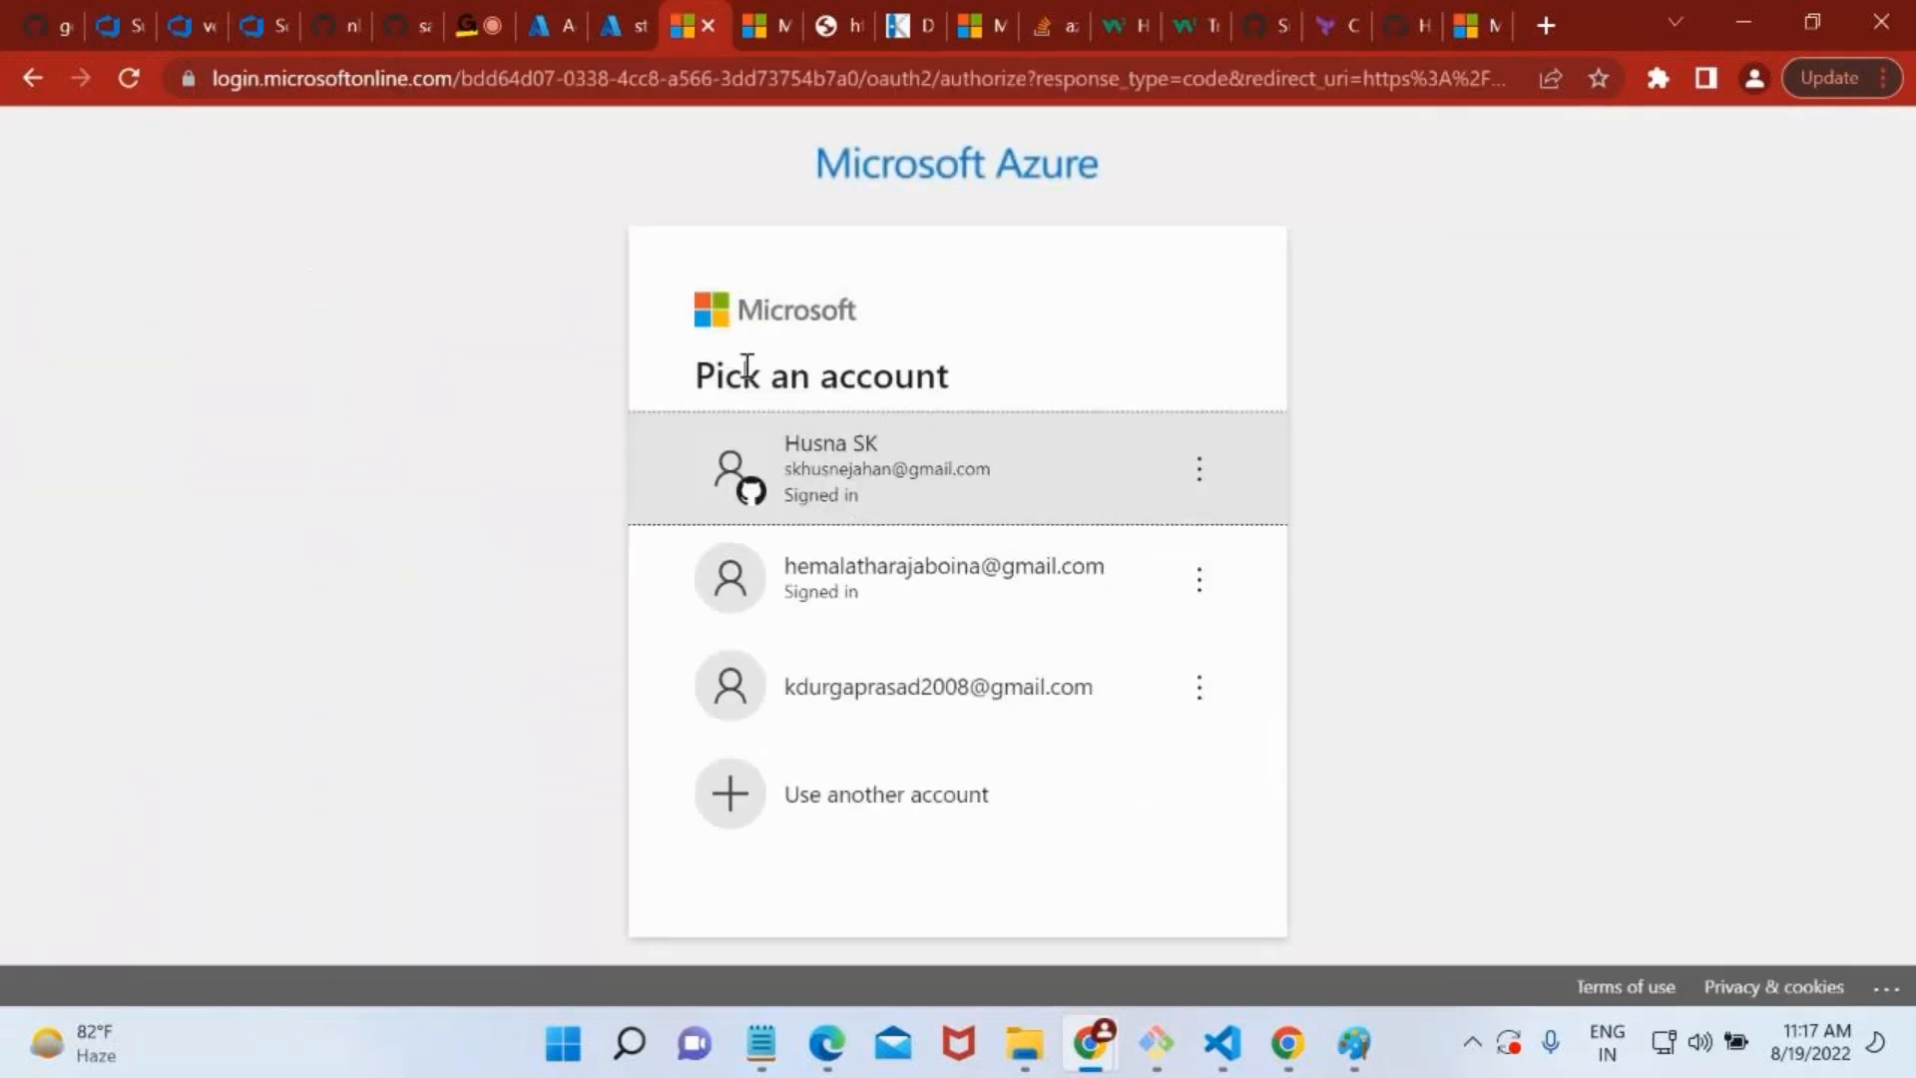
left_click(818, 449)
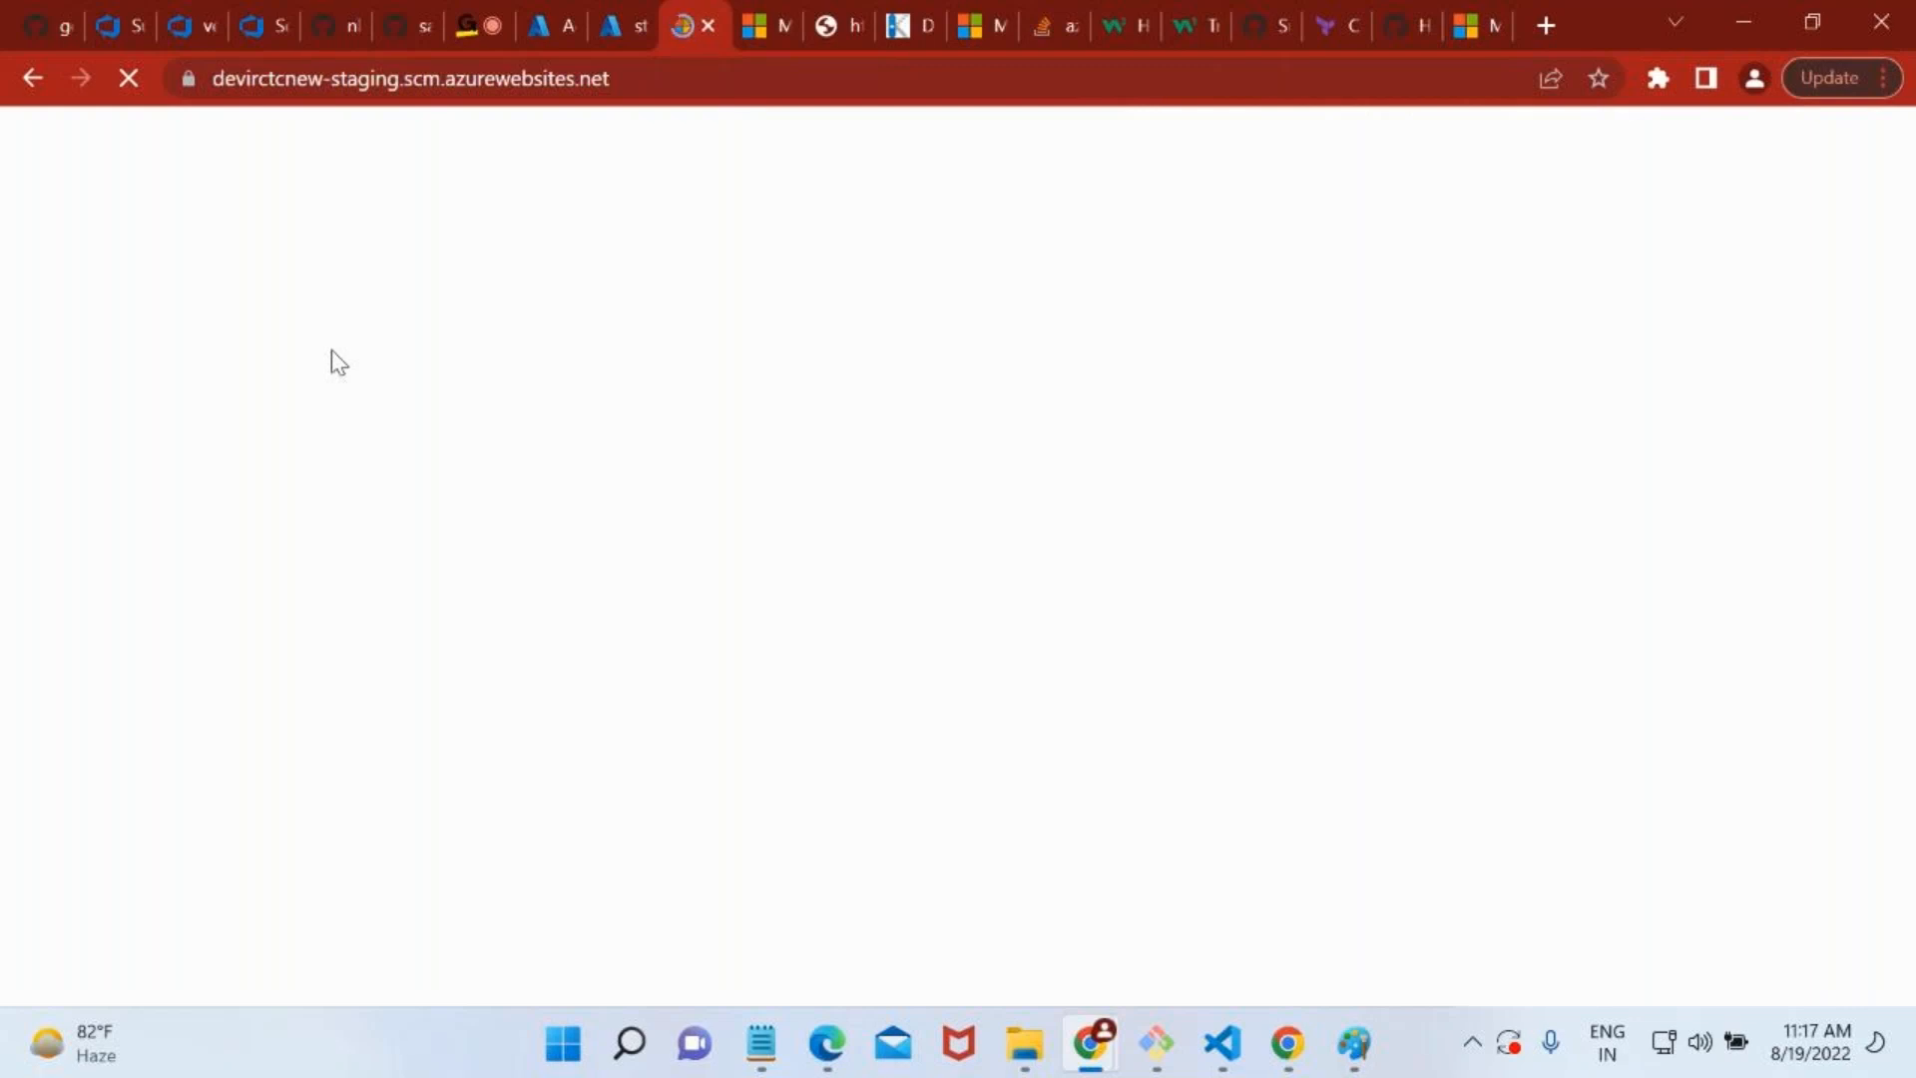
Open Kudu's CMD debug console and browse to the site/wwwroot folder.
left_click(483, 159)
left_click(494, 218)
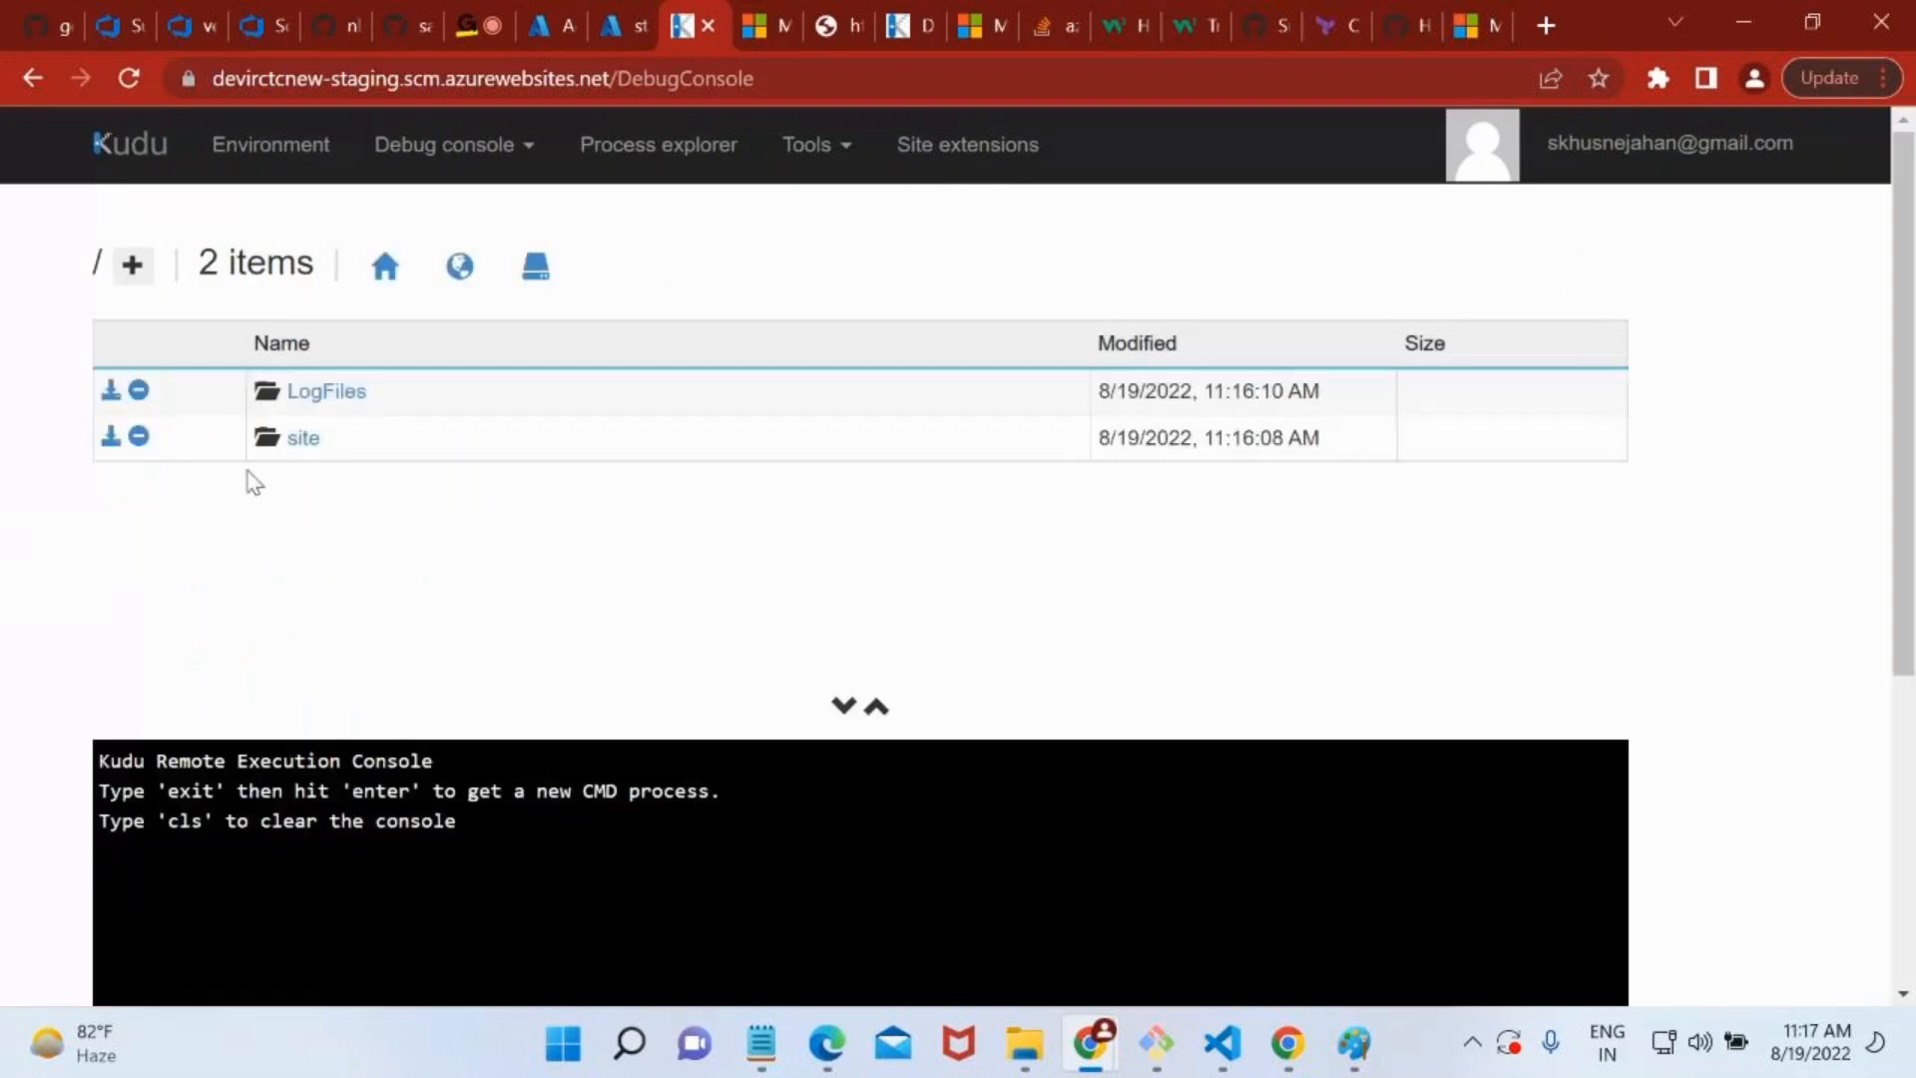
left_click(291, 438)
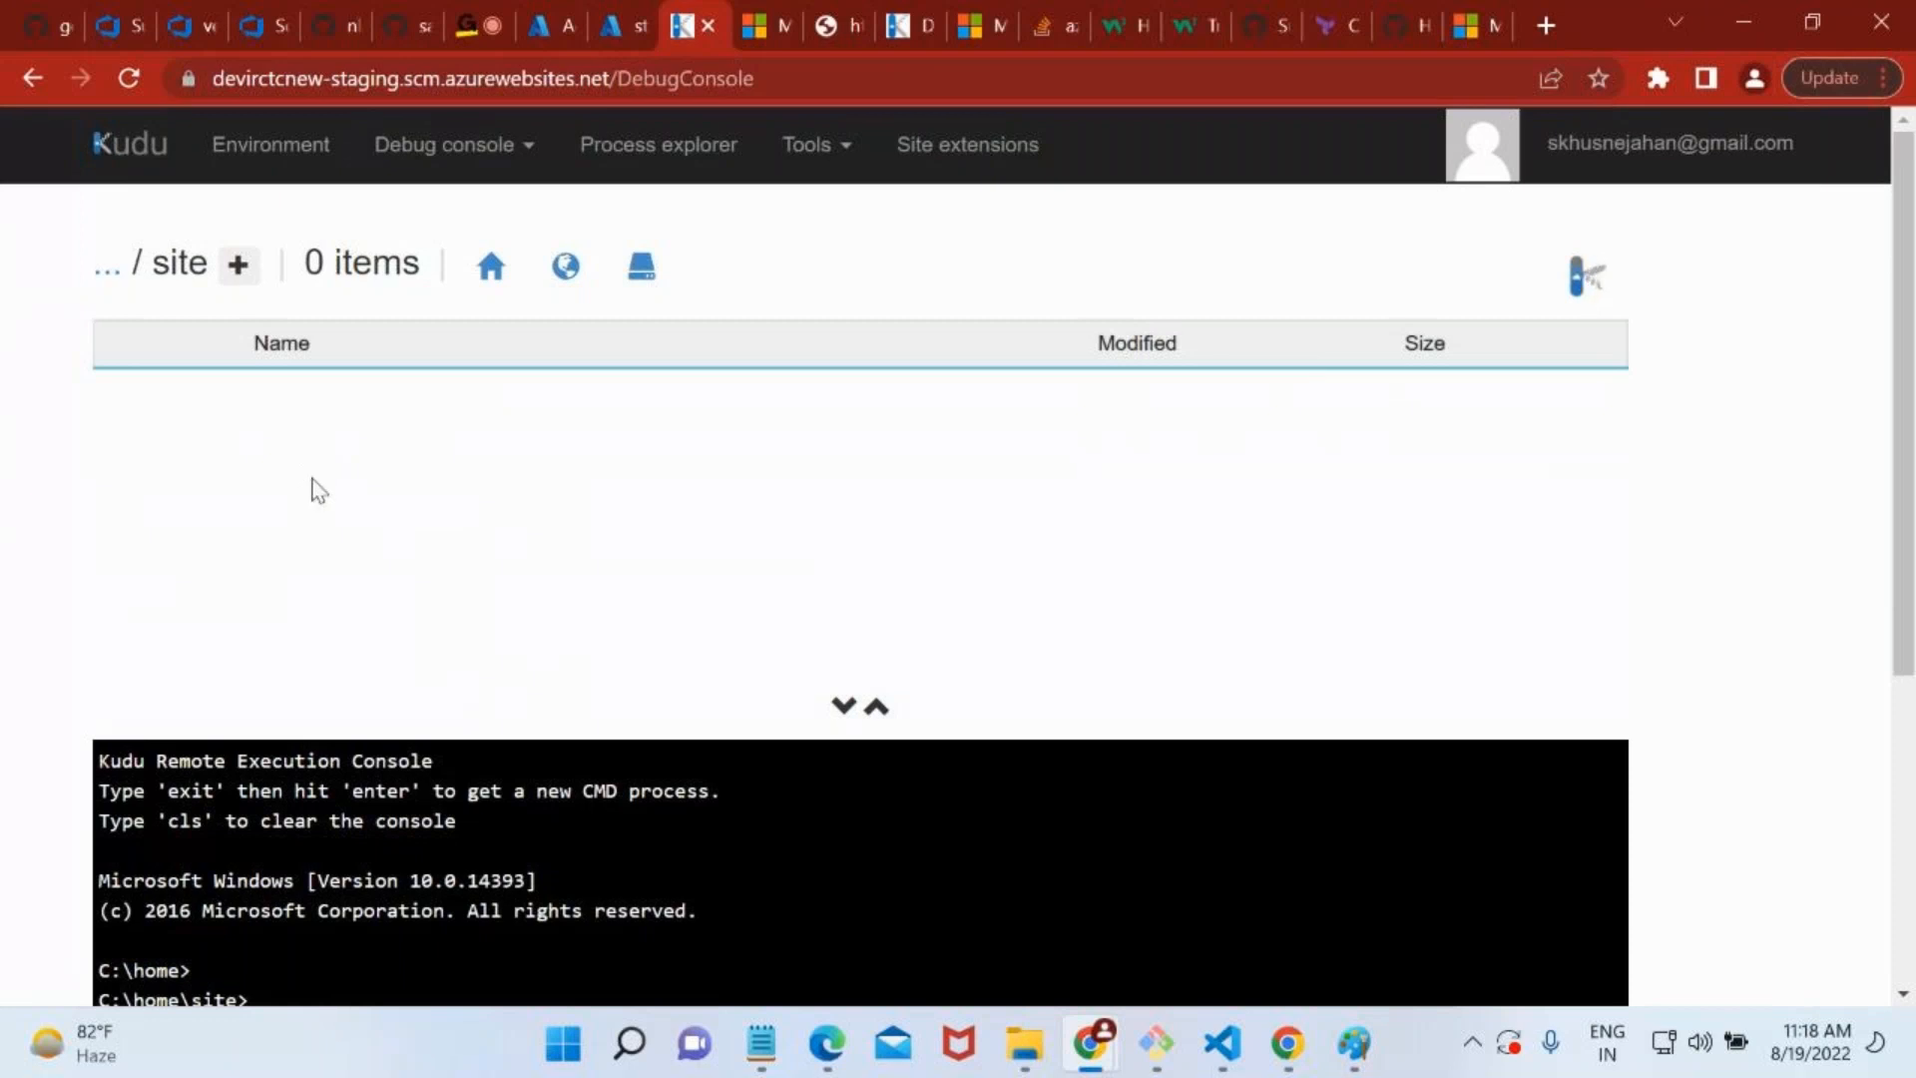
scroll(308, 483, "down", 1)
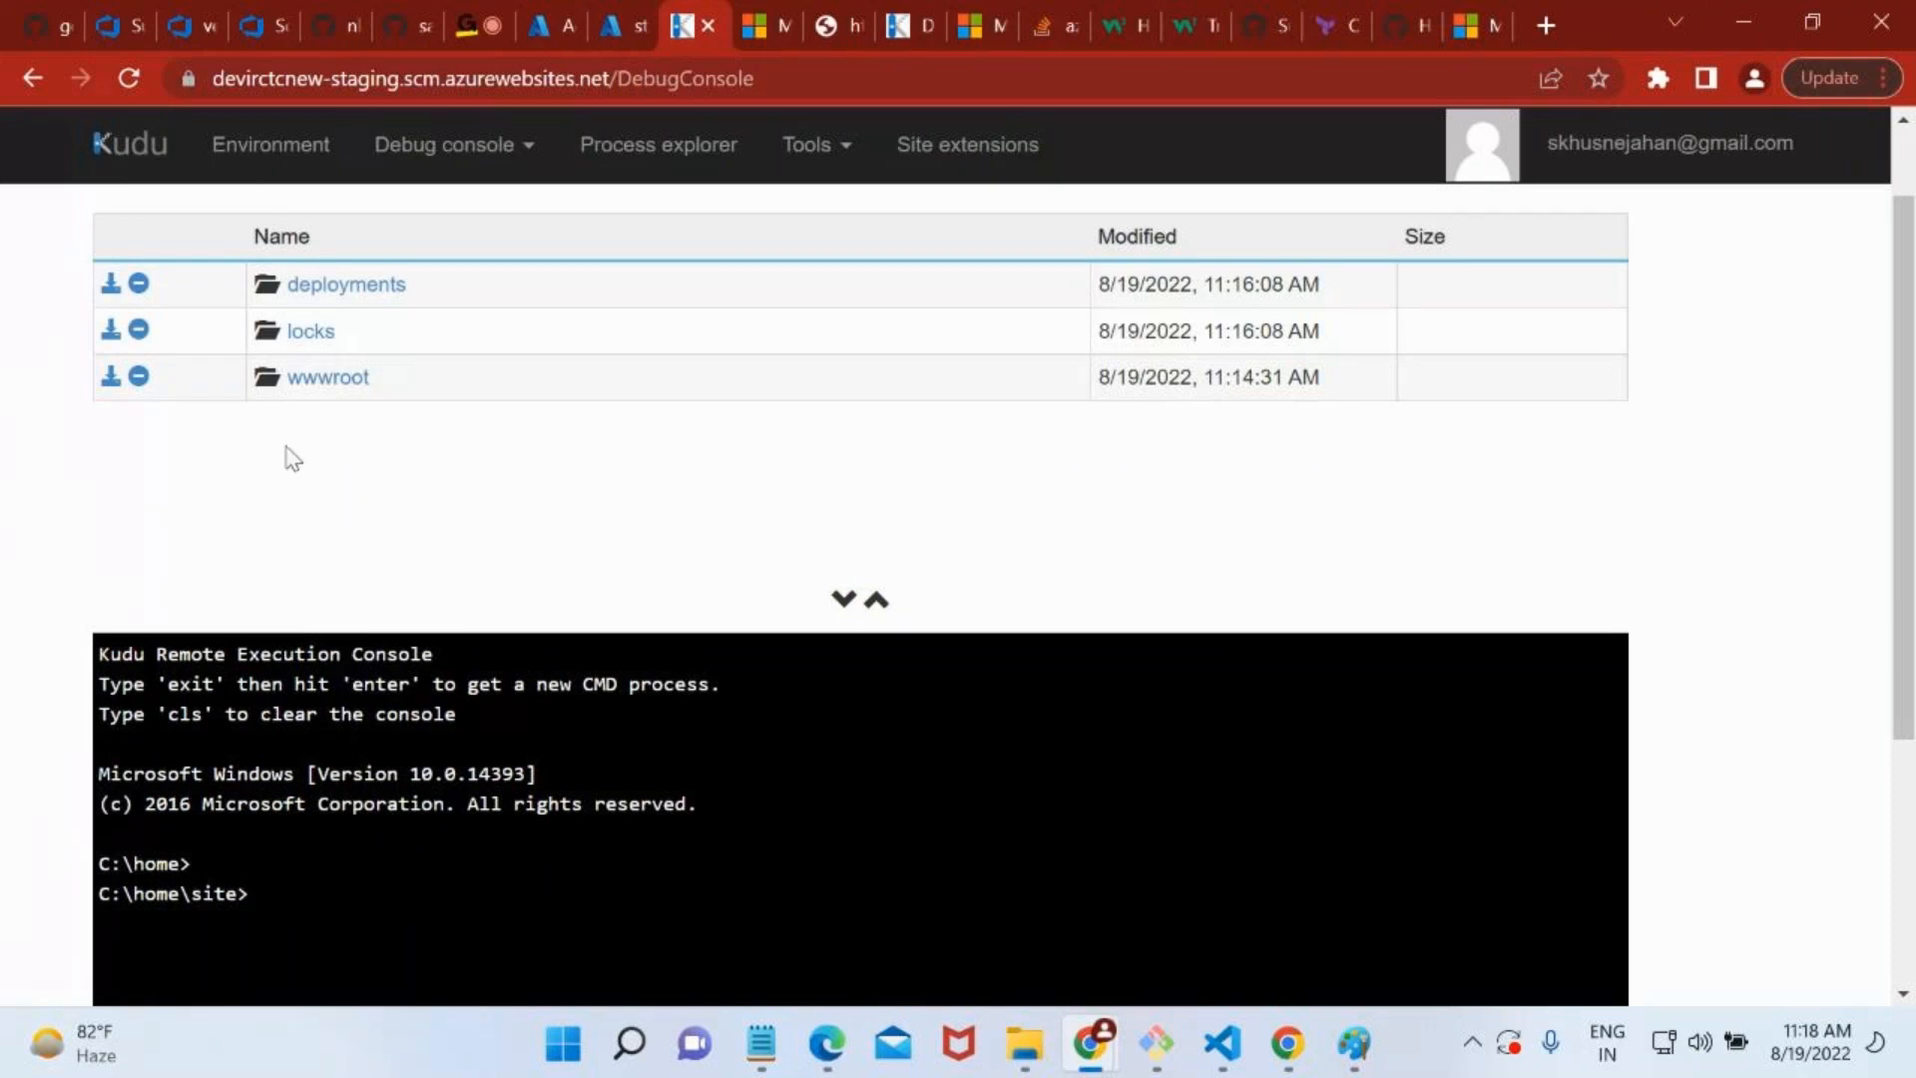
left_click(300, 377)
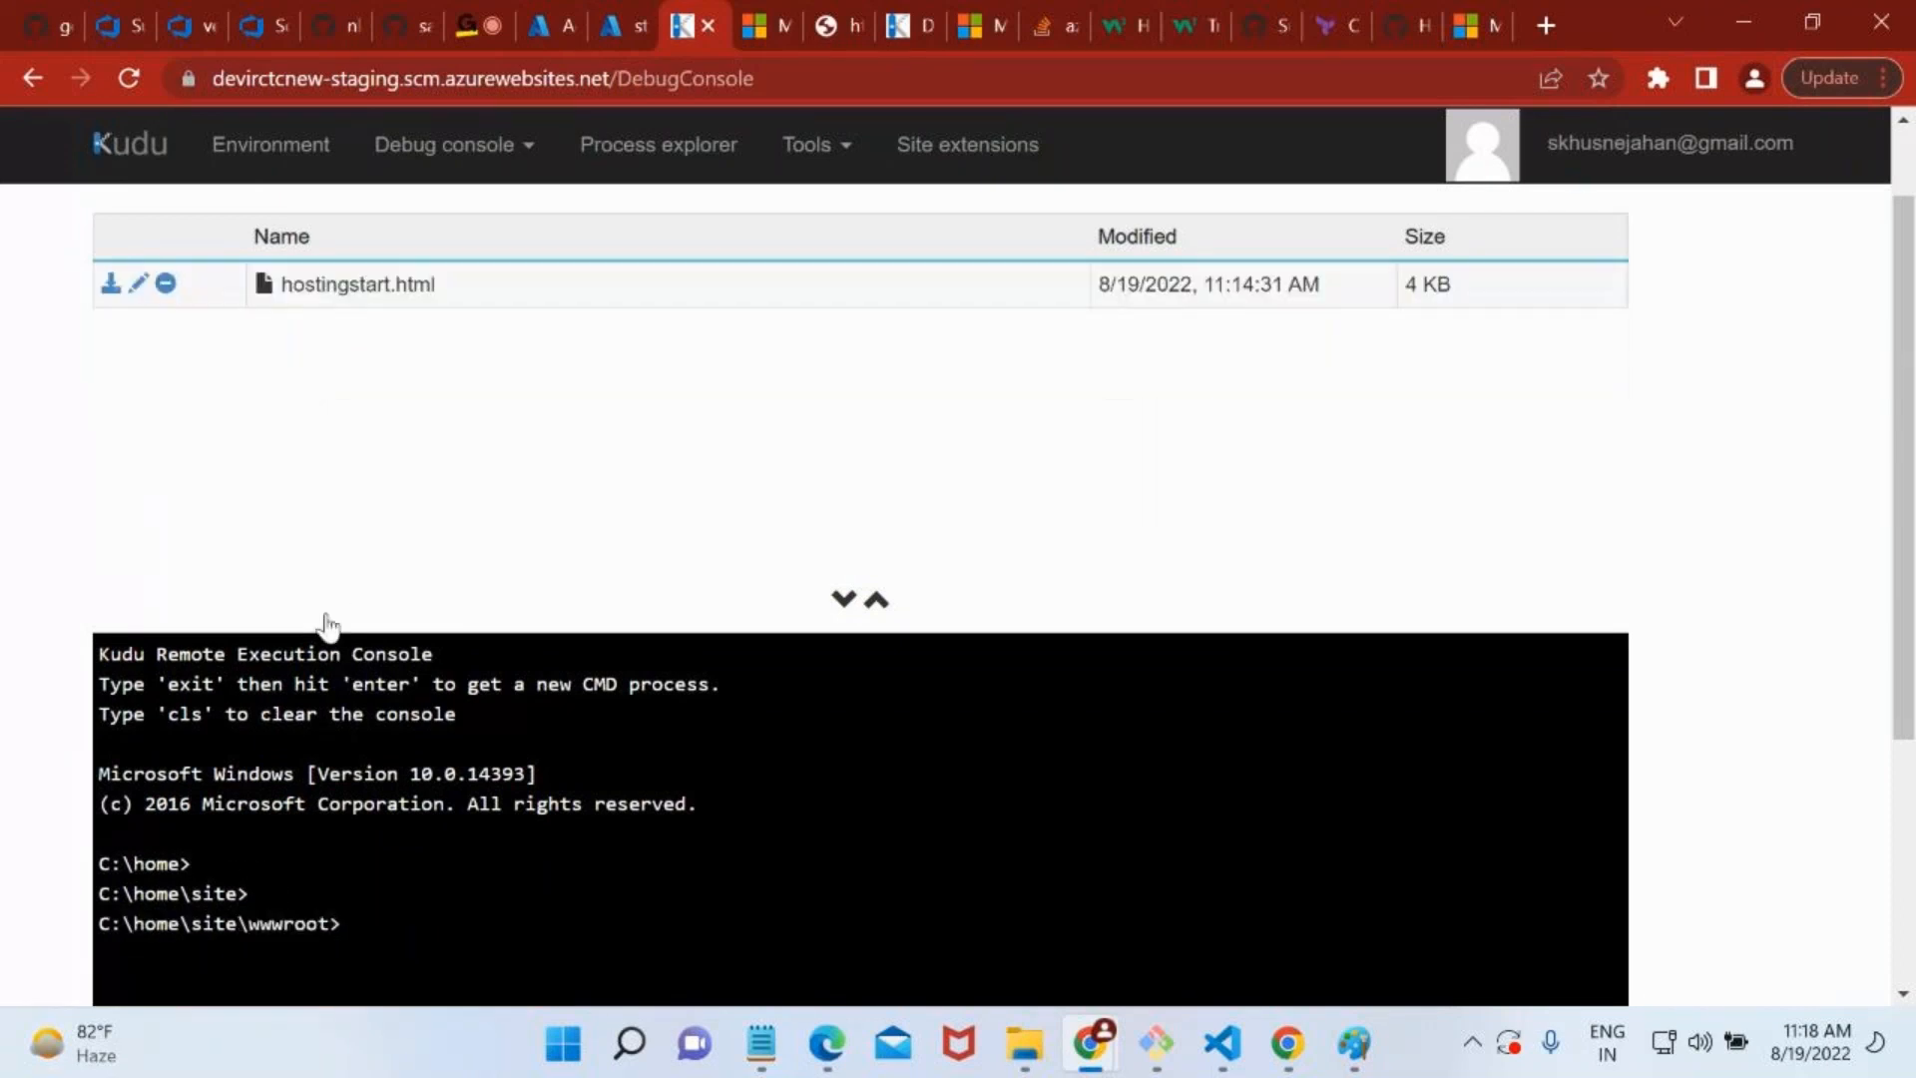
Open hostingstart.html for editing in Kudu and find the heading text copied from the staging site, "our web app is running and waiting for your content".
left_click(138, 285)
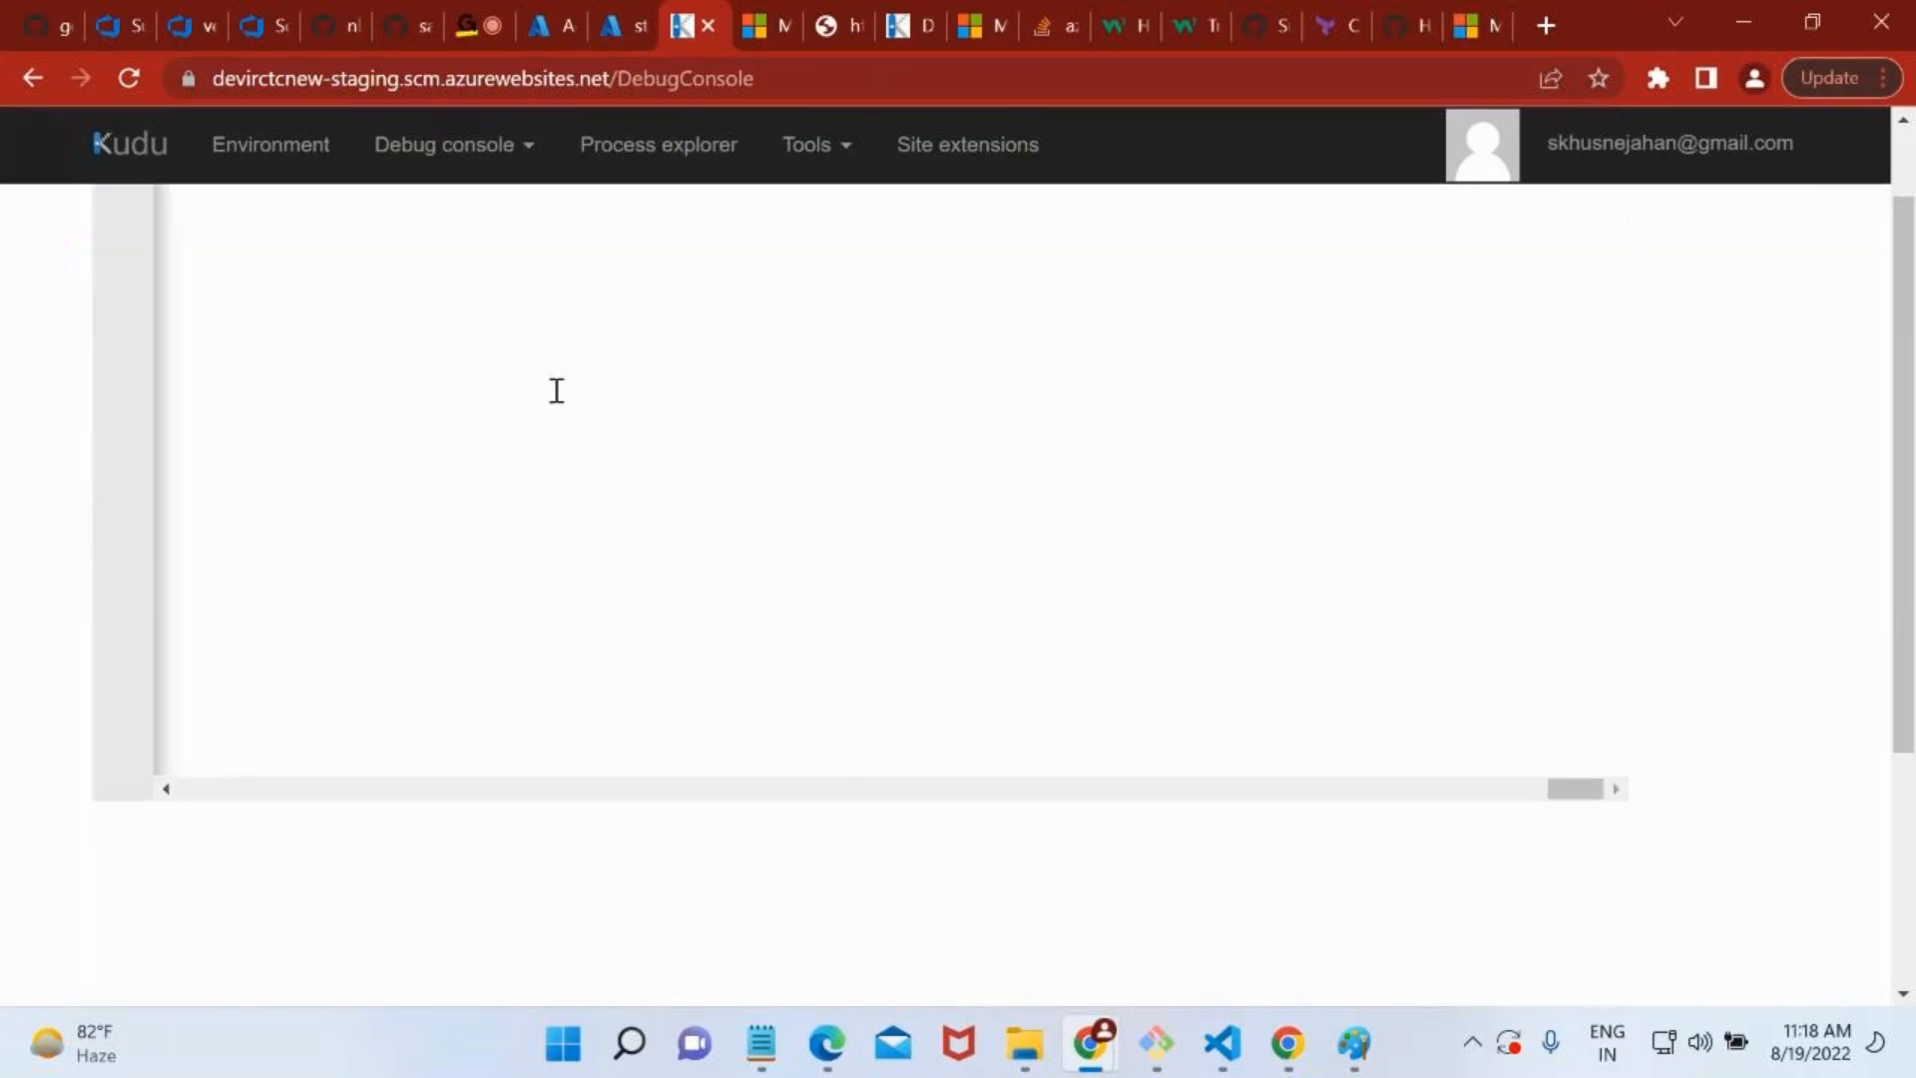
key("ctrl+f")
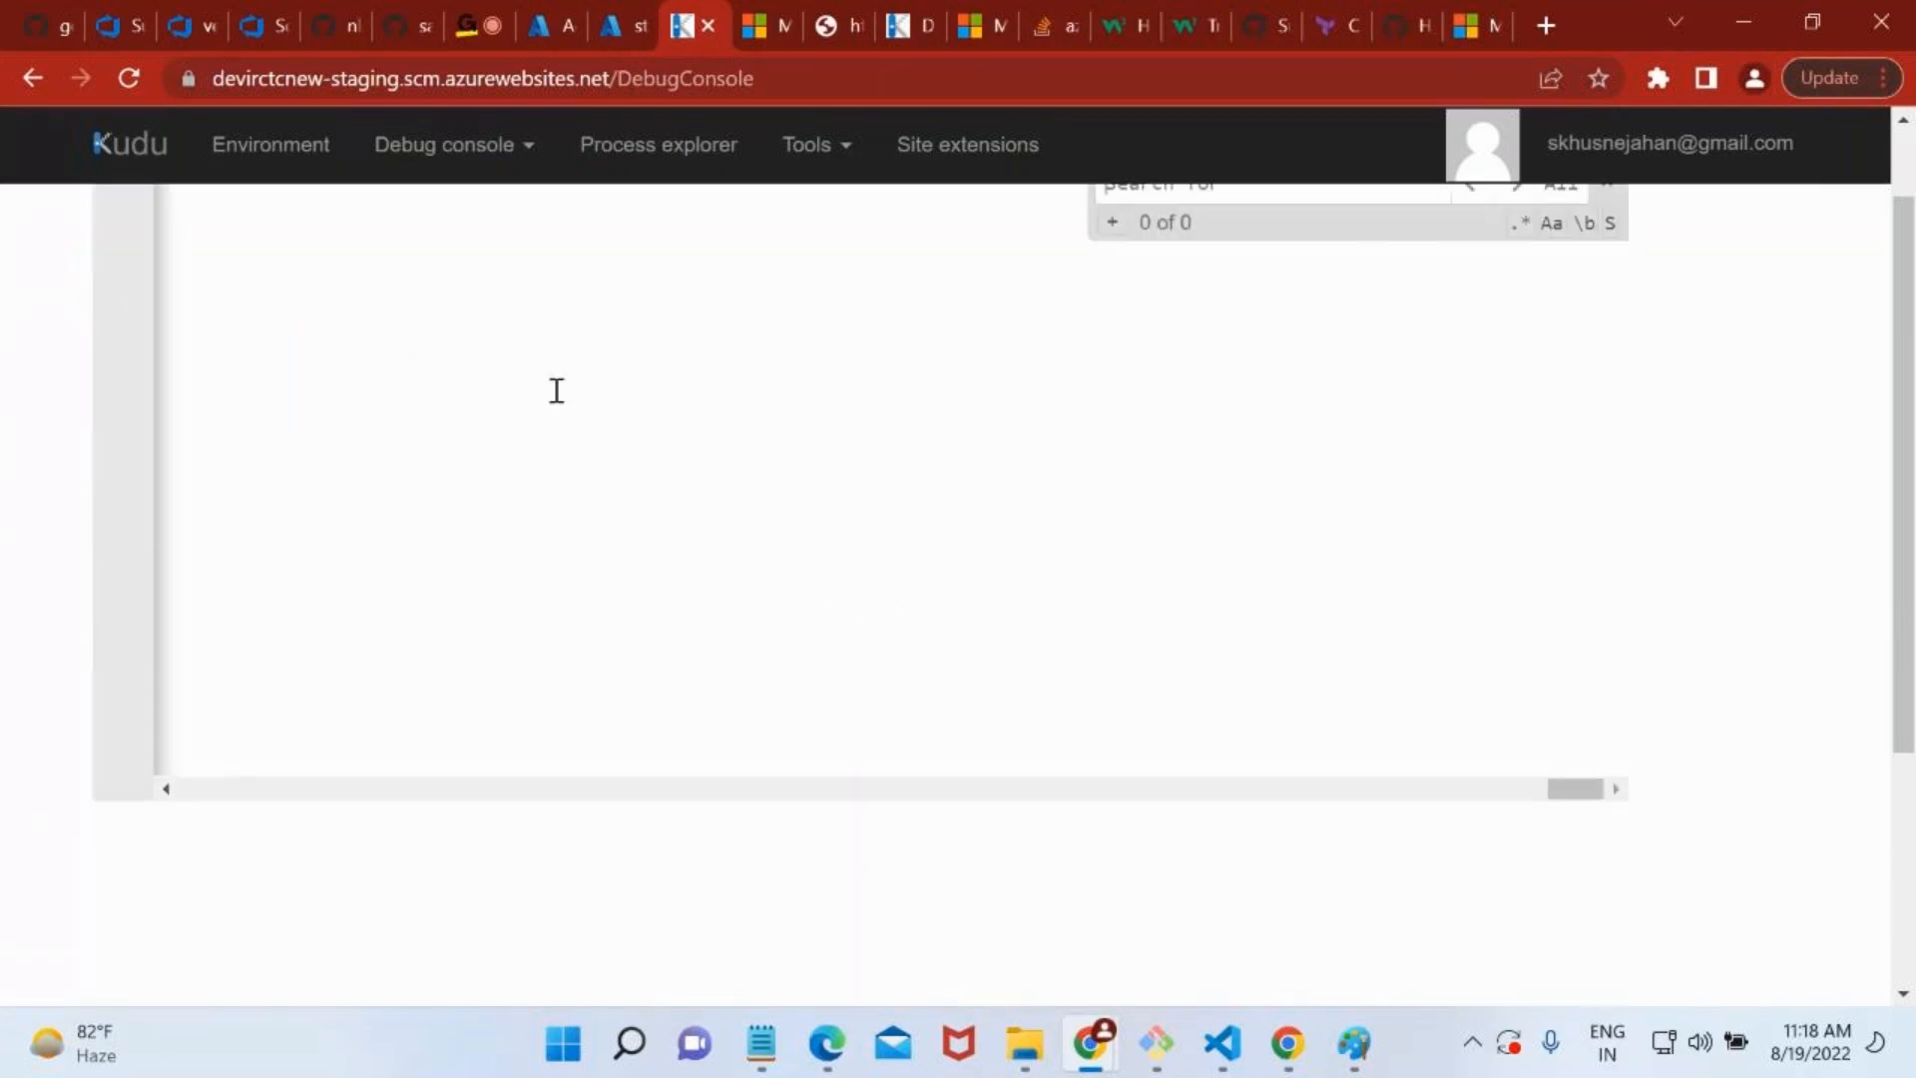
left_click(747, 20)
left_click_drag(132, 442, 431, 493)
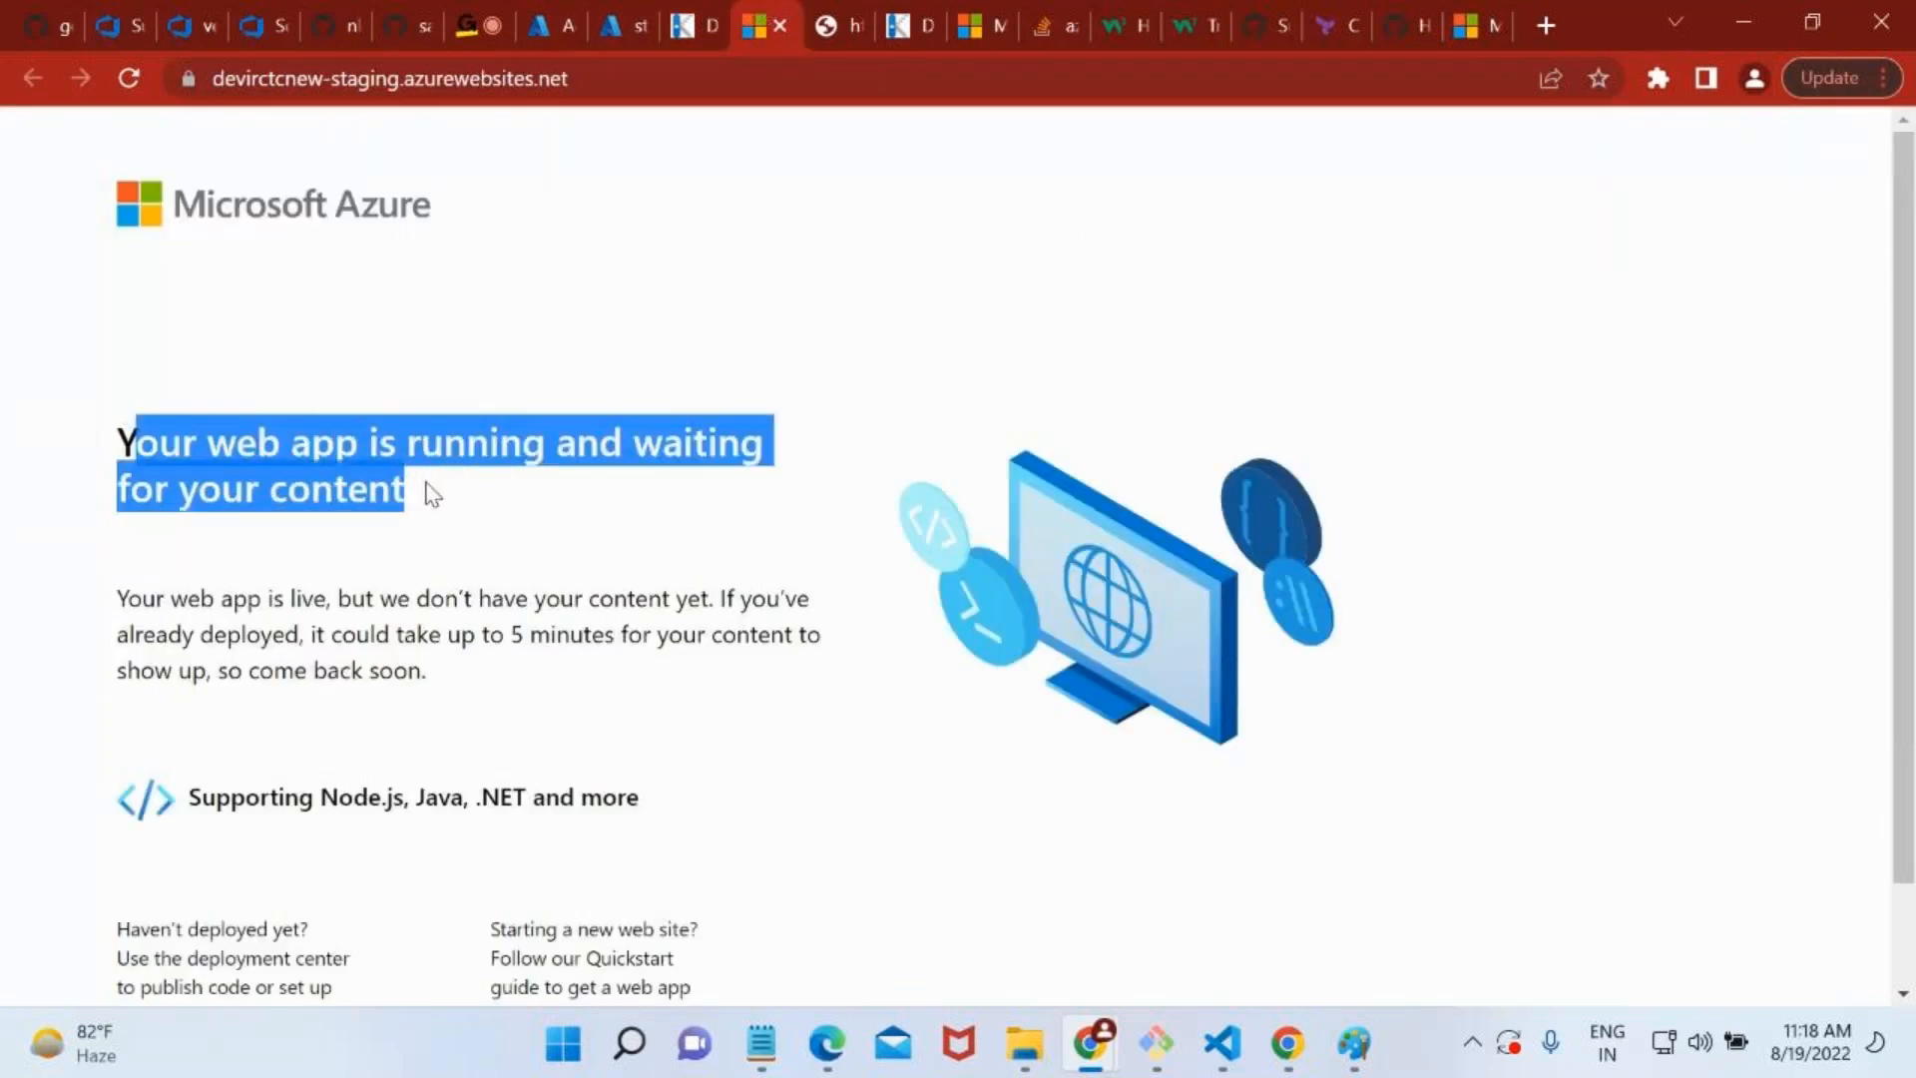
left_click(696, 20)
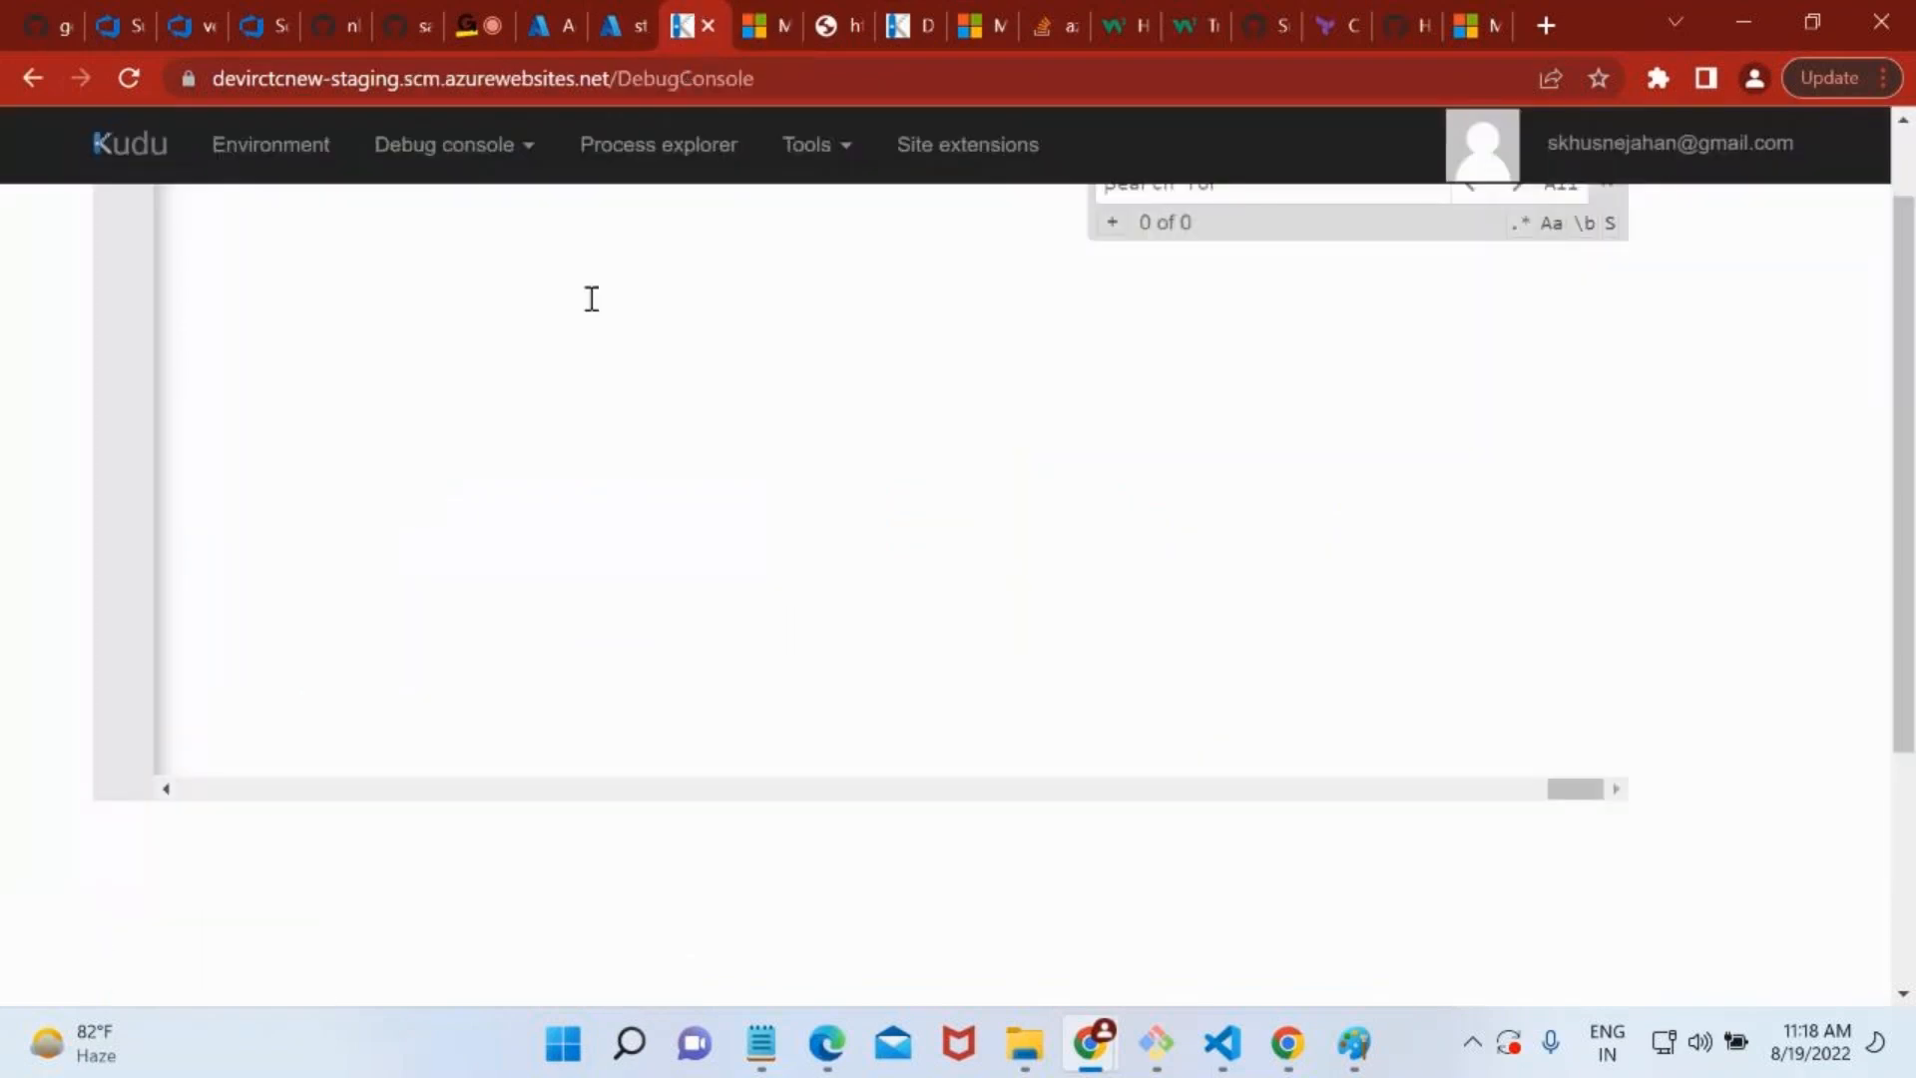
scroll(1182, 401, "down", 2)
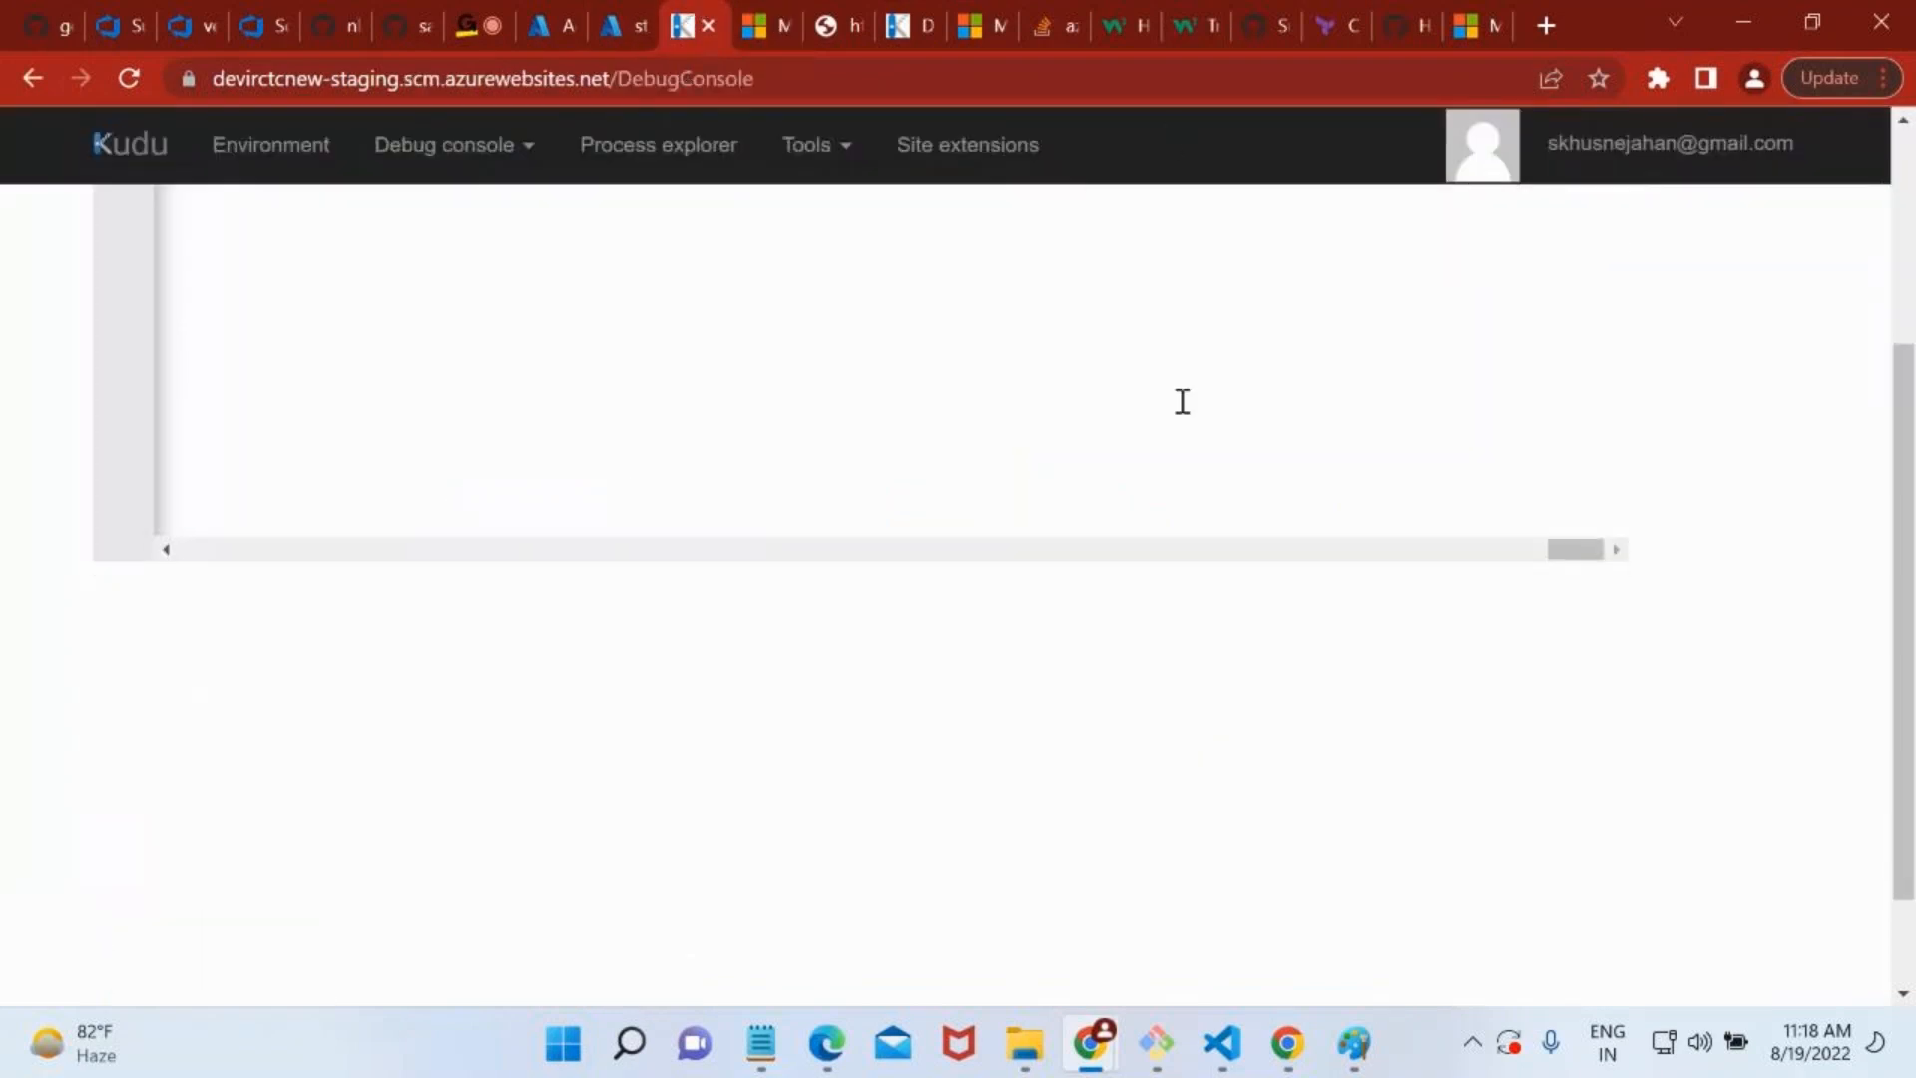
scroll(1183, 401, "up", 4)
left_click(1185, 285)
type("Your web app is running and waiting for your content")
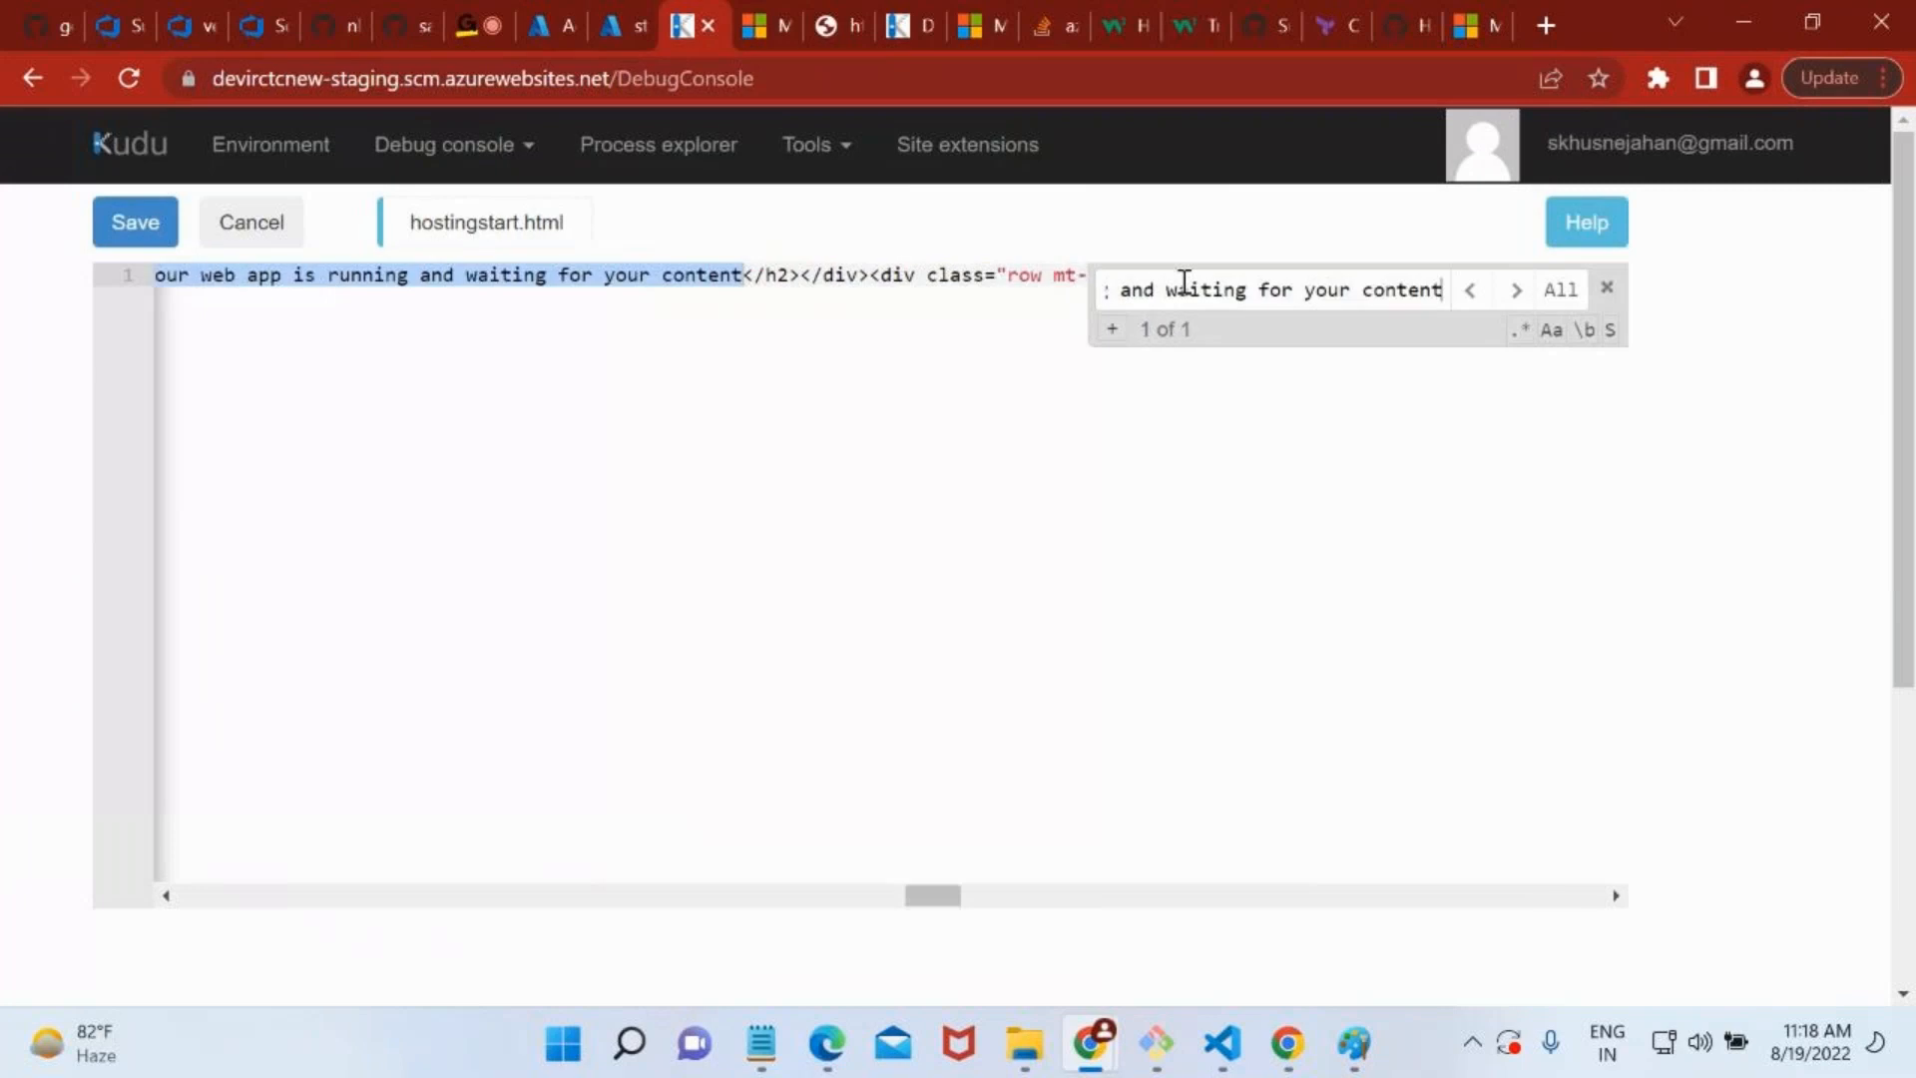
Replace the page heading in hostingstart.html with "staging slot" and save the file.
left_click(780, 274)
key("BackSpace")
key("BackSpace")
key("BackSpace")
key("BackSpace")
key("BackSpace")
key("BackSpace")
key("BackSpace")
key("BackSpace")
key("BackSpace")
key("BackSpace")
key("BackSpace")
key("BackSpace")
key("BackSpace")
key("BackSpace")
key("BackSpace")
key("BackSpace")
key("BackSpace")
key("BackSpace")
key("BackSpace")
key("BackSpace")
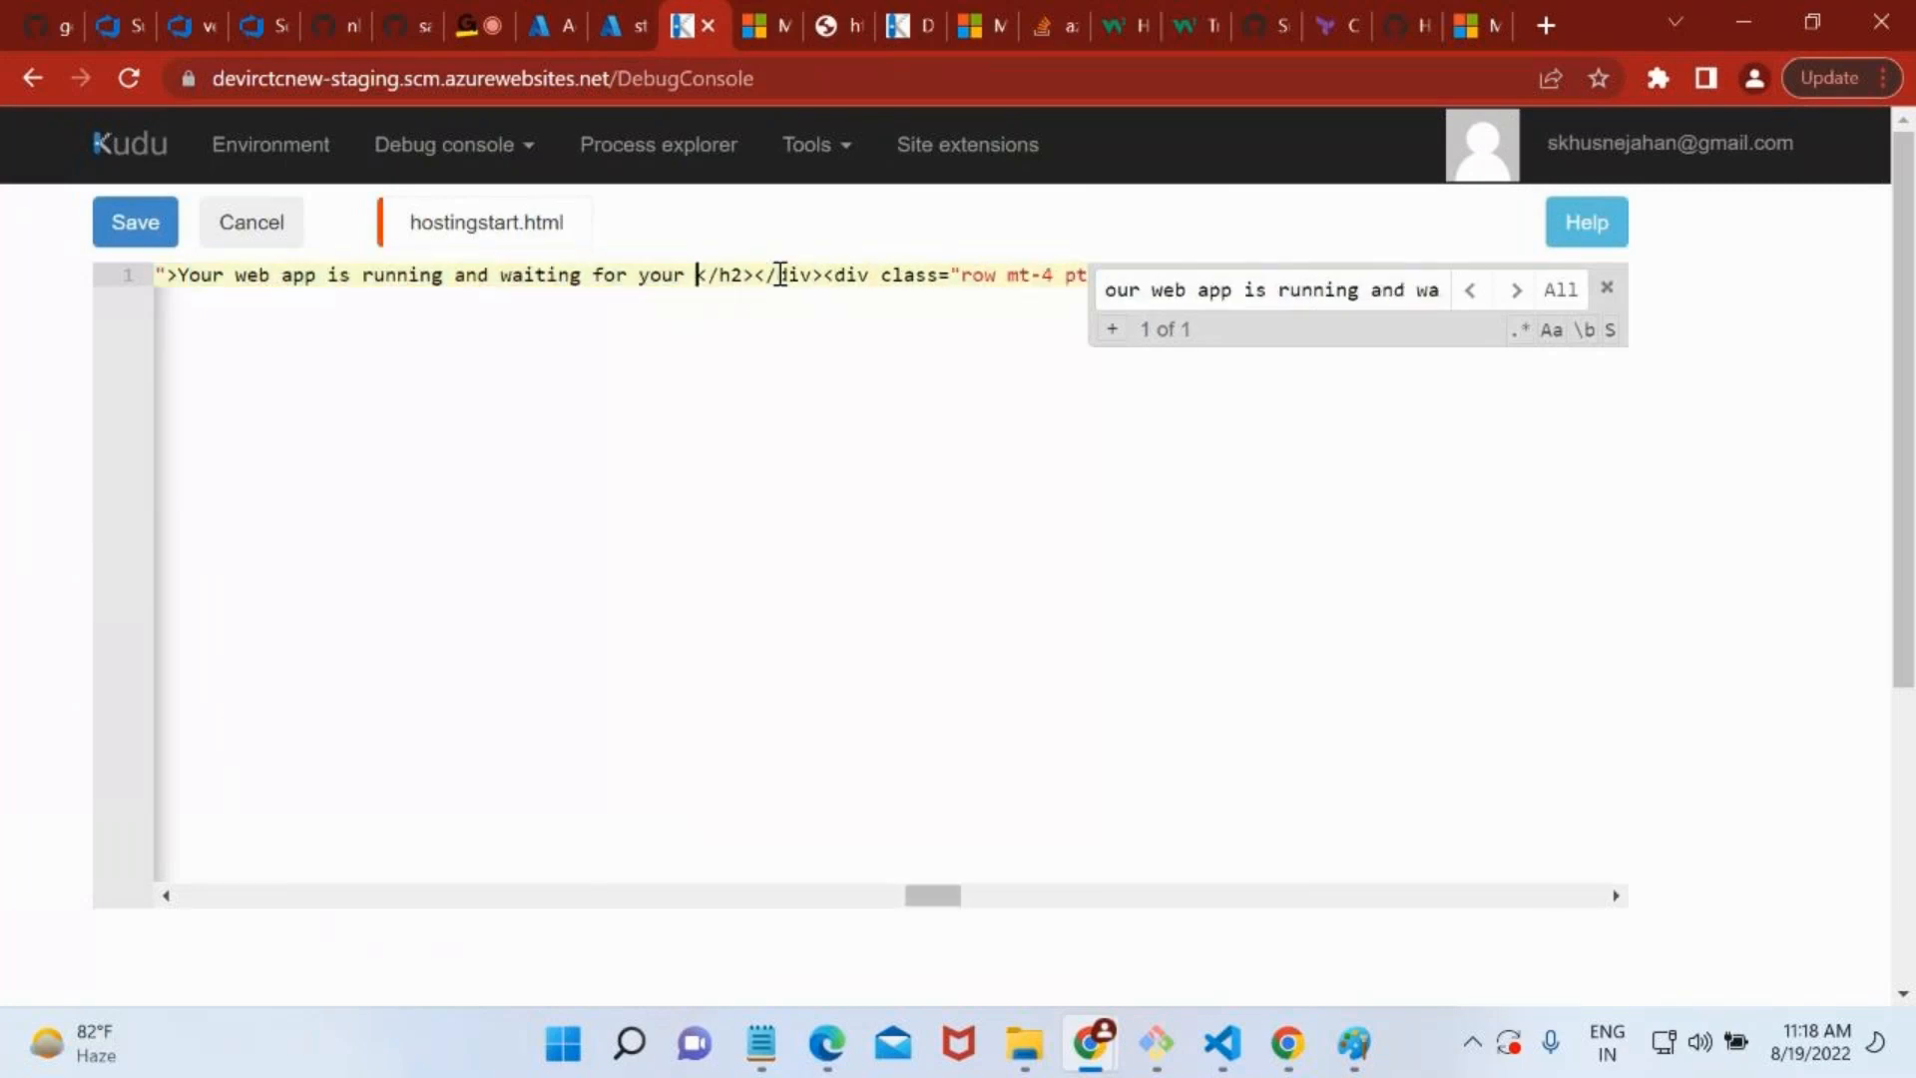
key("BackSpace")
key("BackSpace")
key("BackSpace")
key("BackSpace")
key("BackSpace")
key("BackSpace")
key("BackSpace")
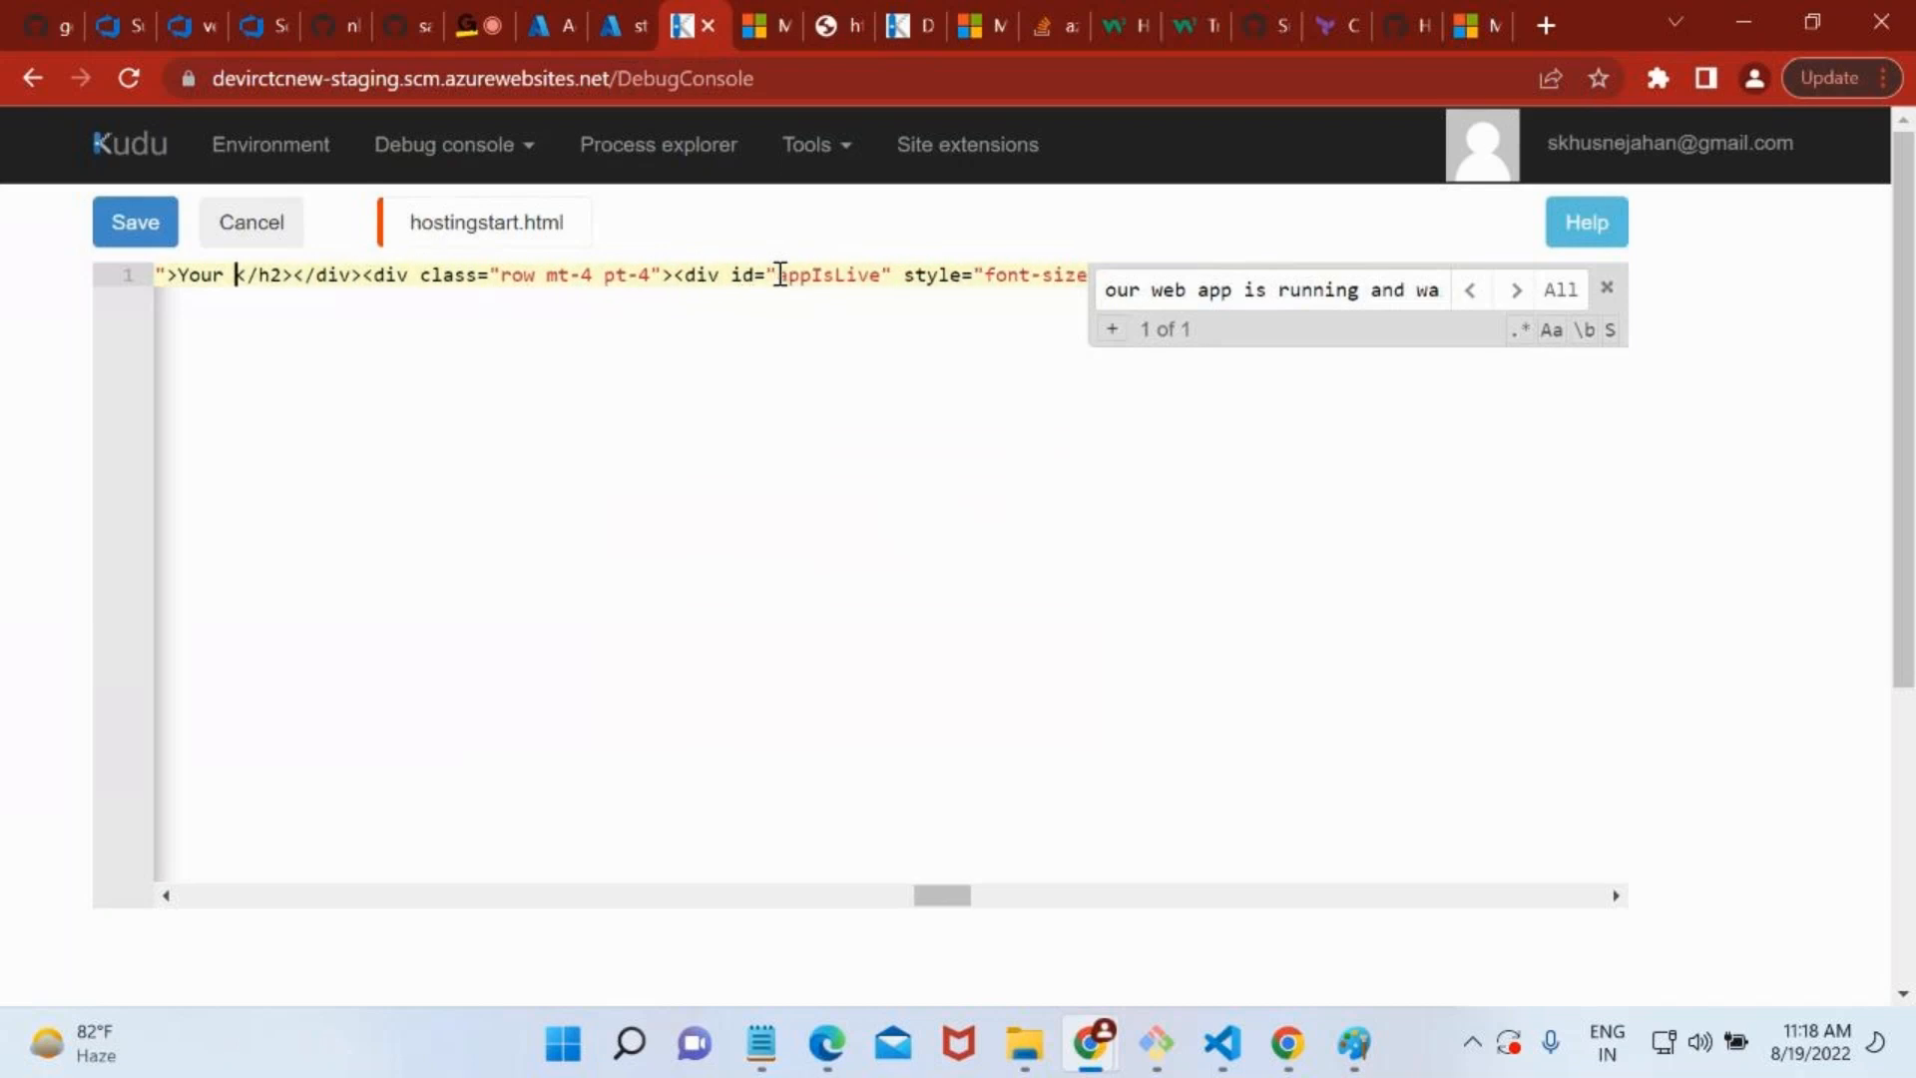
type("staging slot")
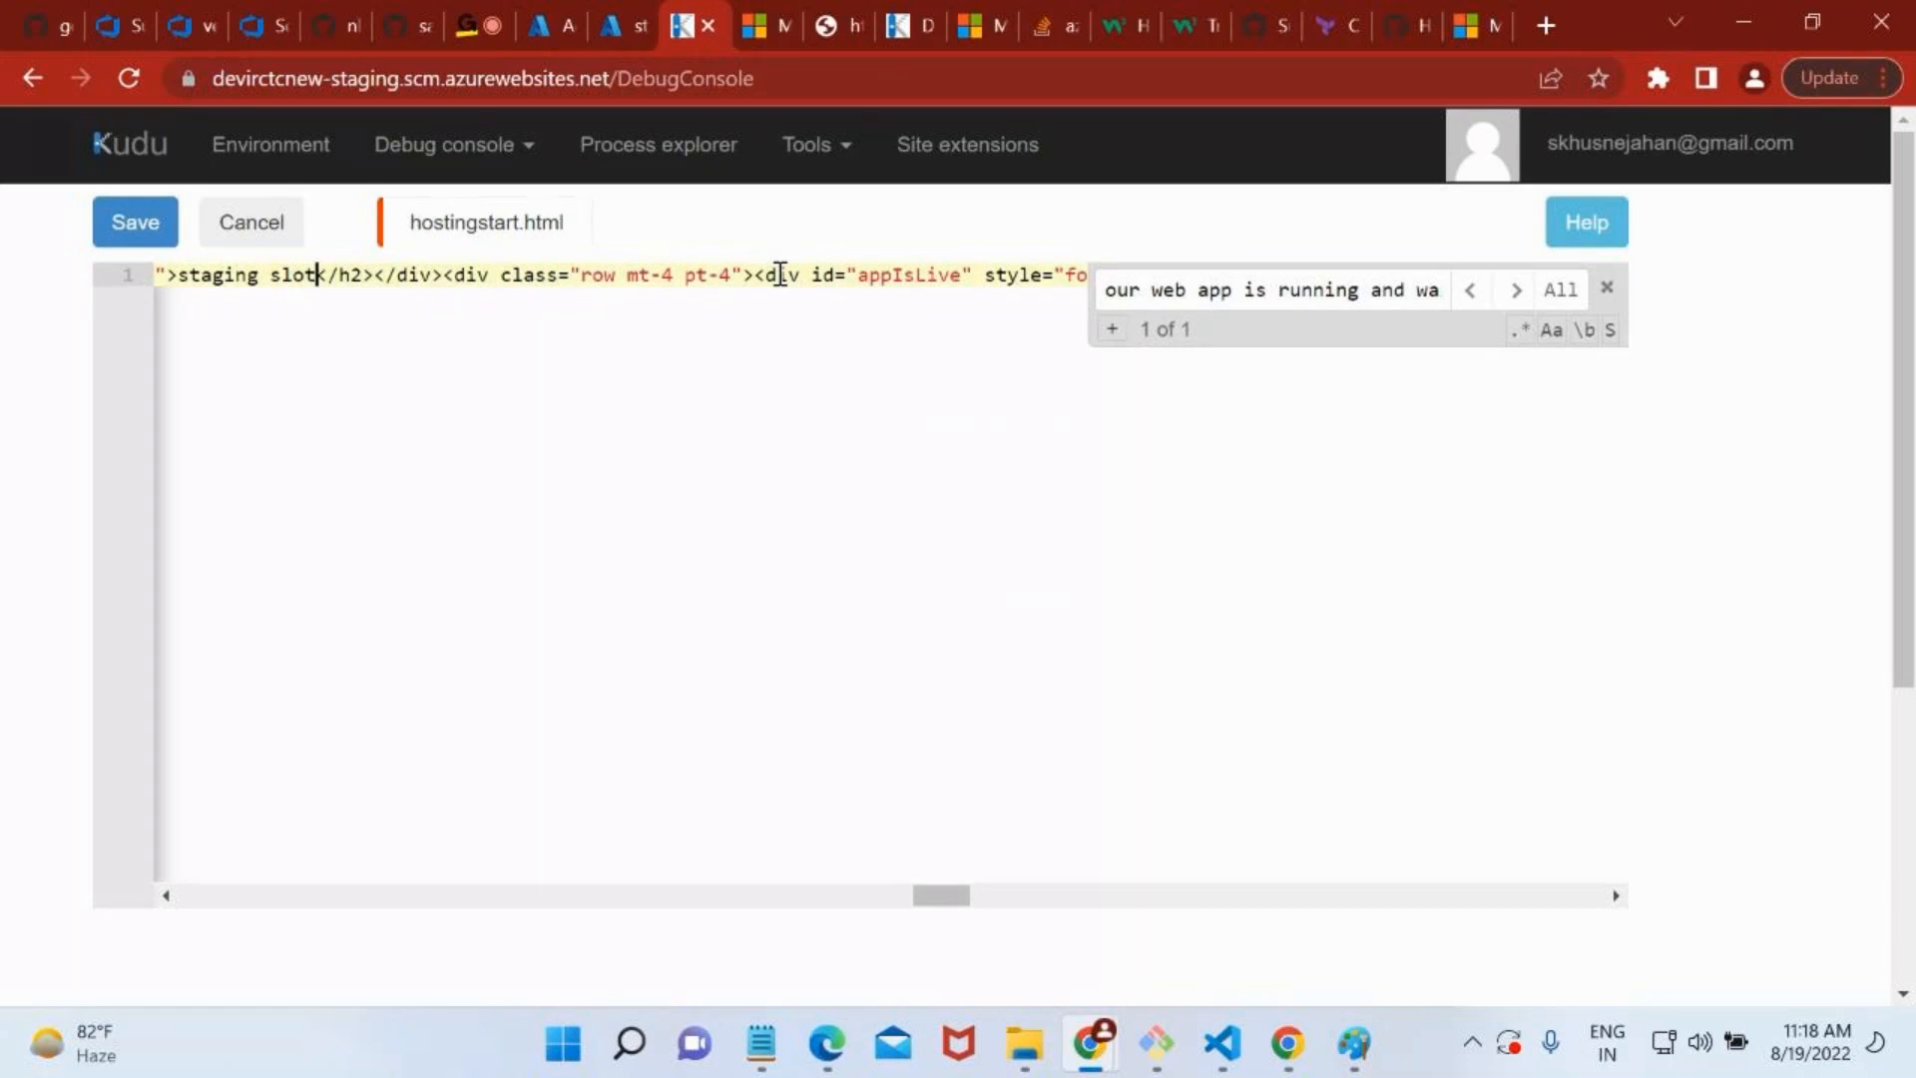
left_click(145, 234)
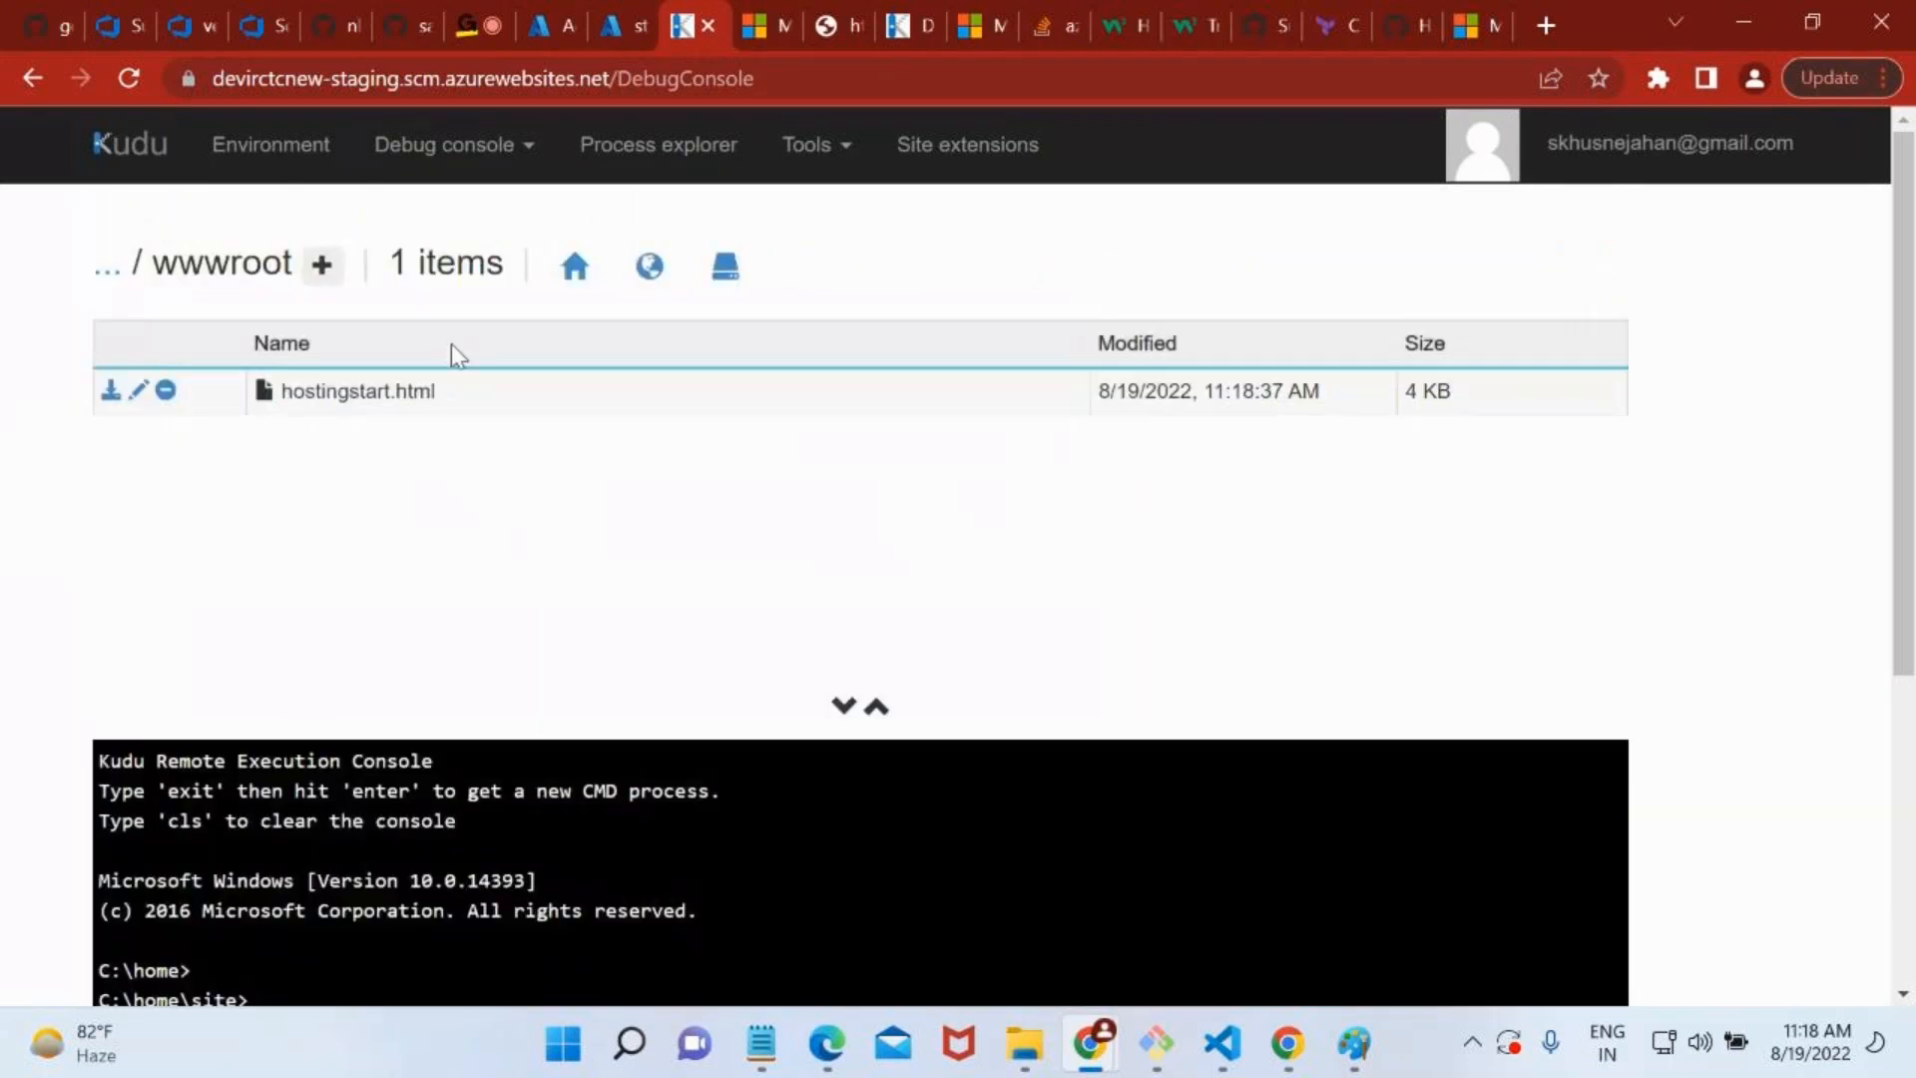
Reload the devirctcnew-staging site and compare its heading with the production devirctcnew site.
left_click(737, 6)
key("F5")
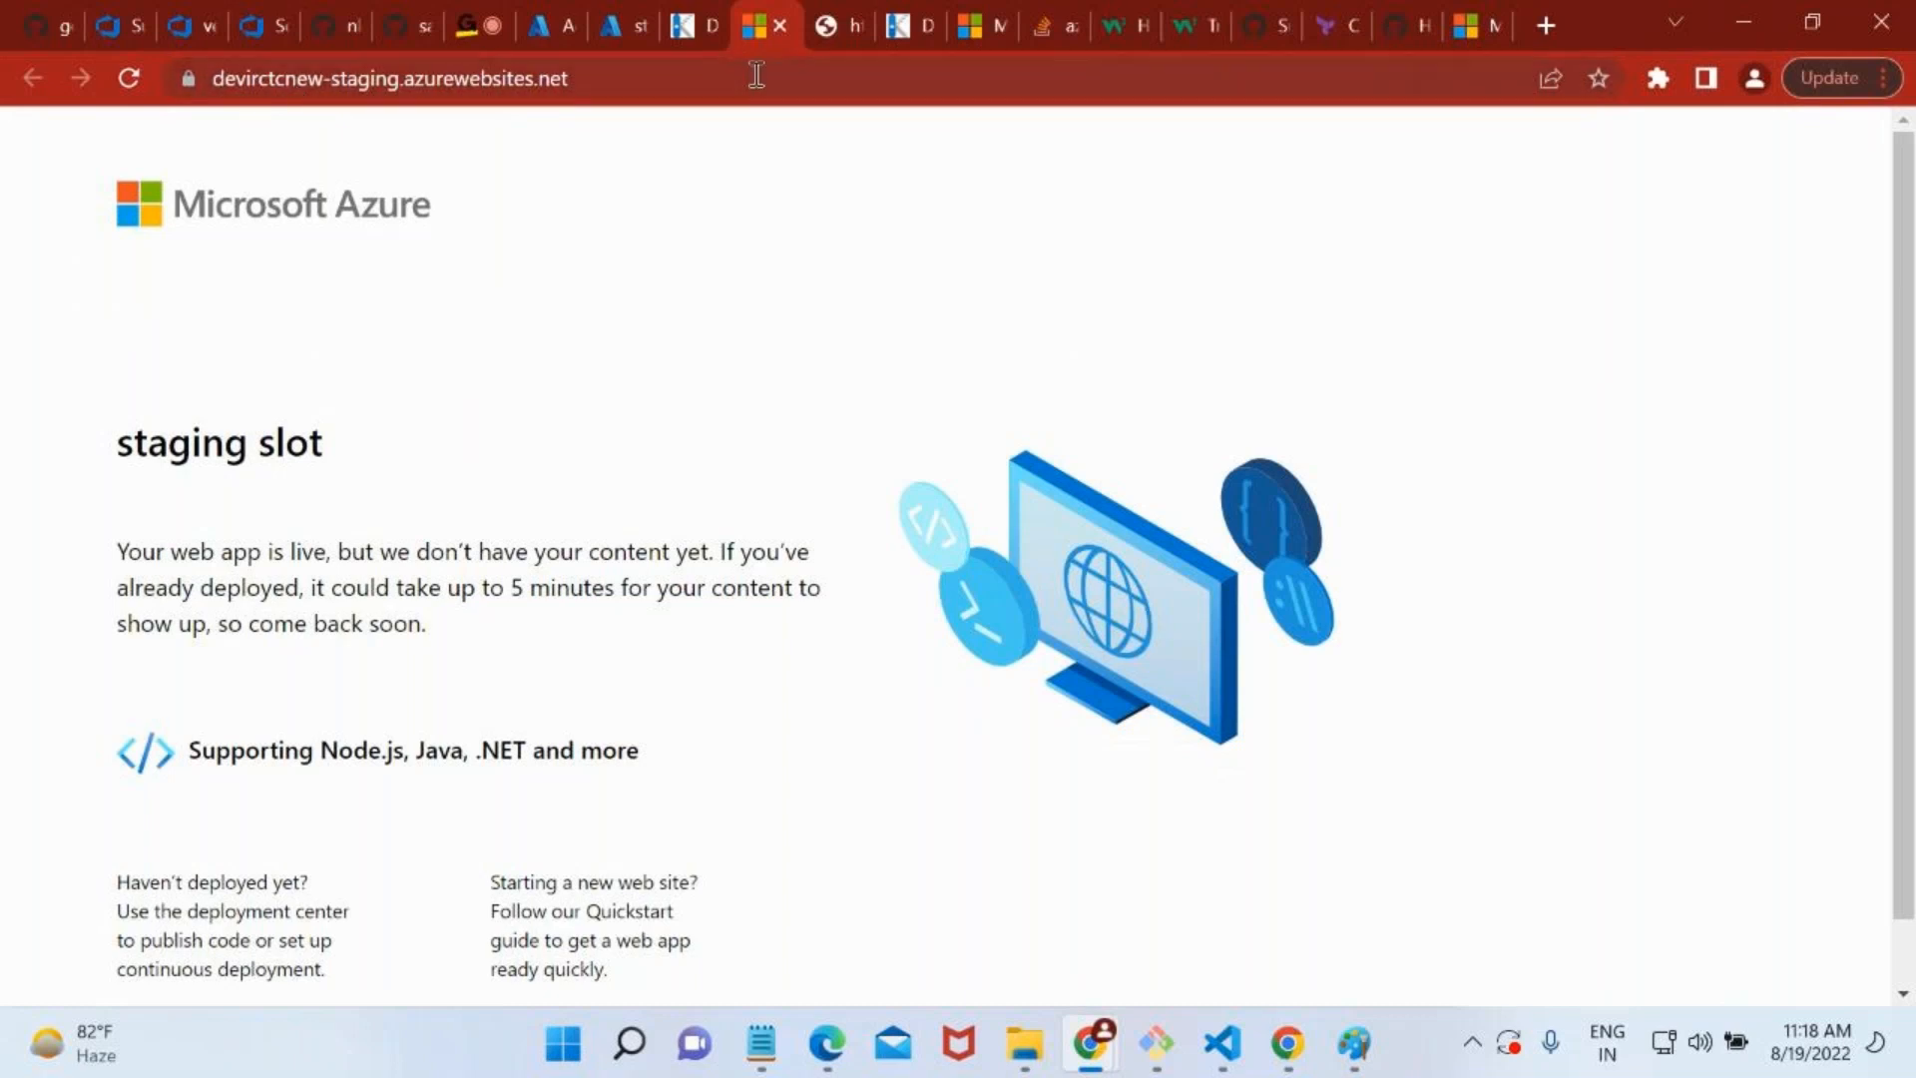
left_click(1462, 42)
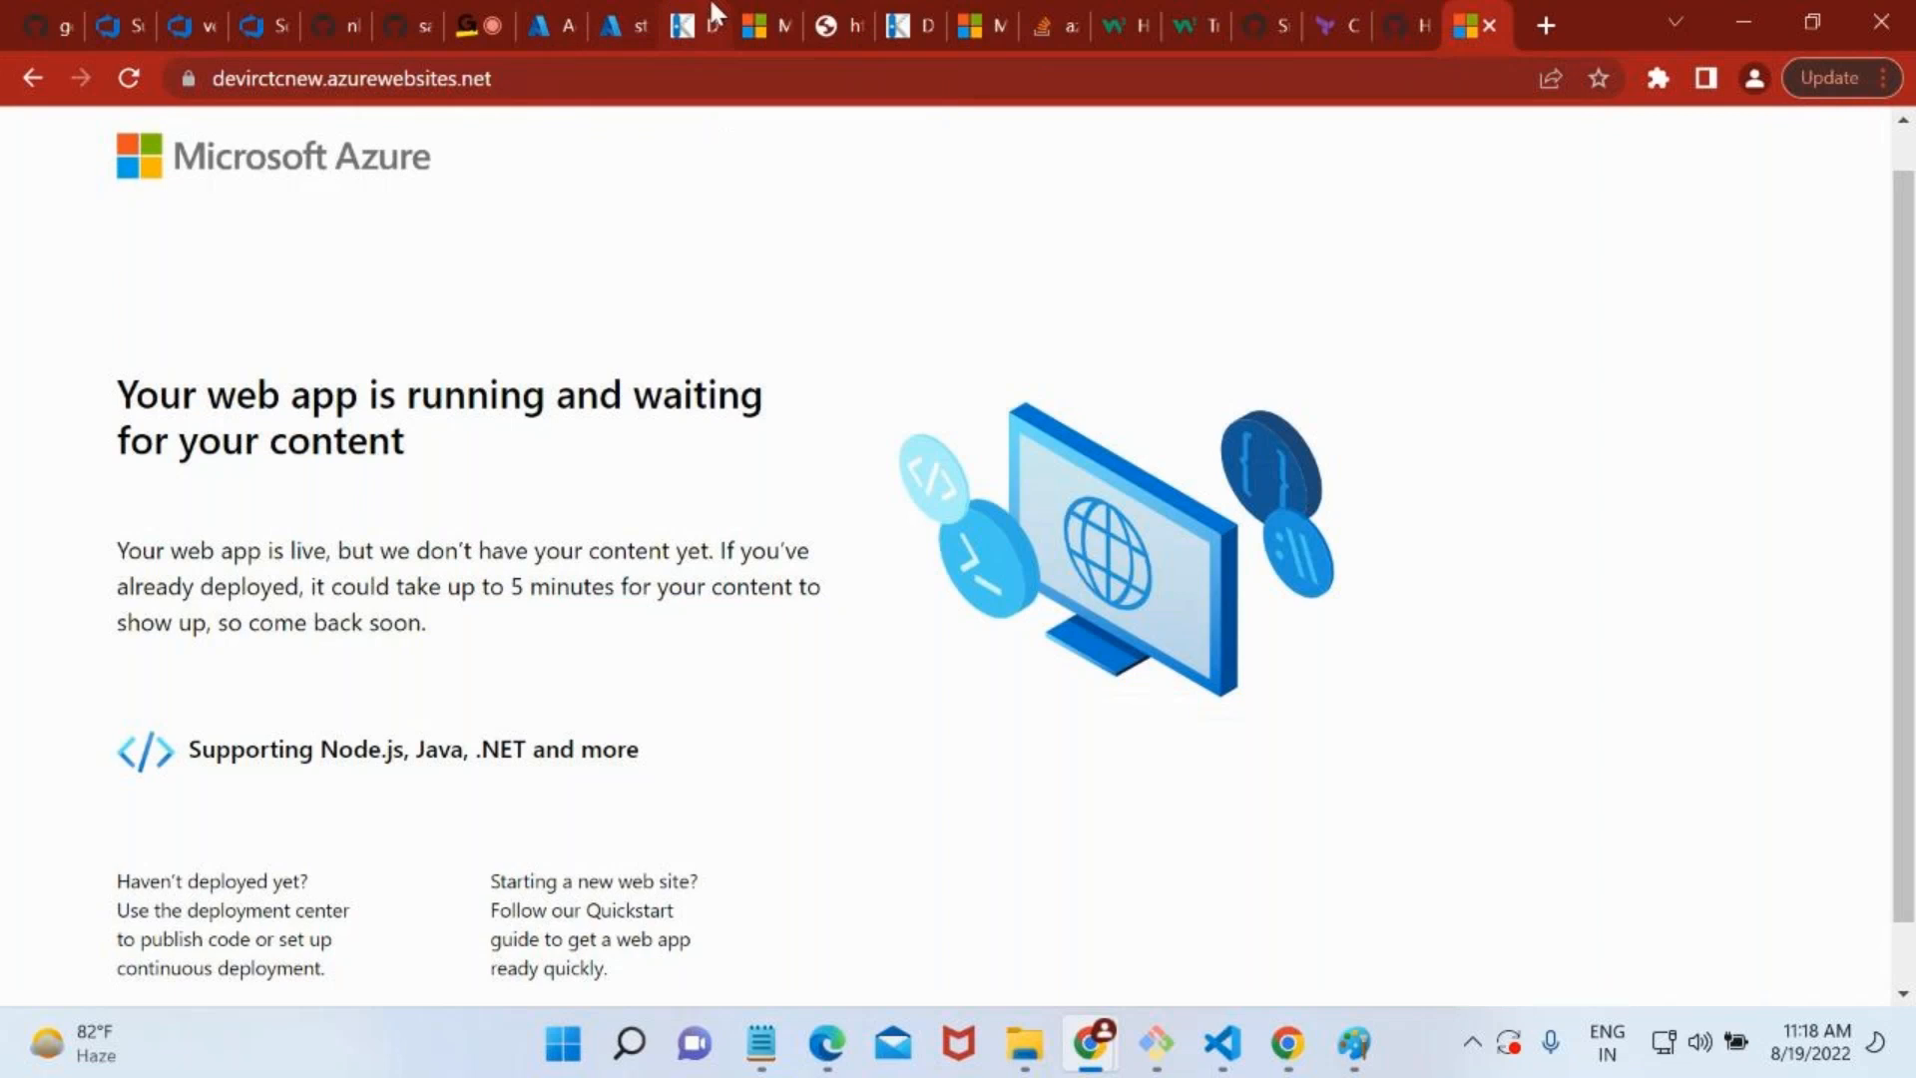
left_click(697, 25)
key("ctrl+Tab")
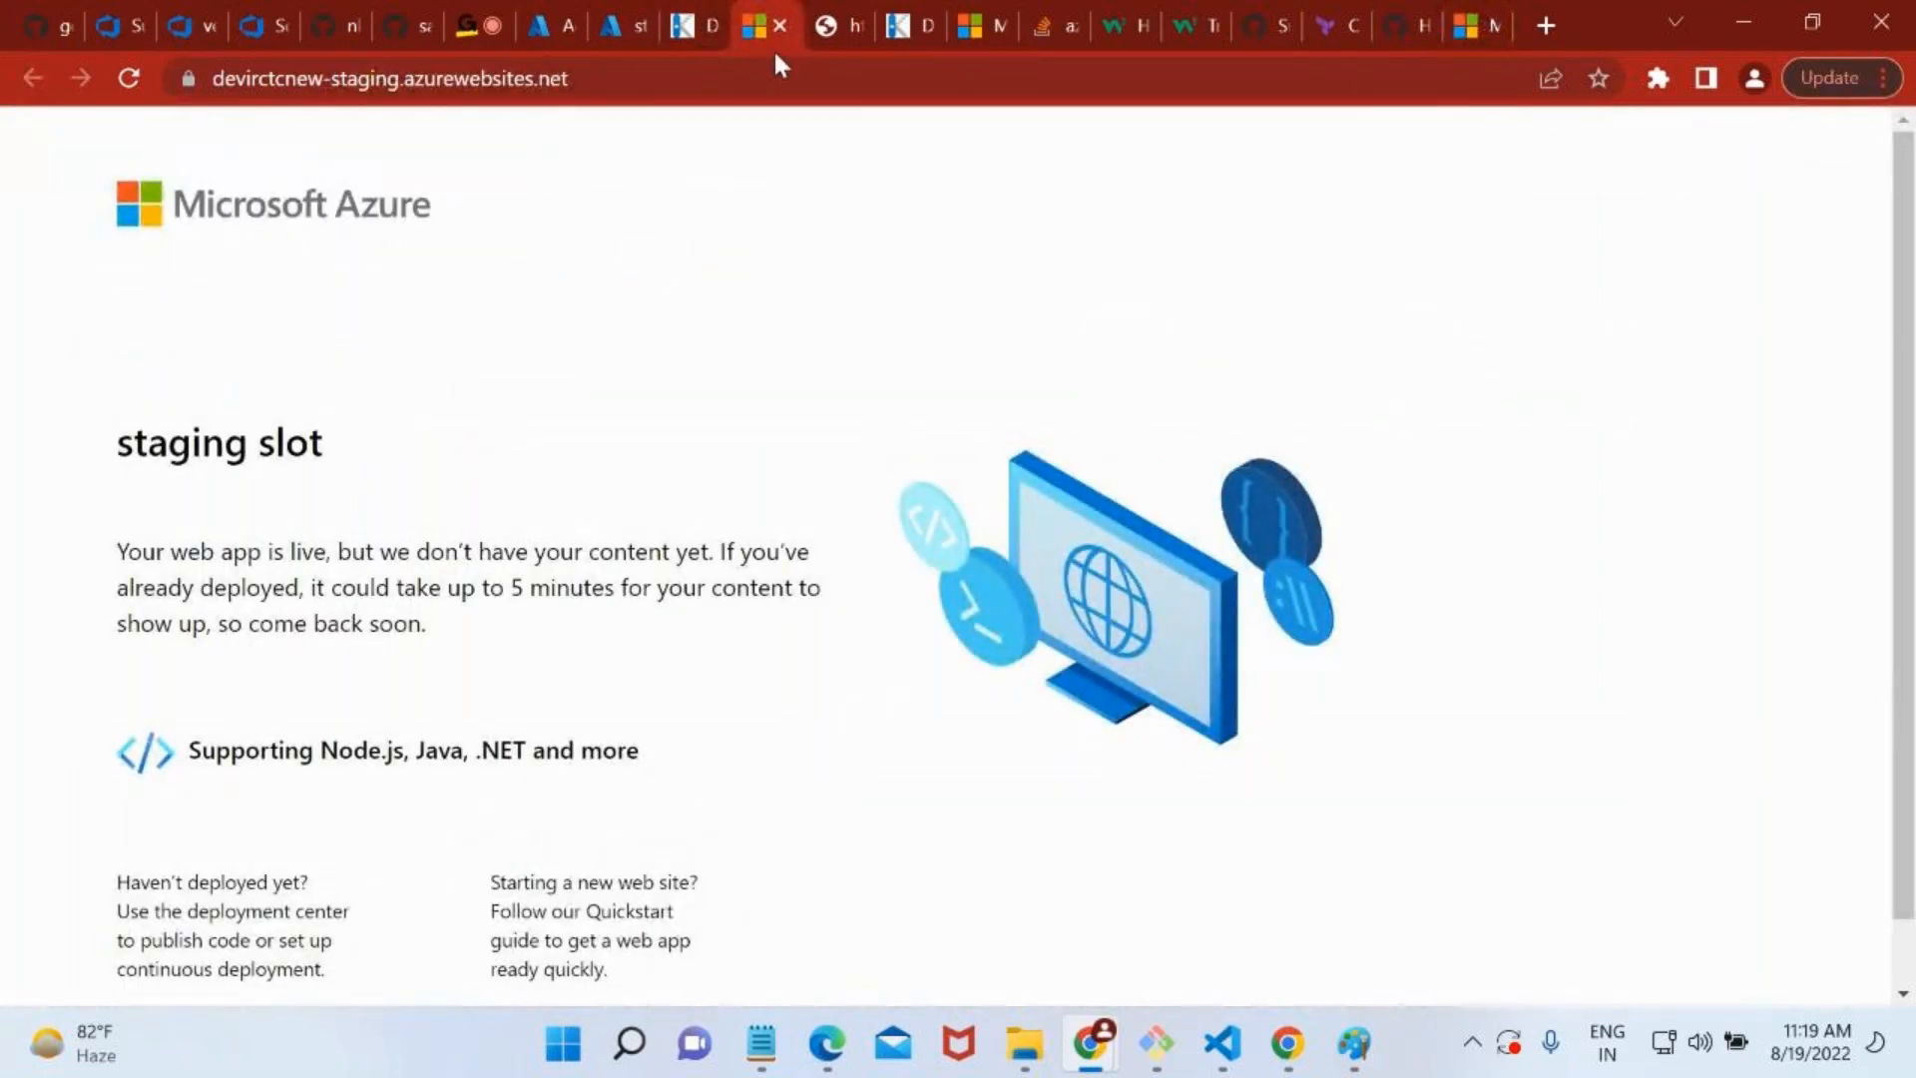
Return to the Azure portal, close the Add a slot pane, and reopen devirctcnew's Deployment slots page to examine the traffic split.
left_click(605, 2)
left_click(522, 5)
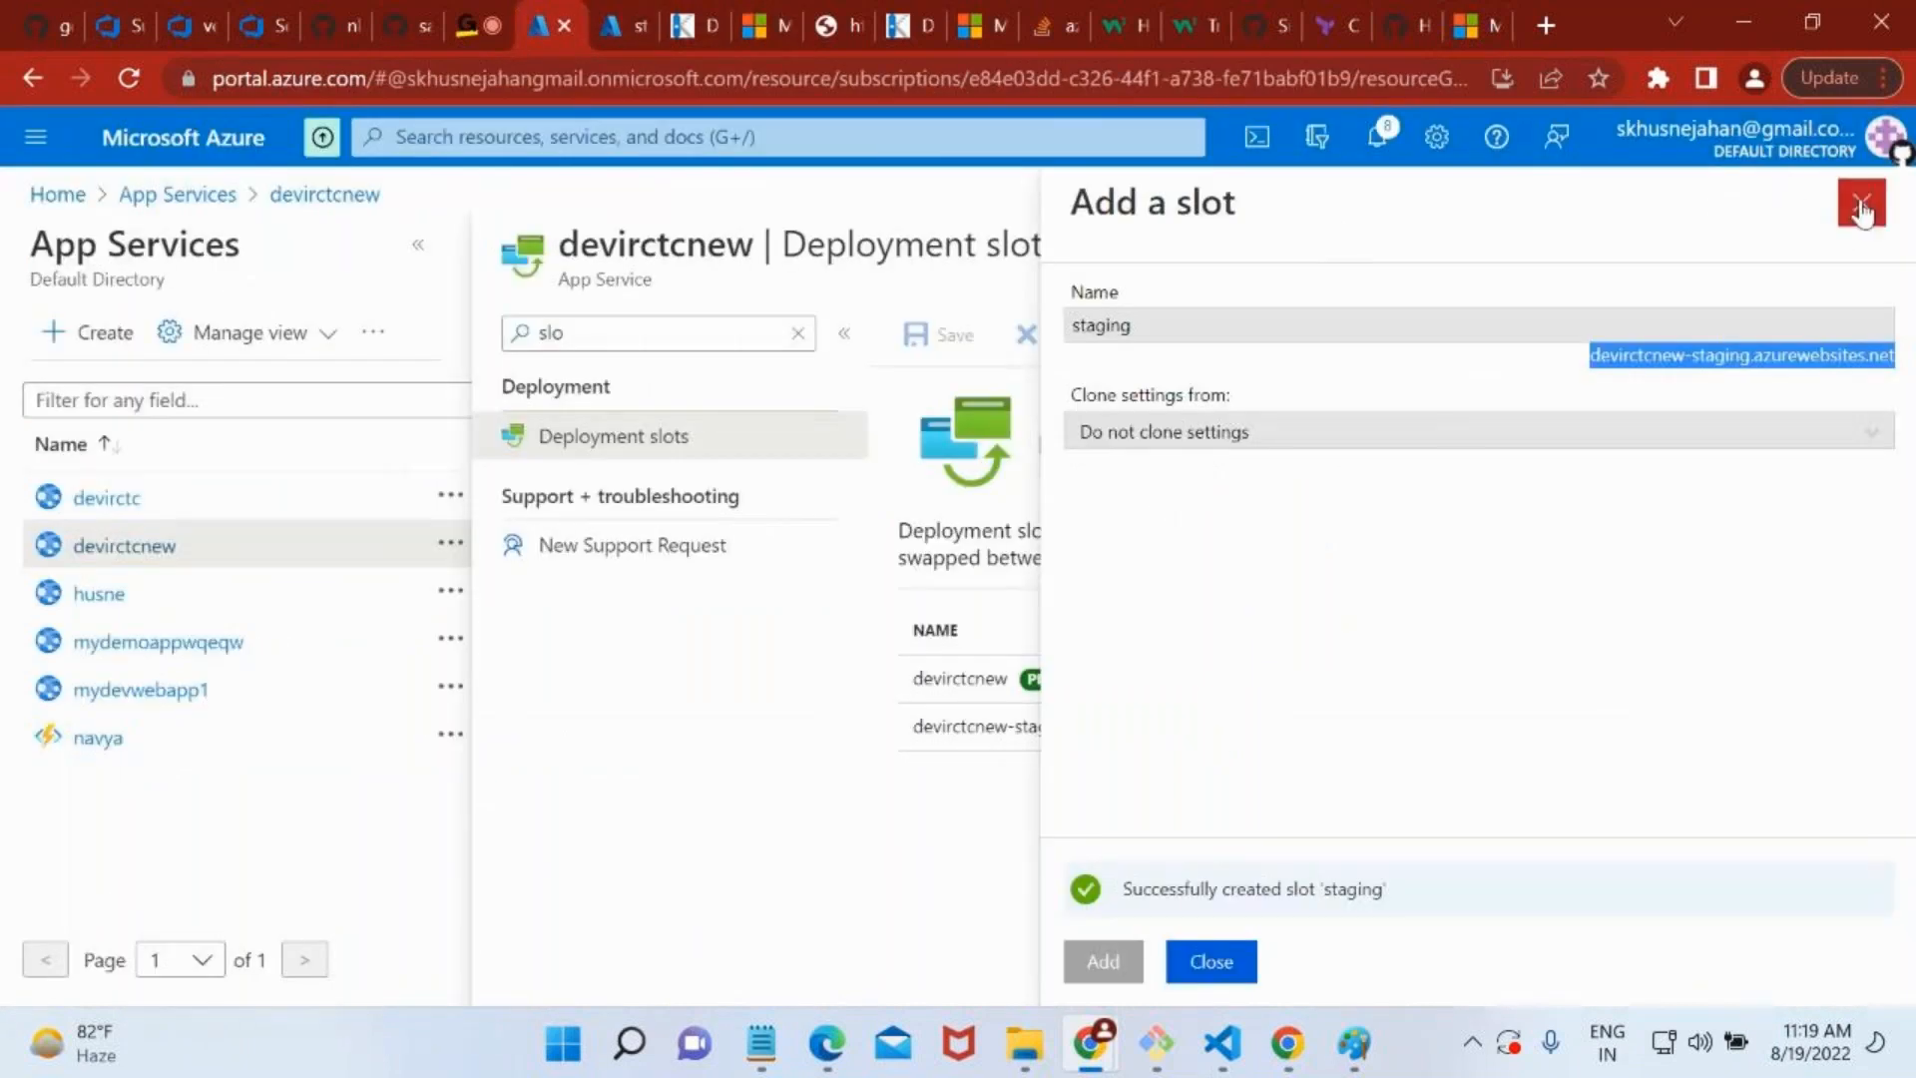
left_click(1861, 200)
left_click(343, 200)
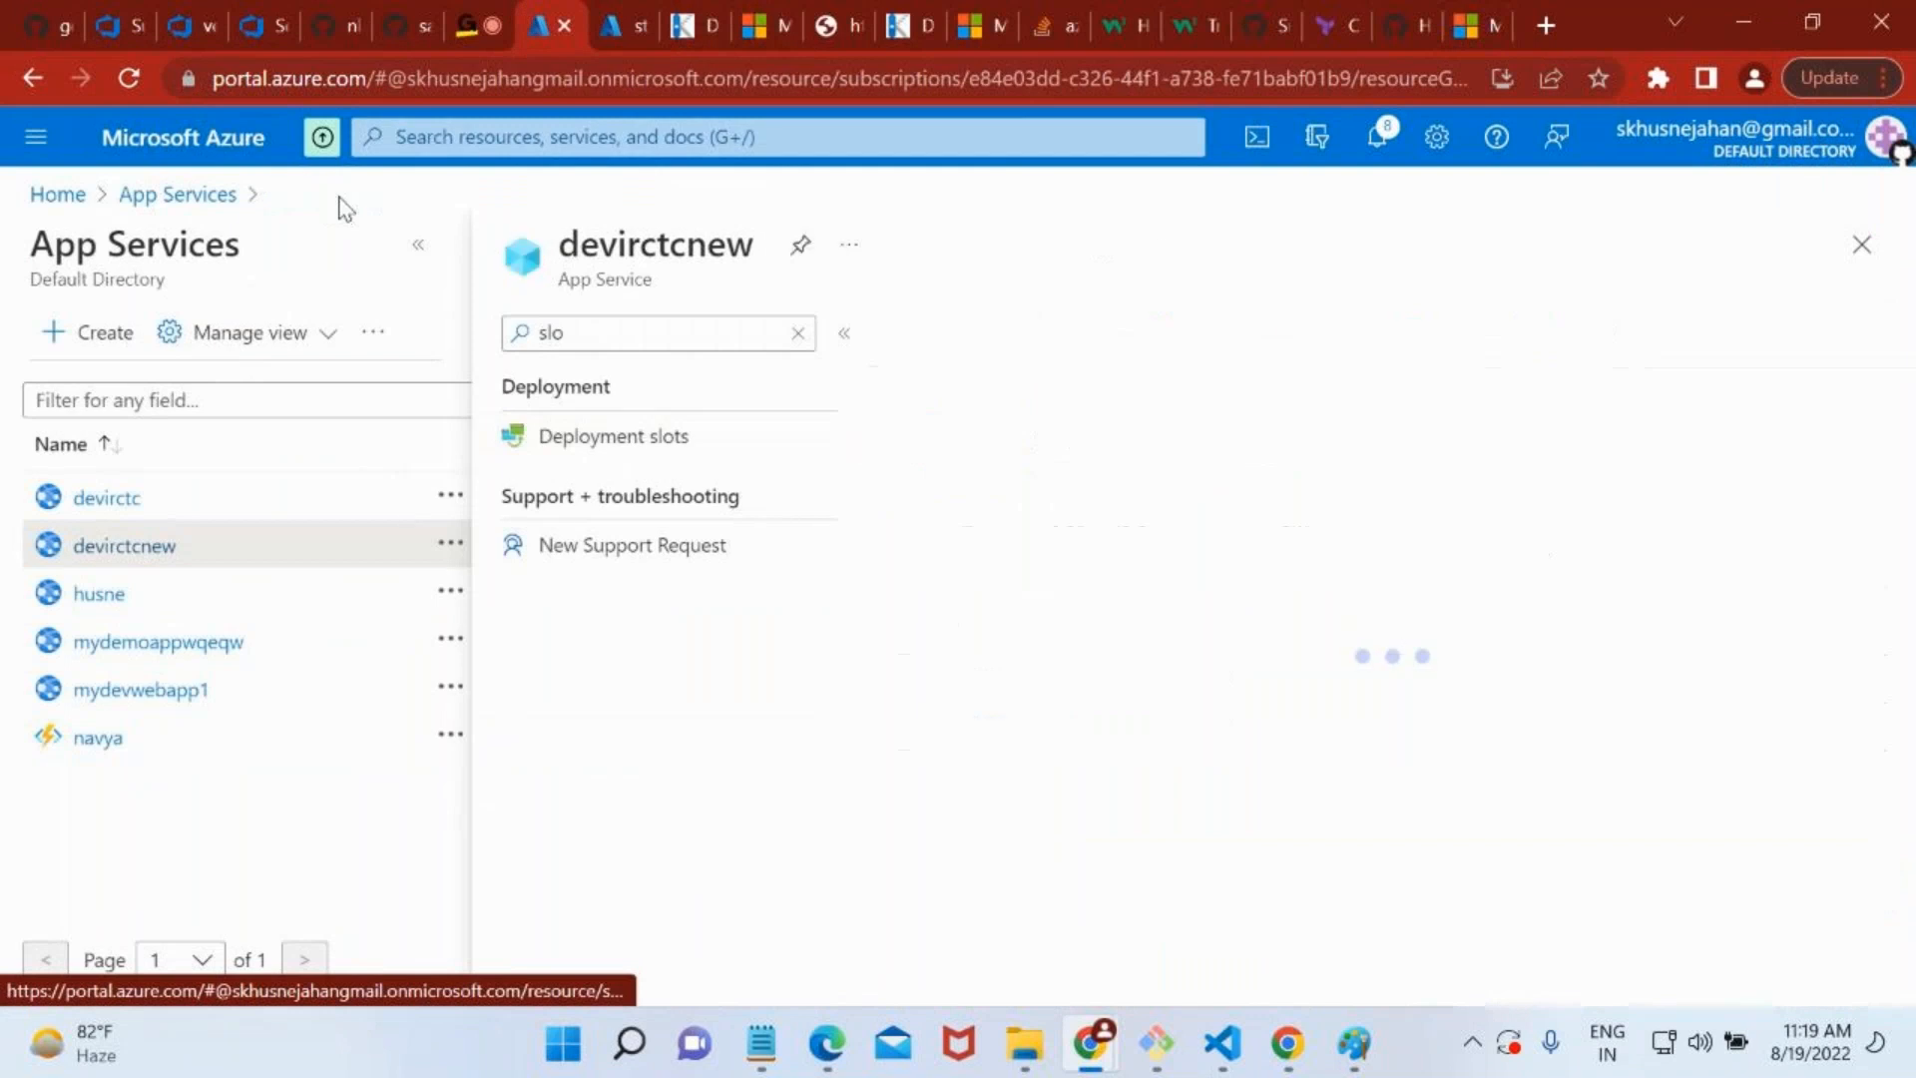
left_click(798, 332)
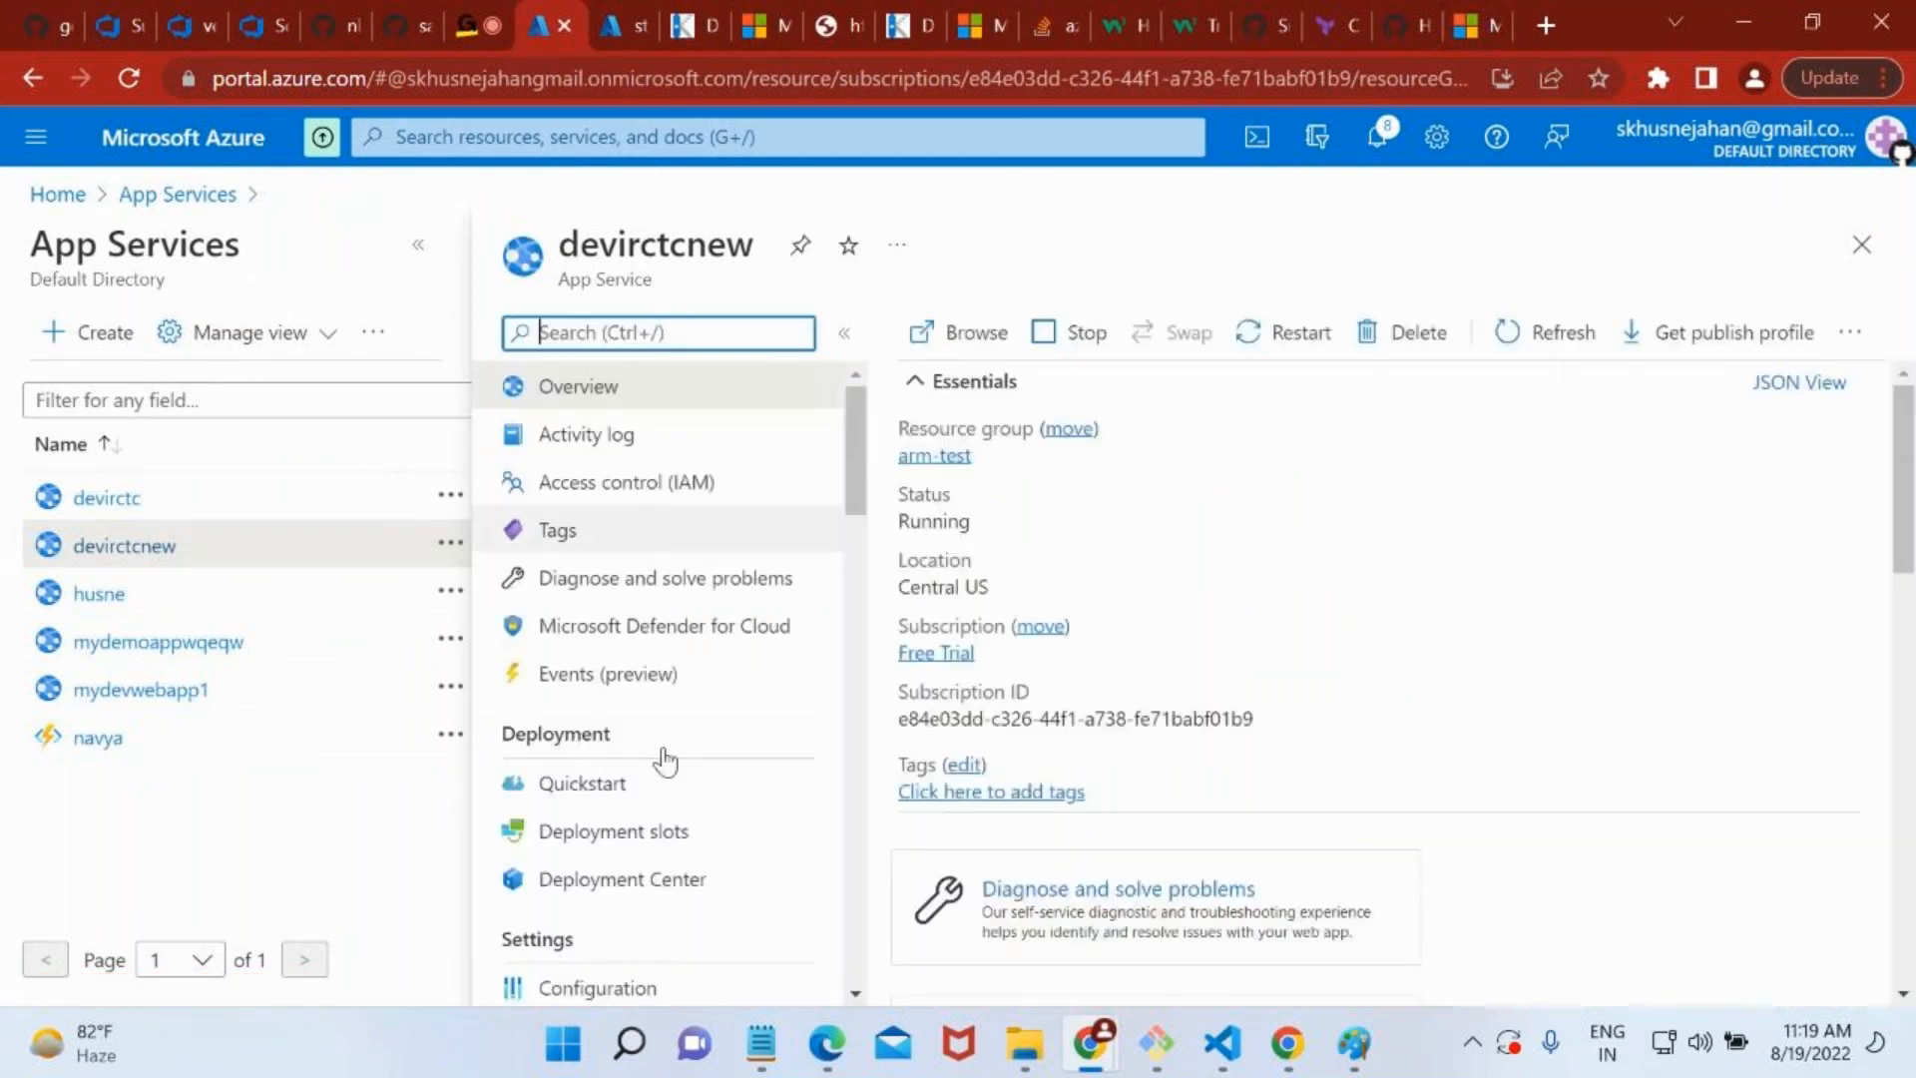
scroll(663, 759, "down", 3)
left_click(642, 539)
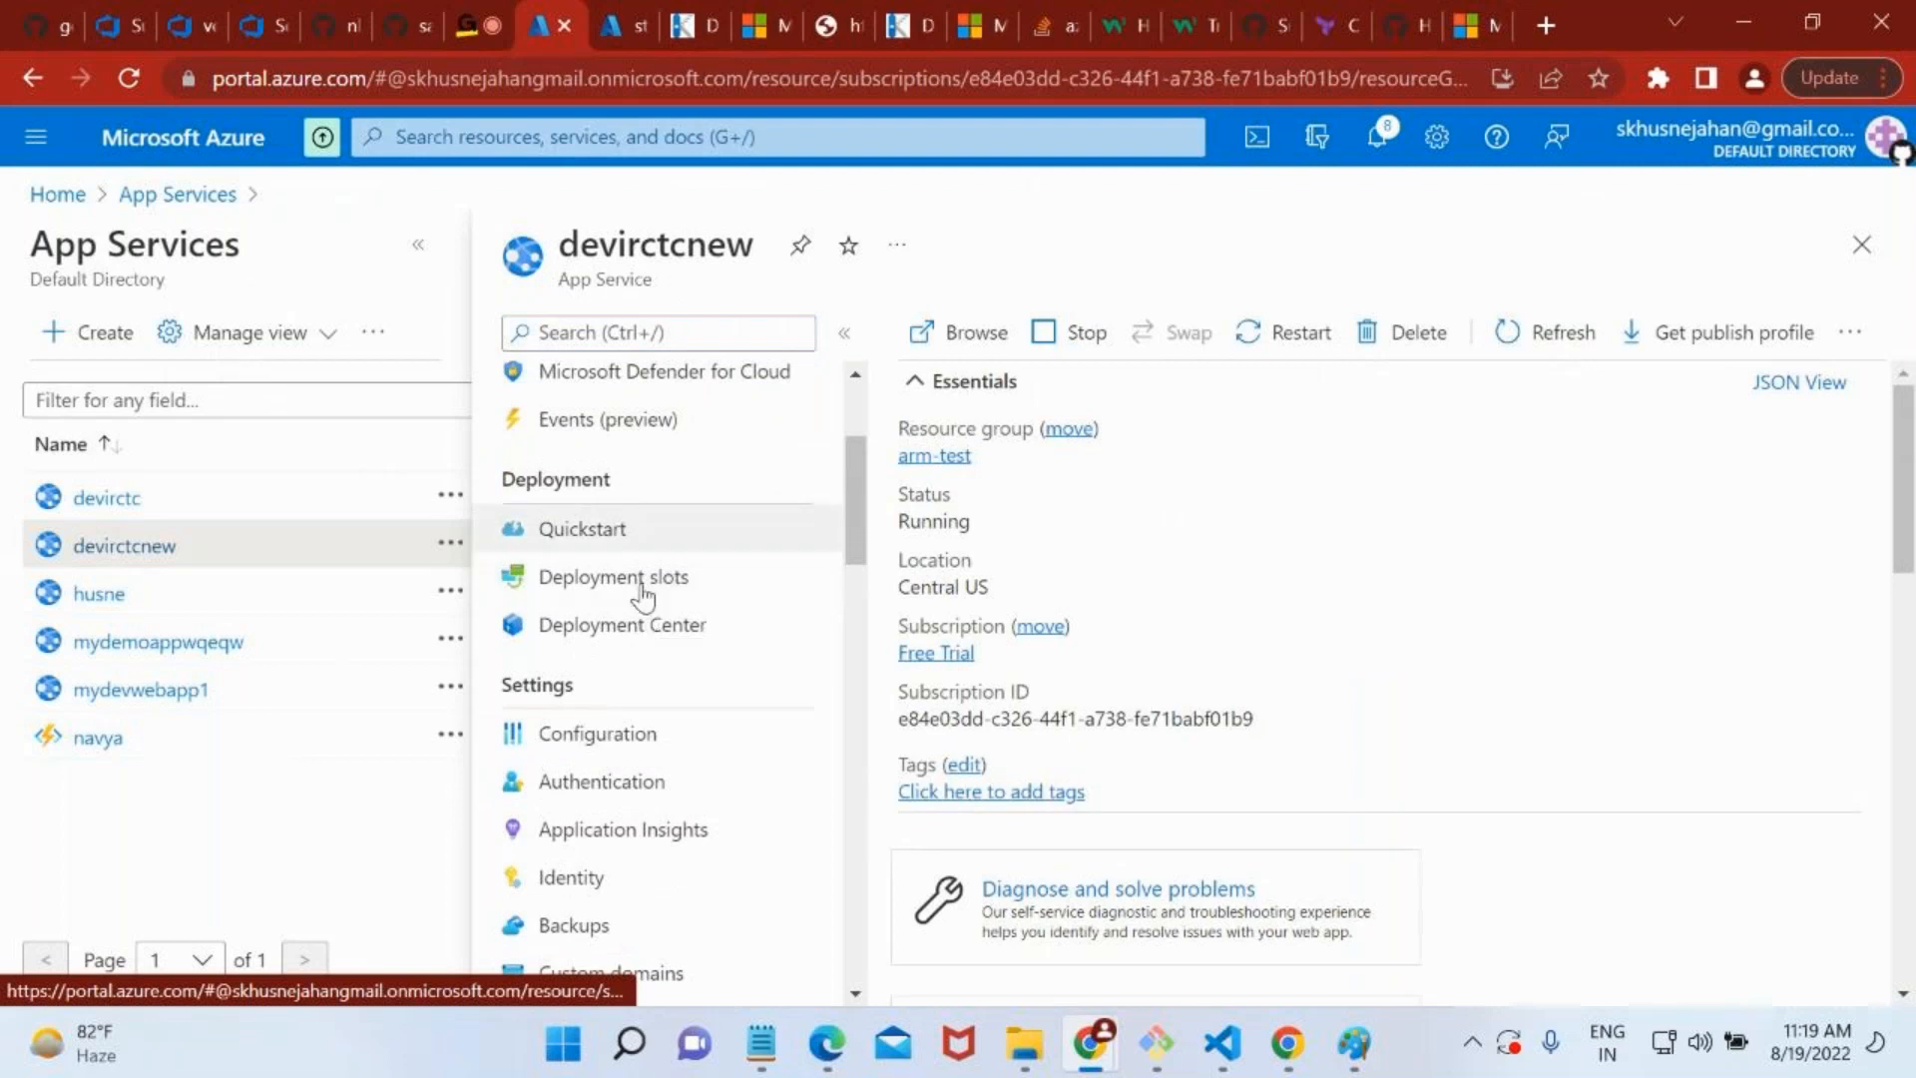
left_click(658, 578)
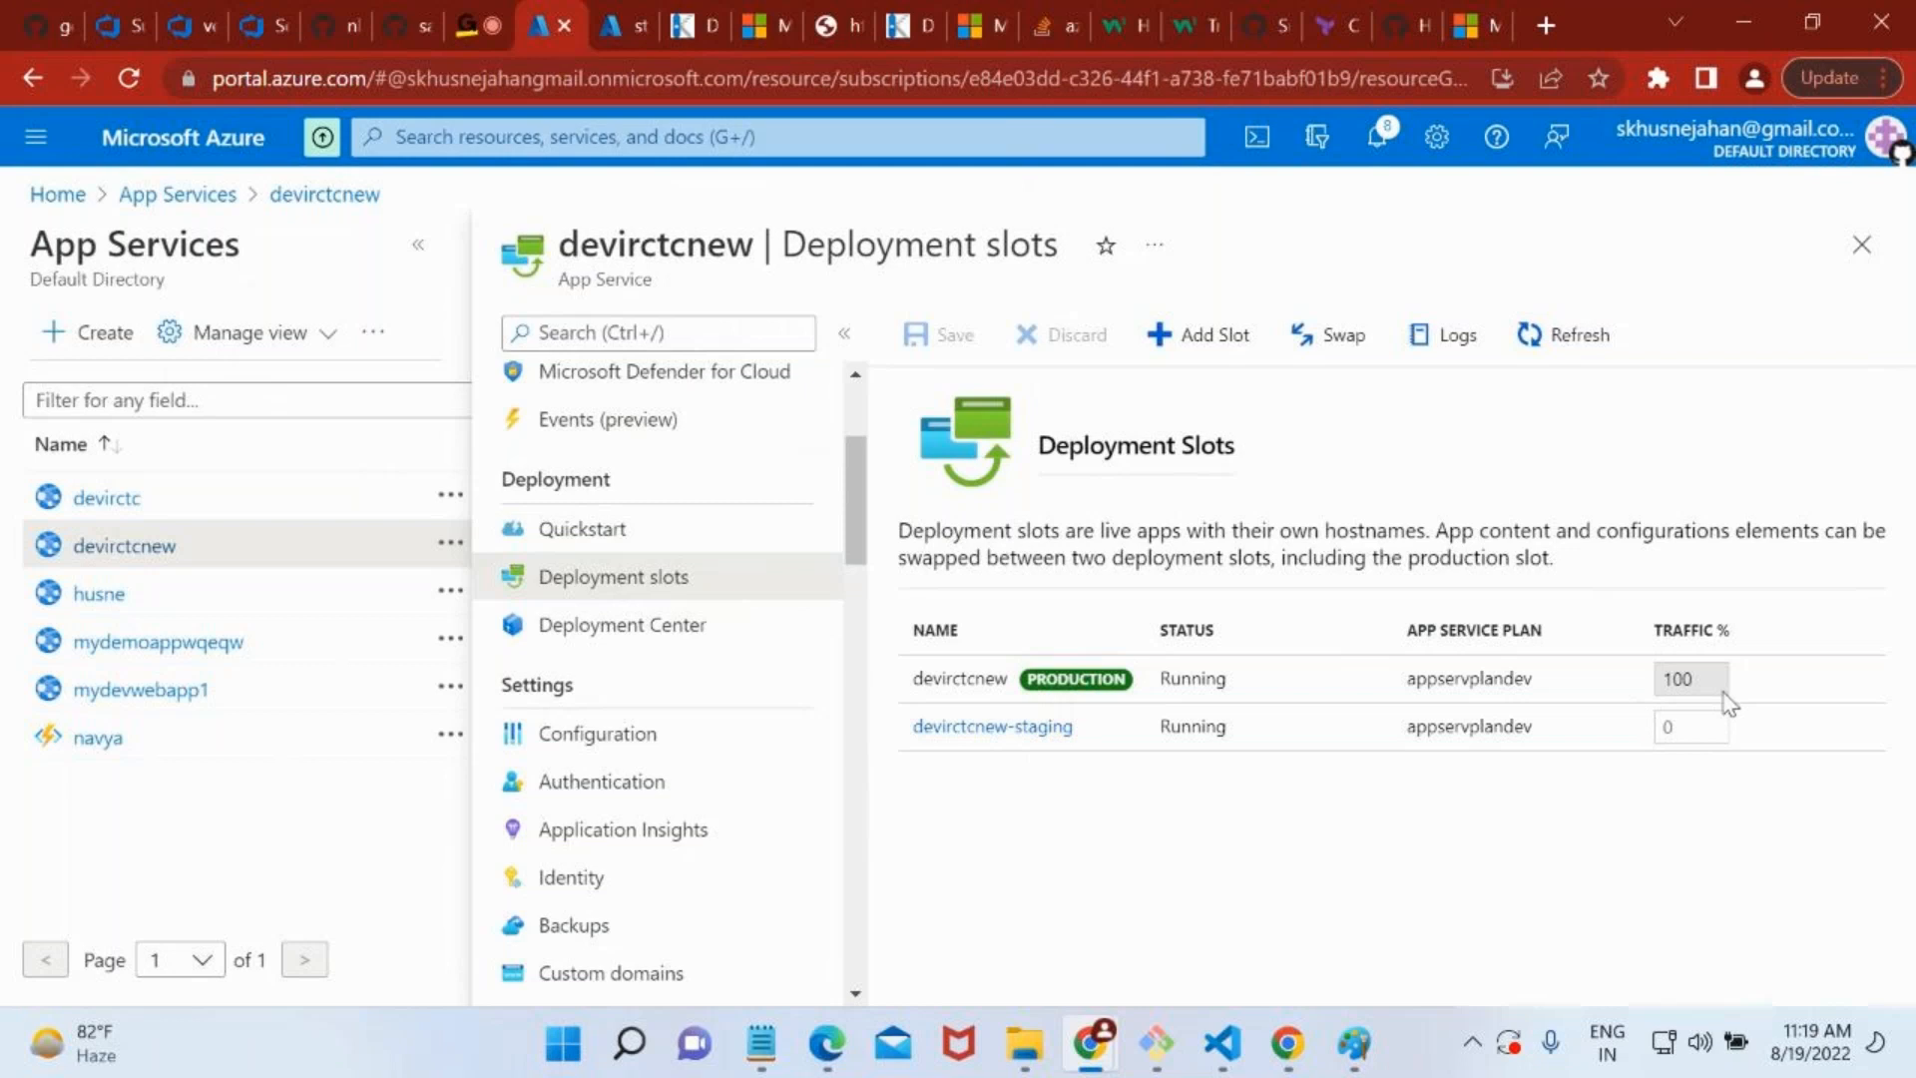
left_click(1681, 679)
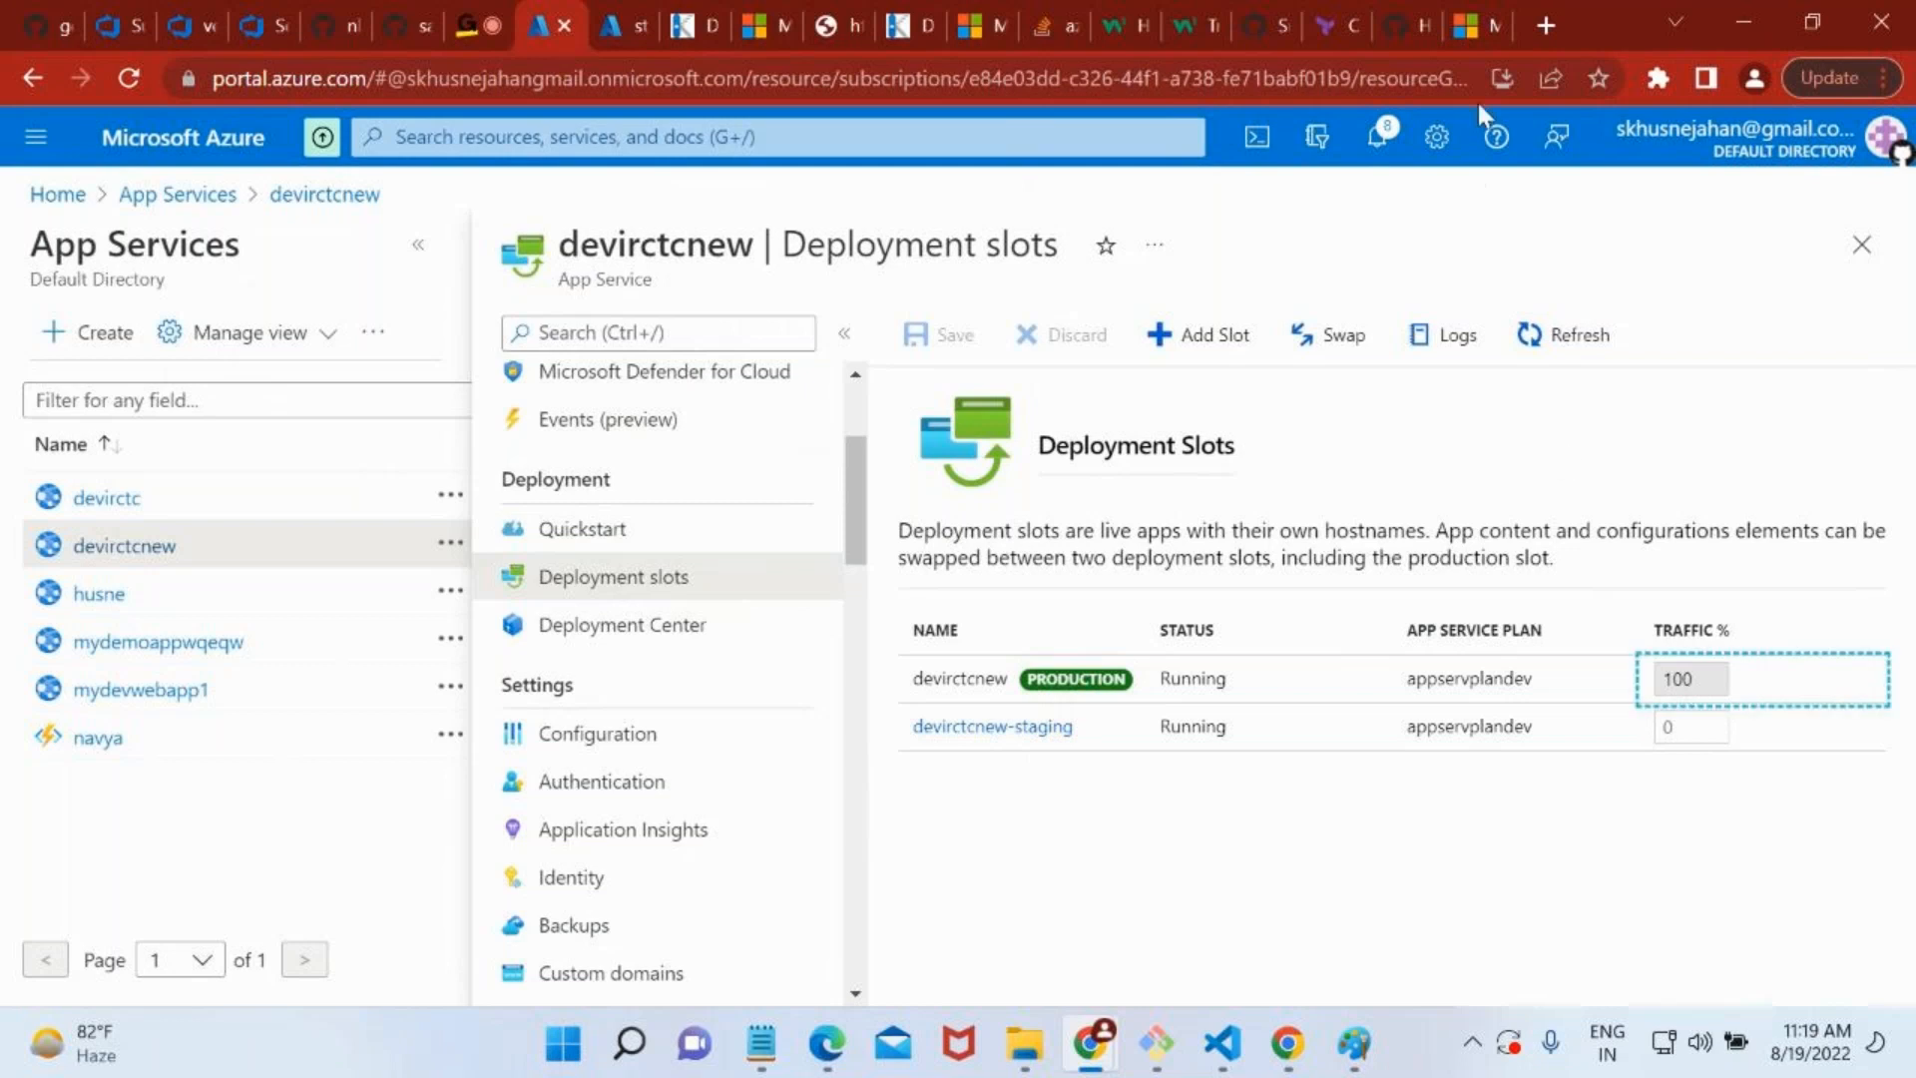
left_click(1474, 29)
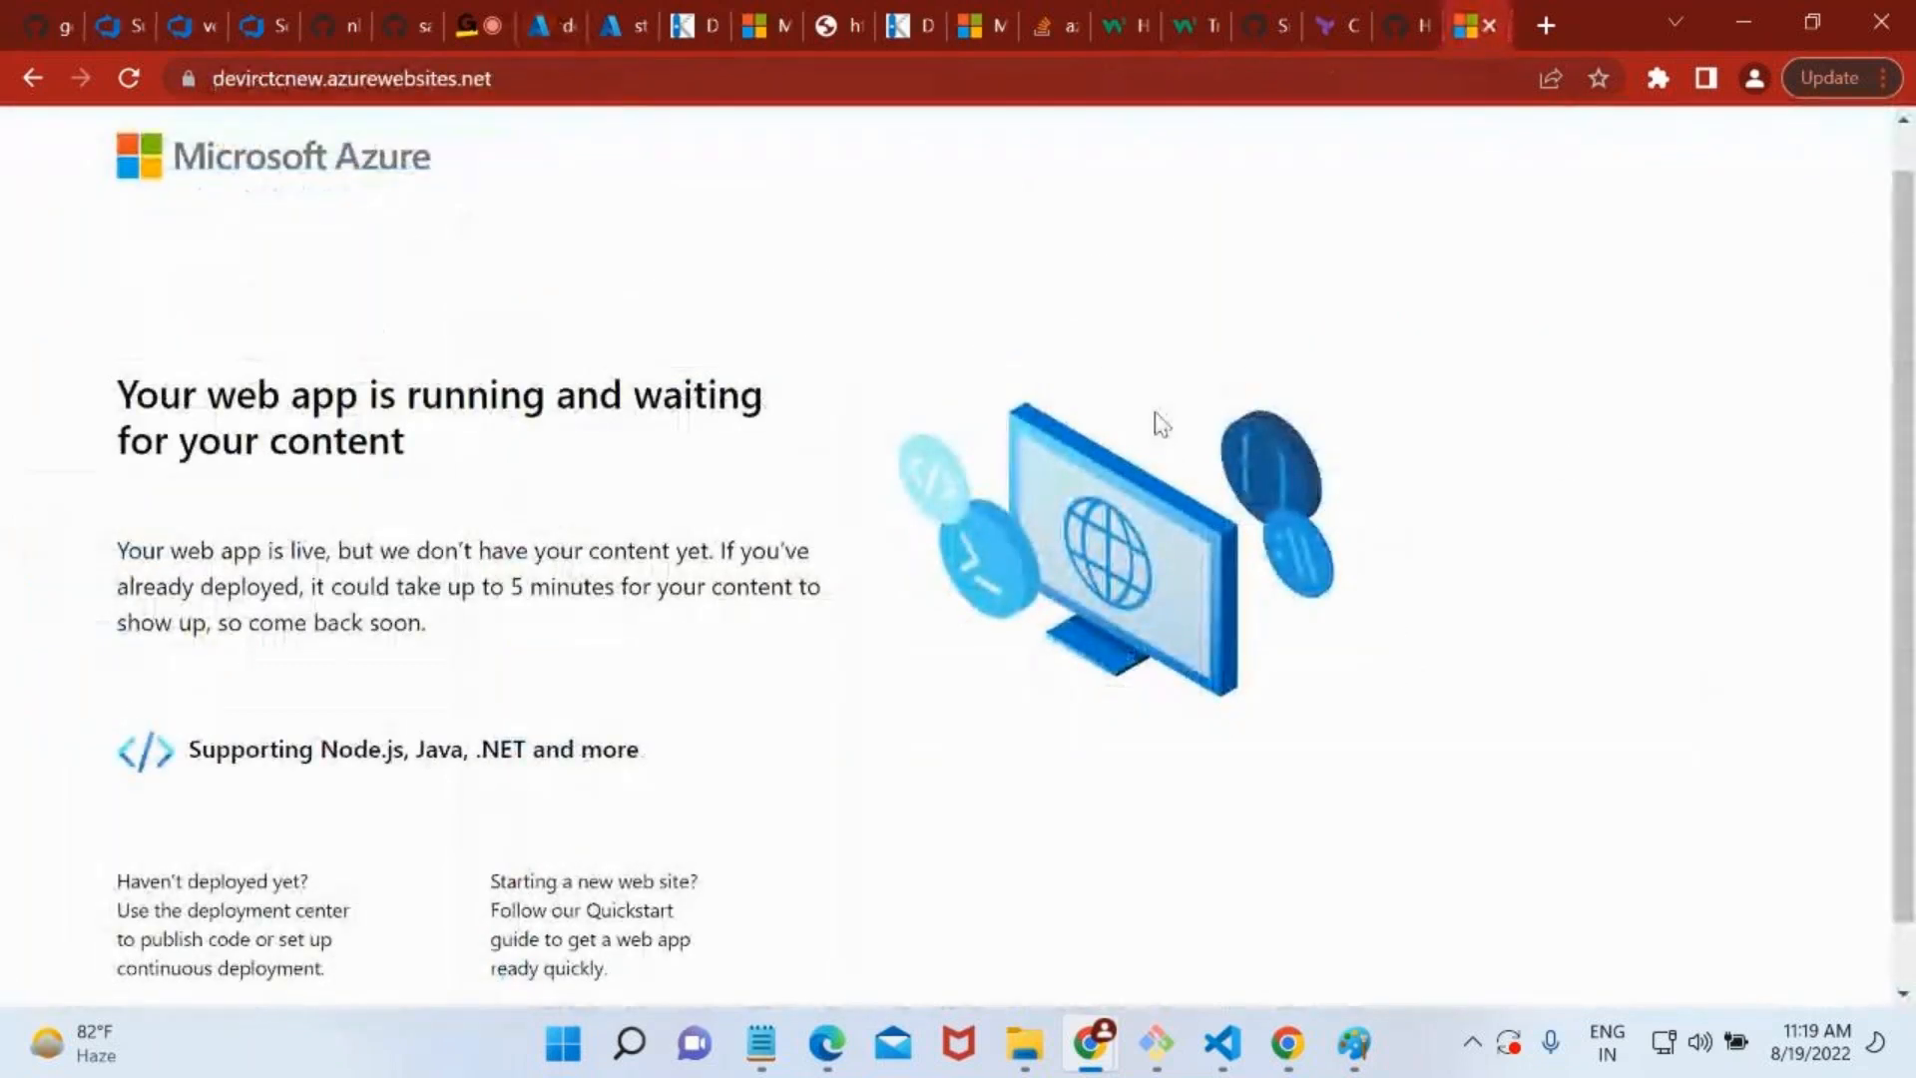
left_click(1491, 25)
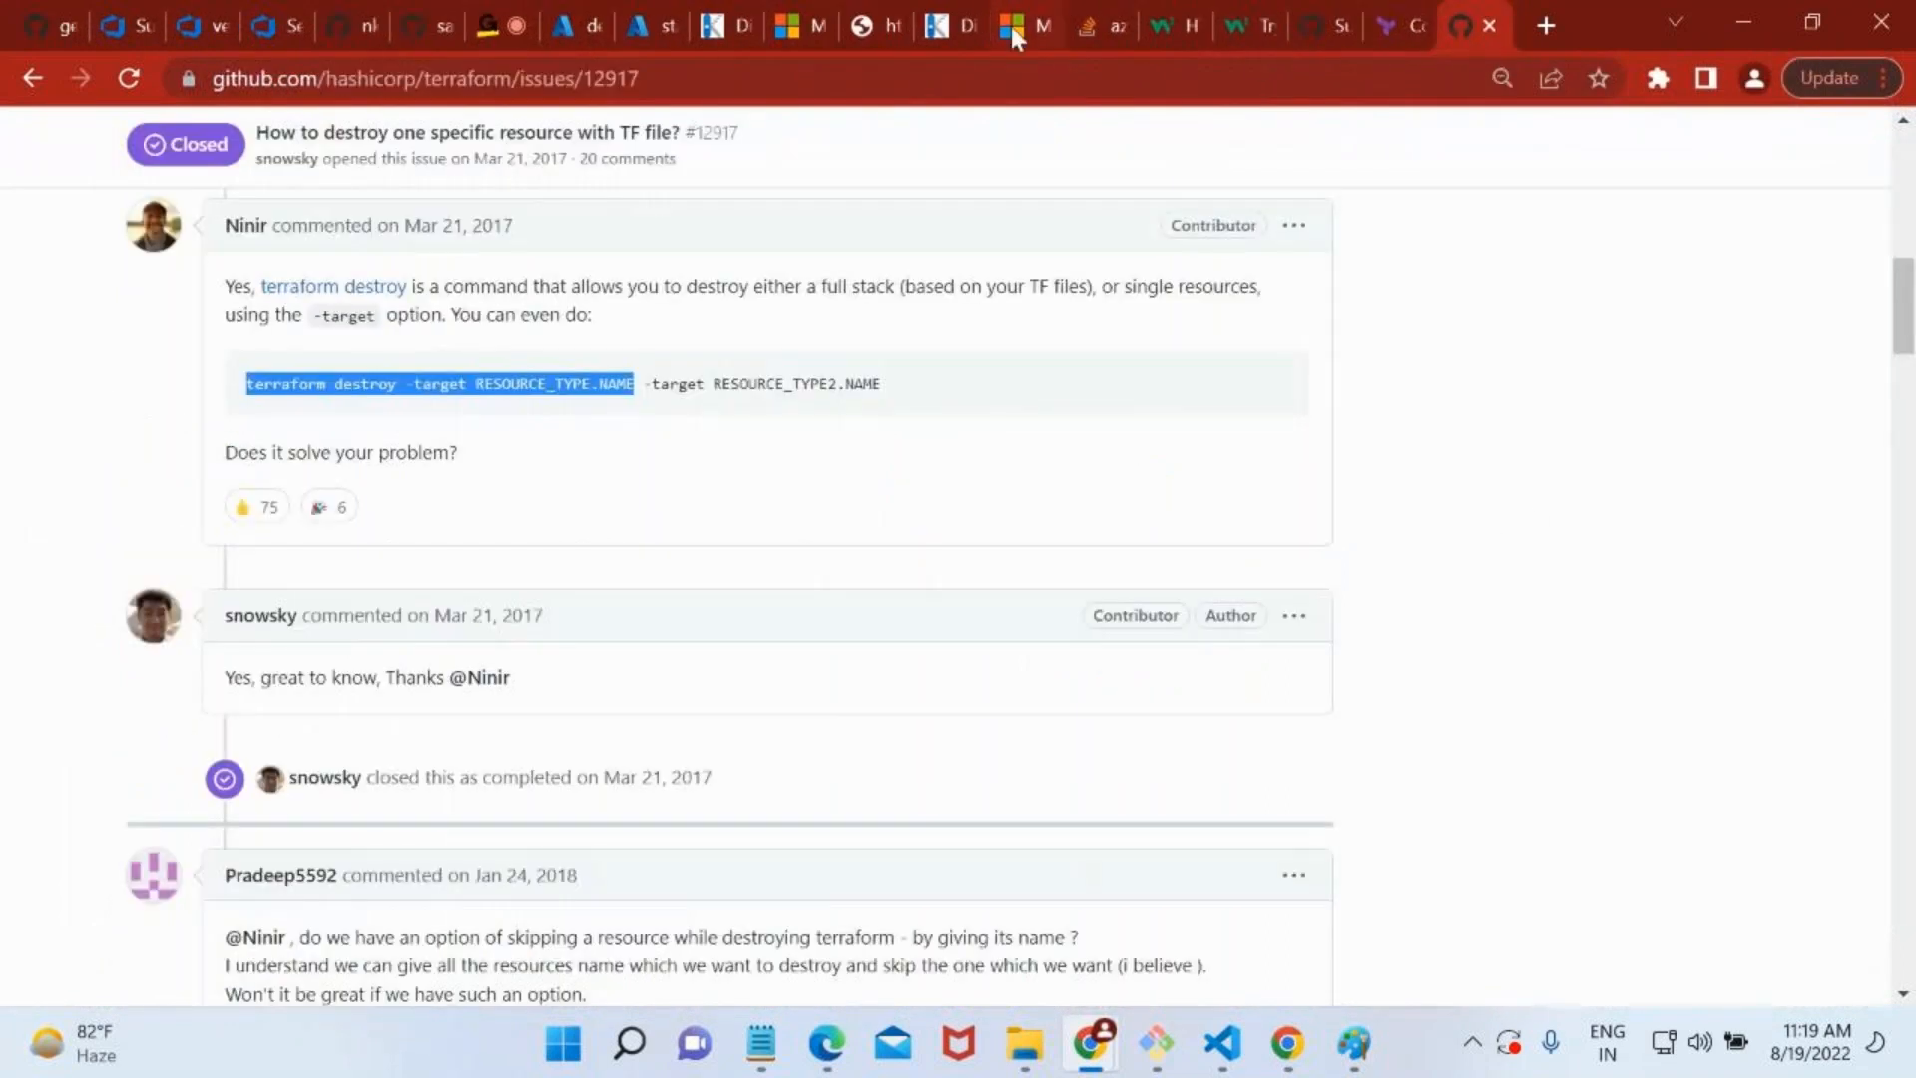
key("super+space")
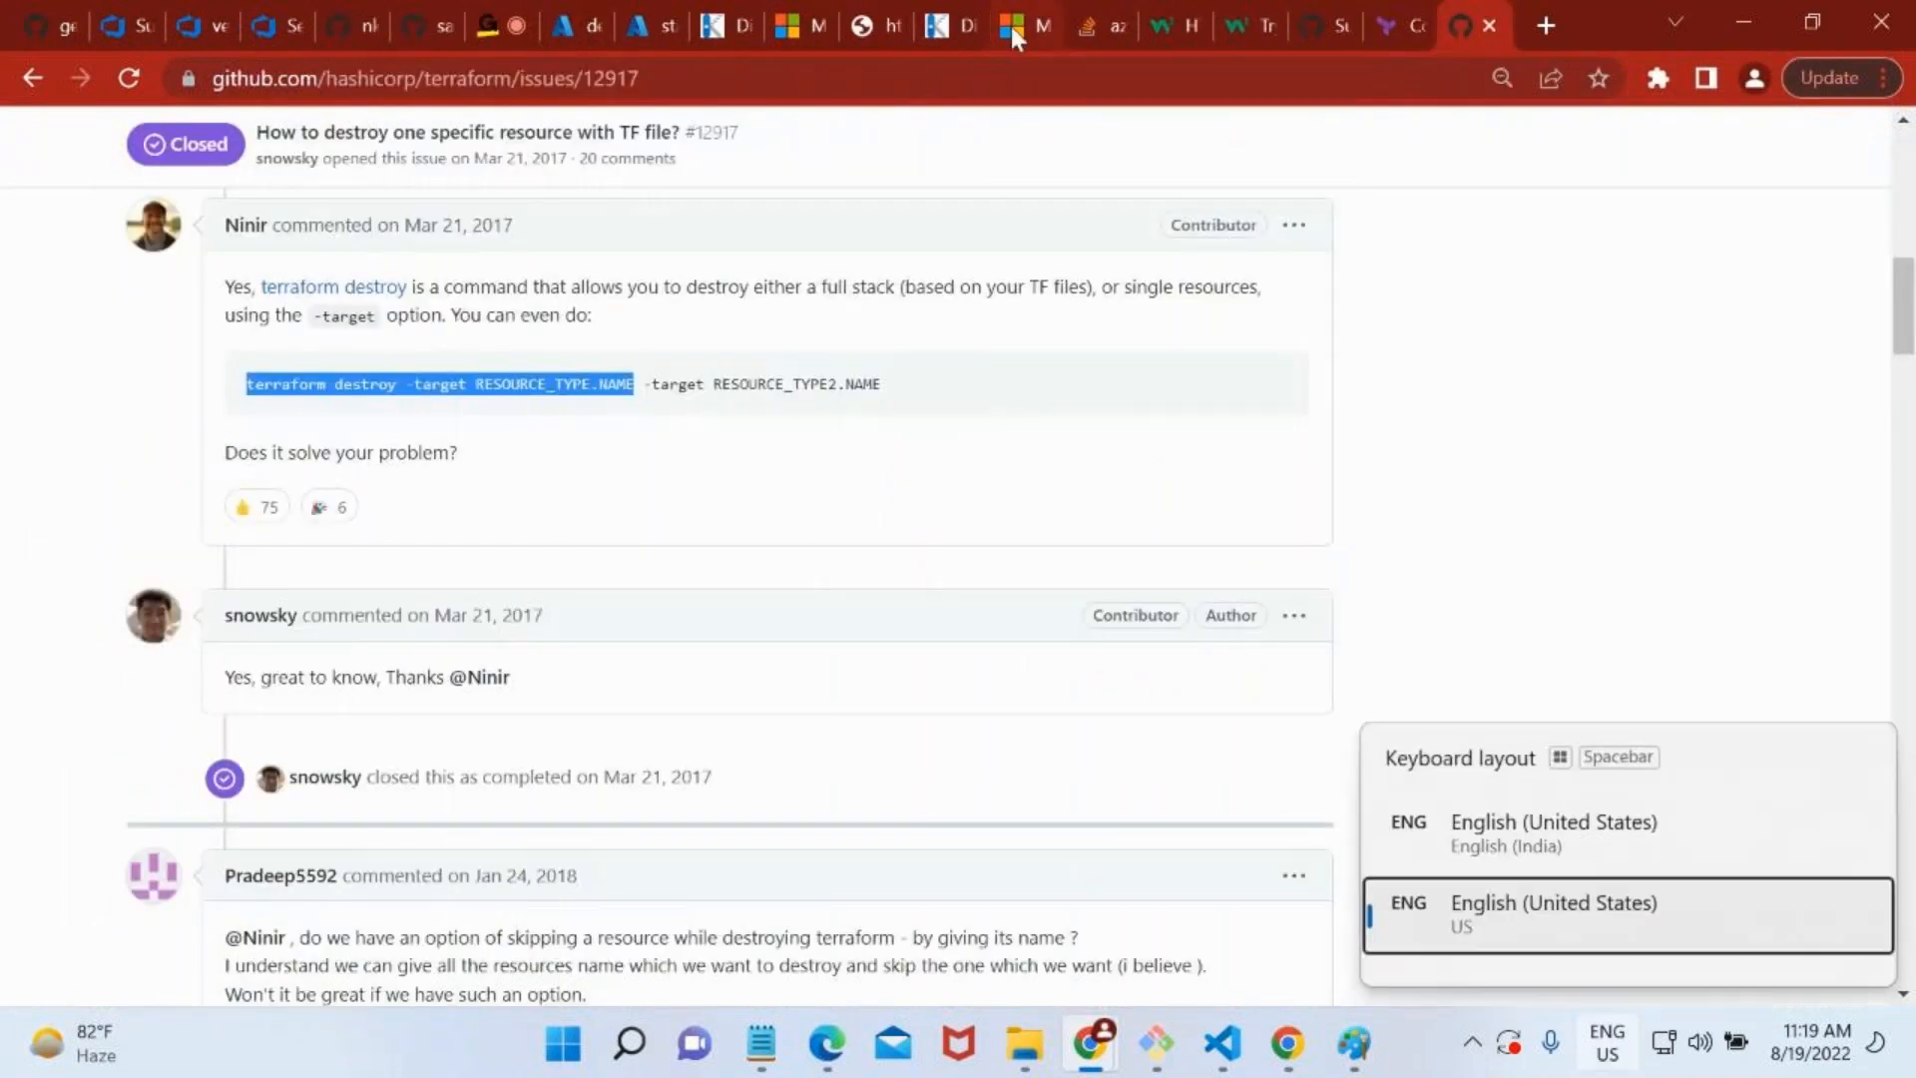
key("super+space")
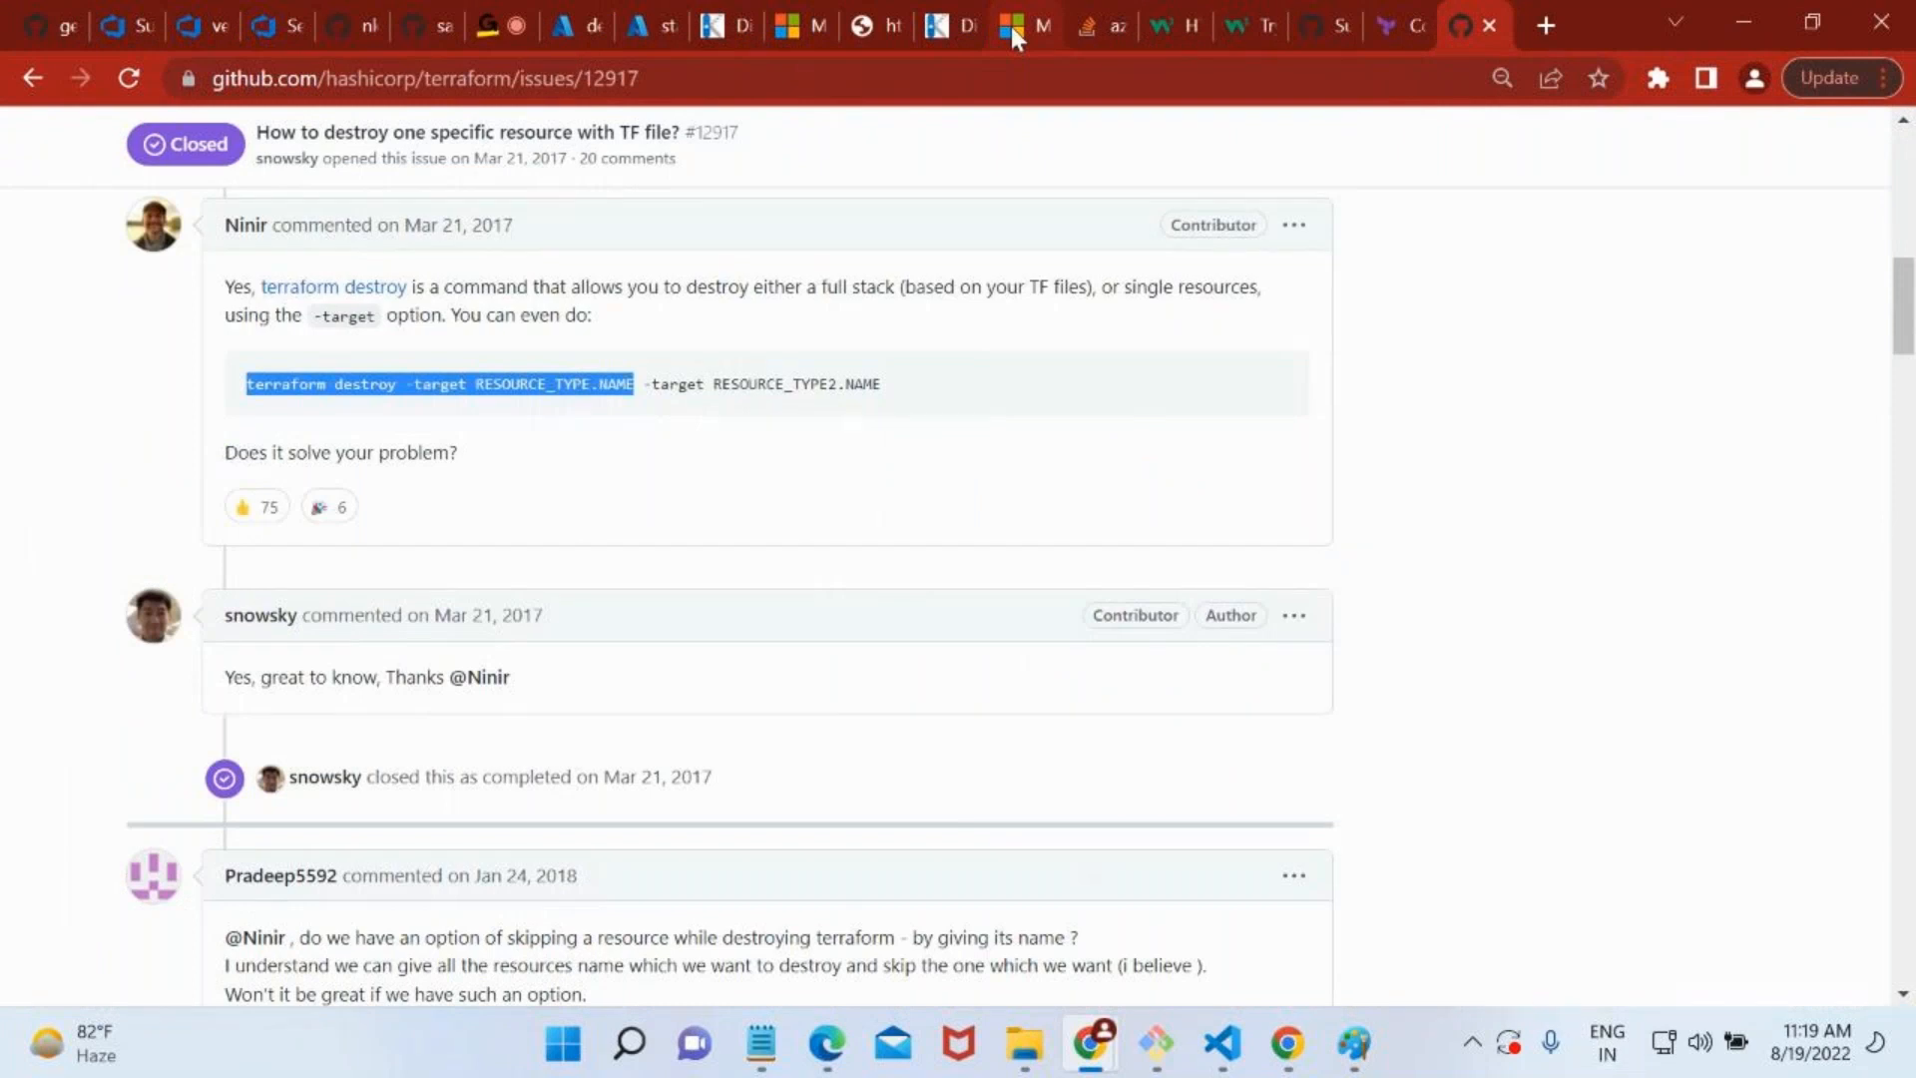
key("ctrl+shift+t")
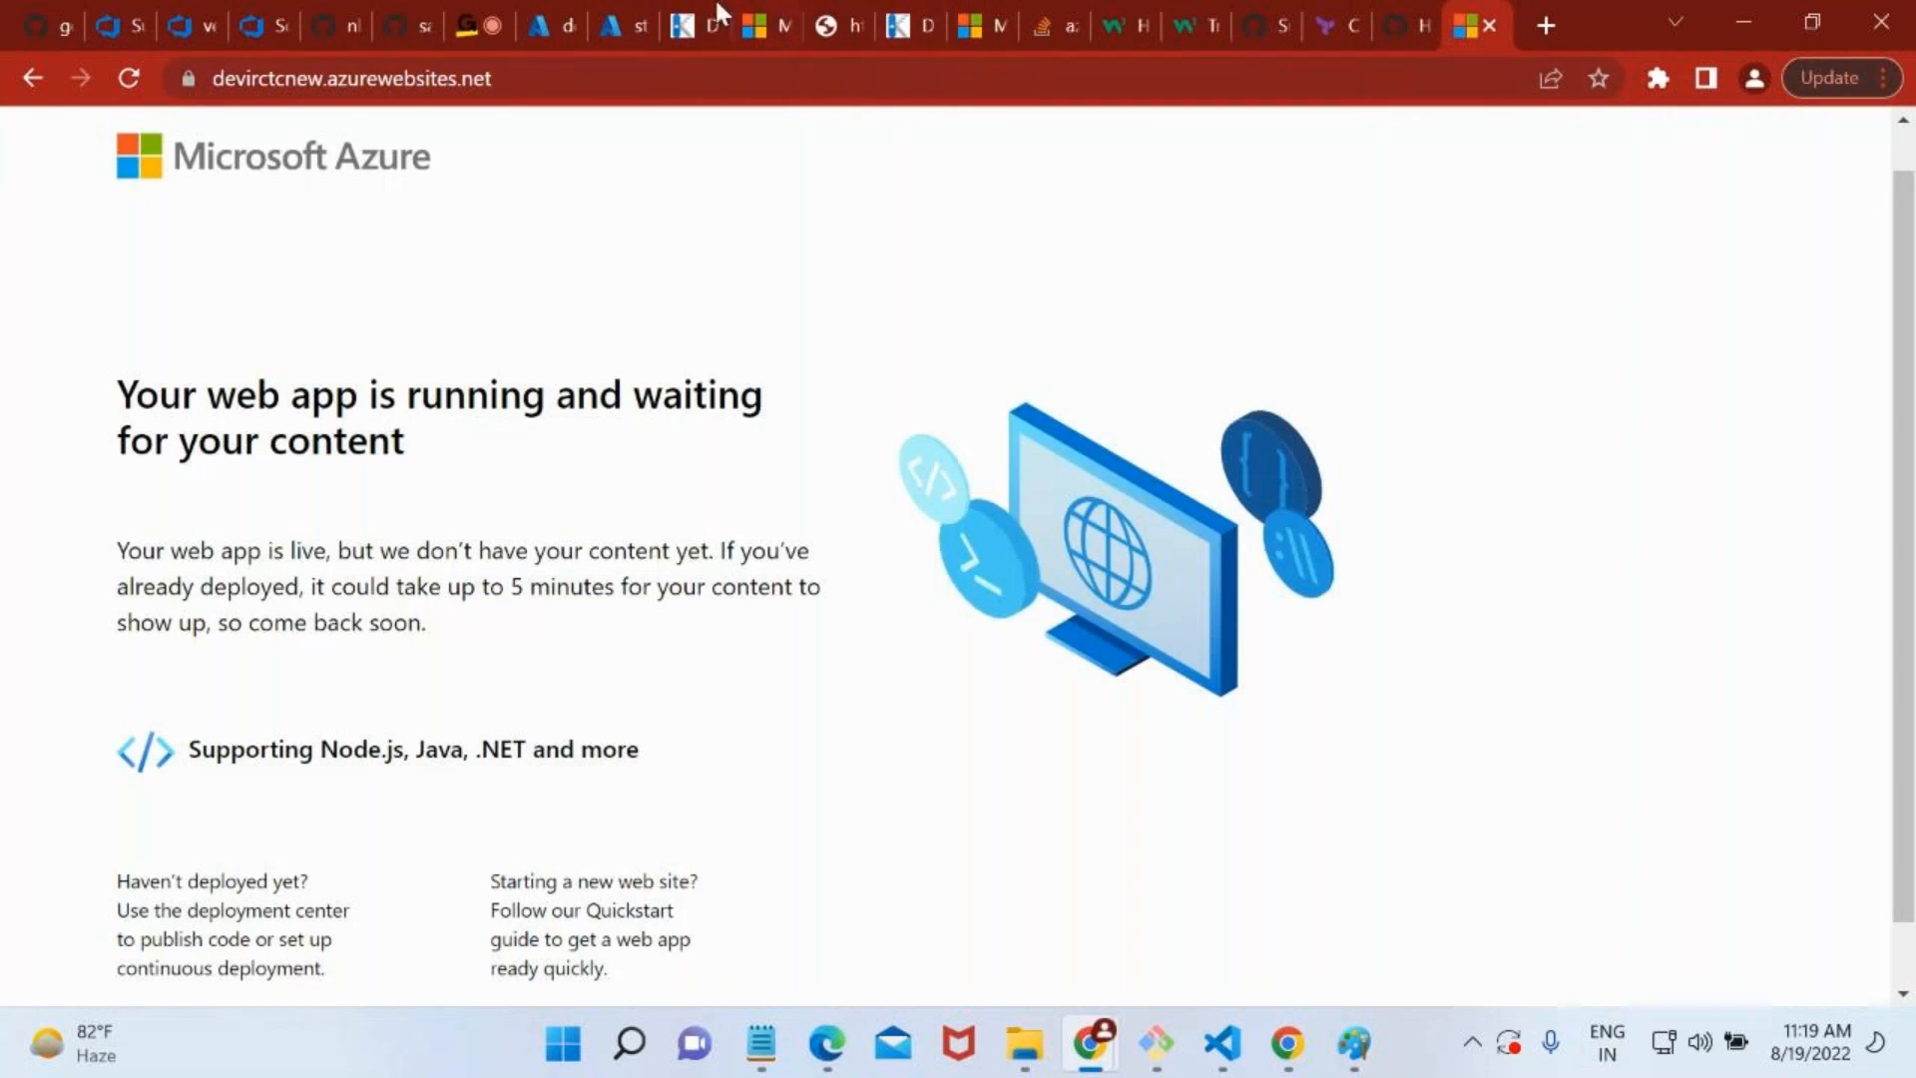
On devirctcnew's Deployment slots page, set the staging slot's traffic to 100% and save.
left_click(626, 3)
left_click(554, 15)
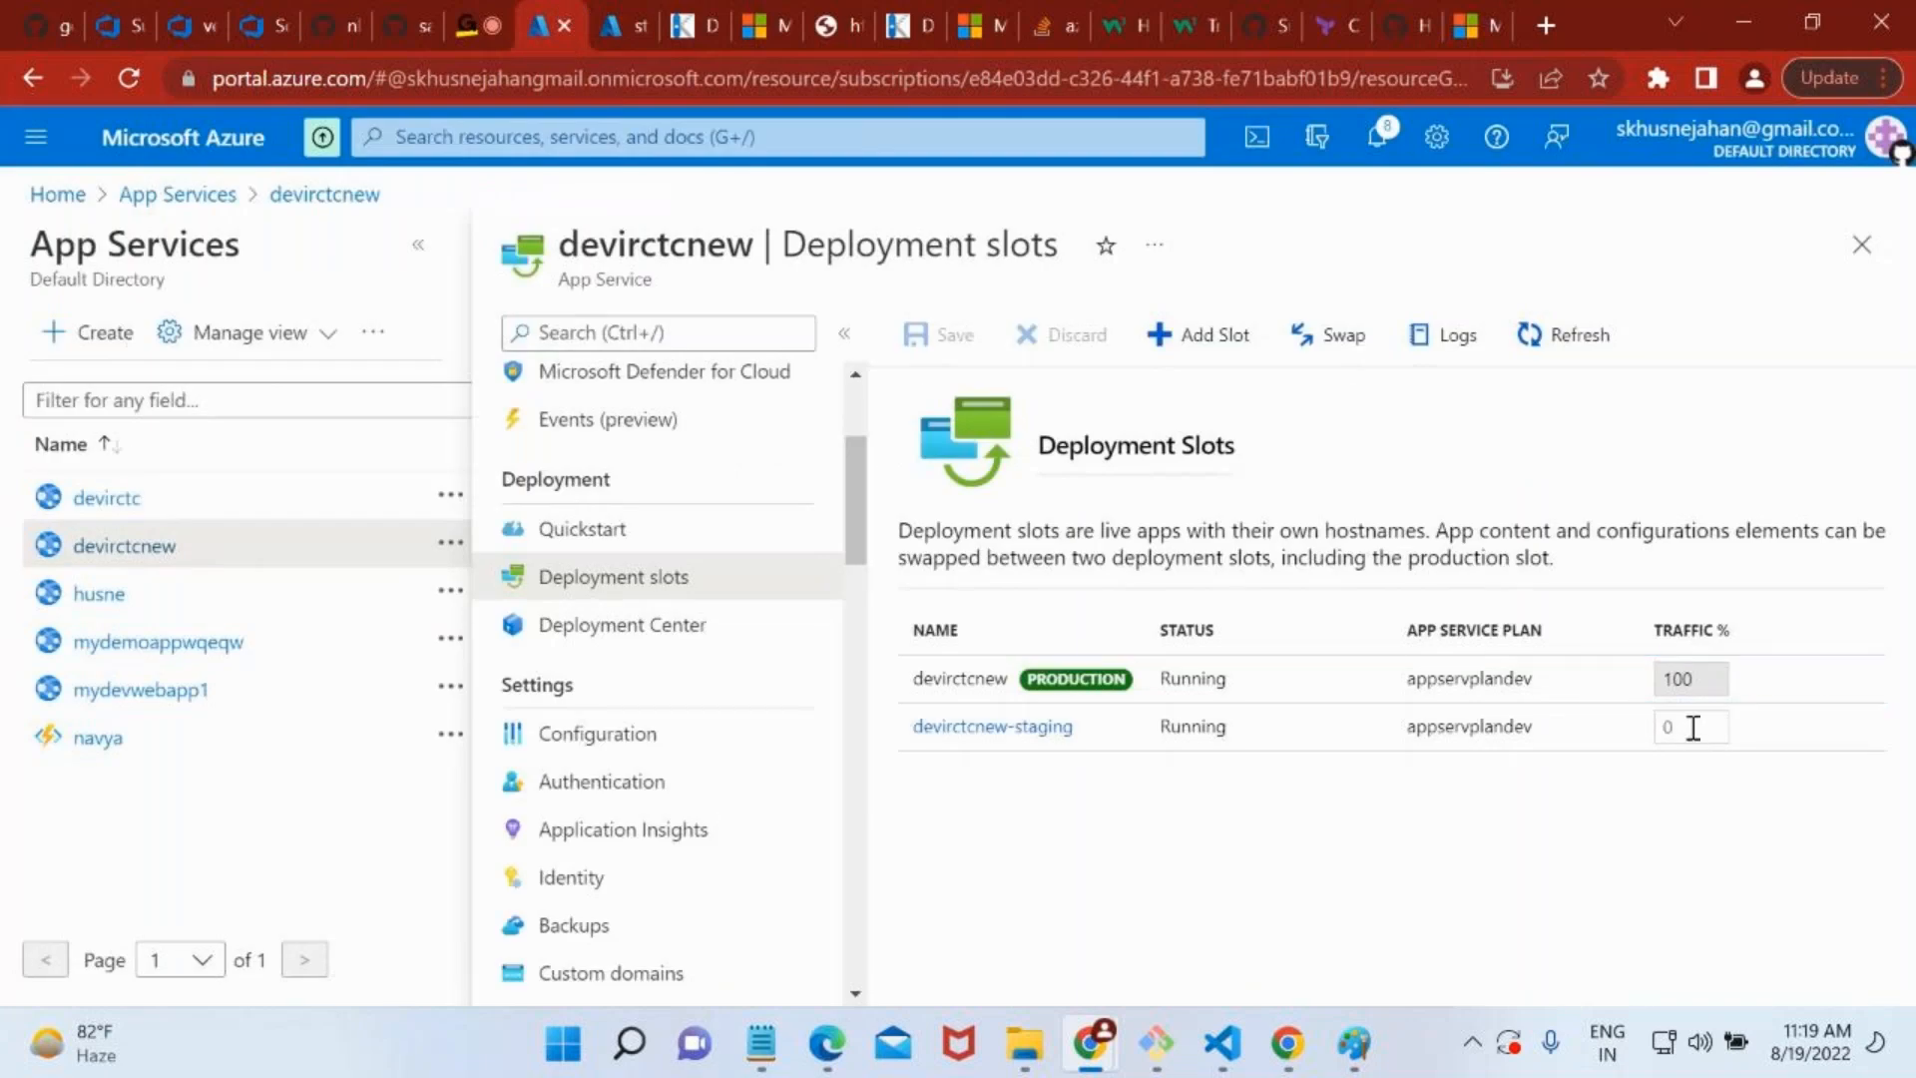
left_click(1694, 726)
type("1")
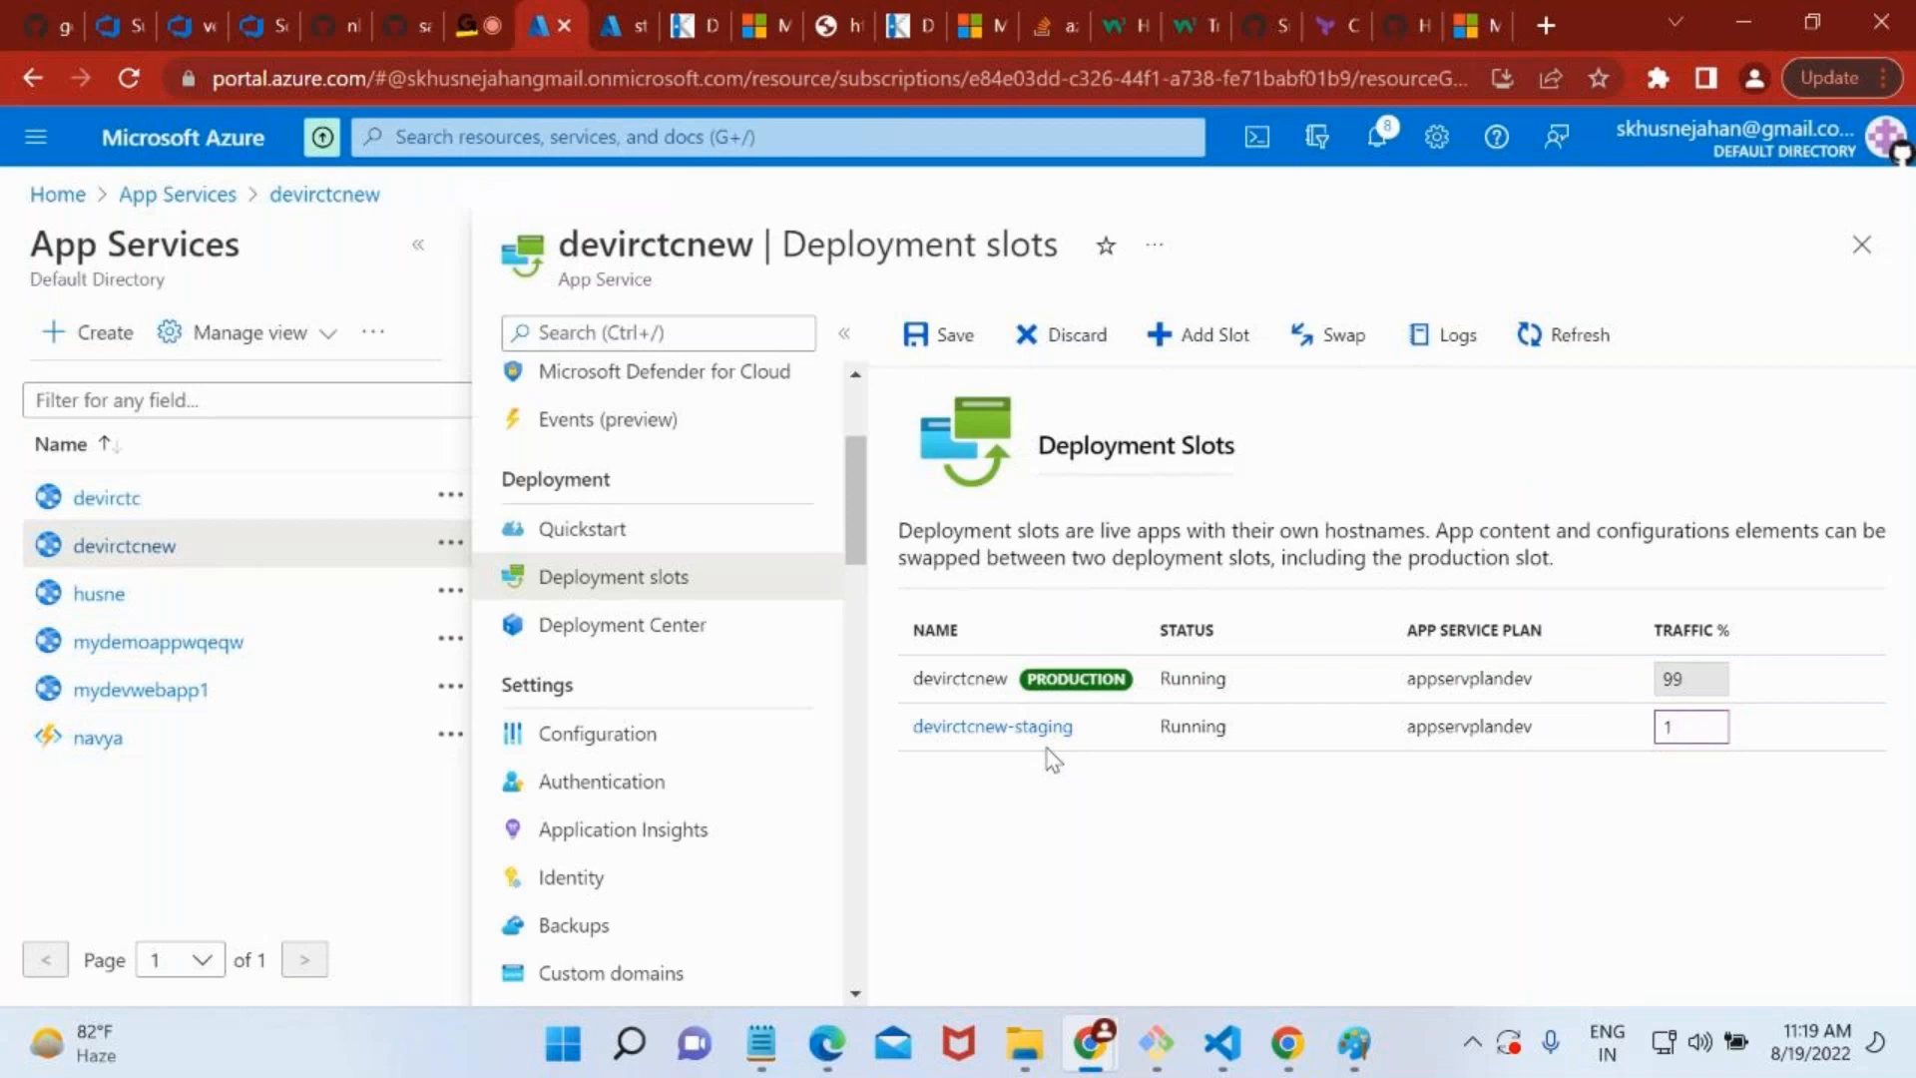
type("00")
left_click(948, 344)
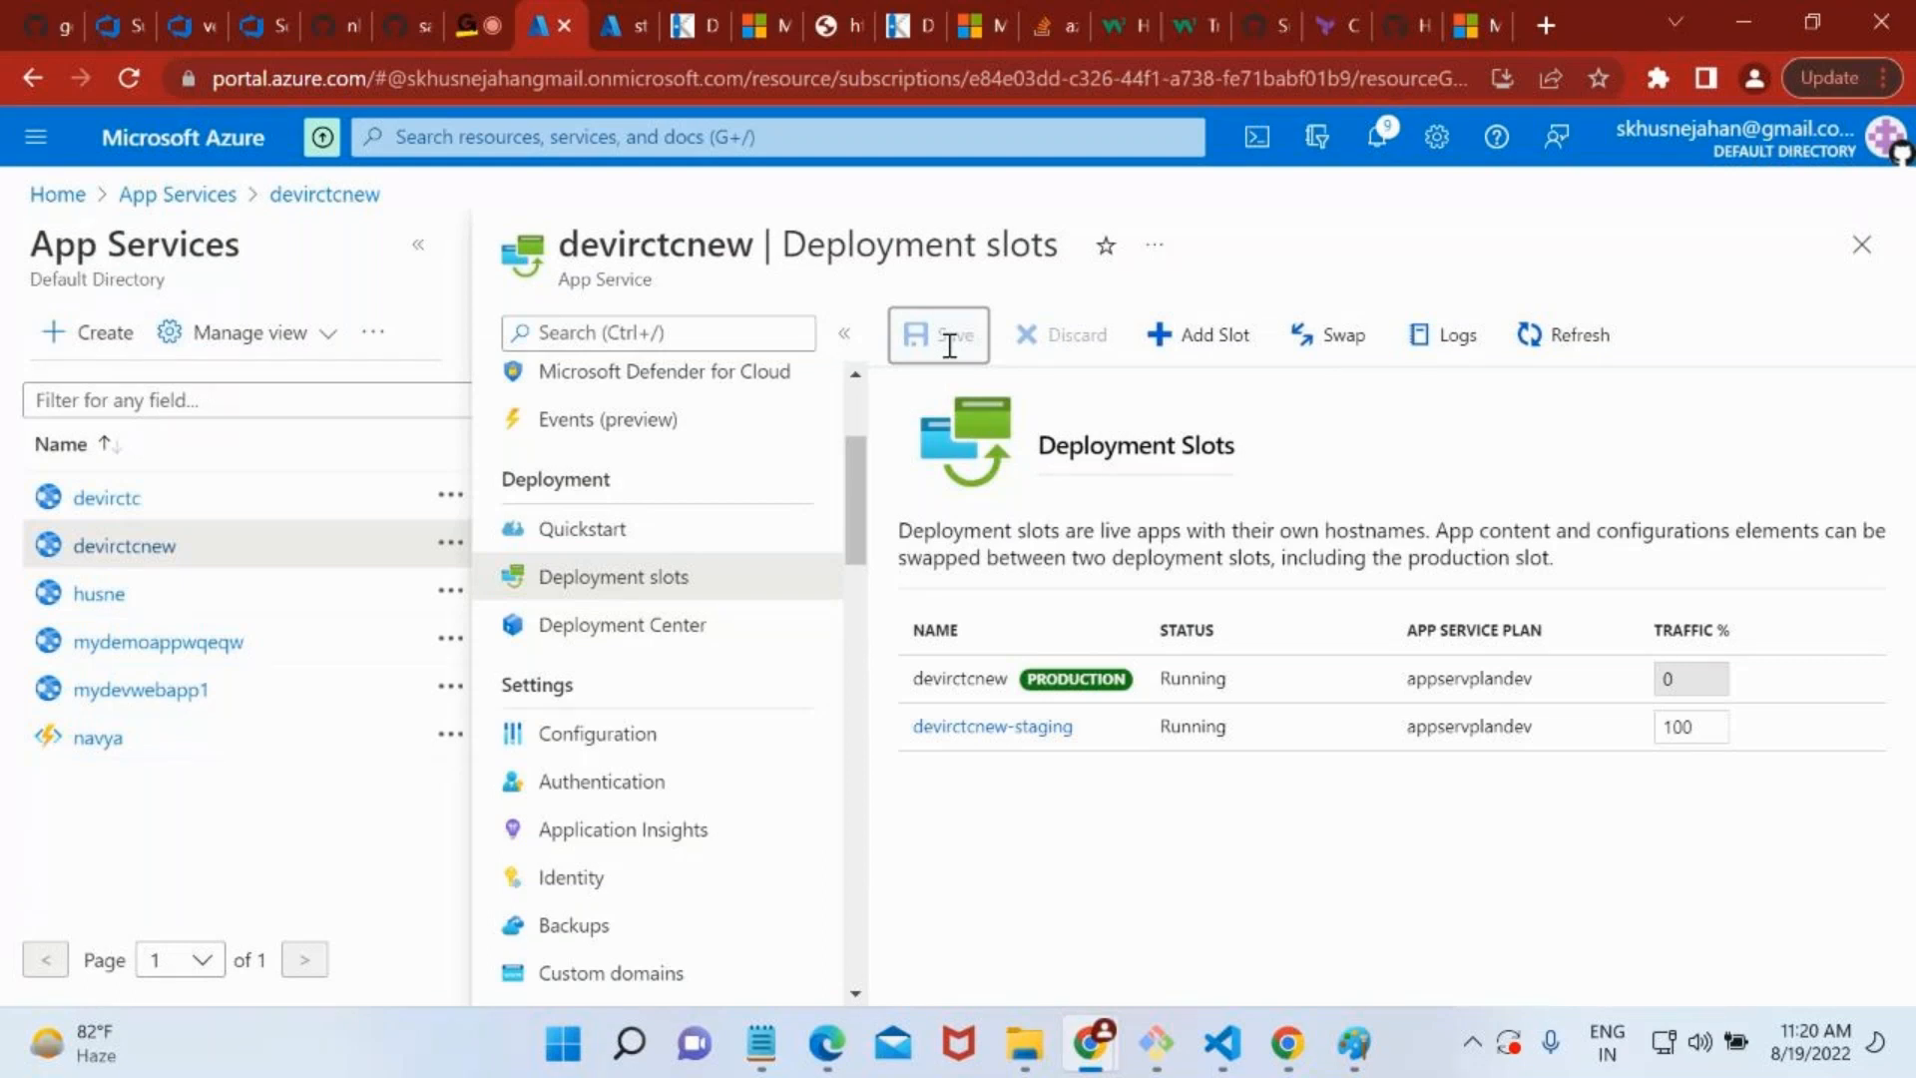
Copy the production URL from devirctcnew's overview, open it in a new browser tab, and check the address and page heading.
scroll(619, 449, "up", 3)
left_click(614, 387)
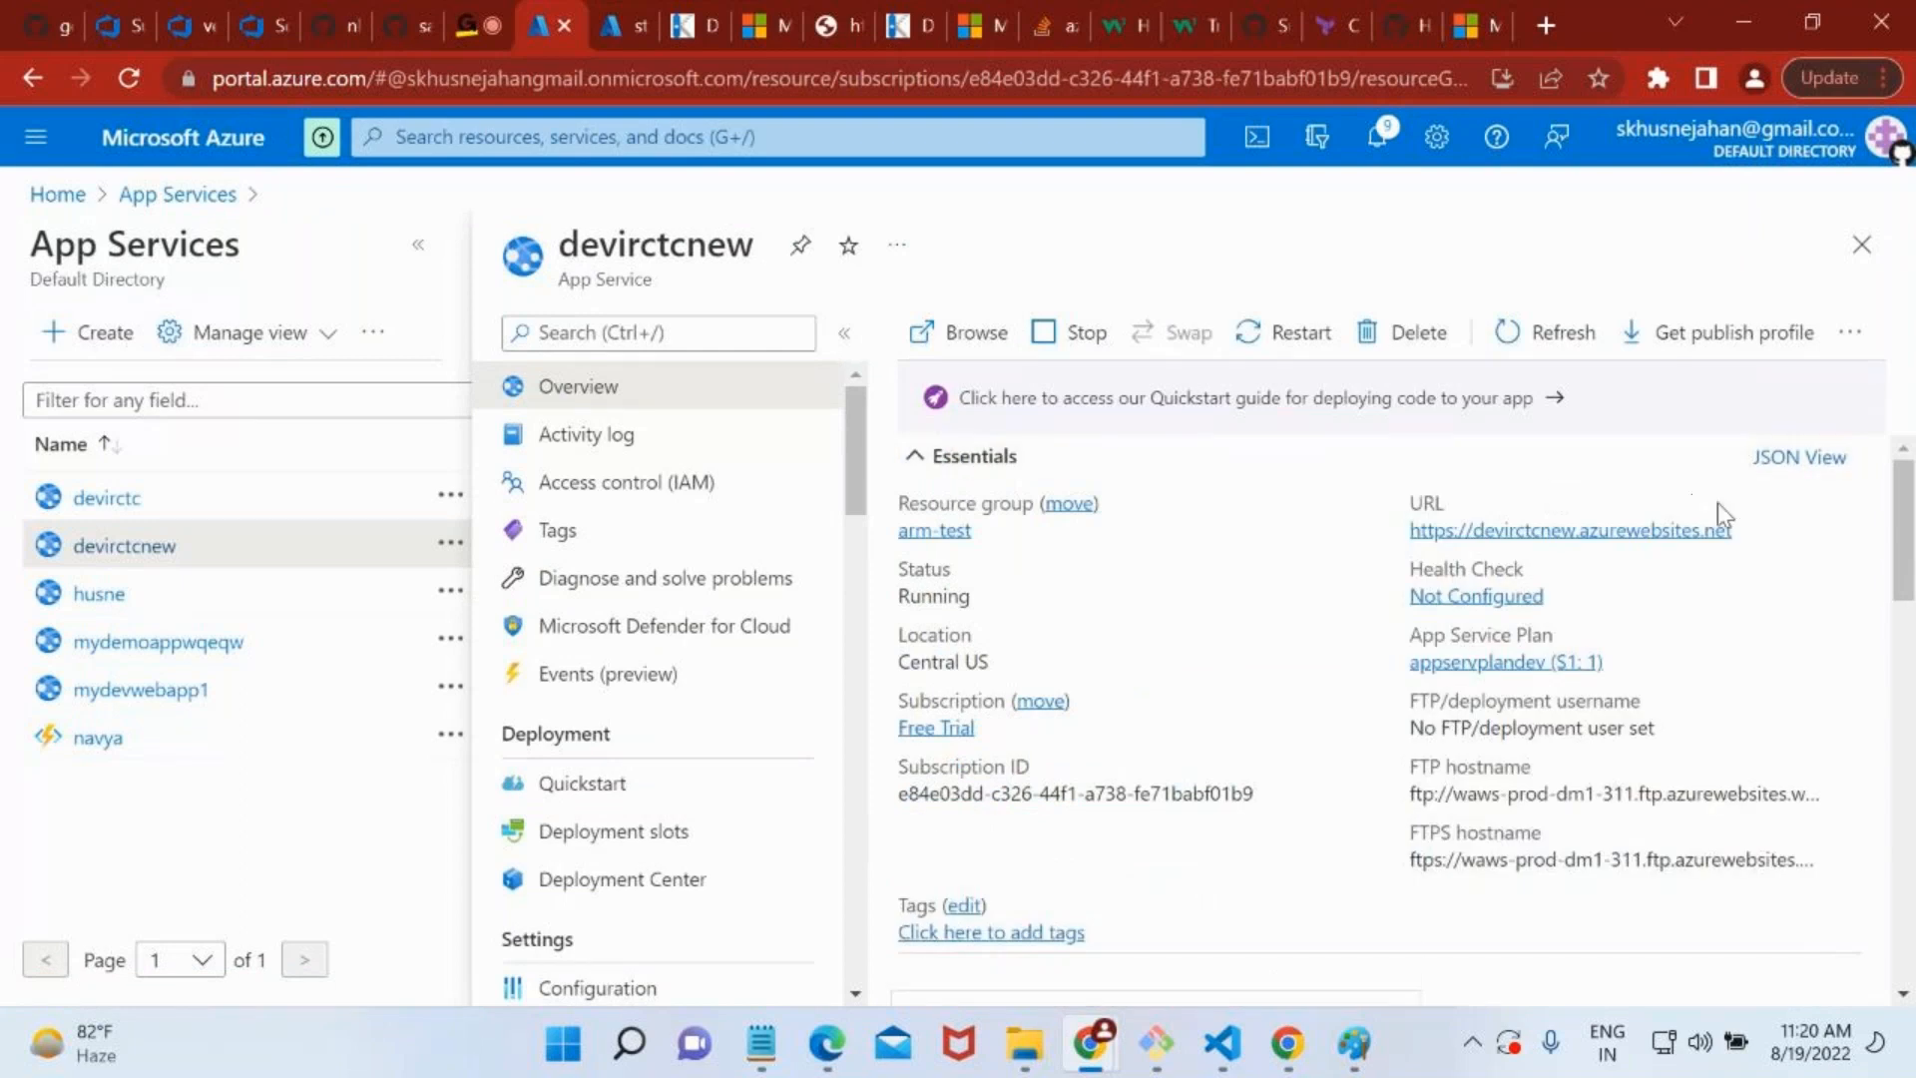
left_click(1751, 530)
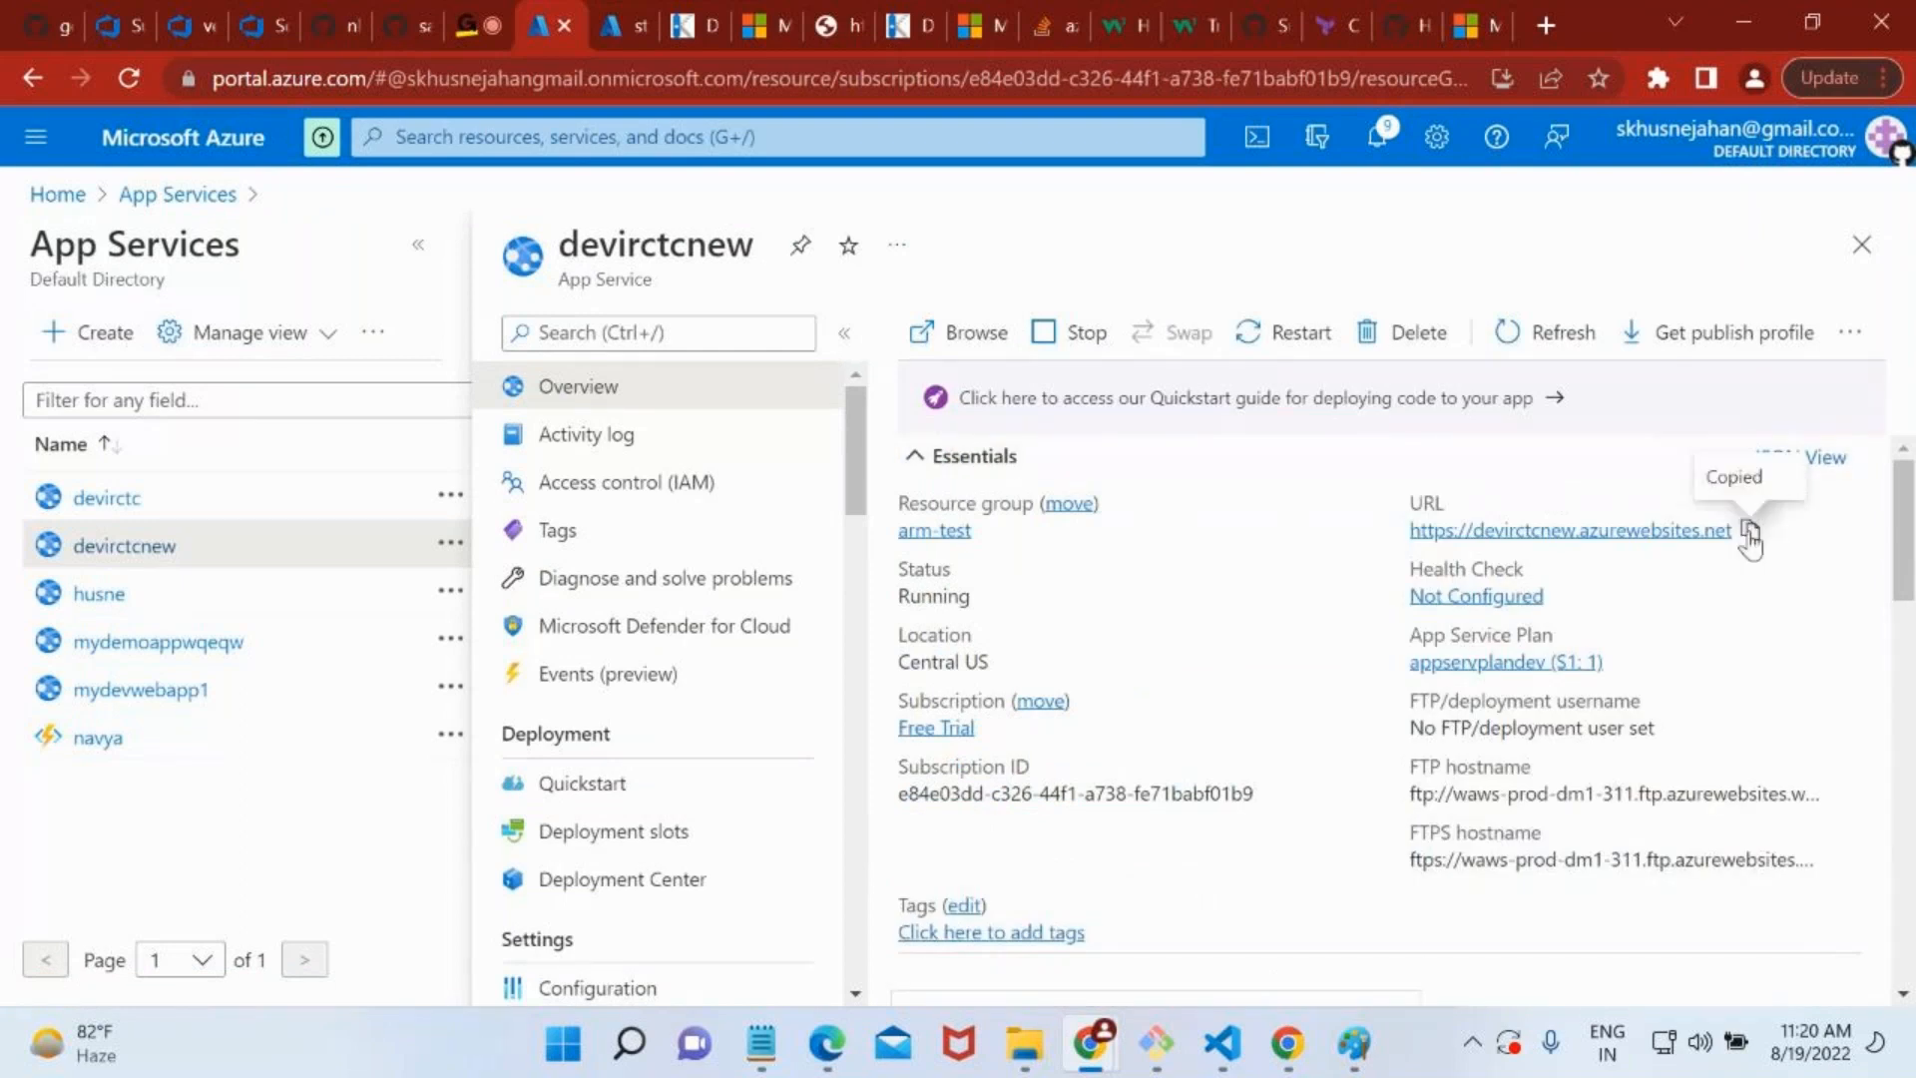
left_click(1548, 26)
key("ctrl+v")
key("Return")
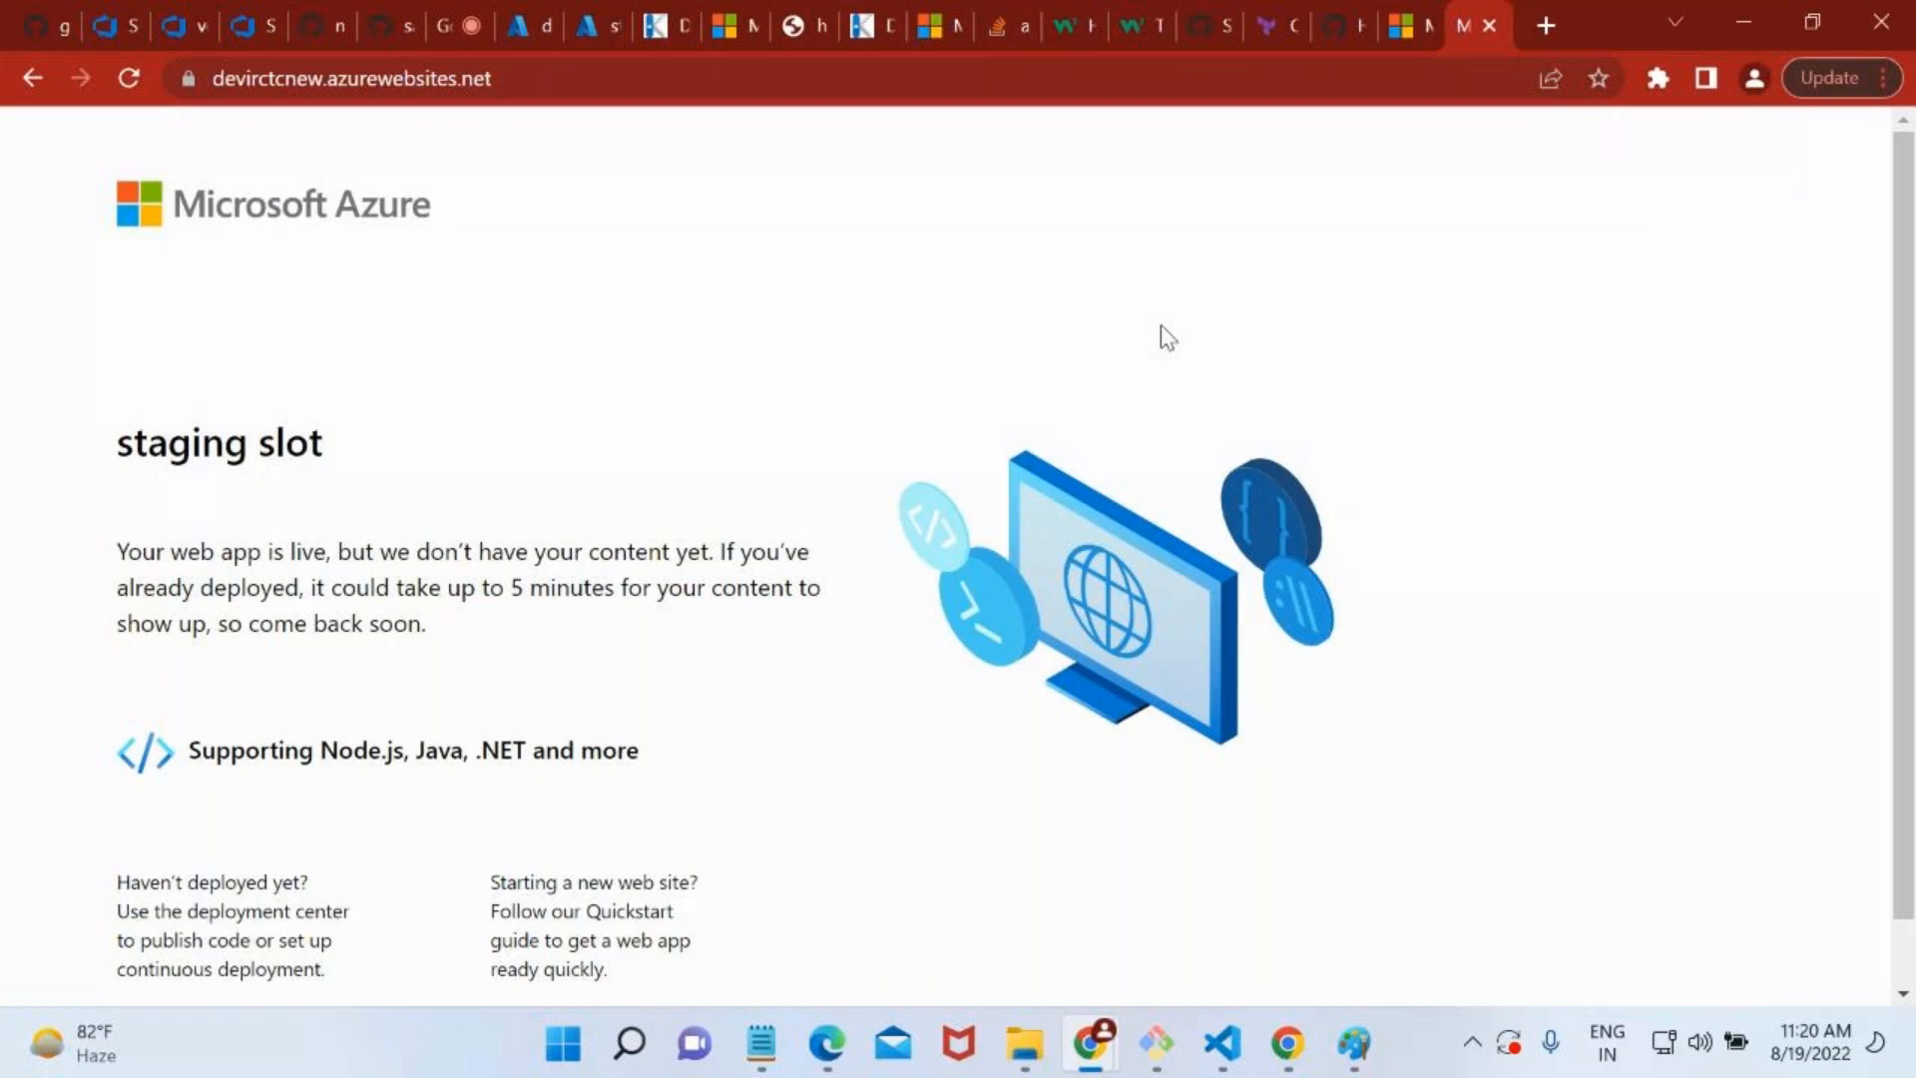
double_click(362, 78)
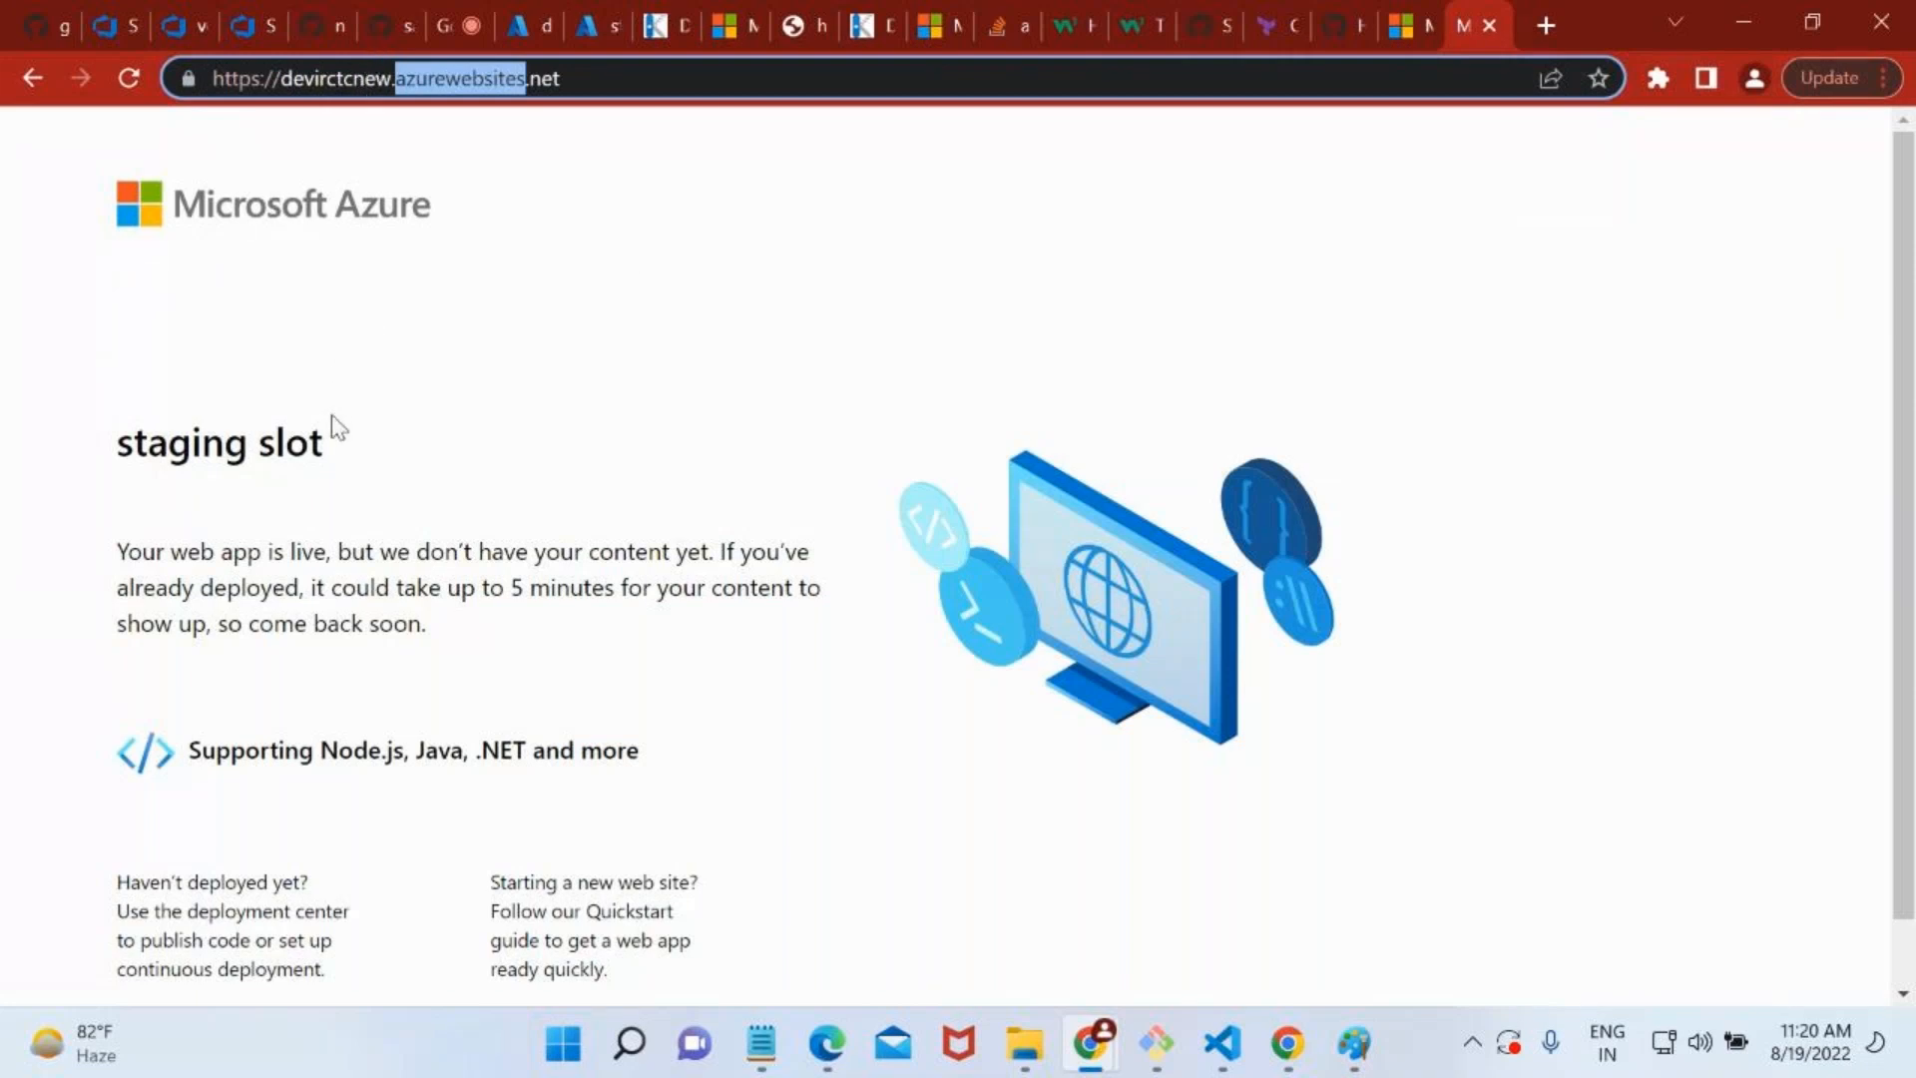
left_click_drag(168, 439, 491, 454)
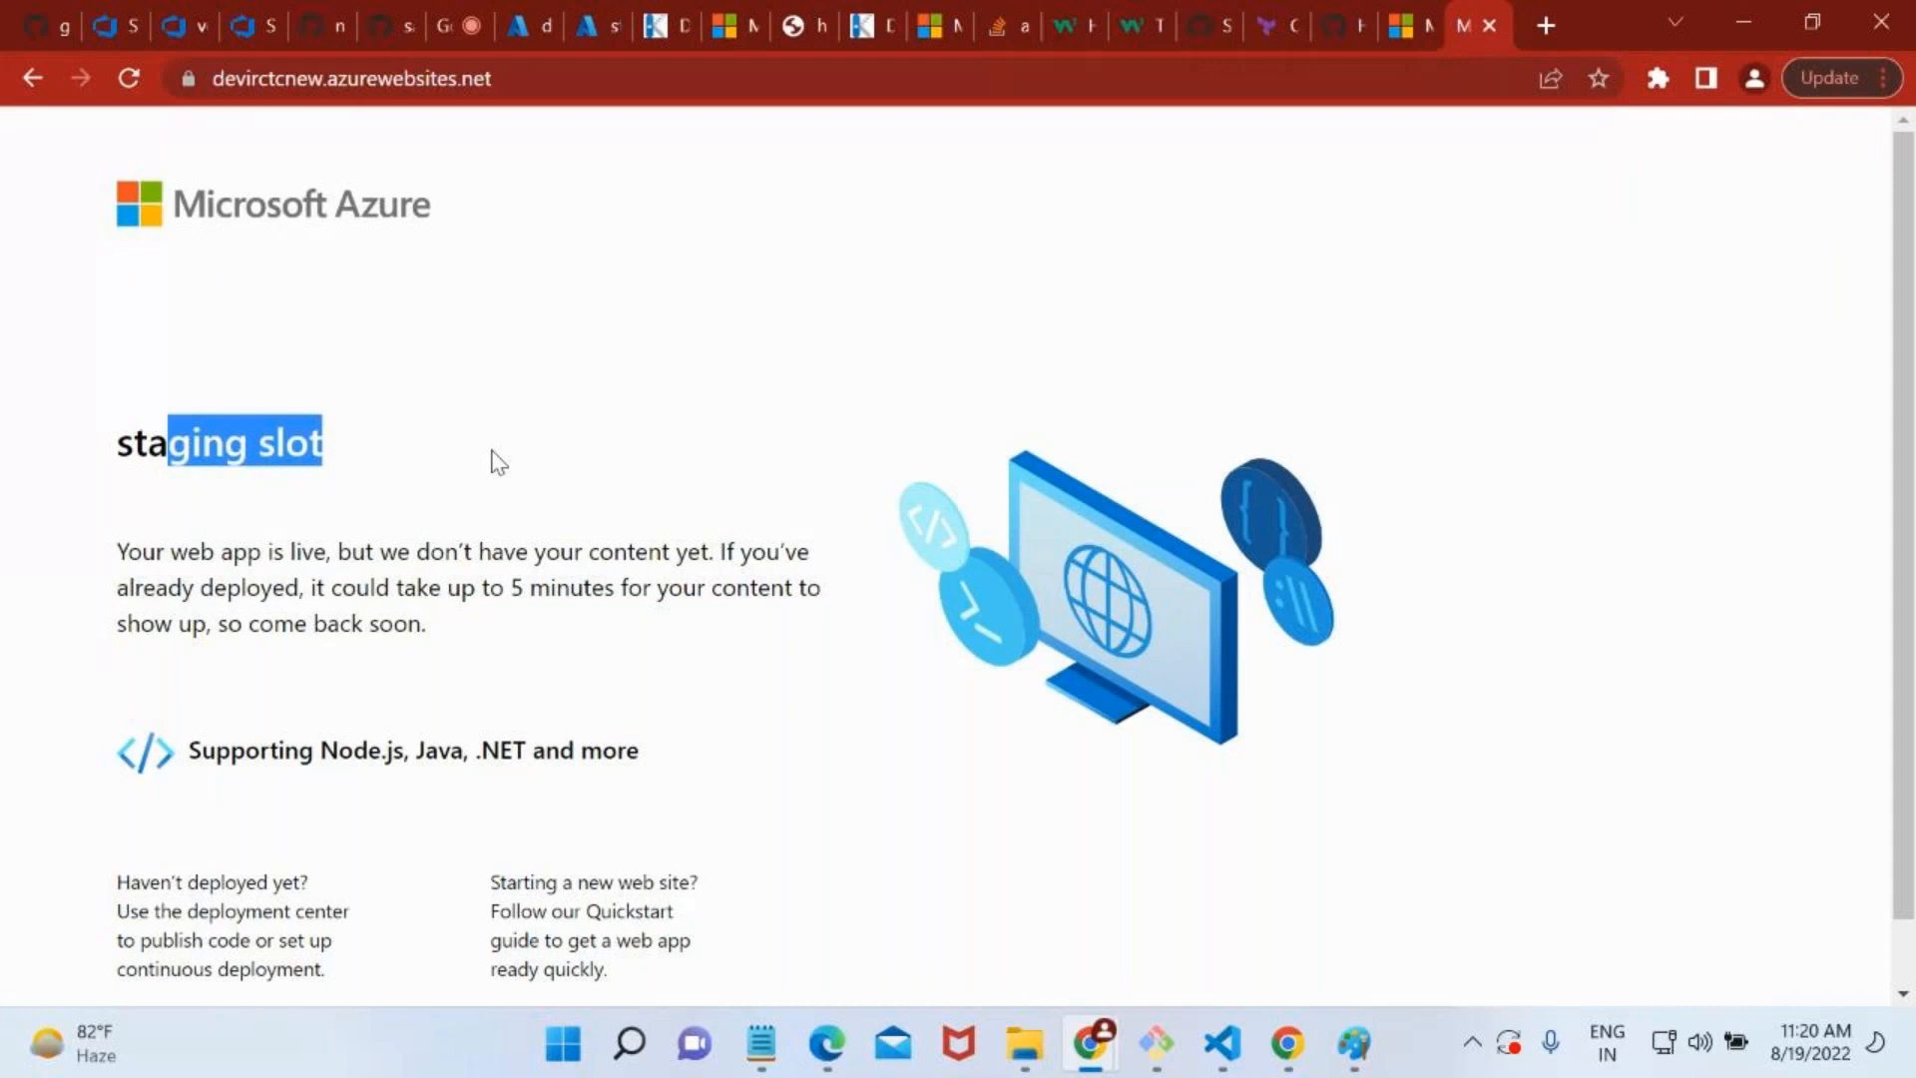
left_click(498, 462)
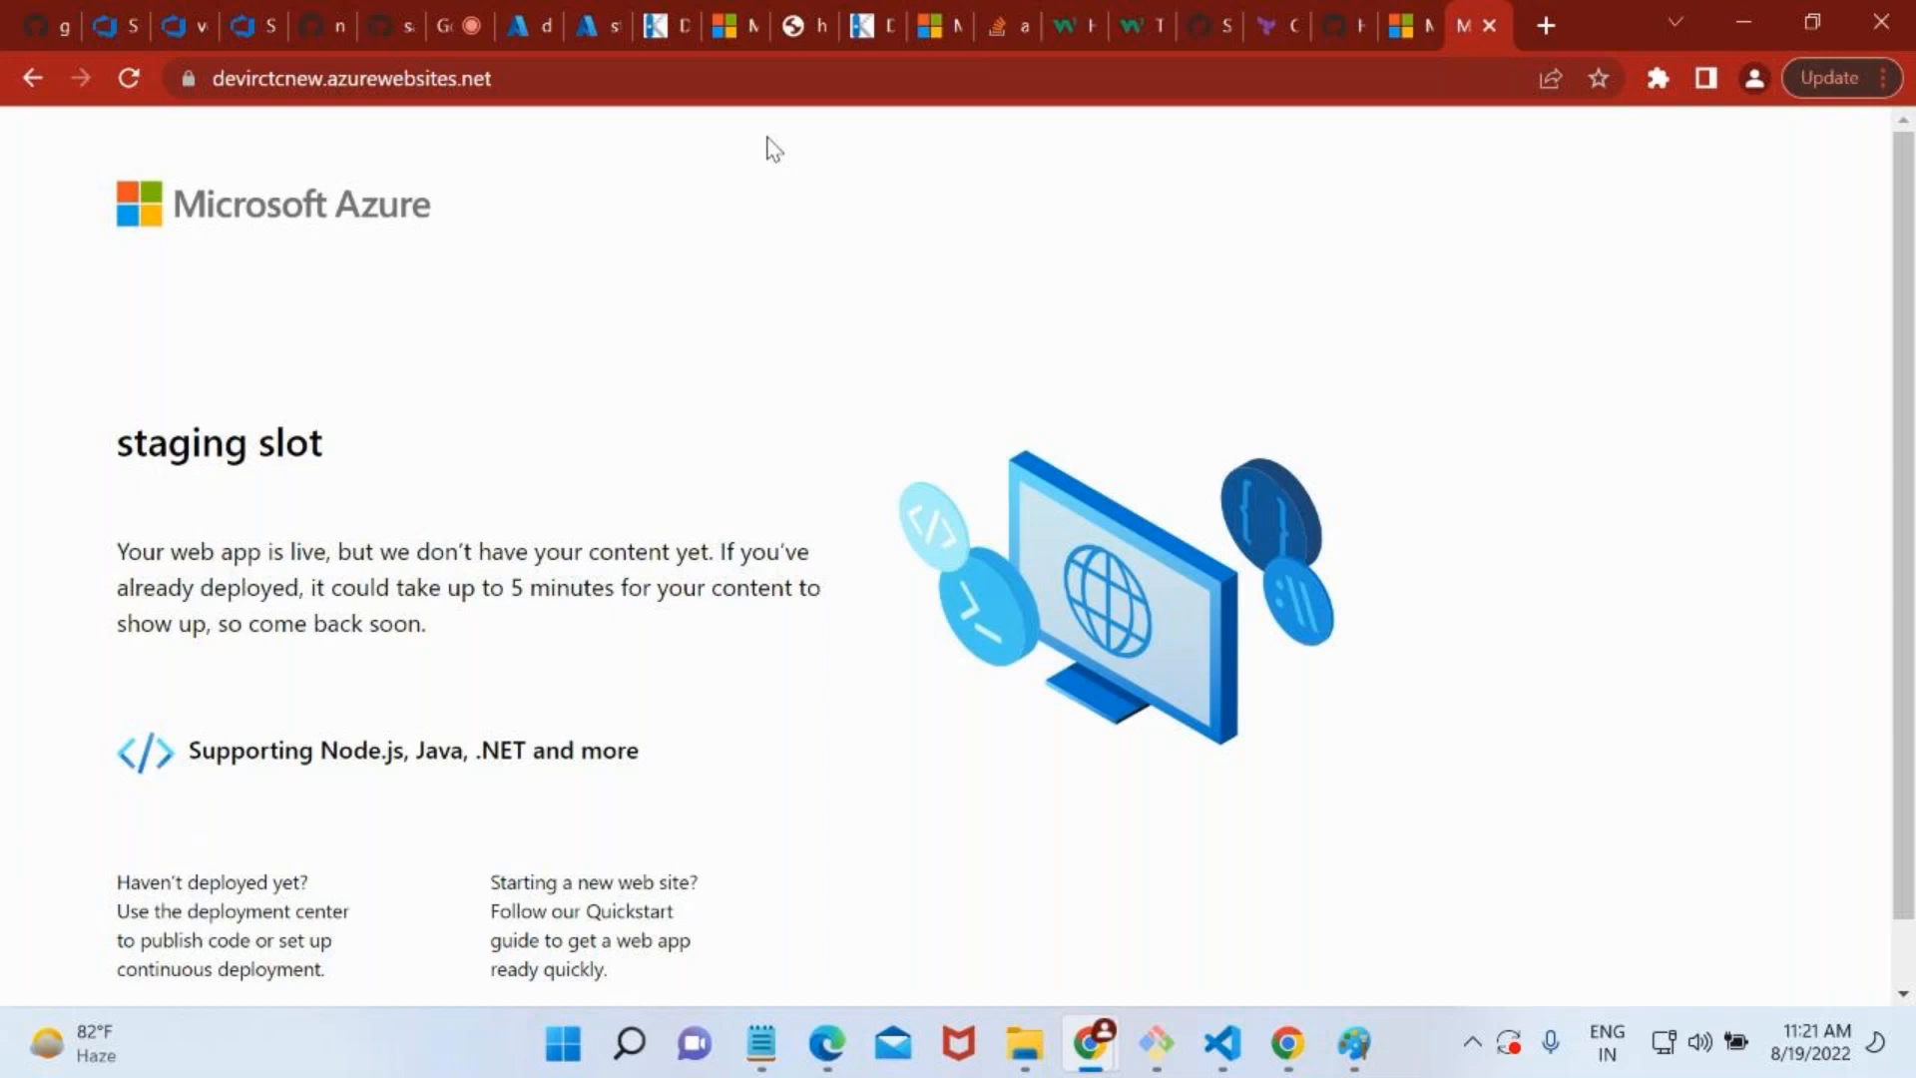
Return to the Azure portal and reopen the Deployment slots page of devirctcnew.
left_click(547, 14)
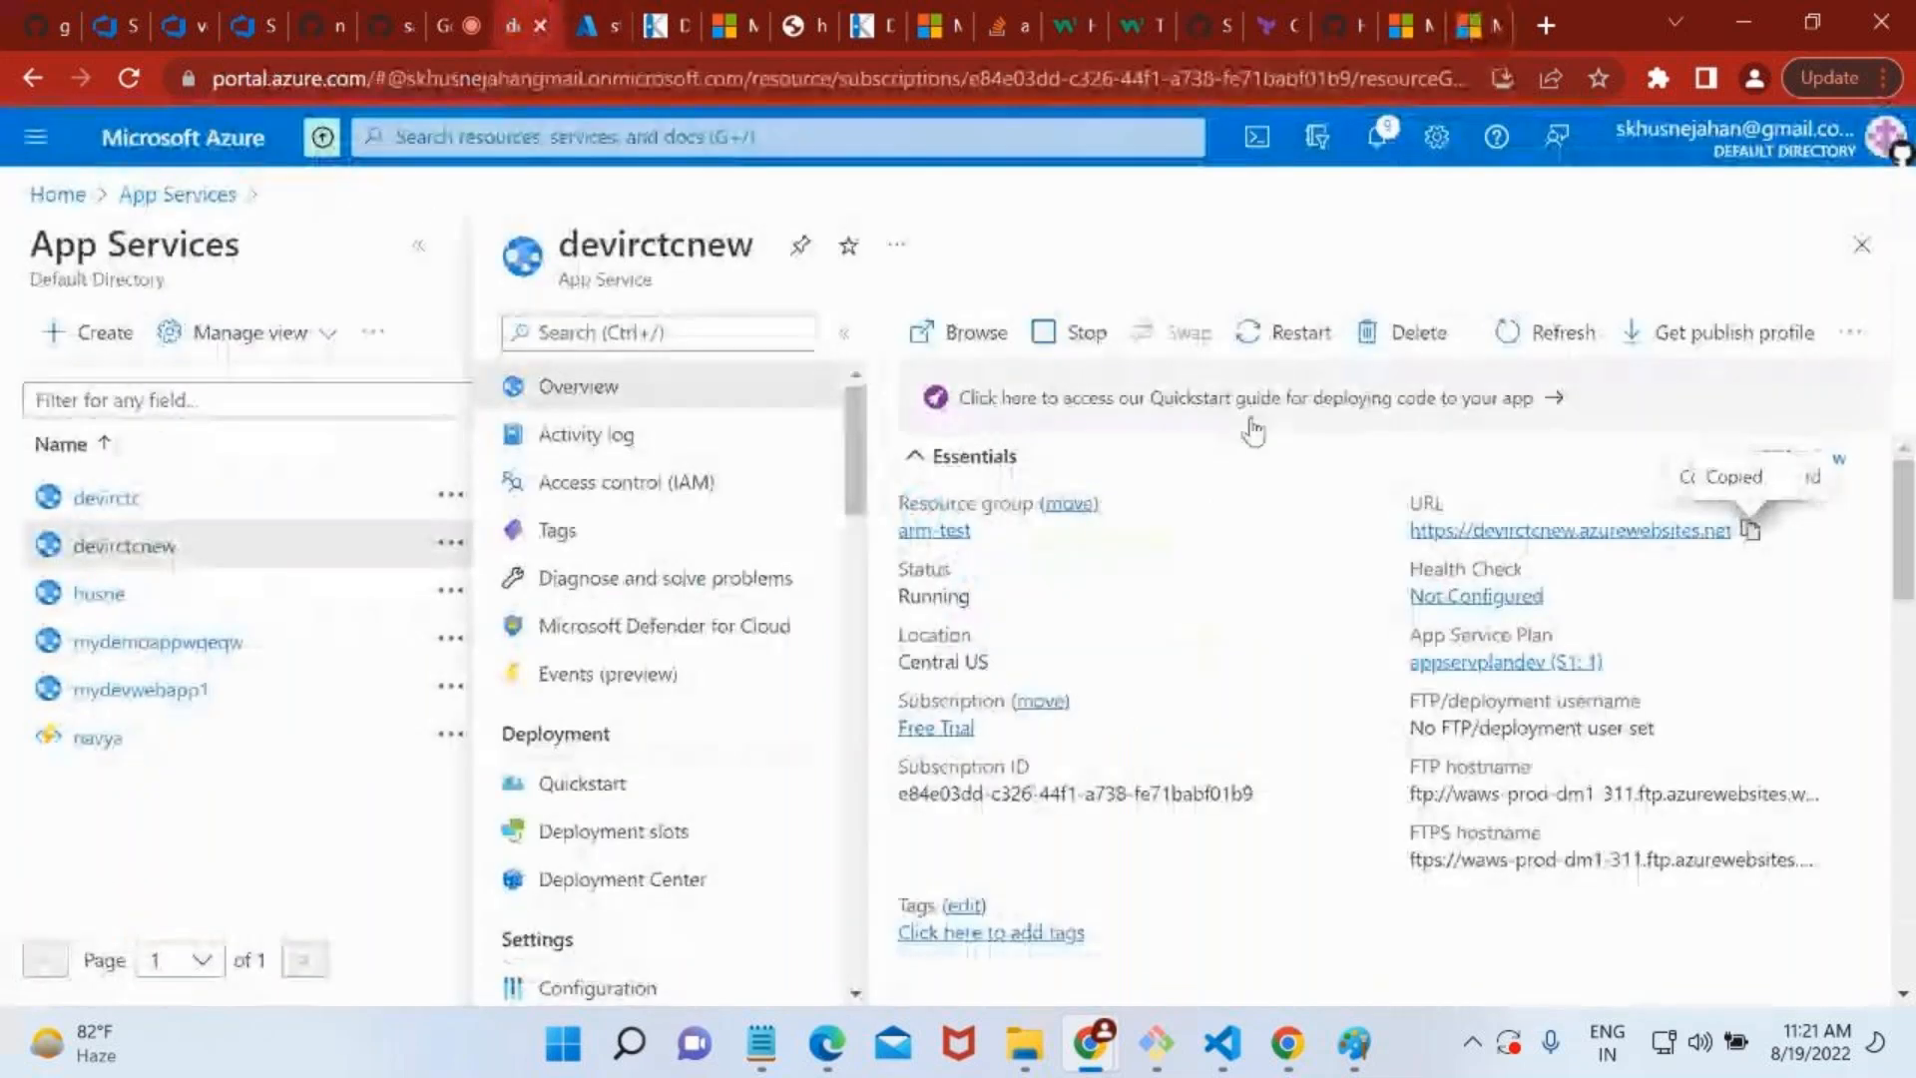
scroll(740, 718, "down", 3)
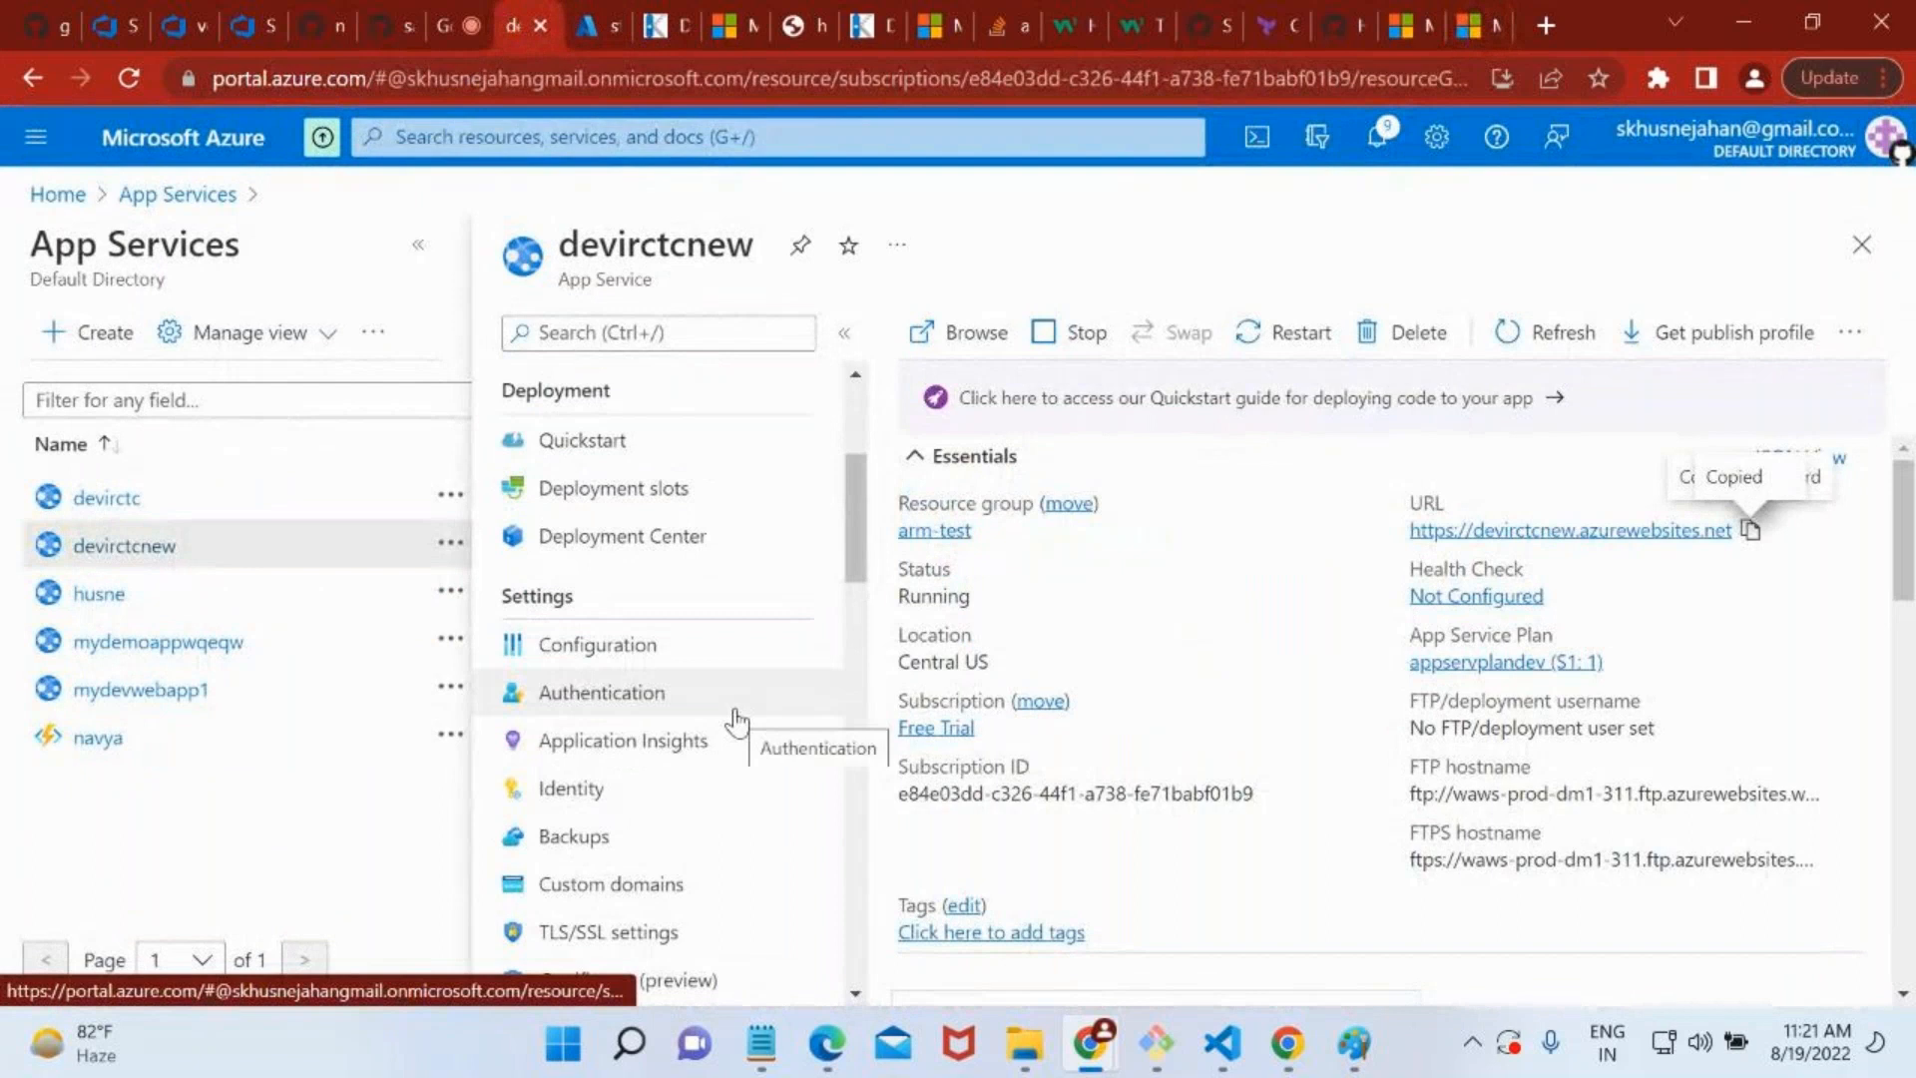
scroll(736, 721, "down", 4)
left_click(639, 330)
type("slo")
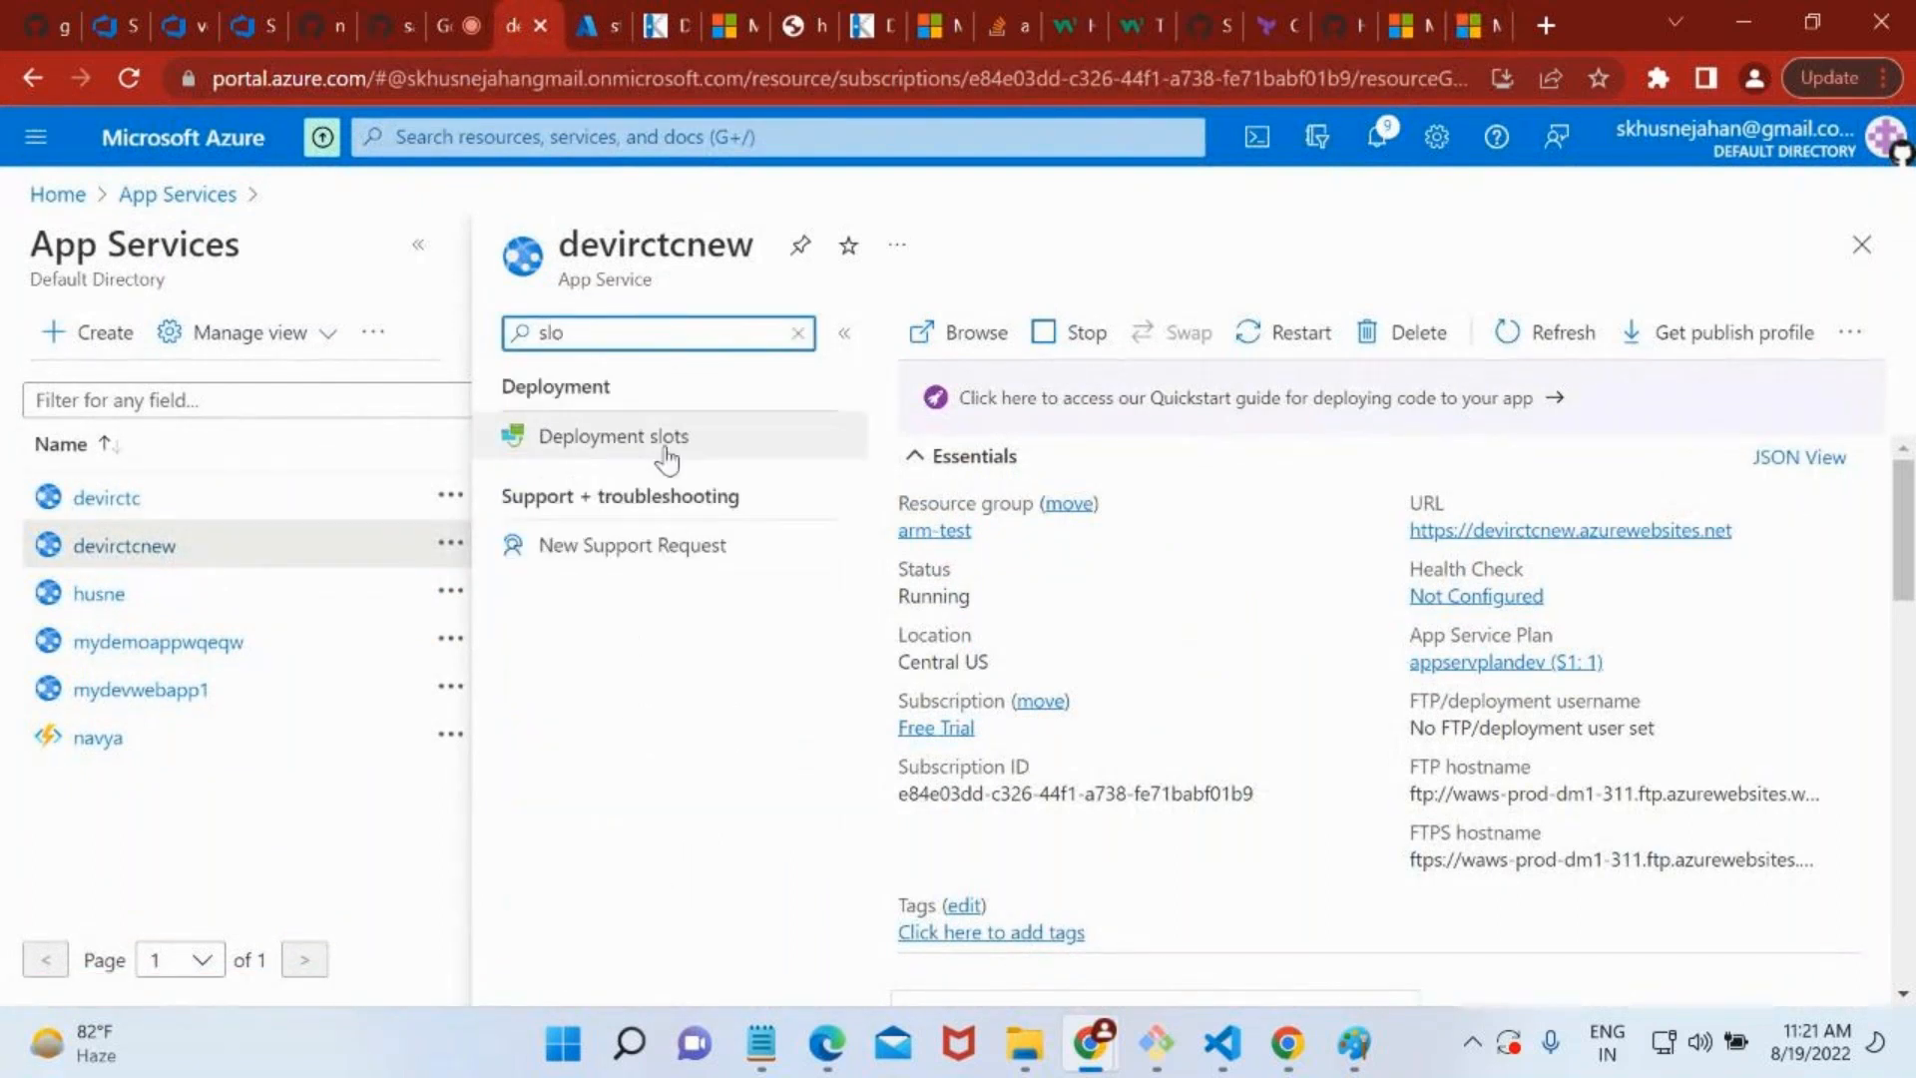
left_click(666, 457)
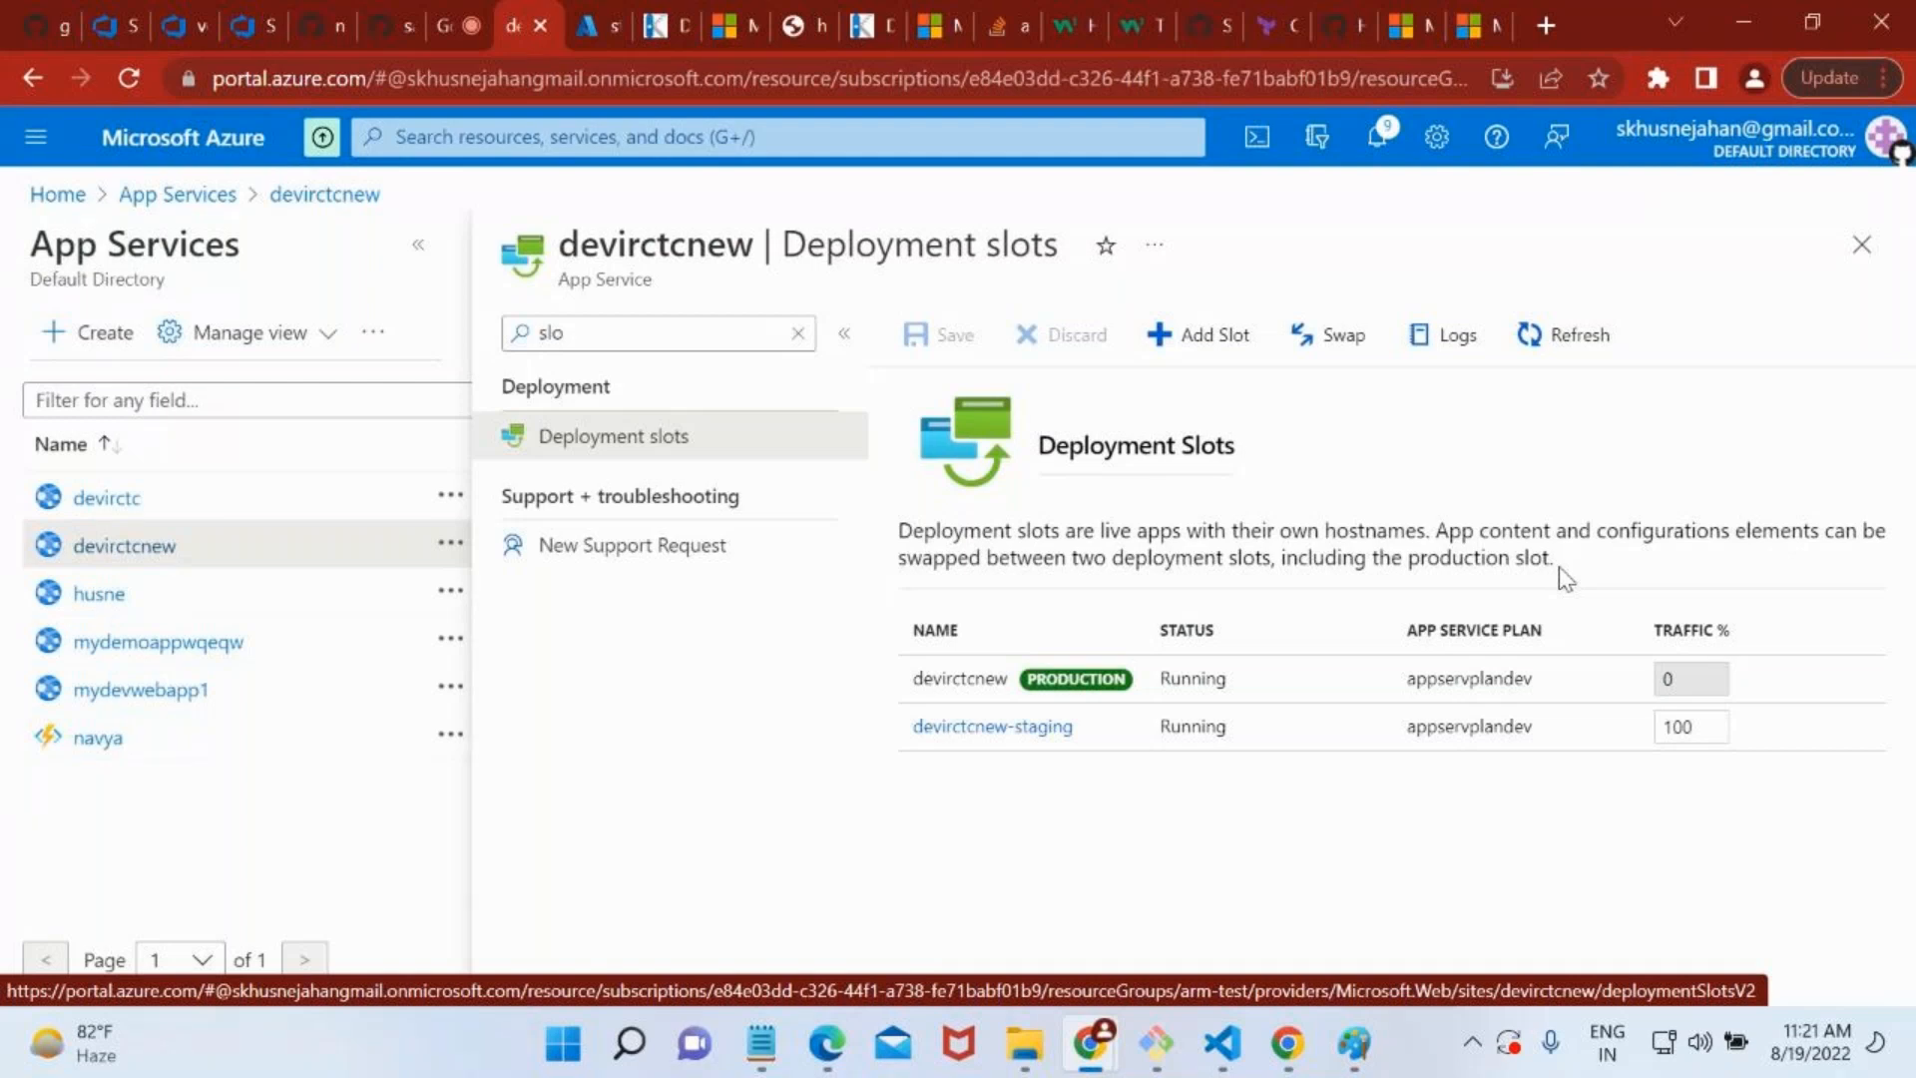
Set the traffic of devirctcnew-staging to 50% and save the deployment slot changes.
left_click(1729, 721)
key("BackSpace")
key("BackSpace")
key("BackSpace")
type("50")
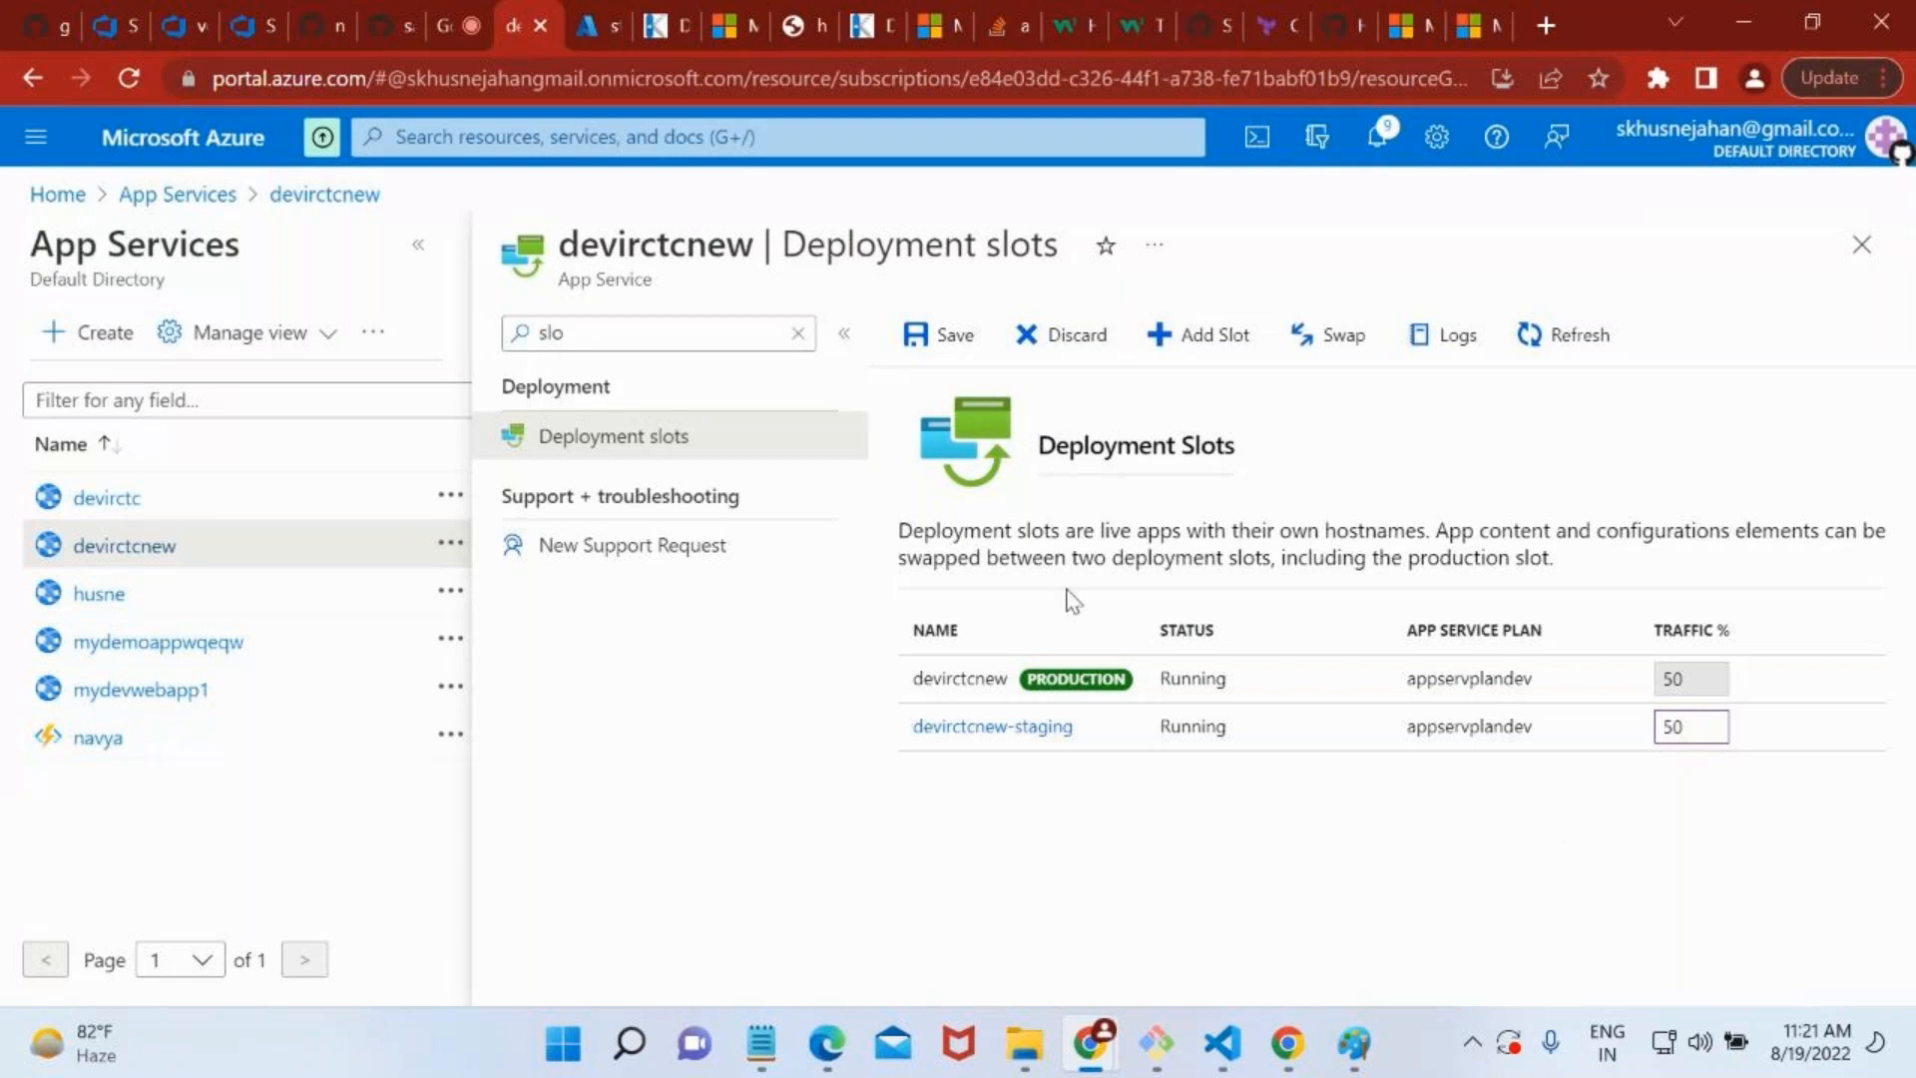
left_click(974, 317)
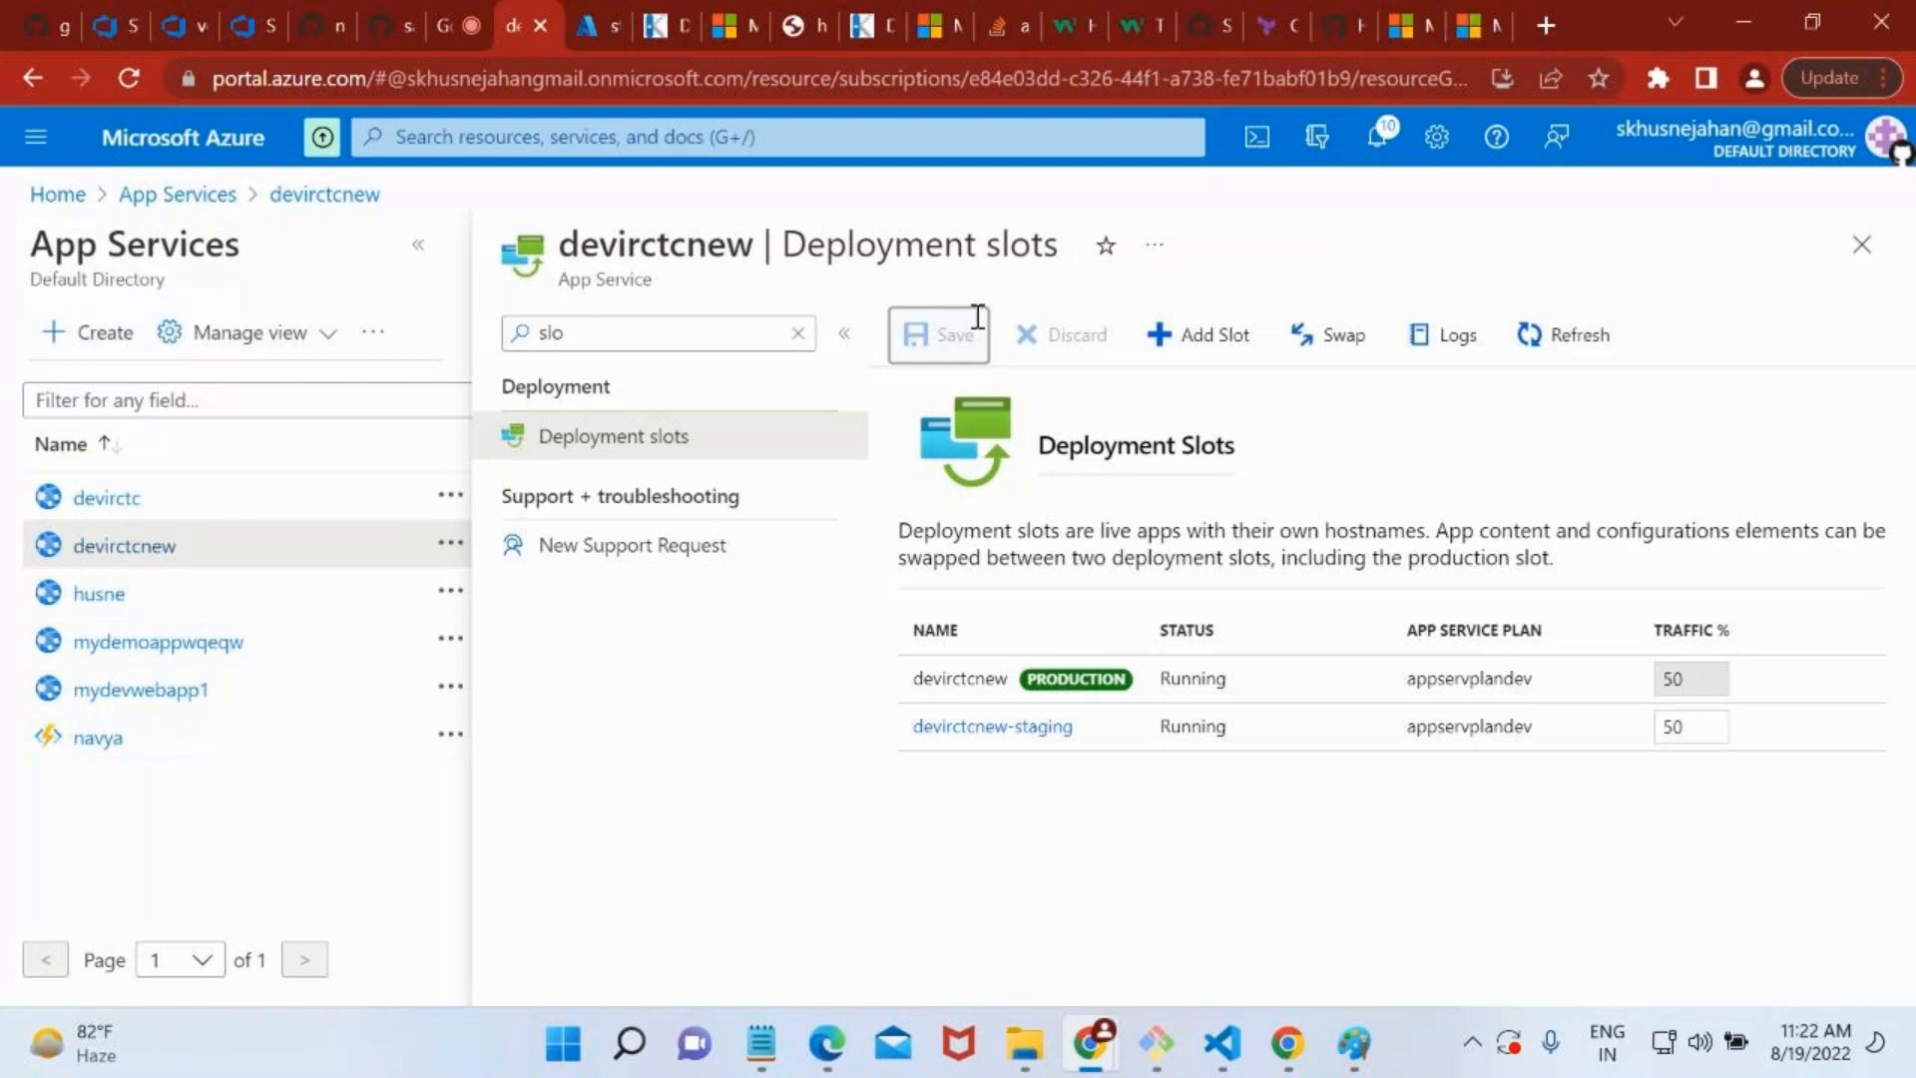
Review the configuration changes, swap devirctcnew-staging with the devirctcnew production slot, and close the Swap pane.
left_click(1355, 337)
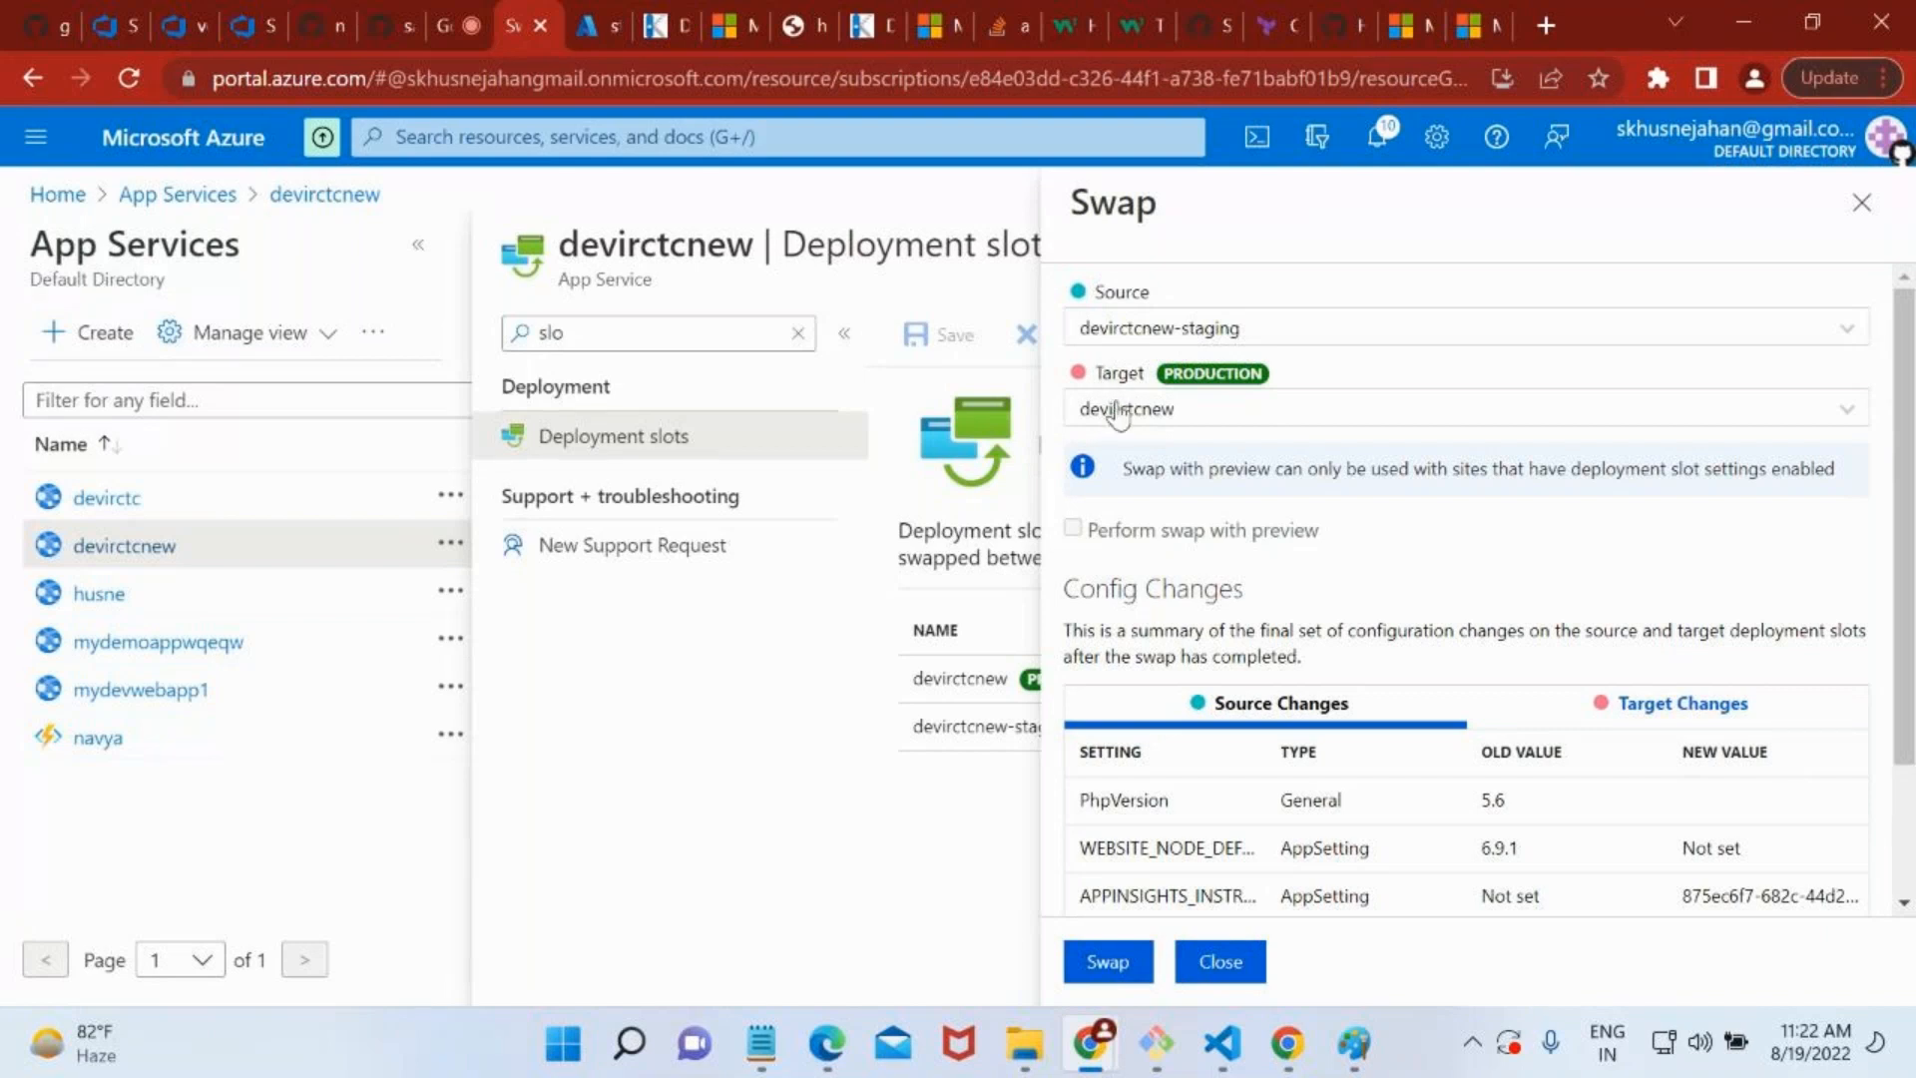
scroll(1188, 587, "down", 2)
scroll(1173, 339, "up", 2)
scroll(1228, 889, "down", 2)
left_click(1106, 962)
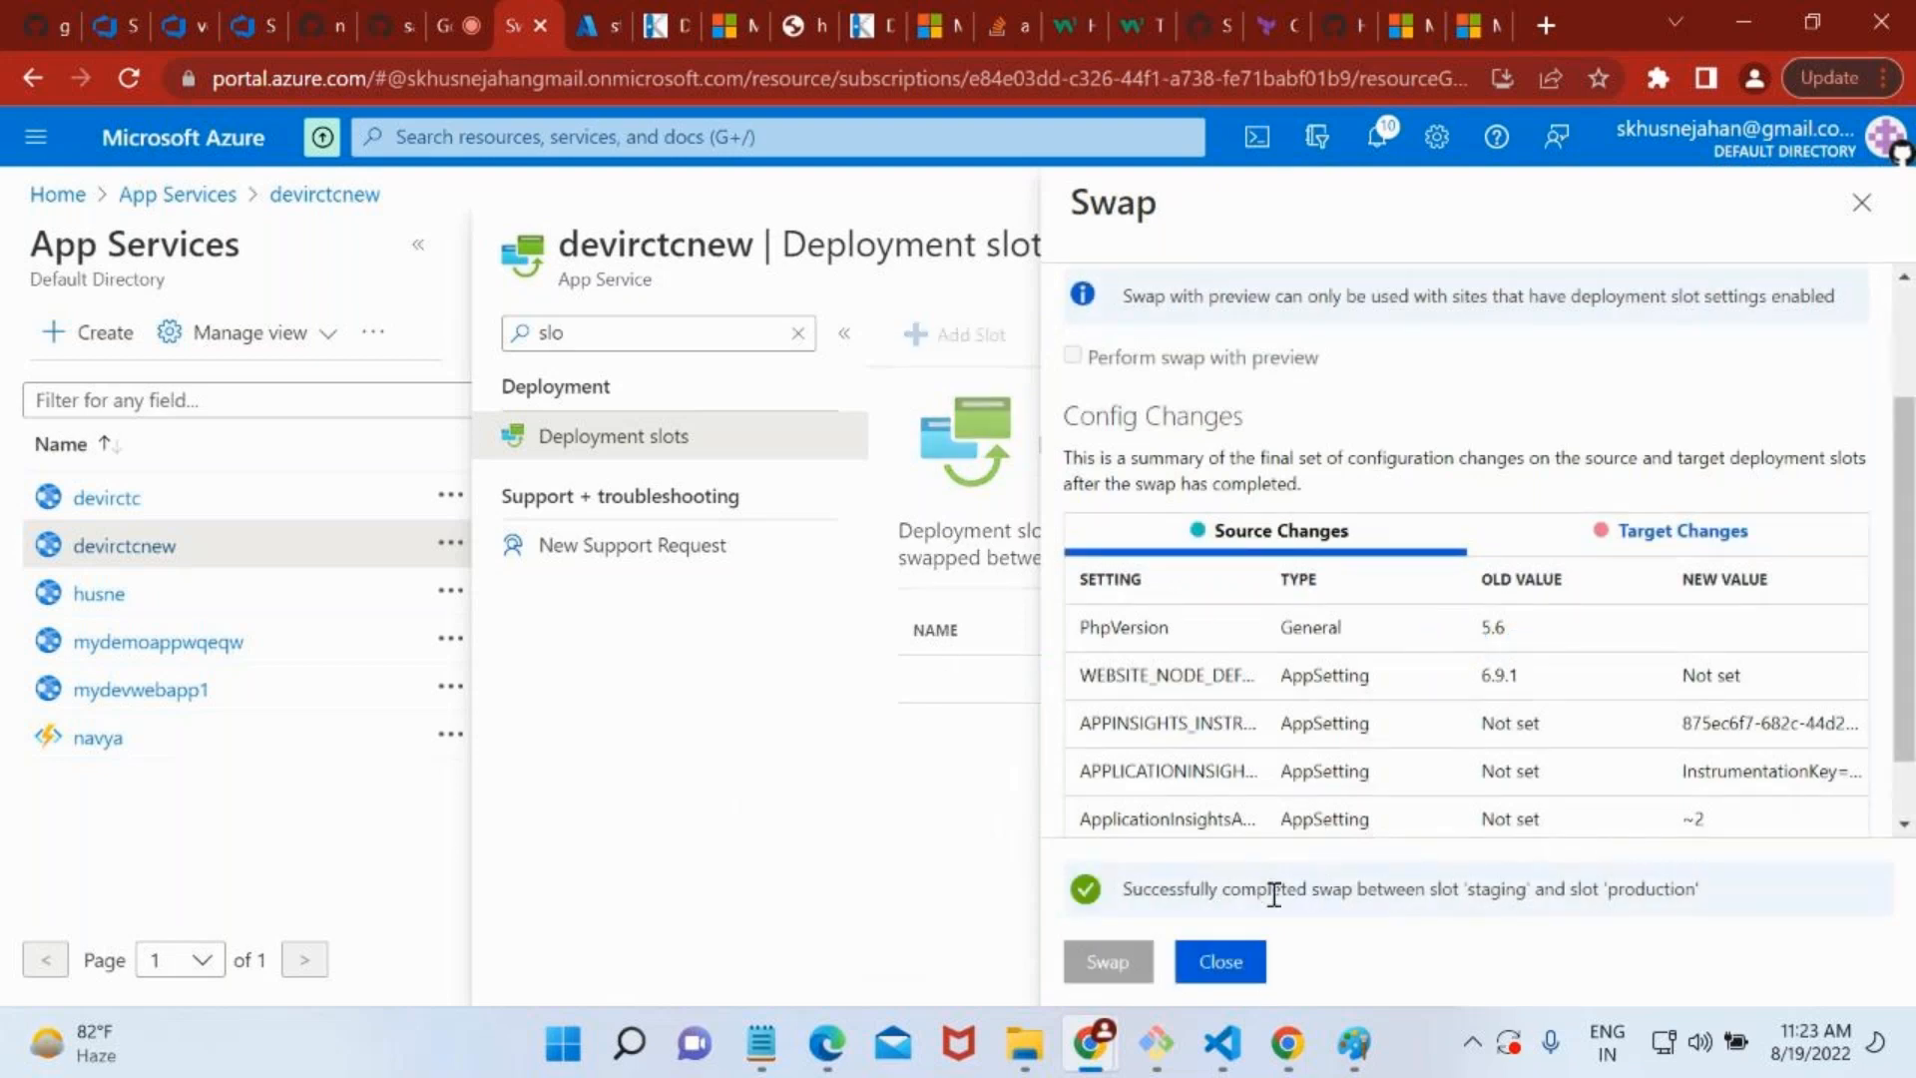
left_click(1249, 968)
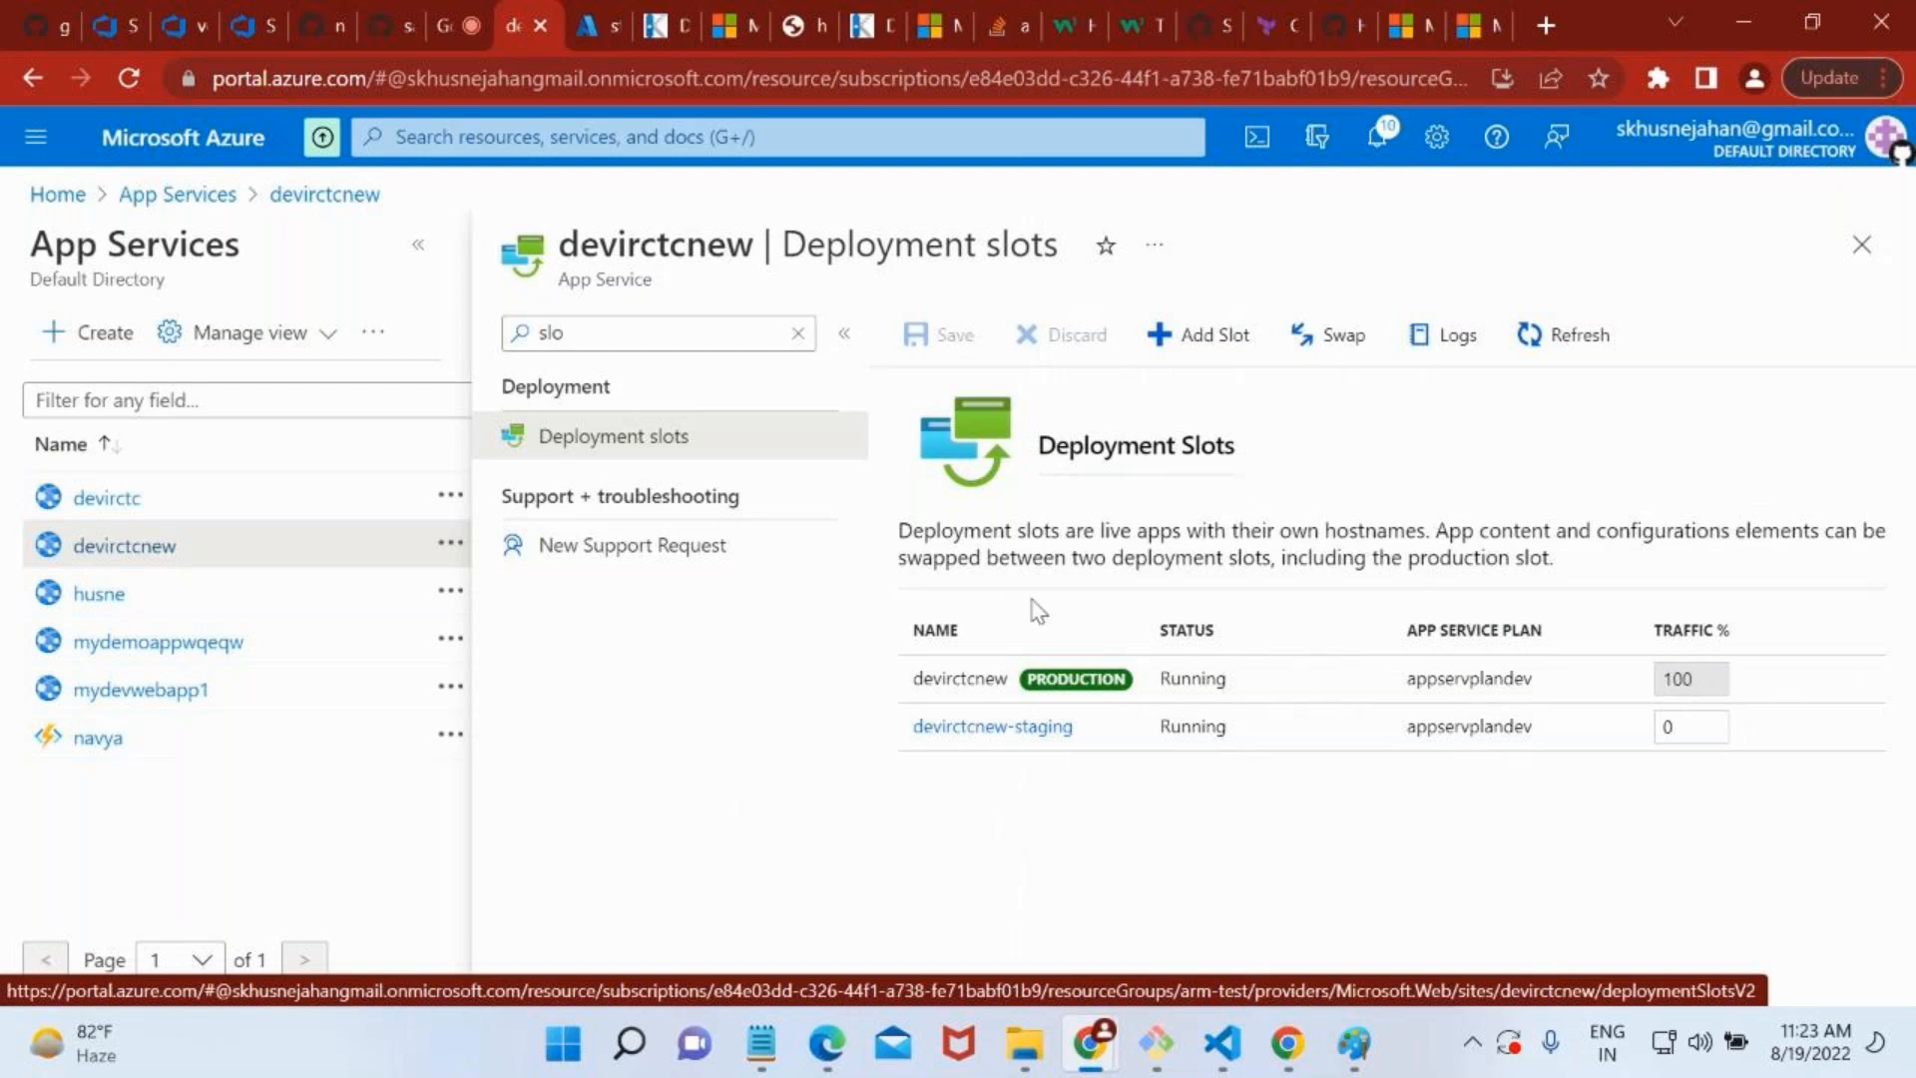
Reload the production site devirctcnew.azurewebsites.net in its browser tab and check its heading.
left_click(1493, 5)
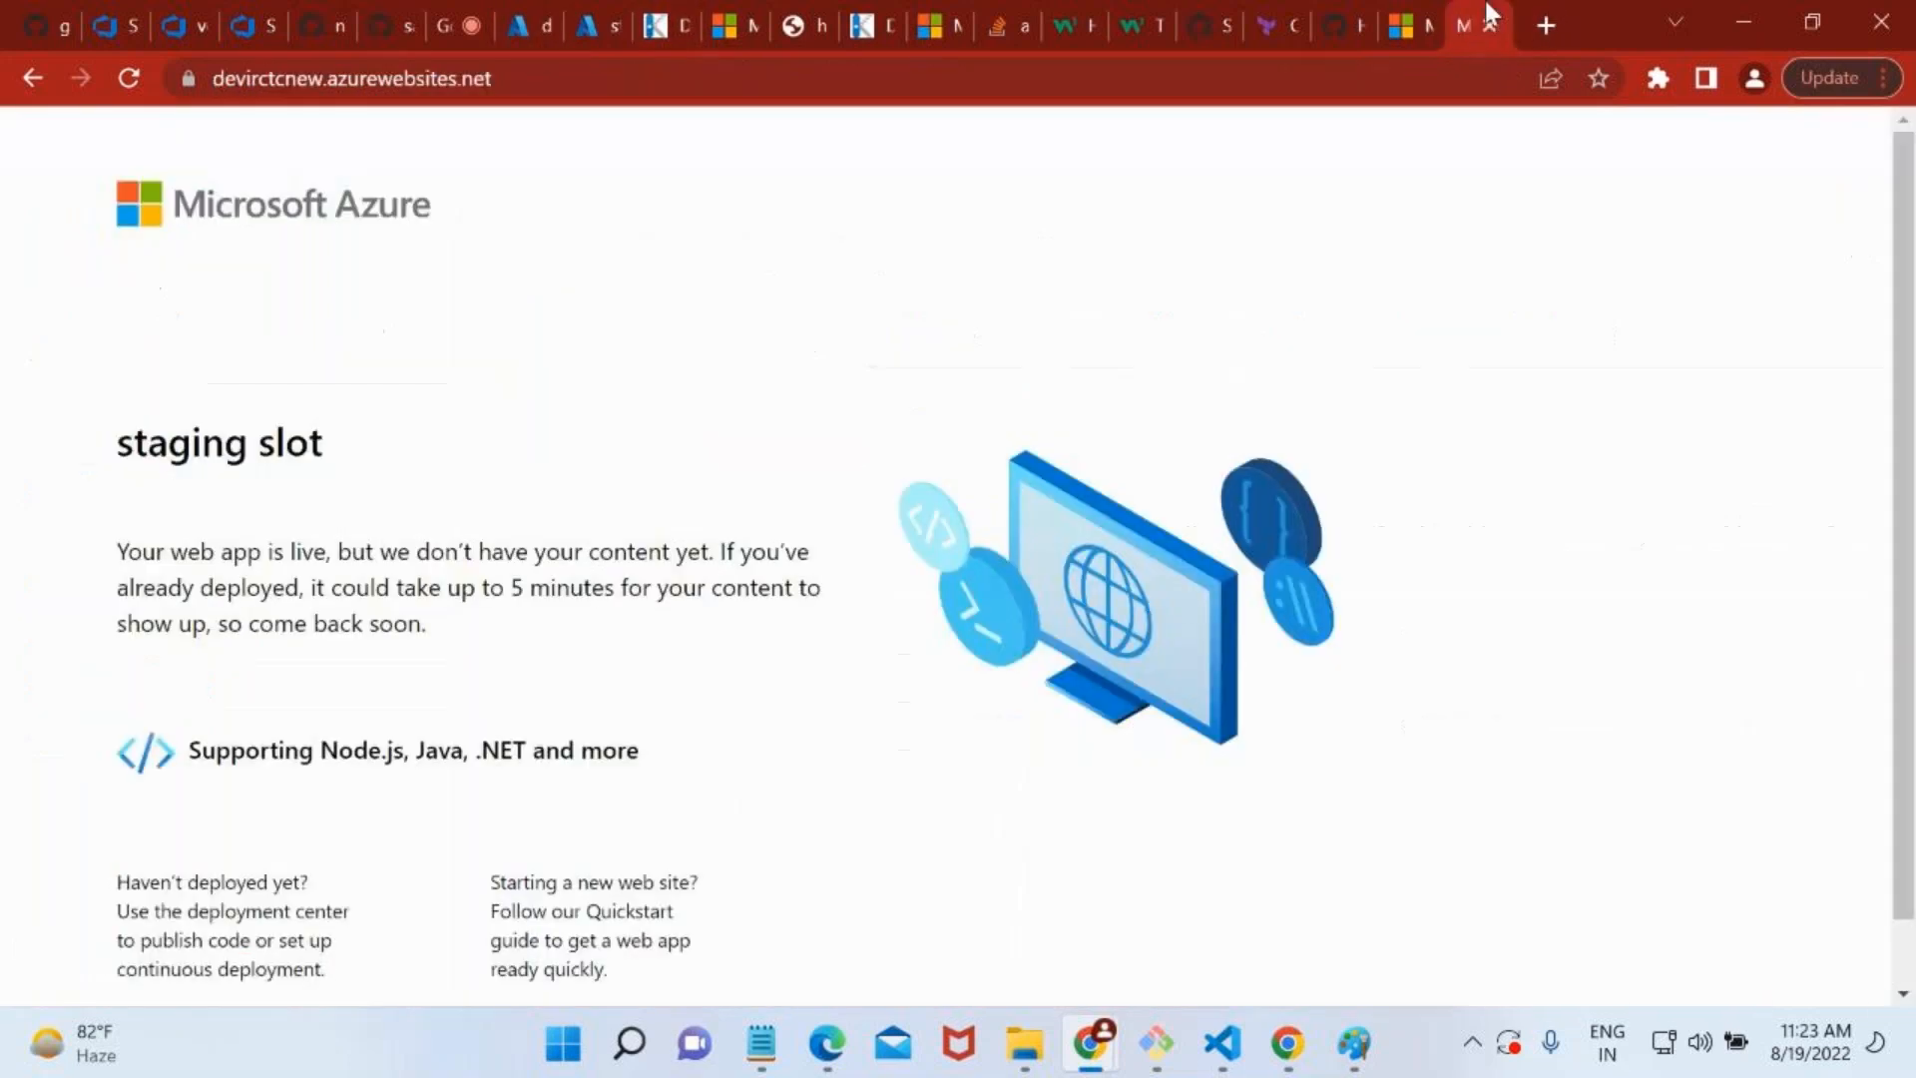
left_click(706, 79)
key("Return")
left_click(707, 80)
key("Return")
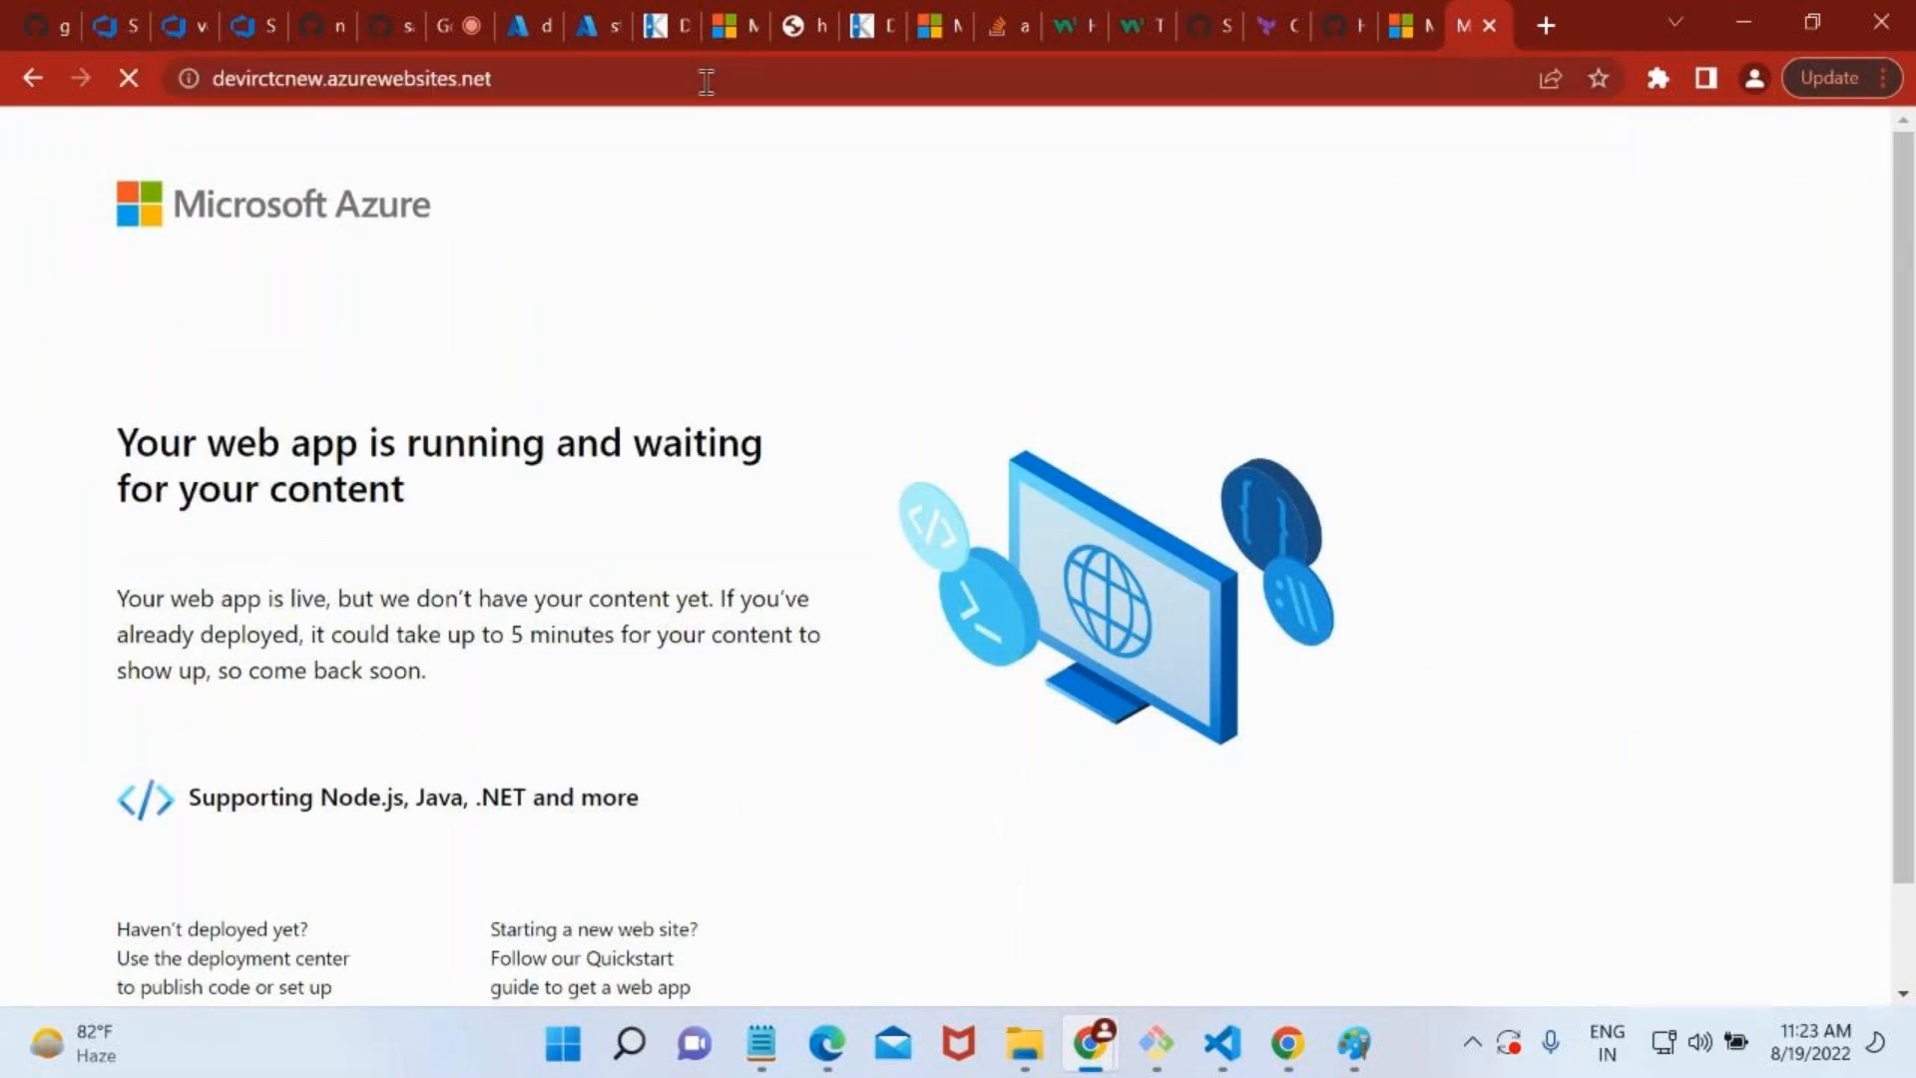
Copy the production site's URL and open it in a new Microsoft Edge tab to check the page heading.
left_click(477, 80)
key("ctrl+c")
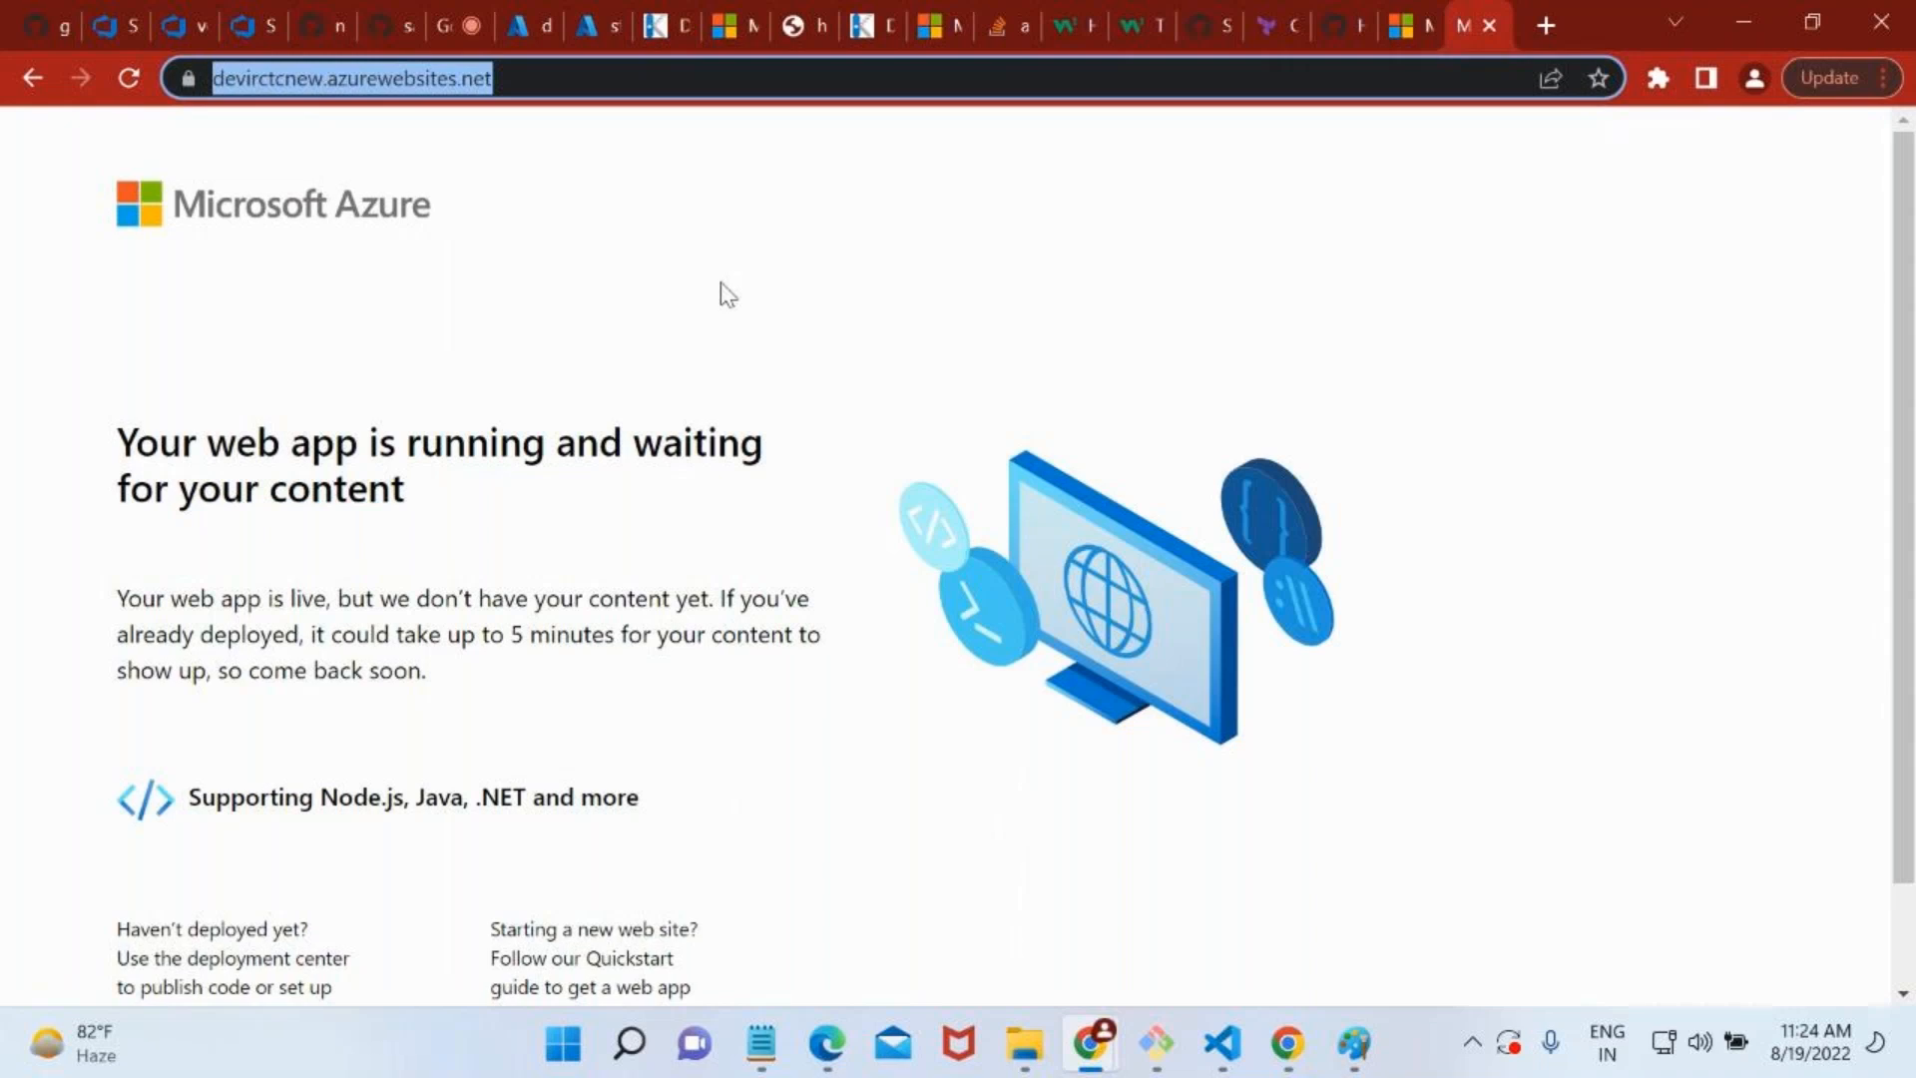
left_click(826, 1043)
left_click(804, 78)
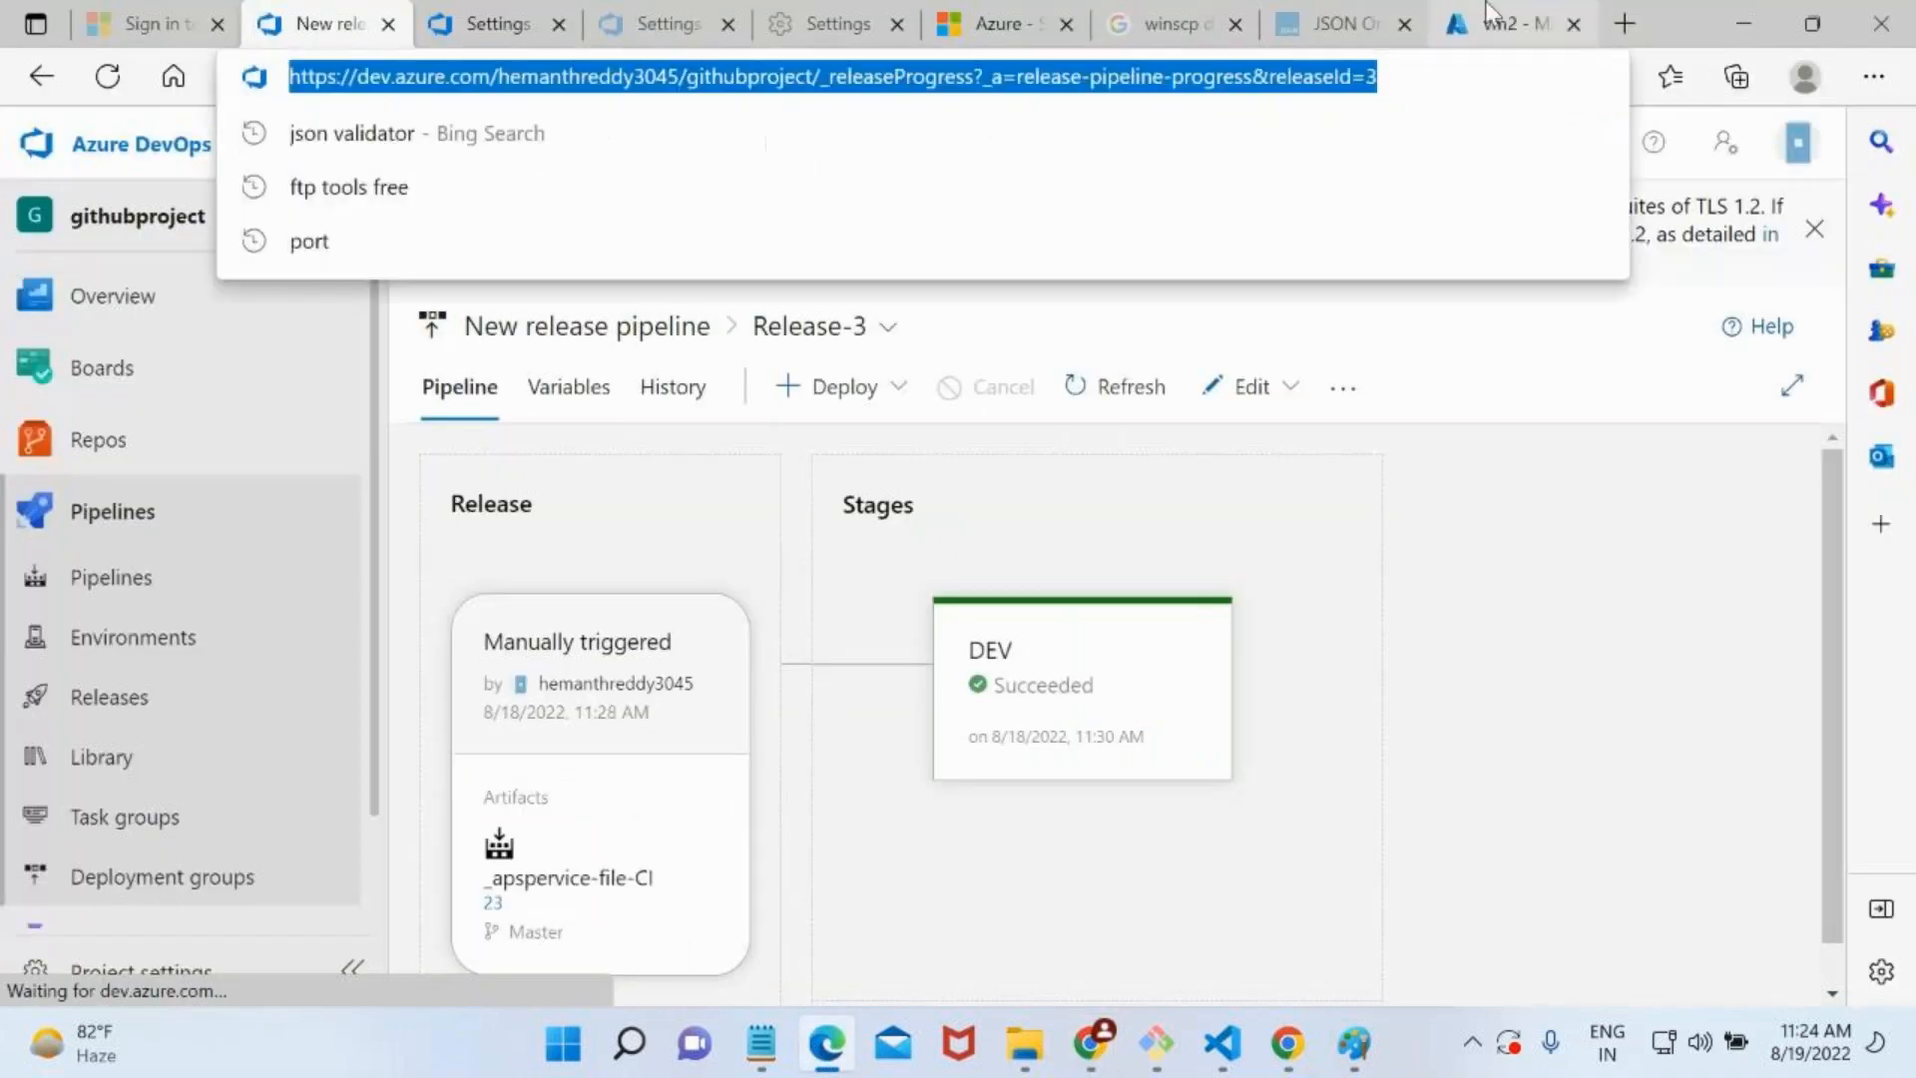
left_click(1635, 24)
left_click(1635, 24)
key("ctrl+v")
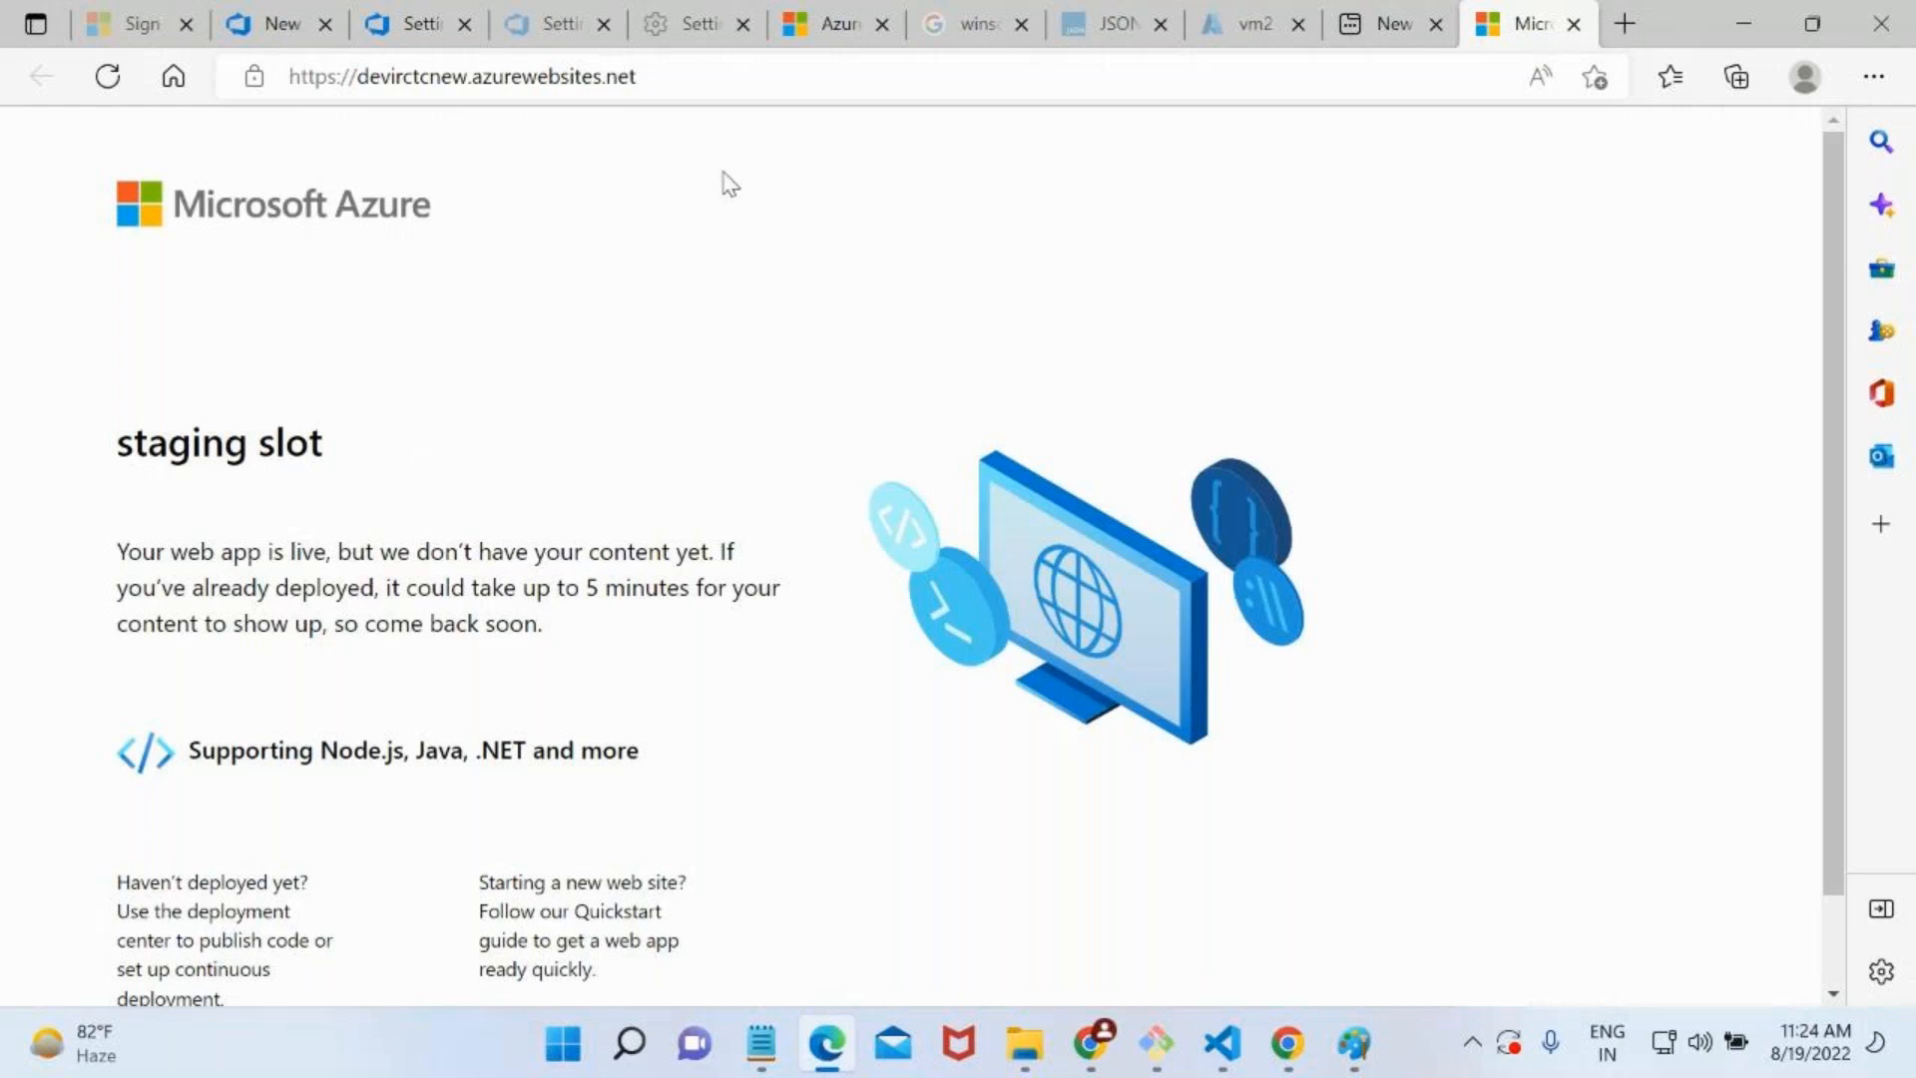
Compare the production page in Chrome with the one in Microsoft Edge, highlighting the heading in Edge.
left_click(1766, 8)
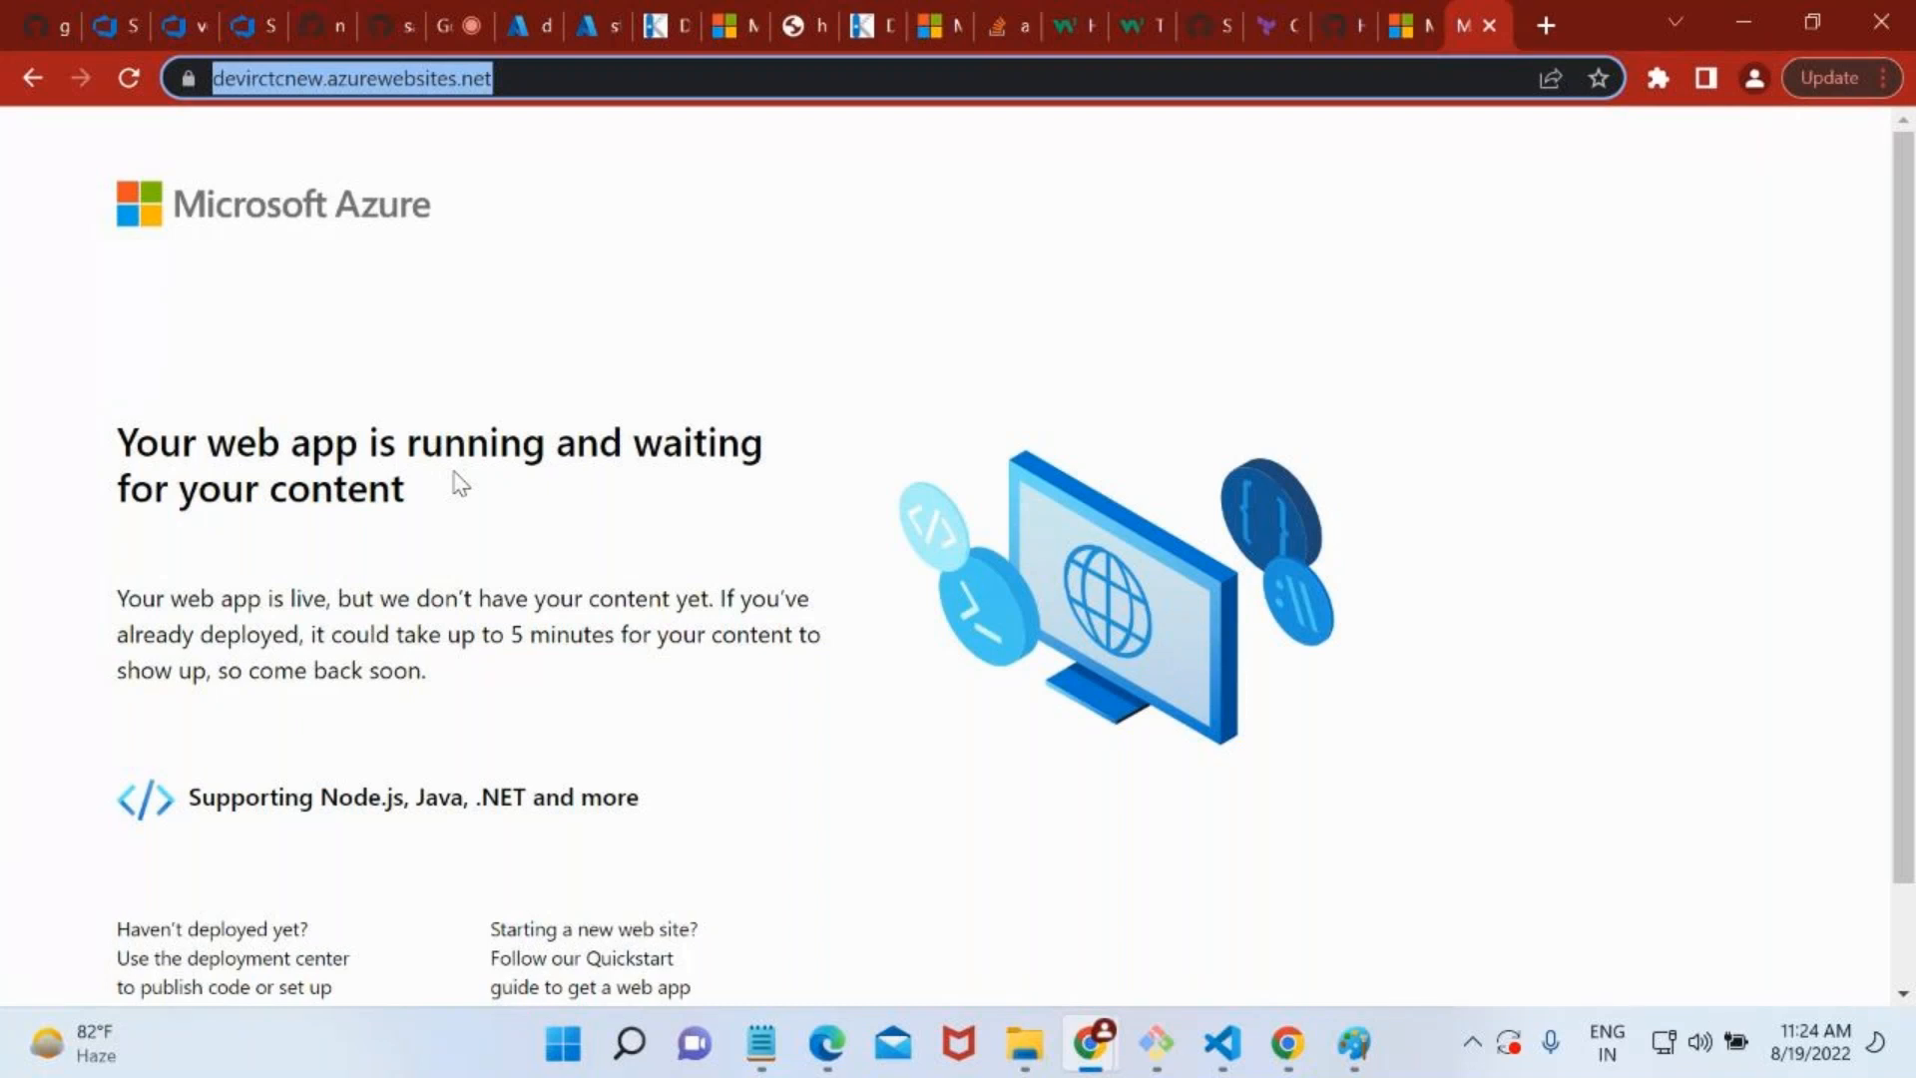
left_click(1720, 33)
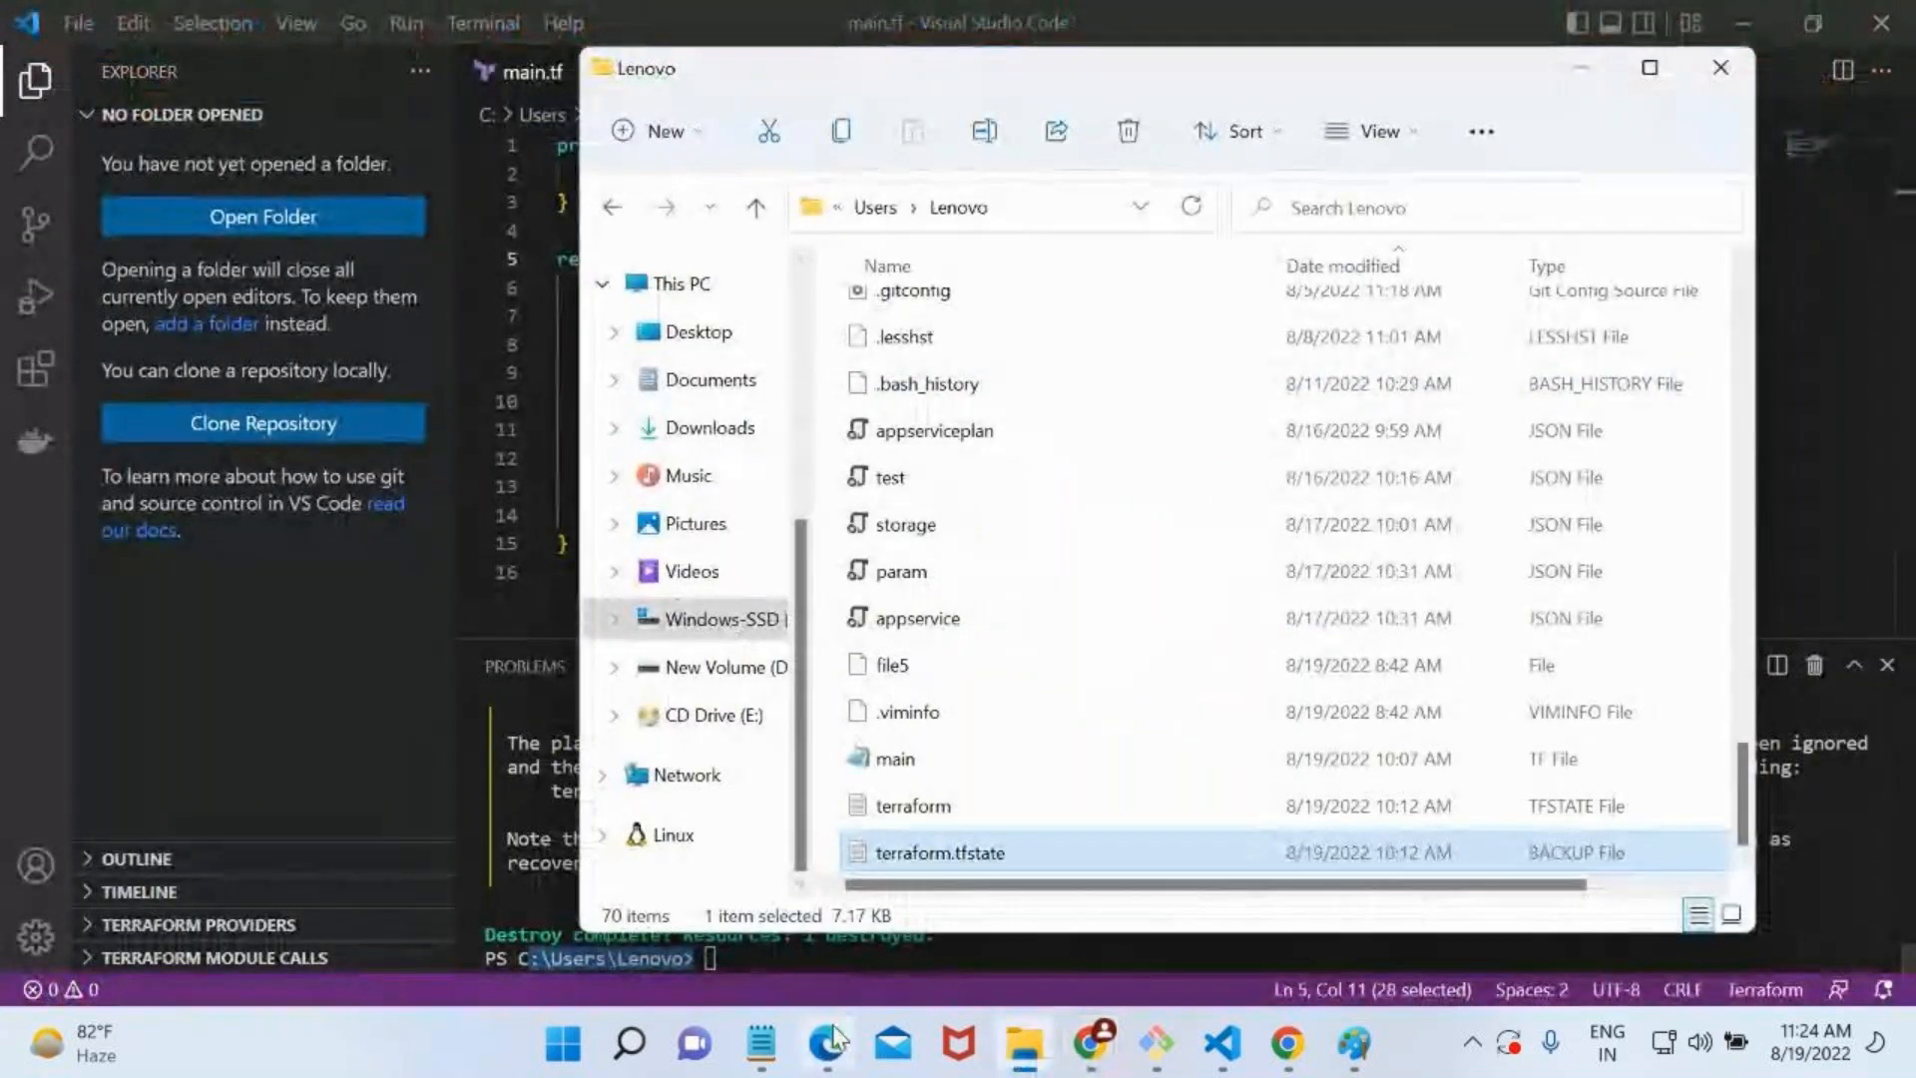
left_click(829, 1042)
left_click(518, 88)
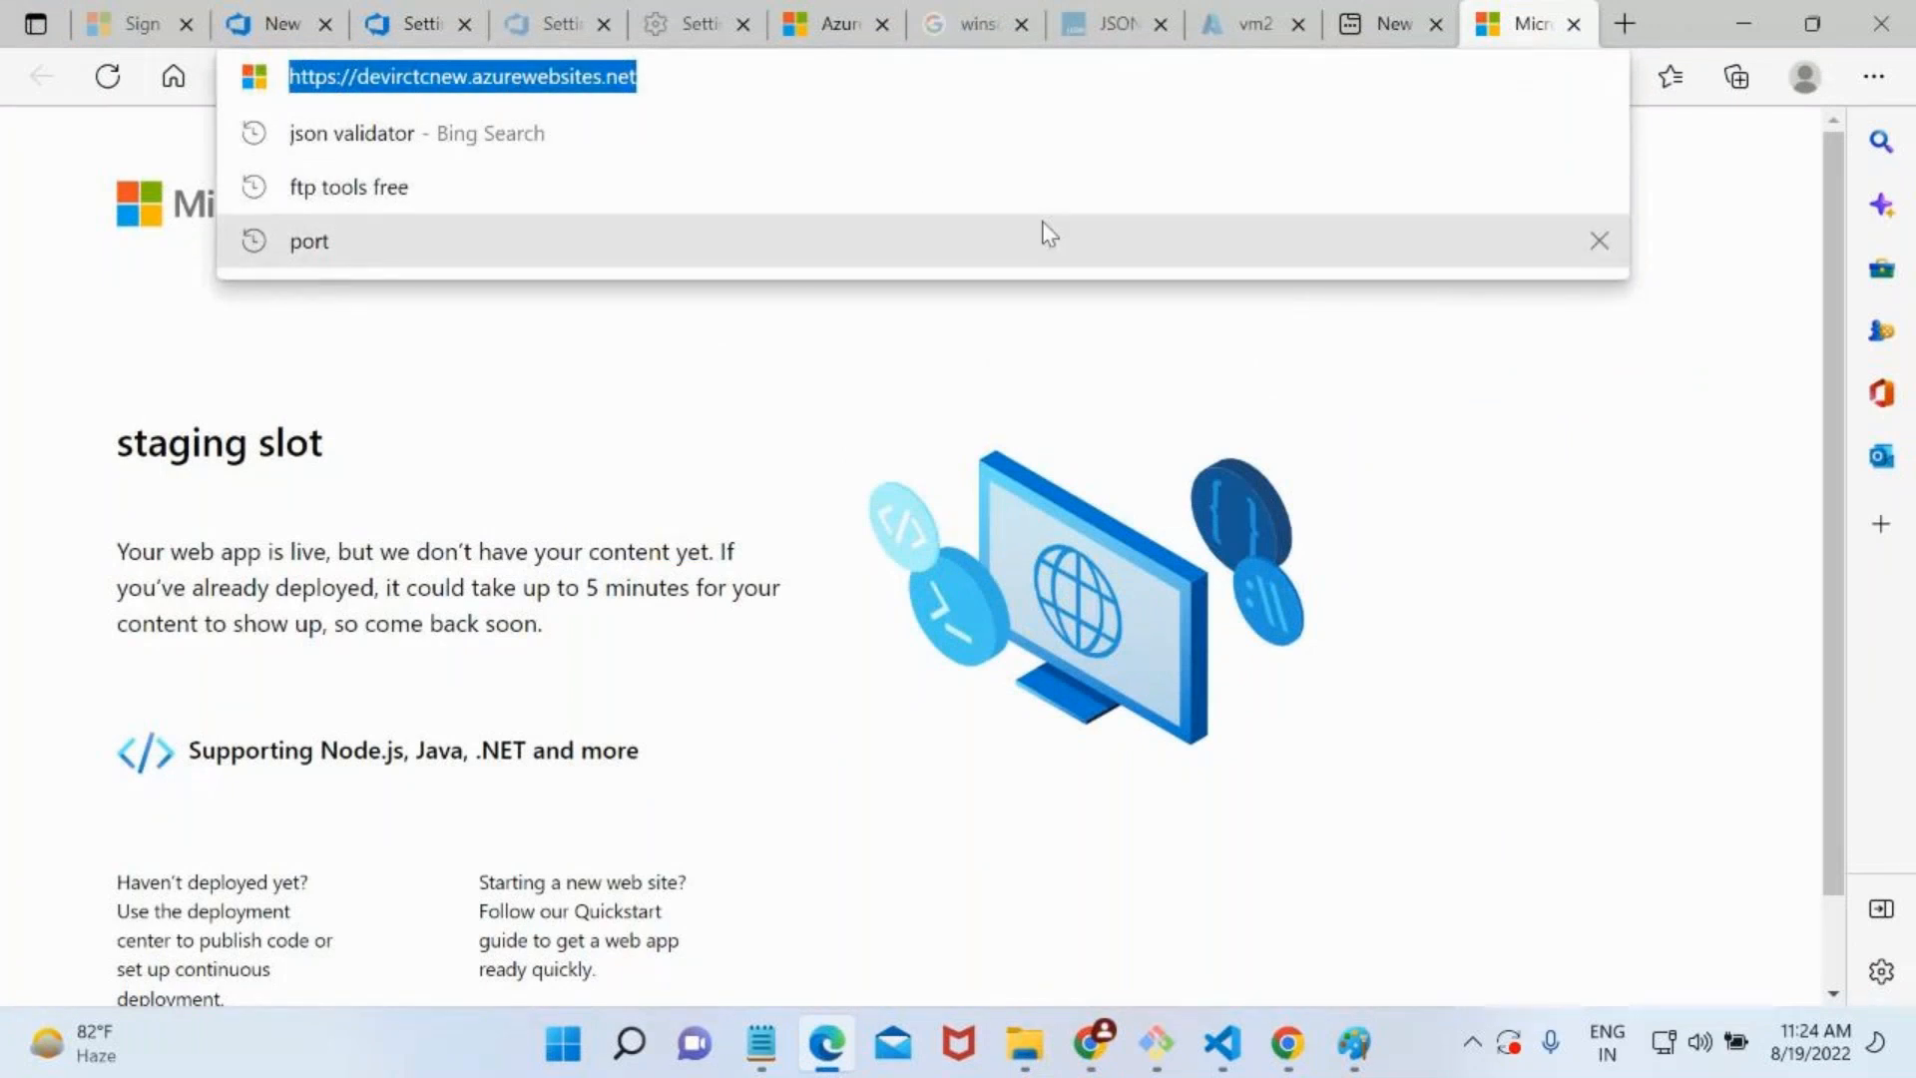
left_click(624, 384)
left_click_drag(311, 446, 103, 458)
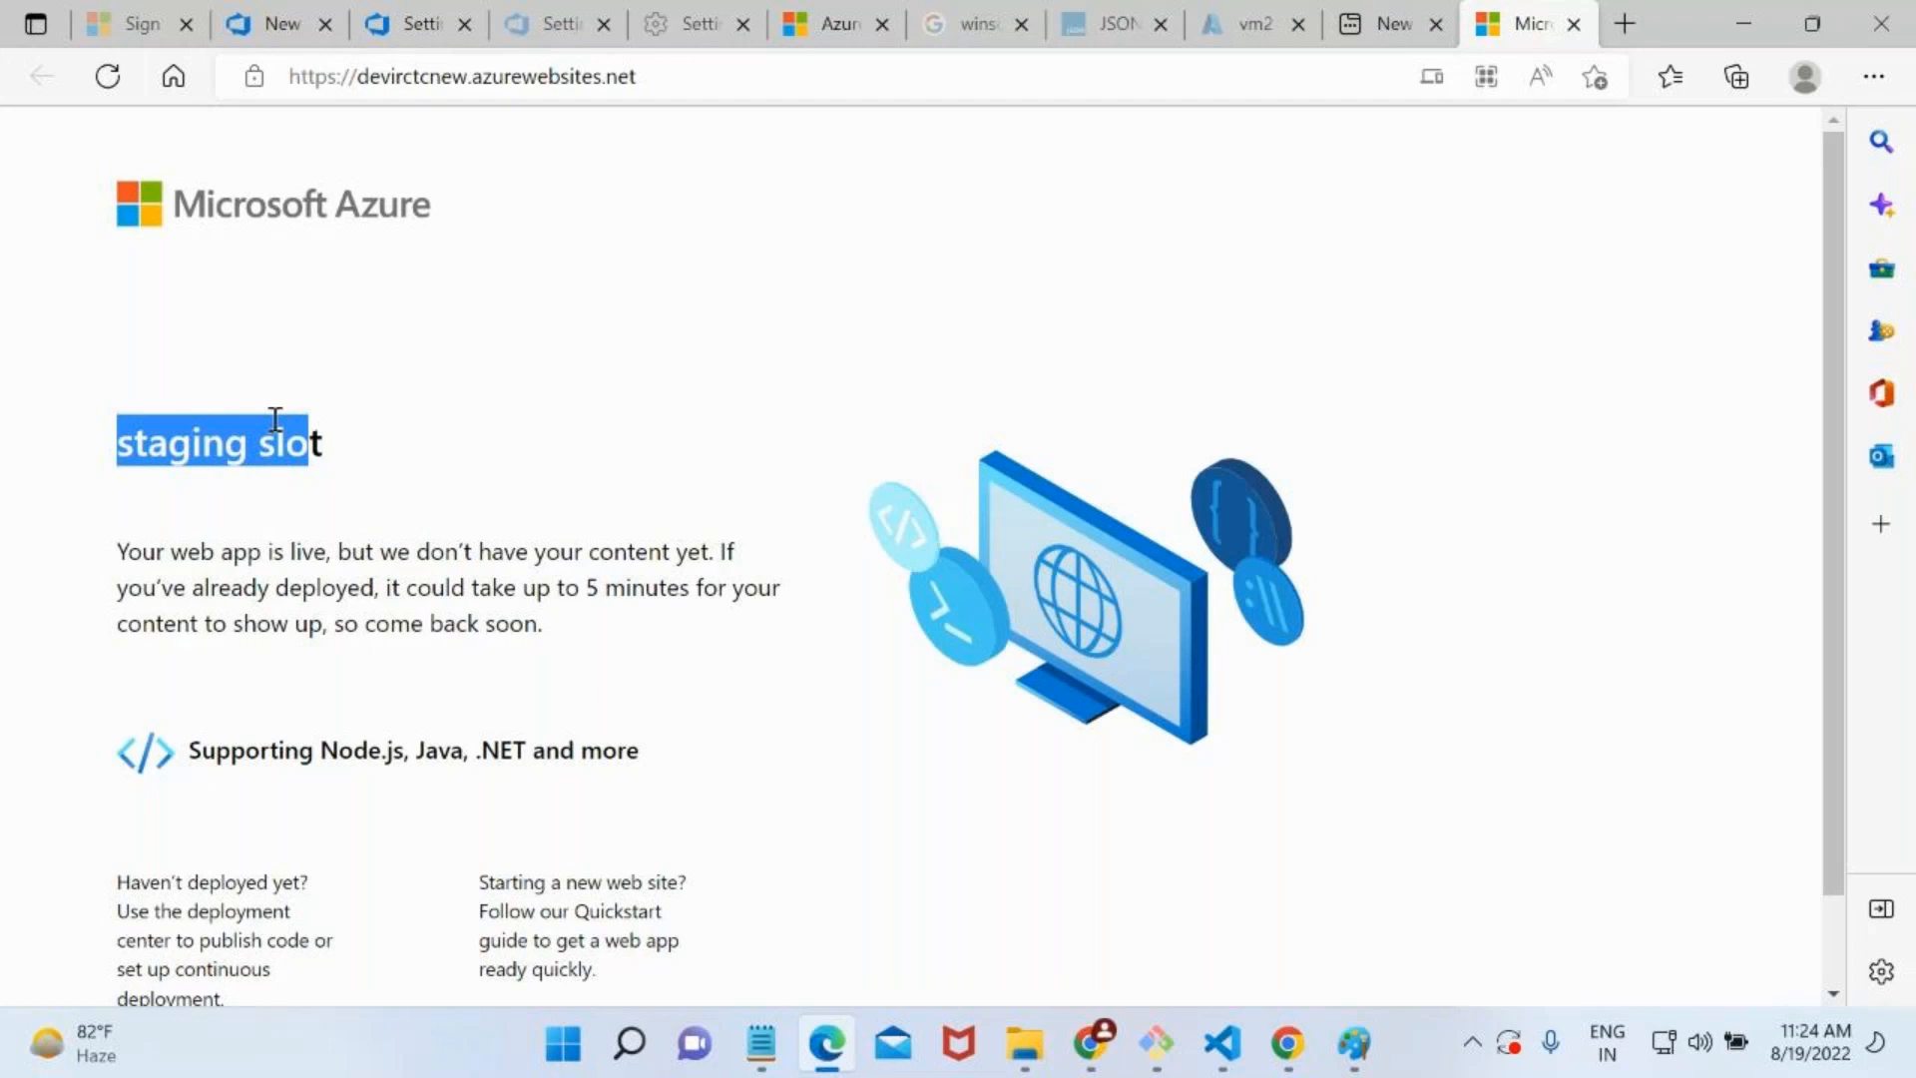
Close the production site tab in Microsoft Edge, return to Chrome, and close its production site tab too.
left_click(1583, 32)
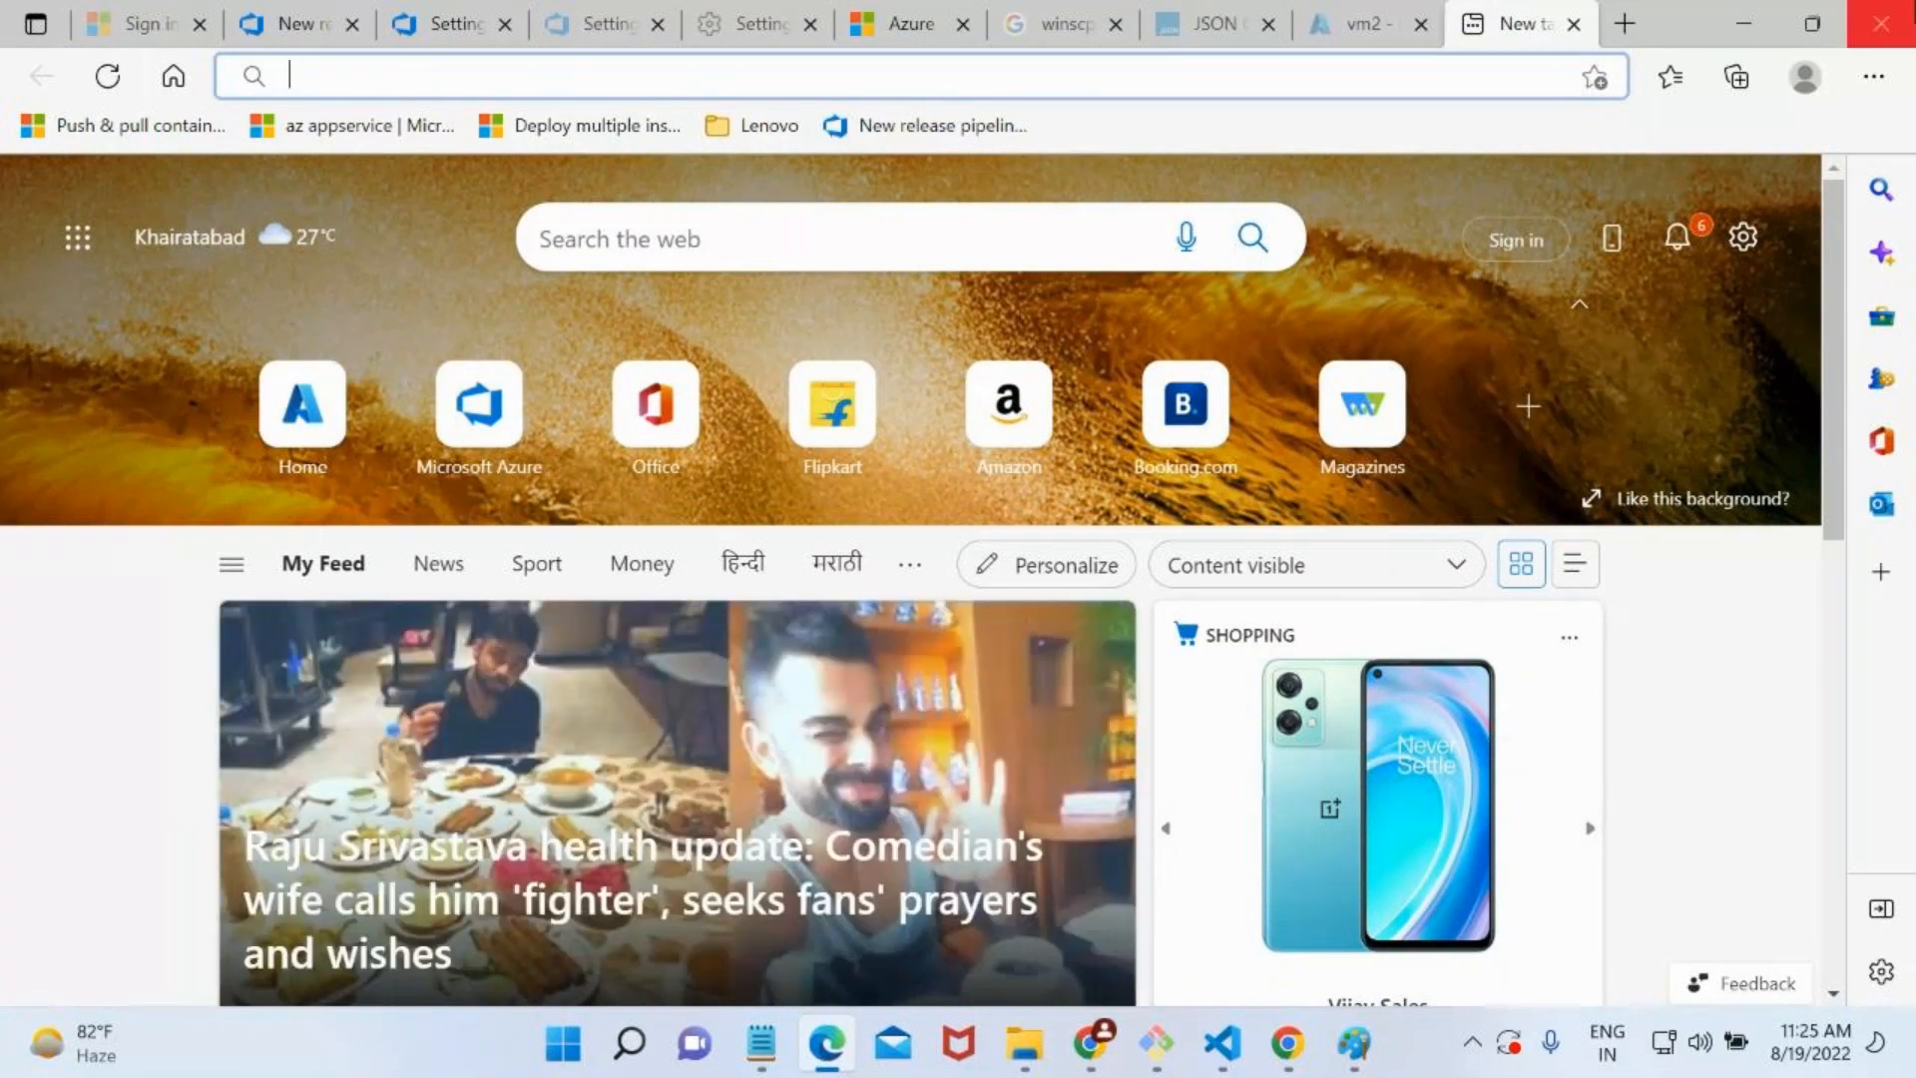
left_click(1743, 23)
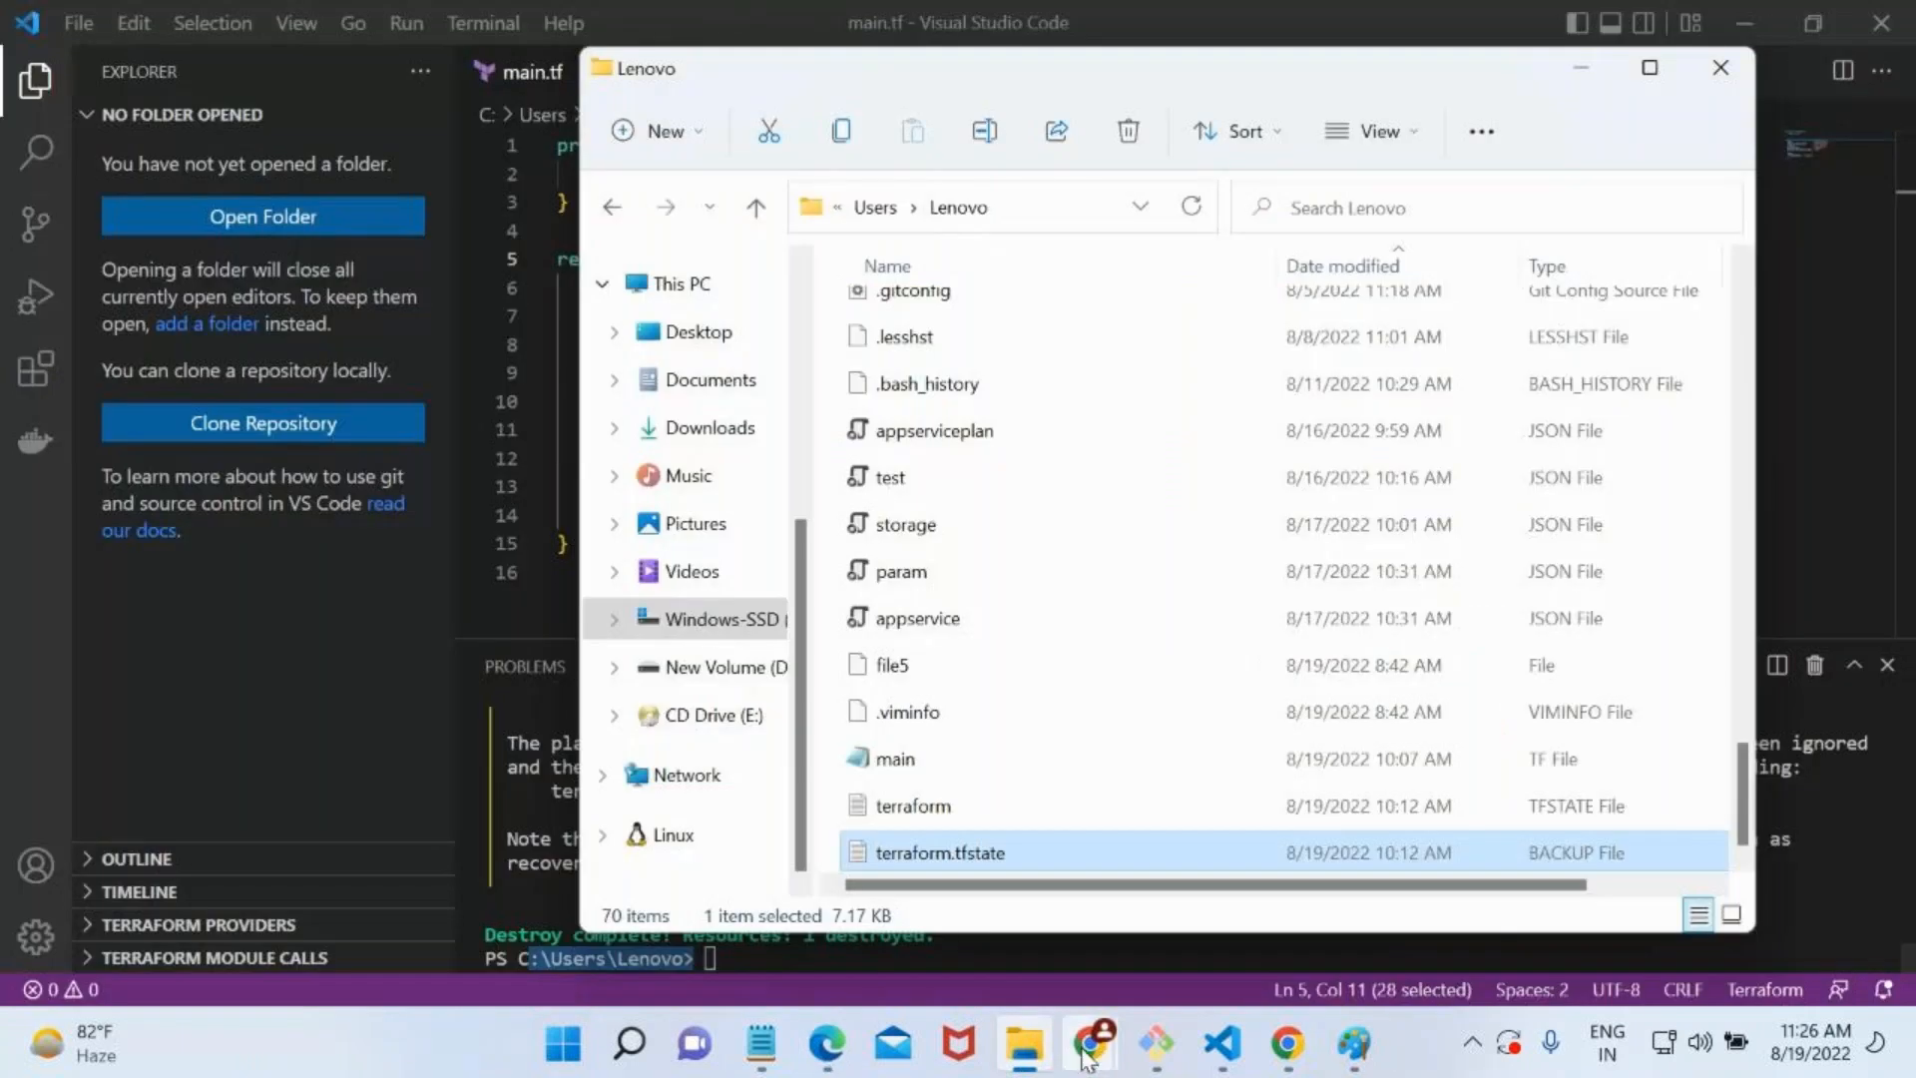
mouse_move(1090, 1043)
left_click(954, 924)
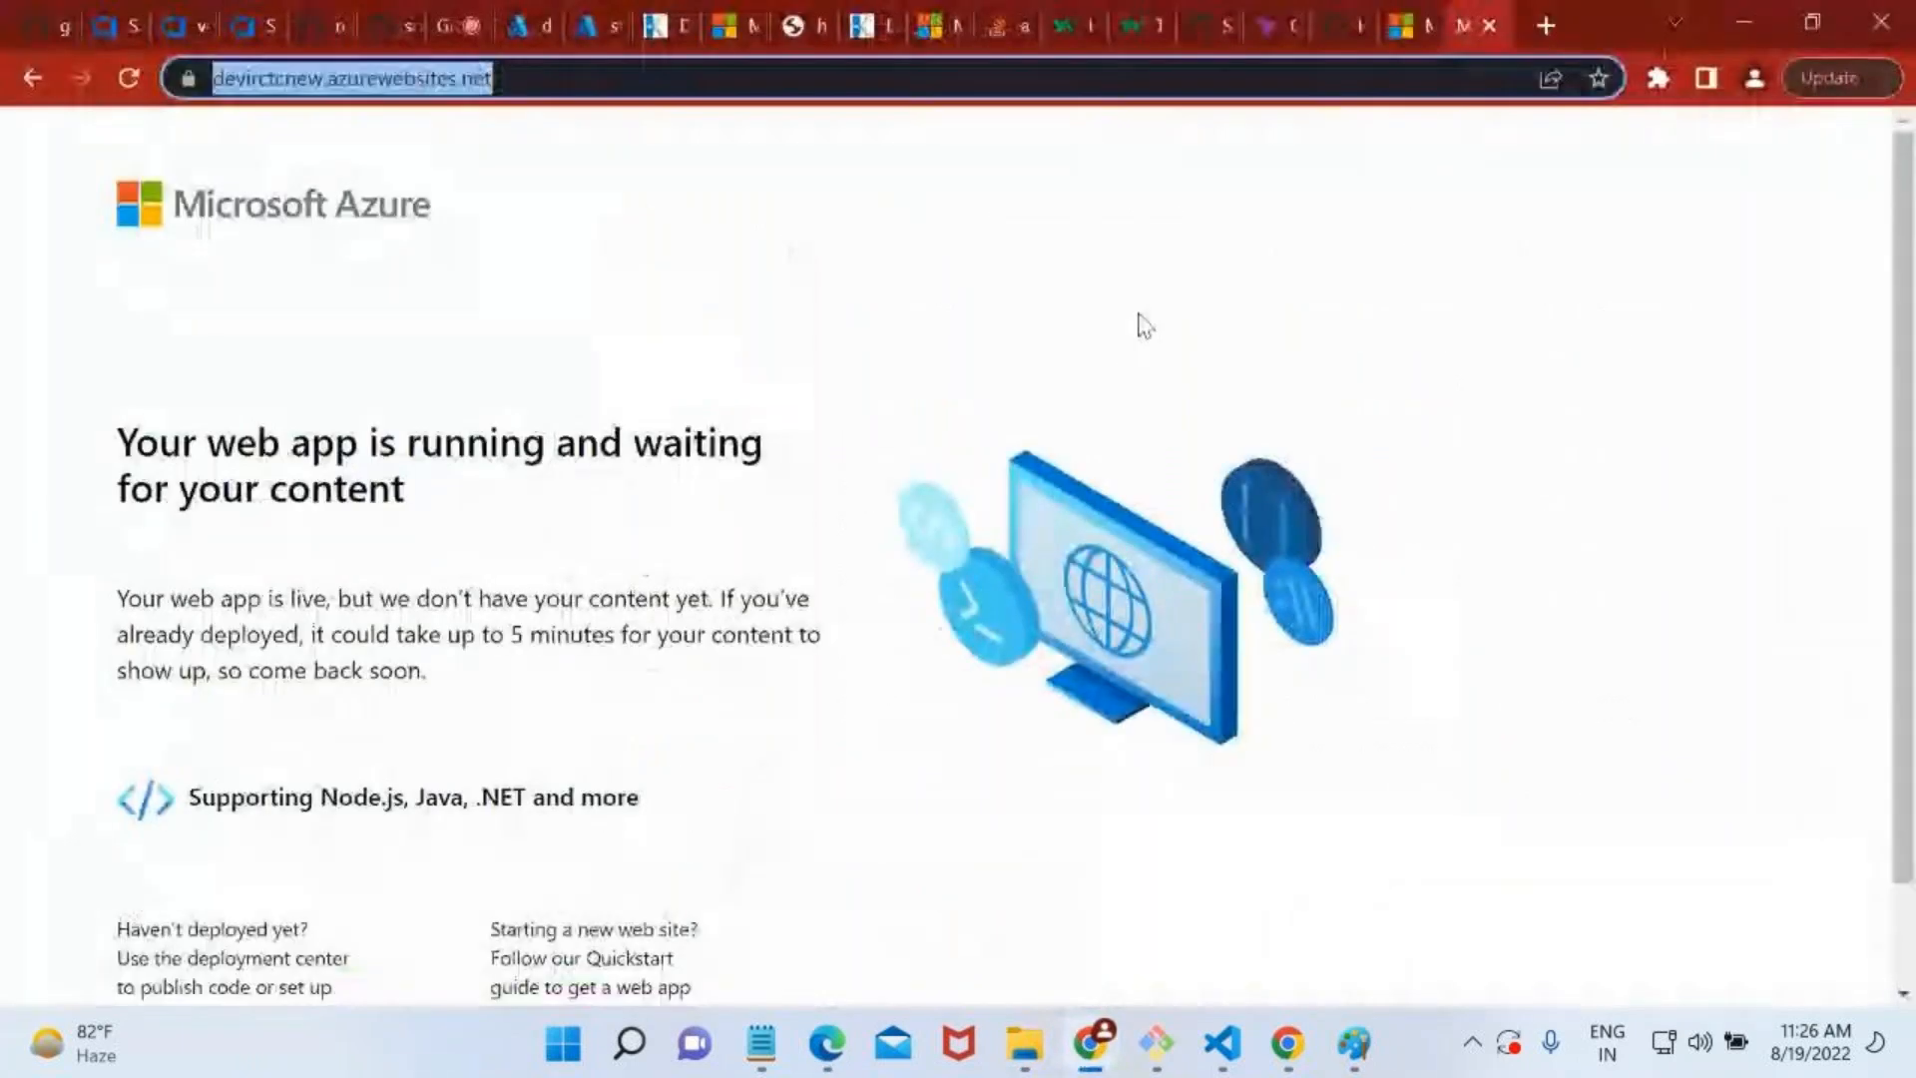
left_click(1499, 18)
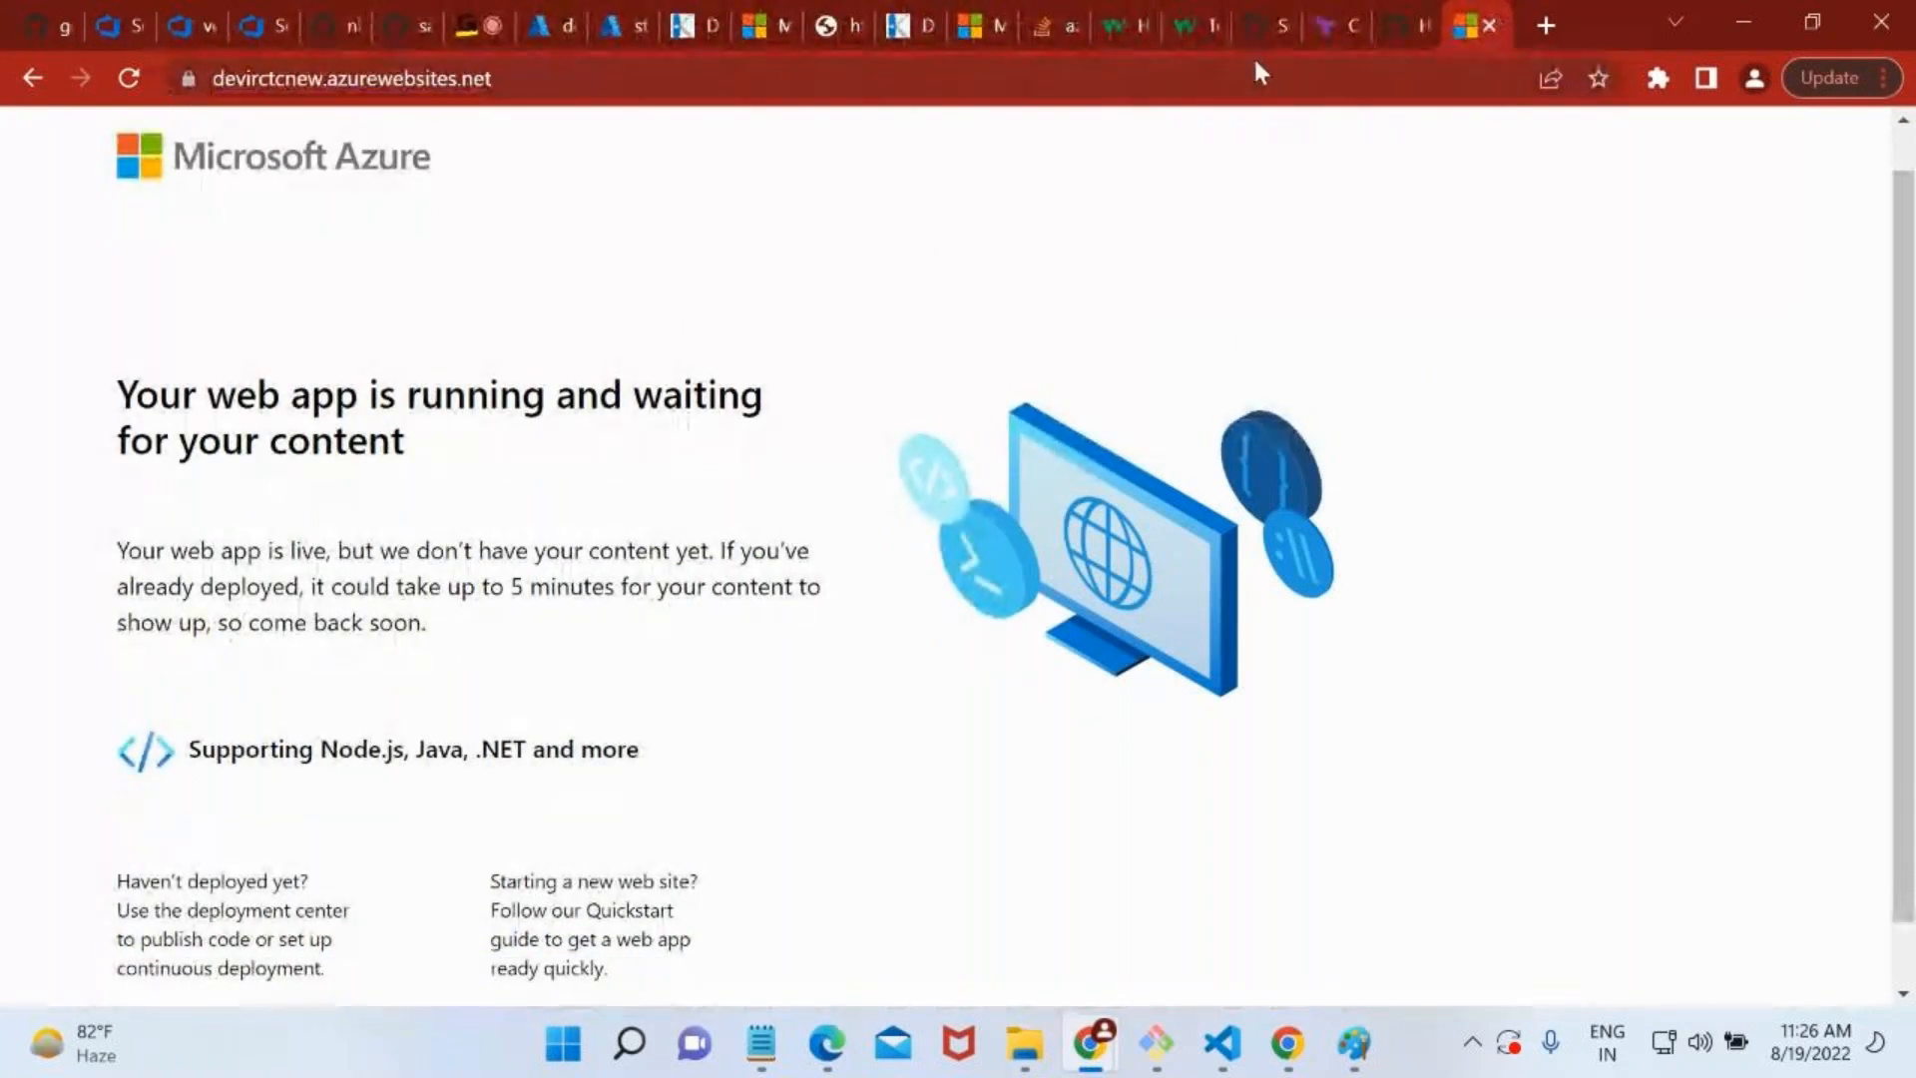
Leave devirctcnew's Deployment slots page in the Azure portal and open the devirctc app service.
left_click(539, 2)
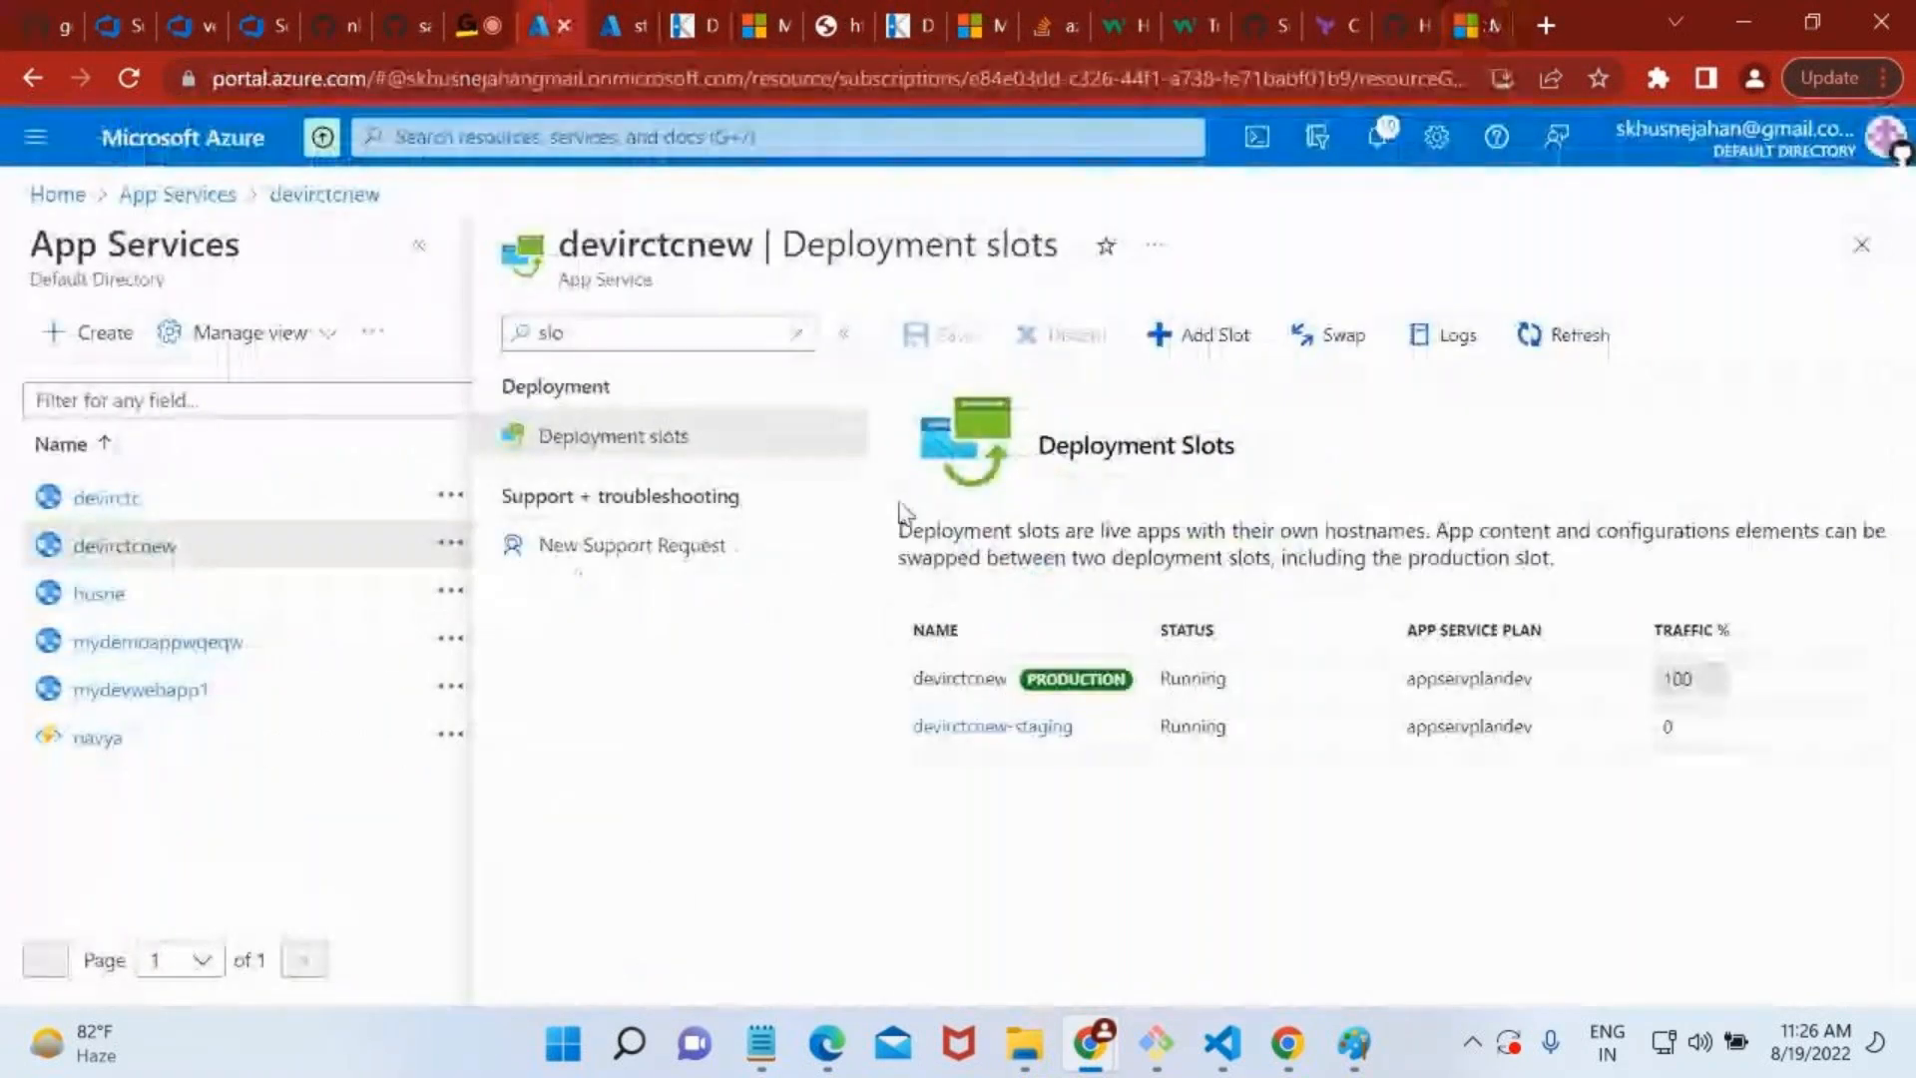
left_click(1847, 263)
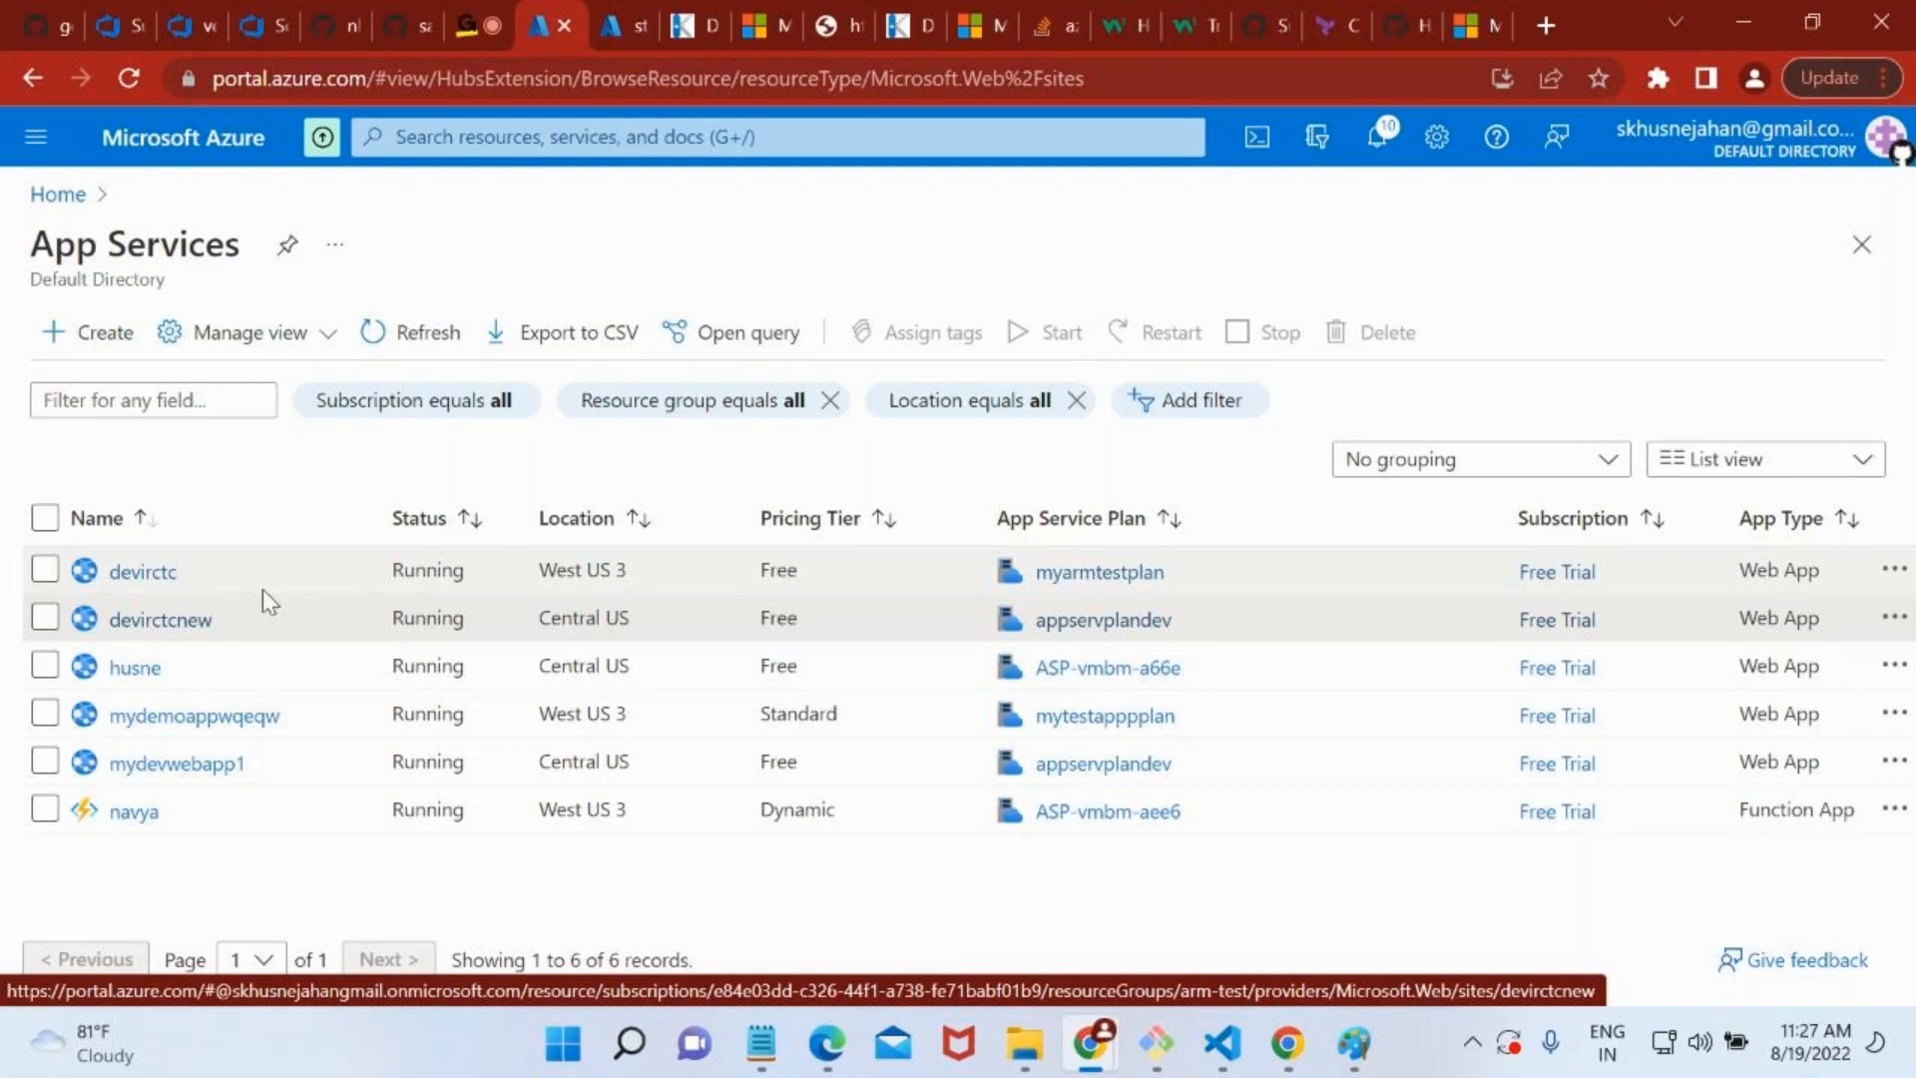
left_click(143, 571)
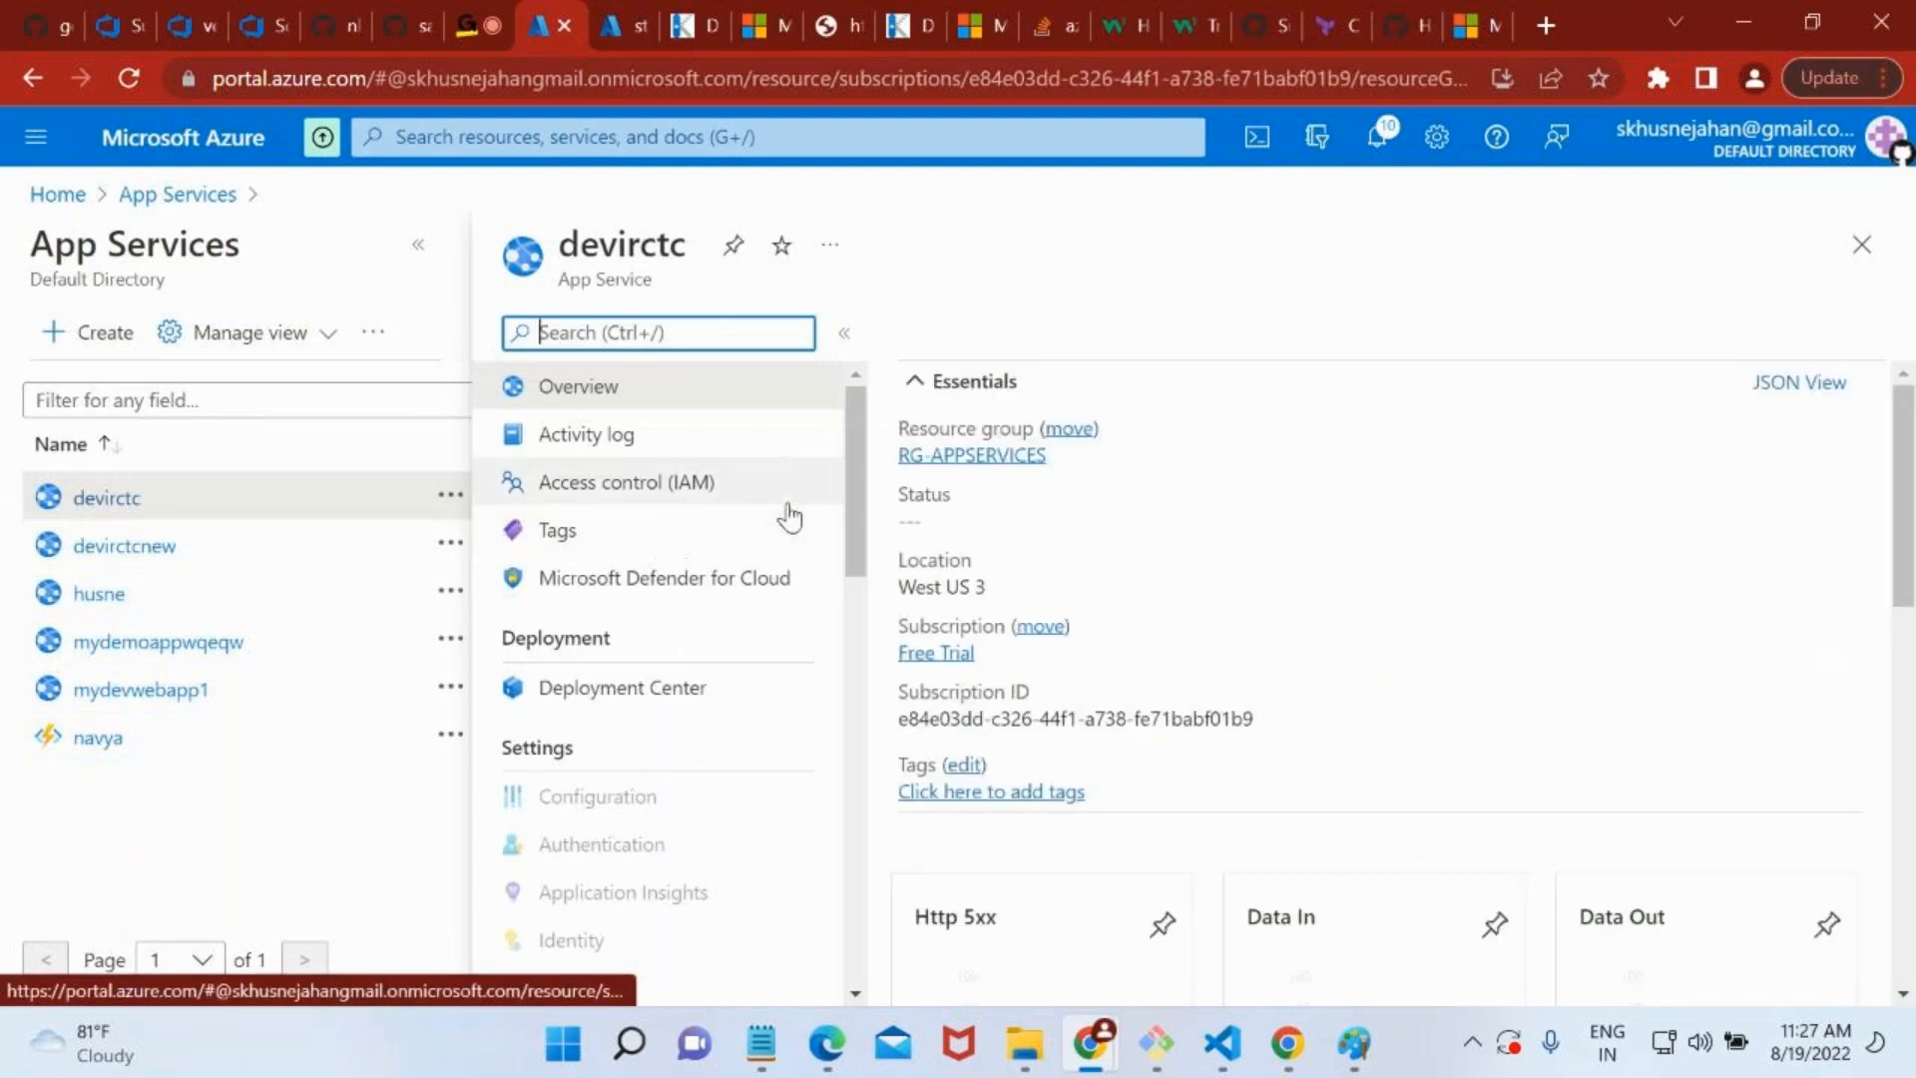
scroll(689, 826, "down", 8)
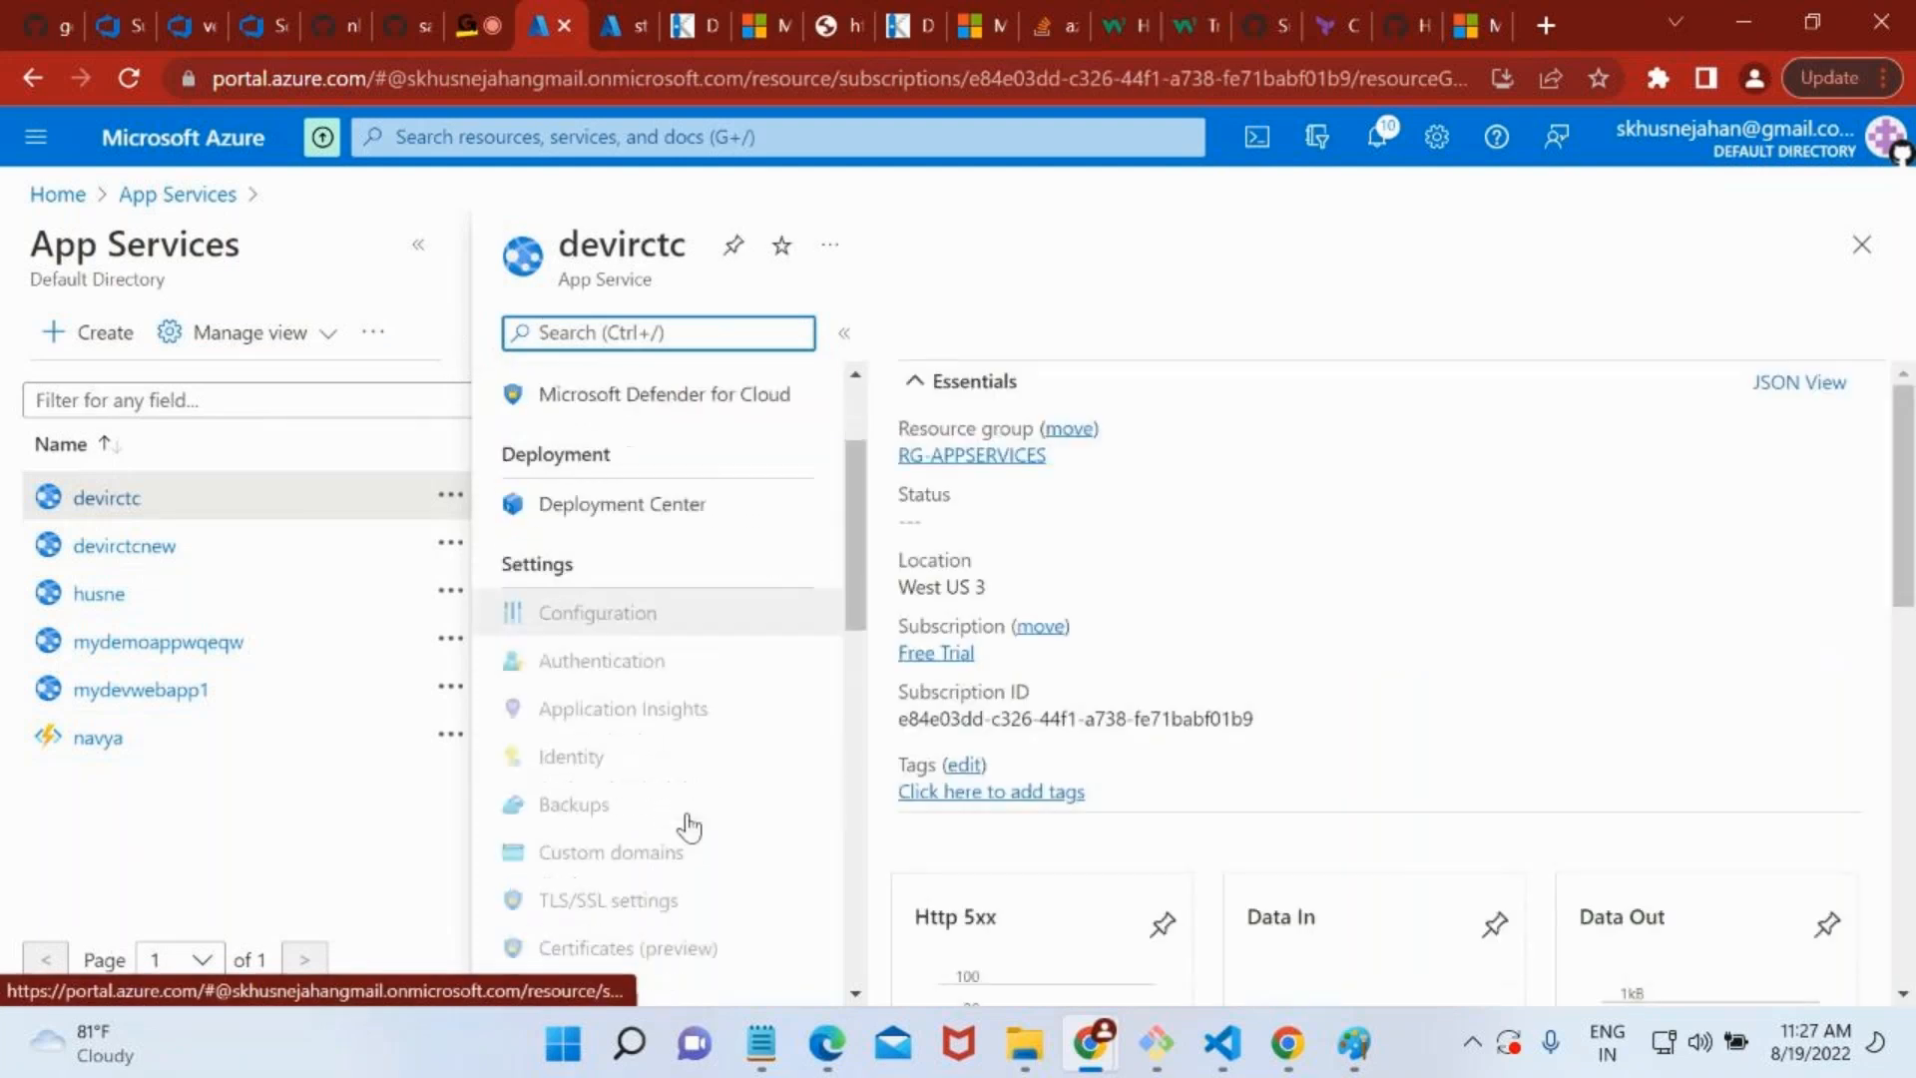
scroll(691, 825, "down", 3)
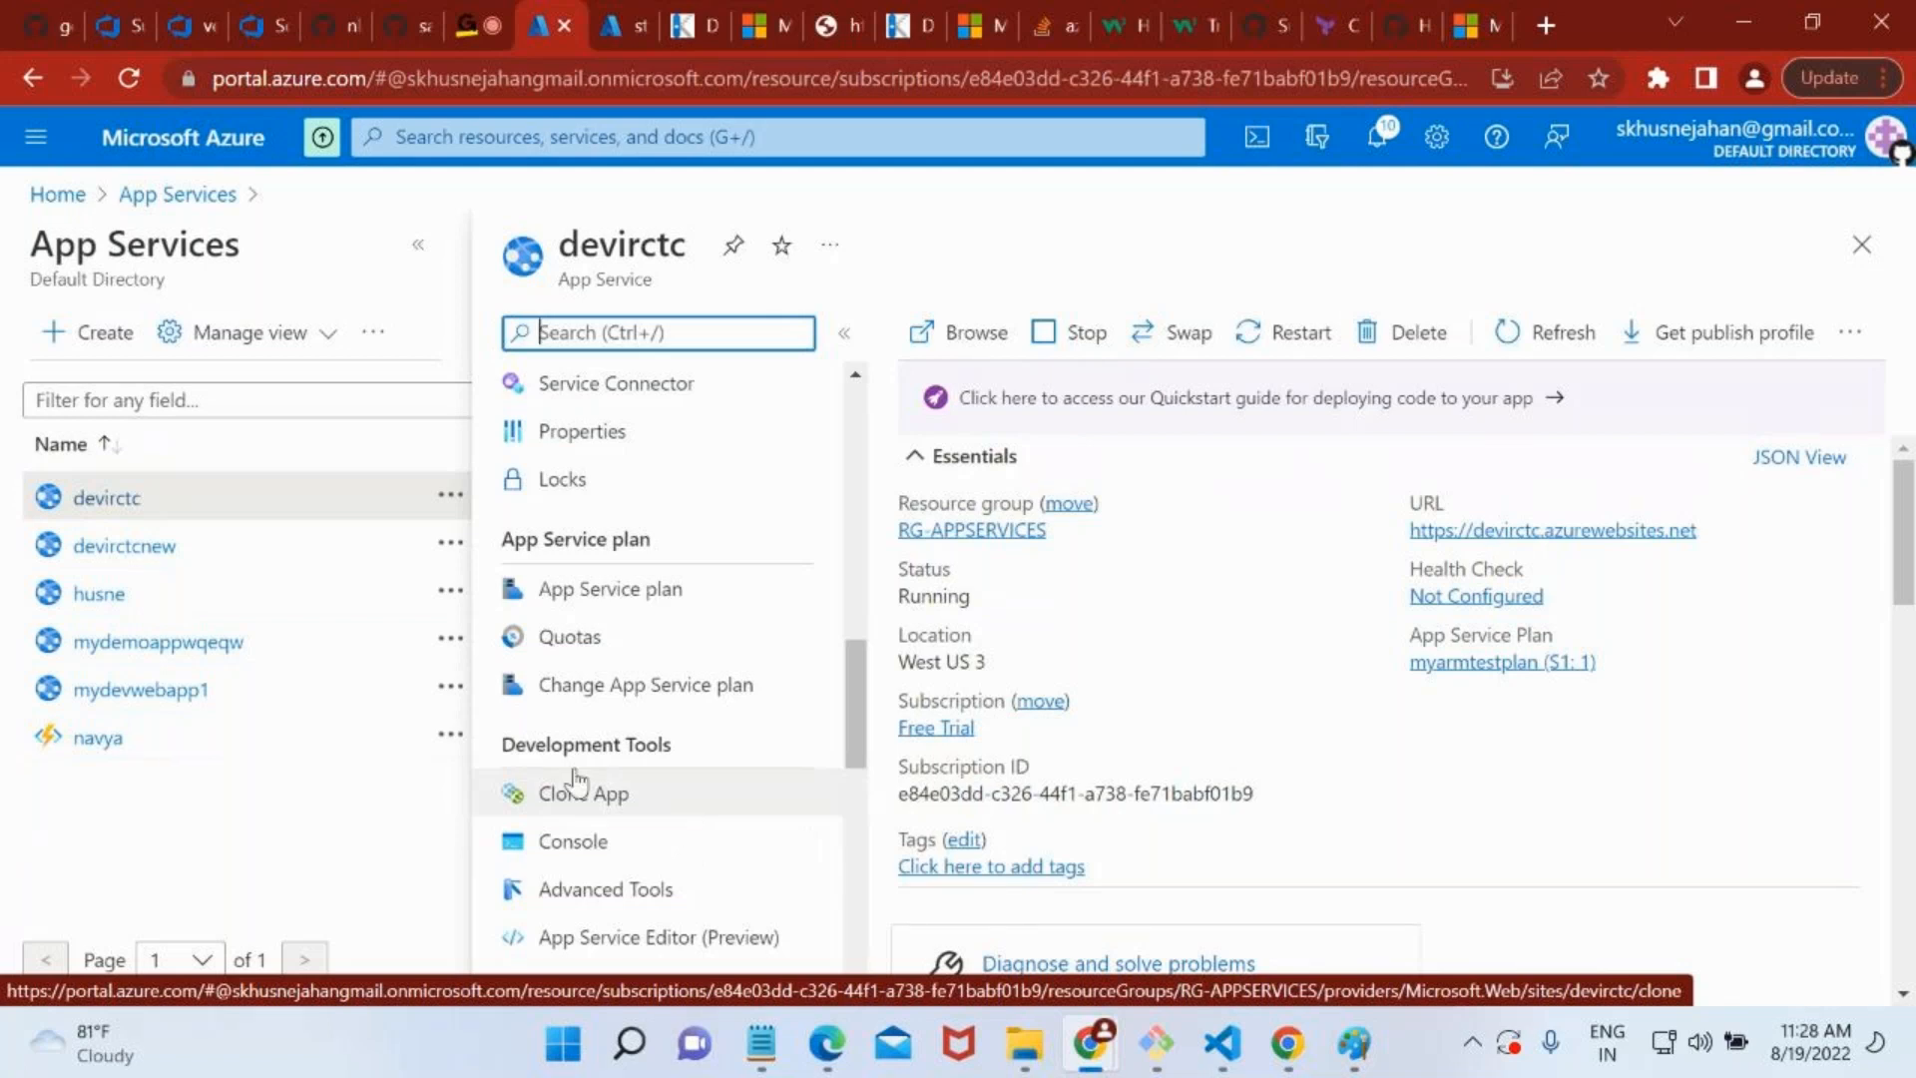
scroll(638, 584, "up", 5)
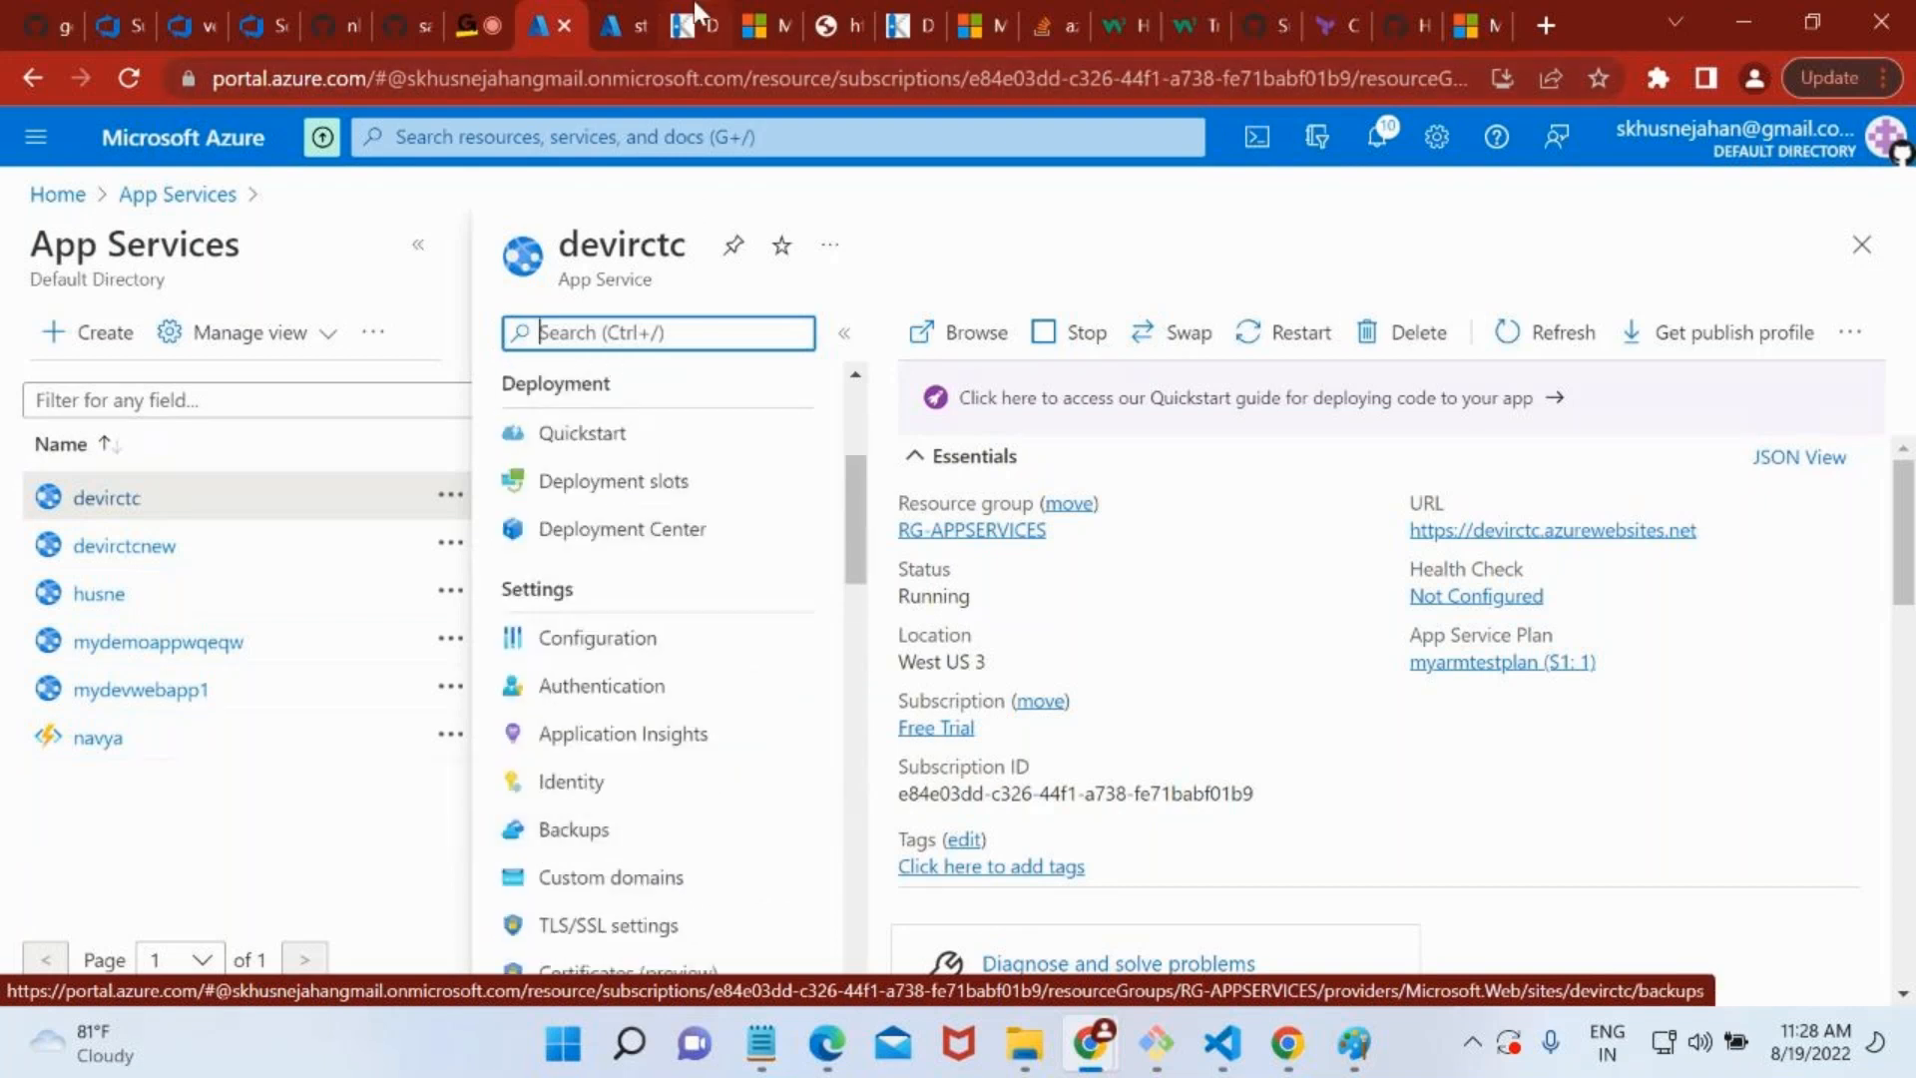
Check the staging slot's wwwroot folder in Kudu and its Advanced Tools page, and return to devirctc in the portal.
left_click(694, 24)
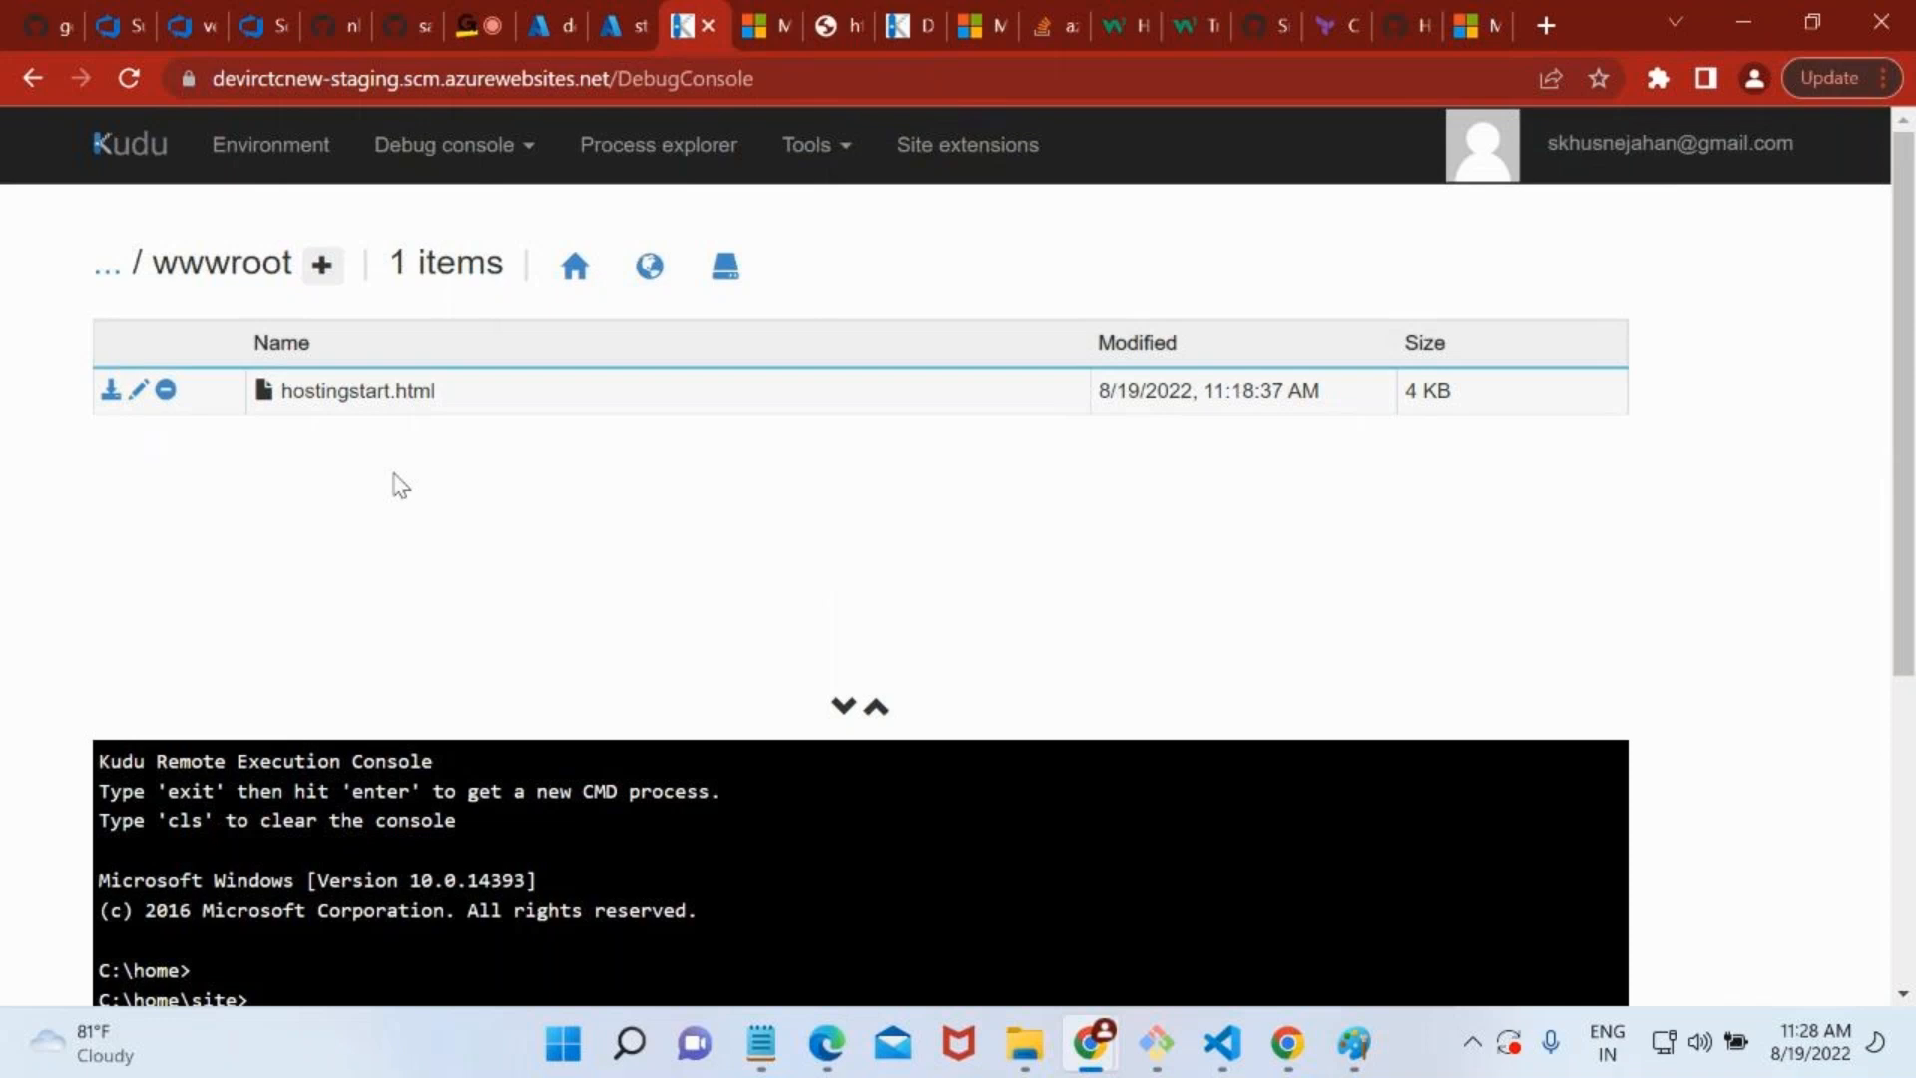
left_click(611, 17)
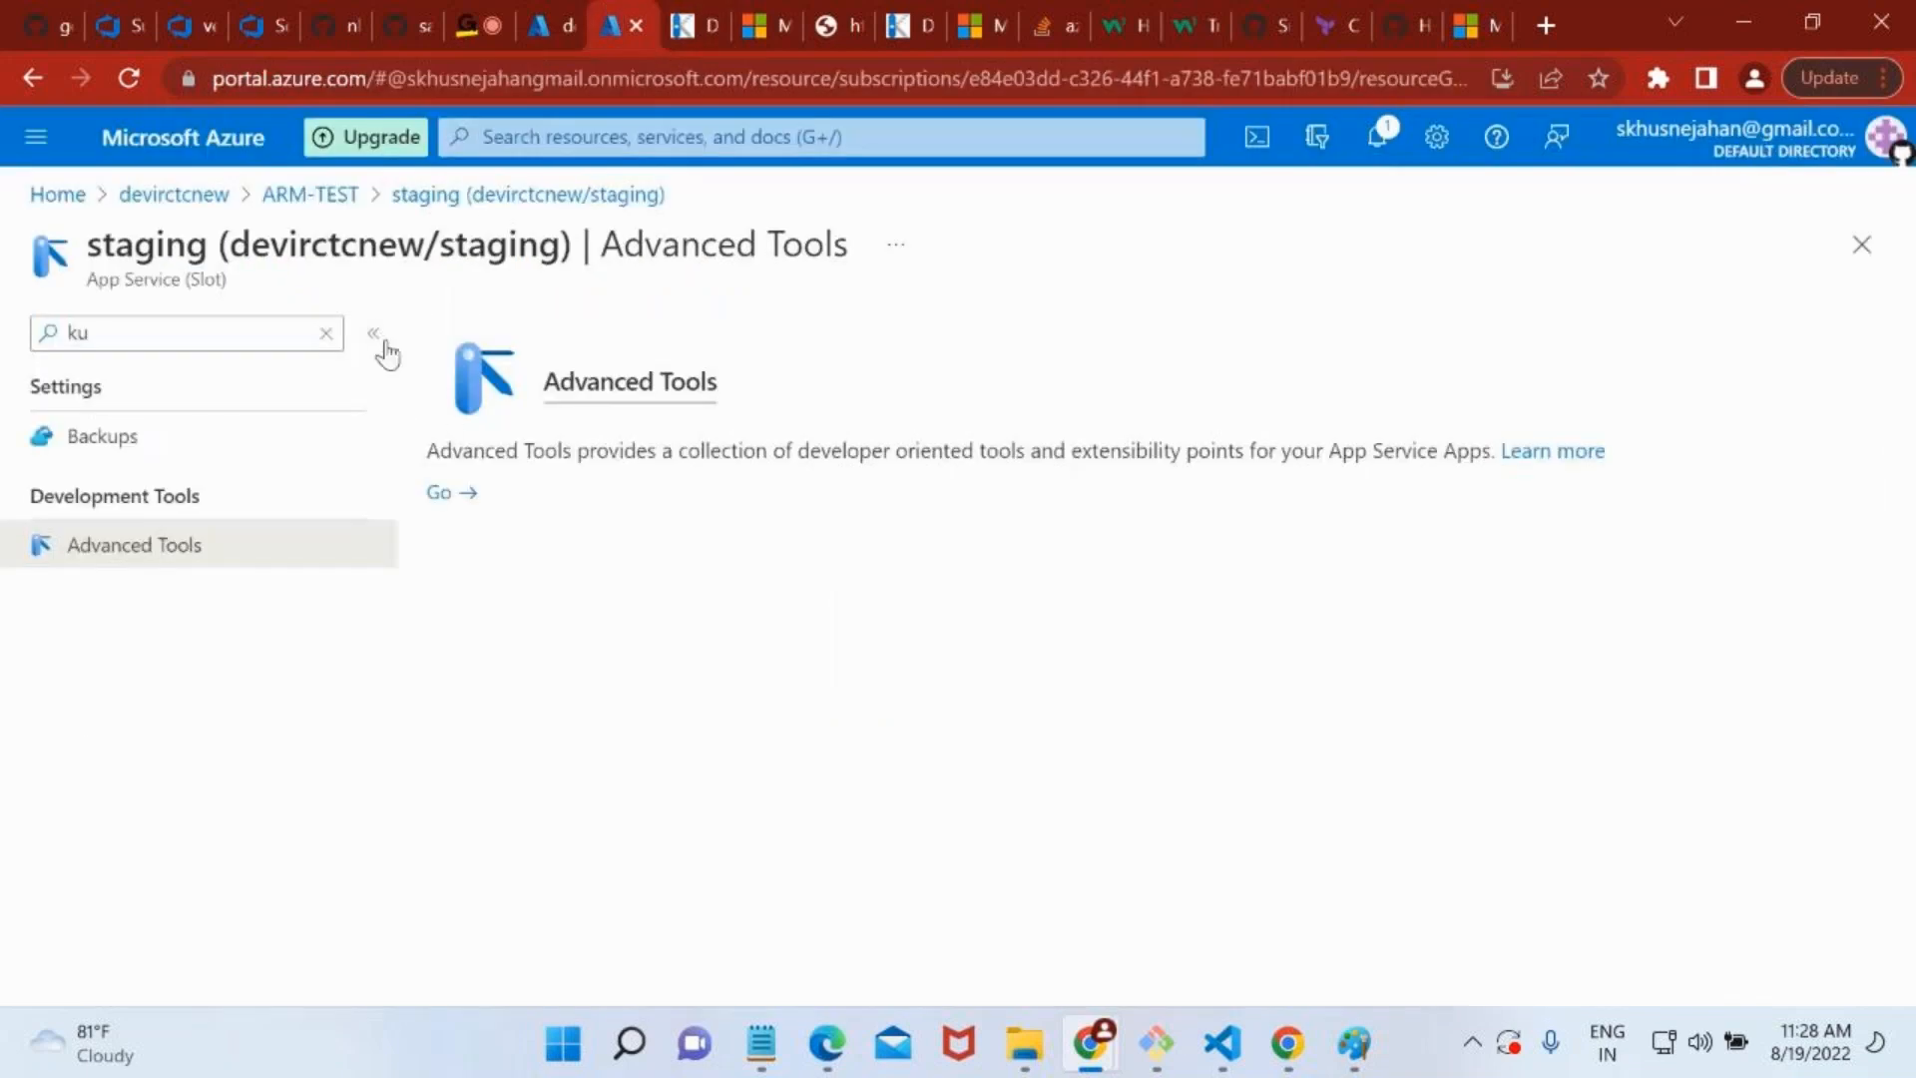
left_click(550, 24)
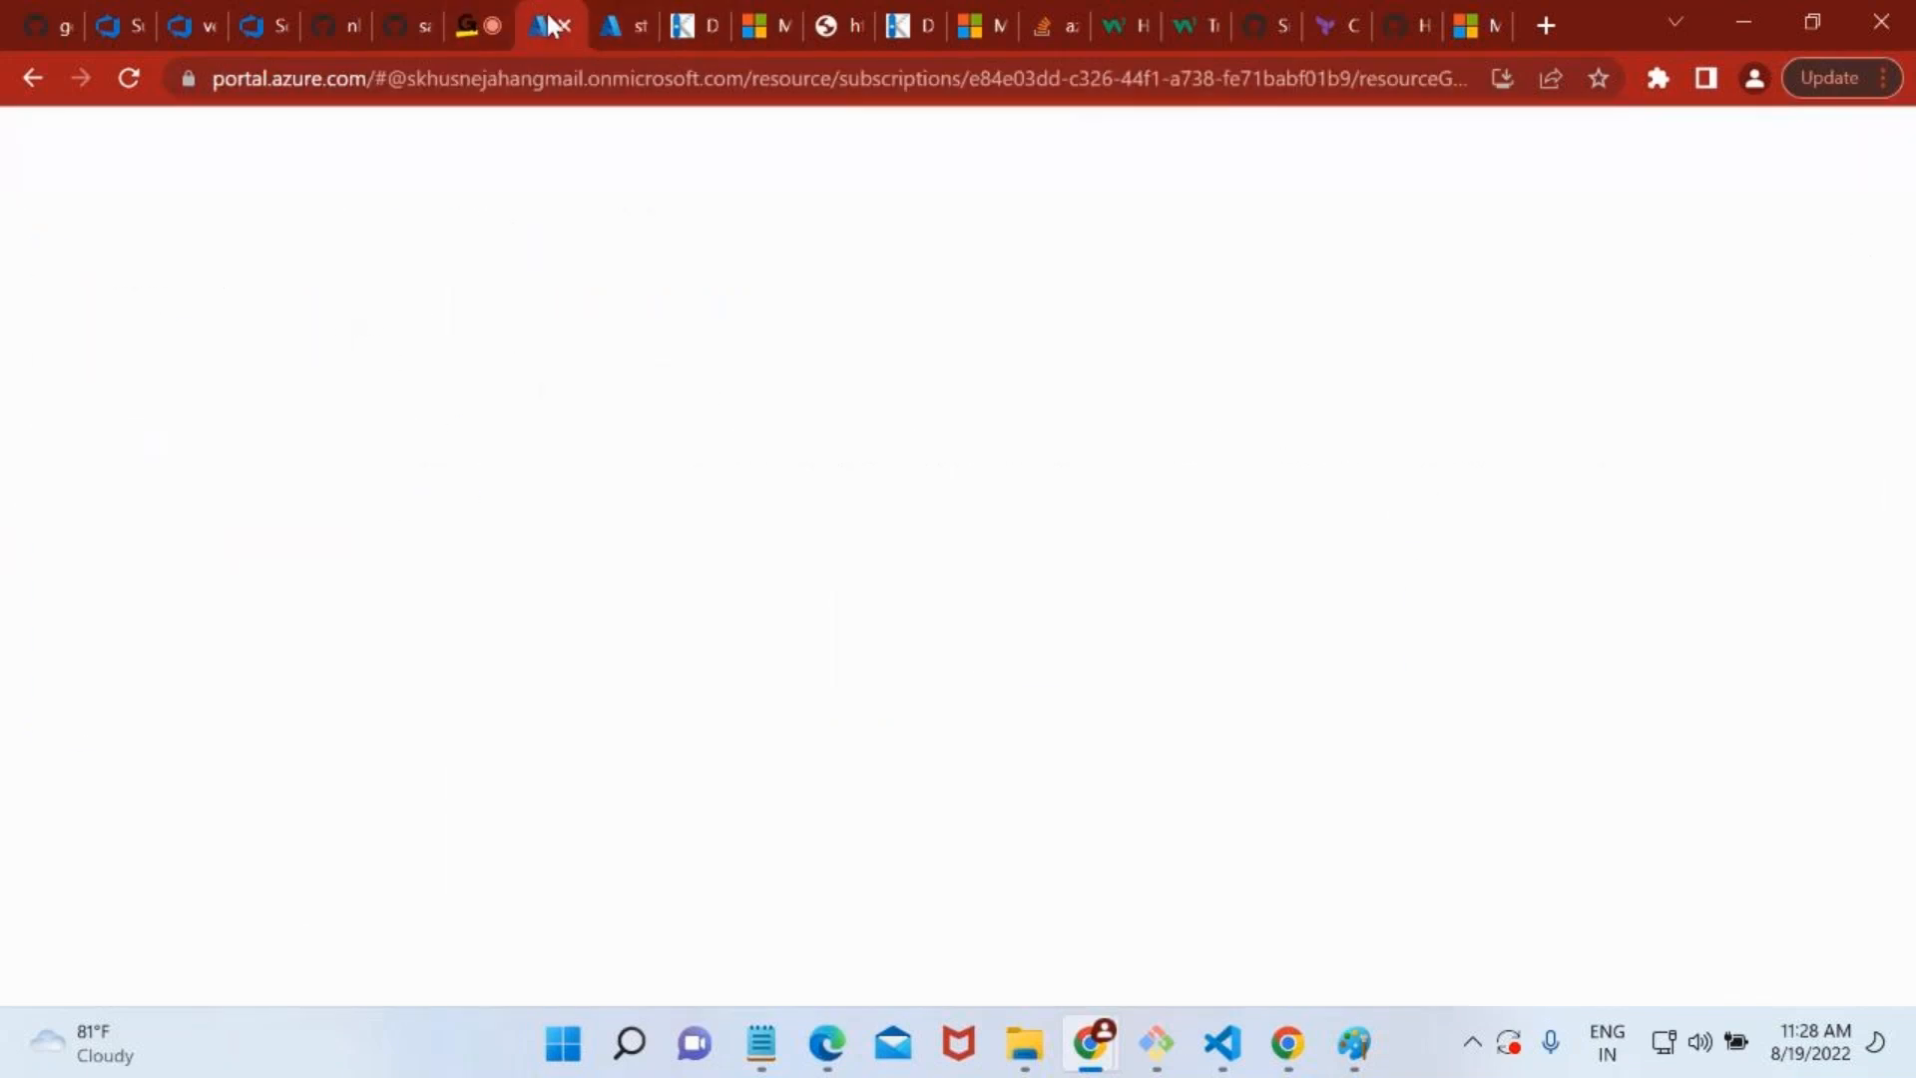
Find and open devirctc's Deployment Center to examine its build source and deployment history.
scroll(621, 679, "down", 3)
scroll(623, 679, "down", 8)
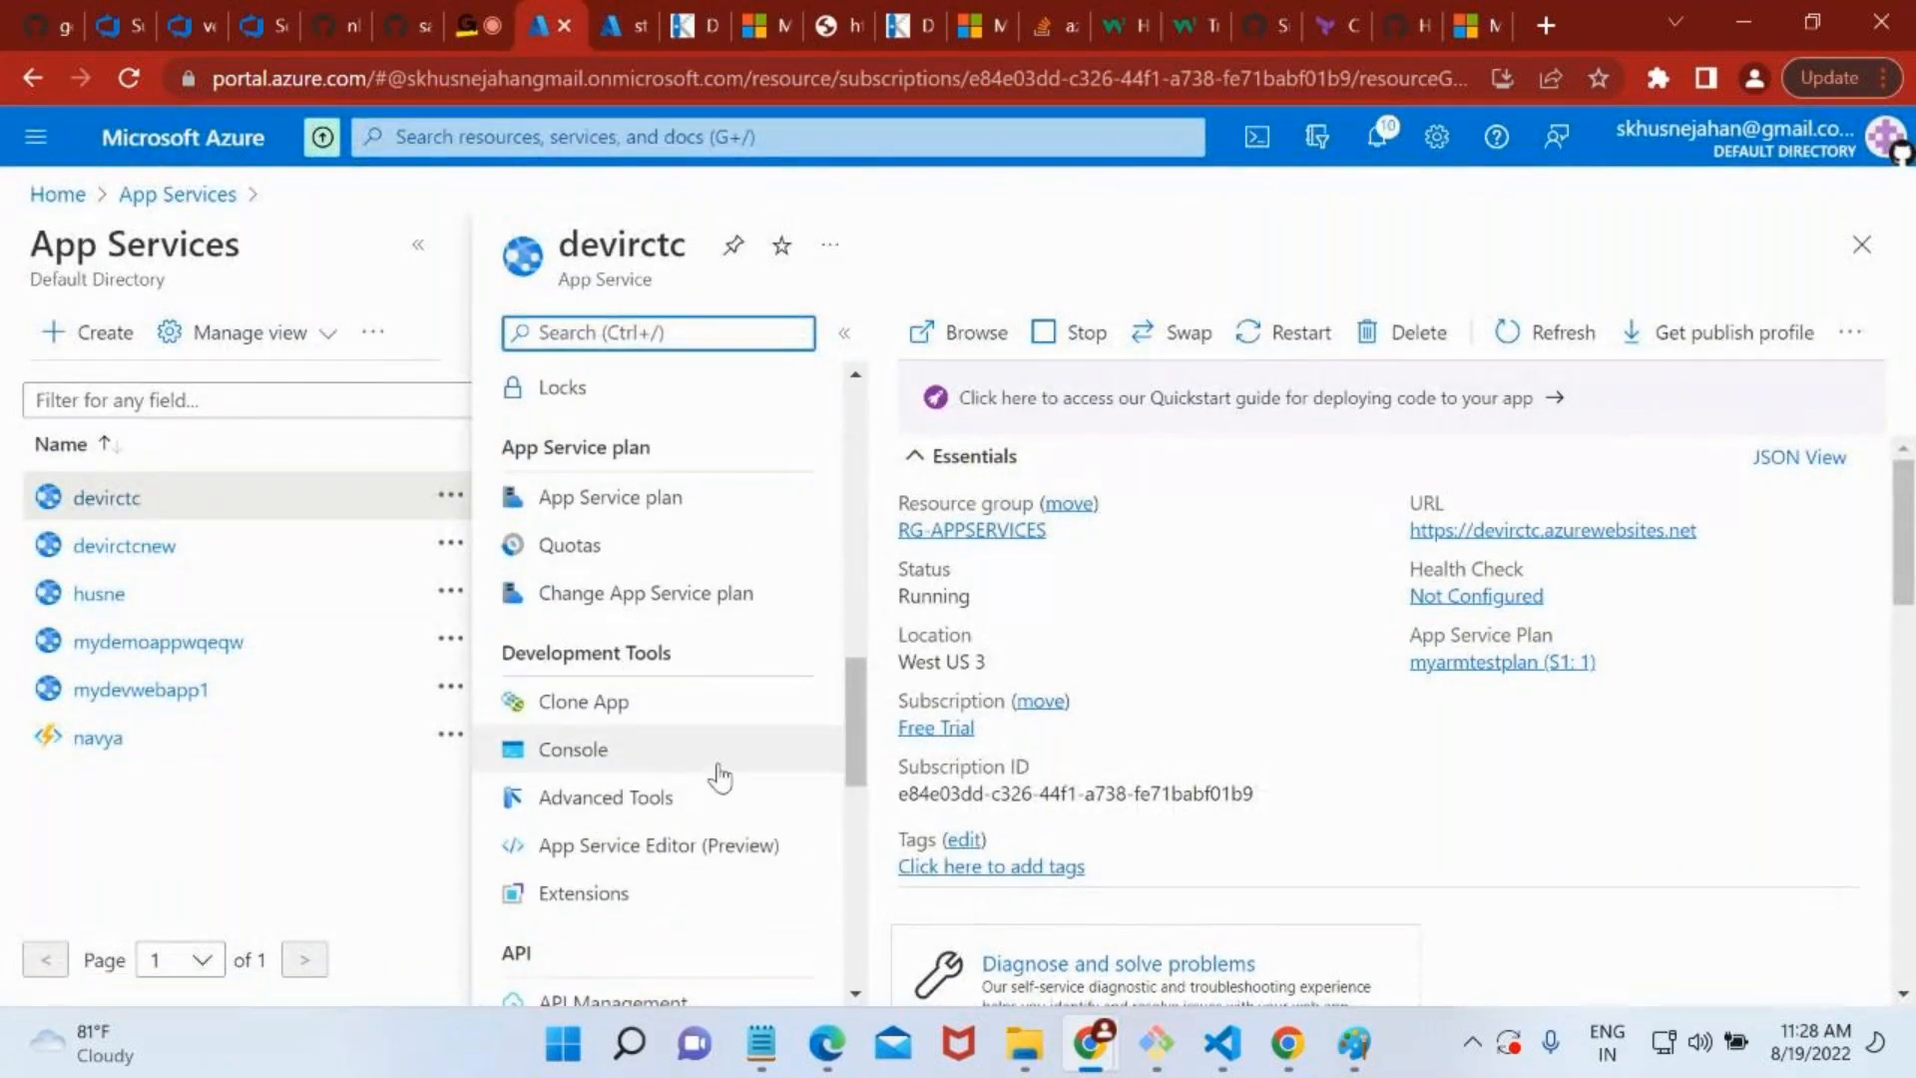
scroll(714, 764, "down", 8)
scroll(719, 776, "down", 3)
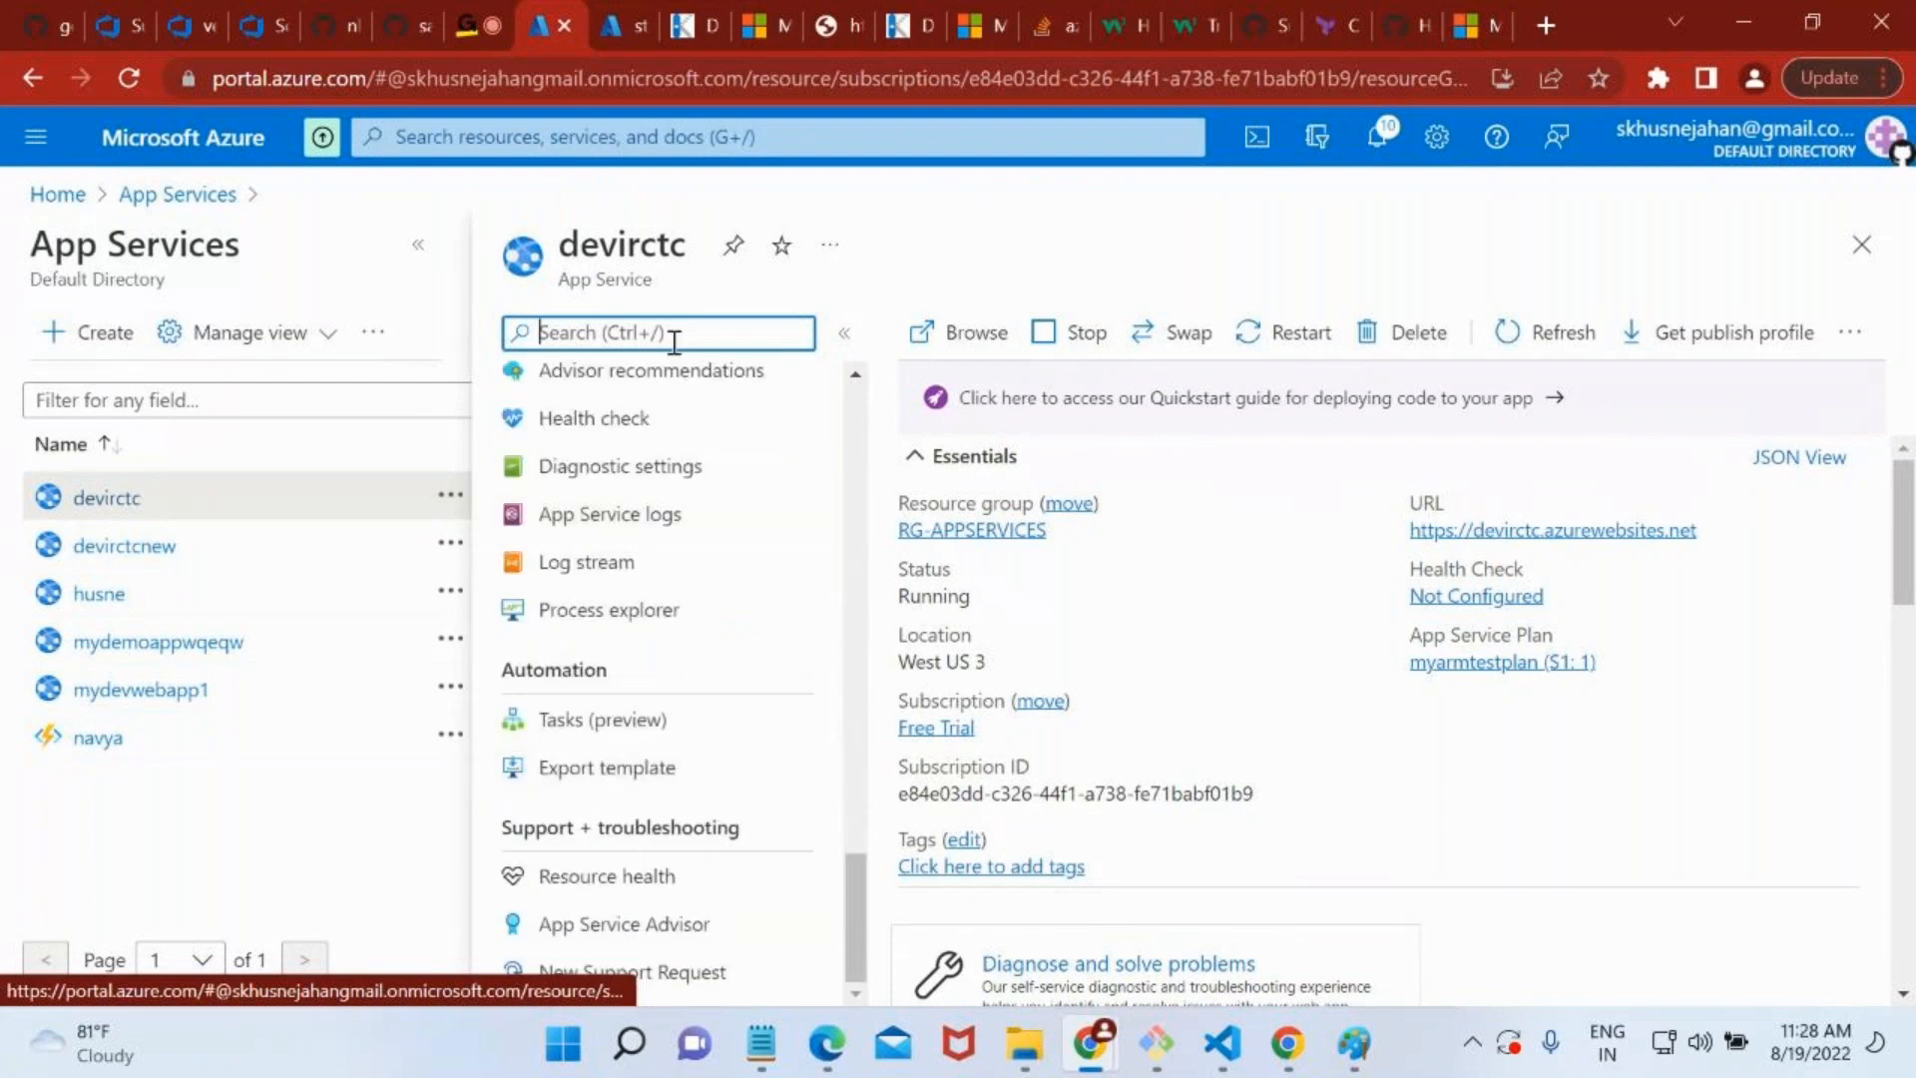
type("deplo")
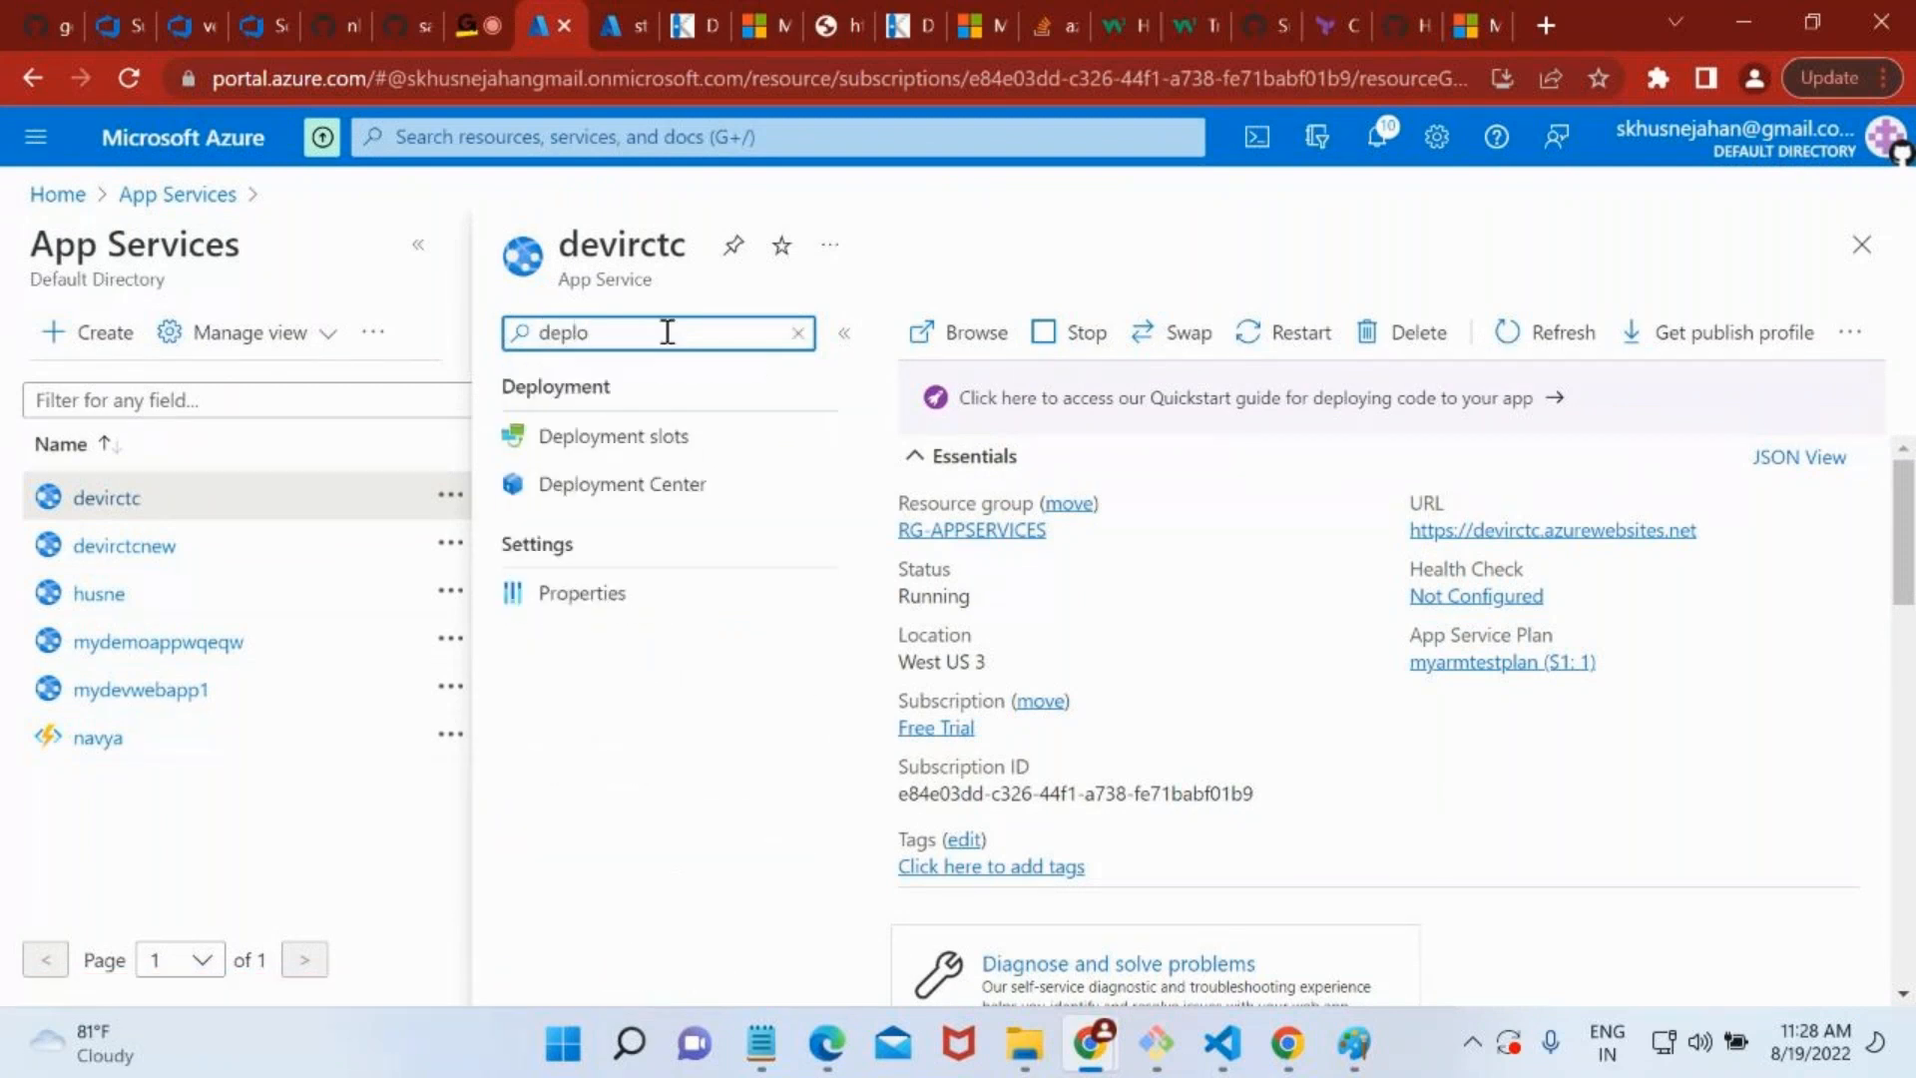
left_click(613, 492)
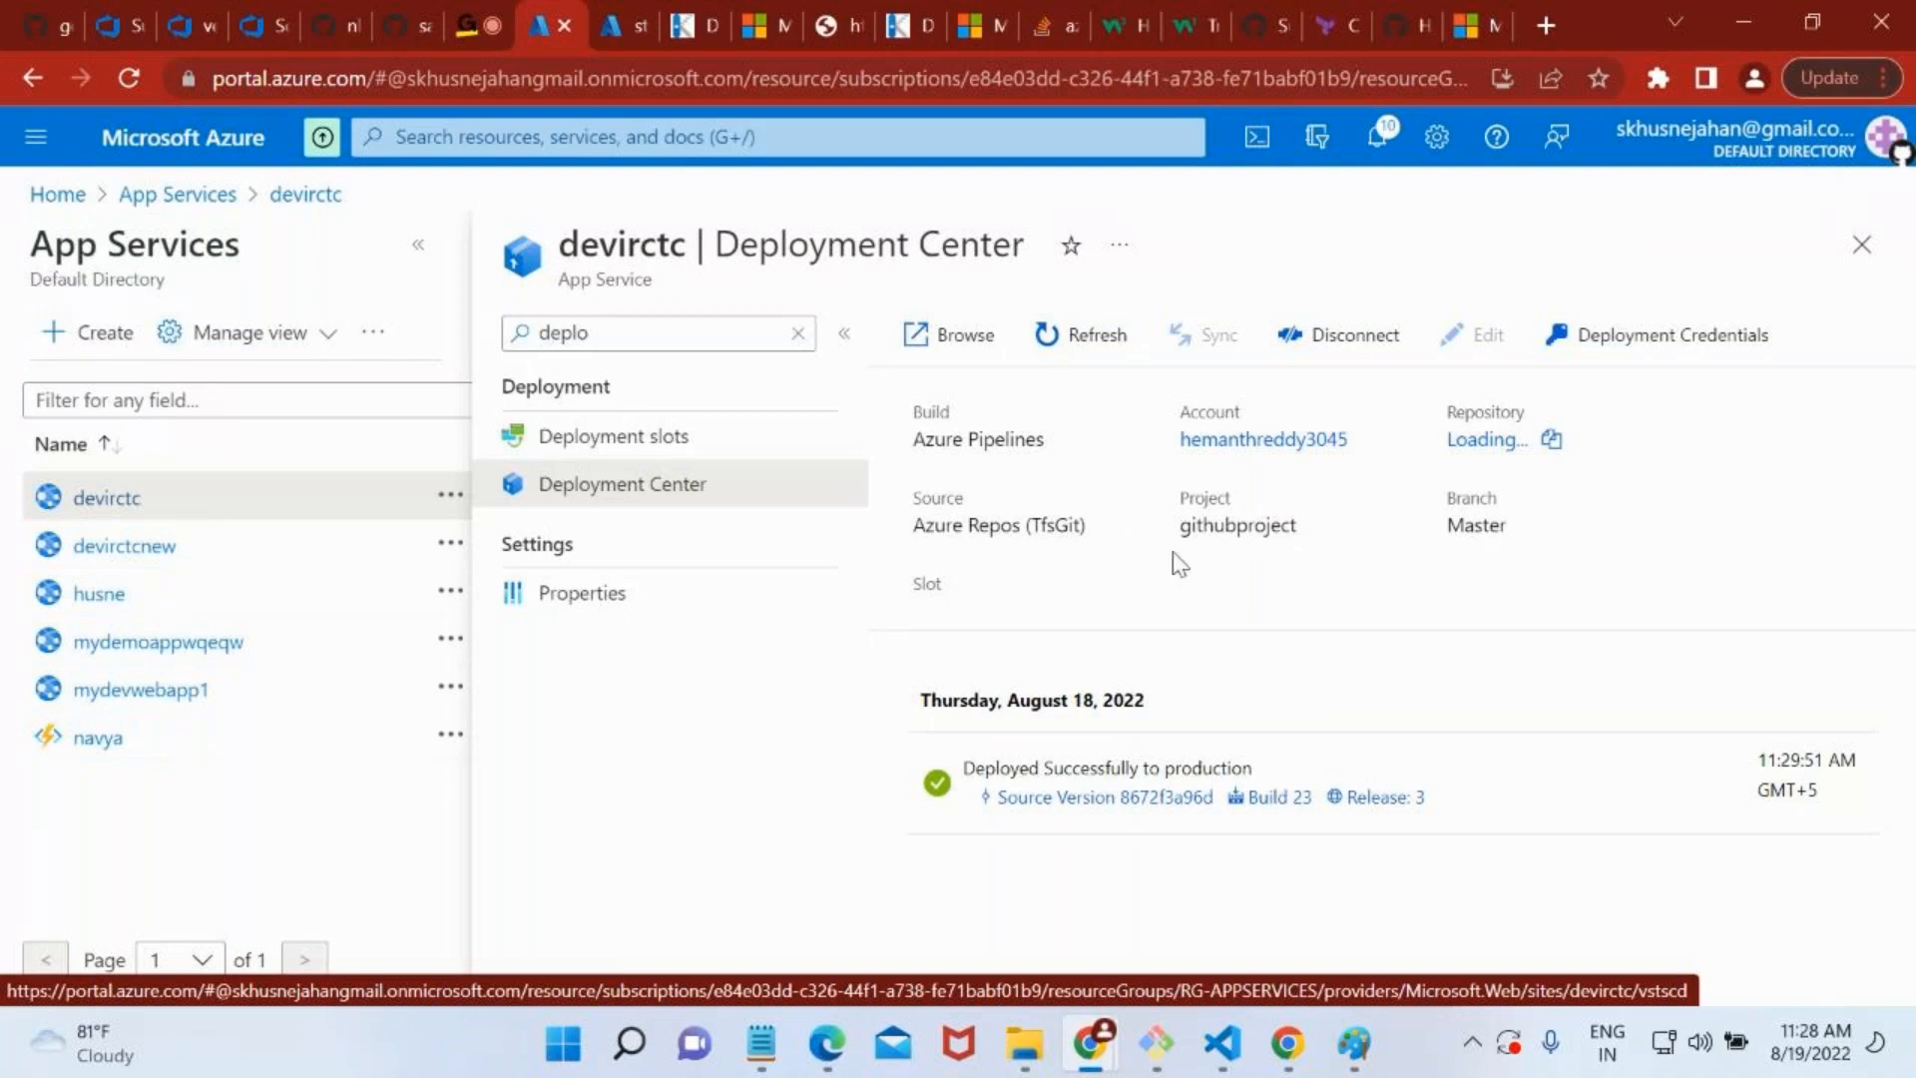
Open devirctc's Deployment Credentials from its Deployment Center and copy the FTPS endpoint.
left_click(1573, 342)
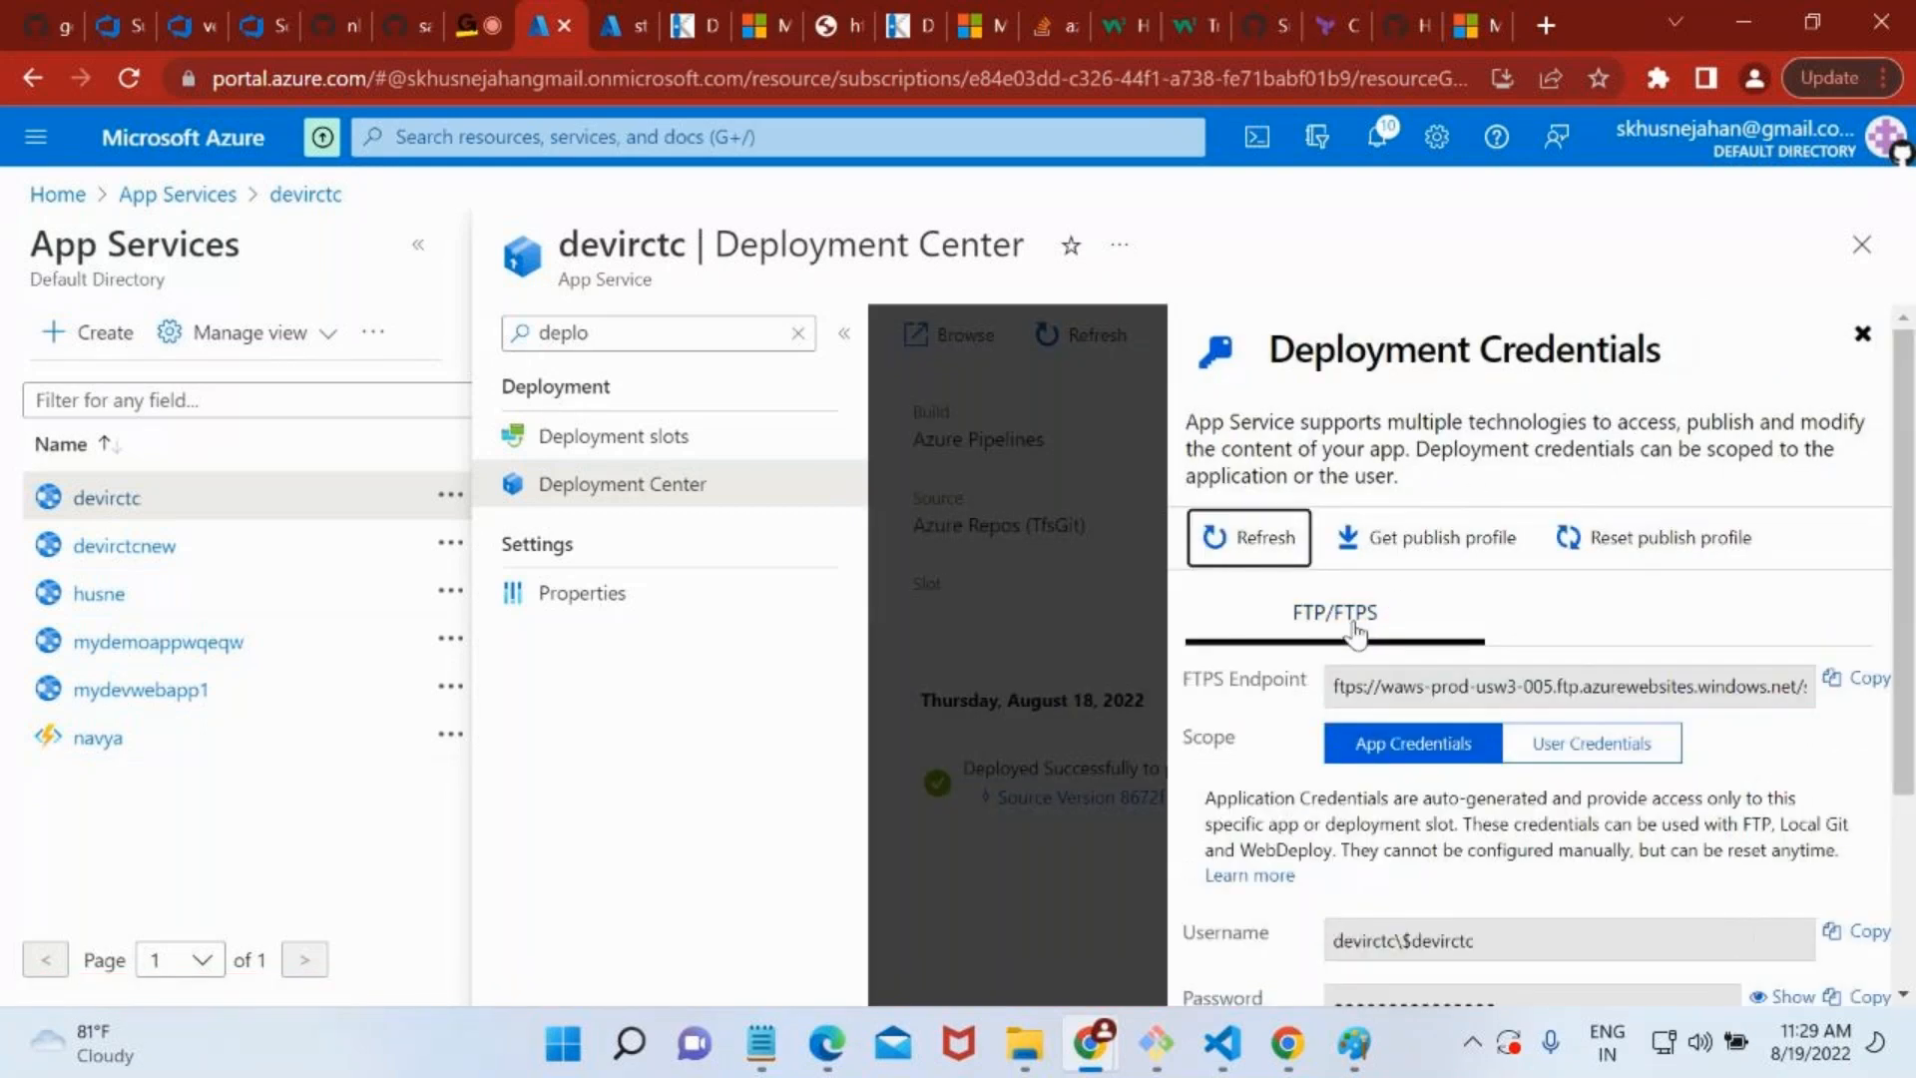
scroll(1511, 627, "down", 1)
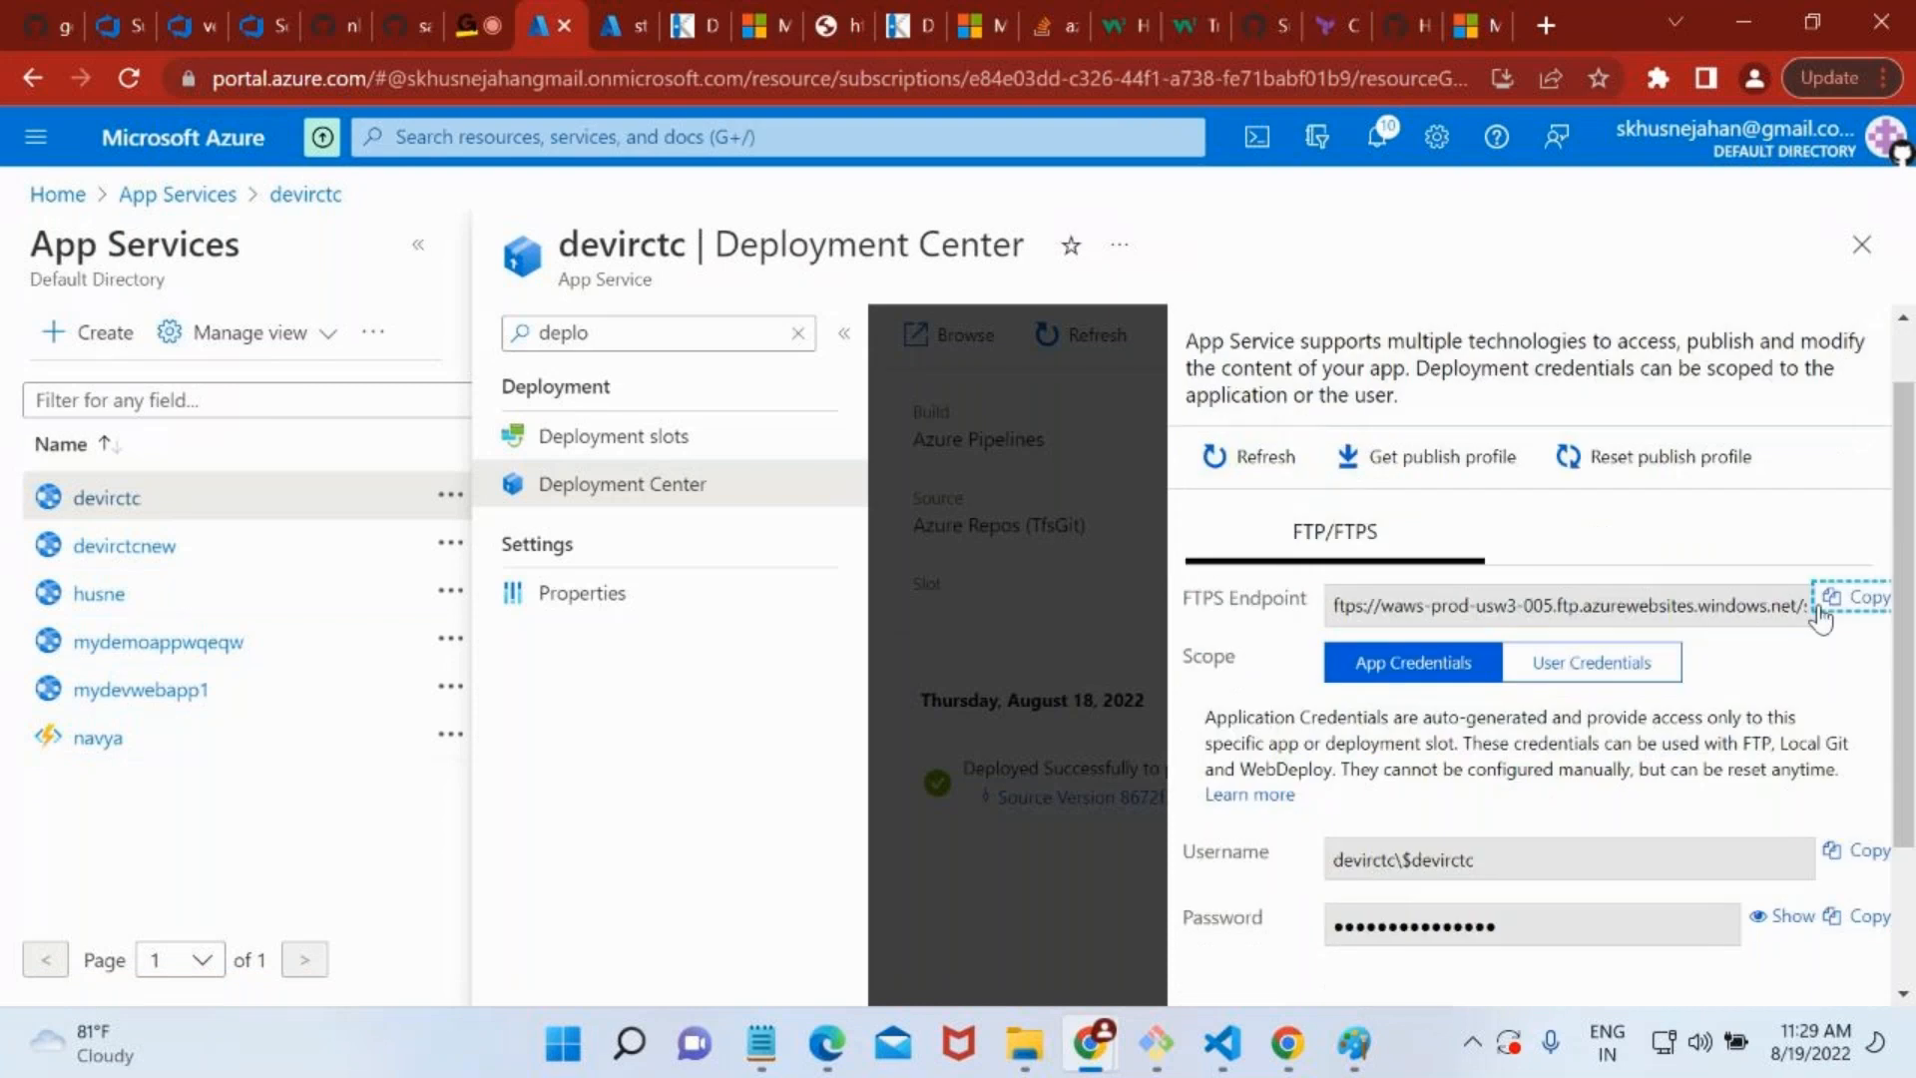
left_click(1823, 608)
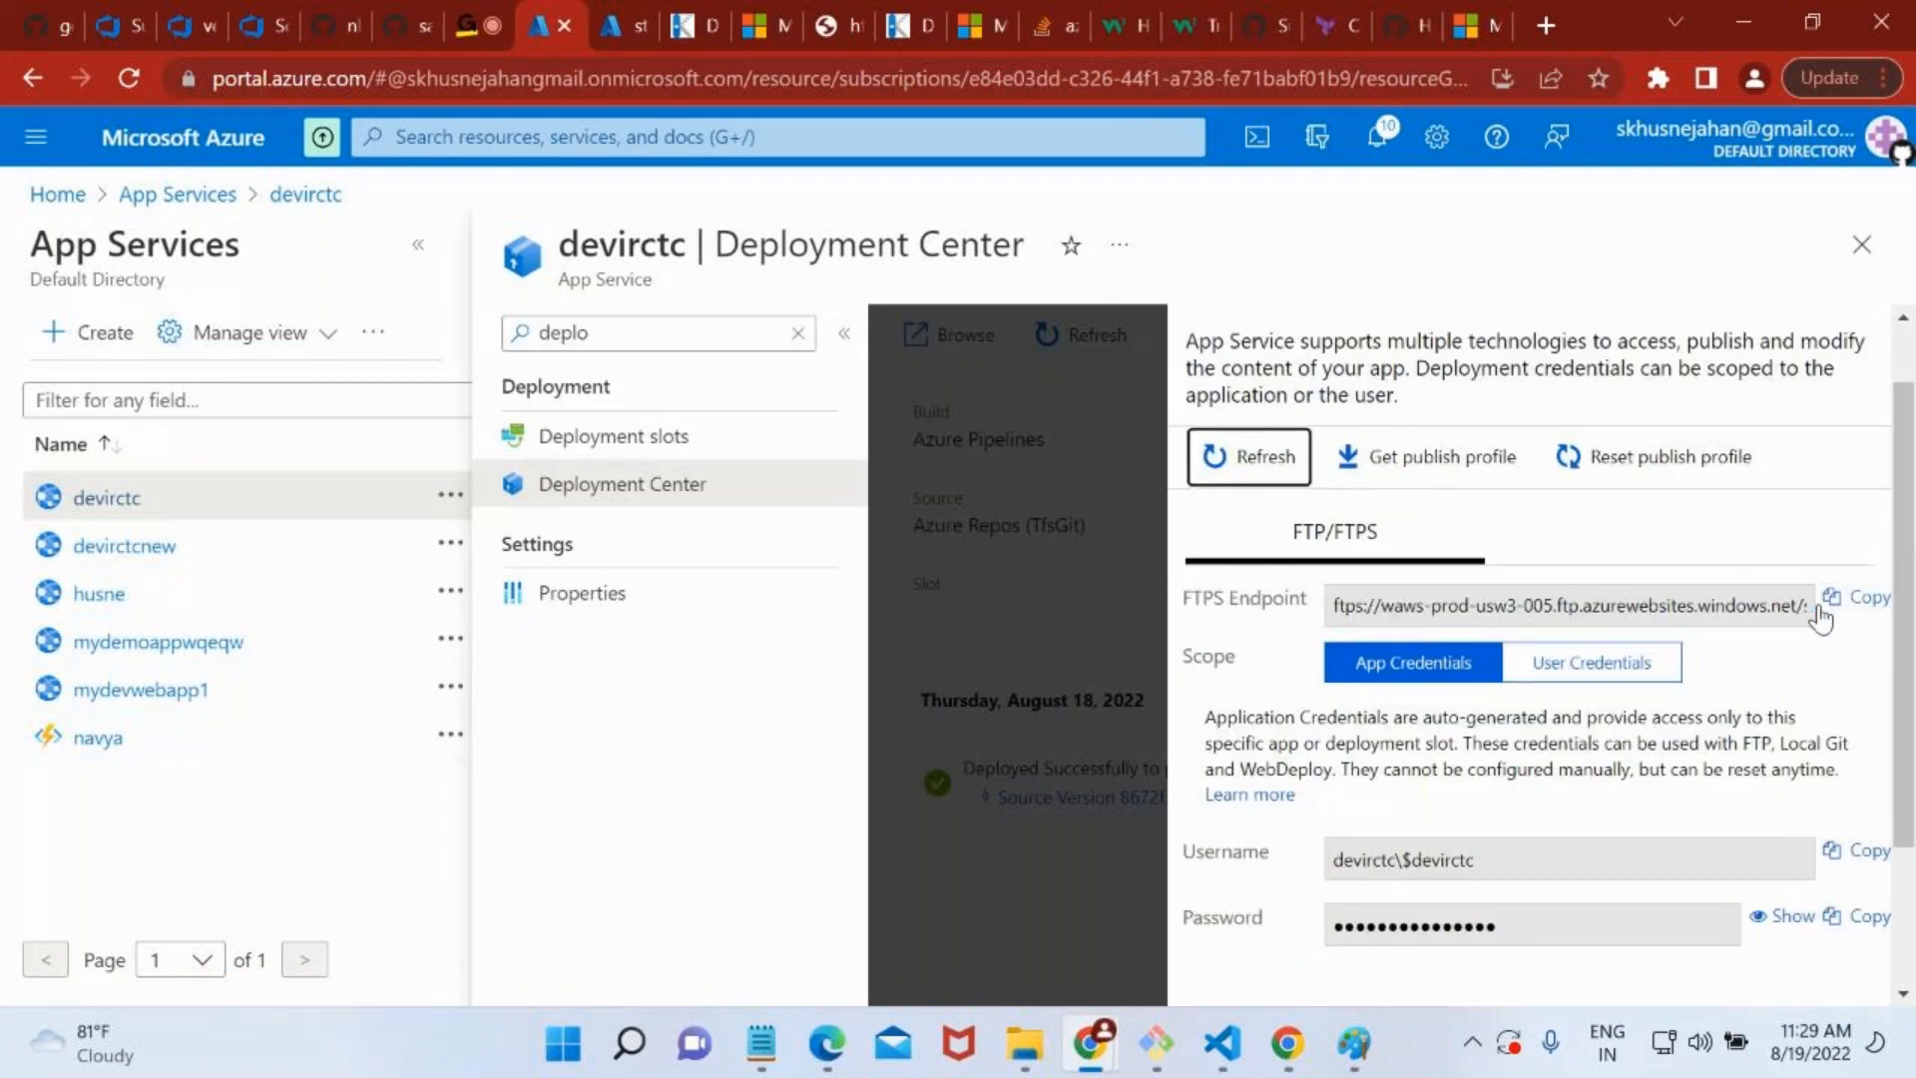
Find and launch WinSCP on the computer, and dismiss its new-version notice to reach the Login dialog.
key("super+s")
type("winsc")
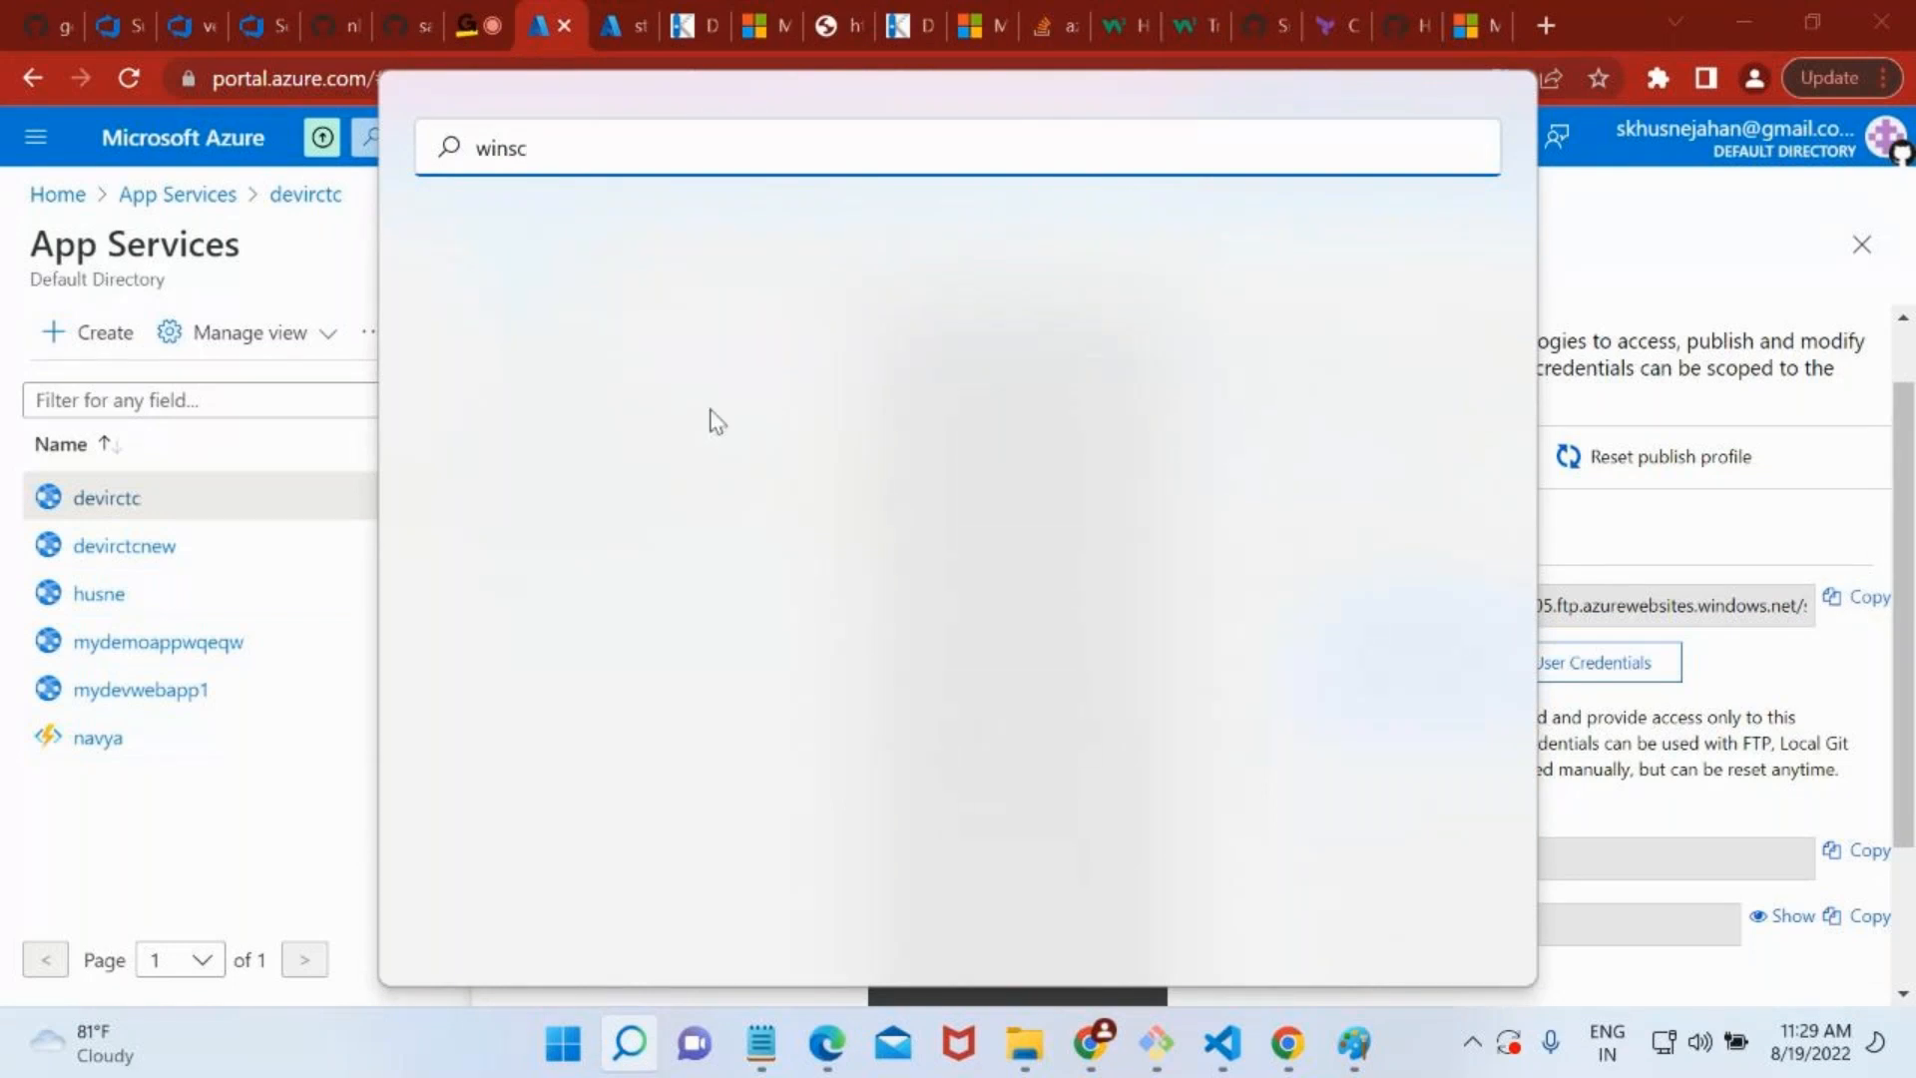
key("BackSpace")
key("BackSpace")
left_click(627, 413)
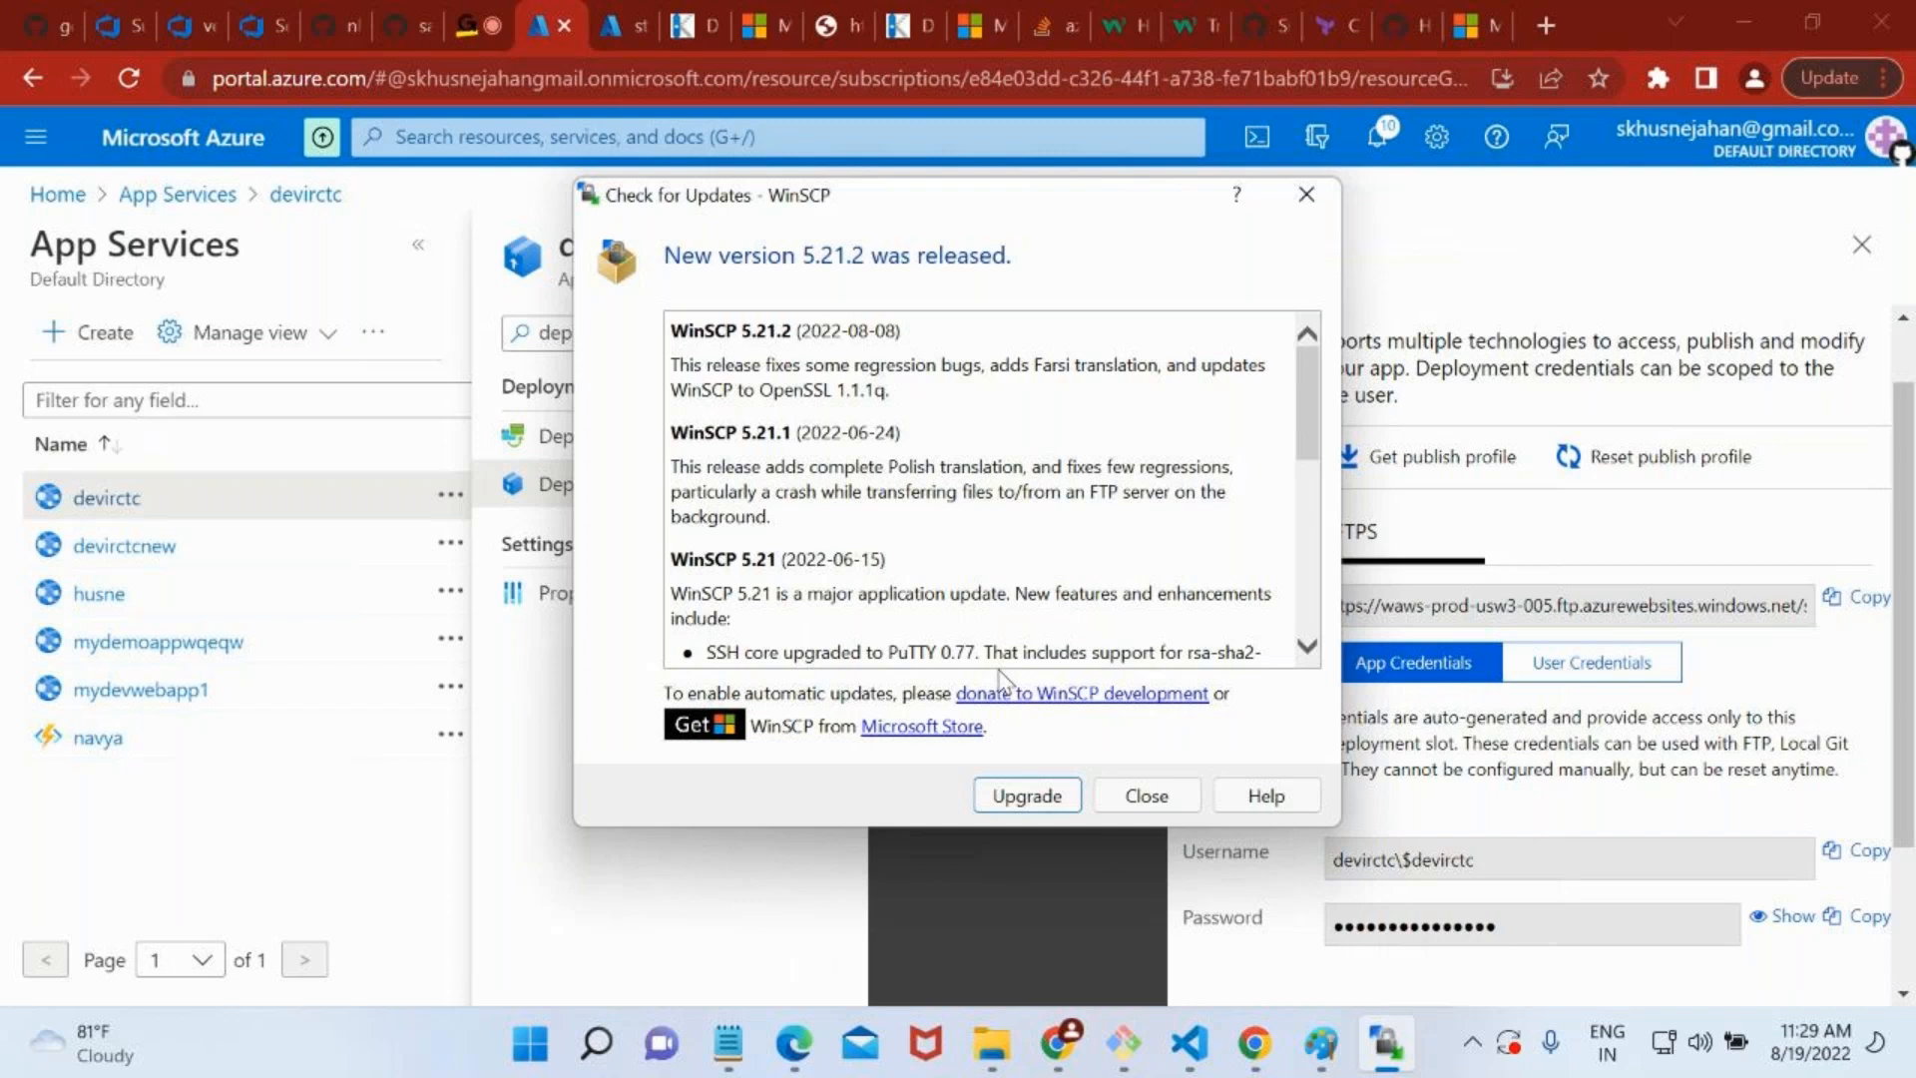
left_click(1133, 798)
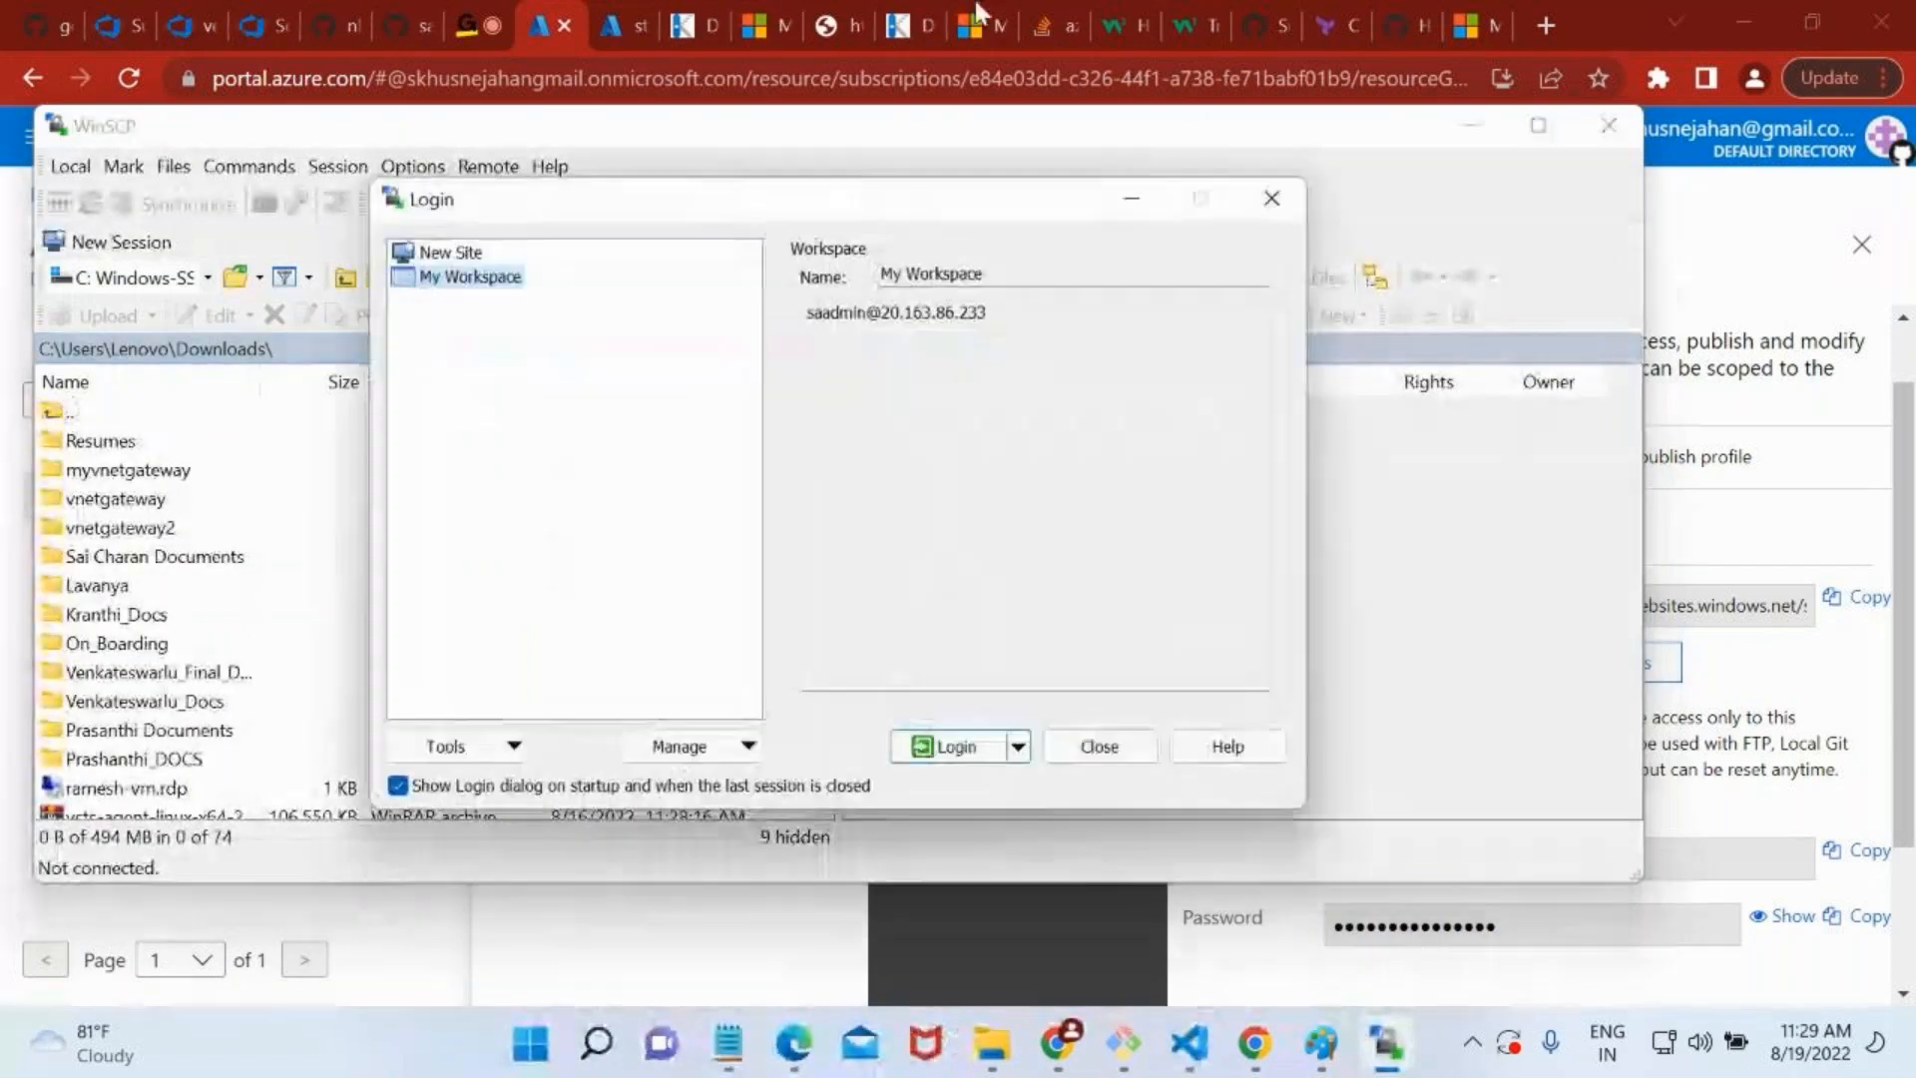
Switch to the staging slot's Kudu page in Chrome, open its PowerShell debug console, and browse to site/wwwroot.
left_click(691, 24)
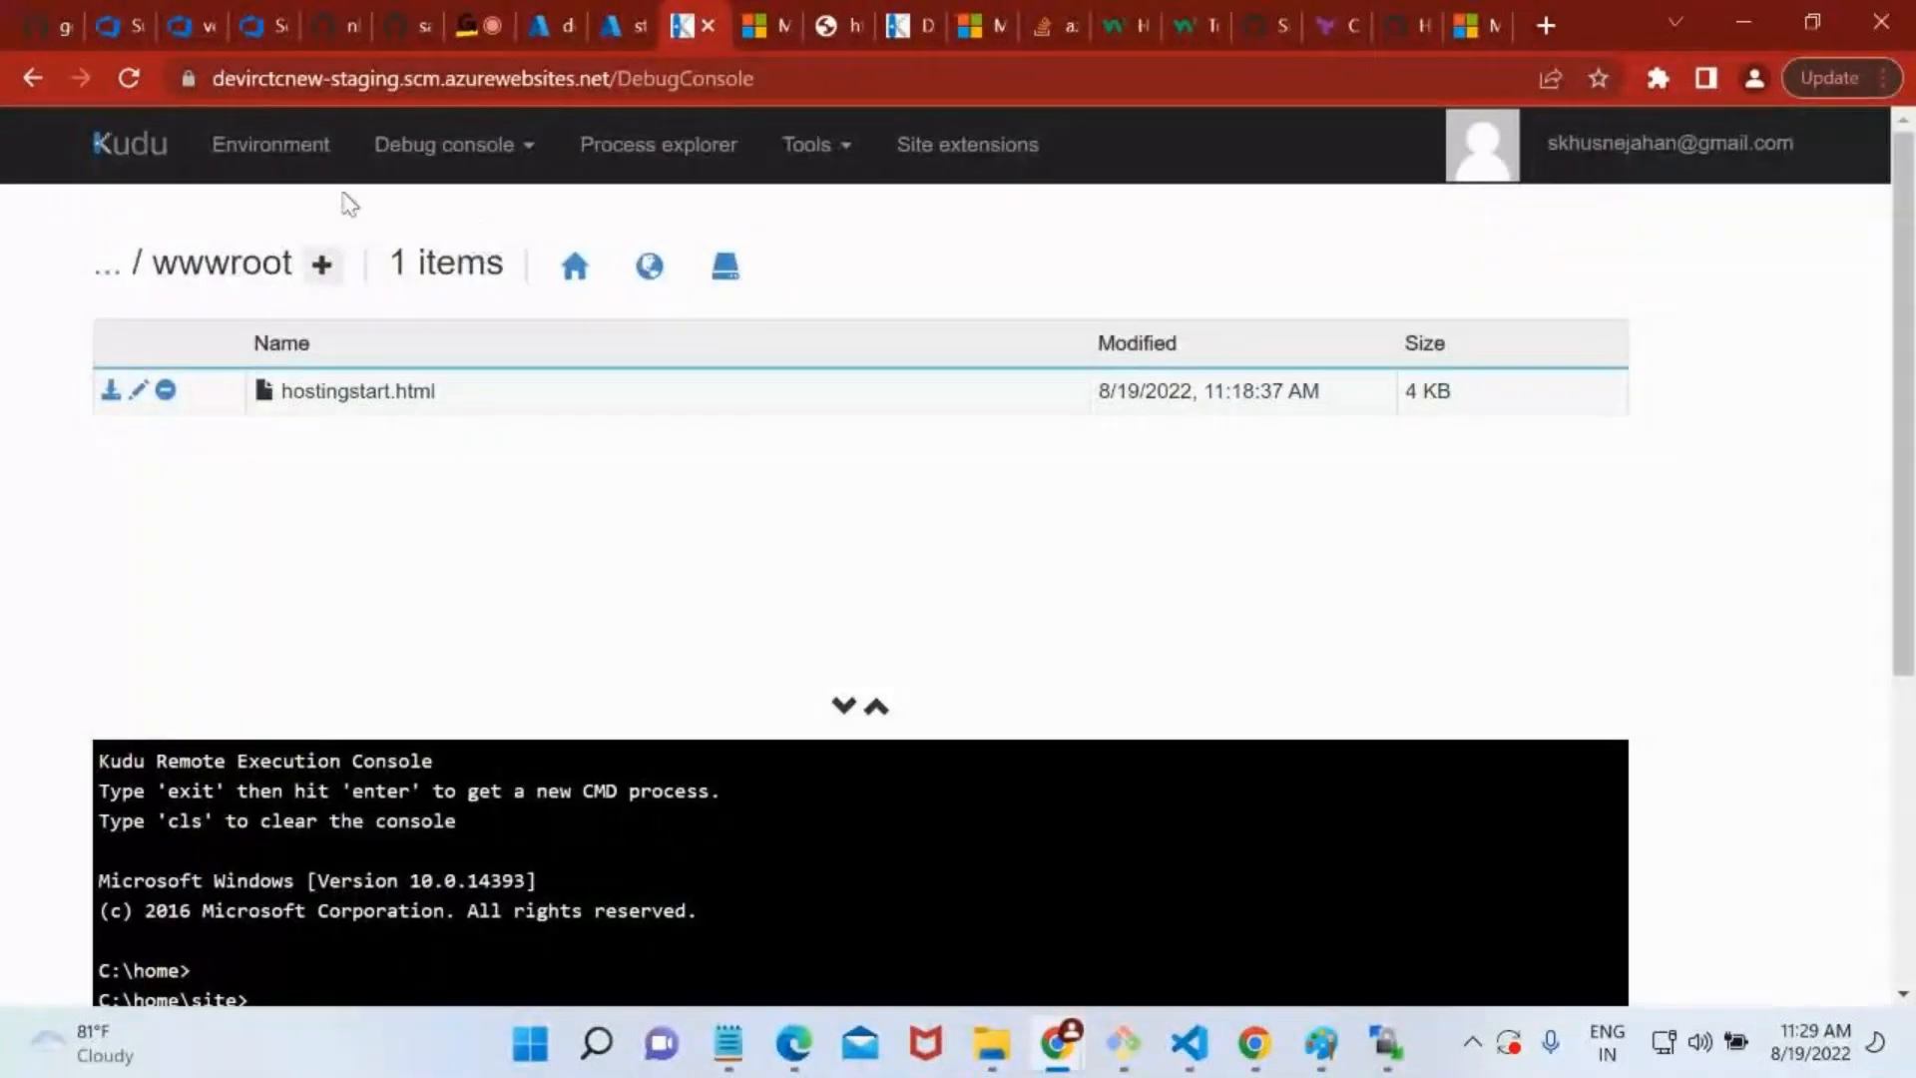
left_click(377, 139)
left_click(462, 248)
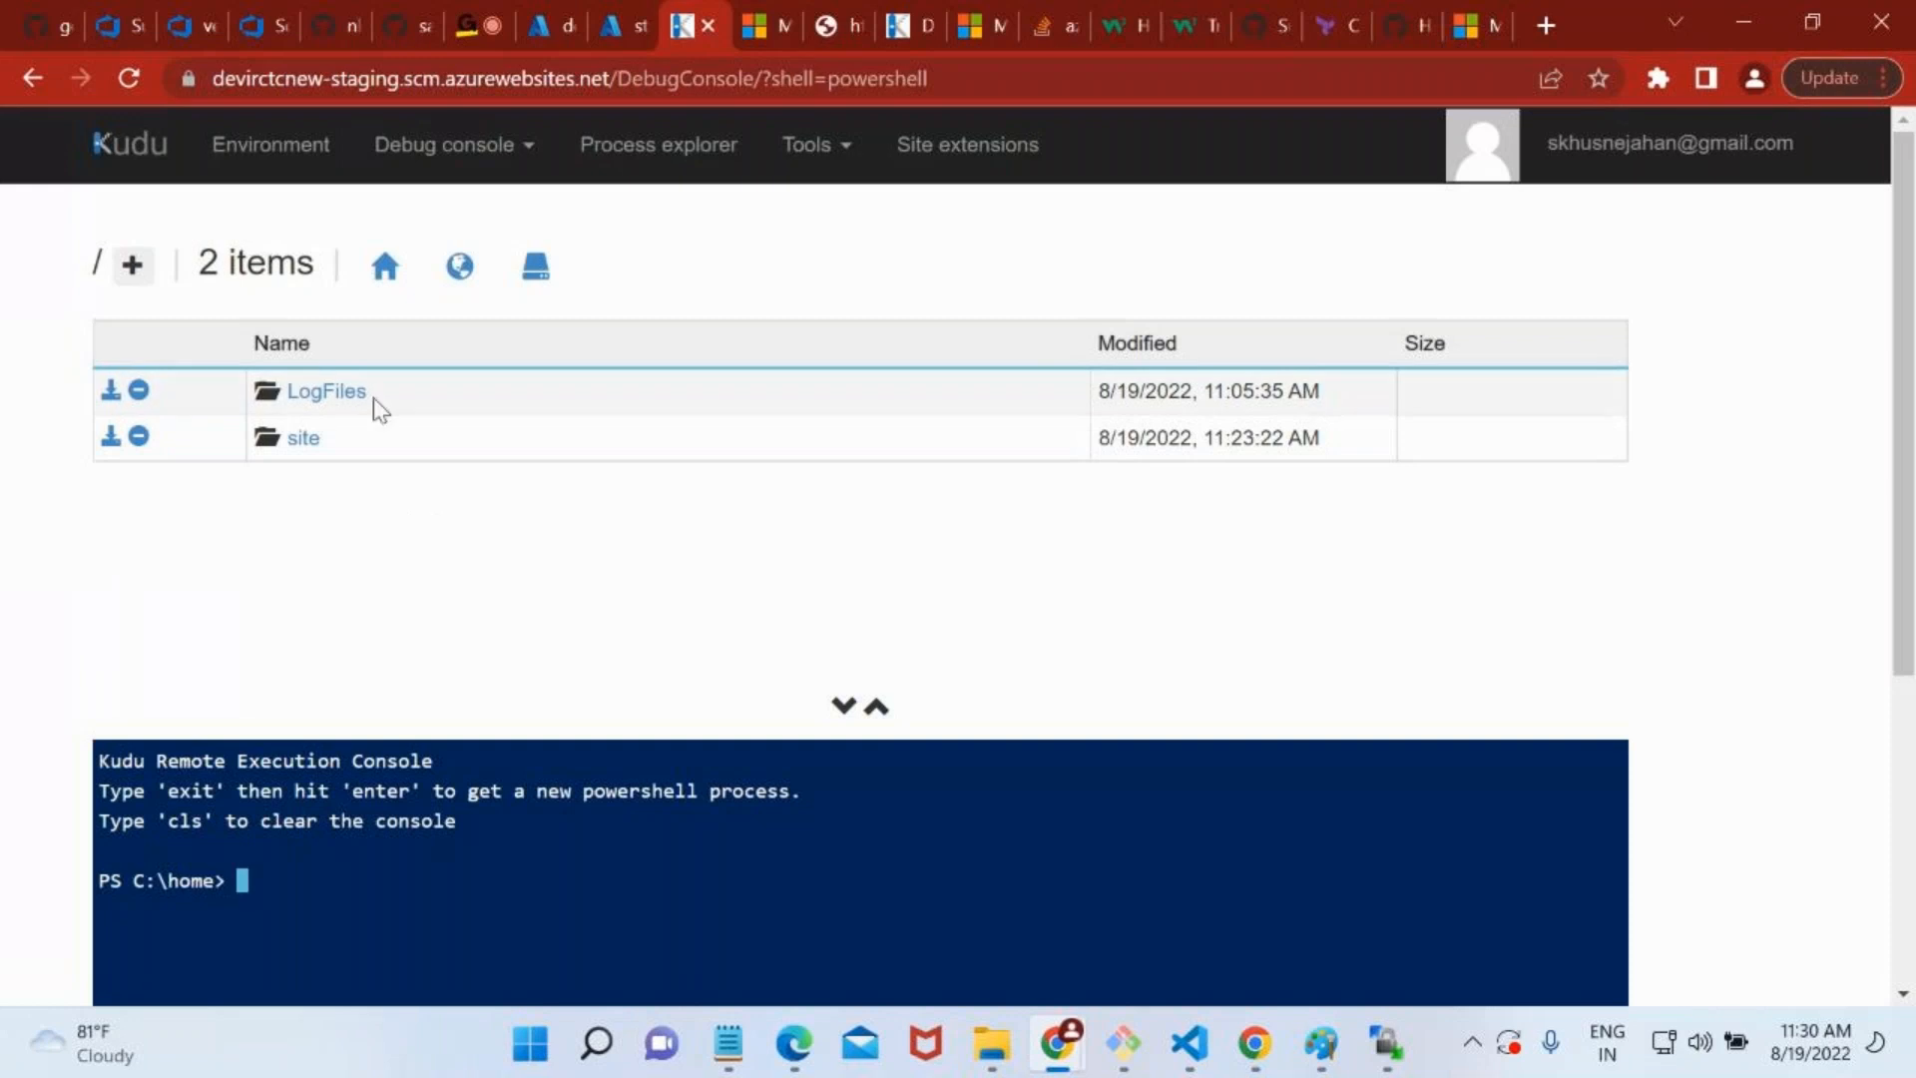
left_click(309, 438)
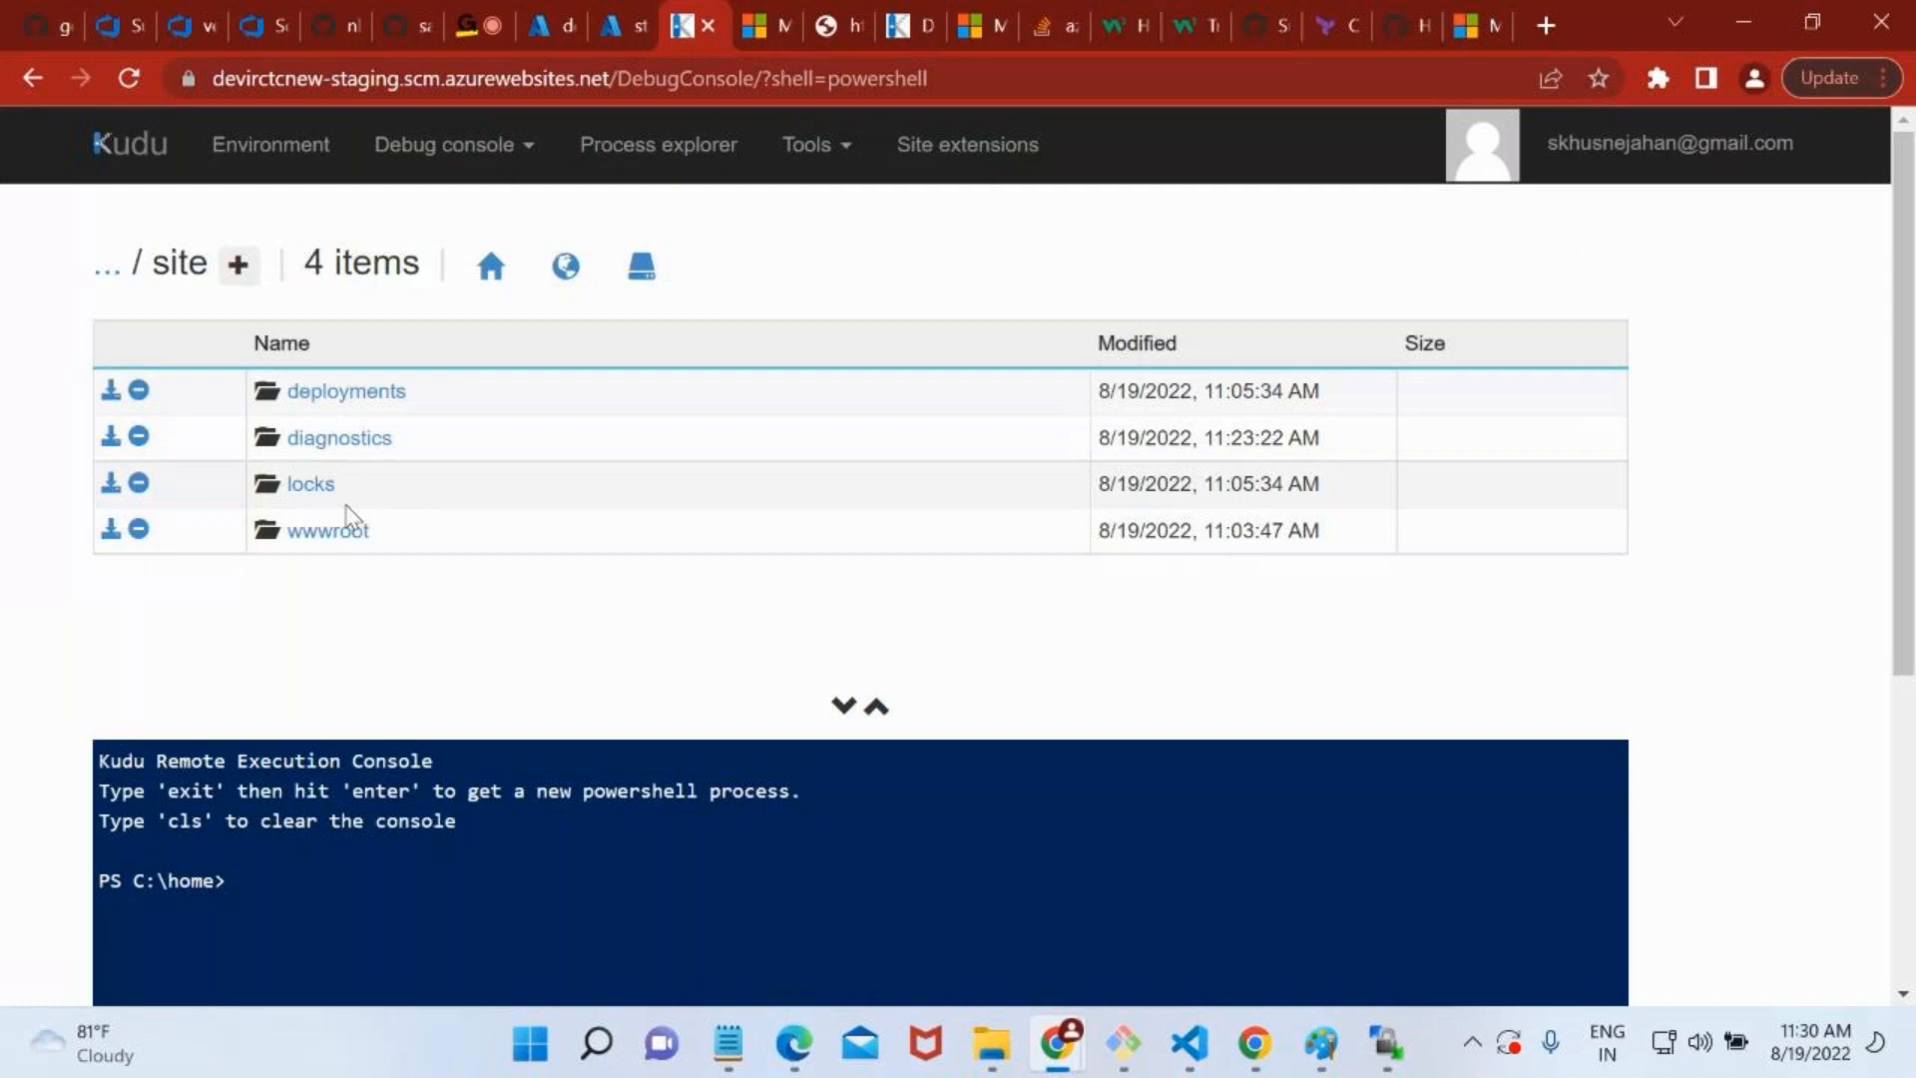
left_click(344, 529)
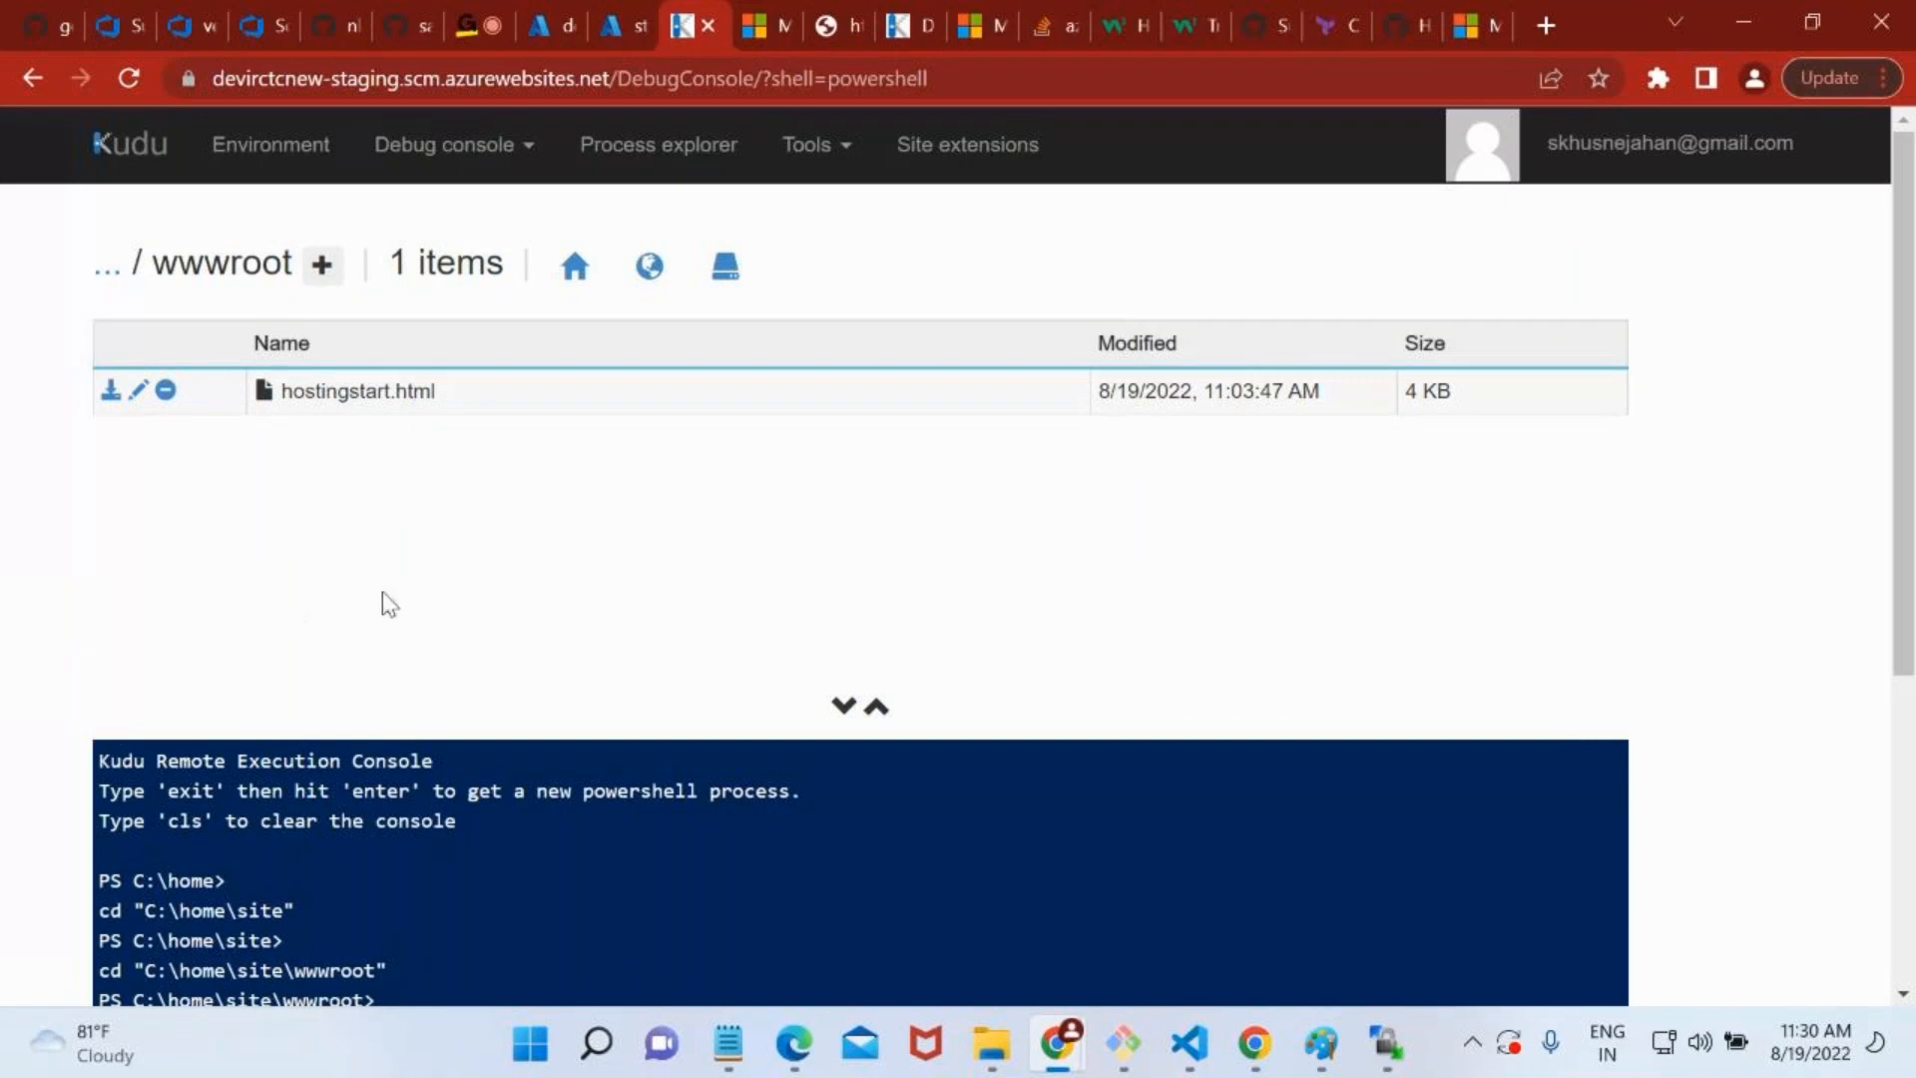
Start adding a new folder inside the staging slot's wwwroot, leaving its name blank.
left_click(319, 275)
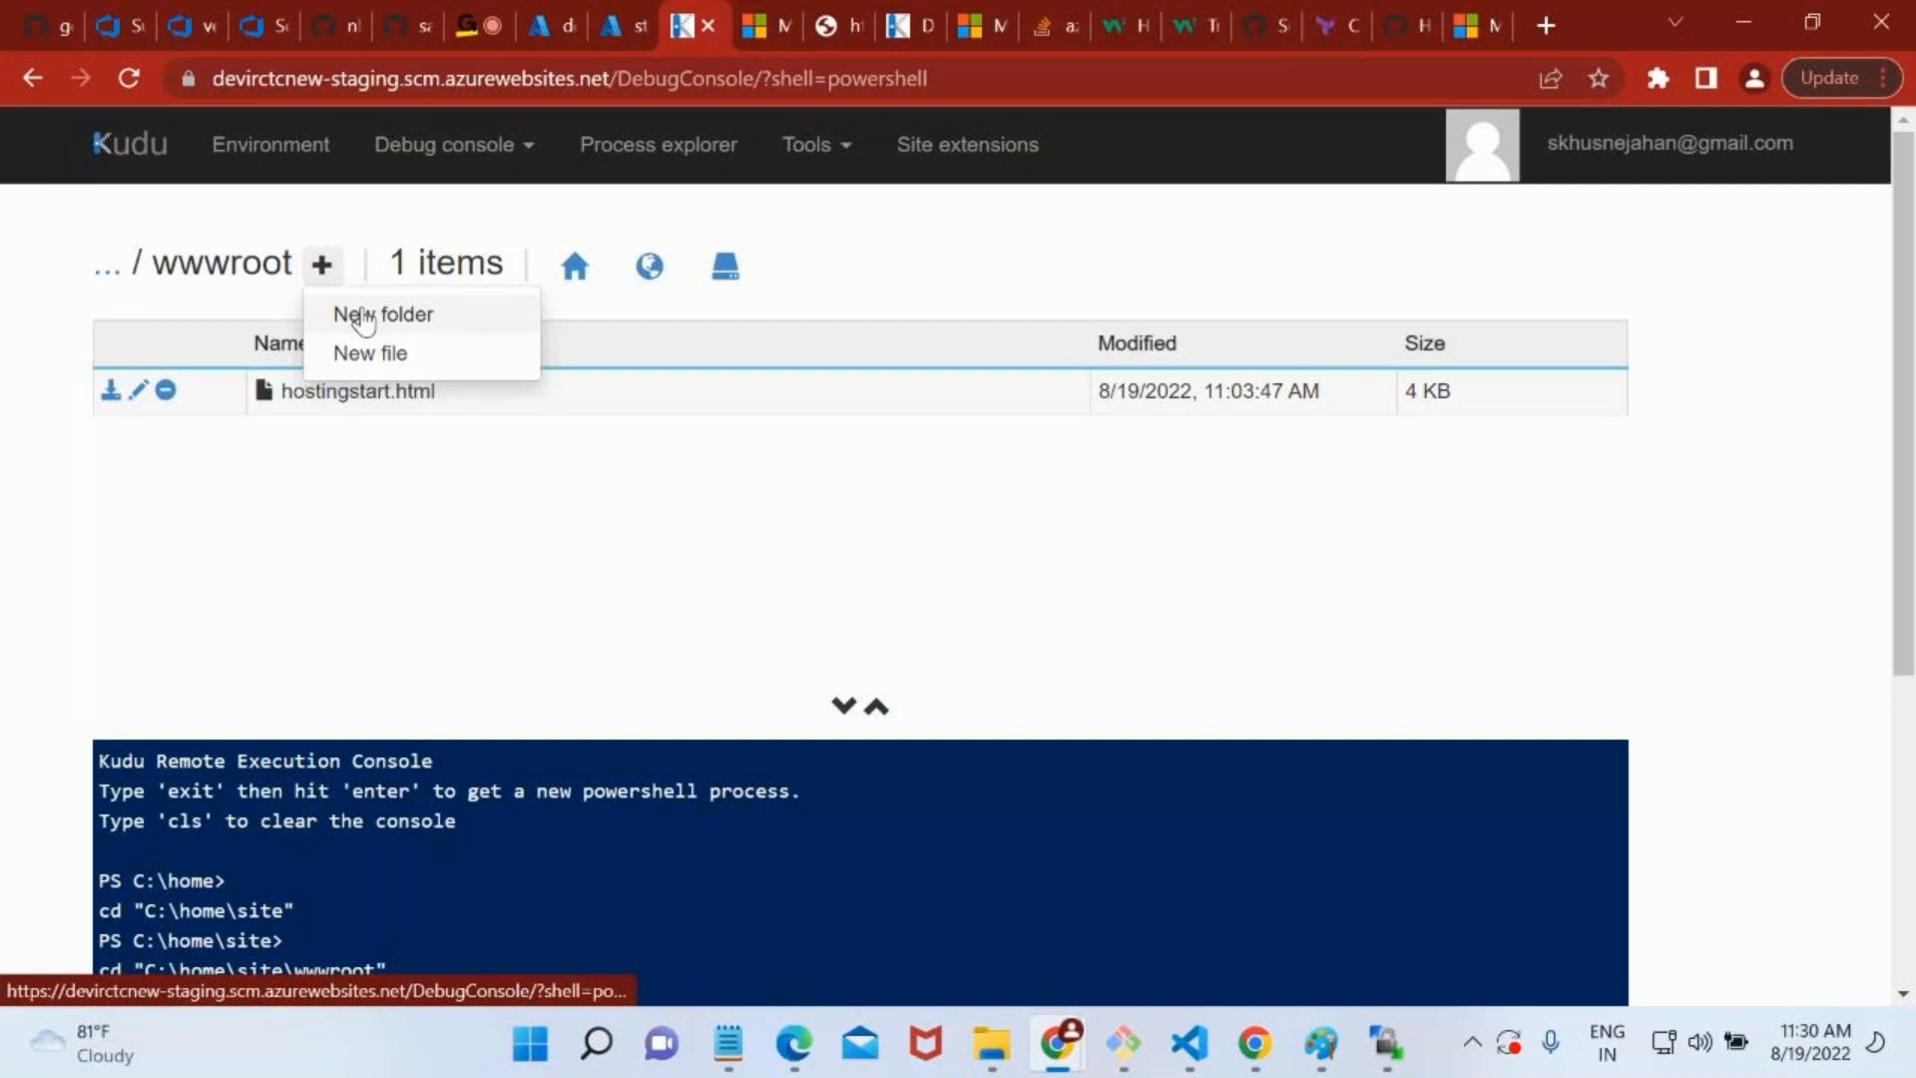
left_click(364, 317)
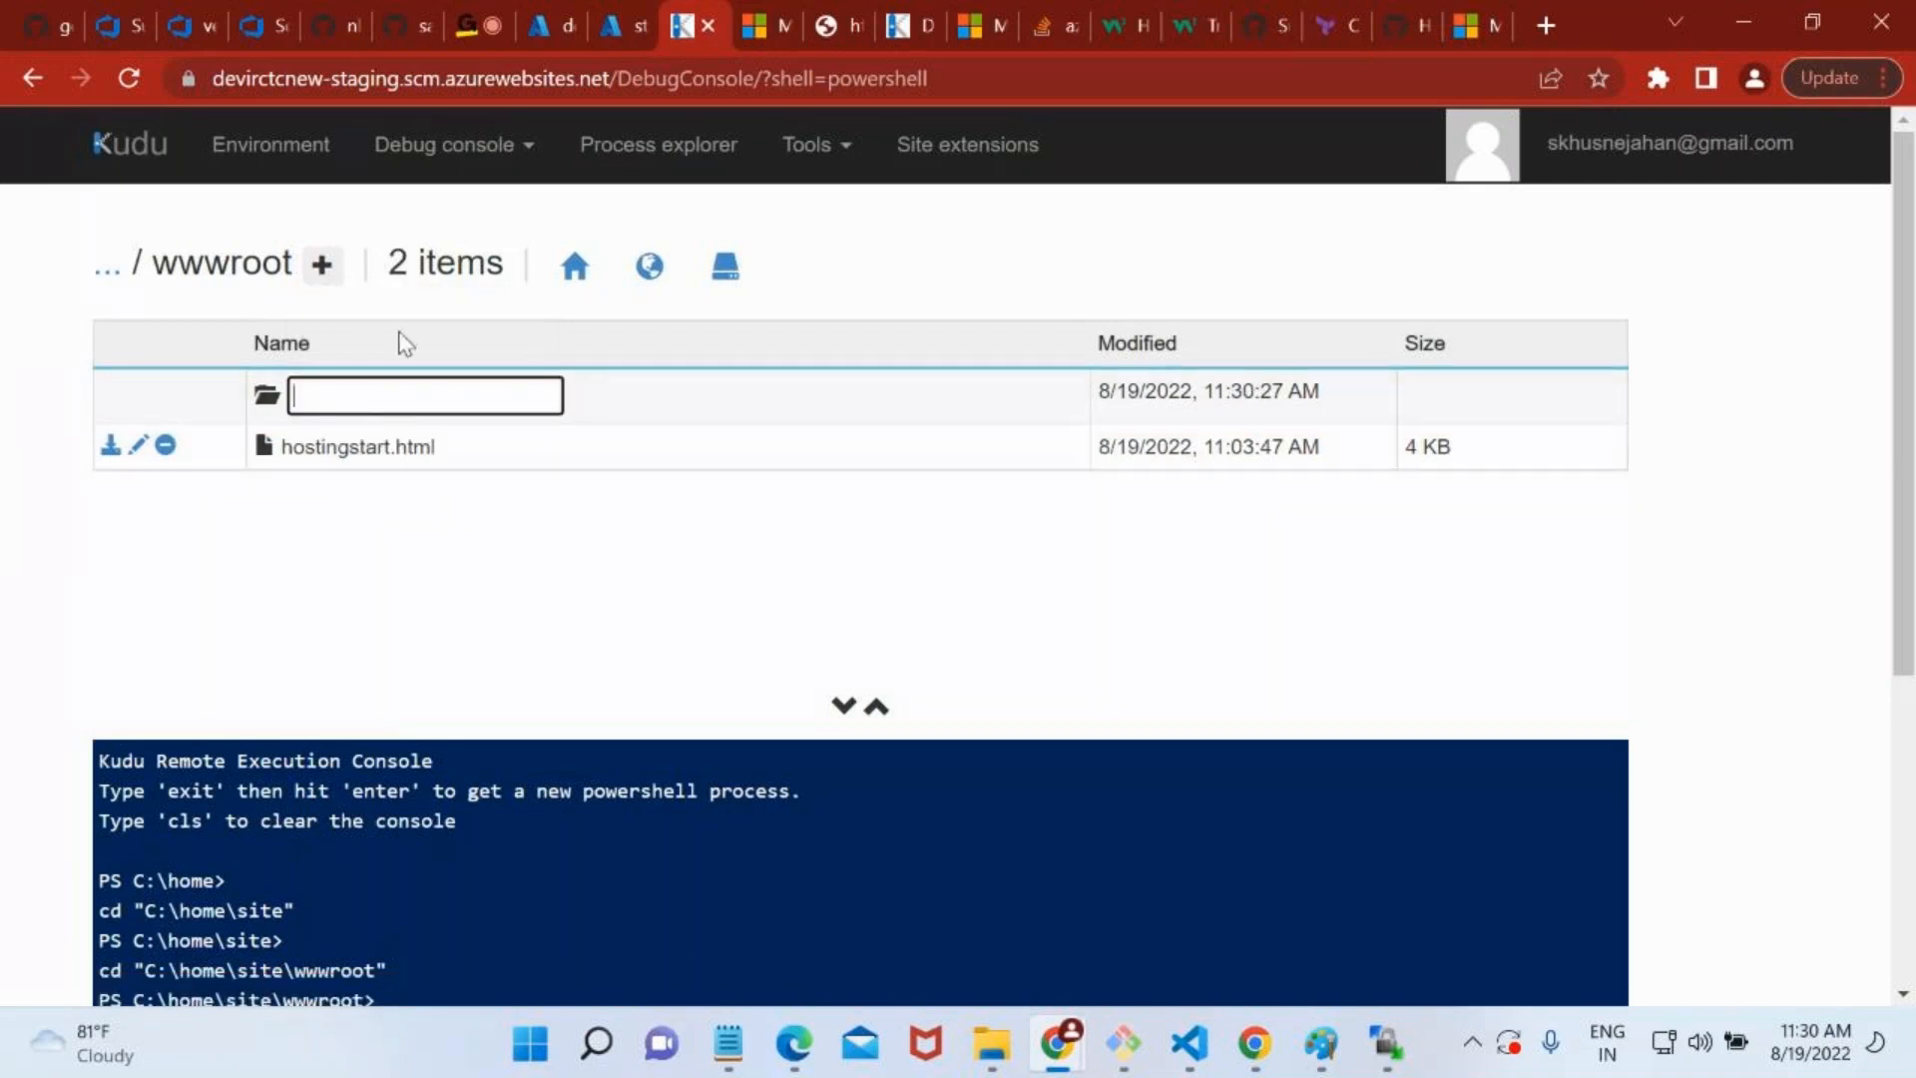
left_click(541, 511)
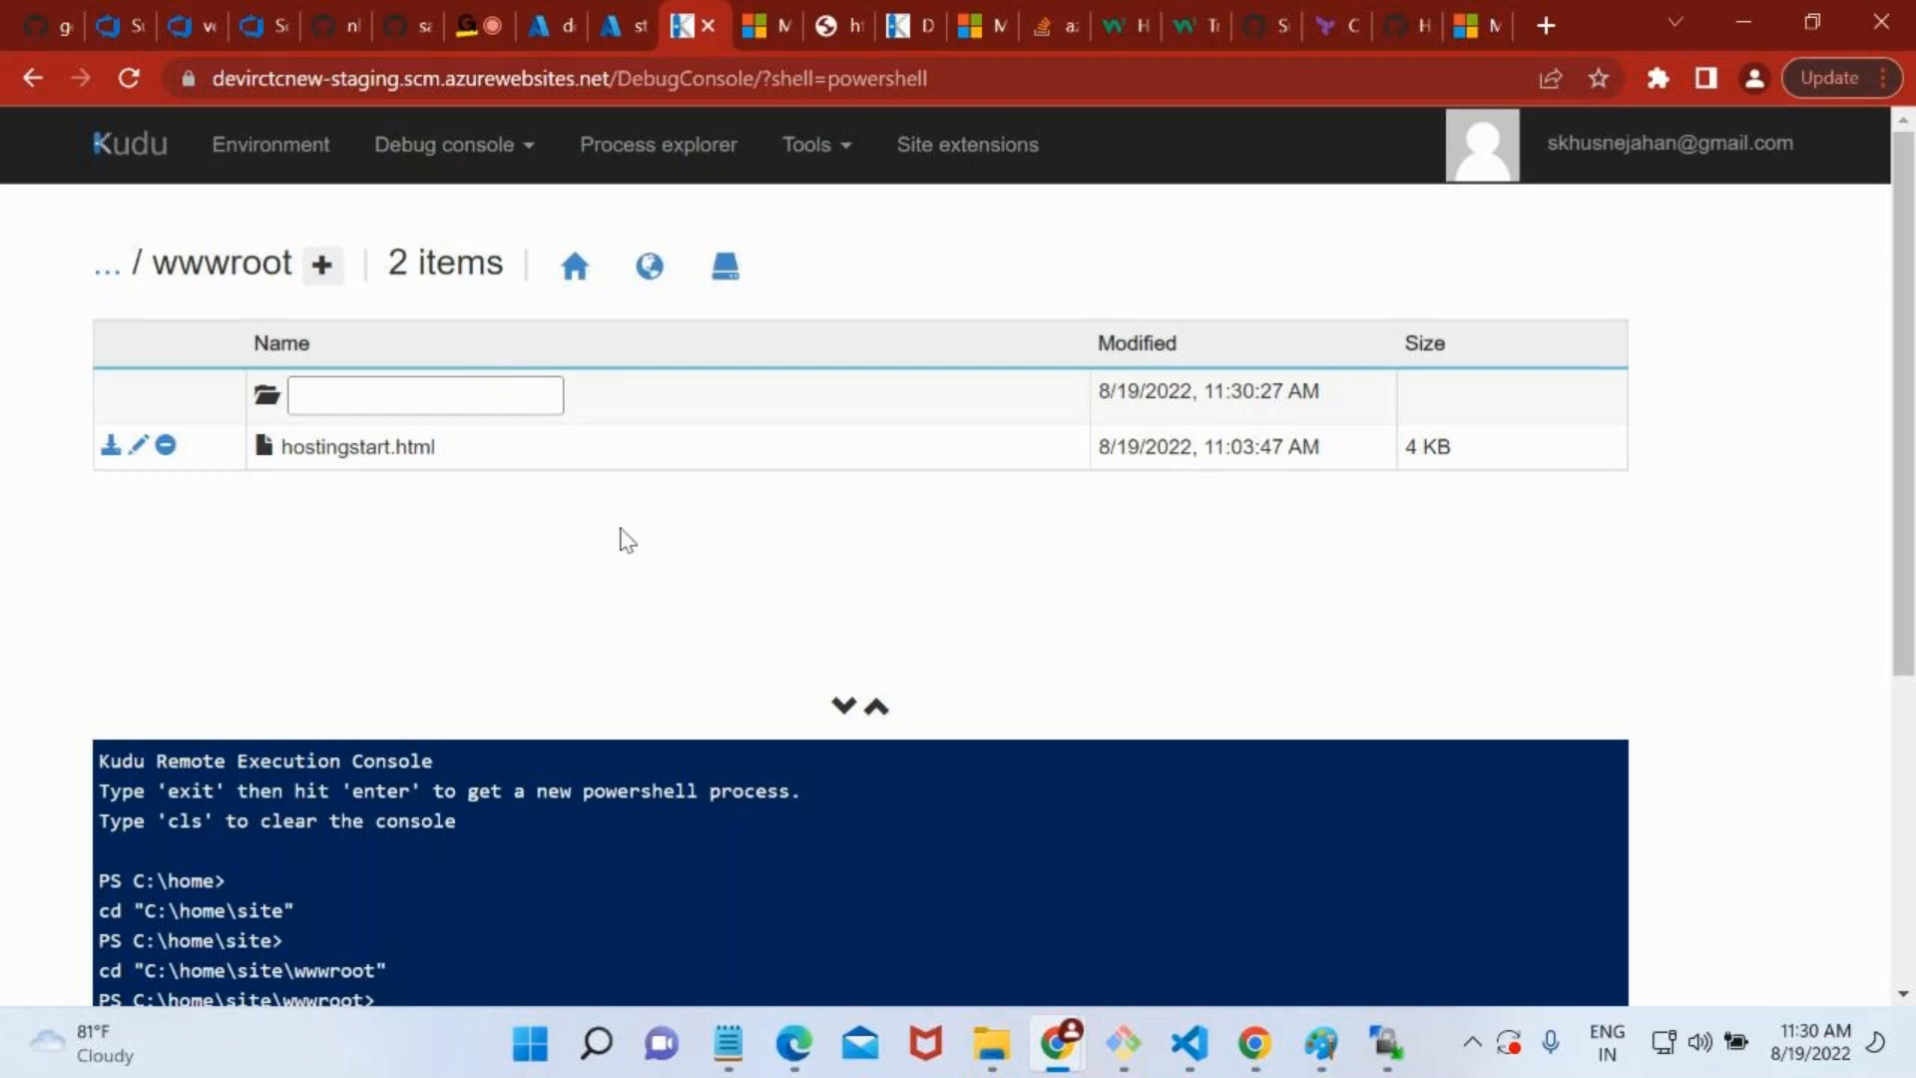
Select New Site in WinSCP's Login dialog and fill in its host from devirctc's copied FTPS endpoint.
left_click(1389, 1040)
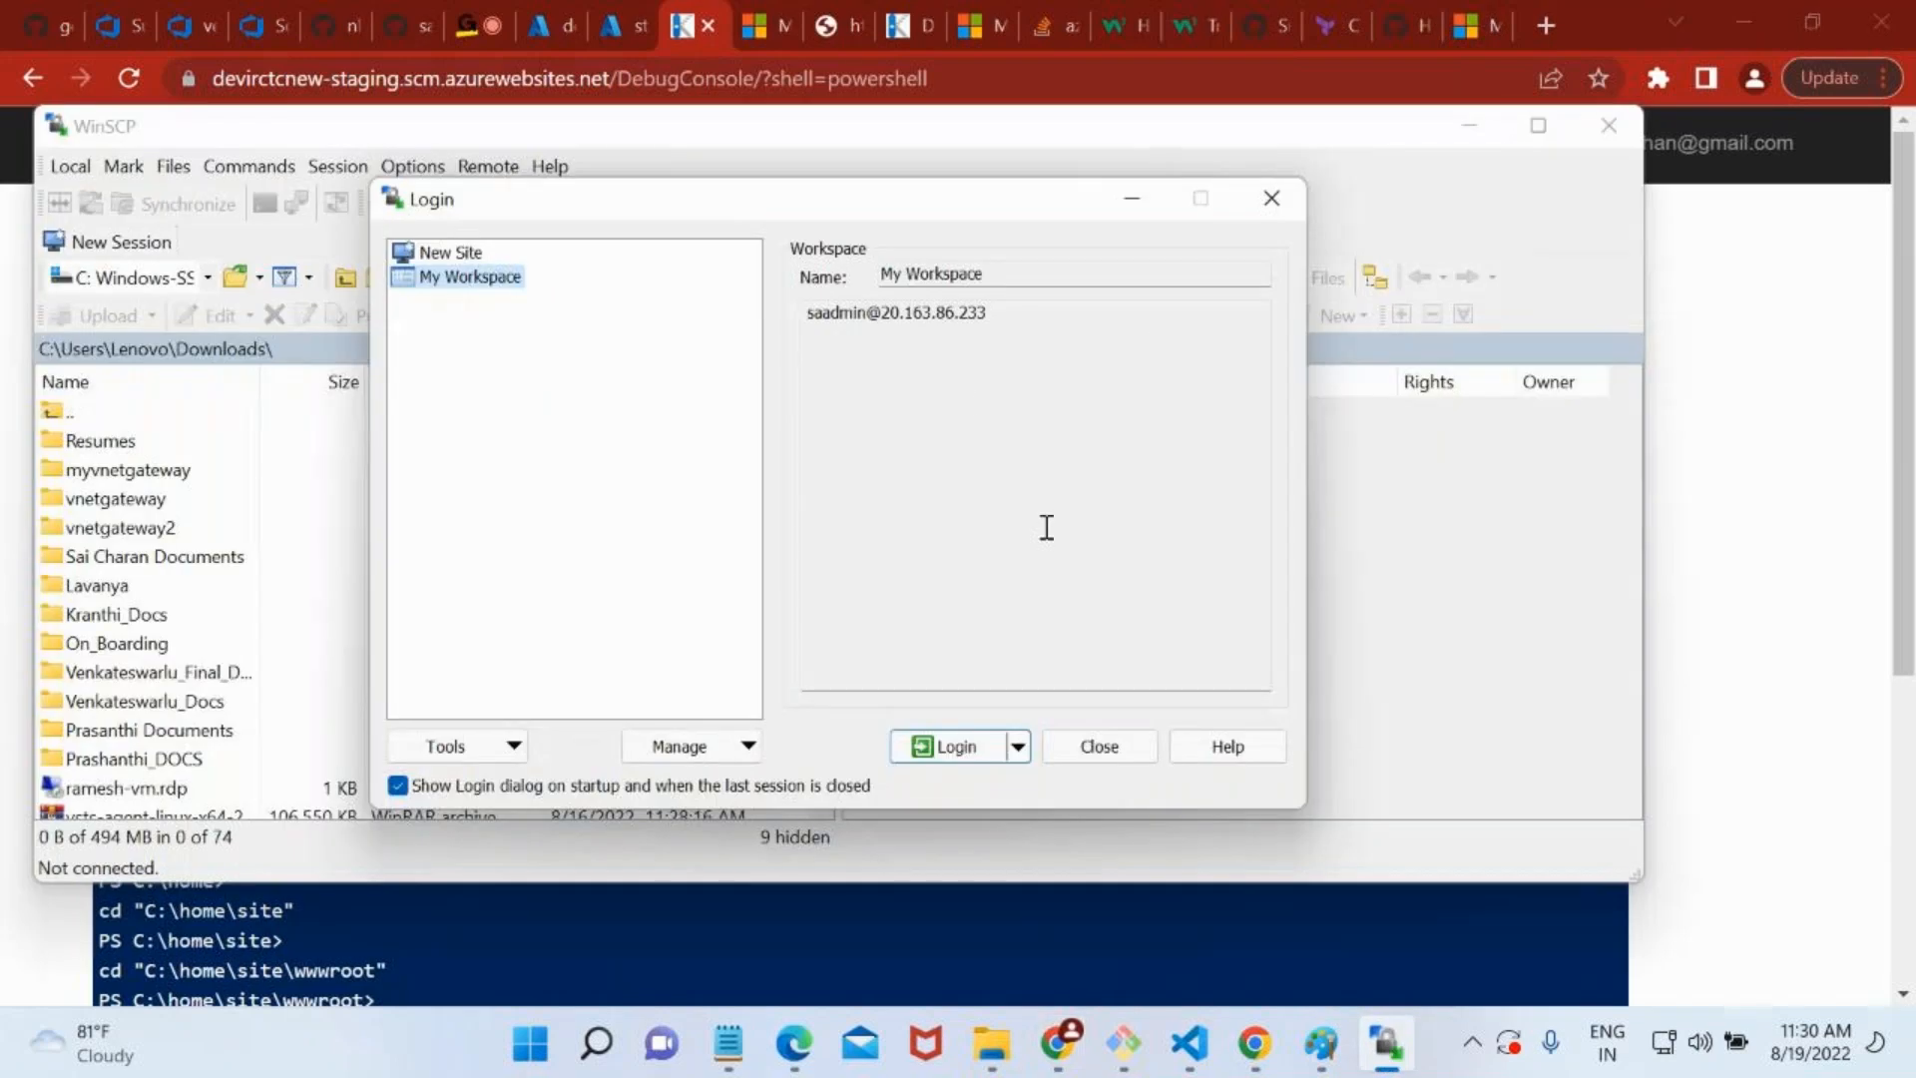
left_click(479, 255)
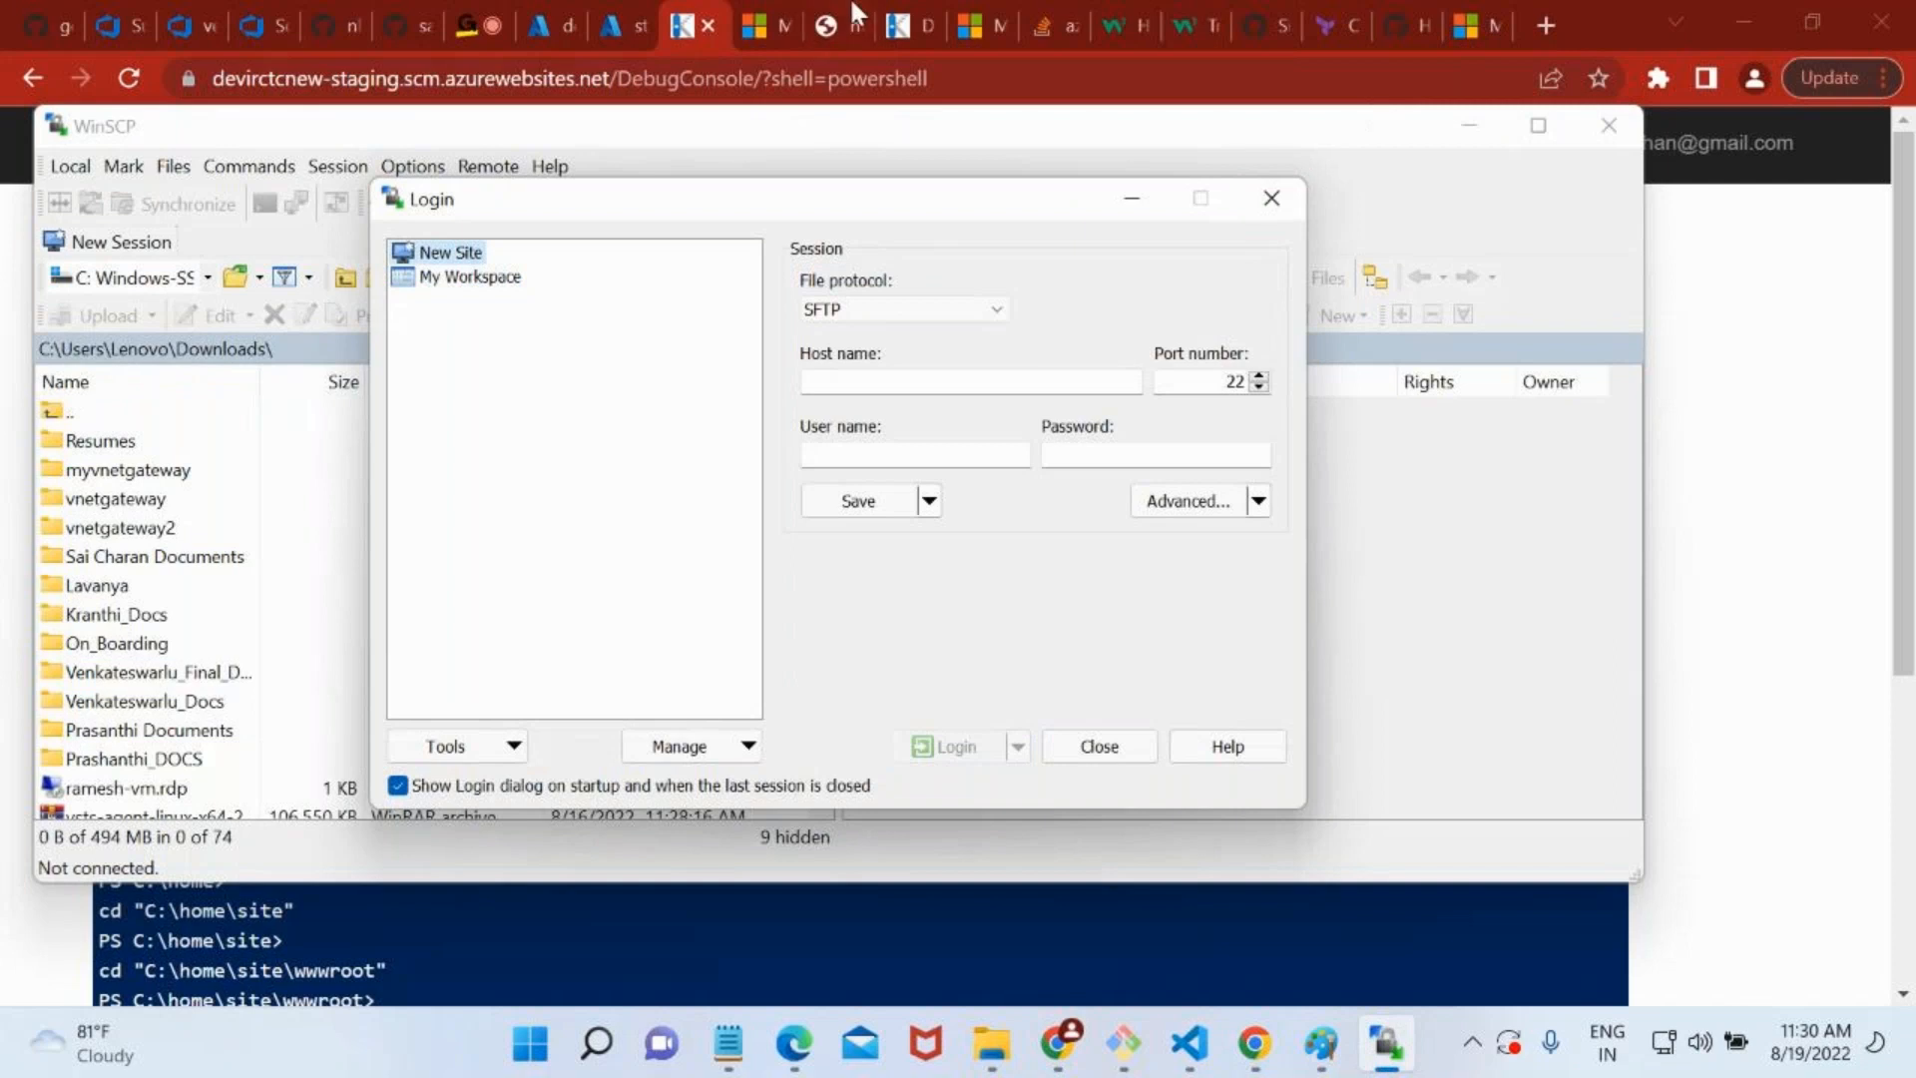
left_click(544, 25)
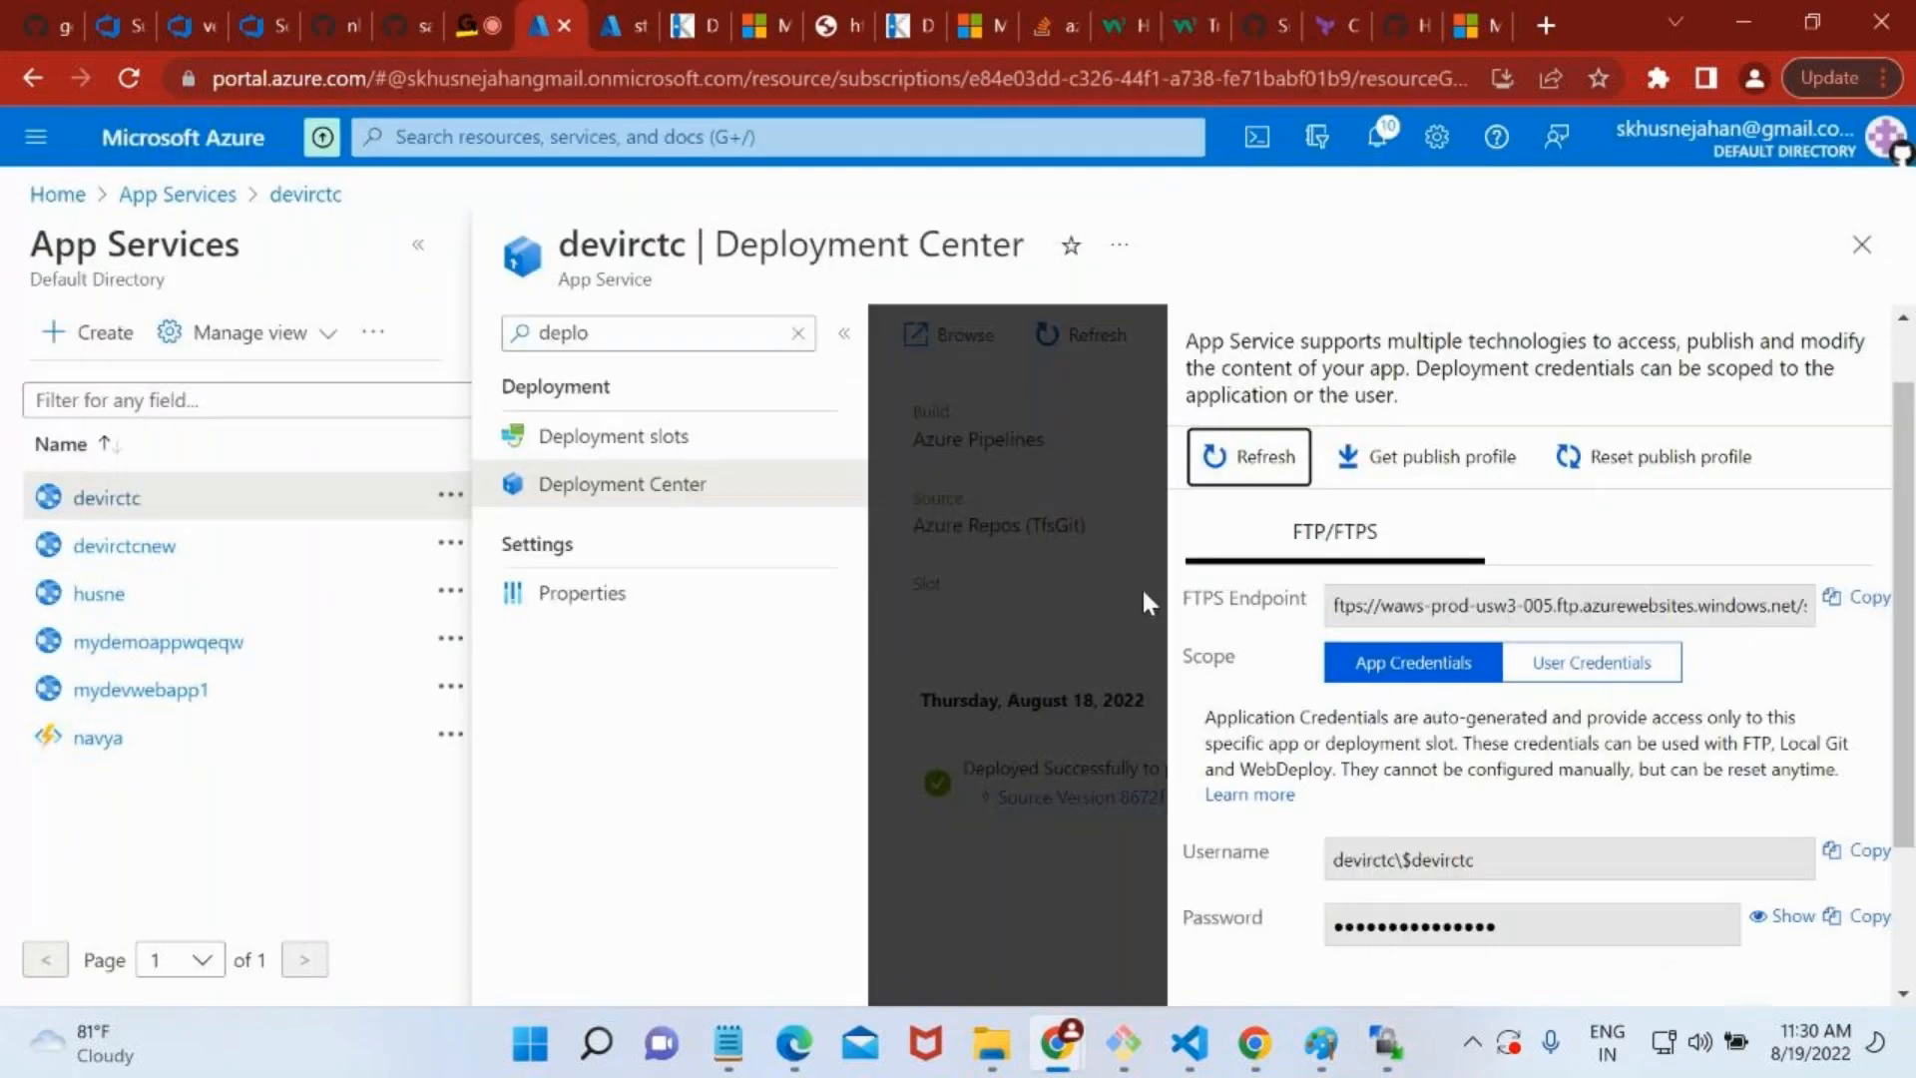
scroll(1590, 769, "down", 2)
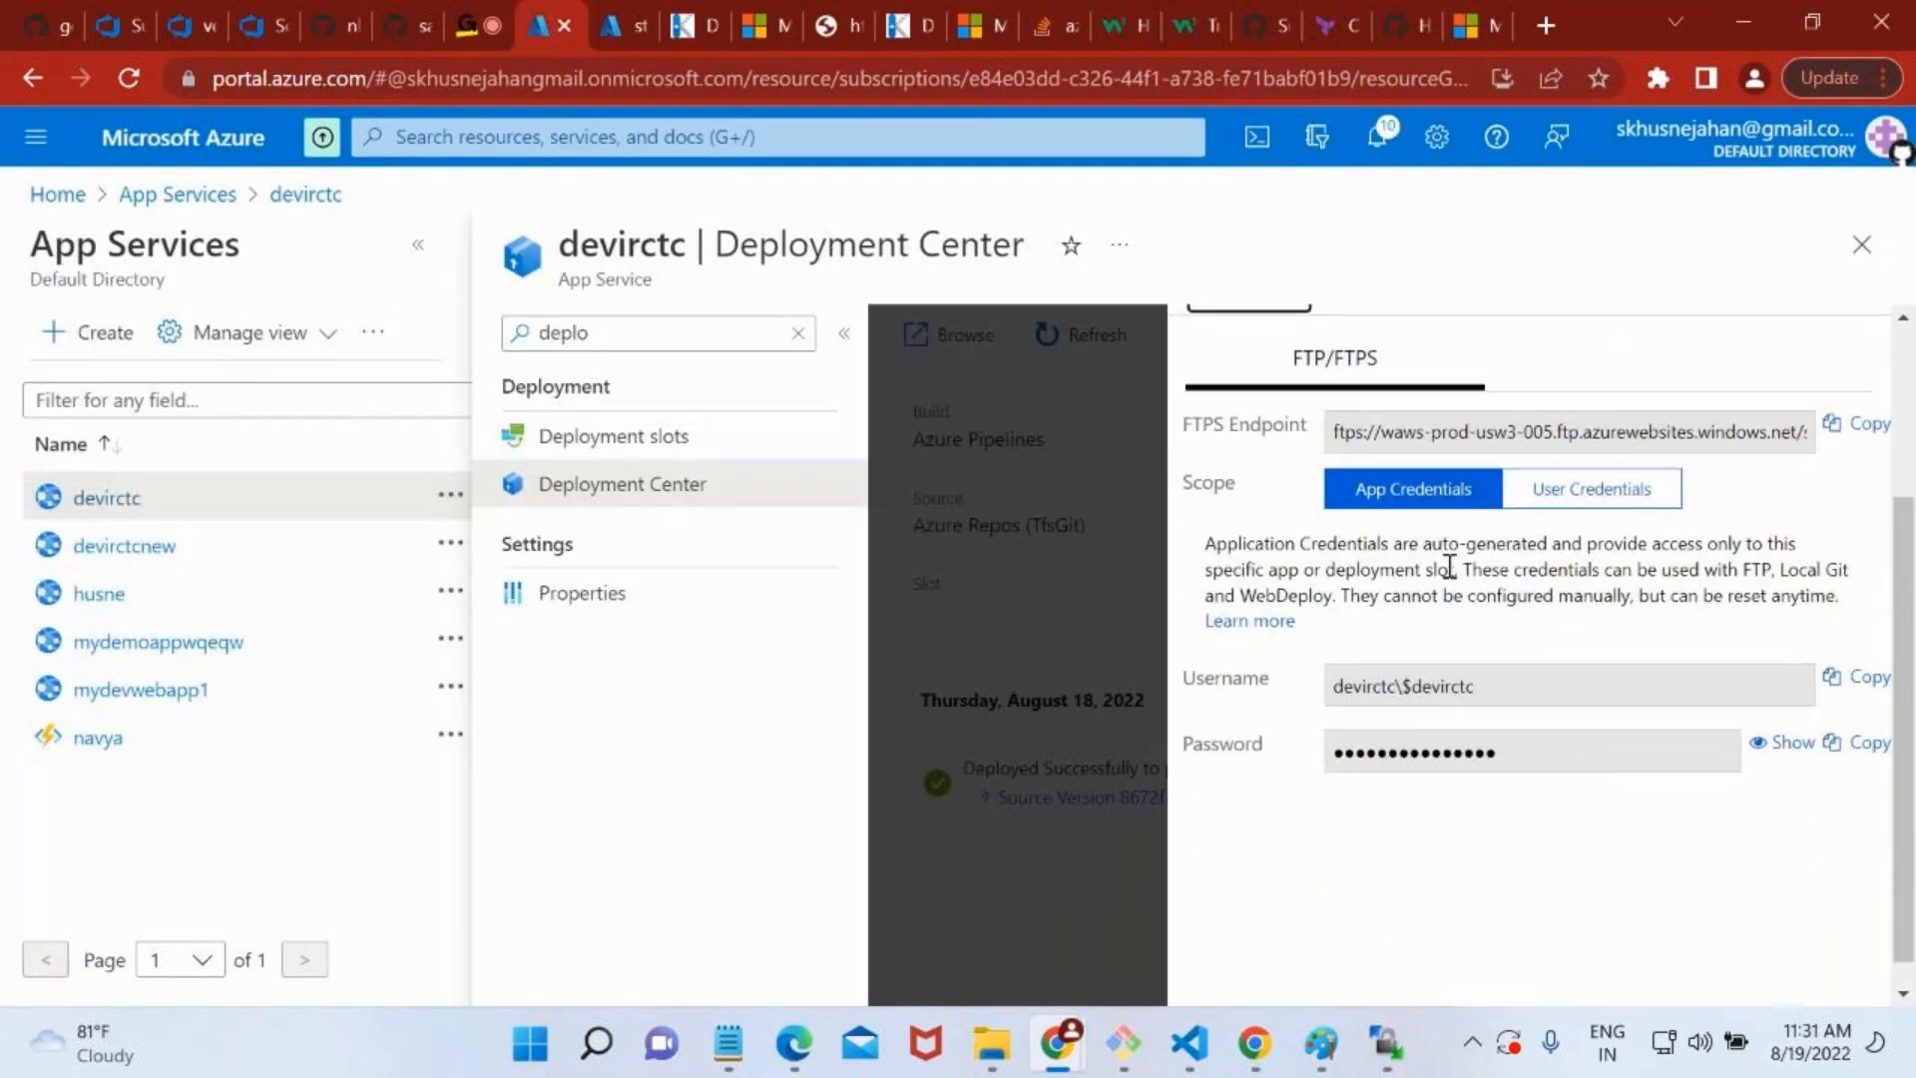
scroll(1567, 509, "up", 3)
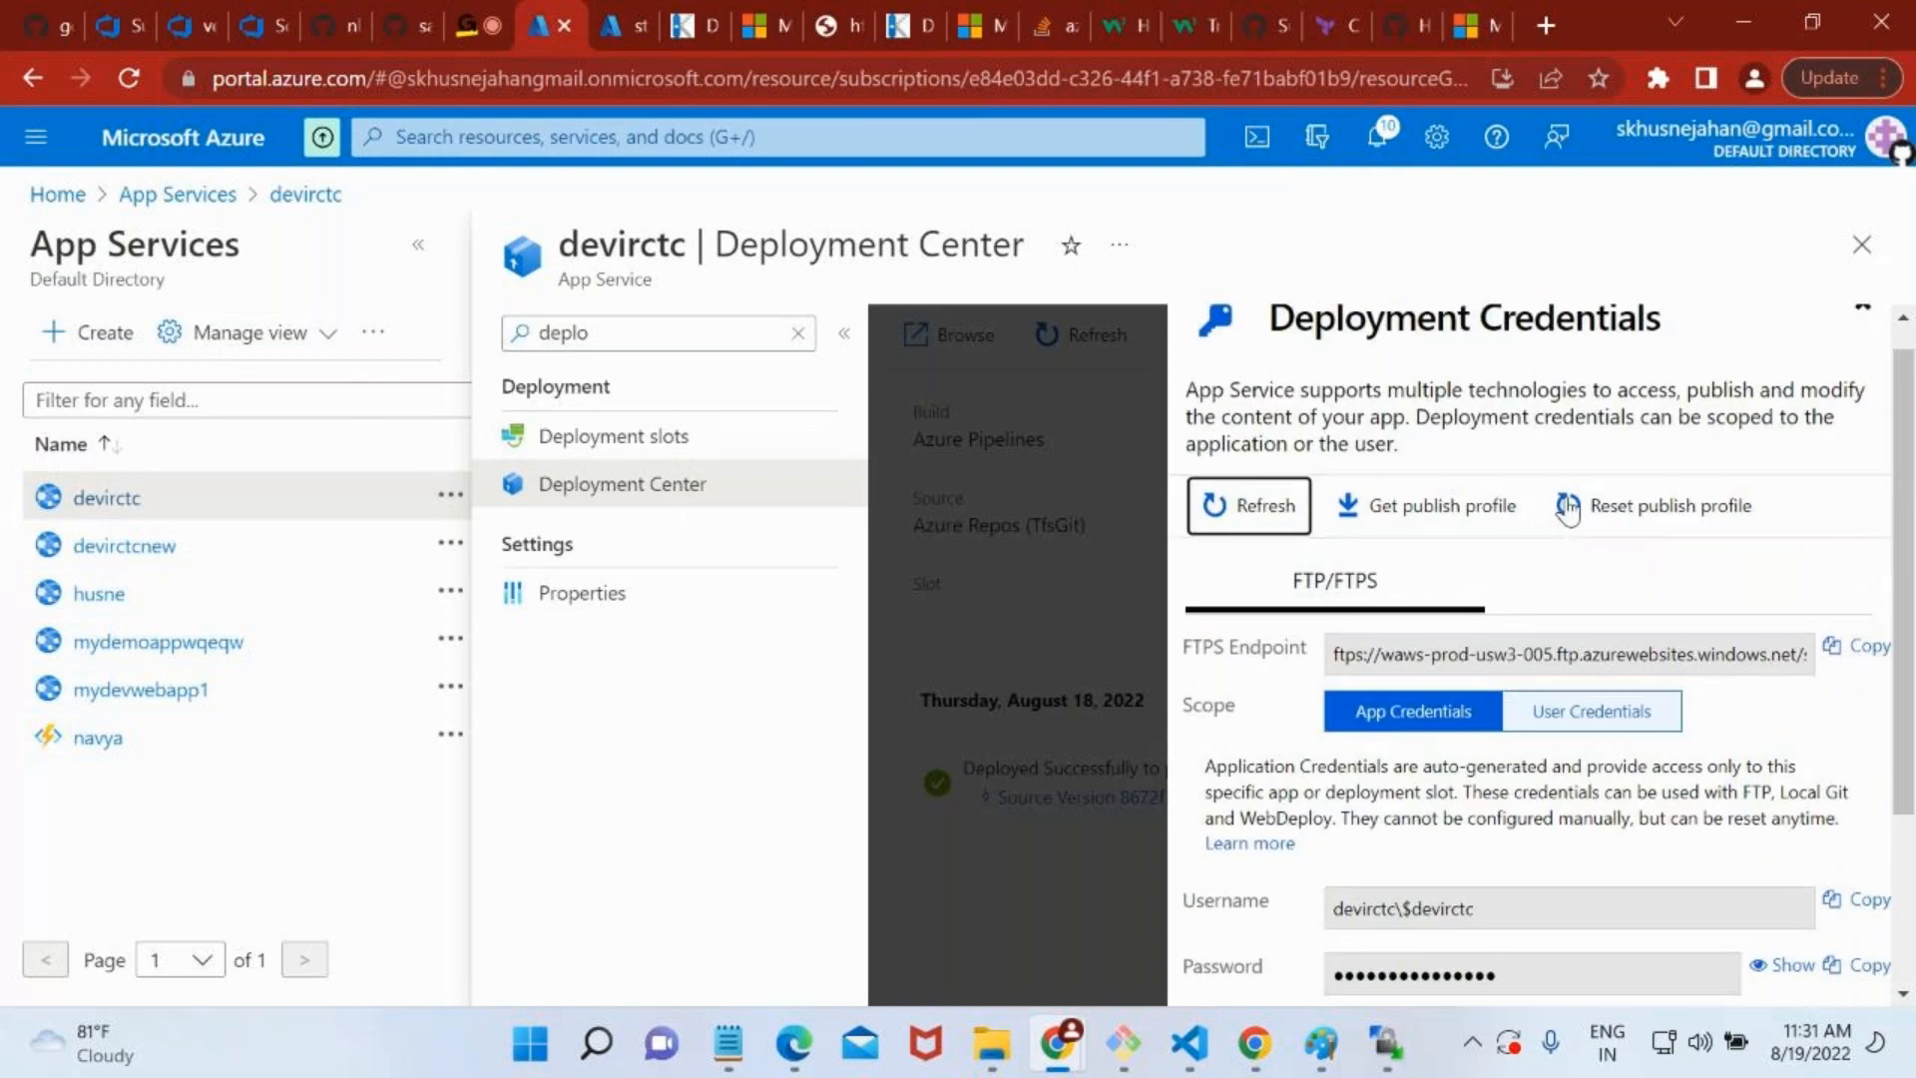
left_click(1840, 650)
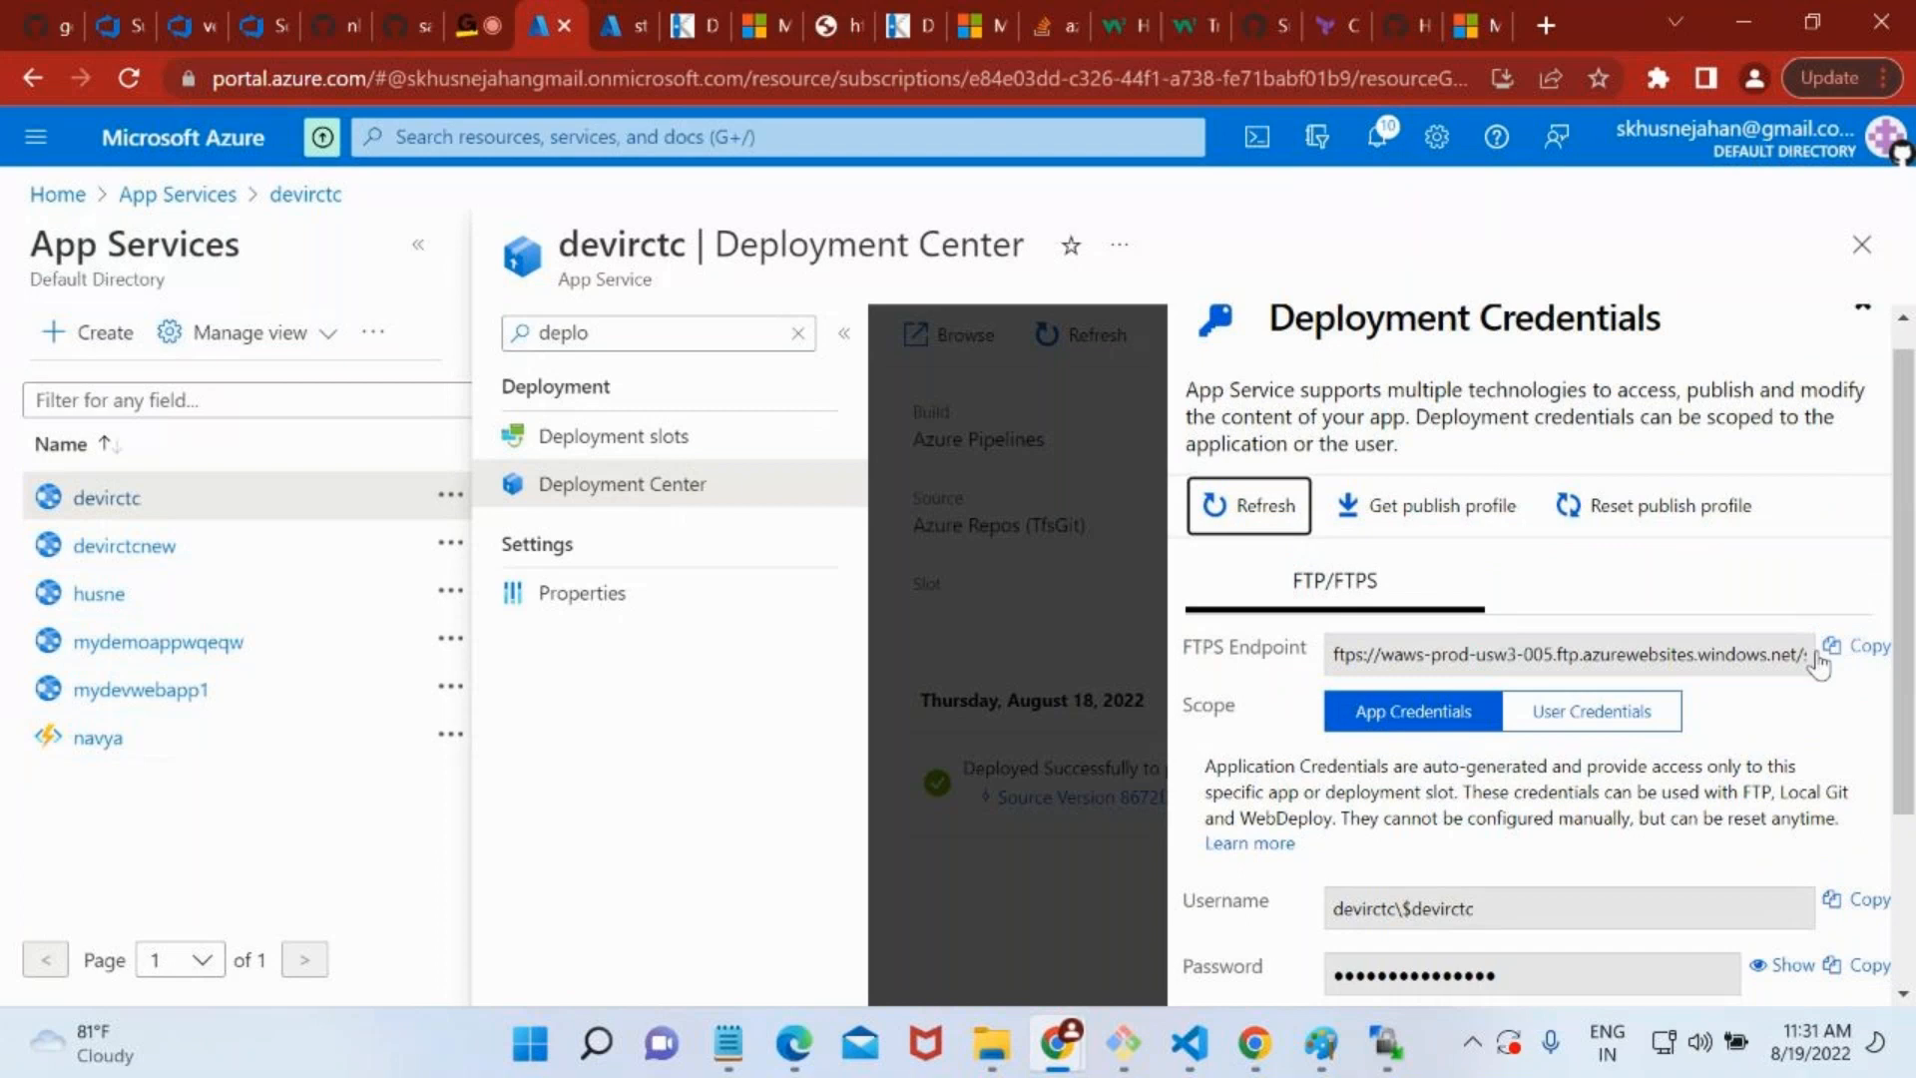
left_click(1386, 1043)
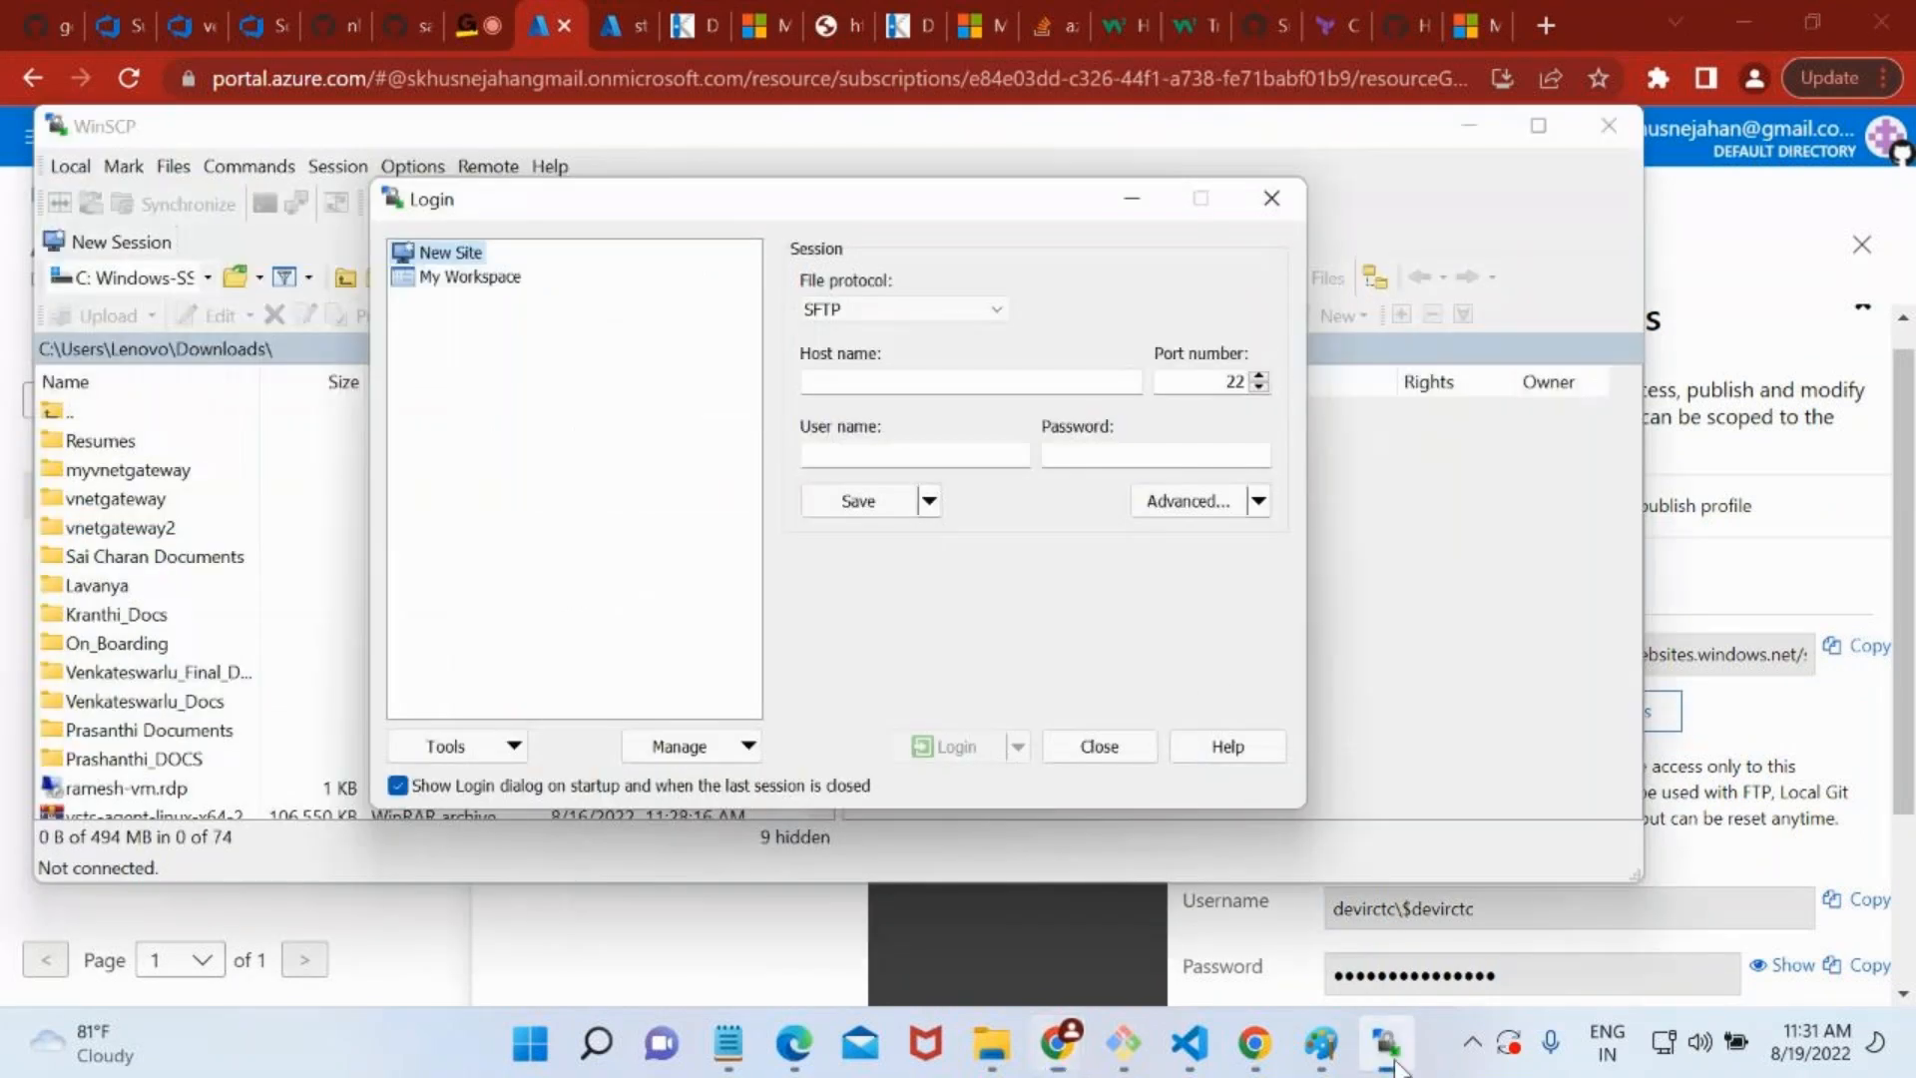
key("ctrl+v")
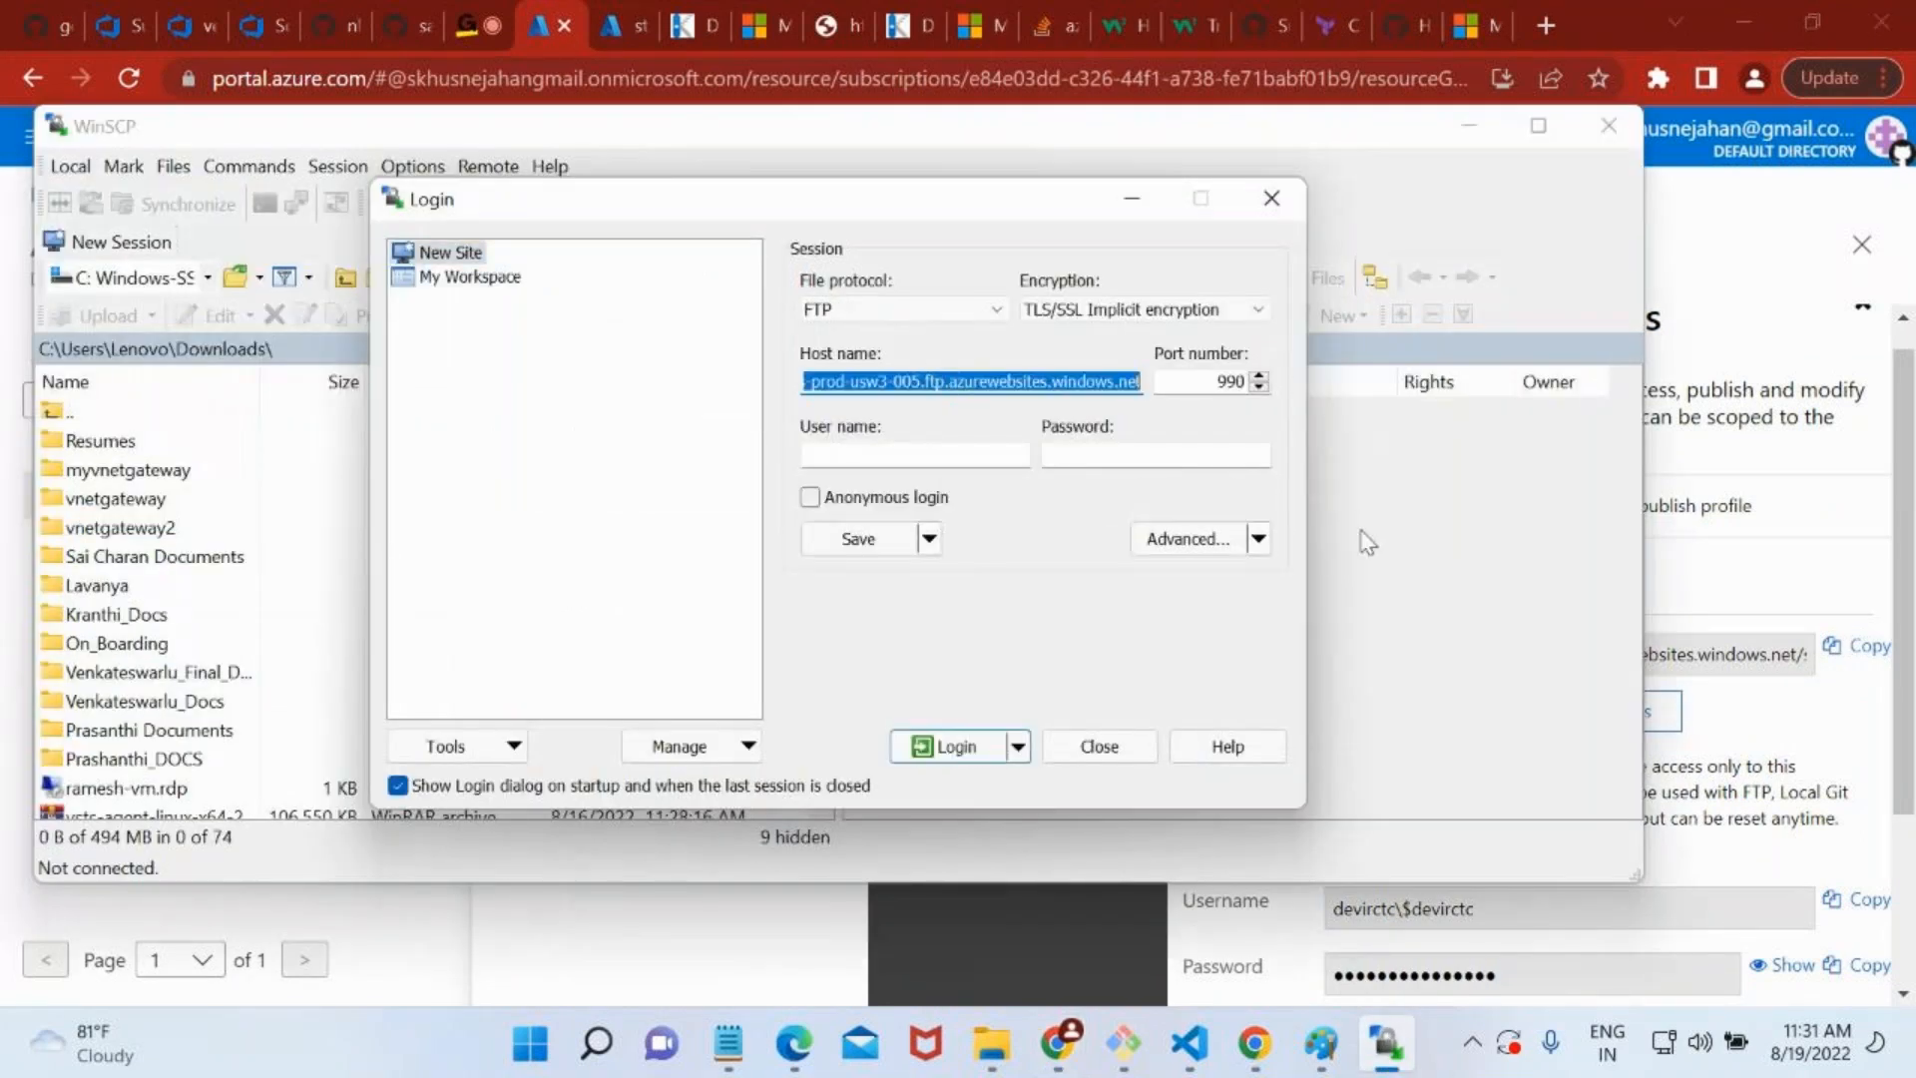
Copy the FTPS username from devirctc's Deployment Credentials and enter it as the WinSCP user name.
left_click(1733, 708)
scroll(1637, 853, "down", 1)
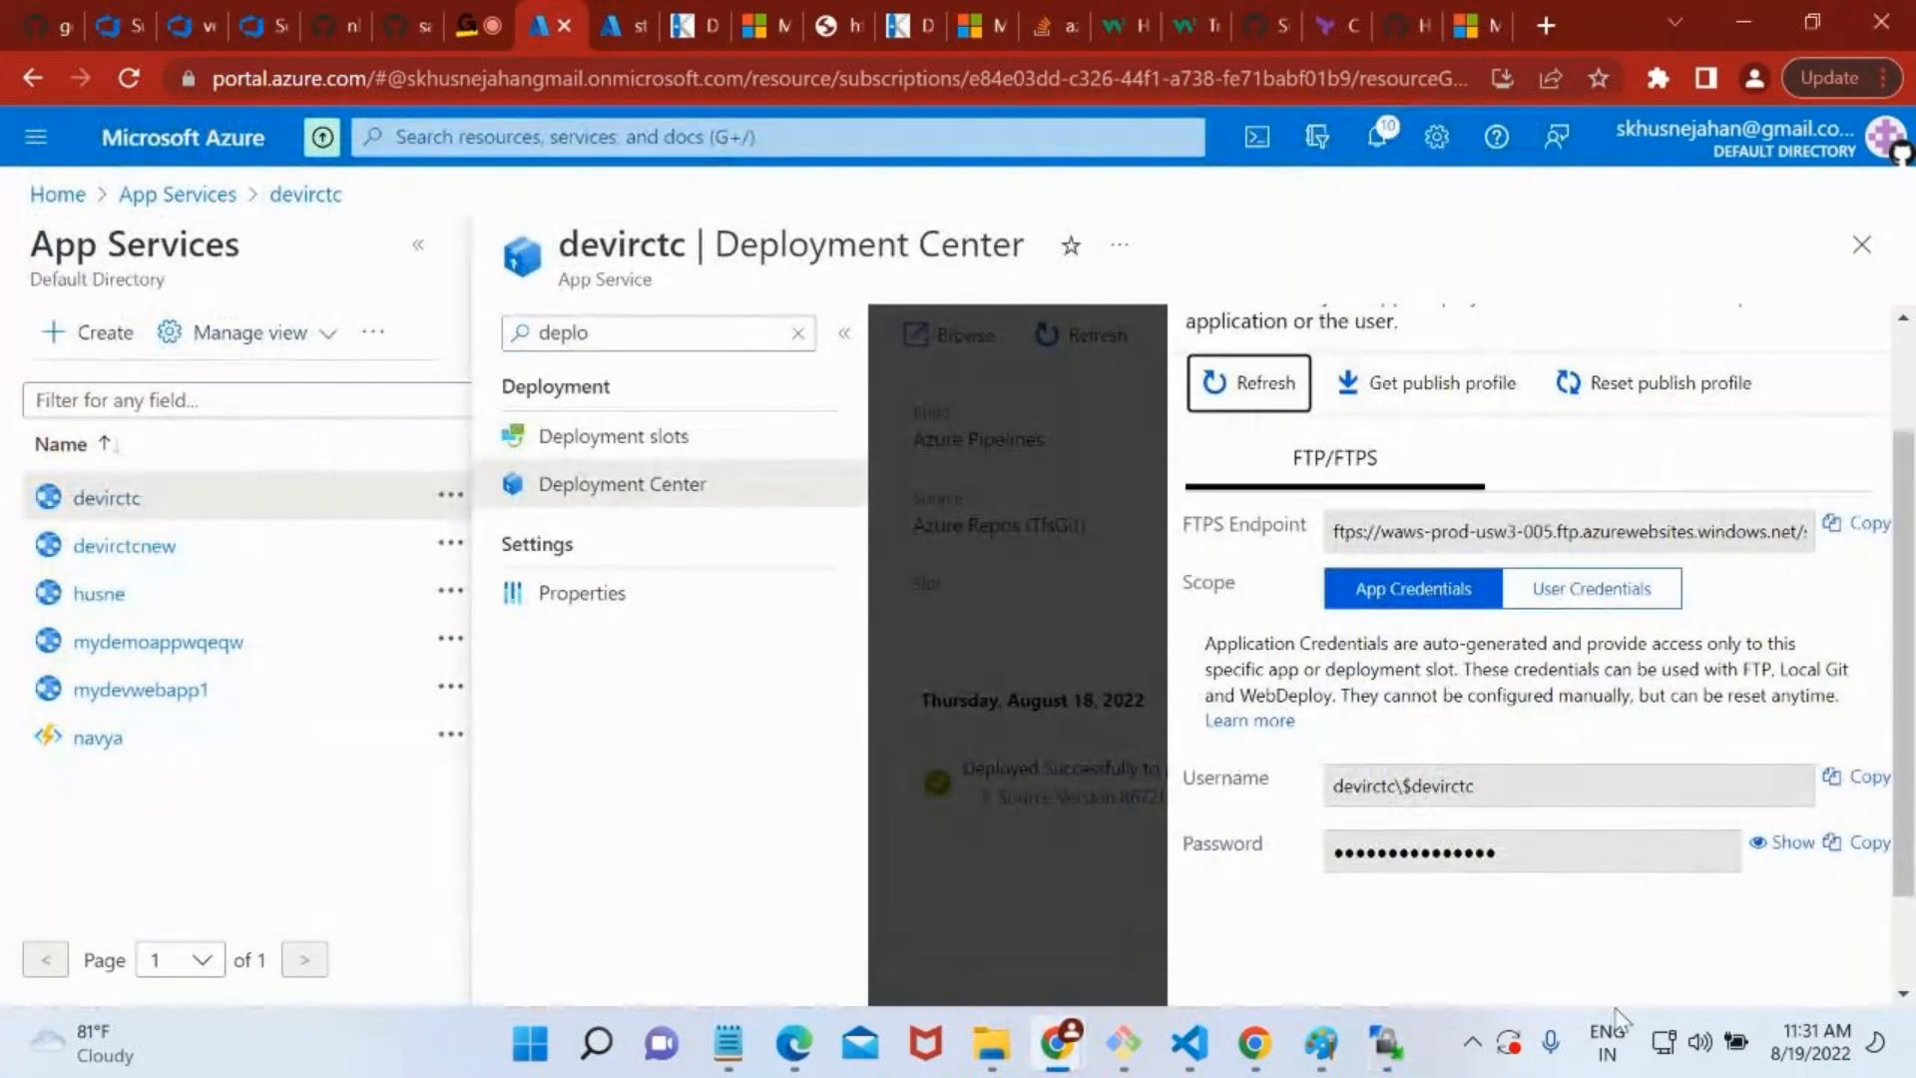
left_click(1387, 1043)
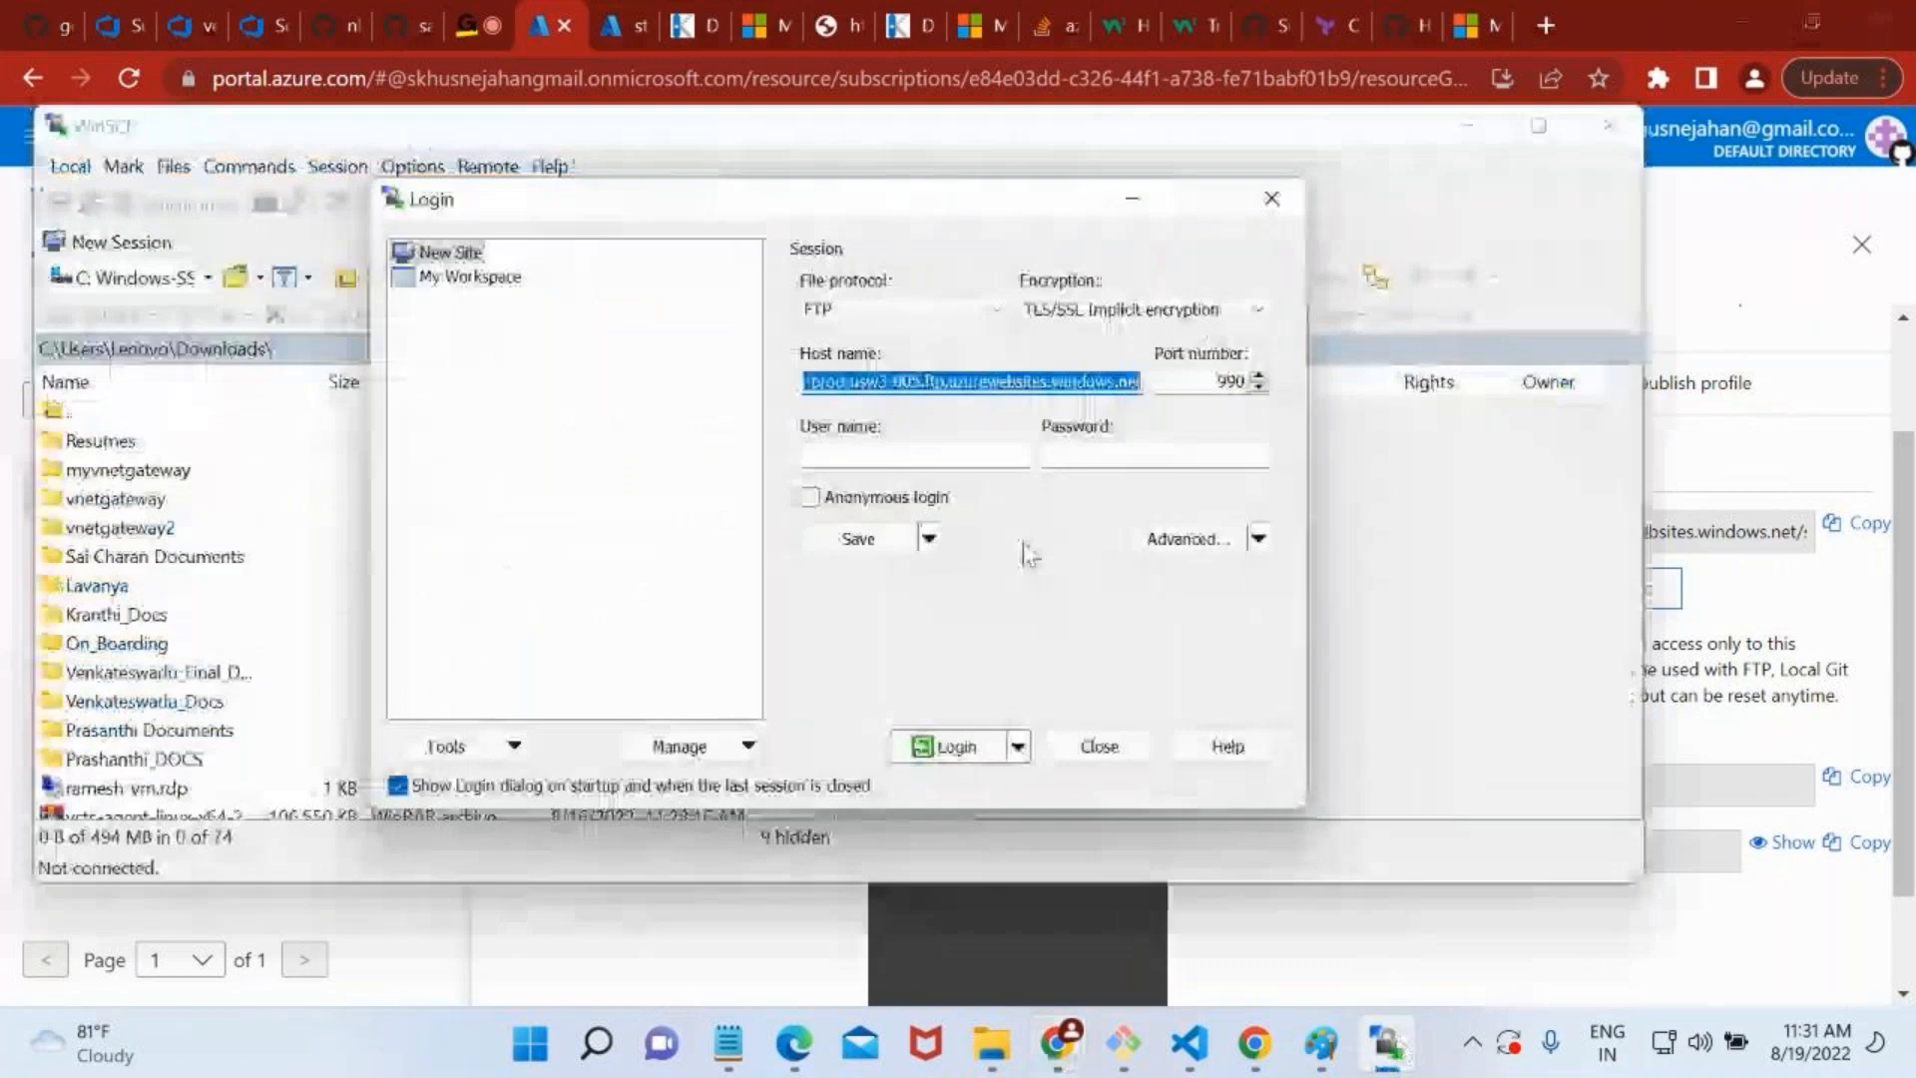
left_click(958, 454)
key("ctrl+v")
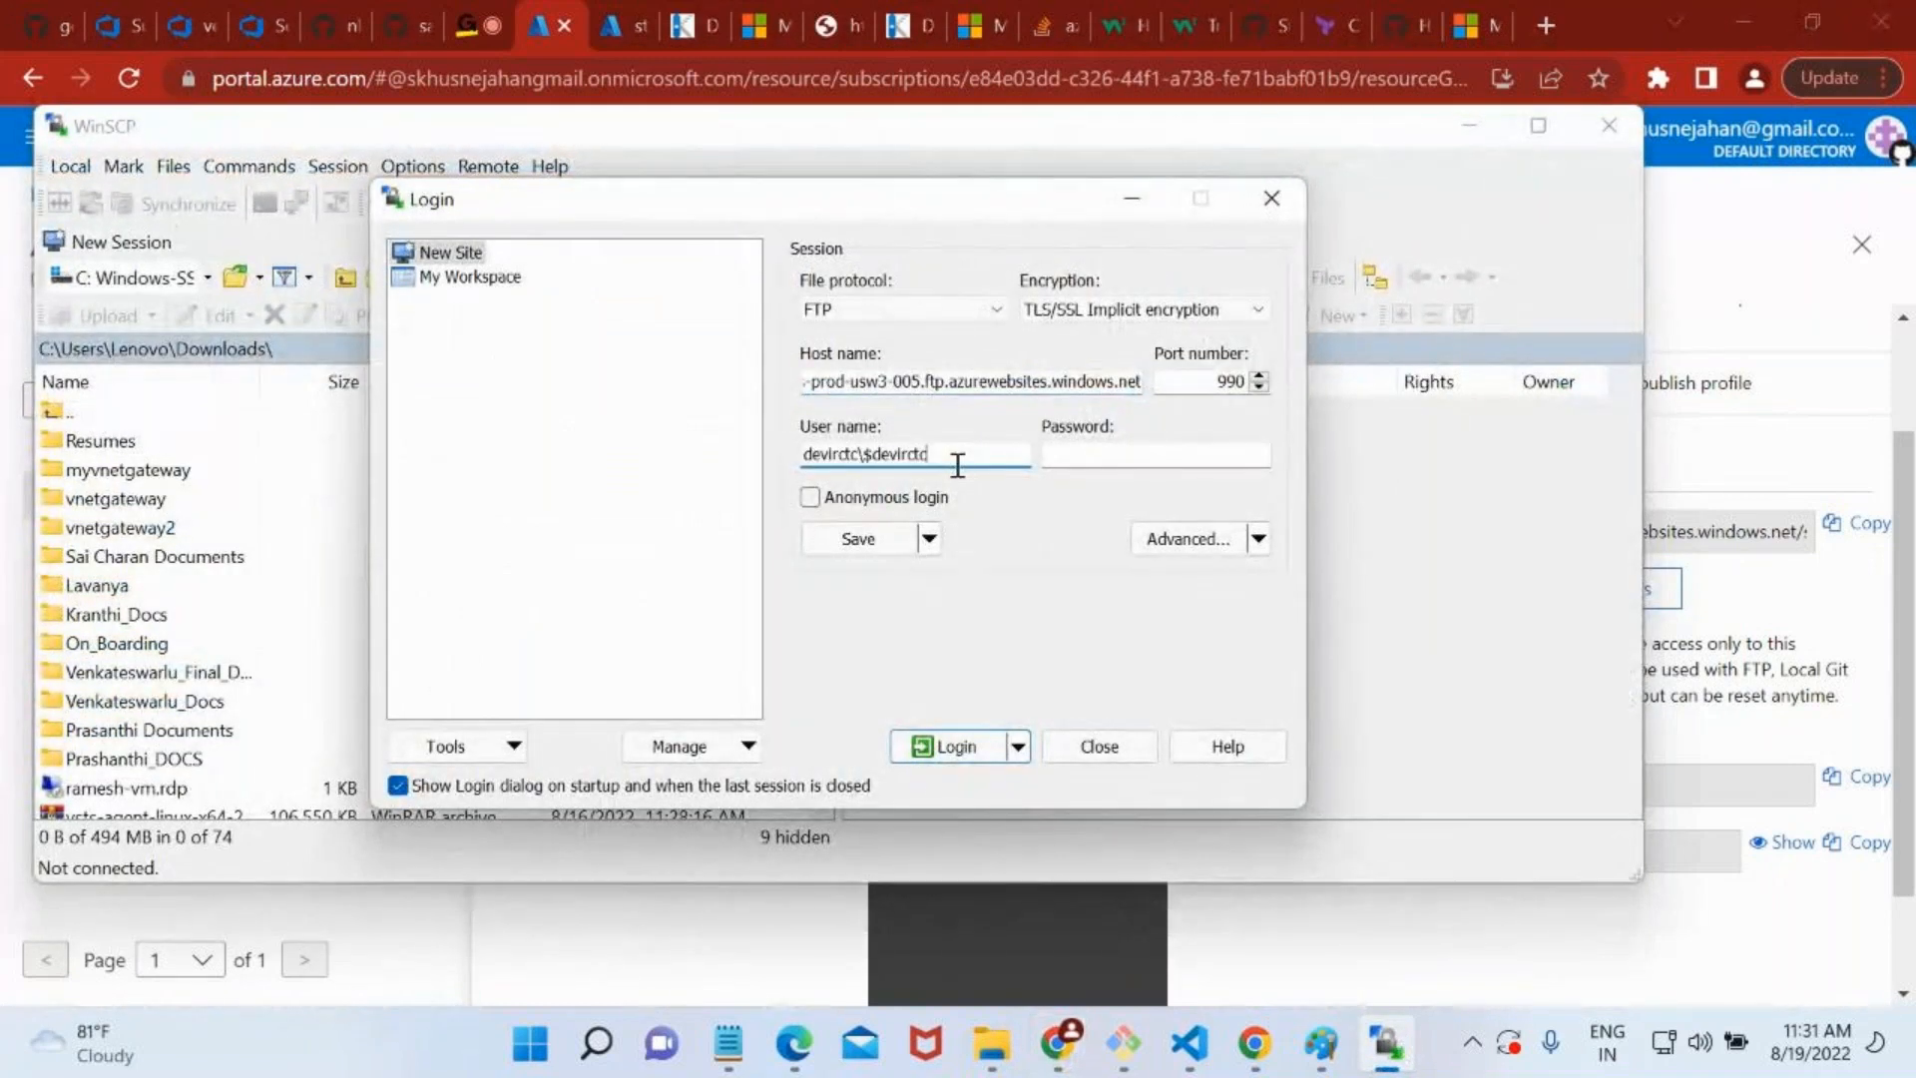
Reveal and copy the FTPS password in the Azure portal, enter it in WinSCP's Password field, and log in.
left_click(1722, 471)
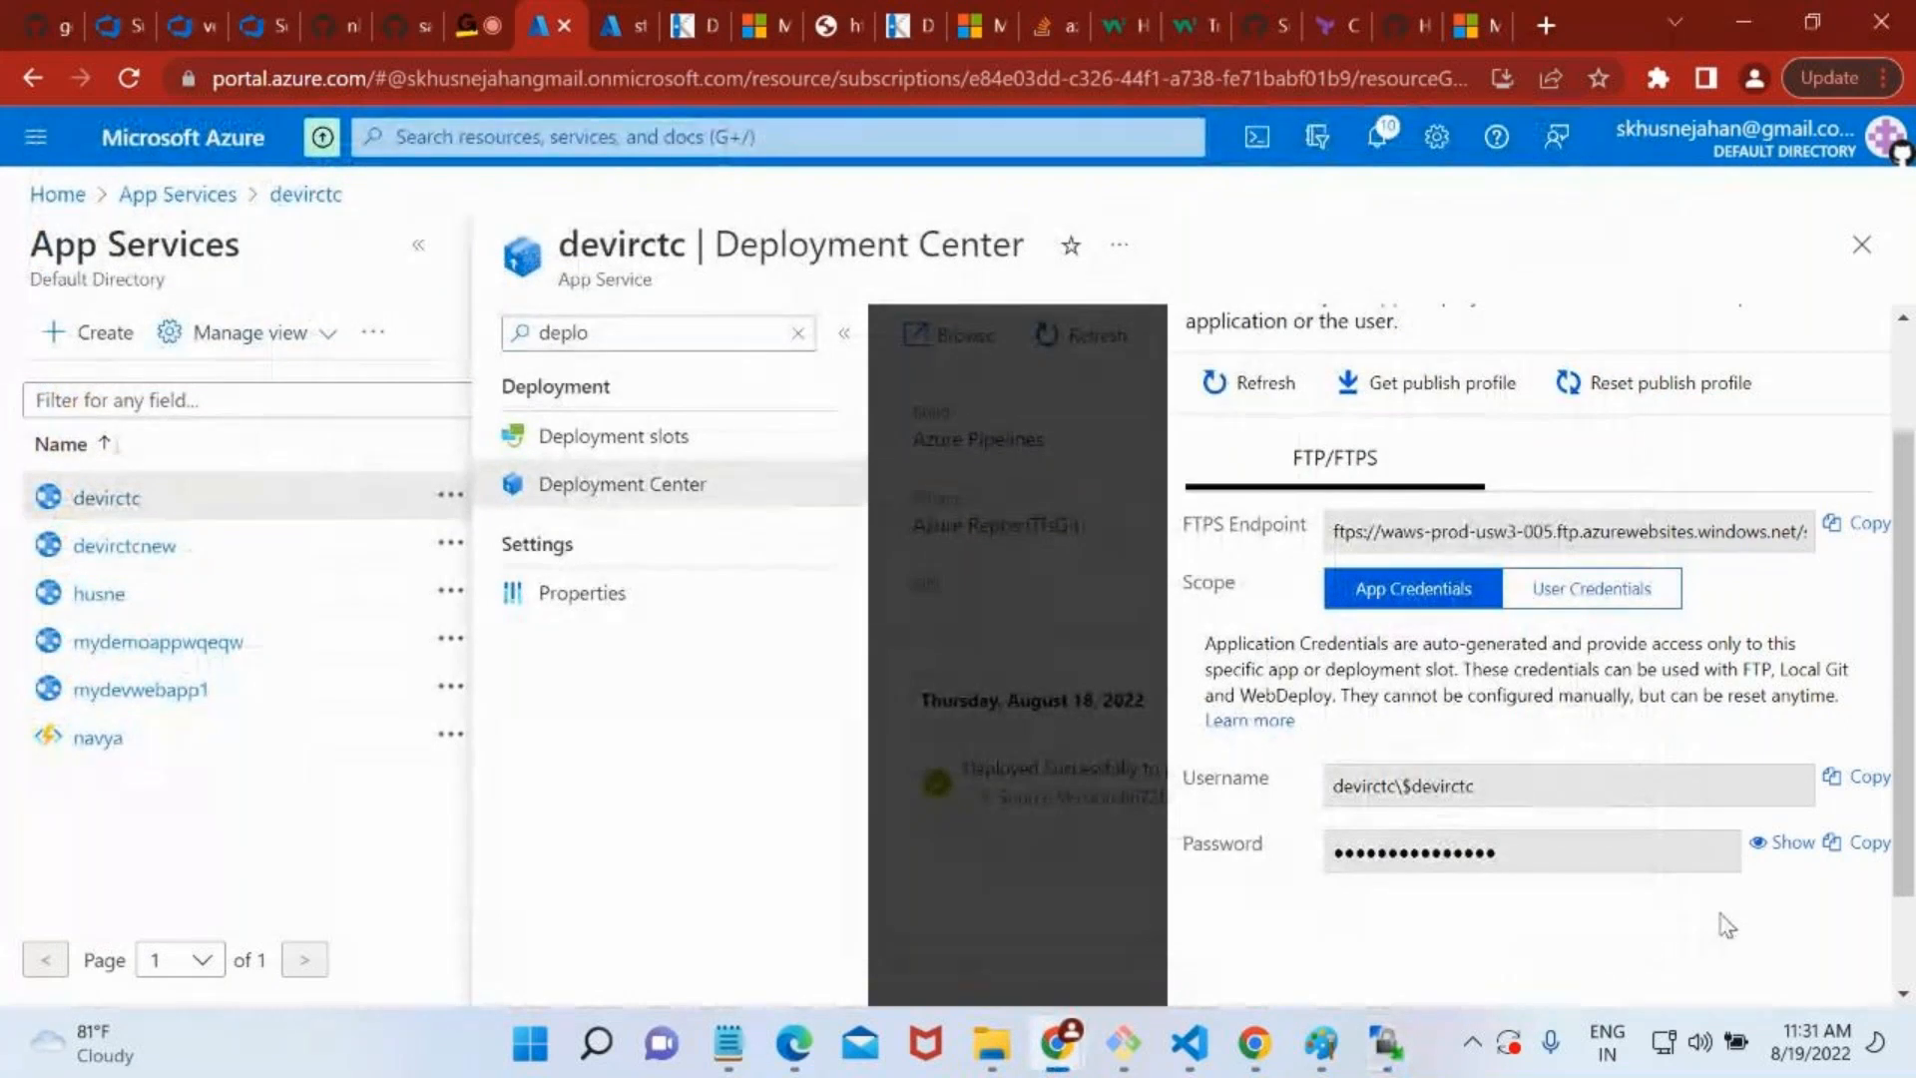
left_click(1791, 843)
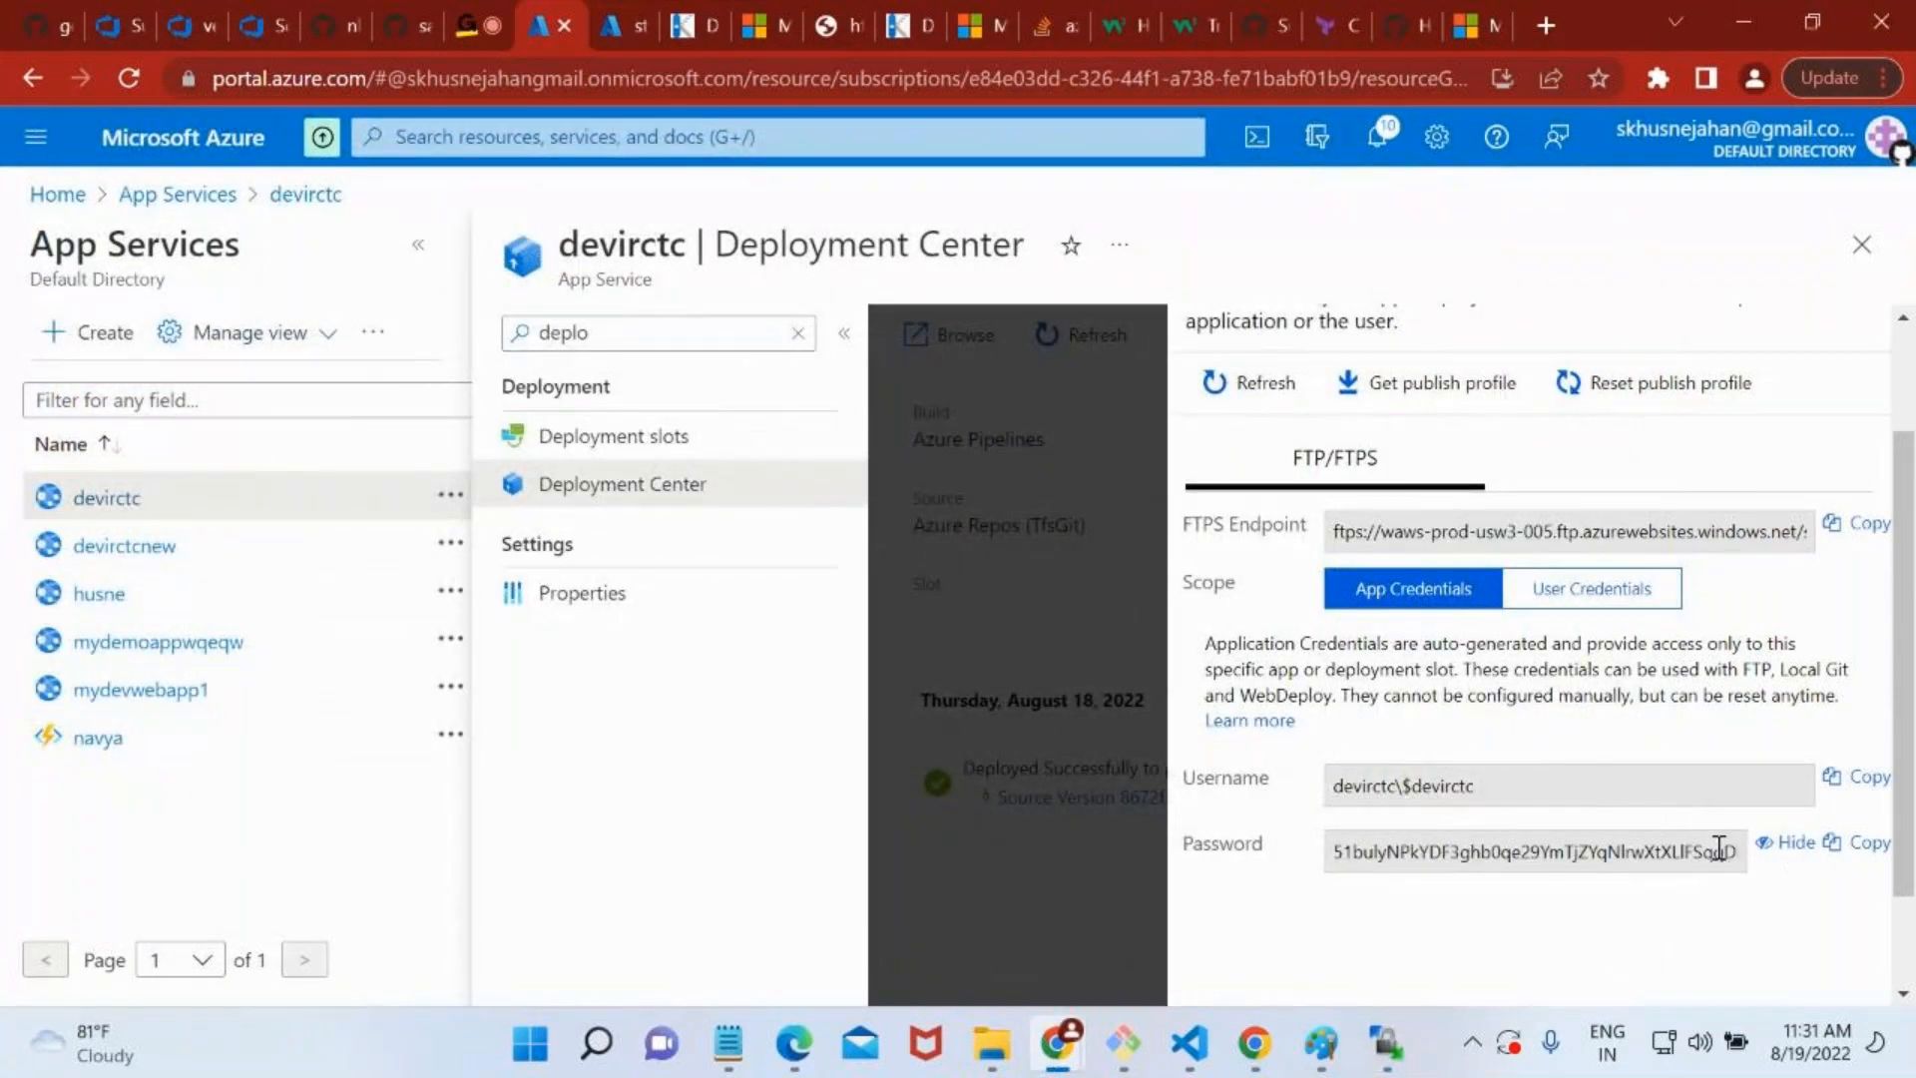
left_click(1847, 850)
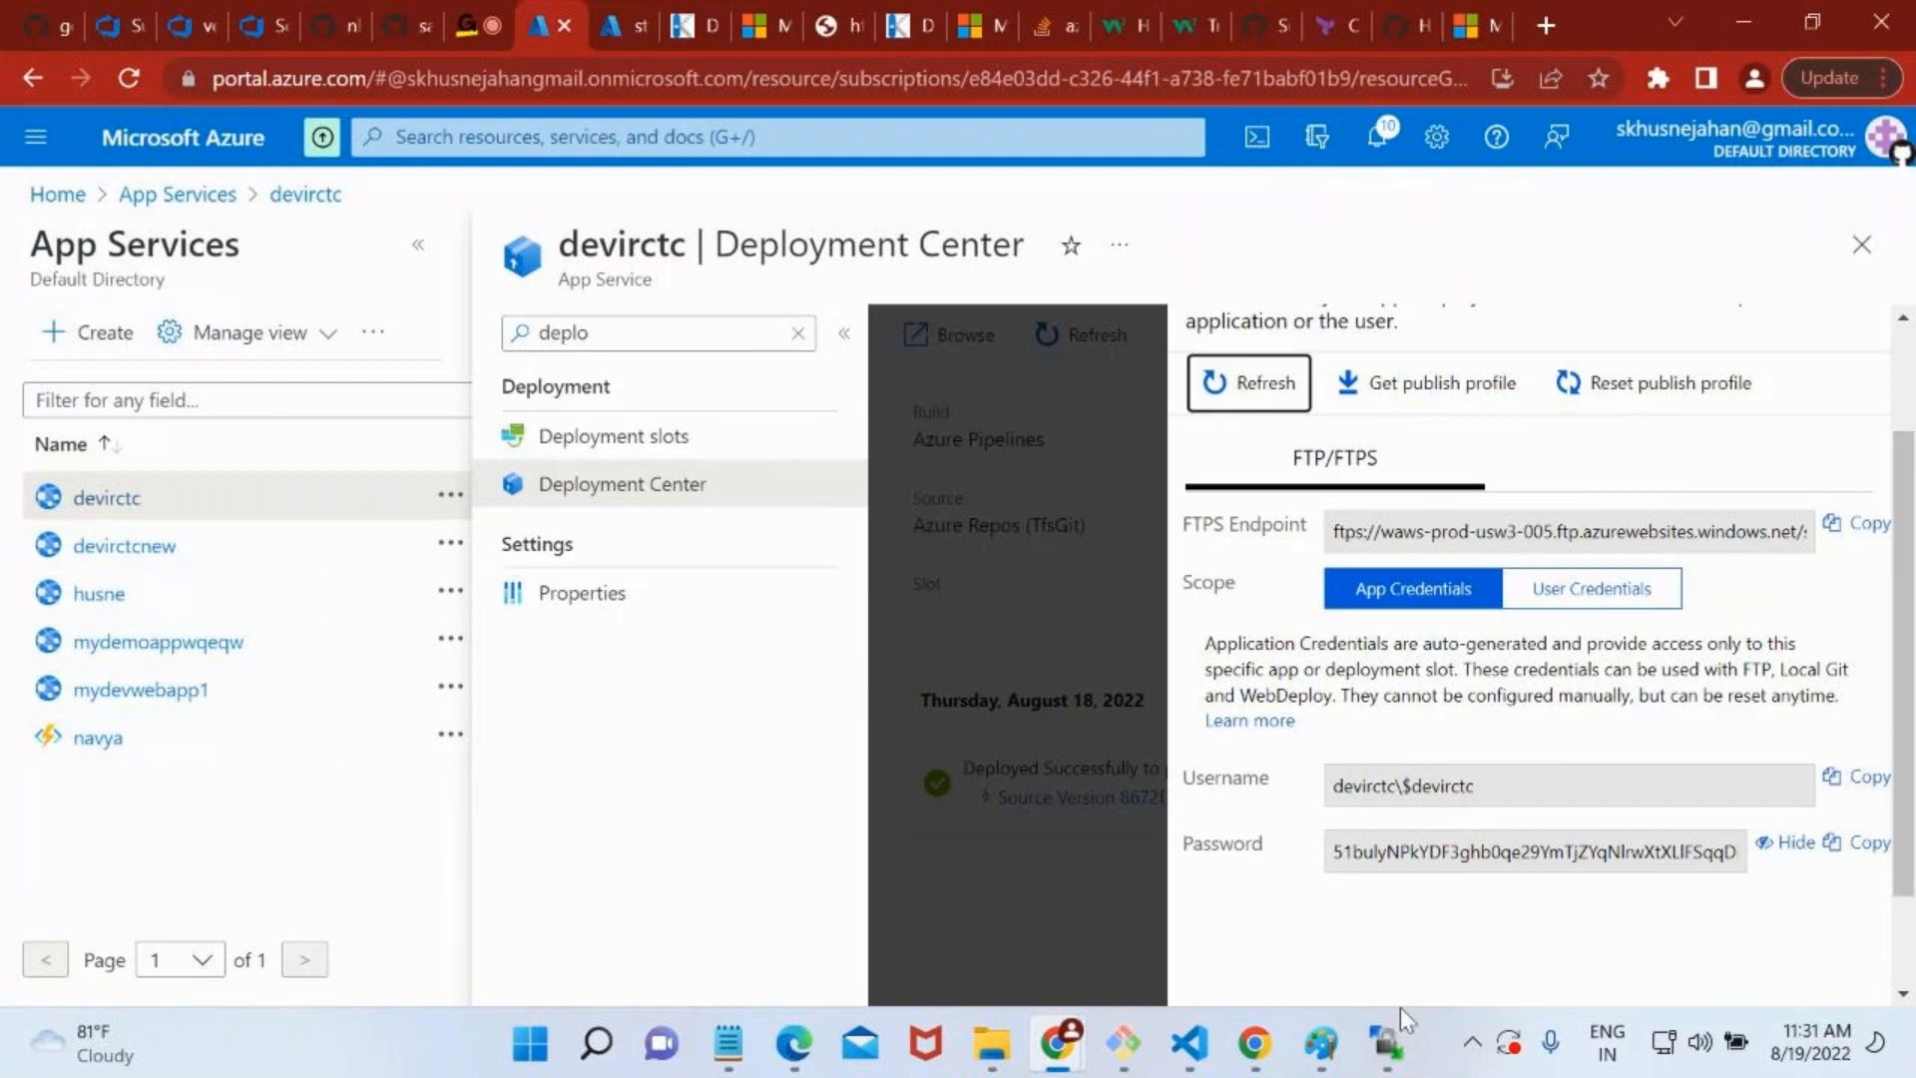
left_click(1387, 1041)
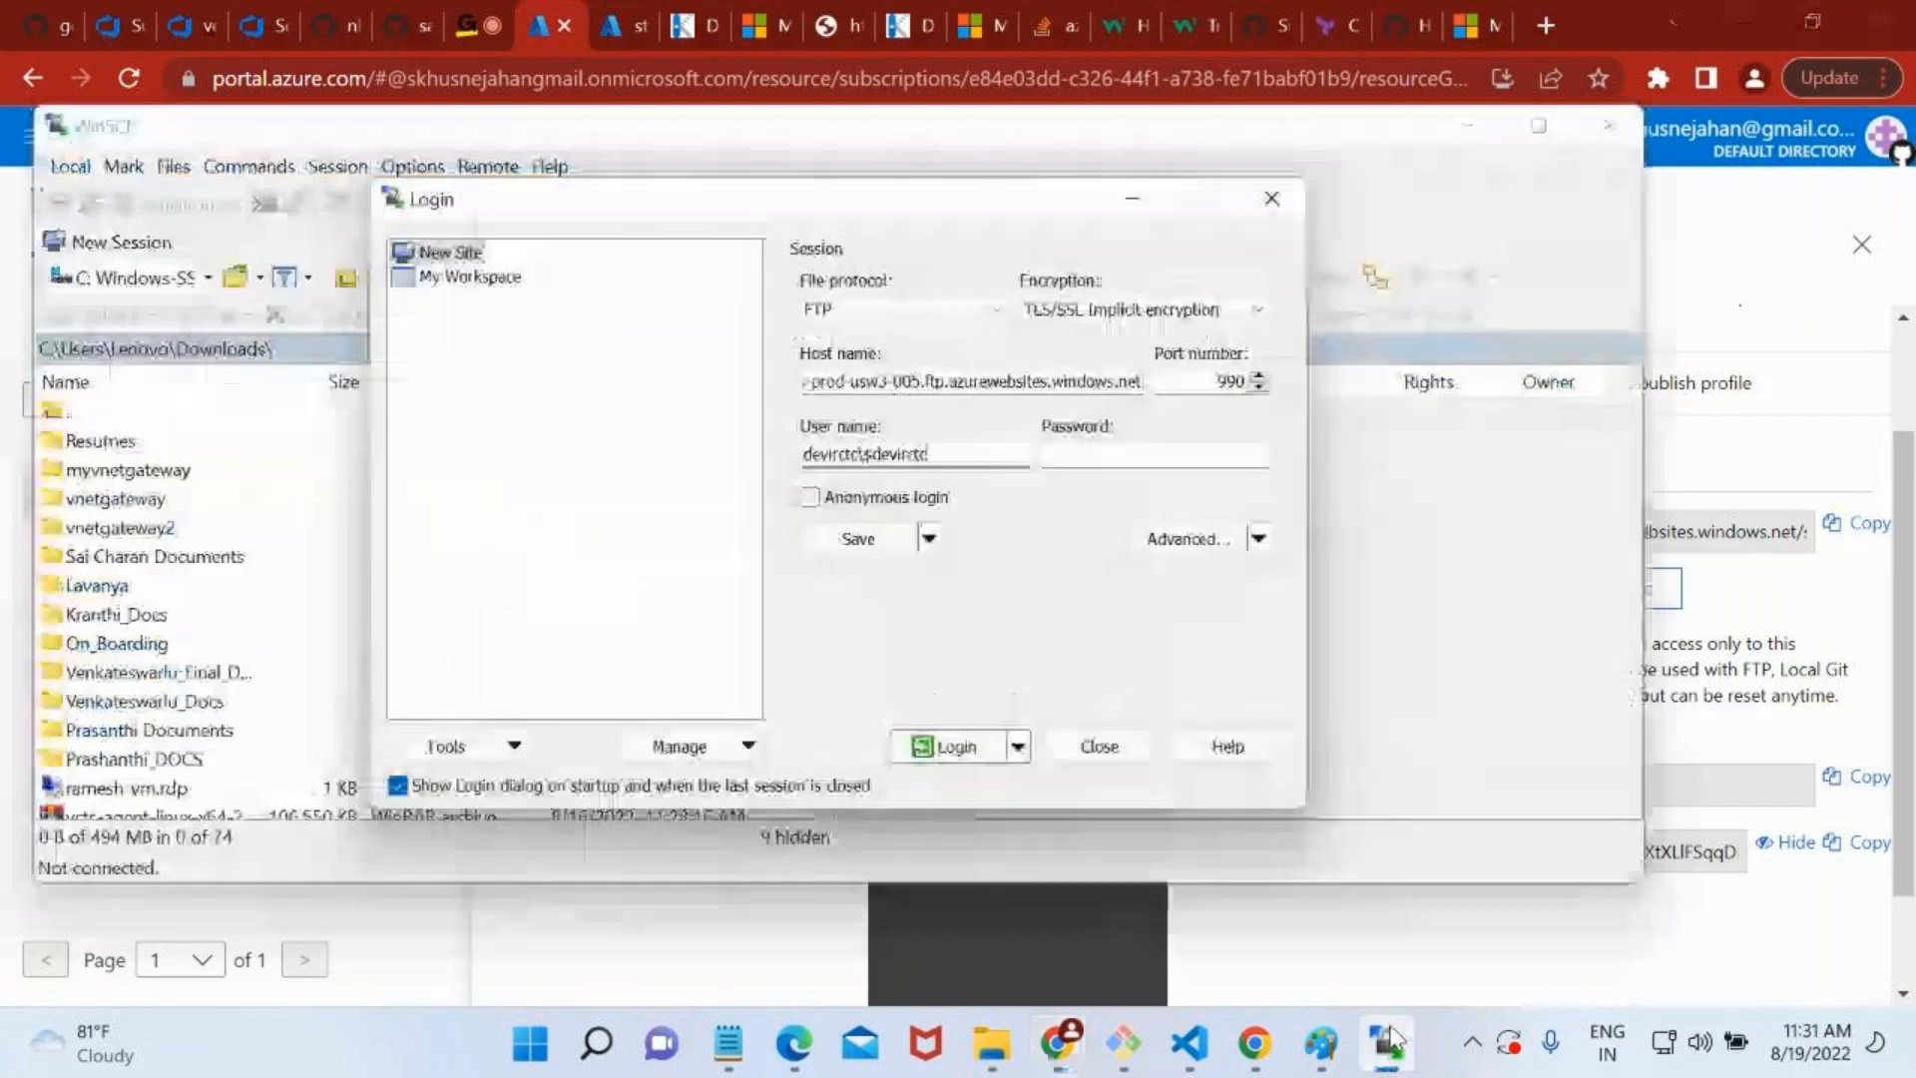
left_click(1092, 457)
key("ctrl+v")
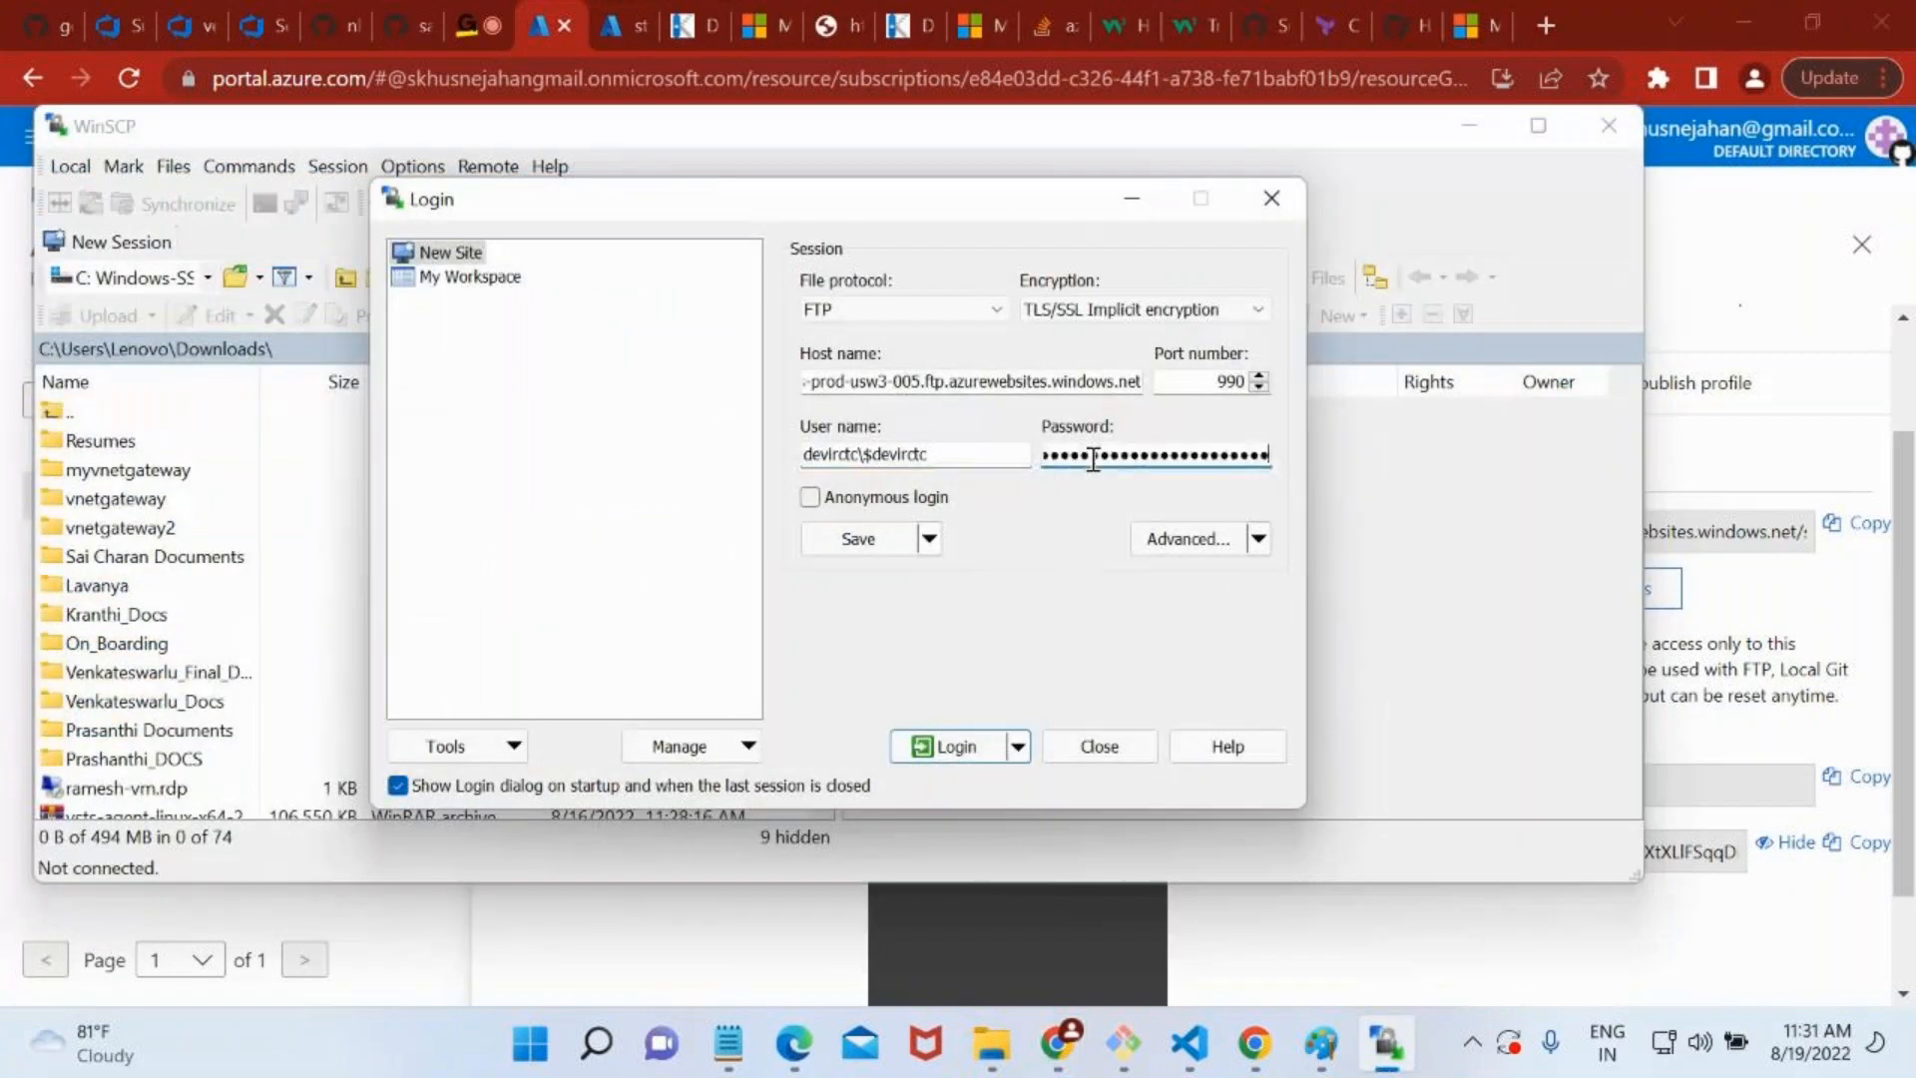
left_click(948, 748)
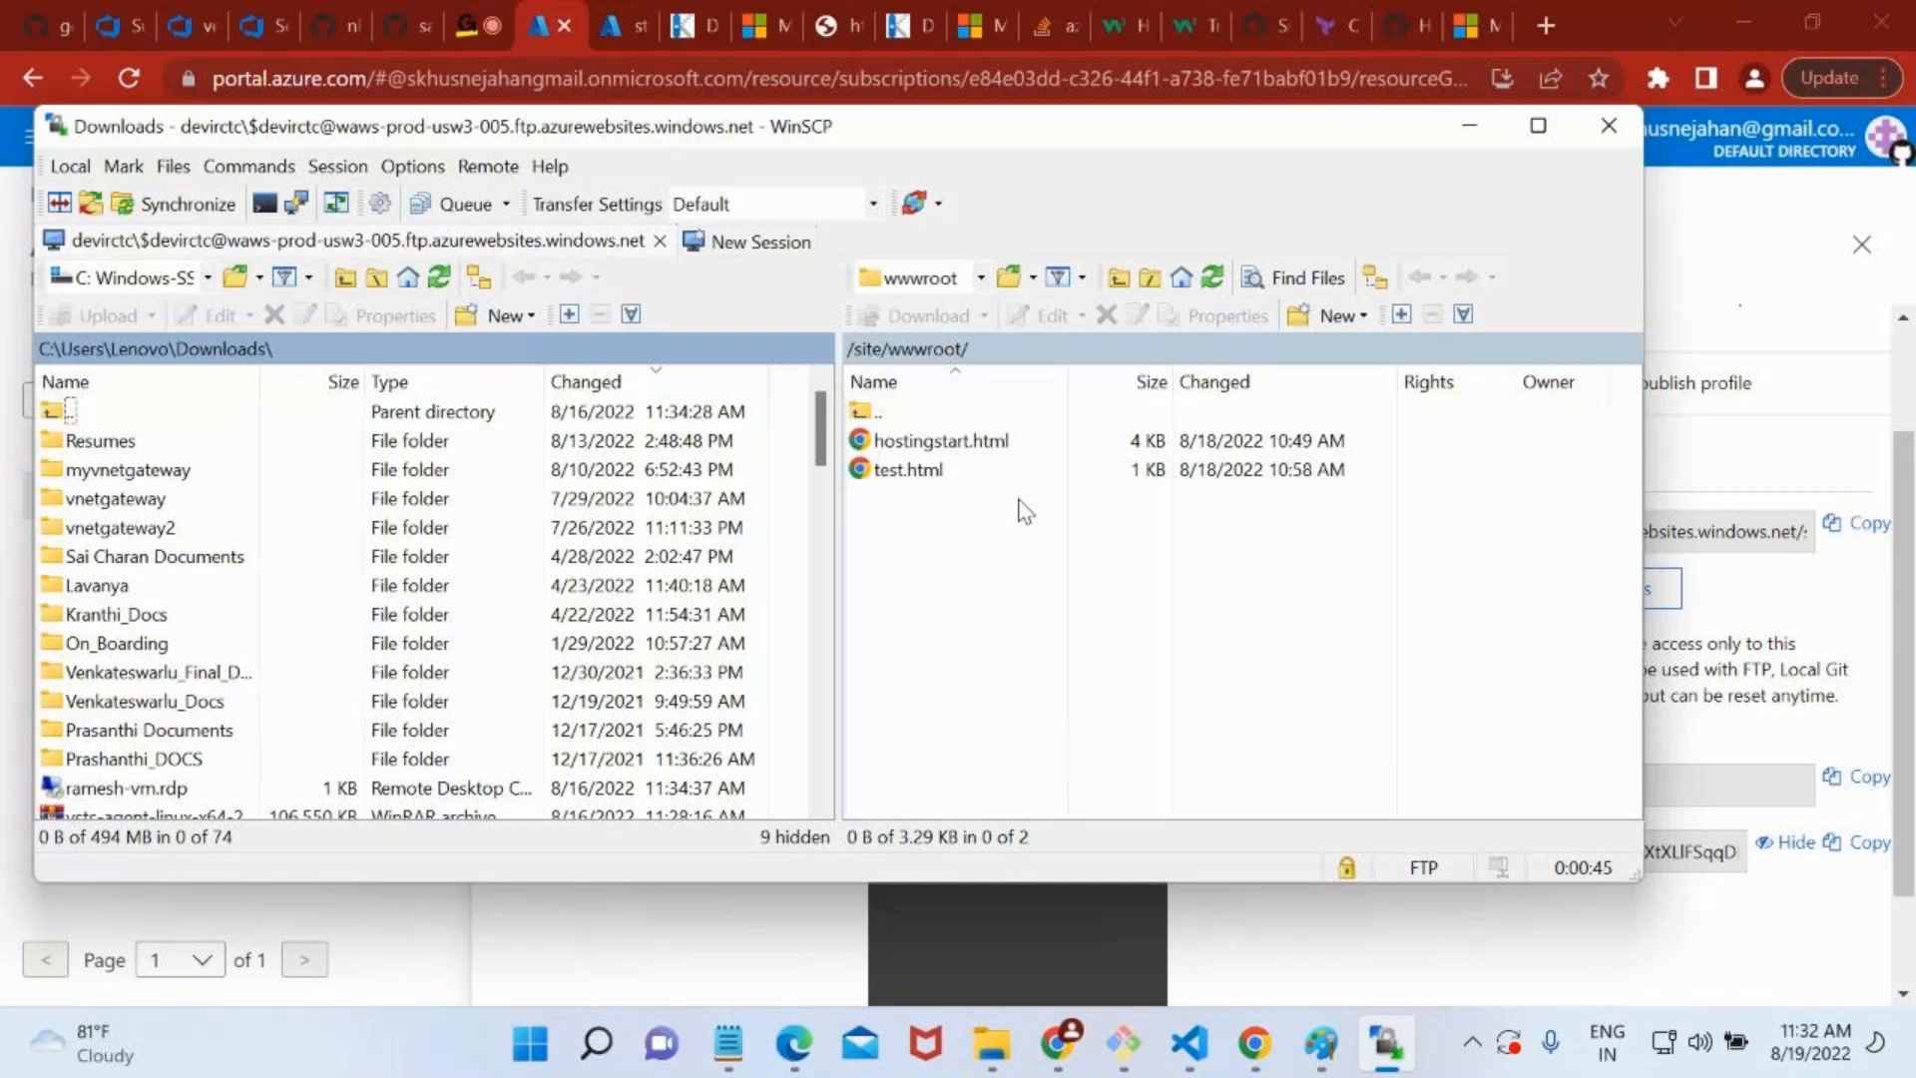
Terminate the FTP session to devirctc and close WinSCP.
left_click(1581, 130)
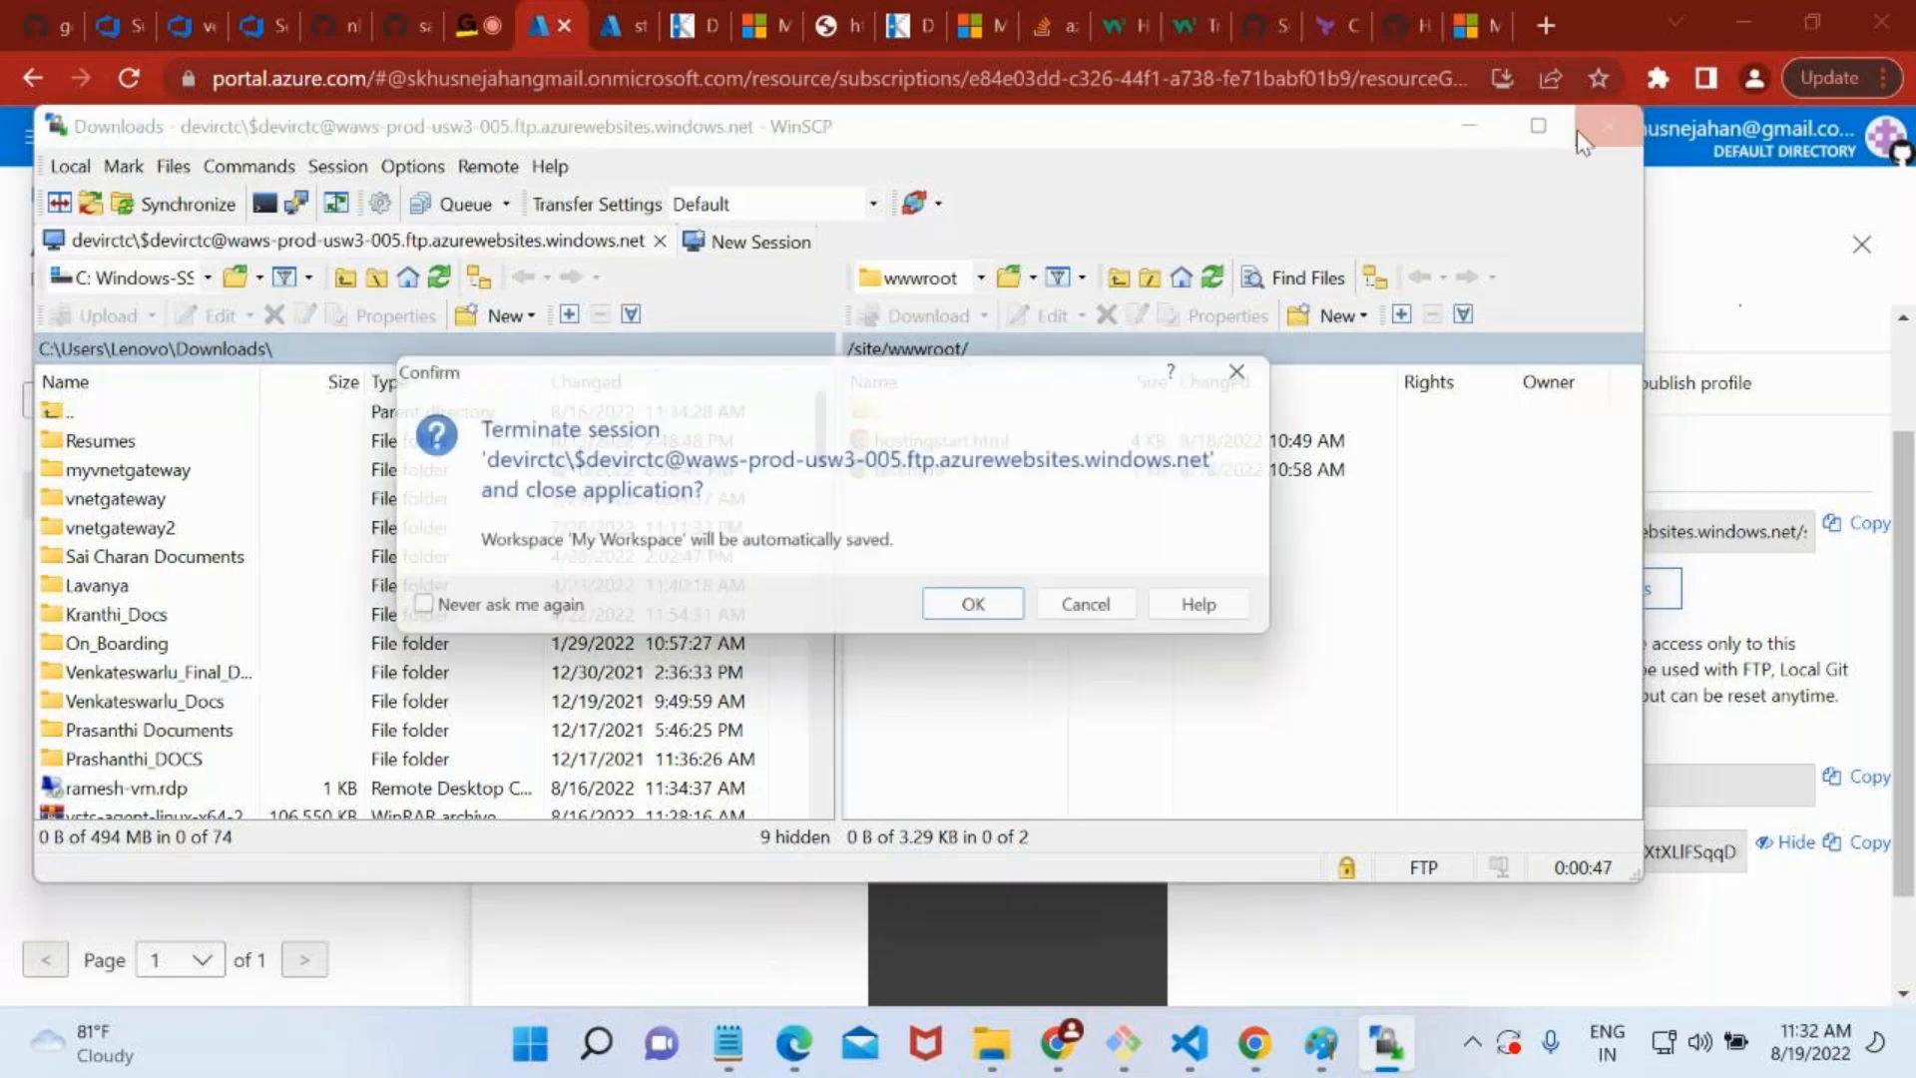
left_click(1104, 613)
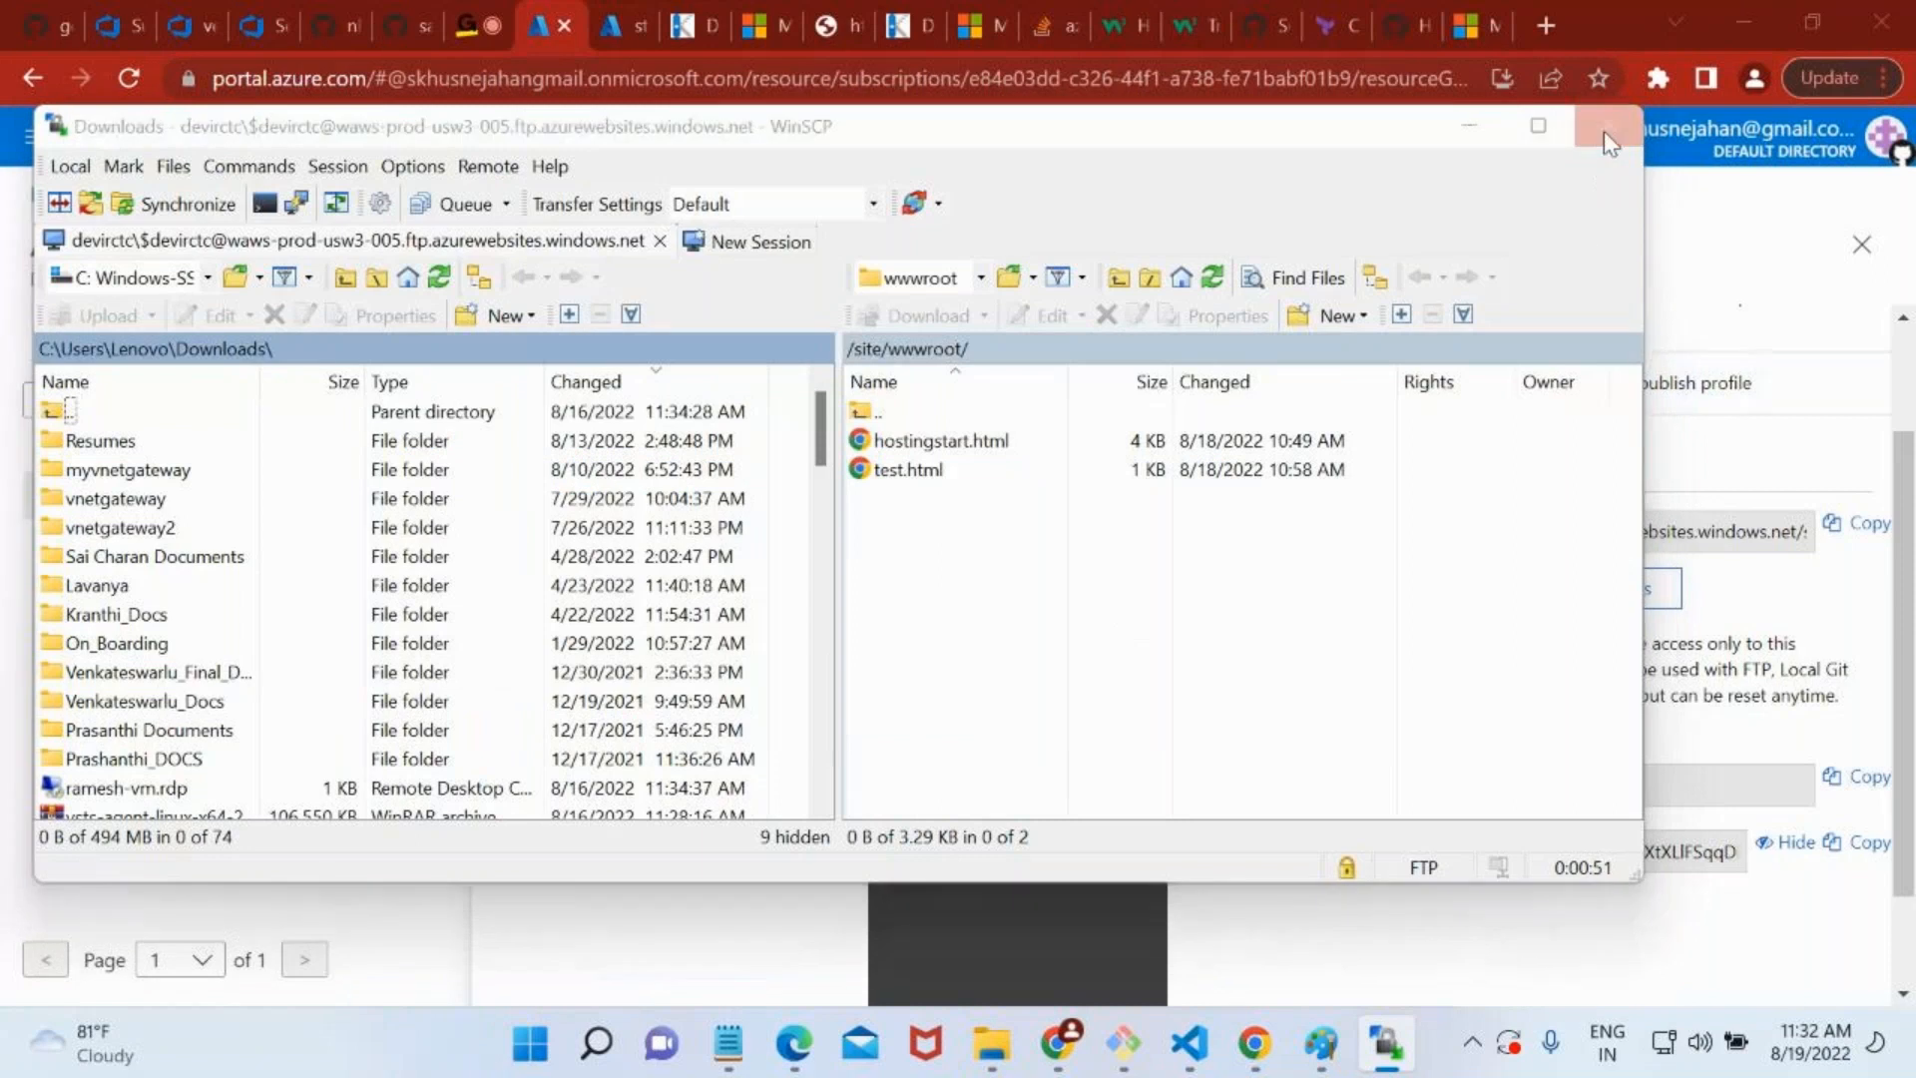
left_click(1605, 127)
left_click(986, 613)
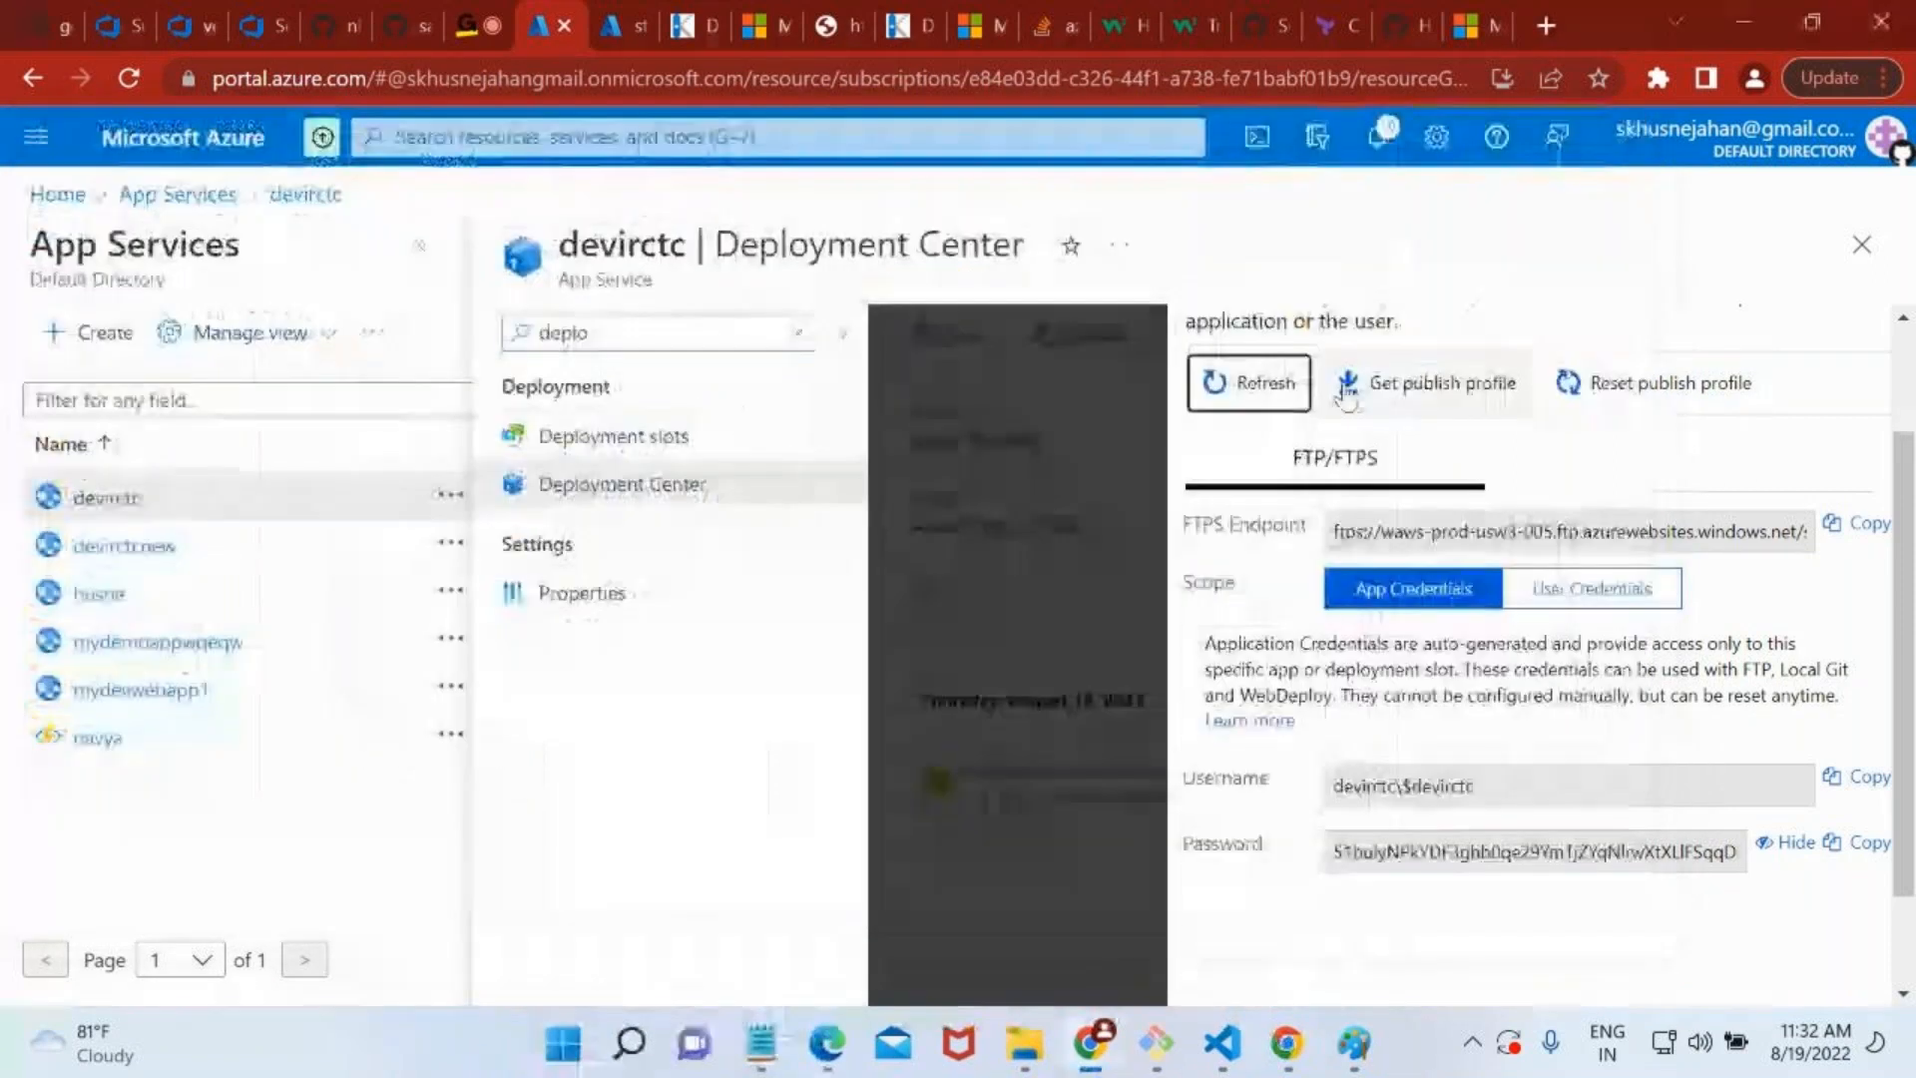
Close the Deployment Credentials pane and open devirctc's Properties page.
left_click(1863, 339)
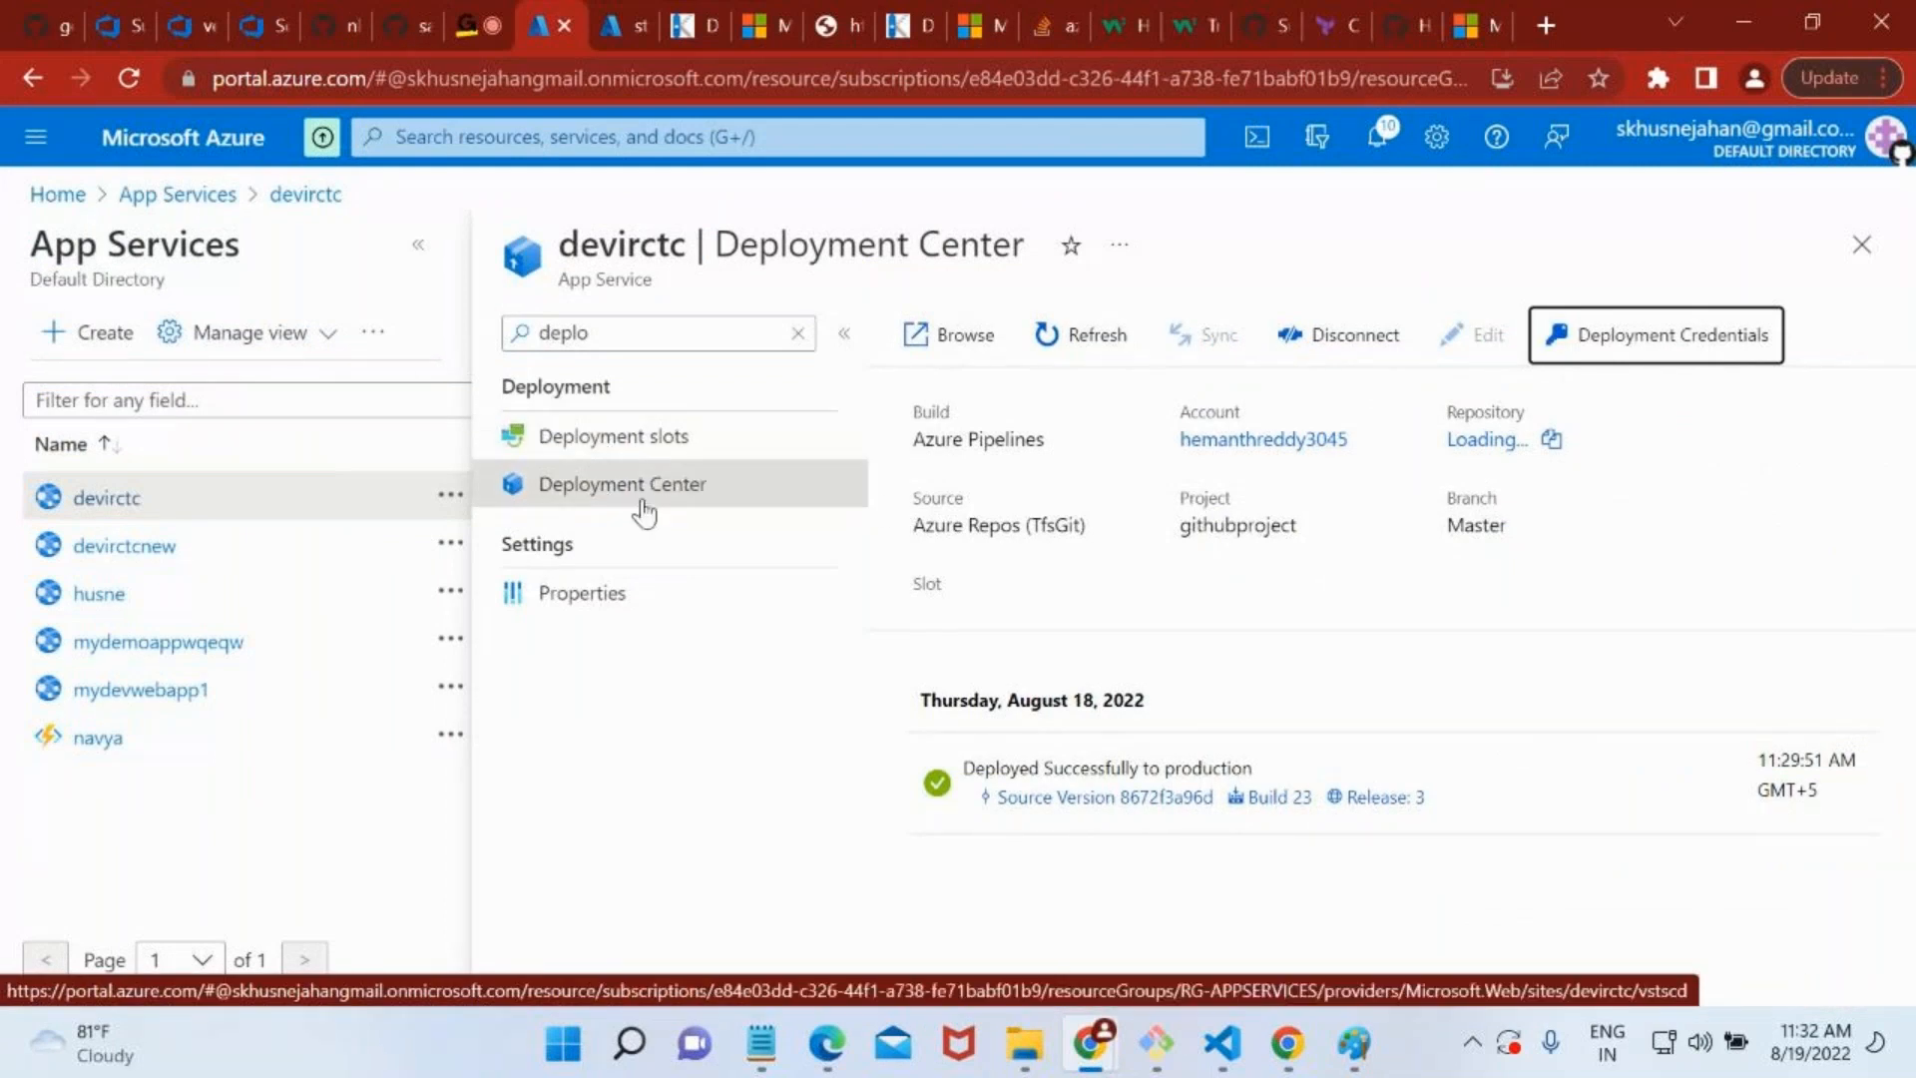
left_click(660, 599)
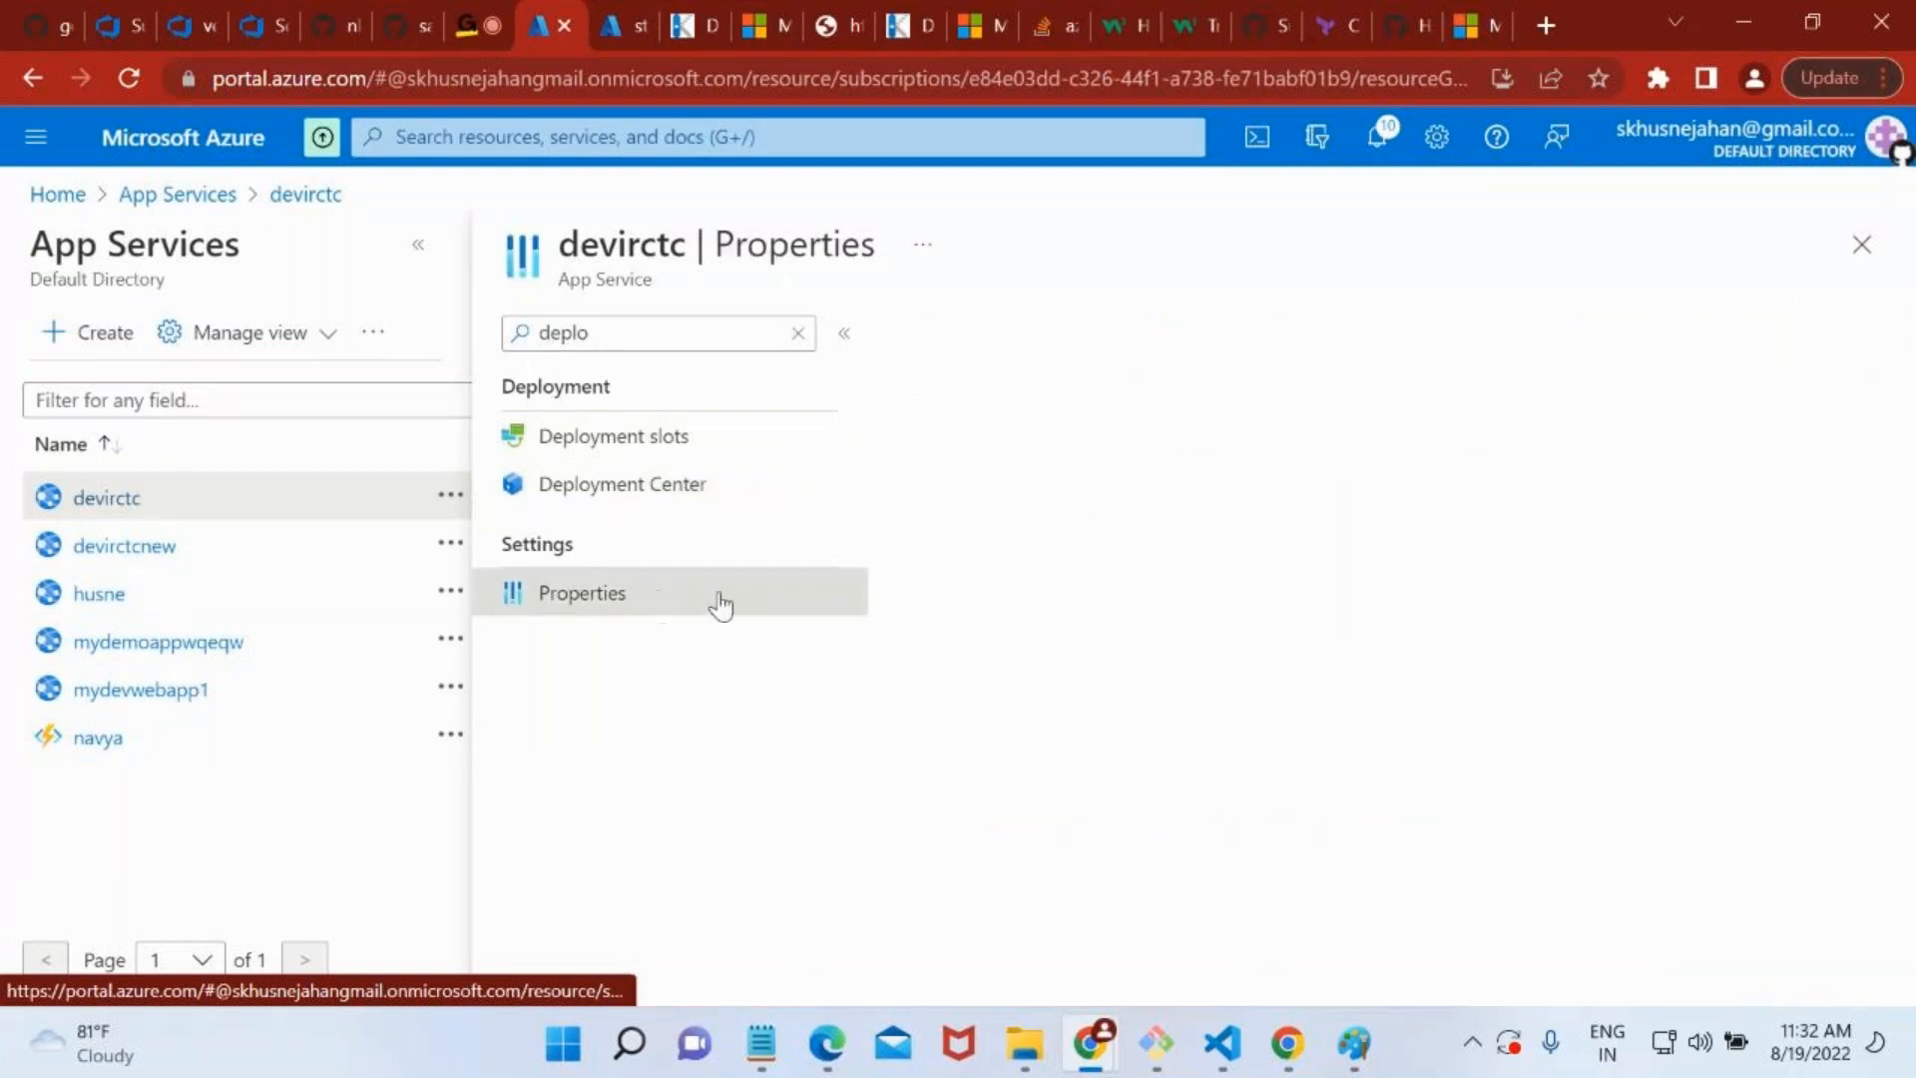
Review devirctc's Properties page, including its IP addresses, FTP and FTPS host names, resource group and subscription details.
scroll(1184, 575, "down", 1)
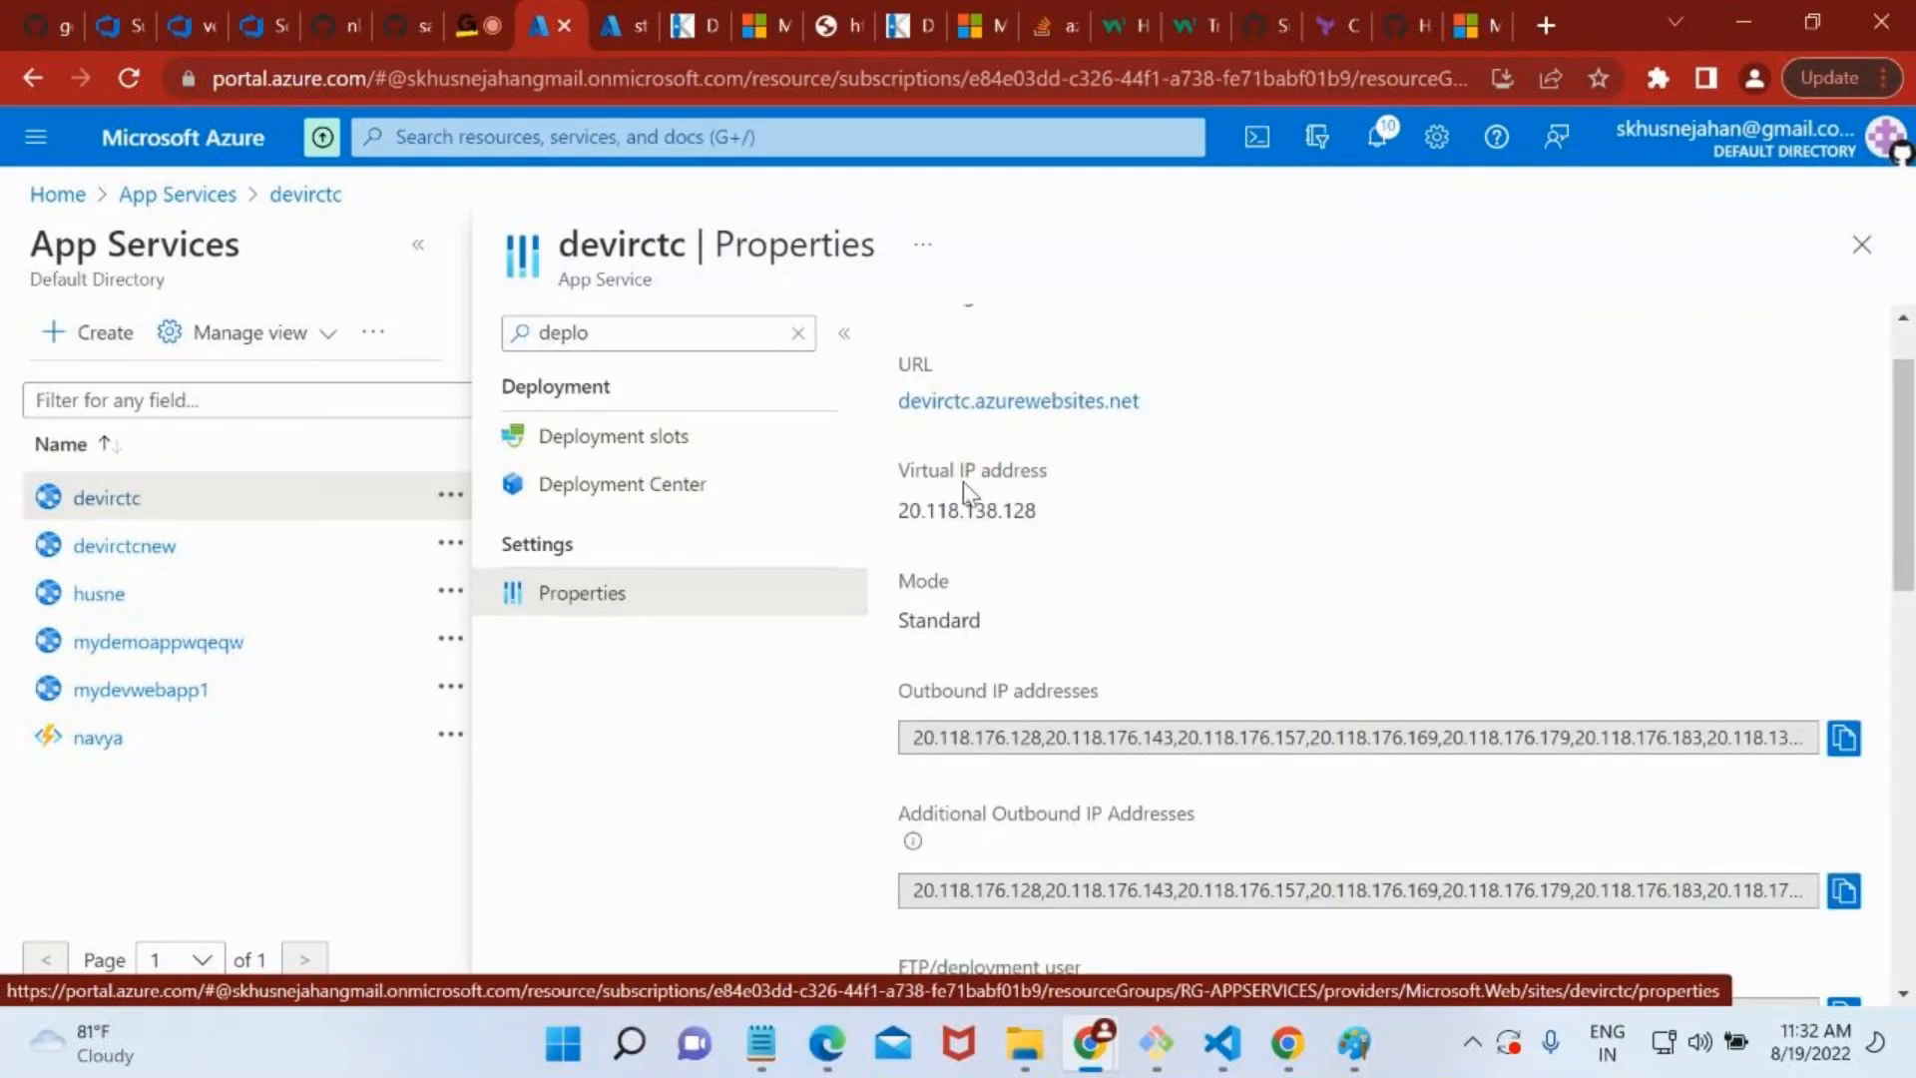
scroll(1189, 577, "down", 3)
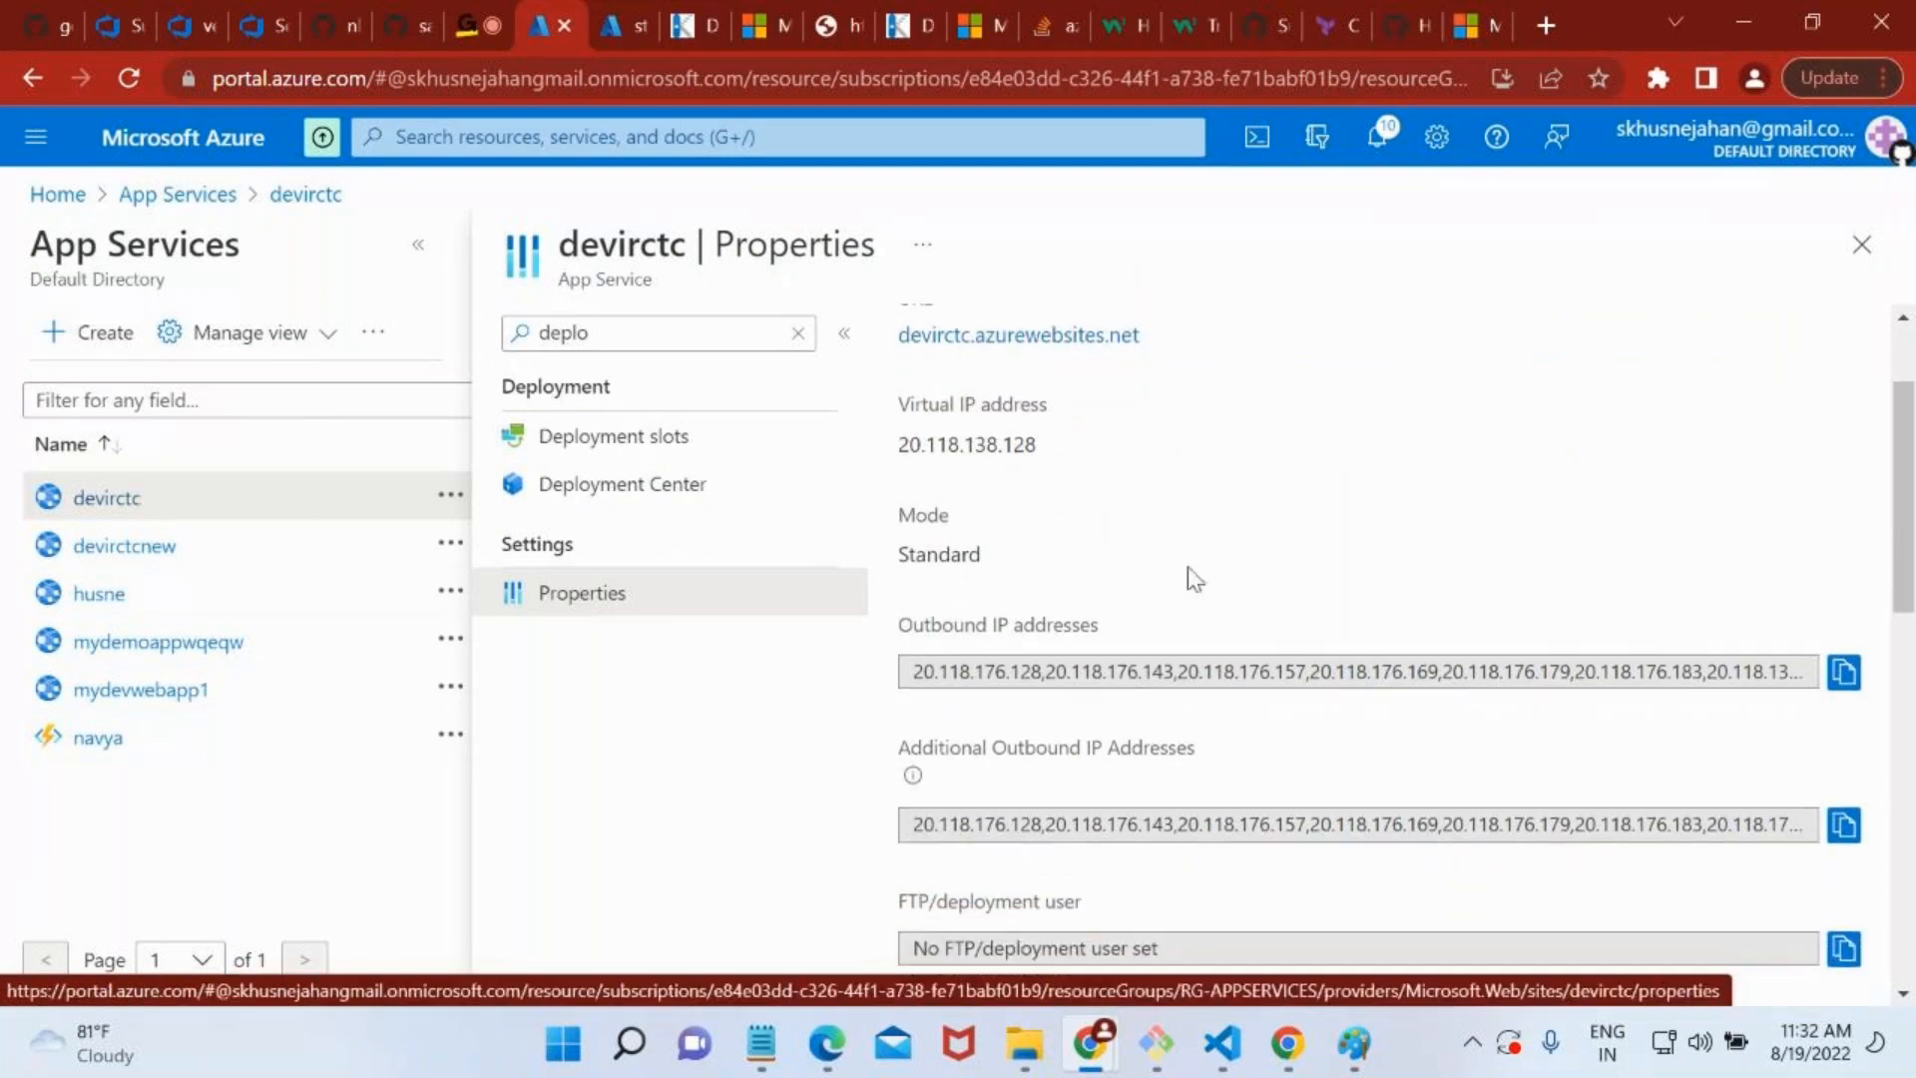
scroll(1187, 566, "down", 5)
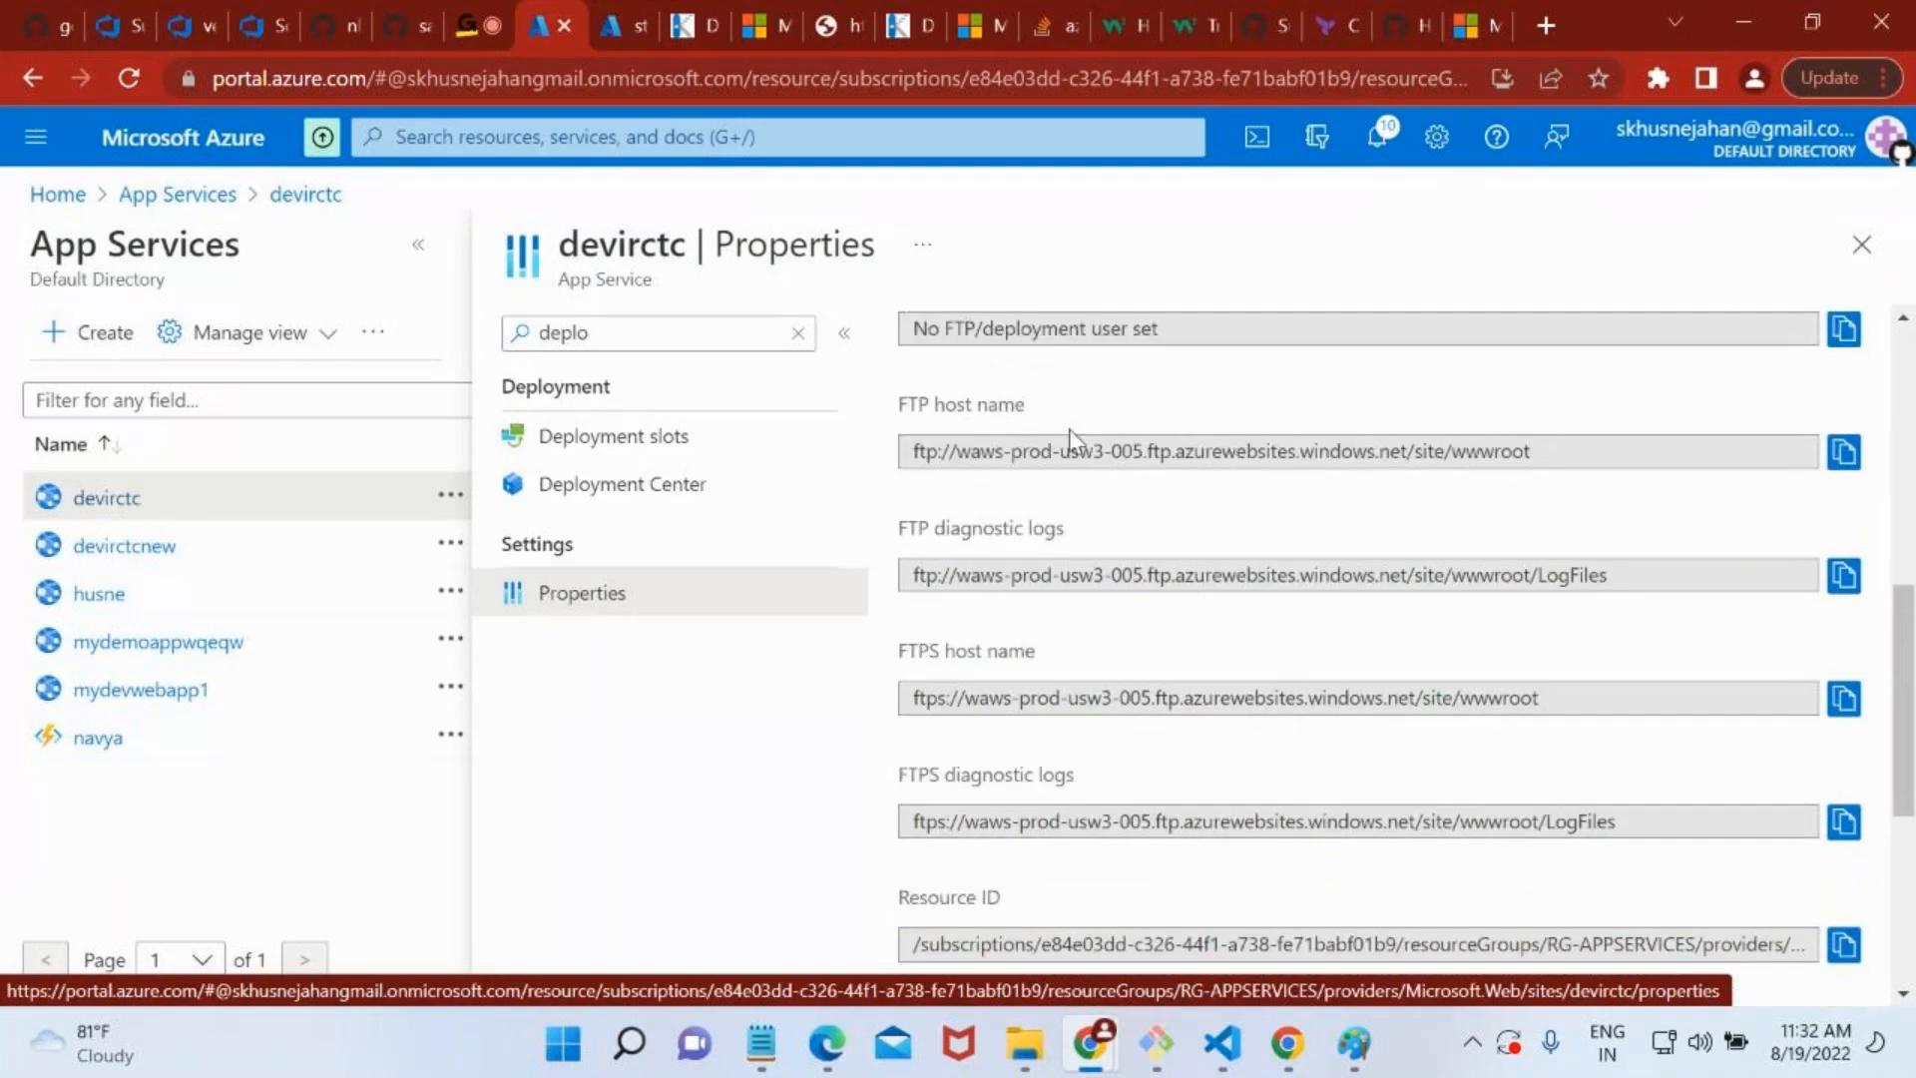
scroll(1132, 566, "down", 5)
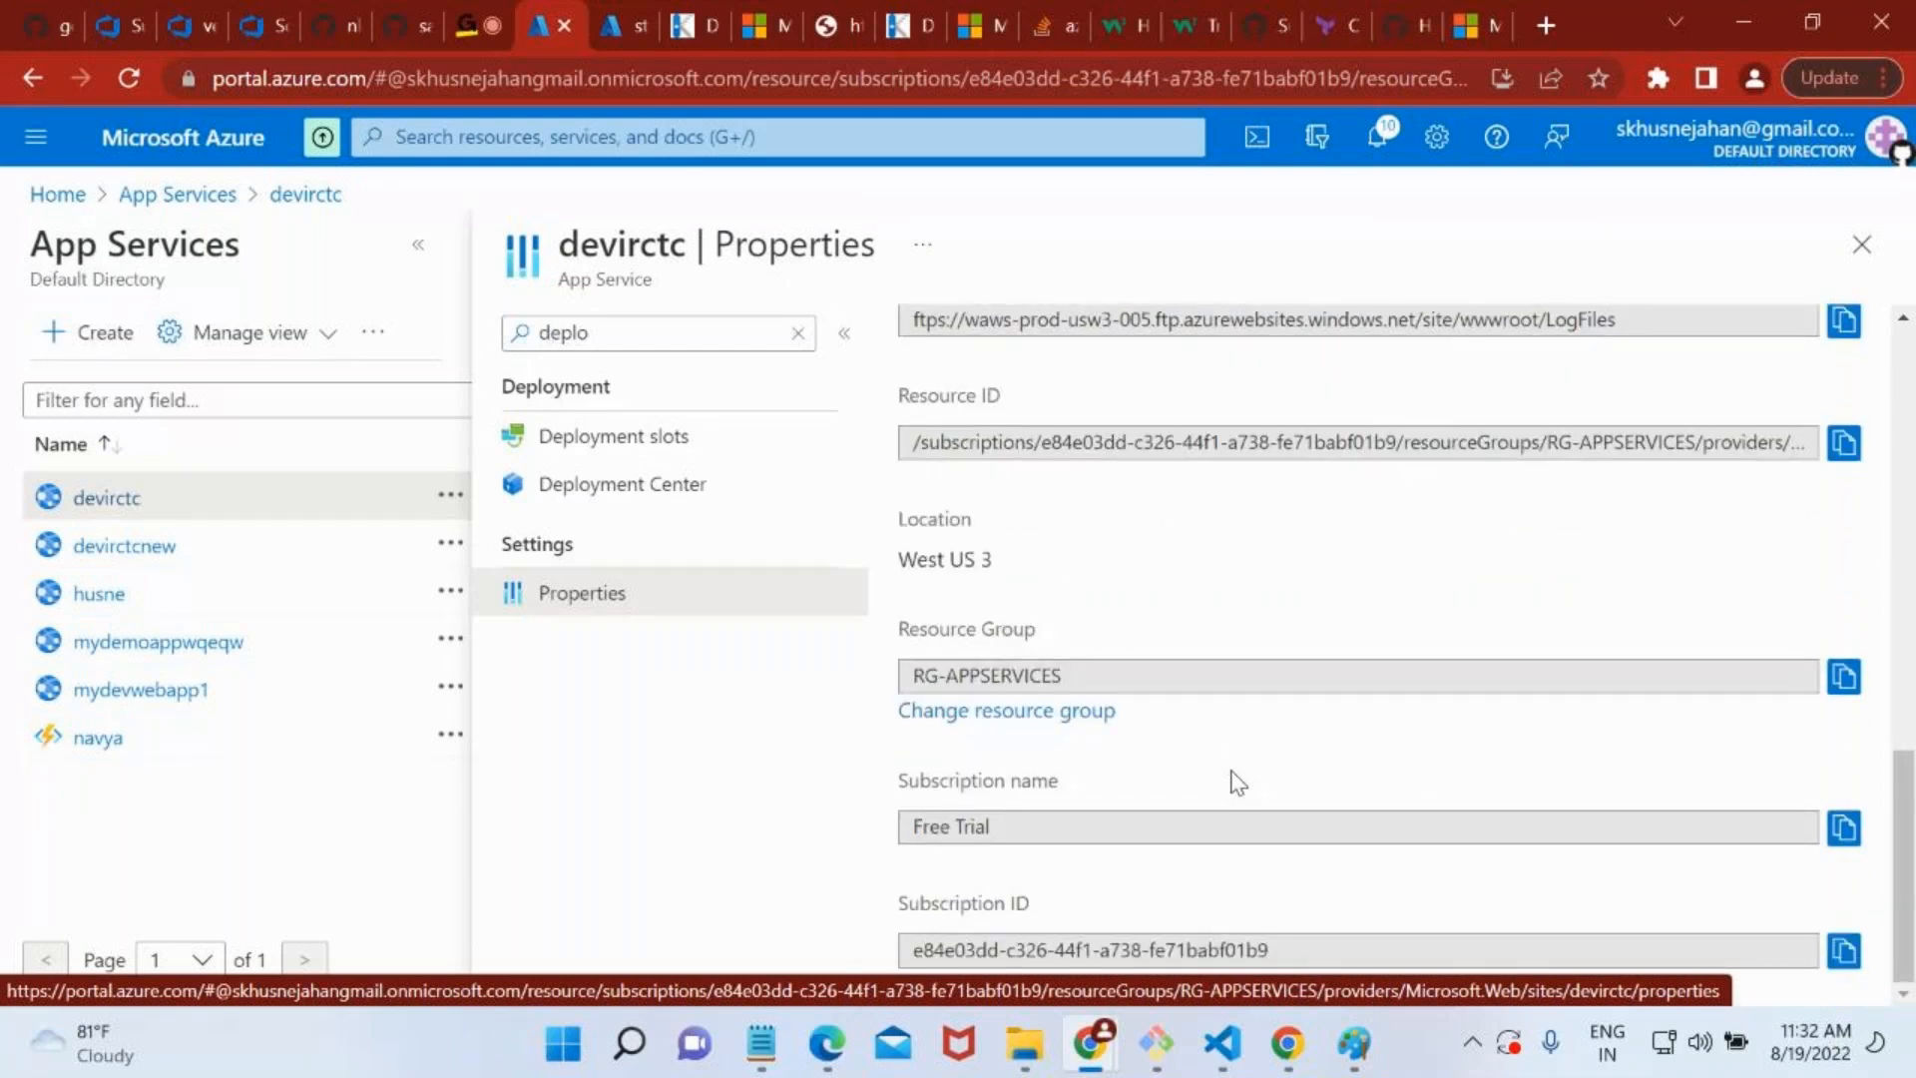
scroll(1253, 655, "up", 10)
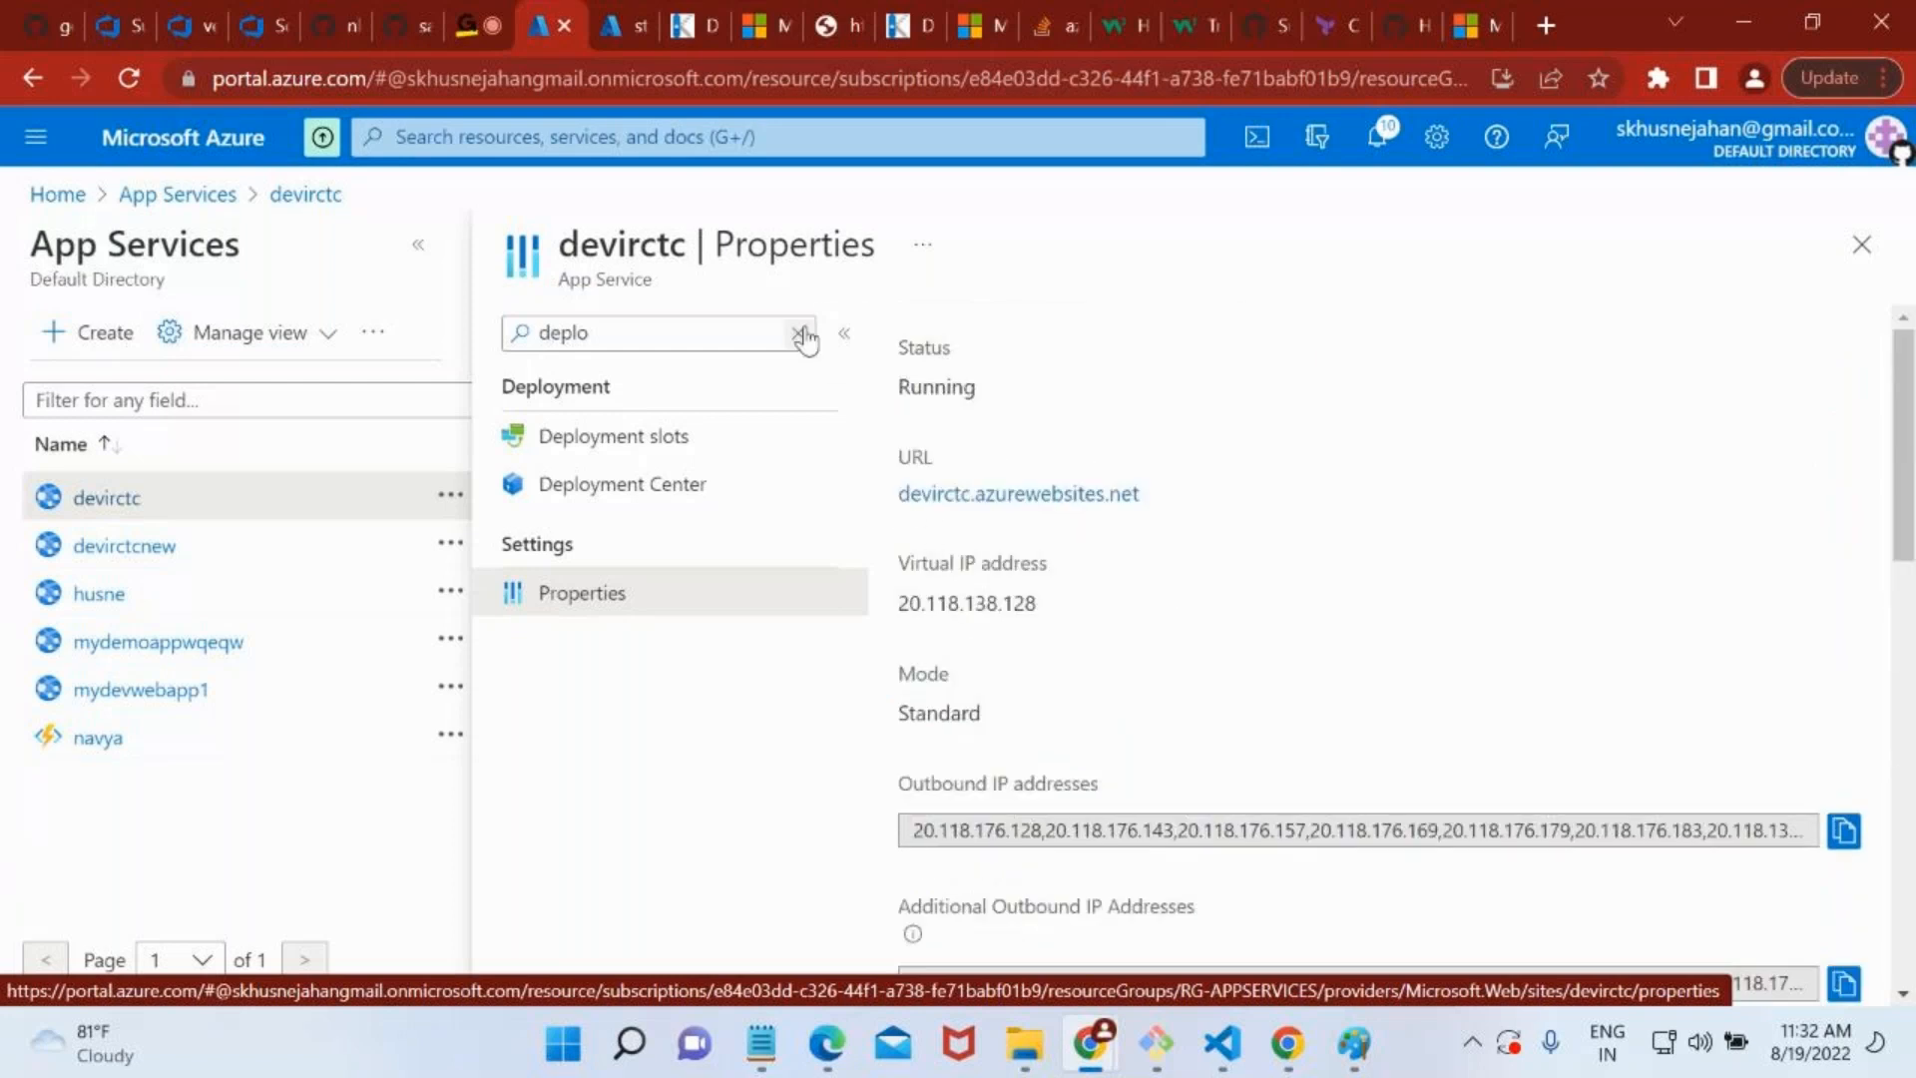
Clear the service menu filter, open devirctc's Configuration page and examine its default documents list.
left_click(799, 334)
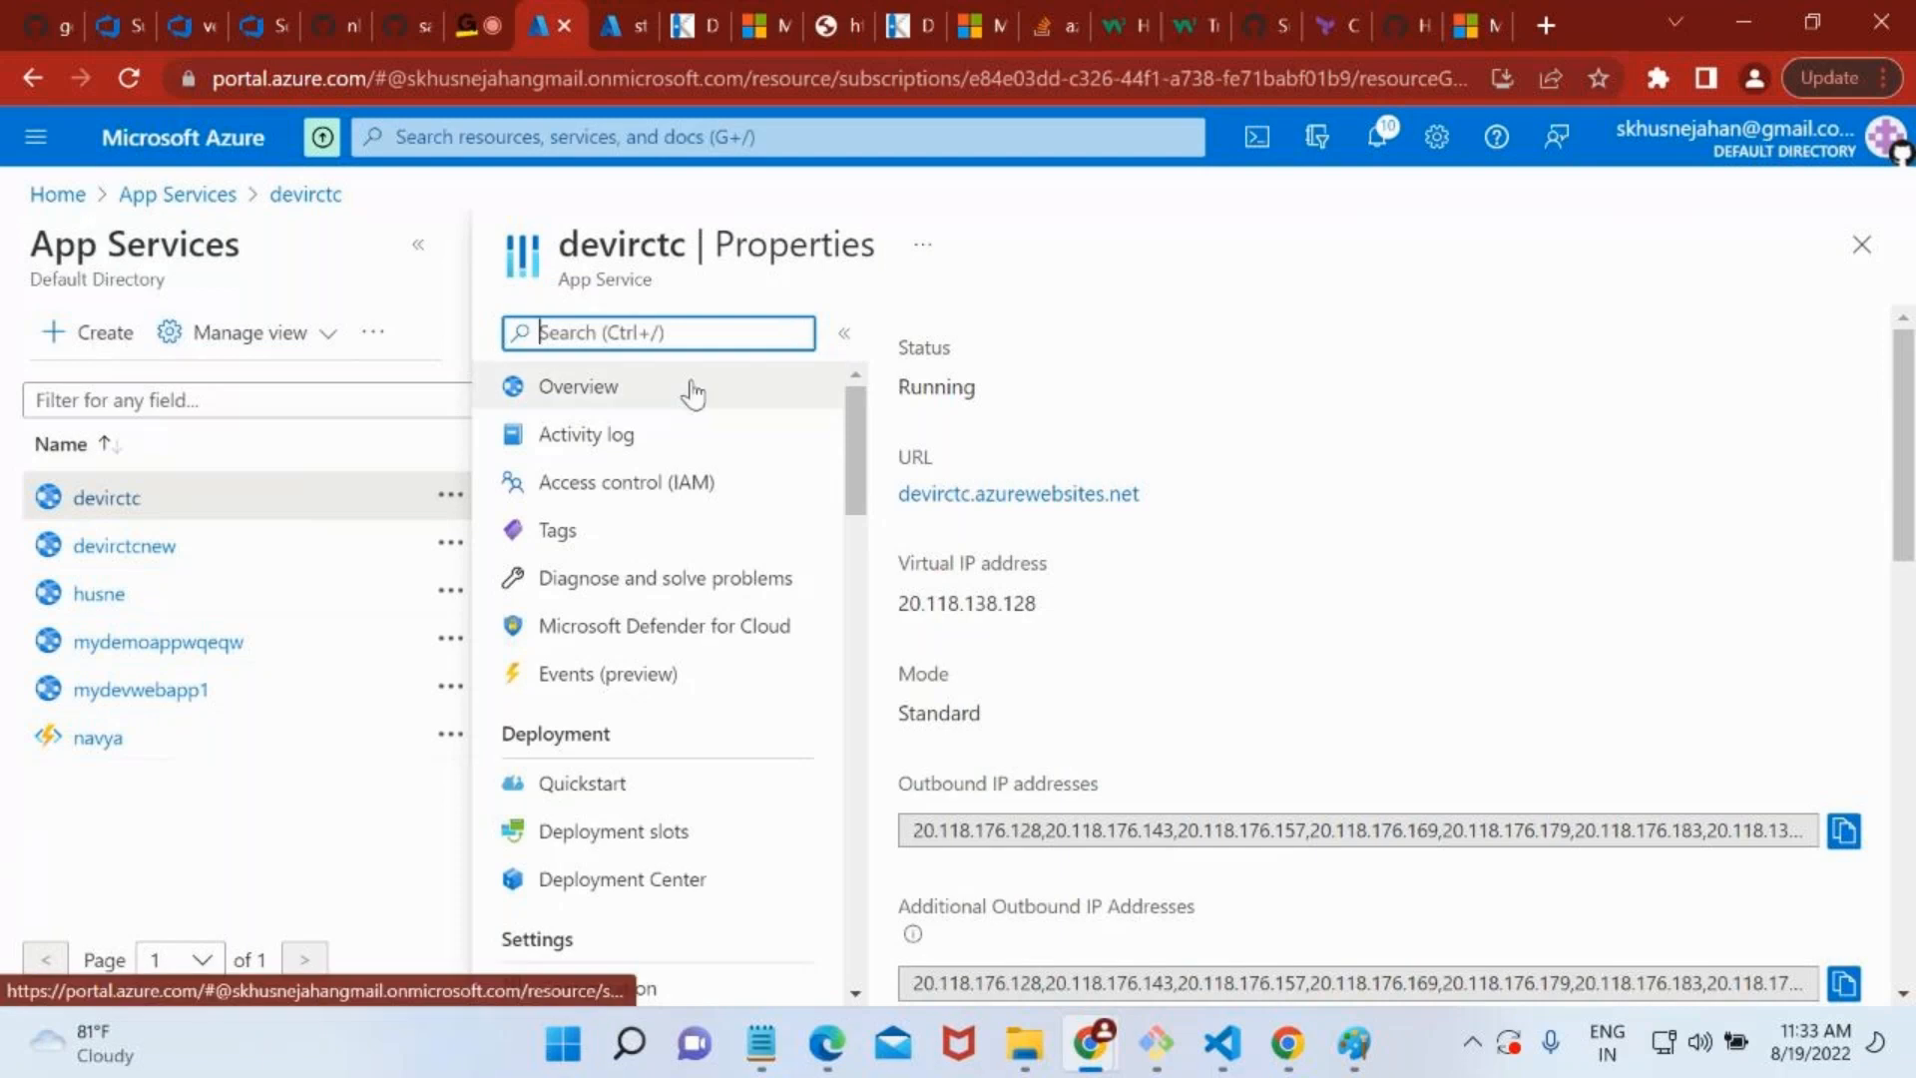
scroll(702, 629, "down", 4)
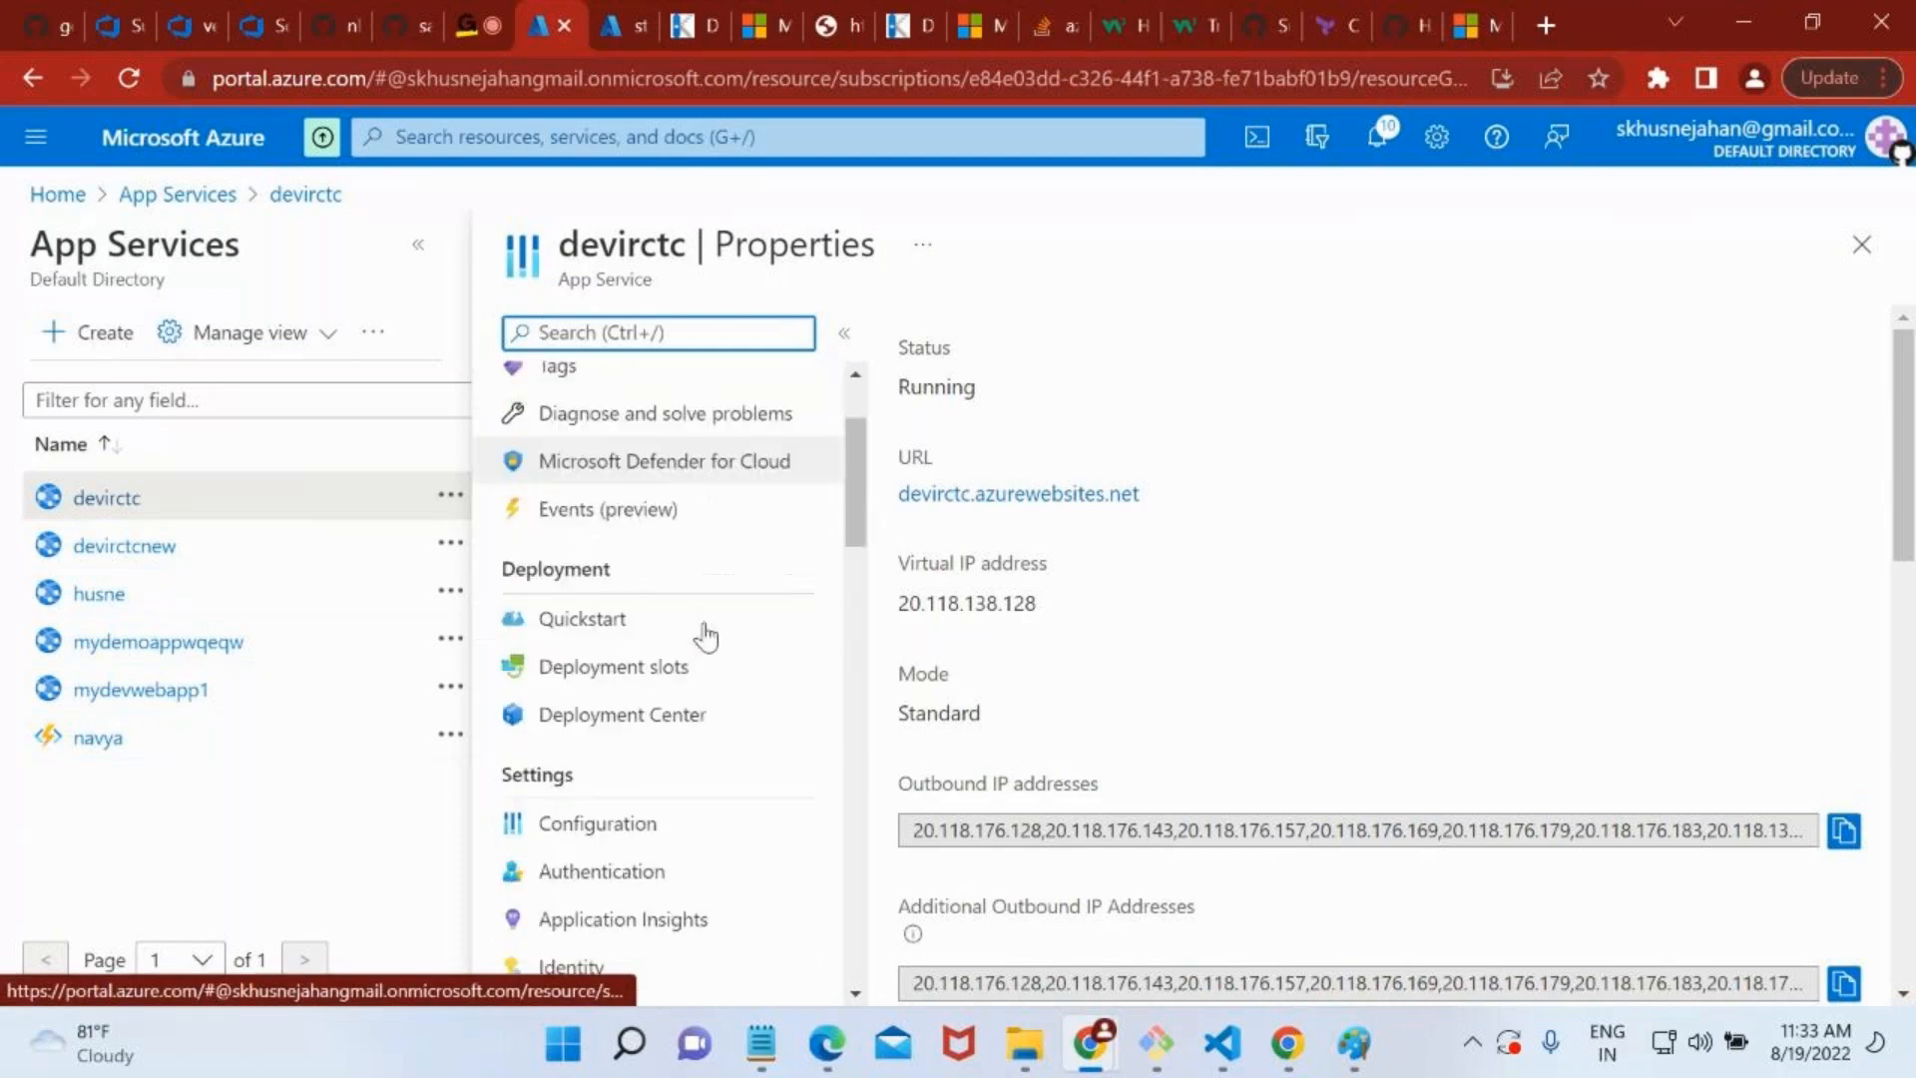
left_click(604, 644)
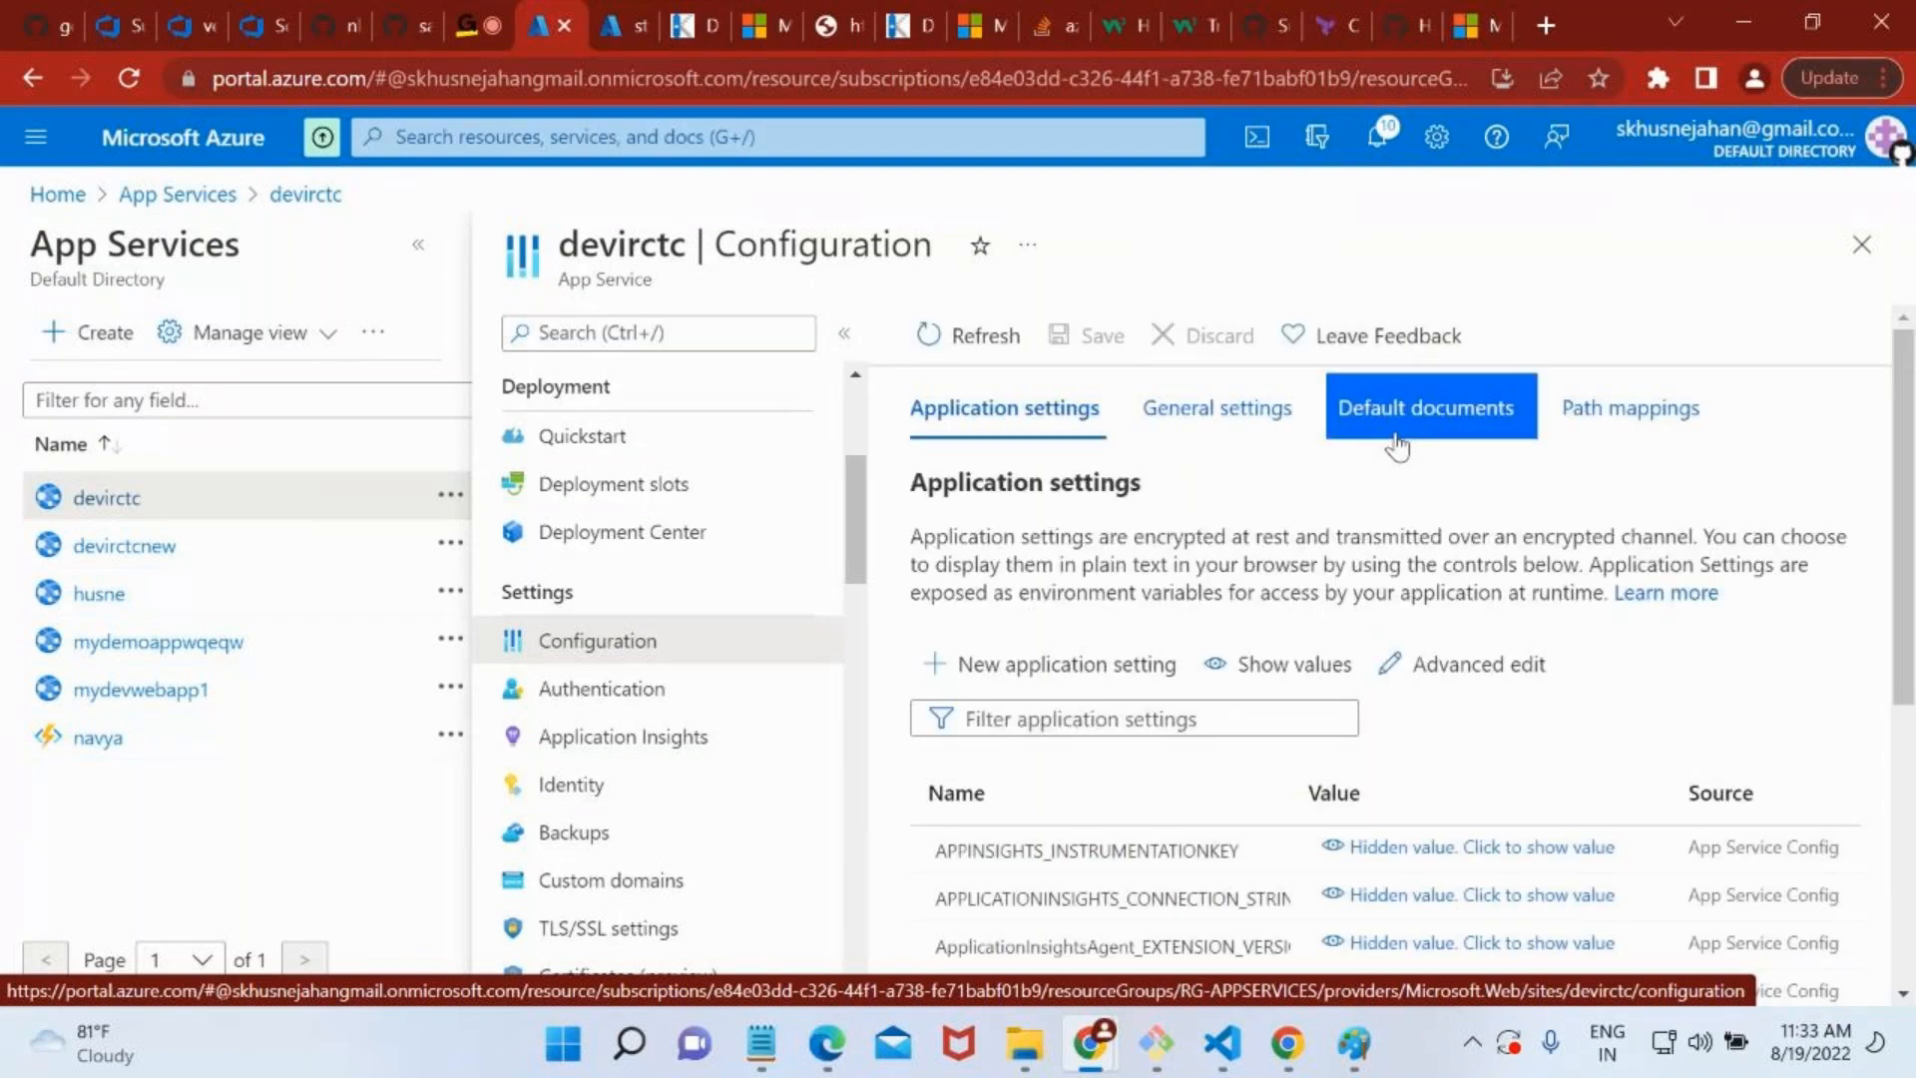
left_click(1404, 420)
left_click(1388, 437)
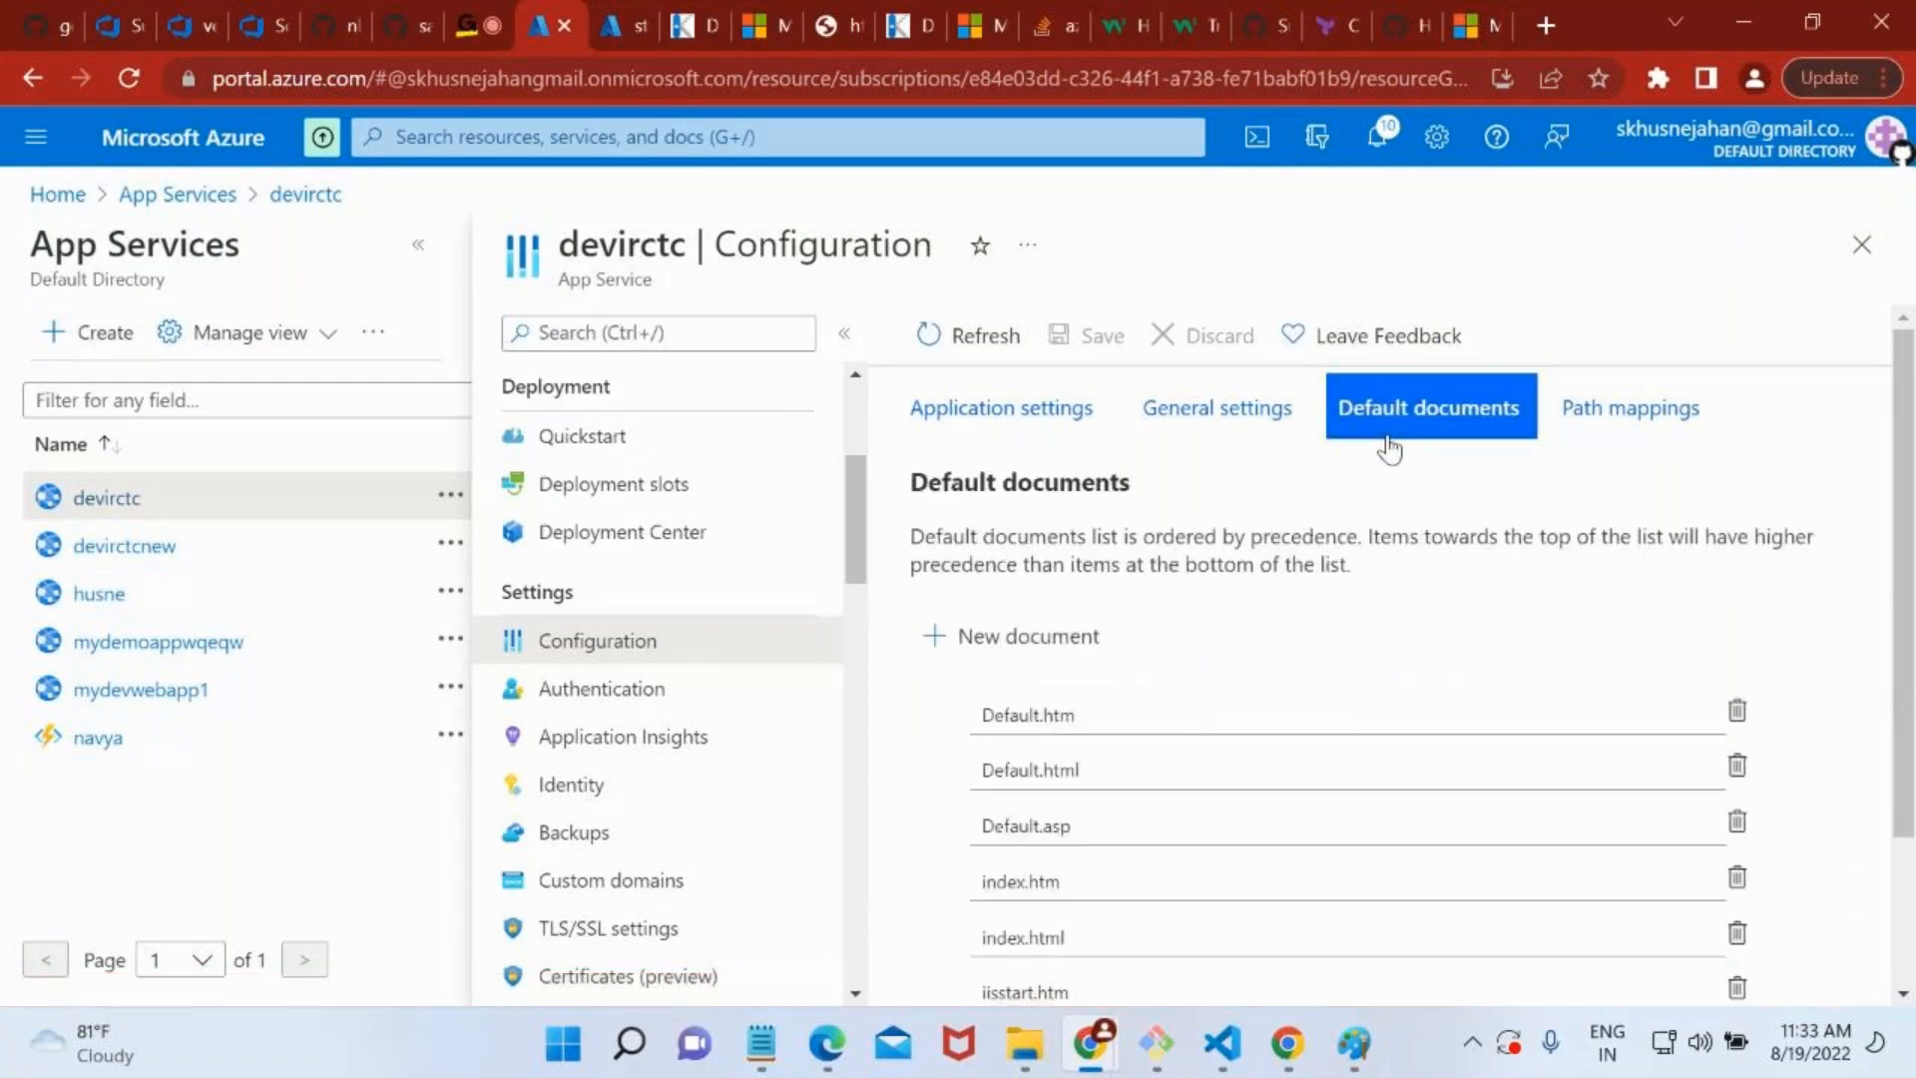
scroll(1288, 851, "down", 2)
scroll(1293, 858, "up", 2)
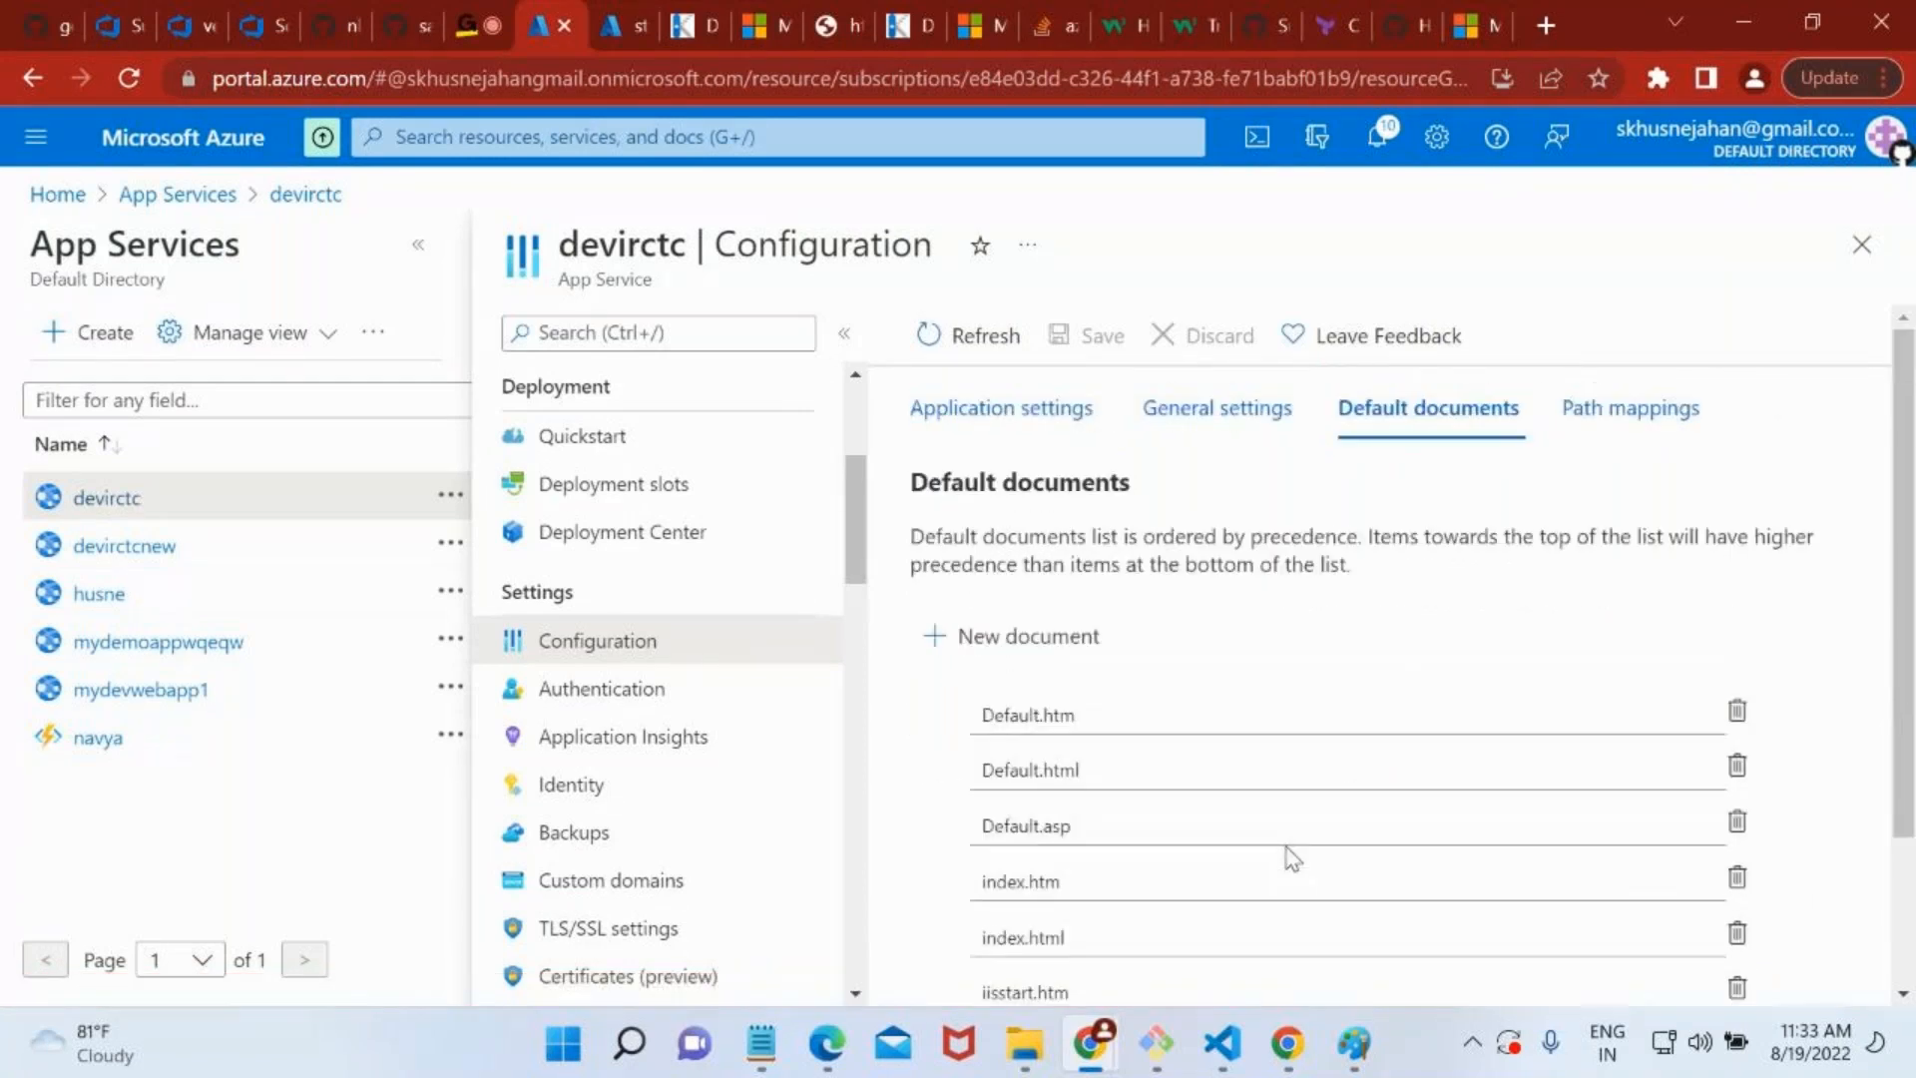
Review the application settings and connection strings in devirctc's Configuration.
left_click(978, 439)
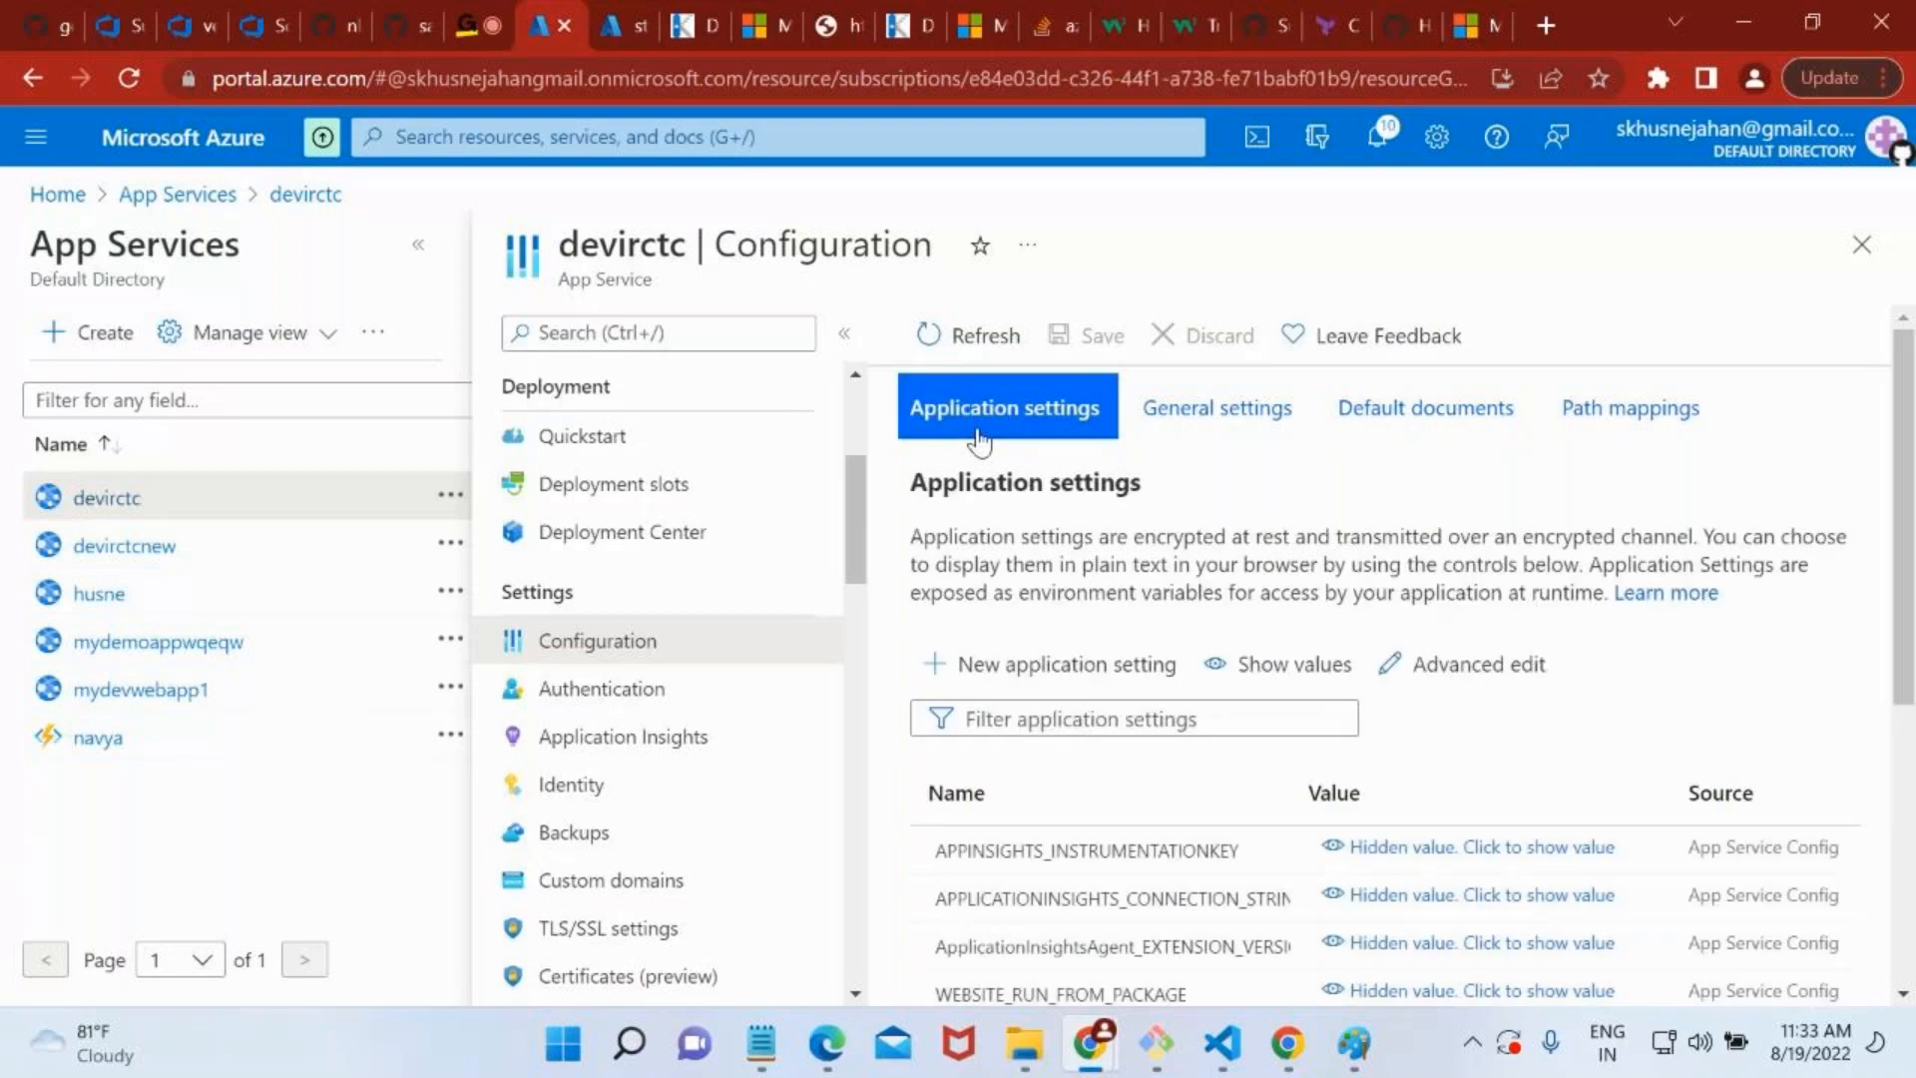
scroll(1204, 753, "down", 4)
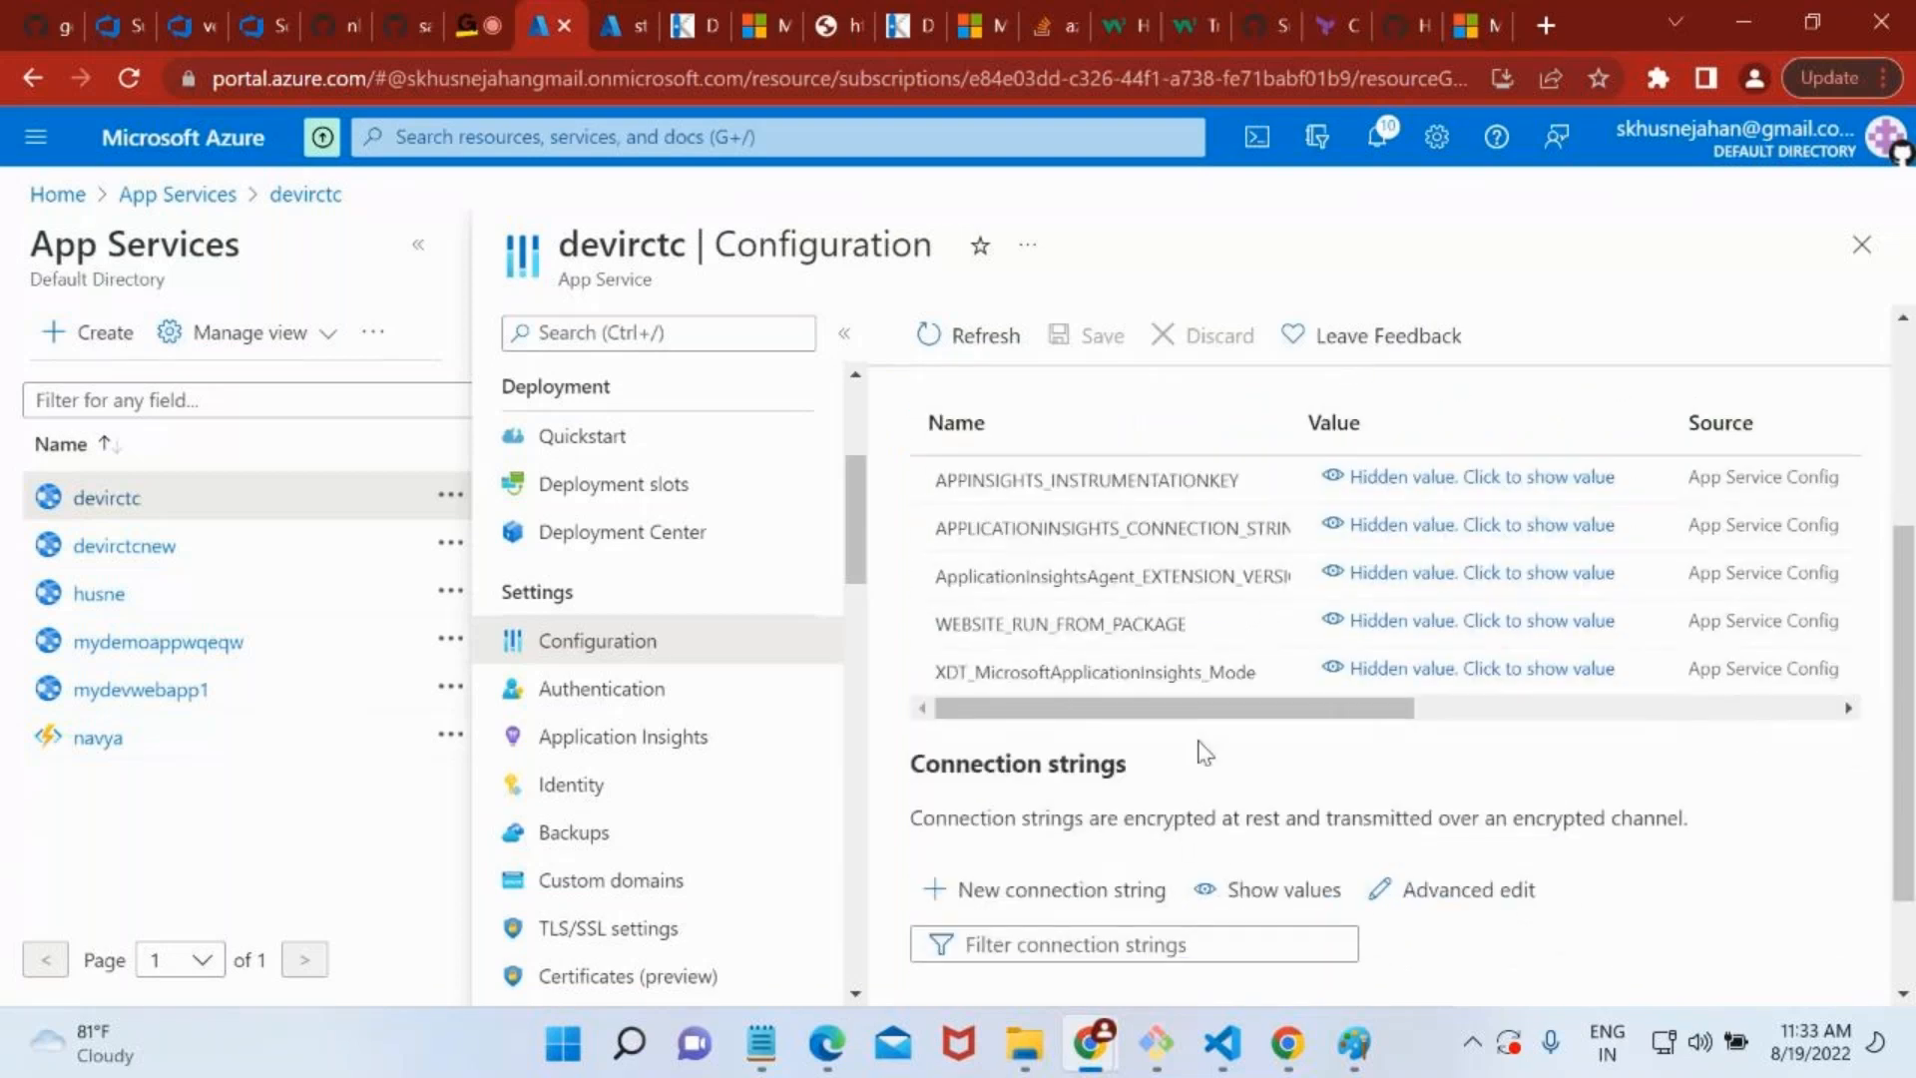
scroll(1204, 753, "up", 4)
In devirctc's General settings, change the stack to Java and the Java version to Java 8.
left_click(1160, 436)
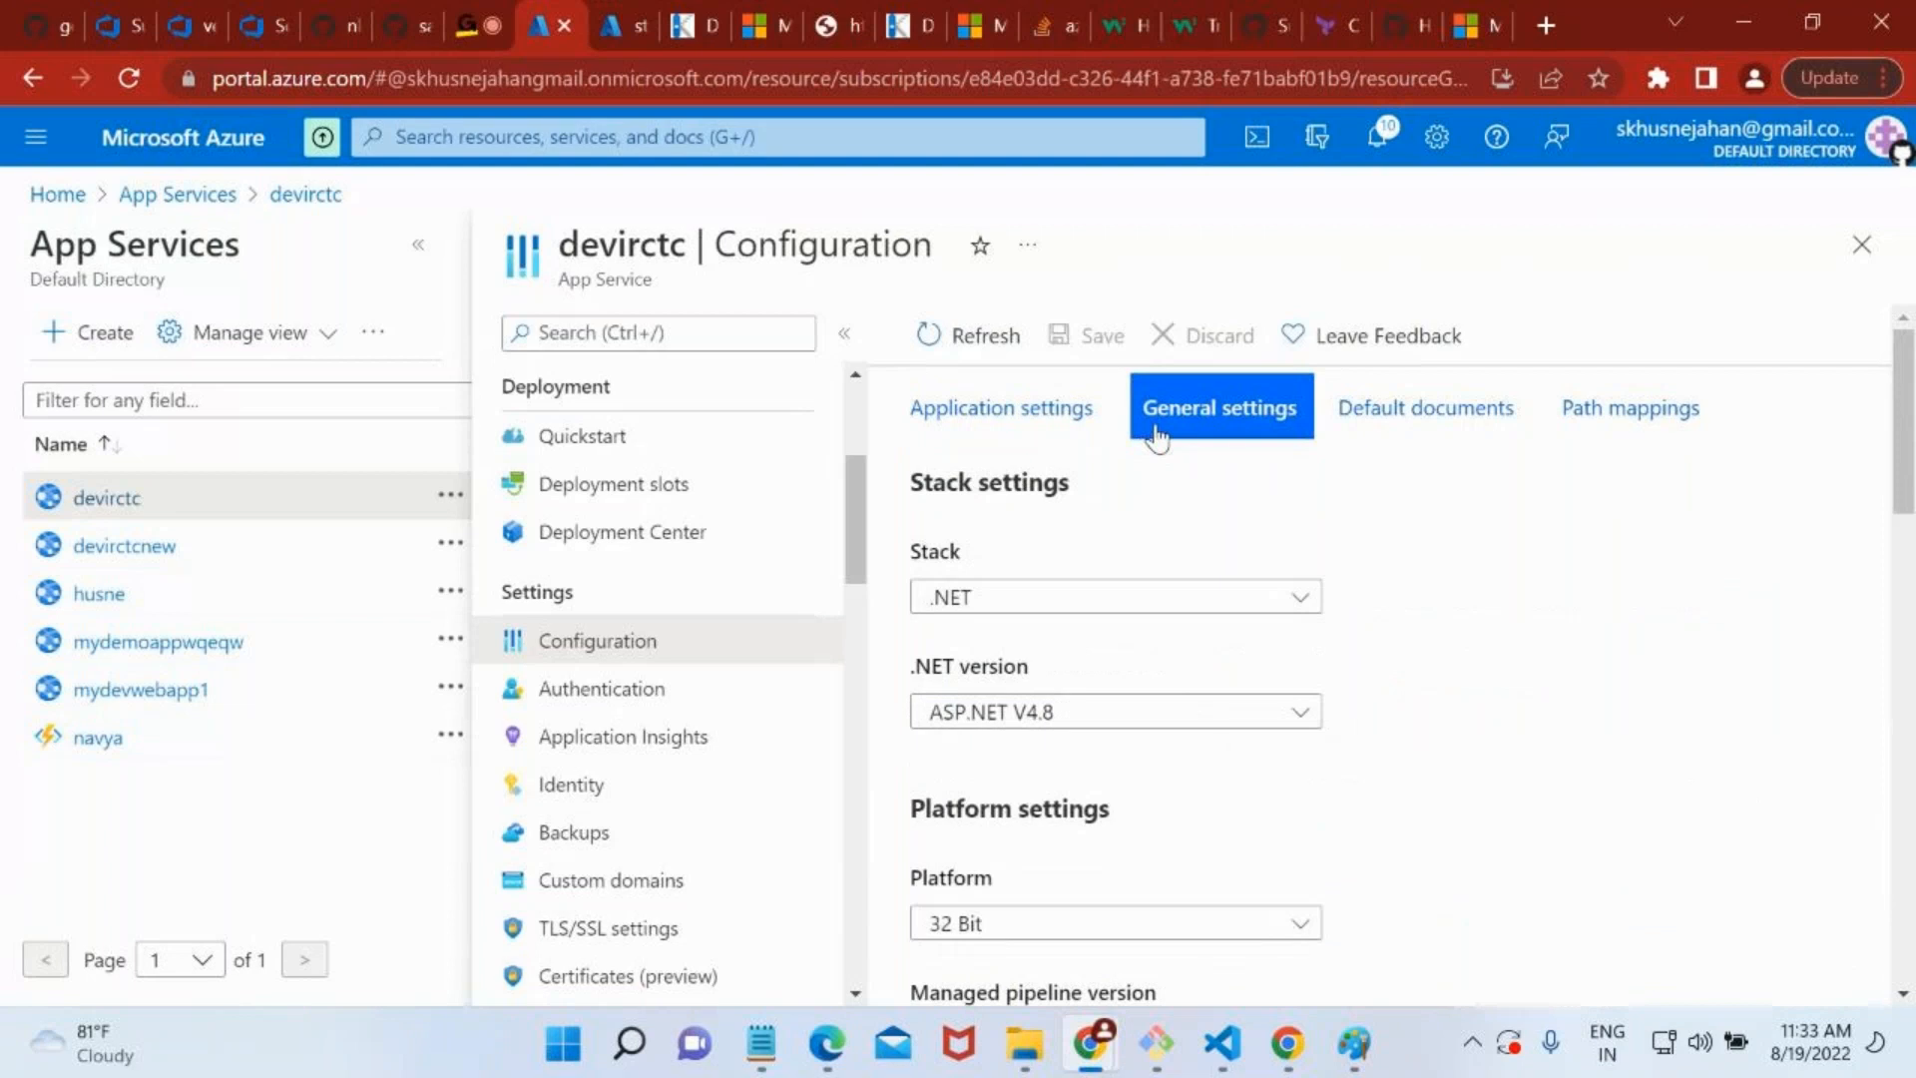
scroll(1375, 525, "down", 1)
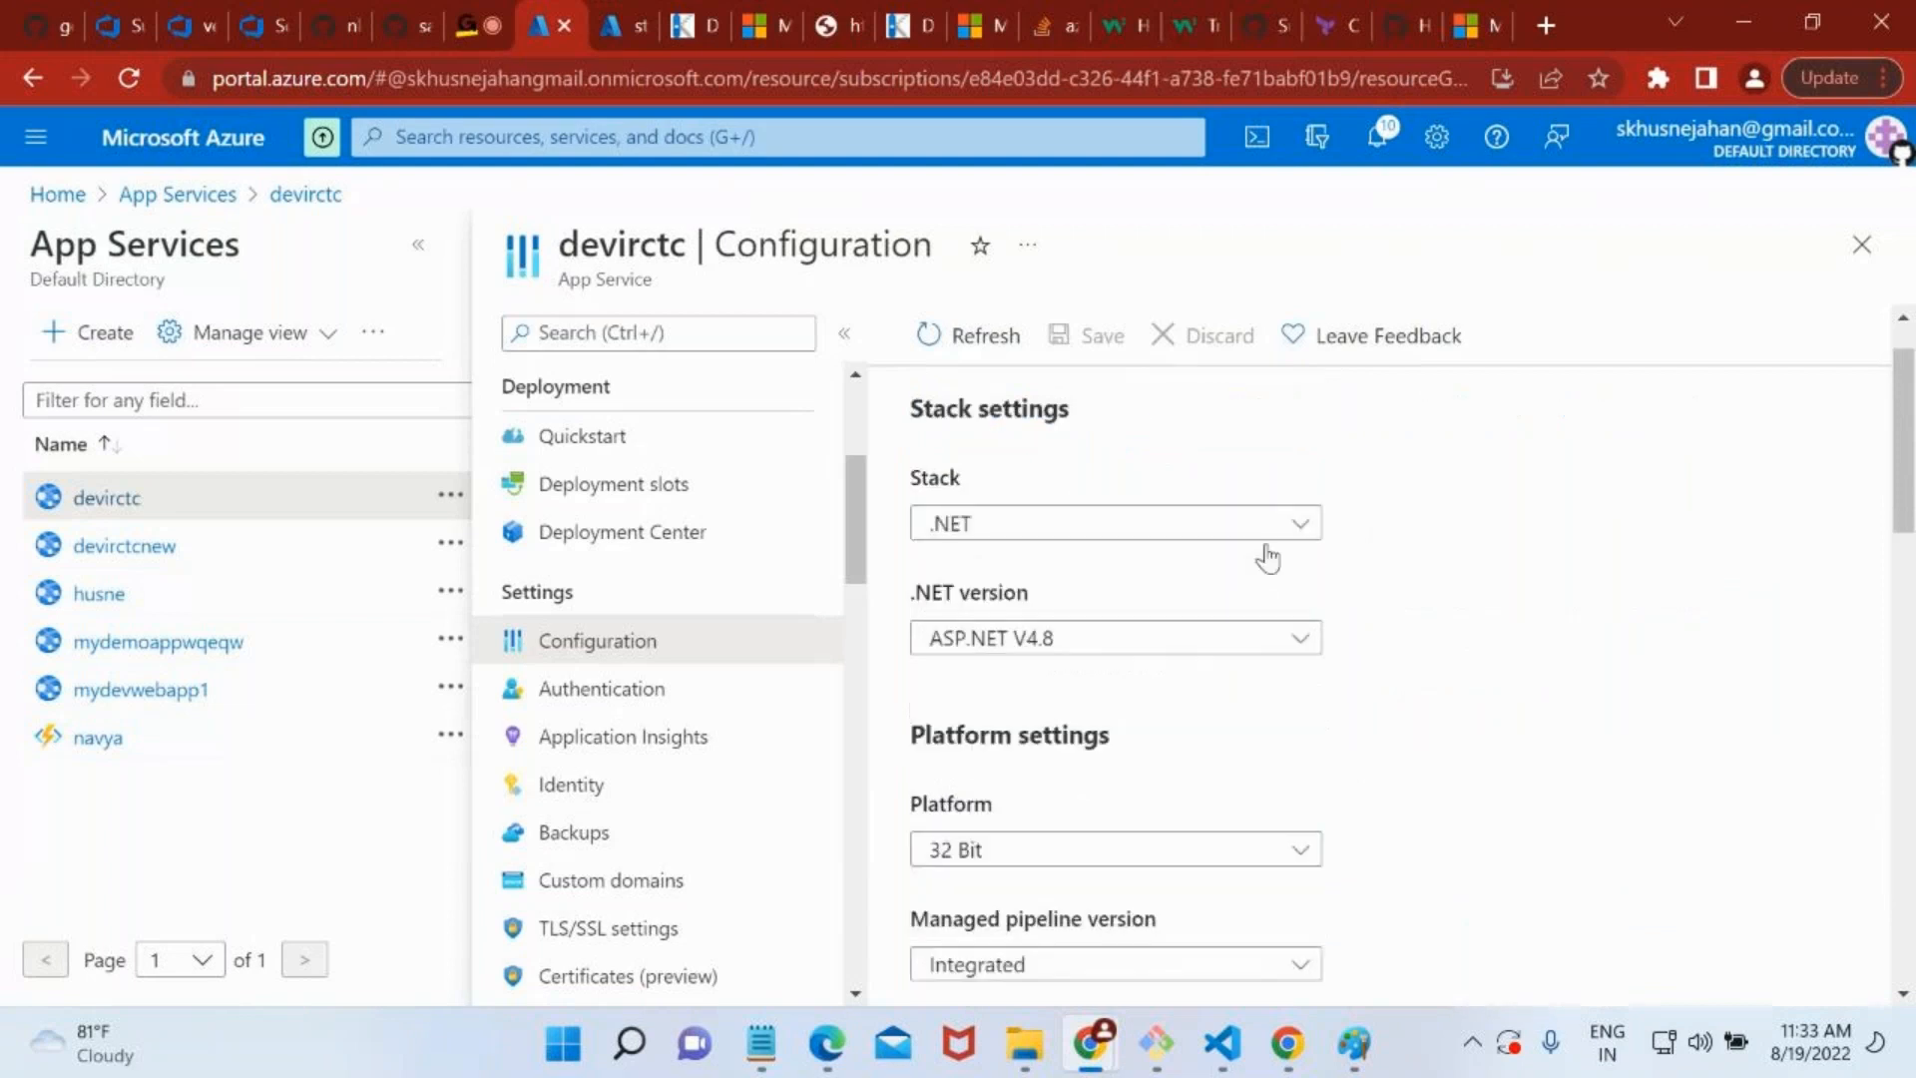
left_click(1182, 534)
left_click(1090, 710)
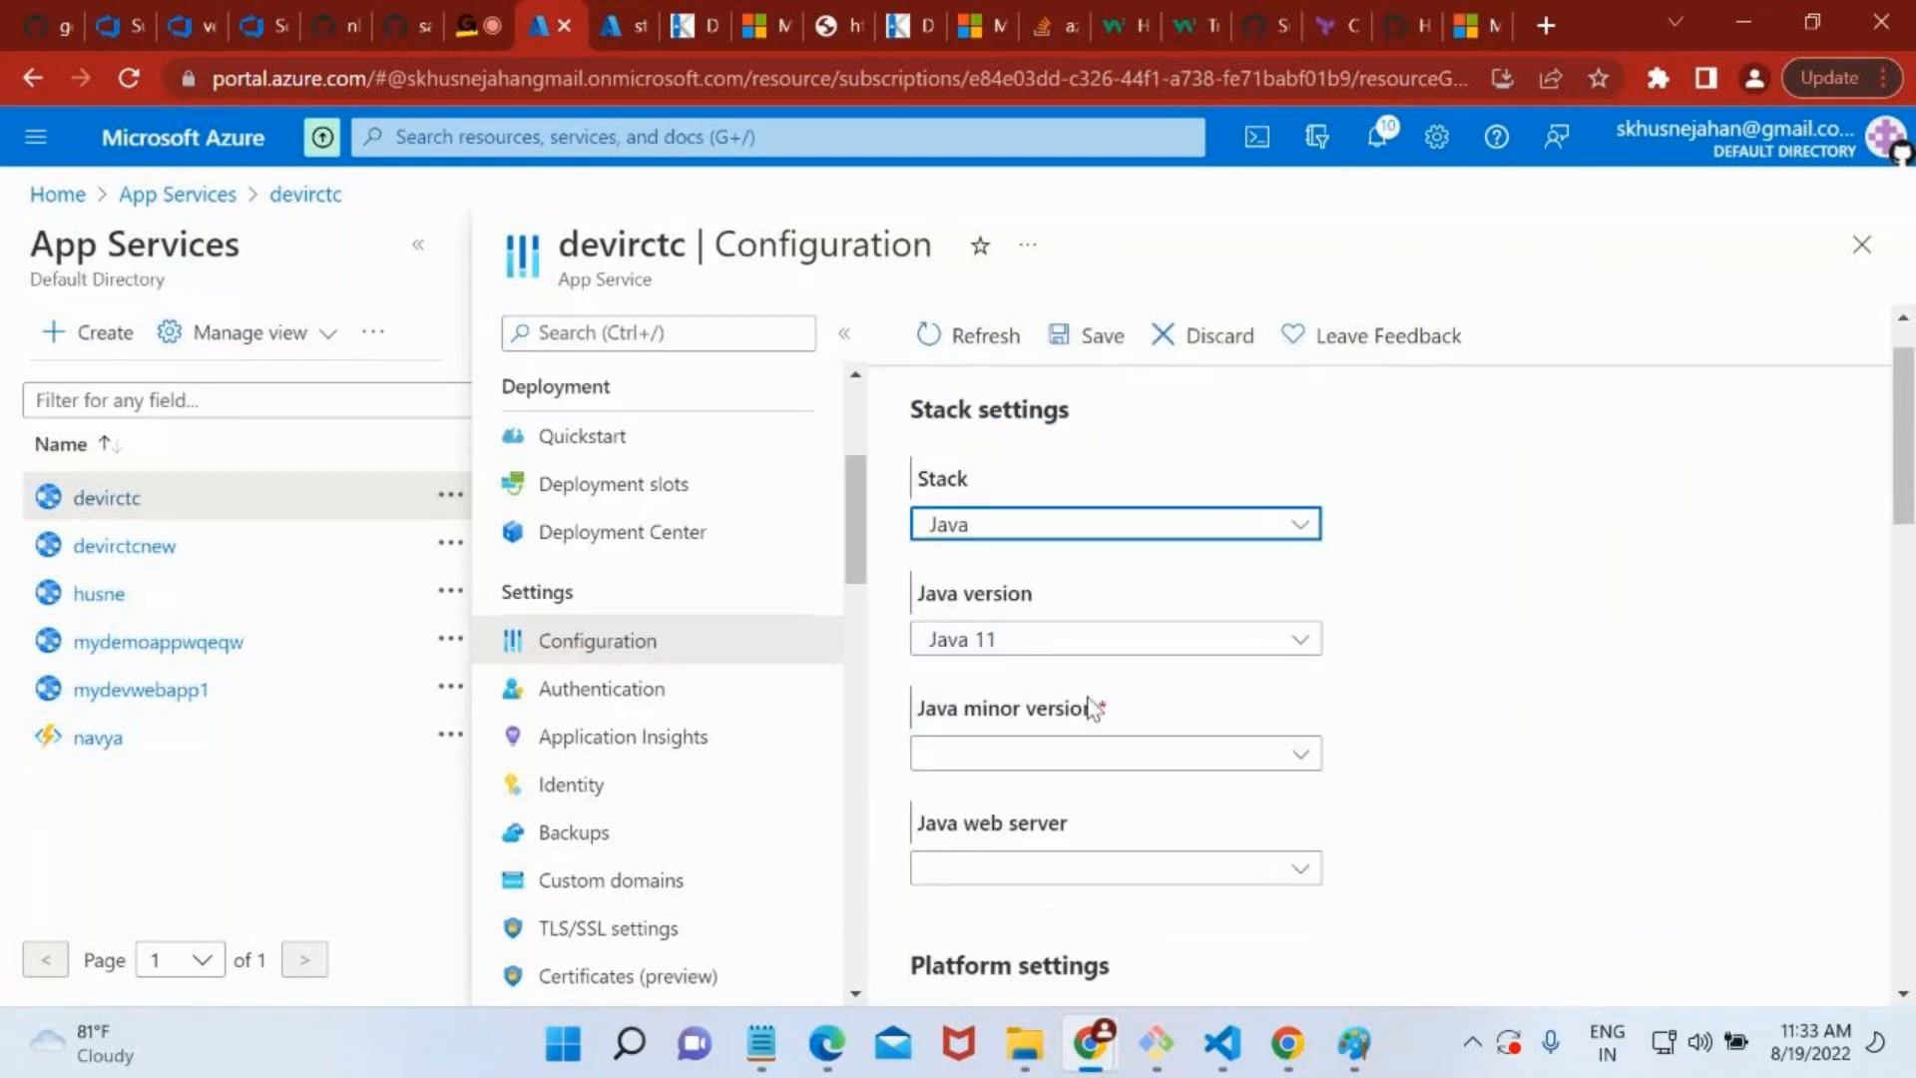
left_click(1061, 638)
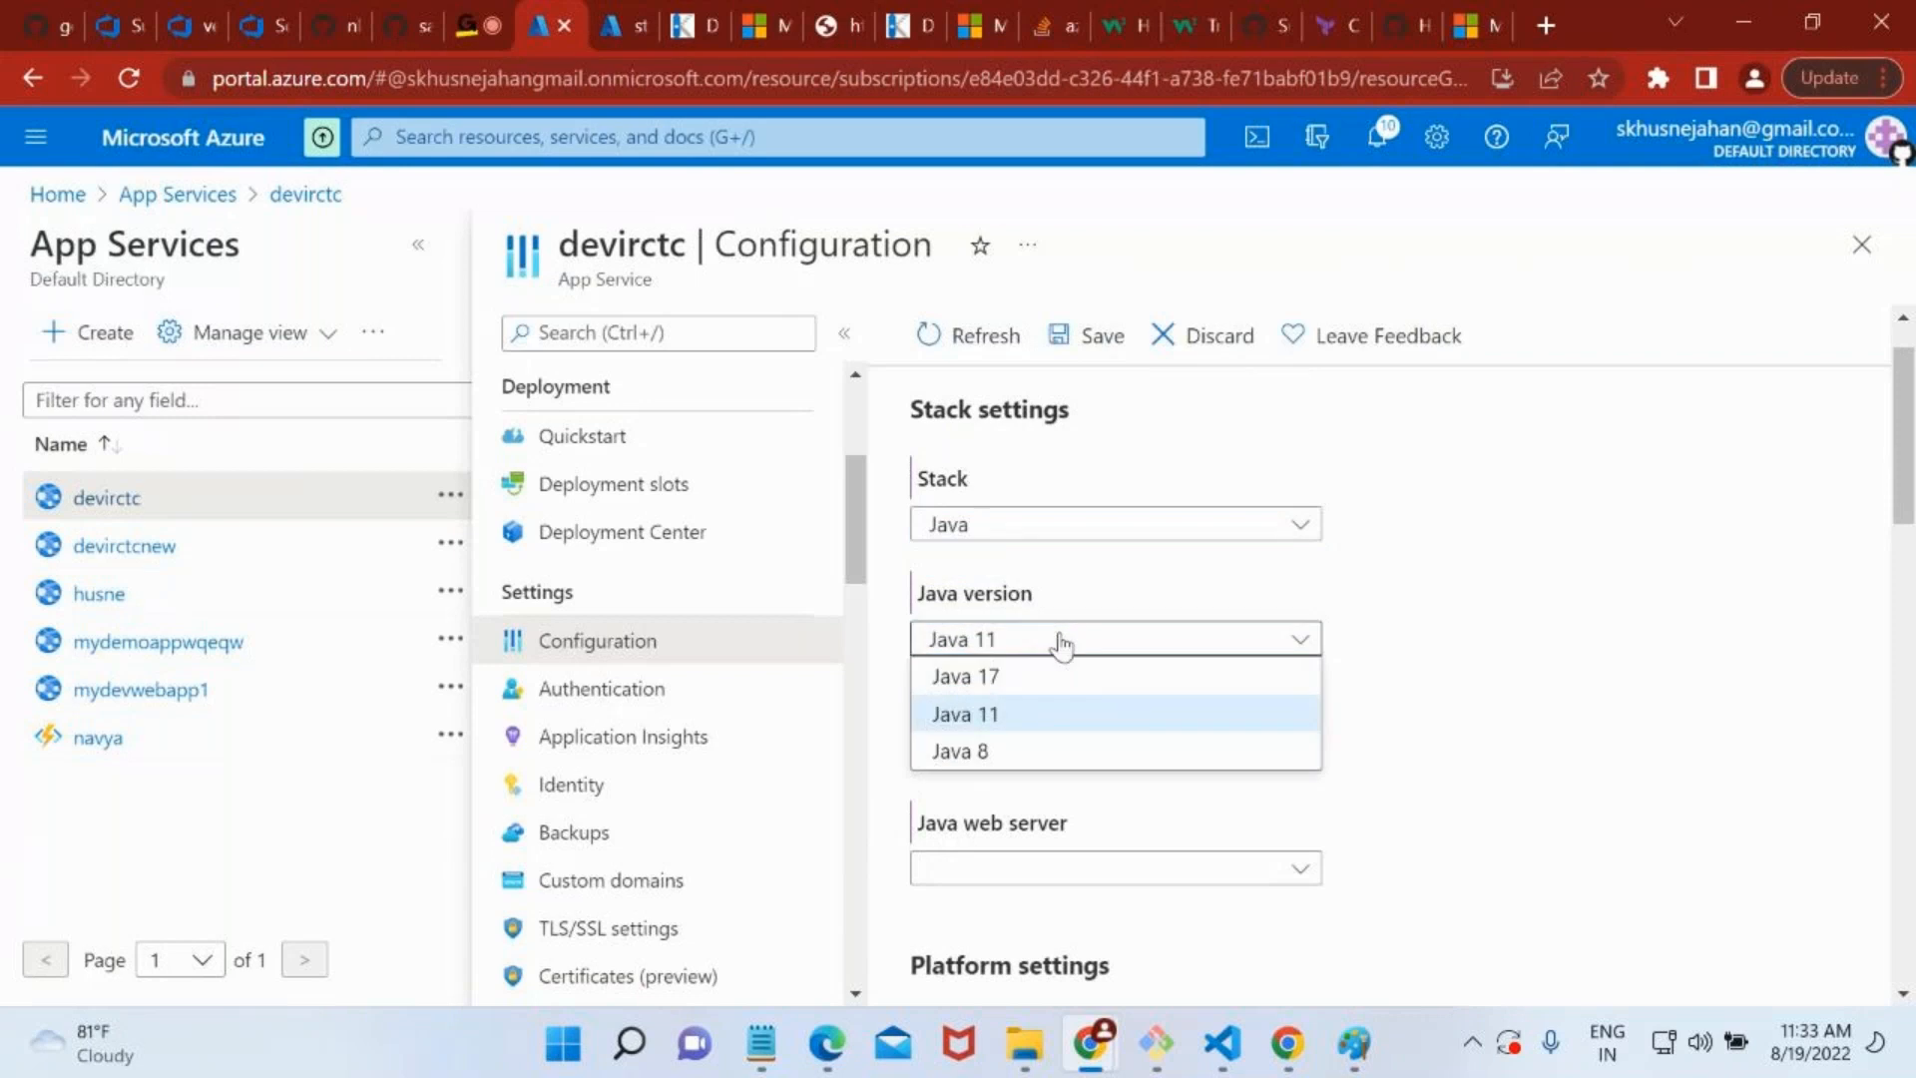
left_click(1061, 753)
Try to save the Java stack configuration, and select Java 1.8.0_252 as the minor version.
scroll(1061, 761, "down", 8)
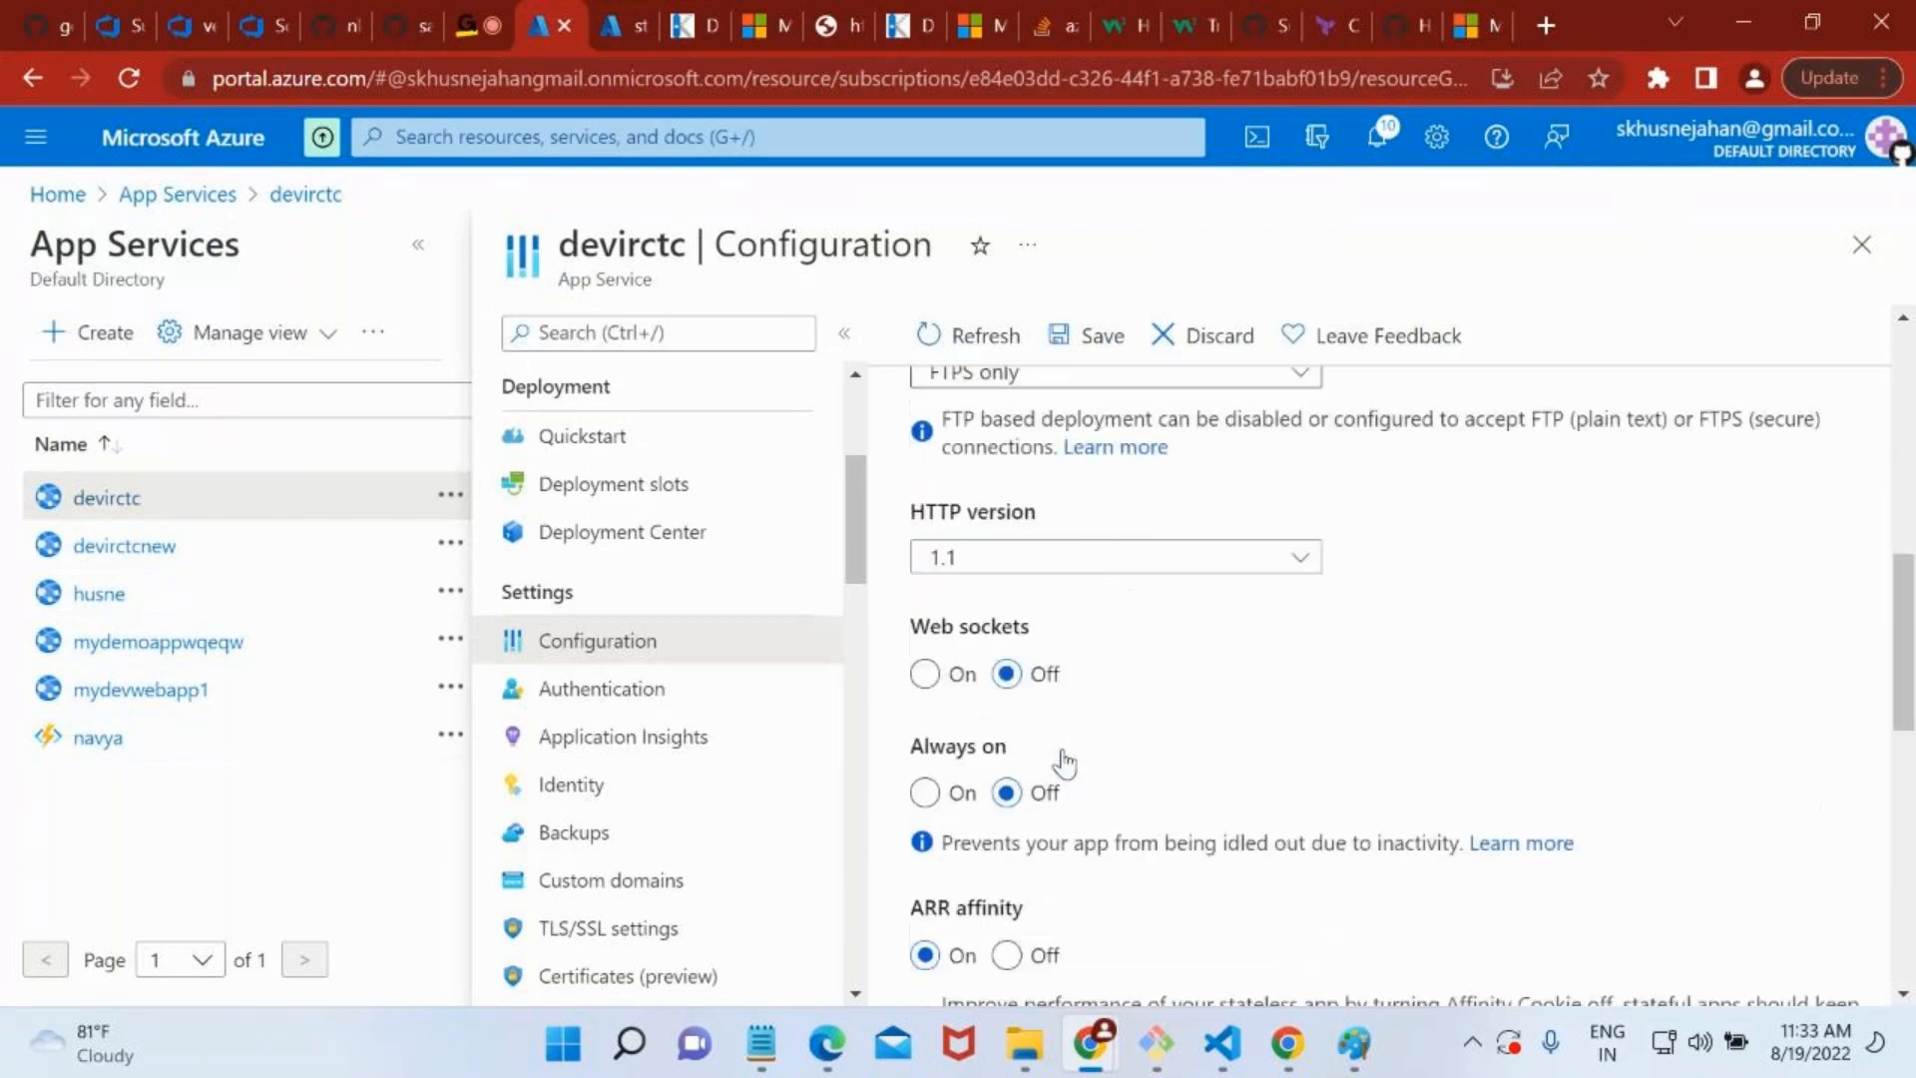
scroll(1065, 763, "down", 4)
scroll(1065, 763, "up", 11)
left_click(1051, 339)
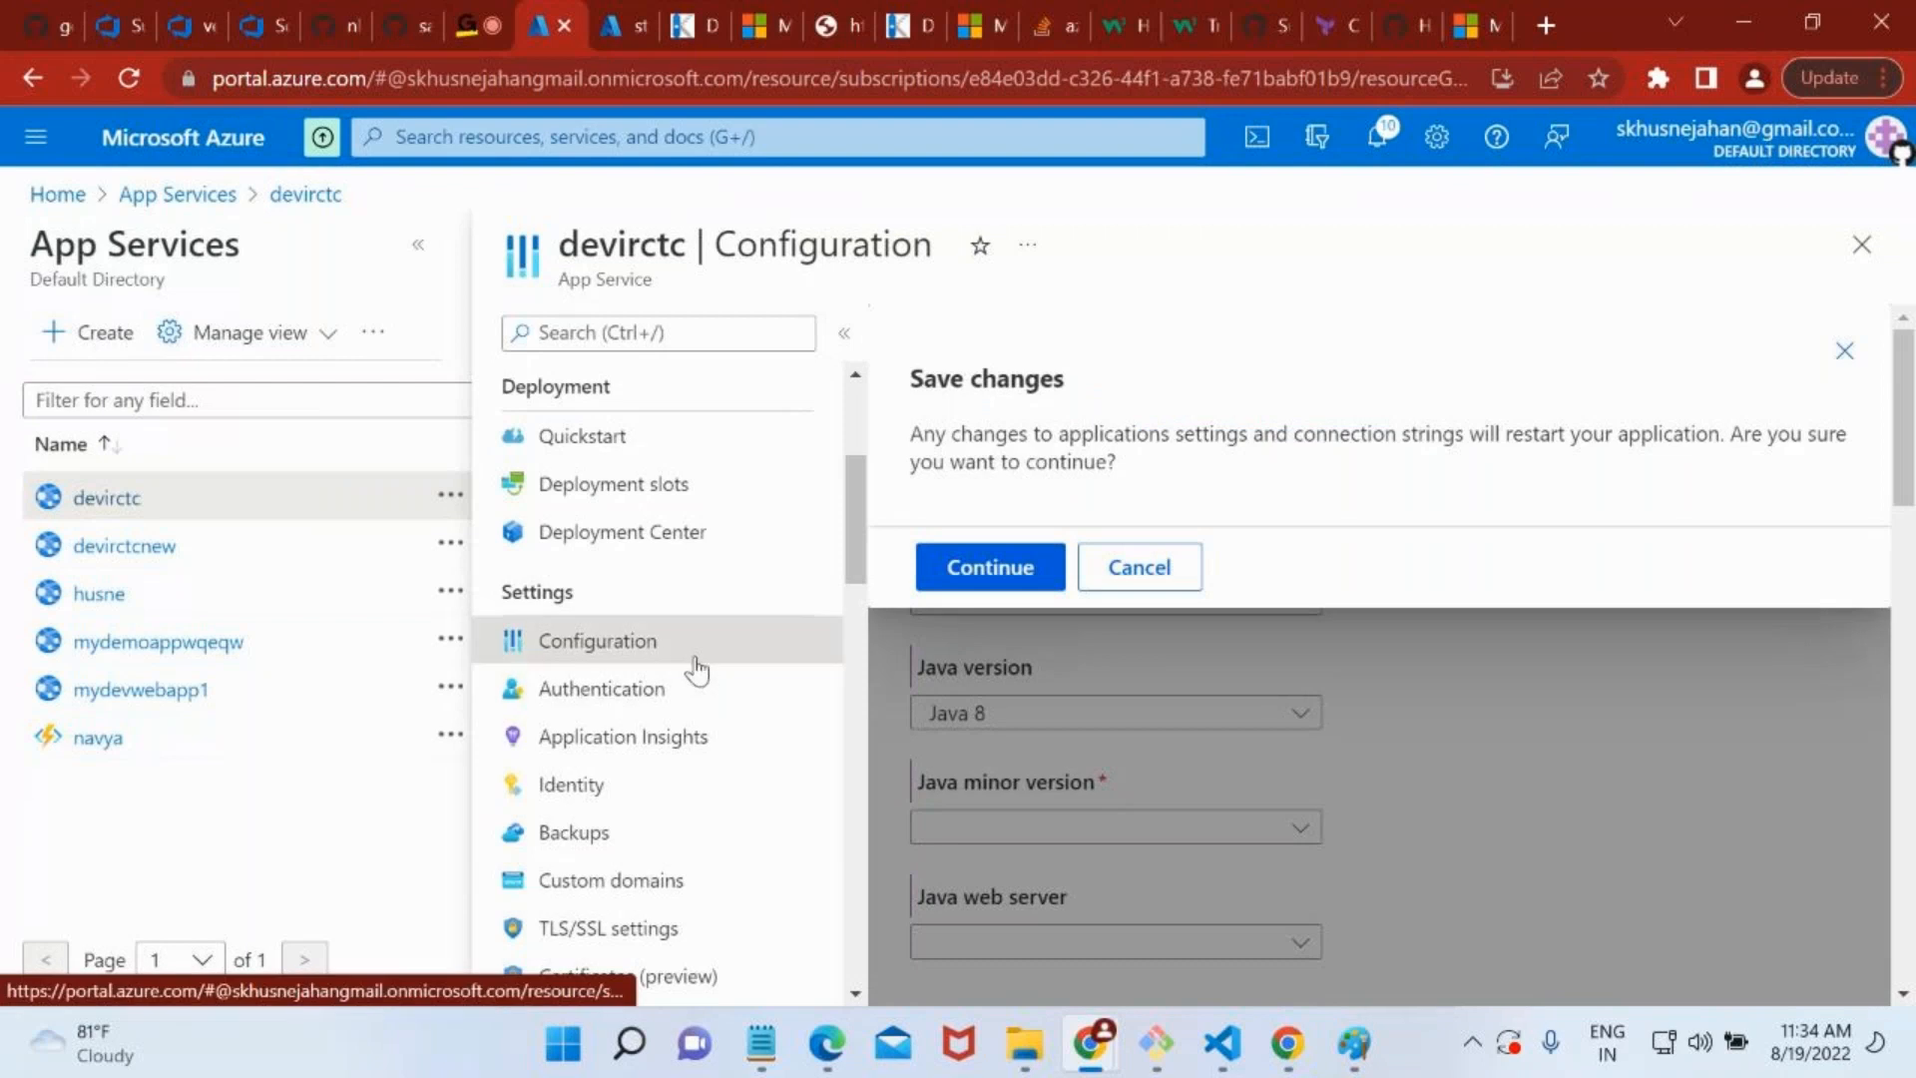
left_click(1012, 588)
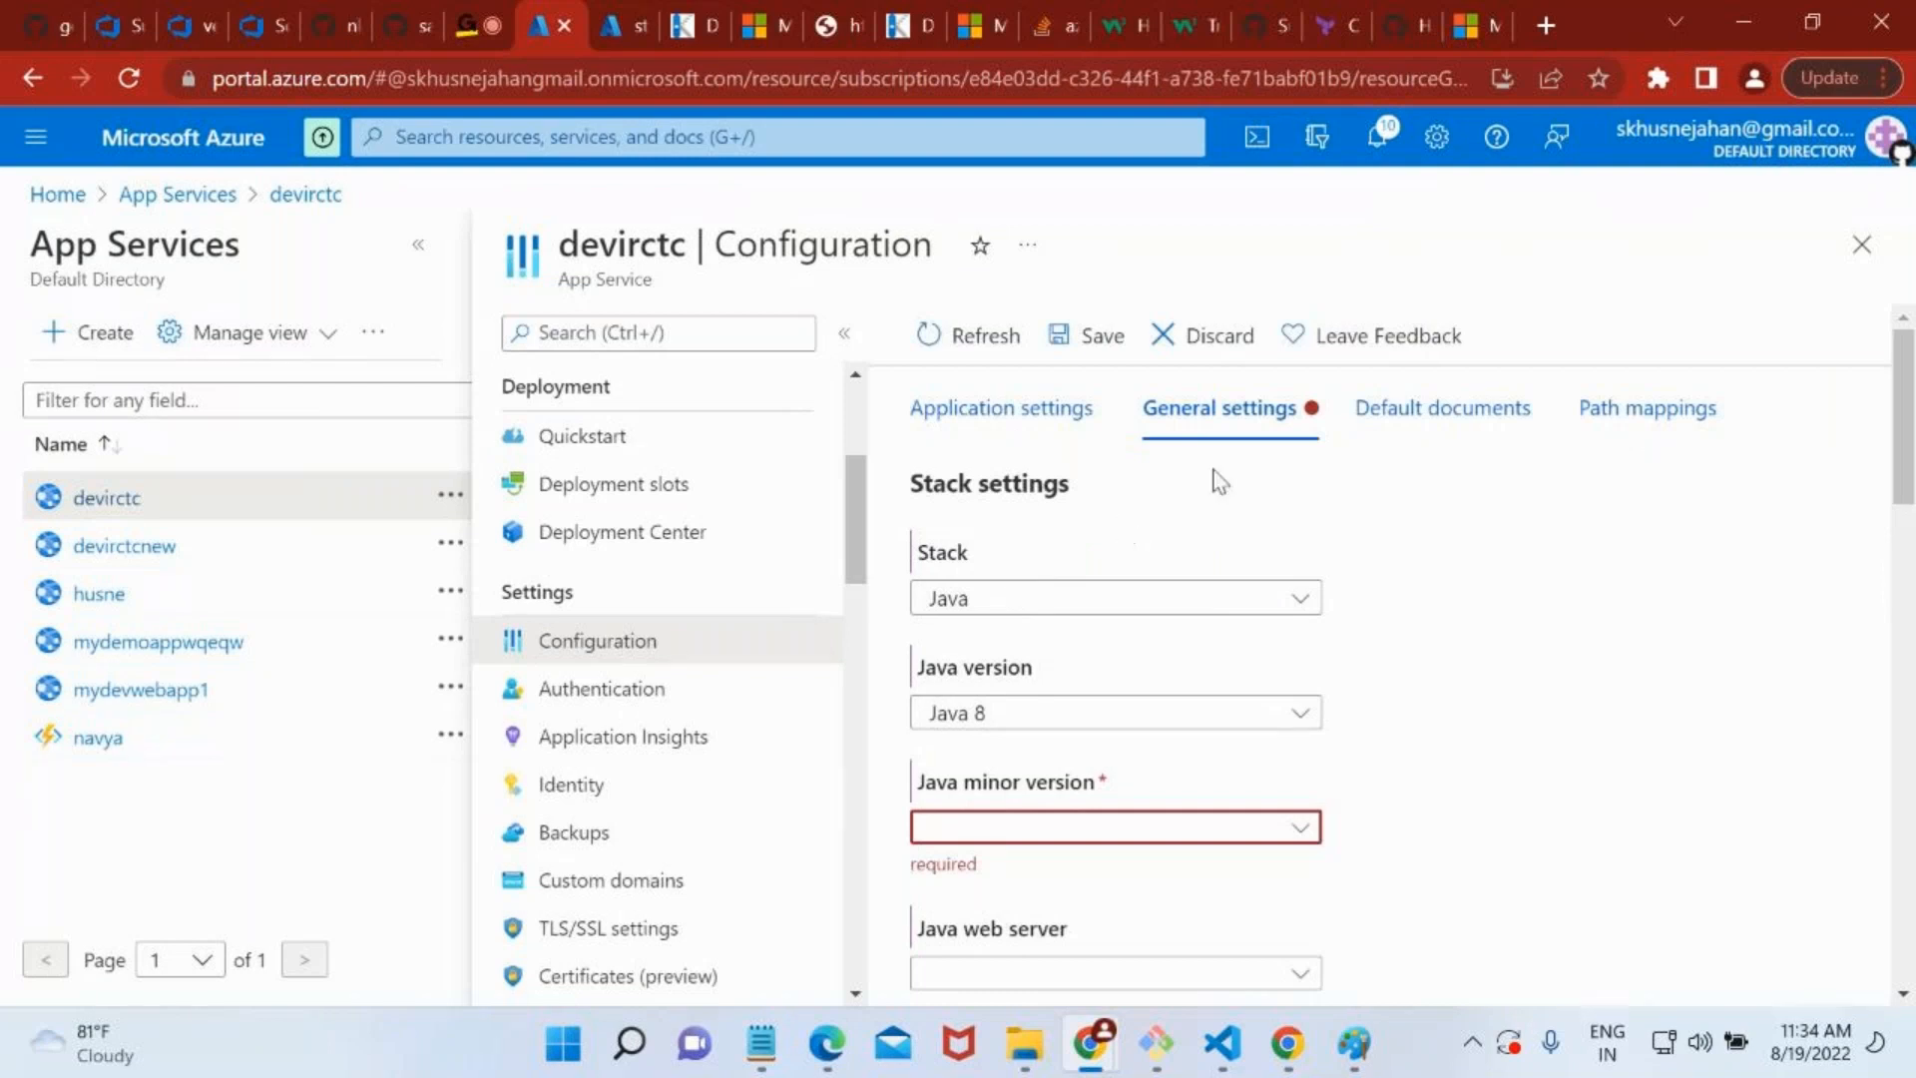
left_click(1155, 828)
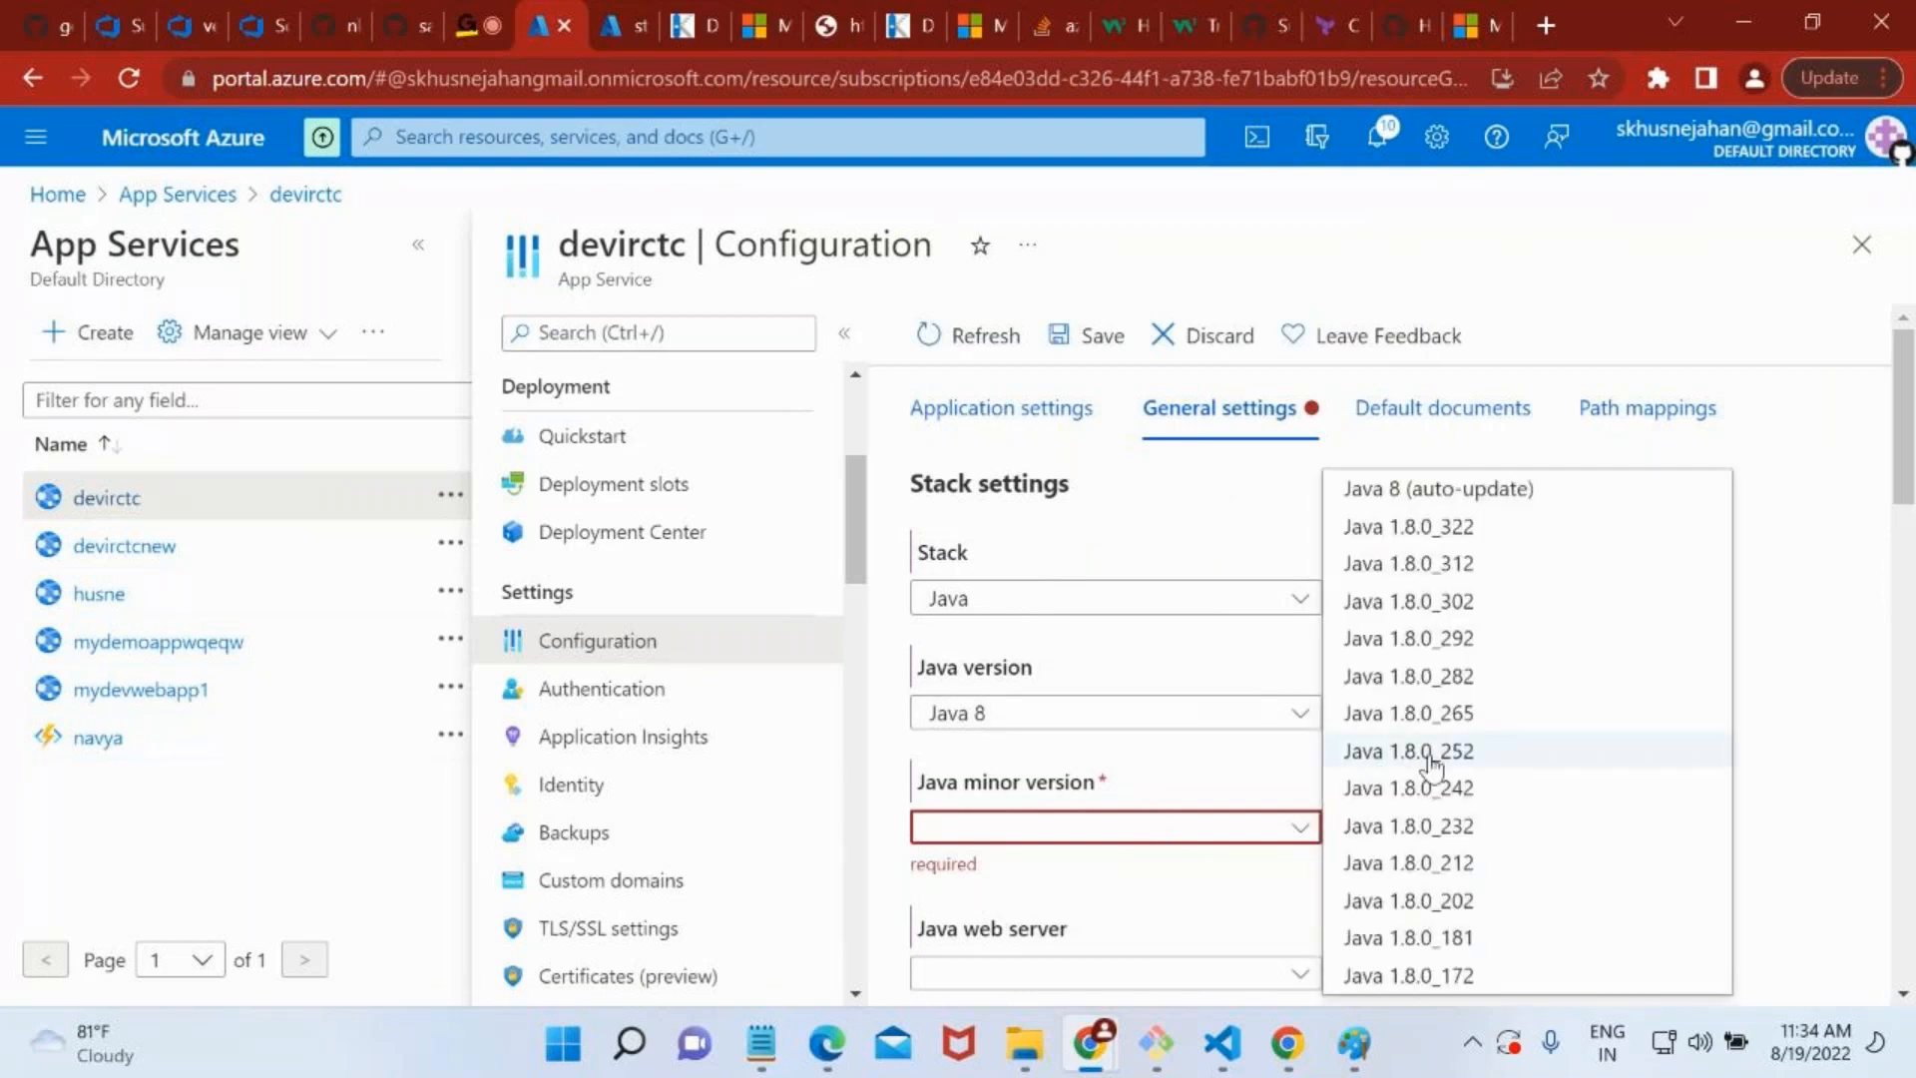
left_click(1342, 749)
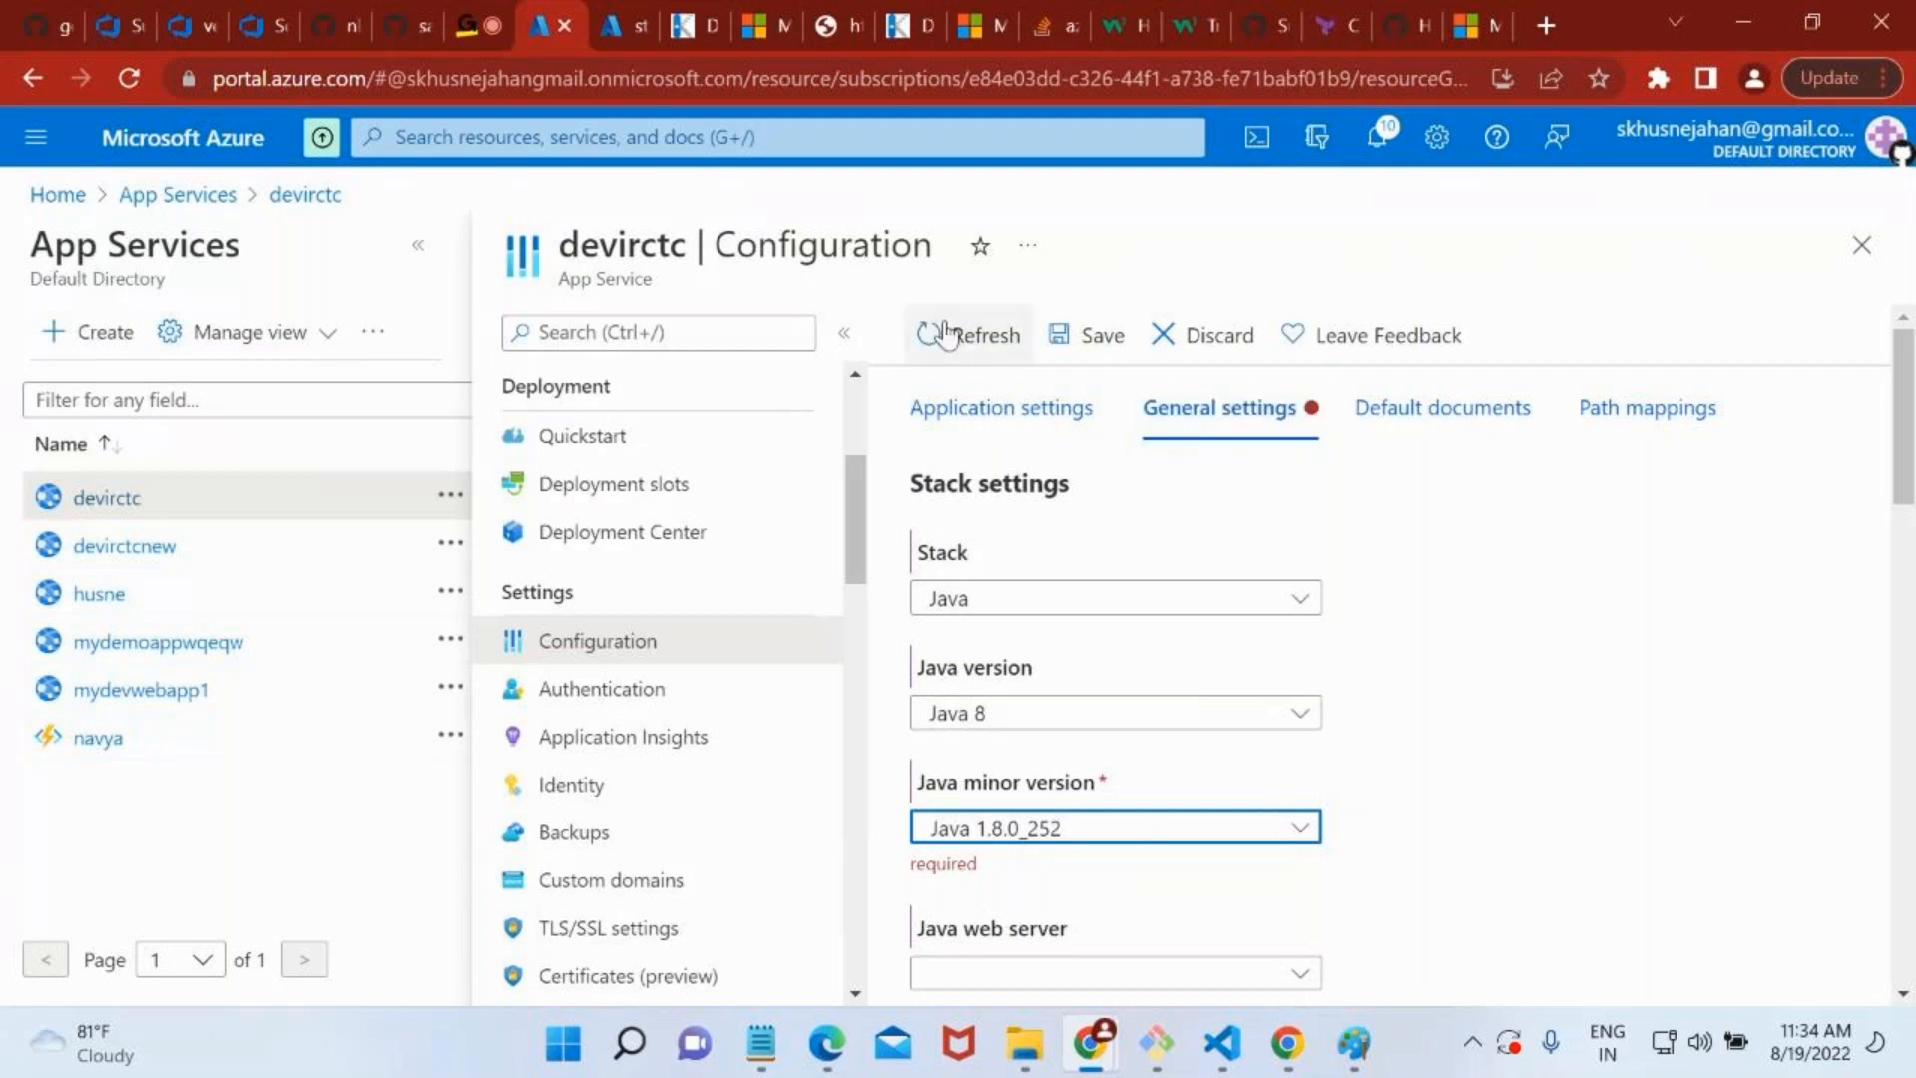
Set the stack to .NET with version .NET Core (3.1, 2.1) and save the configuration, accepting the application restart.
left_click(1082, 603)
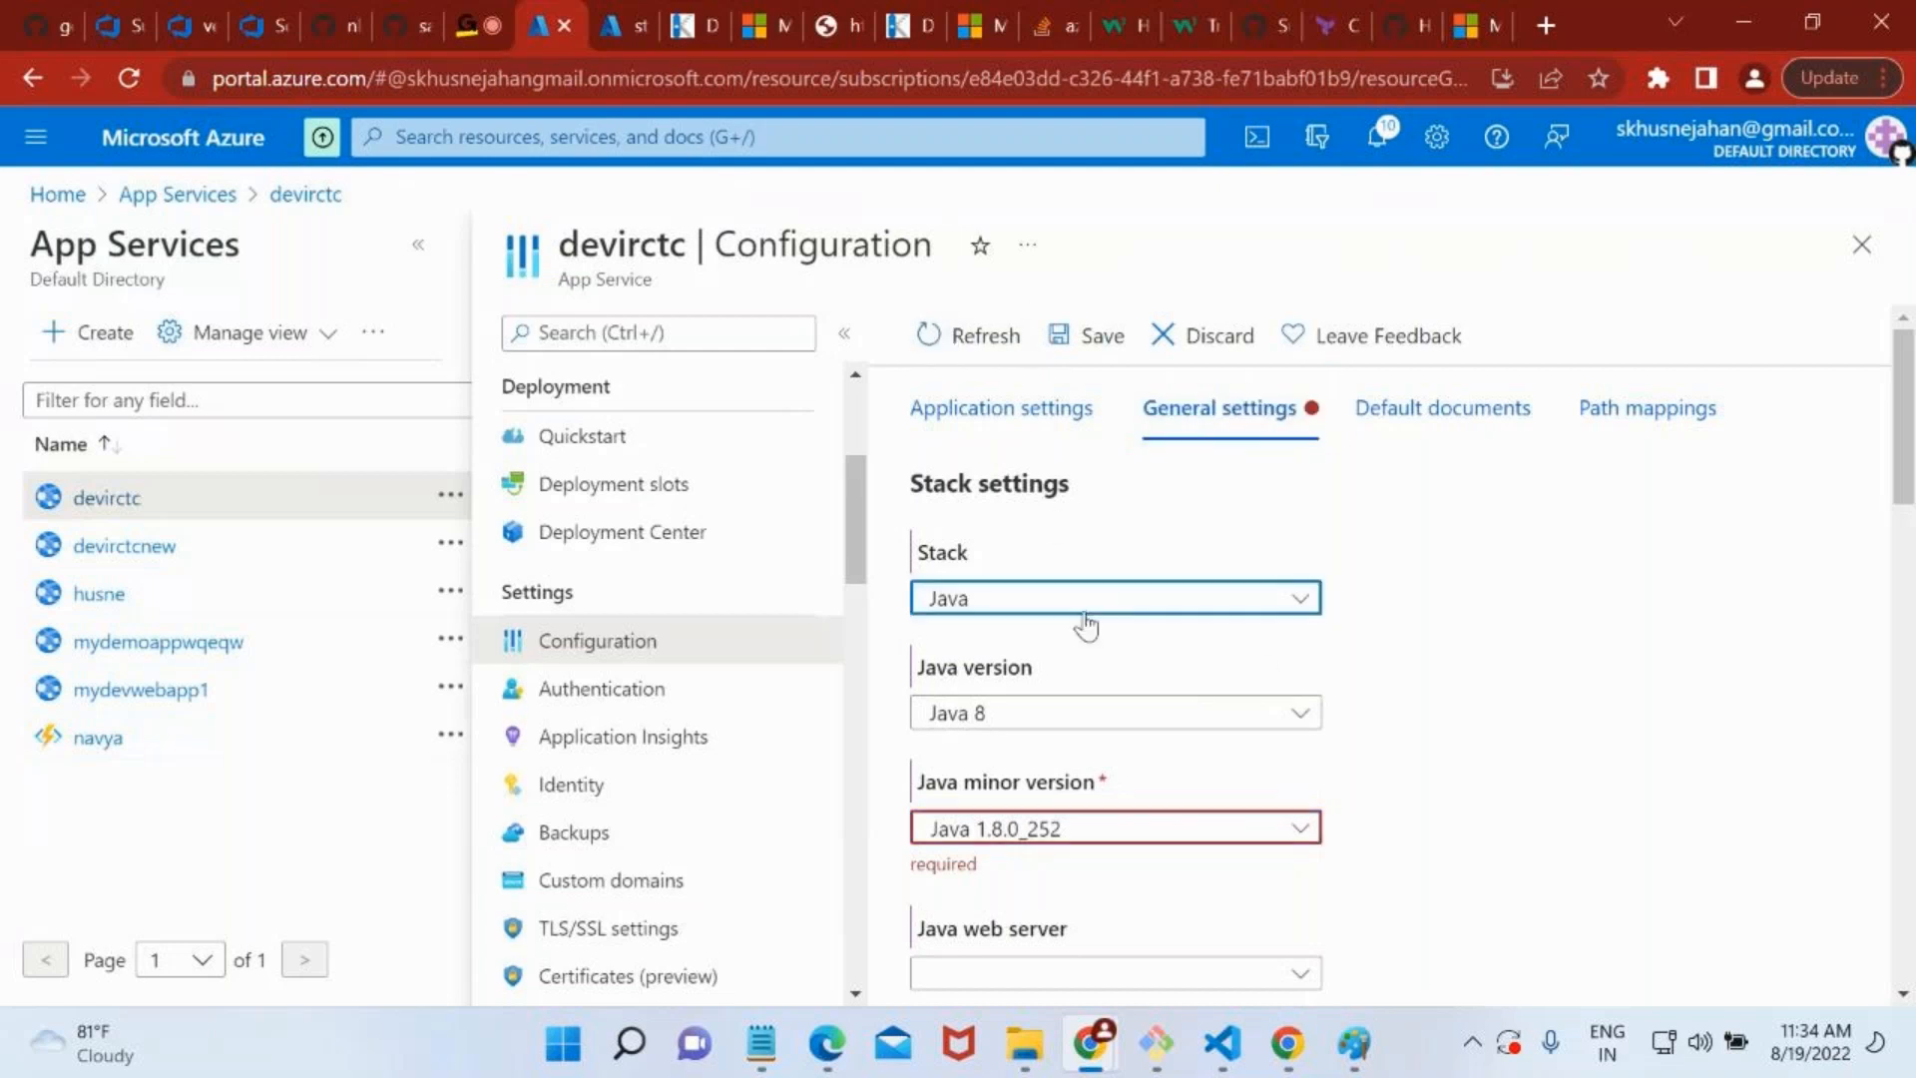
left_click(1070, 631)
left_click(1040, 605)
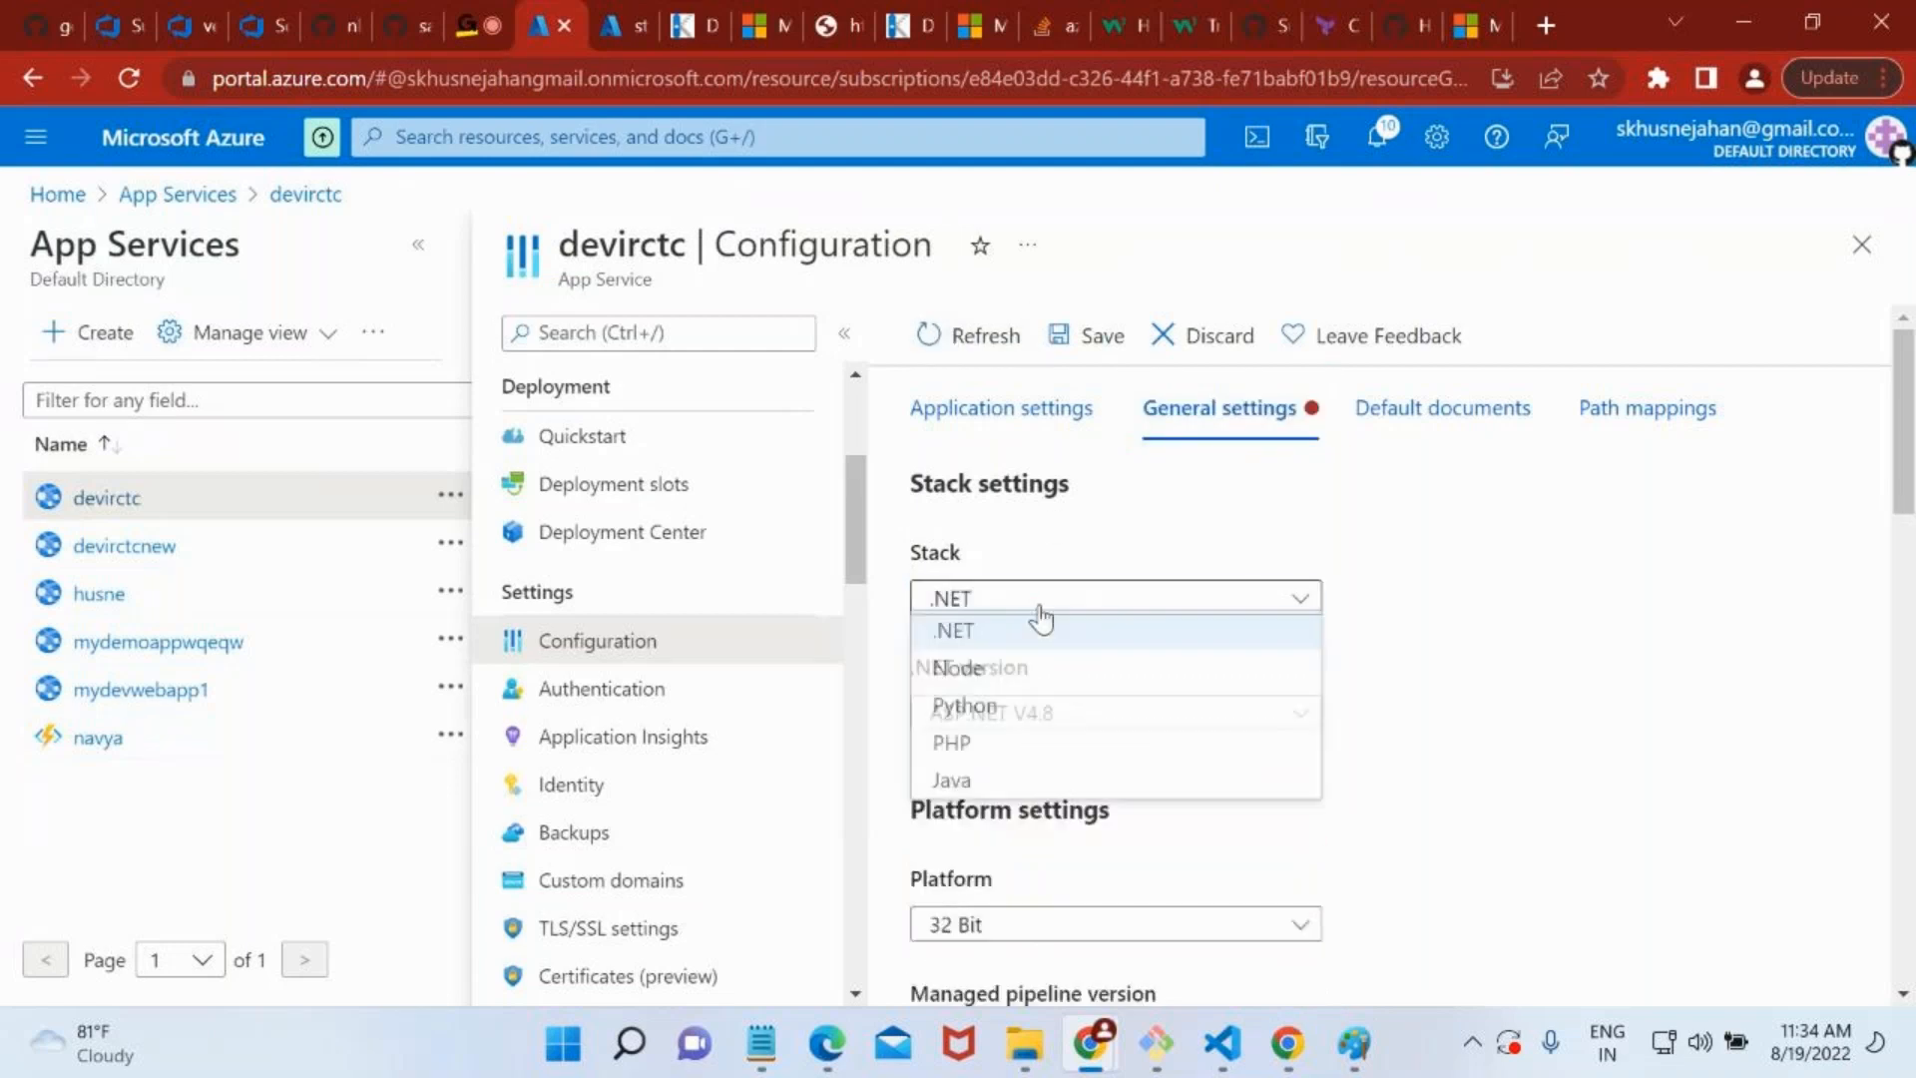
left_click(1642, 689)
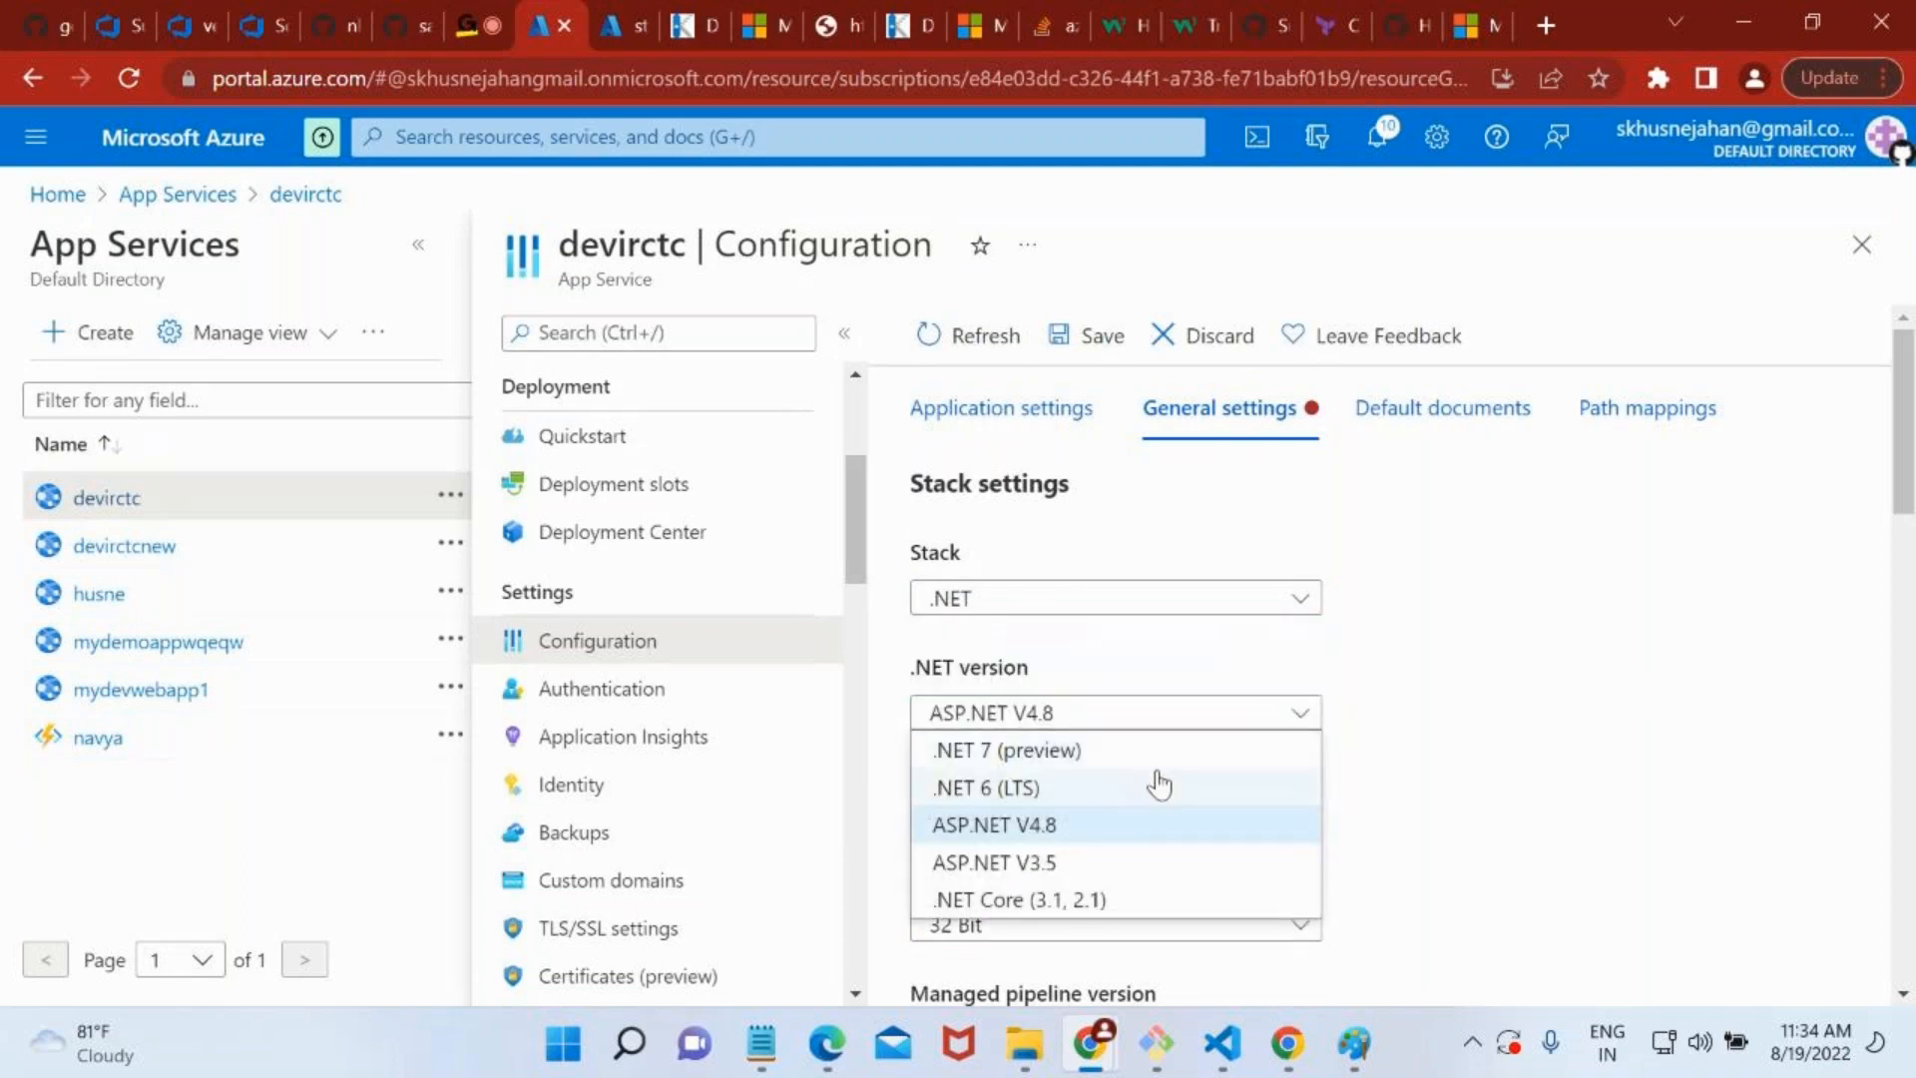
left_click(1093, 899)
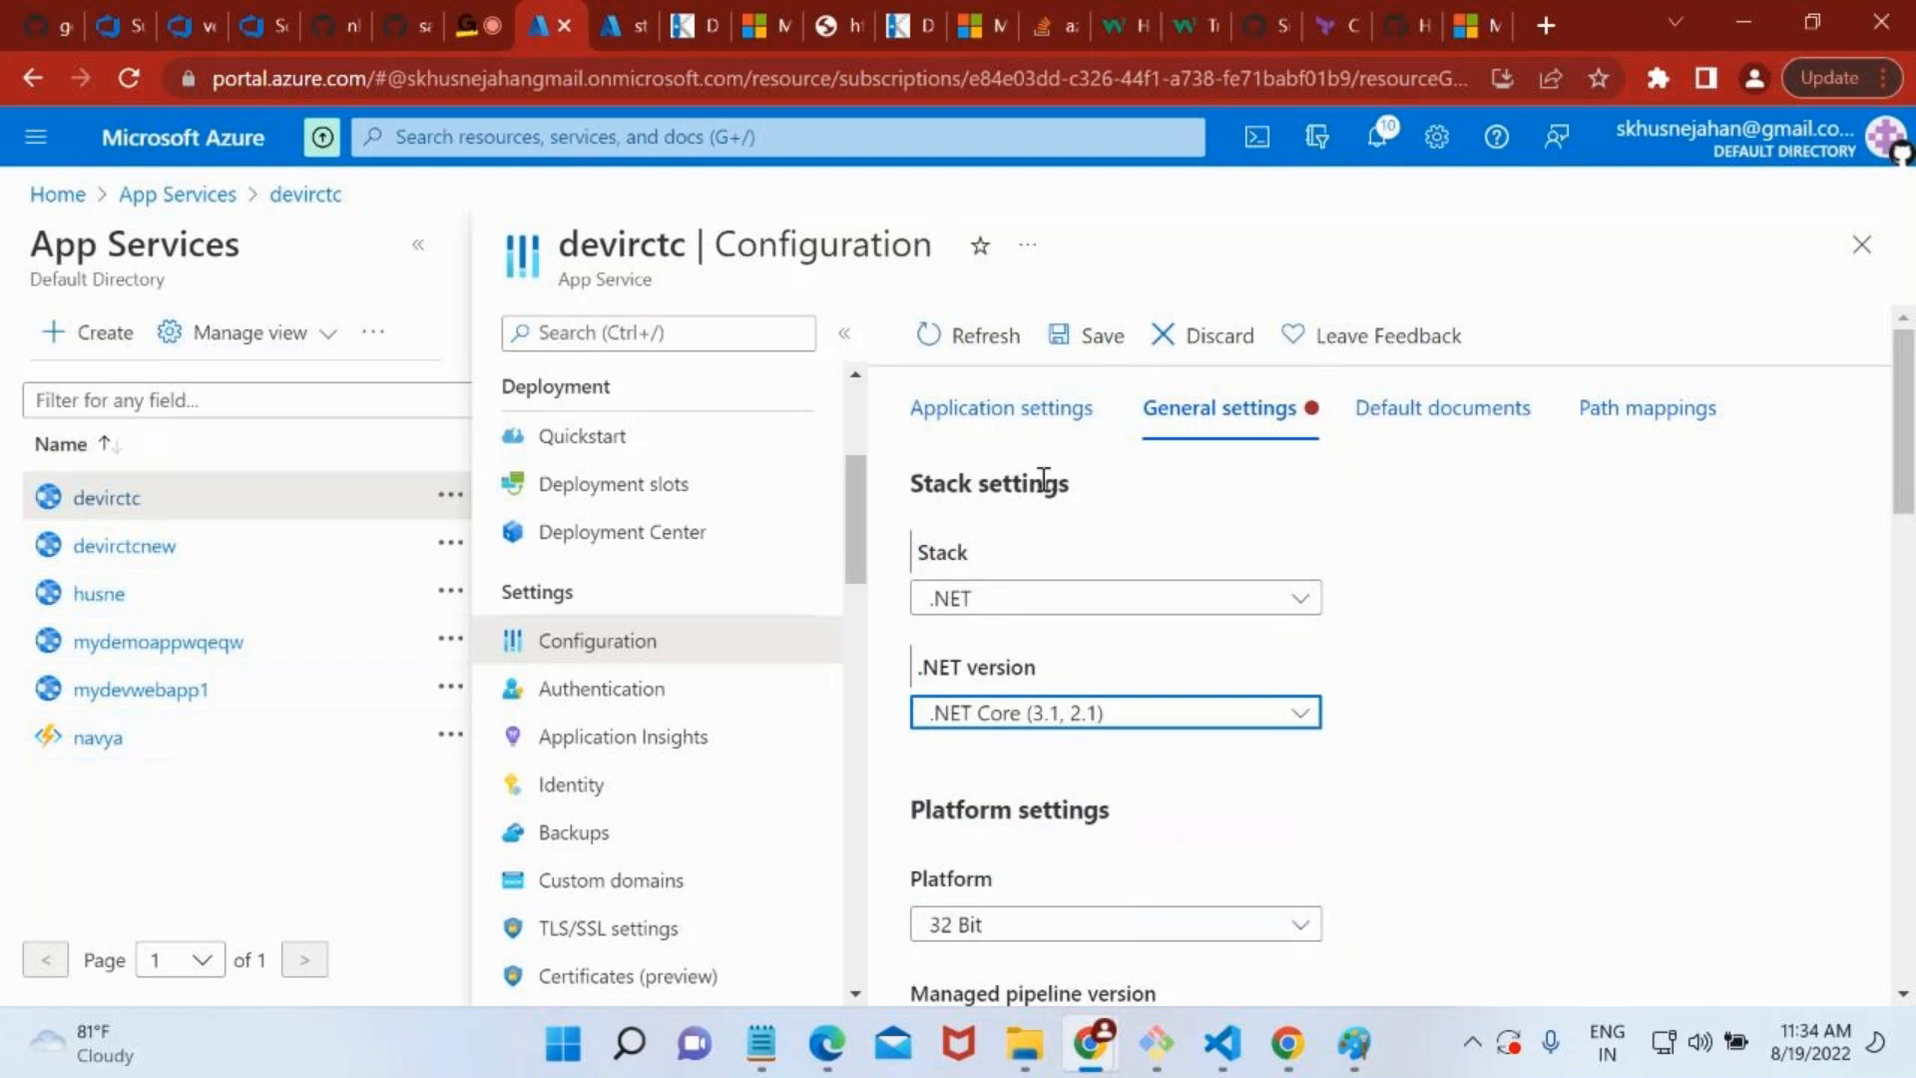
left_click(1066, 336)
left_click(1031, 567)
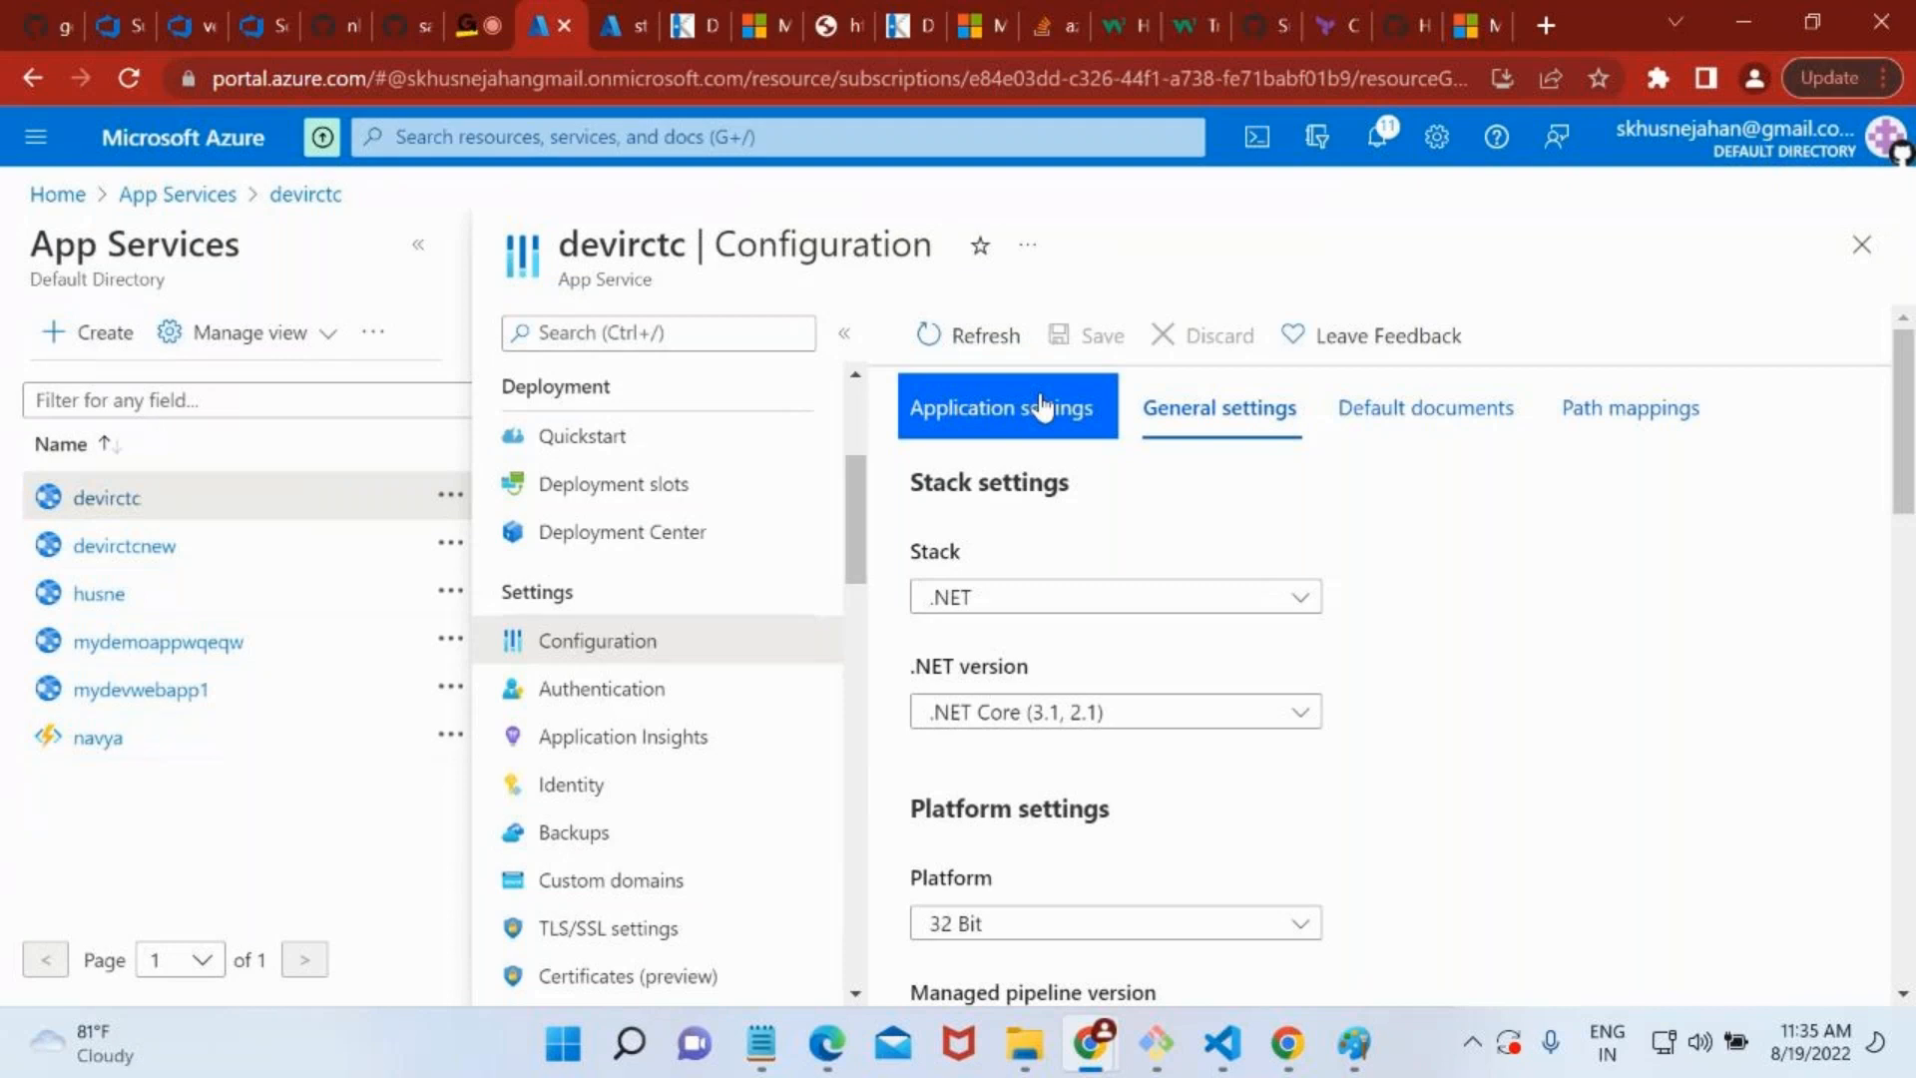
Look through devirctc's remaining menu options, including scaling, App Service plan, development tools and API features.
scroll(847, 718, "down", 1)
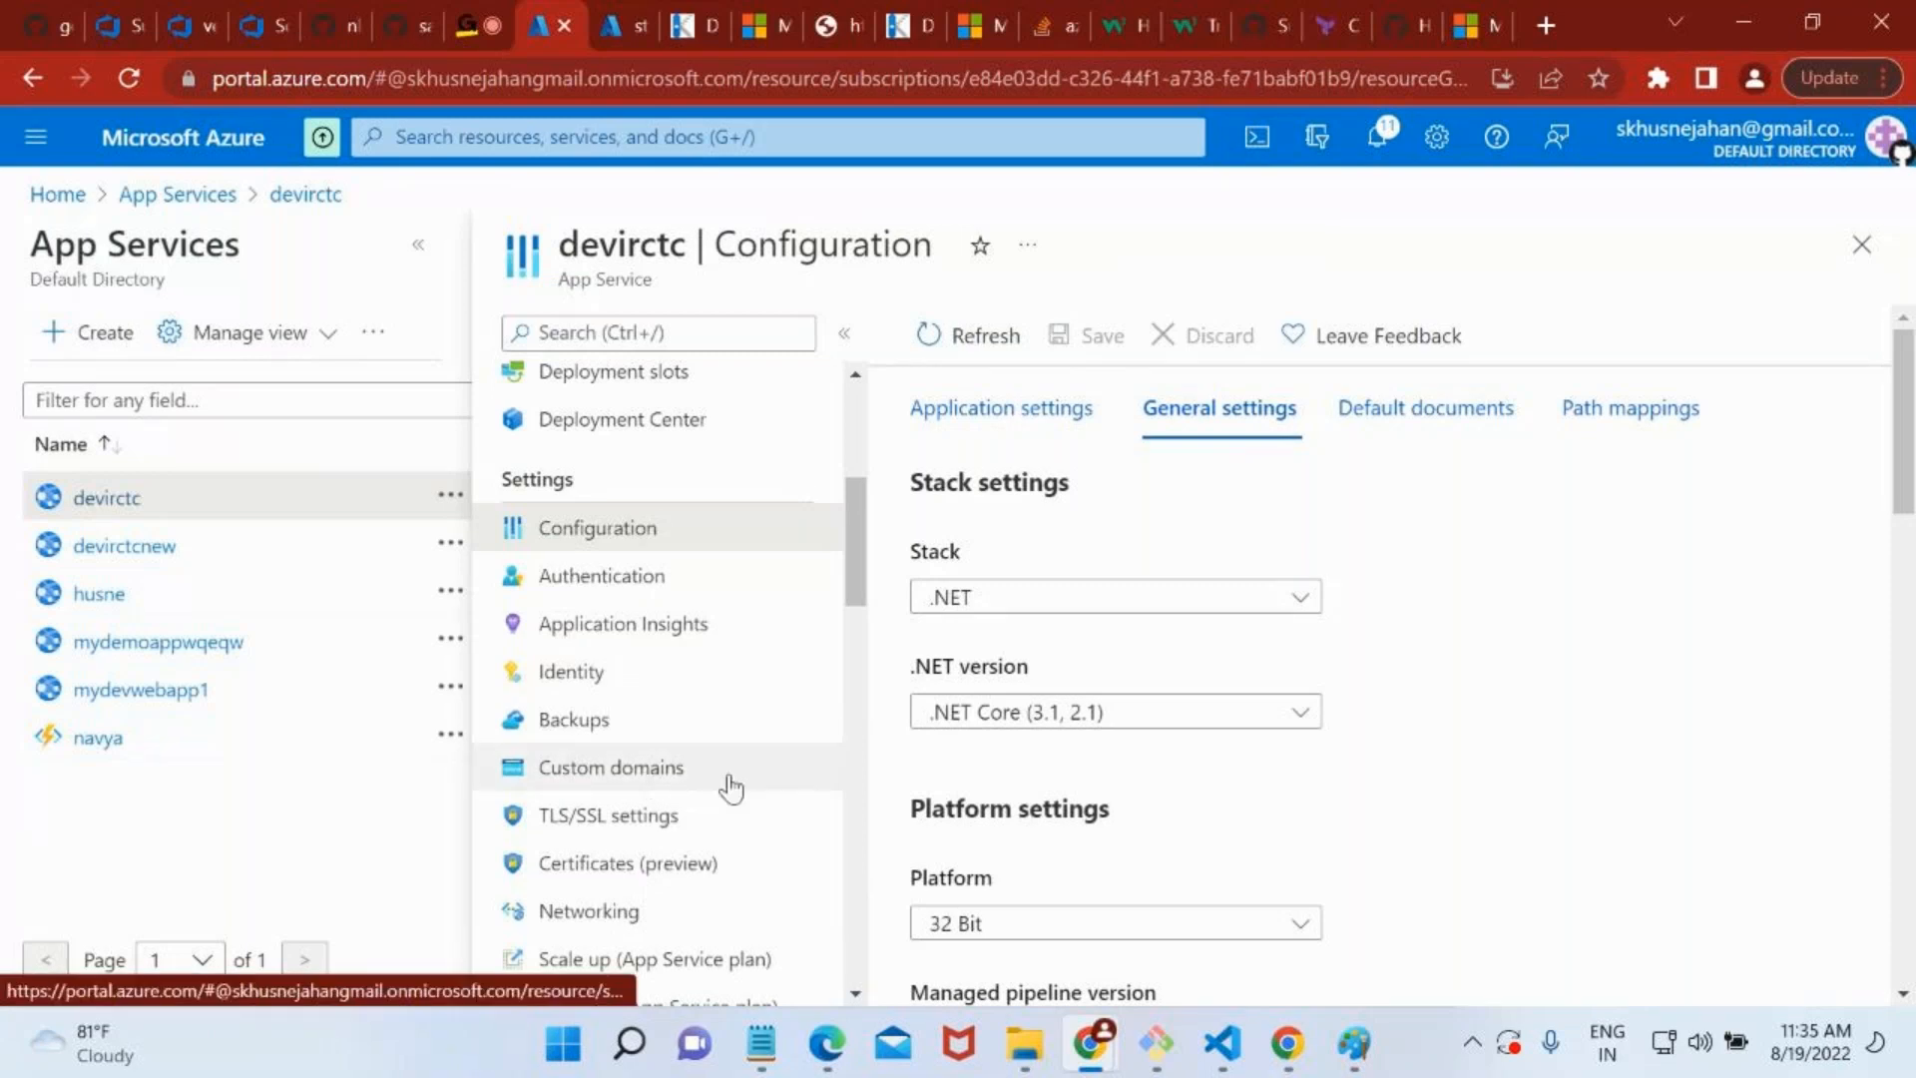
scroll(729, 786, "down", 2)
scroll(730, 786, "down", 1)
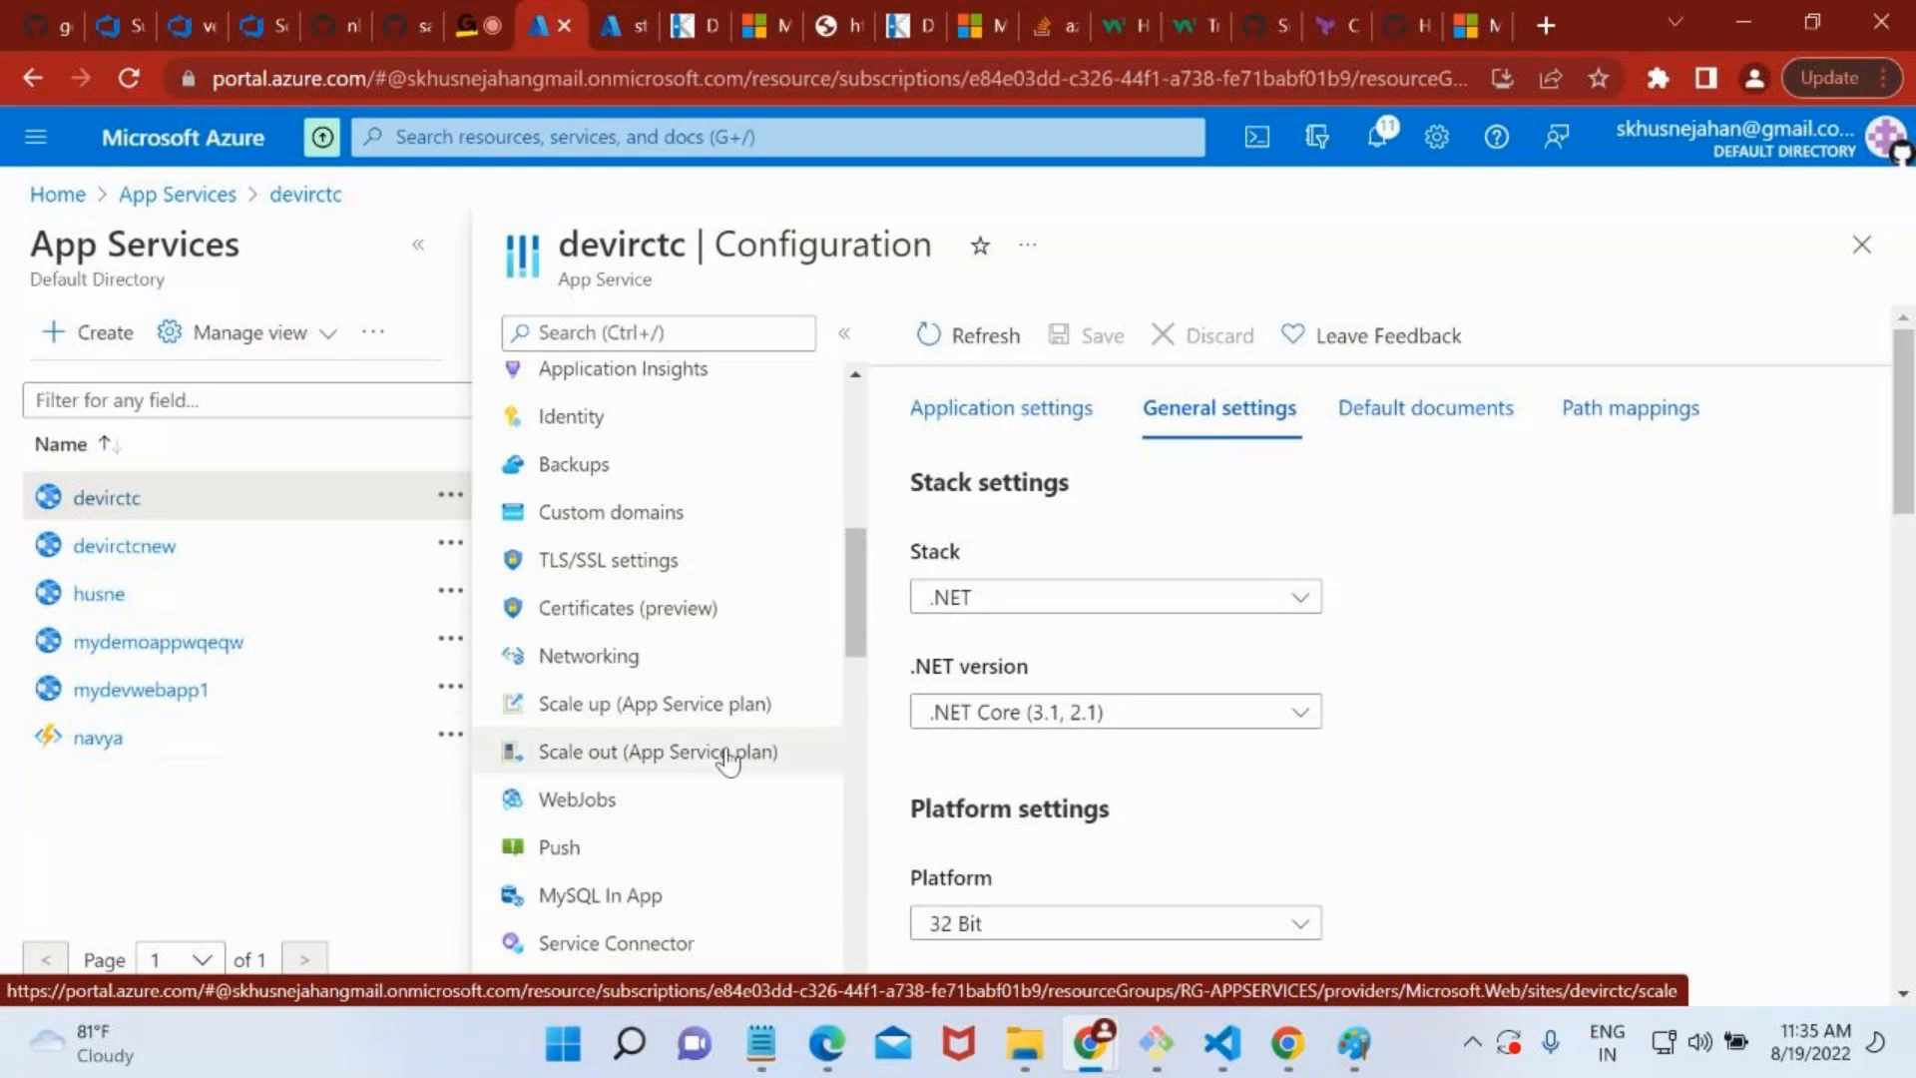
scroll(793, 853, "down", 2)
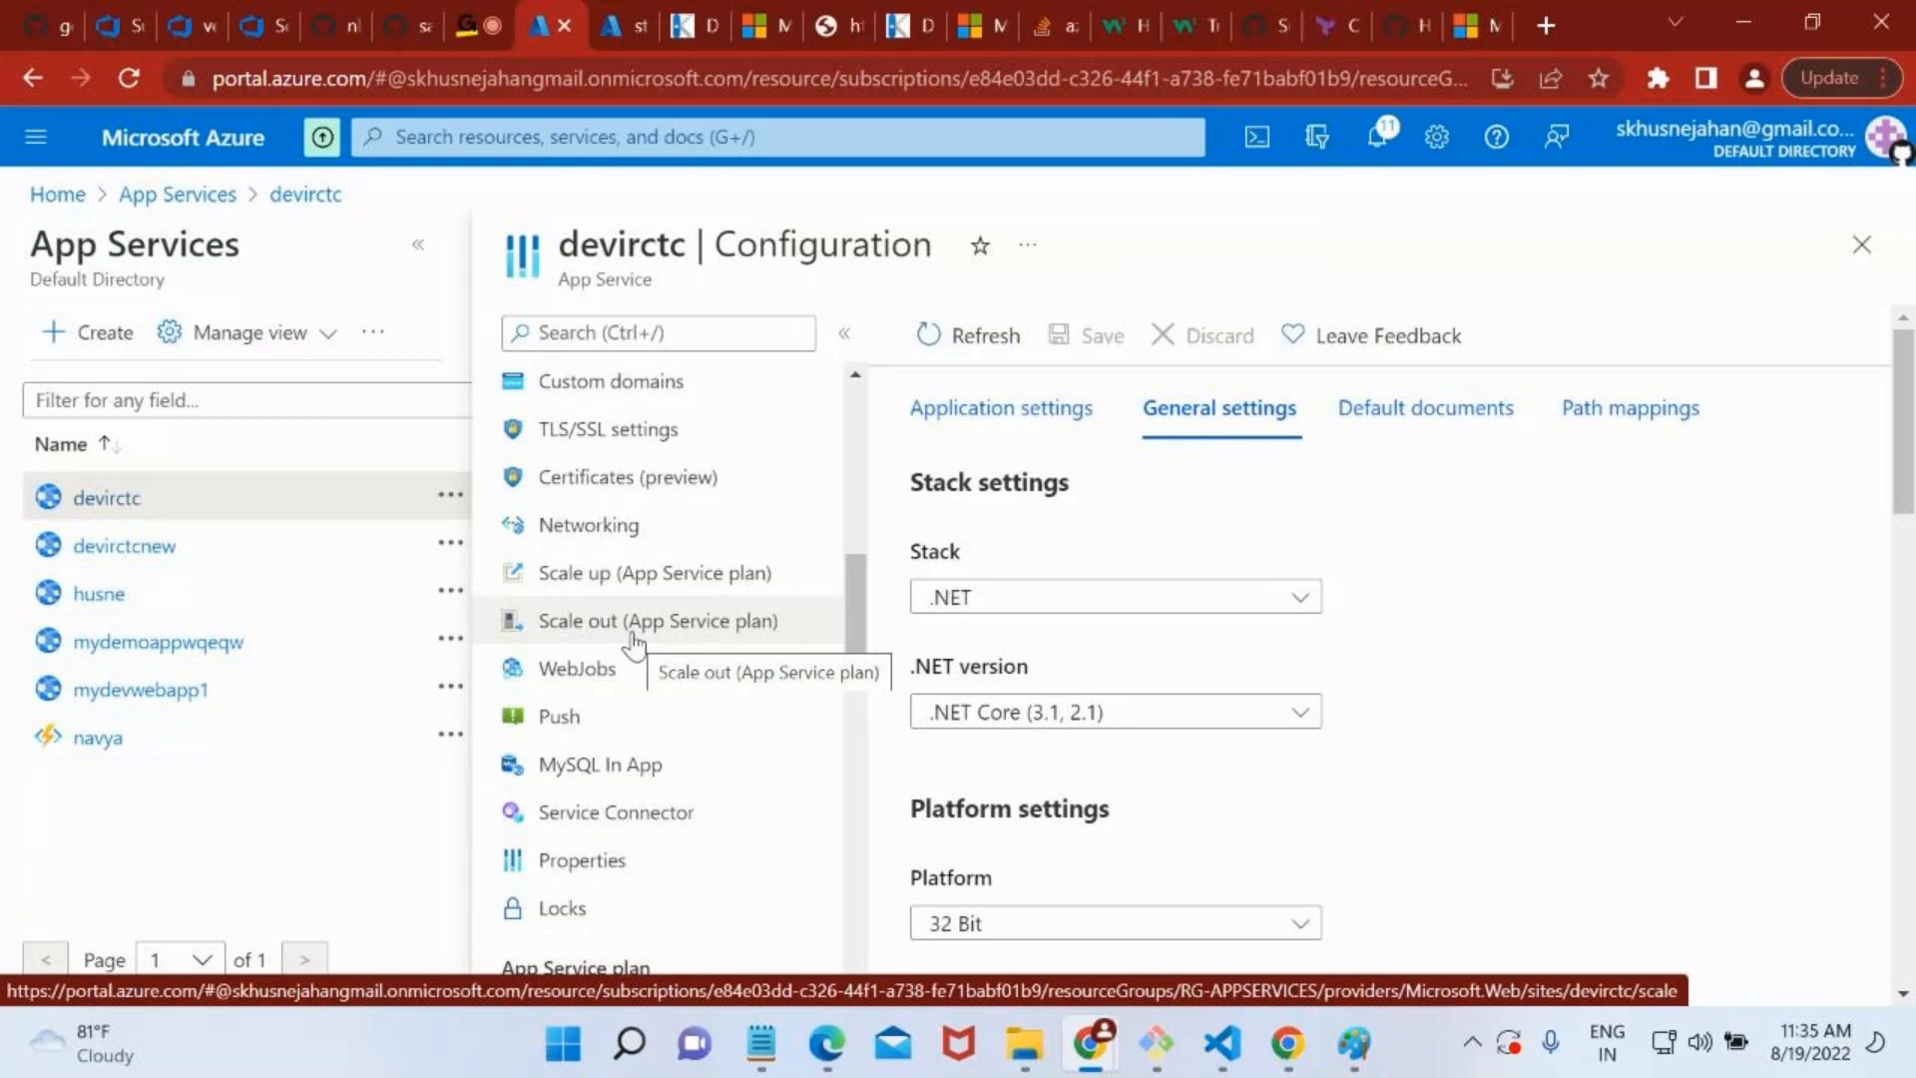
scroll(844, 591, "down", 3)
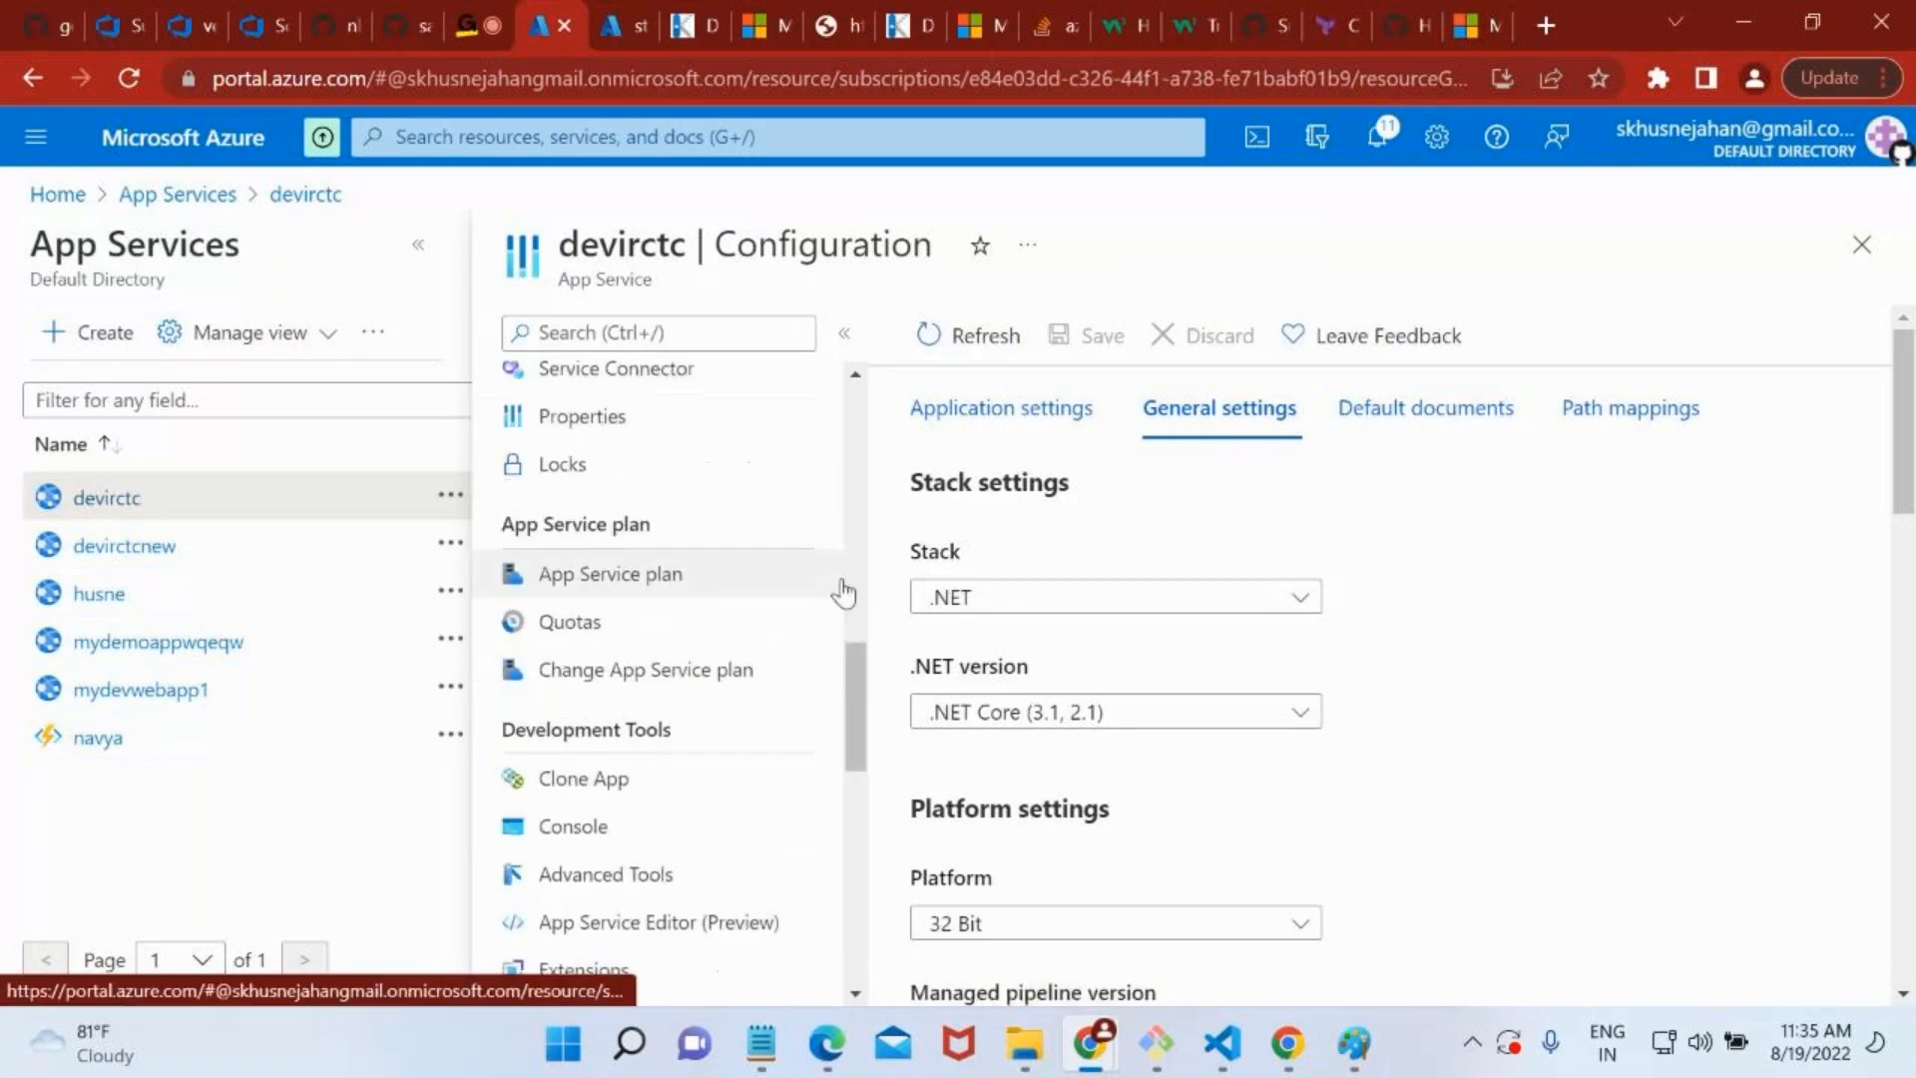
scroll(831, 824, "down", 2)
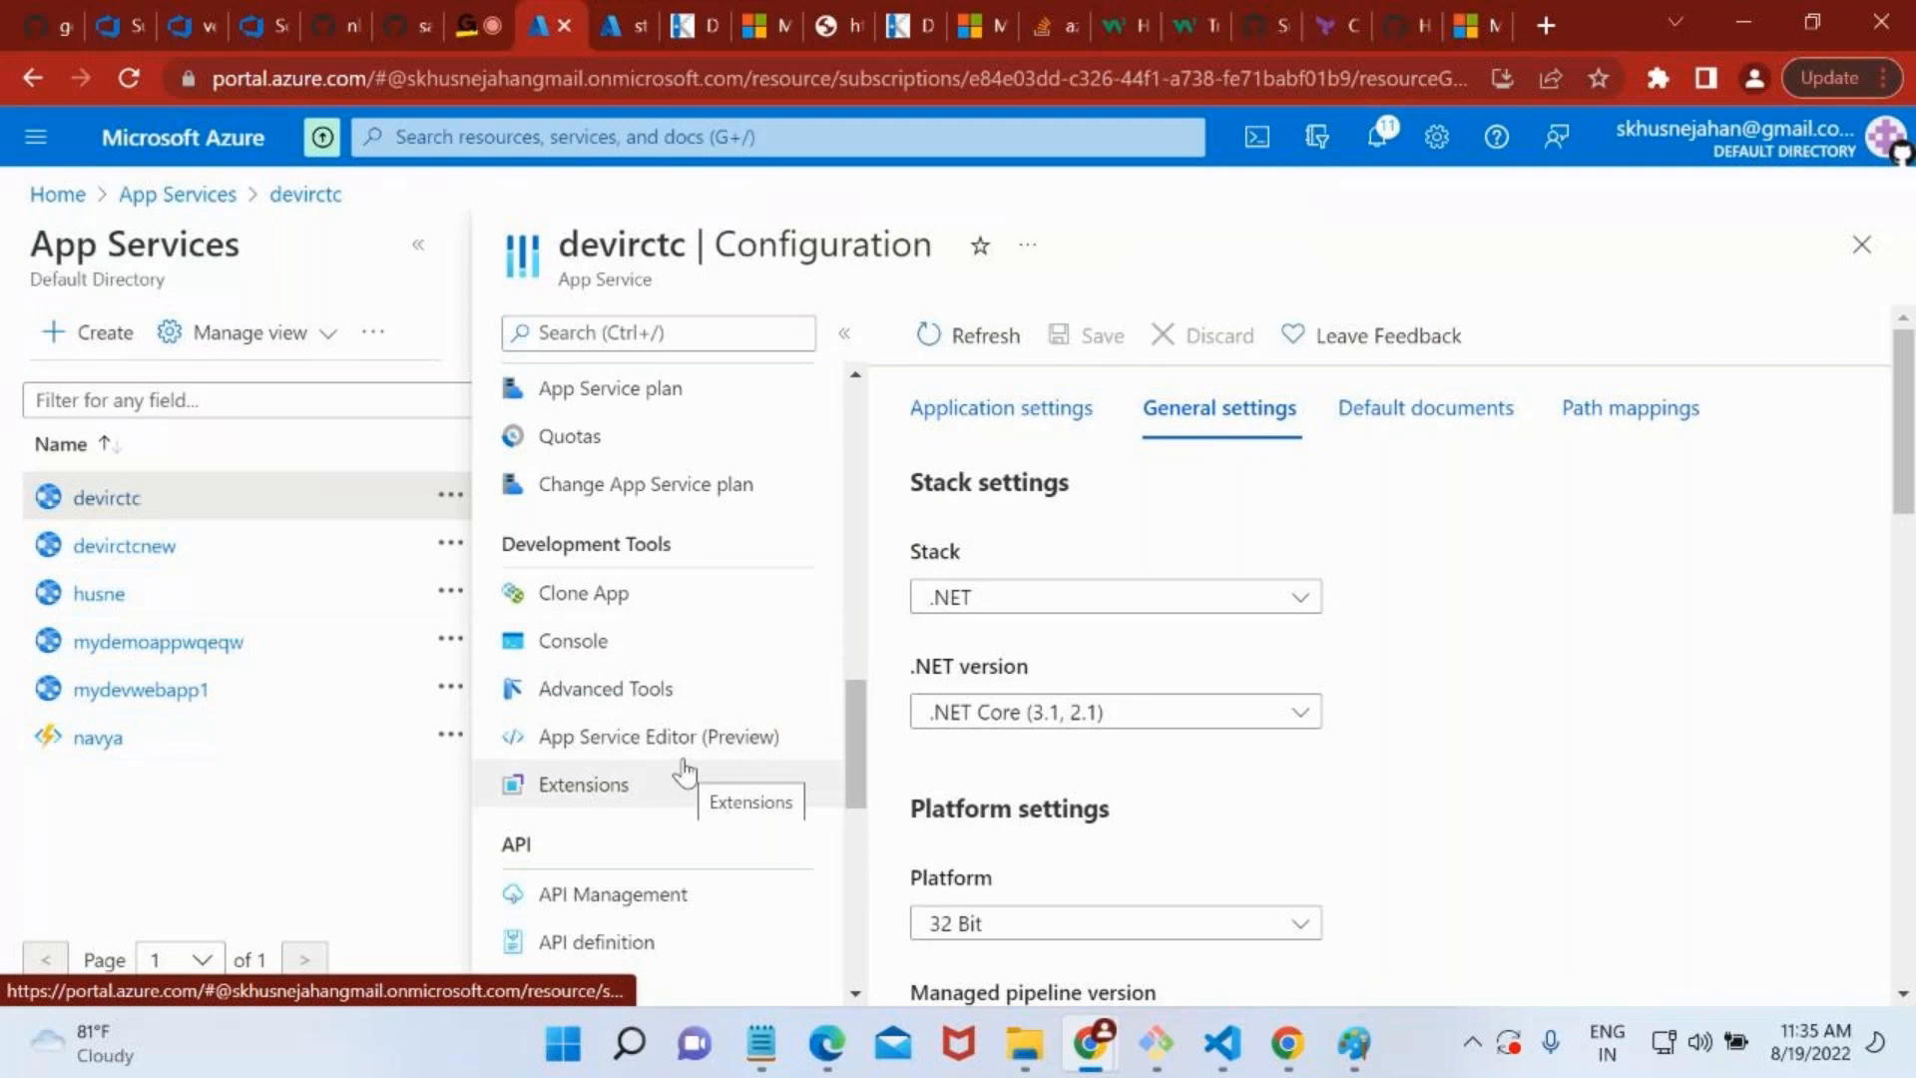
scroll(699, 699, "down", 8)
scroll(705, 668, "up", 20)
scroll(705, 673, "up", 2)
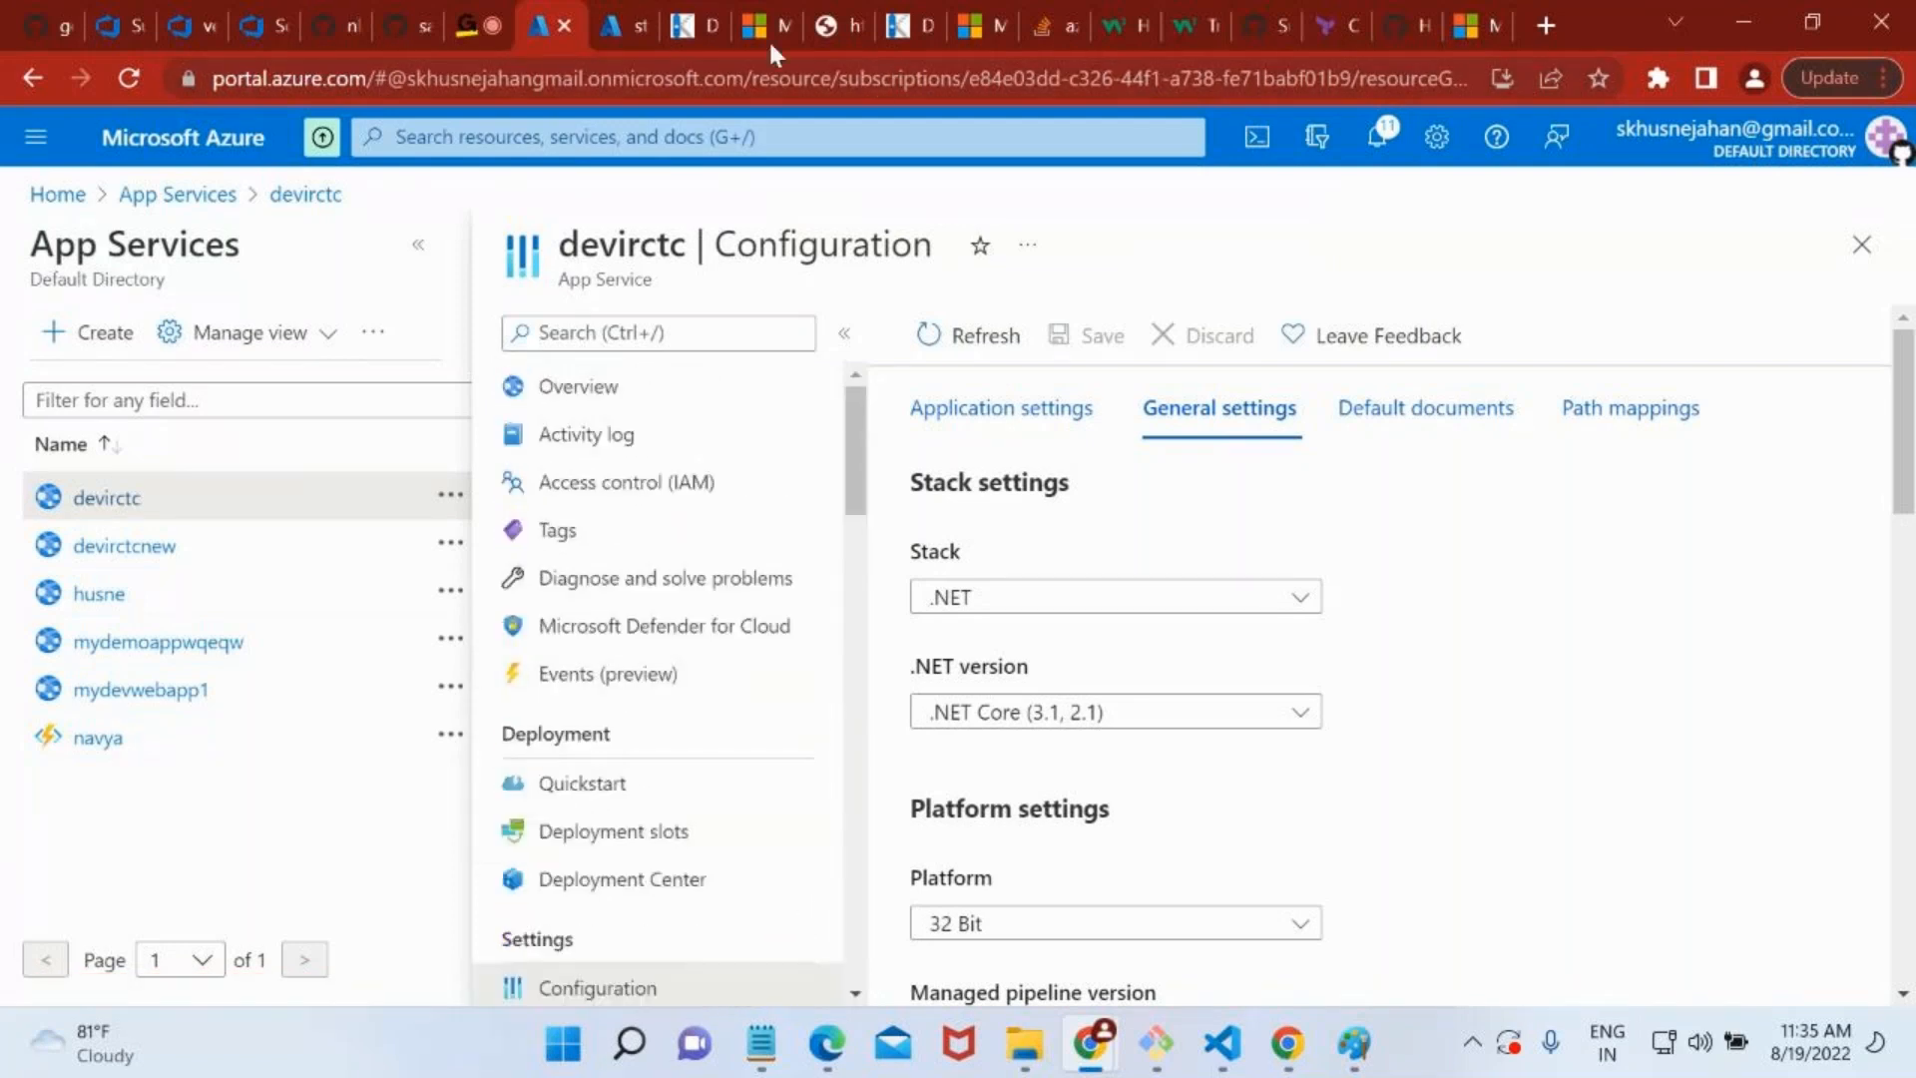
Switch to the GoToMeeting session, try to pause its recording and dismiss the resulting dialog.
left_click(477, 24)
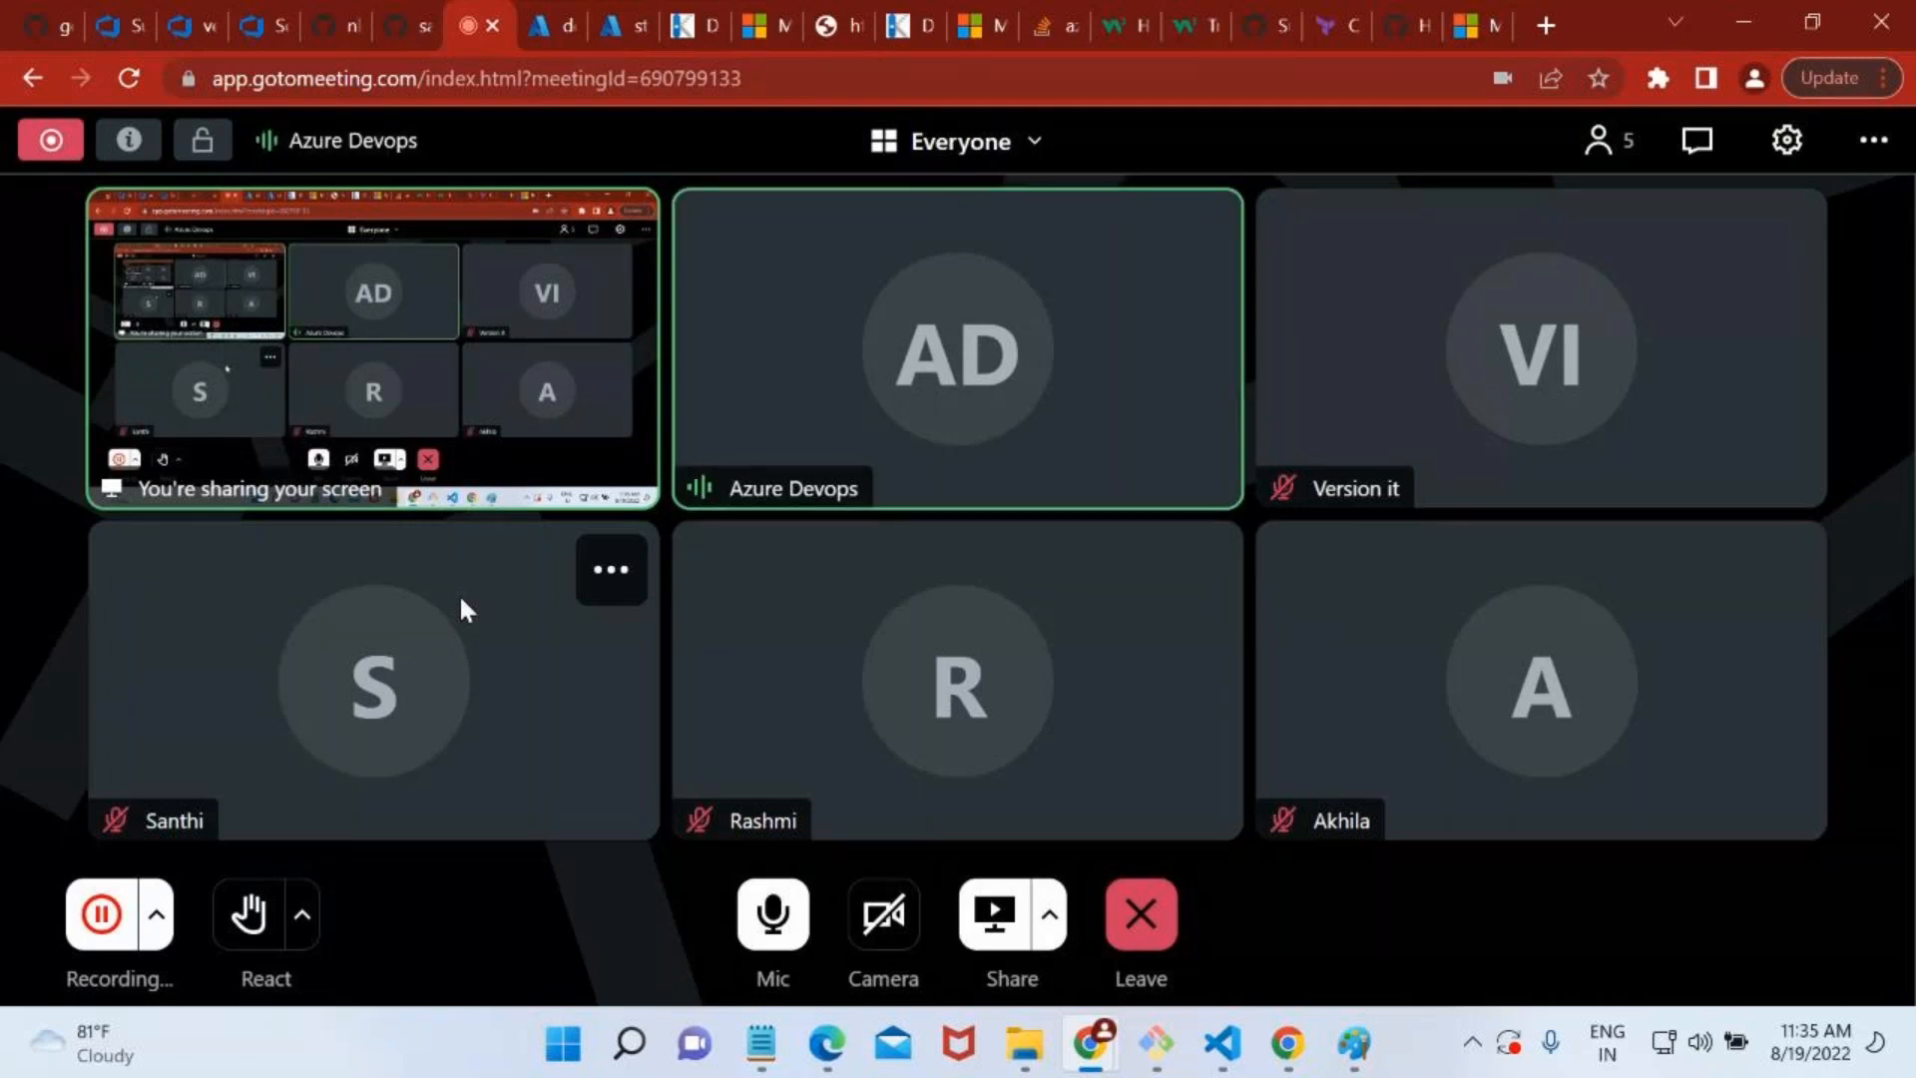
left_click(101, 914)
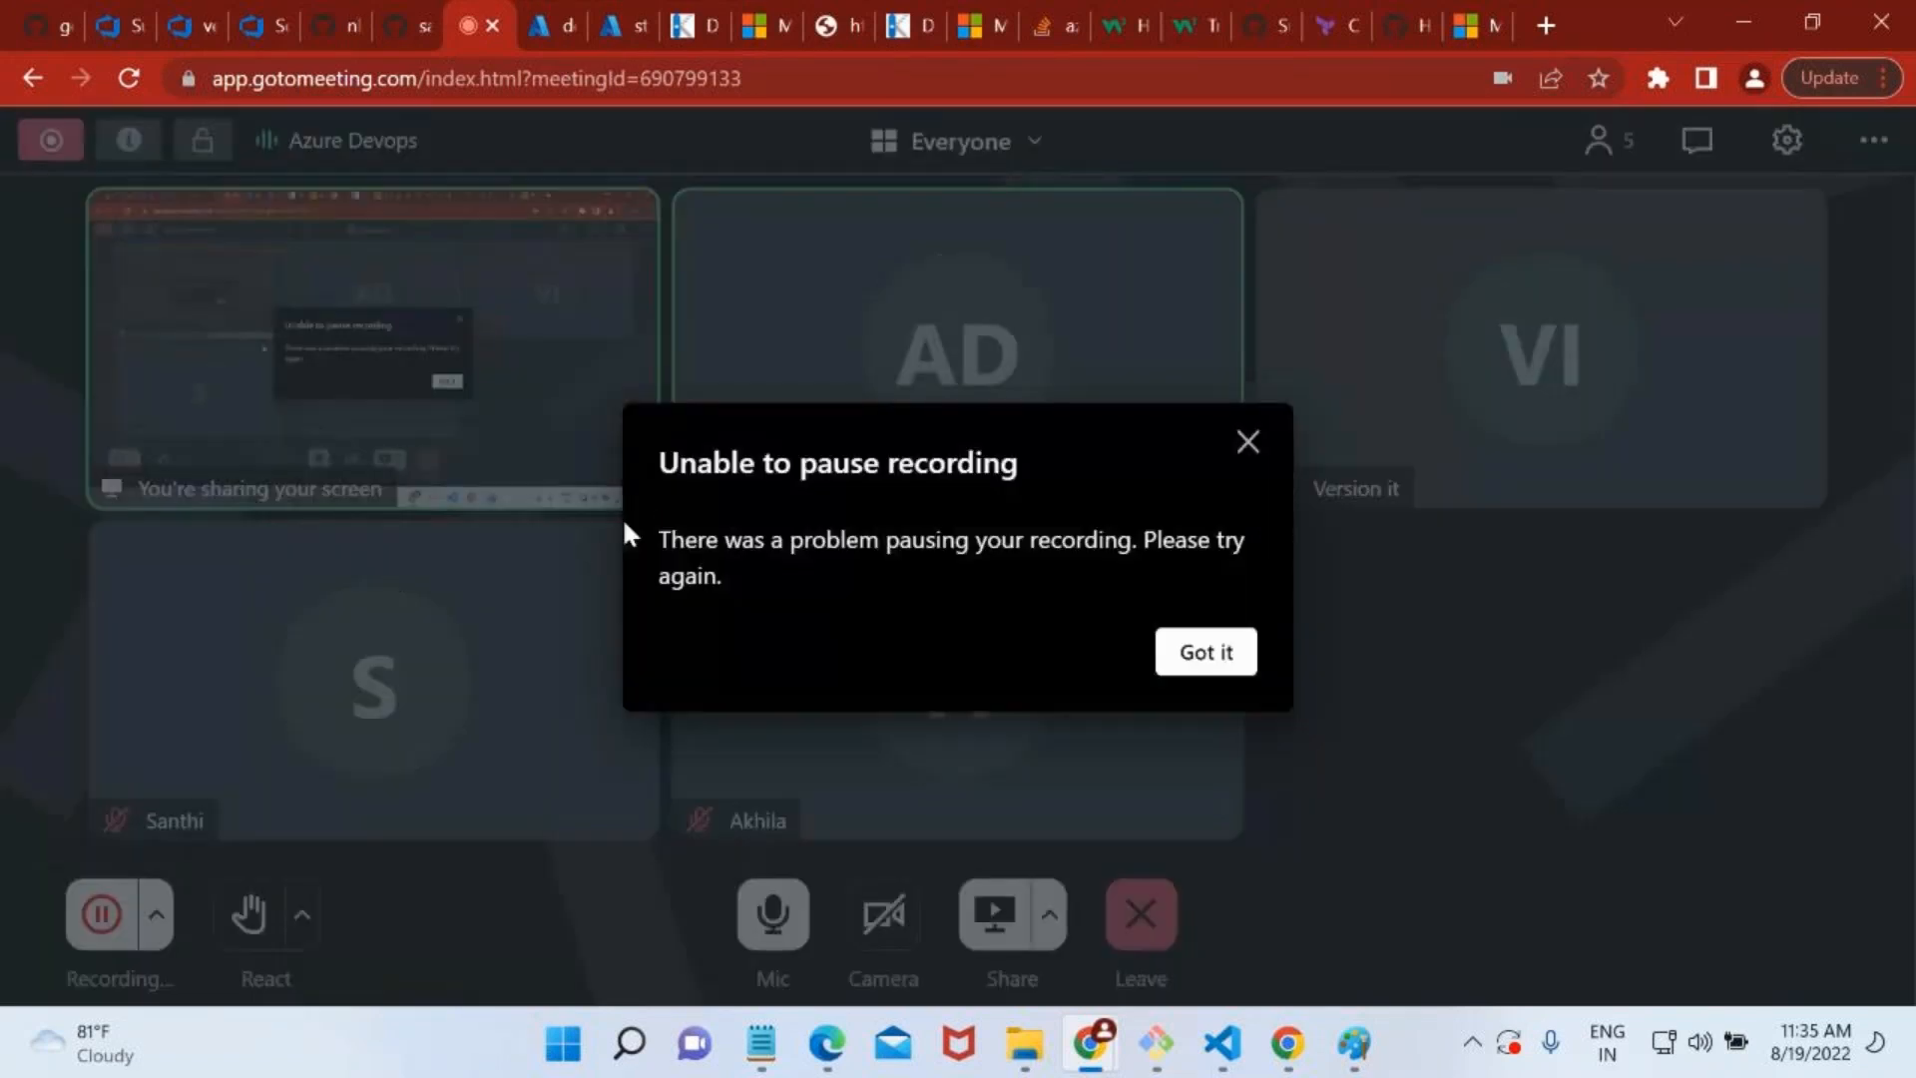
left_click(1205, 651)
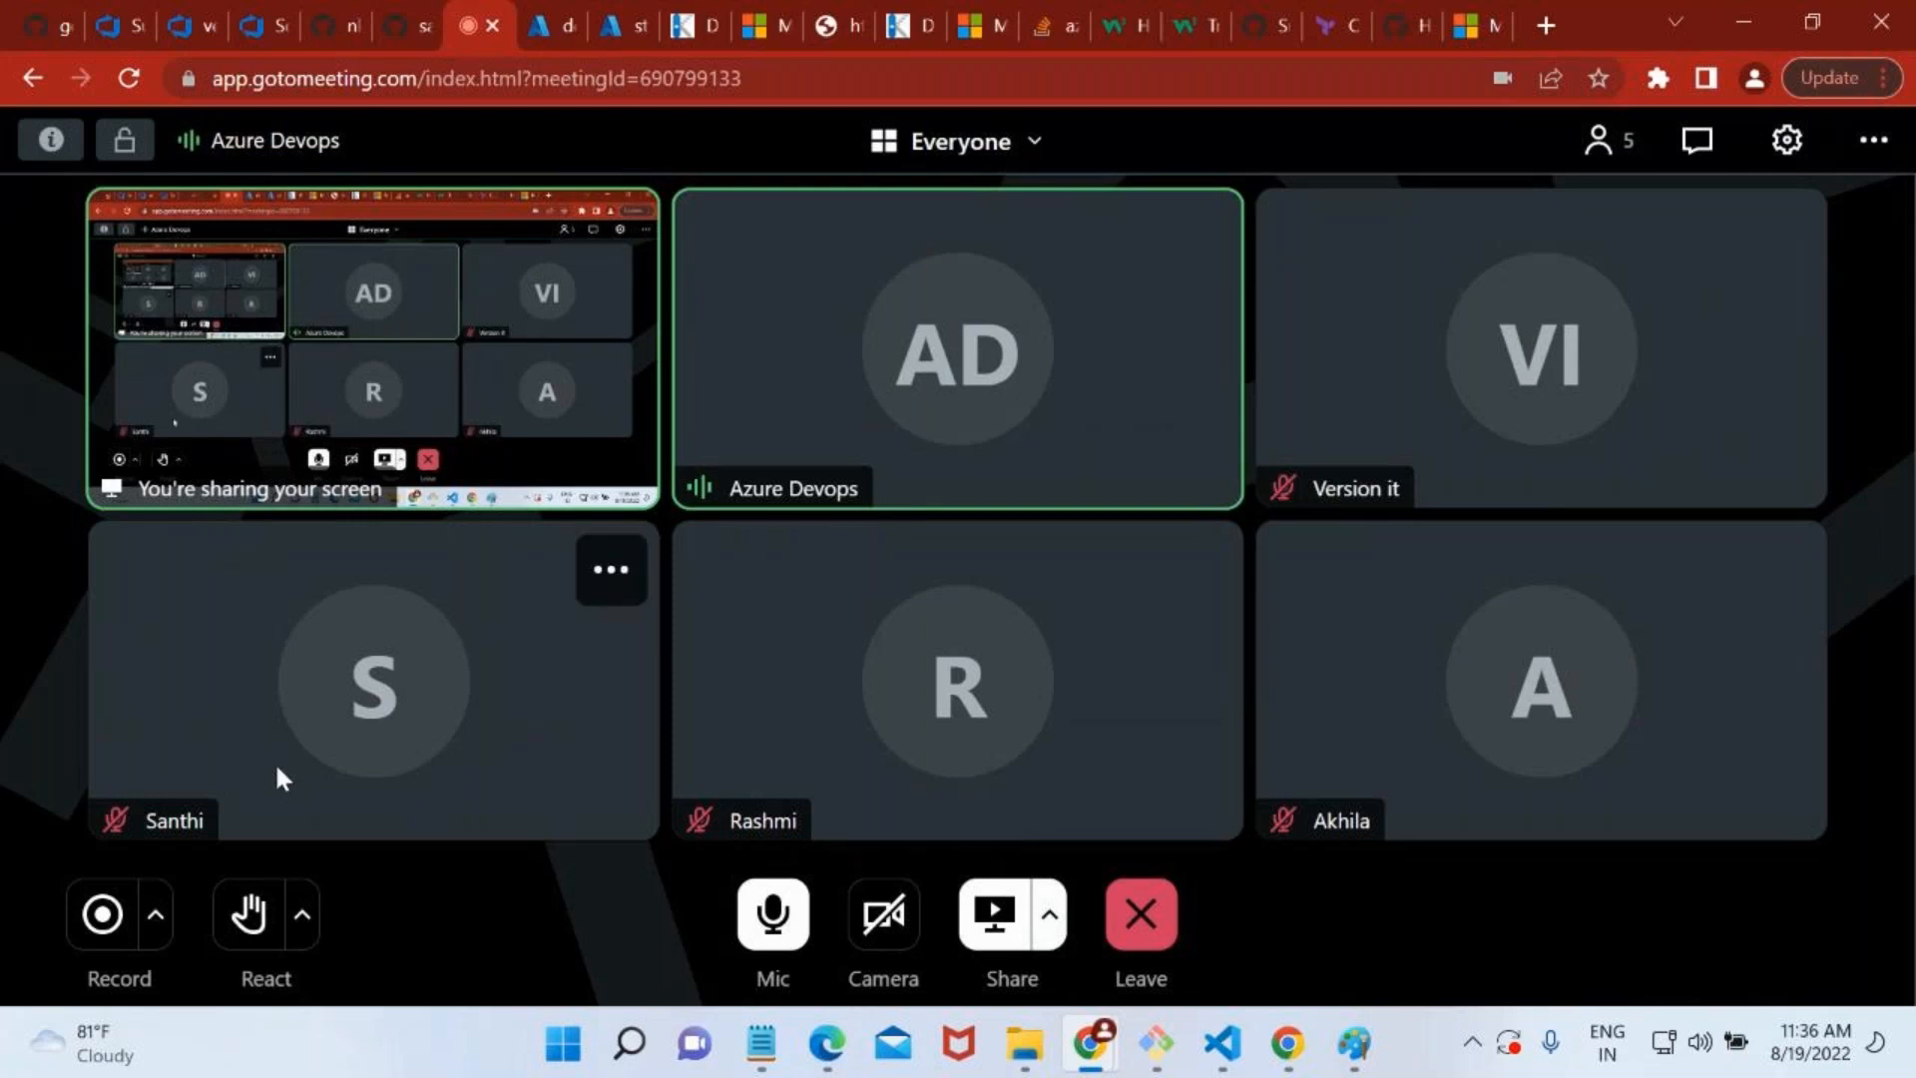
Open and dismiss the meeting's recording options, and bring up the choice to leave or end the session.
left_click(154, 914)
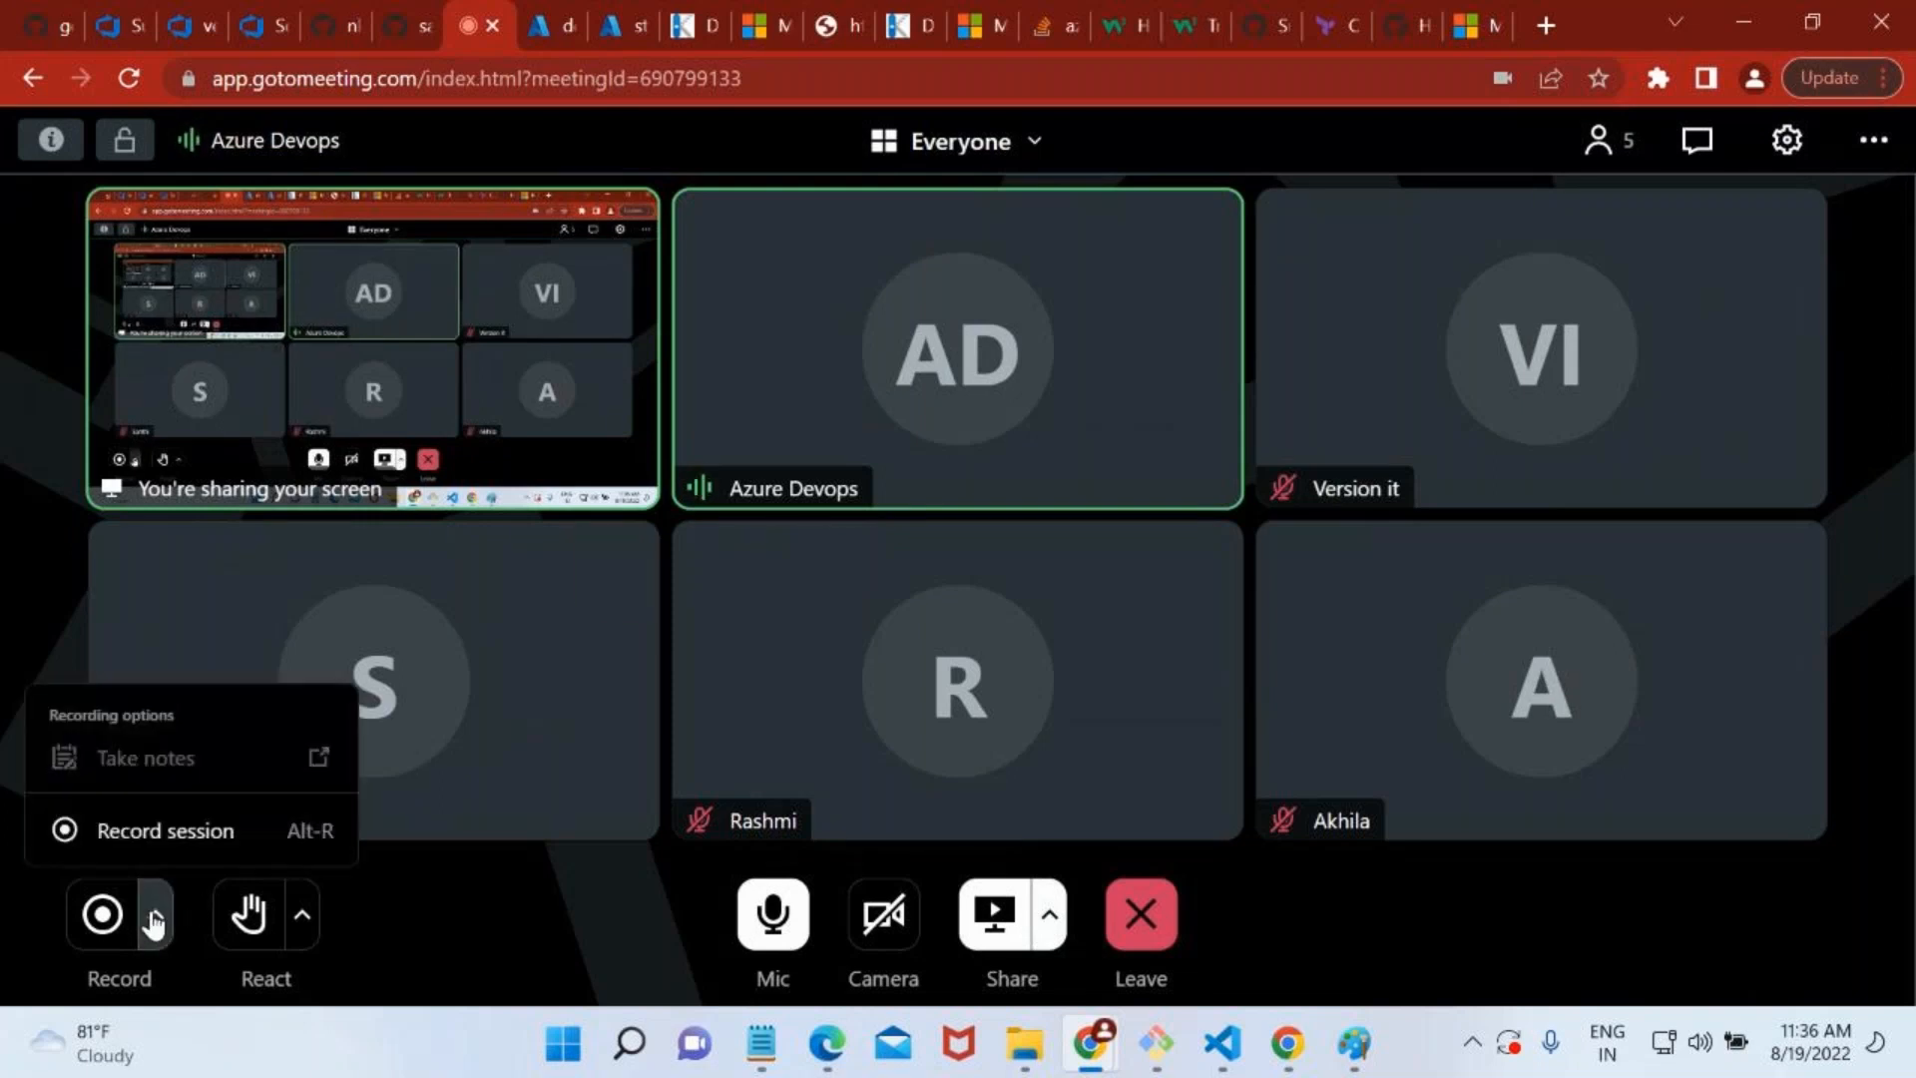
left_click(804, 605)
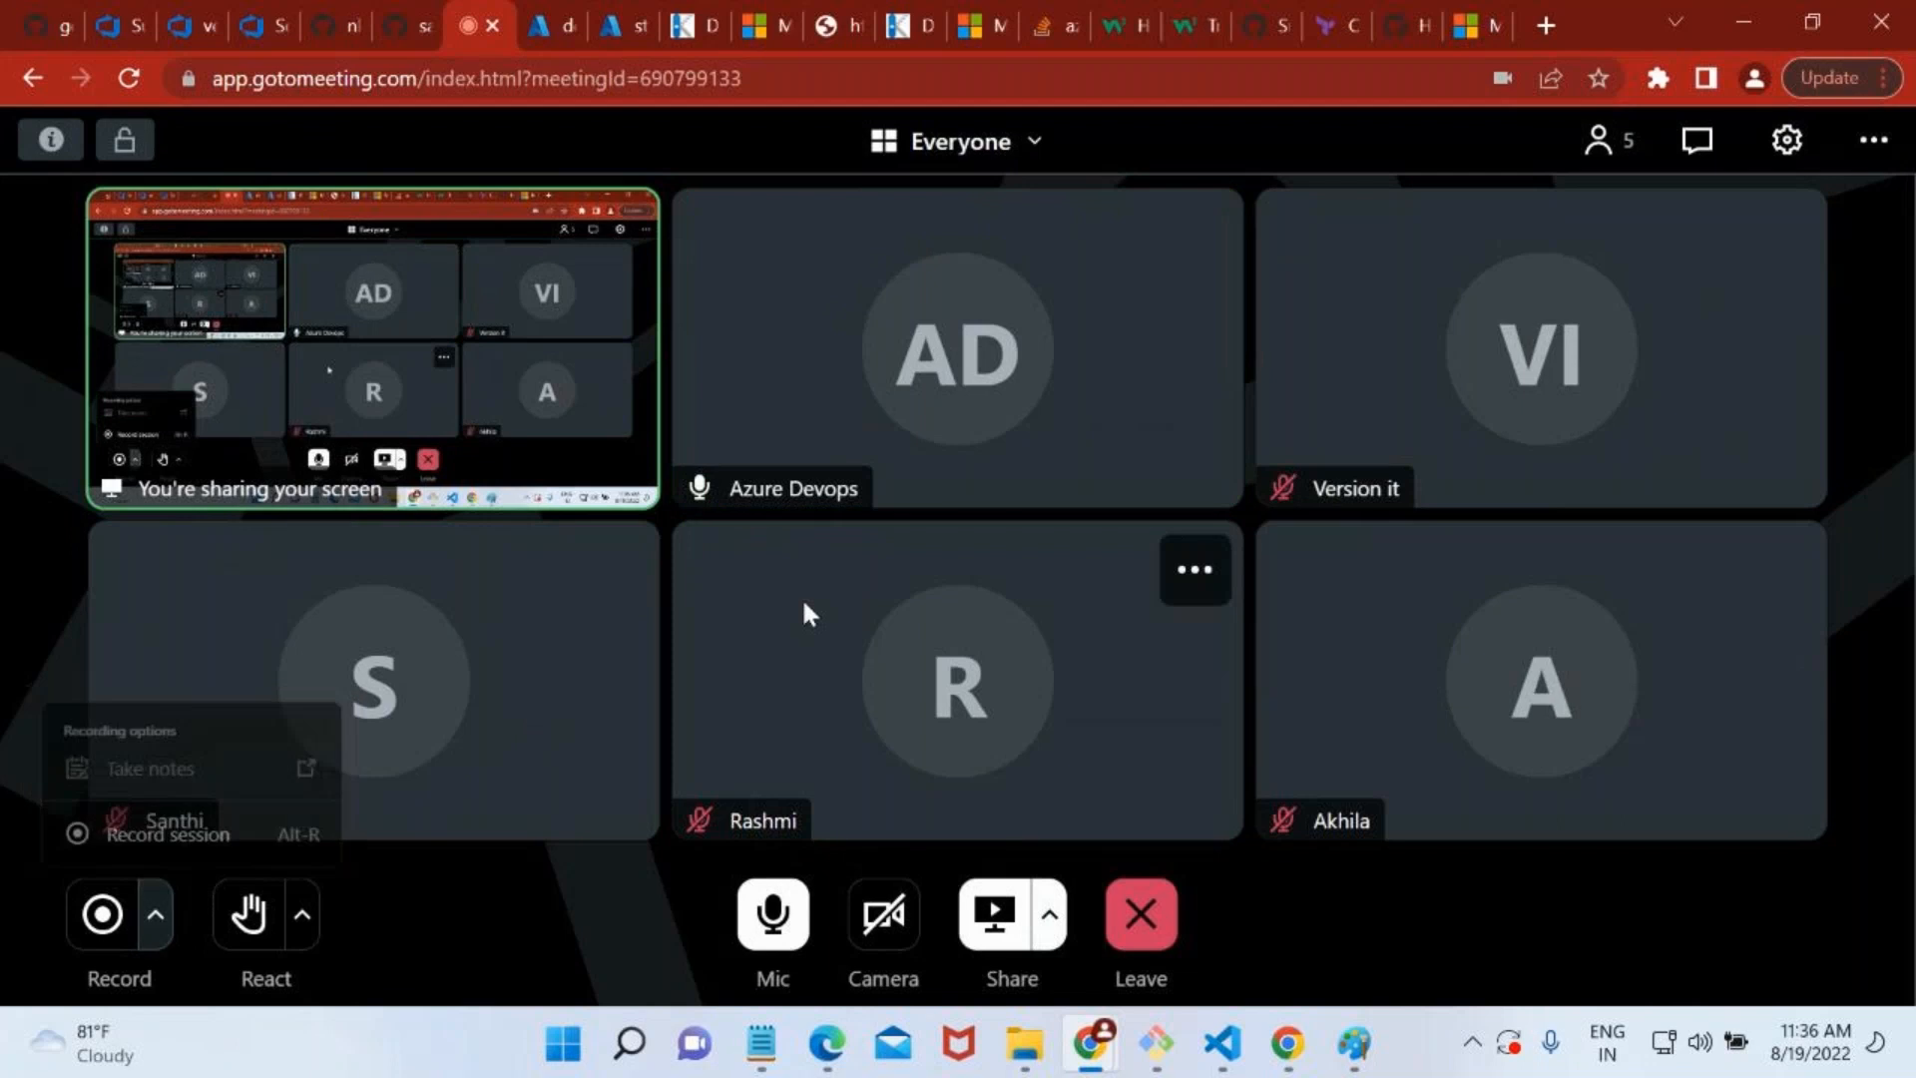
left_click(1138, 908)
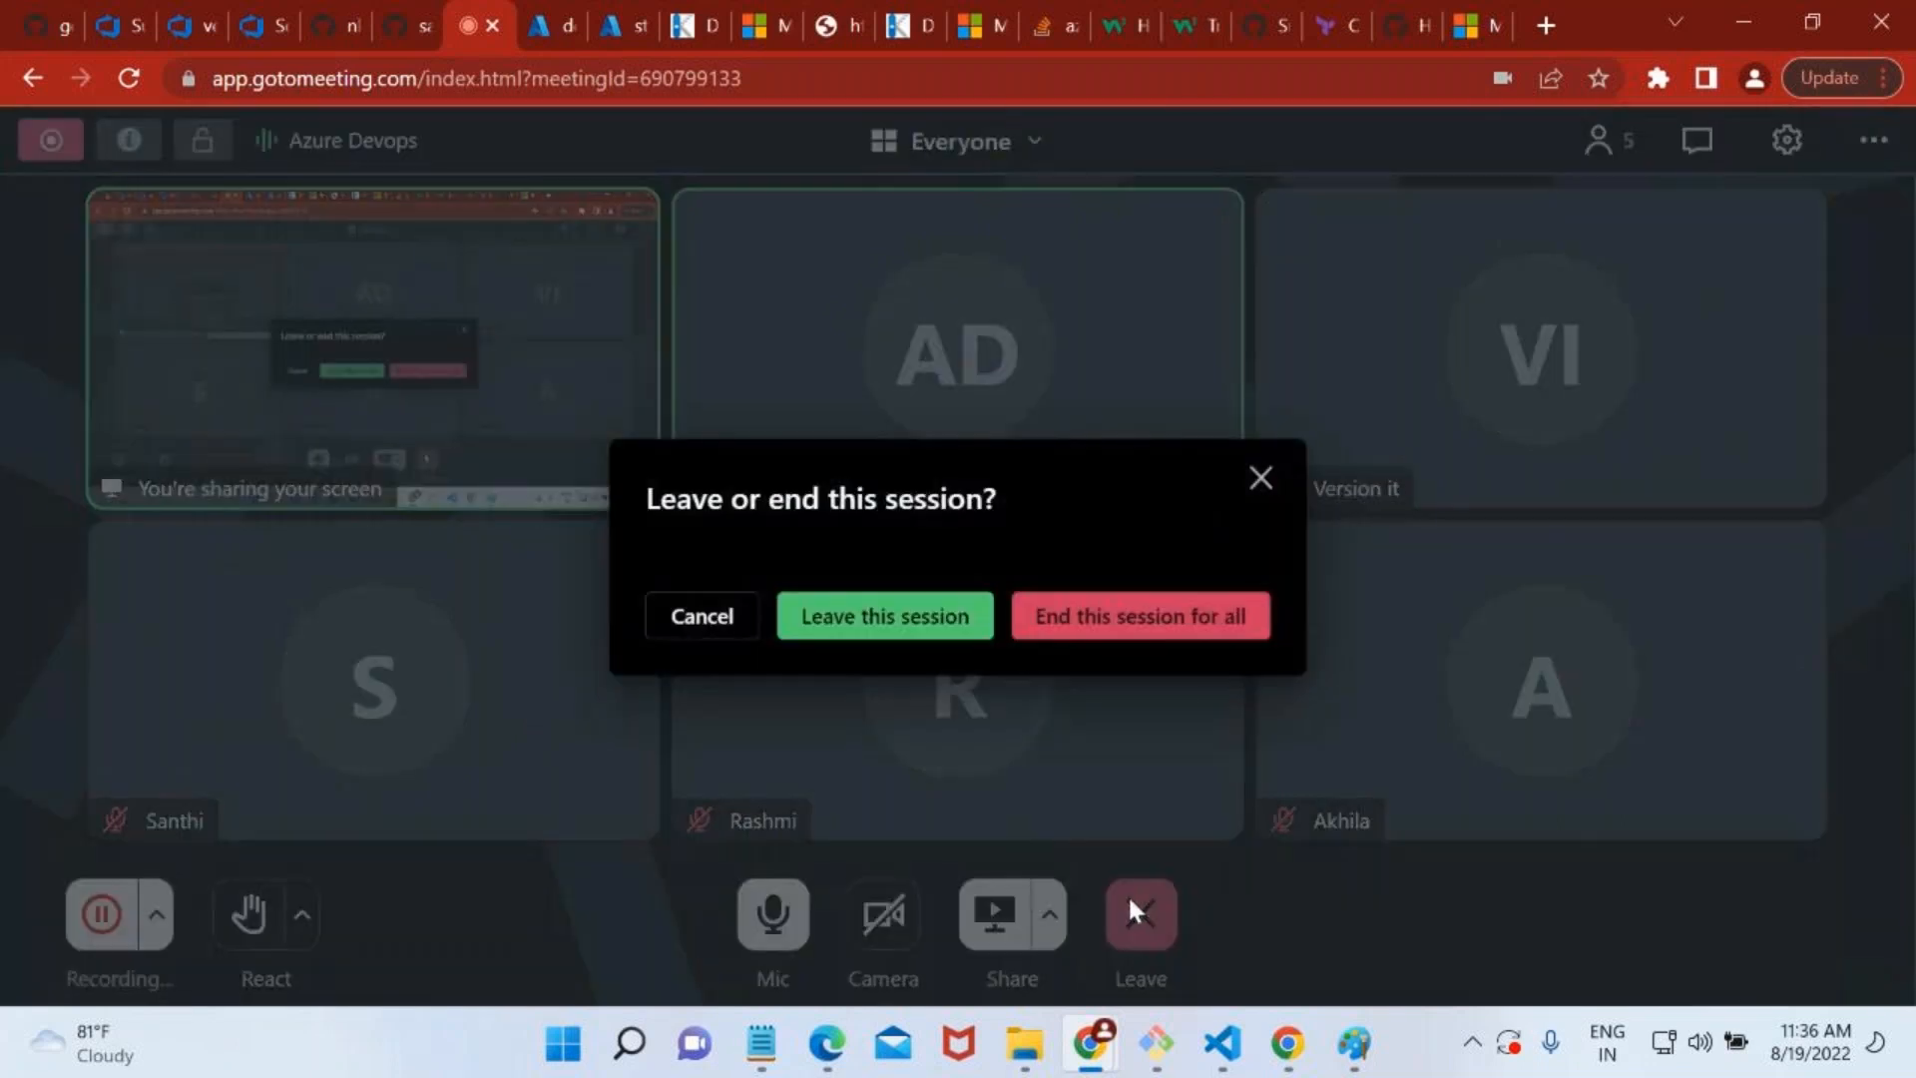